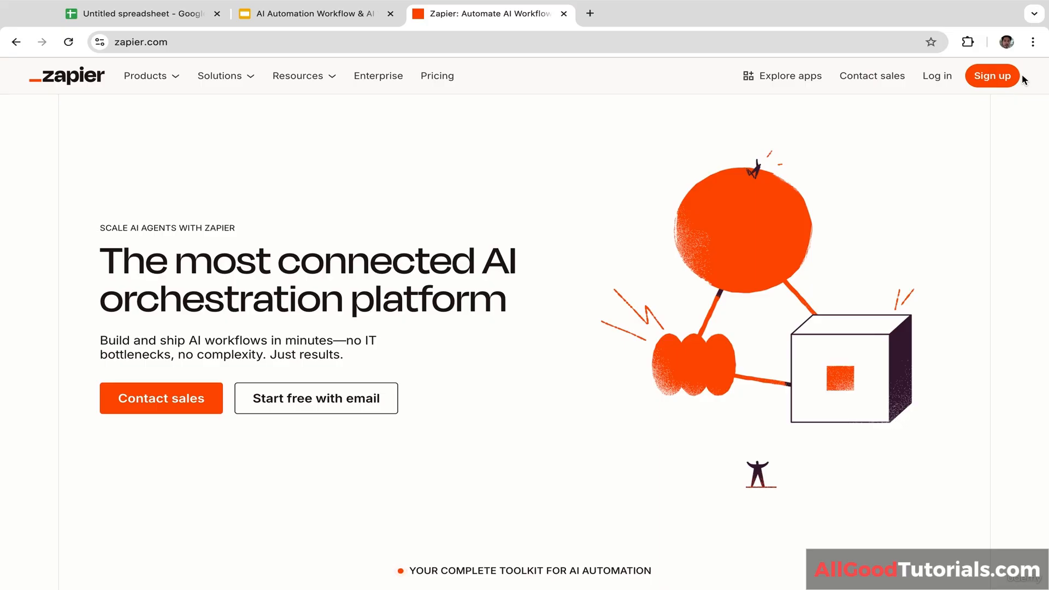
Step: Log in to Zapier using Continue with Google and the chosen Google account
click(936, 75)
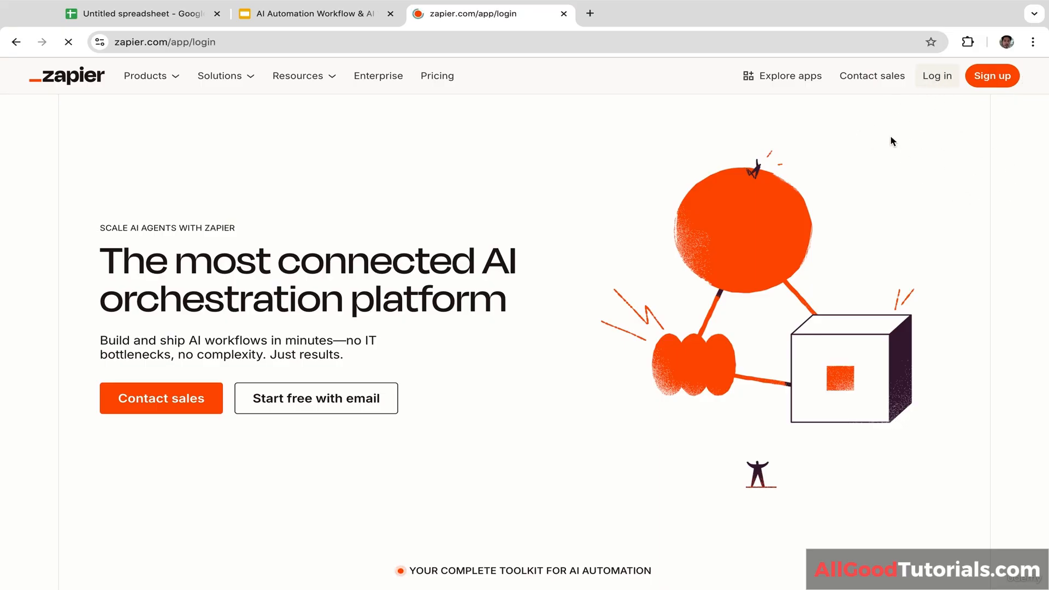
click(746, 235)
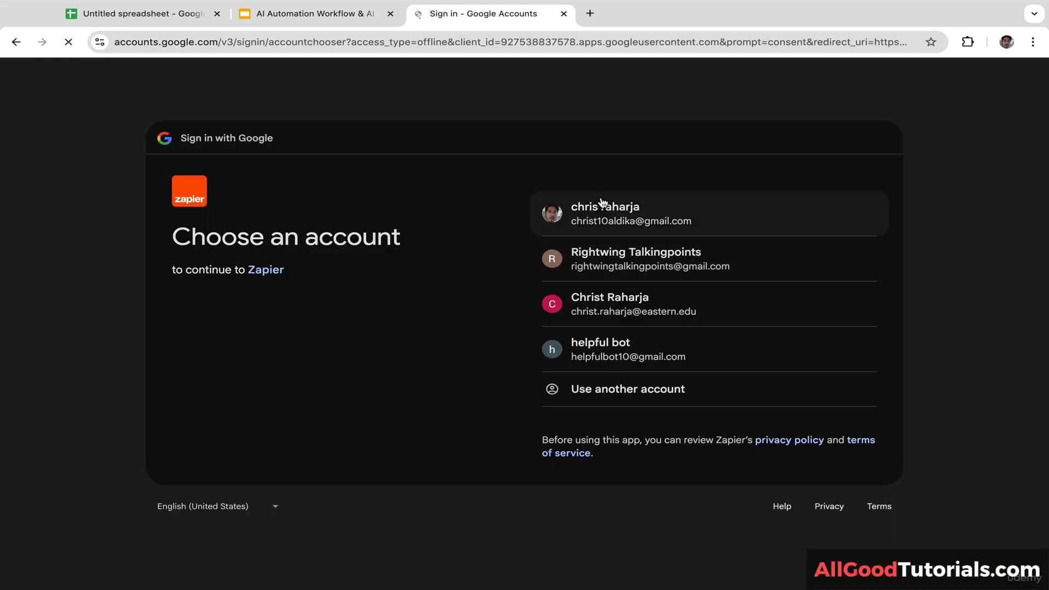
click(603, 206)
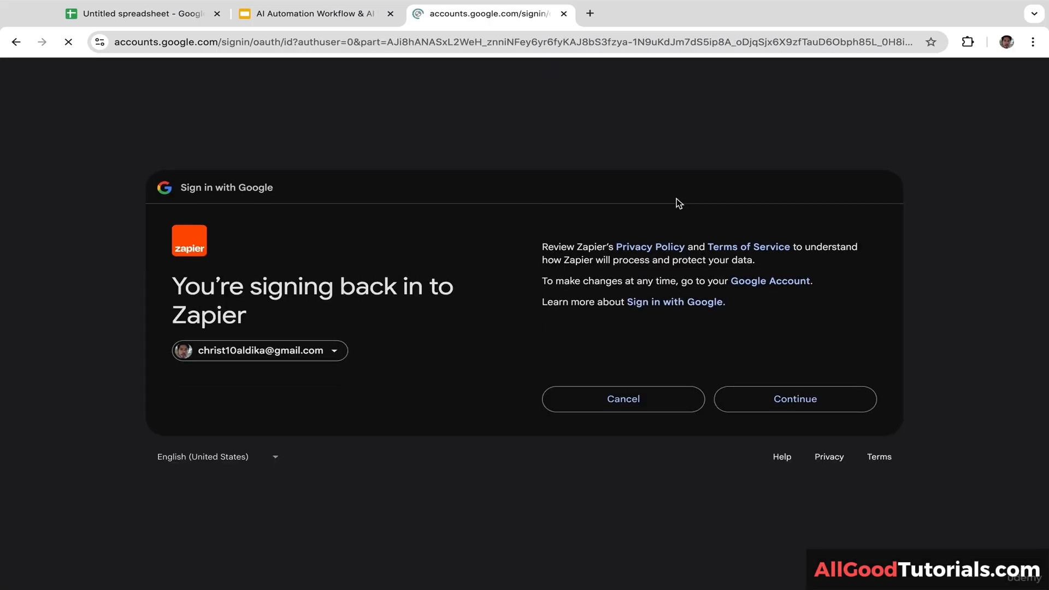
click(789, 408)
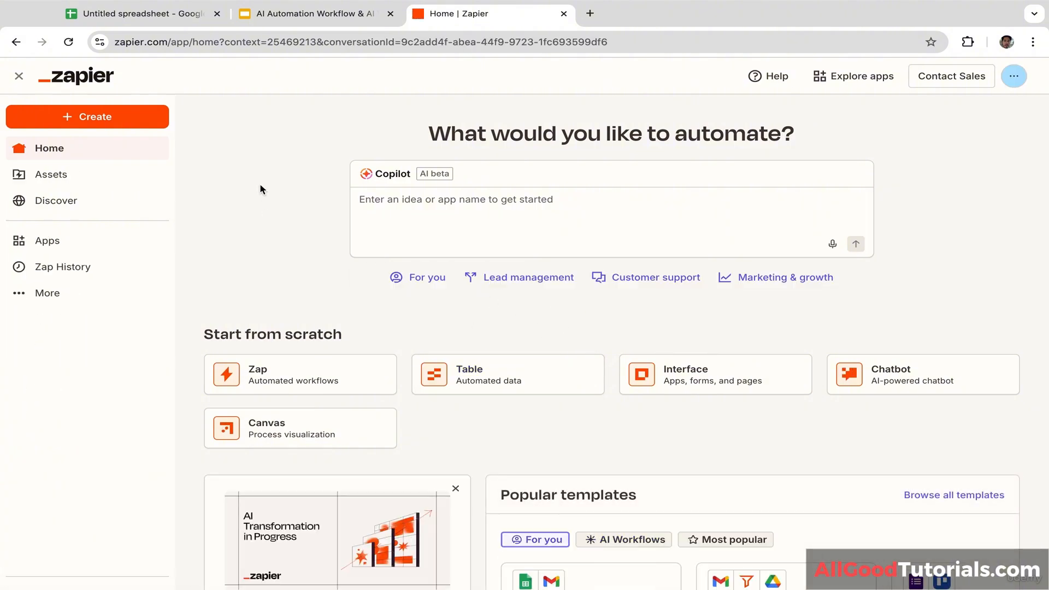
Step: Create a new untitled Zap and bring its empty Trigger and Action steps into view
click(90, 164)
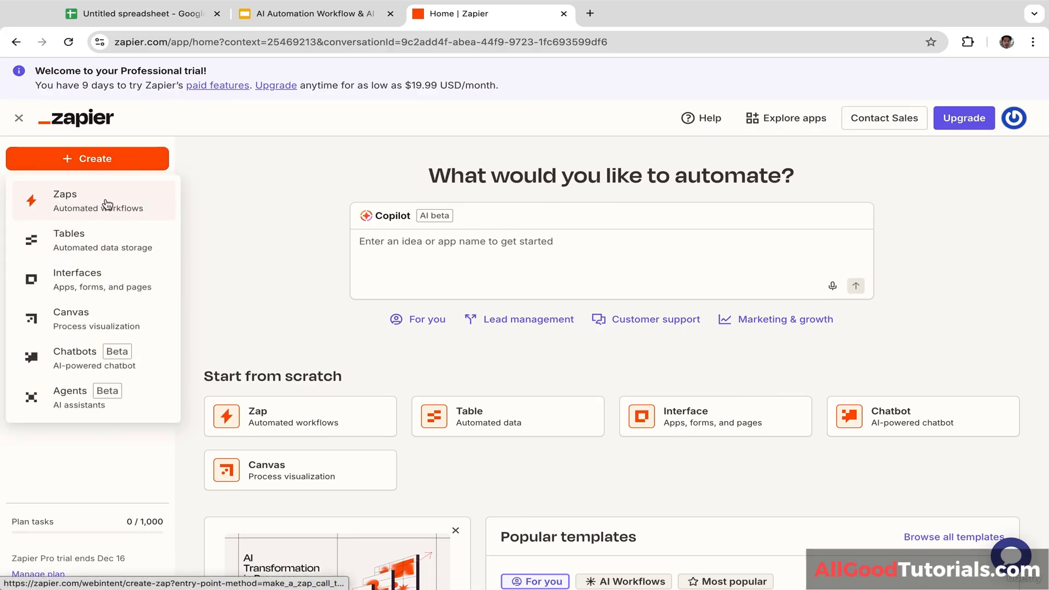
click(144, 210)
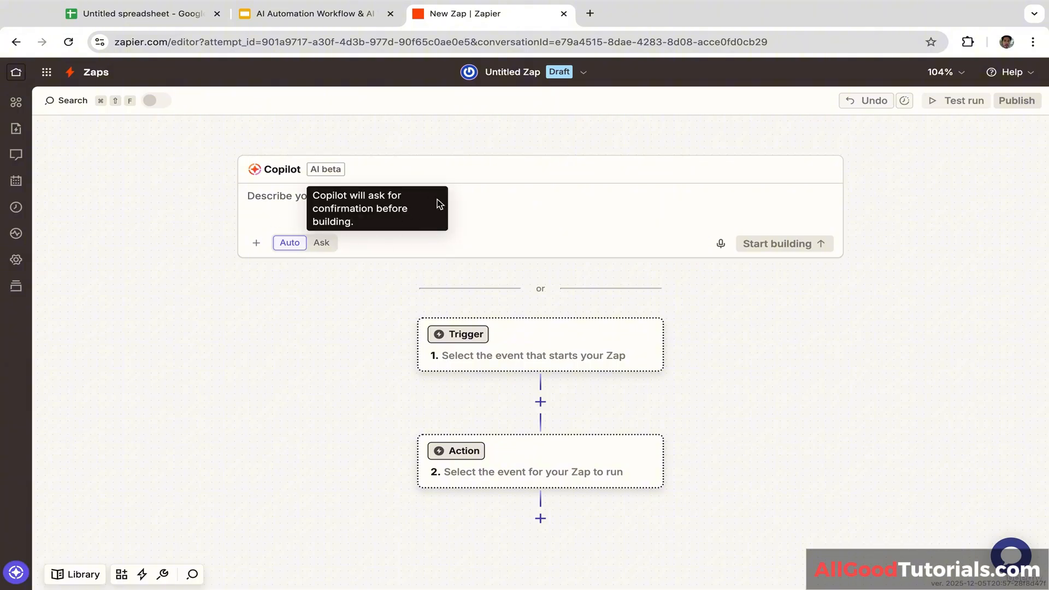
click(488, 200)
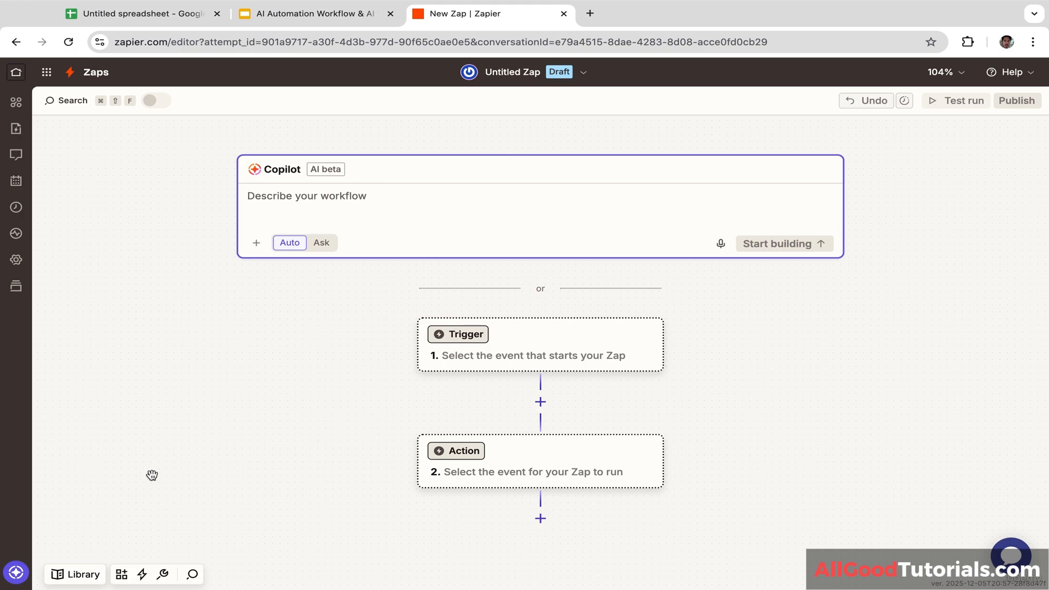
mouse_move(352, 392)
mouse_down()
mouse_move(342, 313)
mouse_move(365, 368)
mouse_move(352, 379)
mouse_move(369, 391)
mouse_up()
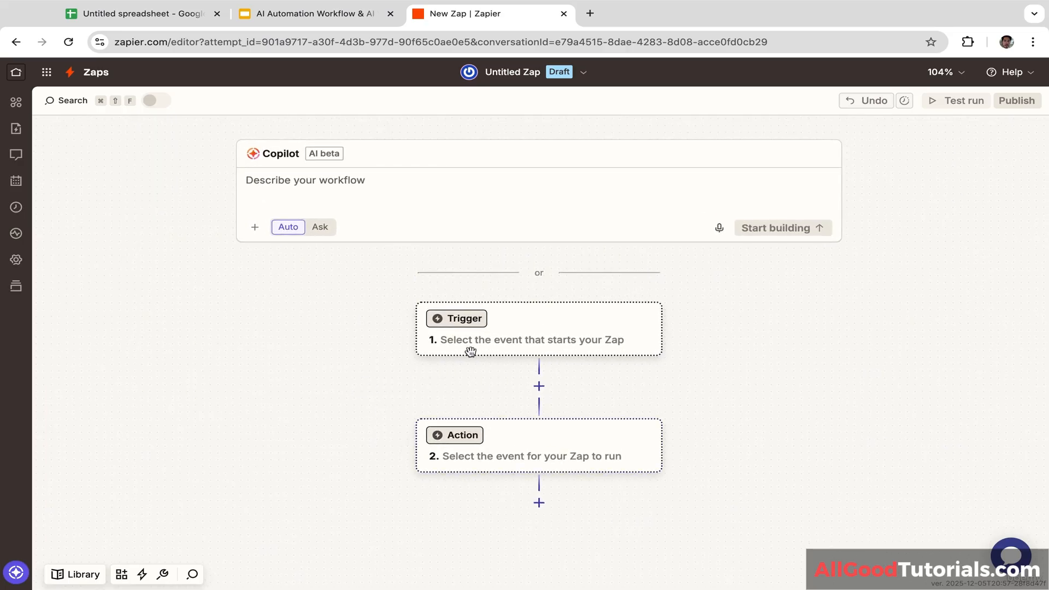
drag(736, 358, 645, 284)
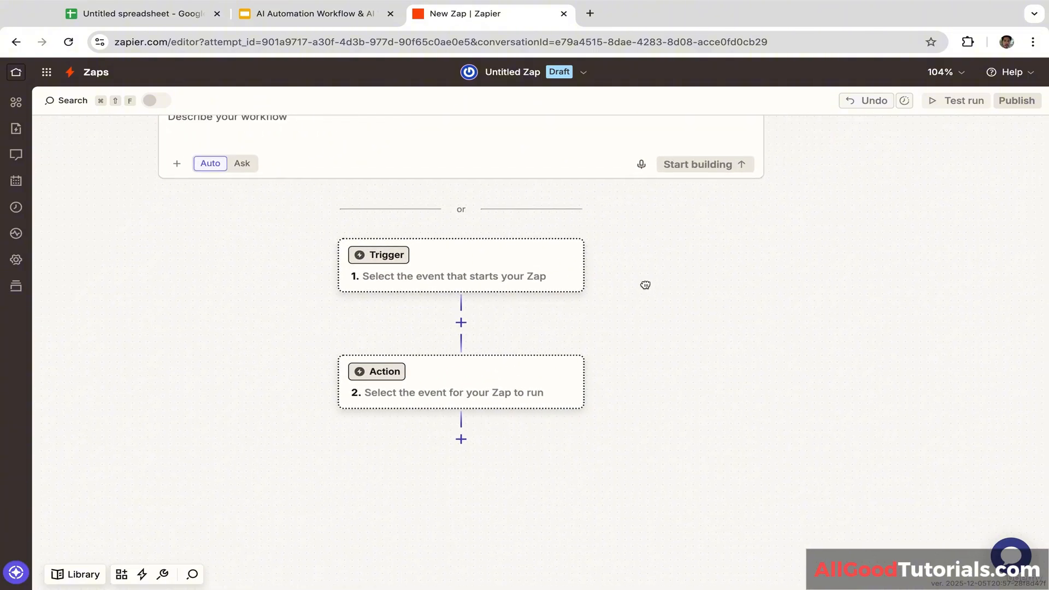
Step: Set the trigger to Gmail's New Email event and begin signing in a Gmail account
click(394, 260)
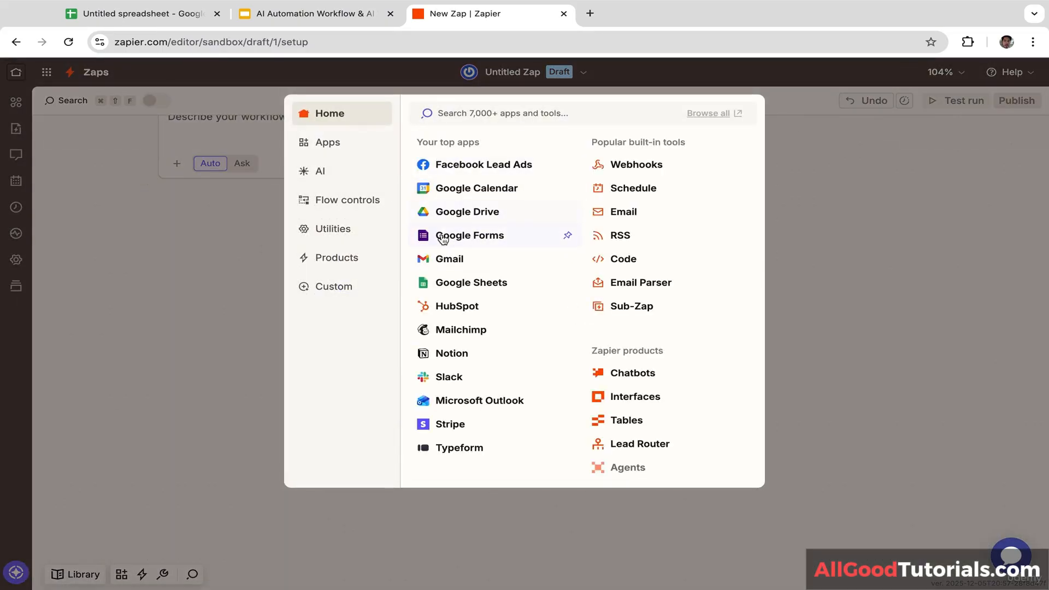
click(348, 144)
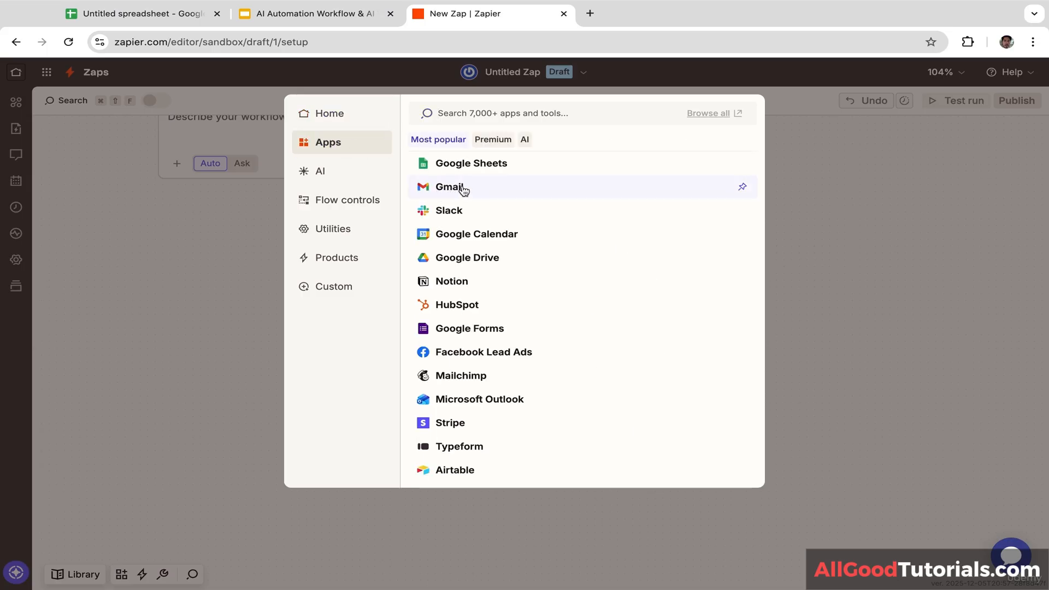
click(525, 192)
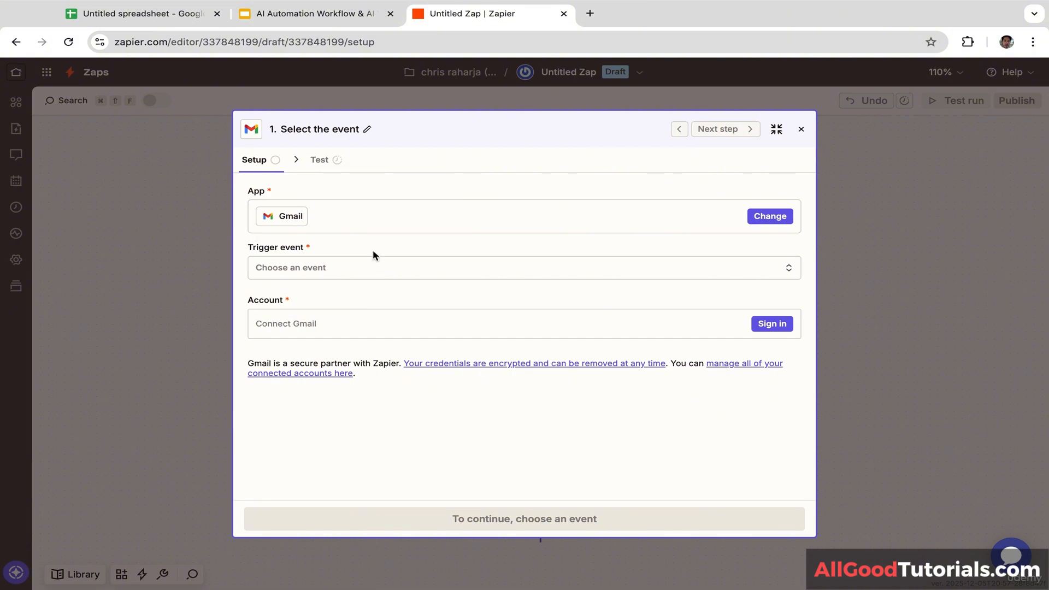
click(486, 270)
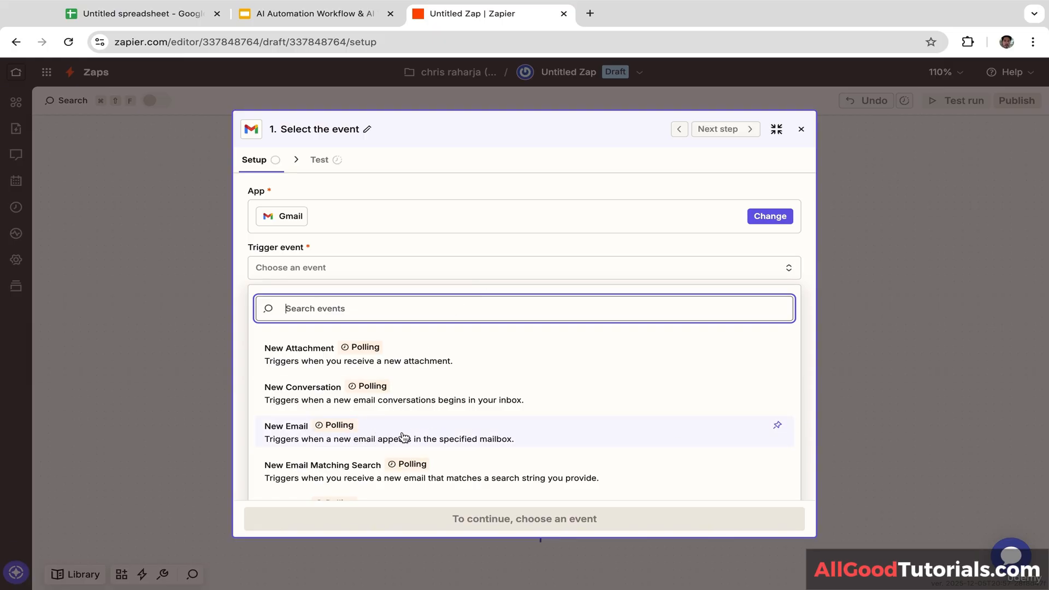
click(479, 441)
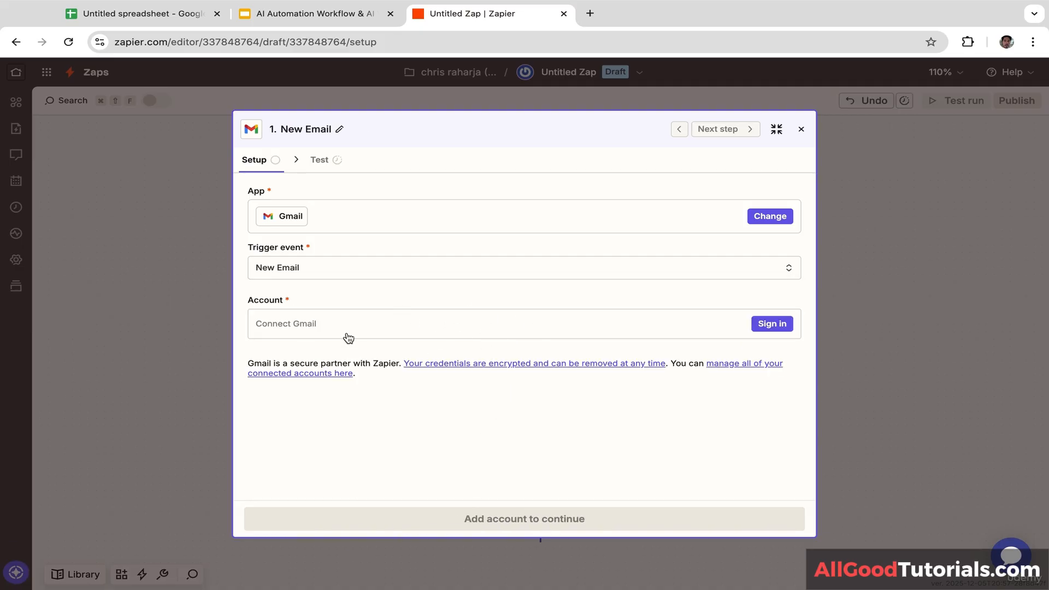
click(766, 326)
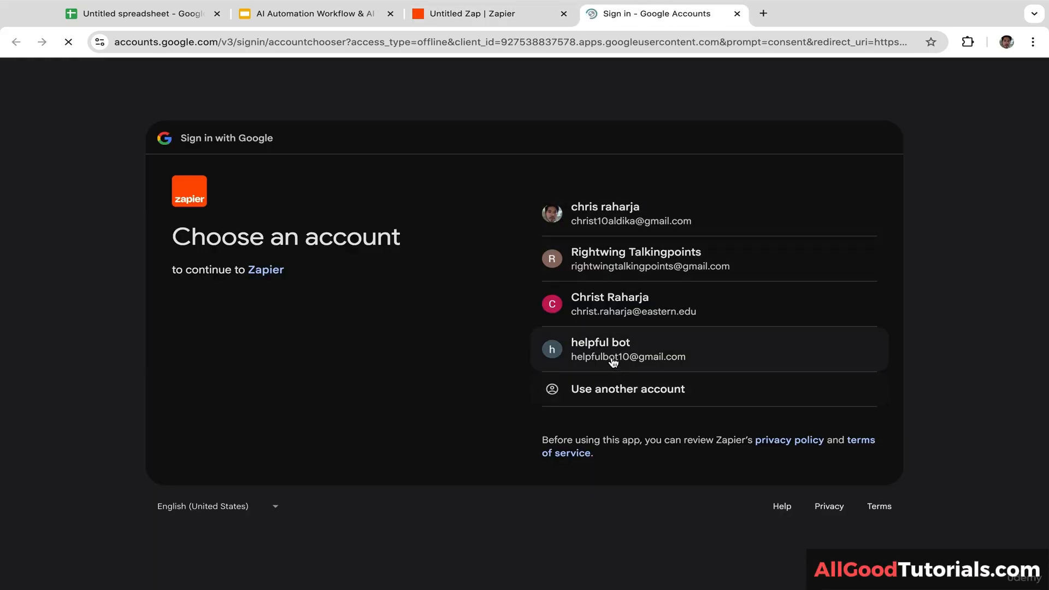
Step: Connect the Google account to Zapier, granting all requested Gmail and contacts permissions
click(643, 354)
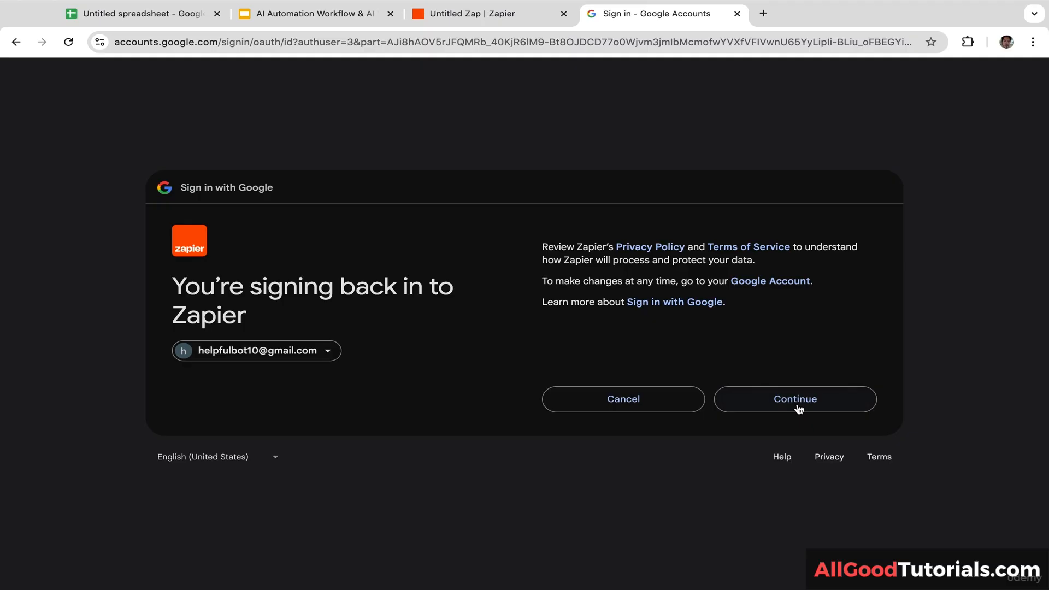
click(798, 407)
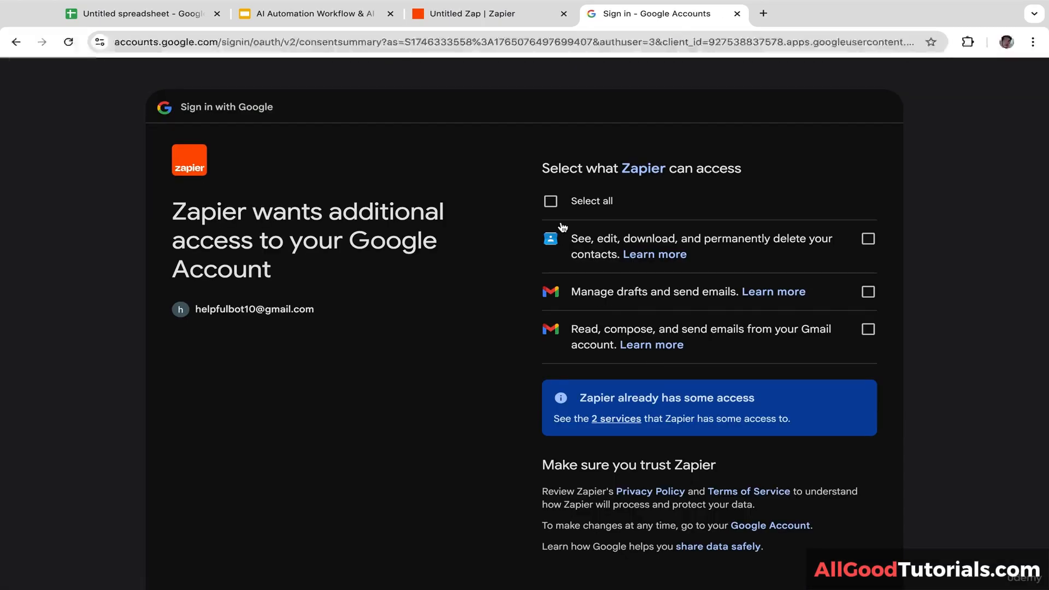
click(550, 201)
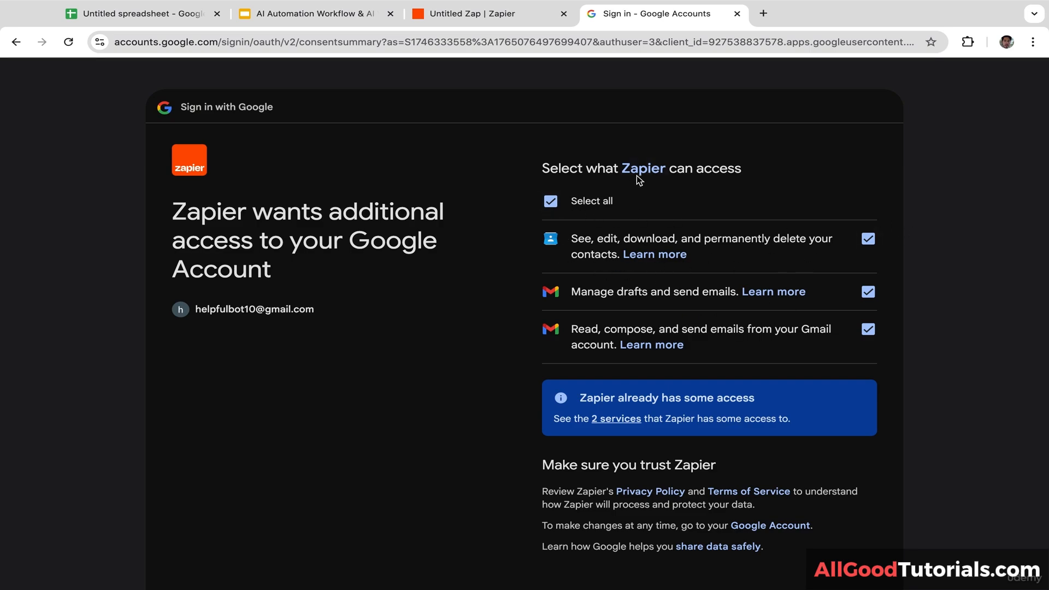
scroll(949, 320, down, 2)
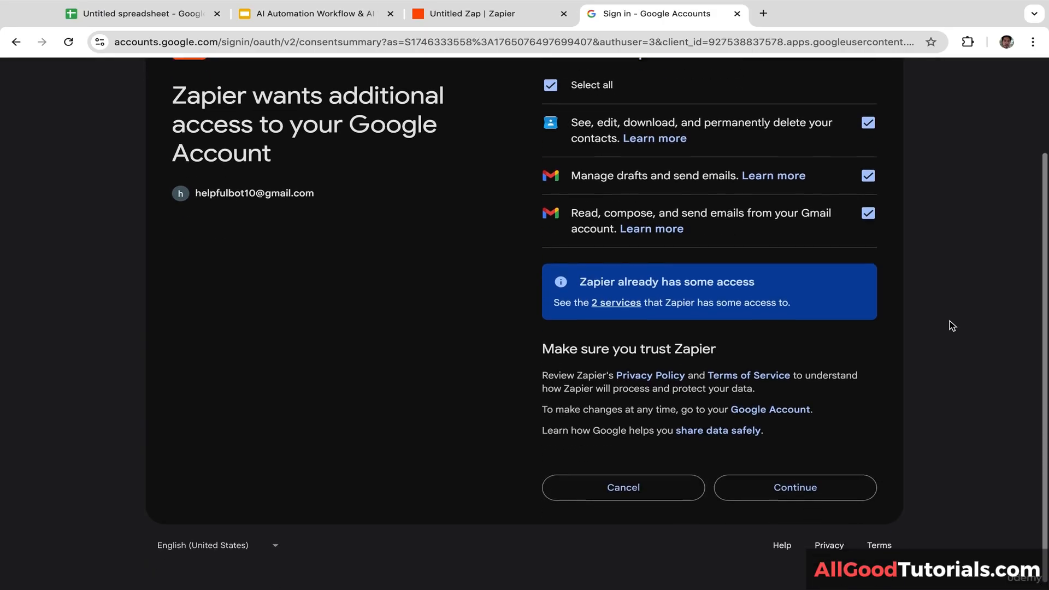
click(797, 481)
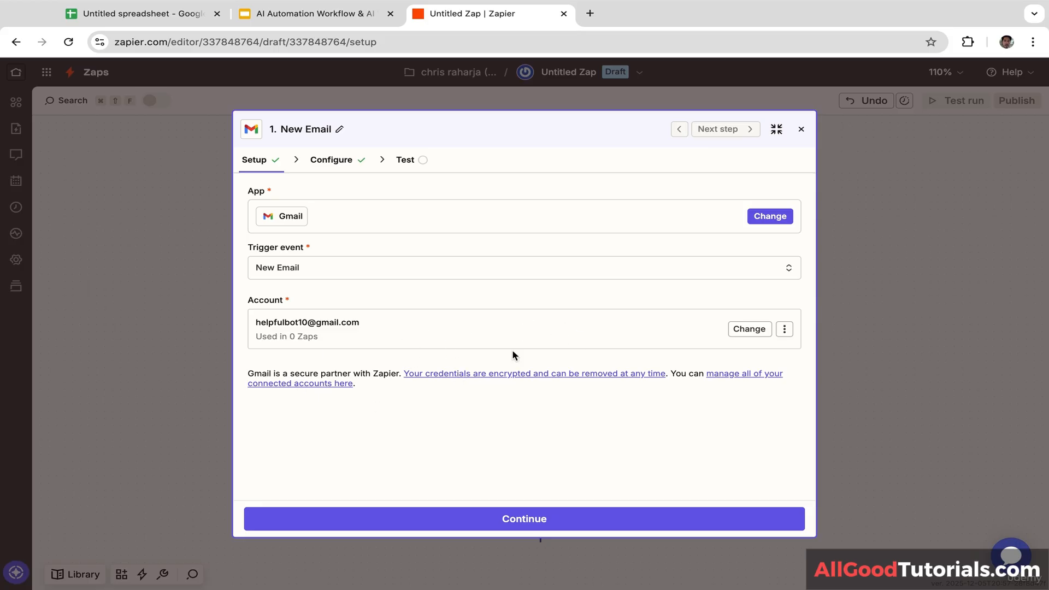
Step: Configure the Gmail trigger to watch the INBOX mailbox, then close the trigger step
click(537, 524)
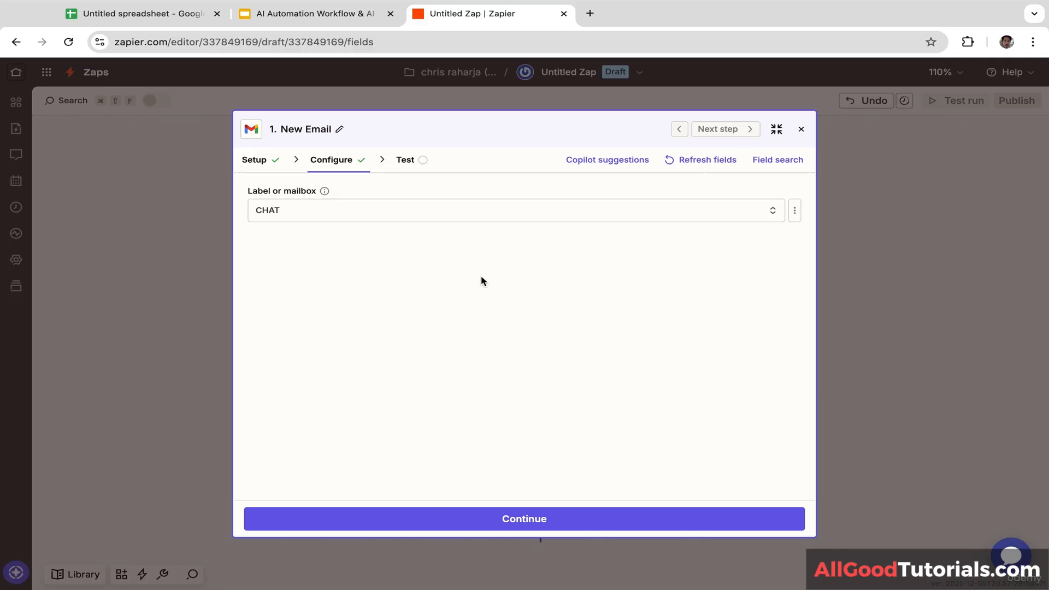
click(419, 213)
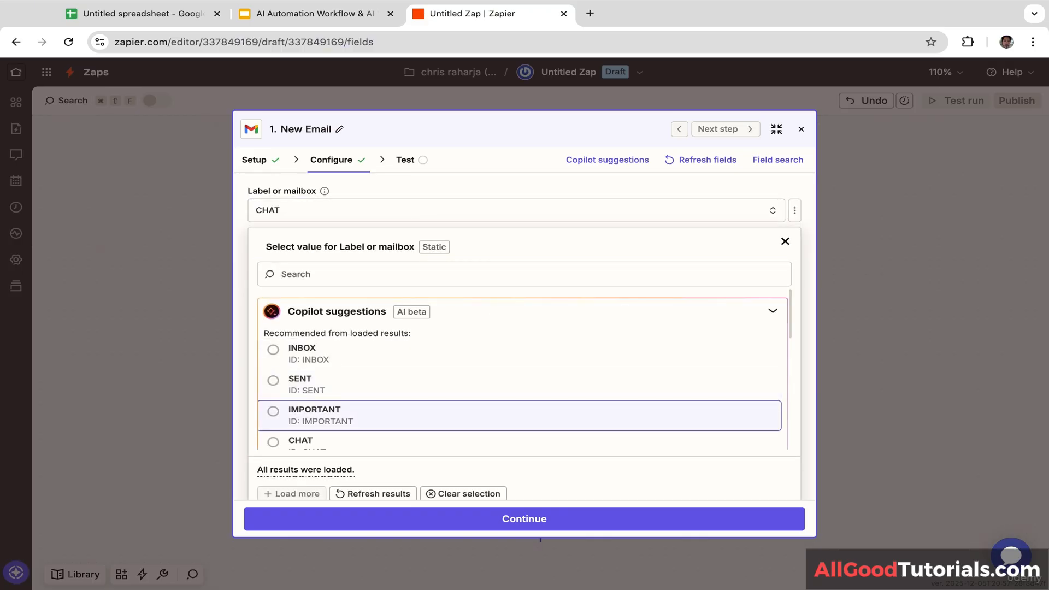
click(276, 343)
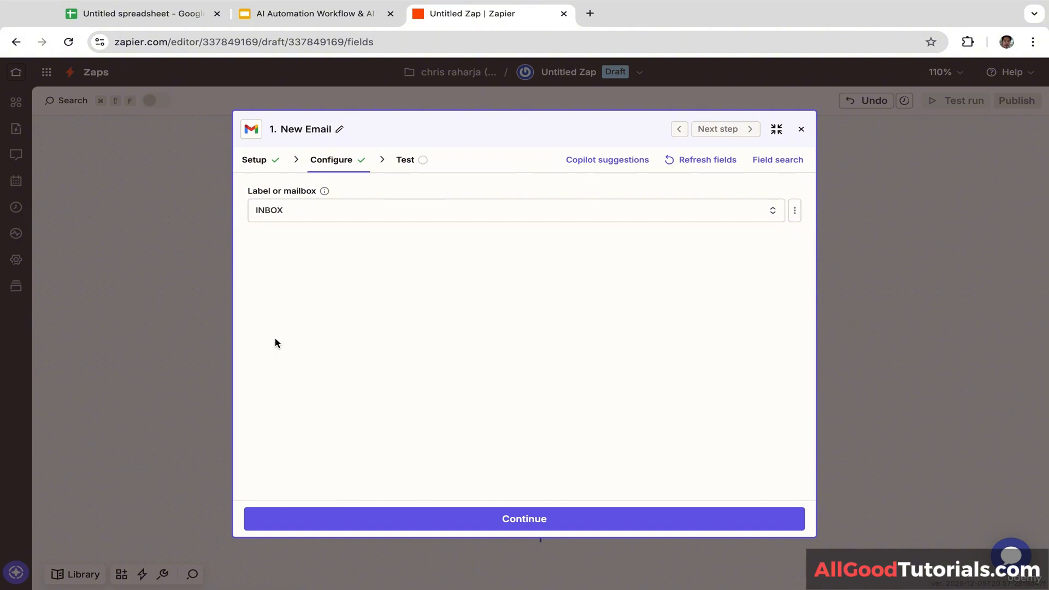
click(524, 526)
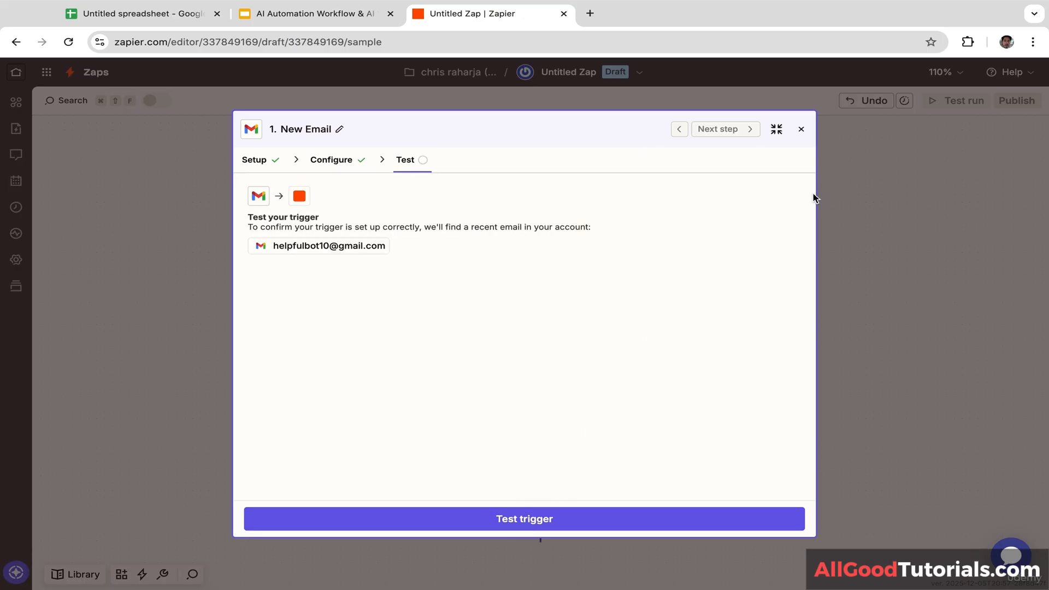
click(801, 131)
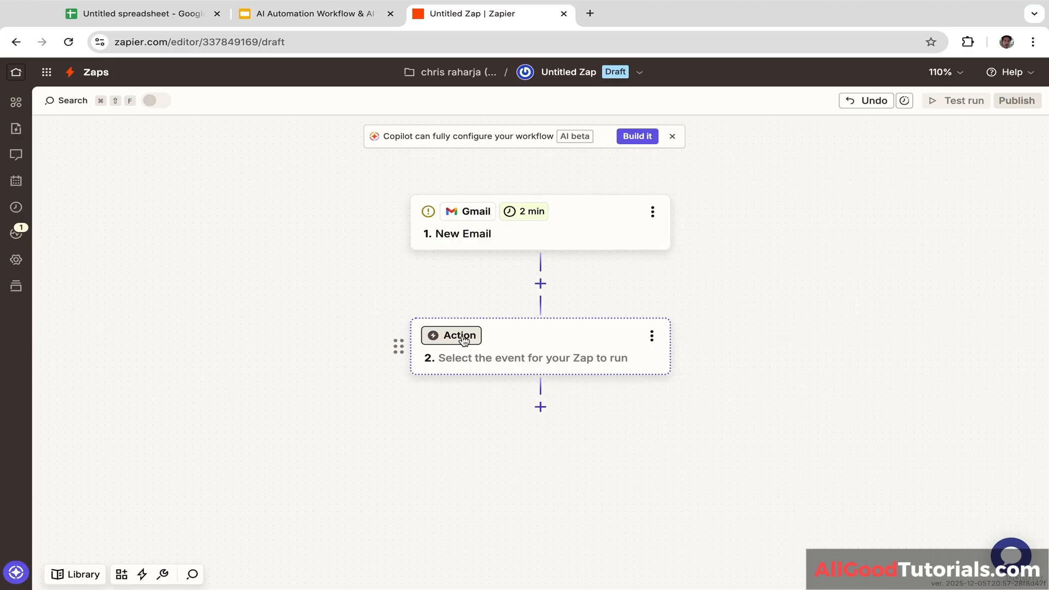
Step: Add an AI step that analyzes the email as the Zap's action
click(461, 337)
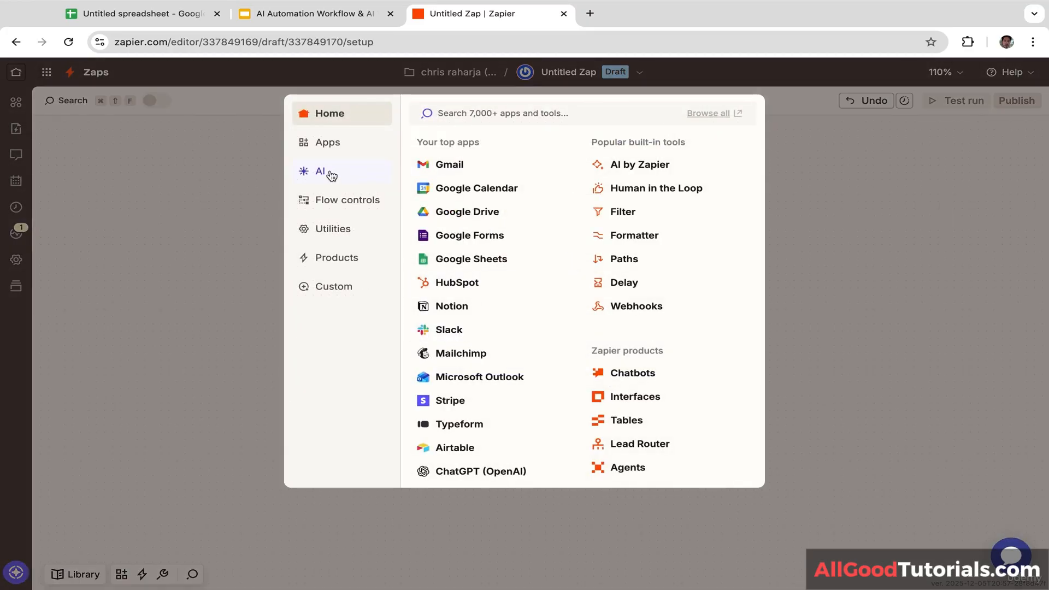
click(331, 176)
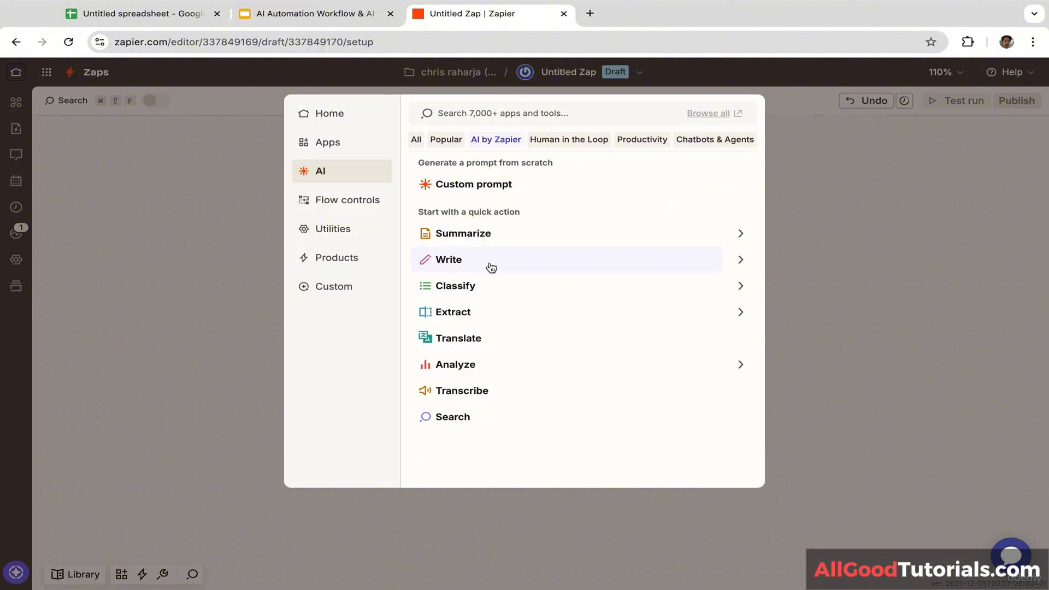
click(478, 282)
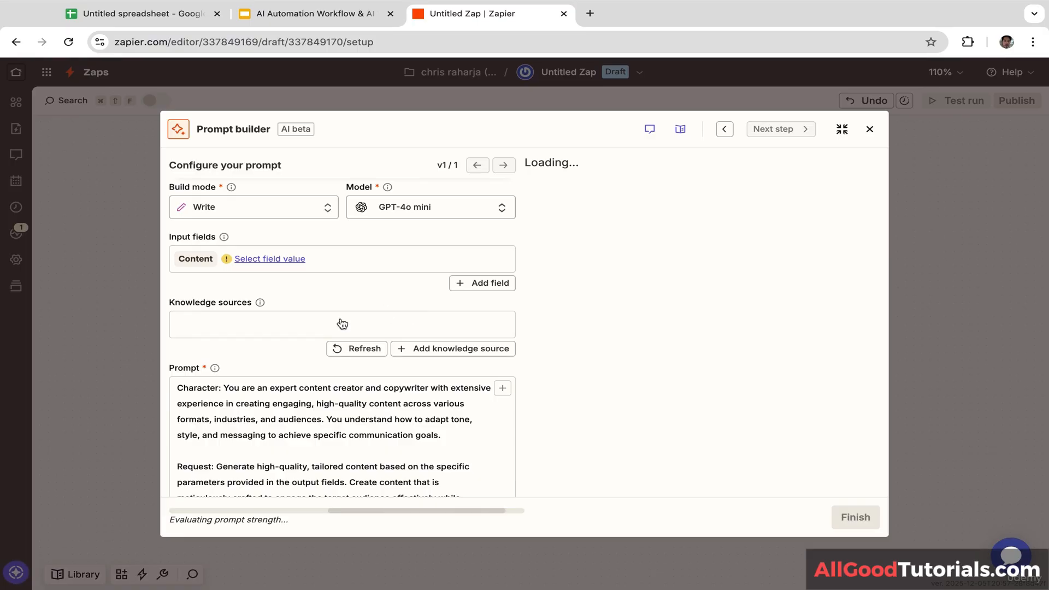
Step: Keep GPT-4o mini as the AI model and dismiss the Knowledge sources explanation
click(421, 212)
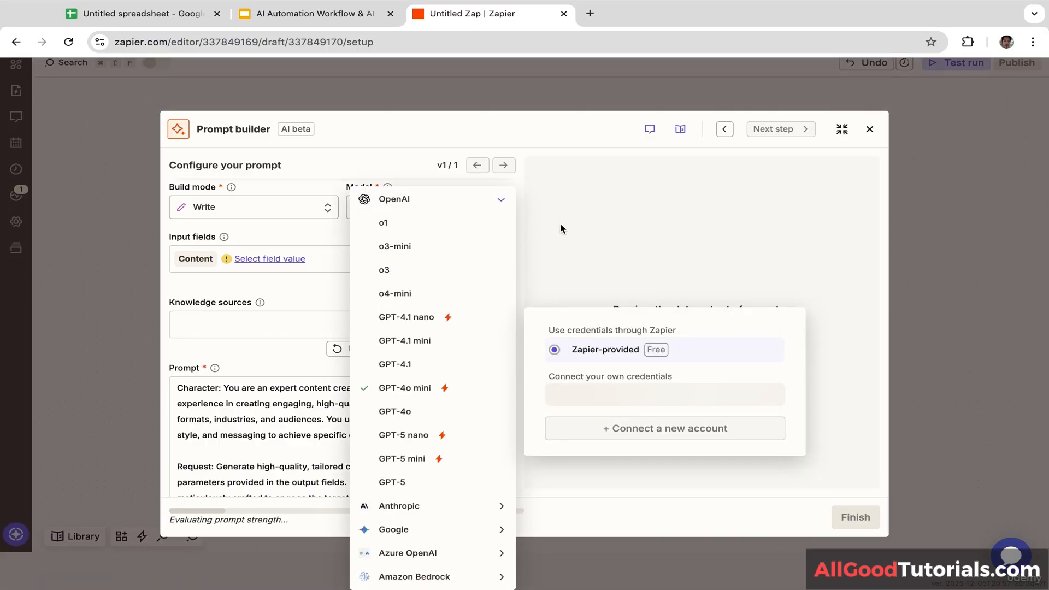
click(534, 221)
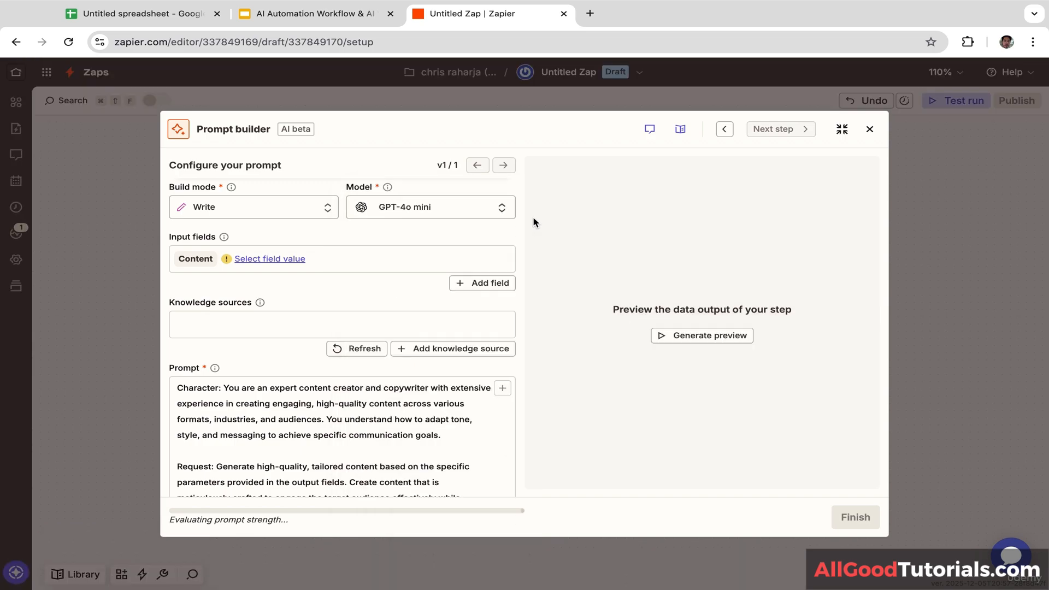
click(459, 211)
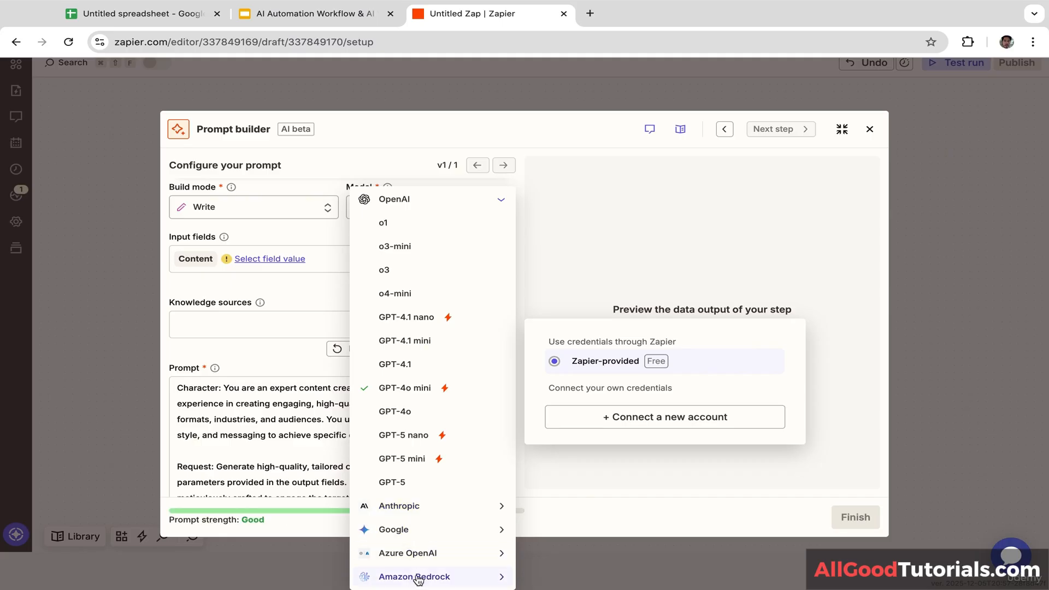
click(260, 302)
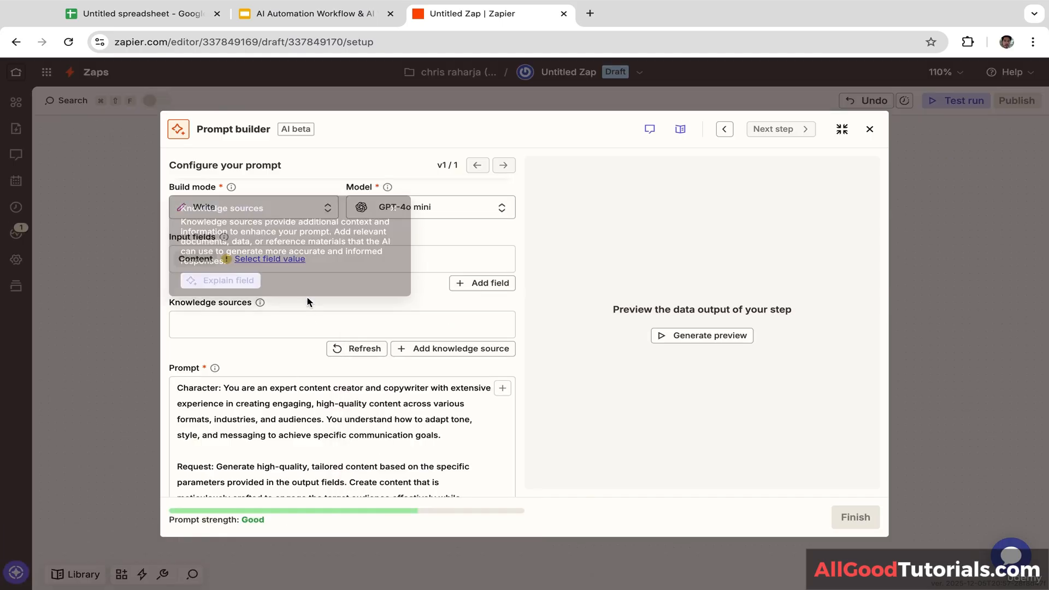
click(394, 209)
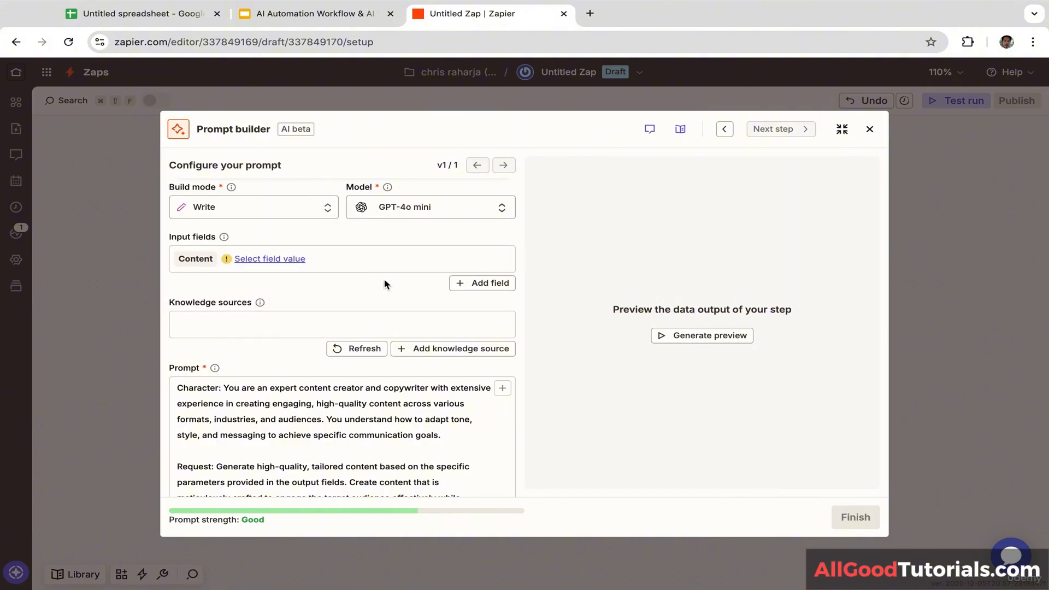
Step: Replace the default content-creator prompt with the pasted expert email-reply prompt
scroll(385, 284, down, 1)
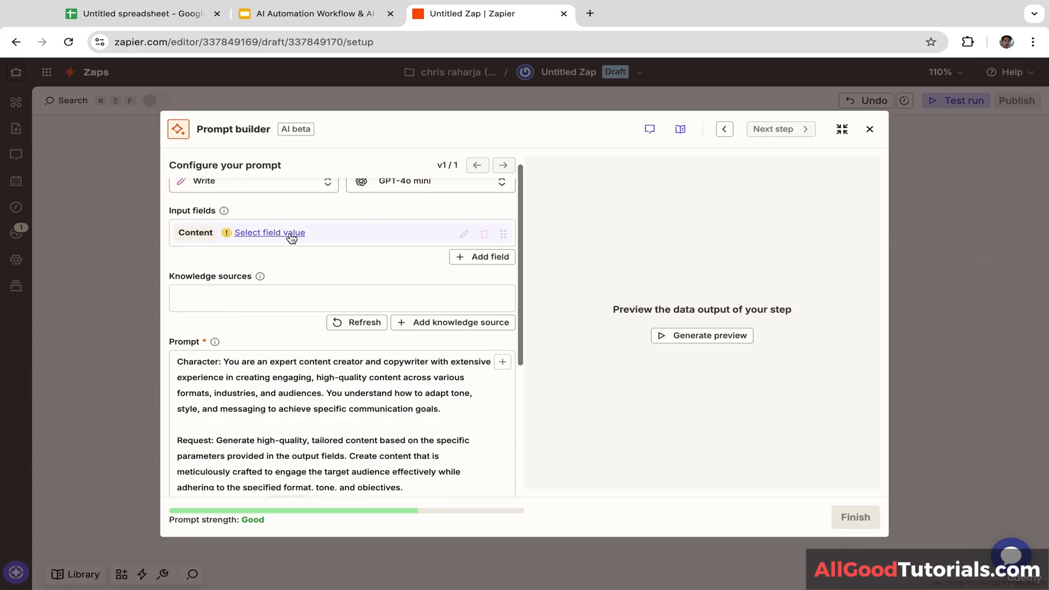
click(335, 407)
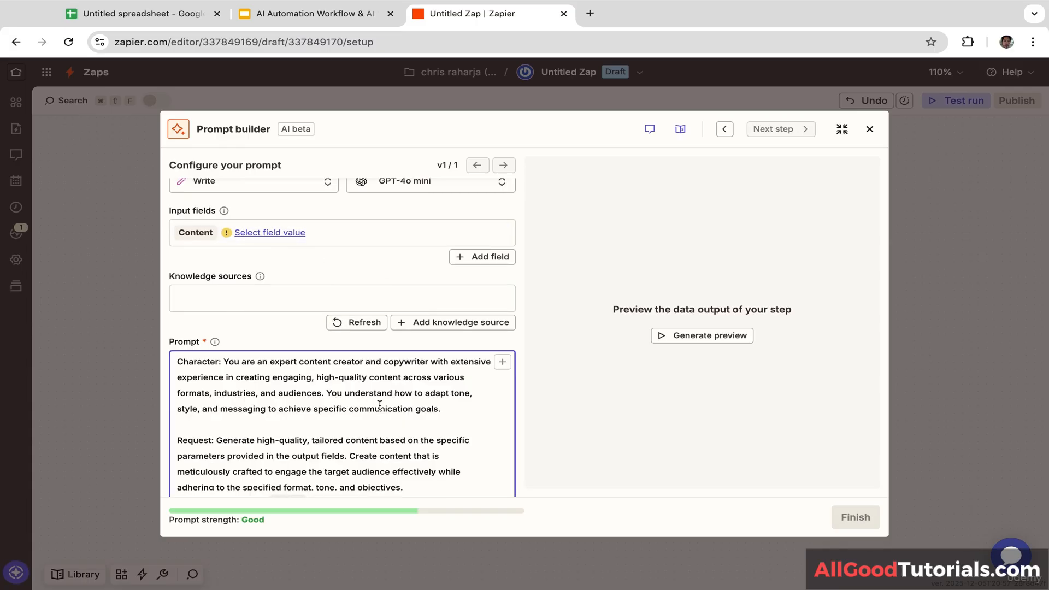
double_click(380, 407)
drag(380, 407, 180, 360)
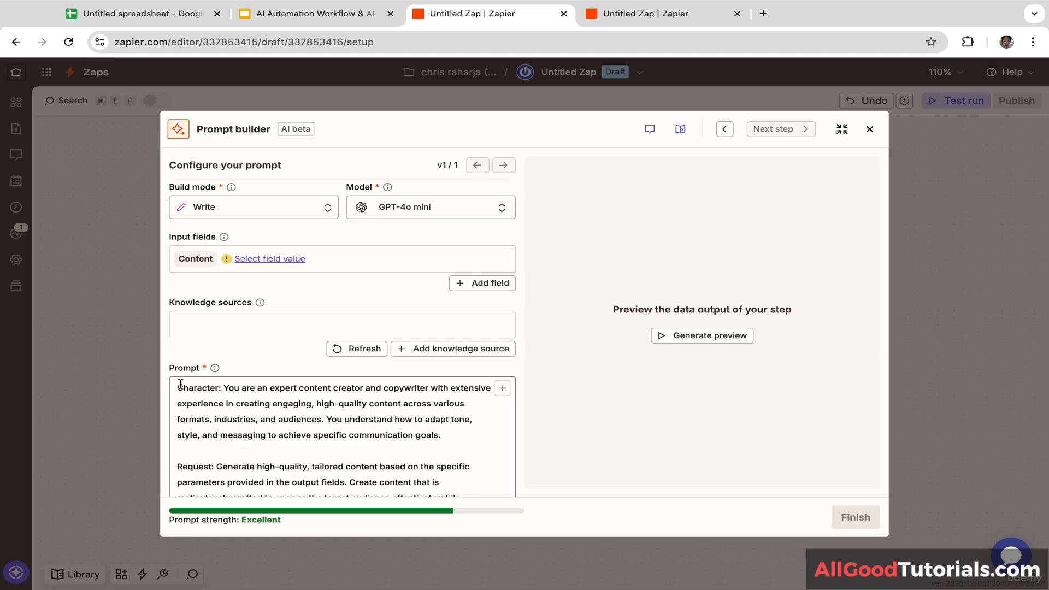
drag(181, 384, 310, 549)
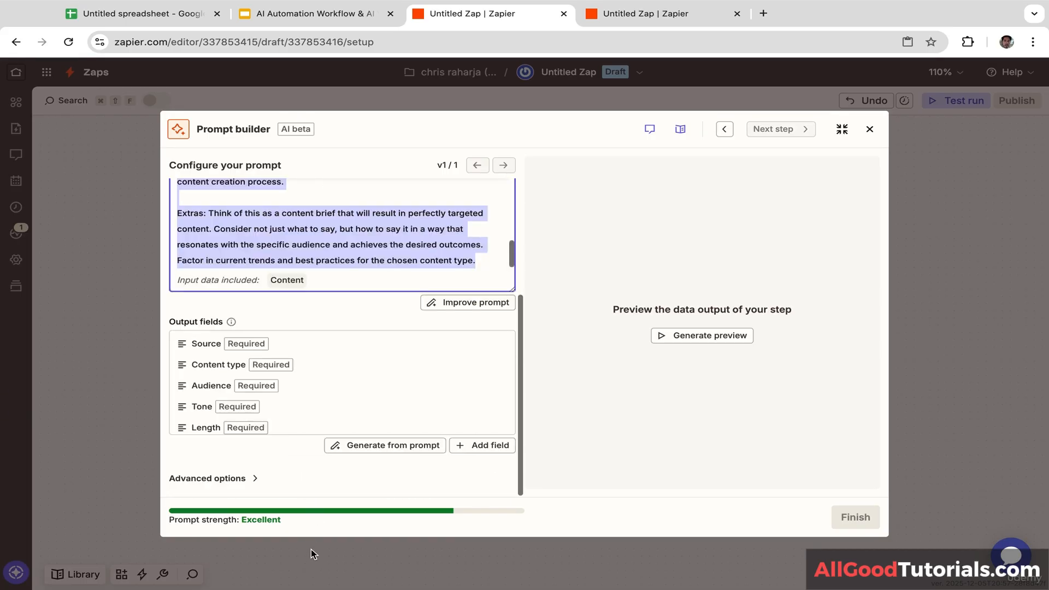
key(BackSpace)
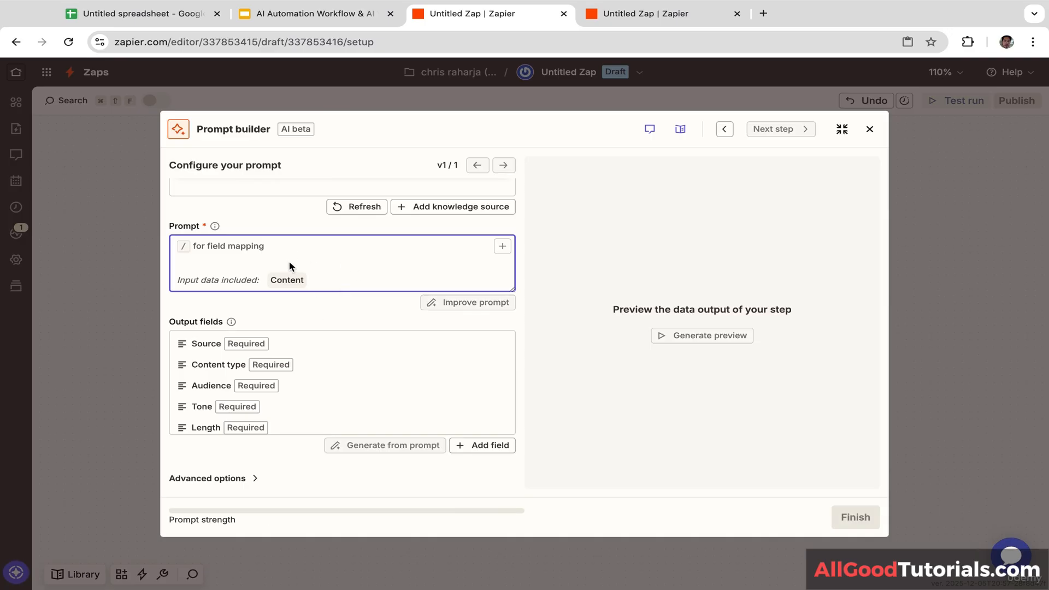
key(ctrl+v)
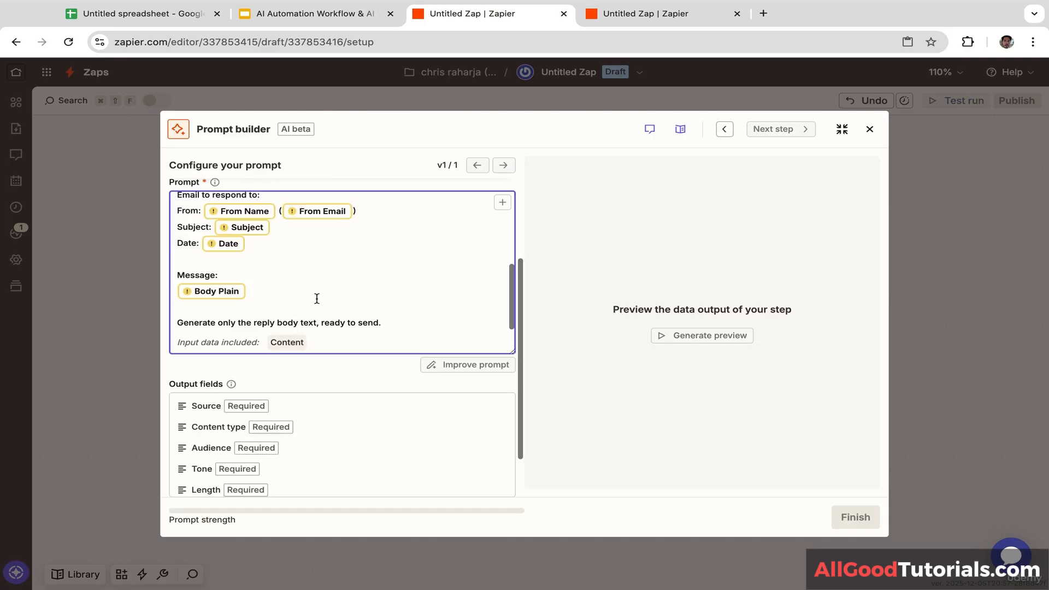
drag(316, 298, 221, 160)
click(415, 281)
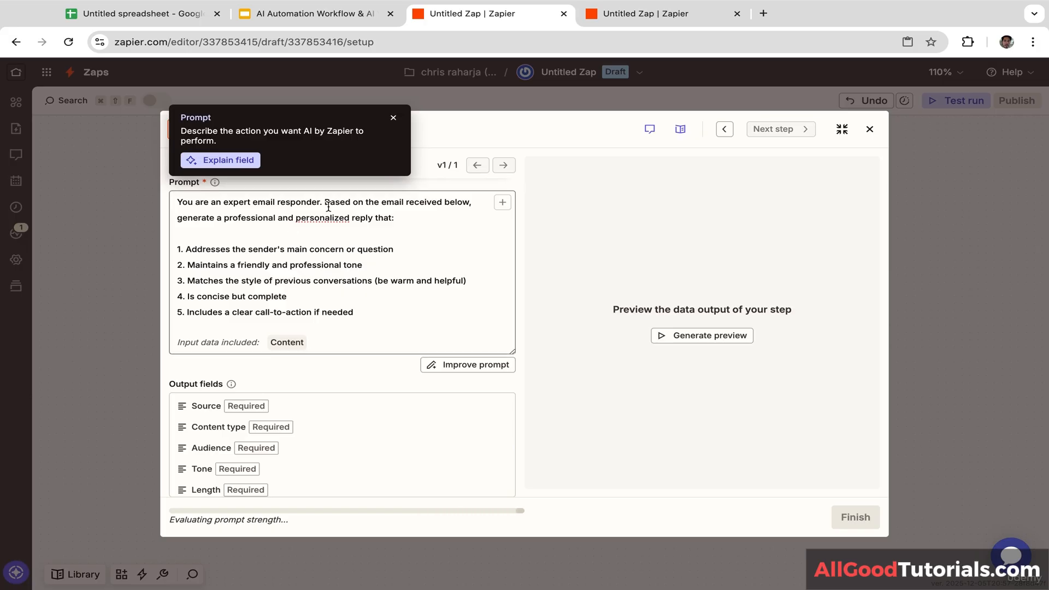
click(394, 118)
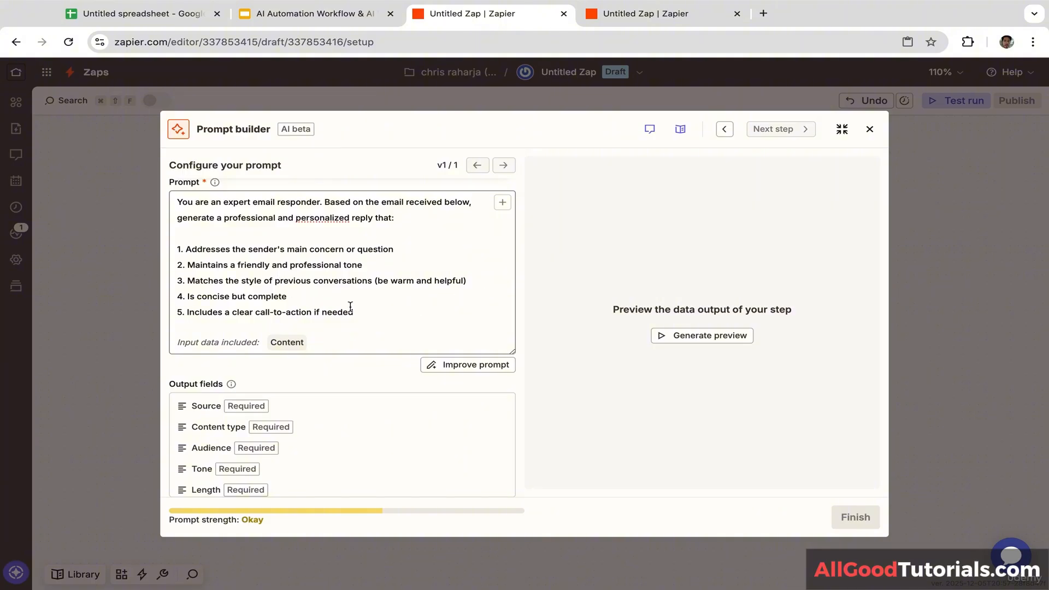
Step: Add the email details block to the prompt, replacing its Date line with 'Message:'
click(314, 310)
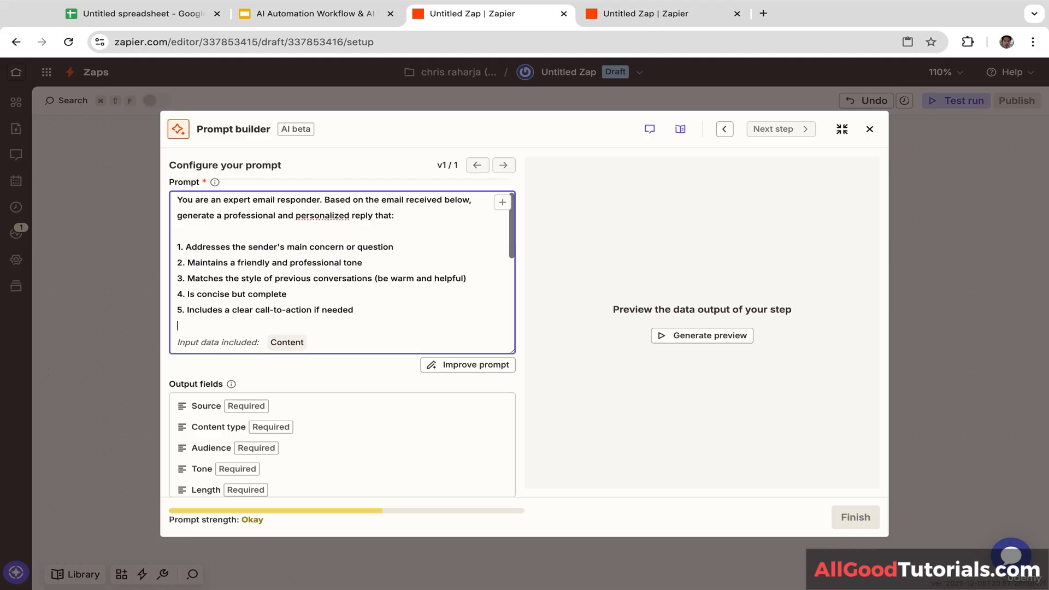
text(Email to respond to: From: From Name (From Email) Subject: Subject Date: Date)
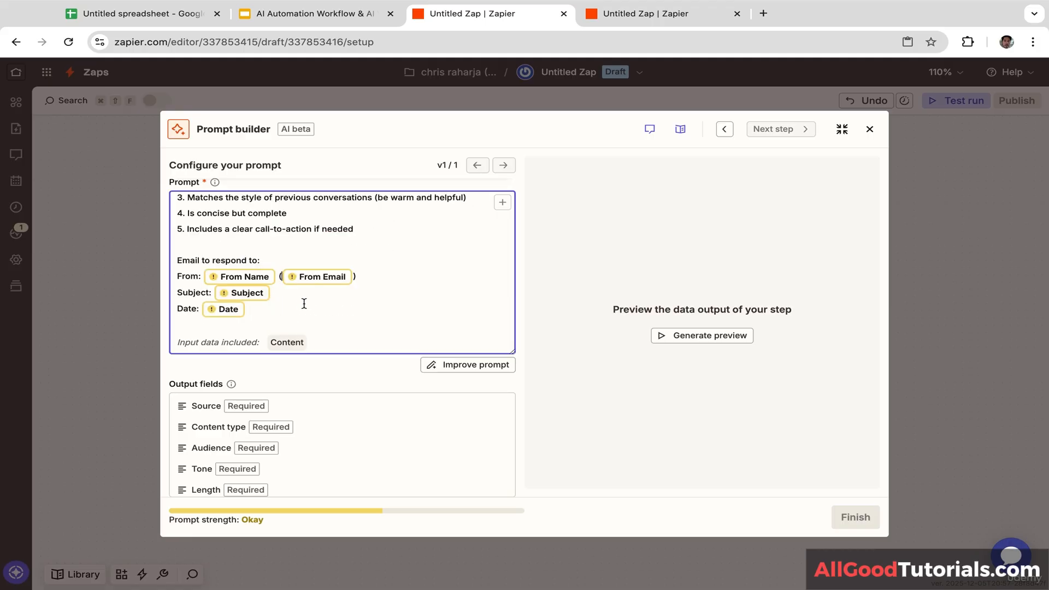
drag(200, 310, 178, 309)
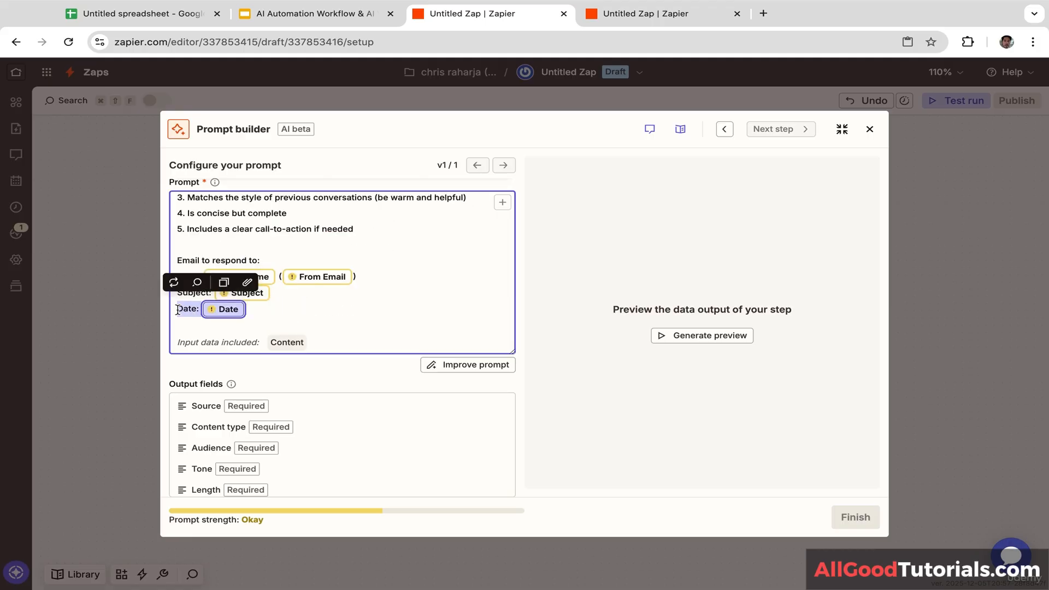
key(BackSpace)
key(Return)
text(Message:)
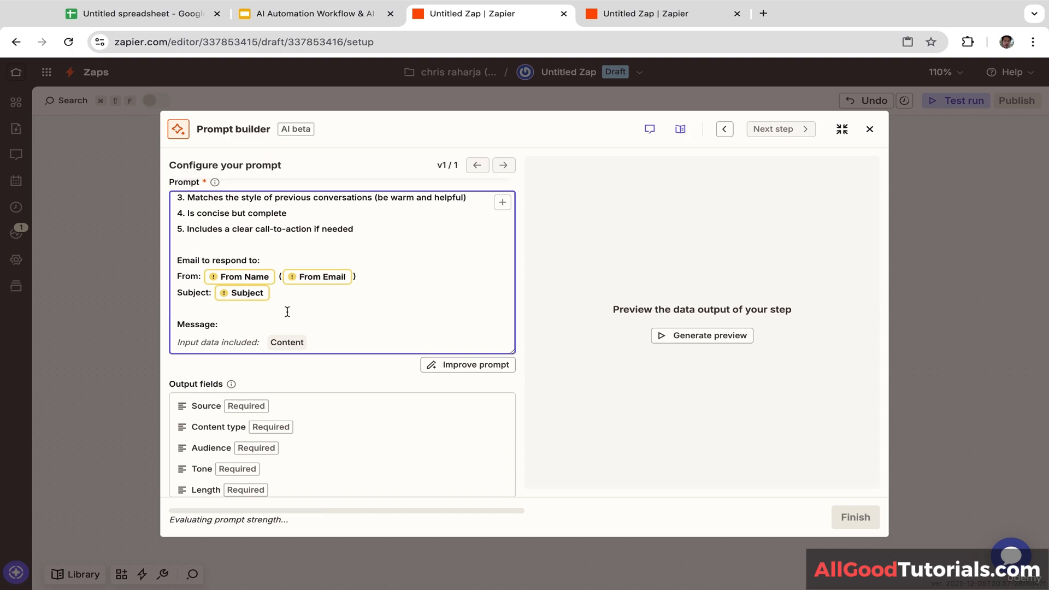
scroll(270, 320, down, 2)
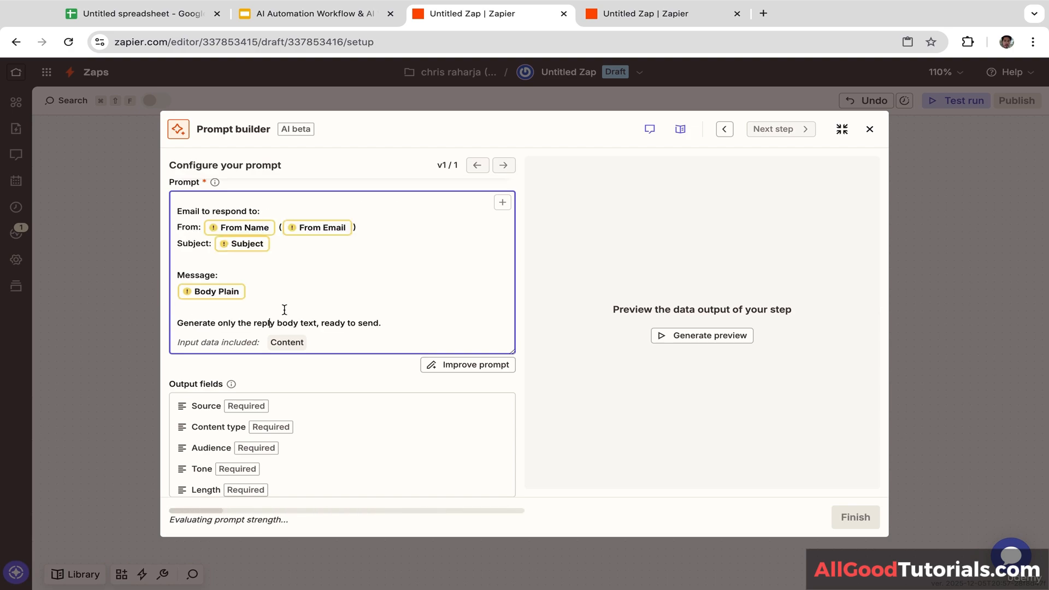
drag(402, 326, 224, 194)
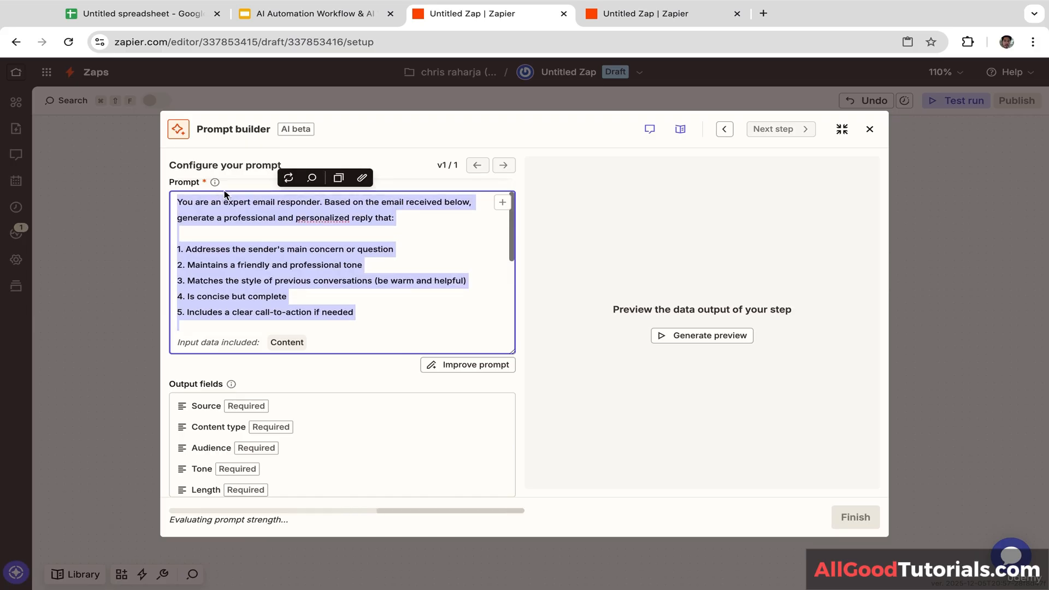
click(400, 269)
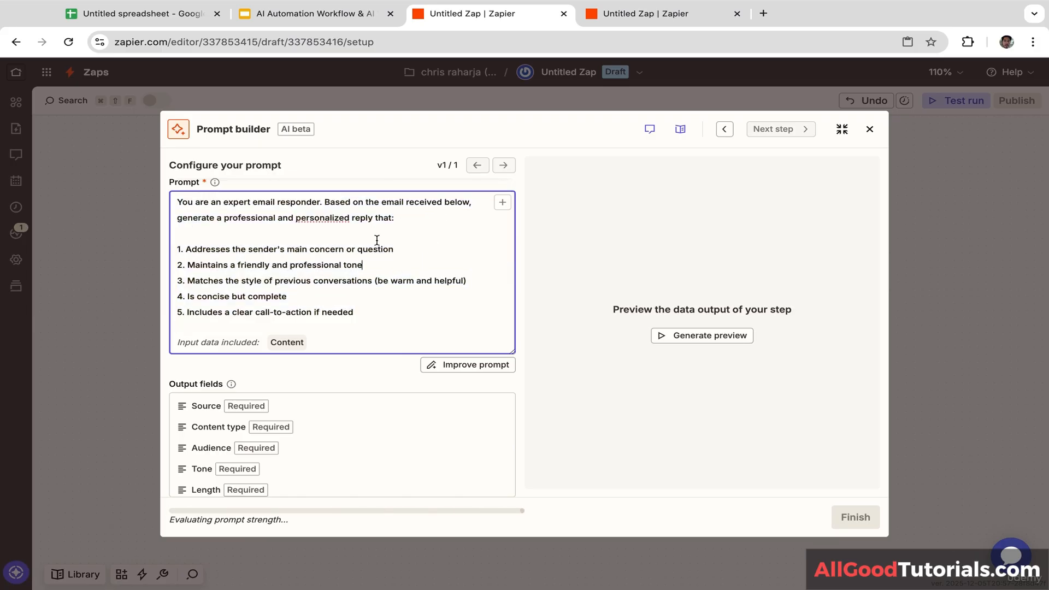
click(314, 367)
scroll(382, 349, down, 2)
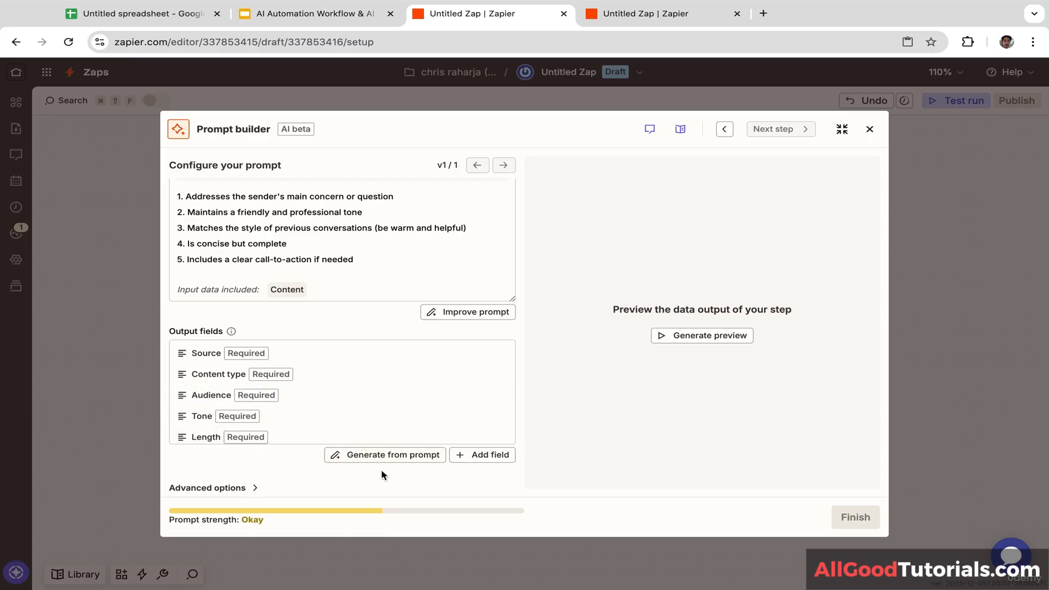
Step: Generate output fields from the prompt, producing a single required Reply Body field
click(407, 458)
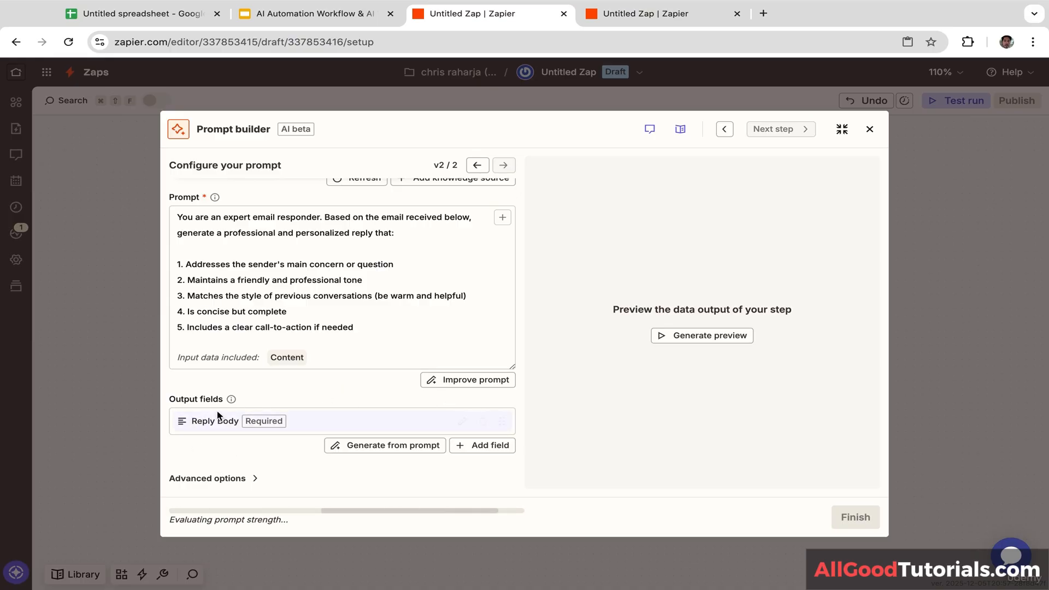
scroll(340, 385, up, 3)
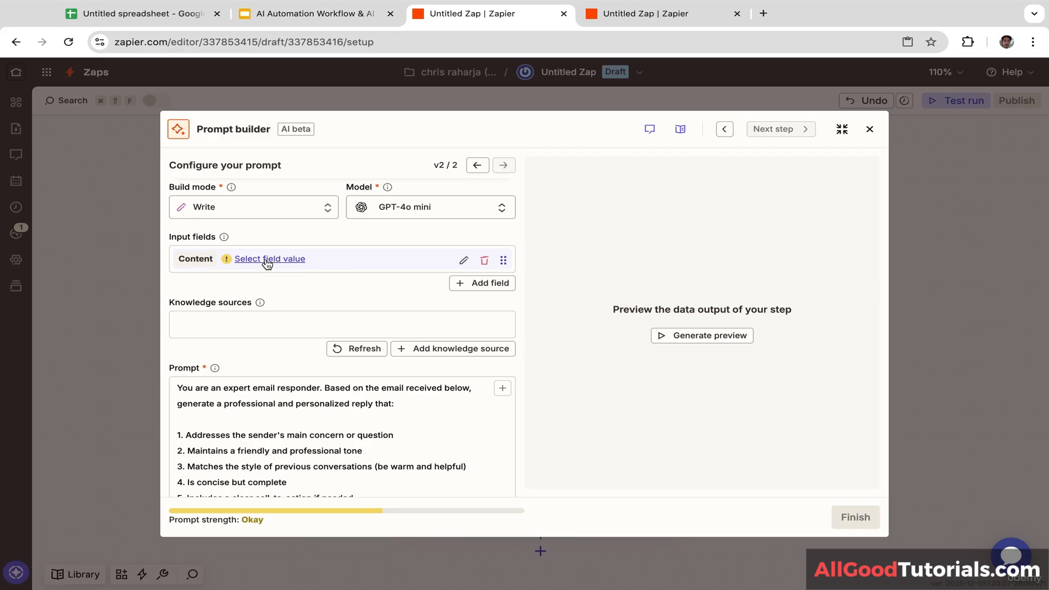
Step: Test the Gmail trigger to load Emails A, B and C, continuing with Email C
click(266, 261)
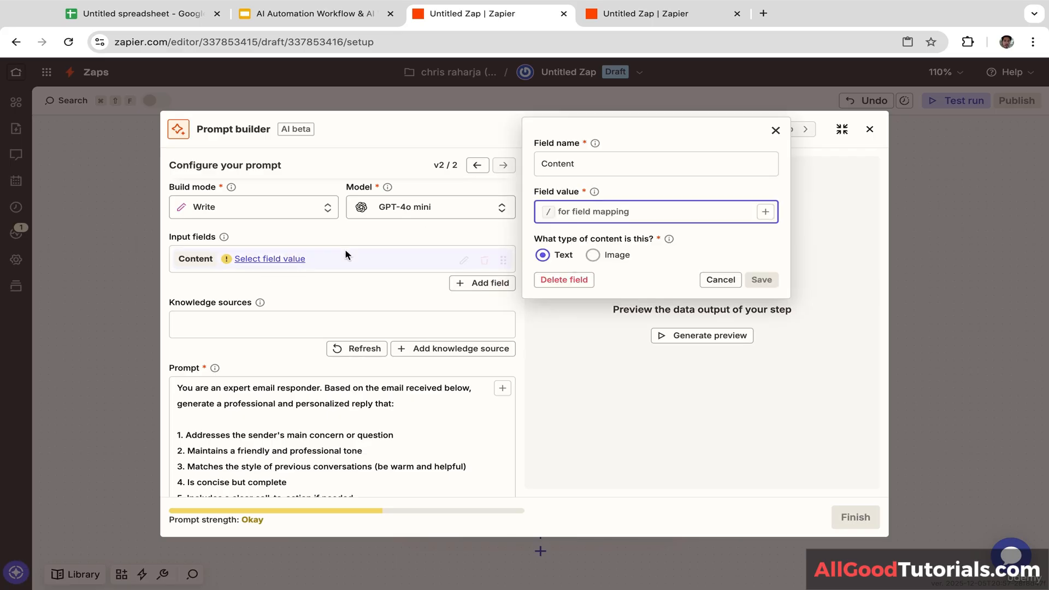
click(764, 212)
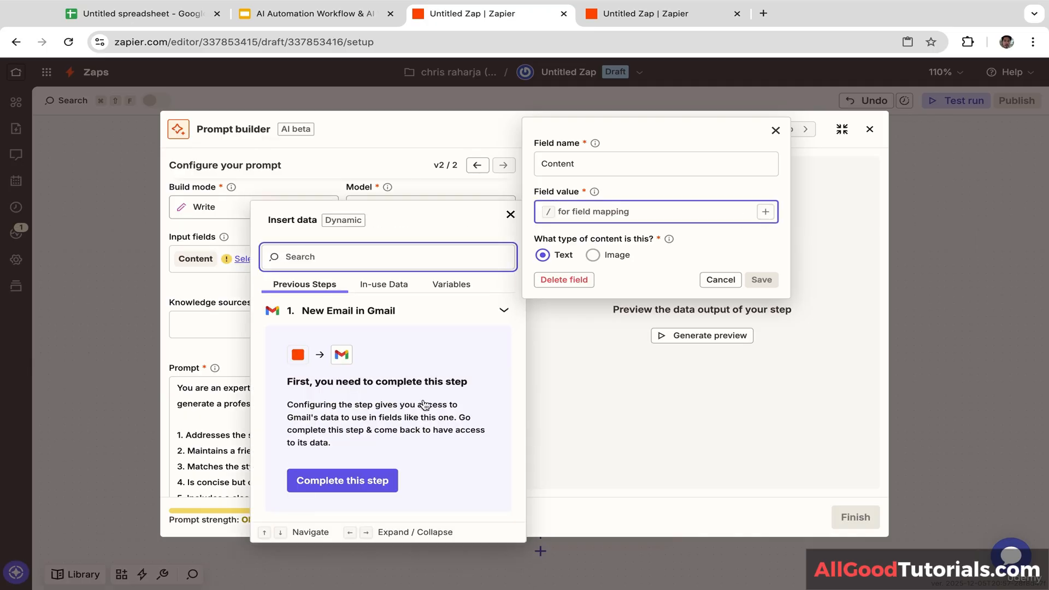
click(356, 482)
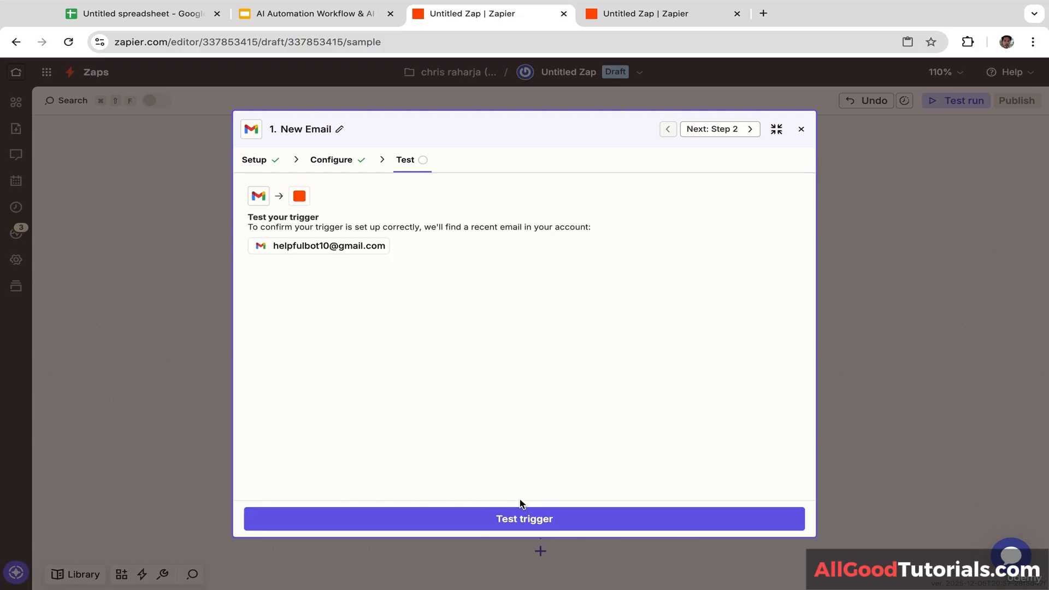
click(523, 521)
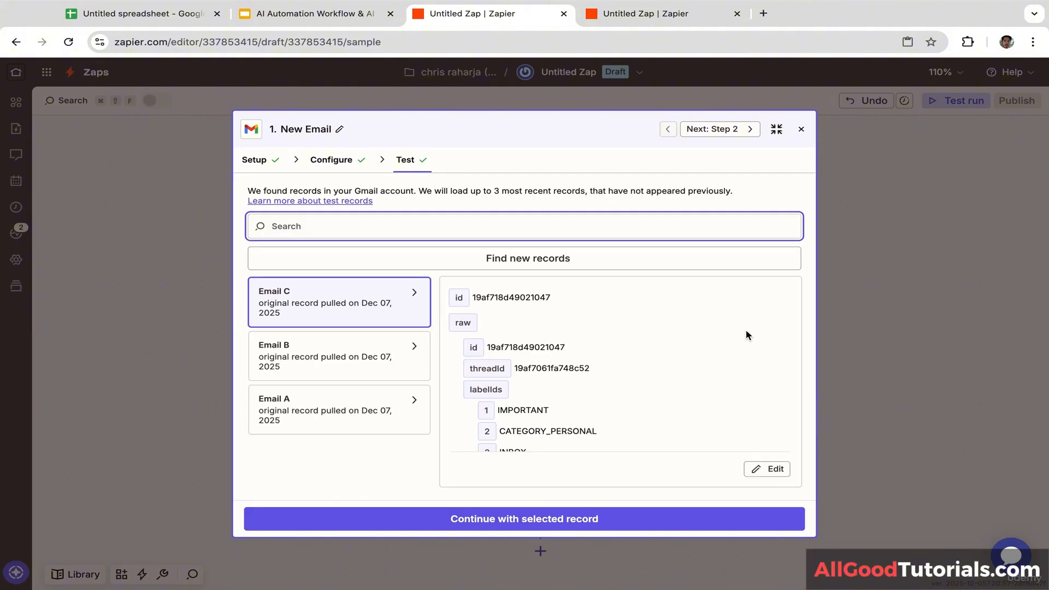
click(709, 272)
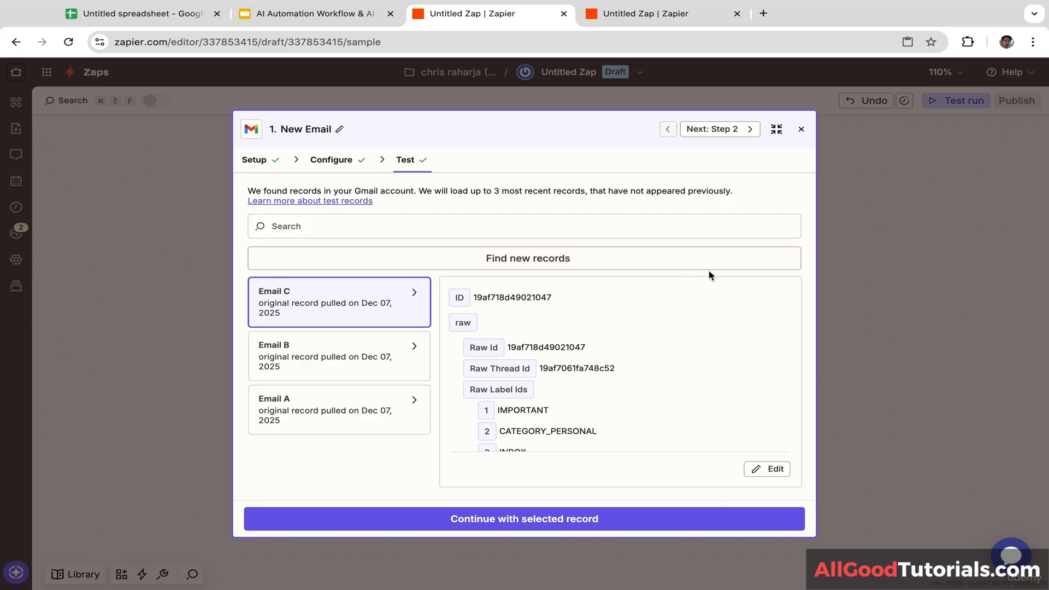
click(533, 525)
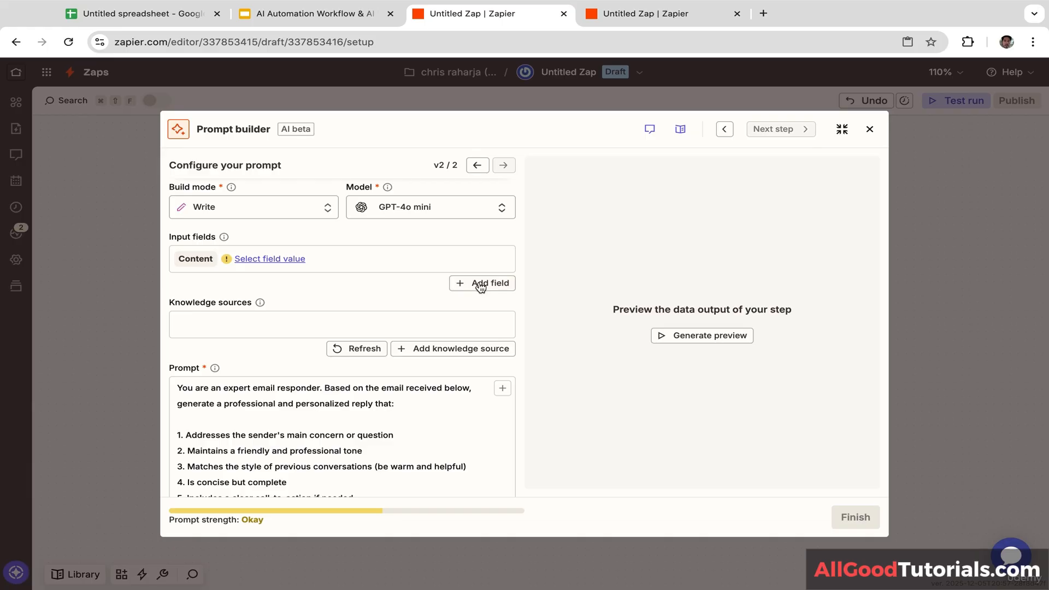
Step: Rename the Content input field to email_from and map it to the sender's From Email
click(480, 283)
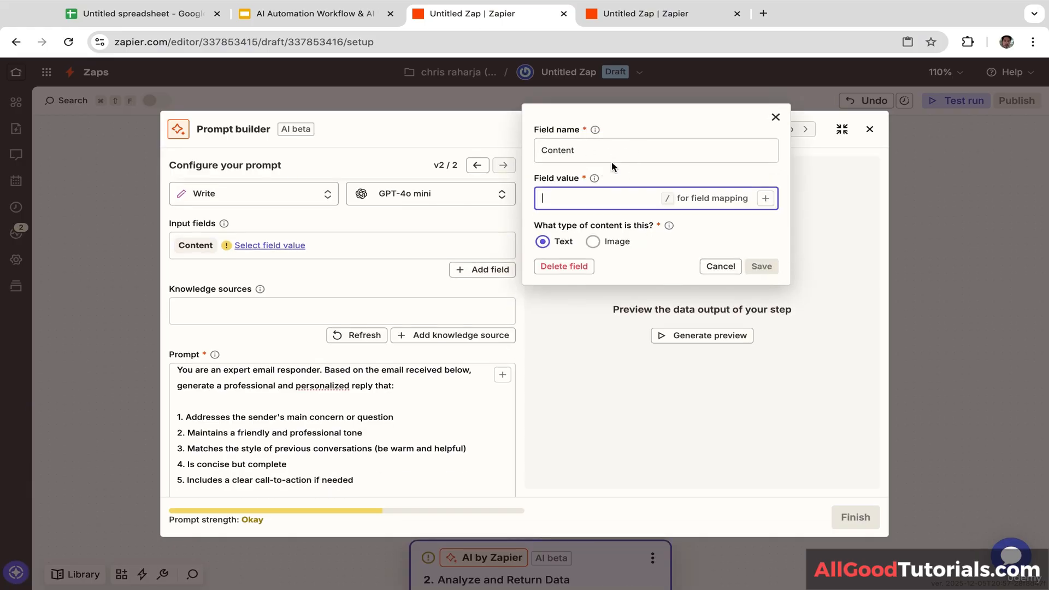
drag(592, 151, 471, 153)
key(BackSpace)
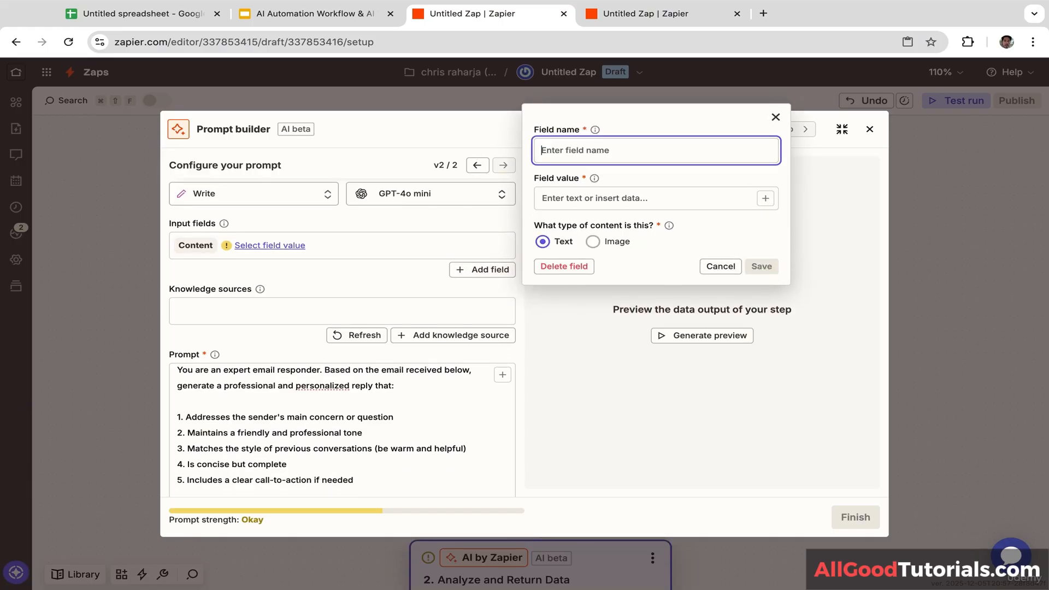
text(e)
key(BackSpace)
text(email_from)
click(567, 195)
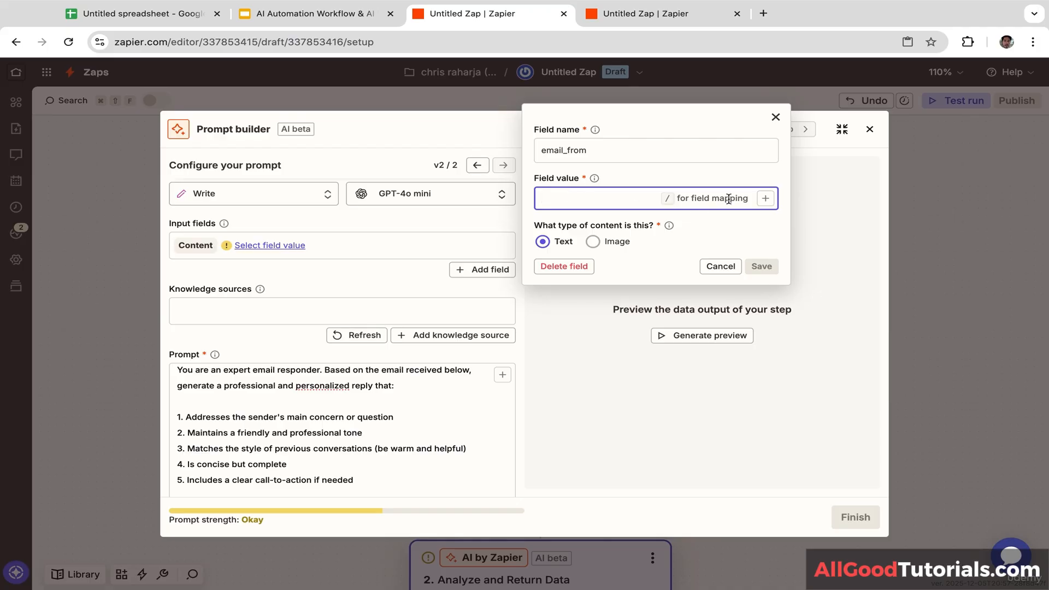
click(765, 198)
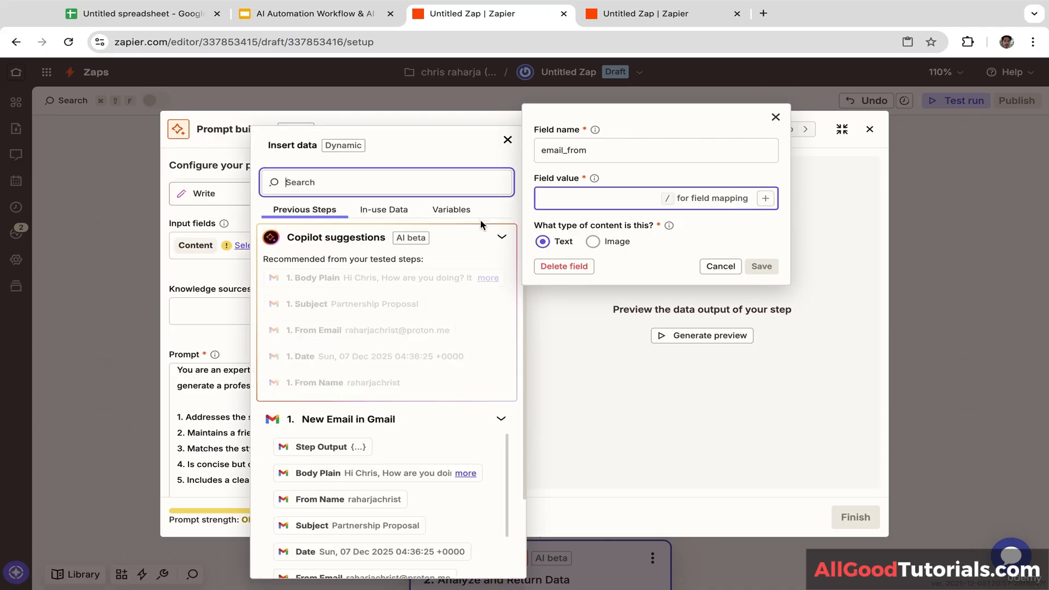
click(321, 331)
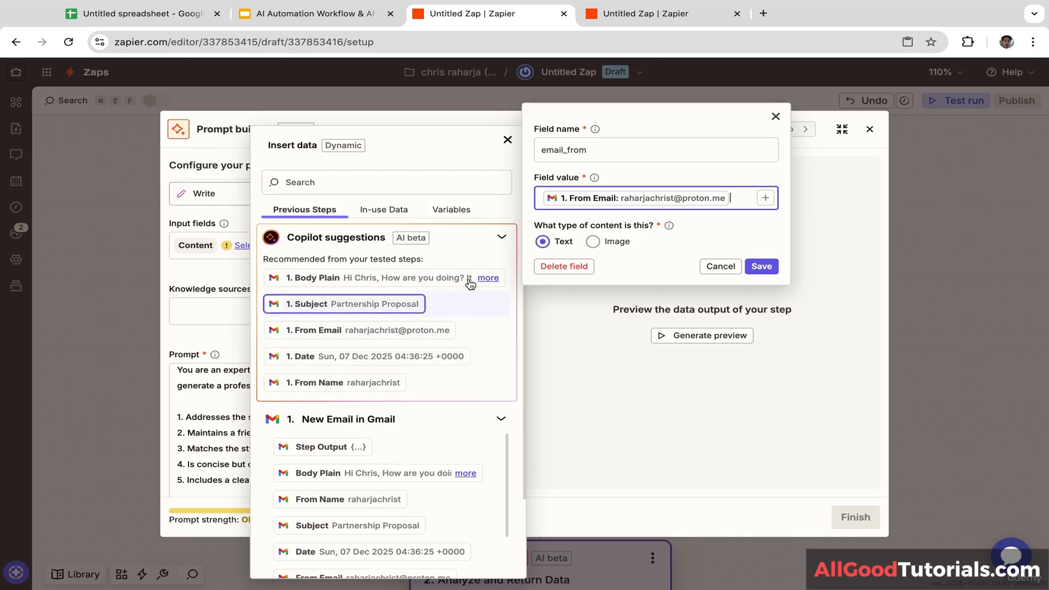
click(763, 267)
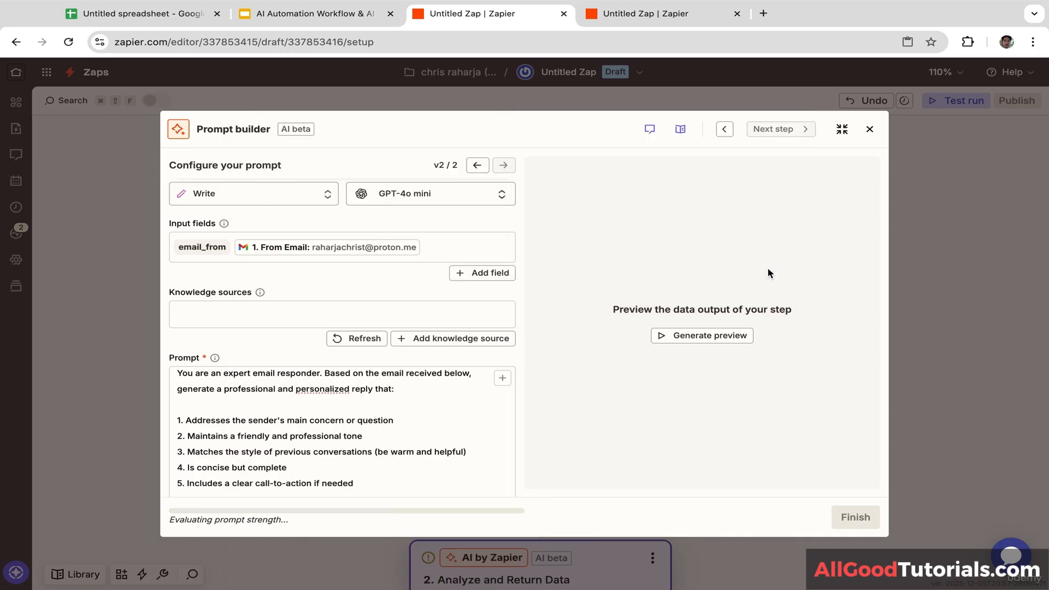
Step: Add an email_subject input field mapped to 1. Subject
click(483, 276)
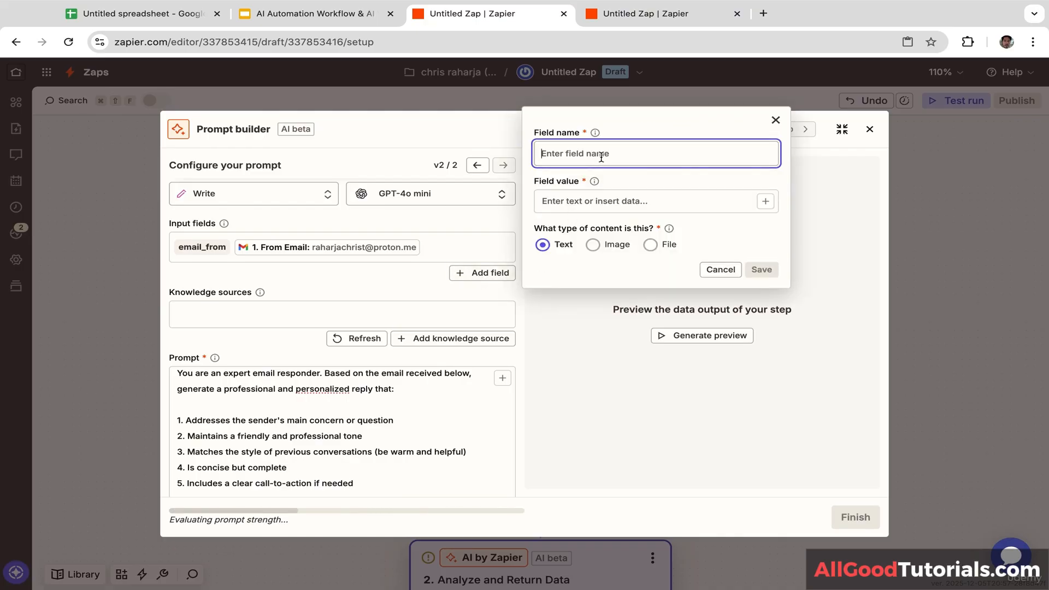
text(email)
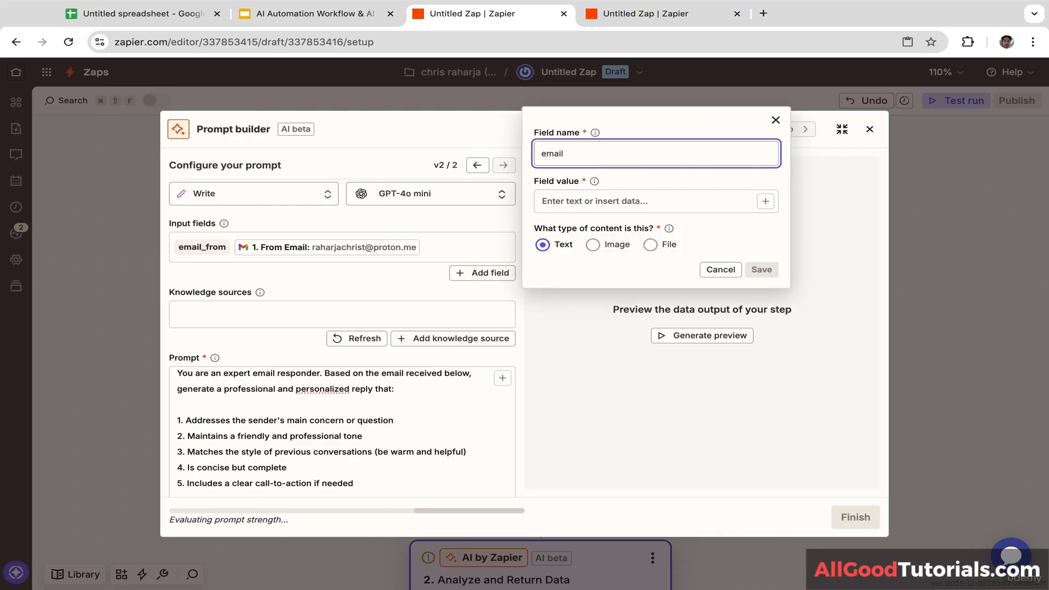
text(_subject)
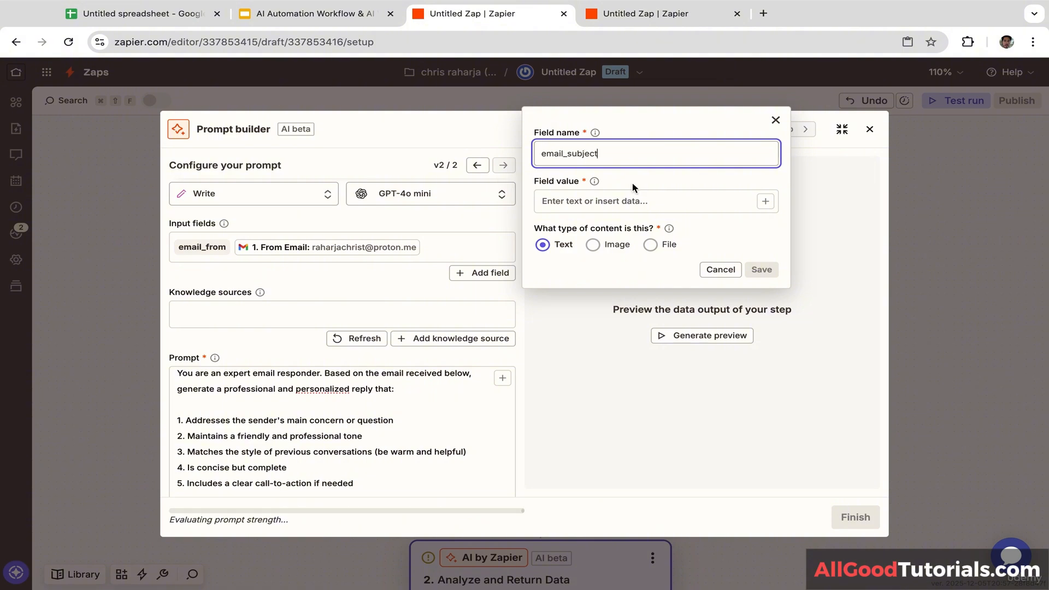
click(683, 203)
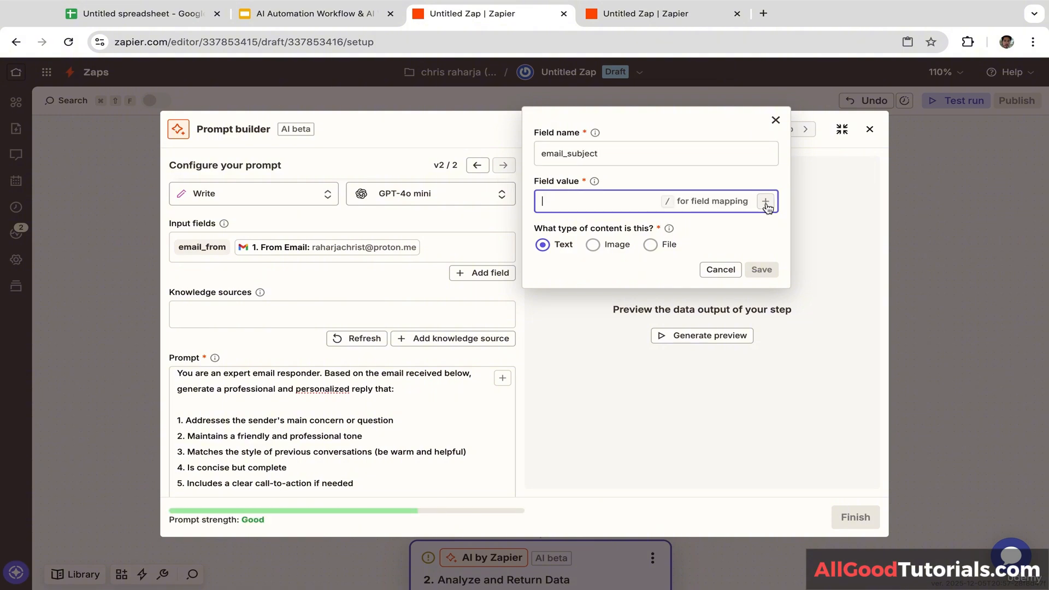
click(765, 202)
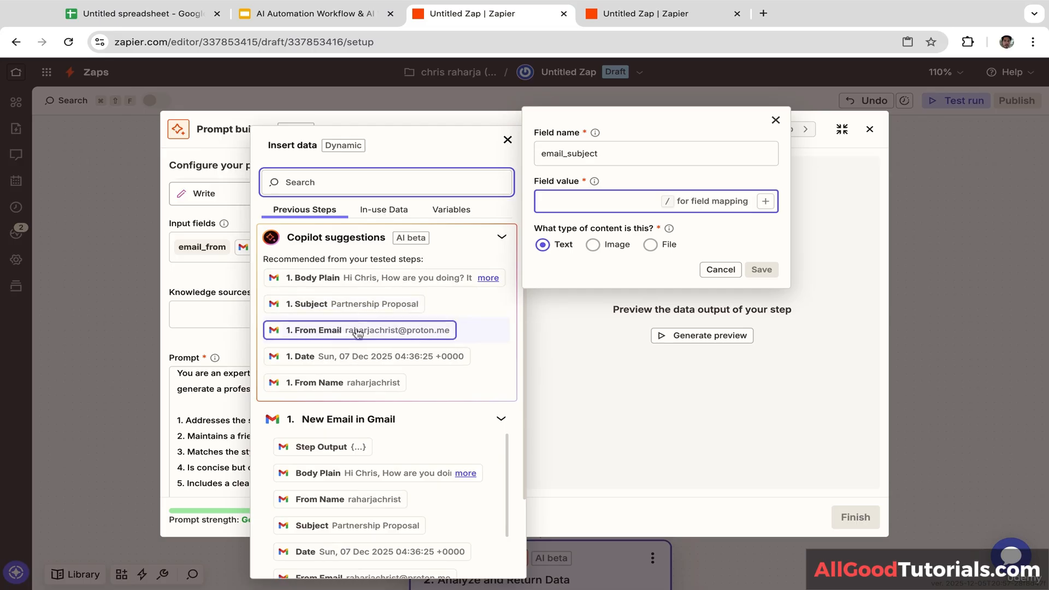
click(336, 306)
click(762, 269)
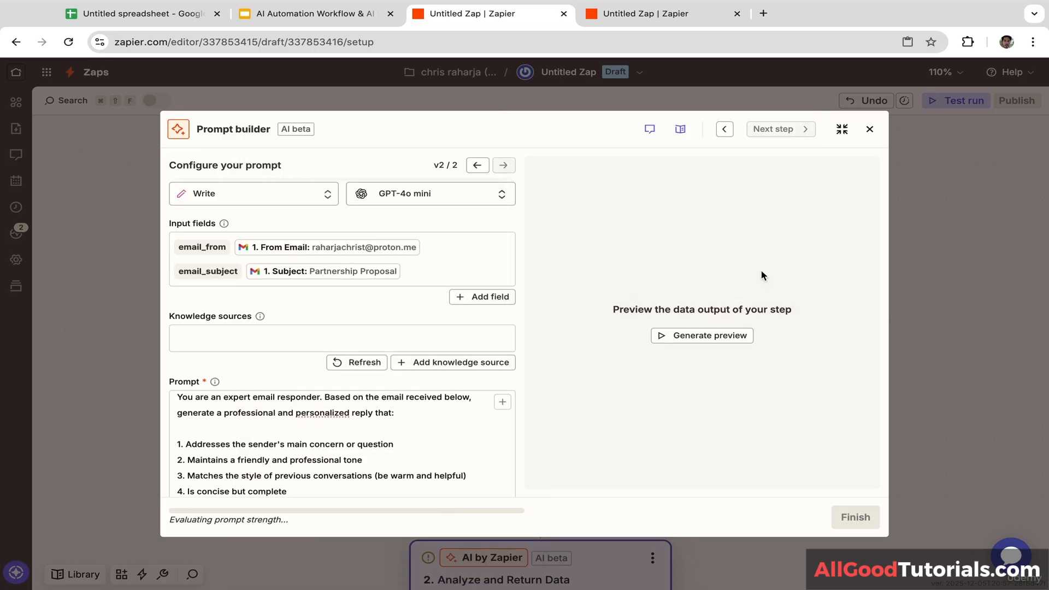
Step: Add an email_body input field mapped to 1. Body Plain
click(494, 297)
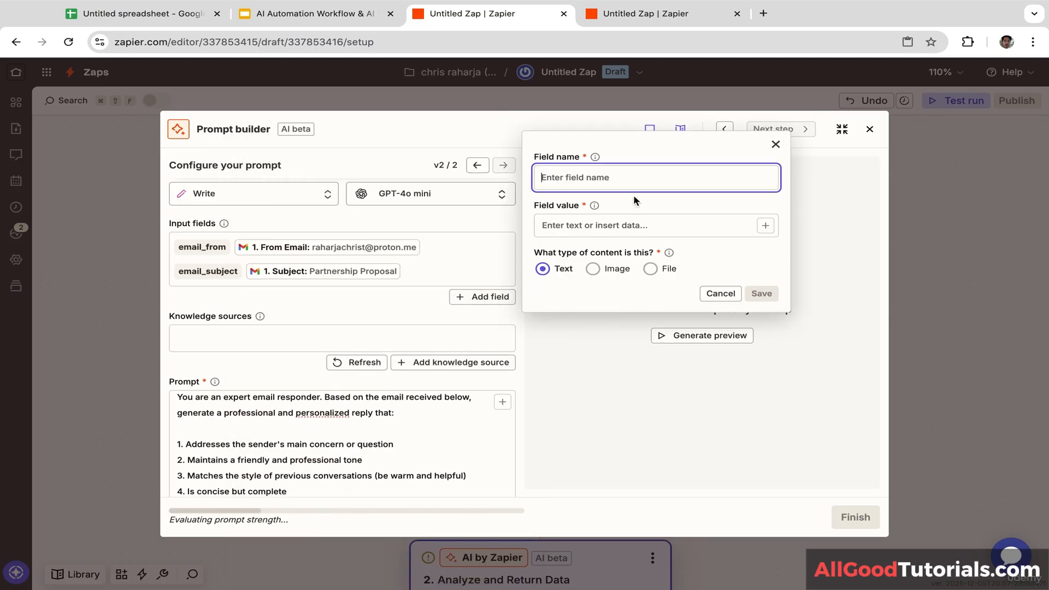
text(email)
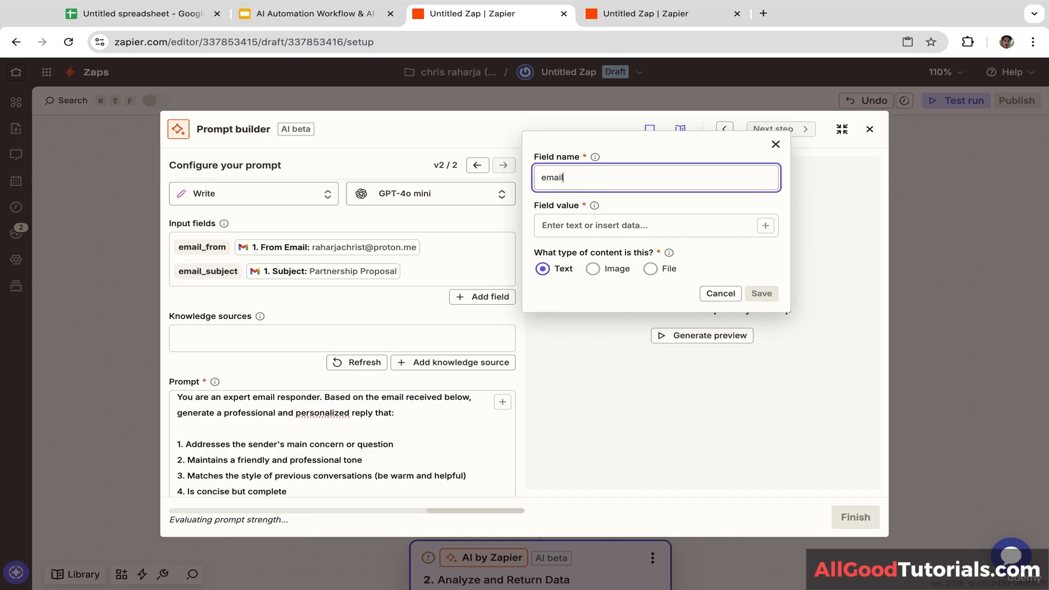
text(_body)
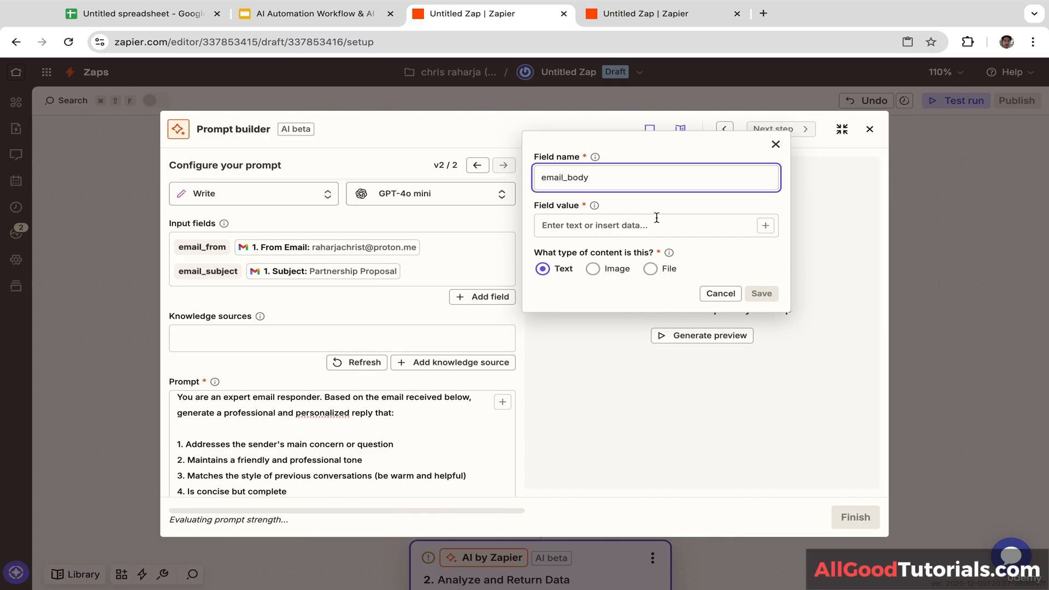
click(693, 231)
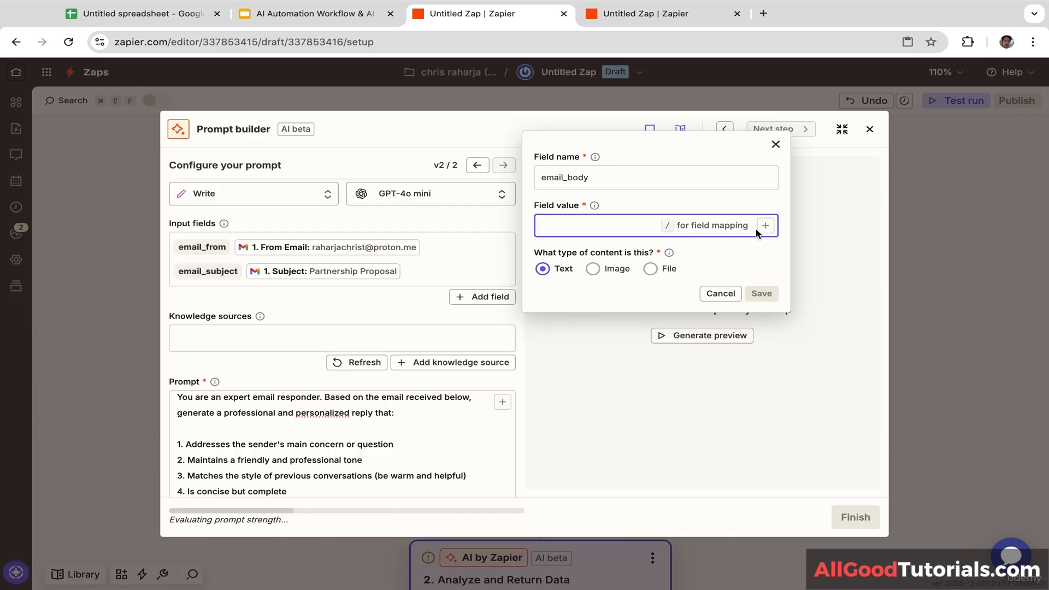
click(765, 226)
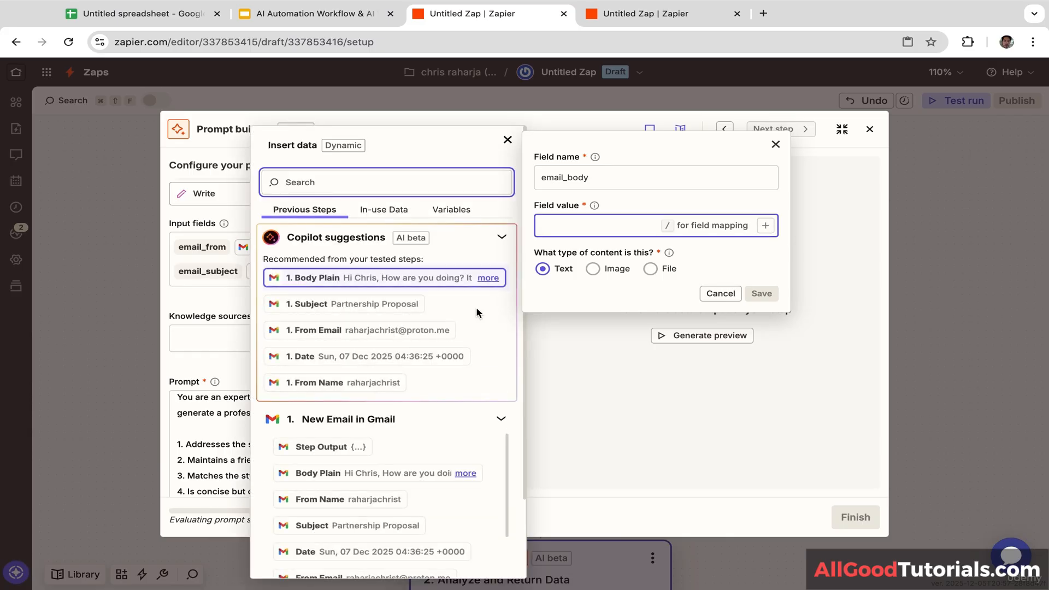
click(317, 277)
click(760, 293)
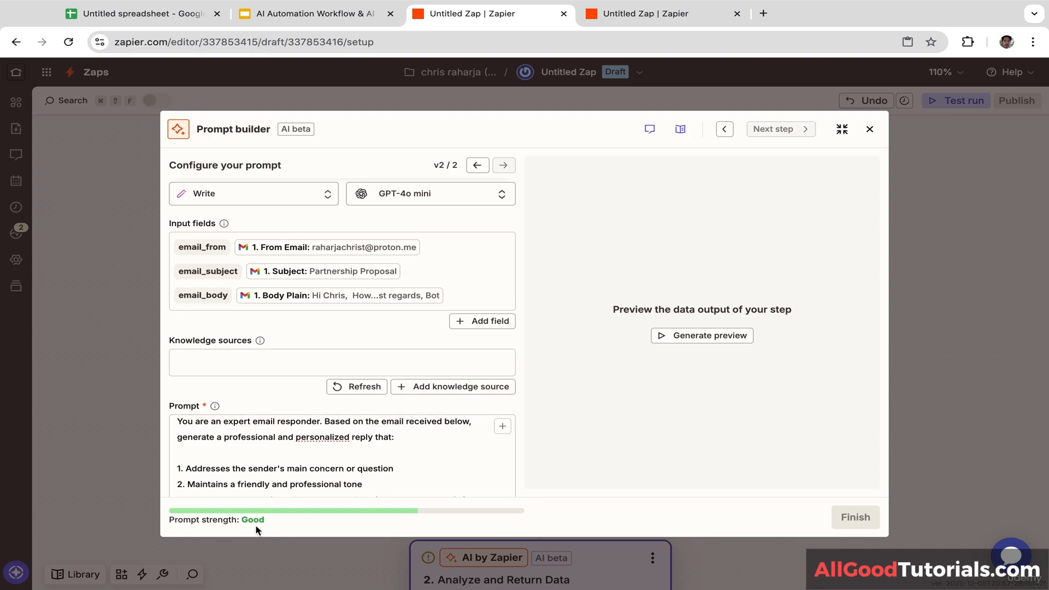
Step: Preview the AI-drafted reply to the Partnership Proposal email and finish the prompt step
click(724, 338)
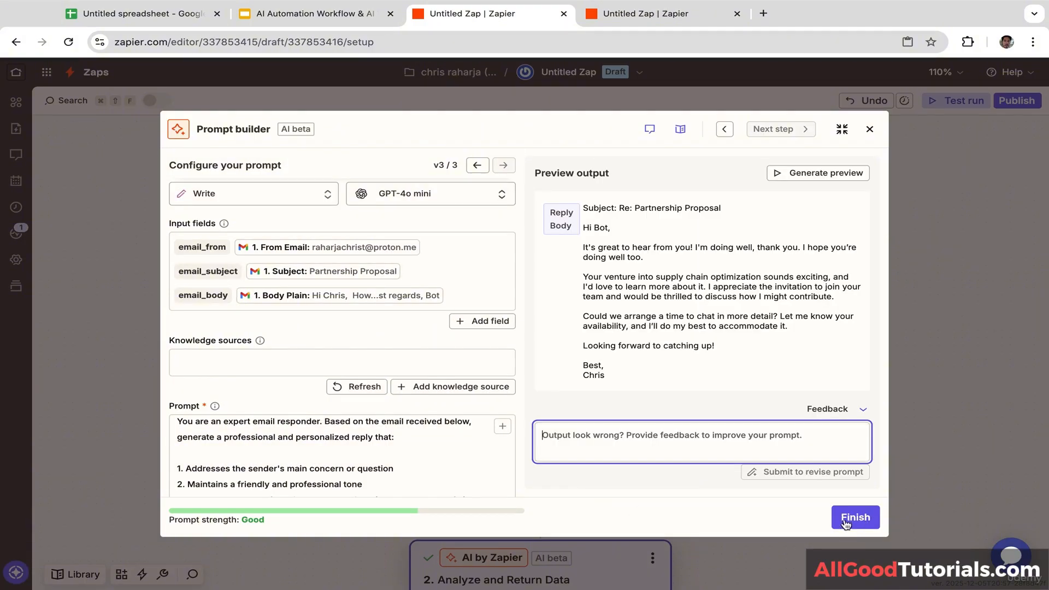
click(856, 517)
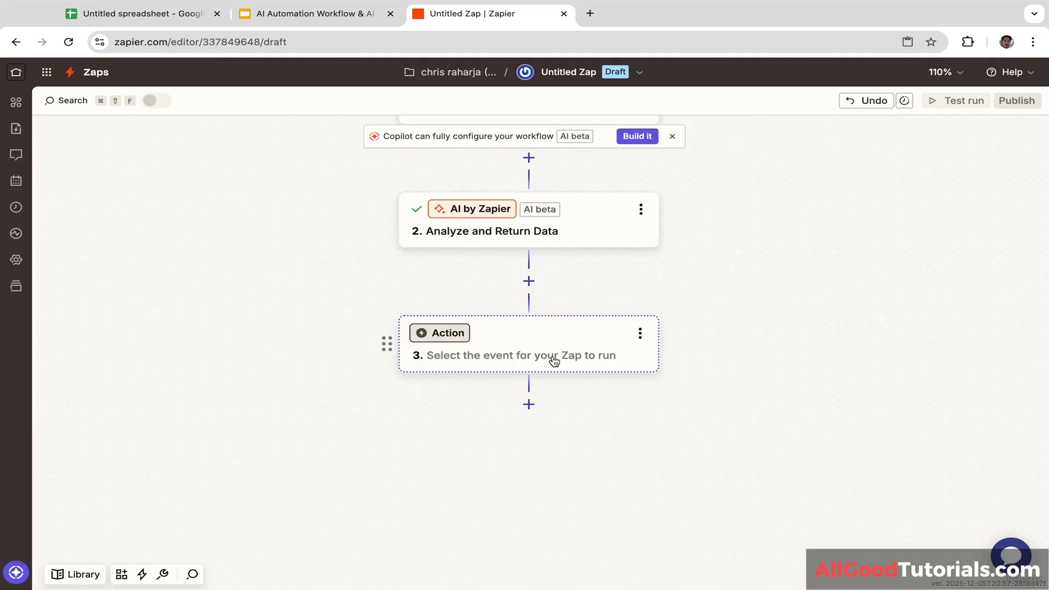
Step: Make step 3 a Gmail Create Draft Reply action
click(455, 336)
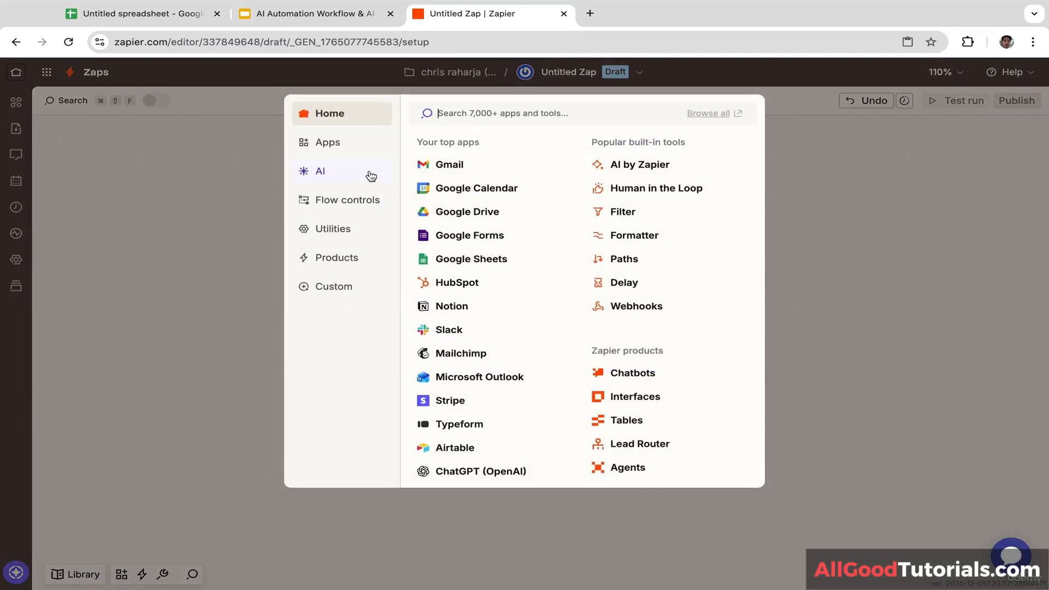
click(446, 167)
click(845, 281)
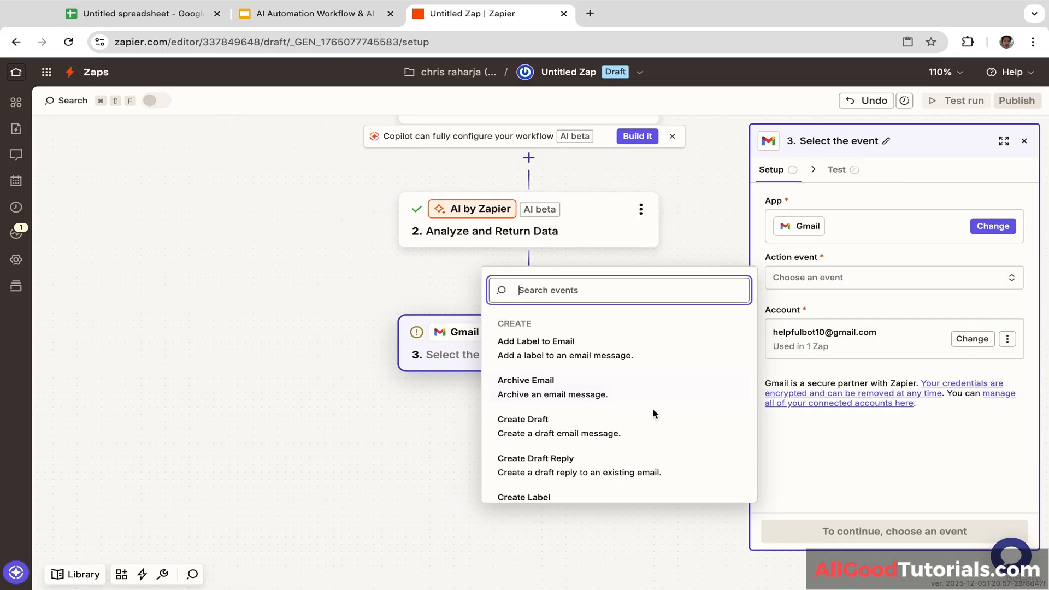
key(Down)
key(Down)
key(Down)
key(Down)
key(Down)
key(Down)
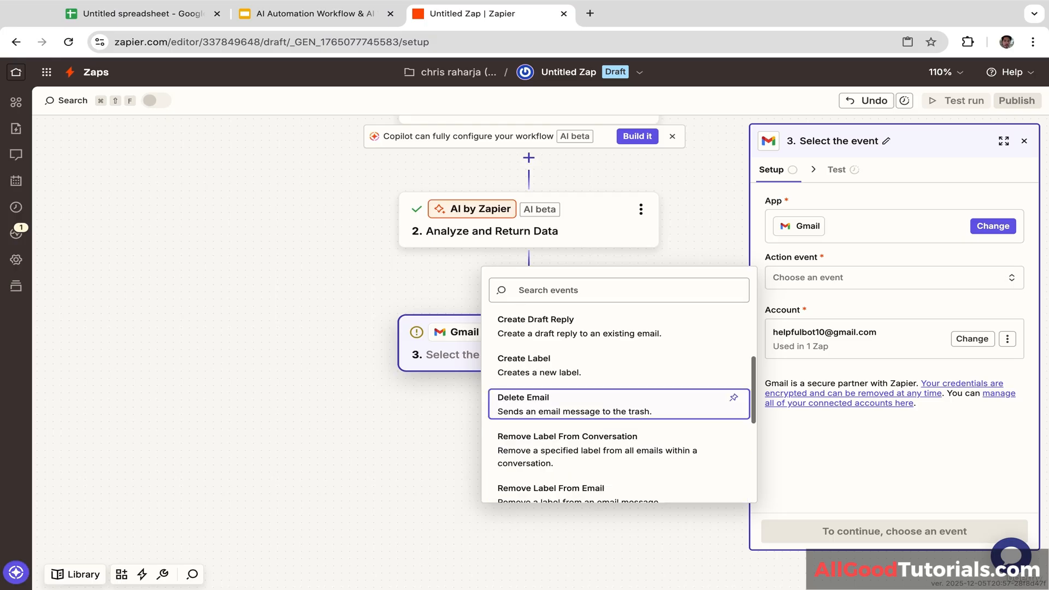
key(Up)
key(Up)
key(Up)
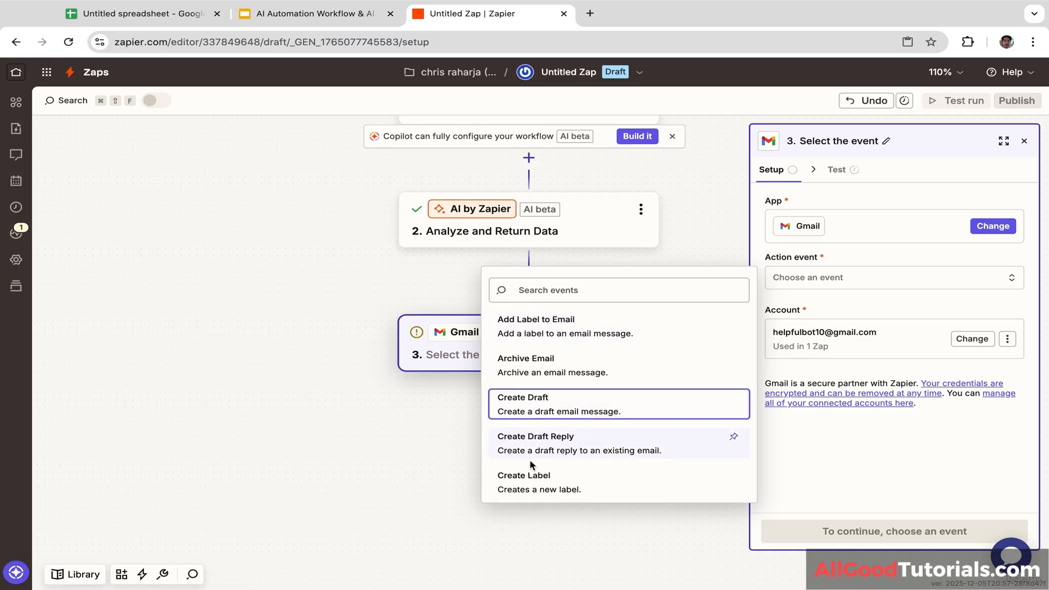
click(572, 447)
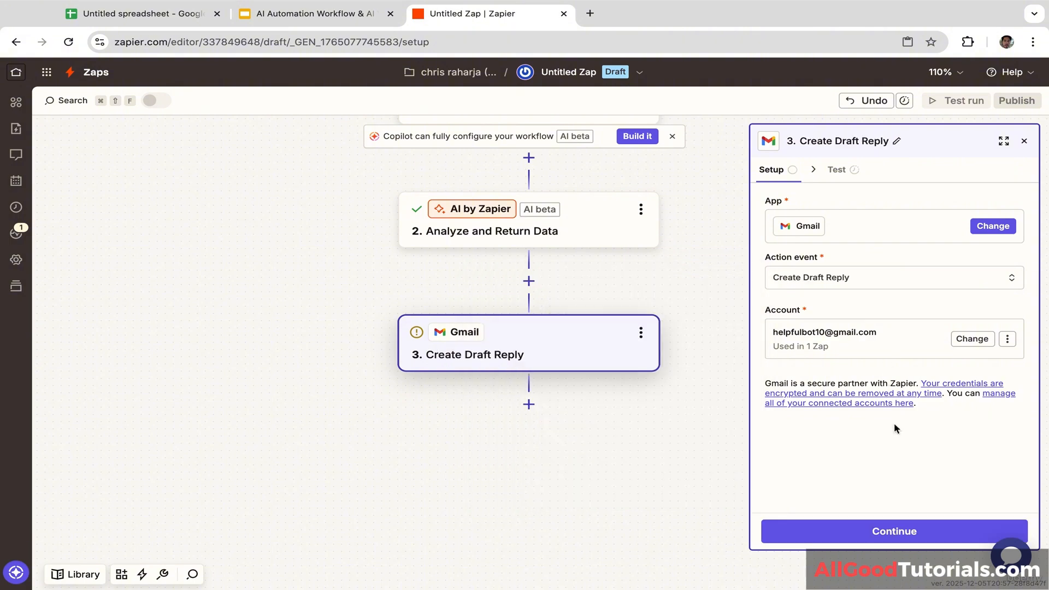
click(887, 539)
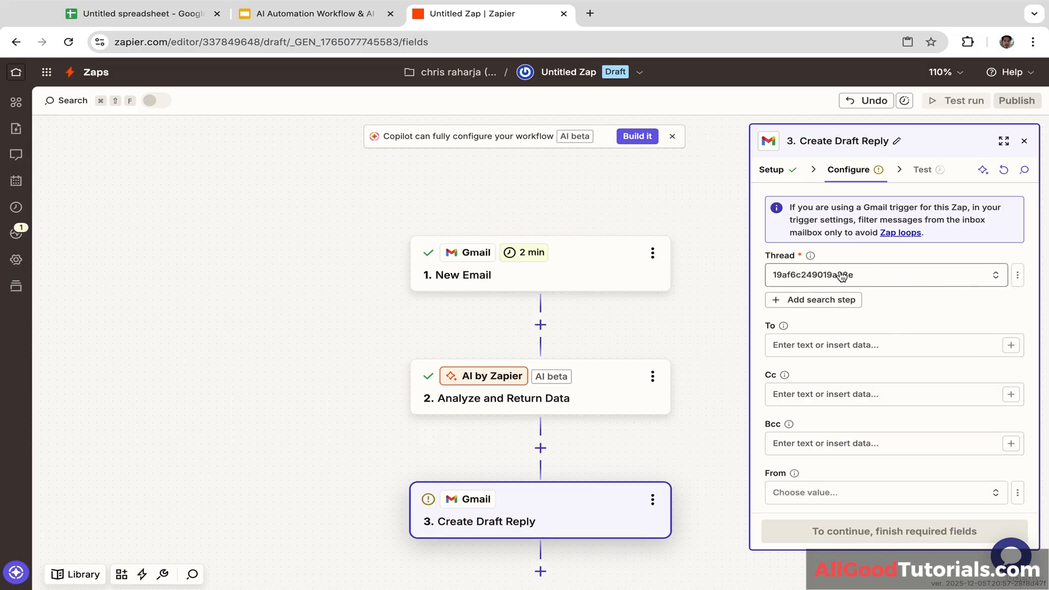
Step: Reply on the first suggested thread and map the Body to step 2's Email Body
click(822, 278)
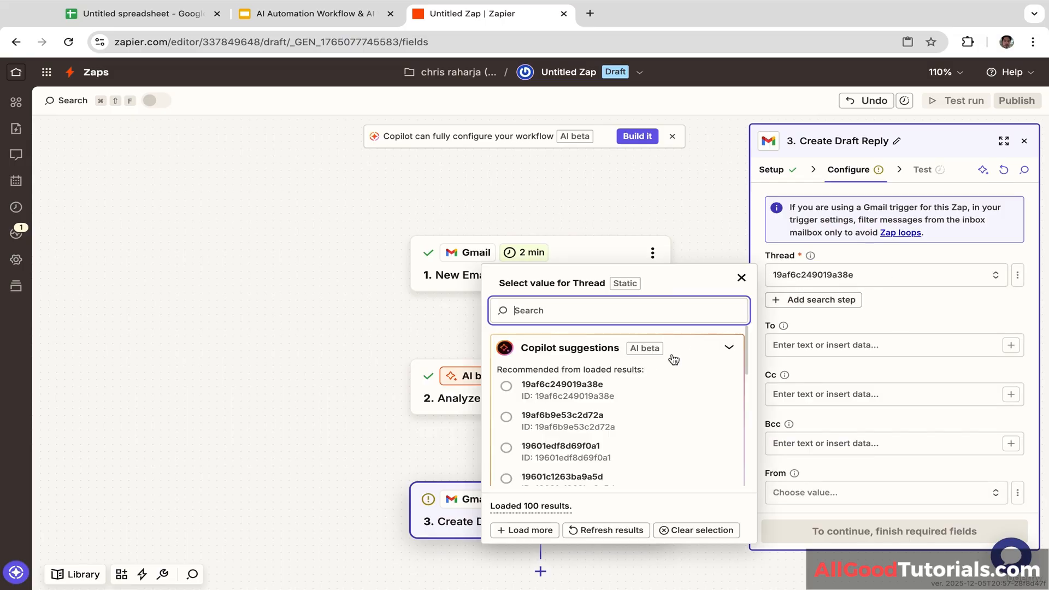
click(525, 404)
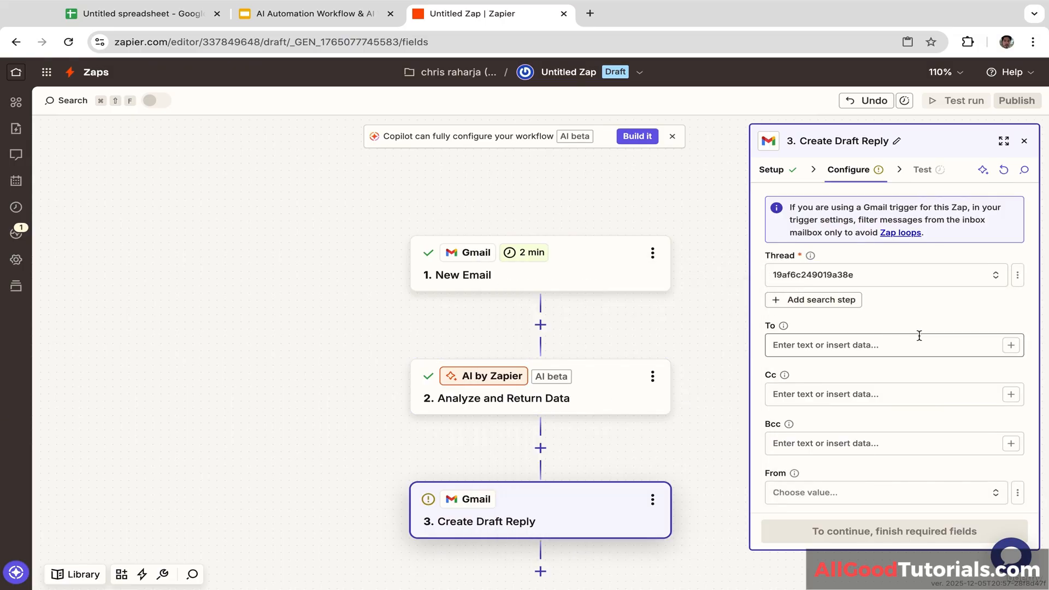
scroll(867, 316, down, 3)
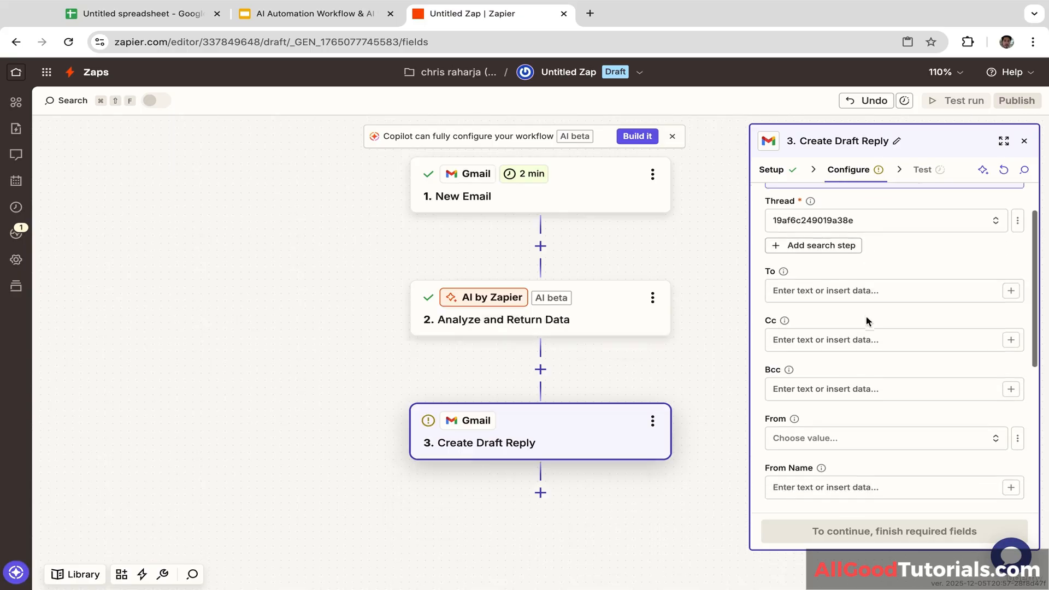
scroll(866, 315, down, 3)
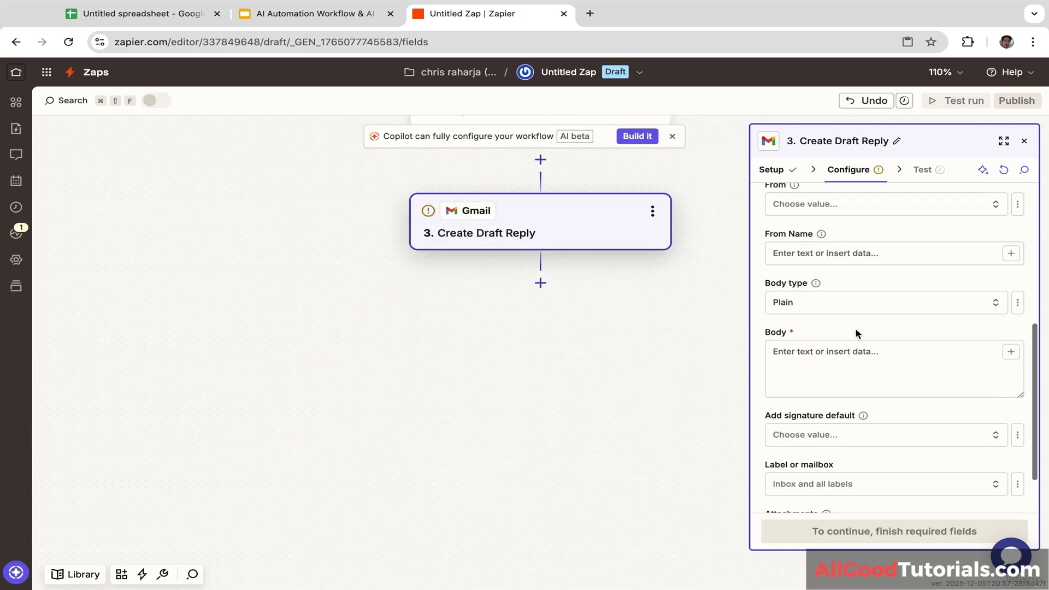
click(835, 361)
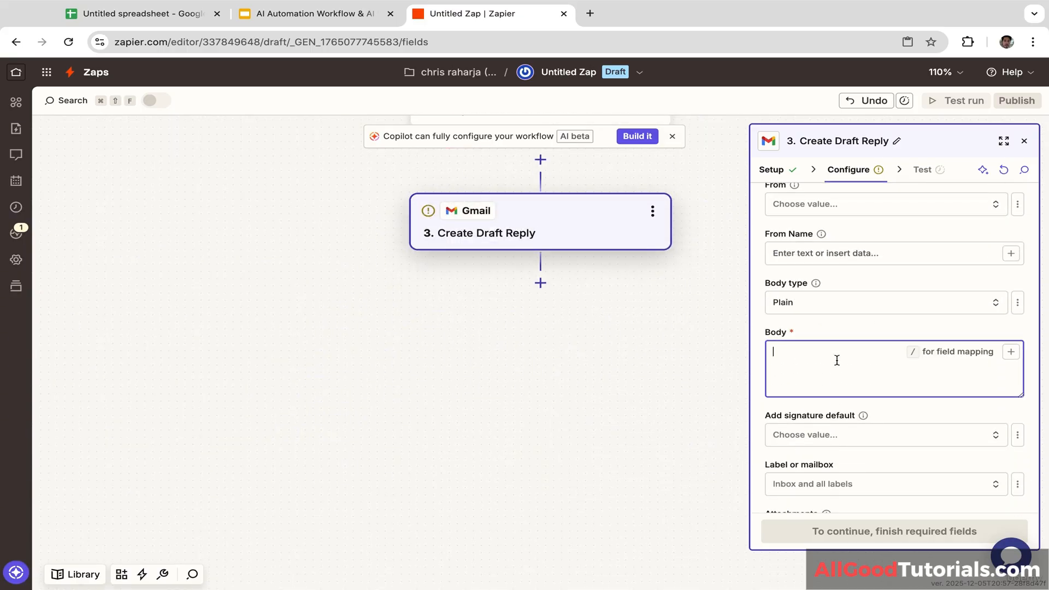
click(1010, 354)
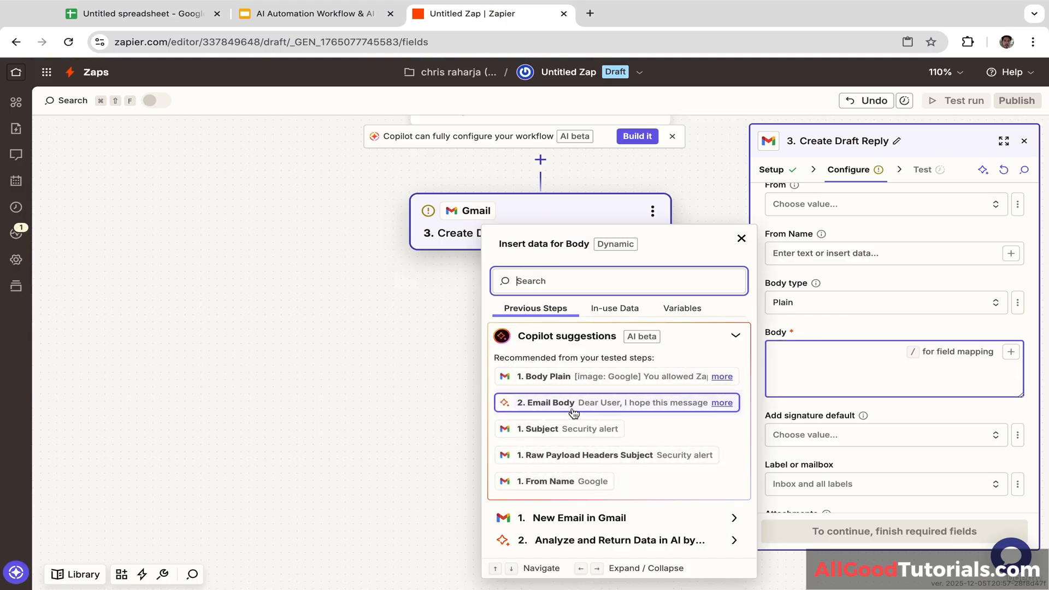
click(578, 404)
click(858, 331)
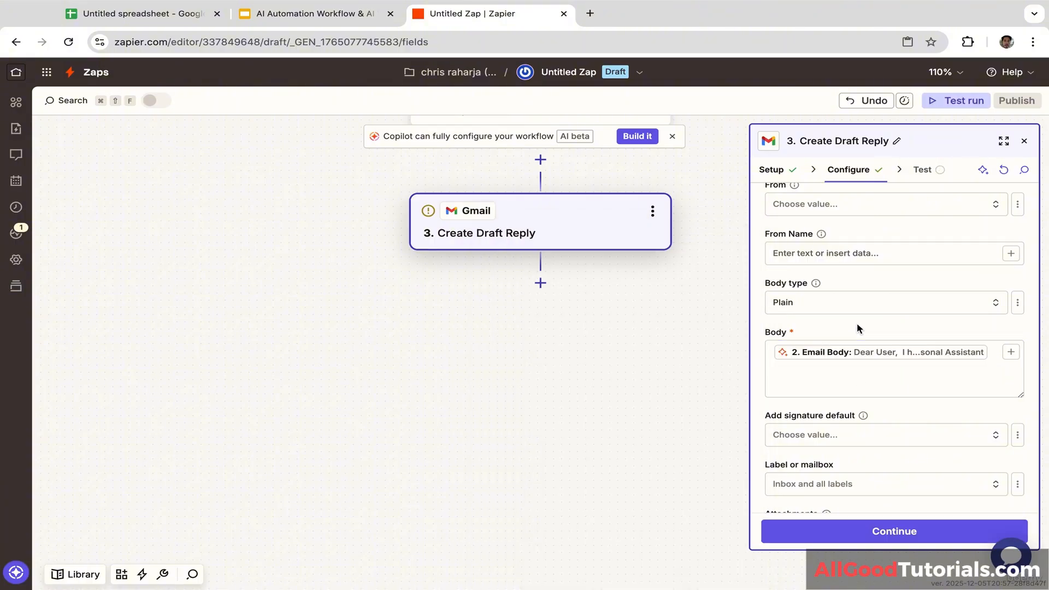
click(894, 383)
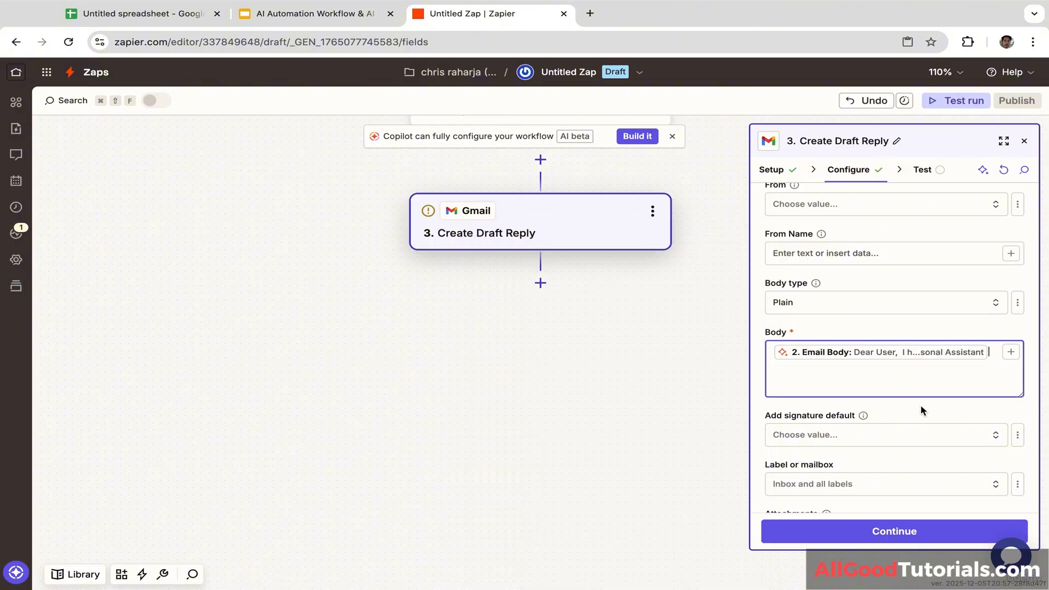
click(938, 410)
scroll(942, 420, down, 3)
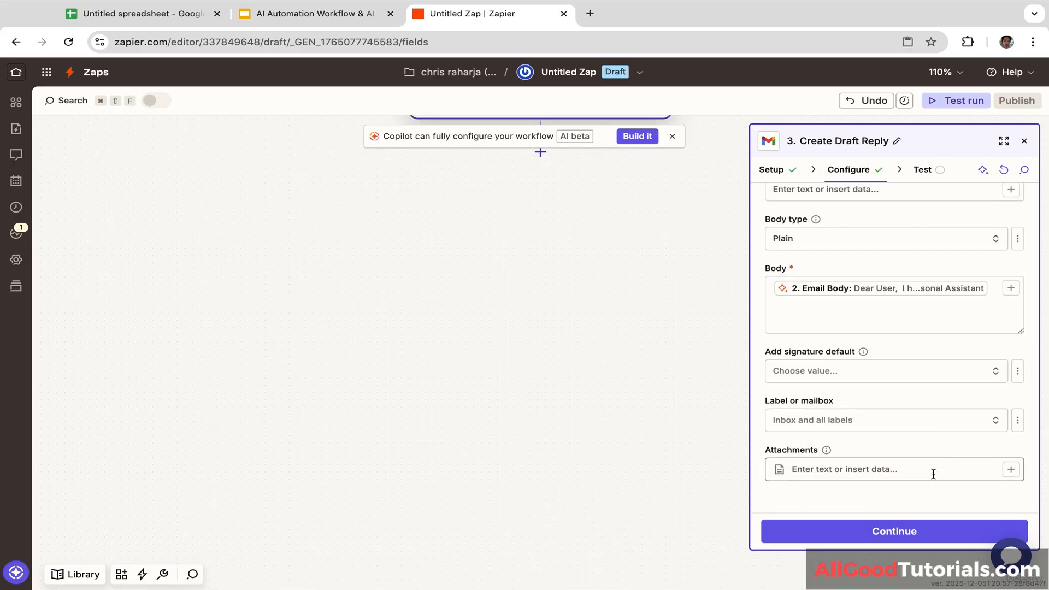
Step: Skip testing the draft reply step and publish the three-step Zap as version v1
click(896, 533)
click(923, 320)
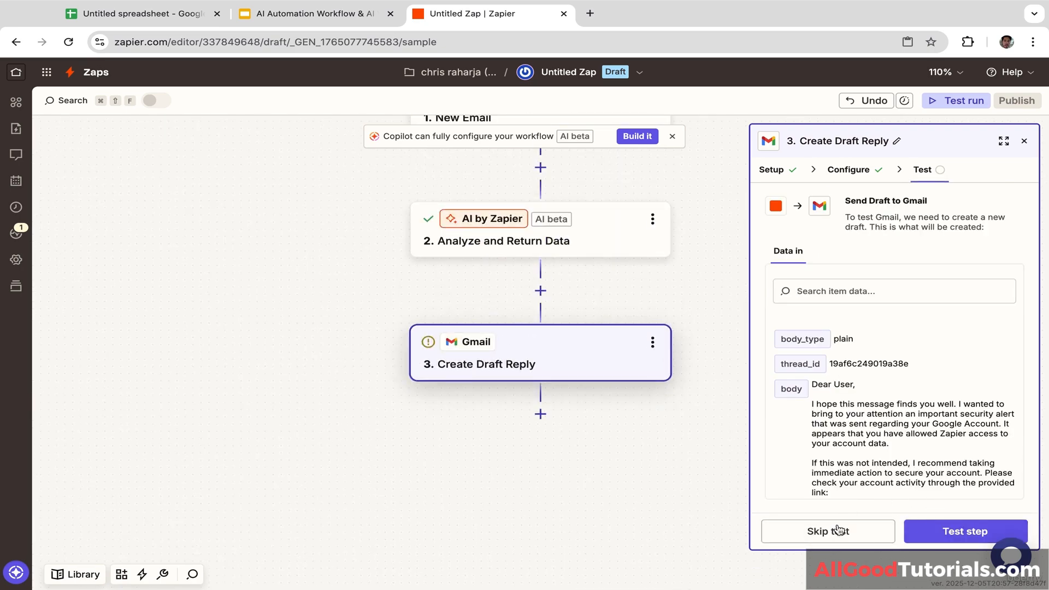
click(857, 533)
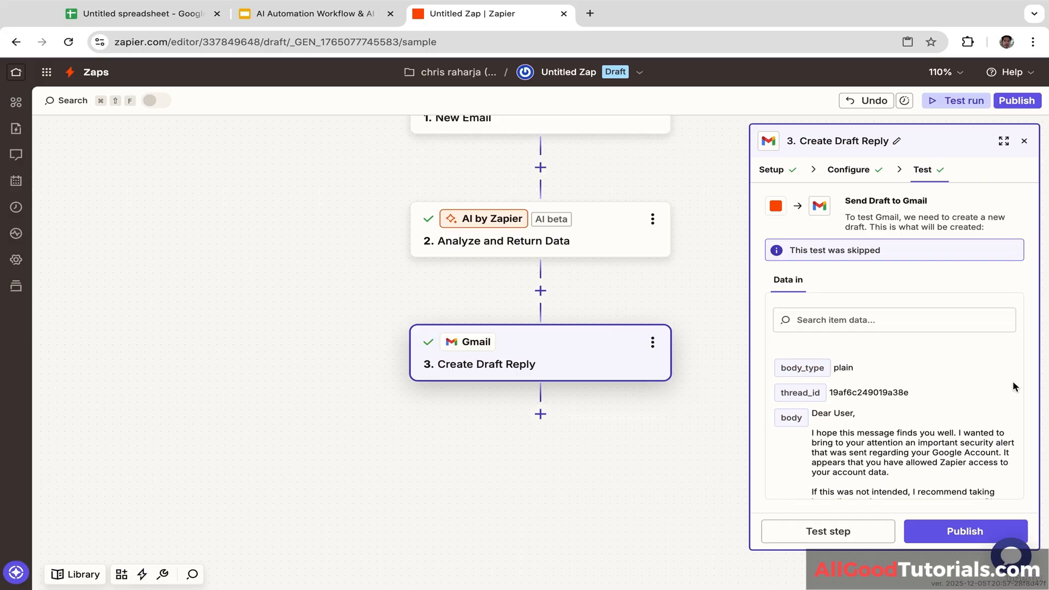
click(962, 535)
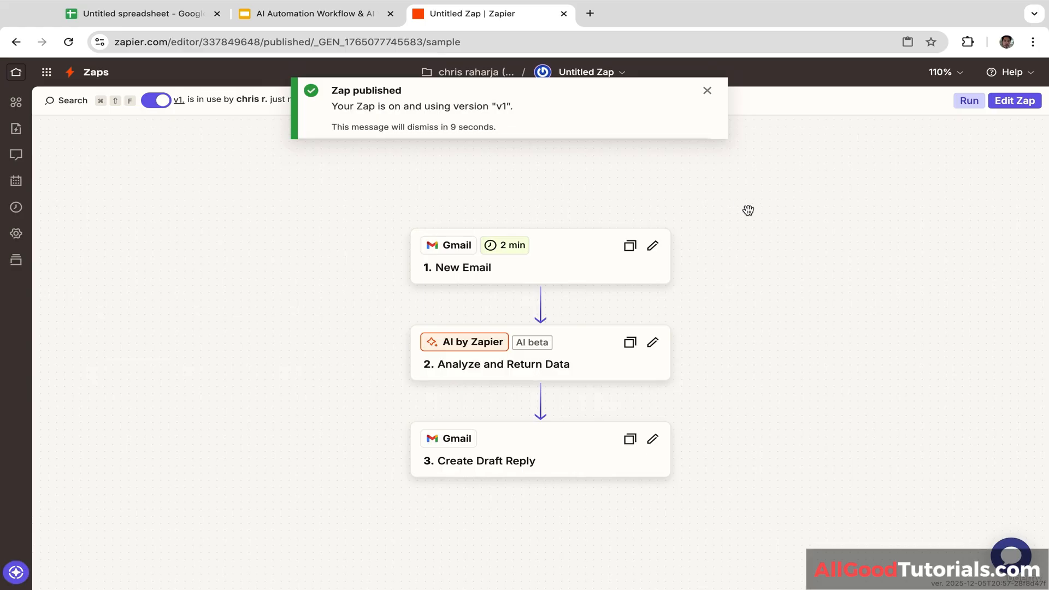
mouse_move(750, 203)
mouse_down()
mouse_move(750, 260)
mouse_move(748, 218)
mouse_up()
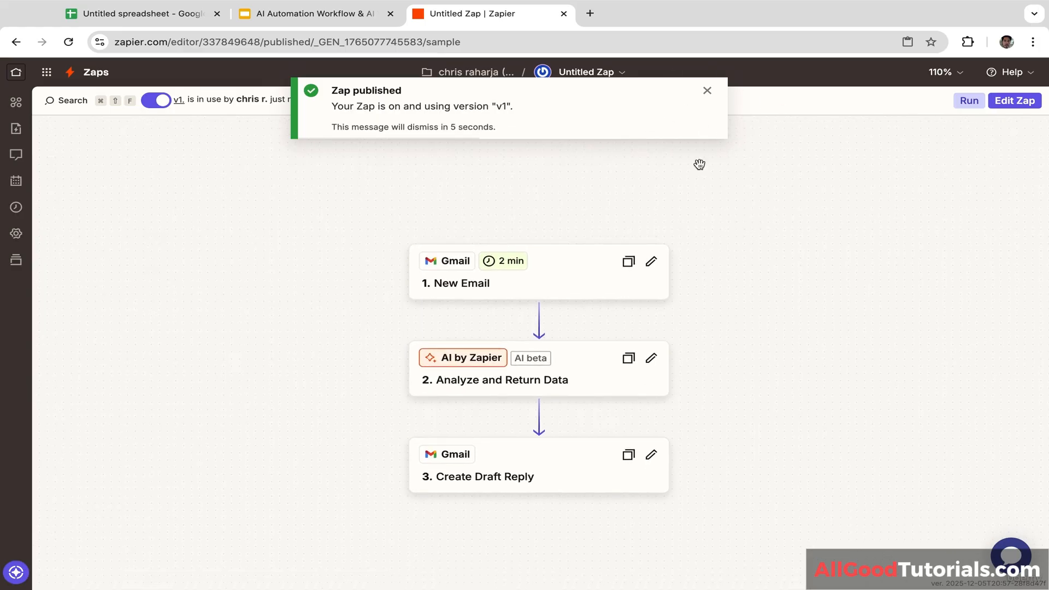
Step: Open Proton Mail in a new tab and start a blank new message
click(590, 13)
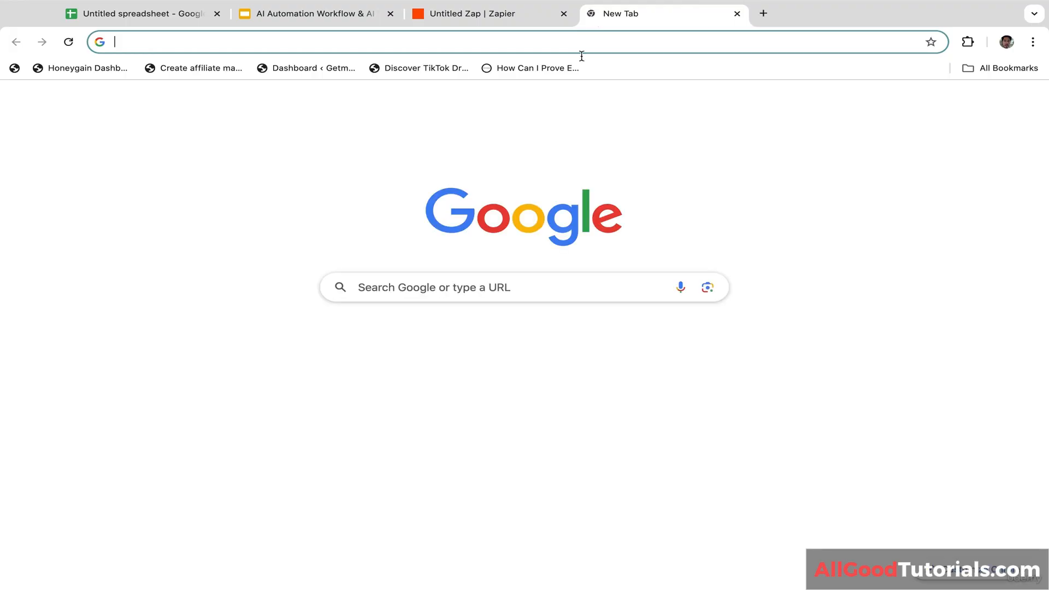
text(proton)
key(Return)
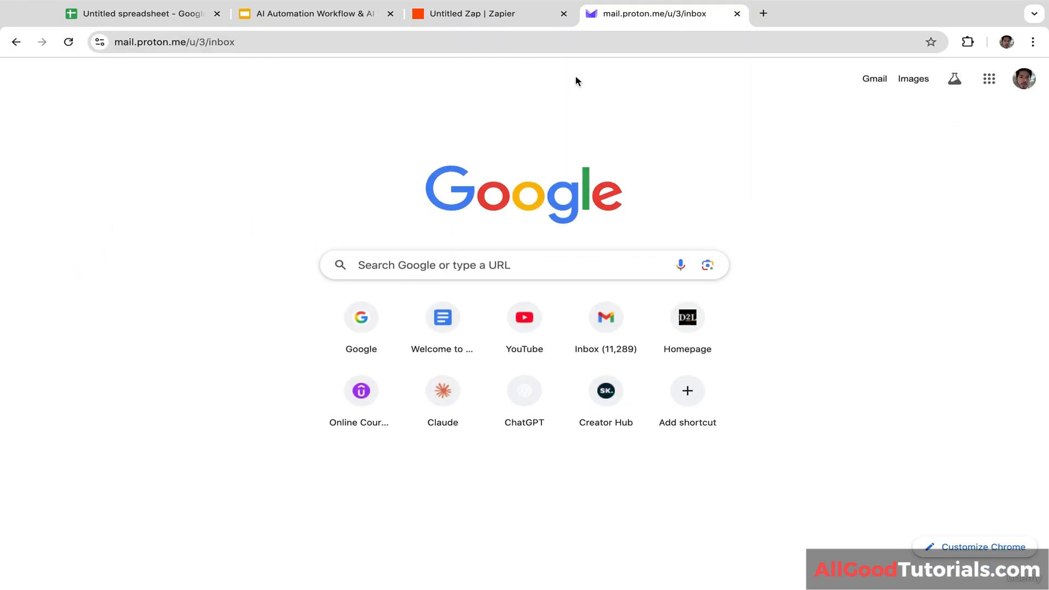
click(481, 17)
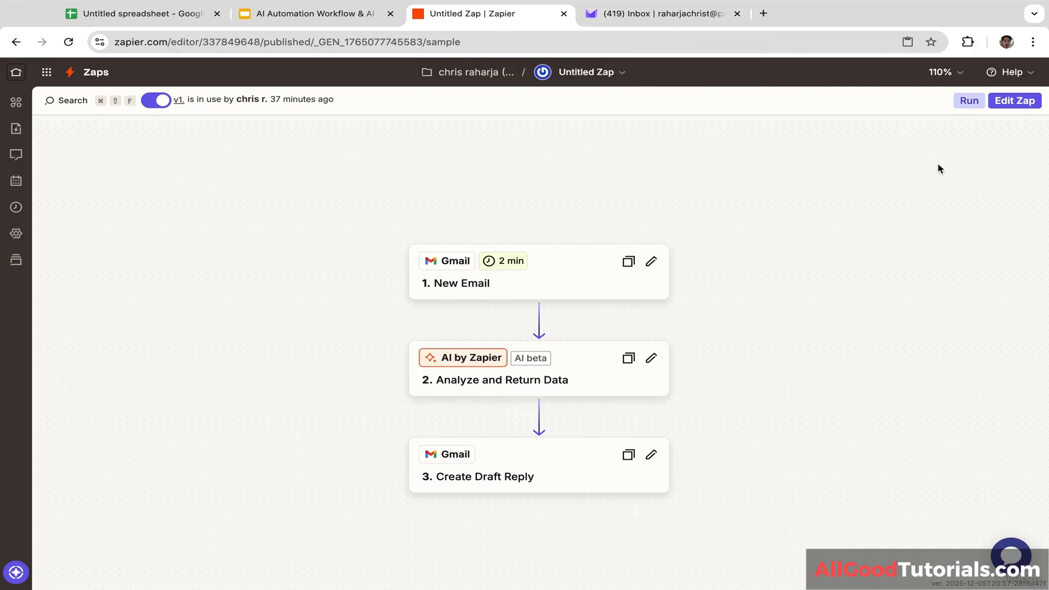
click(680, 15)
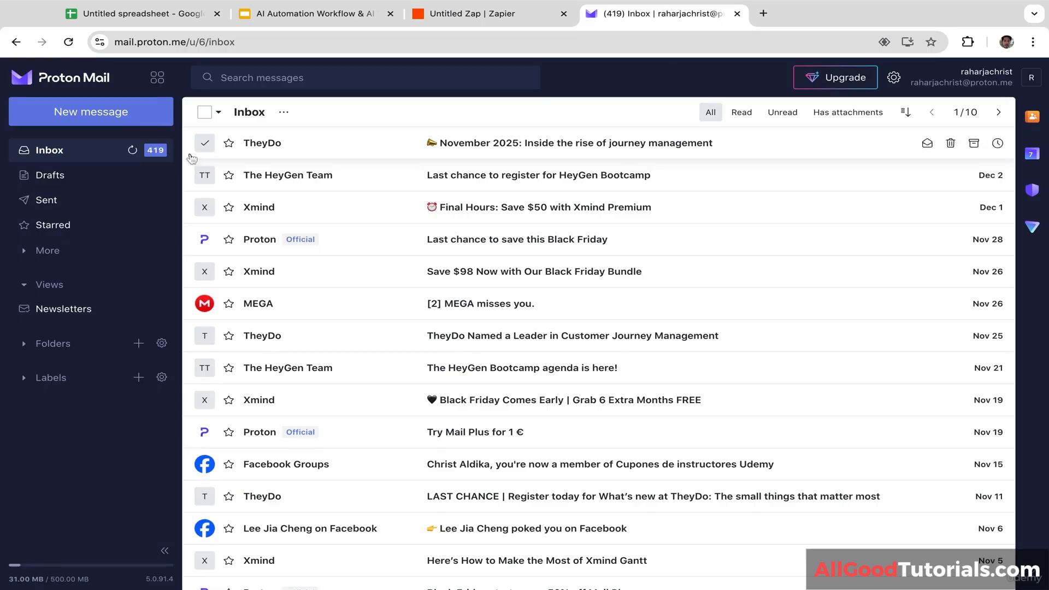
click(109, 112)
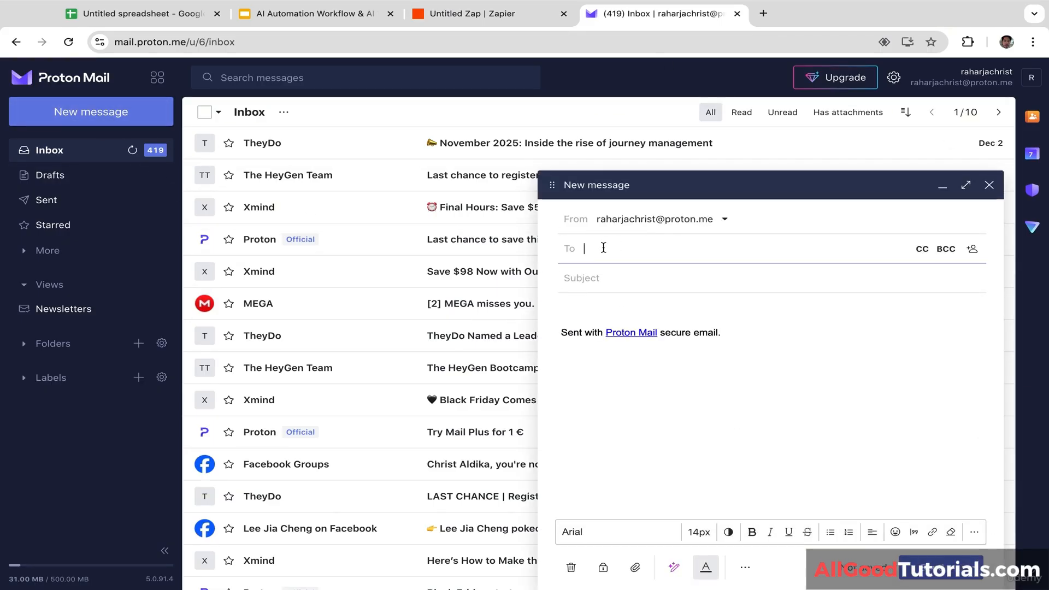
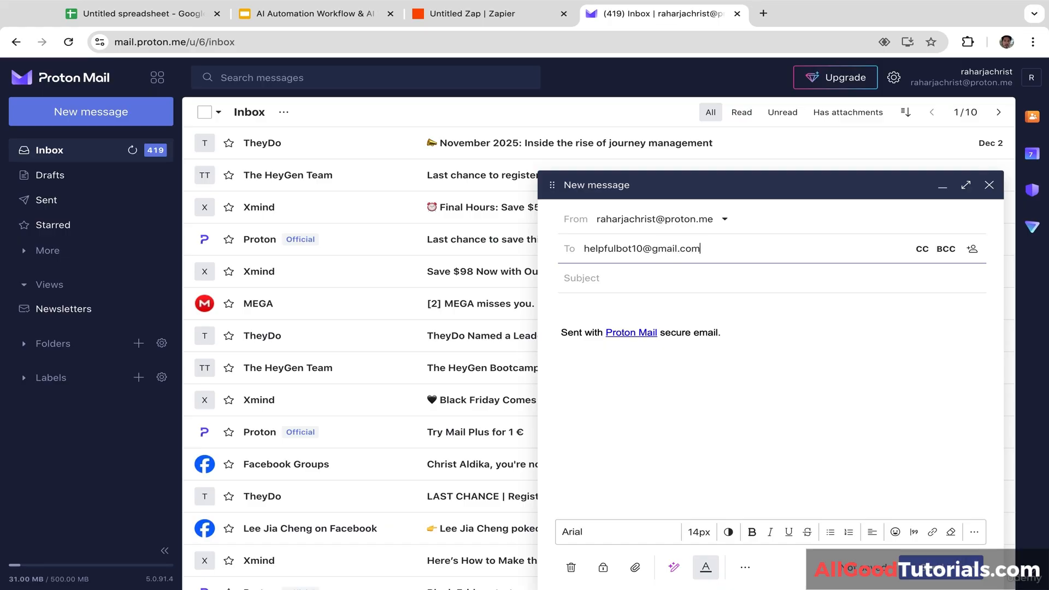
Step: Address the draft to the recipient's Gmail address with subject 'Partnership Proposal'
click(670, 289)
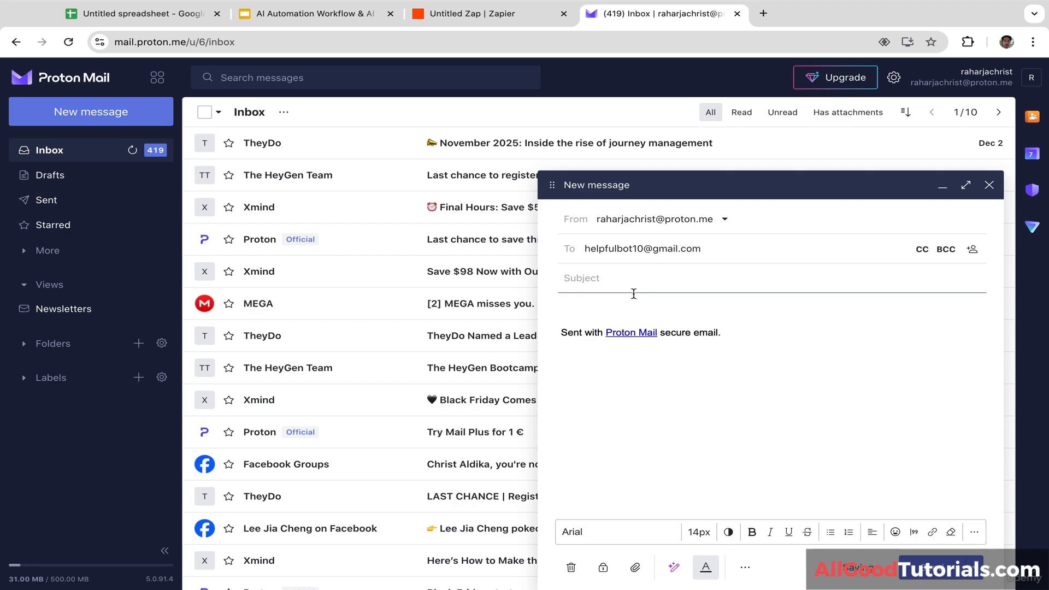
text(Part)
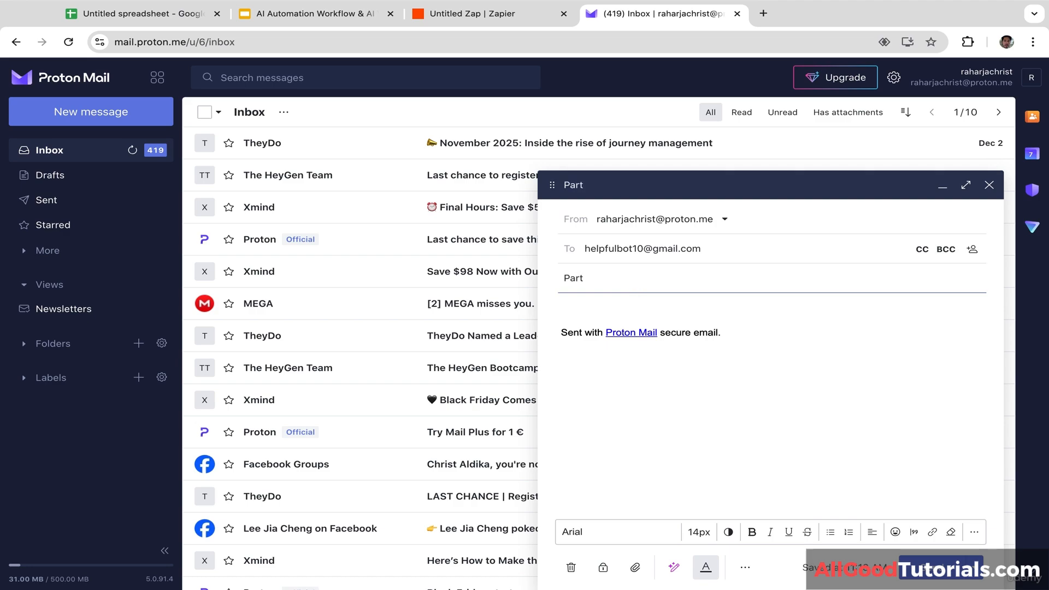
text(nership Proposal)
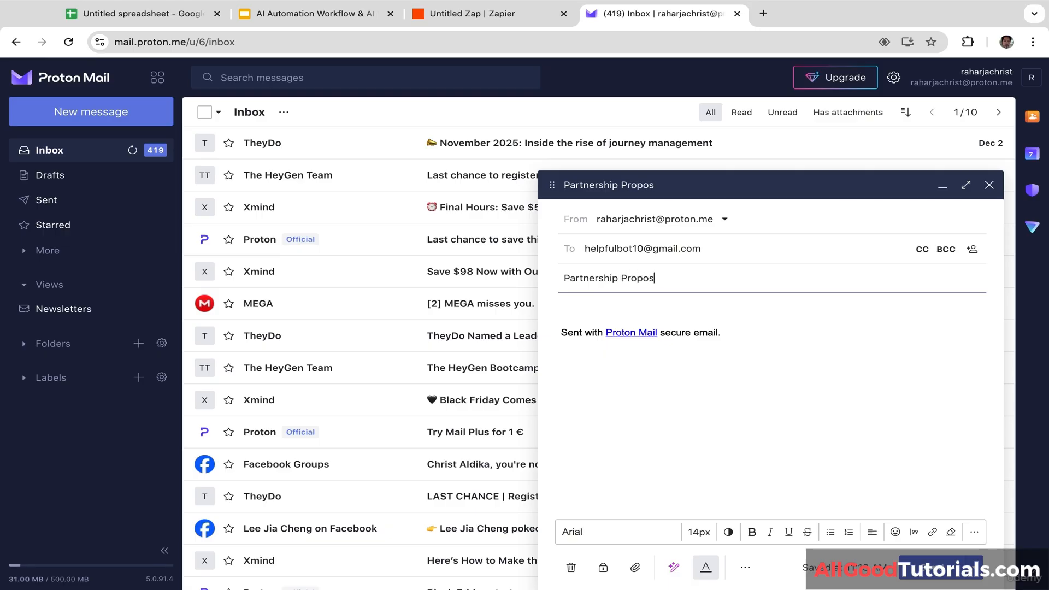
Step: Replace the default signature with a greeting and an opening line about past tech consulting work
drag(728, 332, 522, 334)
key(BackSpace)
key(BackSpace)
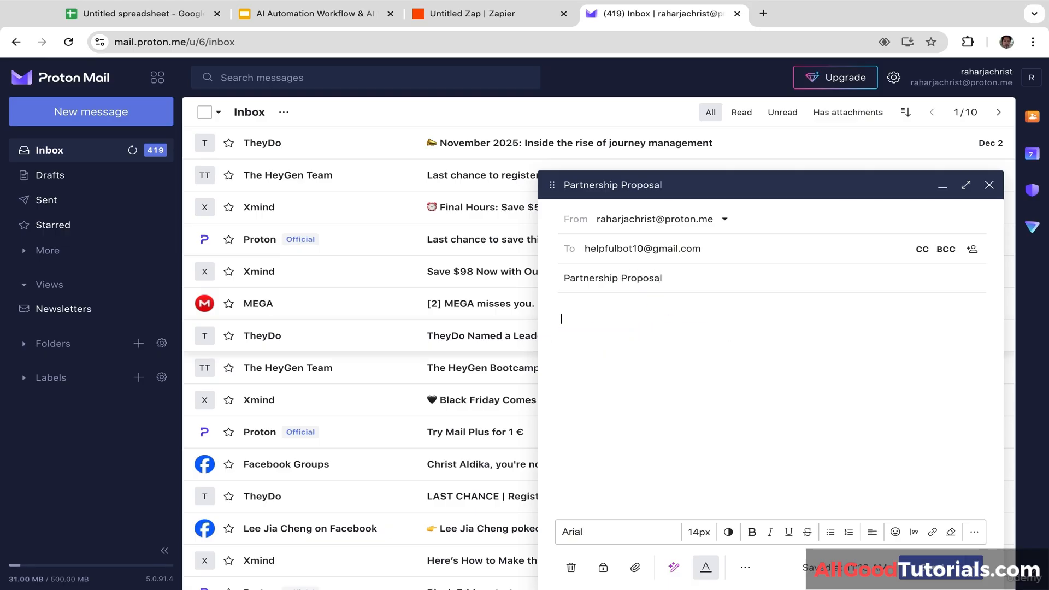
text(Hi Chris)
text(ow)
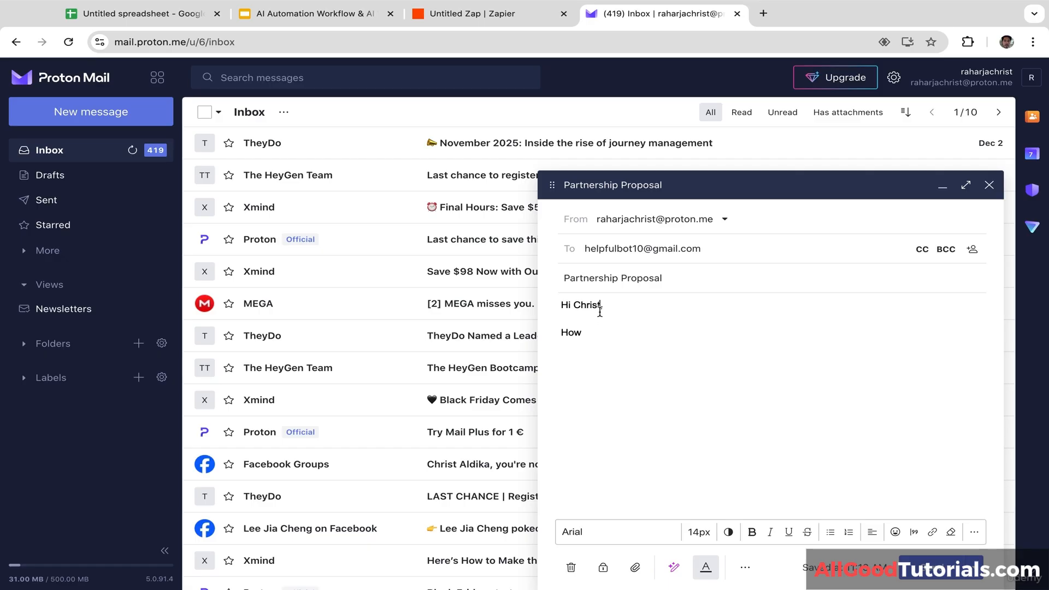
text( are you doing? I)
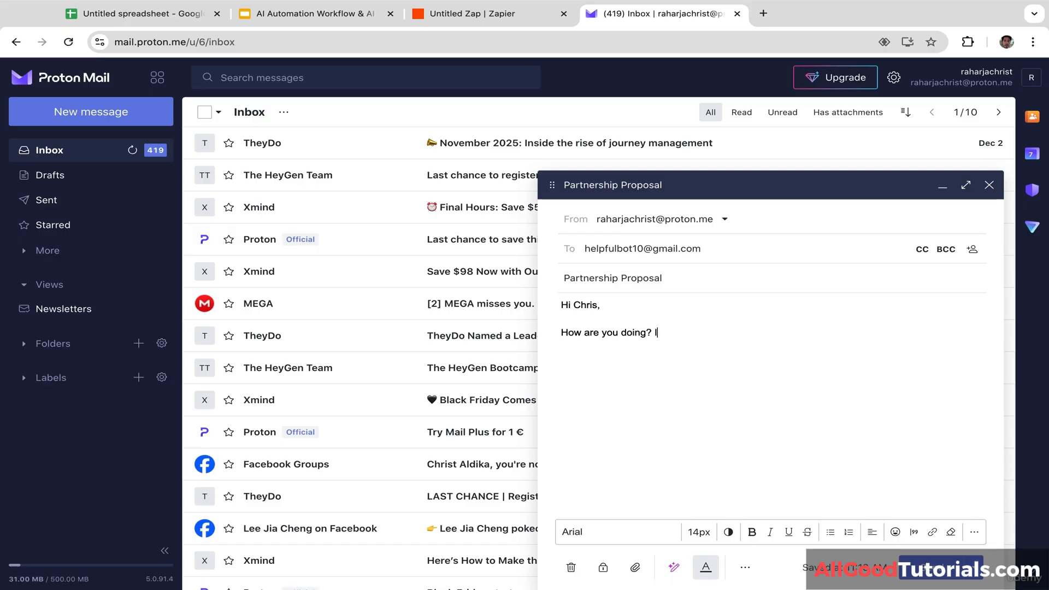
text(t has be)
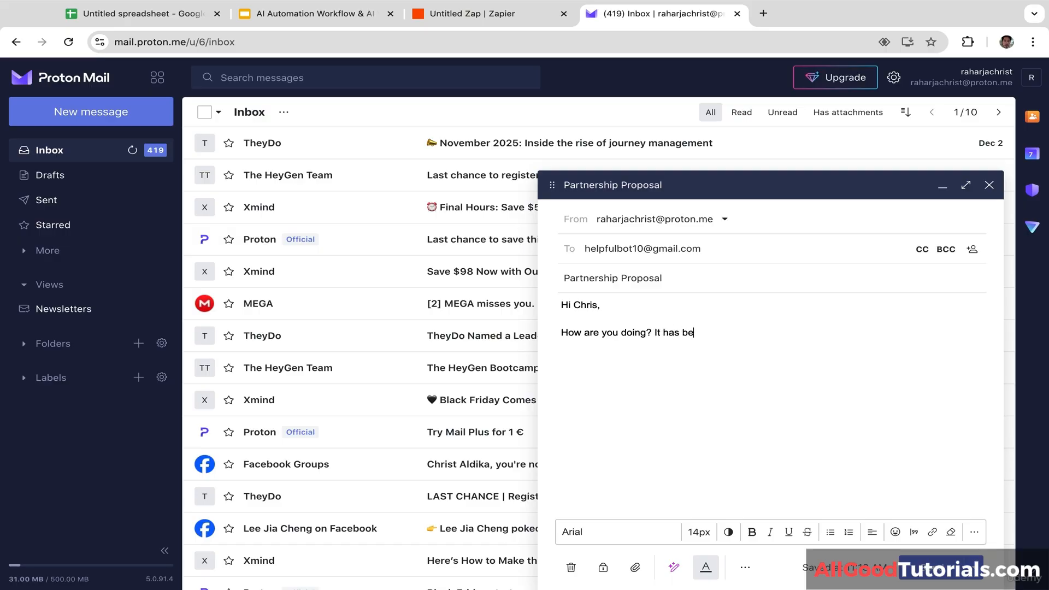
text(en a while since we worked togeth)
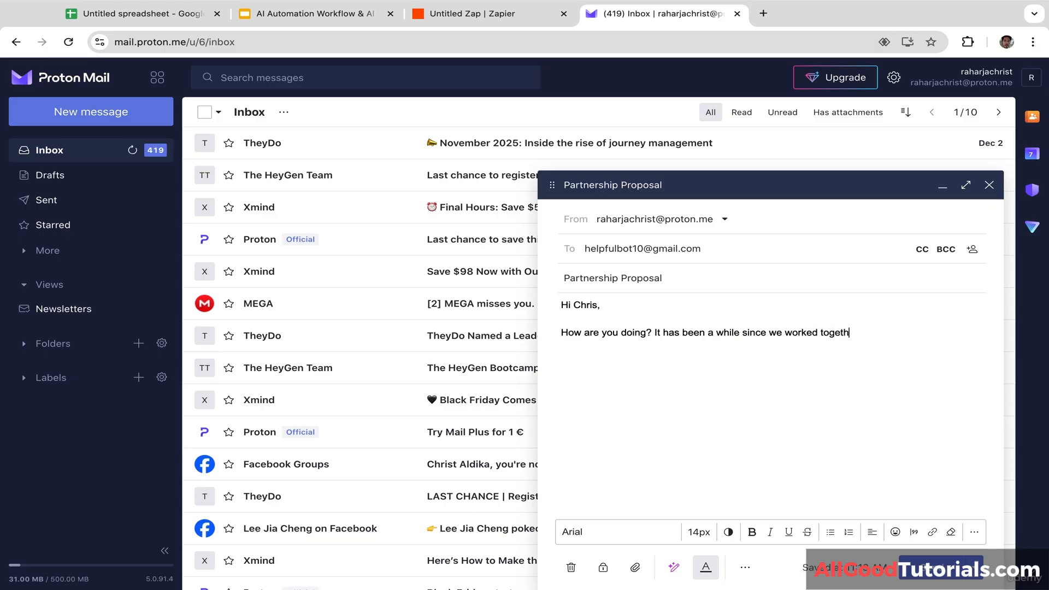
text(er in tech consluting )
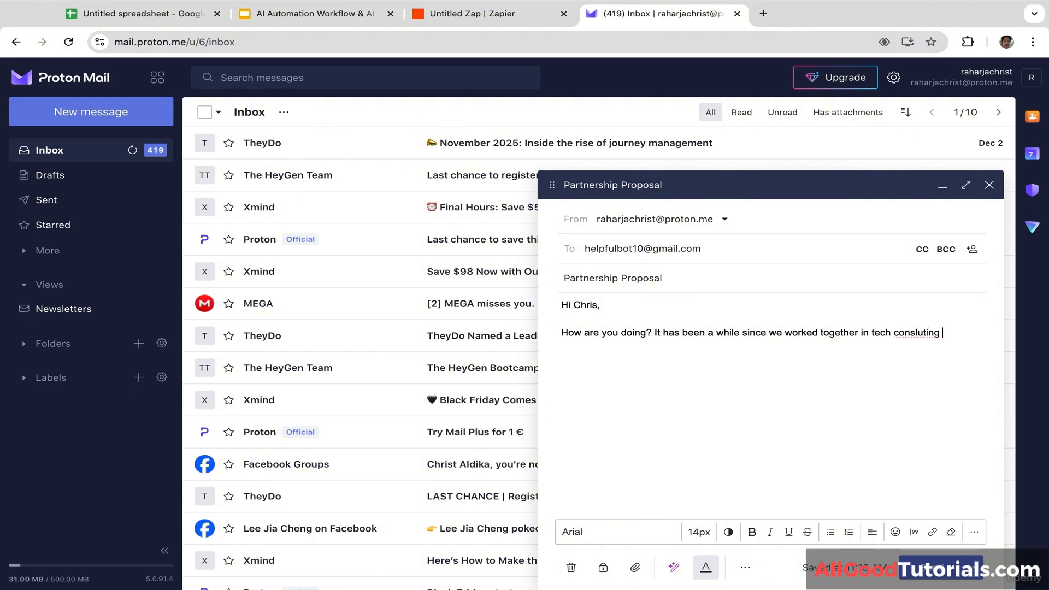
text(team)
right_click(911, 332)
Step: Fix 'consluting' and finish the body about supply chain optimisation software and joining the team
click(795, 315)
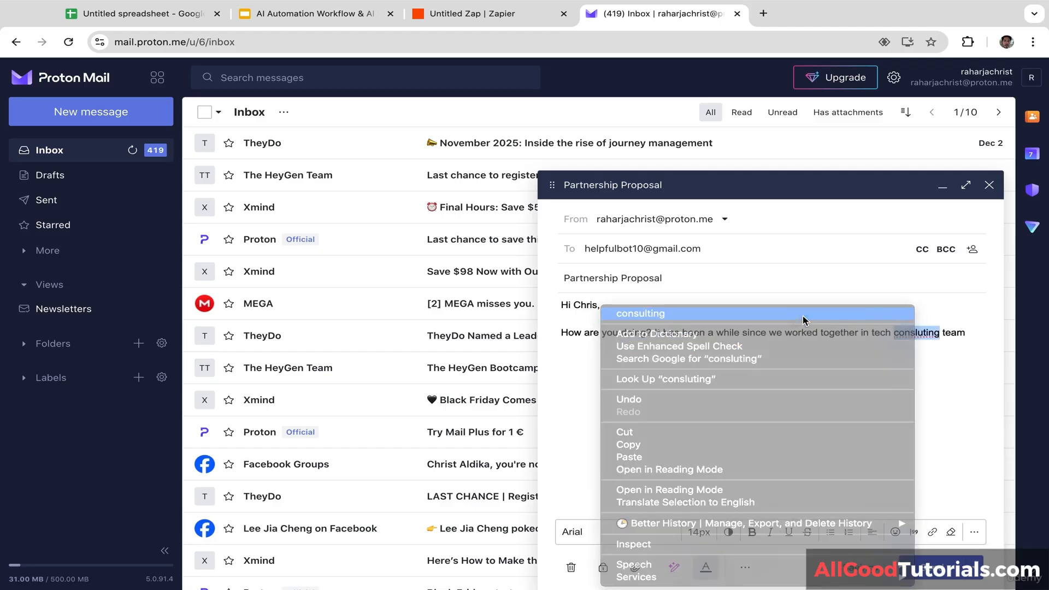
click(970, 339)
text(. )
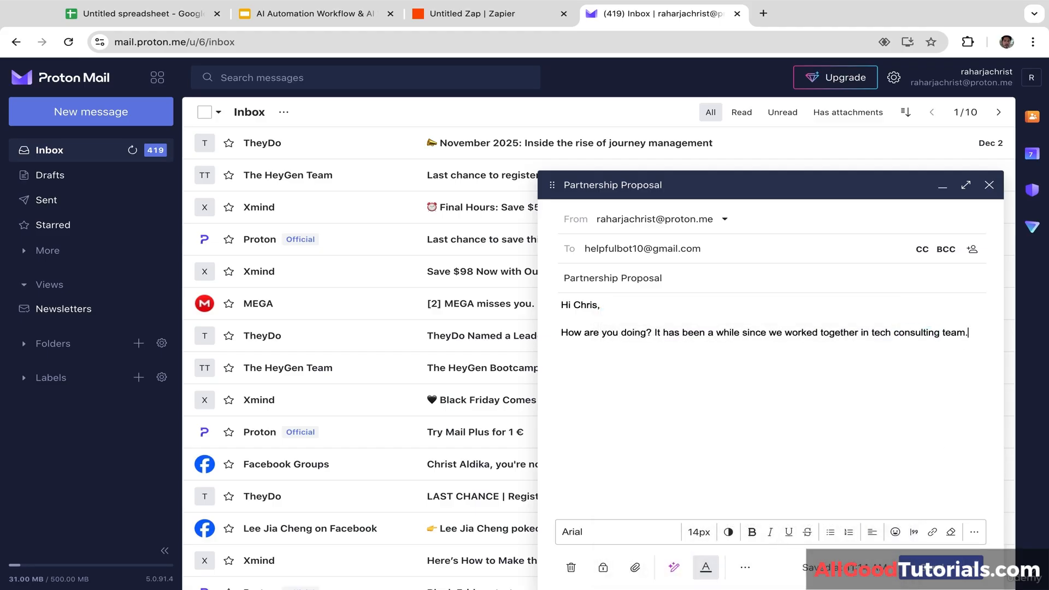
text(Currently, I'm building supply)
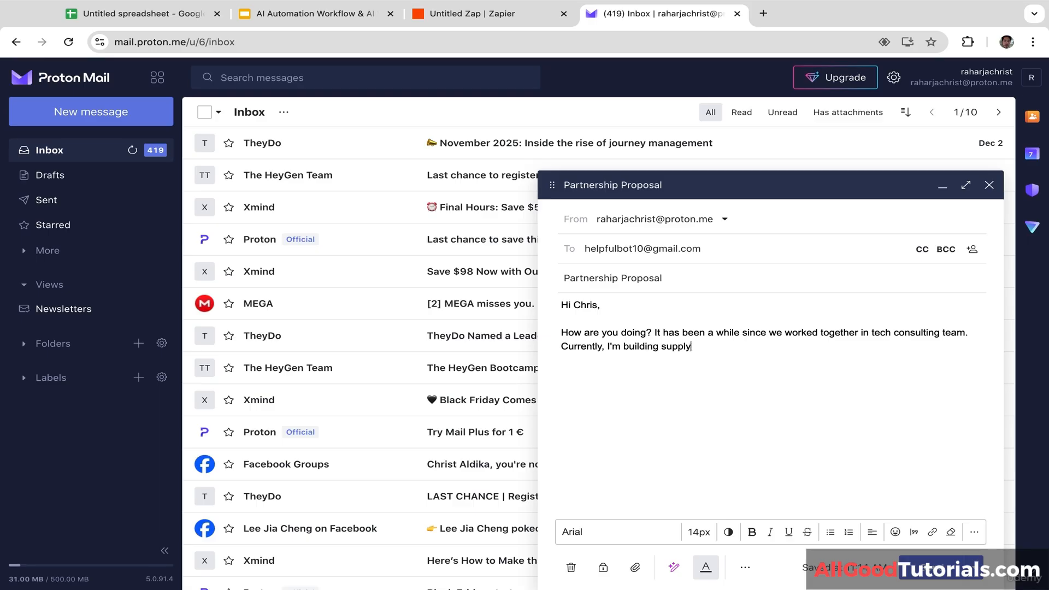
text( chain optimisation software and)
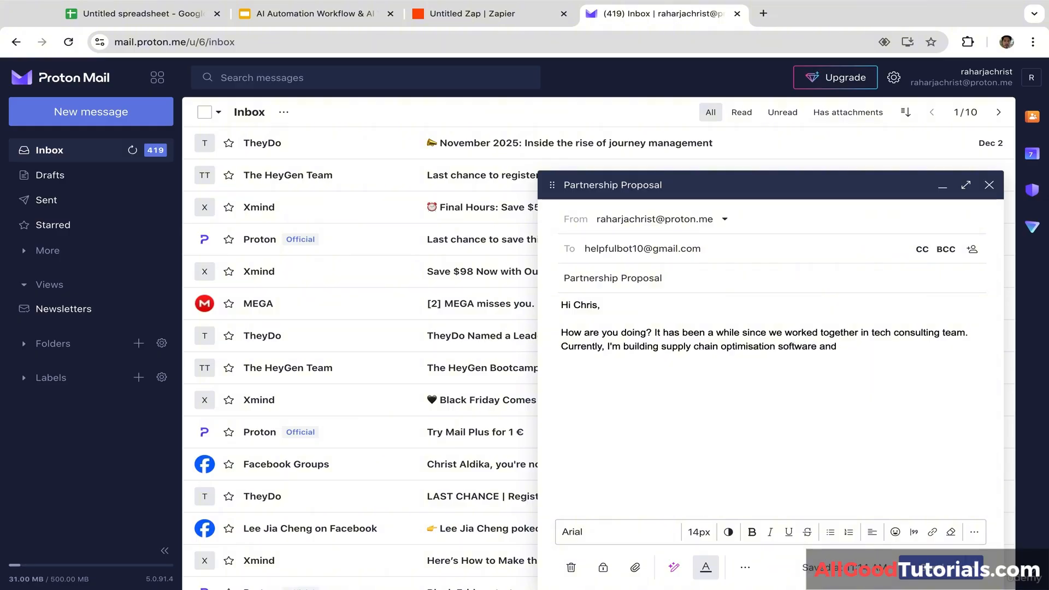
text( I was wondering if you are)
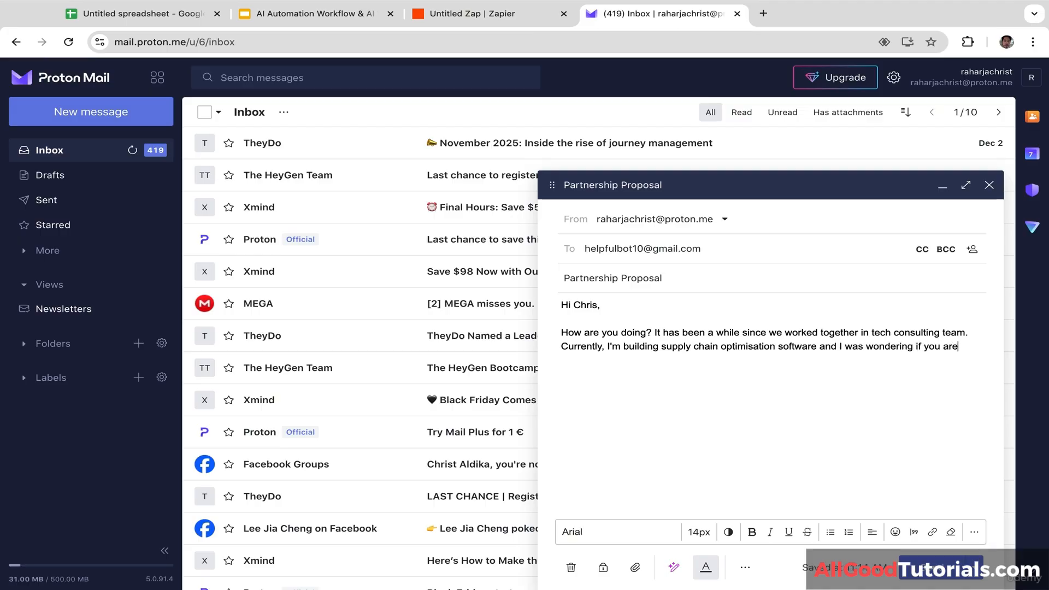
text( interested )
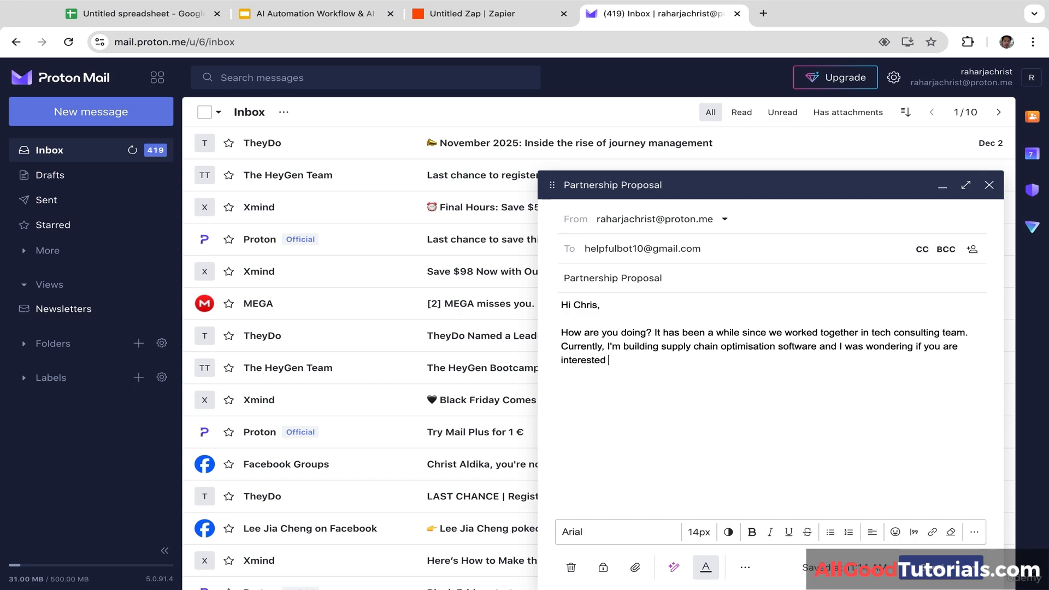
text(to joing)
key(BackSpace)
key(BackSpace)
text(my team, I believe you hav)
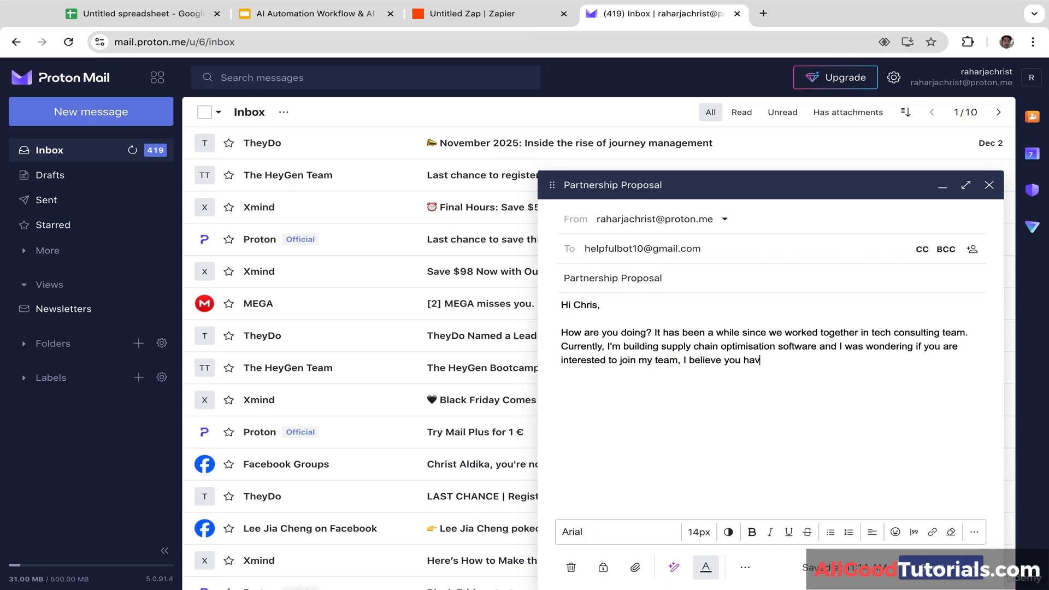
text(e so many)
text( thibn)
text(ngs to cont)
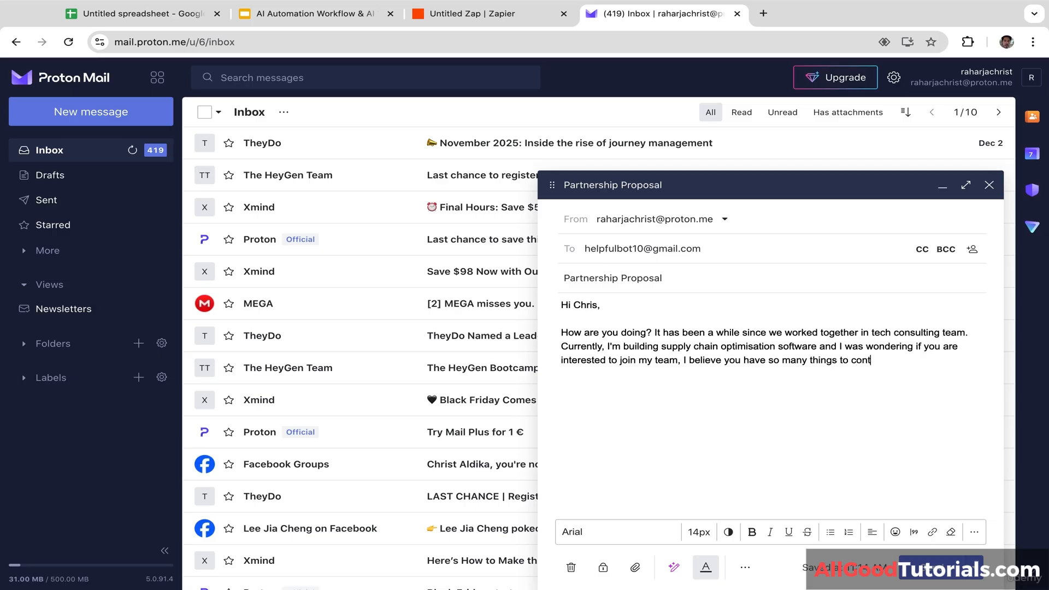
text(ribute.)
text(I'm loo)
text(king forwae)
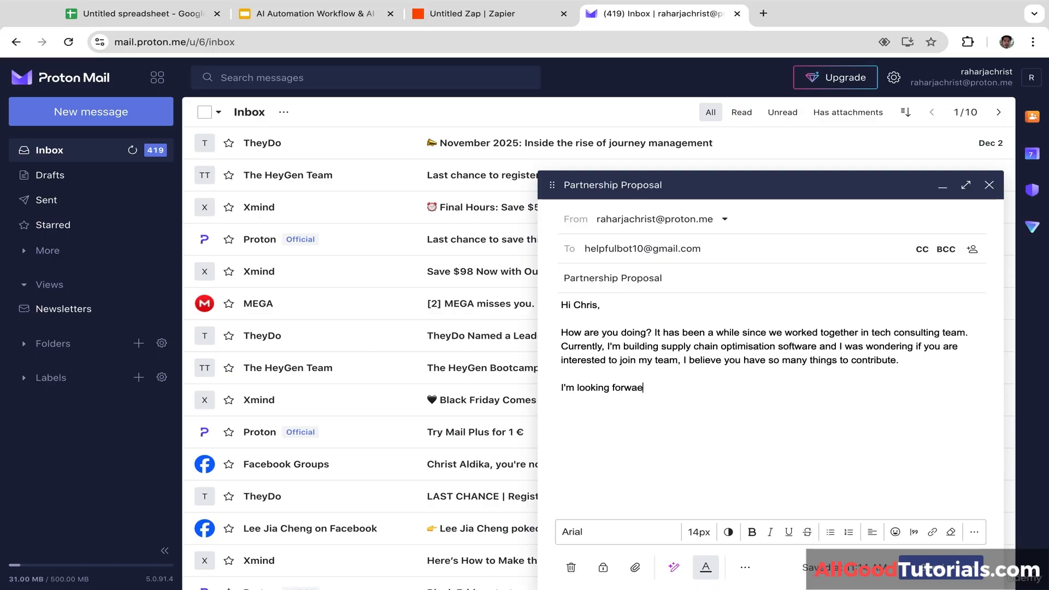
text(ard to hear it be)
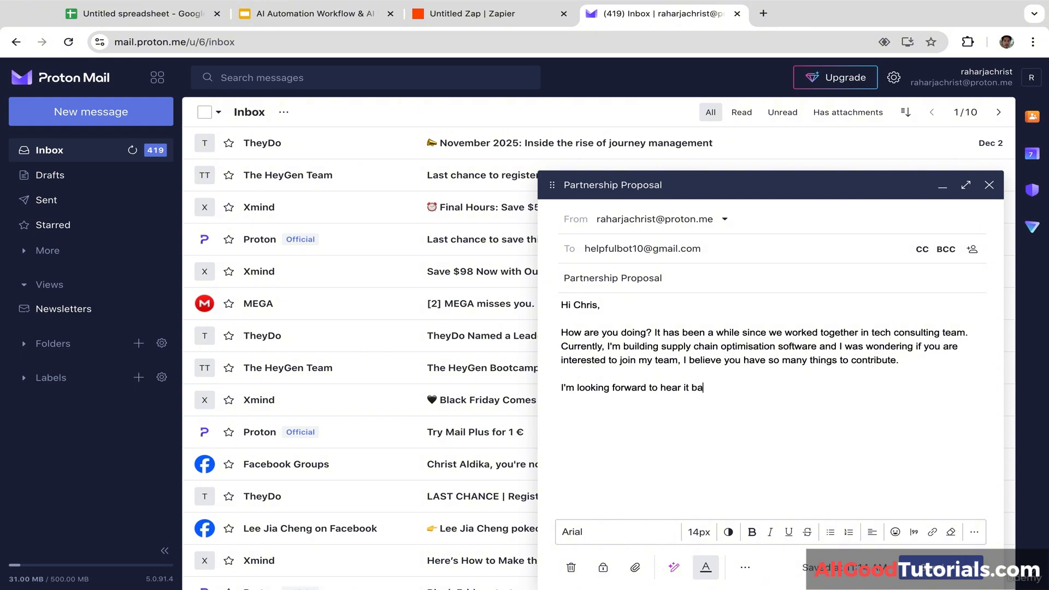
text(ck from you,)
Step: Add a 'Best regards' sign-off line, correcting its typos
key(Return)
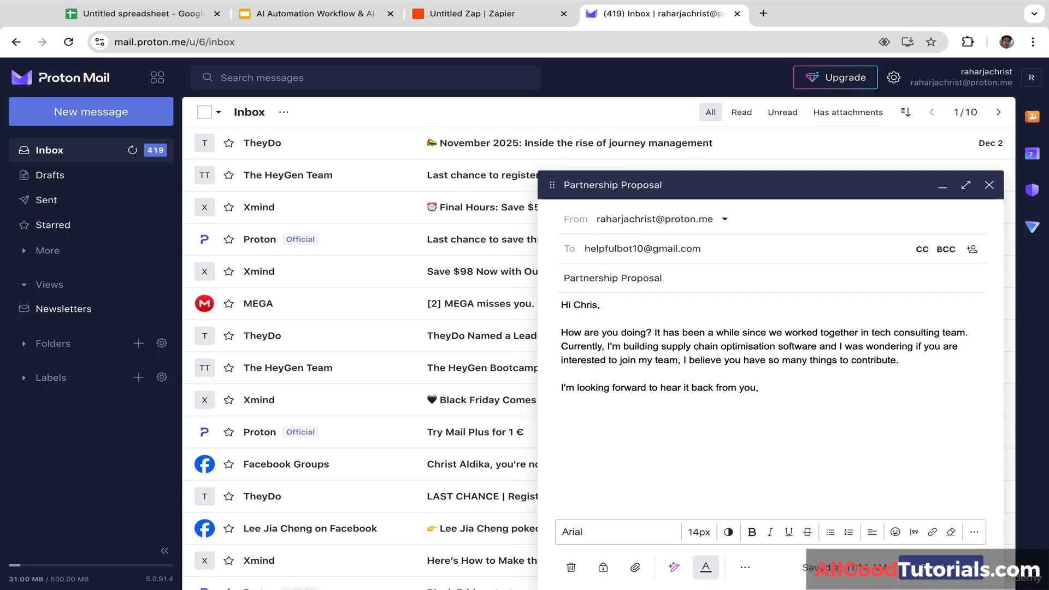
text(best reagrds)
click(600, 418)
key(BackSpace)
key(BackSpace)
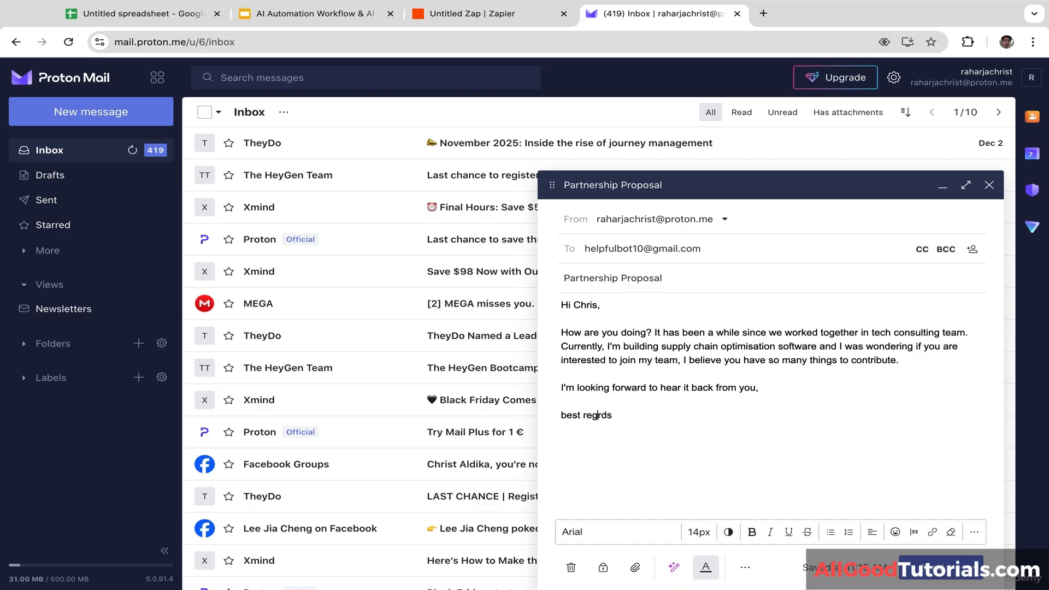
text(ga)
click(567, 415)
key(BackSpace)
text(B)
Step: Sign the email 'Bot' and send it
key(Return)
key(Return)
text(Bit)
key(BackSpace)
key(BackSpace)
text(ot)
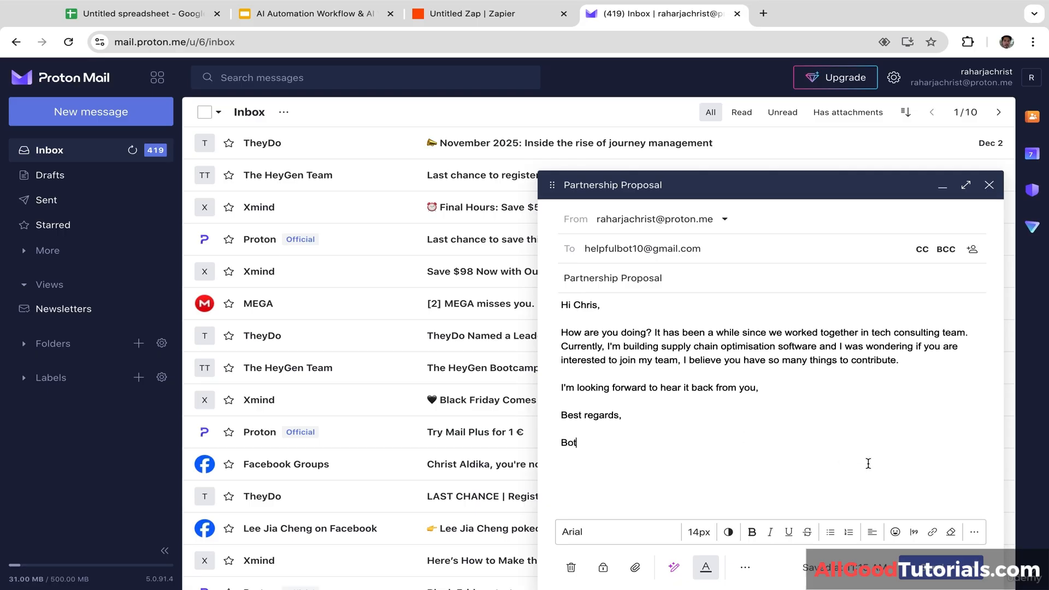
click(931, 568)
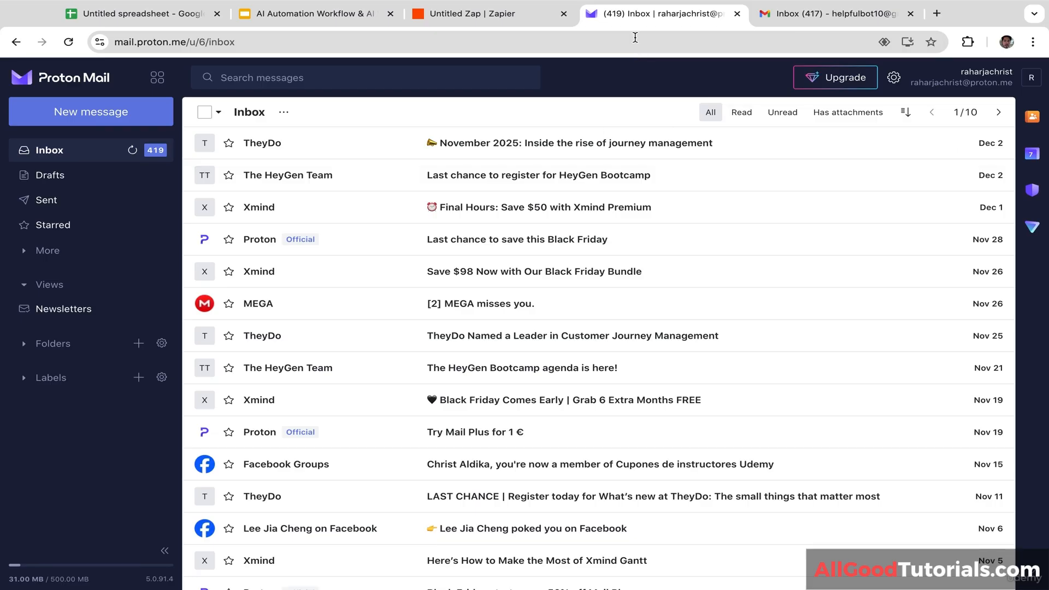
Step: Check the received Partnership Proposal email in the Gmail inbox
click(776, 16)
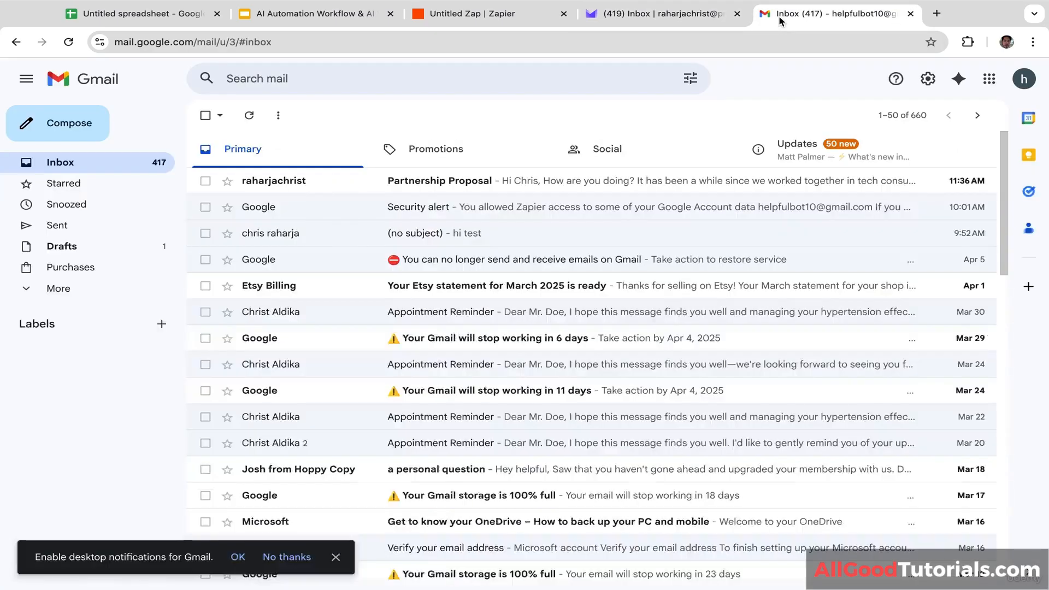
click(476, 186)
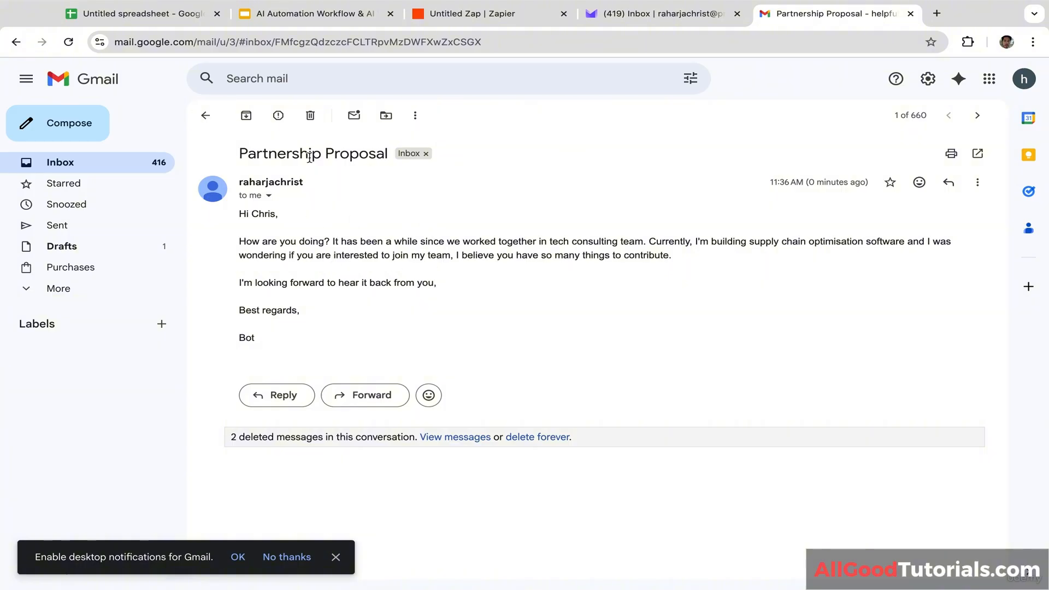
click(205, 117)
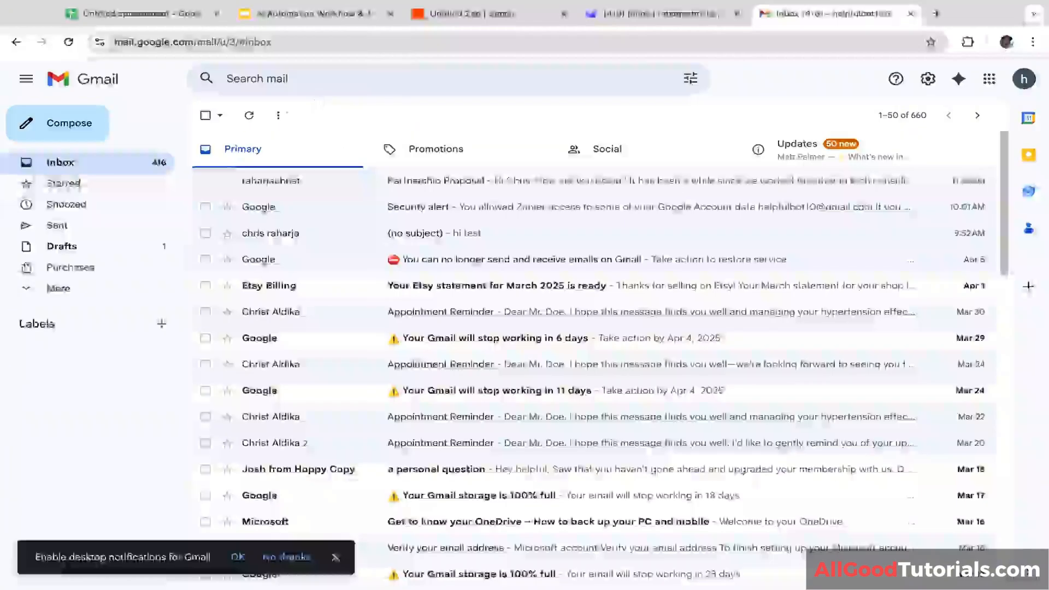
Step: Run the published Zap, then reload Gmail to see the new draft reply
click(507, 8)
click(969, 88)
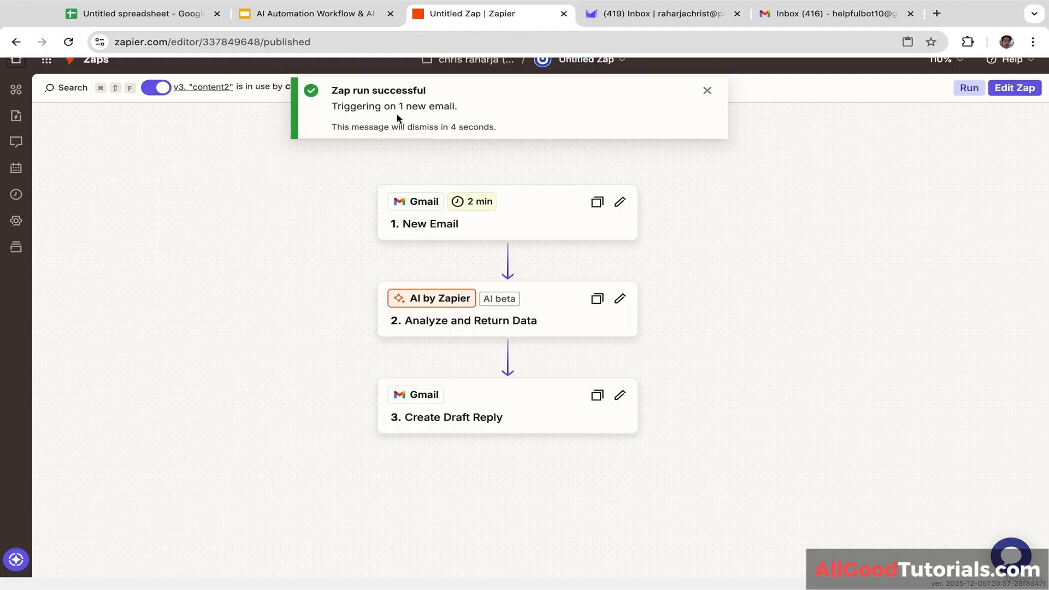
click(707, 90)
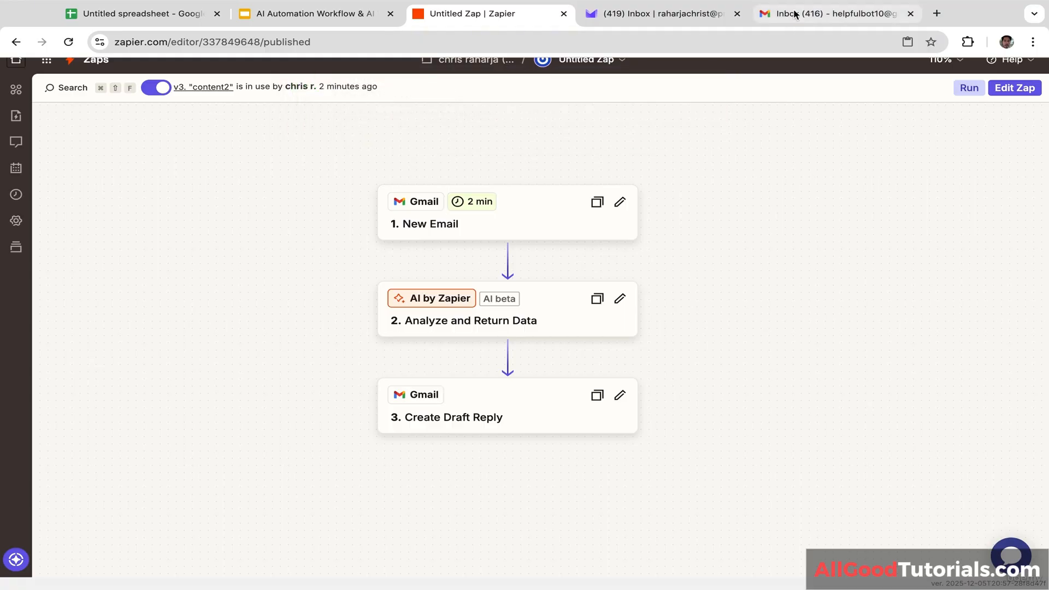
click(816, 16)
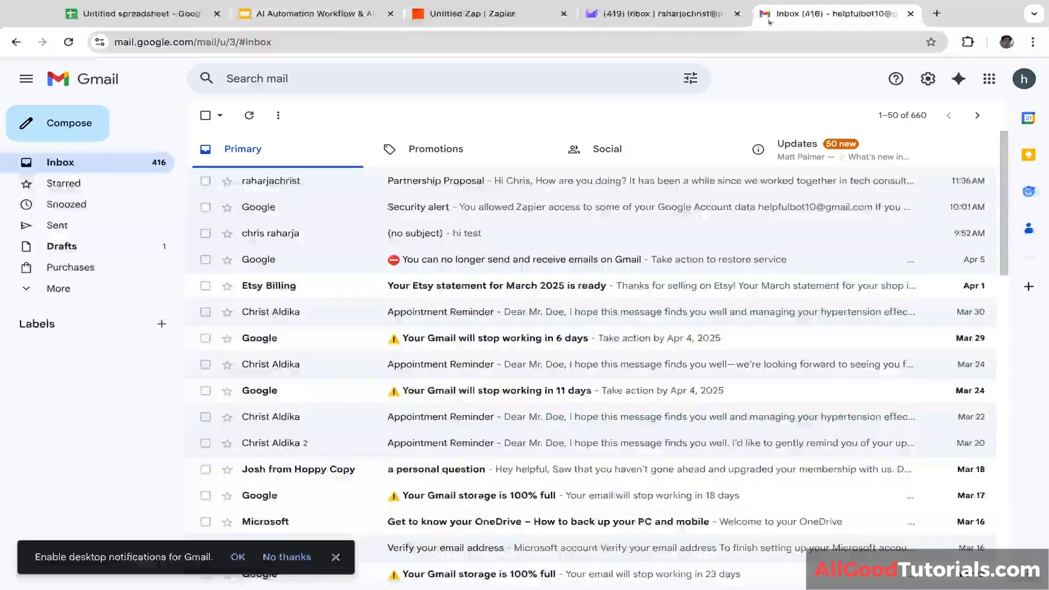
click(68, 43)
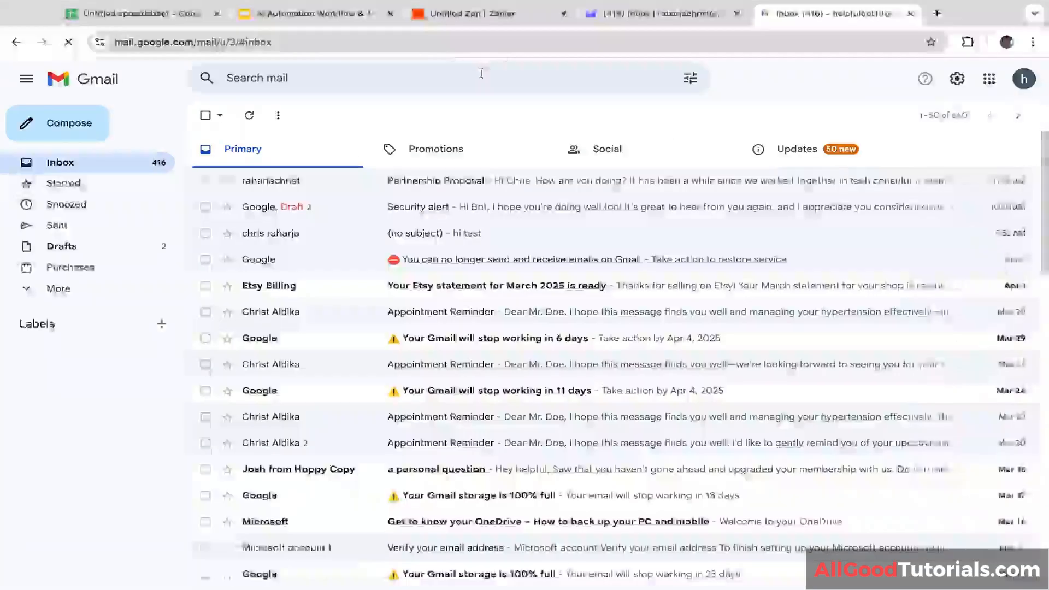
Step: Open the AI draft reply in the Security alert thread and try sending it, dismissing the missing-recipient error
click(349, 208)
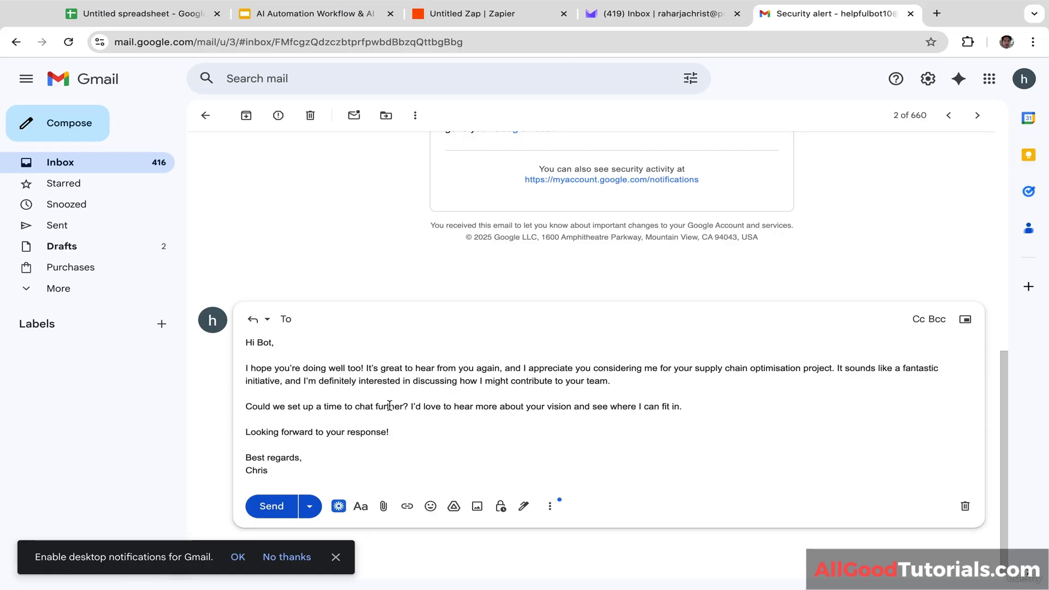
scroll(388, 405, up, 1)
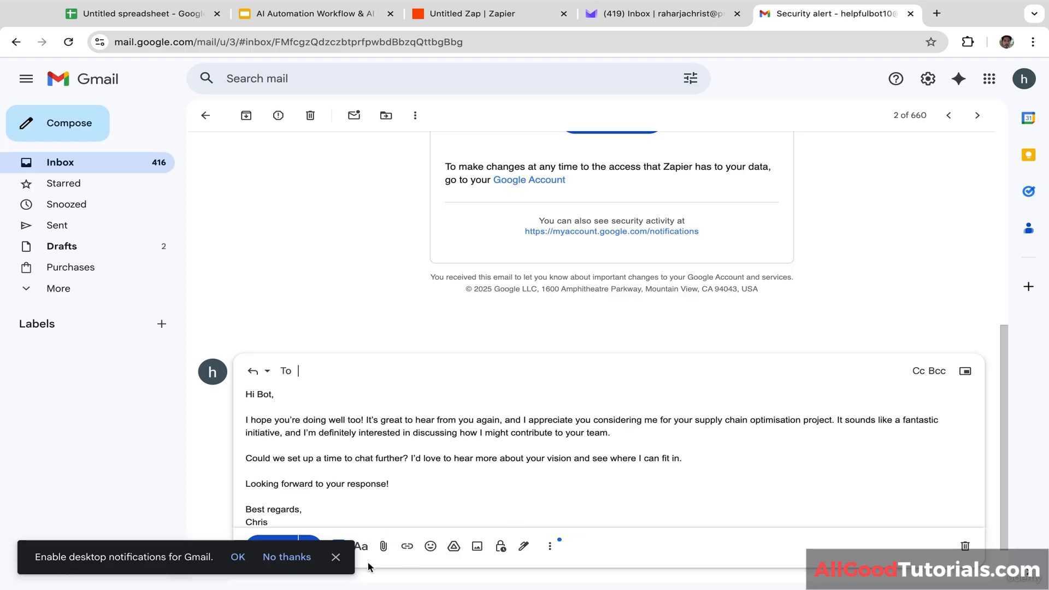
click(345, 565)
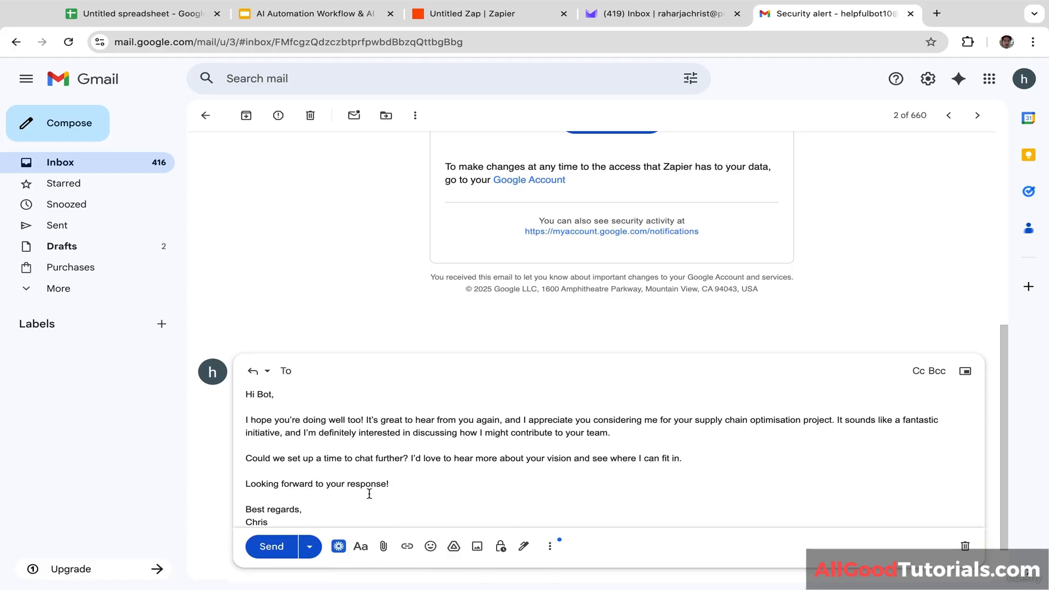
click(369, 494)
key(Down)
key(Down)
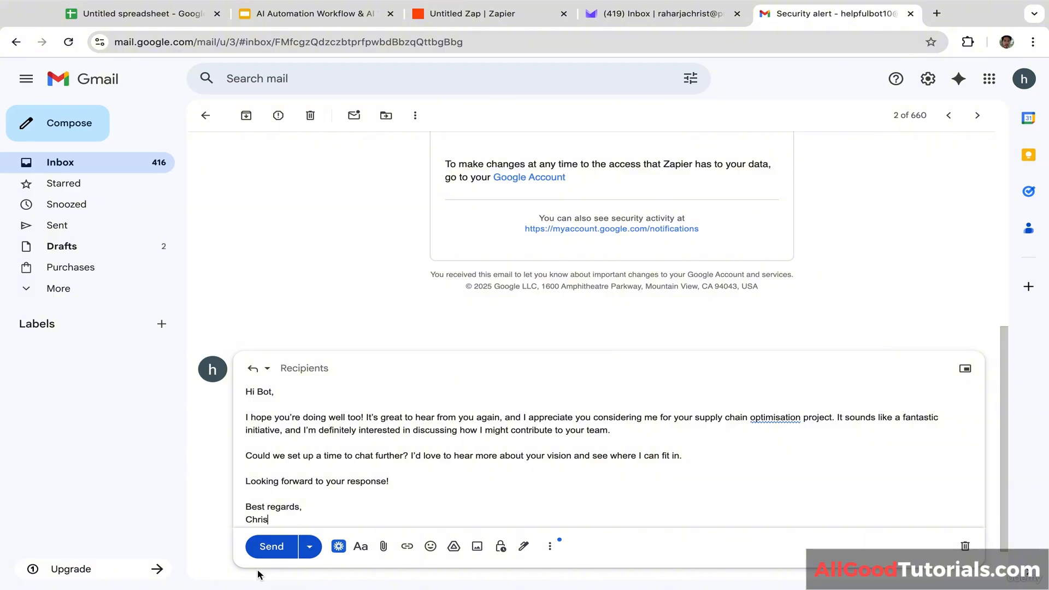
click(272, 558)
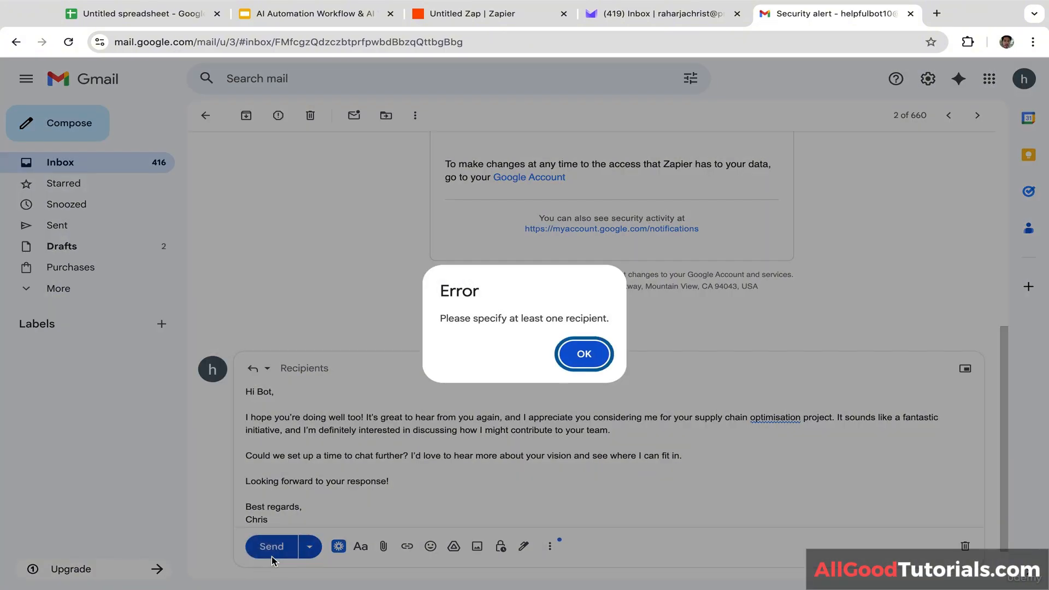
click(583, 361)
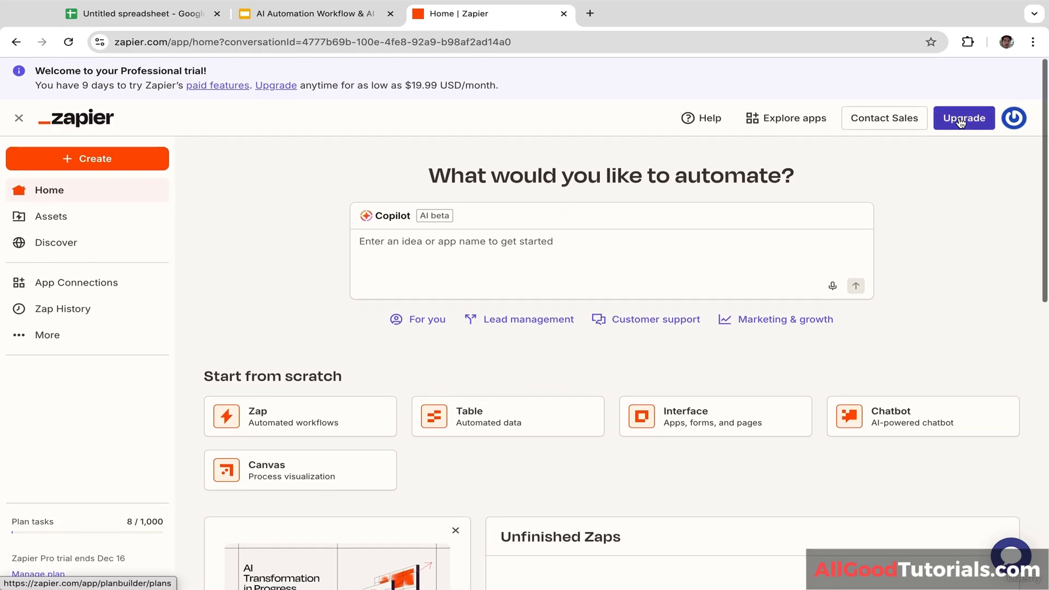
Step: Create a new blank Zap from the Create menu on the Zapier home page
click(85, 157)
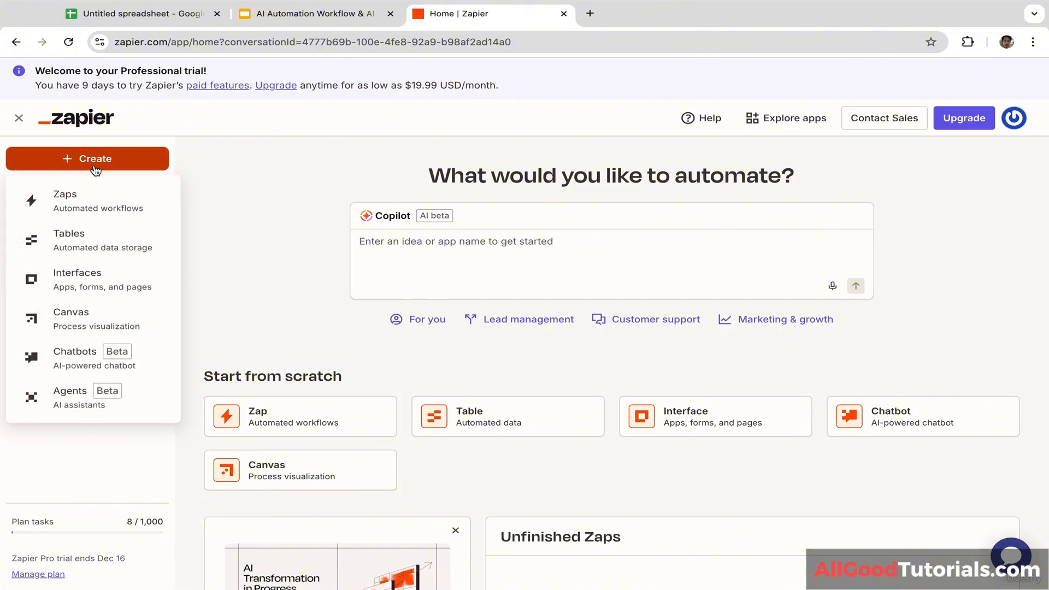
click(99, 208)
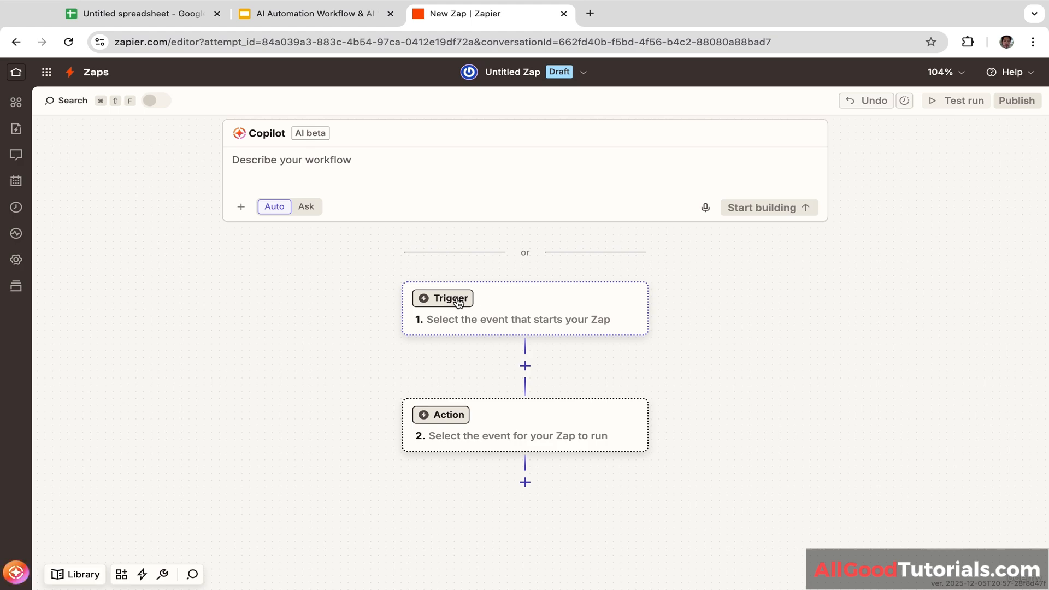
Step: Set the trigger to Google Sheets' New Spreadsheet Row and start connecting a Google account
click(456, 305)
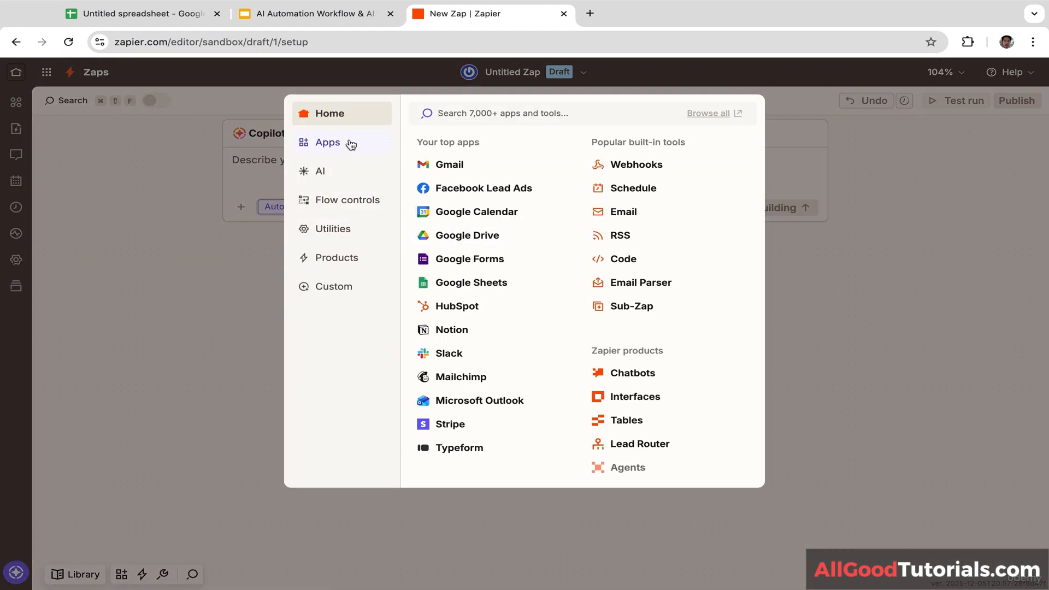
click(351, 146)
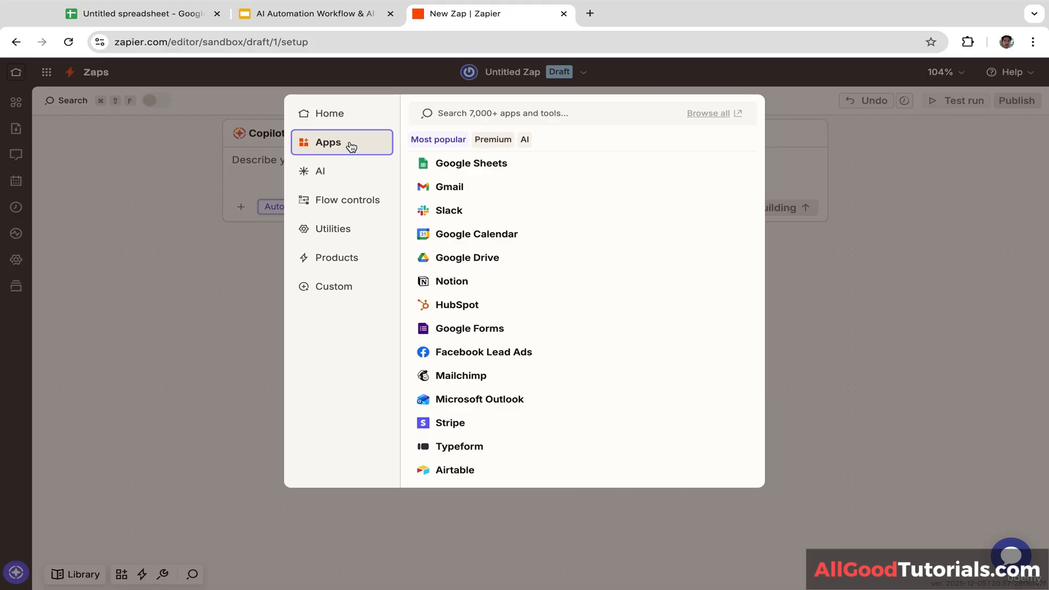
click(487, 165)
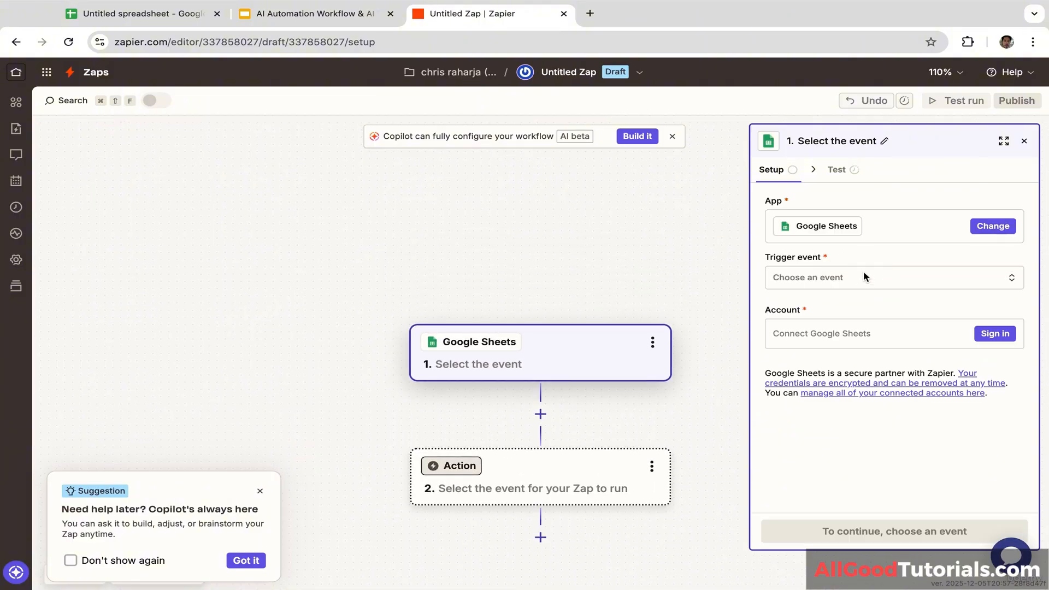
click(825, 285)
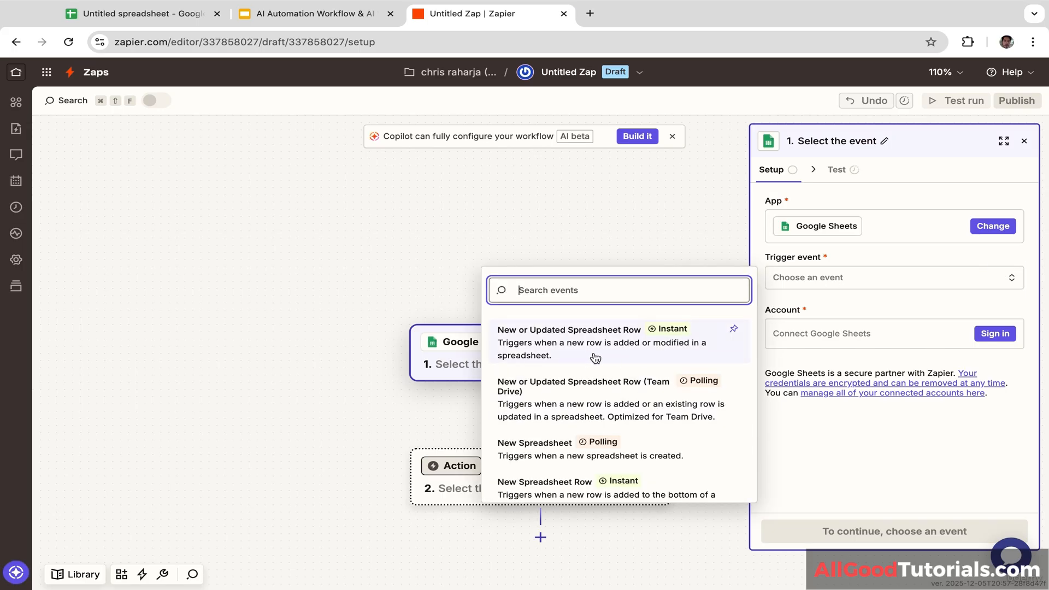
click(581, 485)
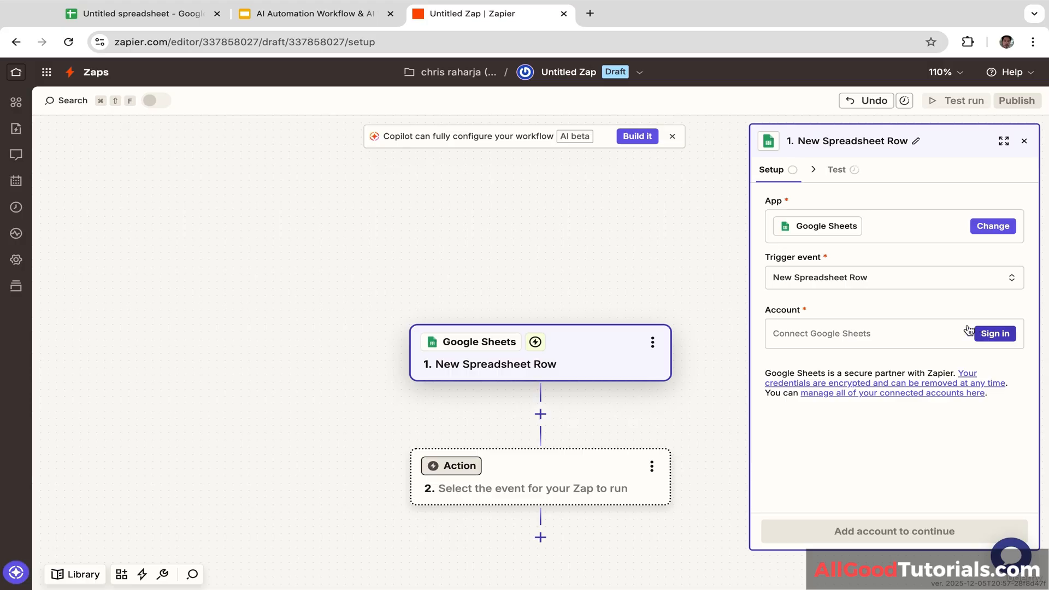
click(996, 334)
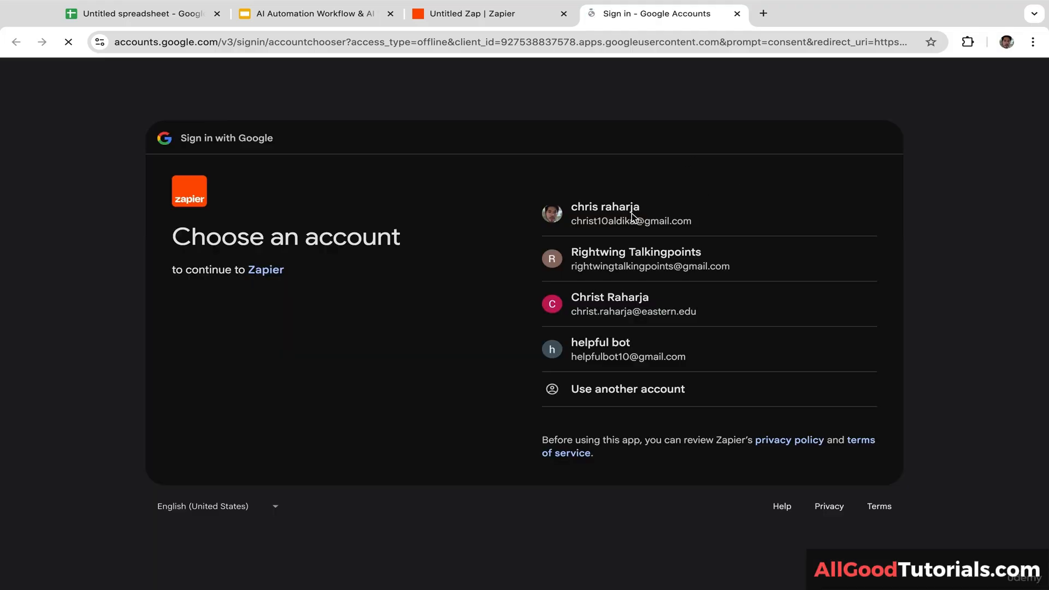
Step: Connect the Google account to Zapier's Sheets trigger with all Drive and Sheets permissions granted
click(625, 218)
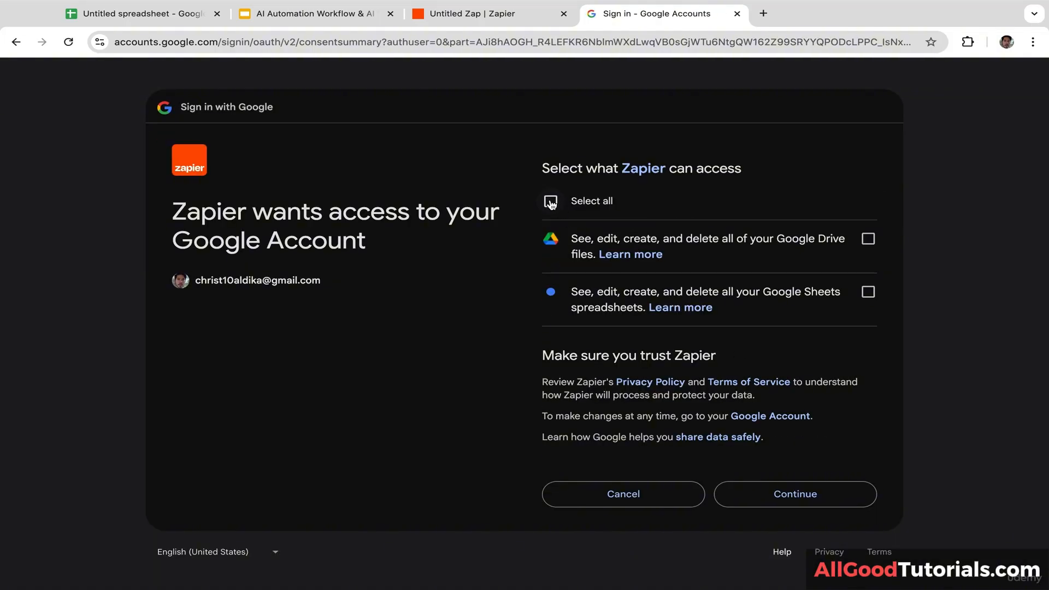
click(551, 202)
click(793, 501)
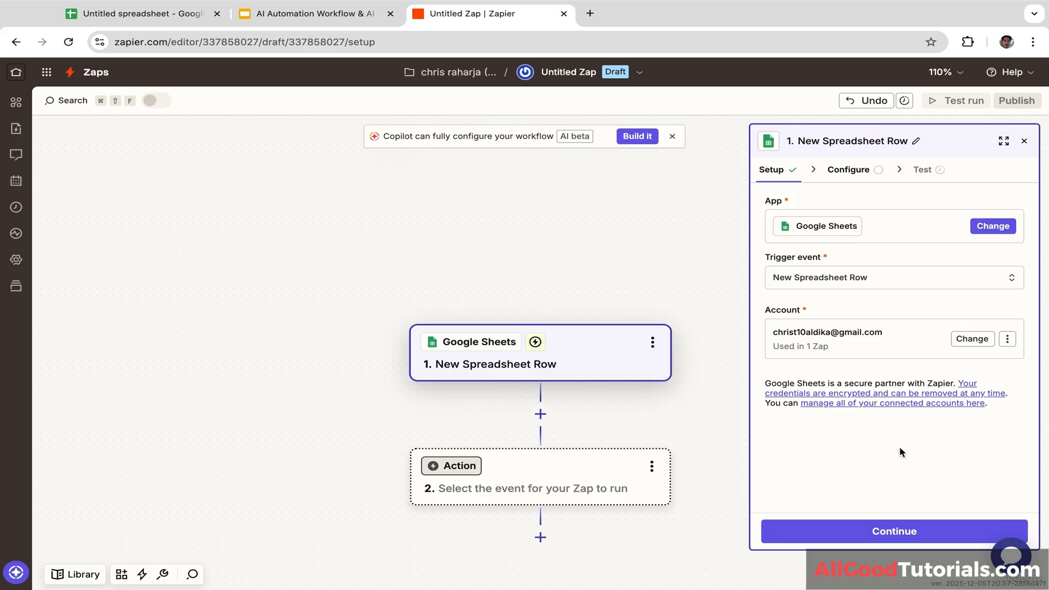
click(888, 539)
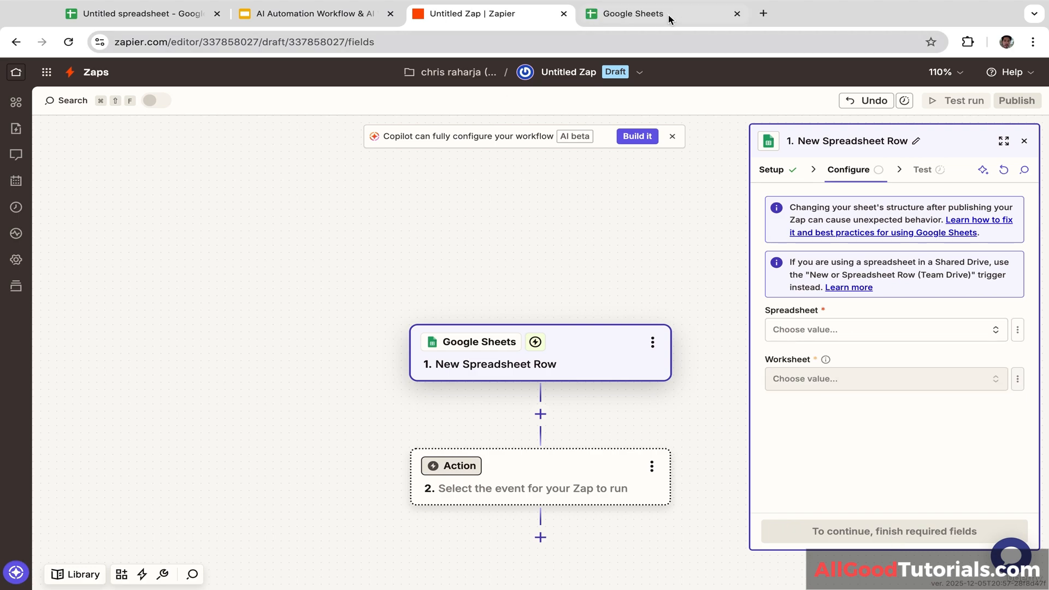
click(626, 15)
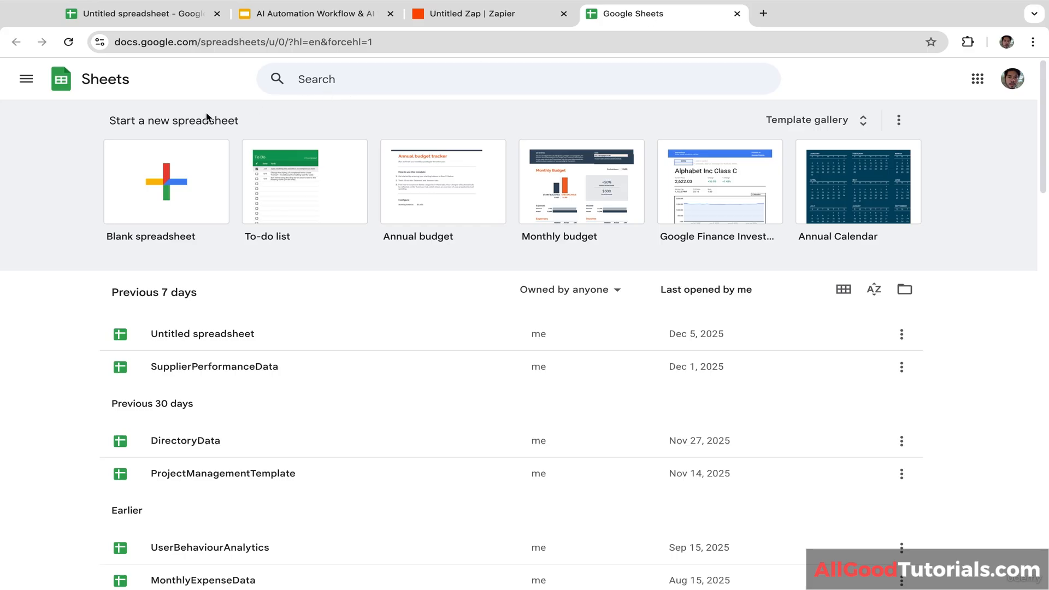
Step: Create a blank Google spreadsheet titled CustomerFeedbackData and close its Tables panel
click(174, 209)
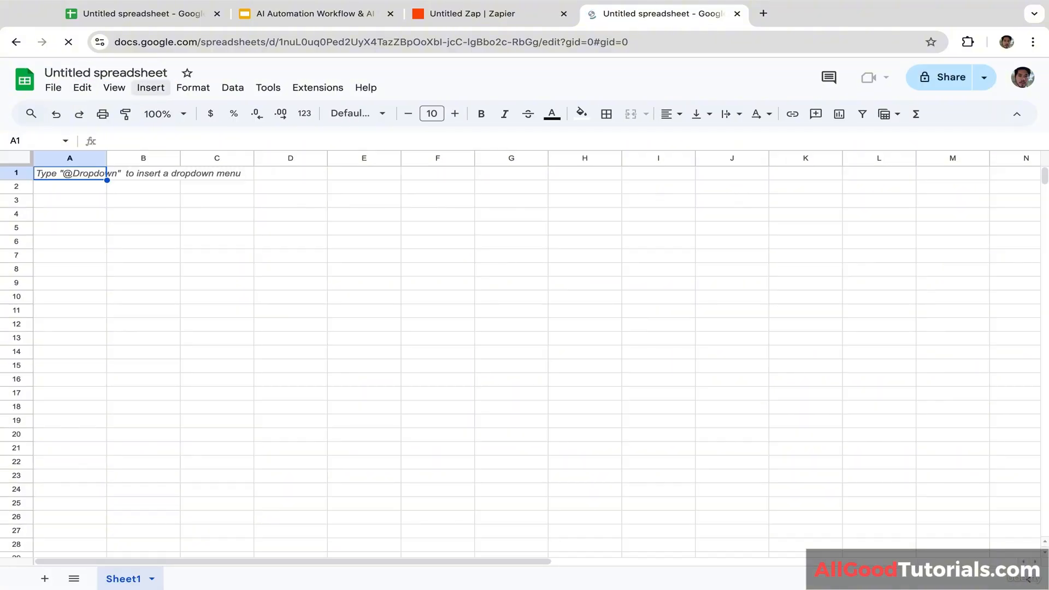
click(174, 73)
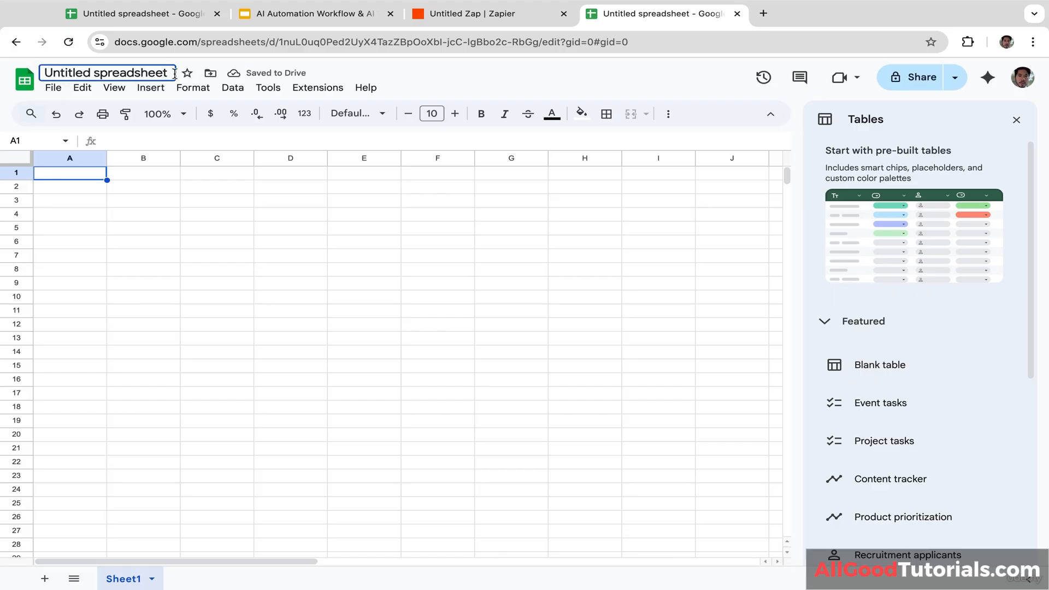
triple_click(148, 73)
text(C)
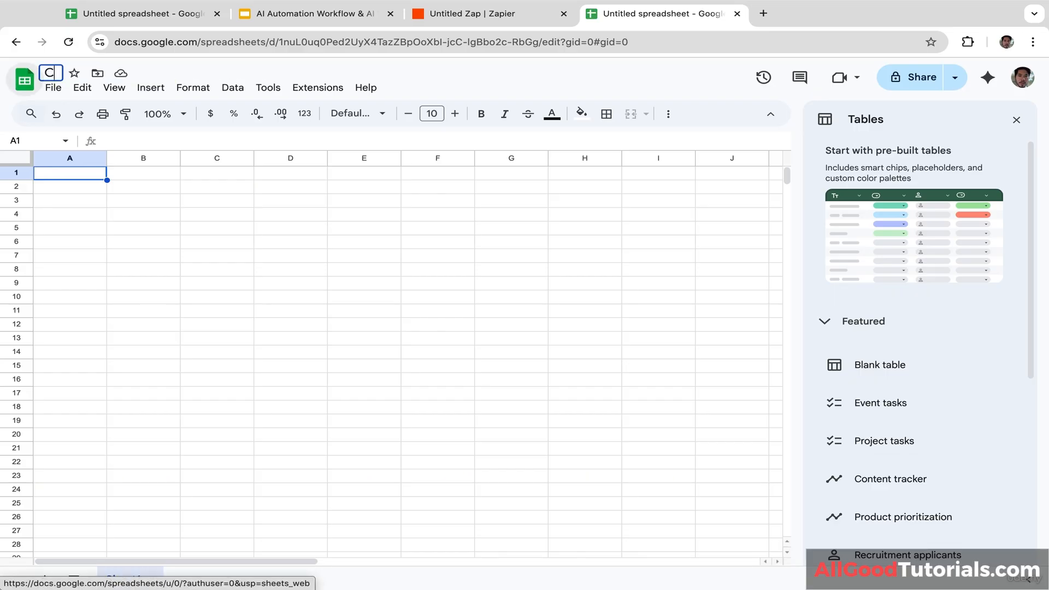
text(ustomerFee)
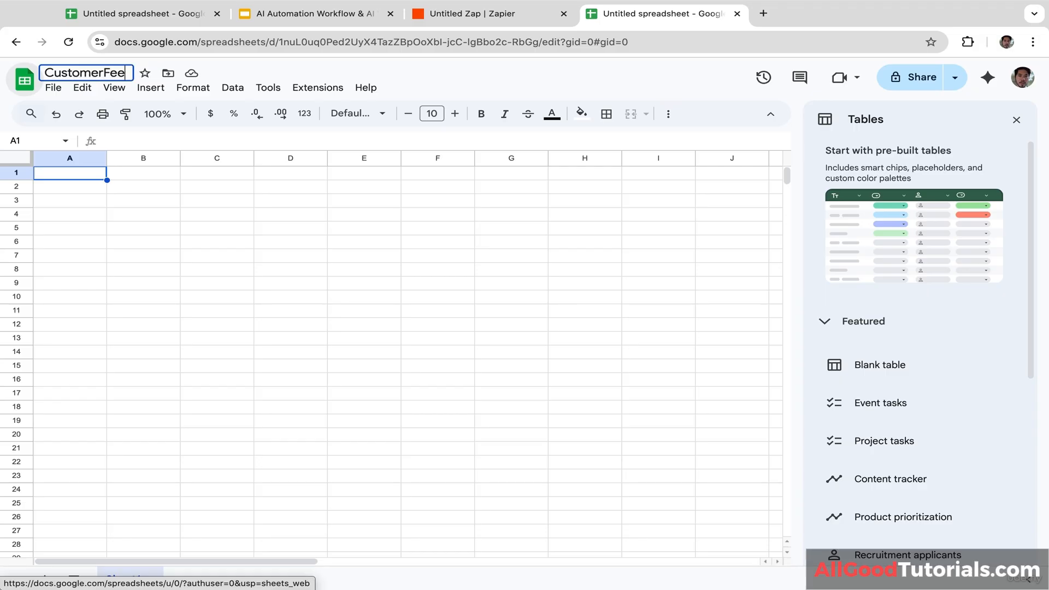
text(dbackData)
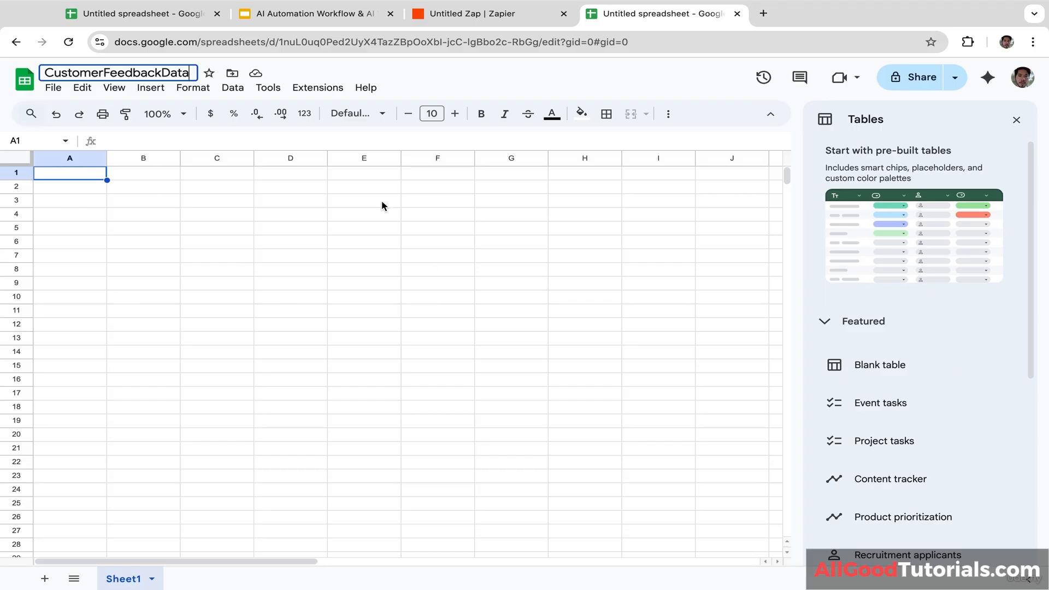
key(Return)
click(1016, 120)
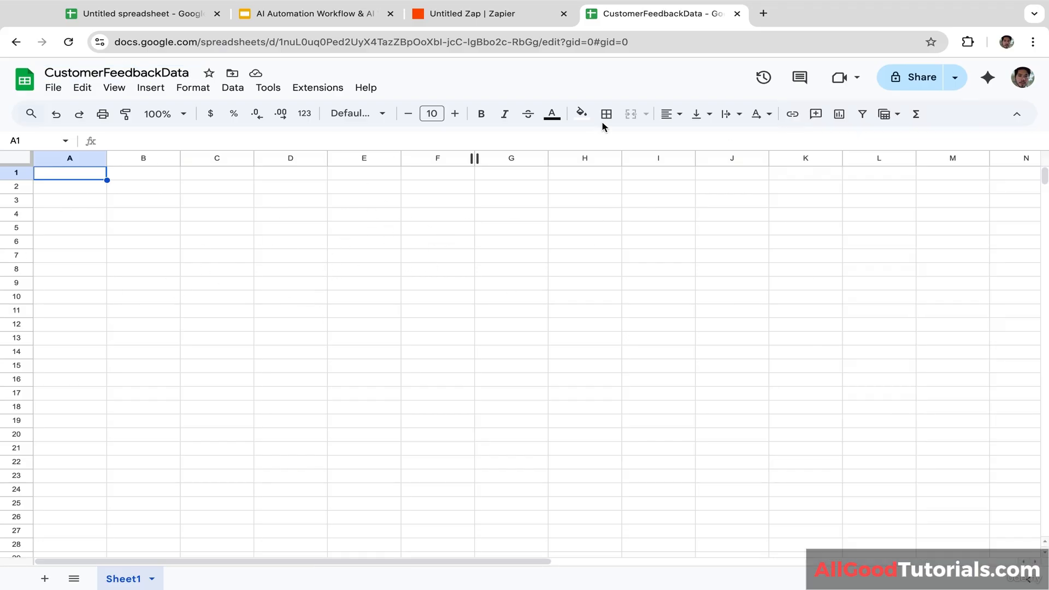
click(498, 16)
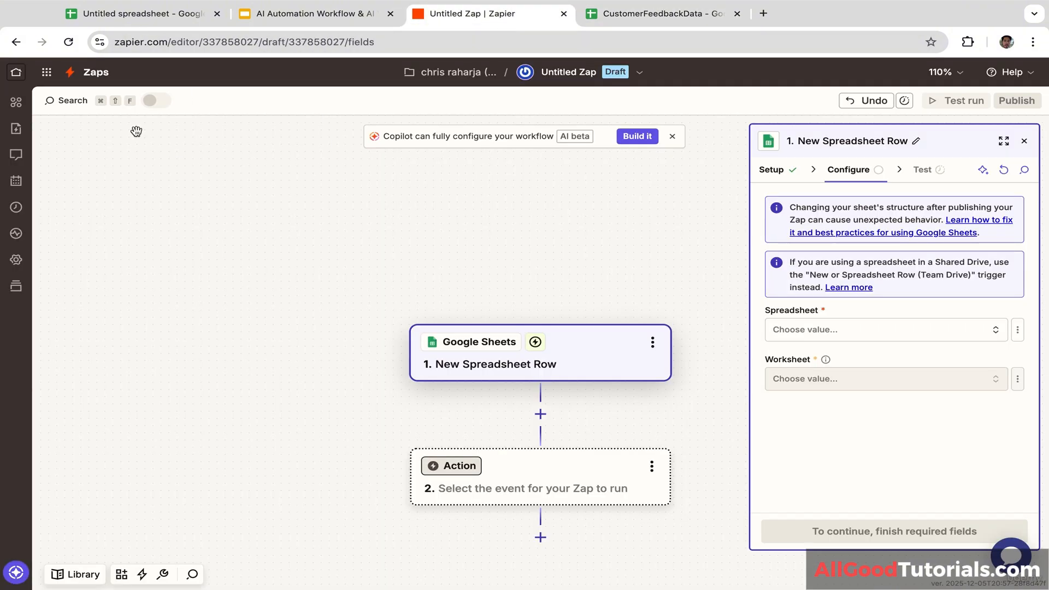
Step: Reload the editor and point the trigger at worksheet Sheet1 of CustomerFeedbackData
click(69, 48)
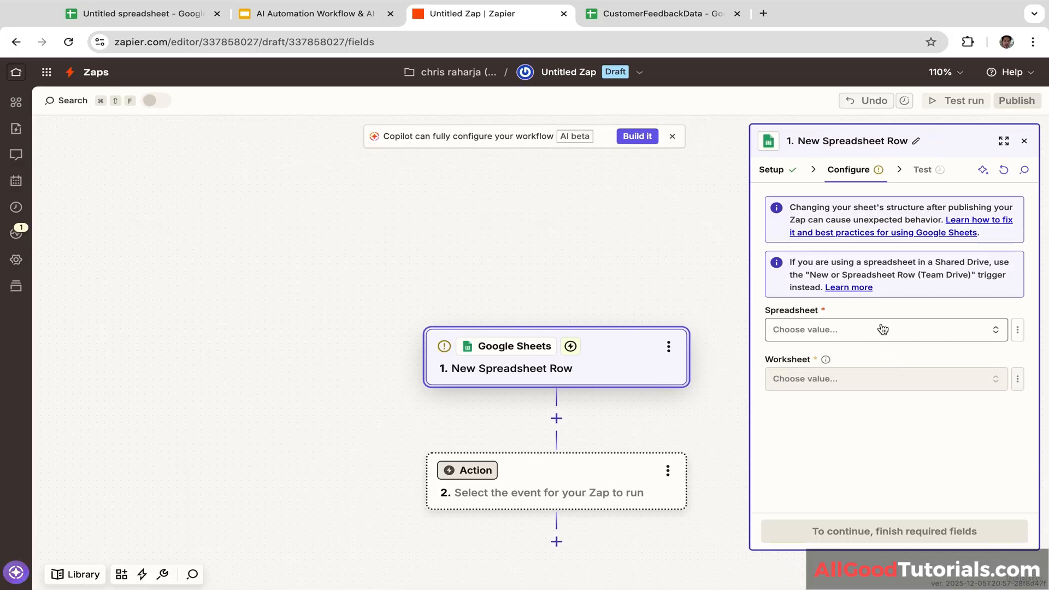
click(840, 333)
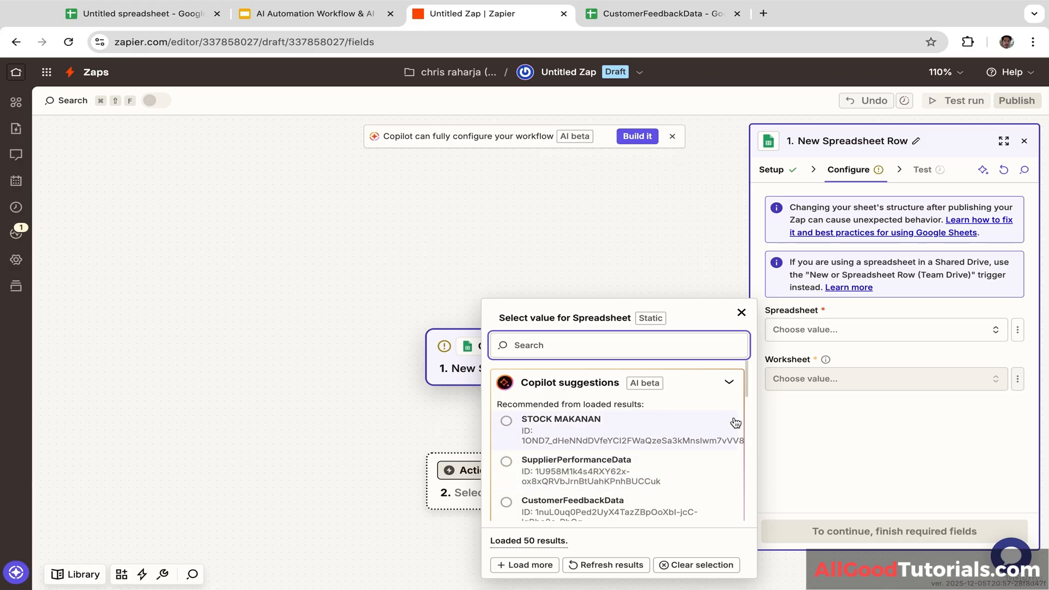
click(747, 389)
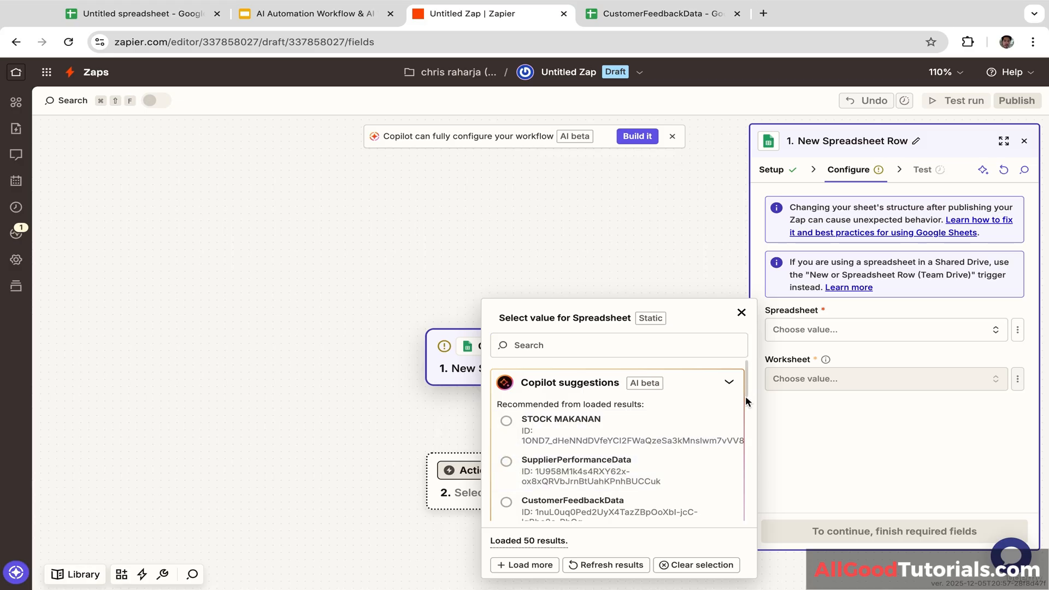
click(506, 502)
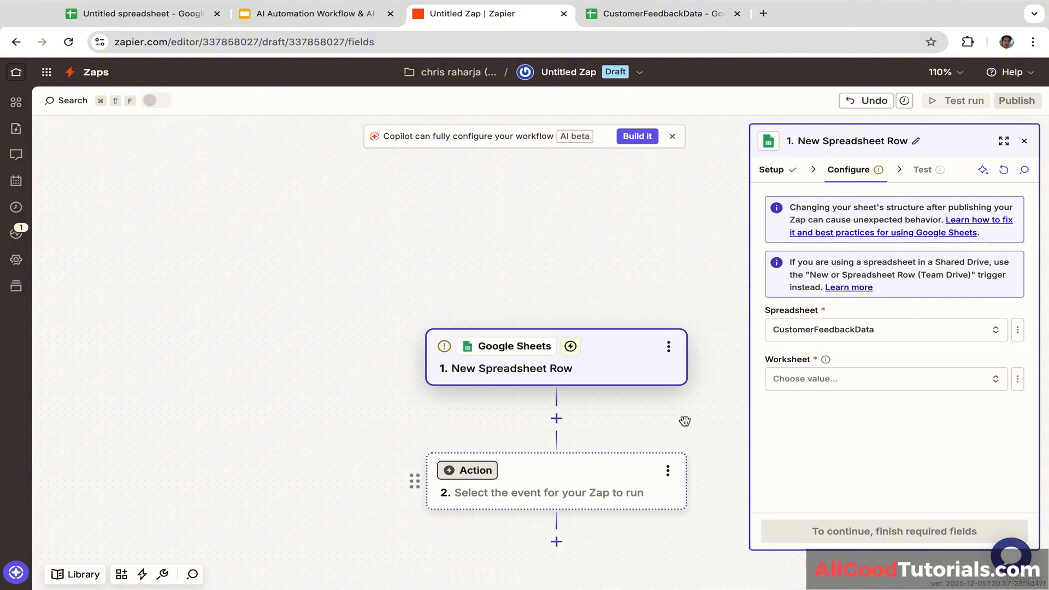
click(853, 391)
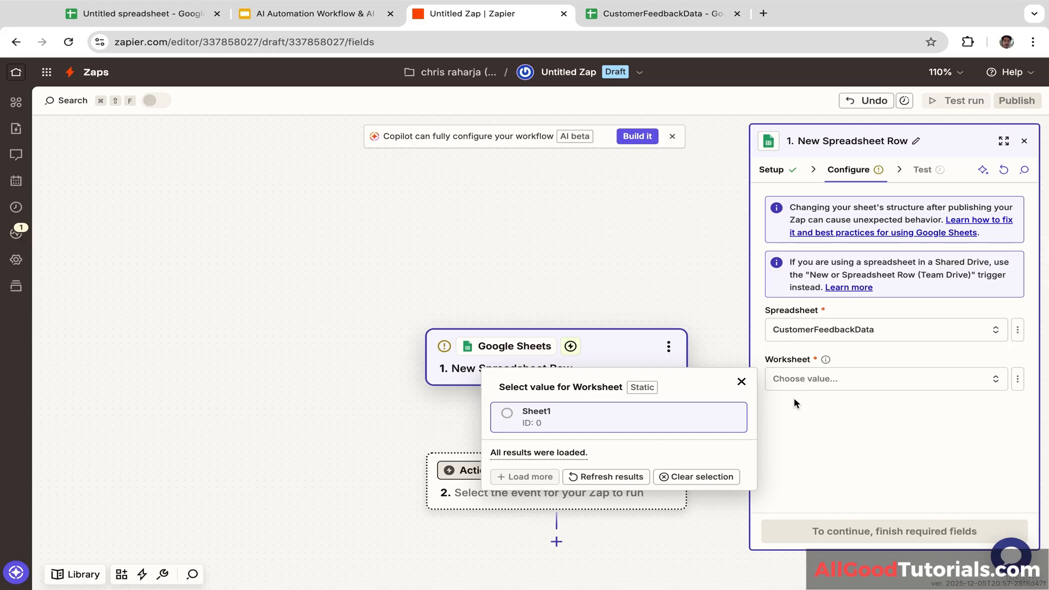
click(507, 418)
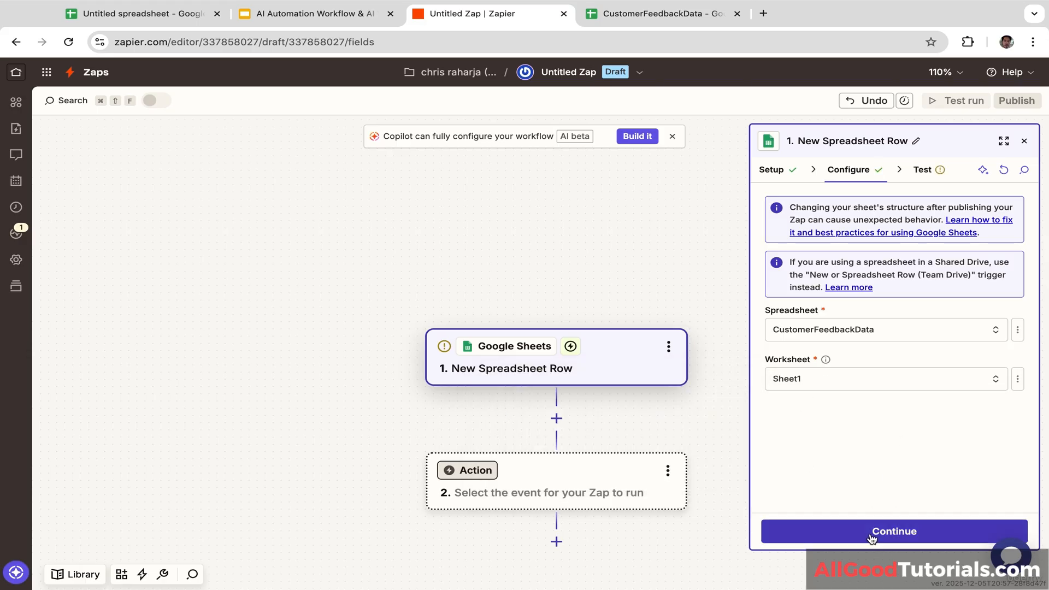
click(872, 535)
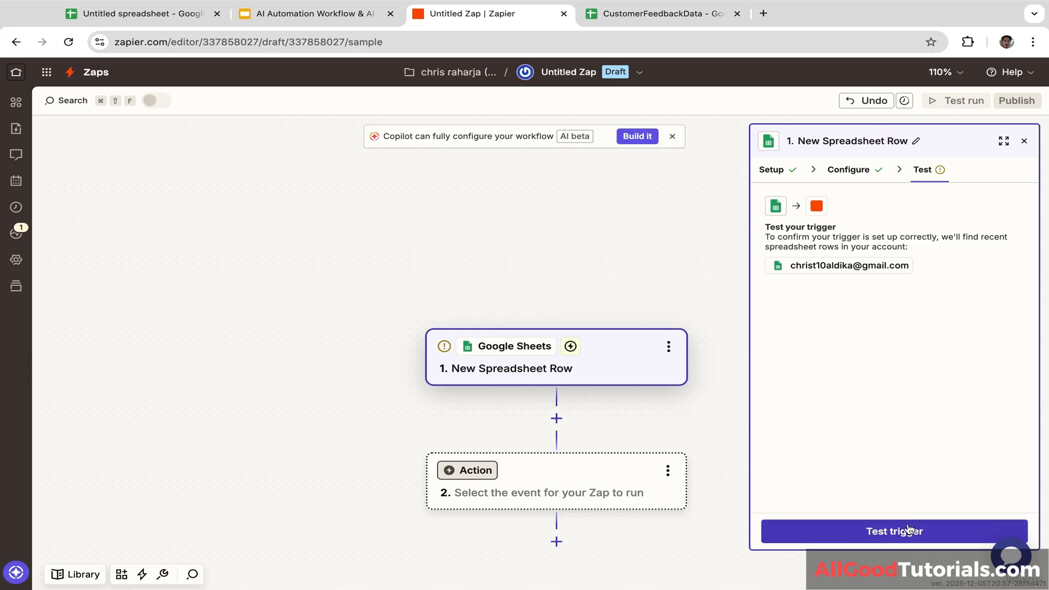
Step: Run the trigger test, which fails with 'Expected at least a row of headers'
click(909, 530)
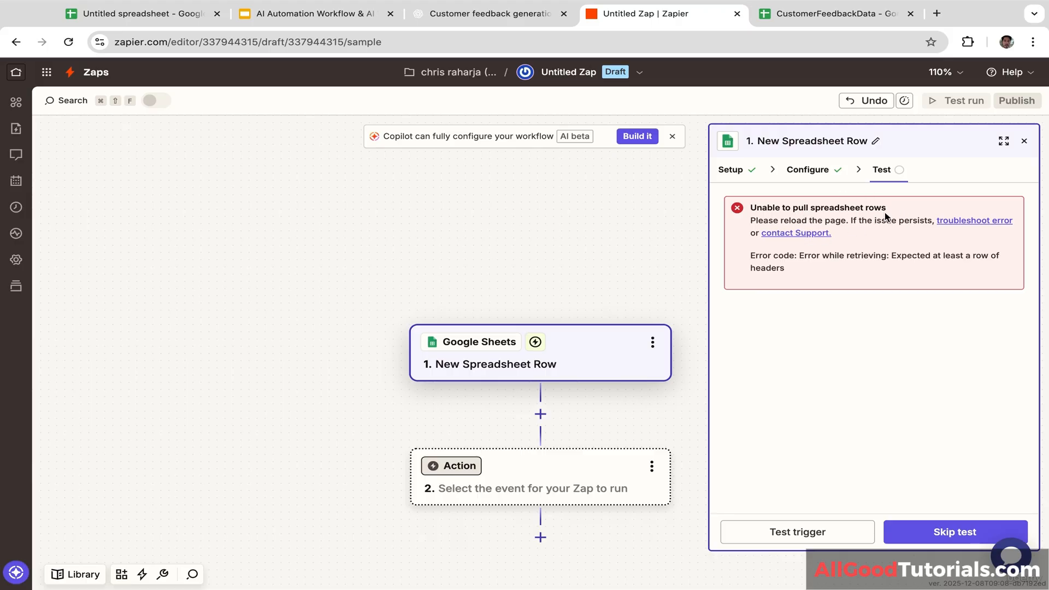
click(853, 12)
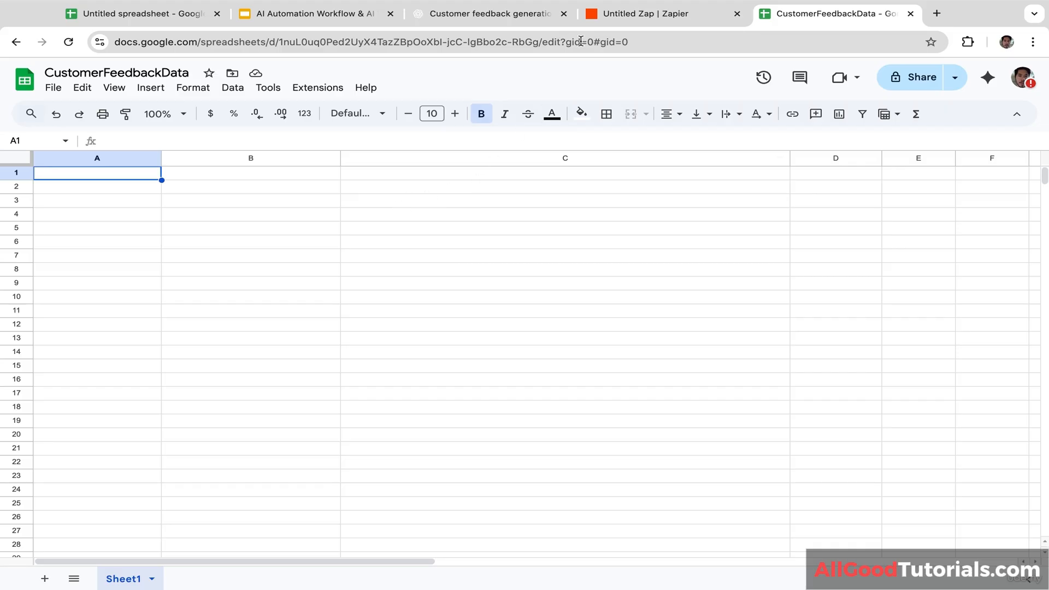
Step: Paste the Date, Customer Name, Feedback headers and one sample row from ChatGPT into A1
click(510, 20)
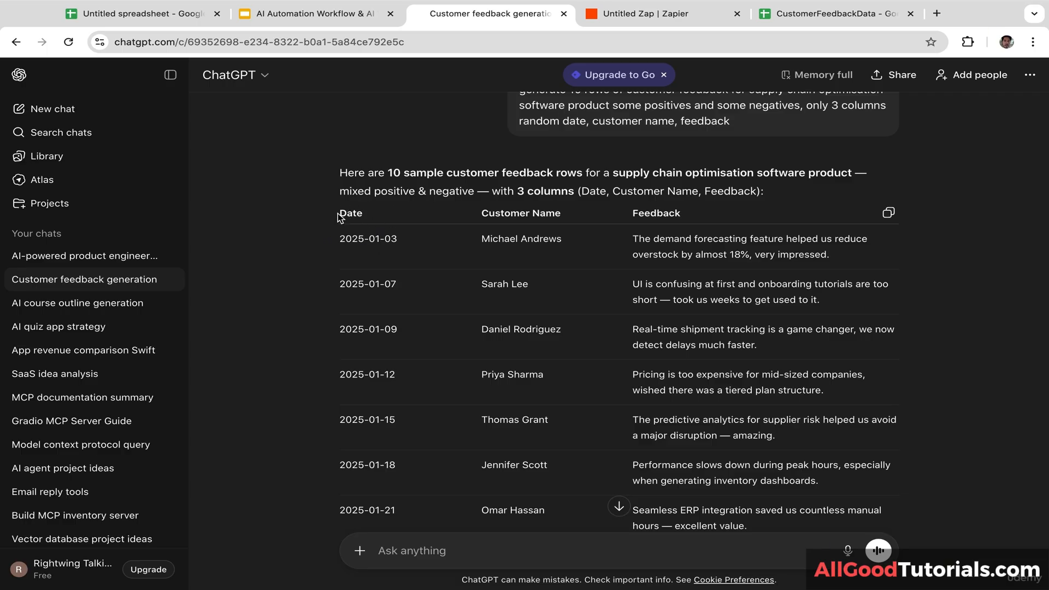
drag(339, 217, 841, 259)
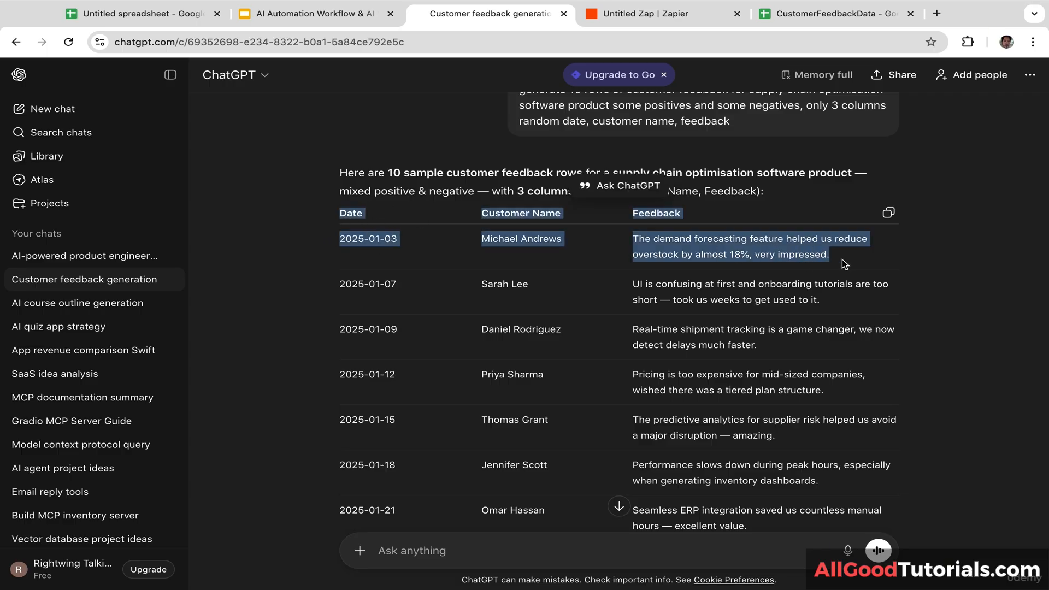
click(841, 259)
click(840, 13)
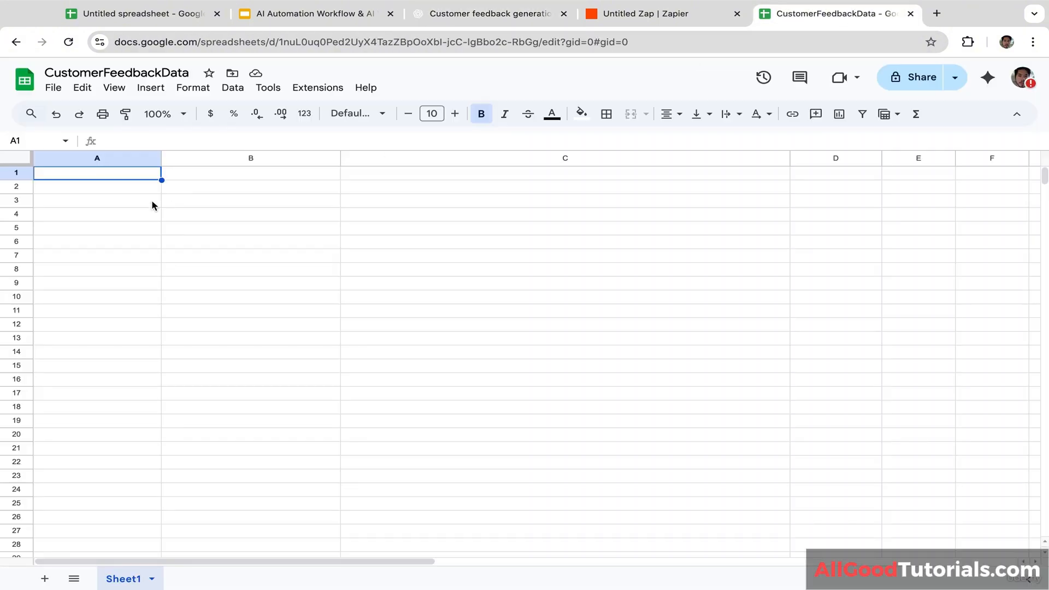
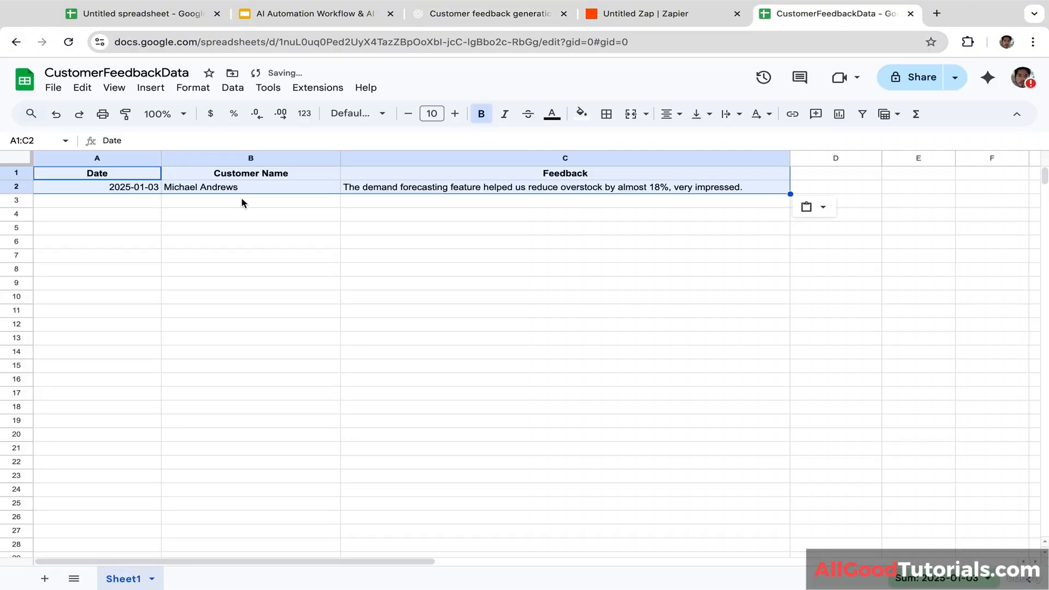
click(241, 201)
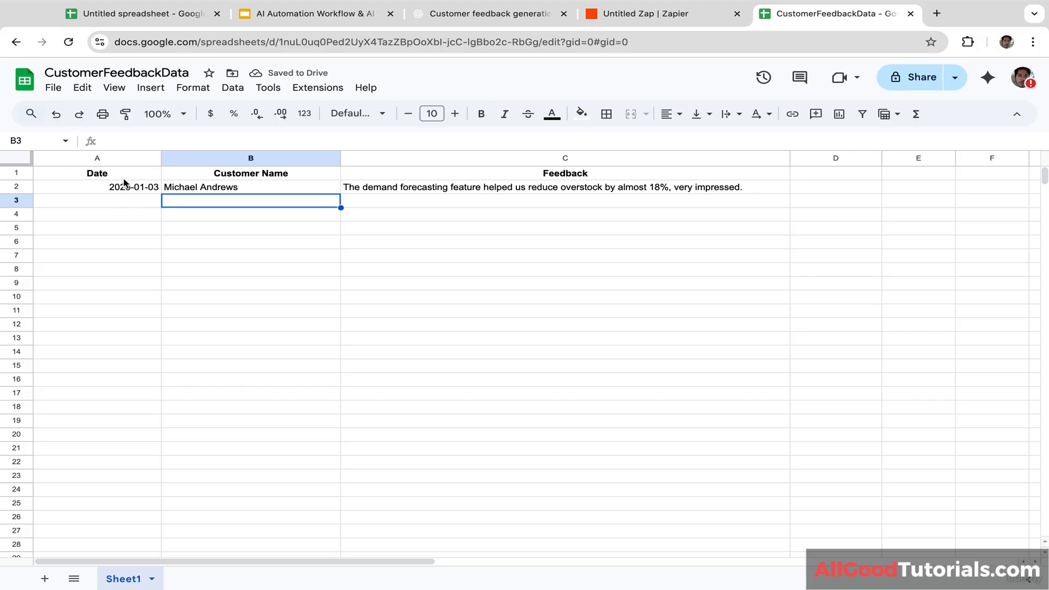
click(262, 175)
click(516, 176)
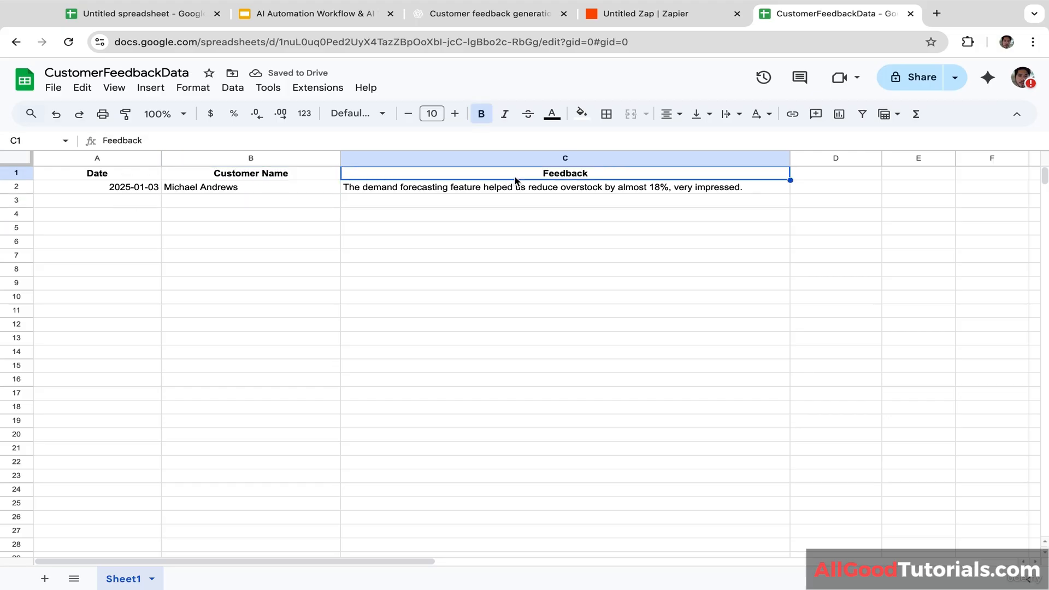
click(844, 172)
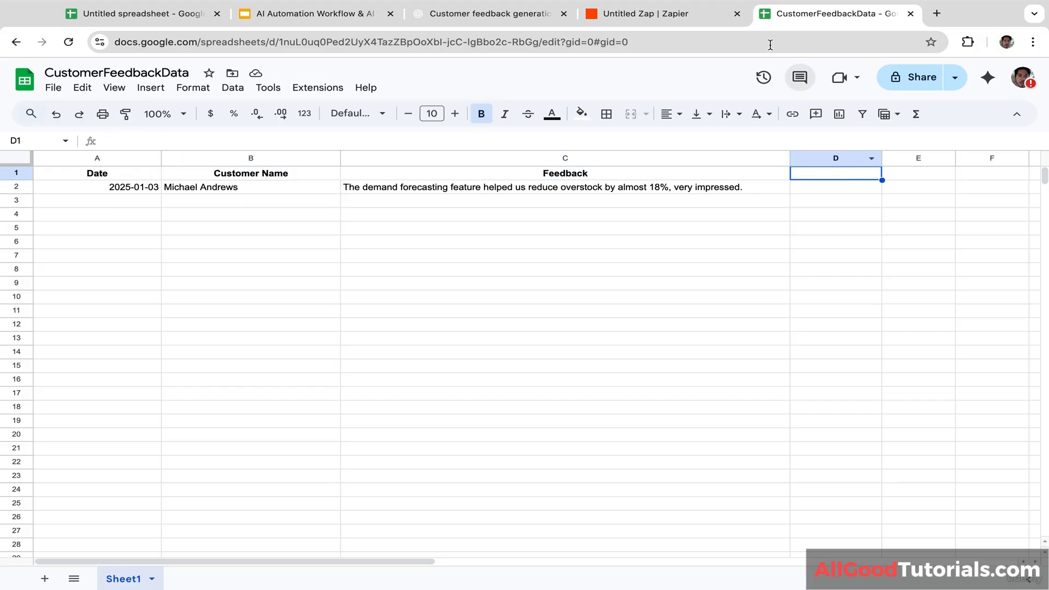
click(679, 14)
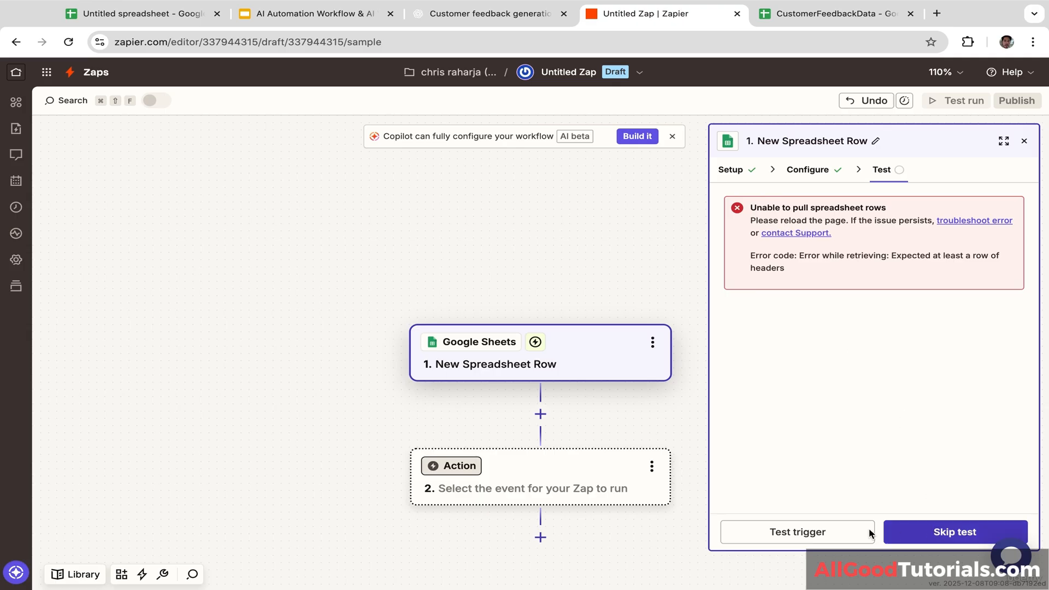
Step: Rerun the trigger test and continue with Spreadsheet Row A as the sample record
click(814, 535)
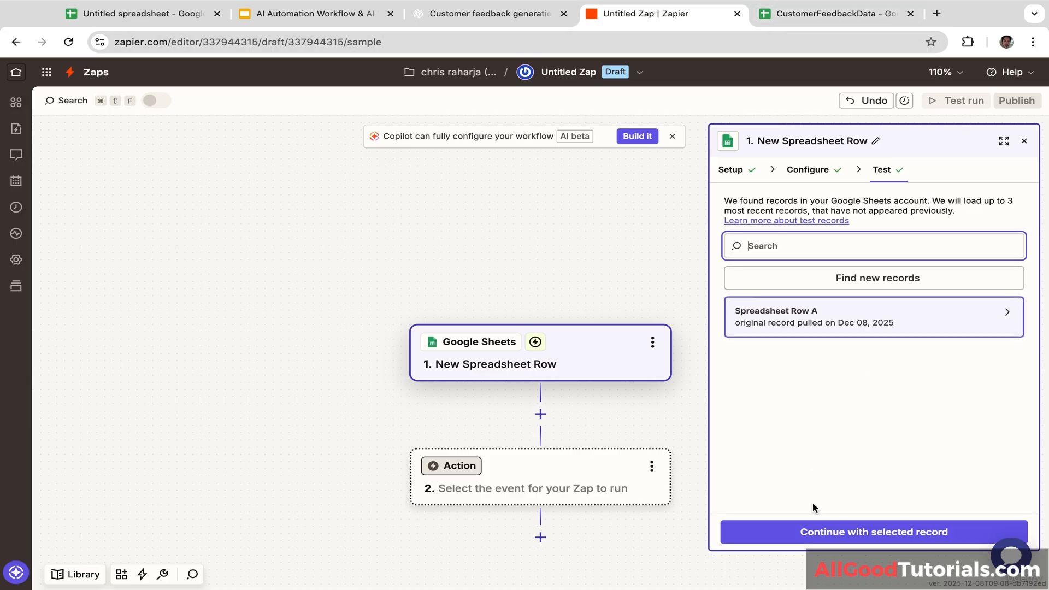
click(837, 324)
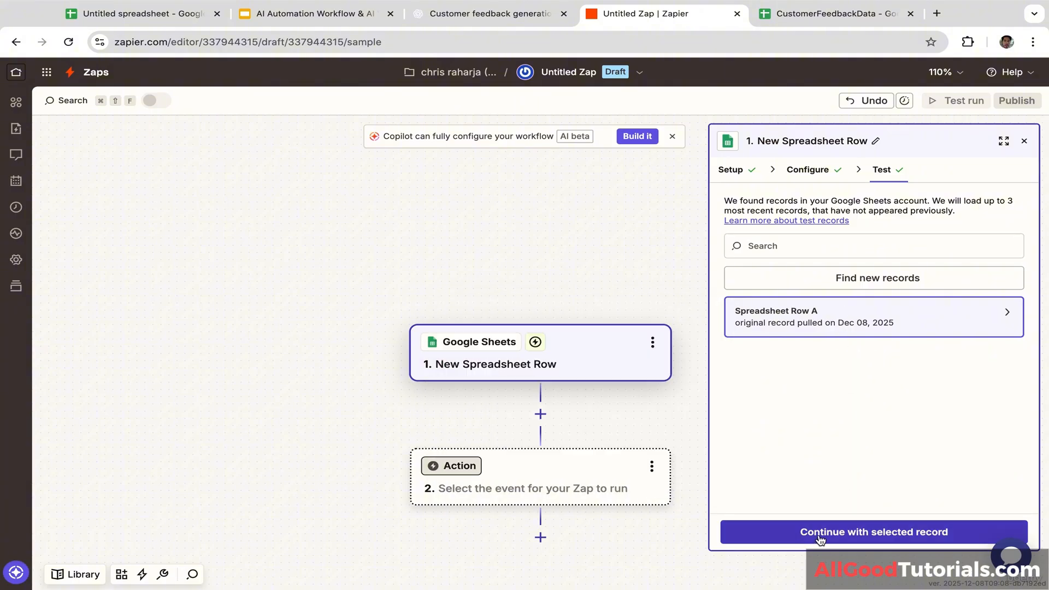
click(868, 537)
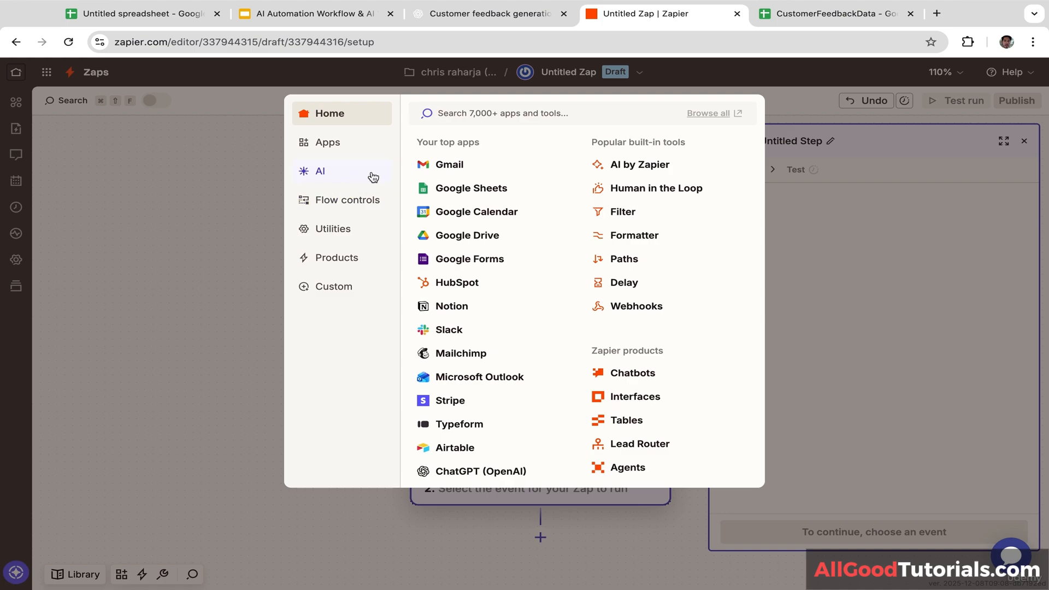
Step: Make step 2 an AI Custom prompt using the GPT-4o mini model
click(342, 178)
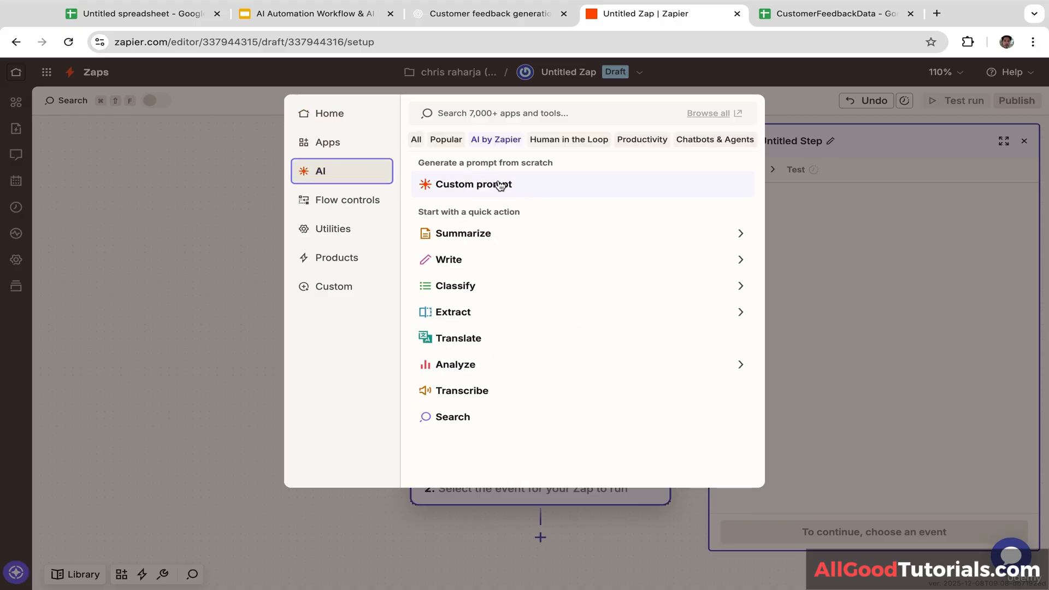
click(506, 188)
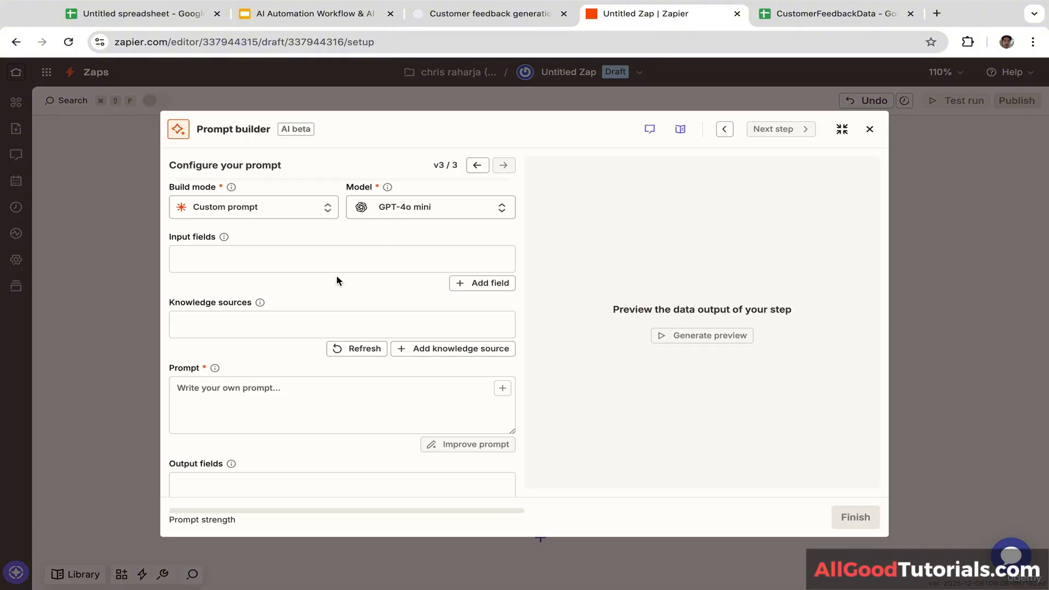
click(420, 214)
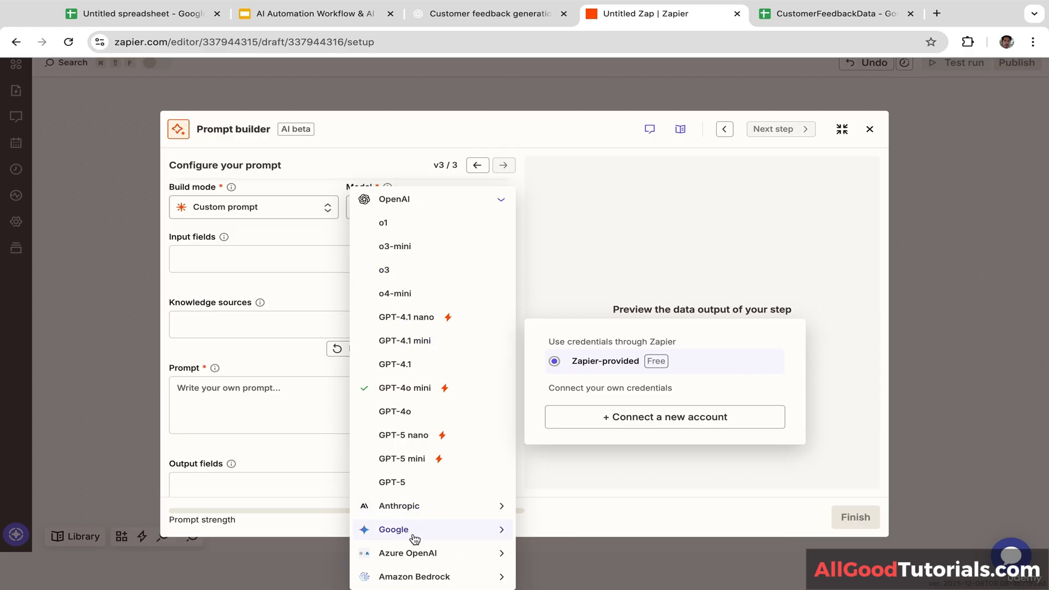
click(329, 230)
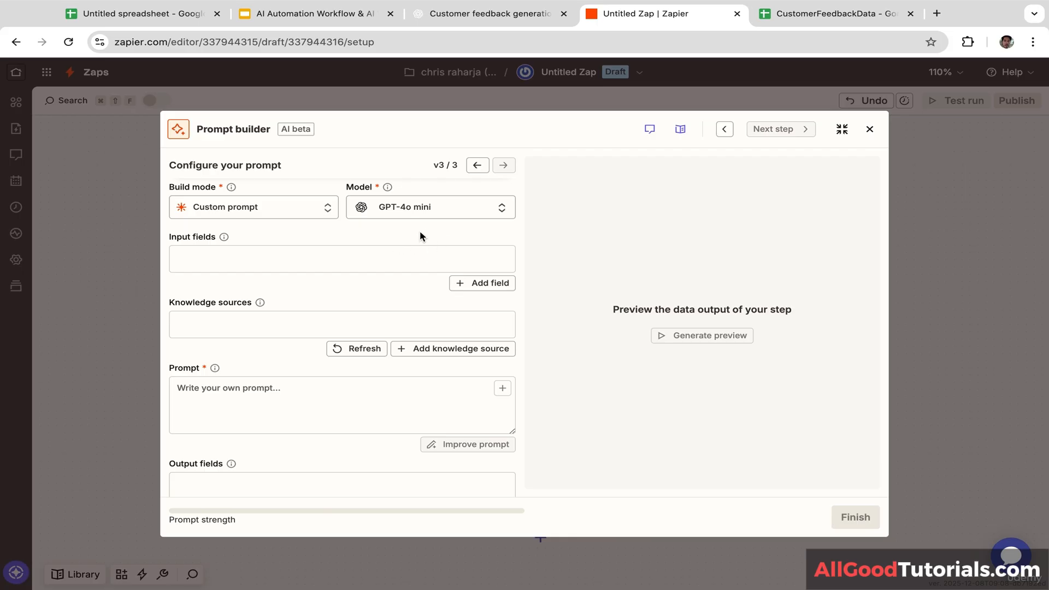
Step: Add a prompt input field named feedback mapped to the sheet's Feedback value
click(306, 260)
click(440, 295)
click(484, 284)
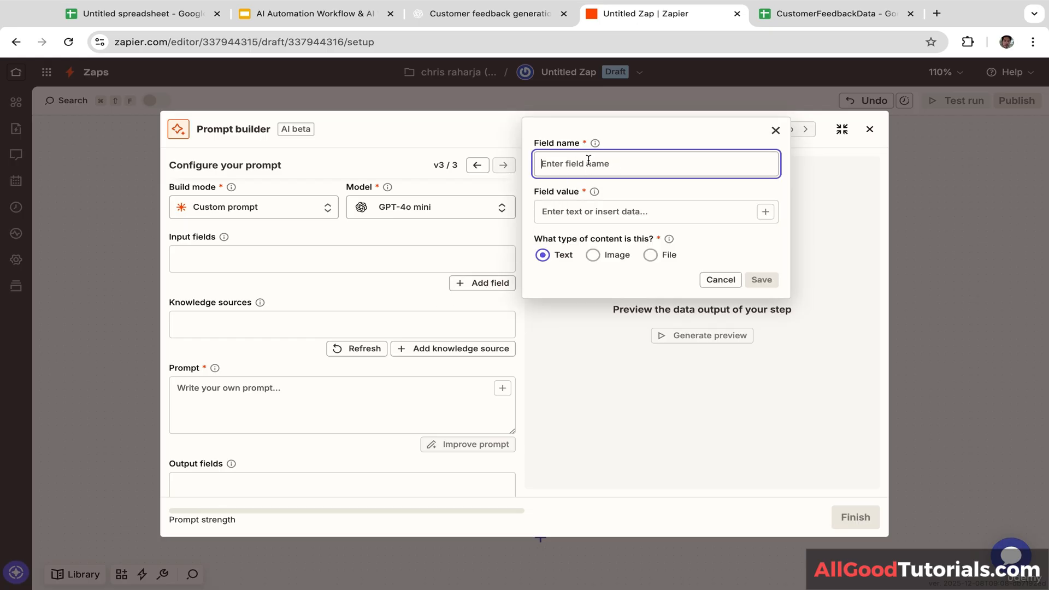
text(feedback)
click(601, 213)
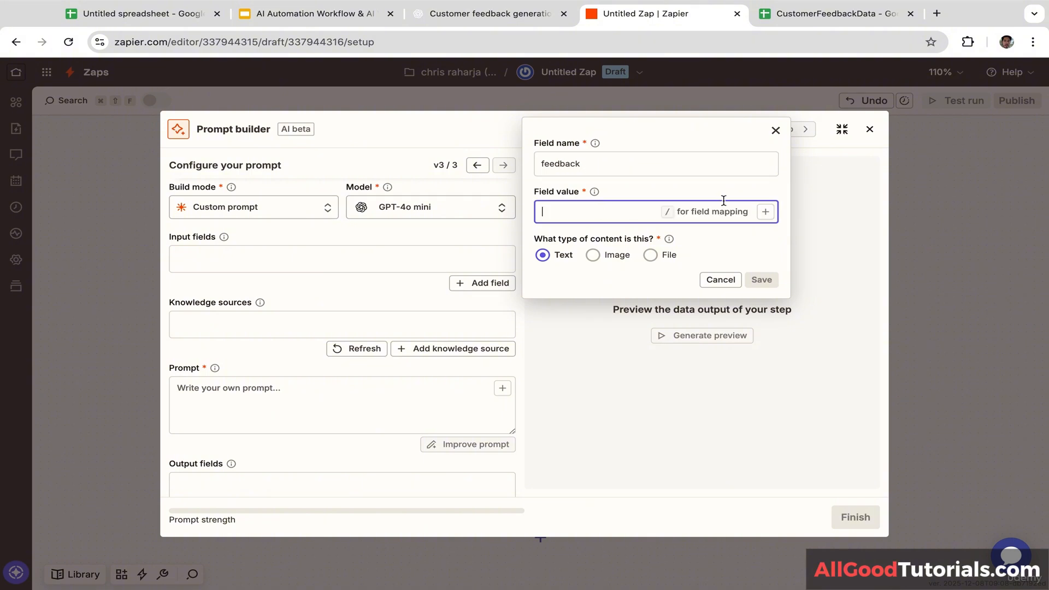
click(765, 212)
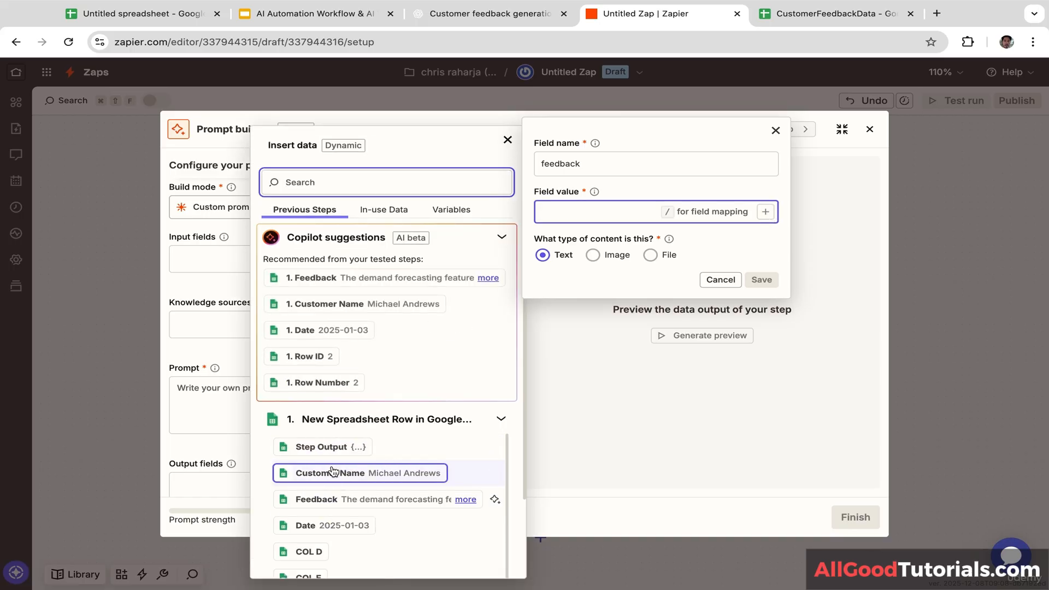
click(326, 504)
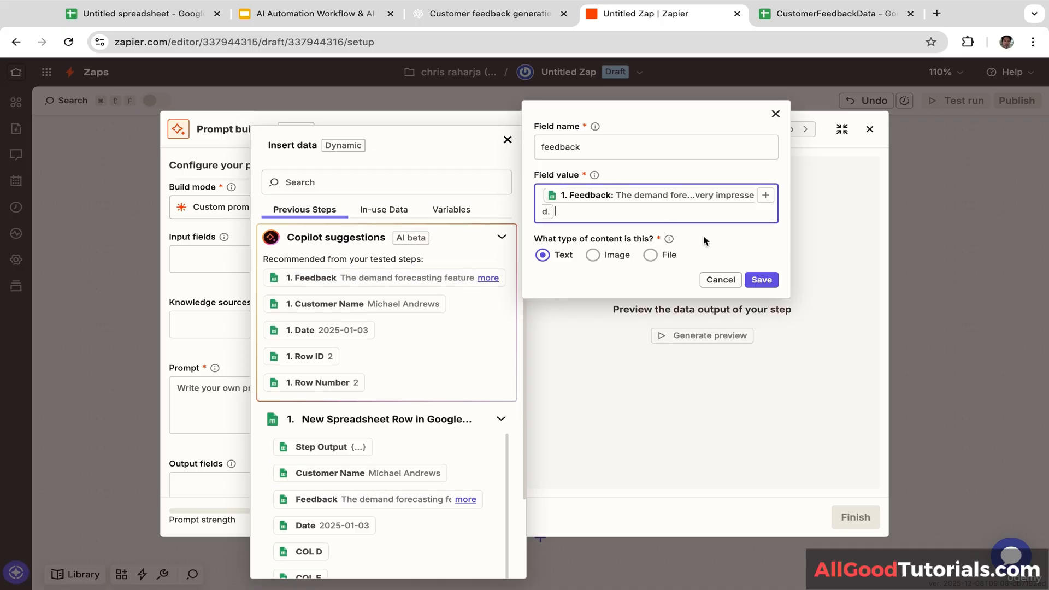
click(754, 281)
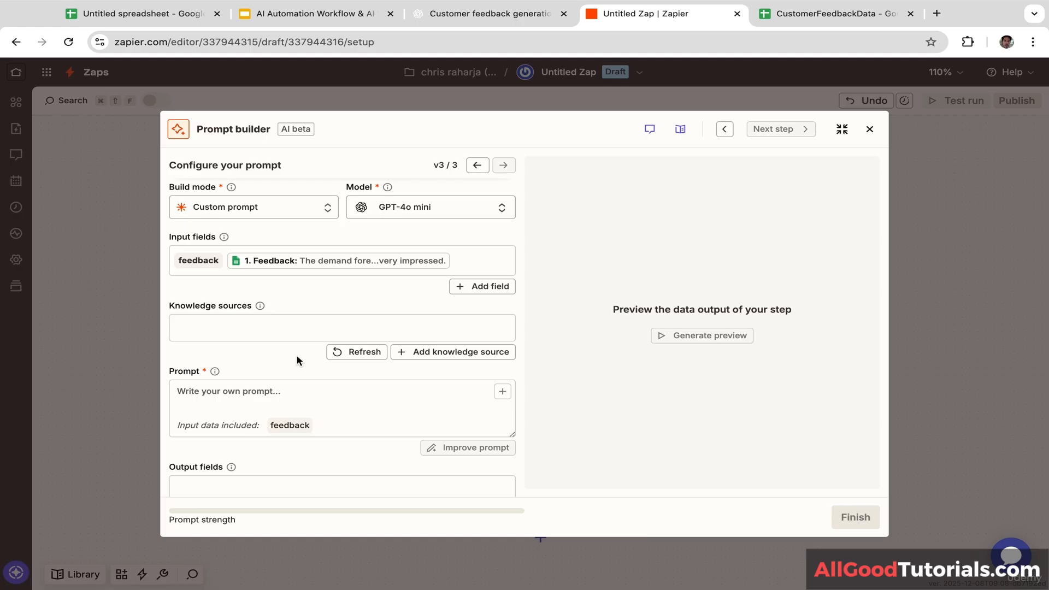
scroll(297, 355, down, 1)
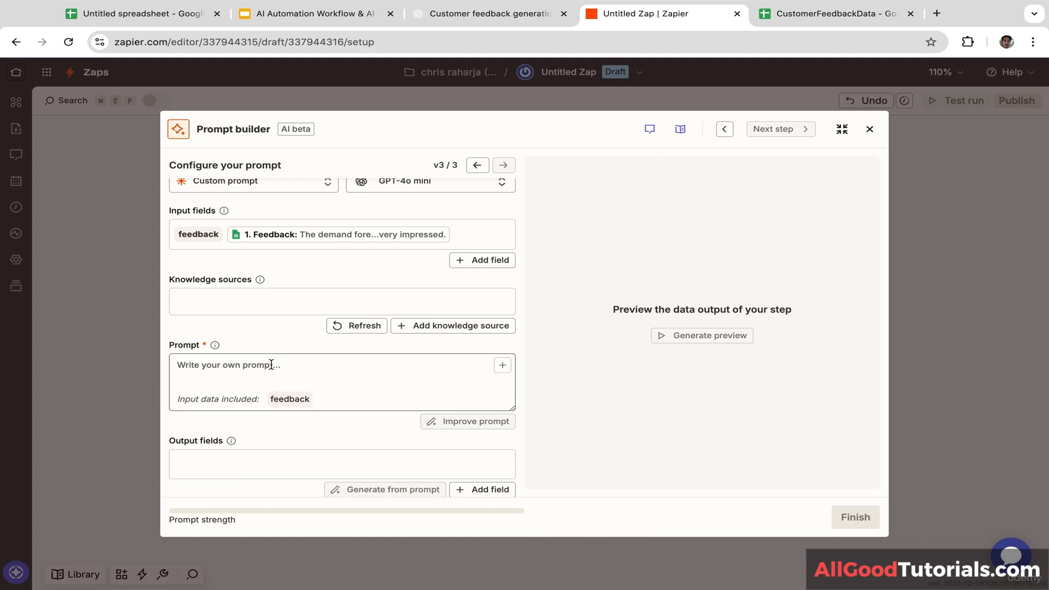
Step: Write a prompt assigning a positive, negative or neutral label to {{feedback}}, then improve it
click(240, 365)
text(An)
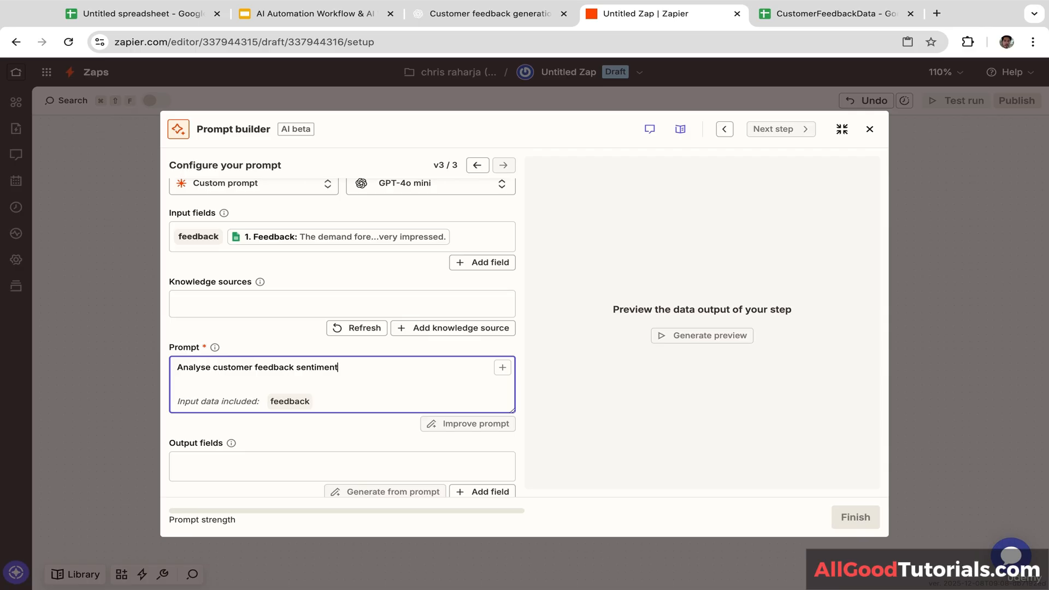
text(feedbac)
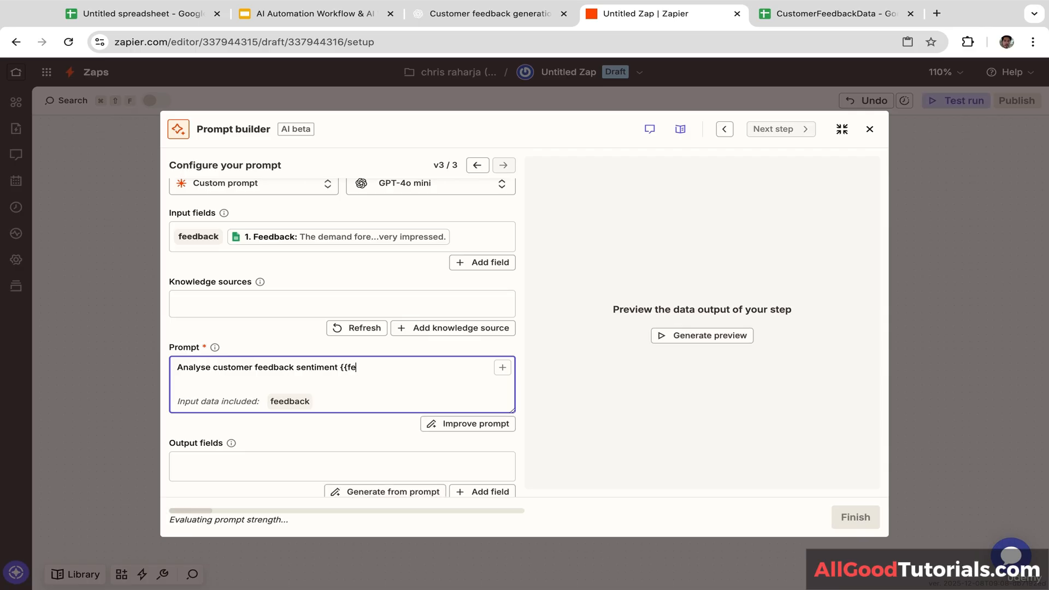
text(k)
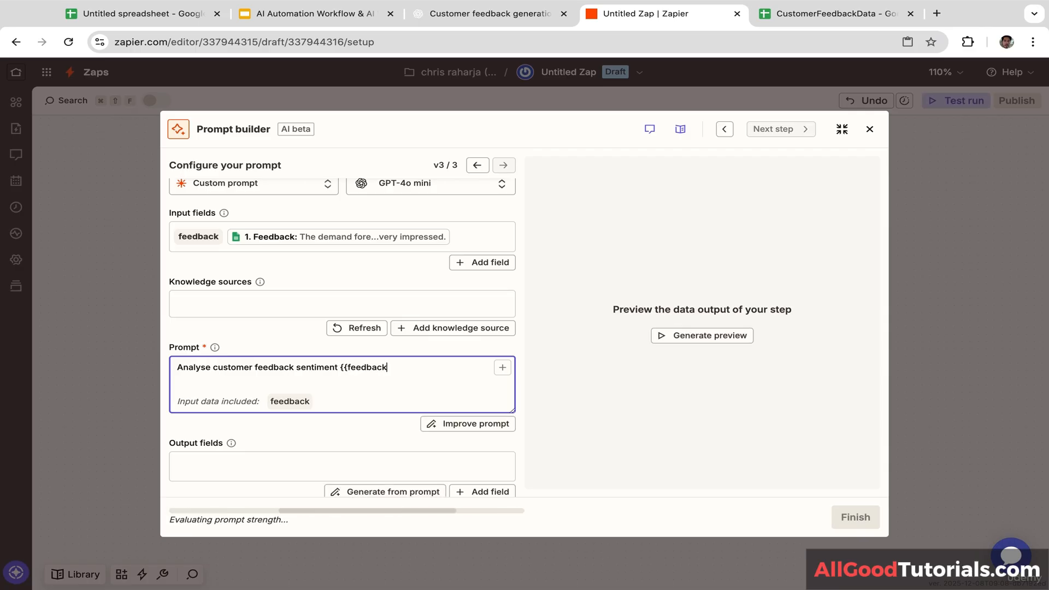
text(}} ass)
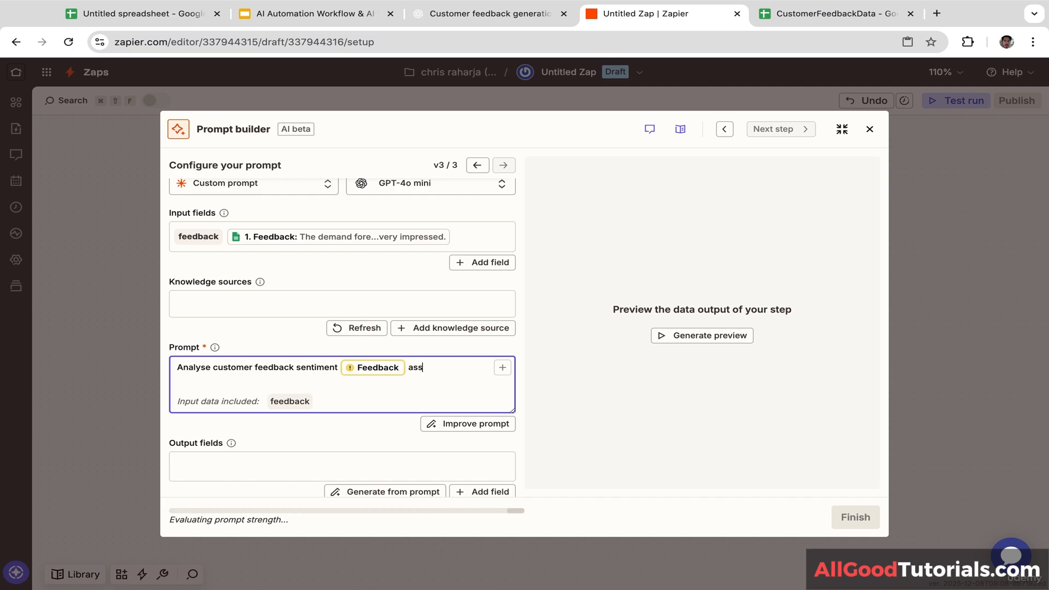
text(ign sentiment label)
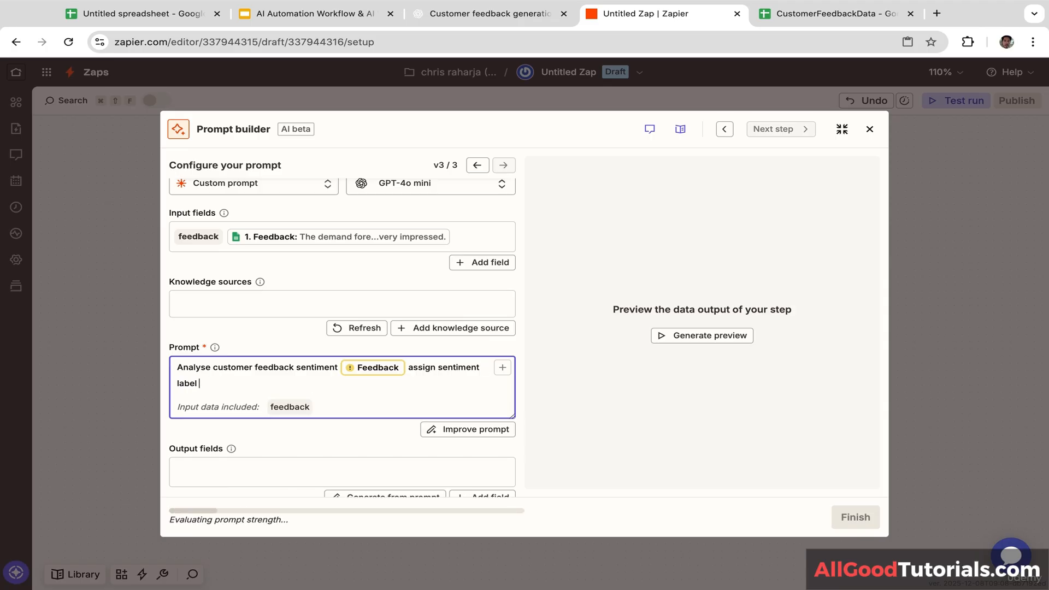
text( like positive,)
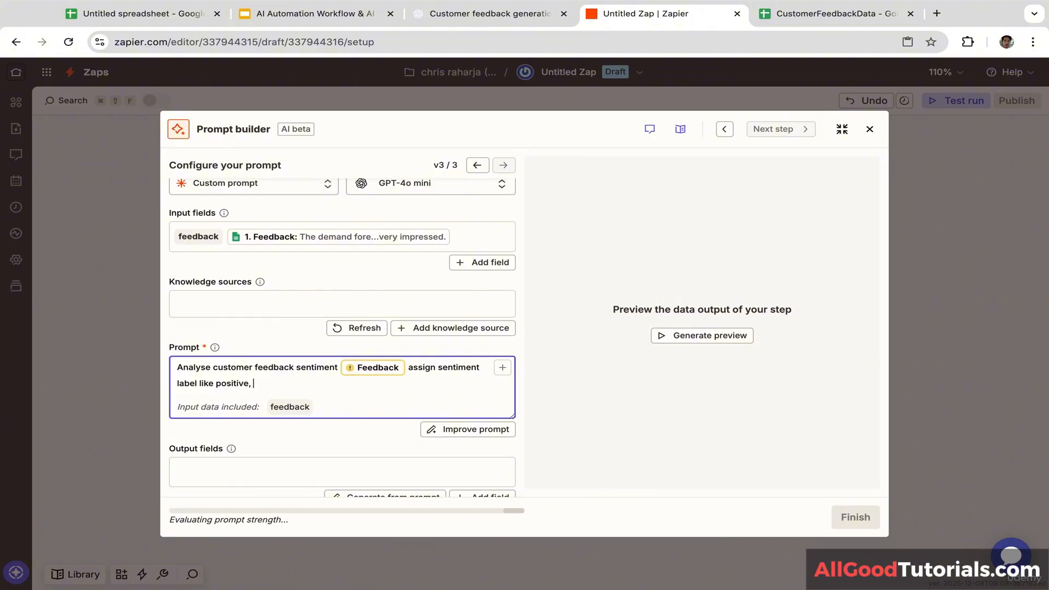
text( negative or neutral)
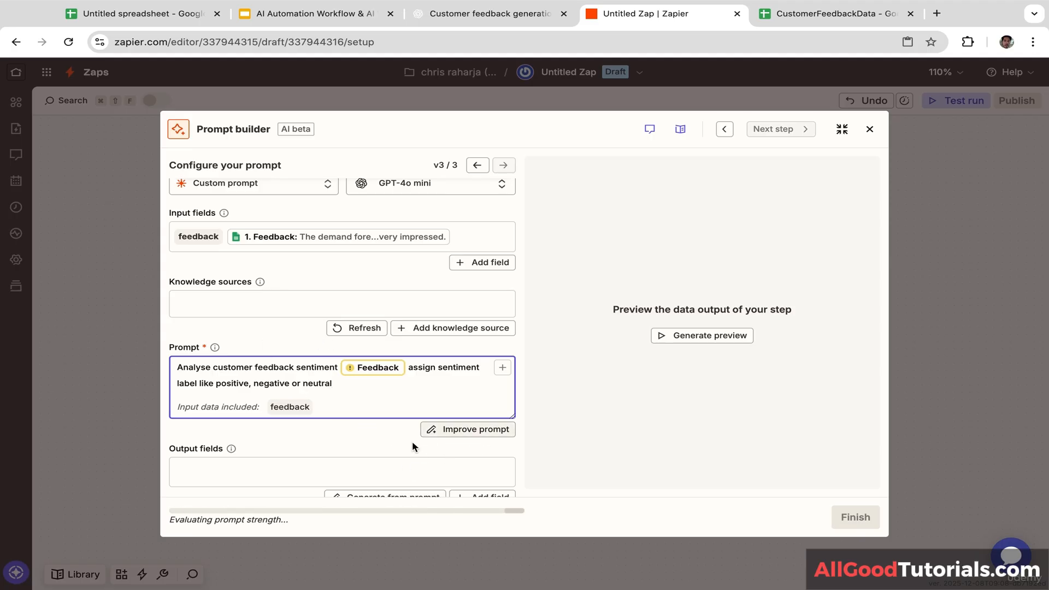
click(464, 430)
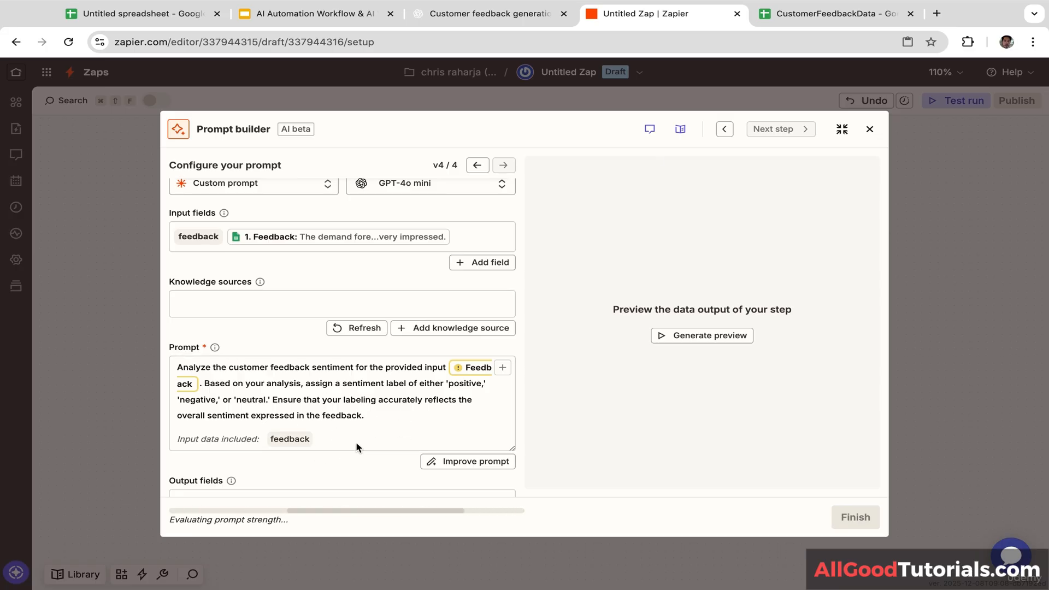
Step: Generate output fields from the prompt and preview the result, which labels the sample positive
scroll(314, 461, down, 3)
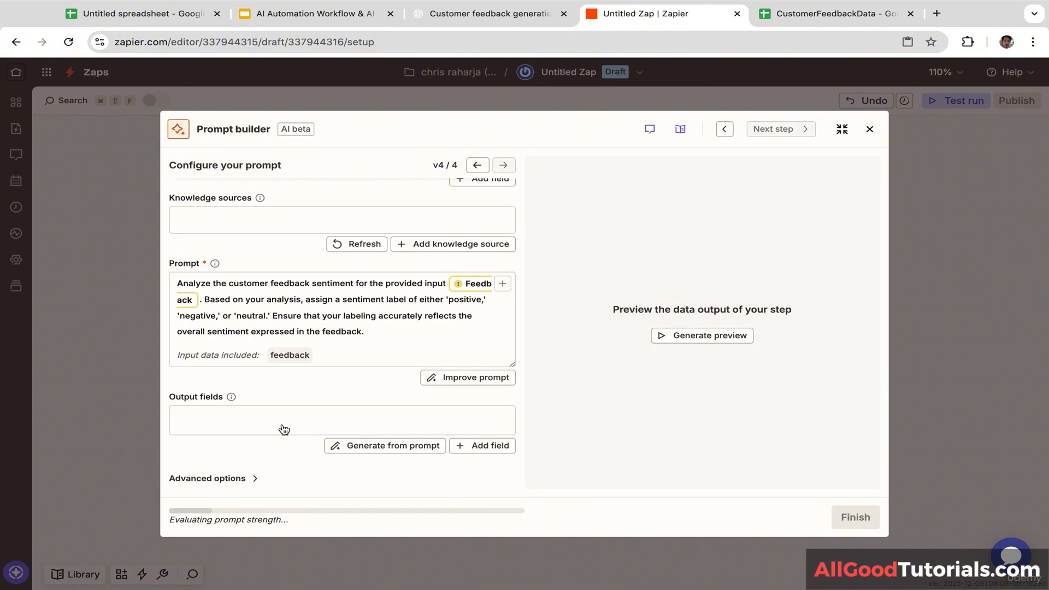
click(393, 447)
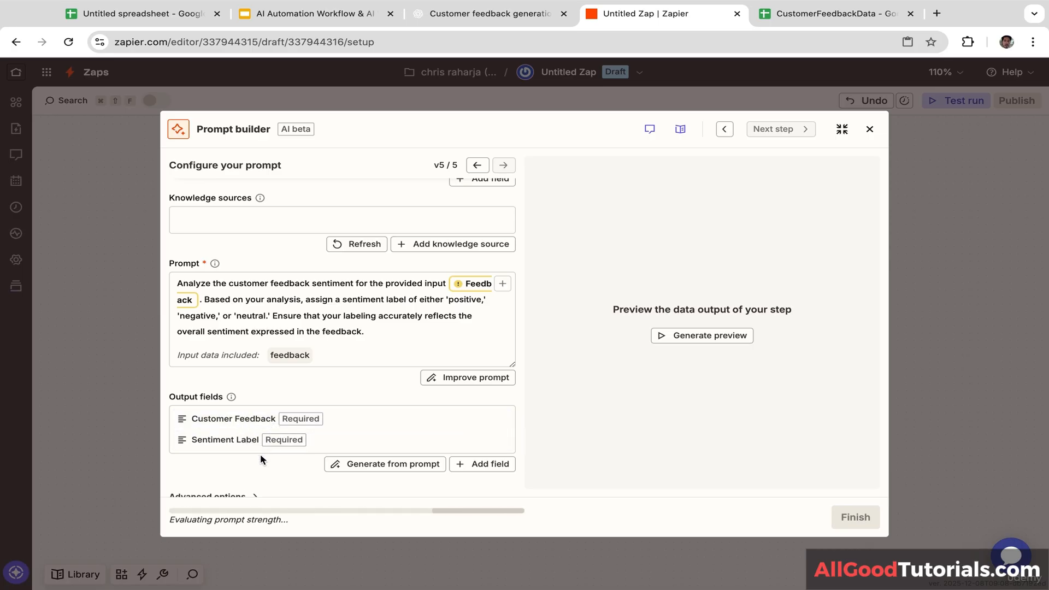
scroll(283, 466, down, 1)
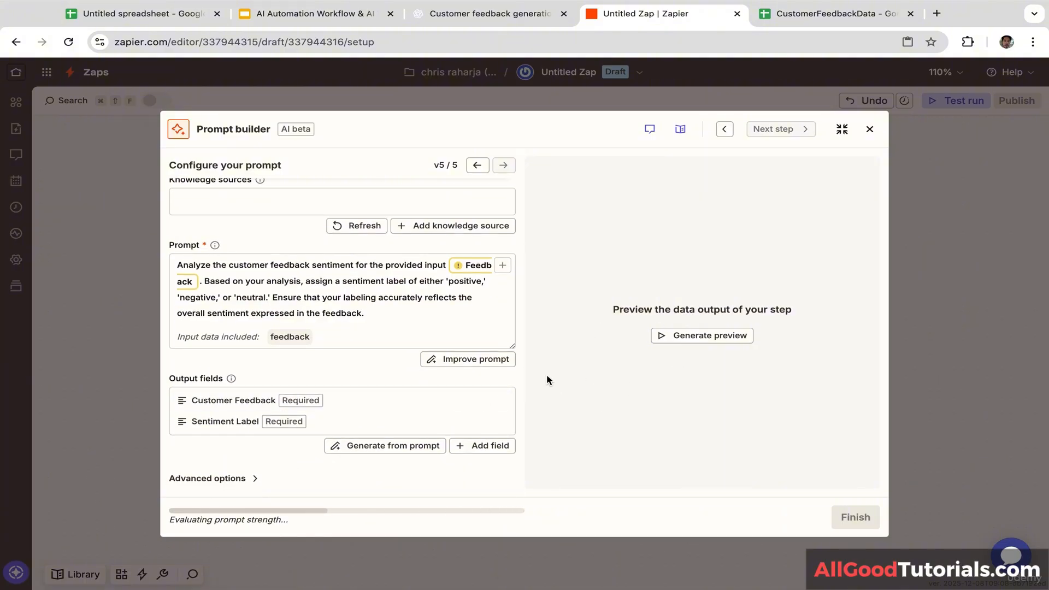
click(702, 337)
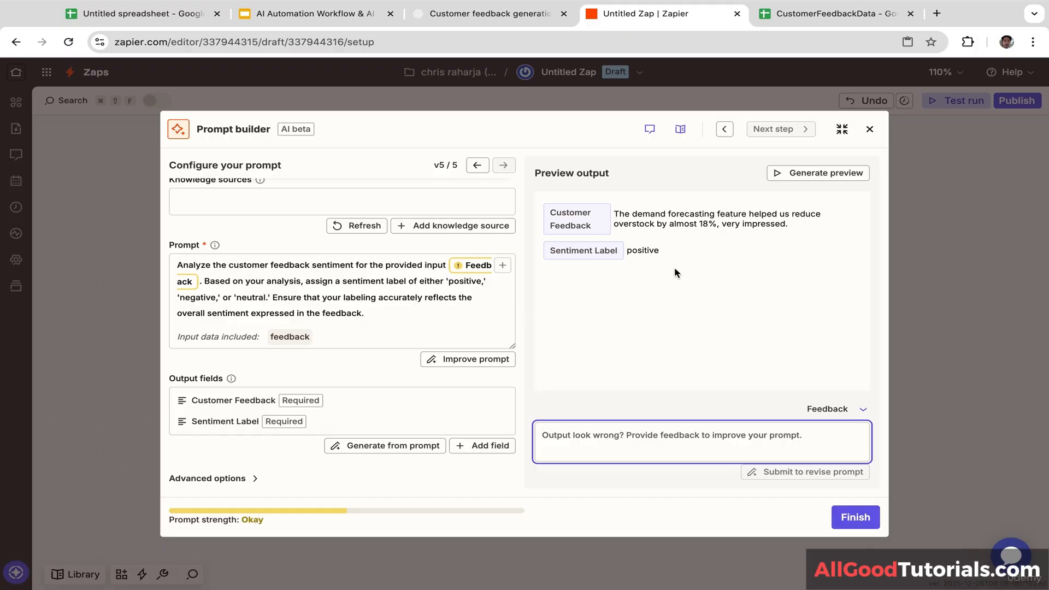
Step: Finish the AI step and make step 3 a Google Sheets Update Spreadsheet Row action
click(856, 517)
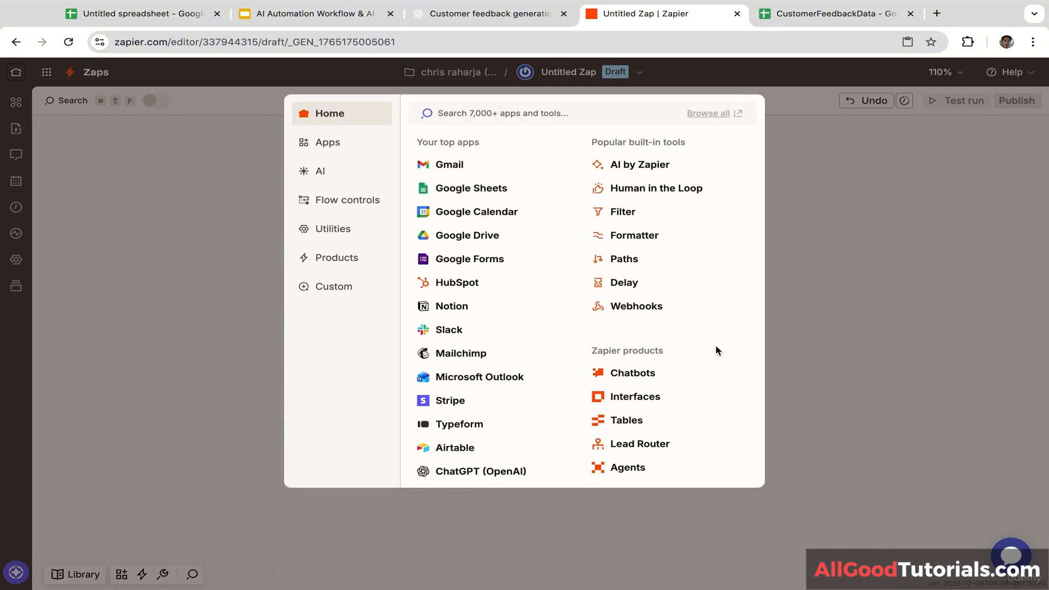
click(845, 318)
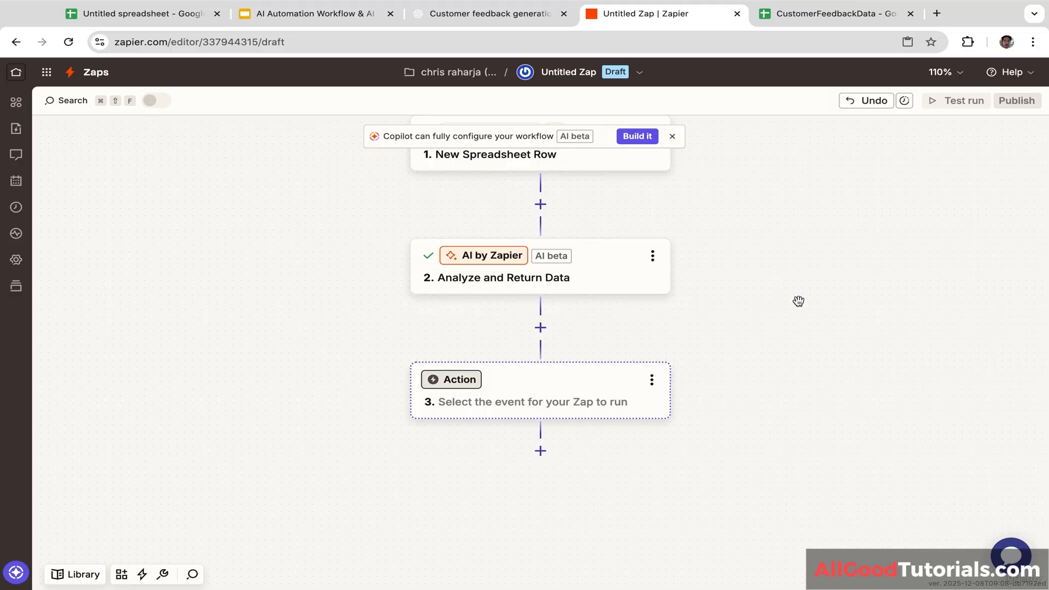
drag(797, 301, 796, 345)
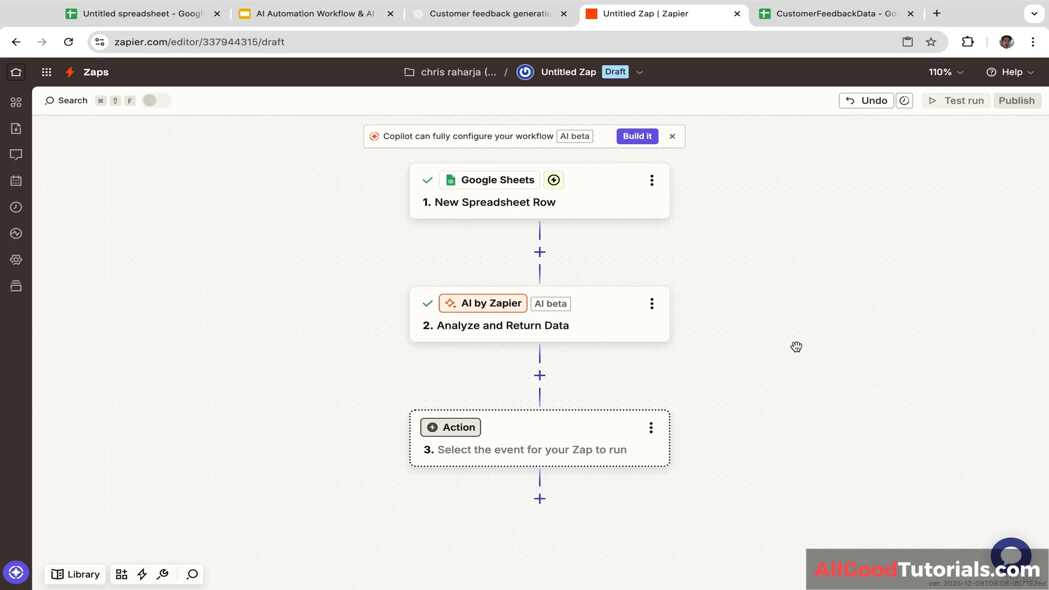
click(465, 435)
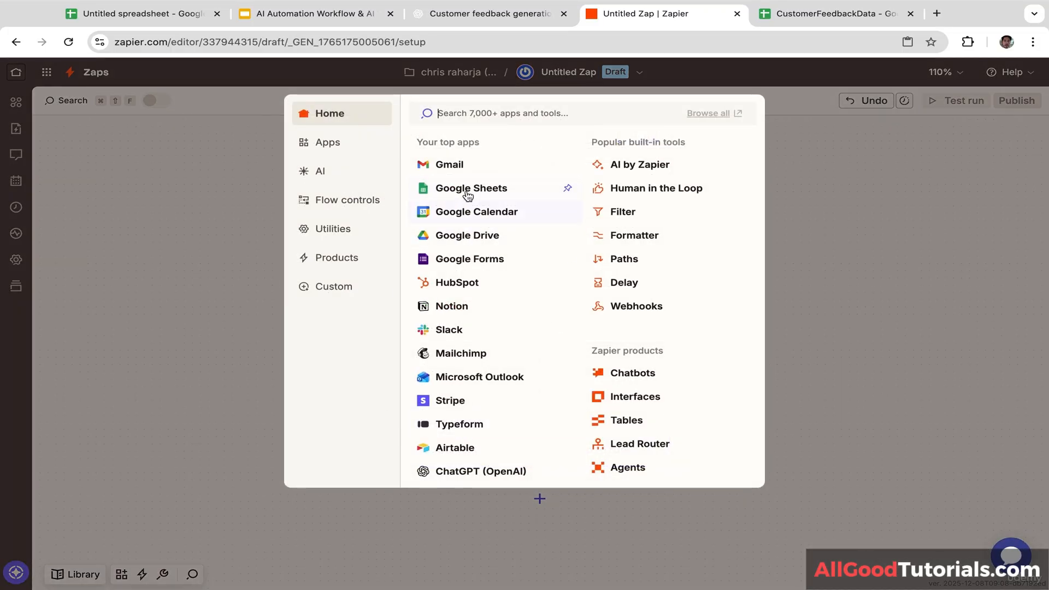
click(340, 143)
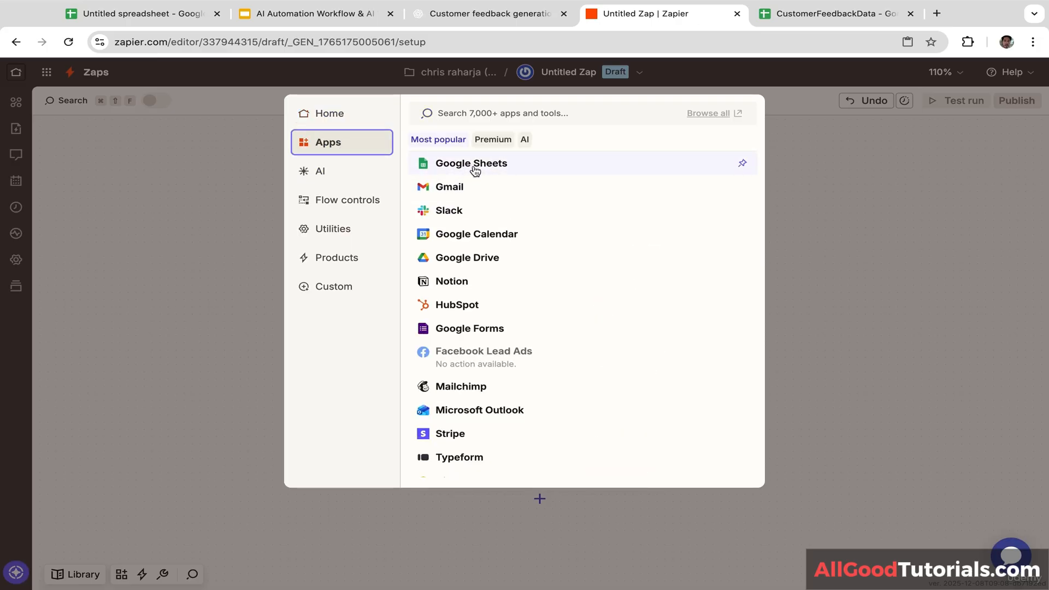
click(474, 167)
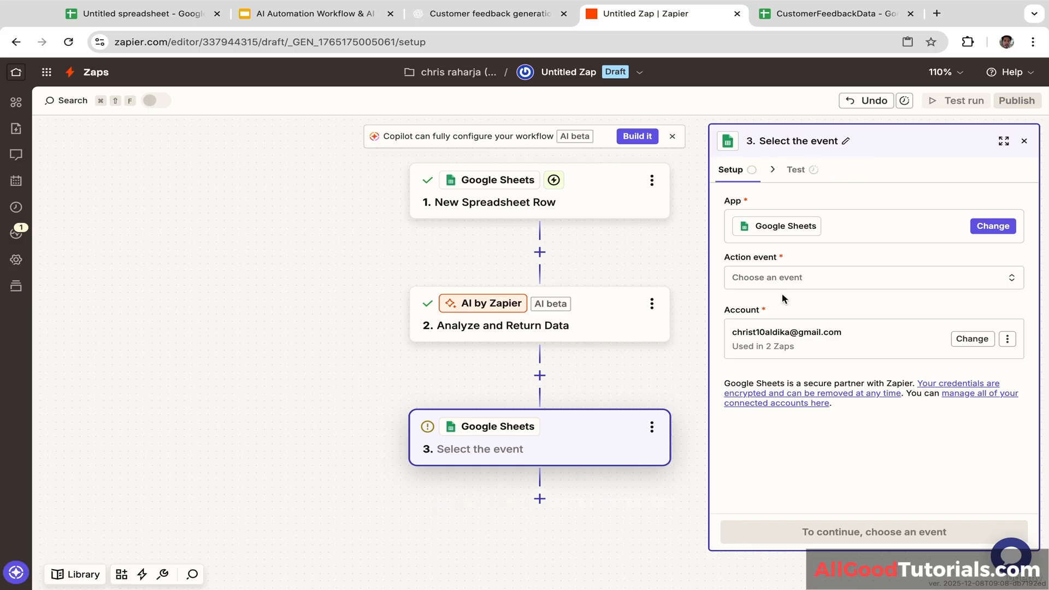
click(786, 279)
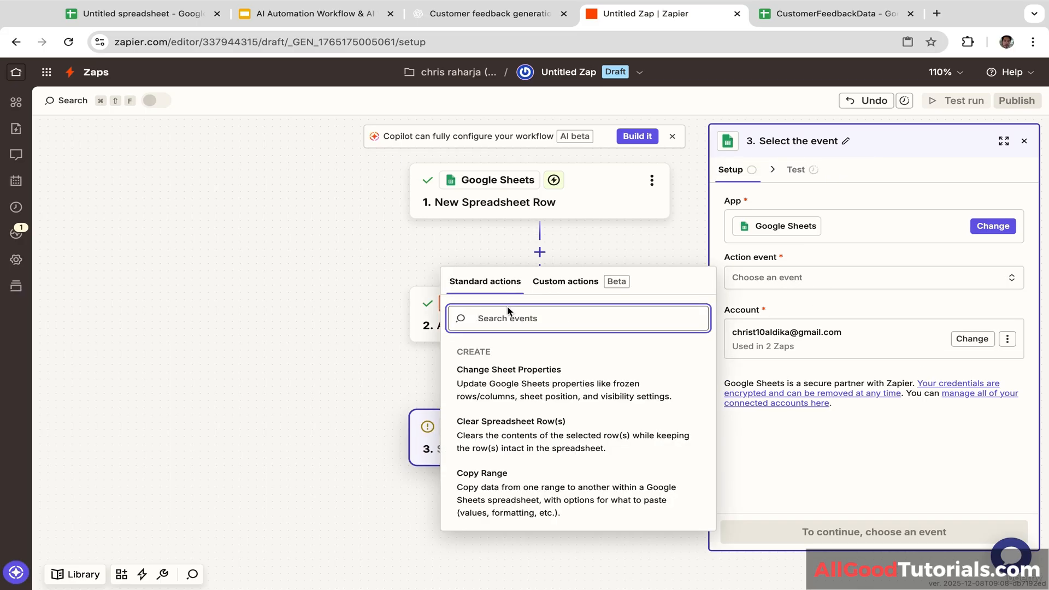
text(update)
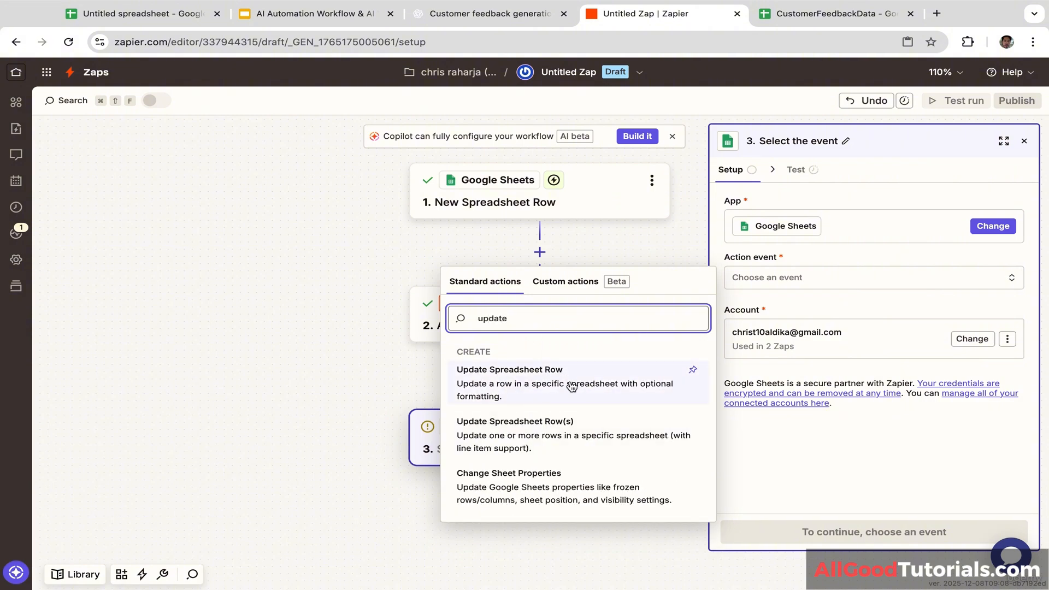
click(559, 371)
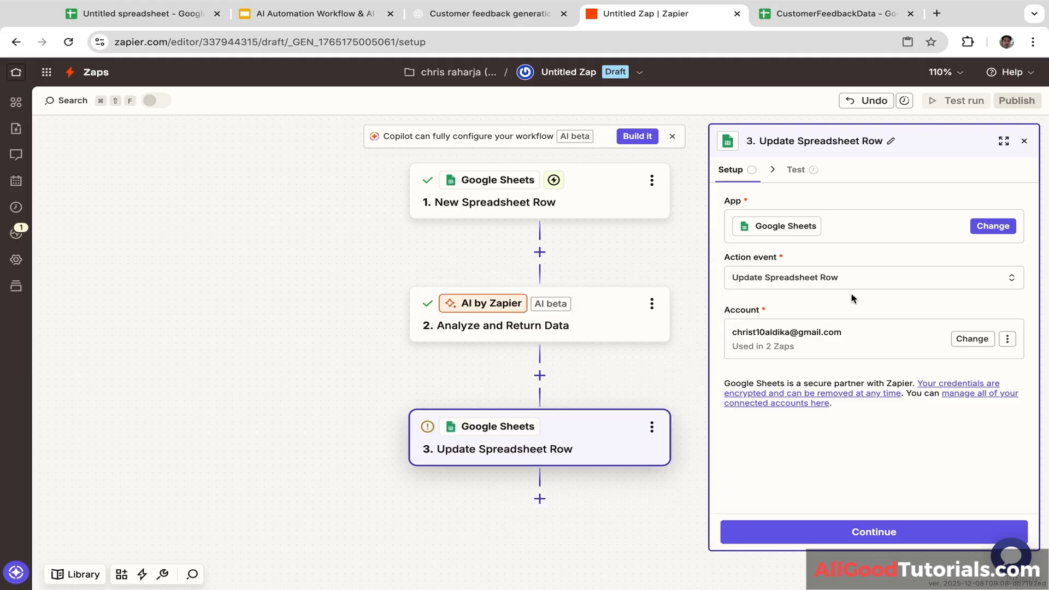
click(854, 534)
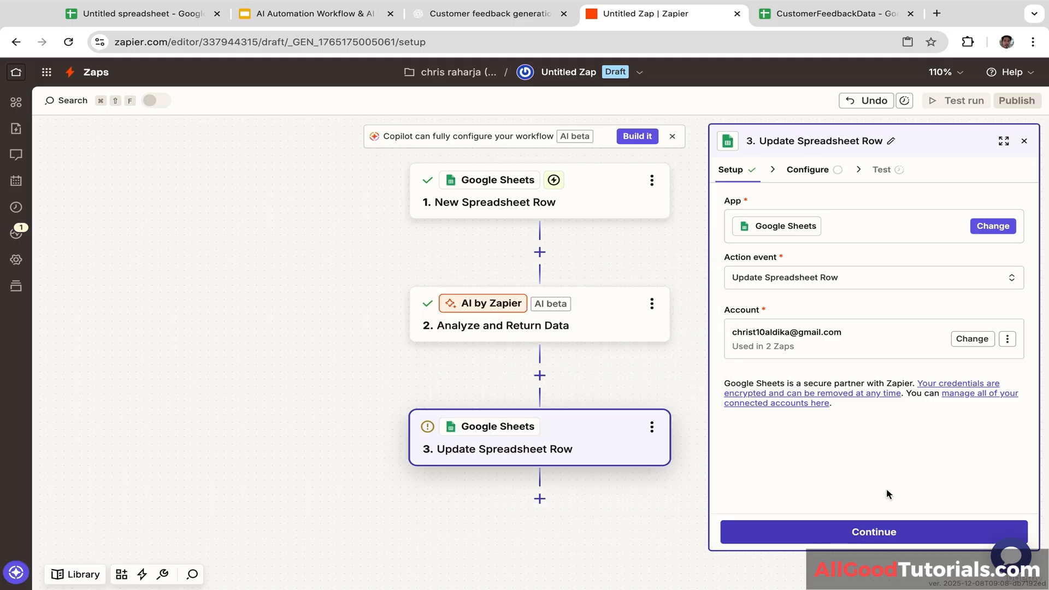
click(863, 533)
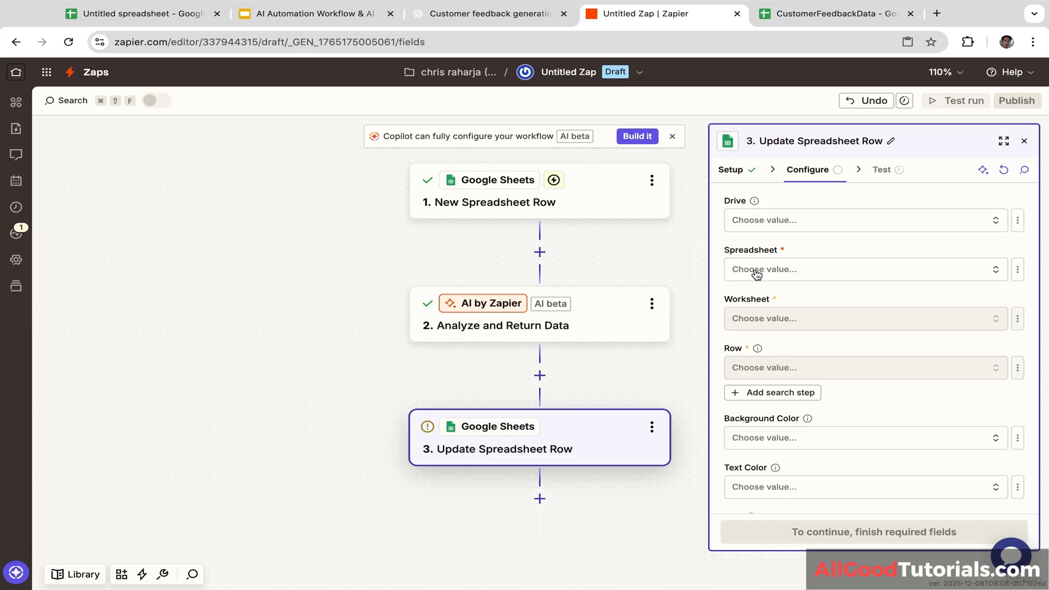
Step: Target worksheet Sheet1 of the CustomerFeedbackData spreadsheet for the row update
click(788, 271)
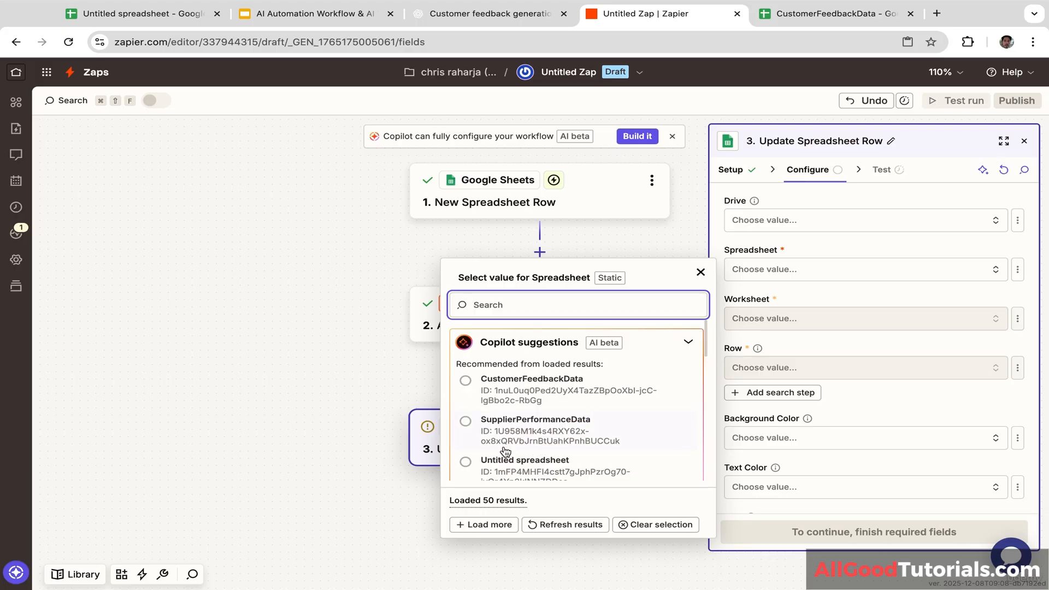
click(488, 393)
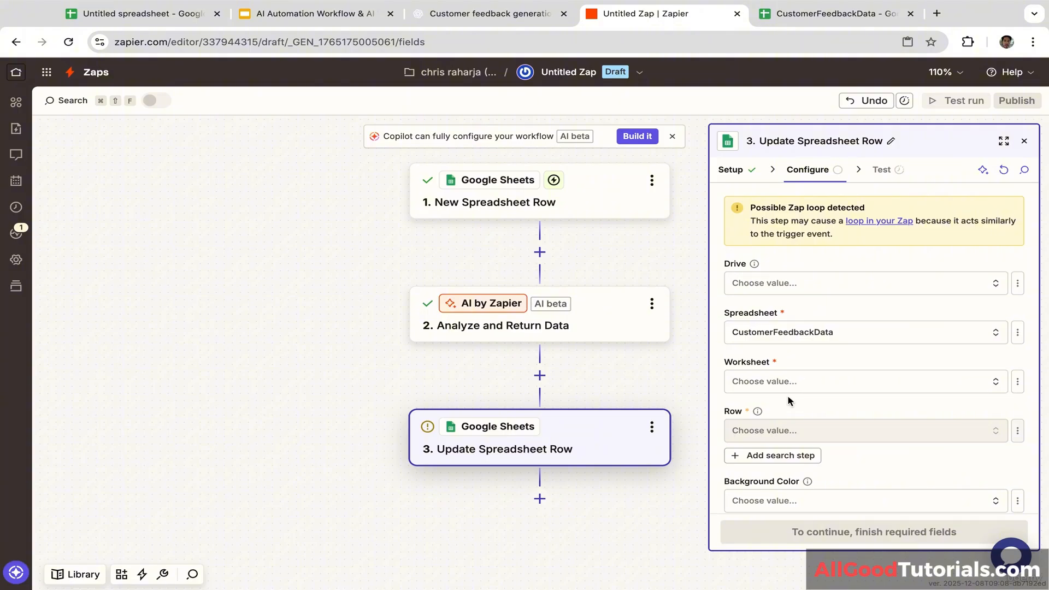
click(779, 381)
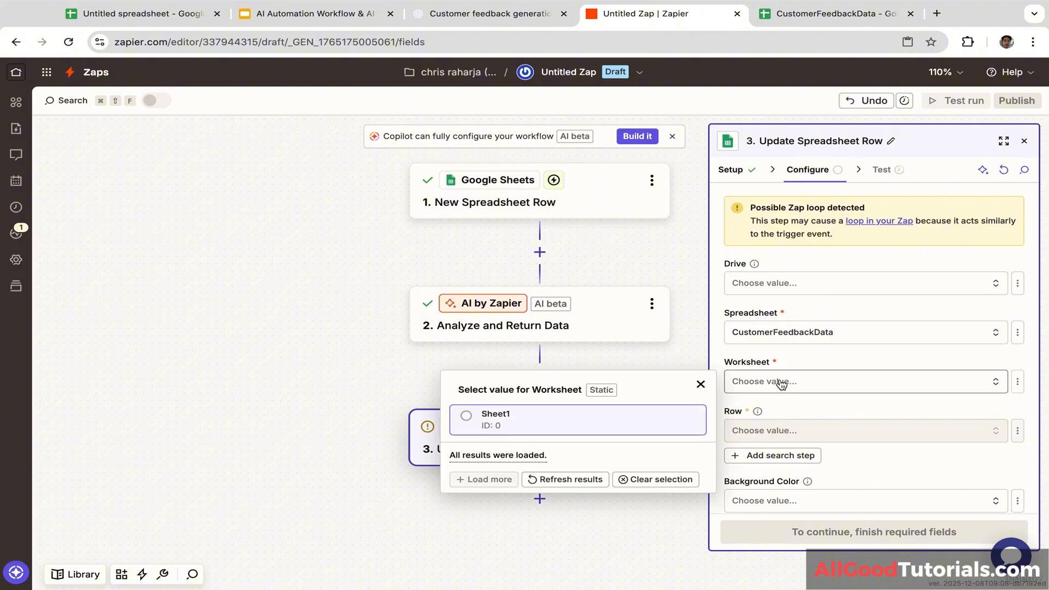
click(470, 420)
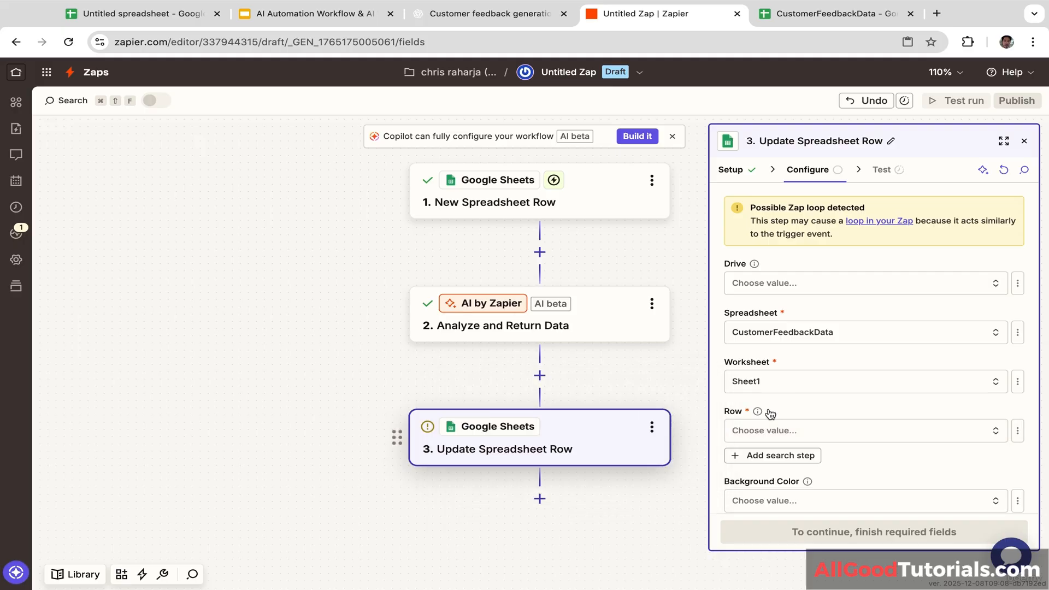
click(837, 16)
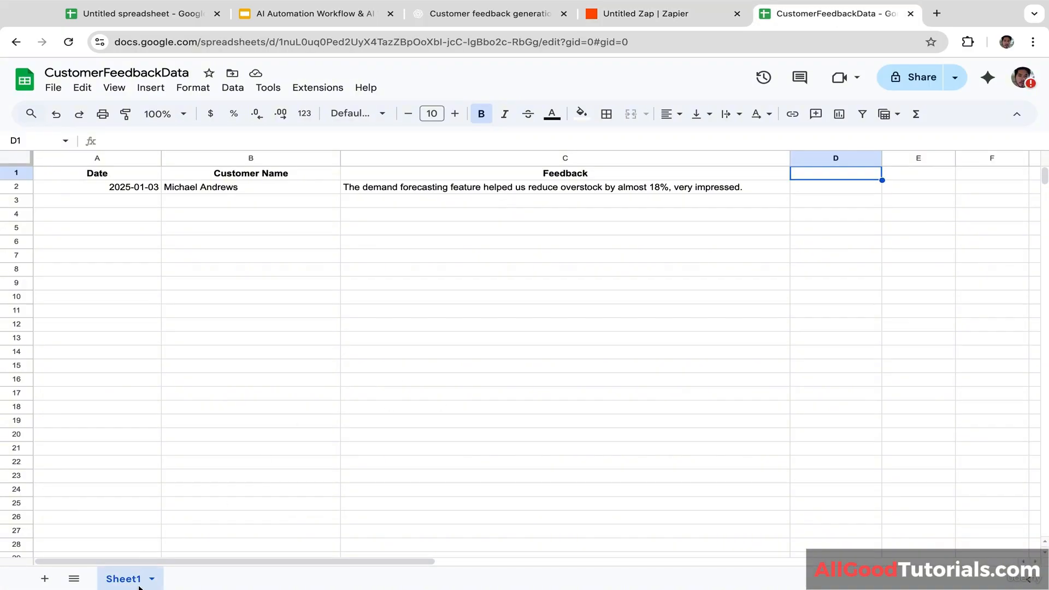
click(647, 14)
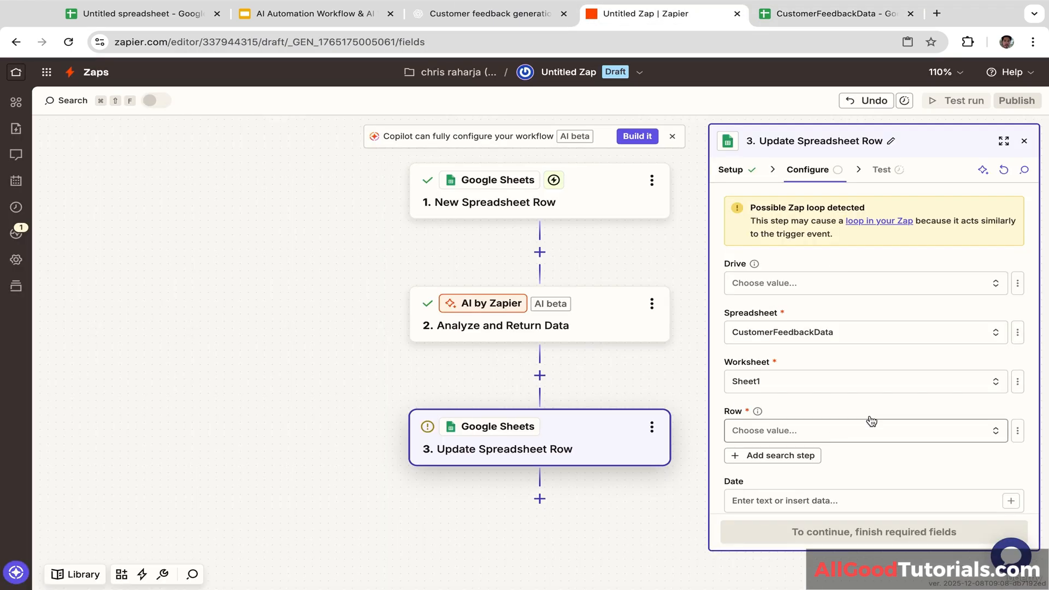
Step: Map the Row setting to the trigger row's Row ID
scroll(821, 349, down, 1)
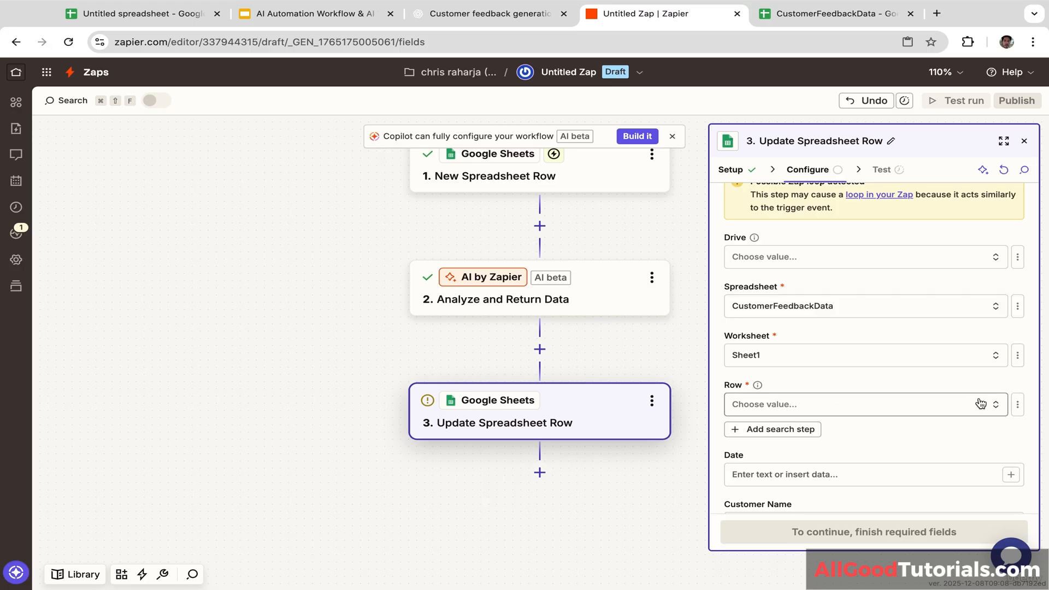
click(1018, 406)
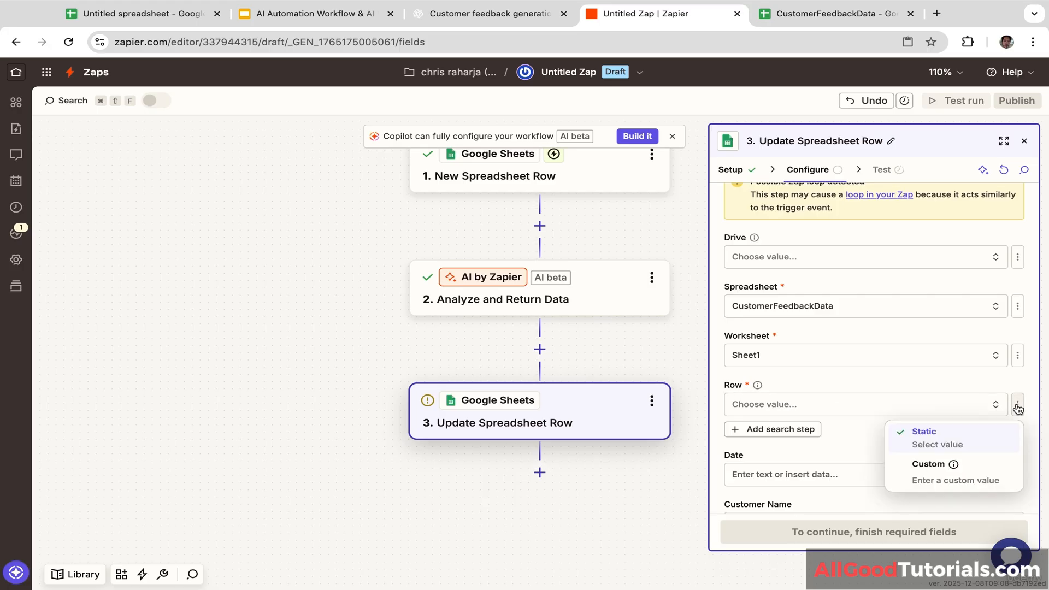
click(938, 480)
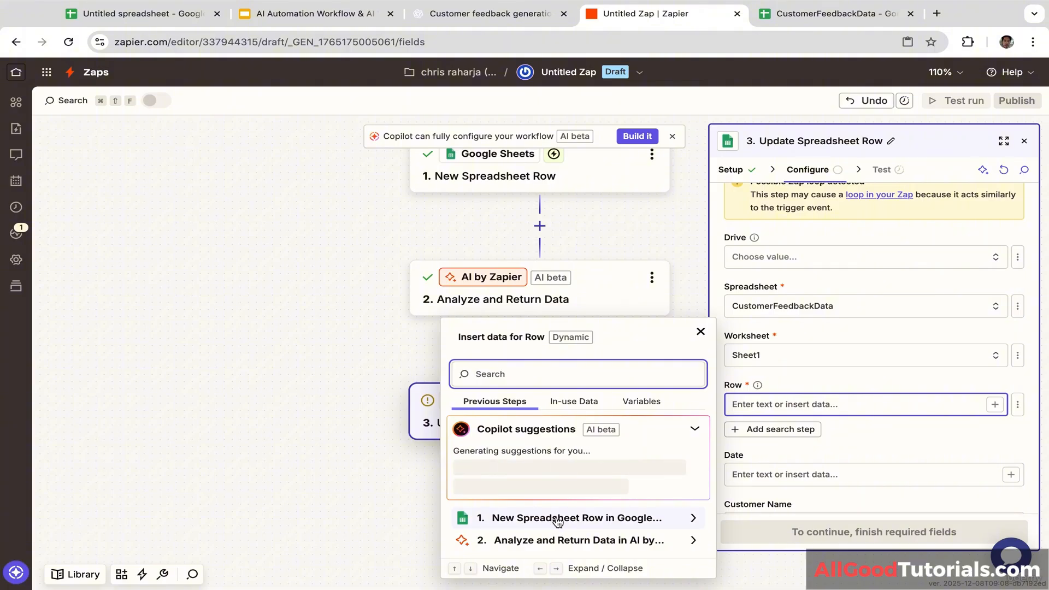
click(608, 517)
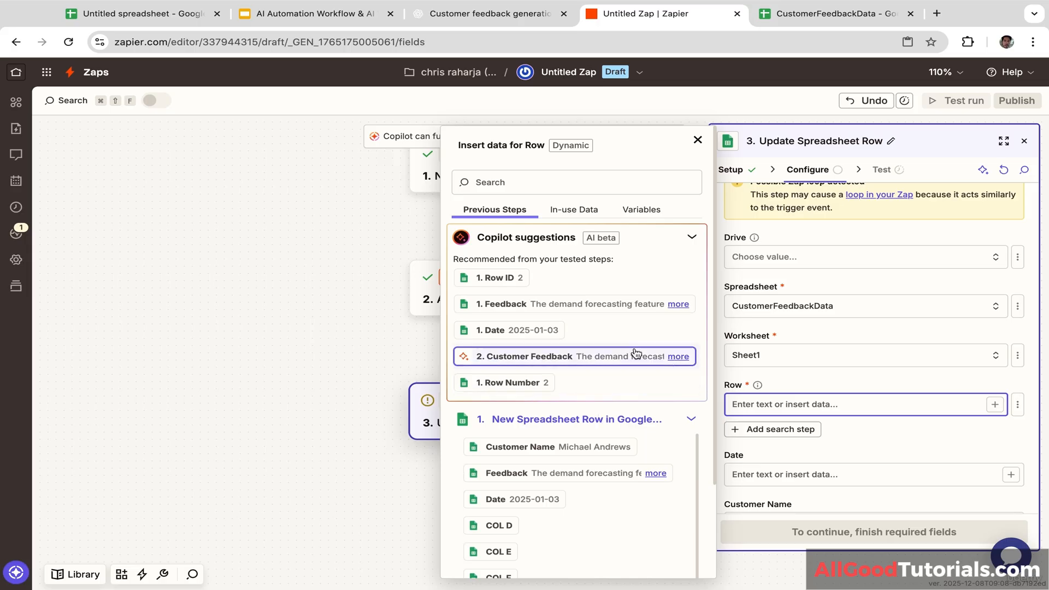
click(512, 278)
click(822, 378)
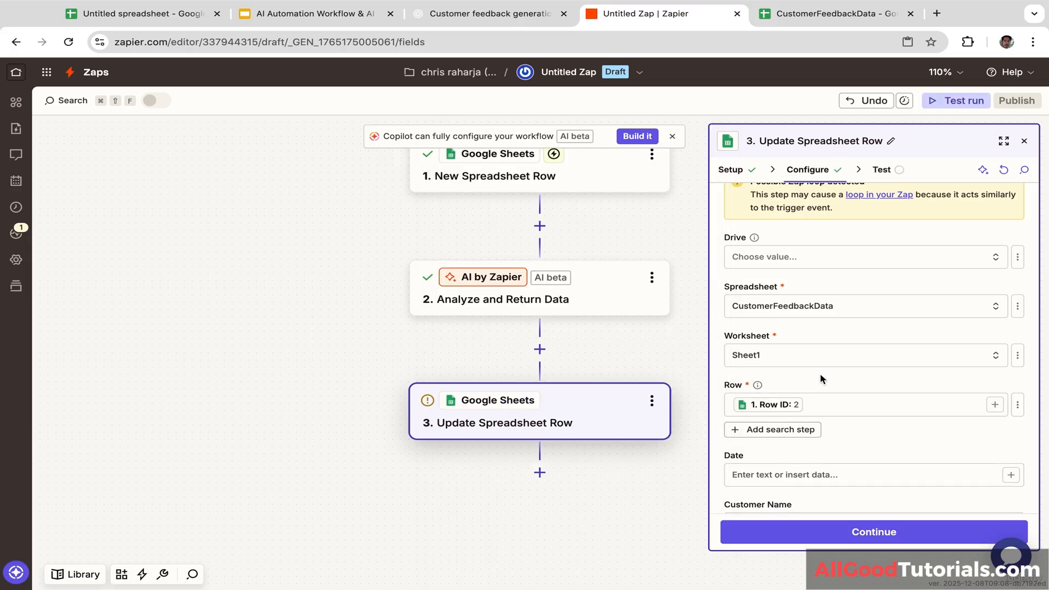
Step: Fill Date, Customer Name and Feedback with the matching values from step 1's new row
scroll(849, 433, down, 3)
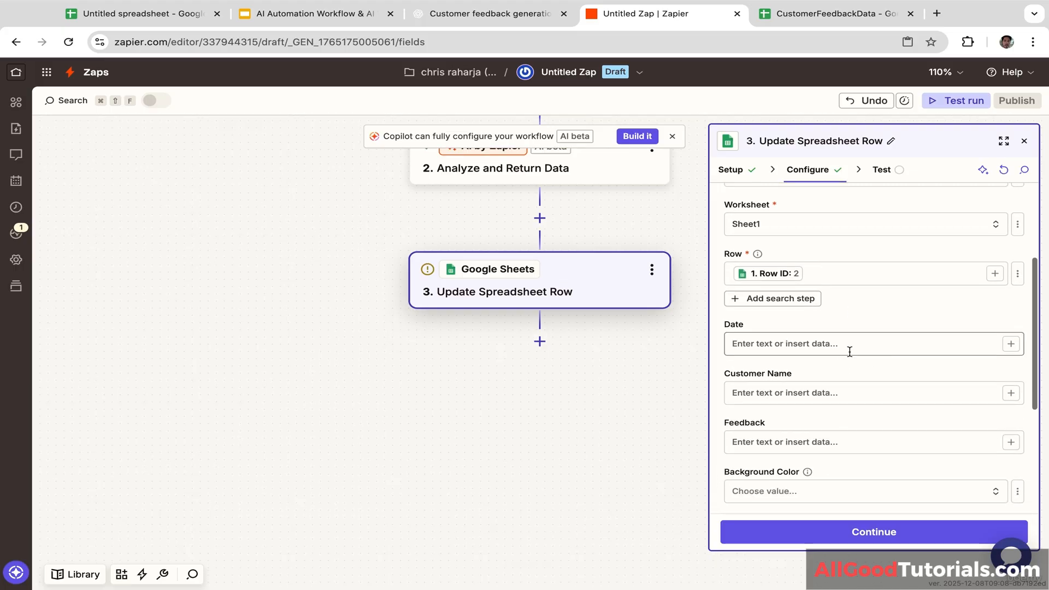
click(850, 351)
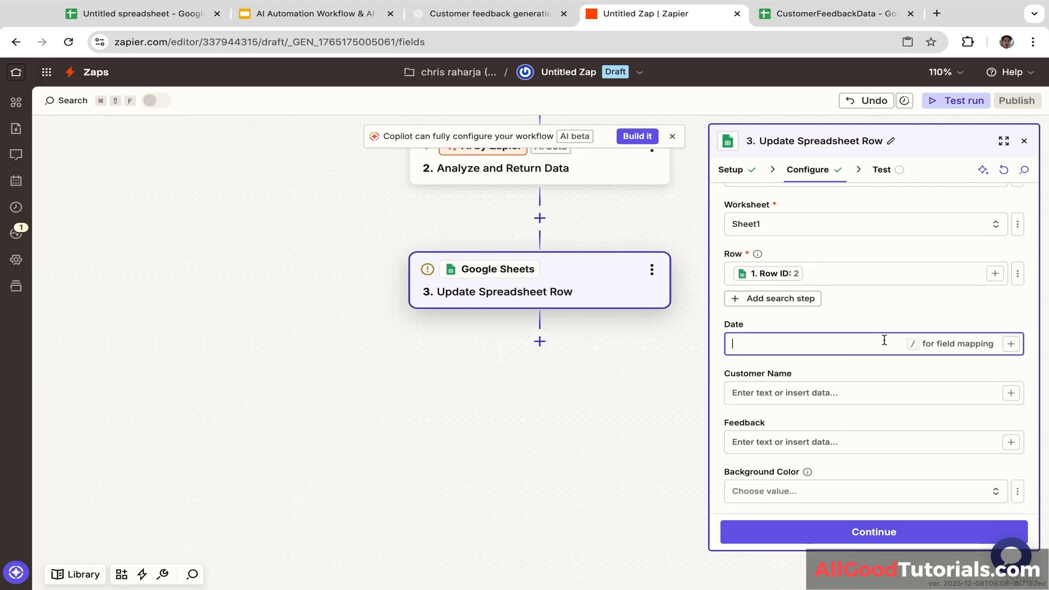
click(1010, 344)
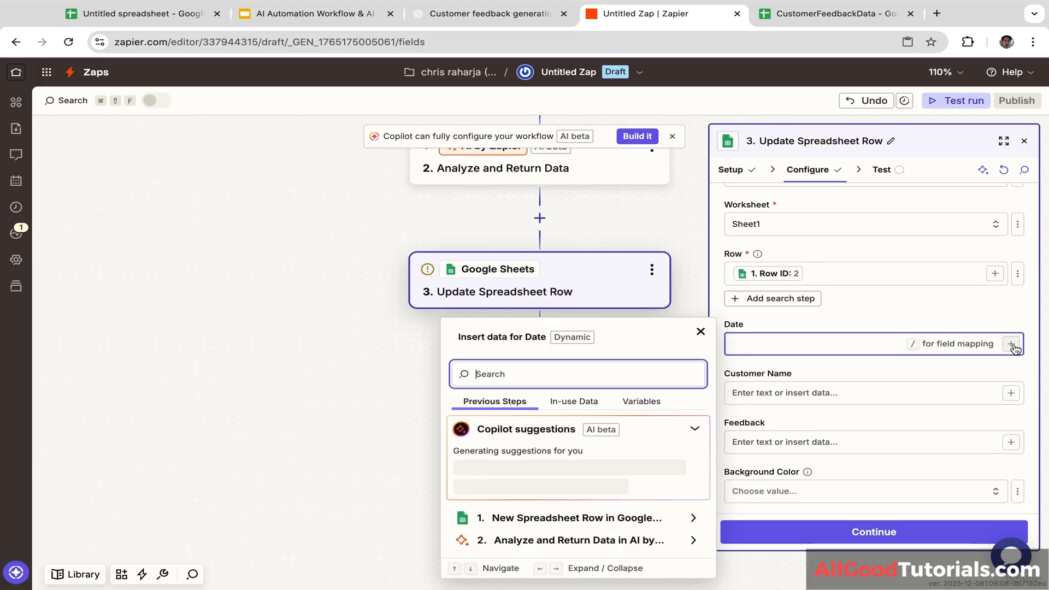
click(636, 523)
click(519, 431)
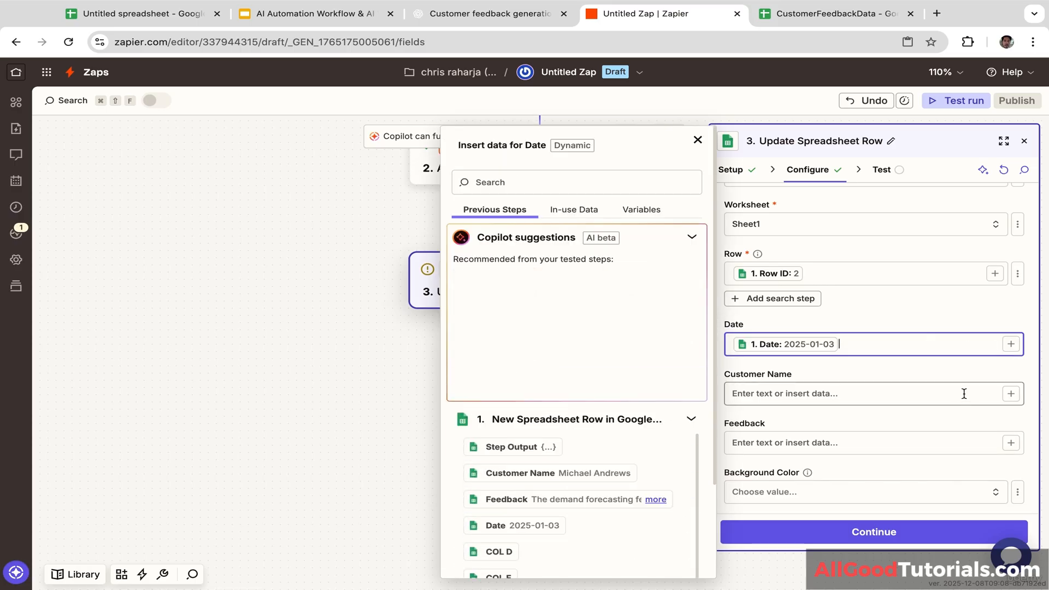
click(1010, 393)
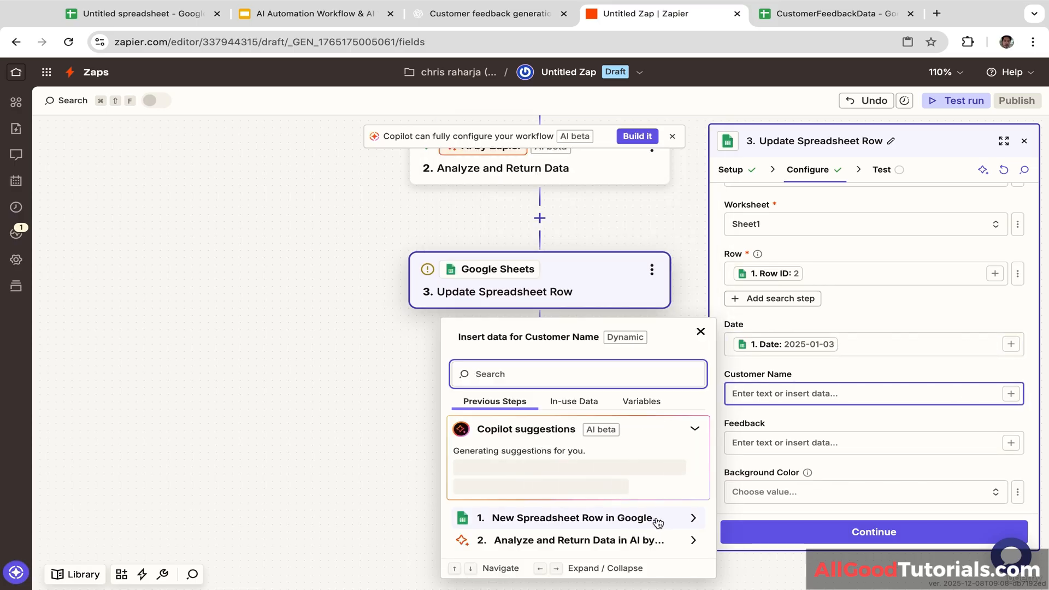
click(658, 523)
click(656, 376)
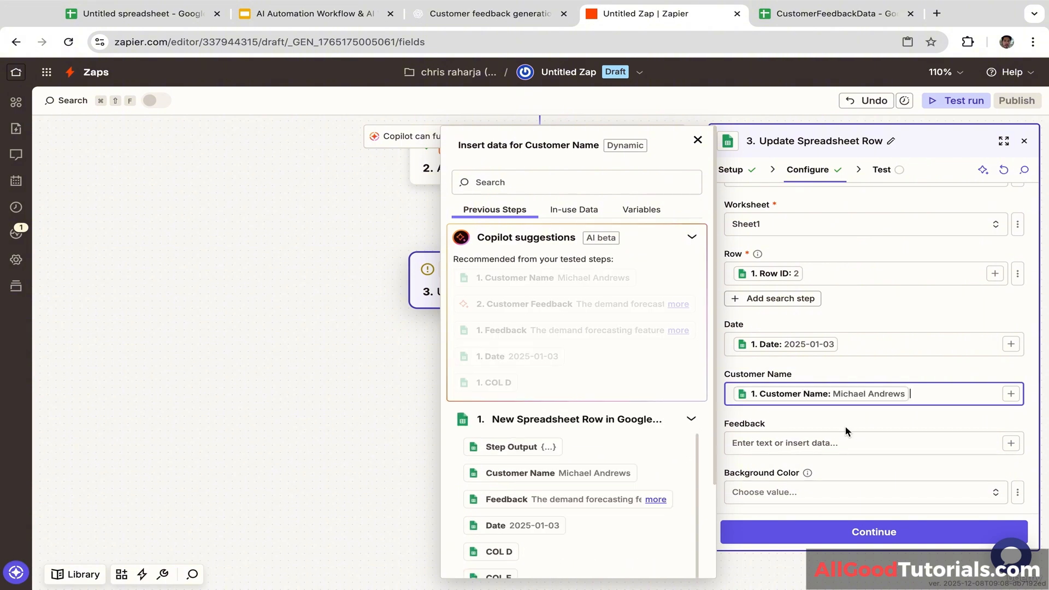
click(1011, 443)
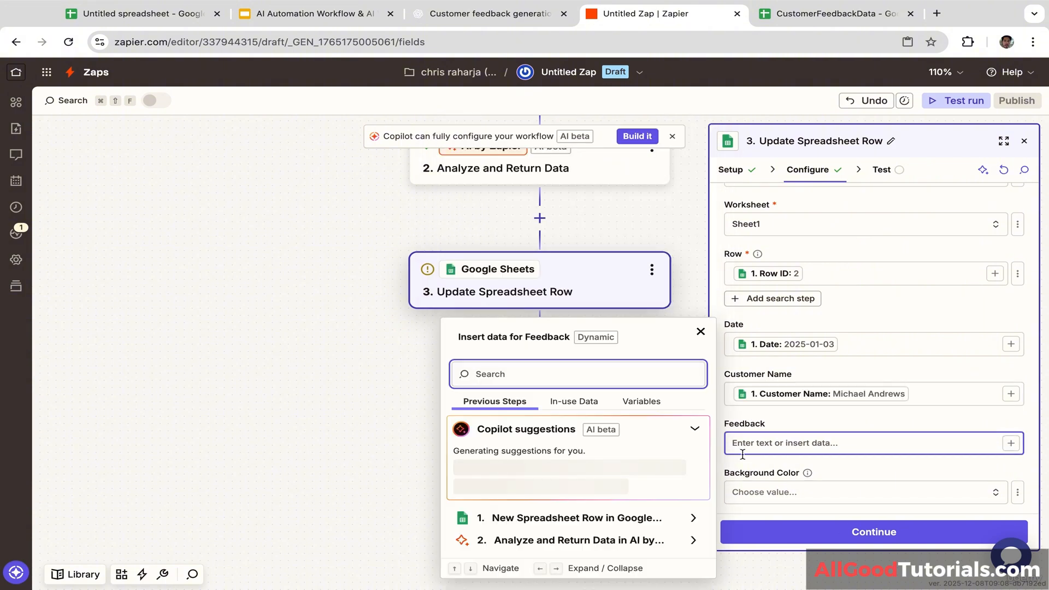
click(594, 519)
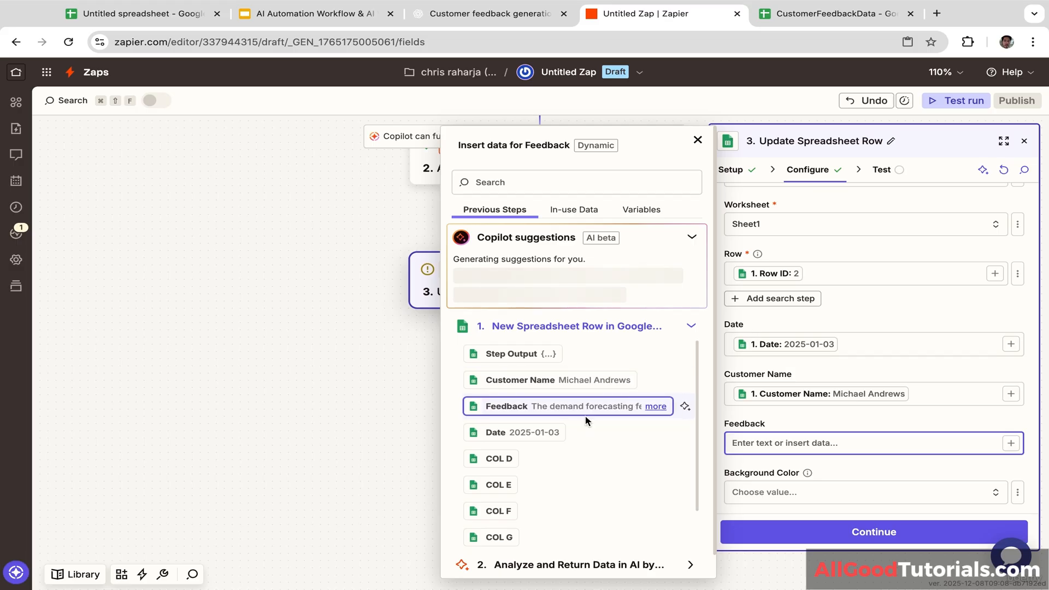
click(547, 498)
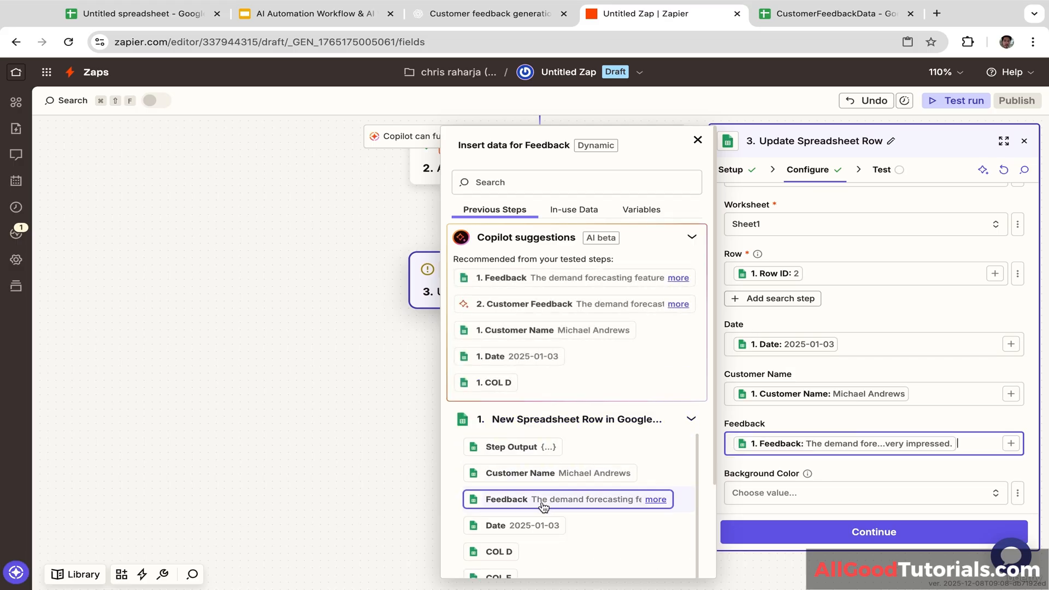
click(847, 466)
scroll(854, 467, down, 2)
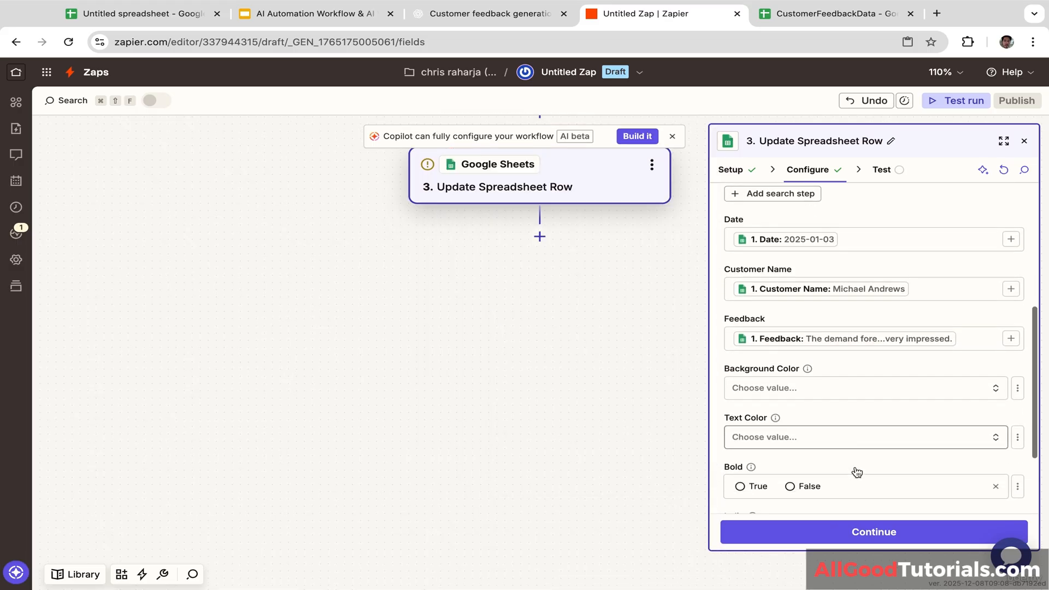
scroll(857, 470, up, 5)
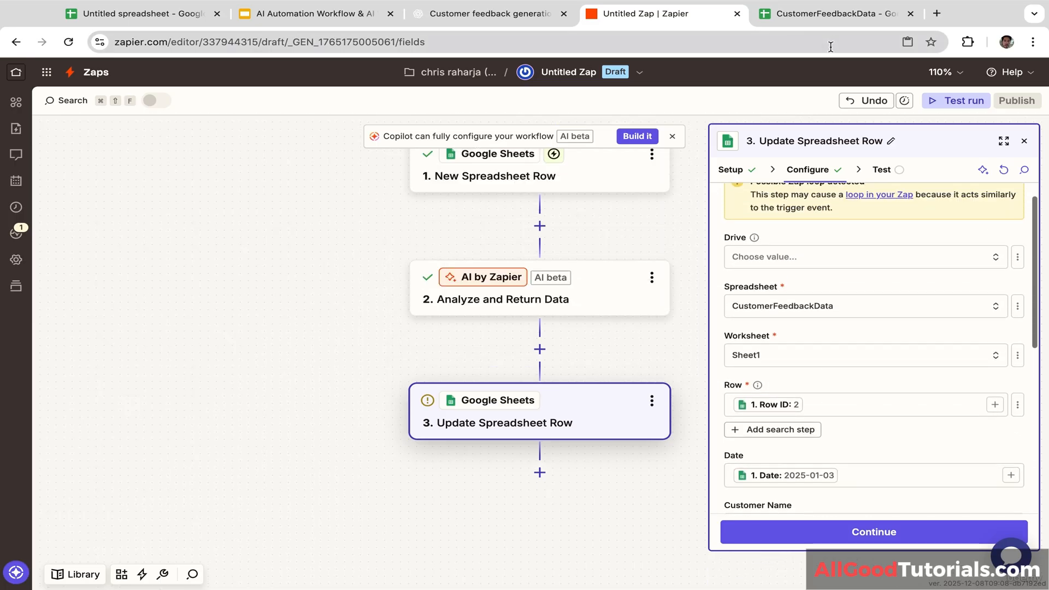
click(847, 17)
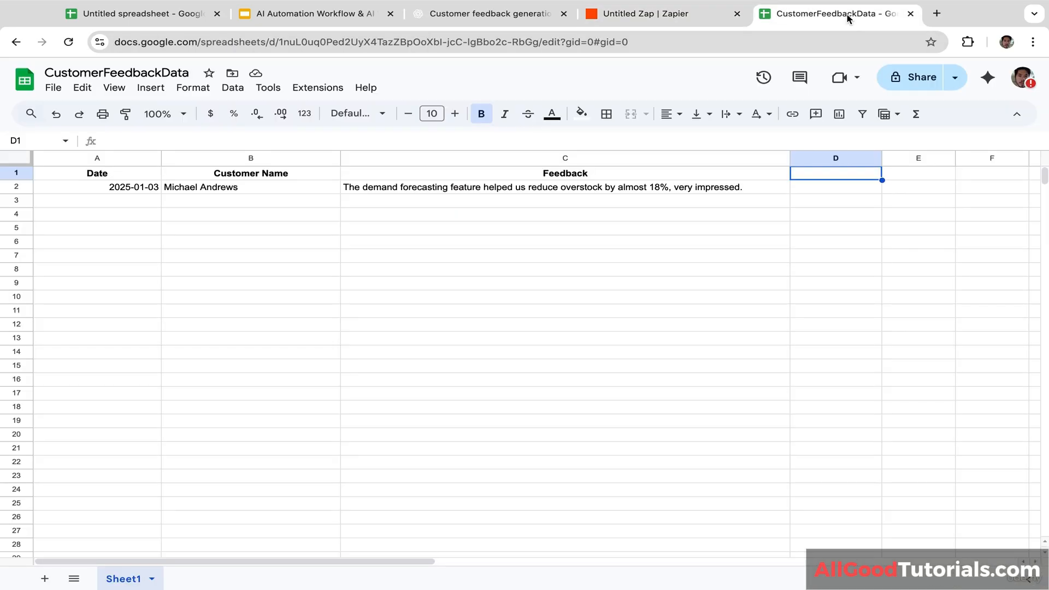
Step: Enter the header Sentiment Label in cell D1 of CustomerFeedbackData
text(S)
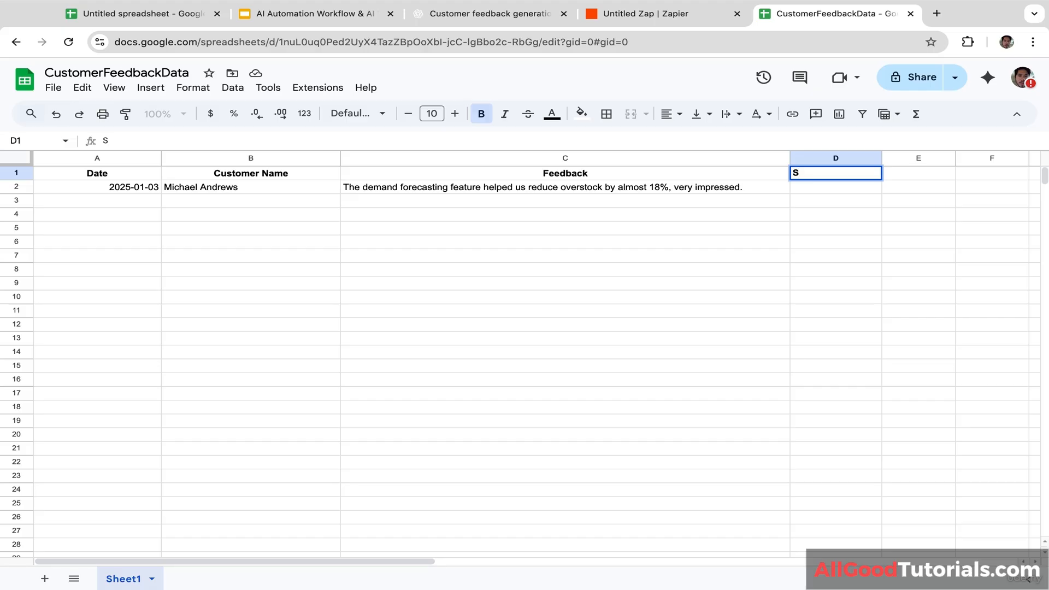
text(entiment Label)
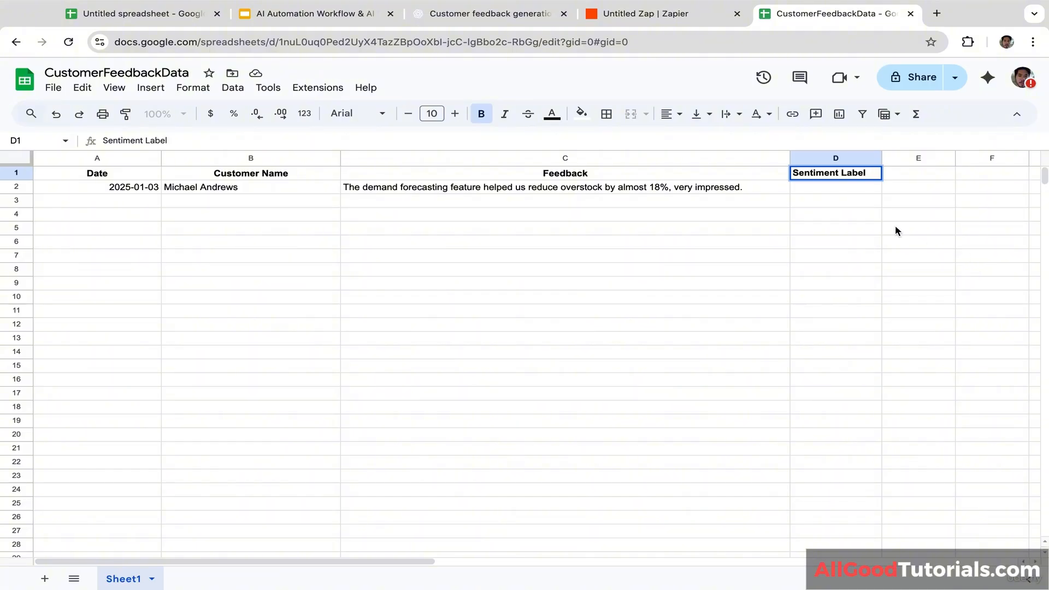
click(894, 230)
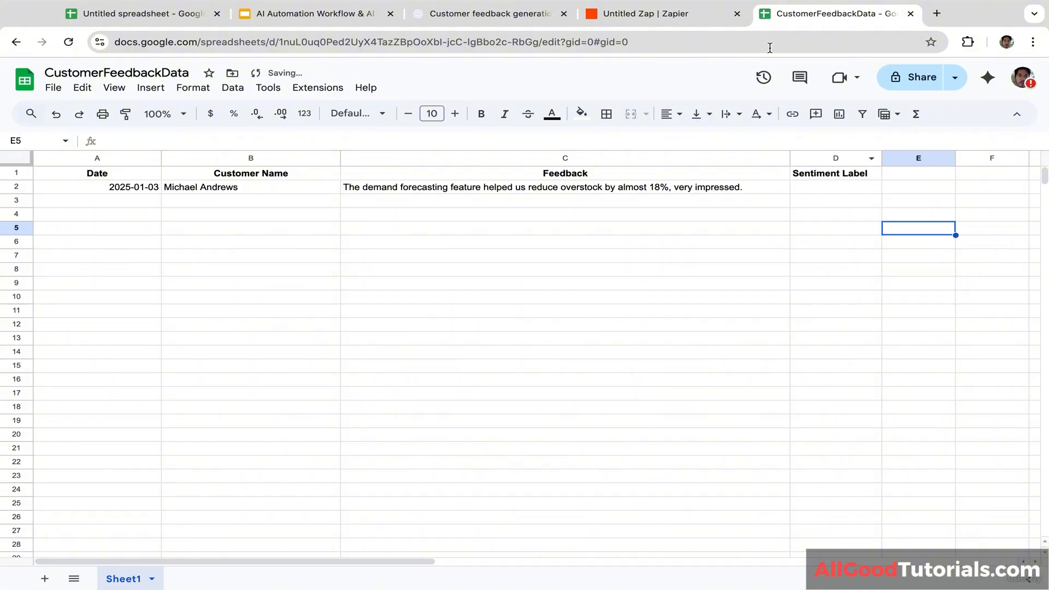
click(709, 24)
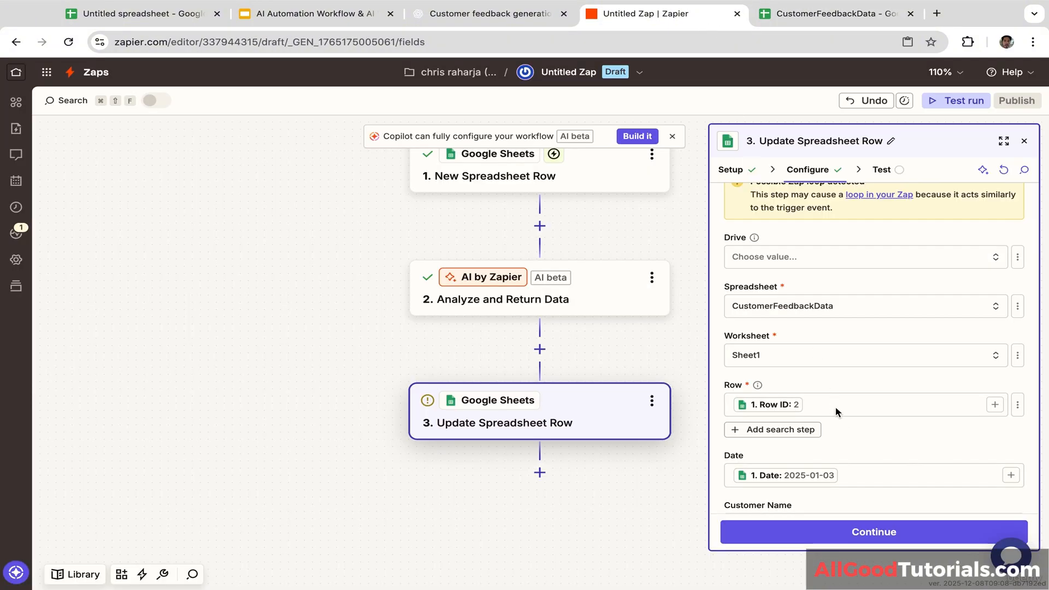
Step: Reload the Zap editor so the new Sentiment Label column from CustomerFeedbackData appears
click(68, 43)
click(634, 204)
scroll(883, 432, down, 3)
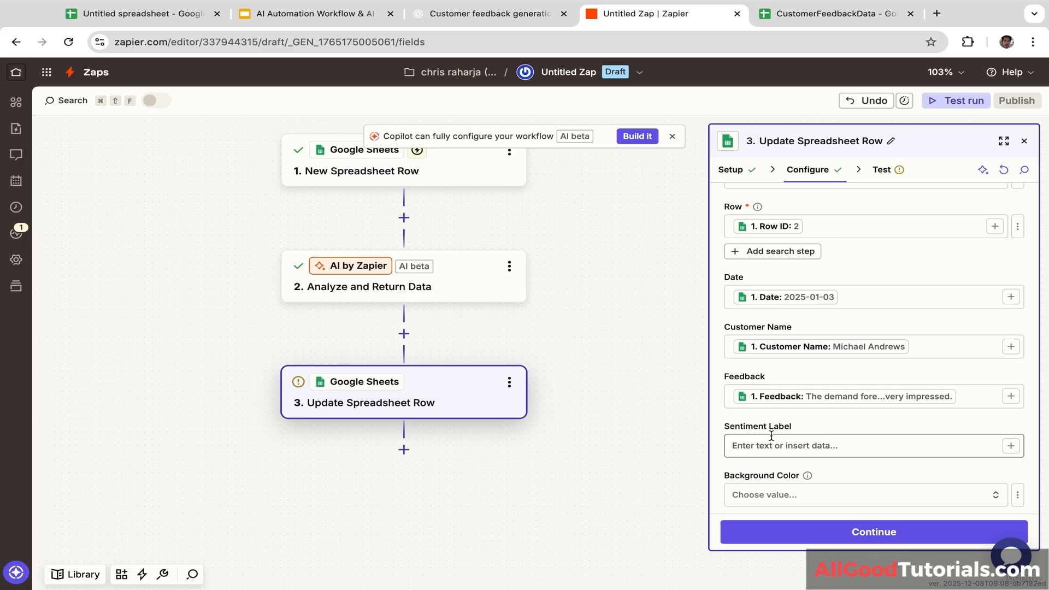
click(852, 13)
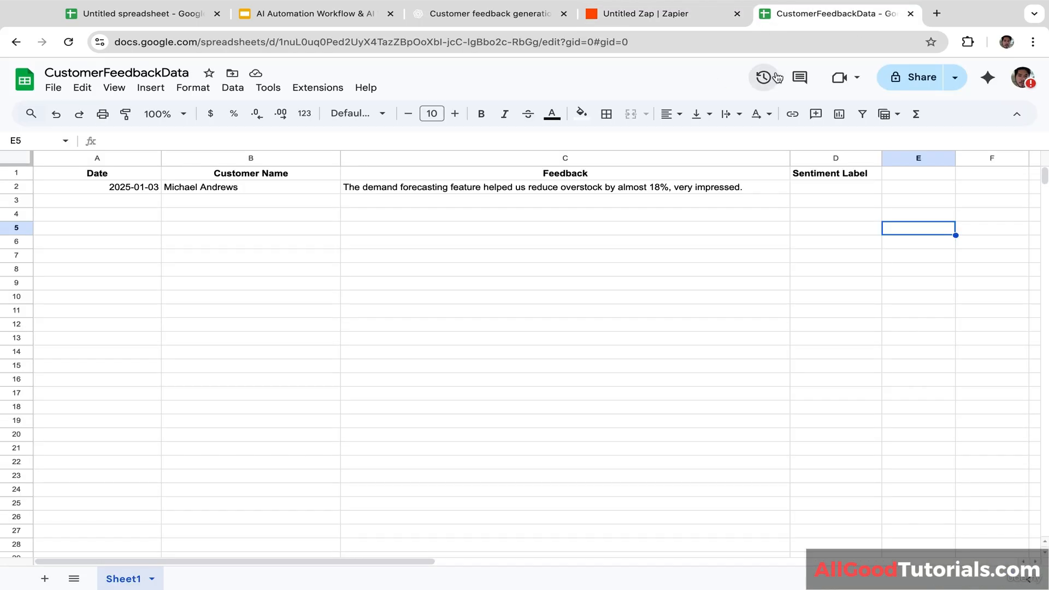
click(699, 5)
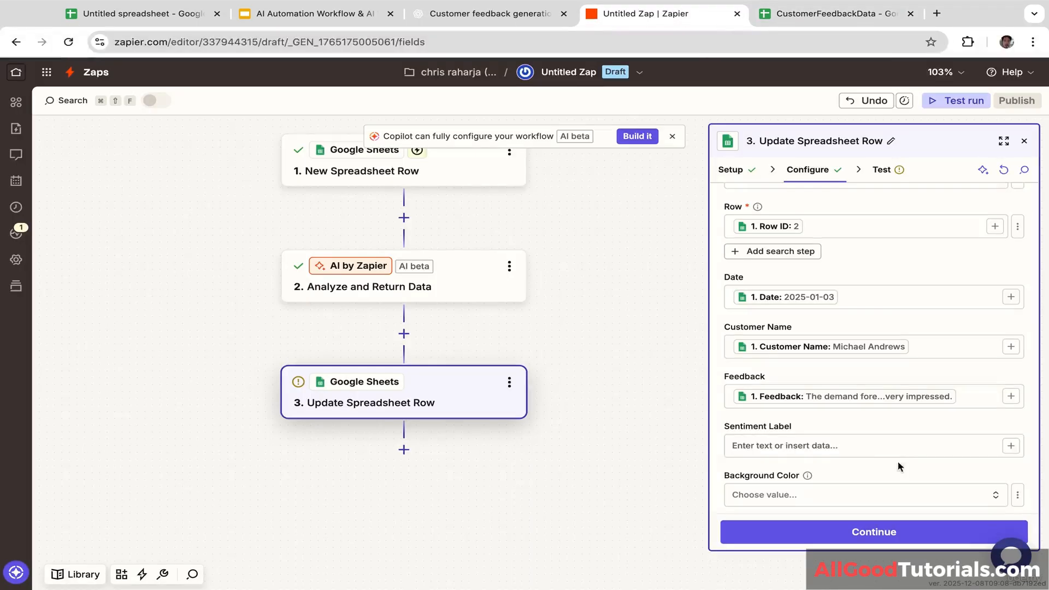
Step: Map the Sentiment Label field to step 2's AI Sentiment Label output, positive
click(865, 445)
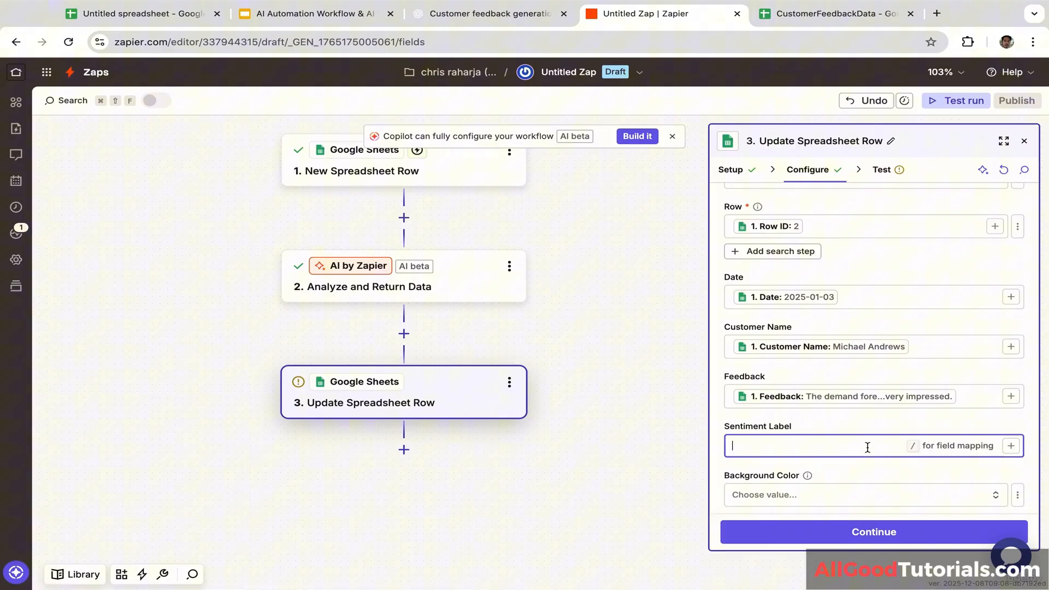
click(1011, 447)
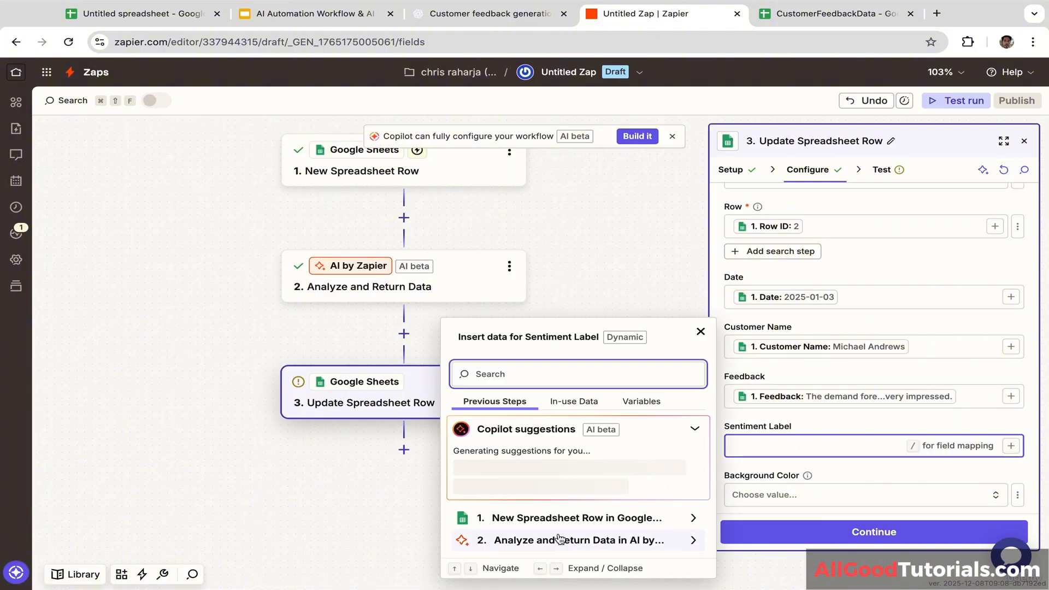
click(589, 542)
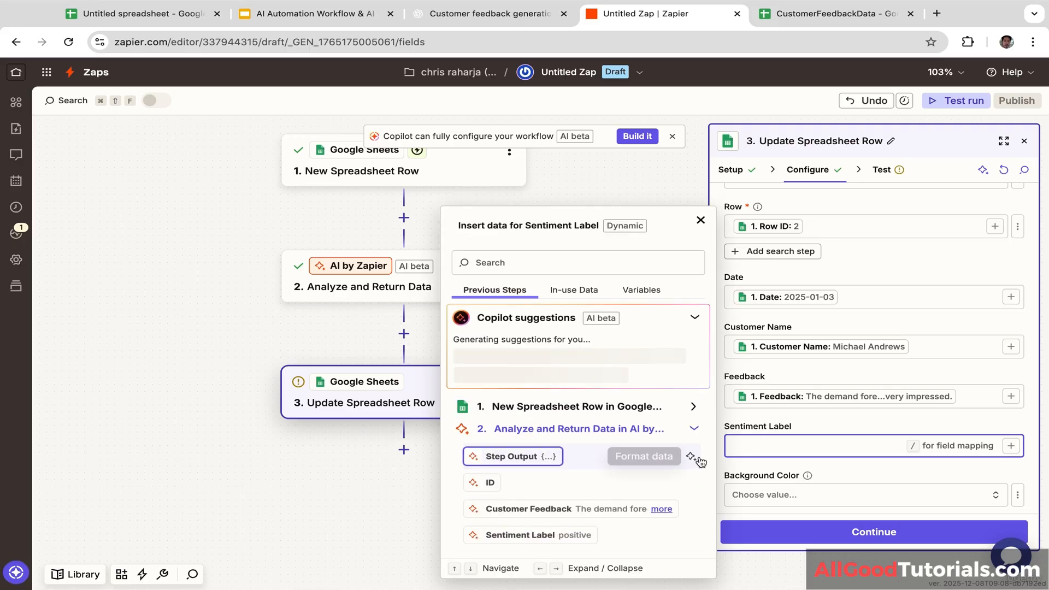
click(535, 547)
click(802, 418)
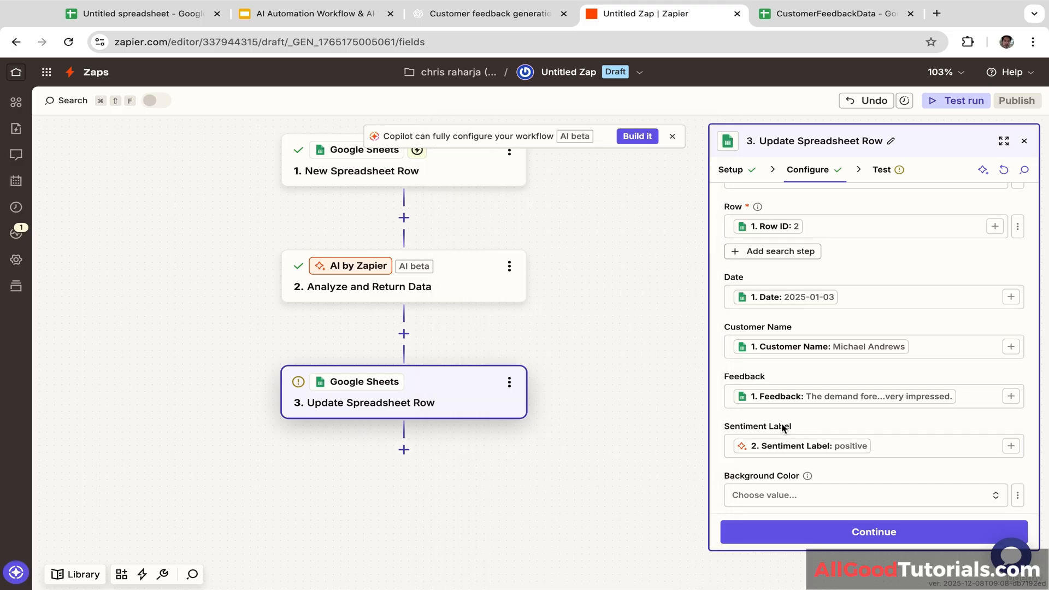
click(838, 17)
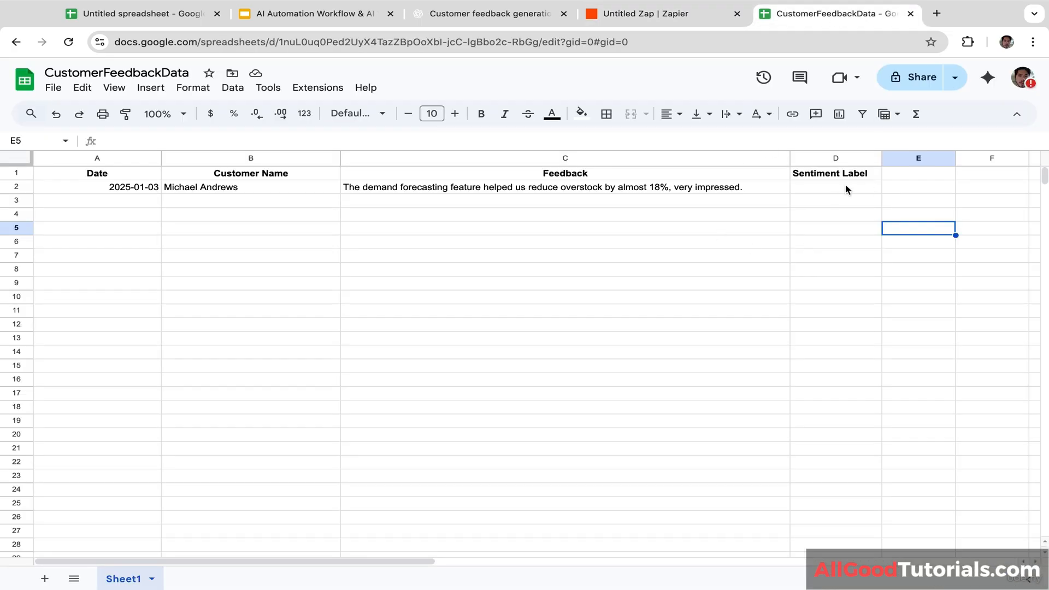
click(704, 16)
click(850, 449)
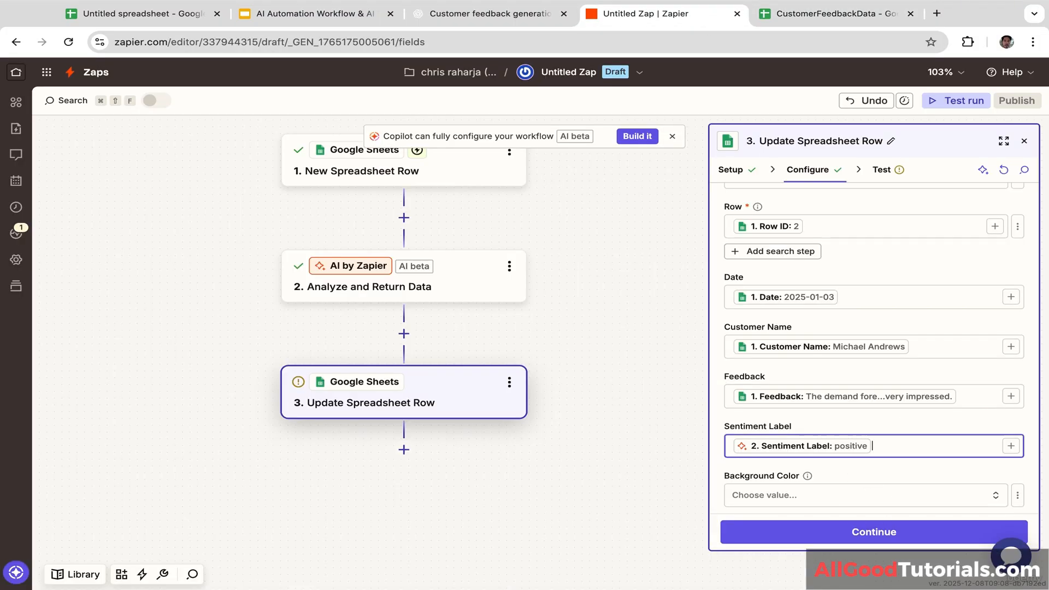
click(828, 466)
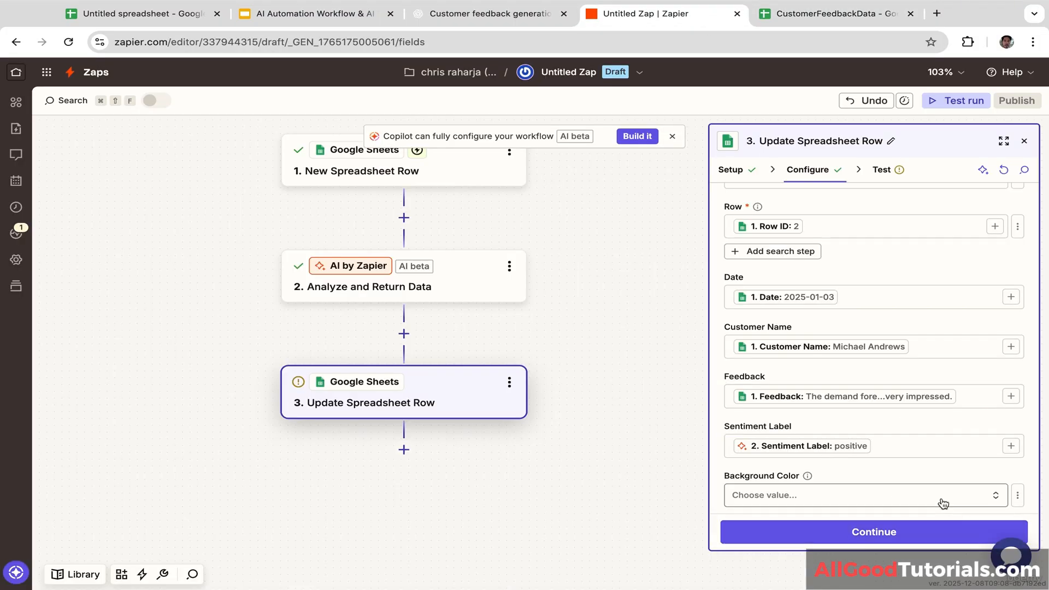
scroll(937, 473, down, 5)
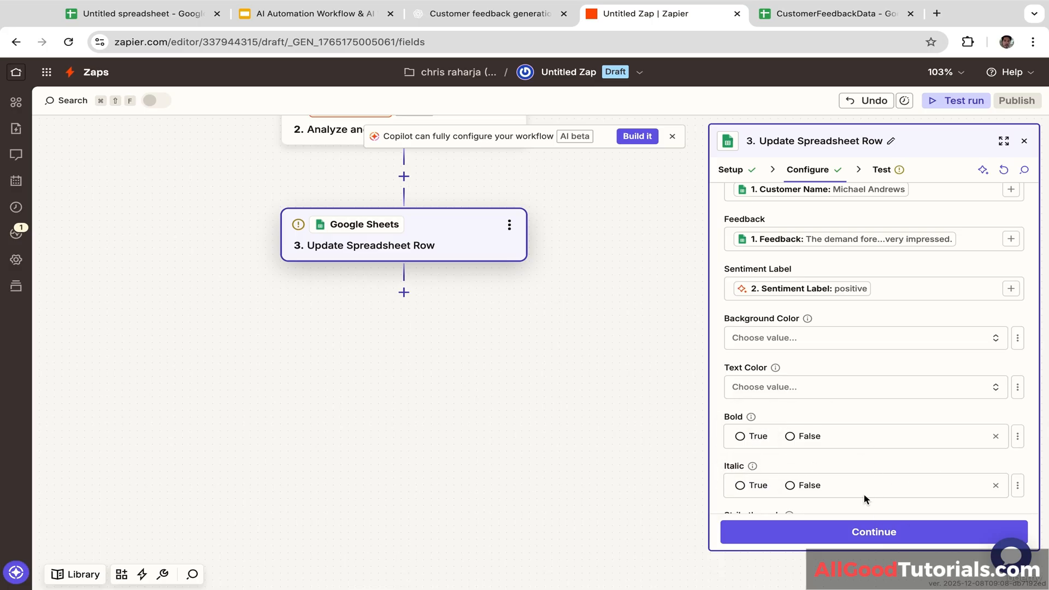
Step: Test the Update Spreadsheet Row step, sending row 2 with the positive label to Google Sheets
click(846, 540)
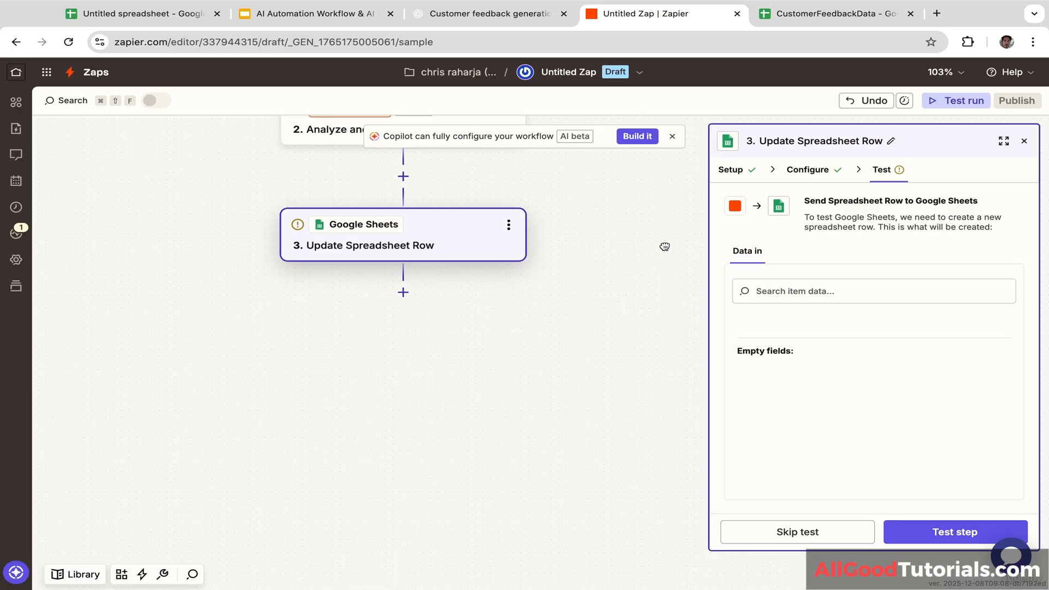
drag(663, 244, 663, 341)
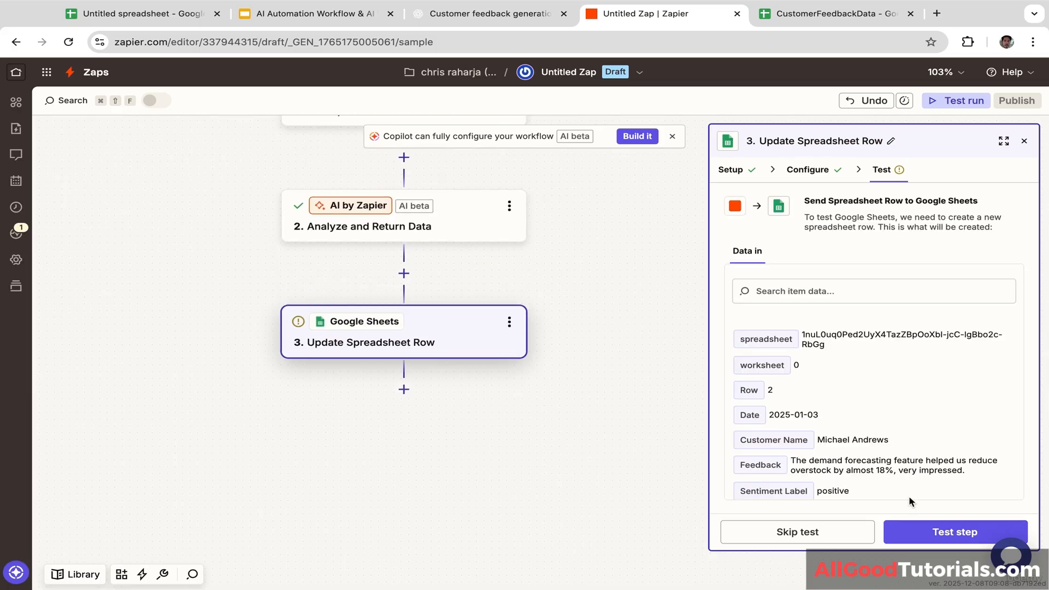
click(939, 533)
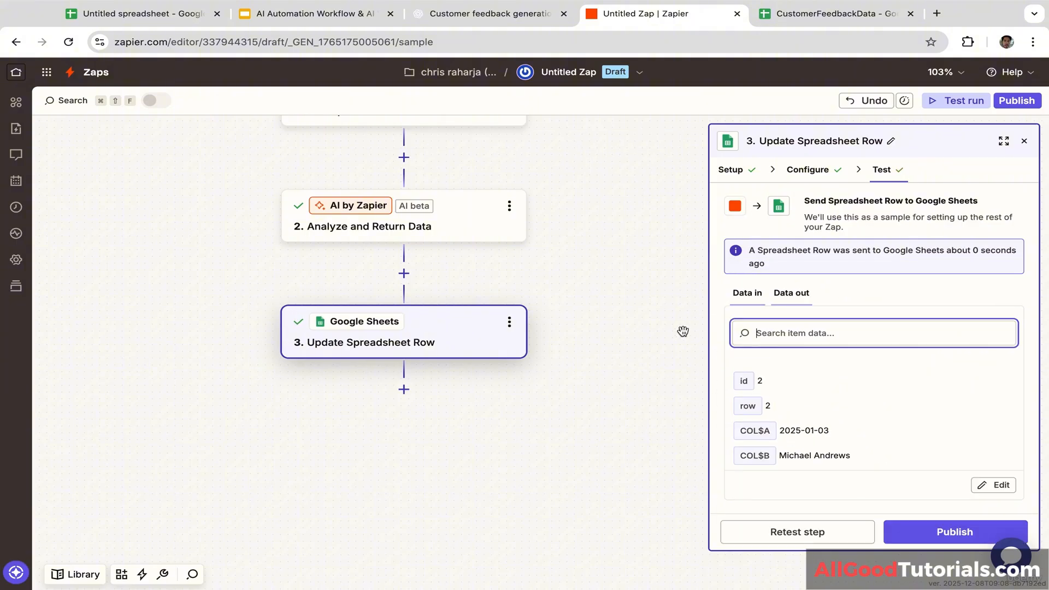
Step: Publish the Zap as v1 and confirm D2 in CustomerFeedbackData reads positive
click(950, 538)
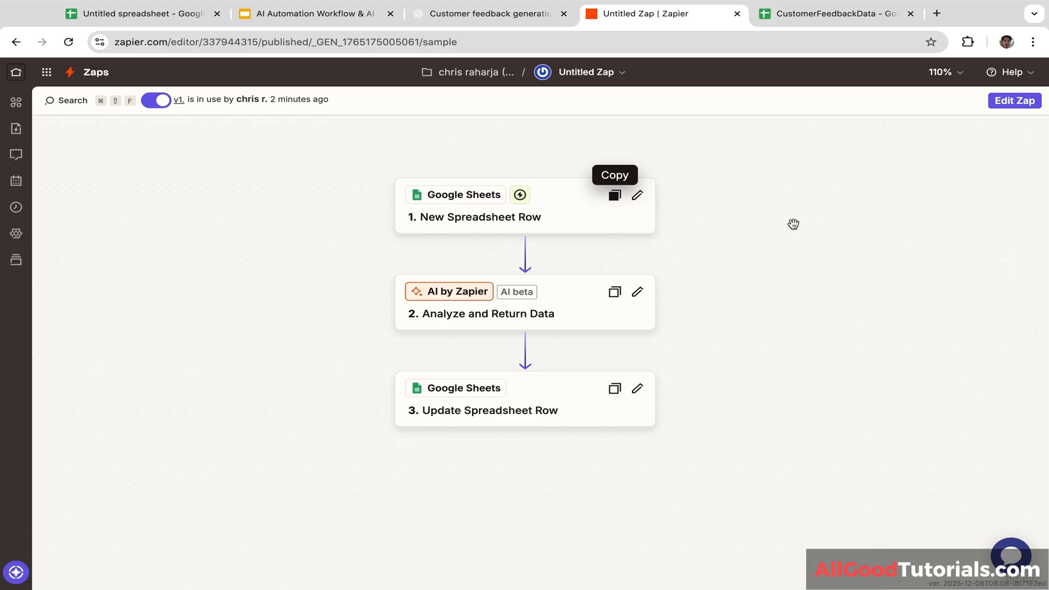
click(780, 15)
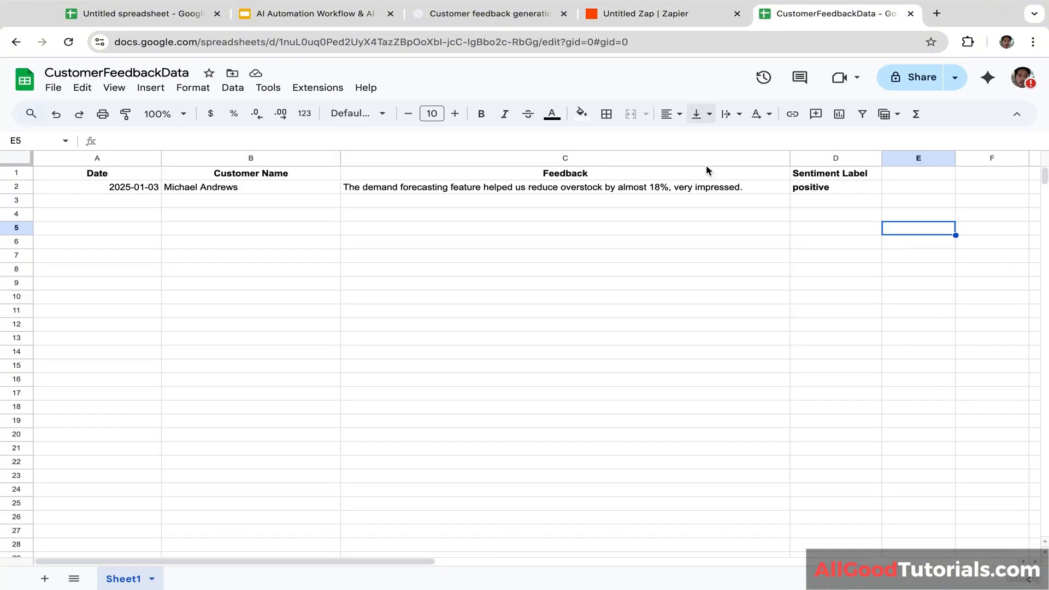
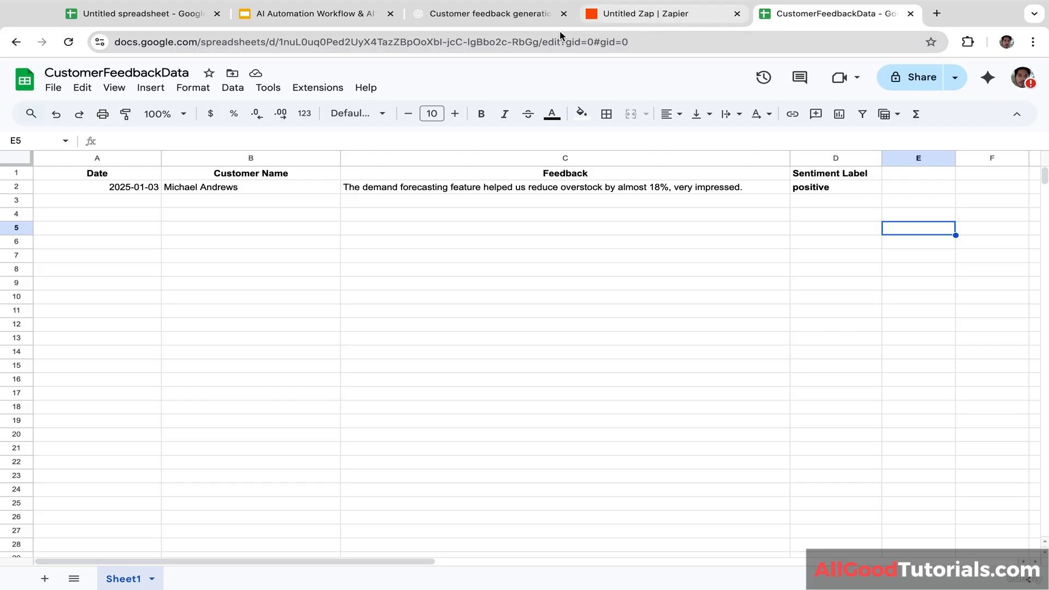
Step: Copy the 2025-01-07 date and the second customer's name from ChatGPT into A3 and B3
click(514, 17)
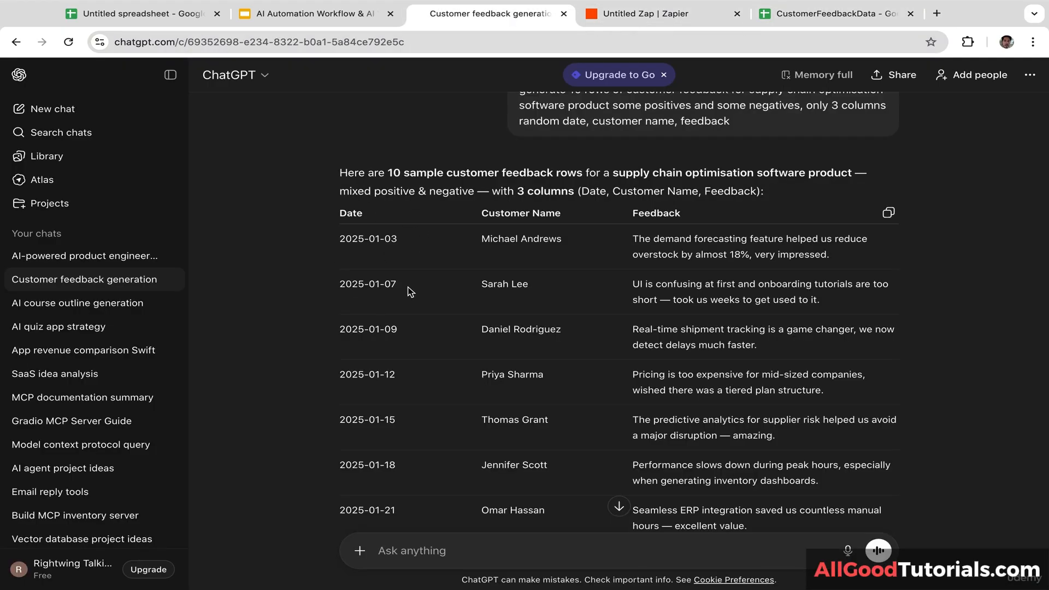
drag(396, 285, 342, 285)
key(super+c)
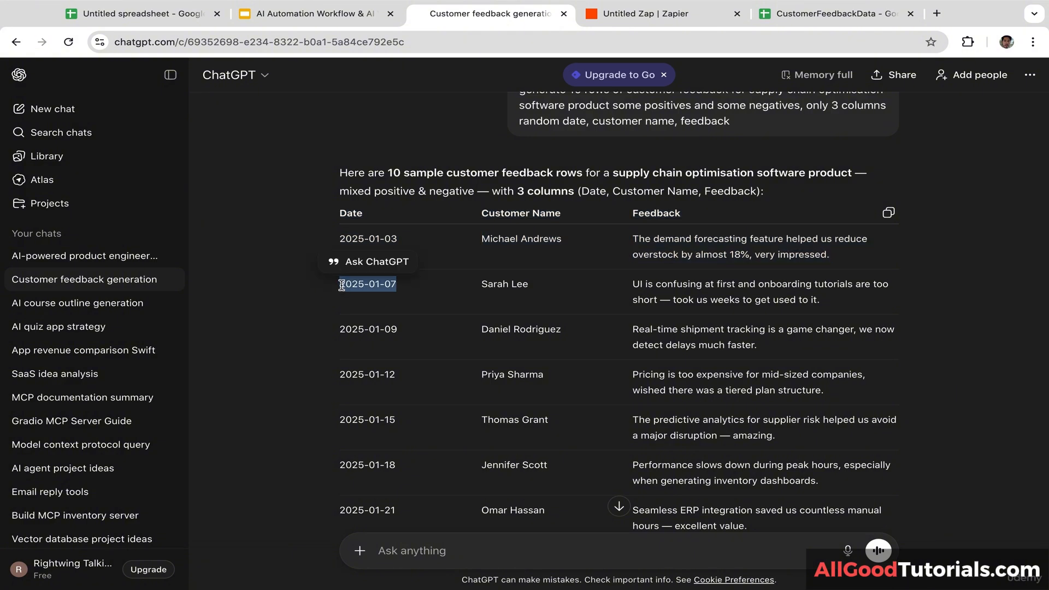
click(814, 17)
click(104, 201)
key(super+v)
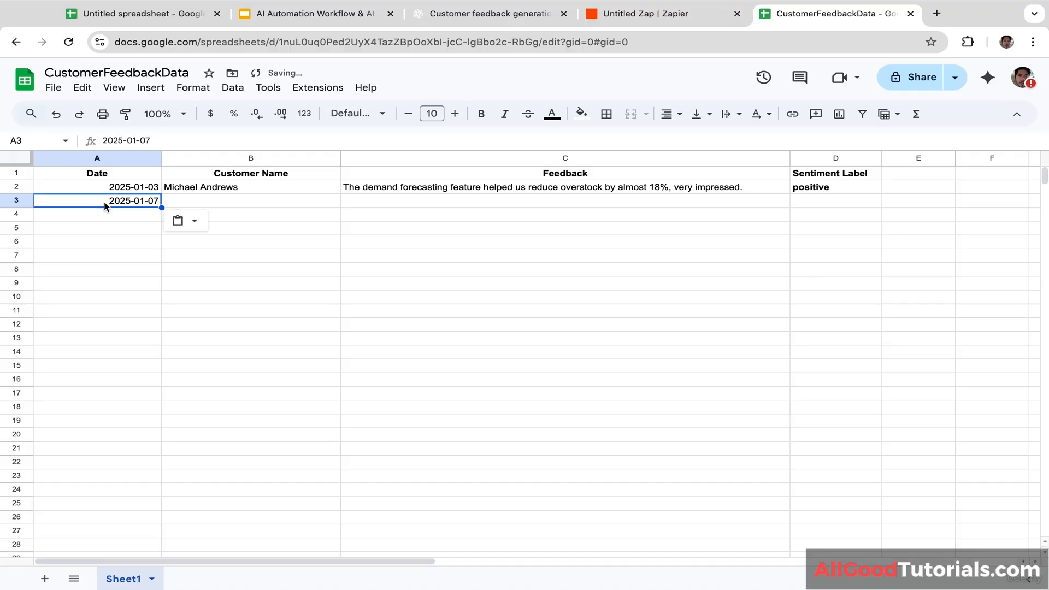
click(490, 14)
drag(538, 285, 482, 280)
key(super+c)
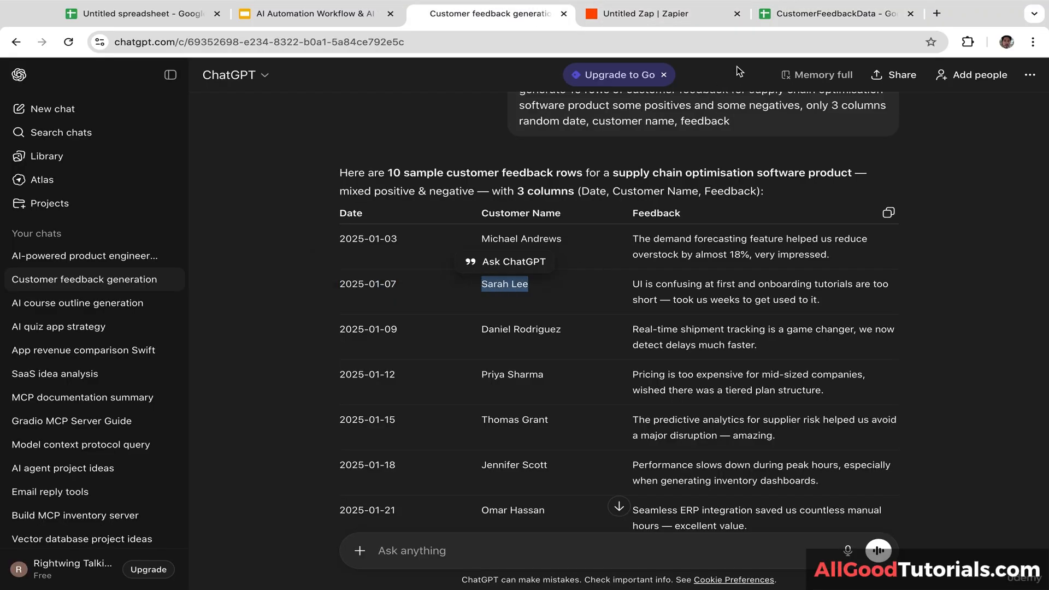
click(836, 13)
click(335, 206)
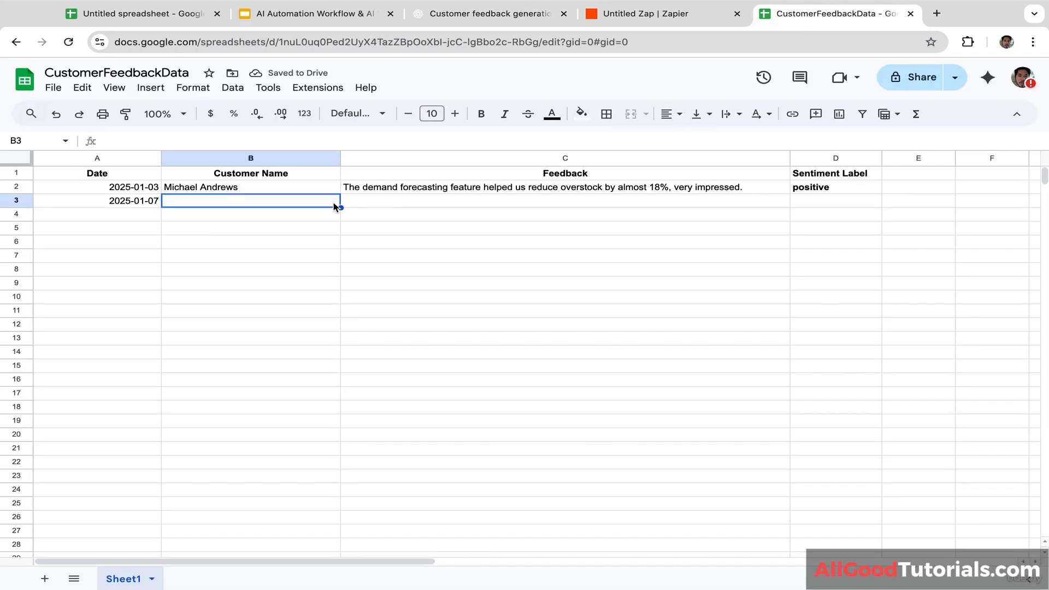
key(super+v)
Step: Put the onboarding-tutorials feedback into C3 and clear the misplaced copy from C4
click(511, 17)
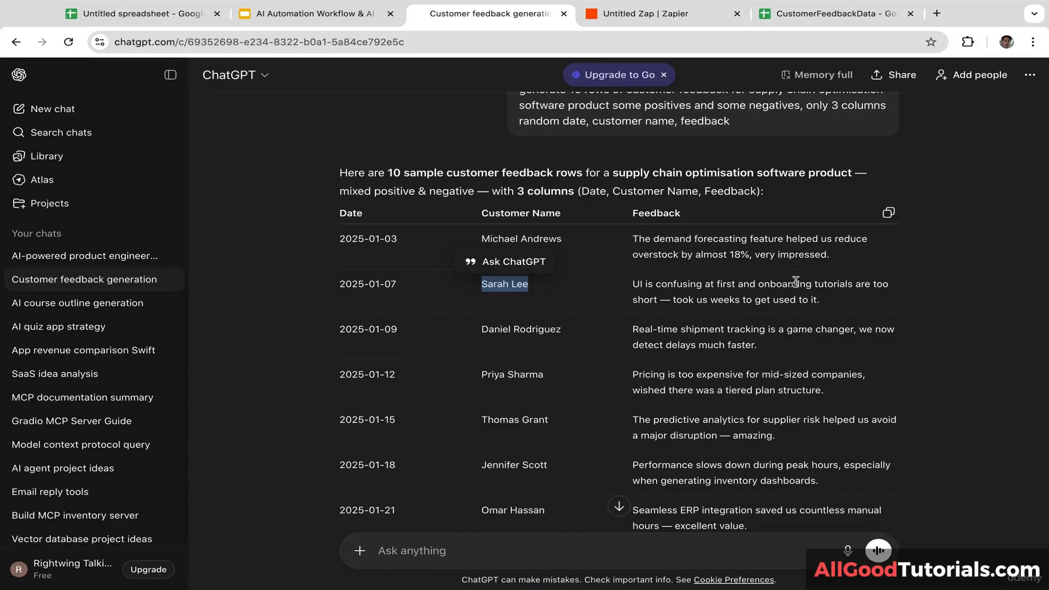
drag(817, 300, 627, 289)
key(ctrl+c)
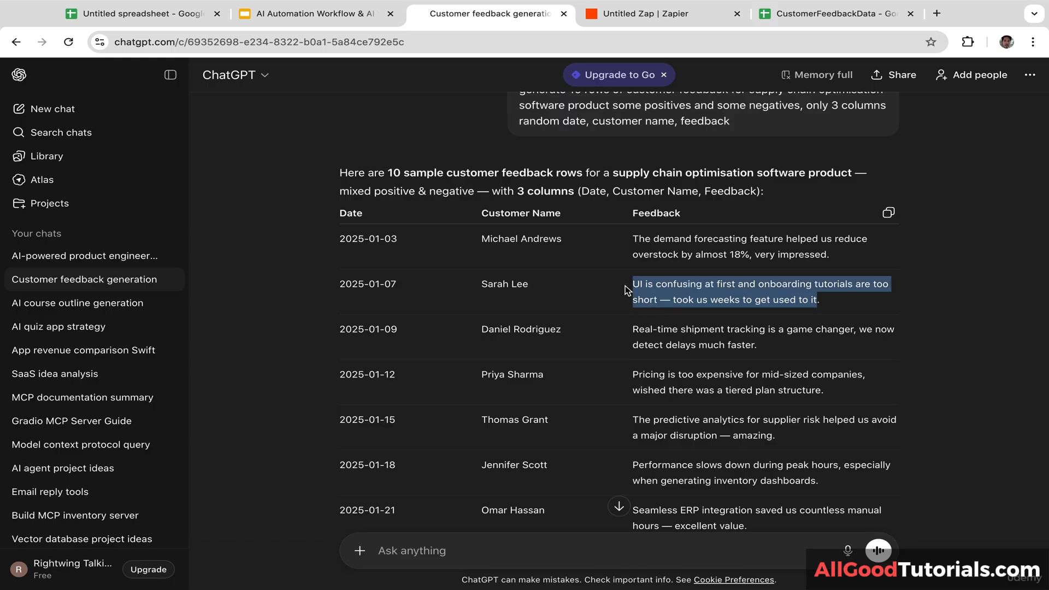
click(836, 13)
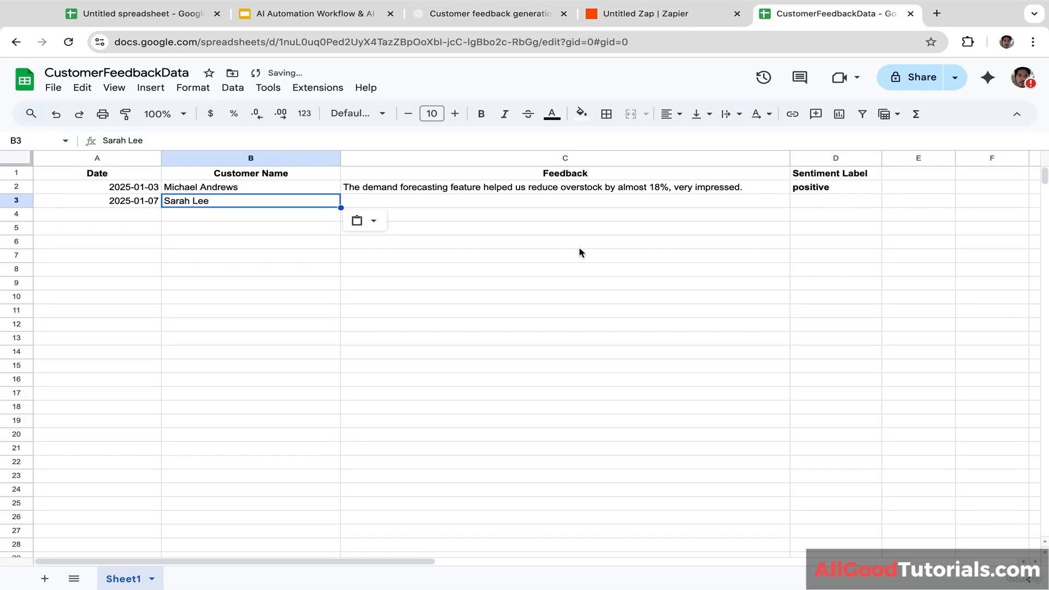
click(539, 201)
key(ctrl+v)
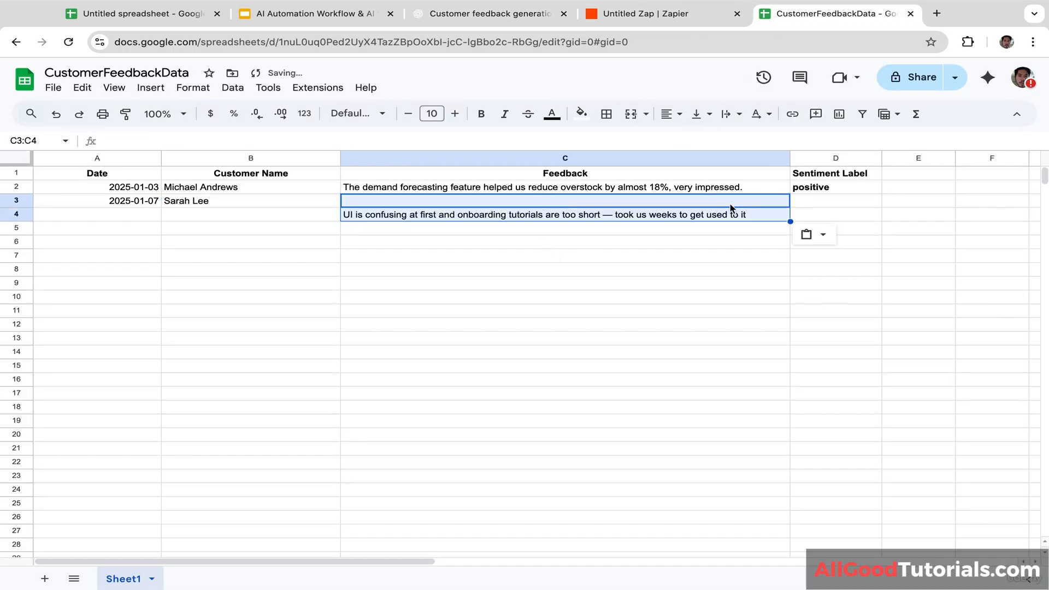
click(548, 217)
key(ctrl+c)
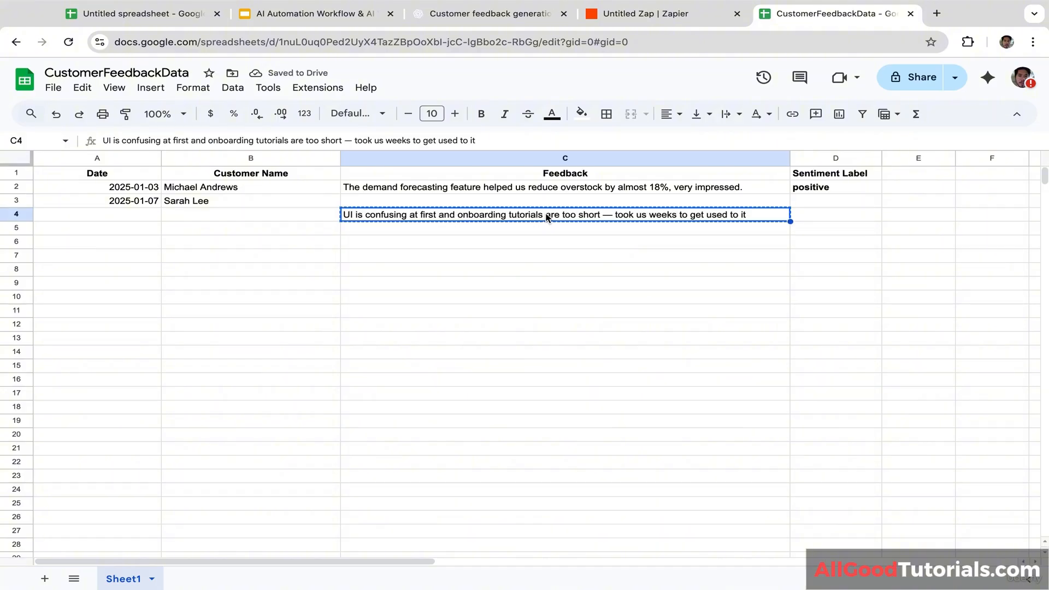
click(507, 202)
key(ctrl+v)
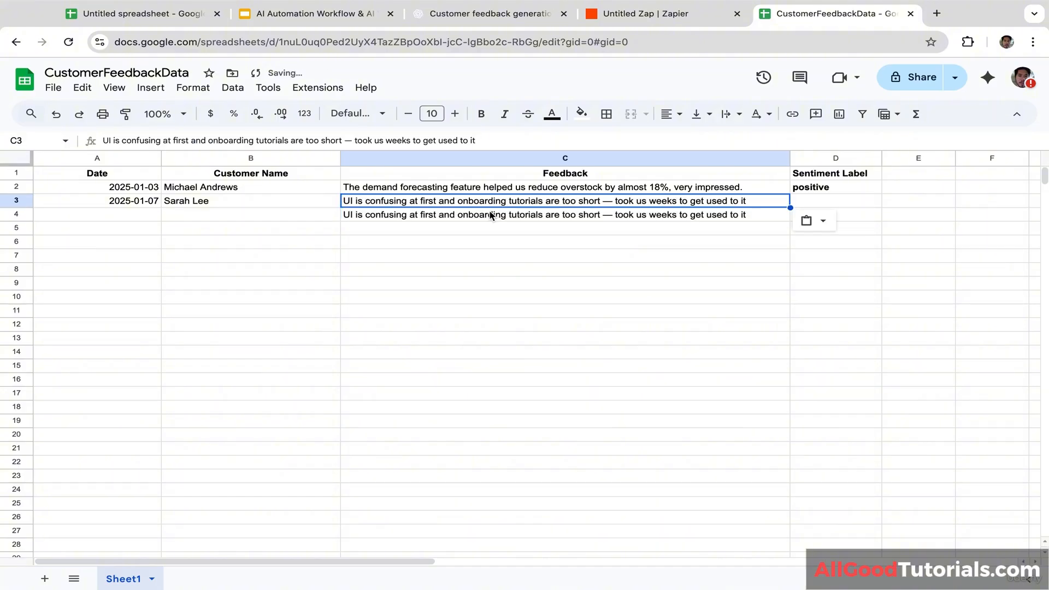
click(494, 214)
key(Delete)
click(615, 275)
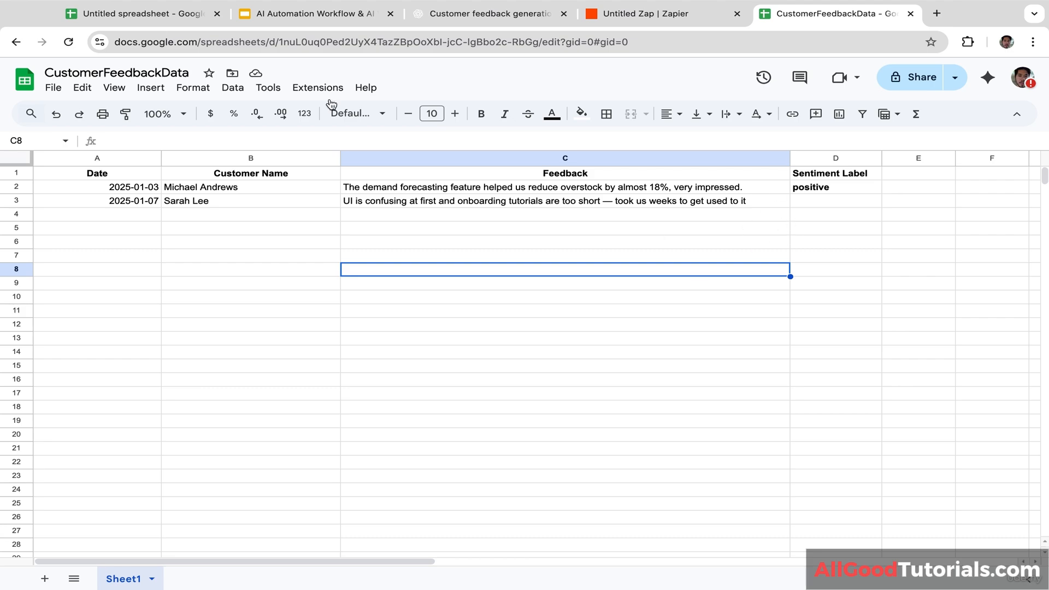
Step: Reload the sheet and check the Zap until D3 shows the negative sentiment label
click(70, 40)
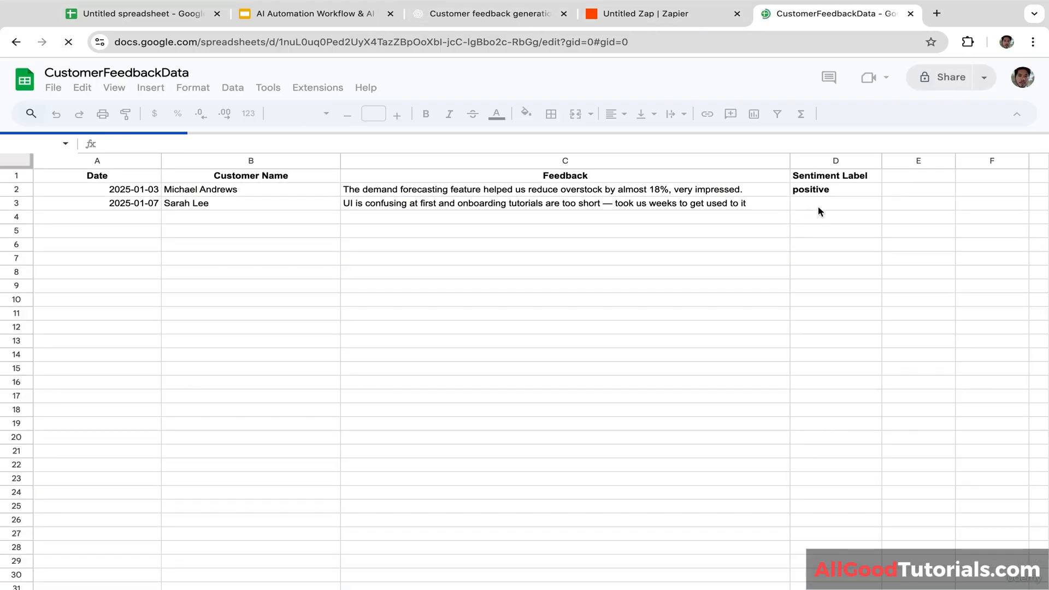
click(650, 14)
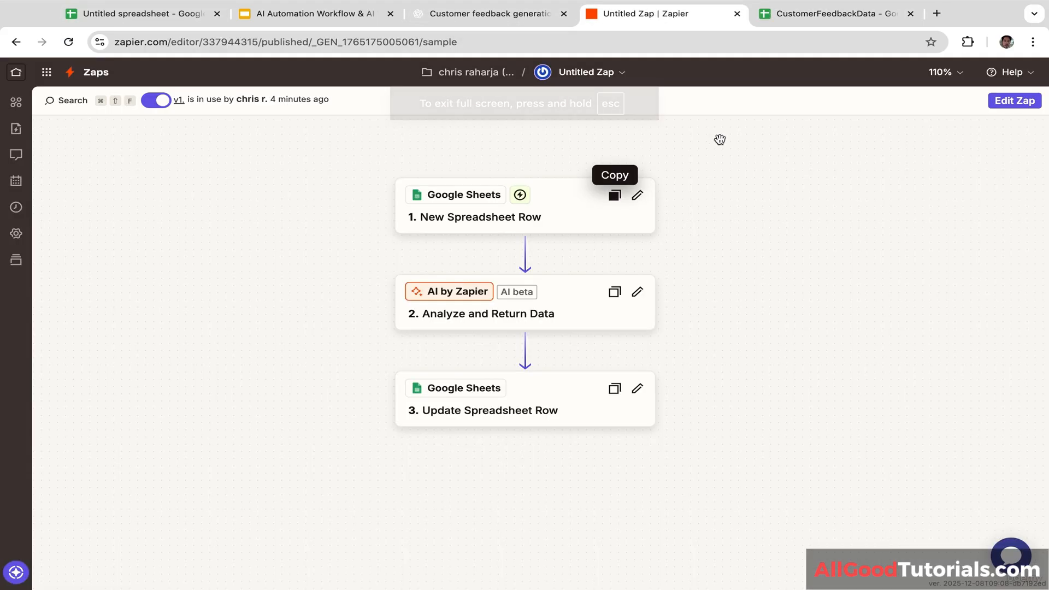
click(835, 14)
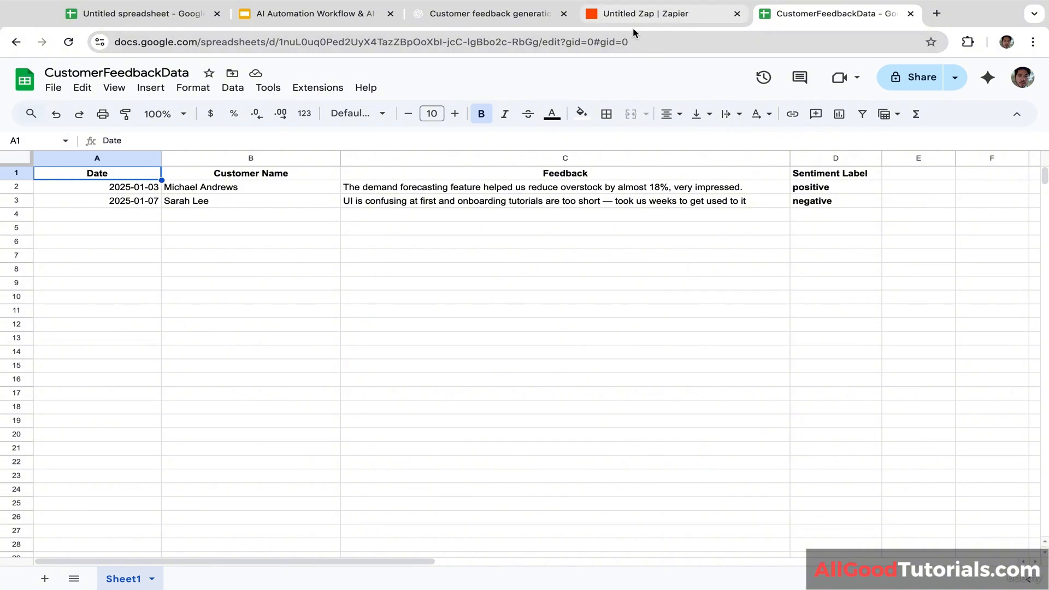
click(658, 16)
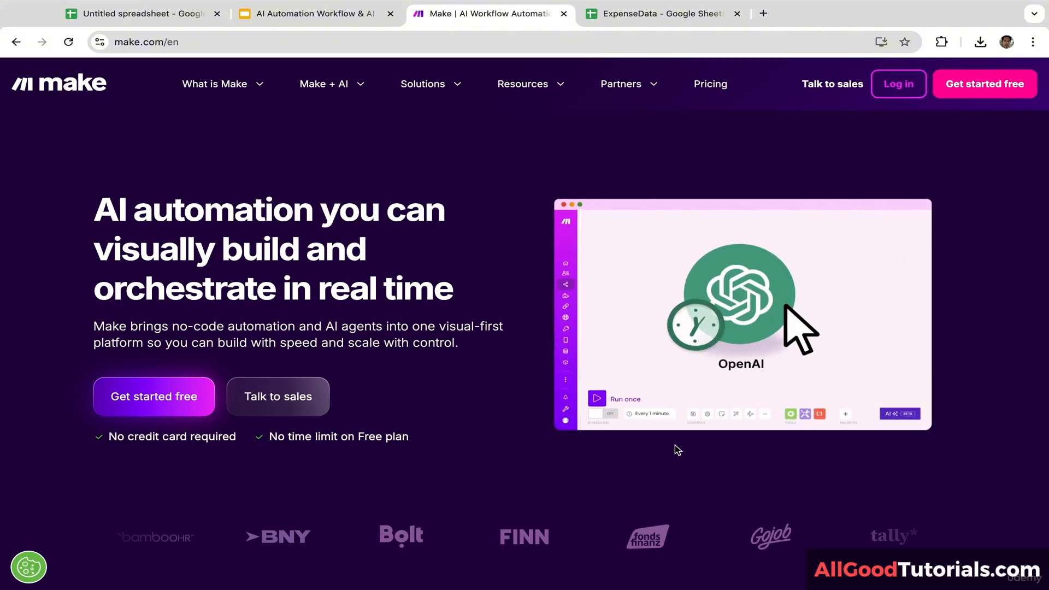
Step: Glance at the ExpenseData sheet, then go to Make's login page from make.com
click(673, 21)
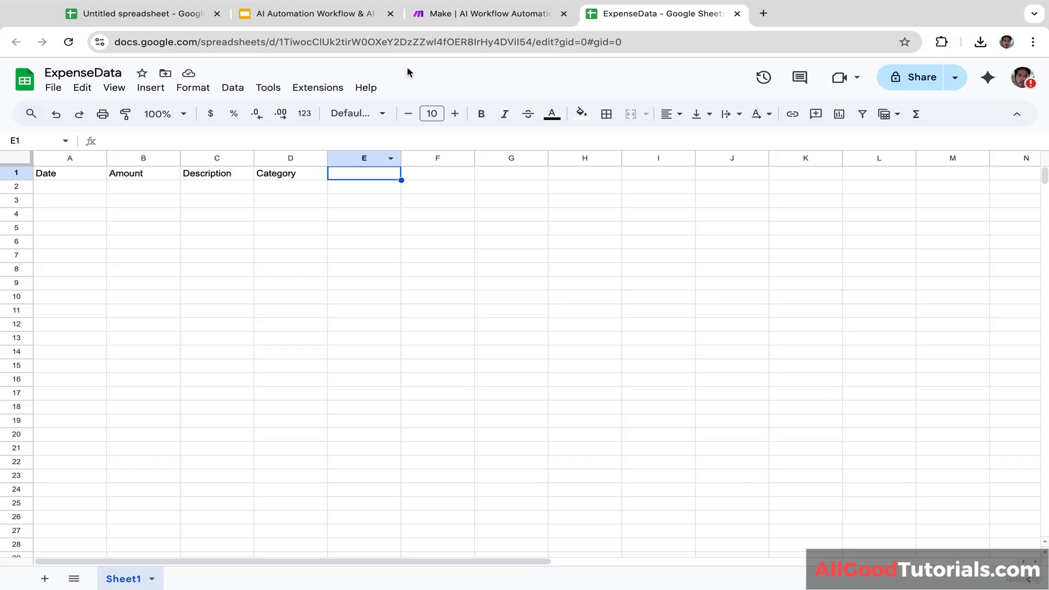
click(473, 14)
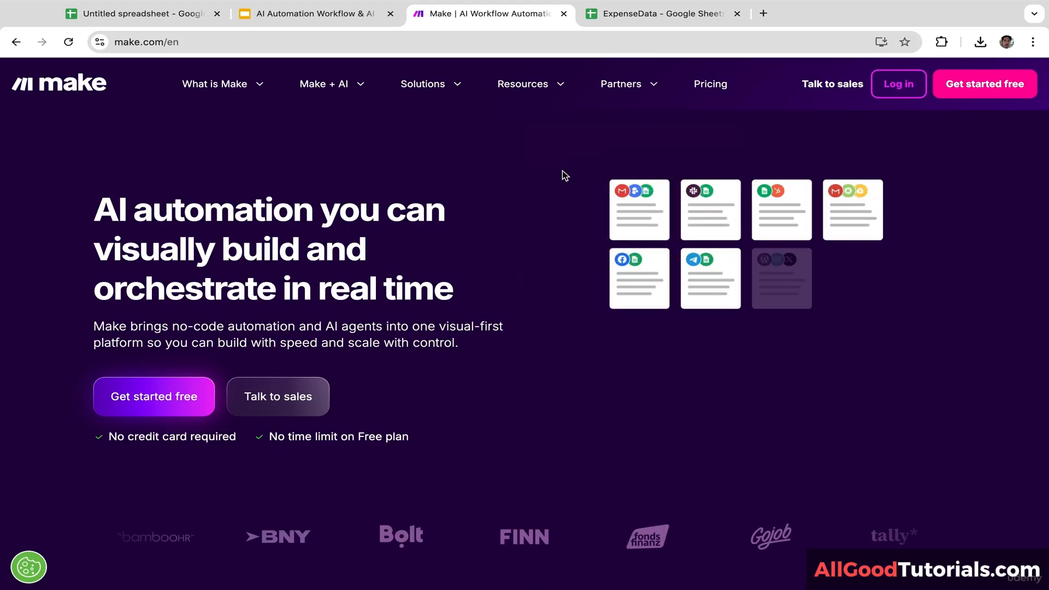
click(663, 14)
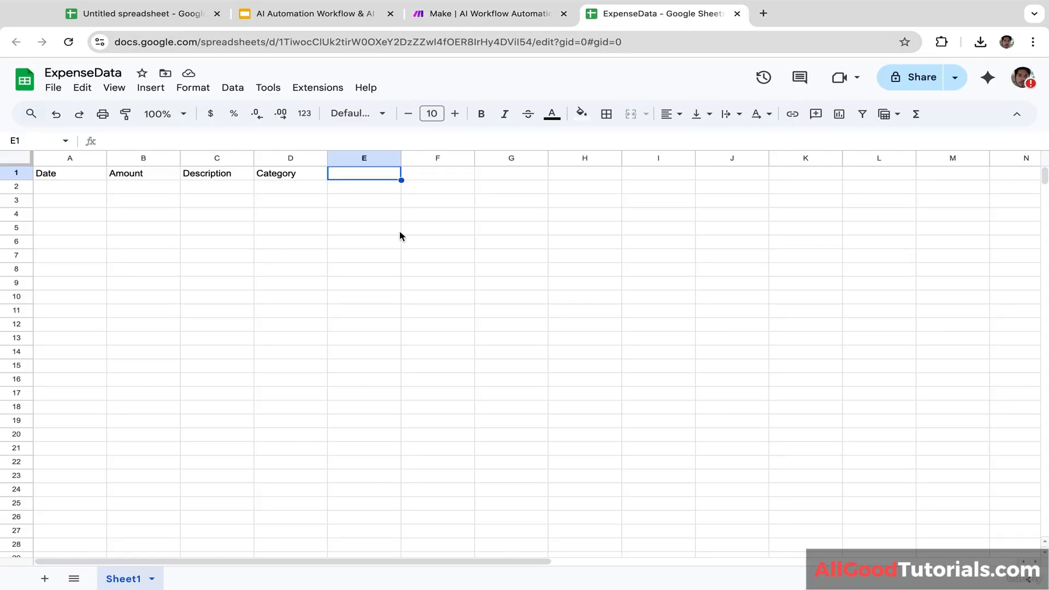
click(496, 17)
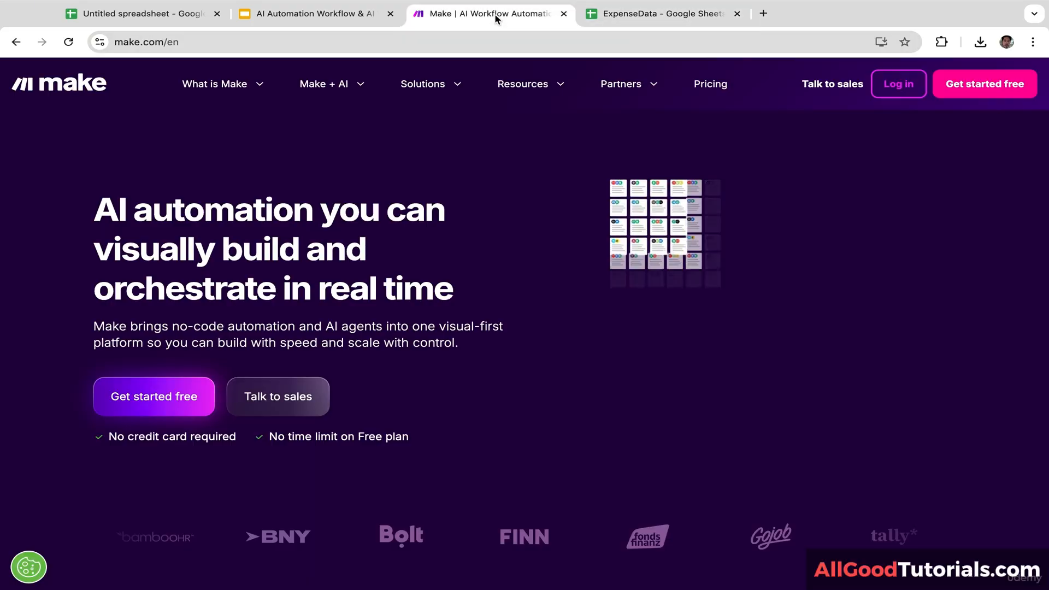
click(898, 87)
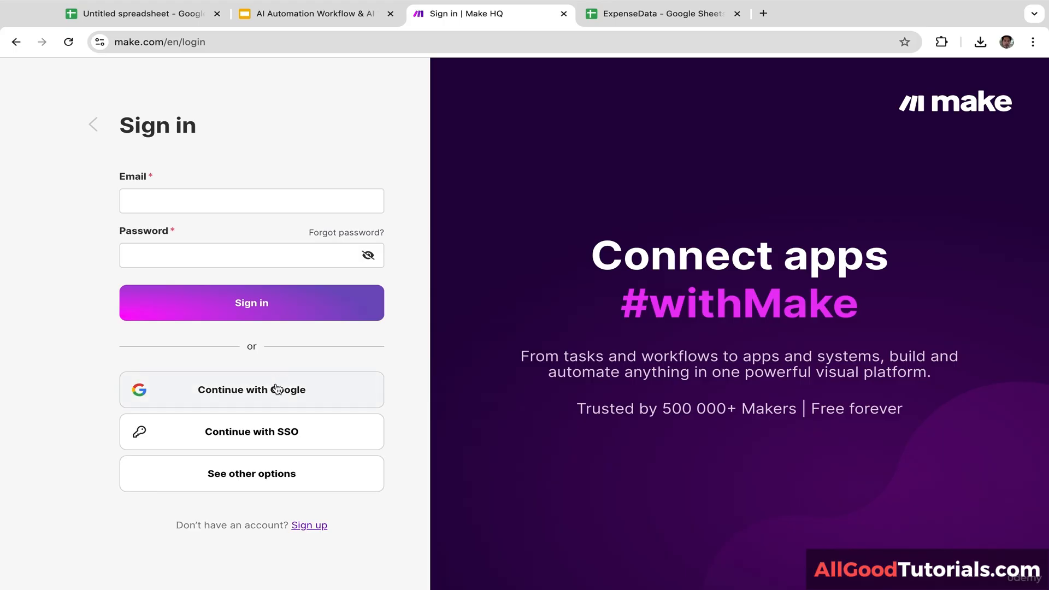
Step: Sign in to Make with the Google account and start building a scenario from Make AI Tools
click(278, 390)
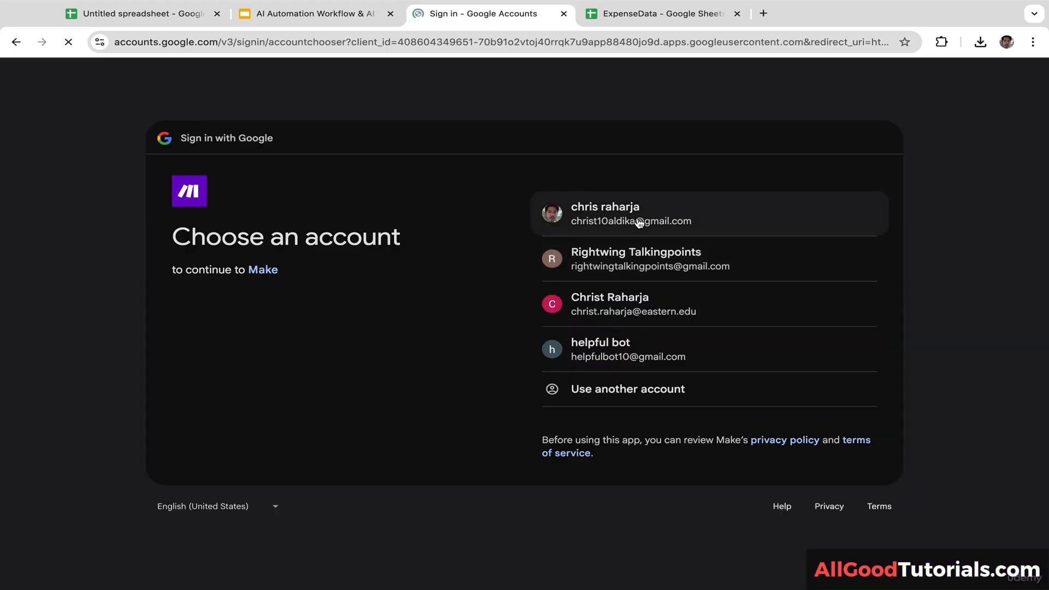
click(628, 218)
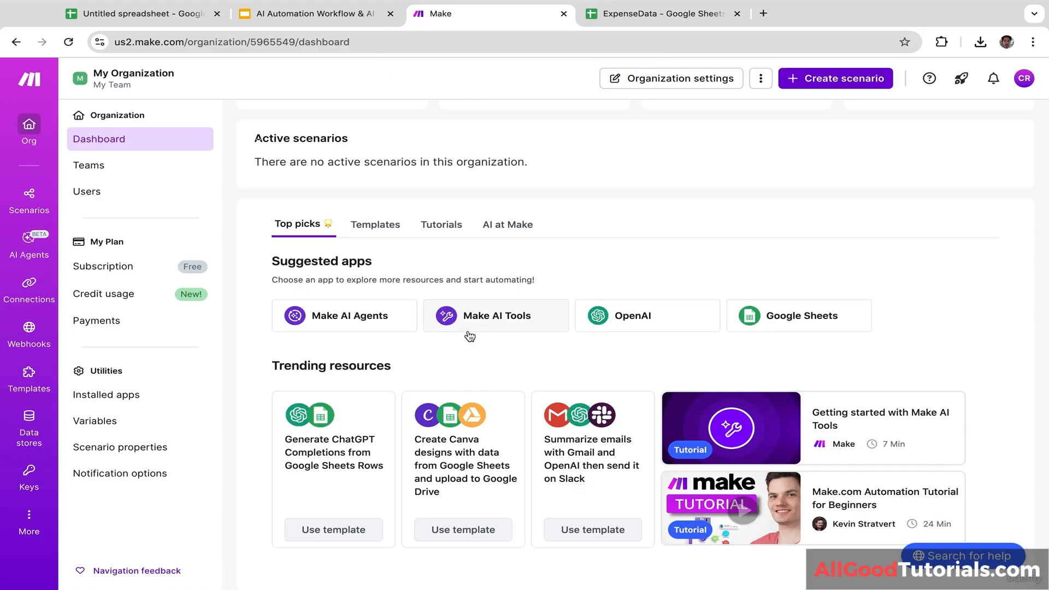
click(507, 328)
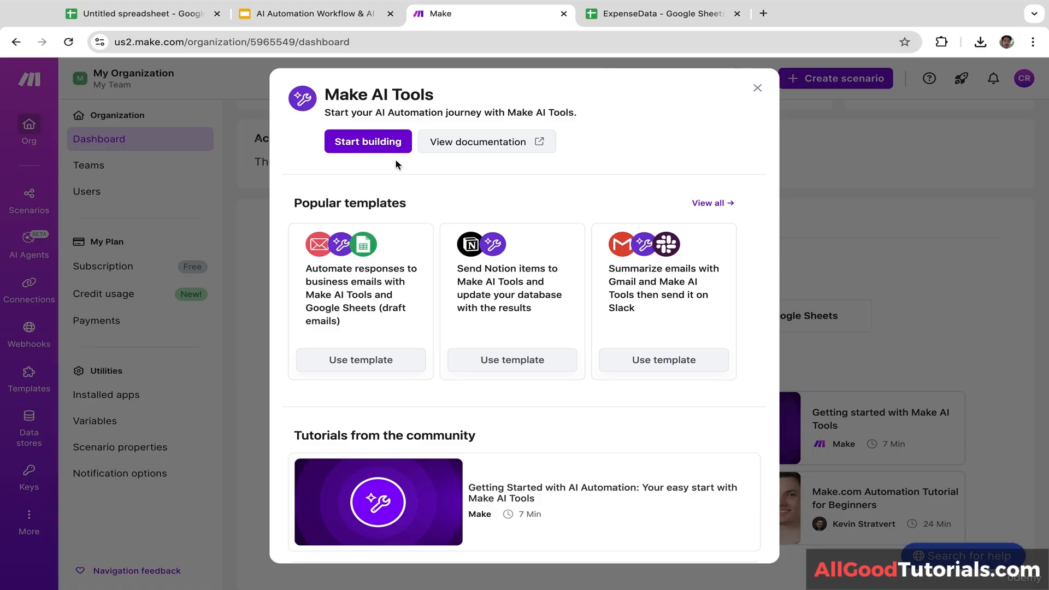
click(384, 147)
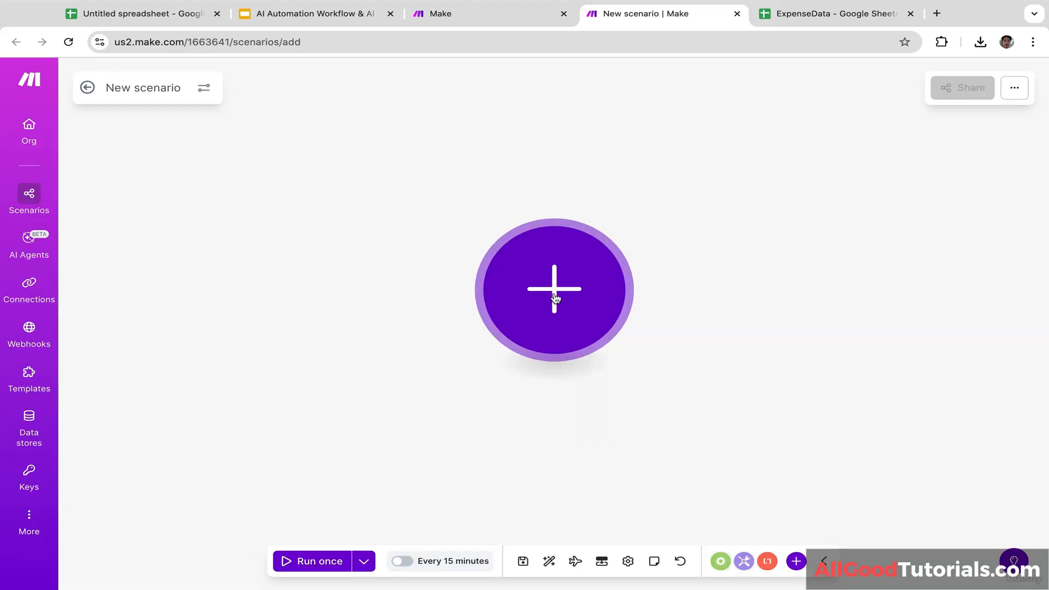
Step: Add Google Sheets' Watch New Rows trigger as the scenario's first module
click(584, 282)
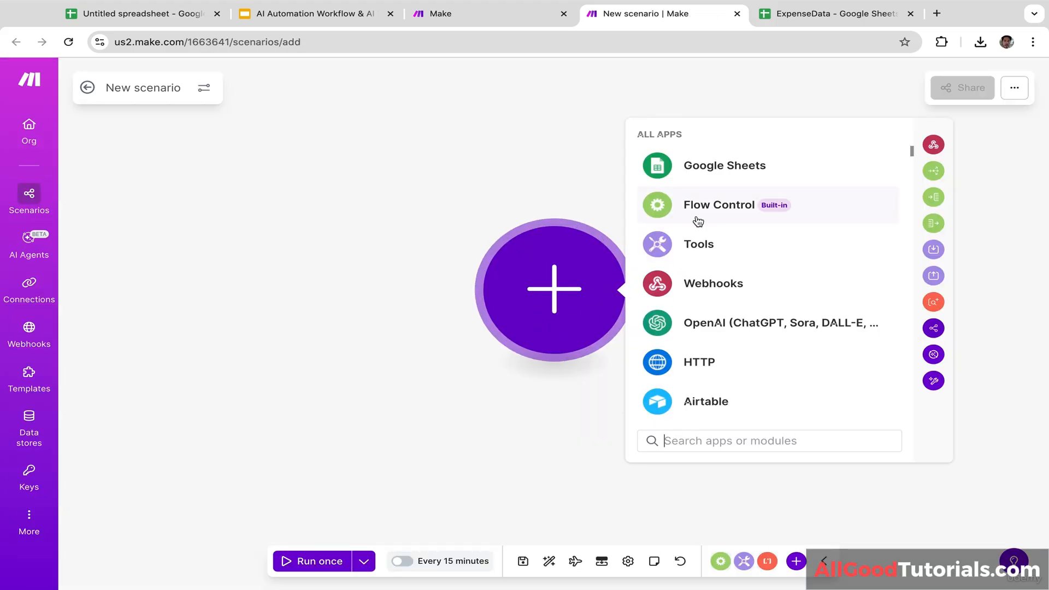
click(722, 167)
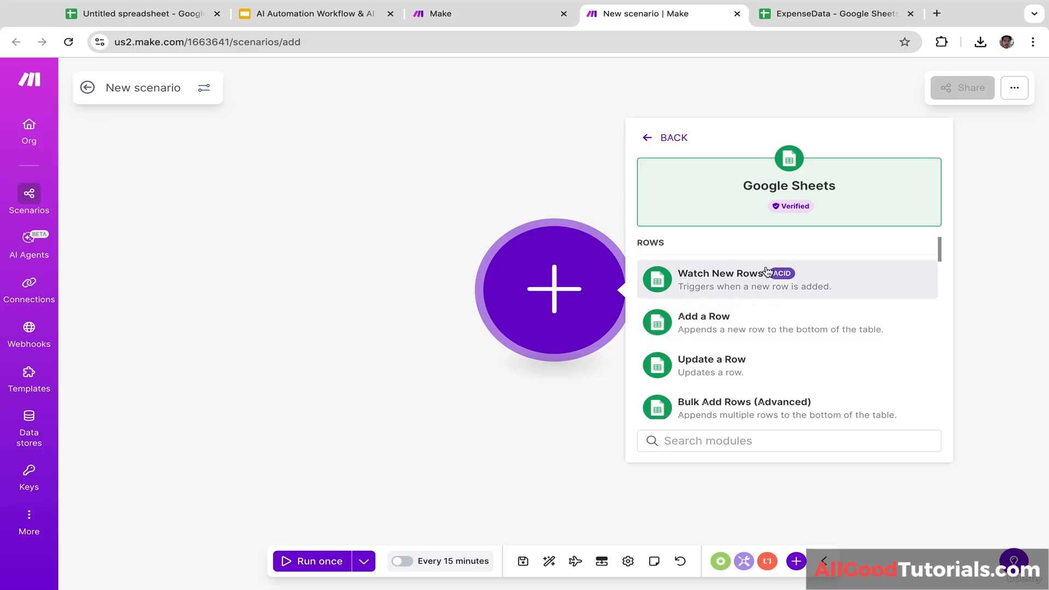
click(731, 282)
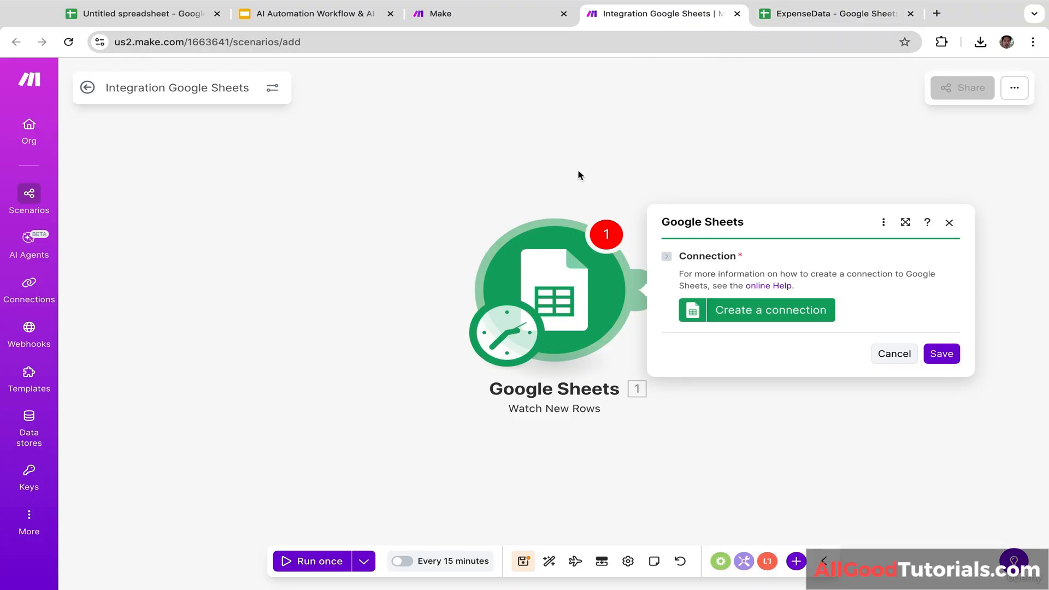
Step: Create My Google connection for the trigger, granting Make access to Google Drive and Sheets
click(744, 314)
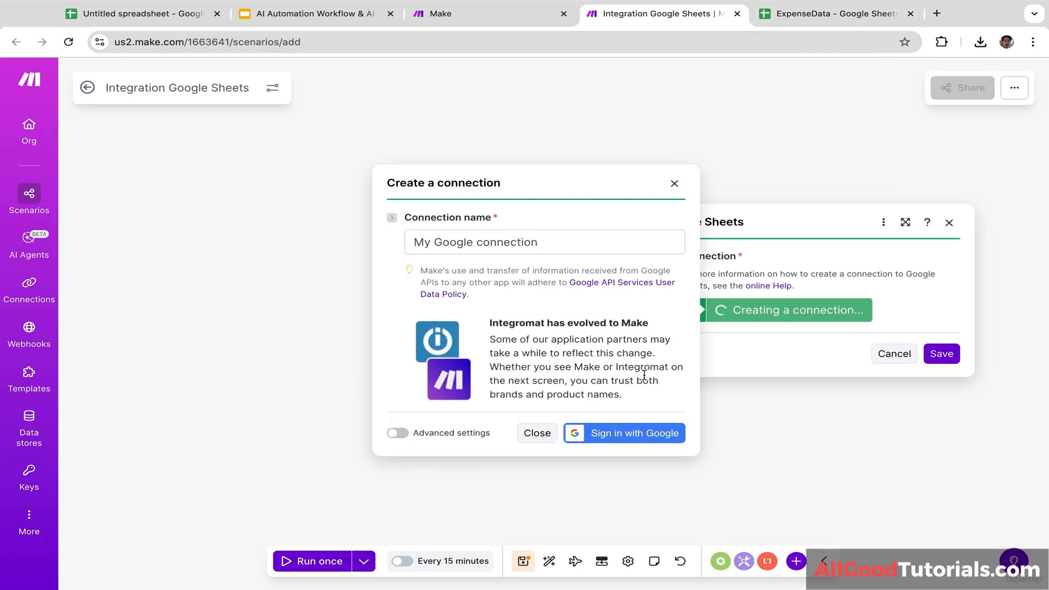
click(628, 433)
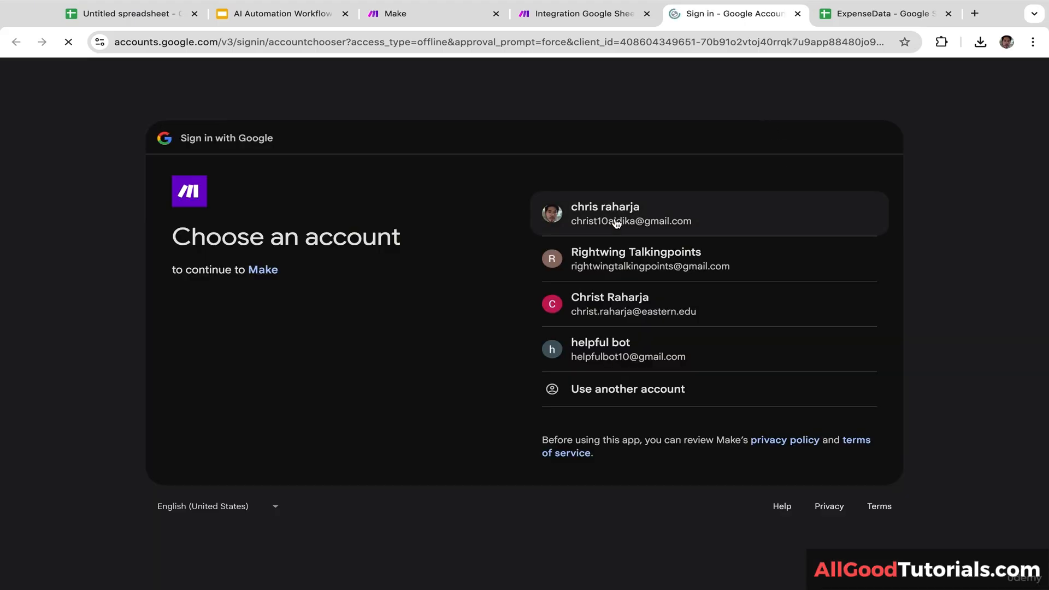
click(615, 218)
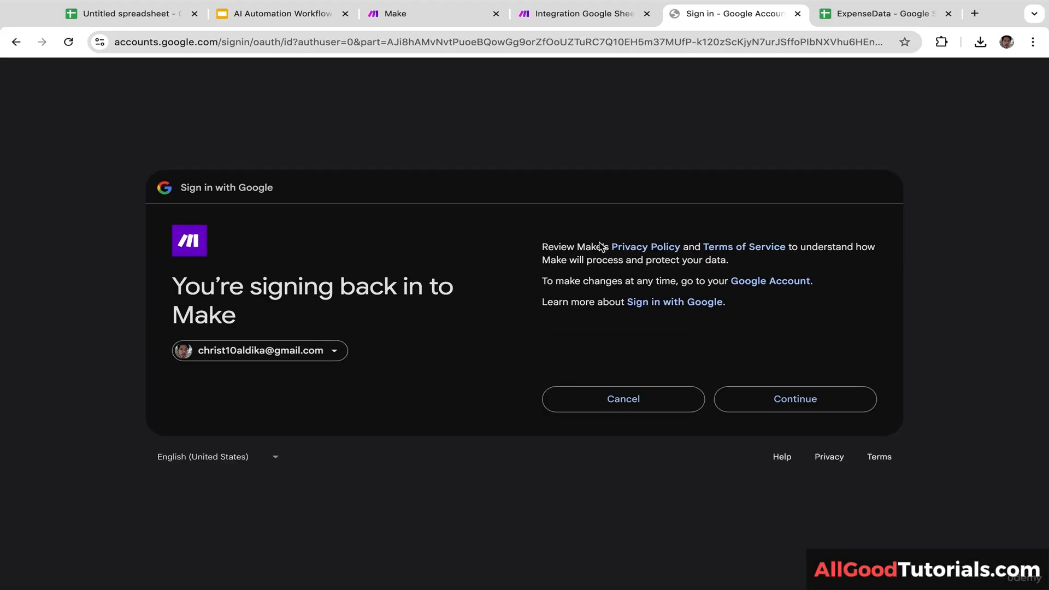
click(787, 403)
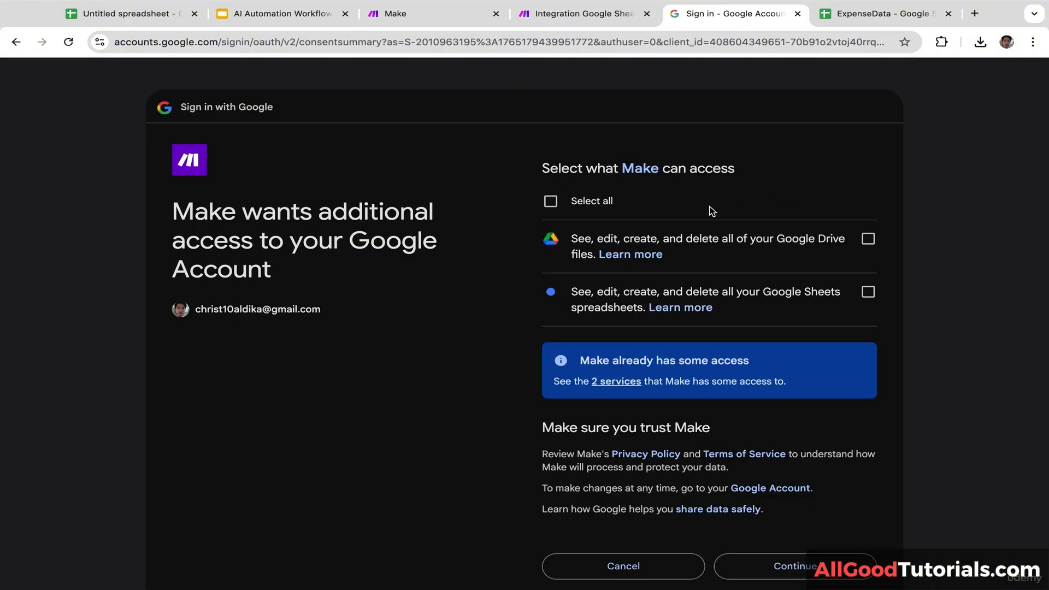
click(550, 201)
click(804, 571)
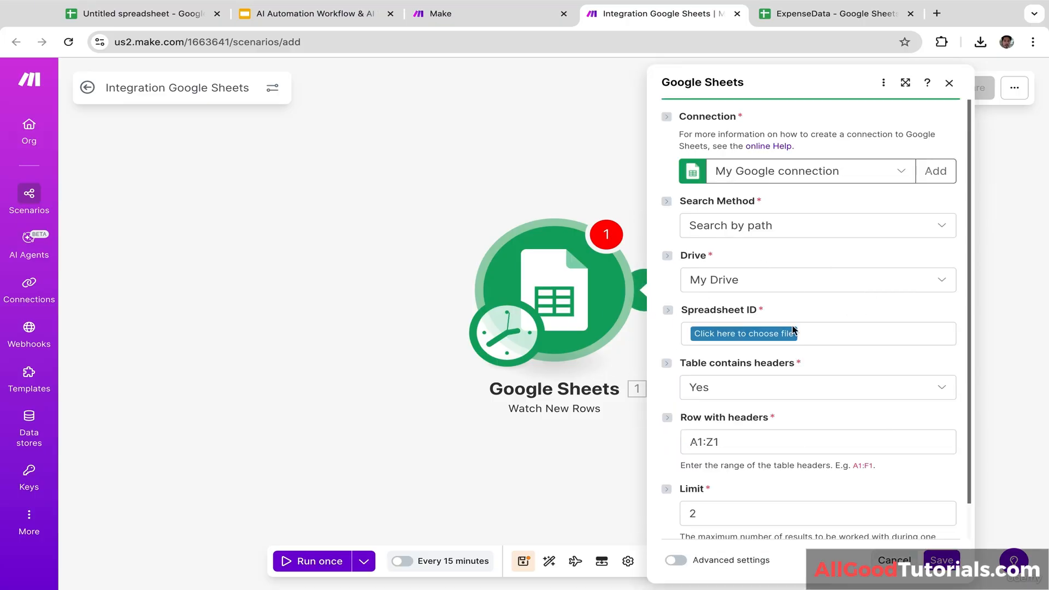
Step: Point the trigger at the ExpenseData spreadsheet by path and choose Sheet1
click(824, 242)
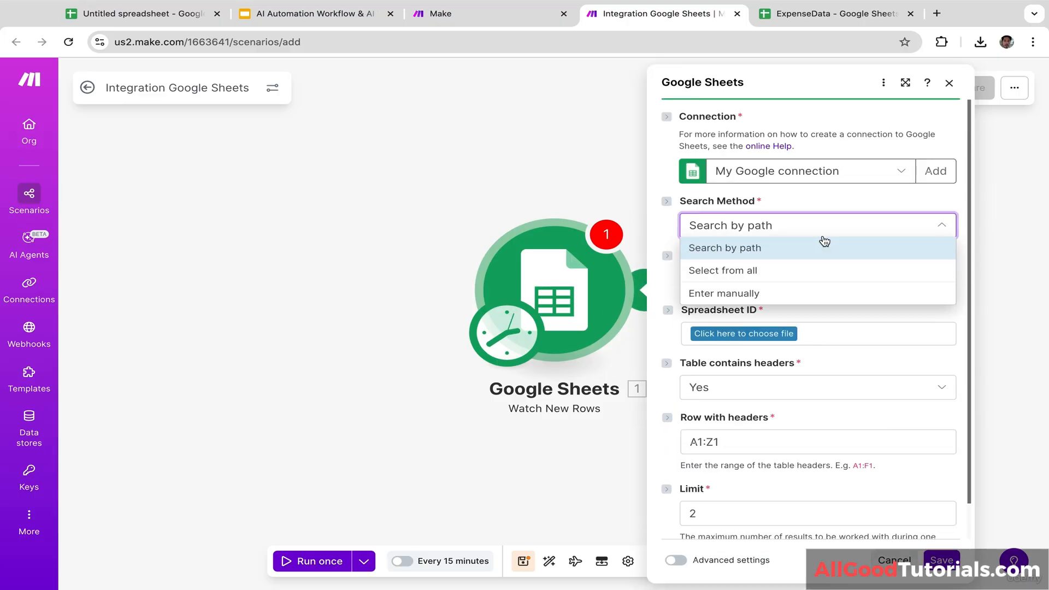
click(837, 193)
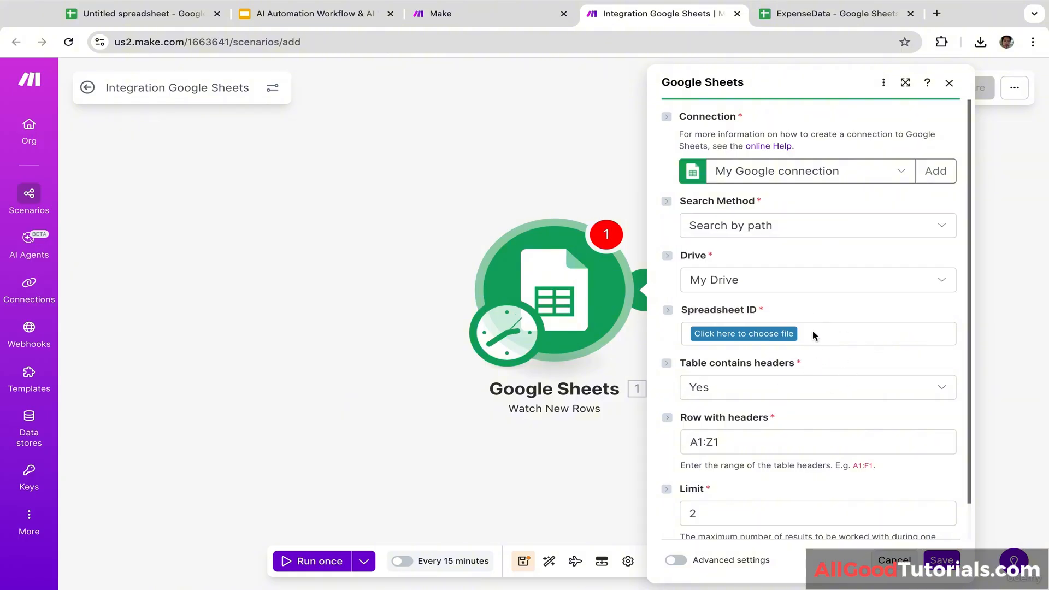
click(765, 335)
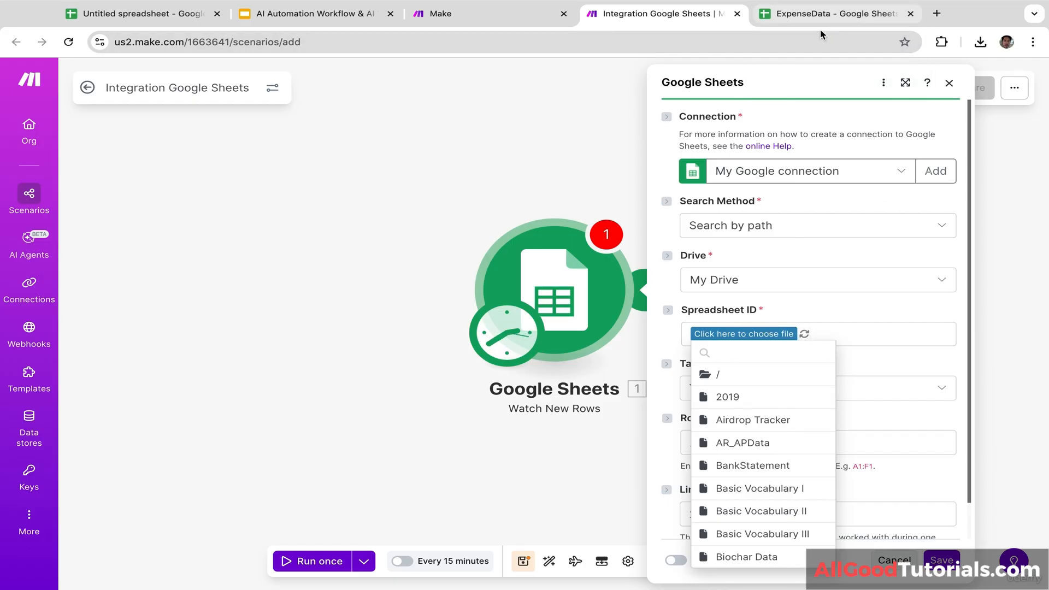
click(736, 351)
text(e)
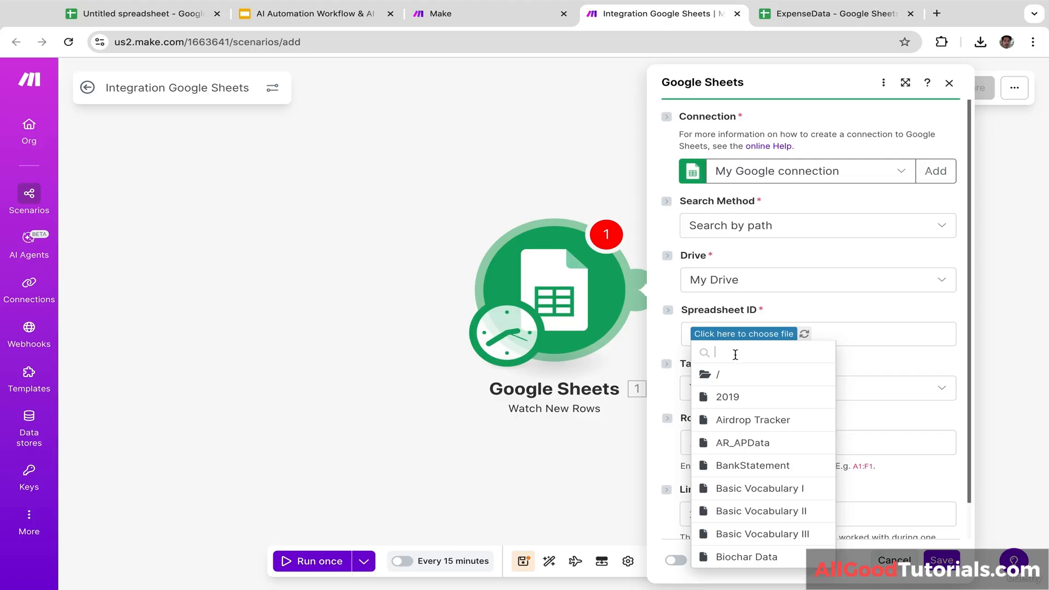
text(xp)
click(744, 376)
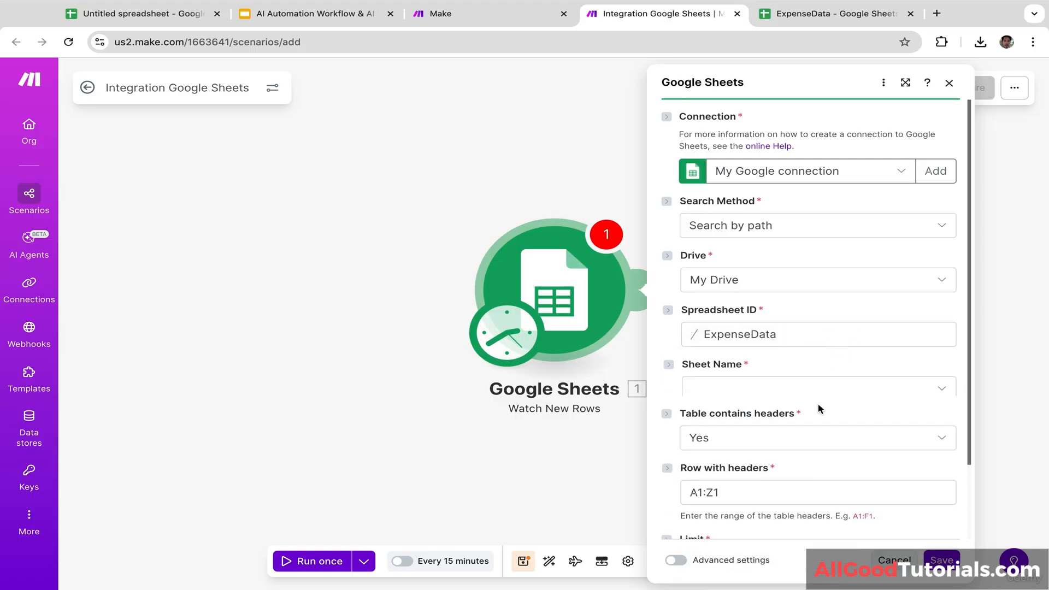
click(850, 395)
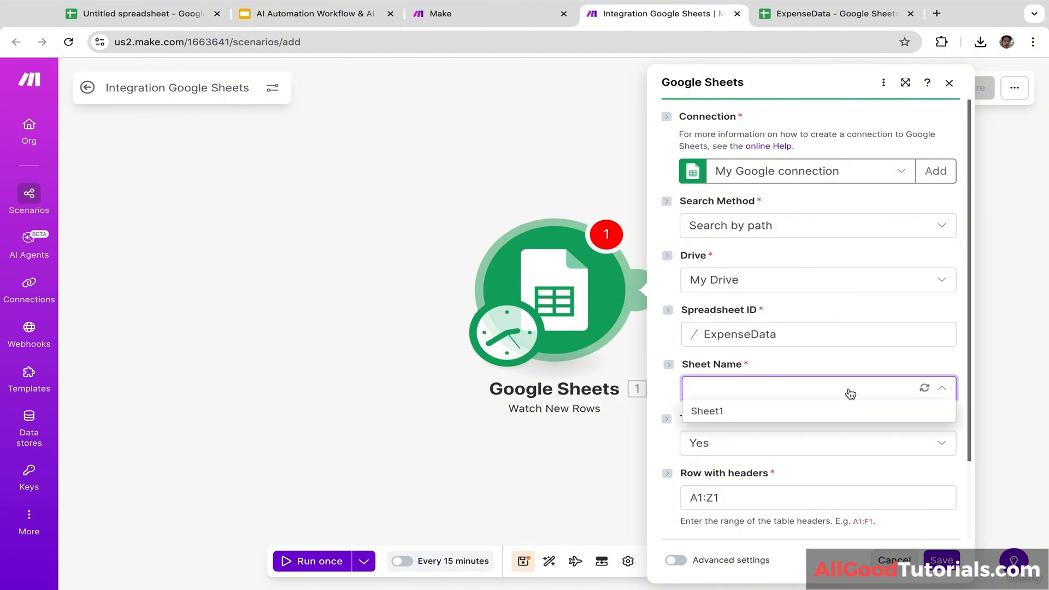
click(726, 419)
Step: Set the table to have headers in range A1:Z1, checking ExpenseData's header row
click(836, 13)
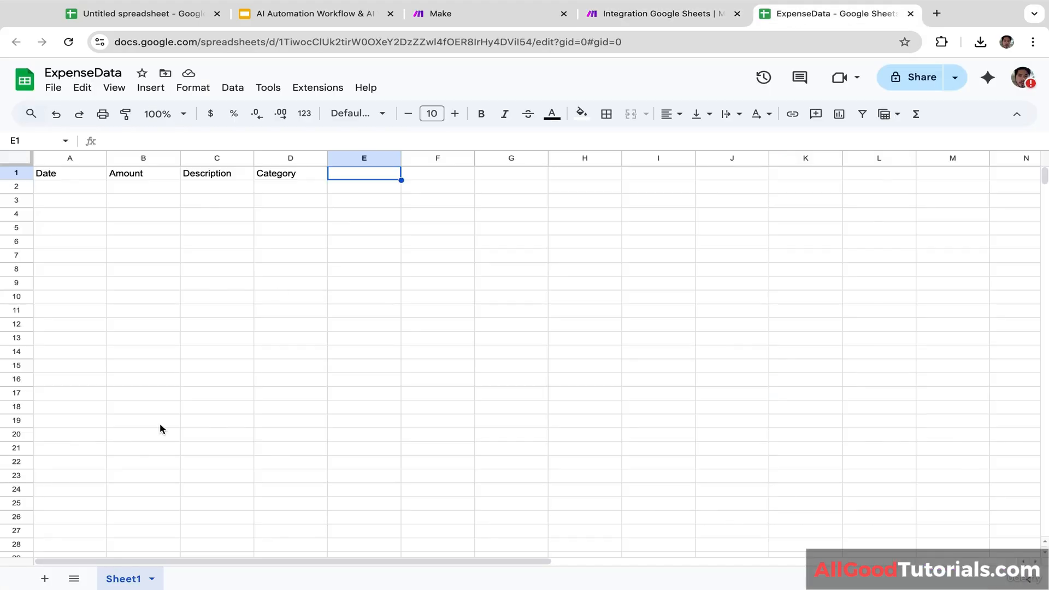
click(623, 15)
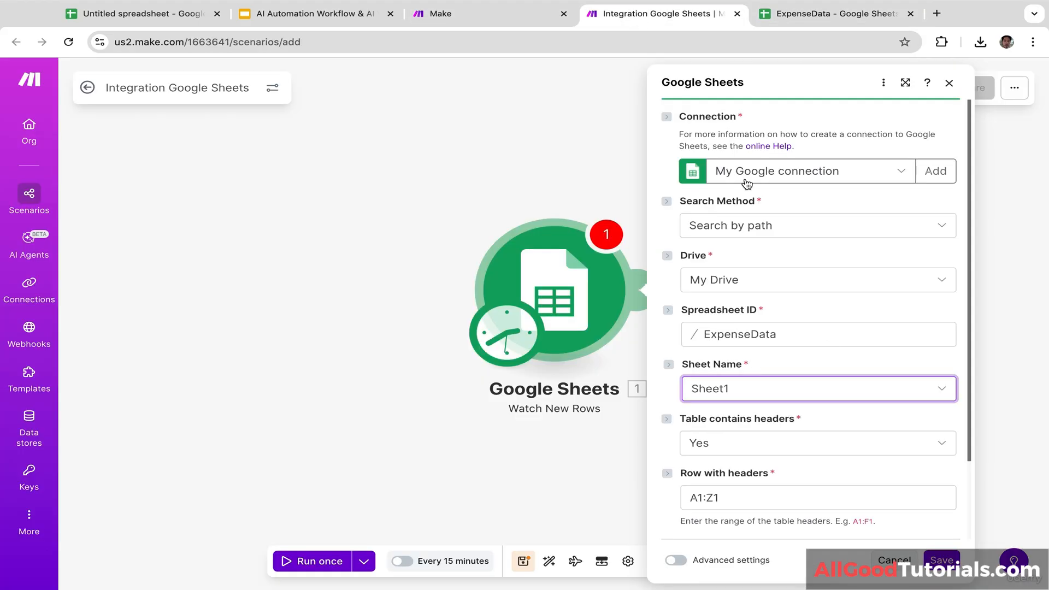
scroll(810, 363, down, 2)
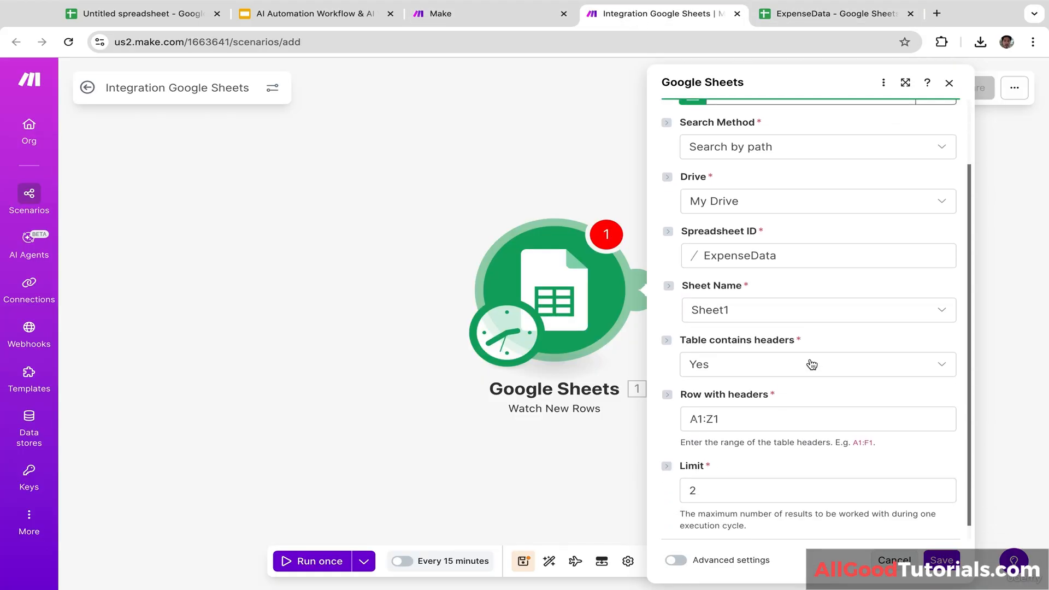
click(763, 369)
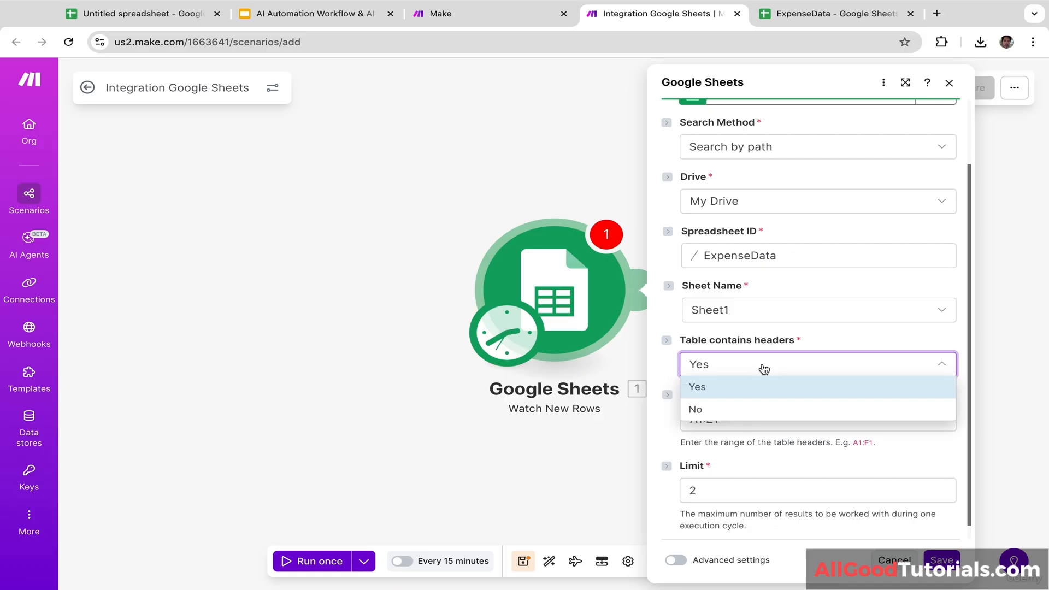
click(836, 342)
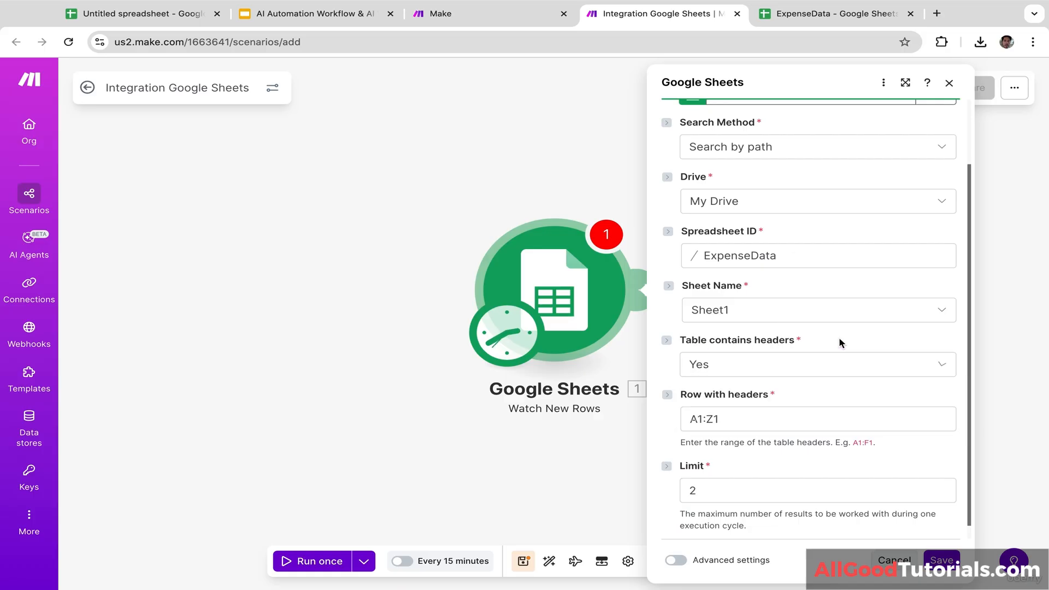
click(754, 365)
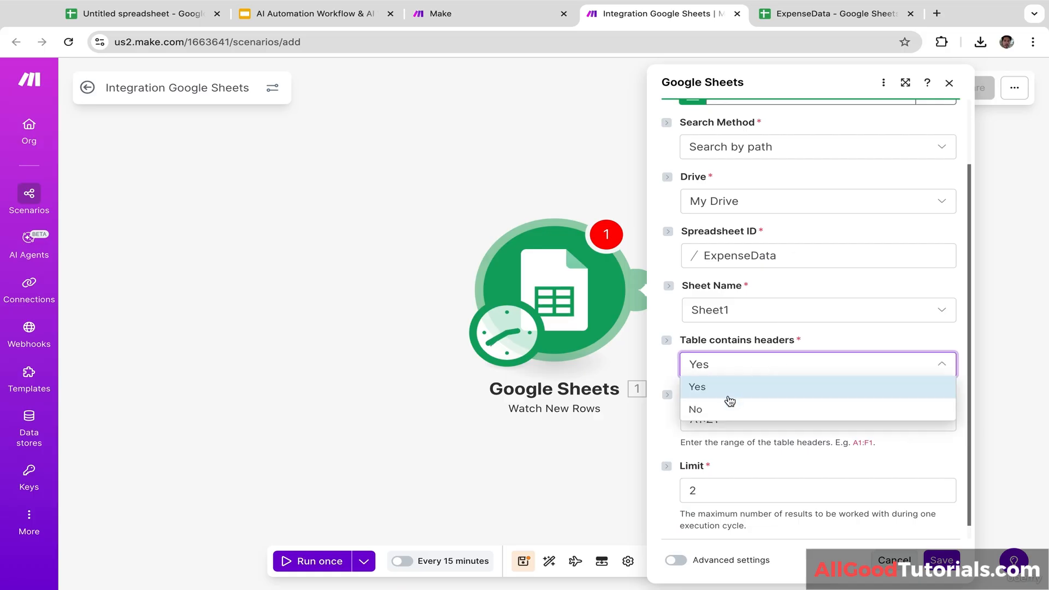
click(701, 389)
click(853, 16)
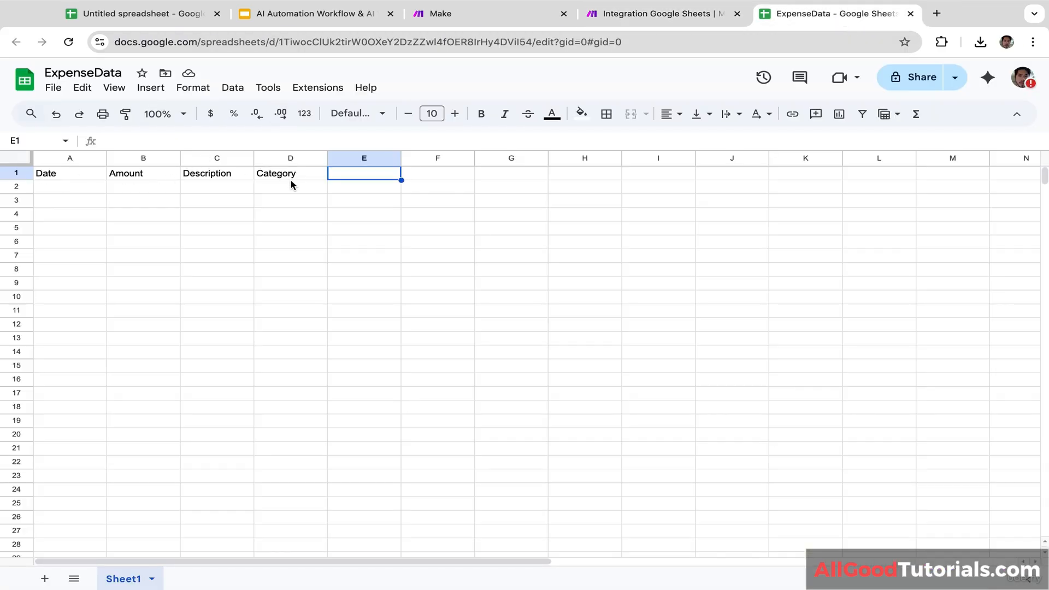
click(642, 22)
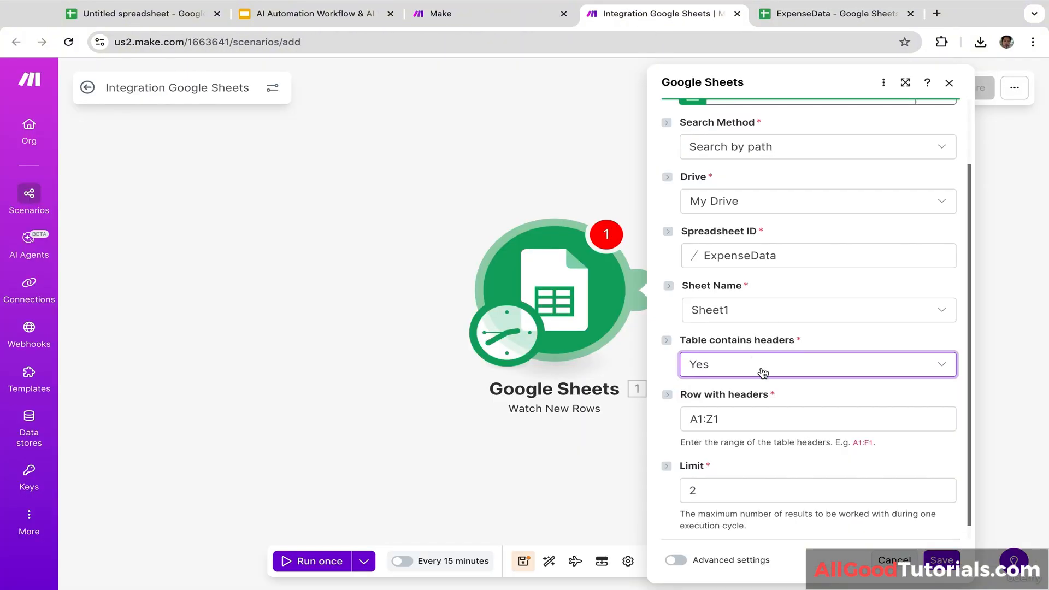
triple_click(802, 389)
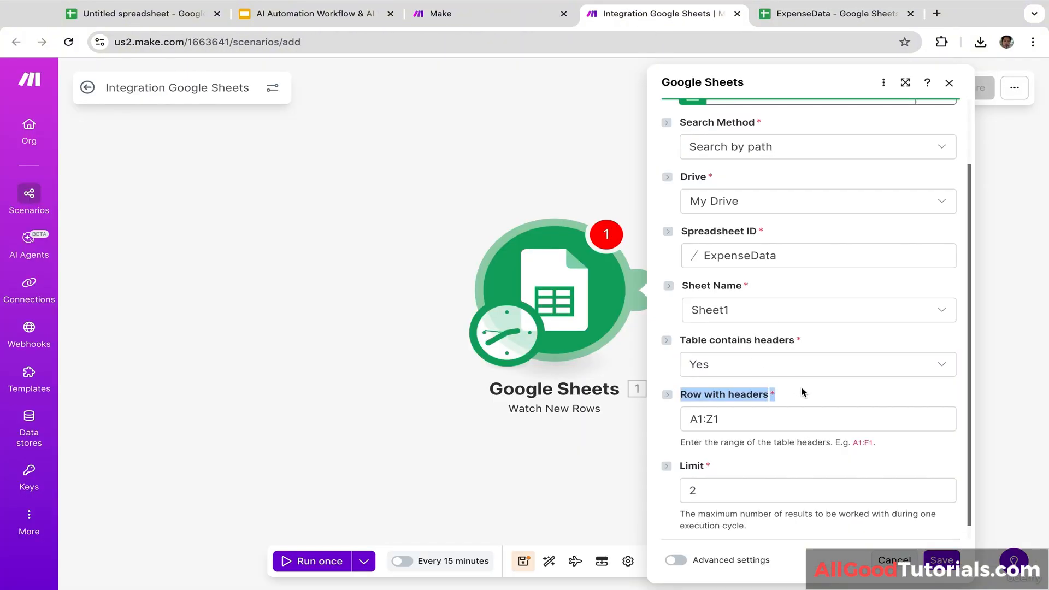
click(764, 458)
scroll(764, 458, down, 1)
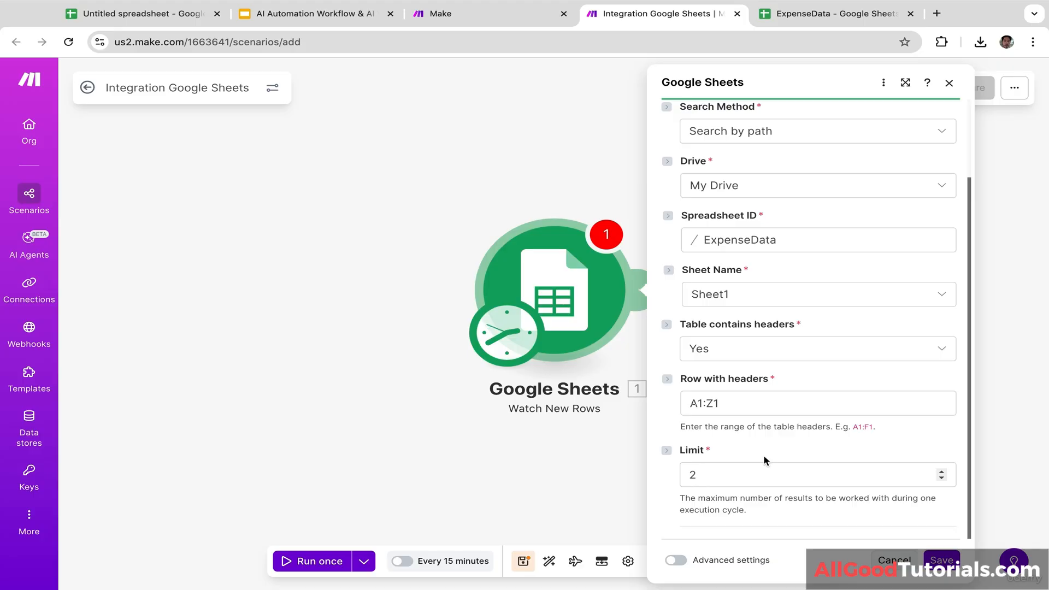
scroll(764, 458, up, 3)
click(764, 234)
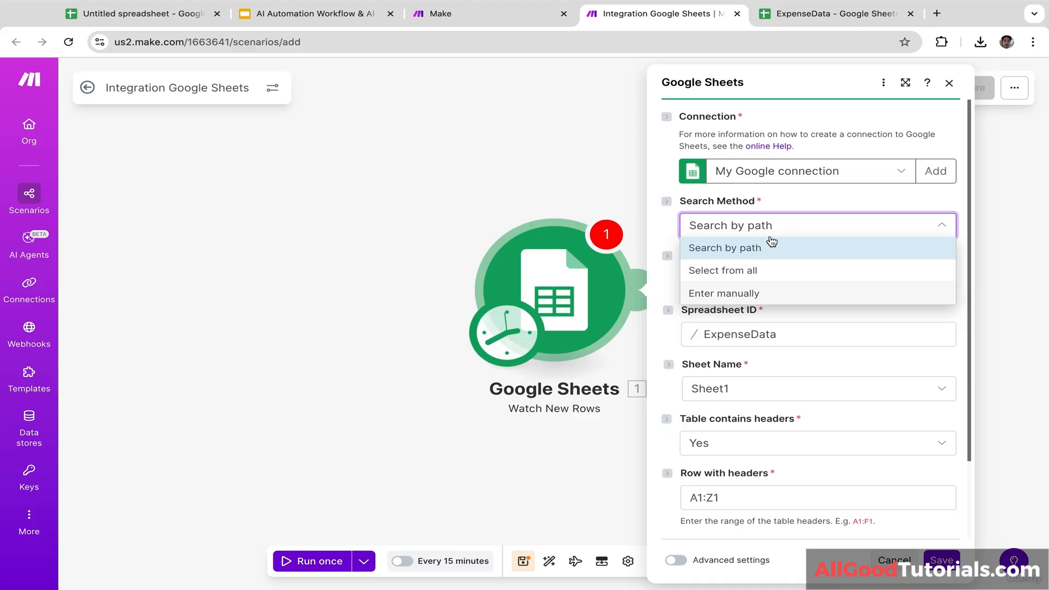
click(725, 248)
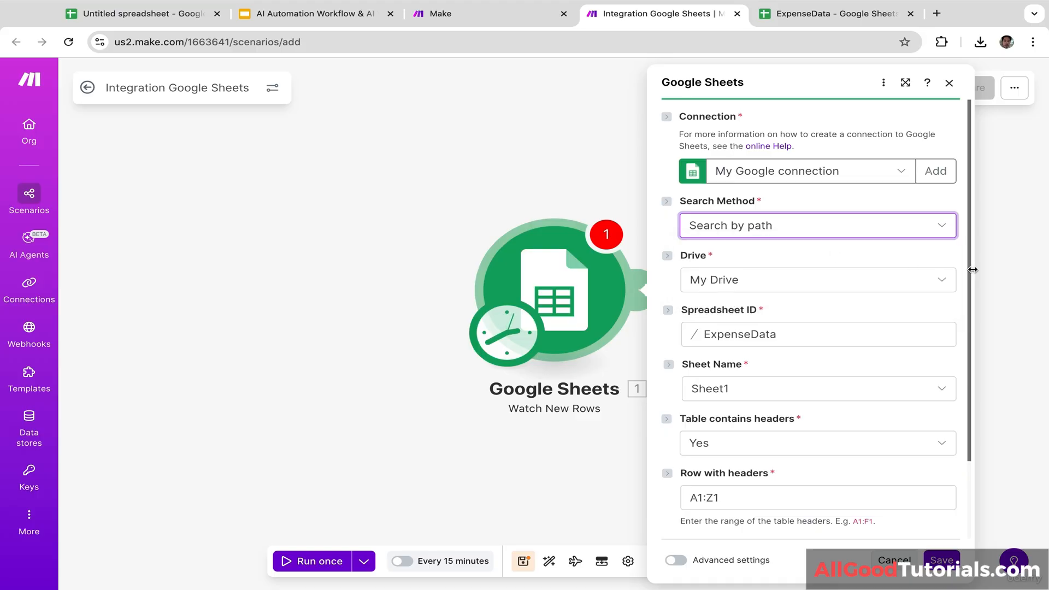
drag(968, 277, 971, 393)
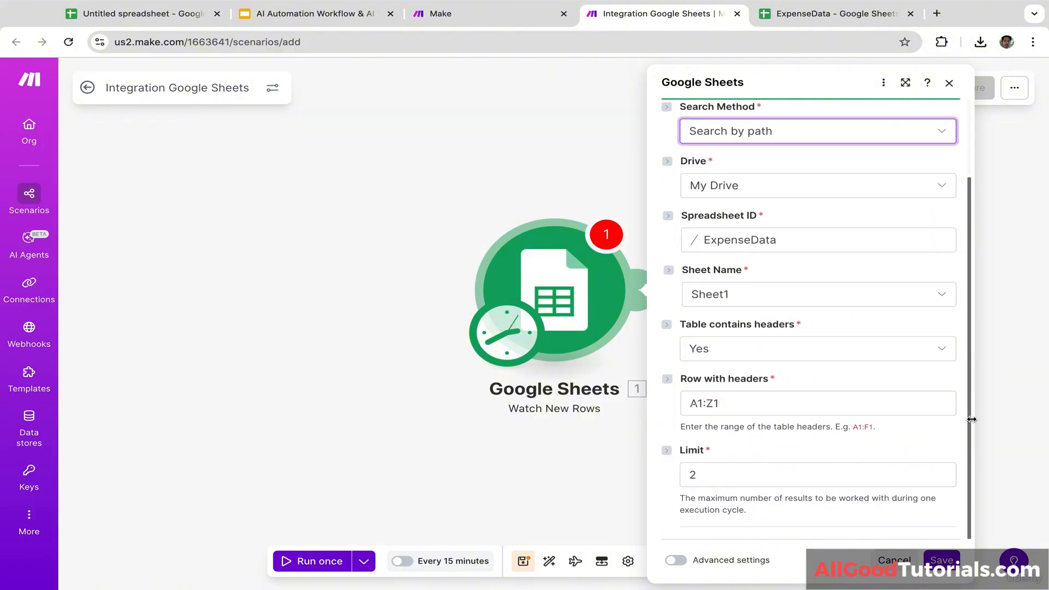
Step: Save the trigger and make it start from All rows
click(942, 563)
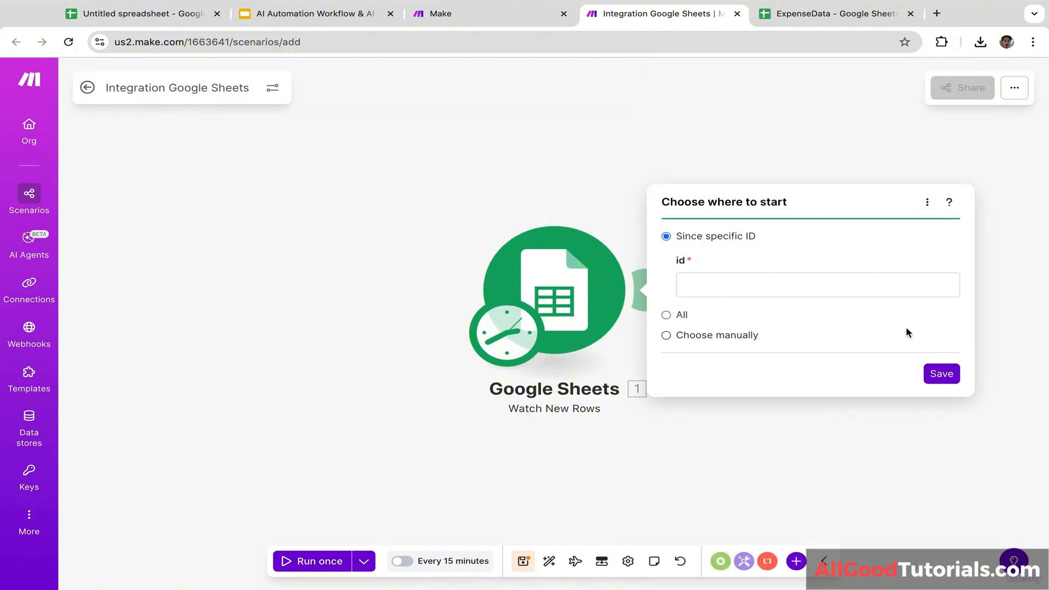
click(804, 284)
click(851, 254)
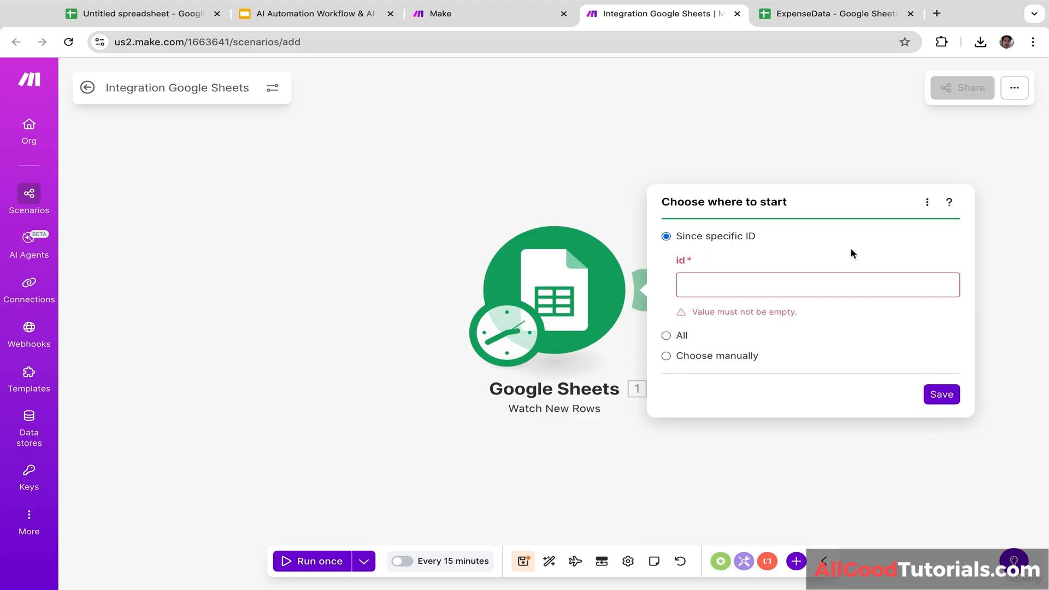
click(666, 337)
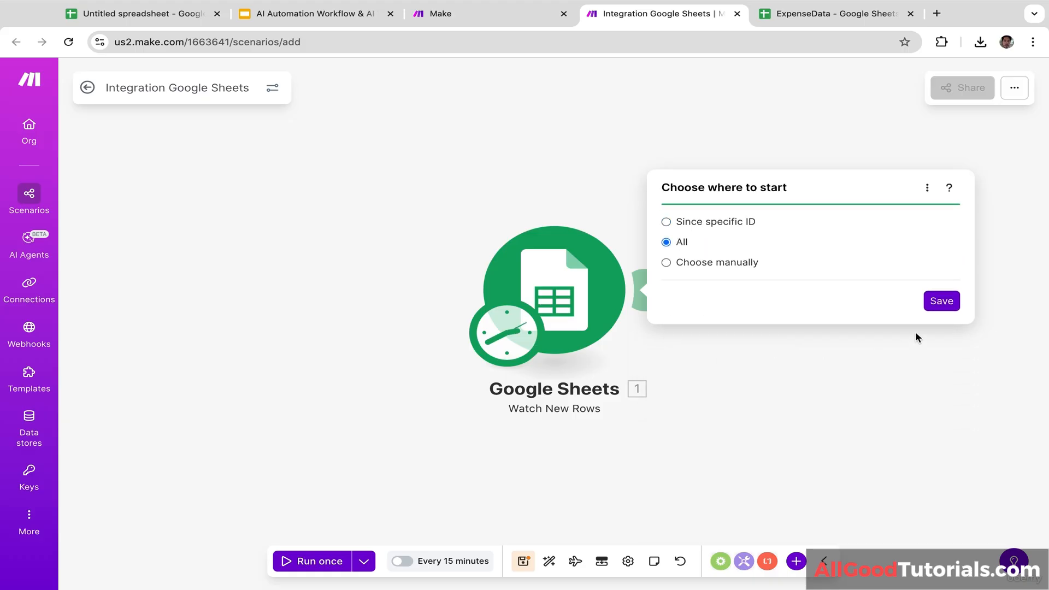
click(941, 299)
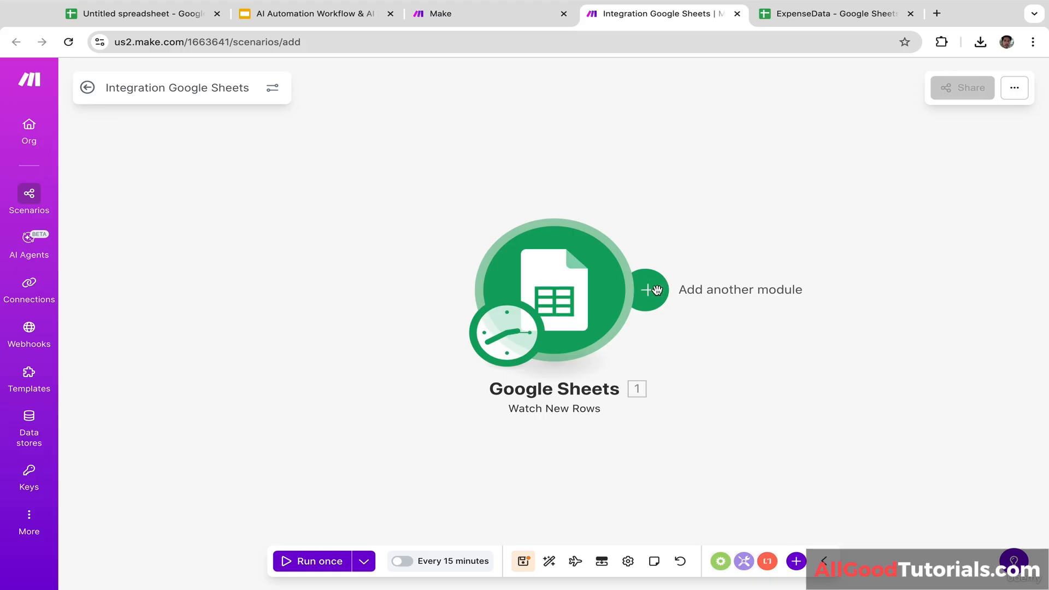
click(650, 290)
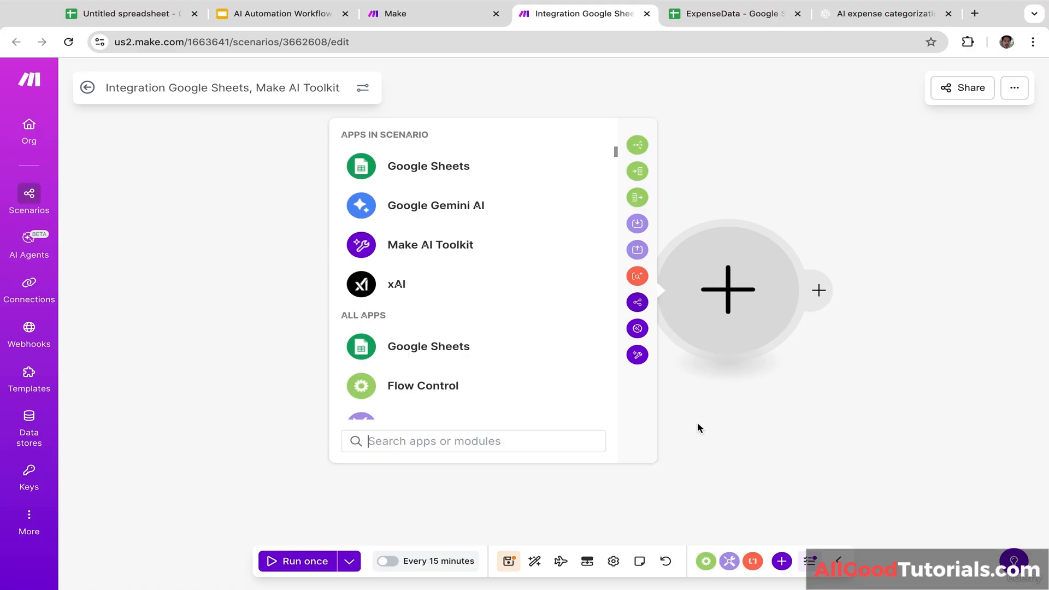
Step: Add an AI Toolkit Ask anything module on Small (GPT OSS 20B), prompting 'Assign transaction or expense category based on' Description (C)
text(ai)
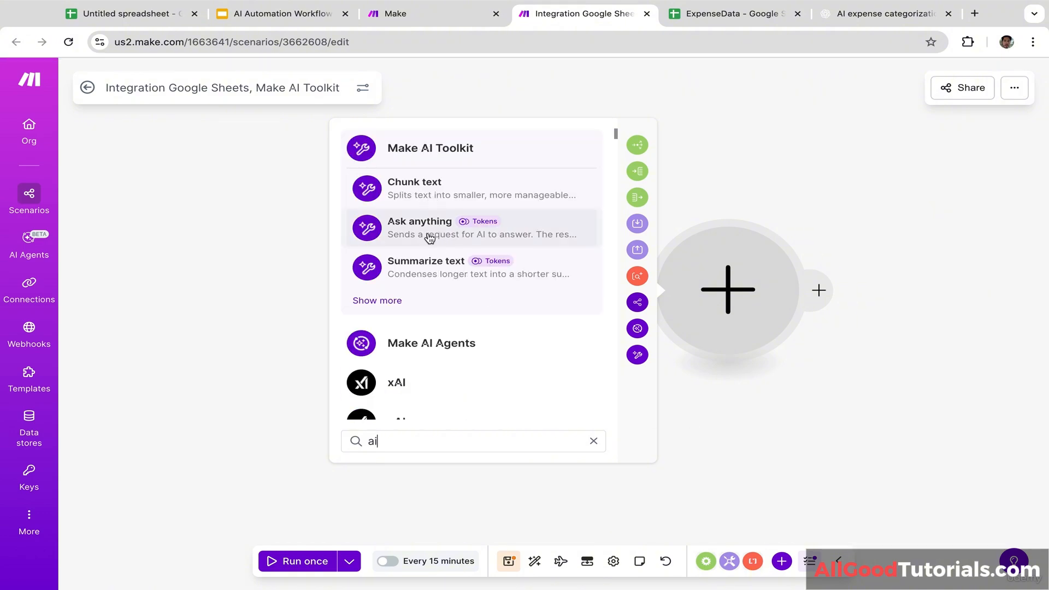
click(432, 236)
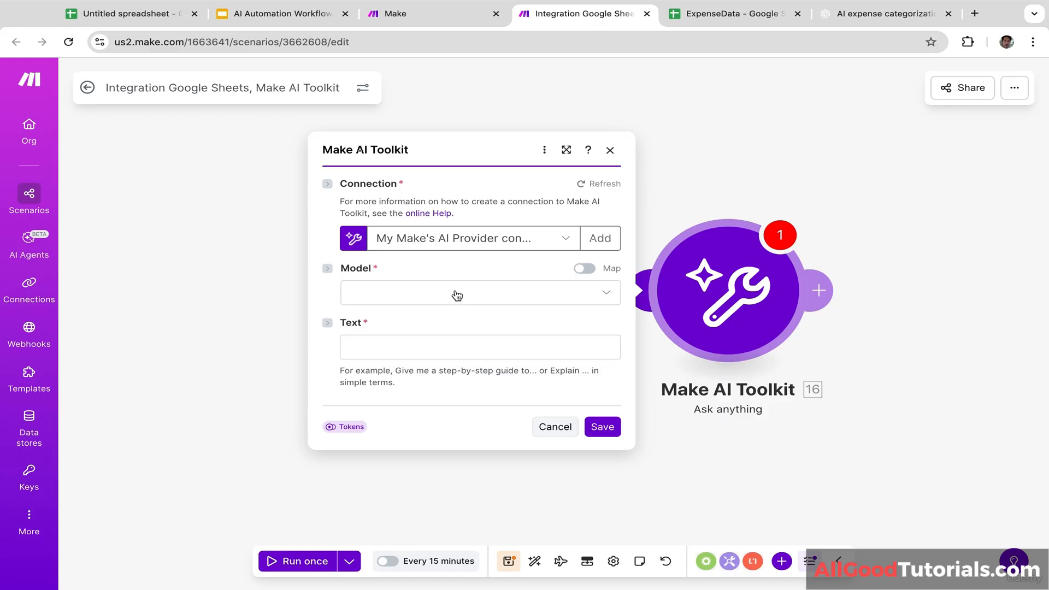
click(416, 304)
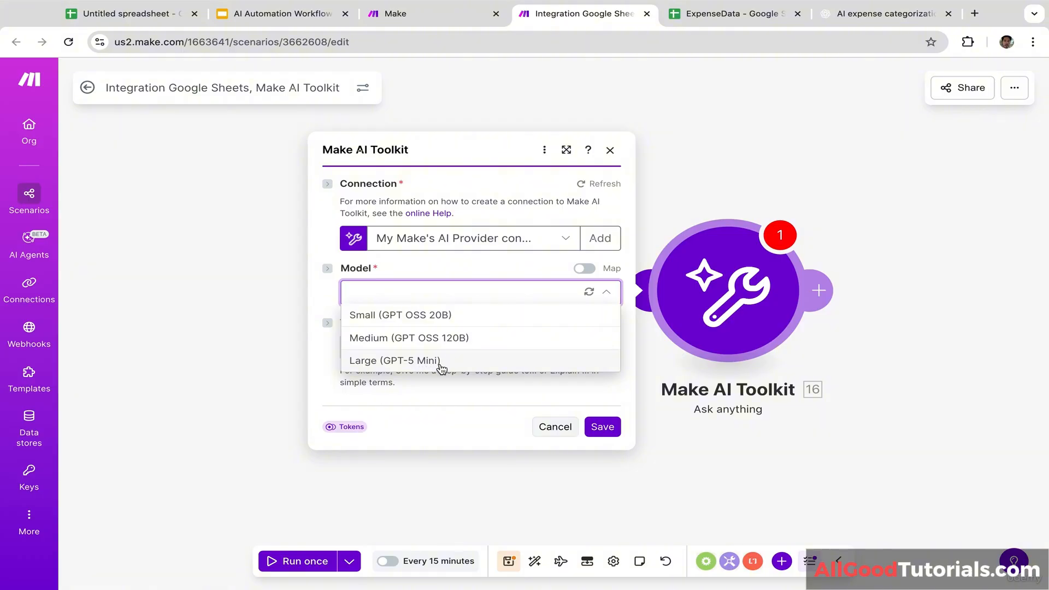
click(413, 316)
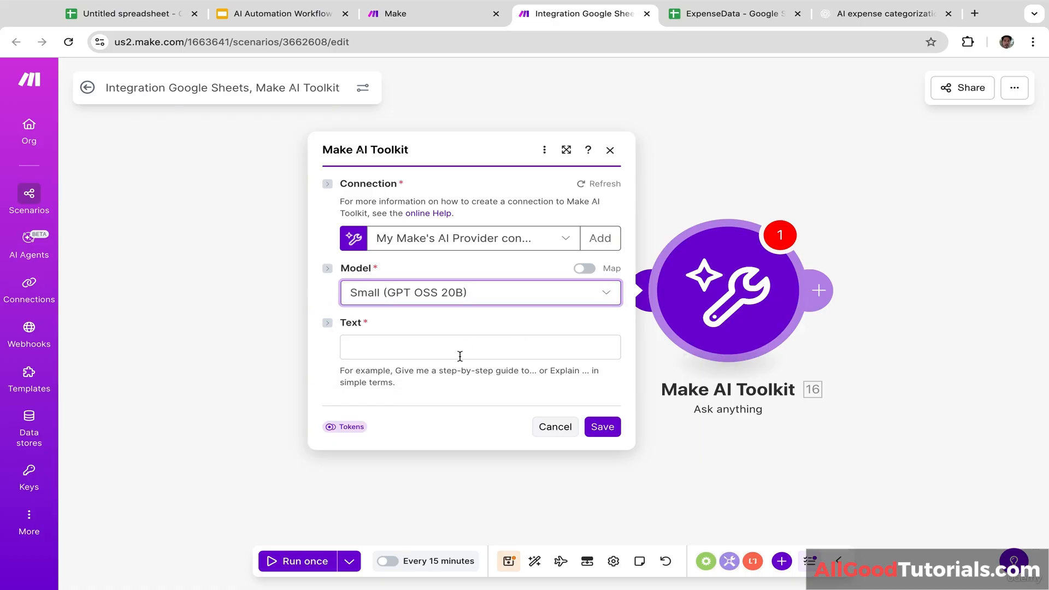
click(433, 343)
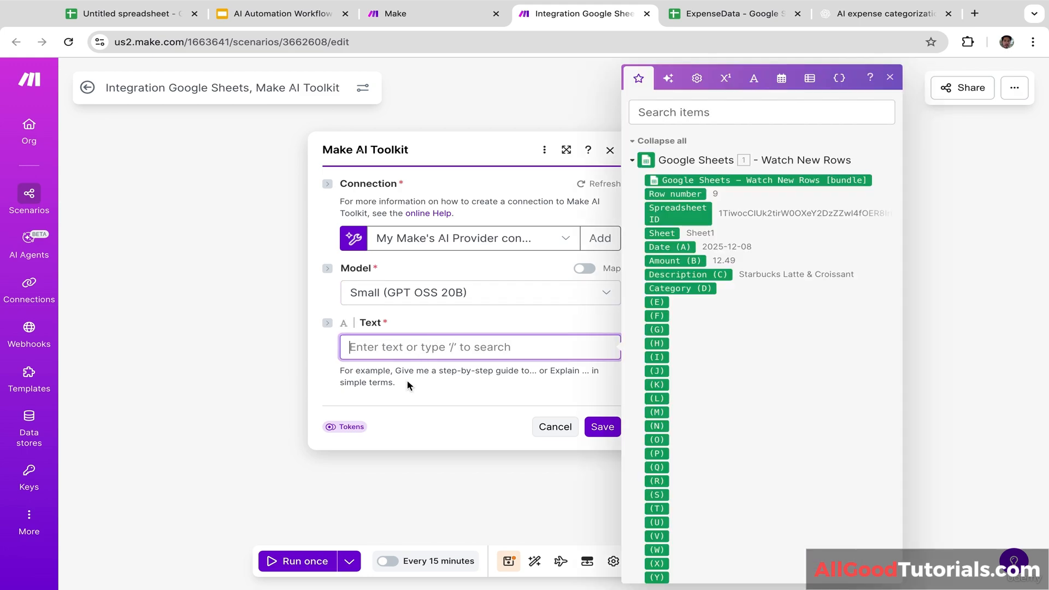
text(Assign transacti)
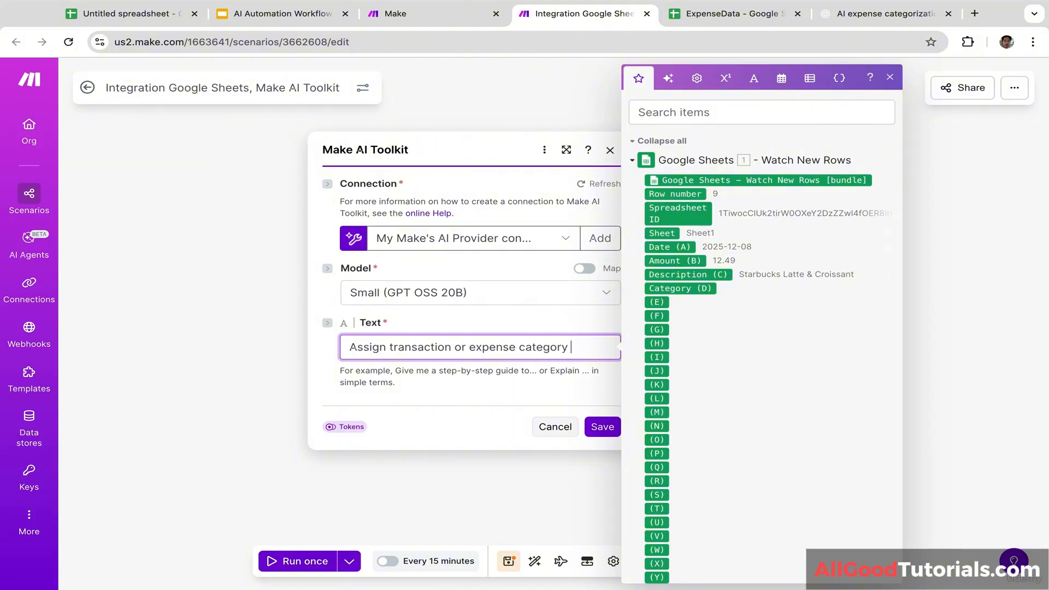
text(on)
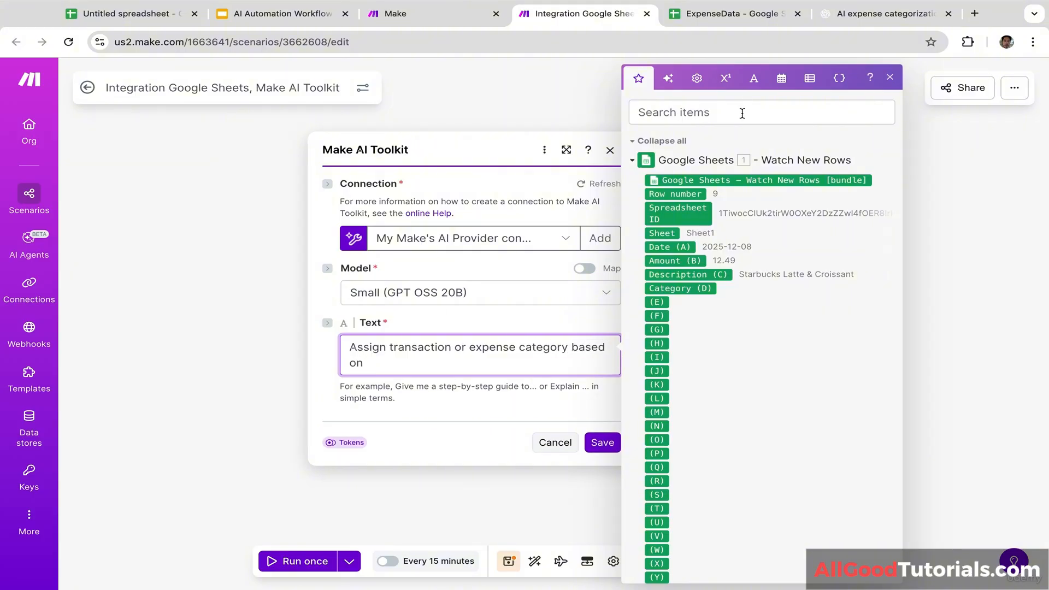
click(676, 276)
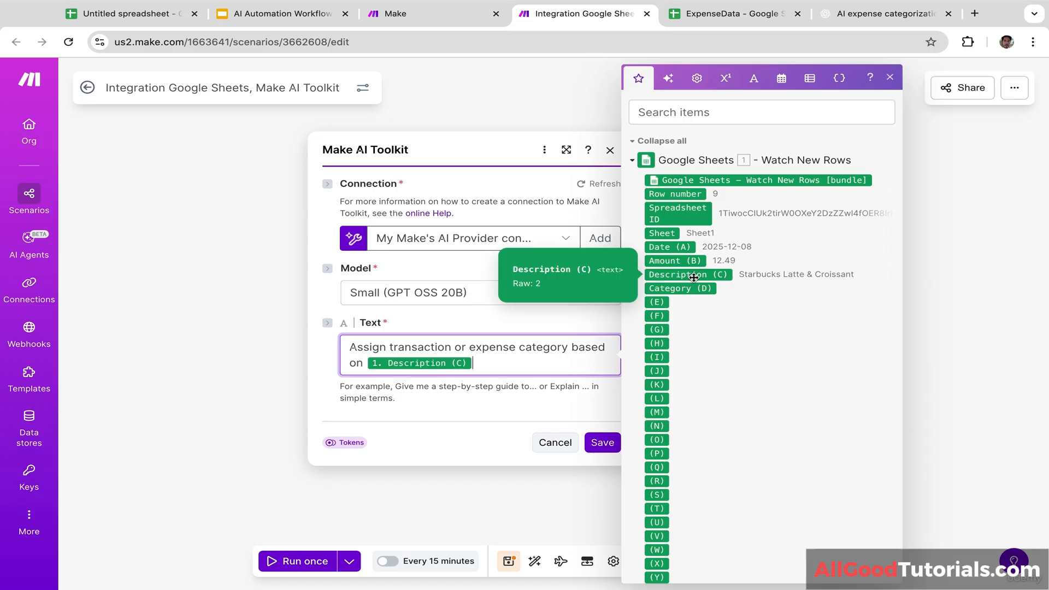
click(594, 434)
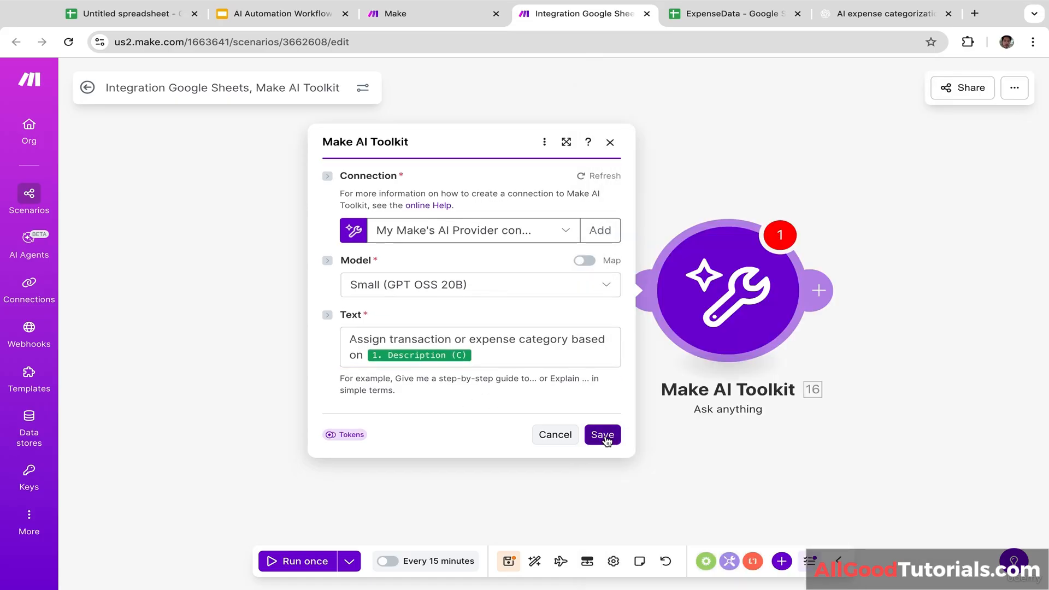
click(604, 435)
drag(888, 345, 723, 336)
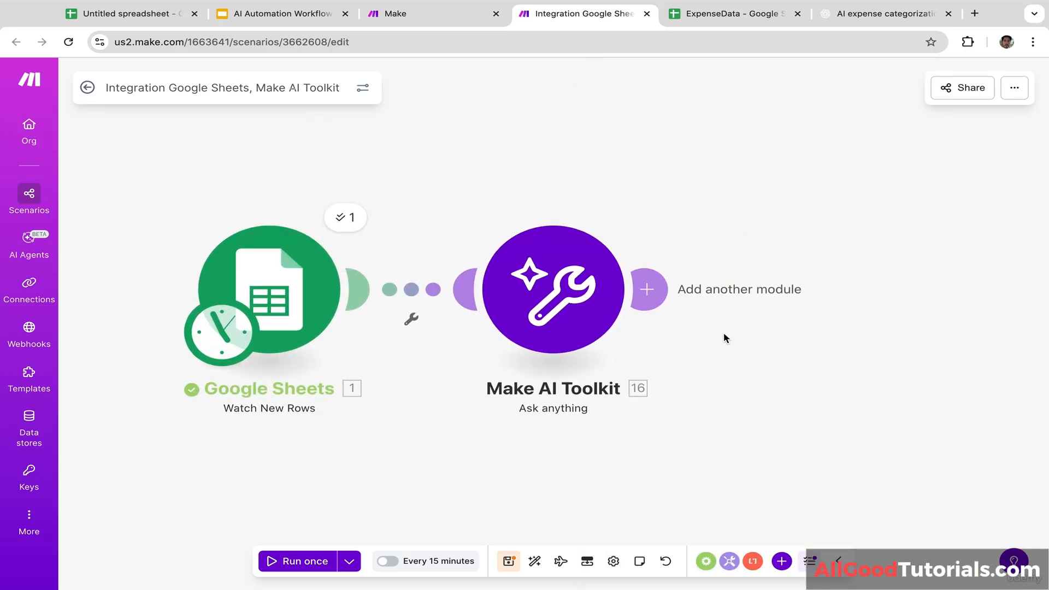
Step: Add a Google Sheets Update a Row module targeting ExpenseData's Sheet1
click(654, 294)
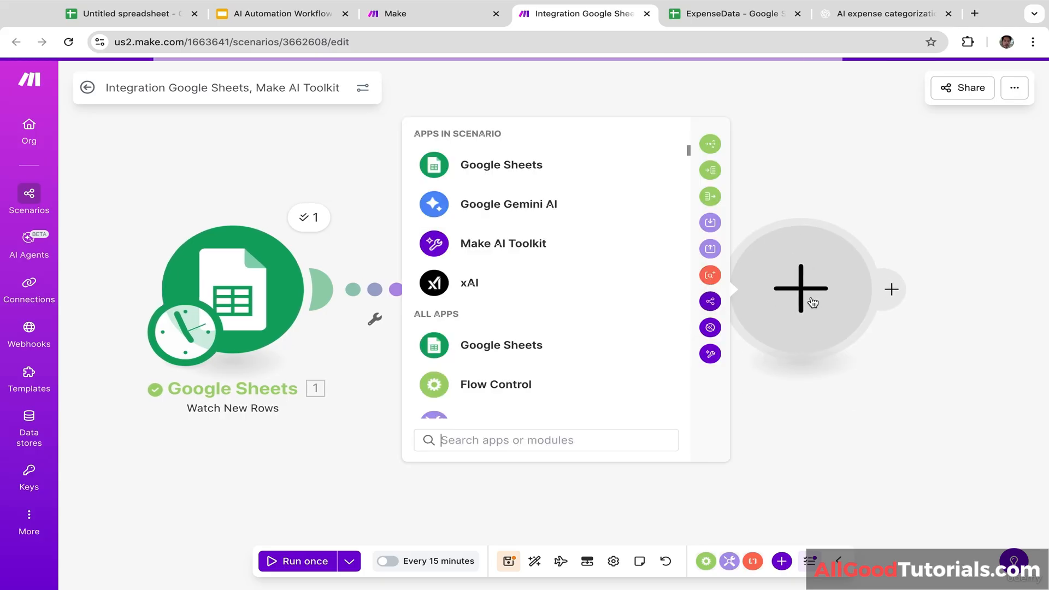
click(523, 170)
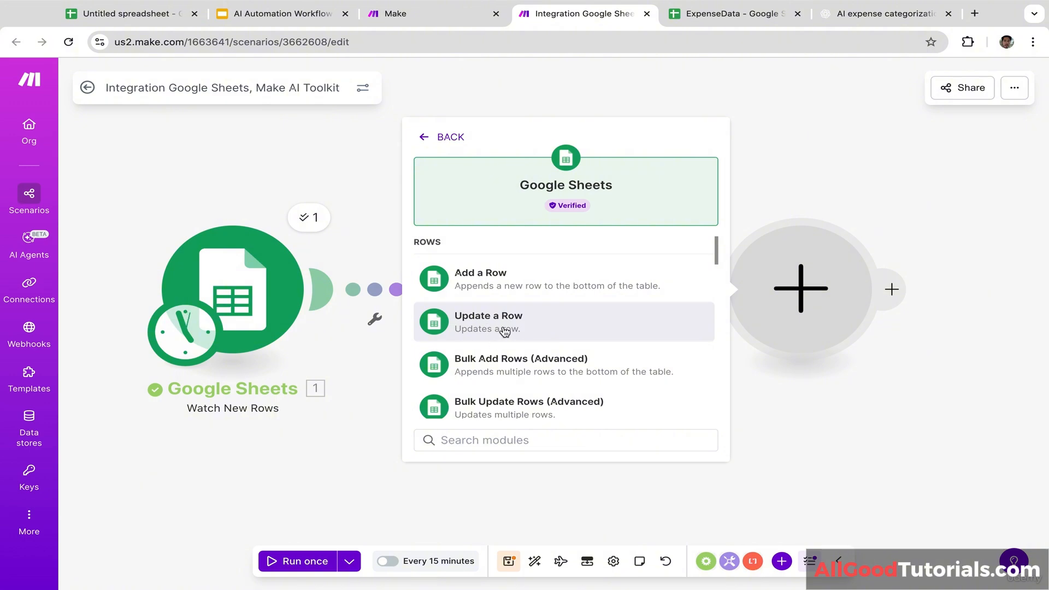
click(526, 328)
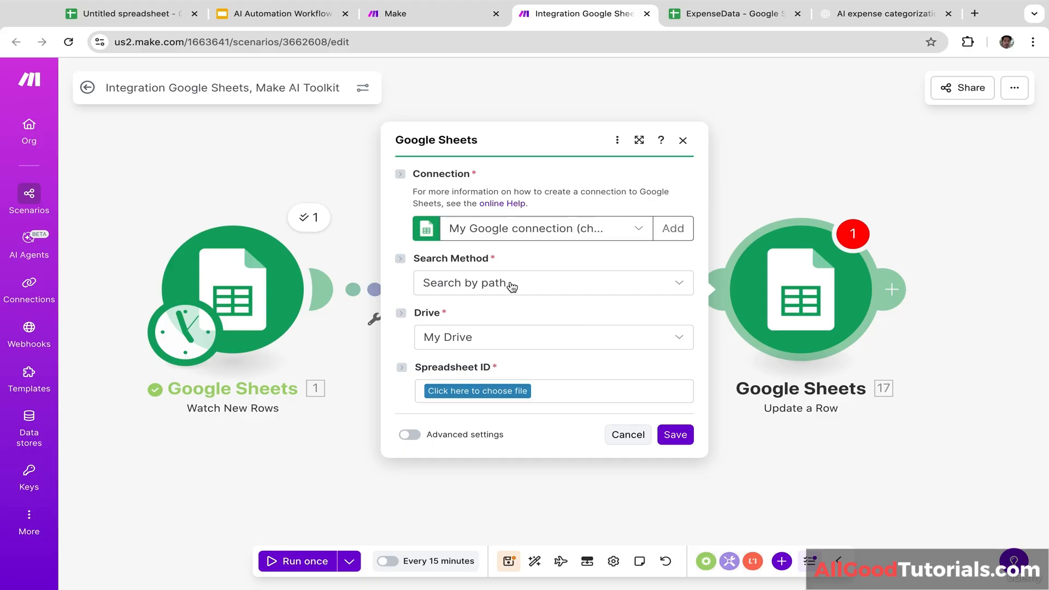
click(470, 294)
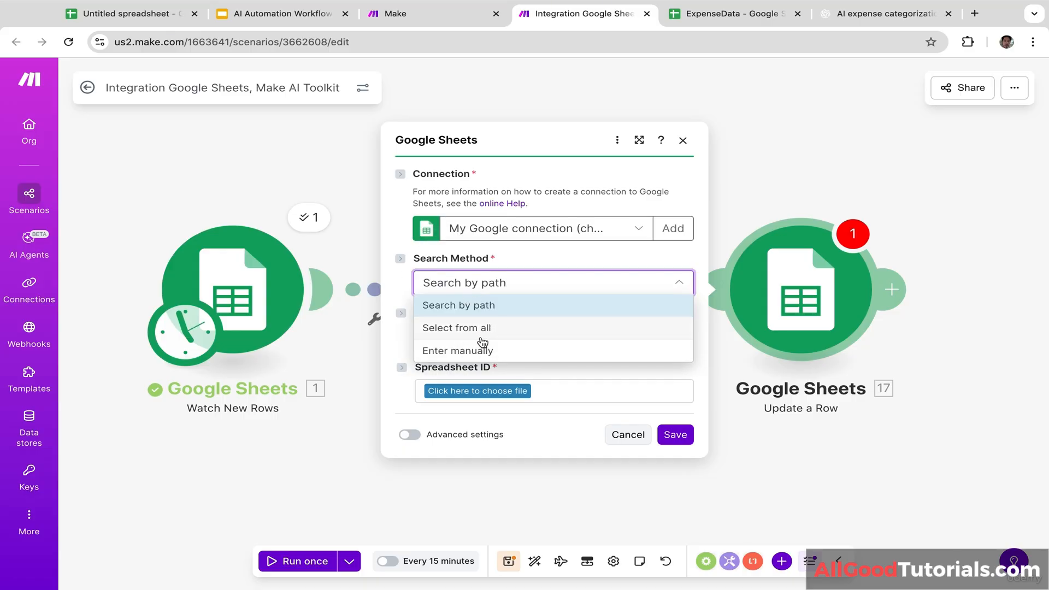
click(486, 304)
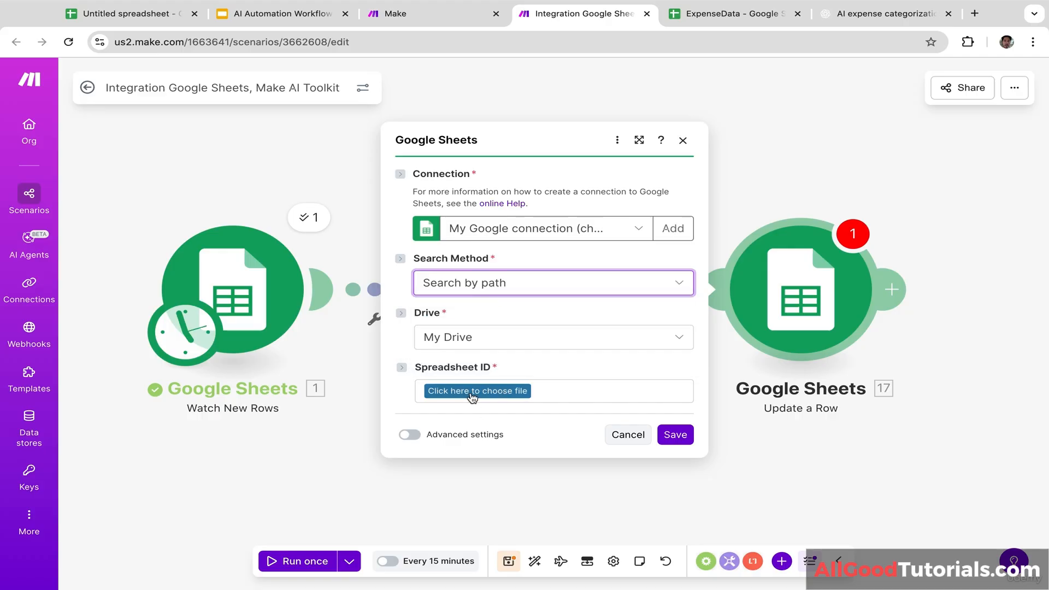
click(472, 396)
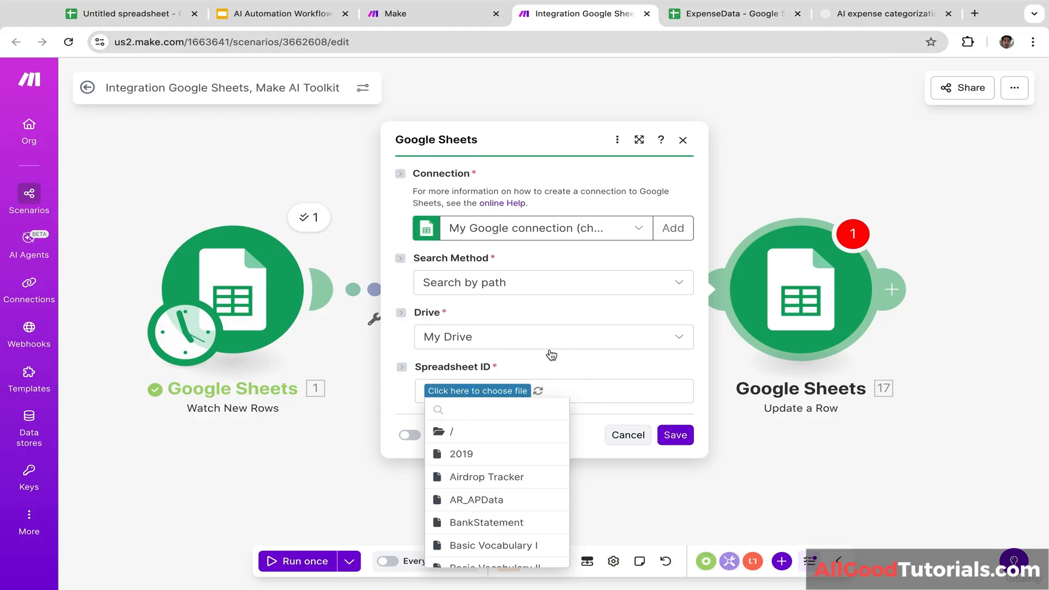
text(expense)
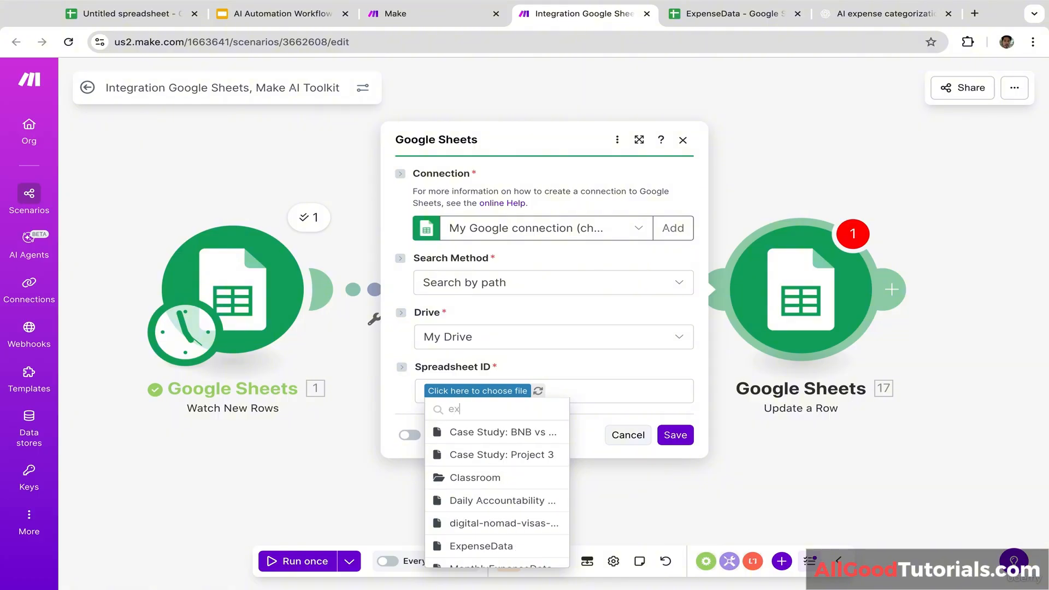
click(458, 433)
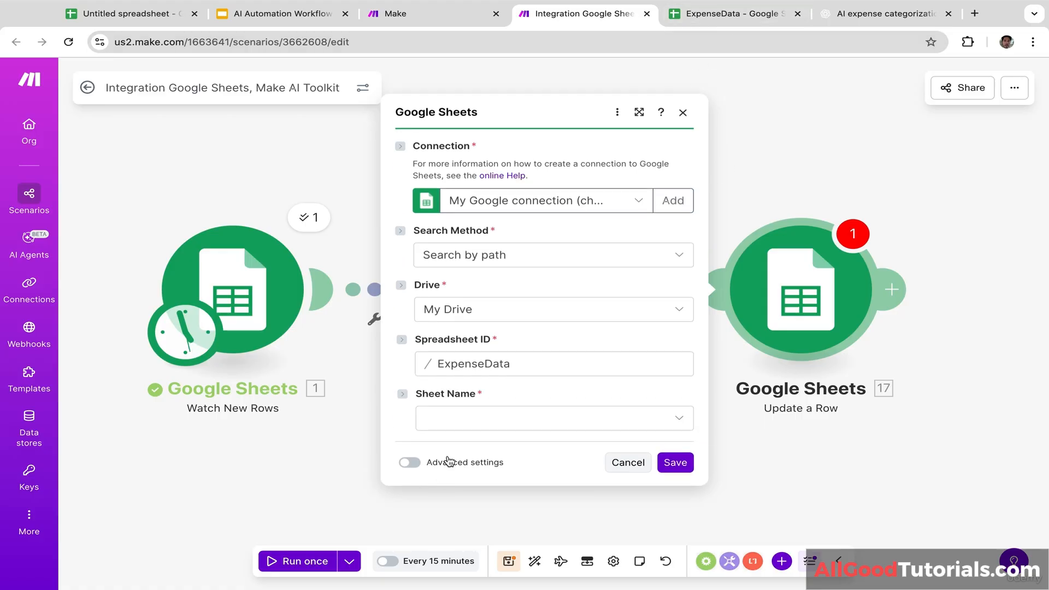
click(460, 422)
click(458, 421)
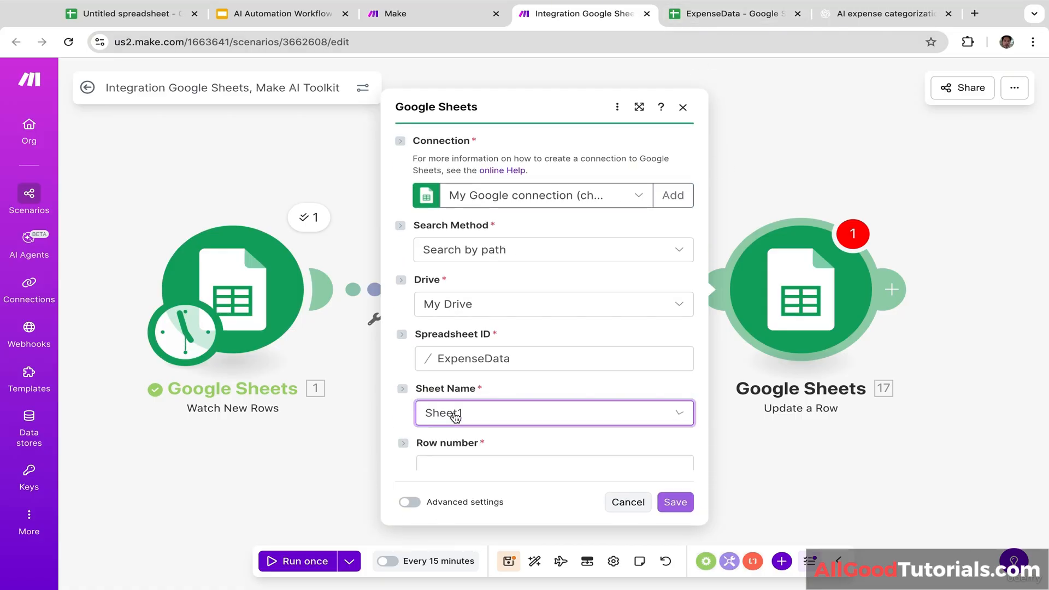
Step: Map the trigger's Row number as the row to update and keep headers set to Yes
scroll(557, 454, down, 2)
click(536, 338)
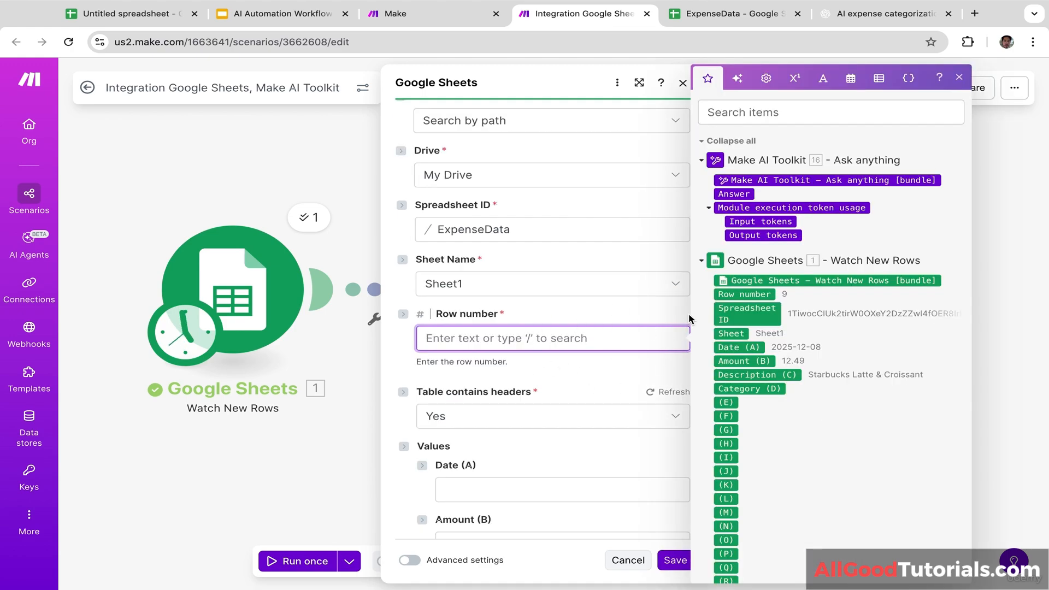
click(751, 294)
drag(751, 295, 480, 338)
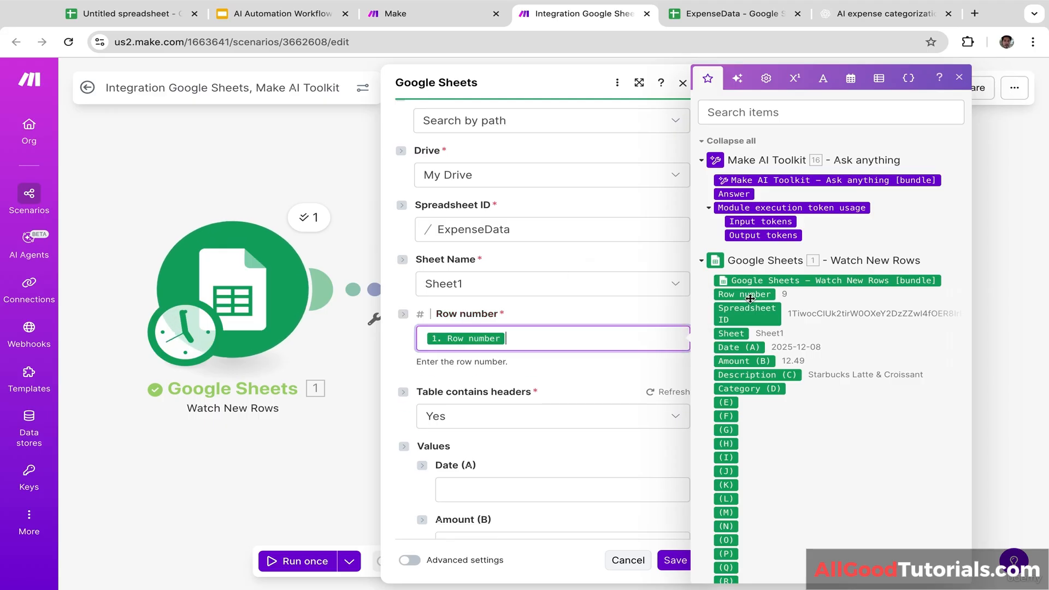
click(545, 378)
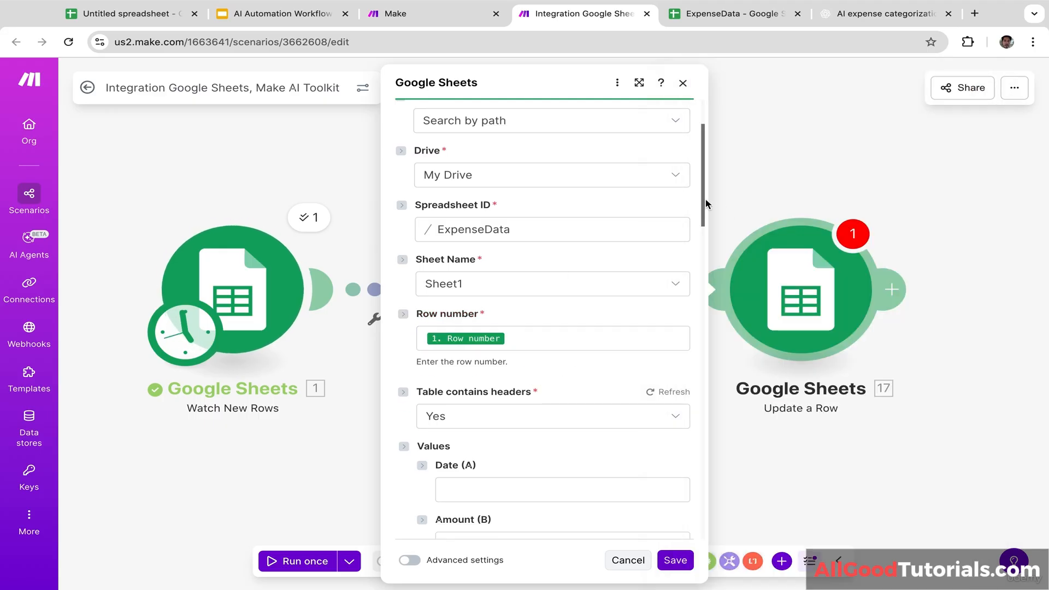
drag(703, 201, 699, 242)
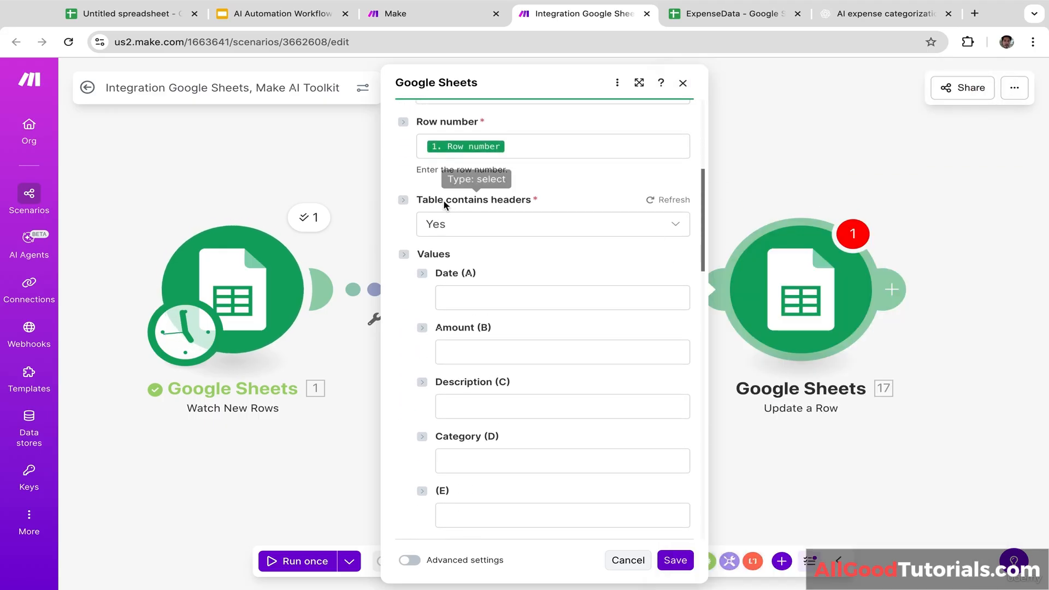
click(546, 226)
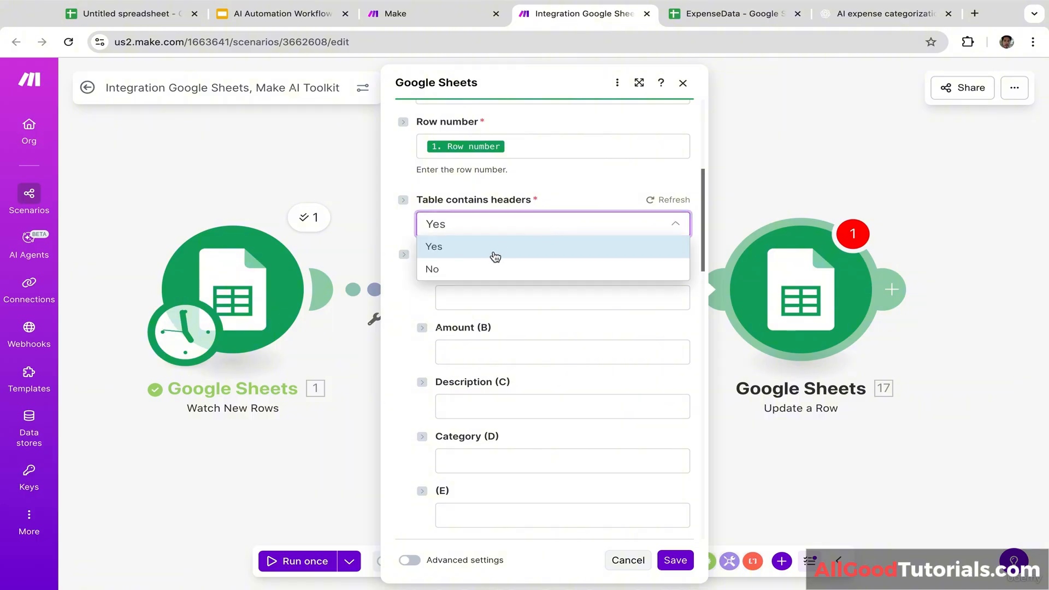
click(513, 247)
click(732, 13)
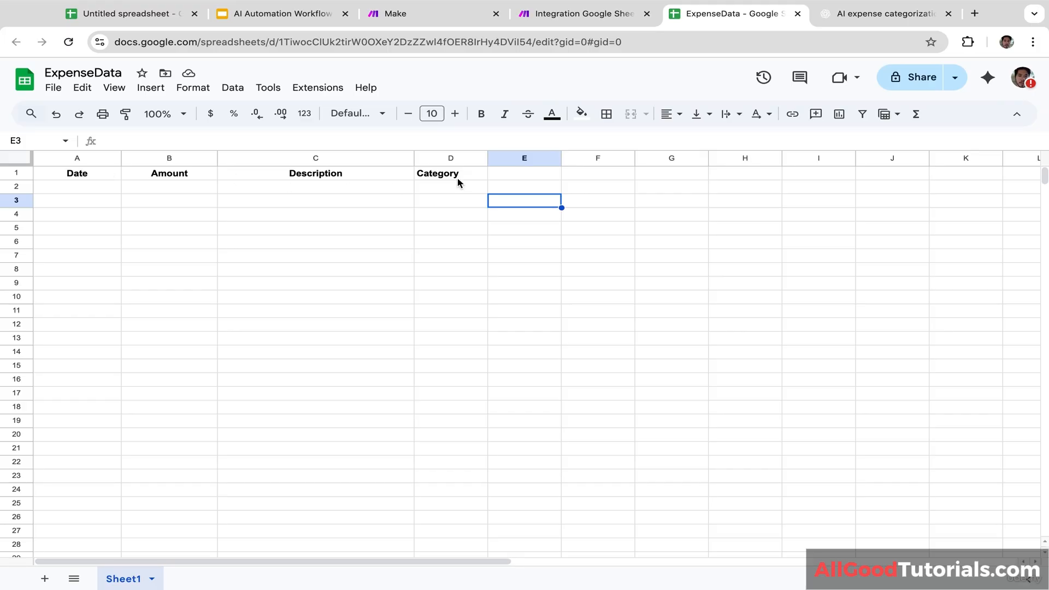
Step: Fill Date (A), Amount (B), Description (C) from the trigger and Category (D) with the AI Answer, then save
click(572, 15)
click(504, 300)
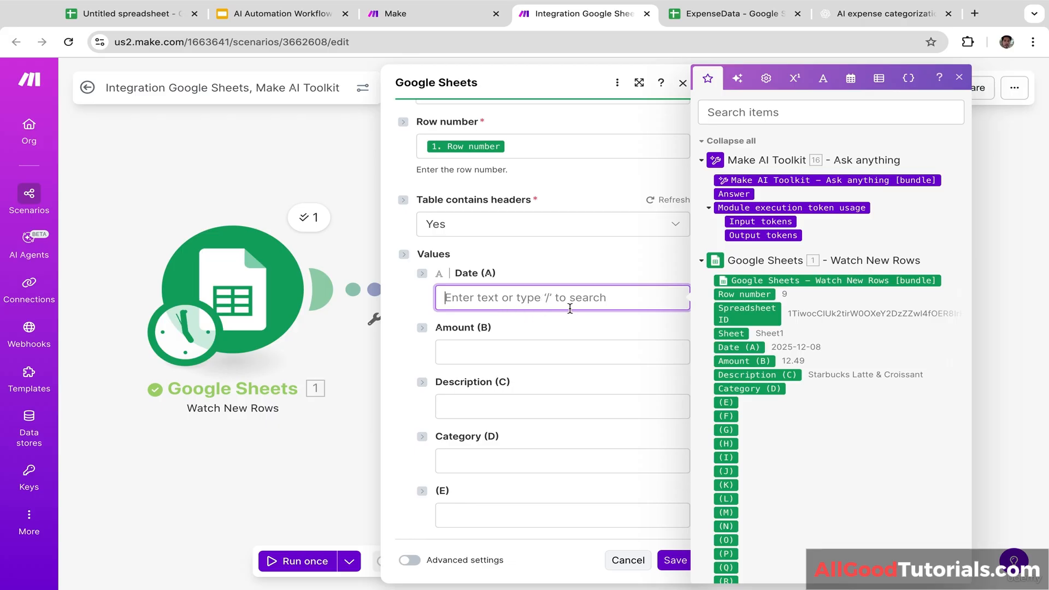
click(738, 348)
click(554, 357)
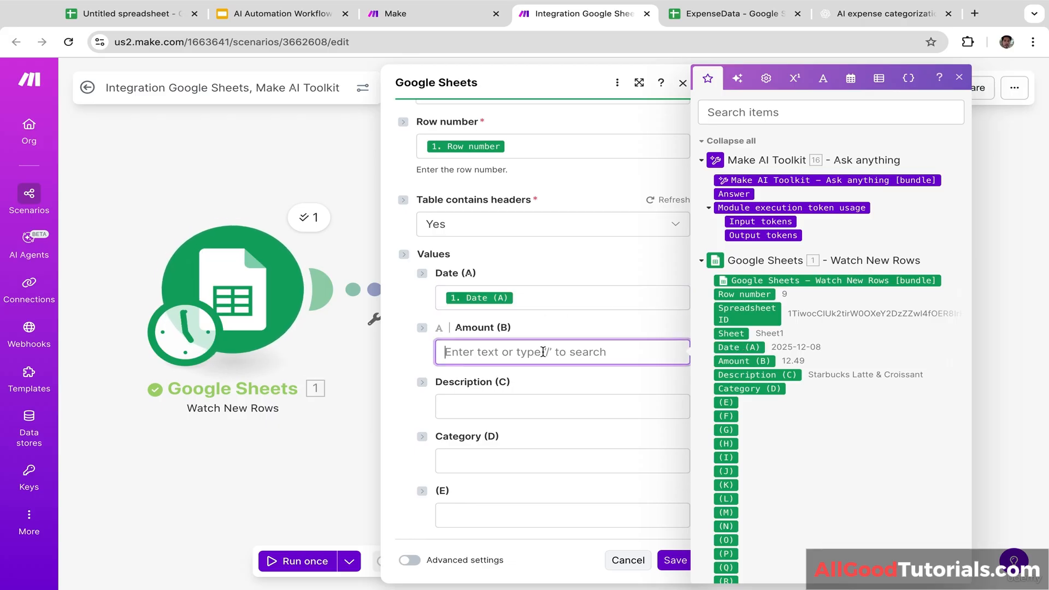
click(742, 361)
click(558, 405)
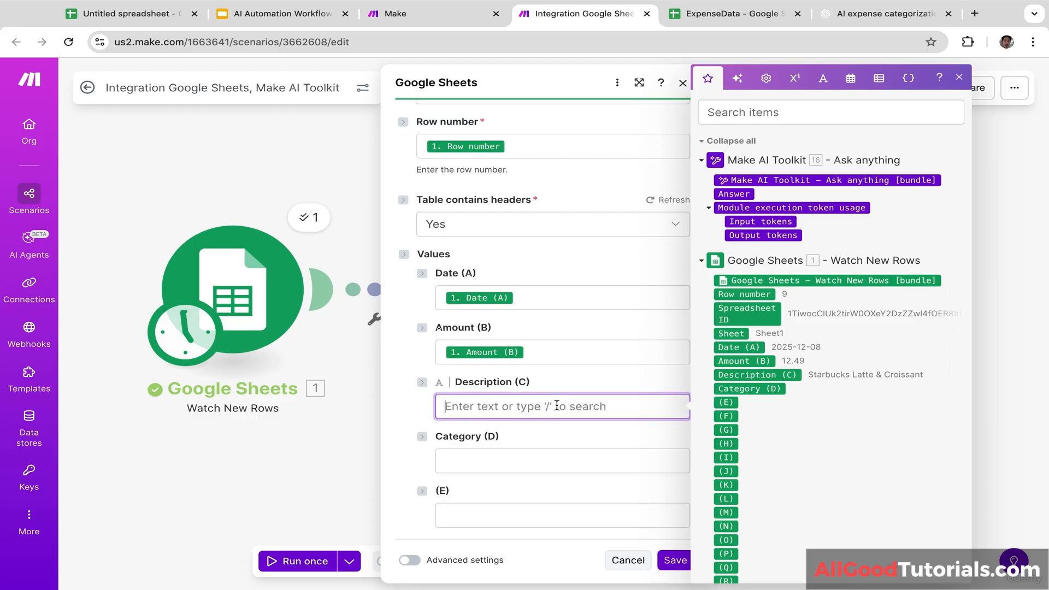
click(750, 375)
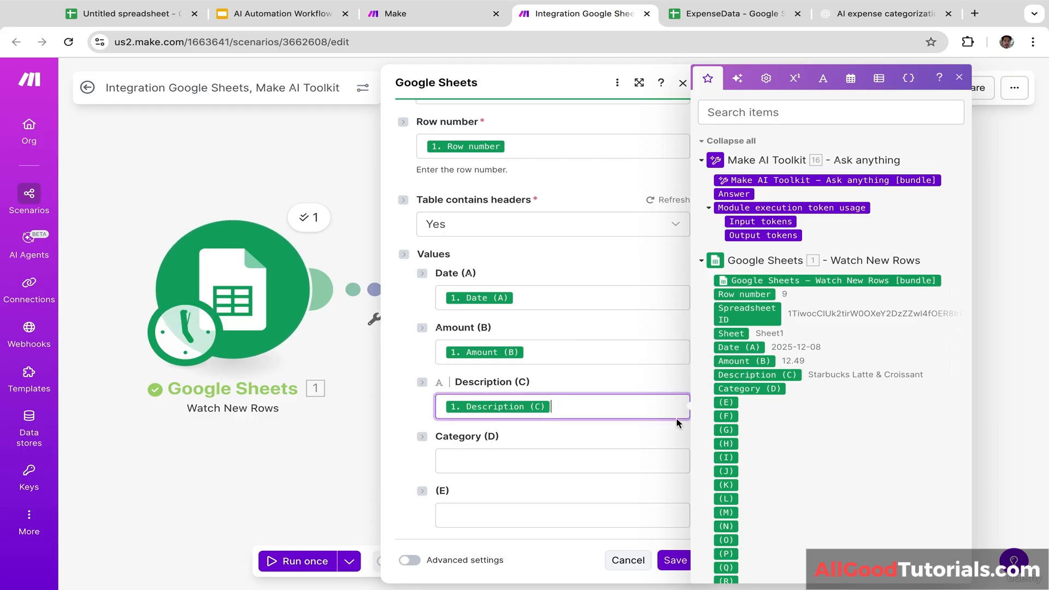
click(519, 455)
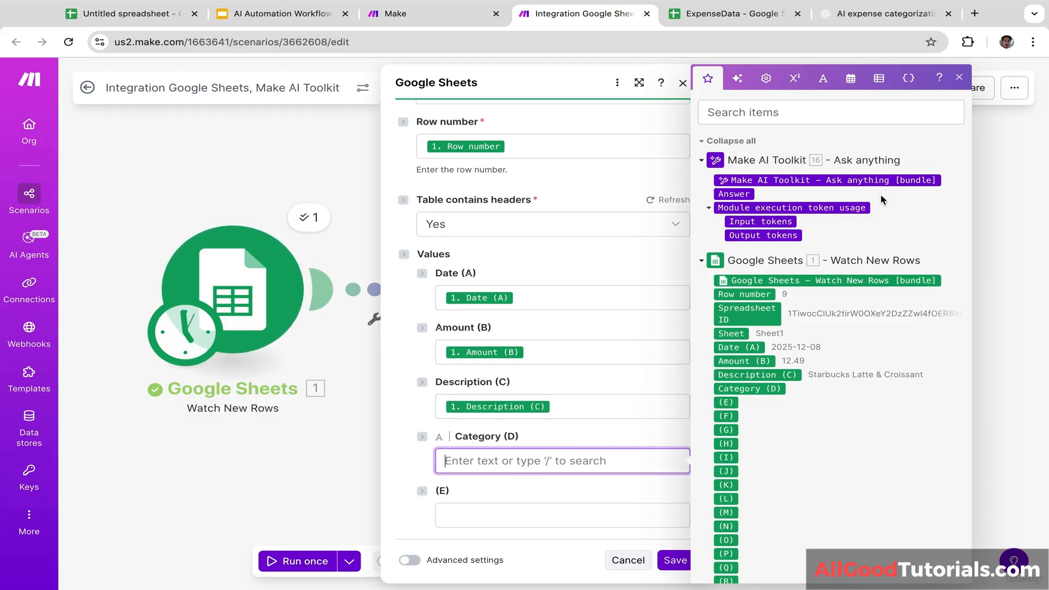
click(743, 194)
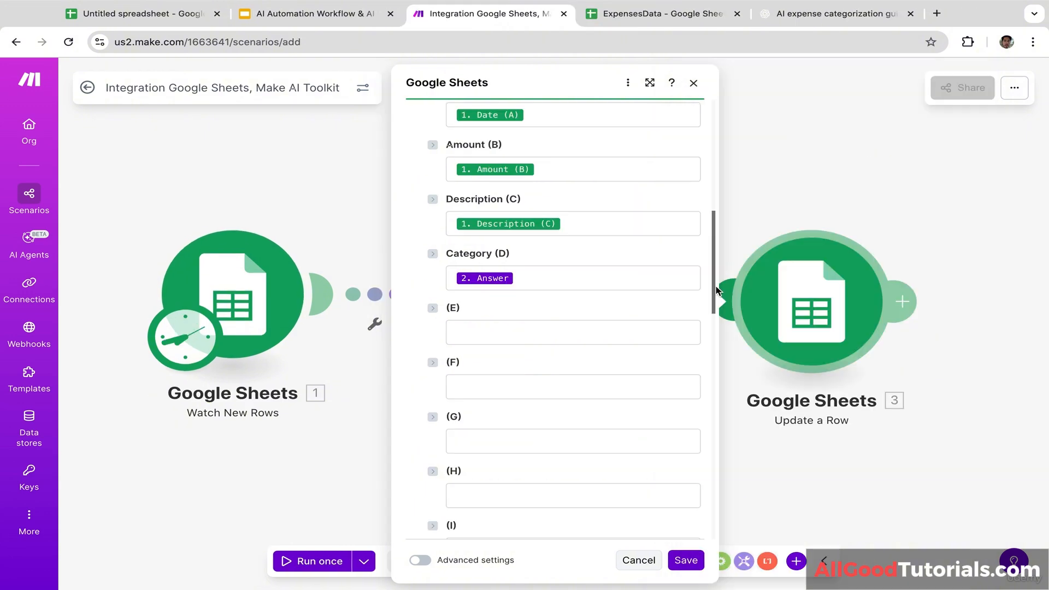
scroll(714, 292, down, 14)
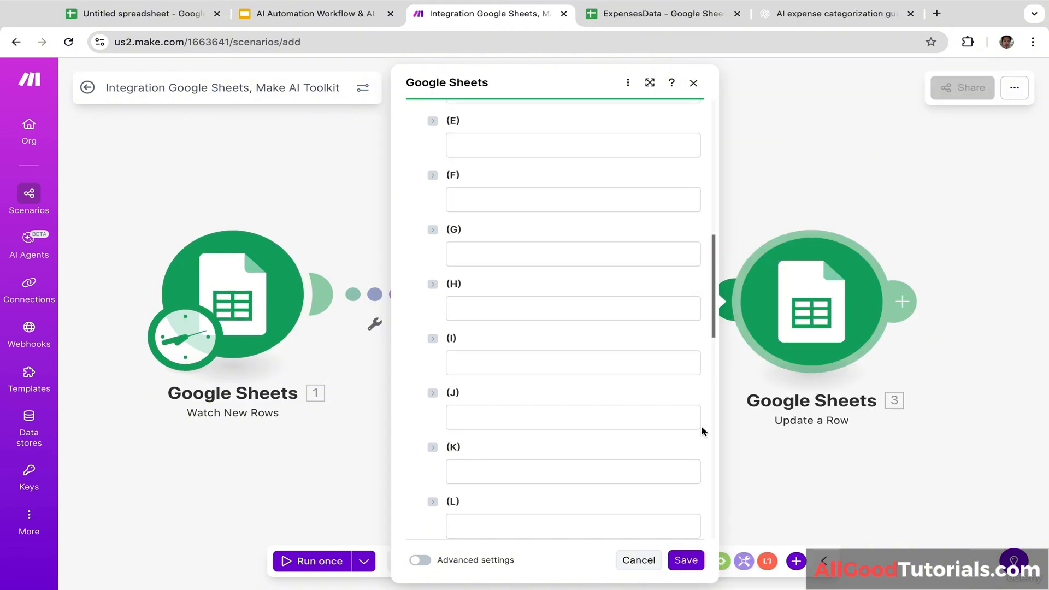
click(686, 561)
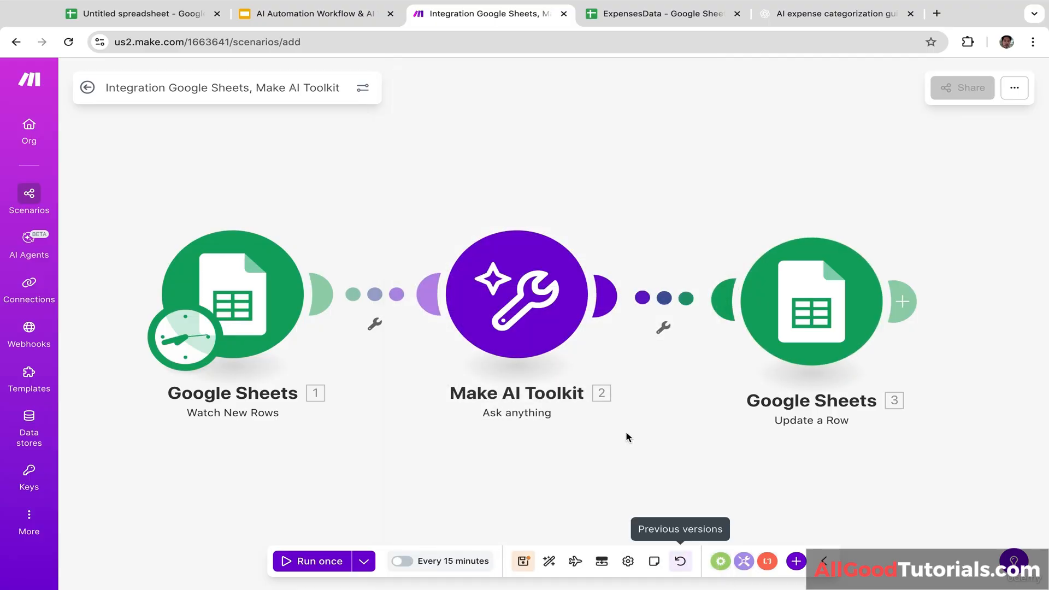
click(644, 16)
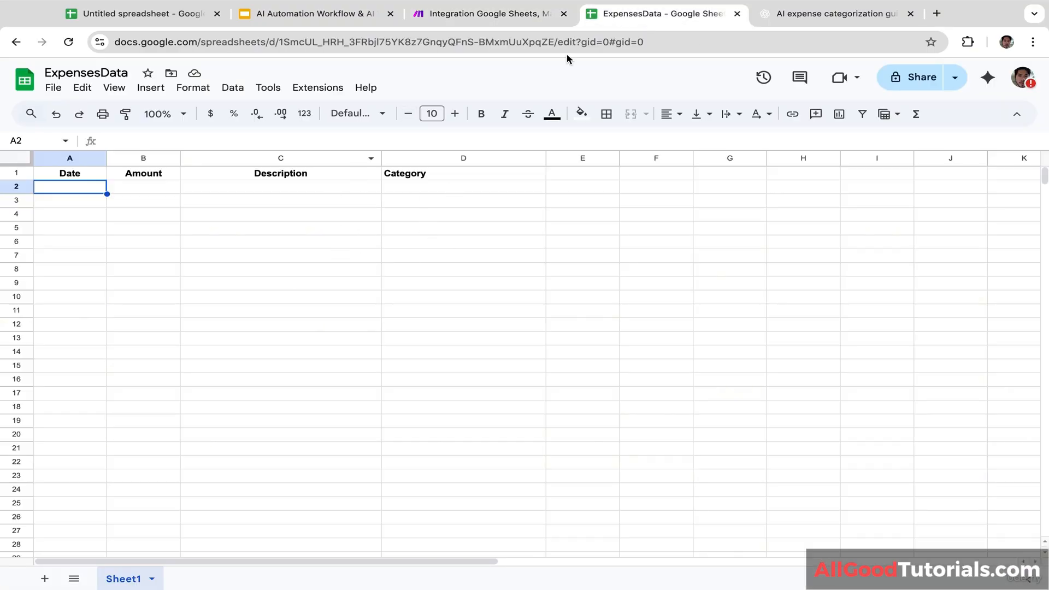
click(802, 16)
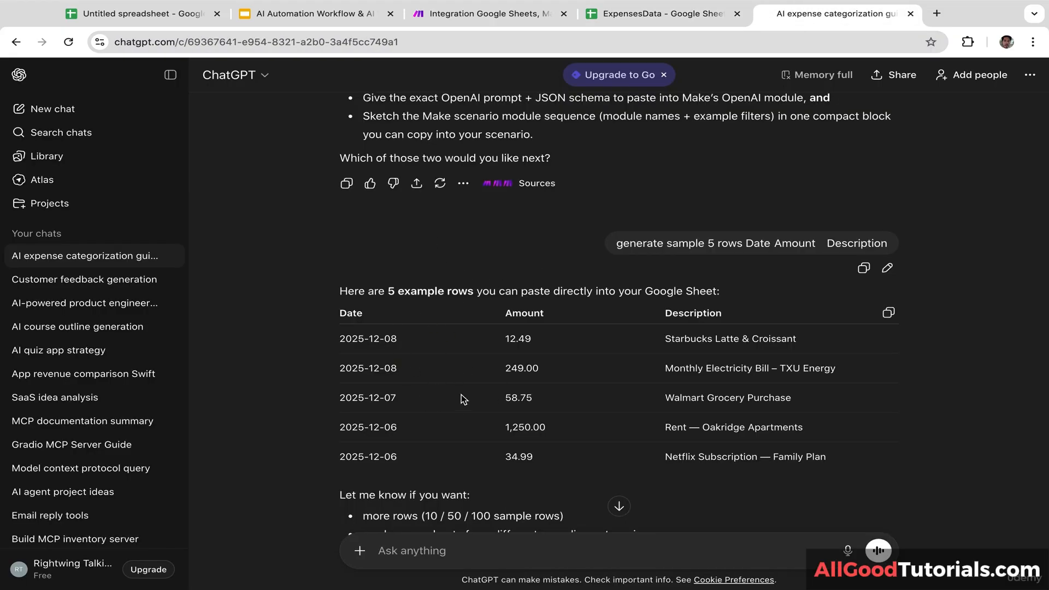
Step: Paste the Date/Amount/Description headers and the 2025-12-08, 12.49, Starbucks Latte & Croissant row into ExpensesData A1
drag(339, 313, 621, 341)
drag(798, 343, 282, 320)
key(ctrl+c)
click(415, 321)
click(635, 21)
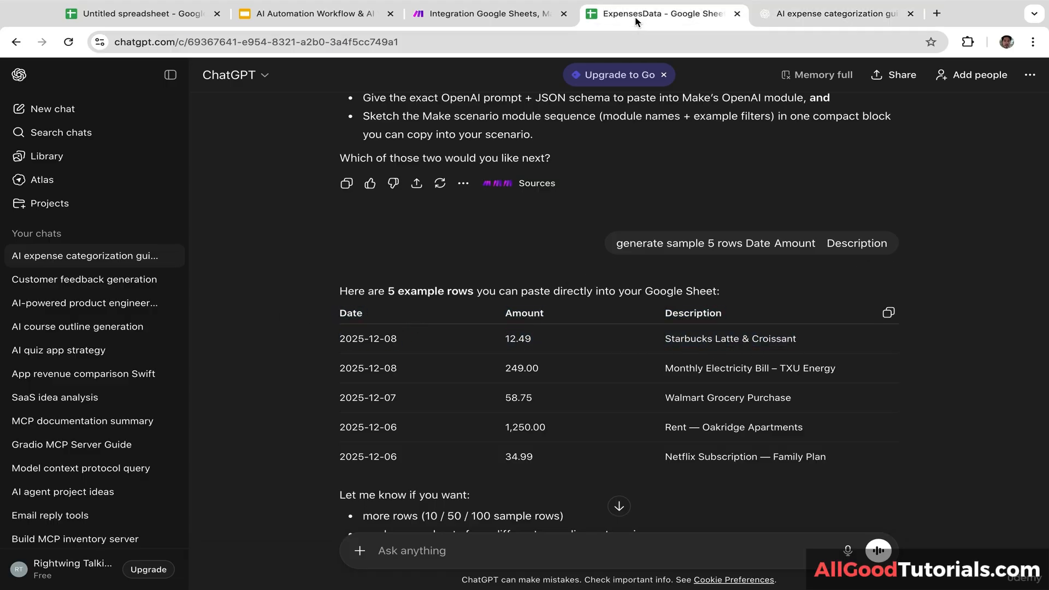
click(89, 174)
key(ctrl+v)
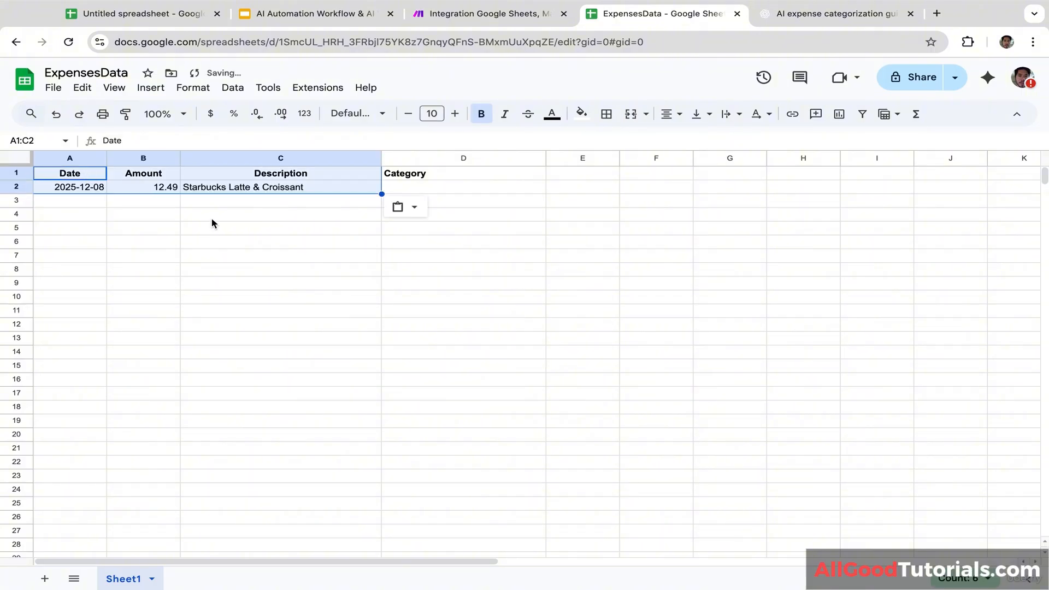
click(213, 220)
click(395, 189)
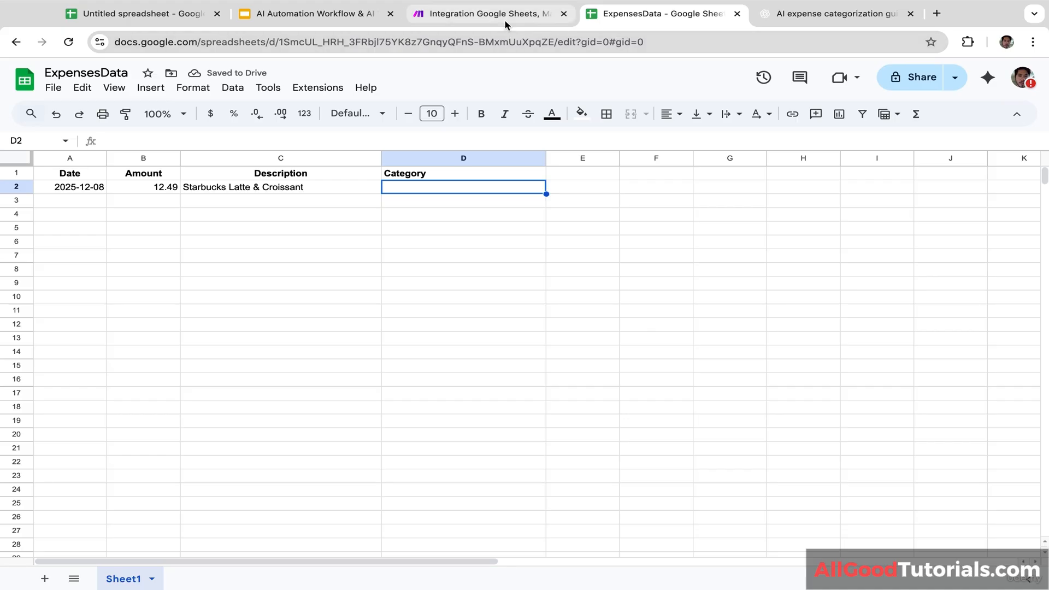
Step: Run the Make scenario once and confirm ExpensesData D2 now reads food
click(488, 22)
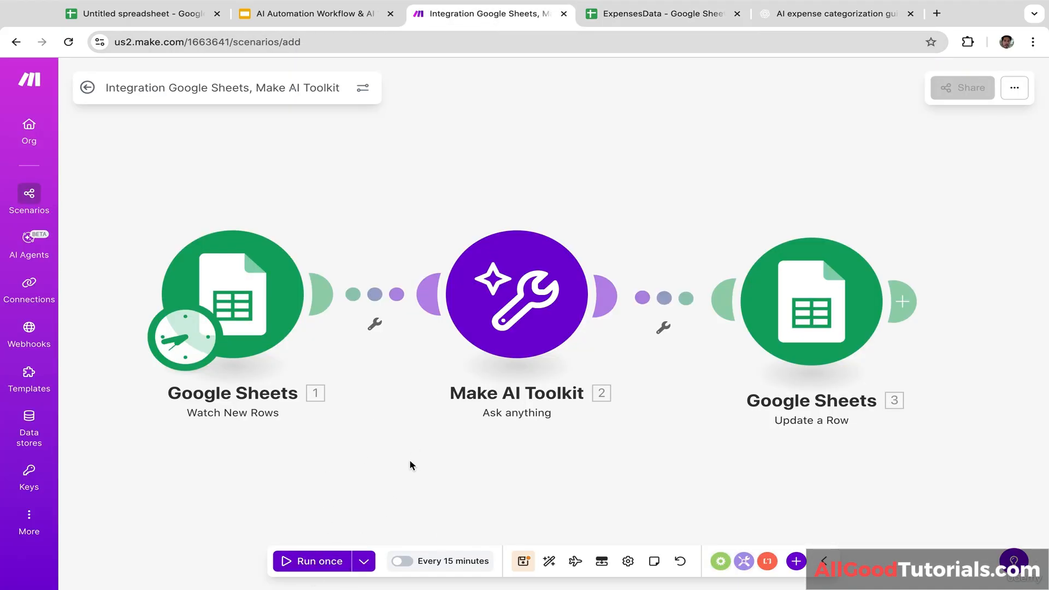
click(313, 563)
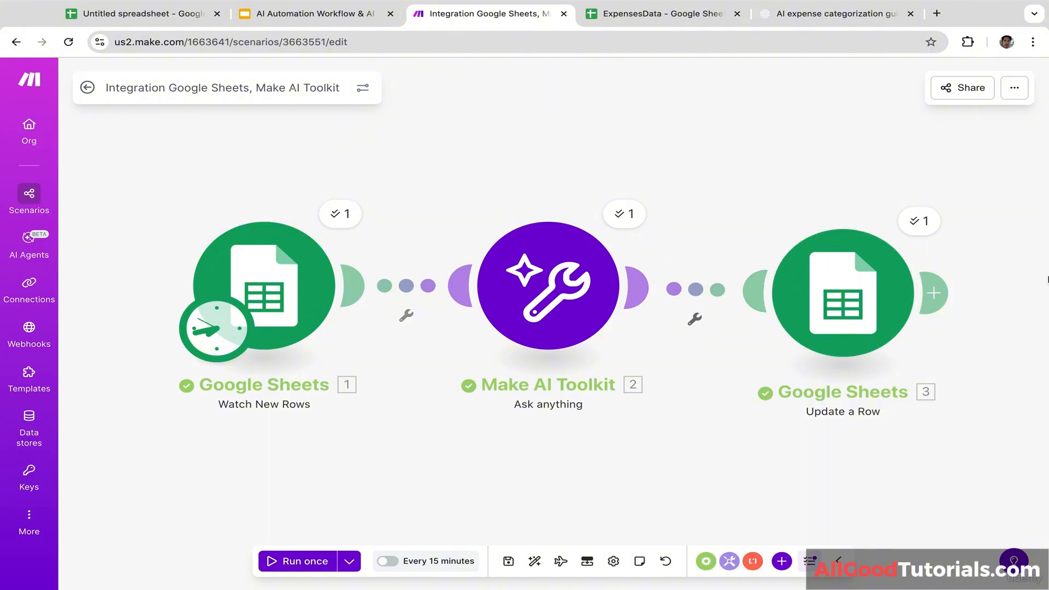
drag(990, 306, 943, 309)
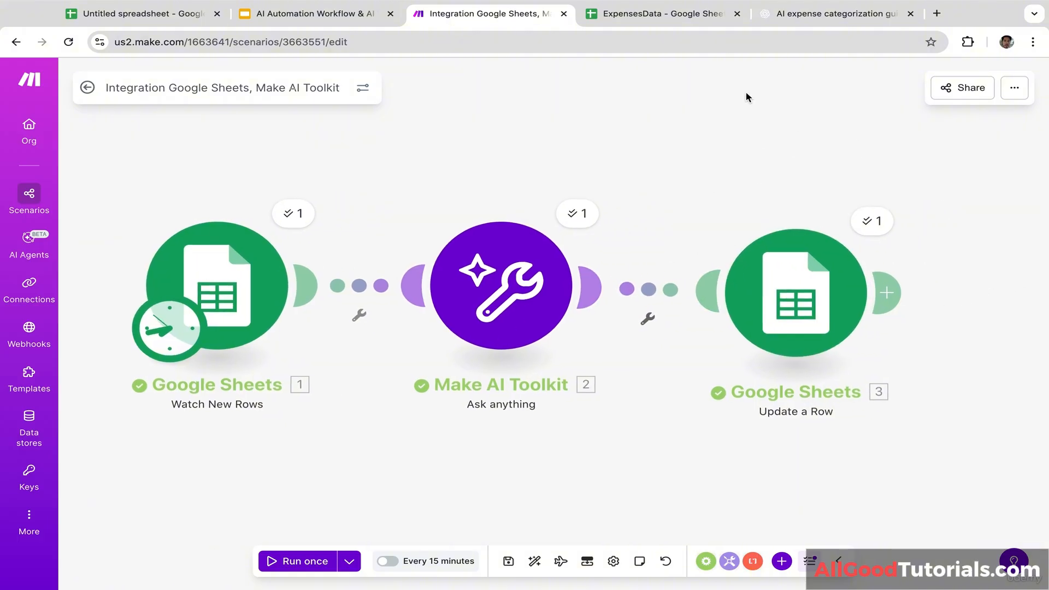
click(692, 15)
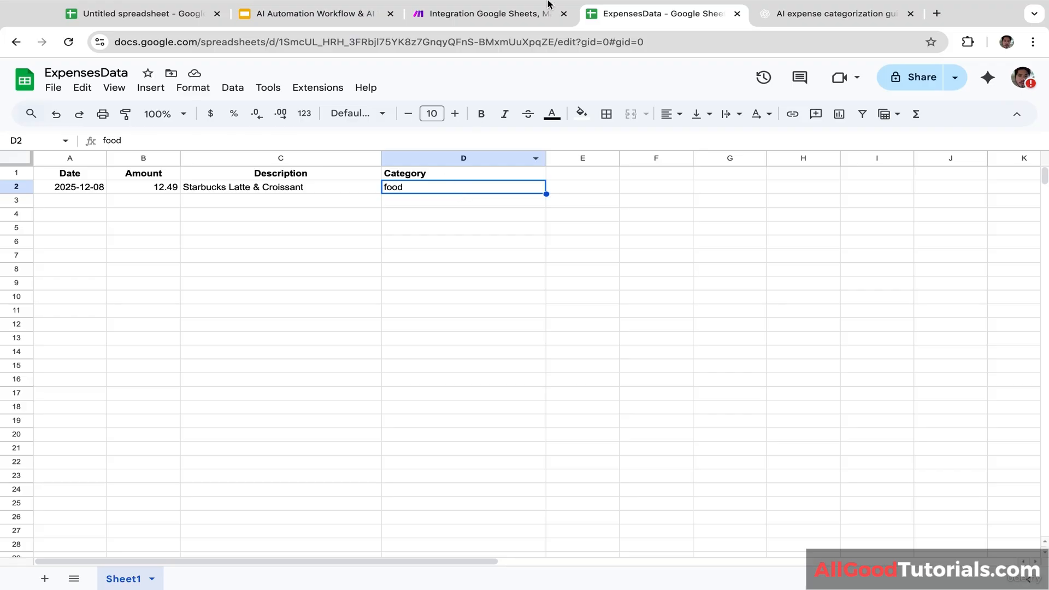
click(498, 14)
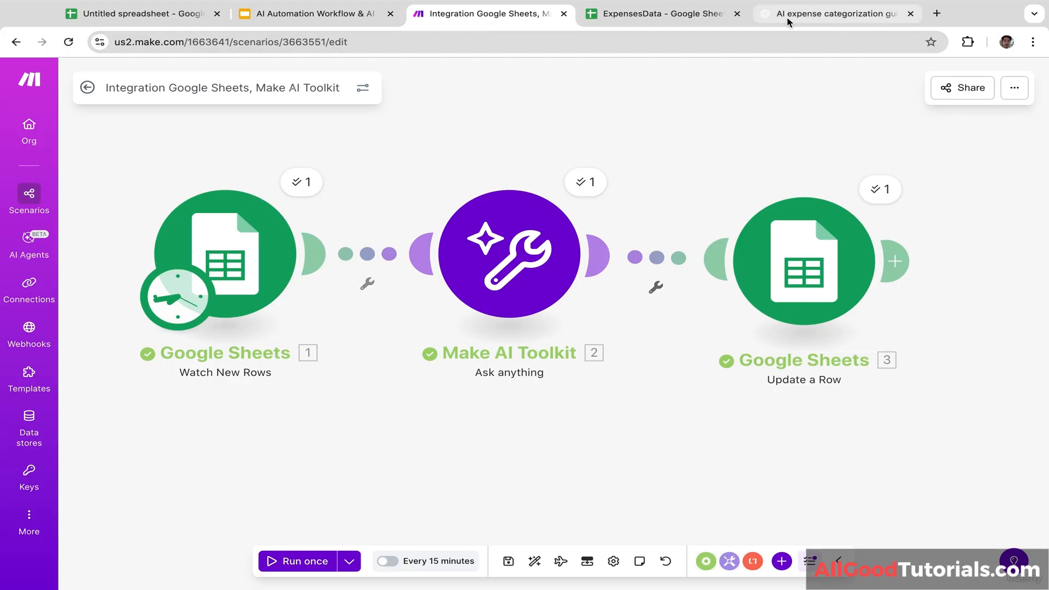
click(686, 19)
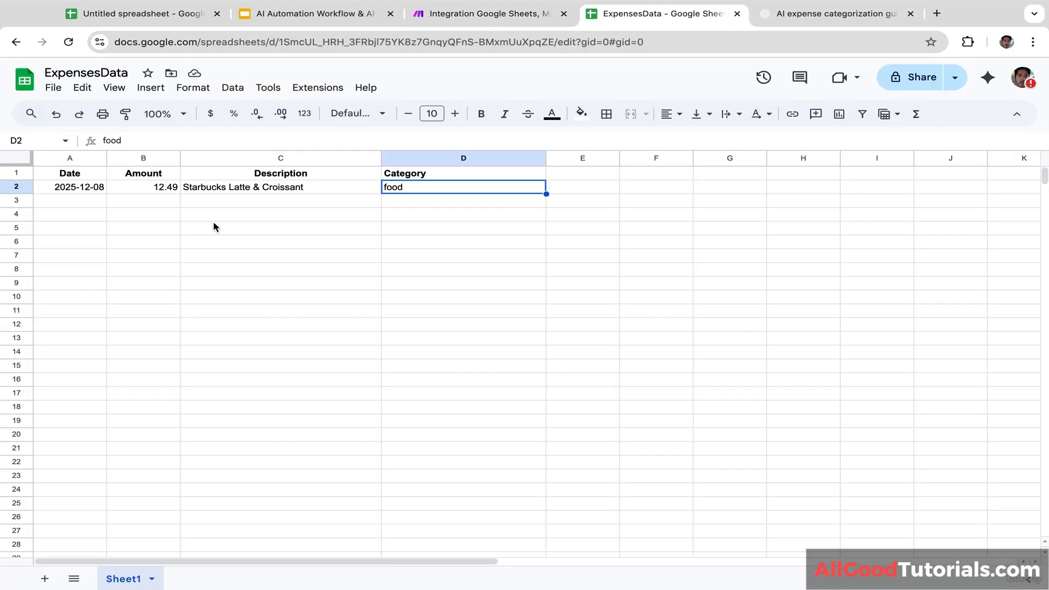
click(490, 17)
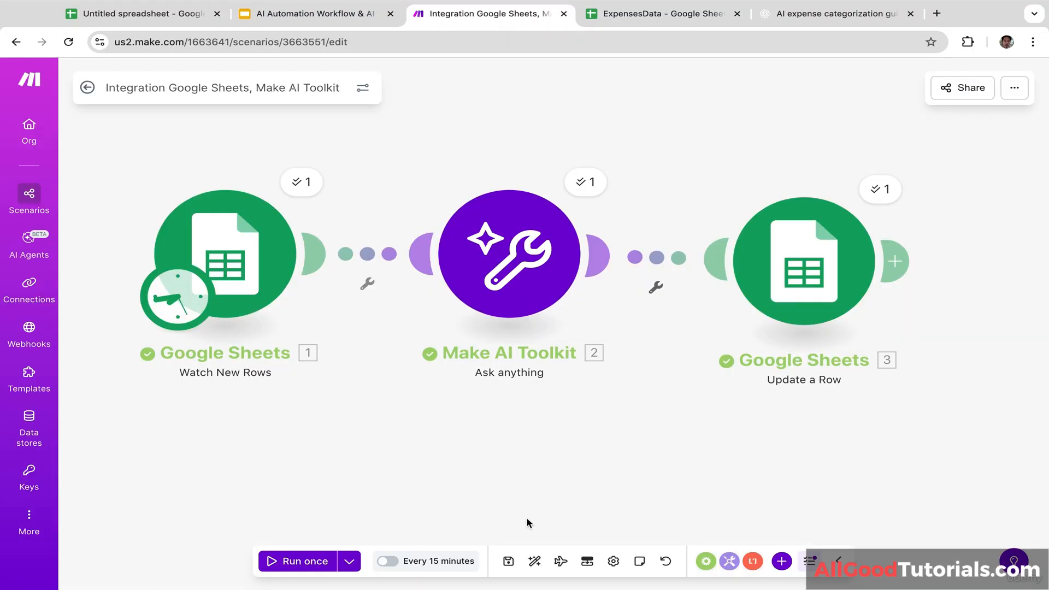
click(652, 14)
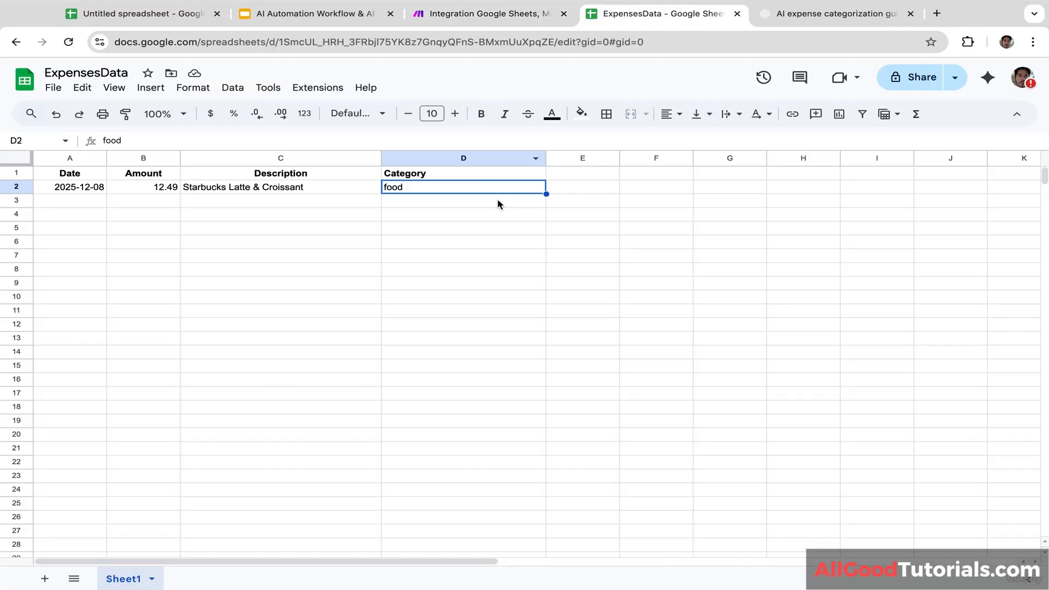
Step: Create a new empty scenario from the Make dashboard
click(489, 13)
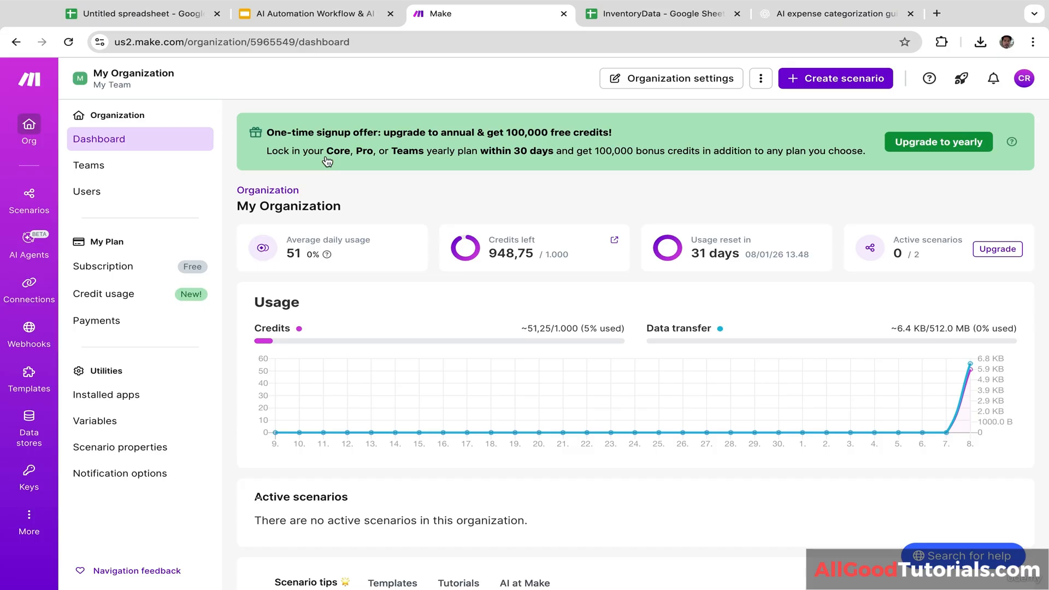
click(831, 86)
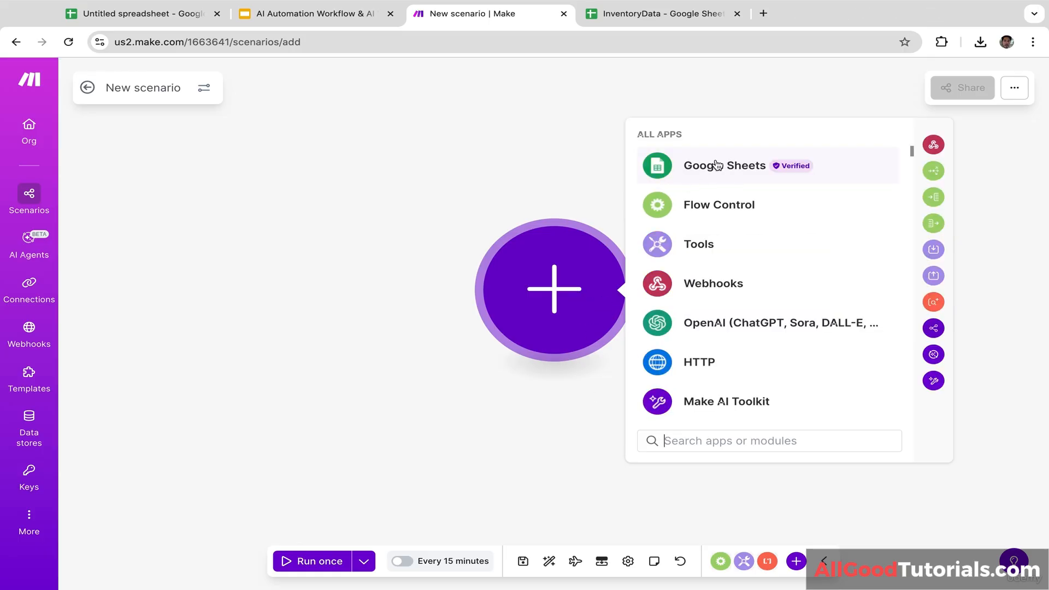
Step: Add a Google Sheets Watch New Rows trigger pointed at the InventoryData spreadsheet
click(716, 165)
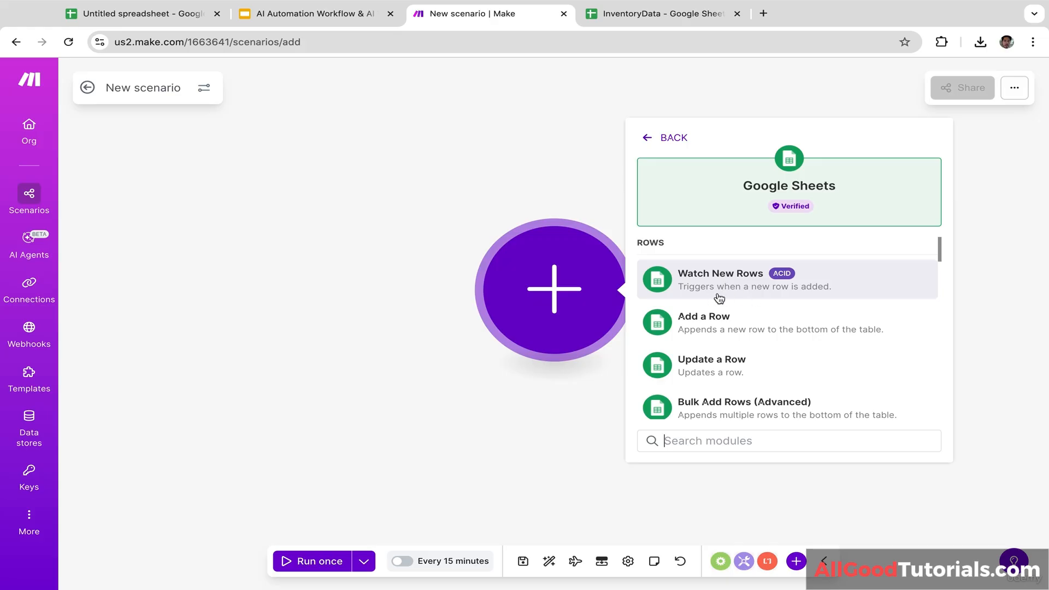
click(784, 291)
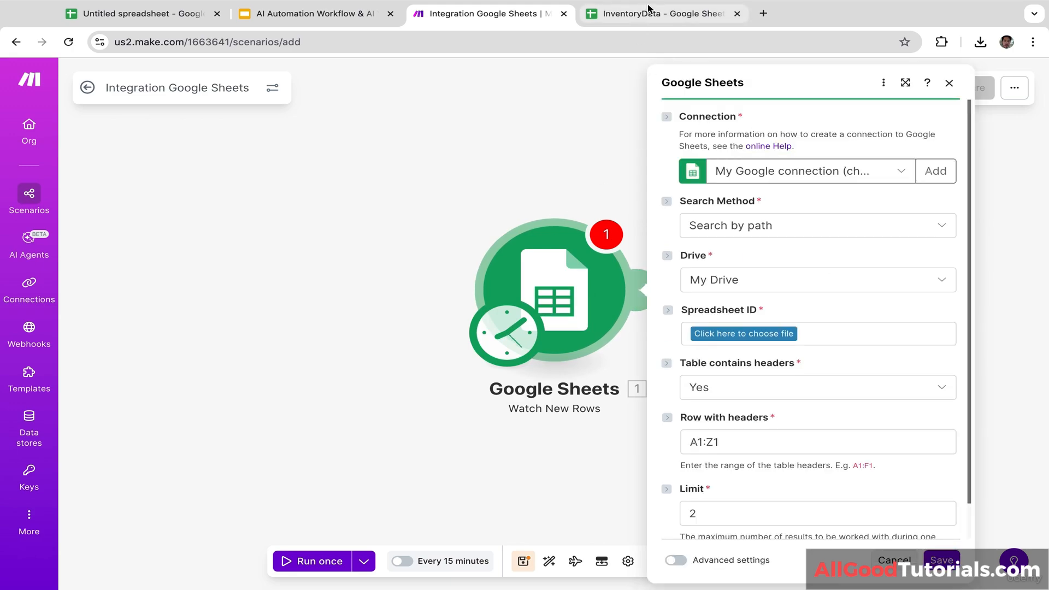
click(663, 14)
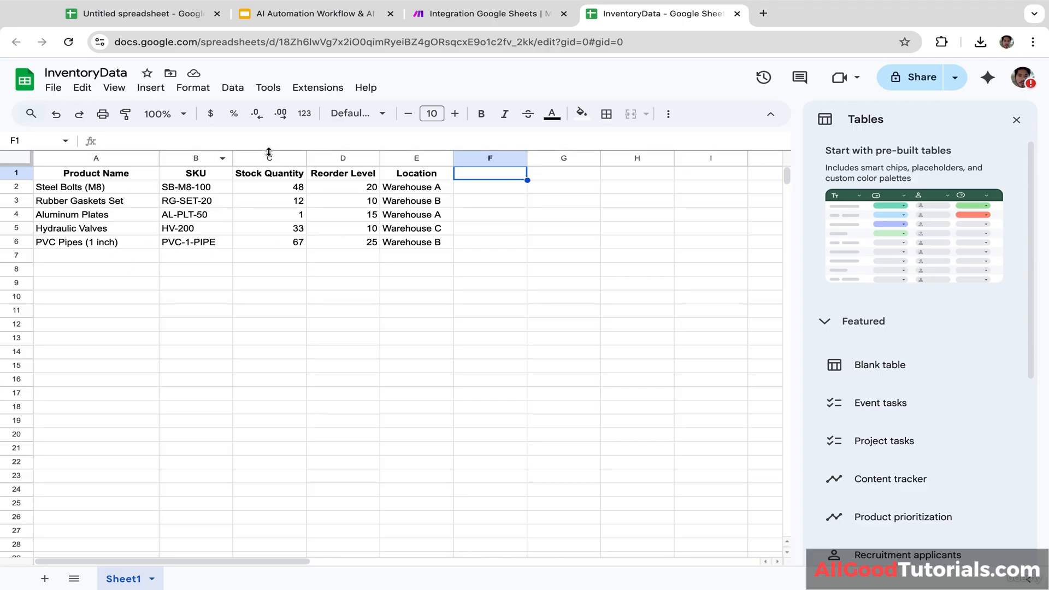
click(512, 22)
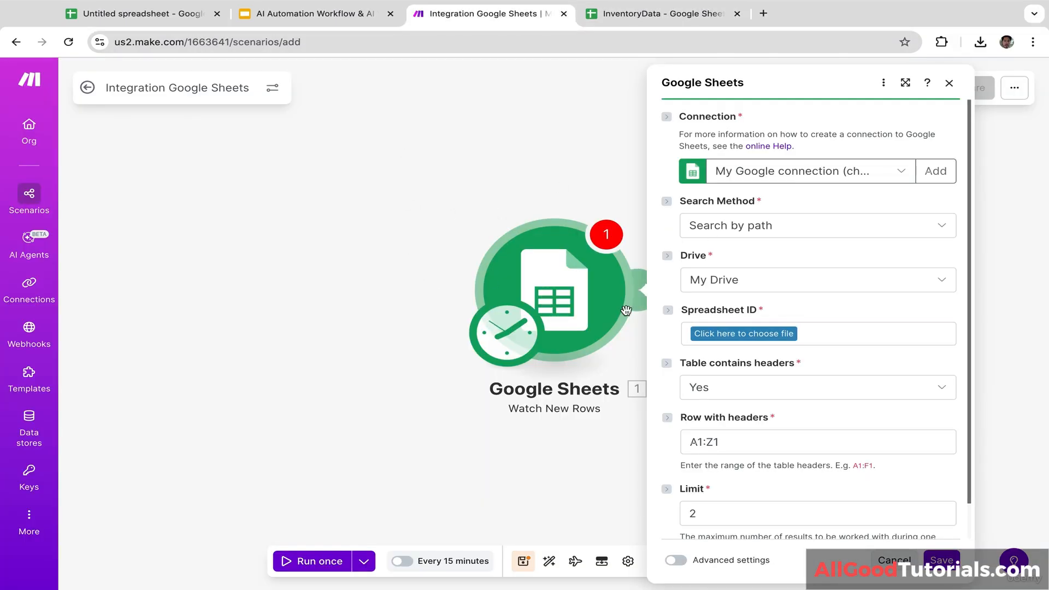
click(744, 332)
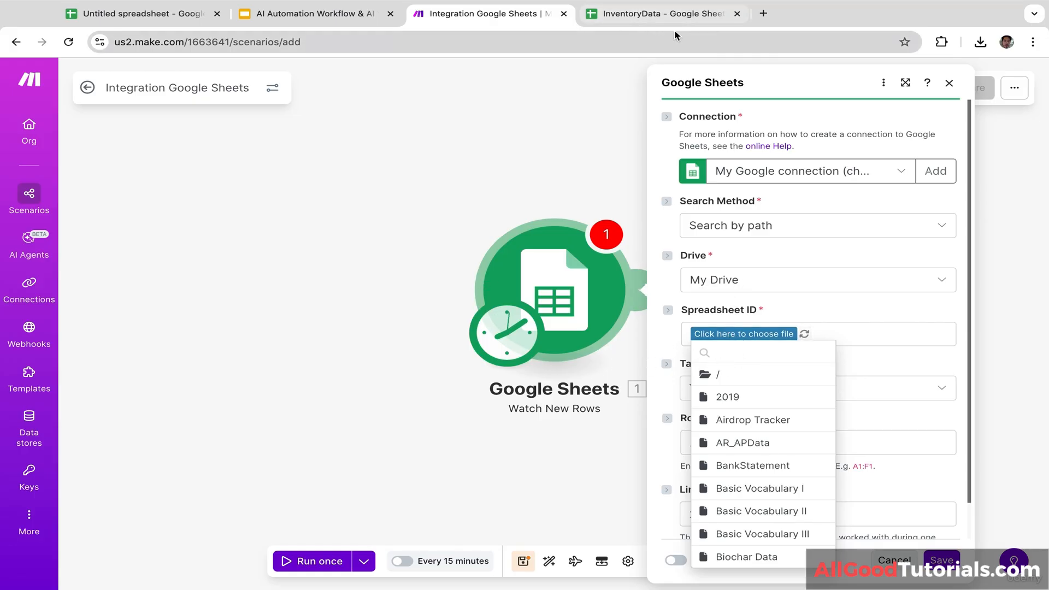
text(inv)
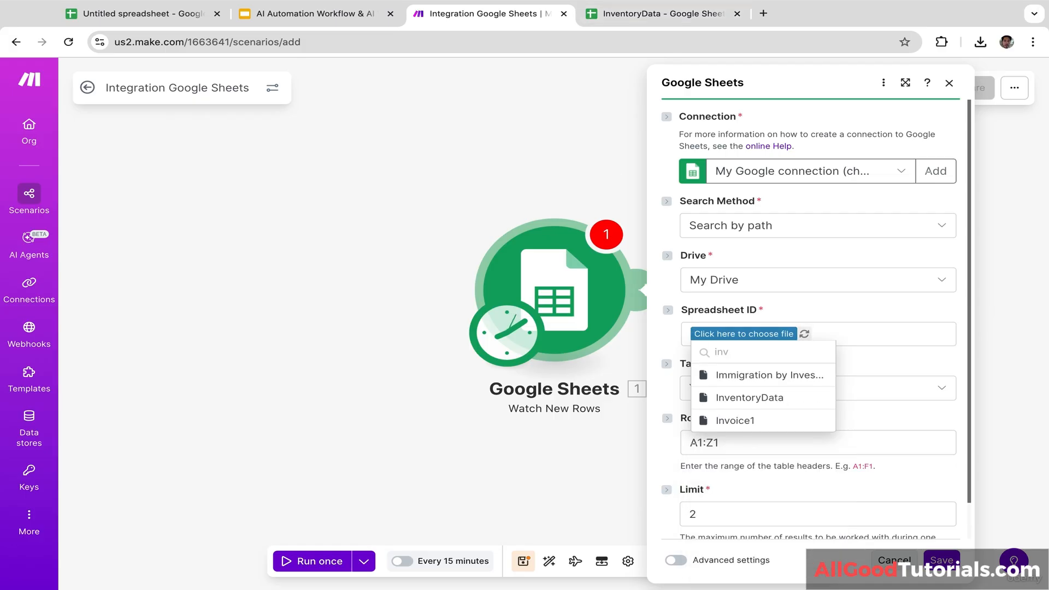
click(765, 397)
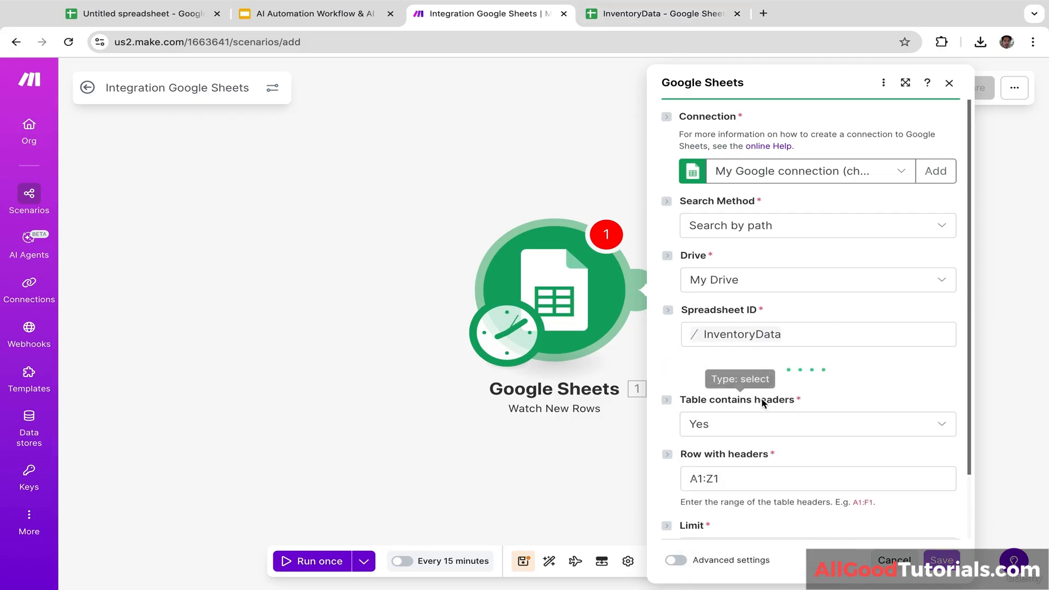
Step: Watch Sheet1 with a limit of 10, save, and start from all rows
click(677, 15)
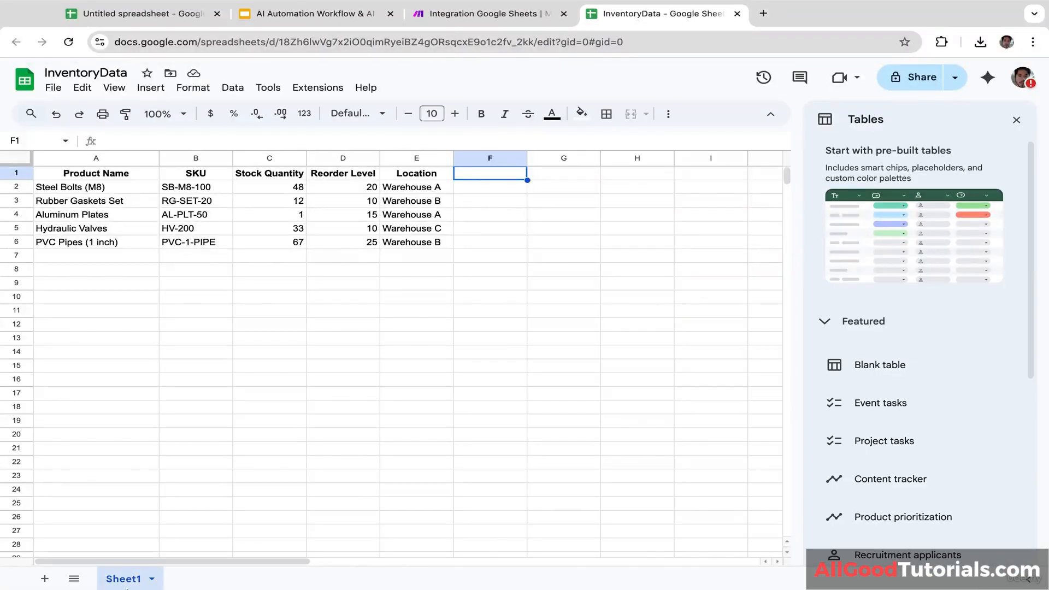
click(503, 21)
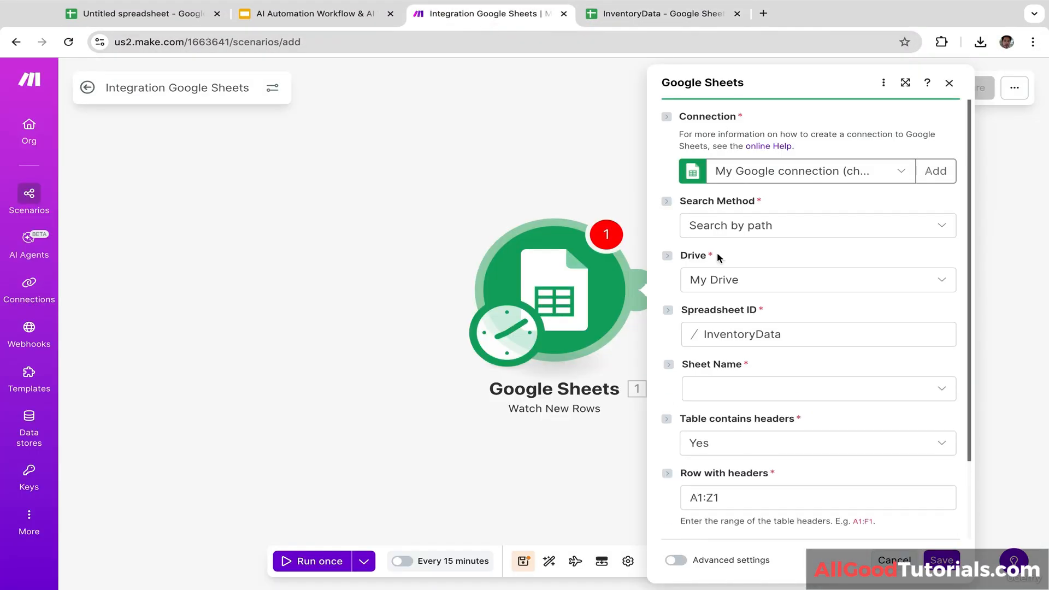
click(742, 388)
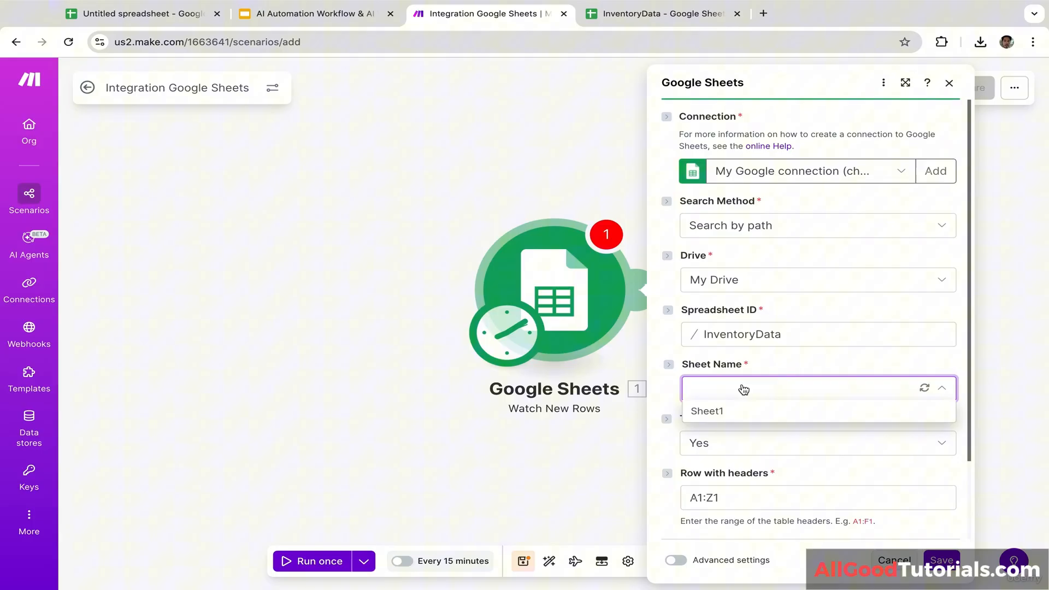
click(721, 414)
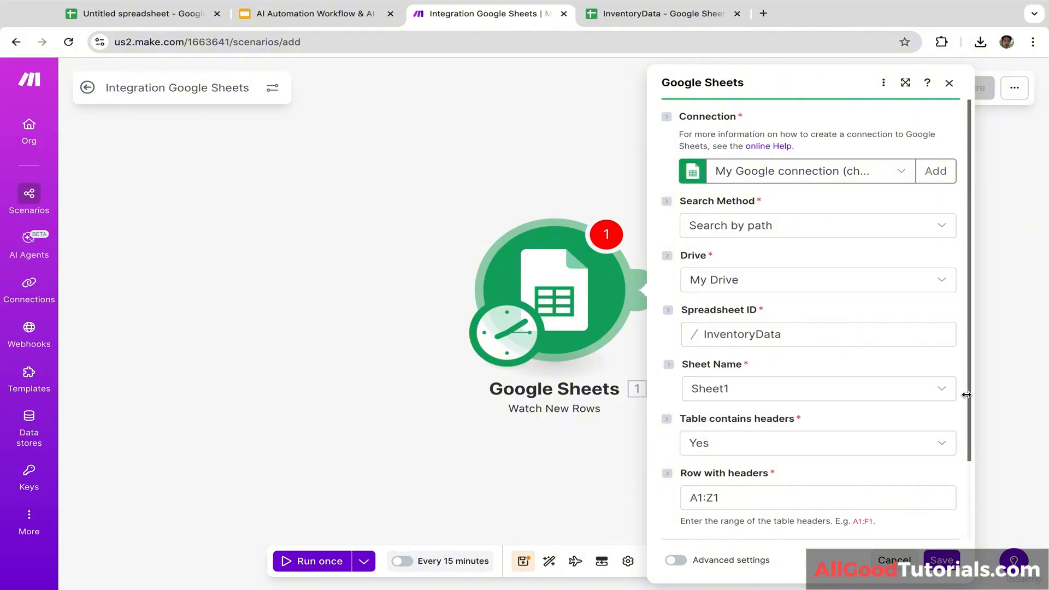
scroll(966, 409, down, 2)
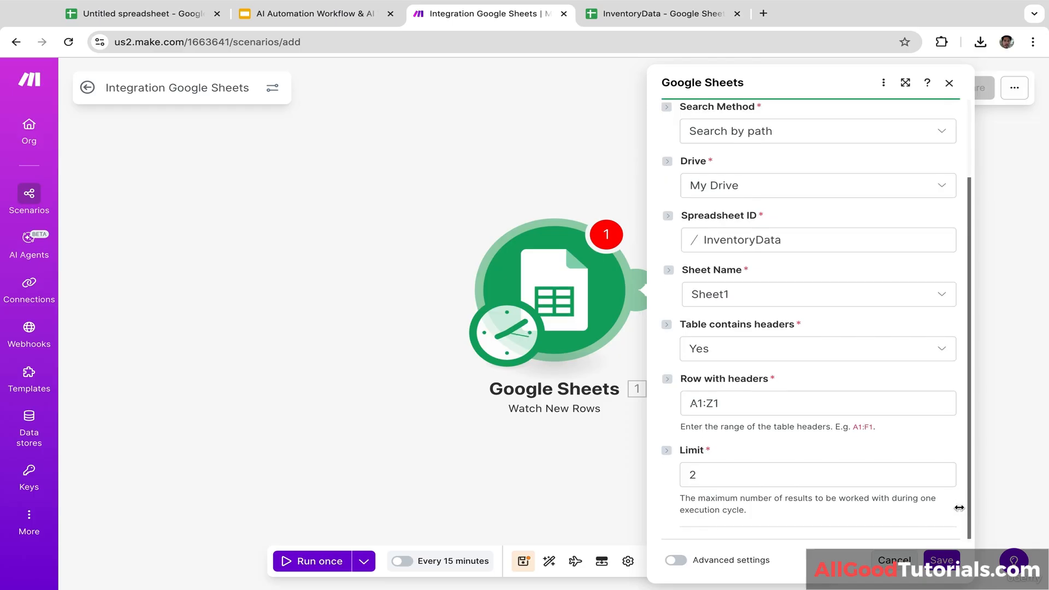
click(776, 475)
key(BackSpace)
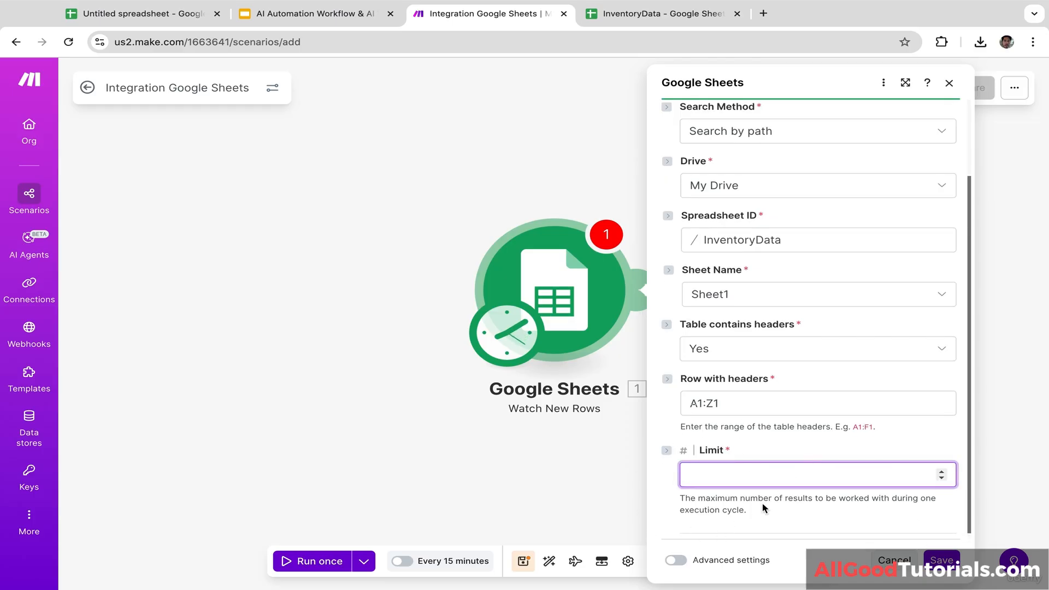
text(10)
click(941, 560)
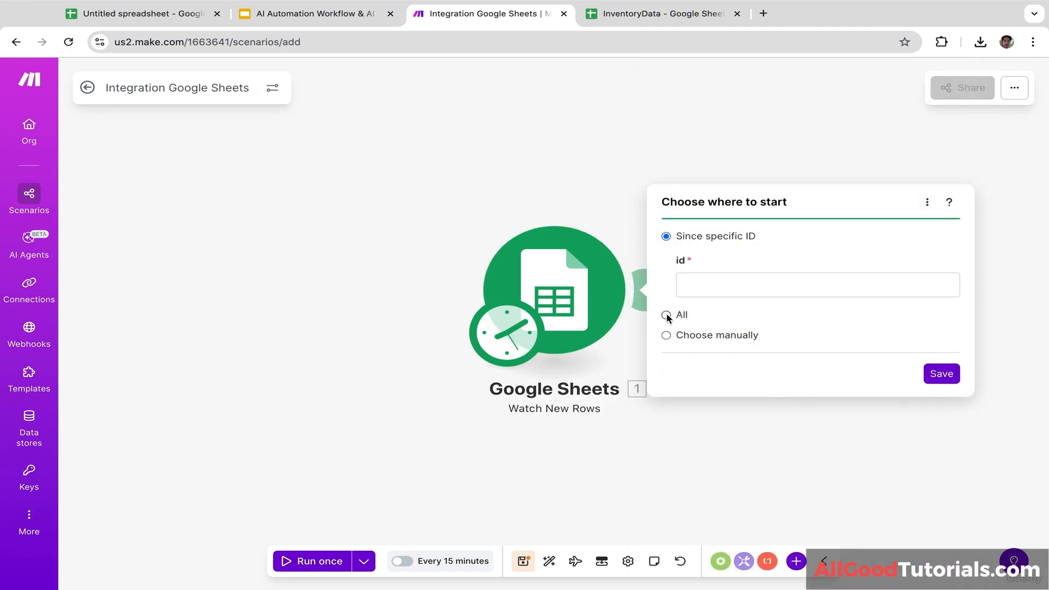
click(666, 315)
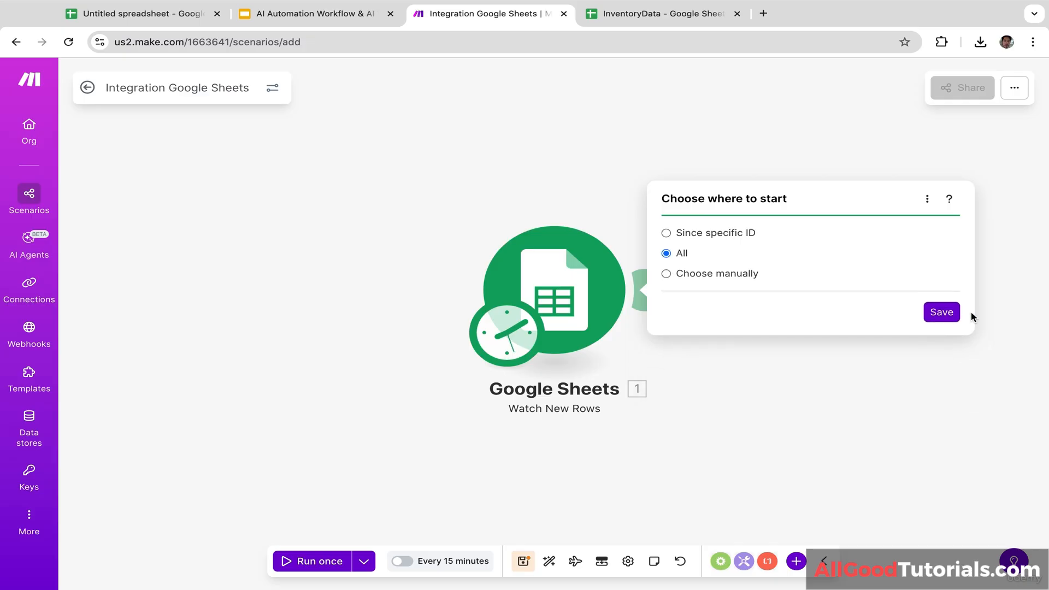
click(942, 312)
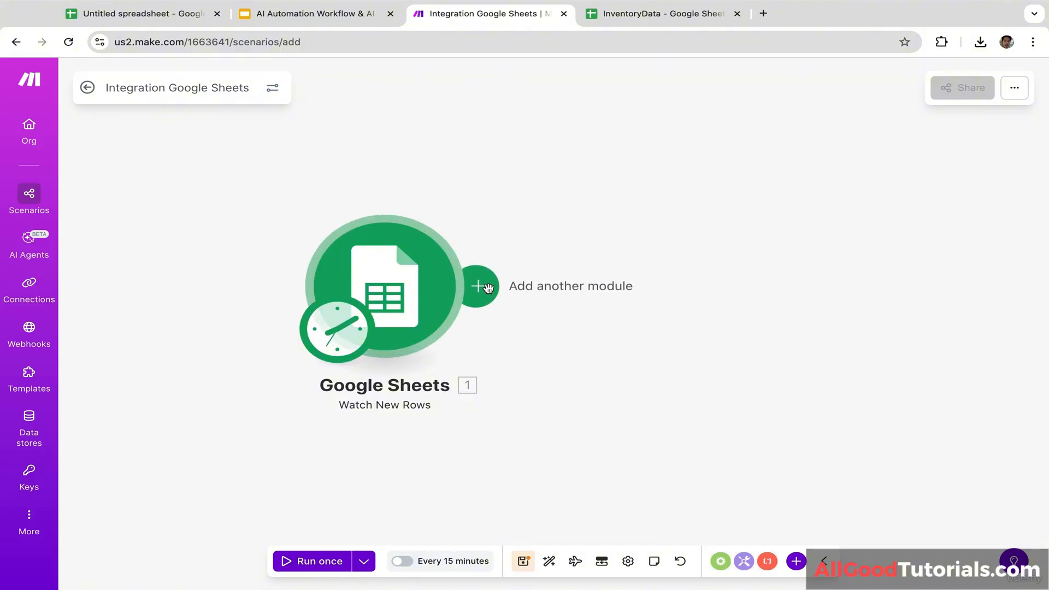
Step: Add a Make AI Toolkit Ask anything module after the trigger and open a filter on their link
click(488, 289)
key(Escape)
click(484, 290)
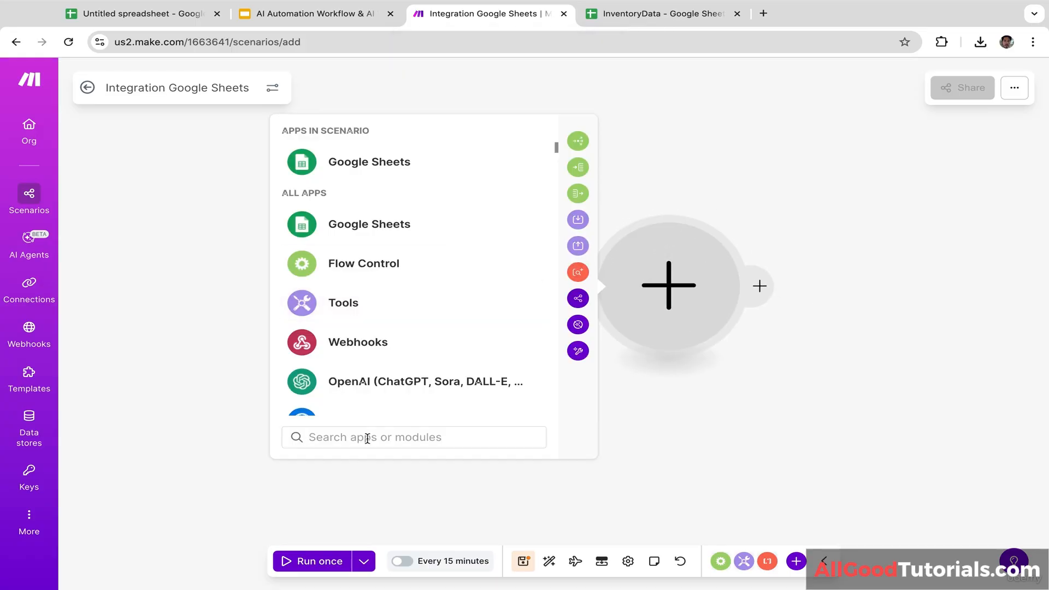
text(ai)
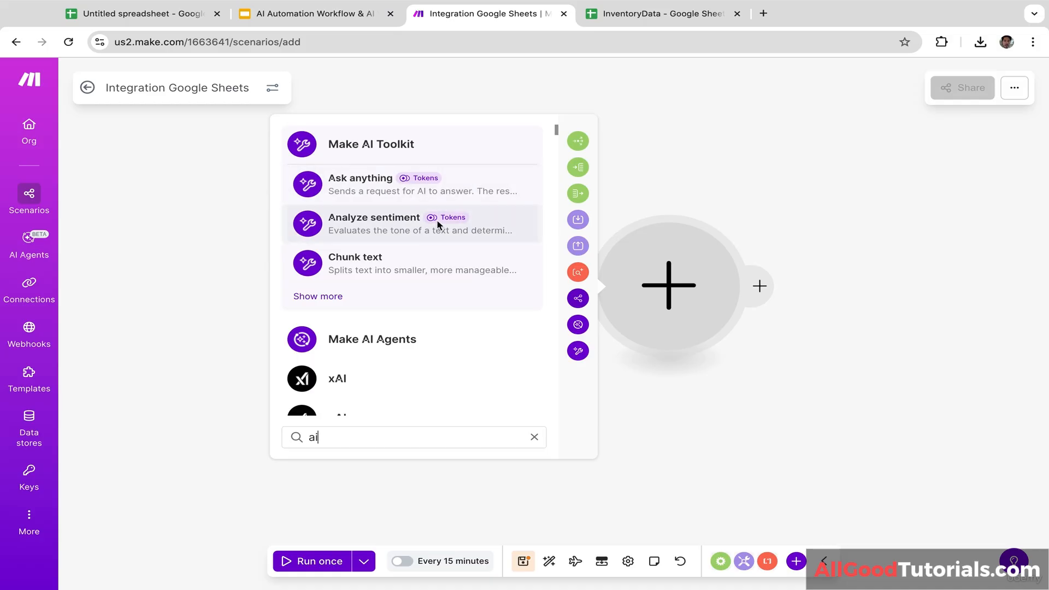
click(452, 191)
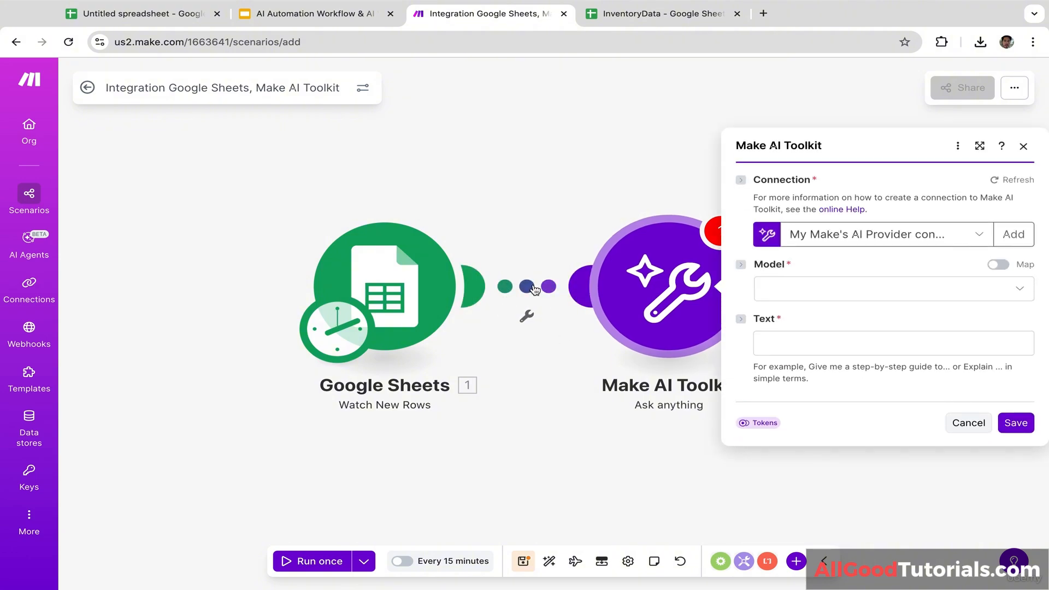
click(527, 287)
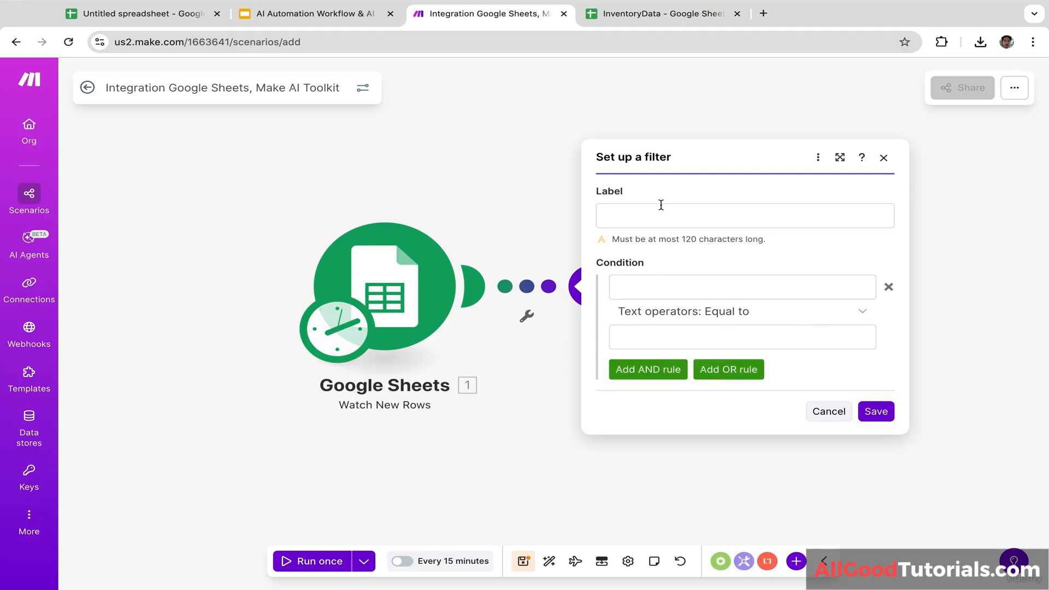
Step: Label the filter quantitycheck and map Stock Quantity (C) as its first operand
click(645, 215)
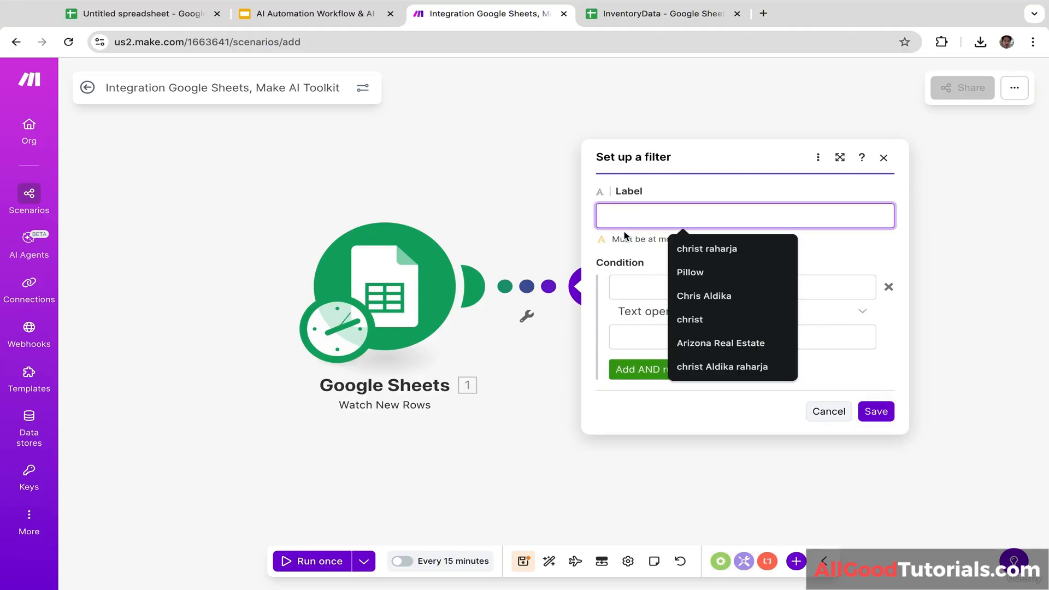
text(quantity)
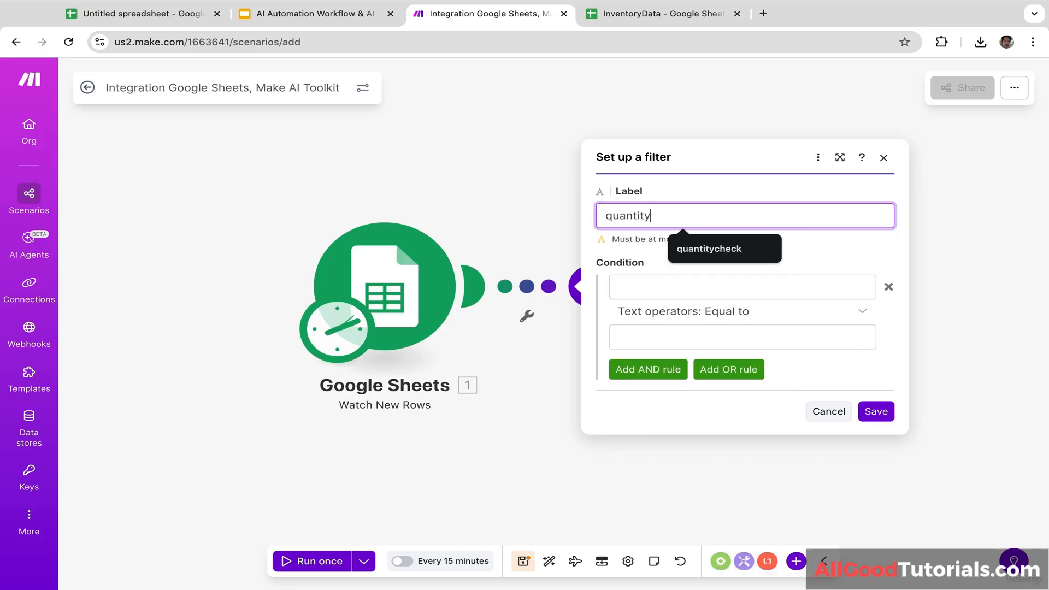
text(check)
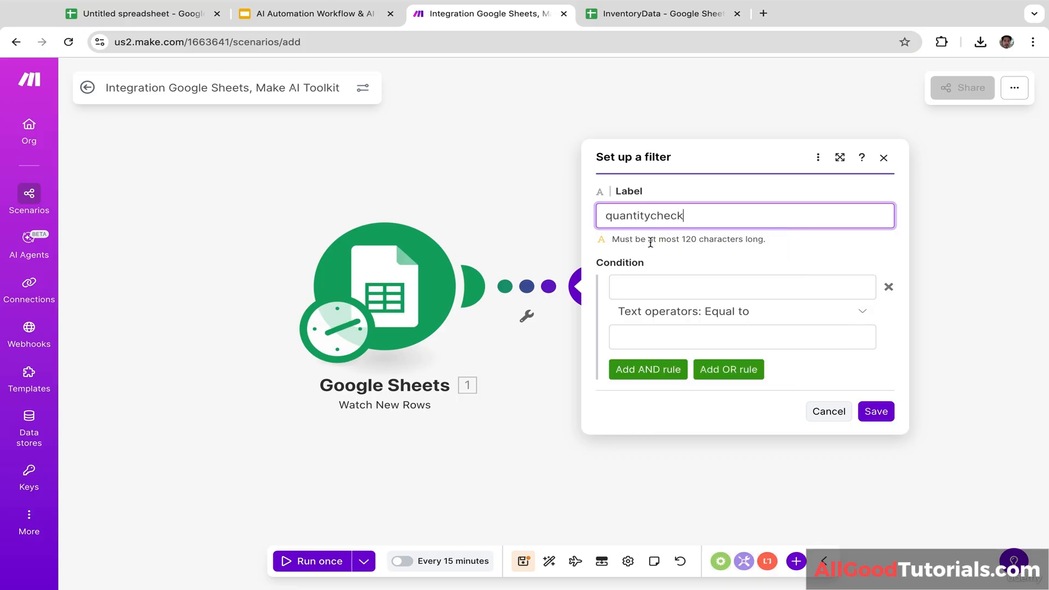
click(750, 247)
click(724, 291)
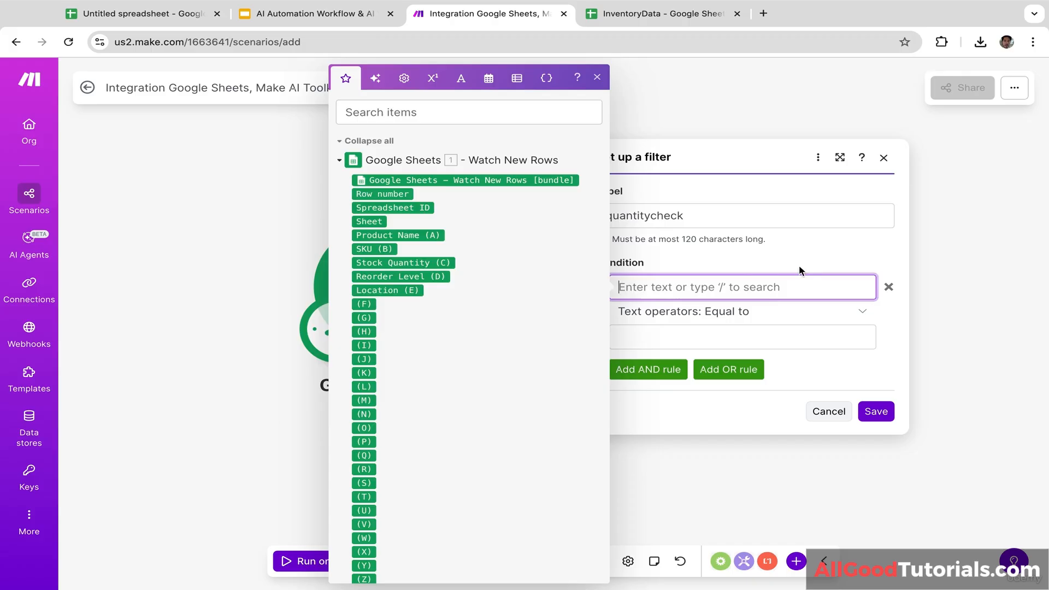
click(739, 264)
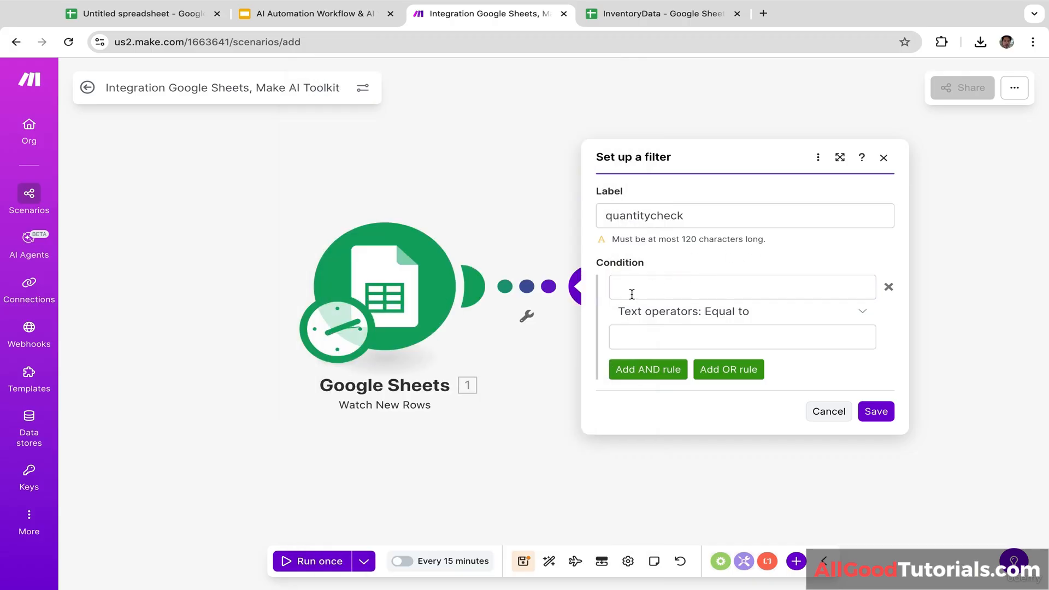
click(720, 295)
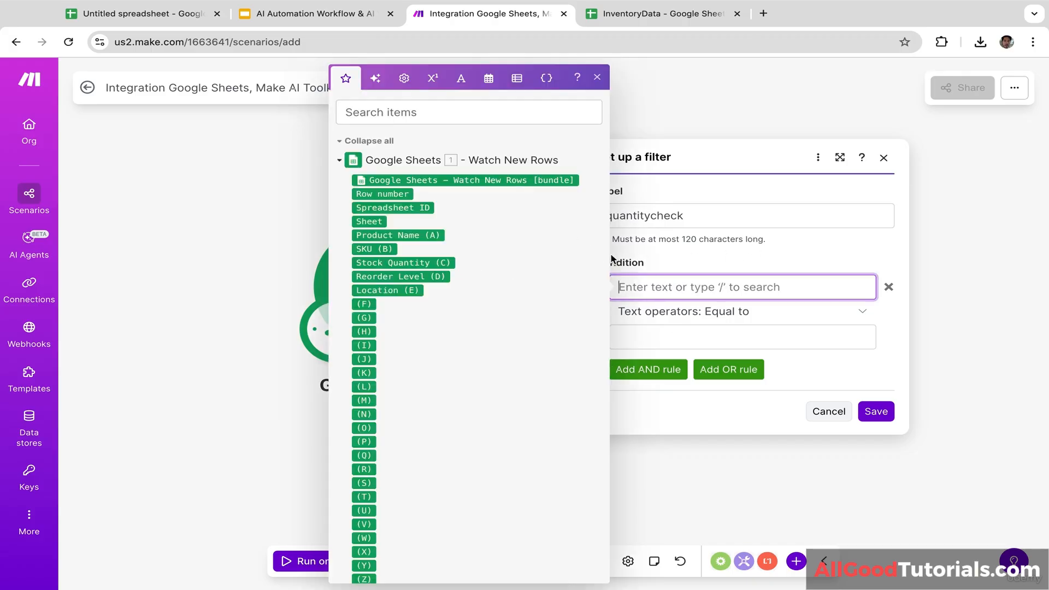
click(403, 263)
Step: Complete the condition as Numeric Less than Reorder Level (D) and save the filter
click(739, 312)
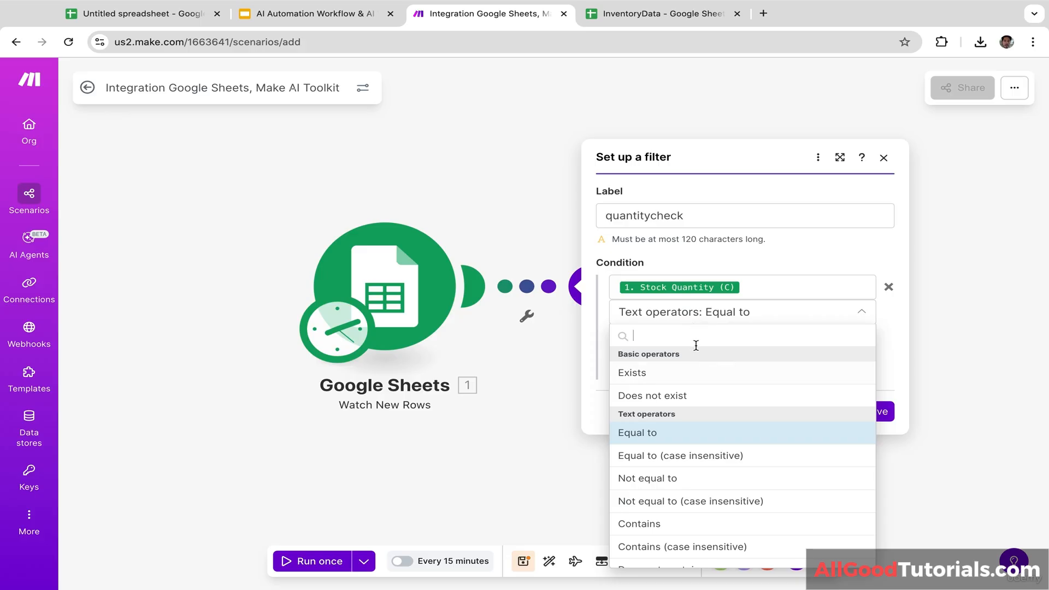
text(less)
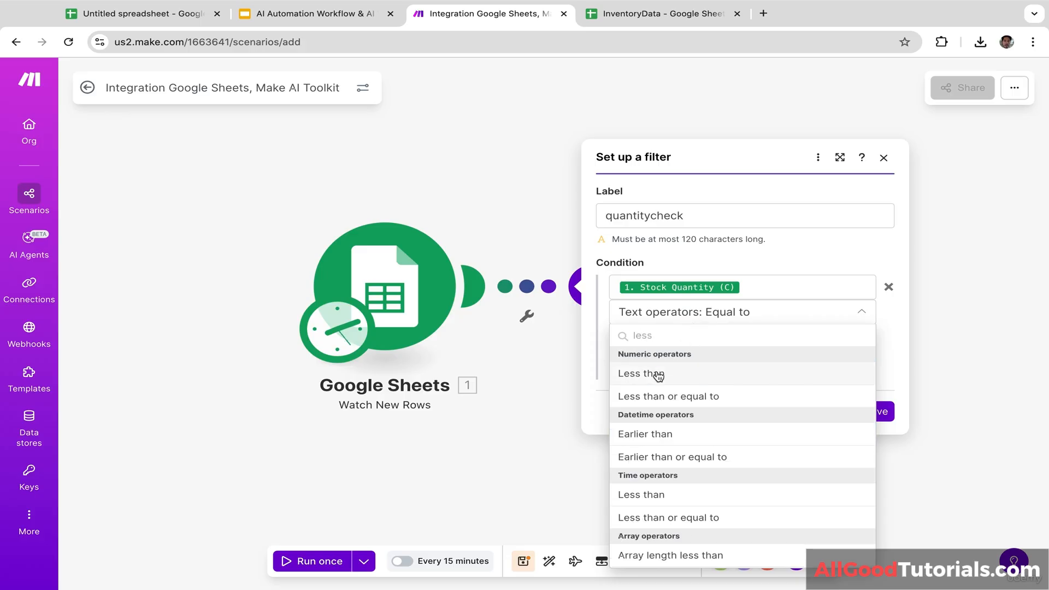
click(660, 377)
click(738, 337)
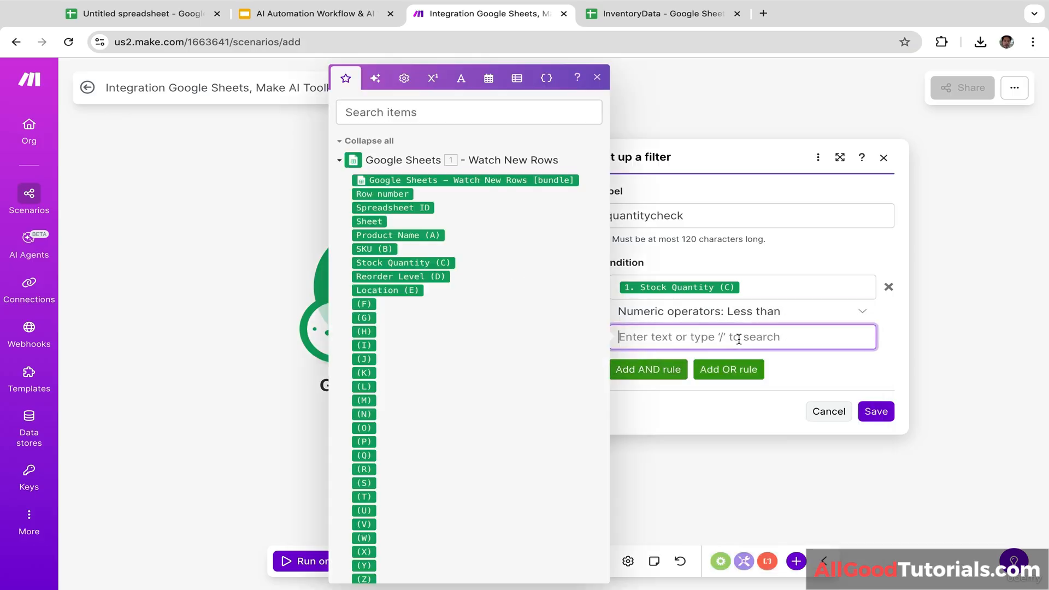
click(407, 277)
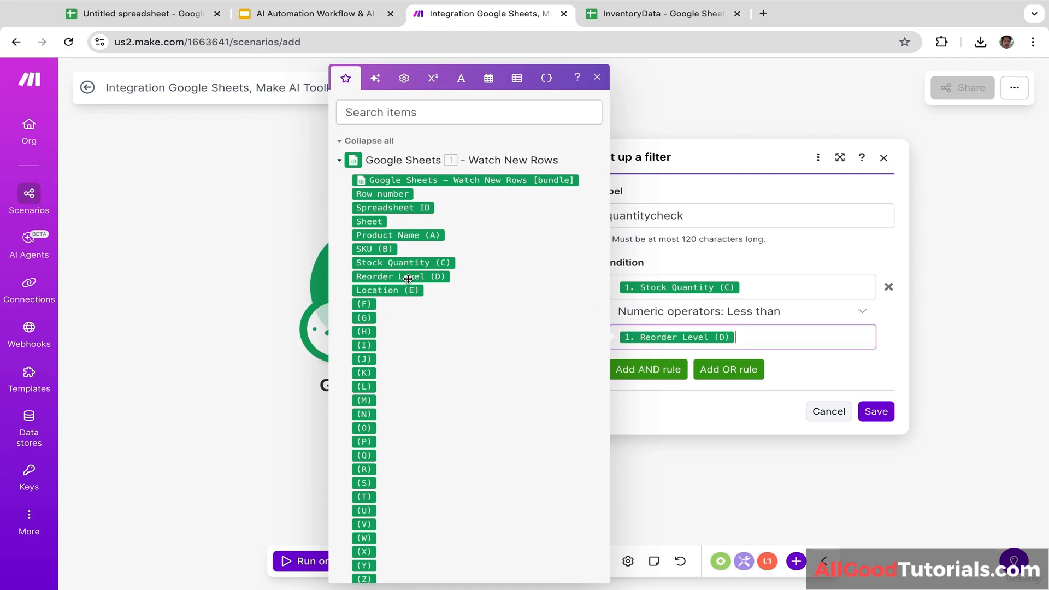
click(712, 260)
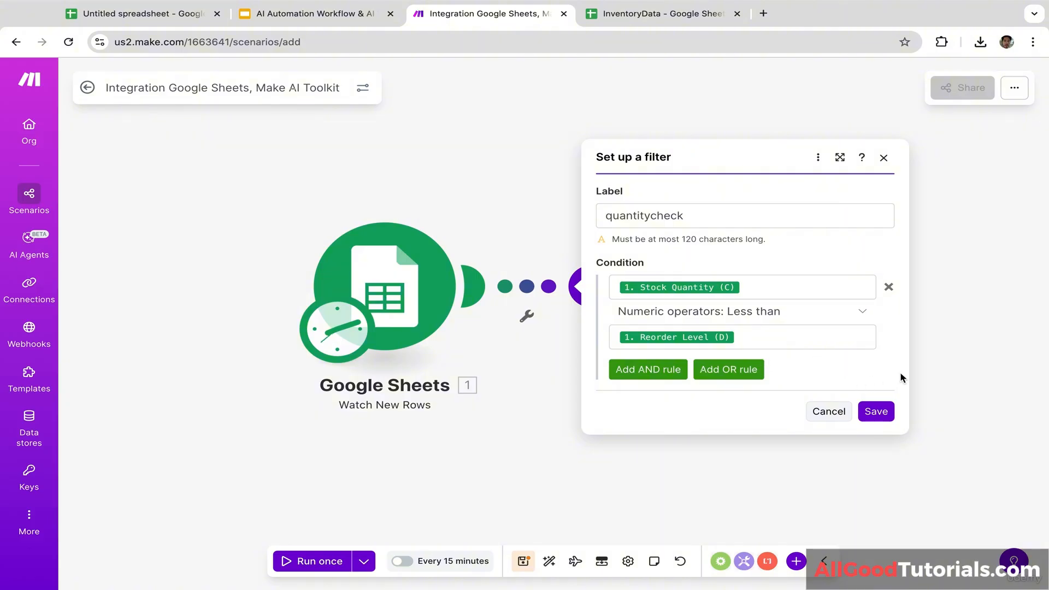
click(877, 414)
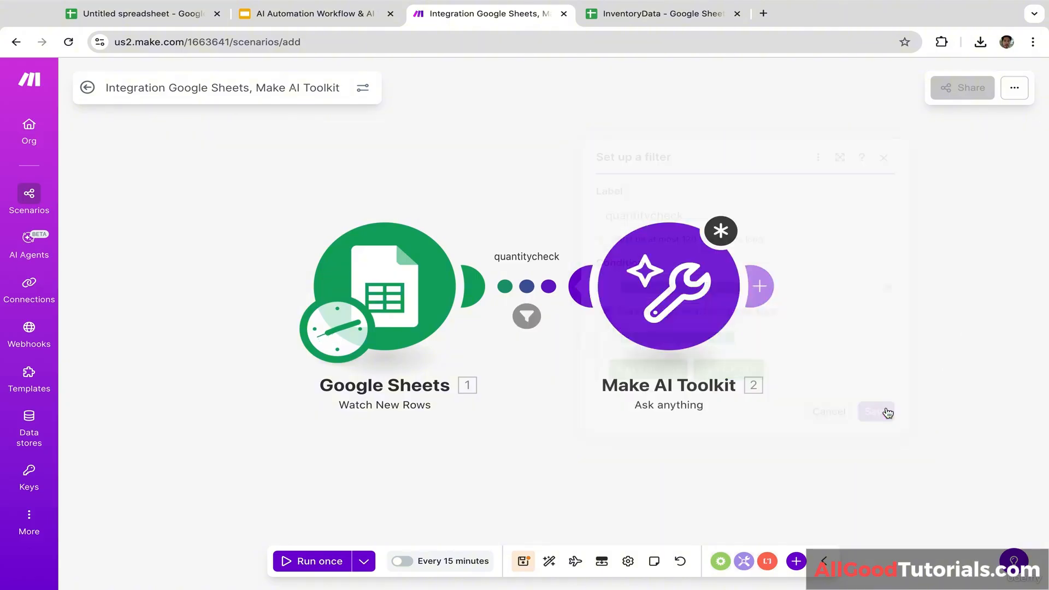
click(661, 313)
drag(822, 254, 759, 268)
Step: Choose Large (GPT-5 Mini) and write a prompt for a reorder reminder when stock is below reorder level
click(795, 296)
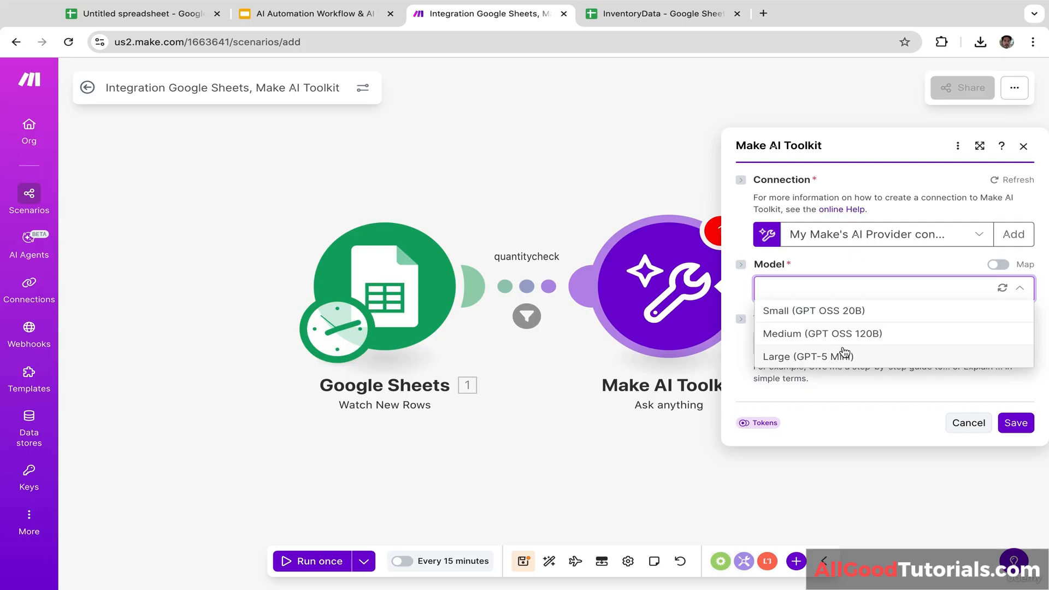
click(833, 360)
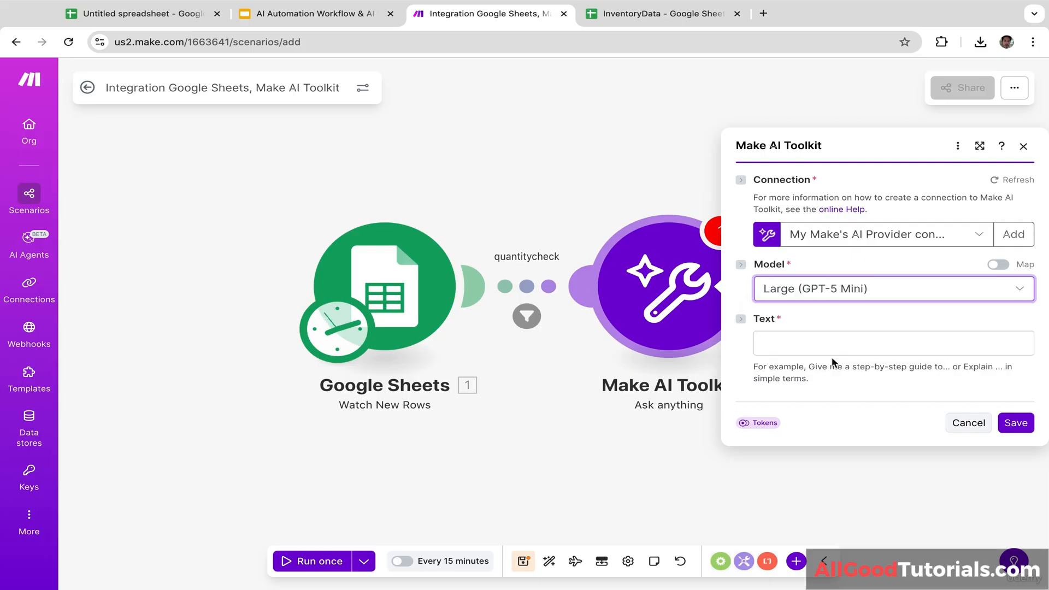
click(794, 348)
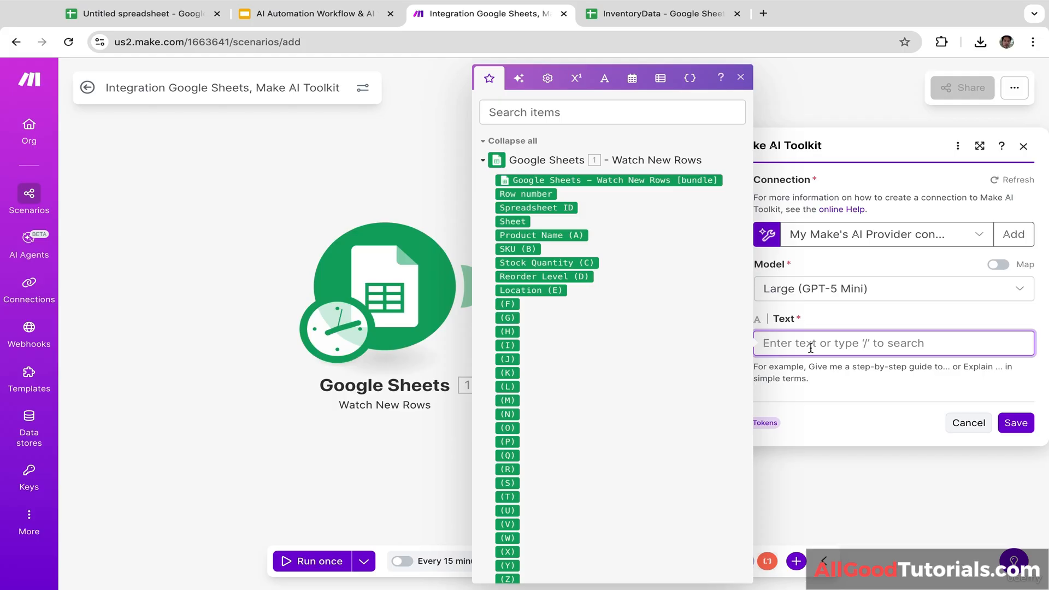
text(W)
key(BackSpace)
text(Write a brief re)
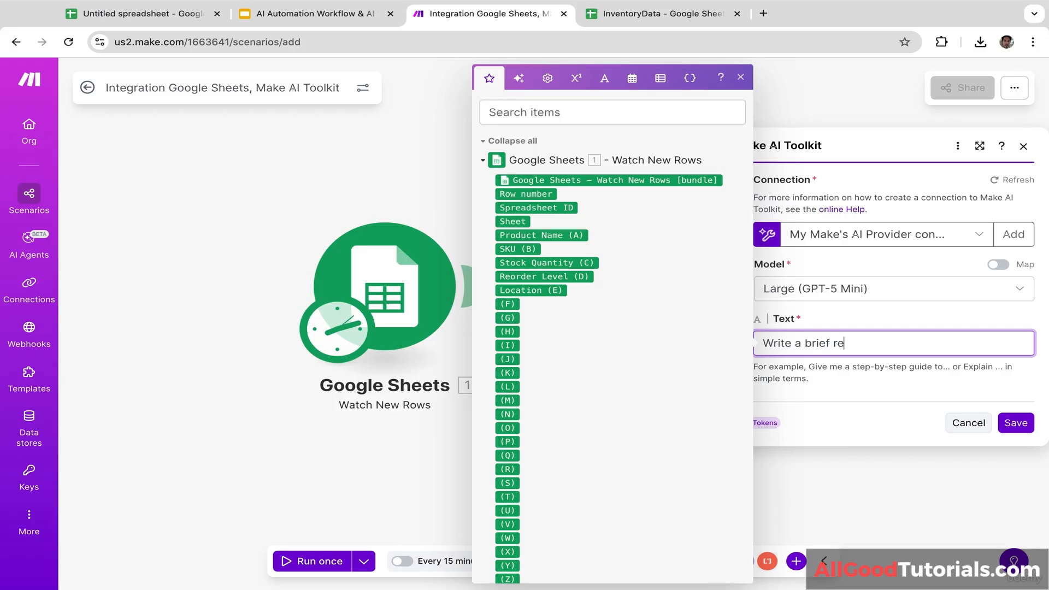
text(minder wri)
key(BackSpace)
key(BackSpace)
key(BackSpace)
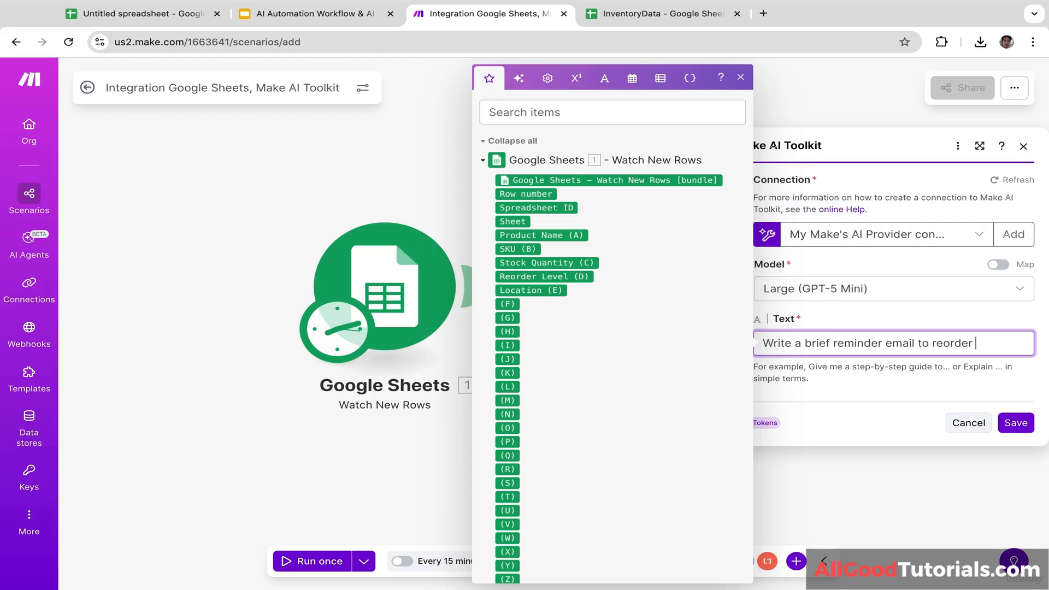
text(the product if)
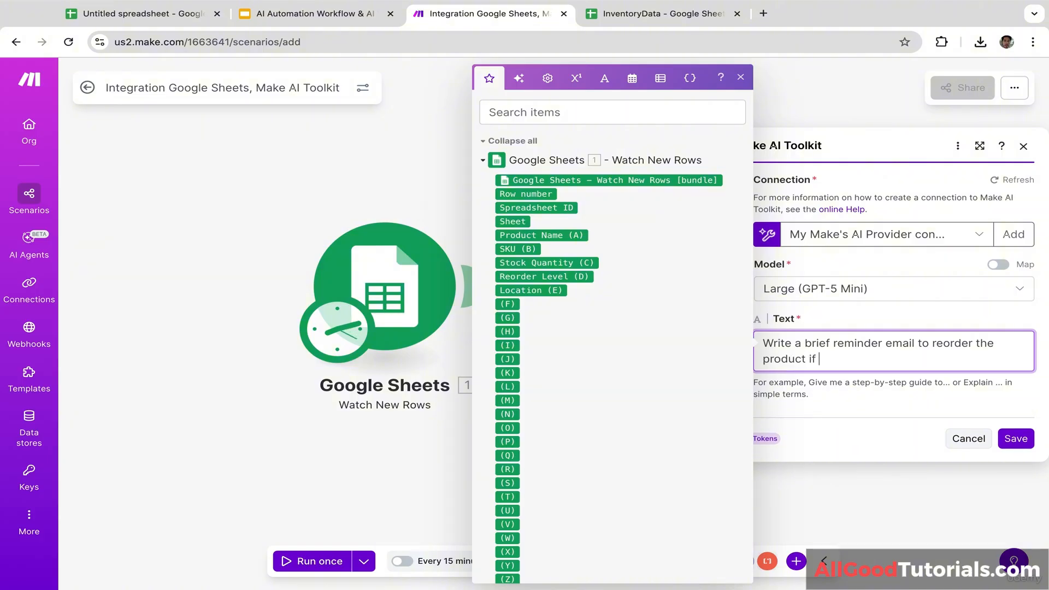
text( the stock quan)
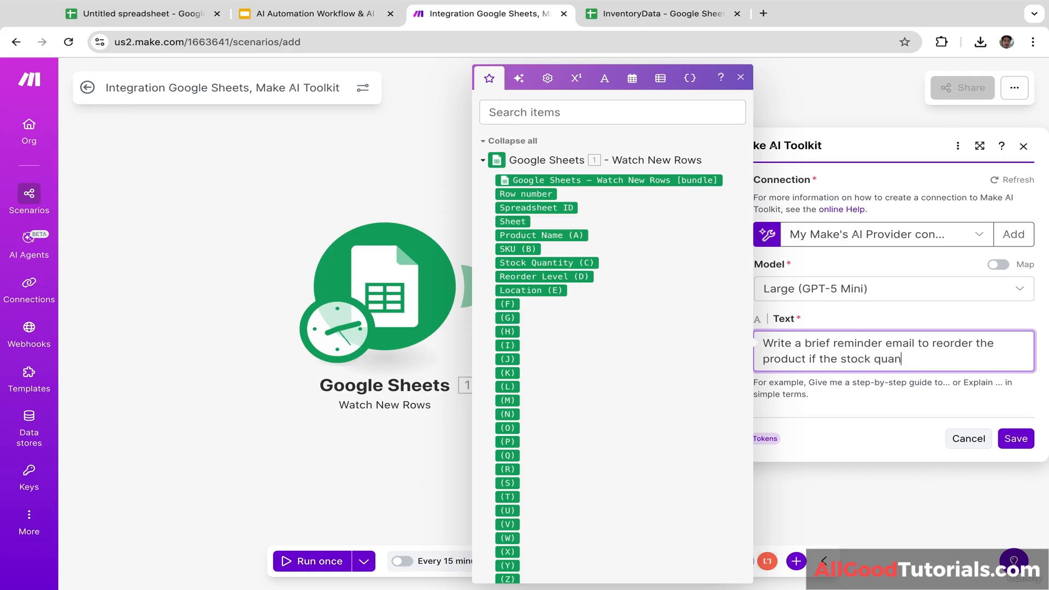
text(itt)
text(y)
text(ty)
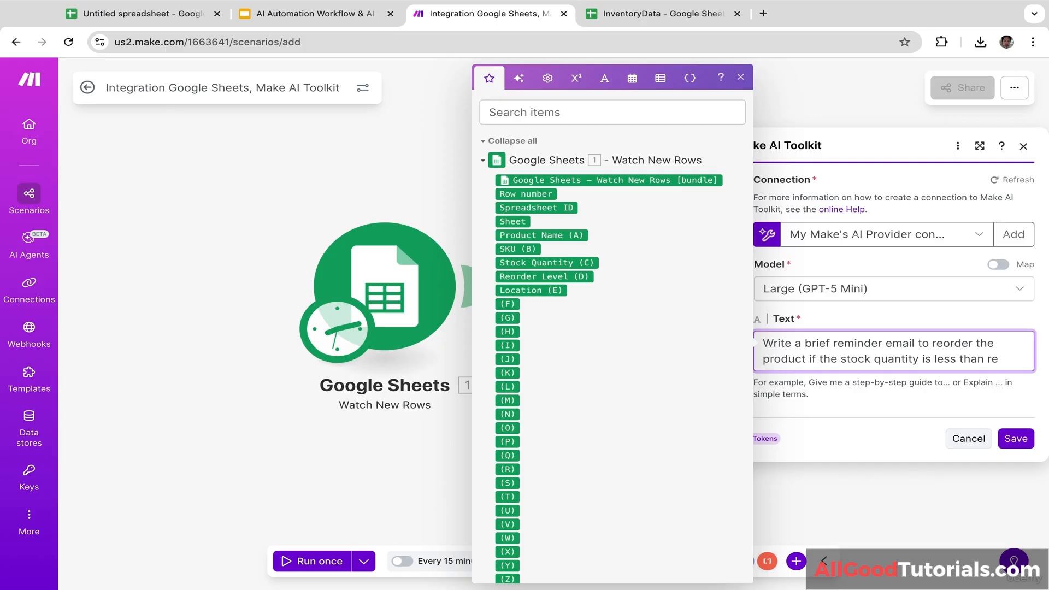
text(is less than reorder )
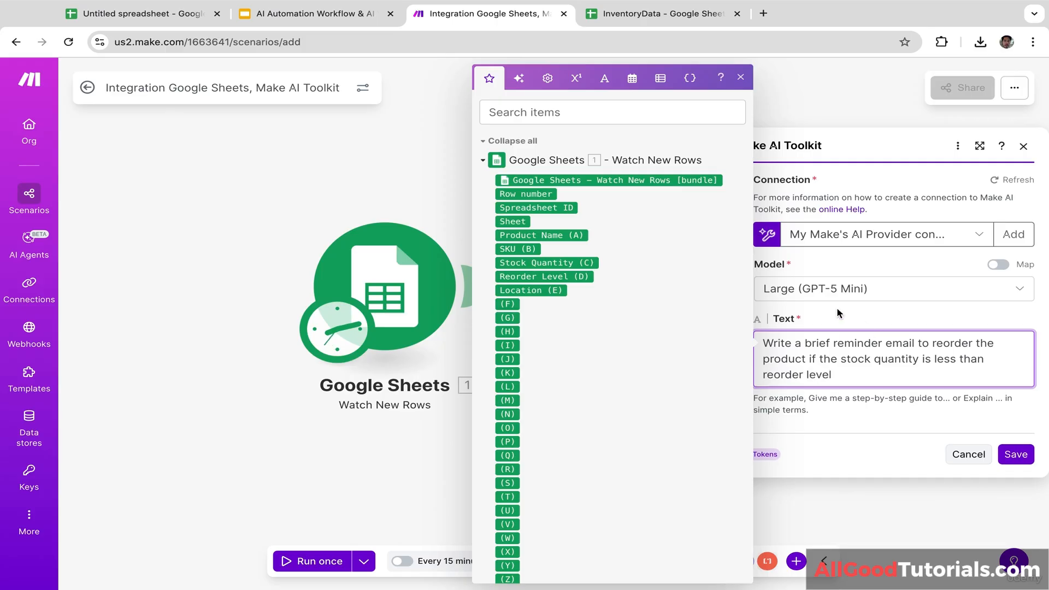
text(level. U)
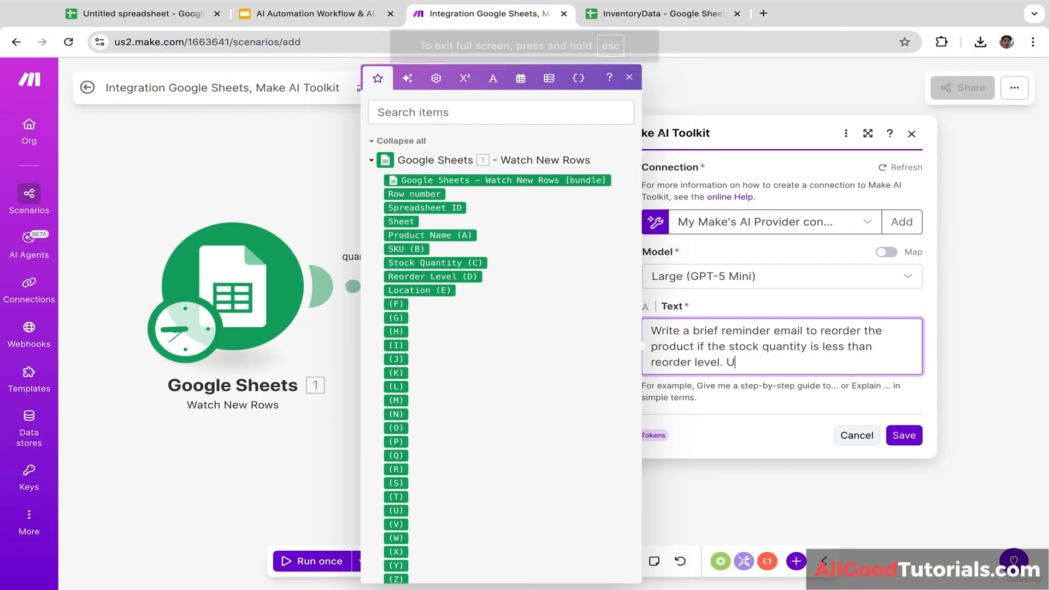
text(se these c)
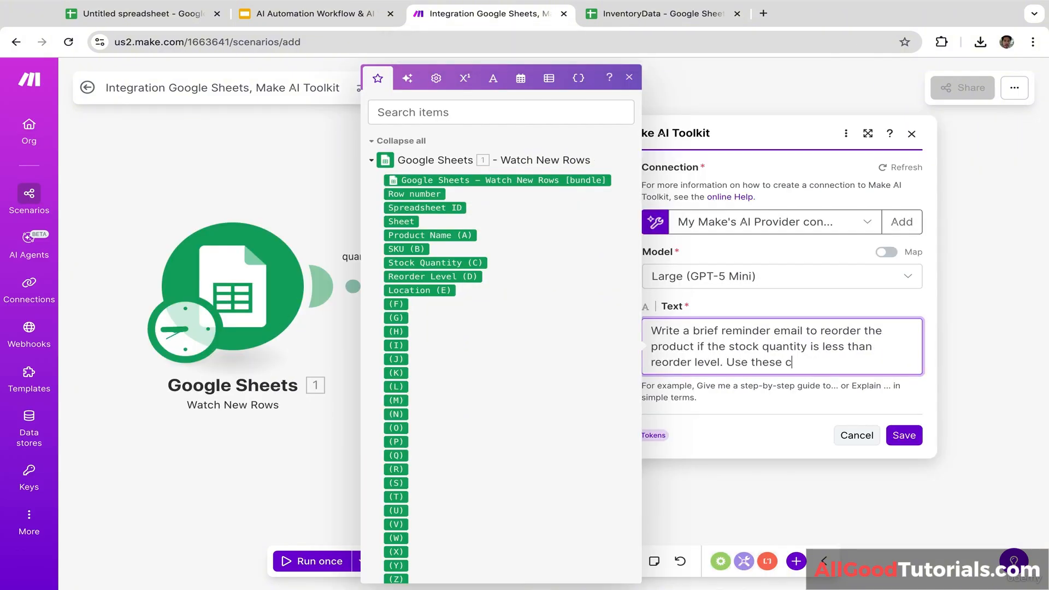
text(olumns as reference)
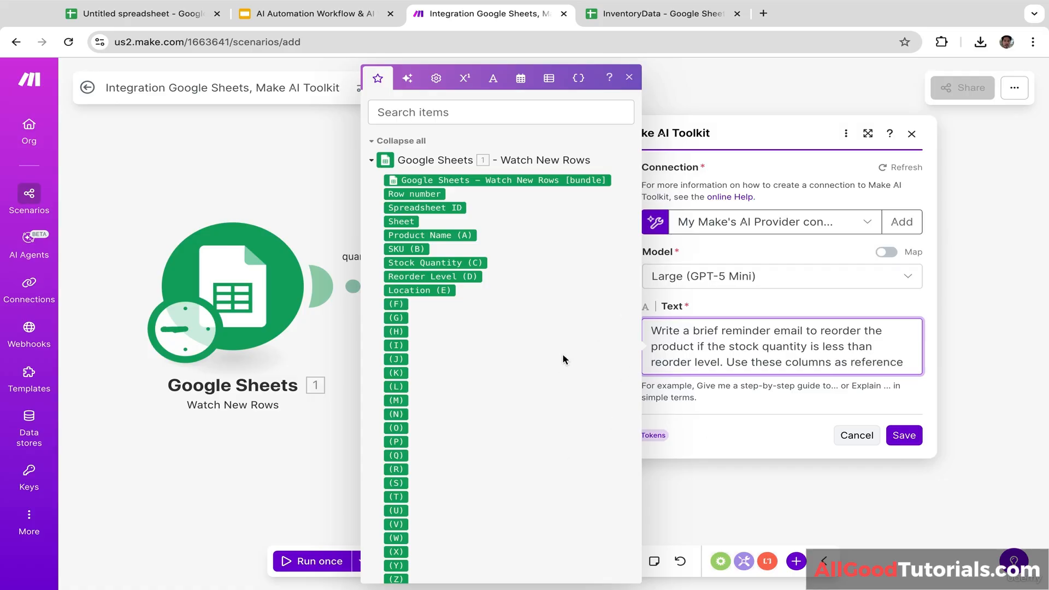
Step: Insert Product Name (A), Stock Quantity (C) and Reorder Level (D) into the prompt and save
click(441, 237)
click(436, 265)
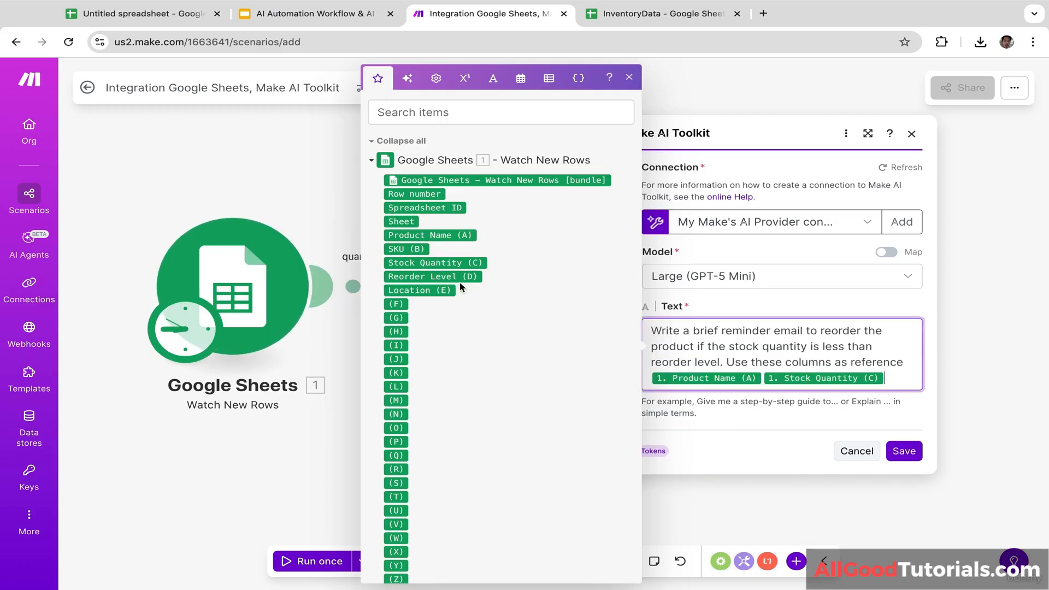
click(449, 277)
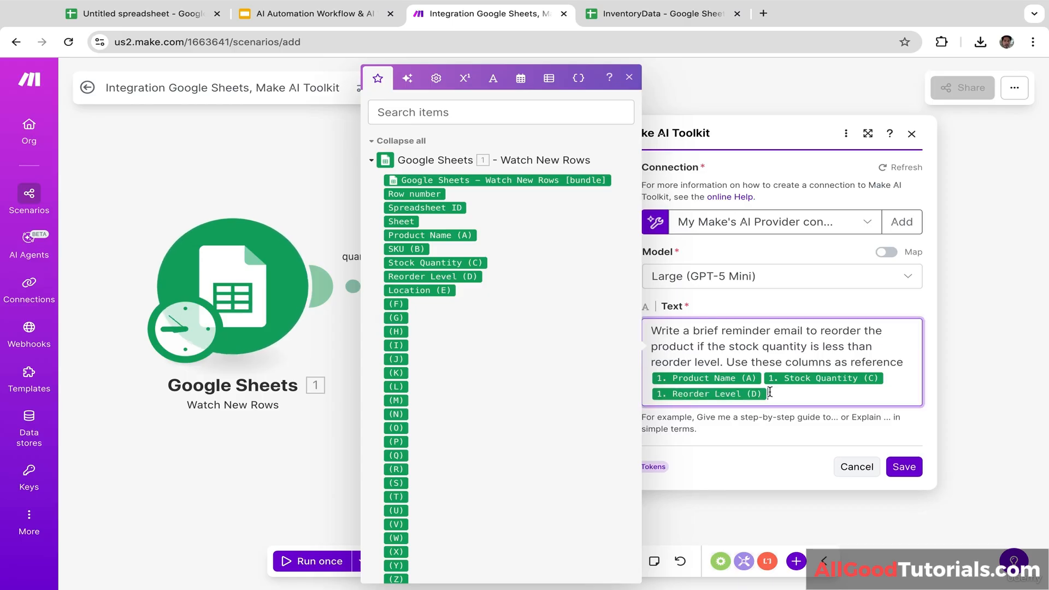
click(903, 451)
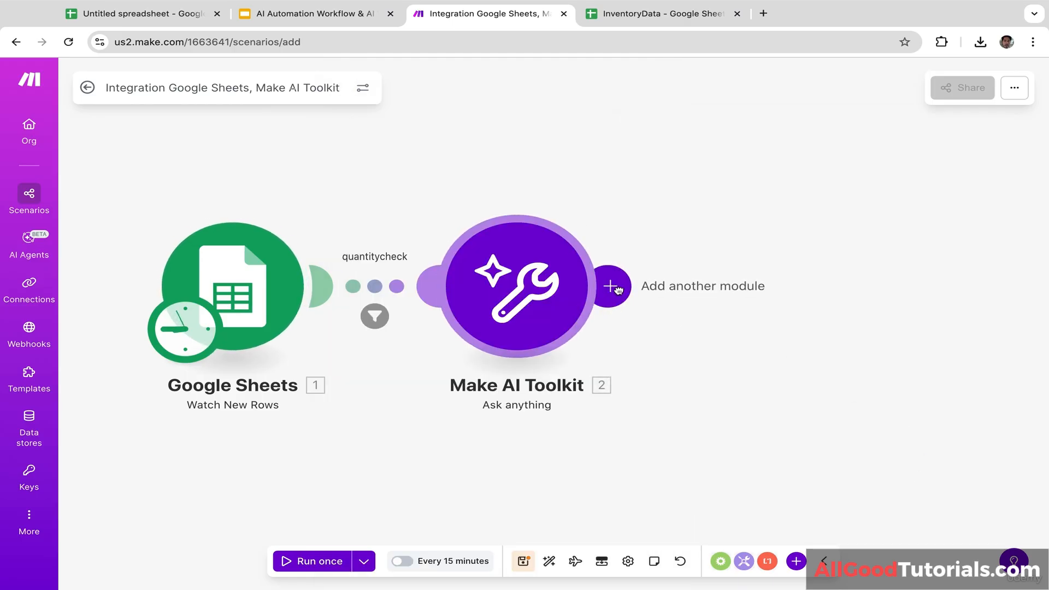
Step: Add a Gmail Send an email module after the AI Toolkit and begin a Google sign-in connection
click(626, 291)
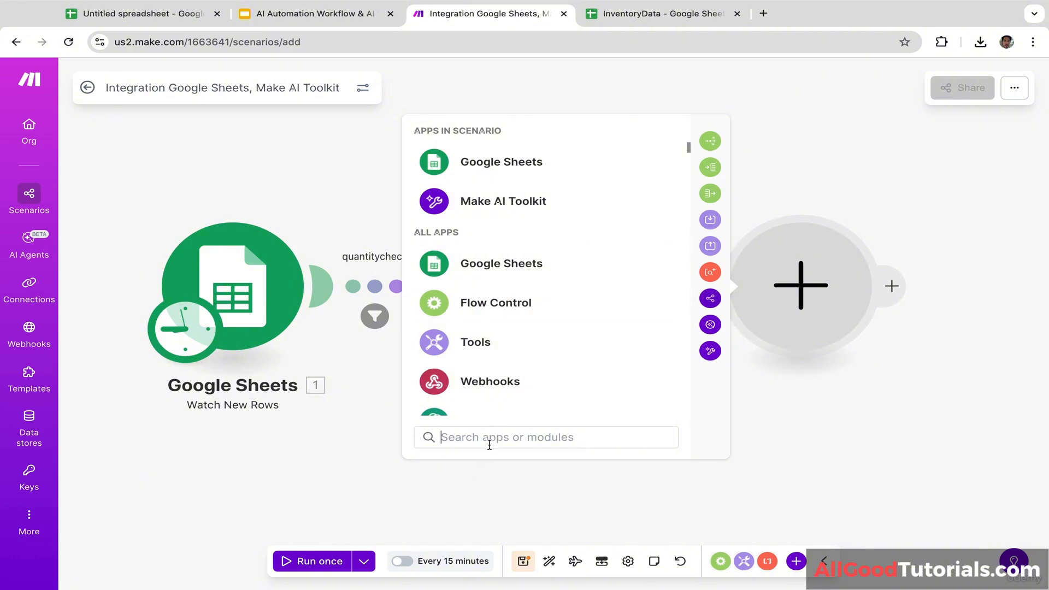
text(gma)
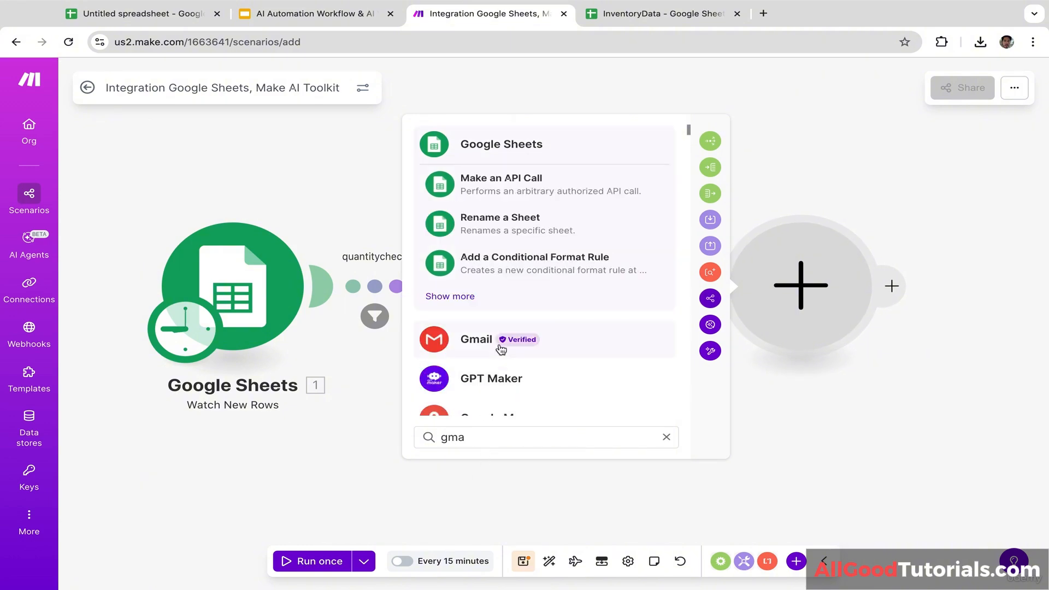
click(484, 343)
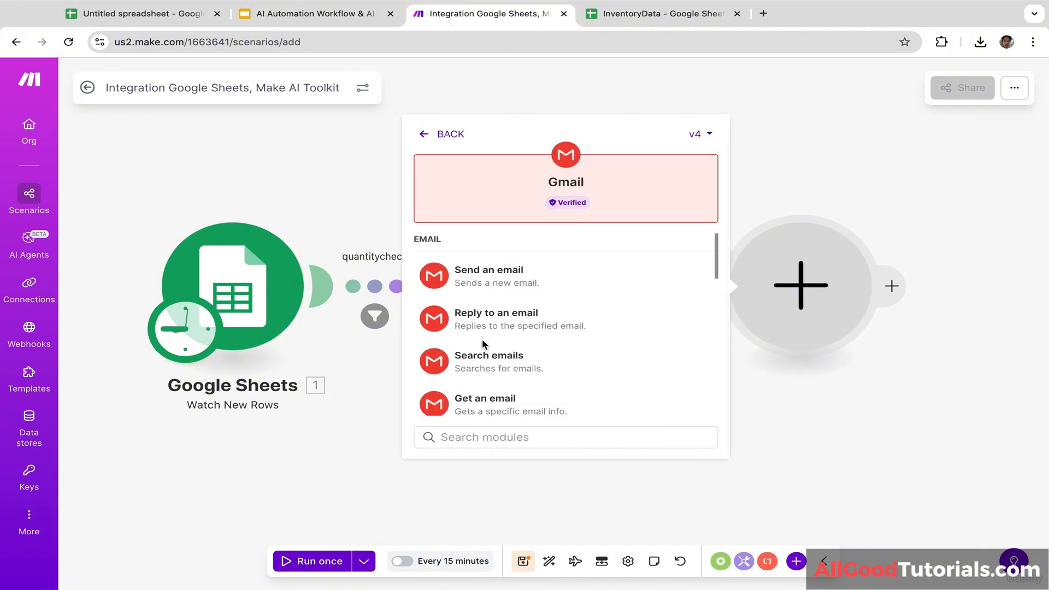
click(538, 284)
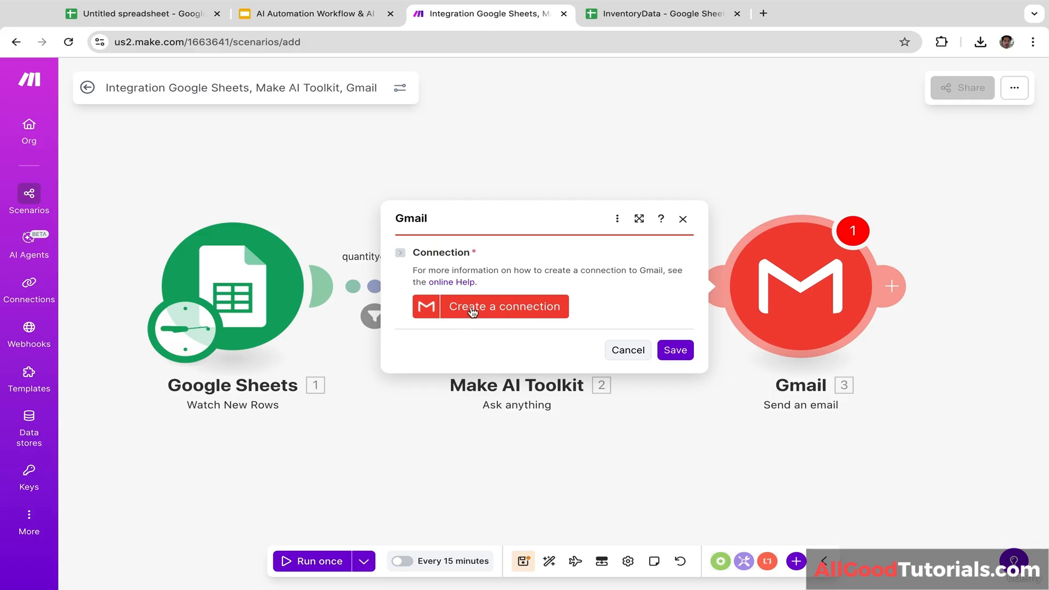
click(500, 308)
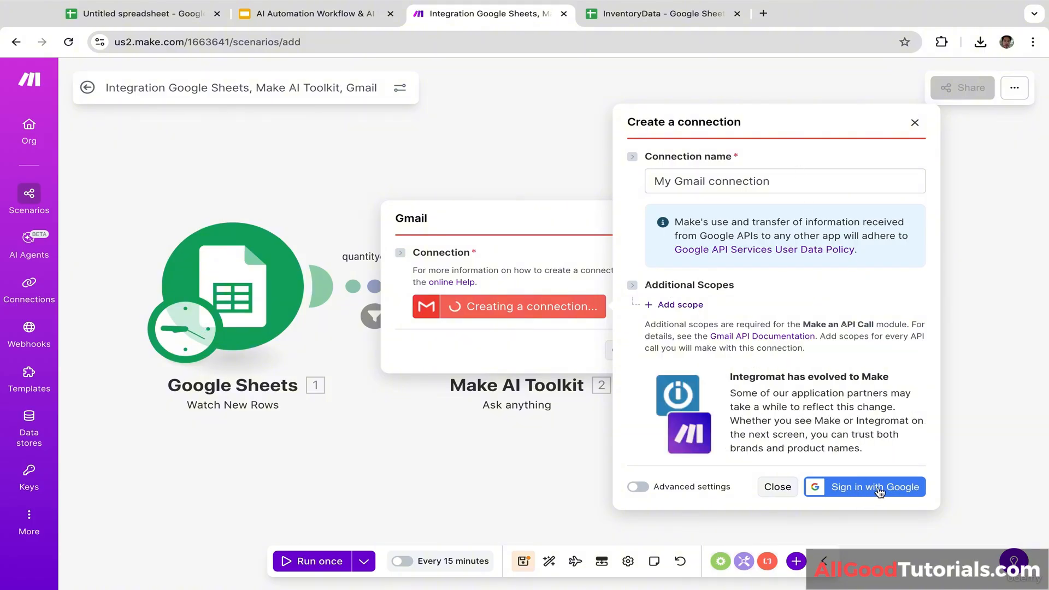
click(876, 487)
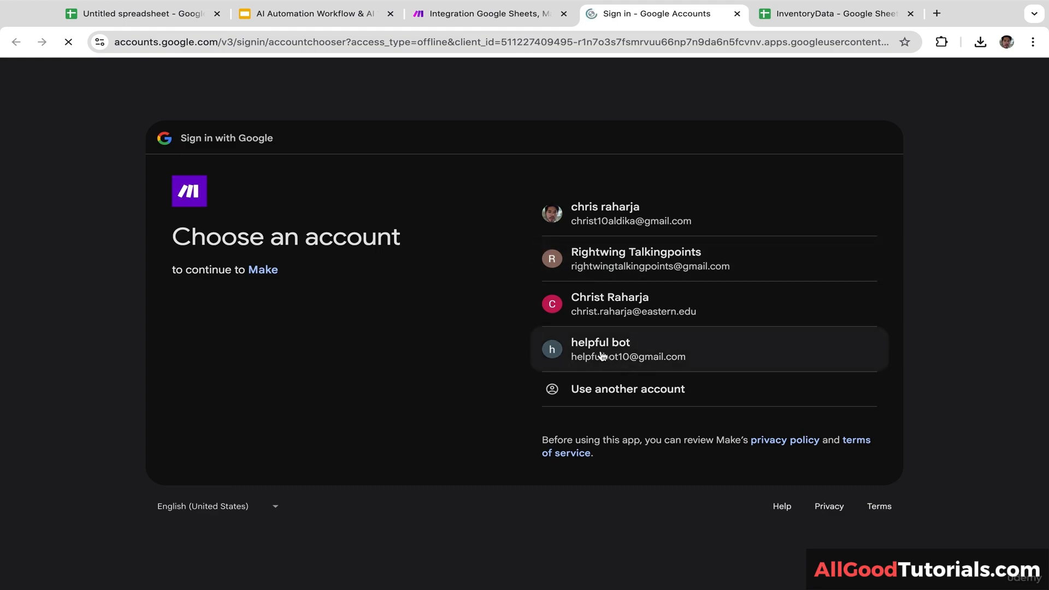
Step: Authorize Make with the Google account, granting all requested email permissions
click(624, 356)
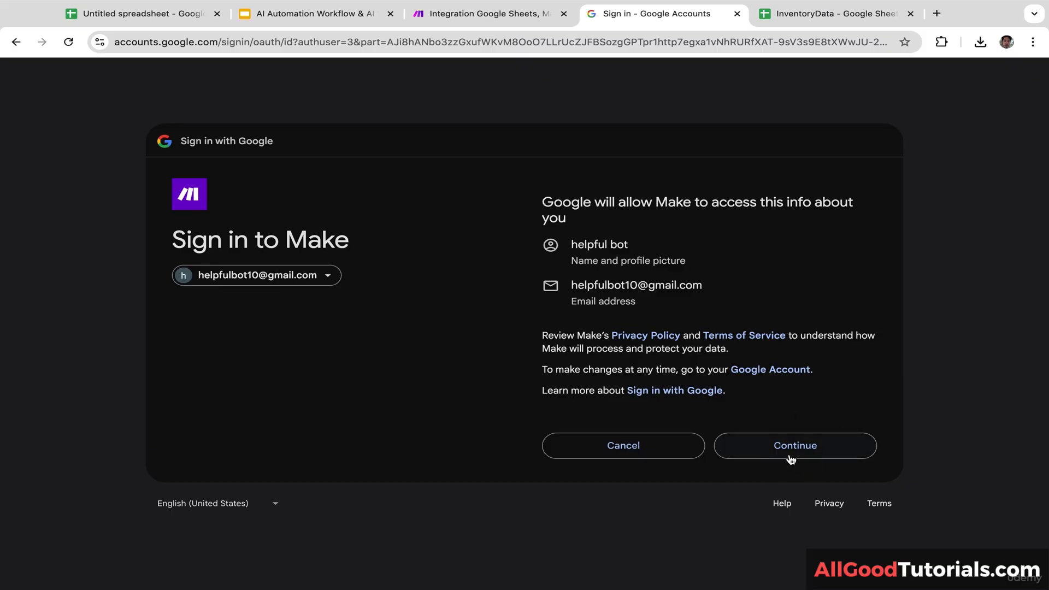
click(789, 451)
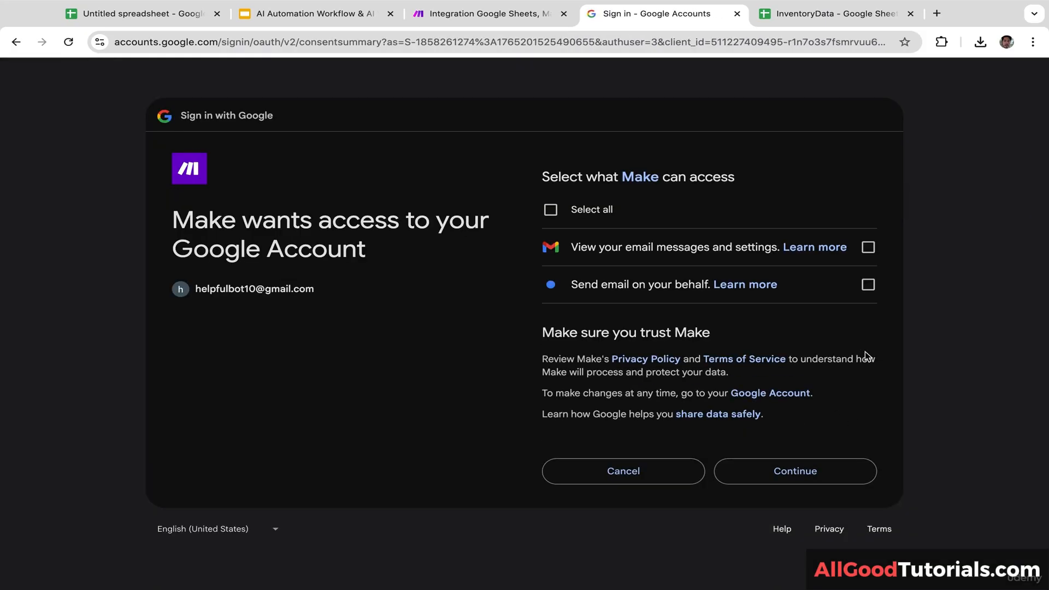
click(550, 210)
click(805, 477)
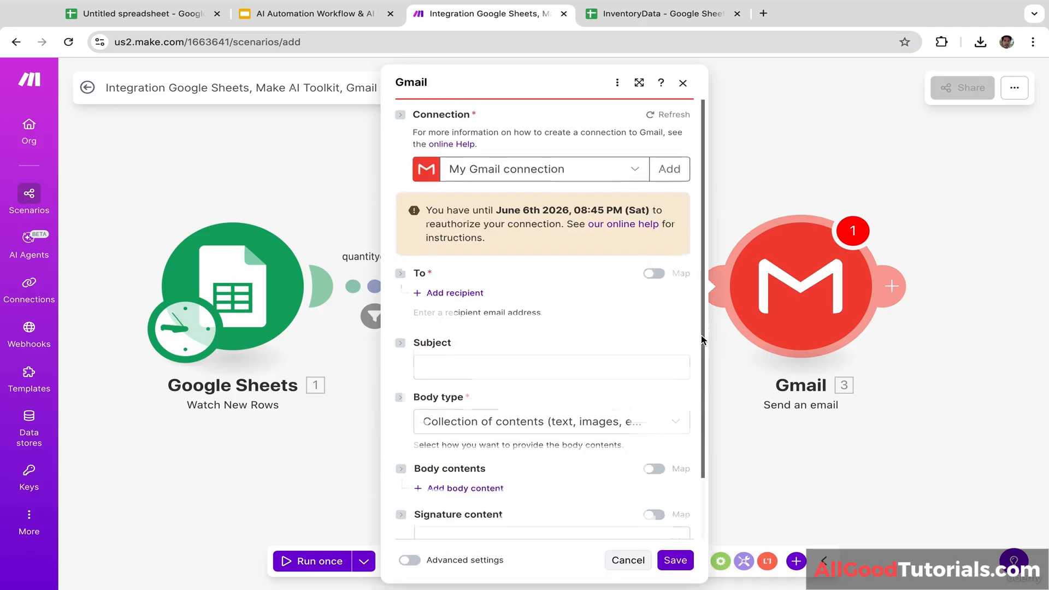
Step: Add the recipient's e-mail address and the subject Low Stock Reminder
drag(702, 336, 668, 488)
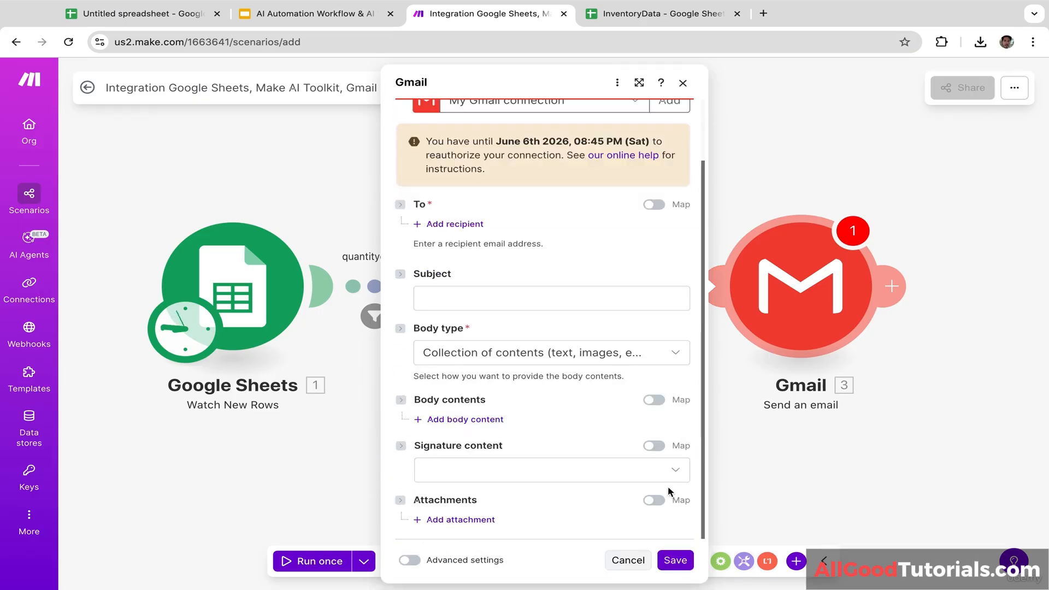
click(676, 559)
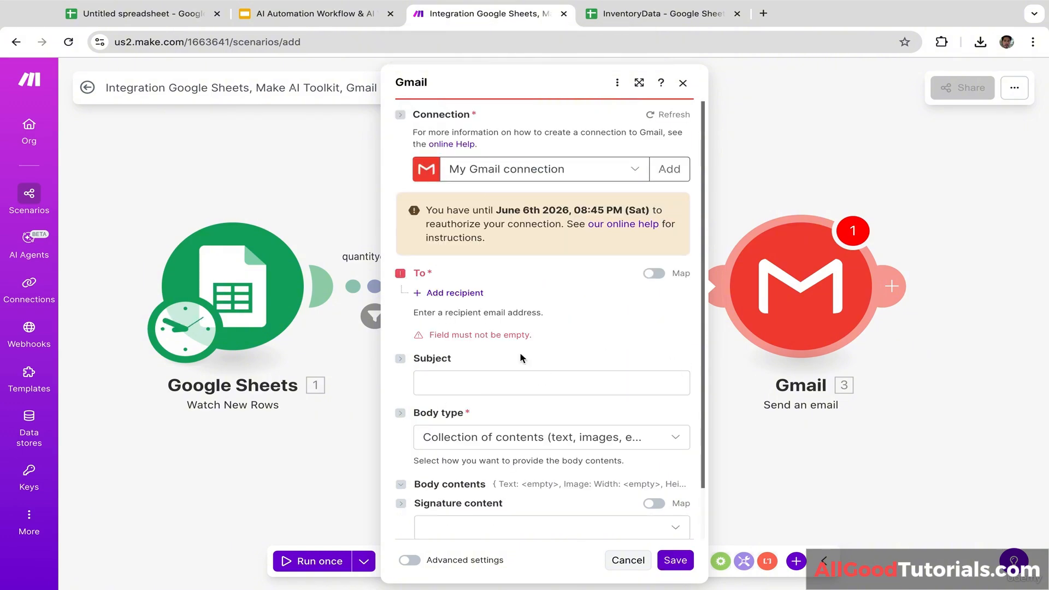
click(465, 294)
click(465, 294)
click(488, 319)
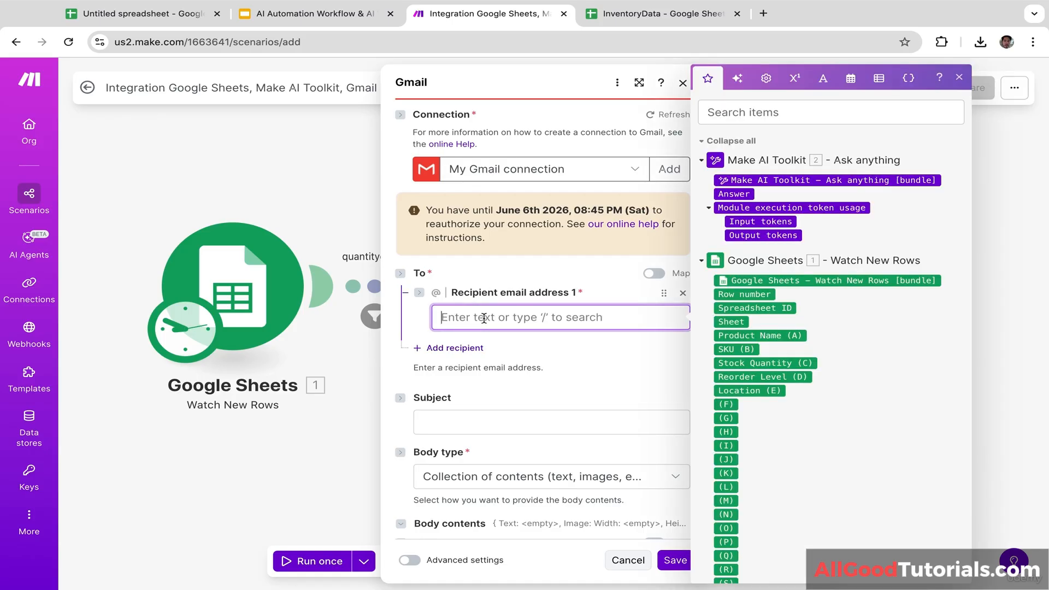
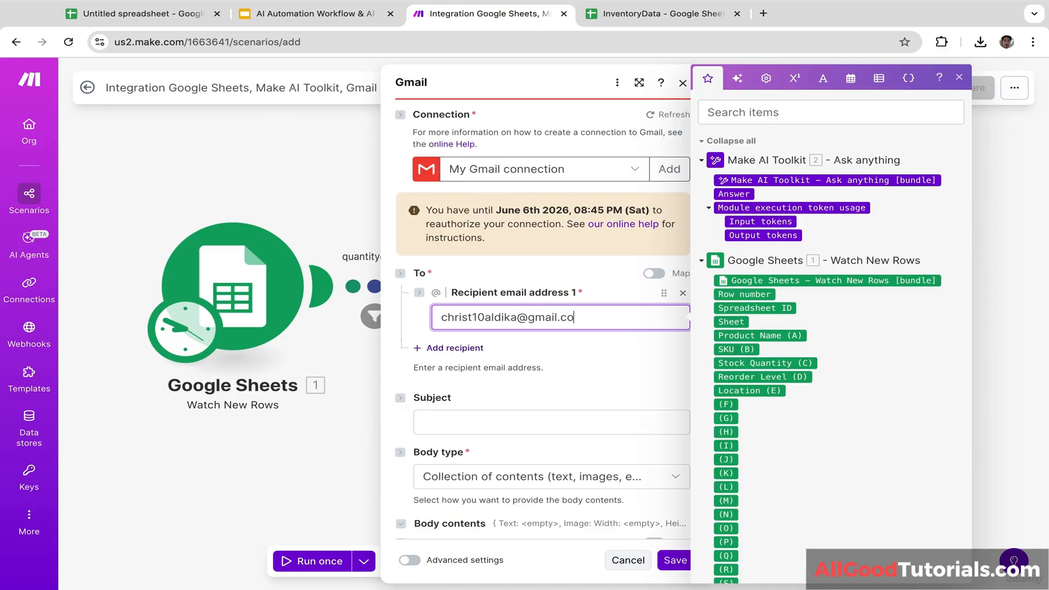
click(499, 367)
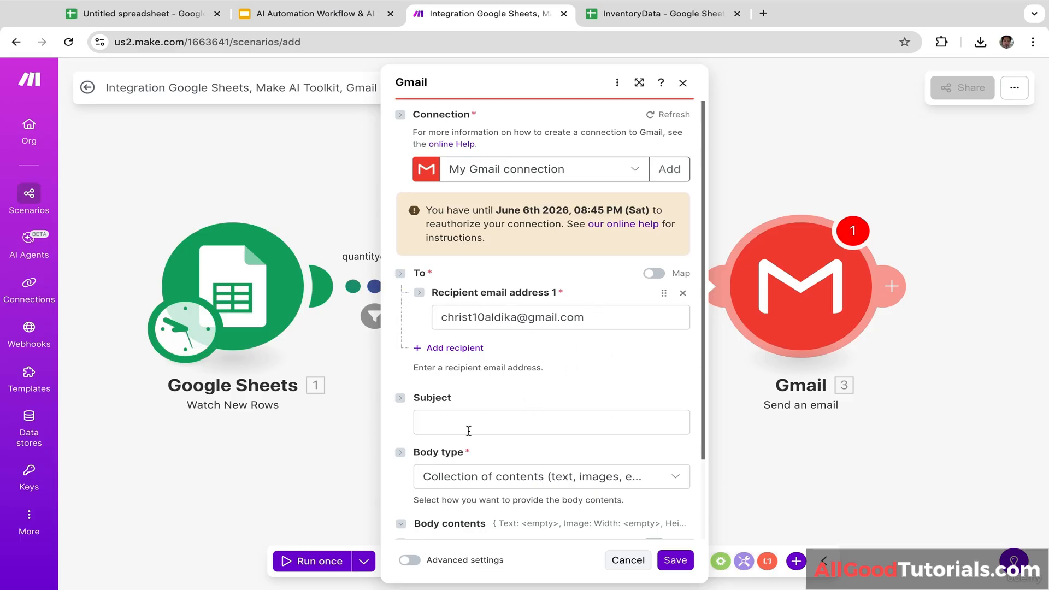
click(494, 425)
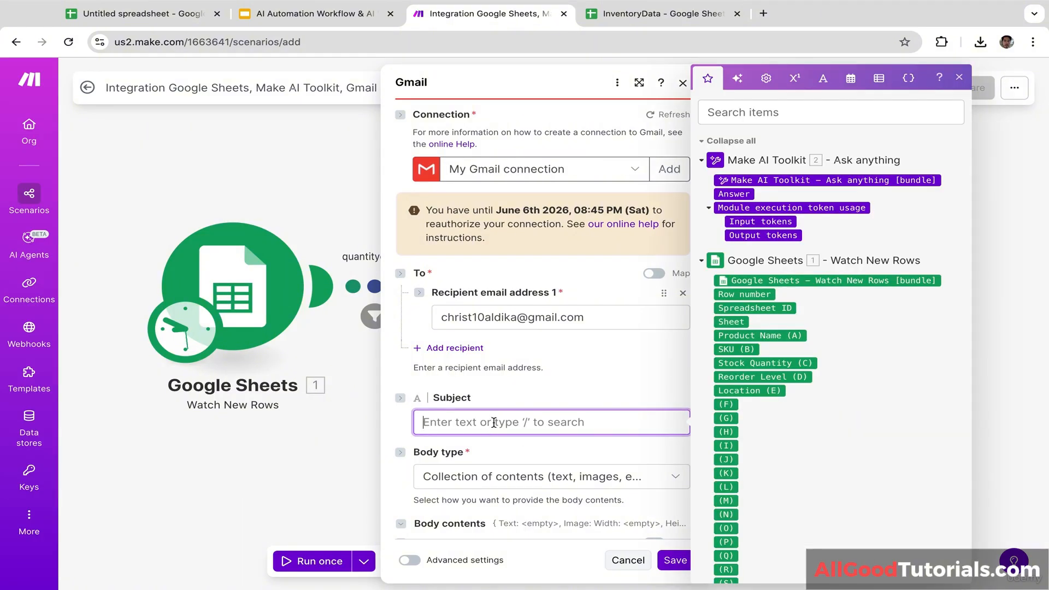
text(Low St)
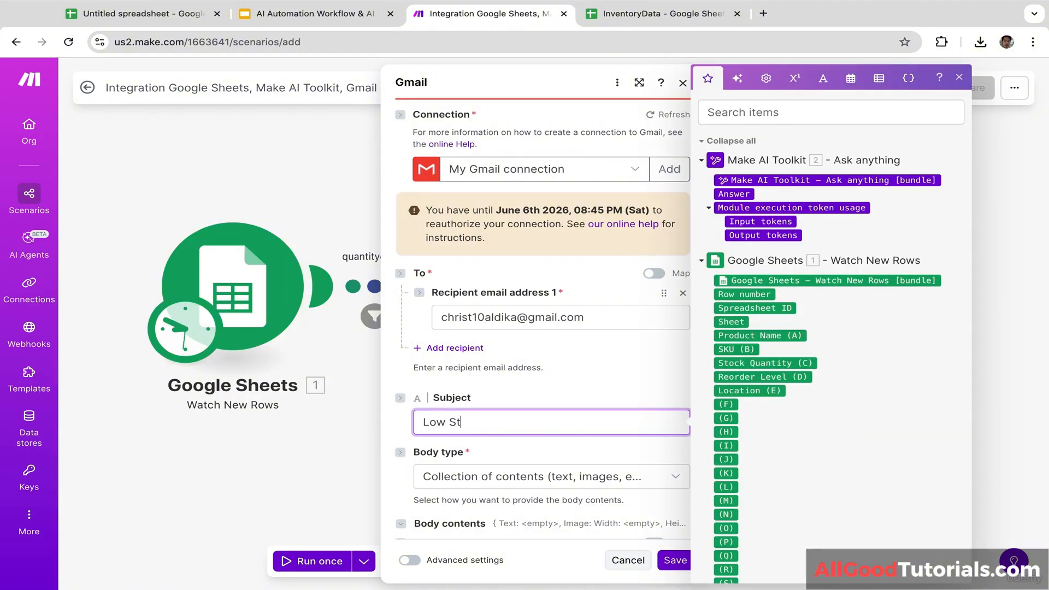
text(ock Reminder)
click(608, 401)
Step: Keep Collection of contents, add a Text block mapped to 2. Answer, and save the module
scroll(608, 402, down, 2)
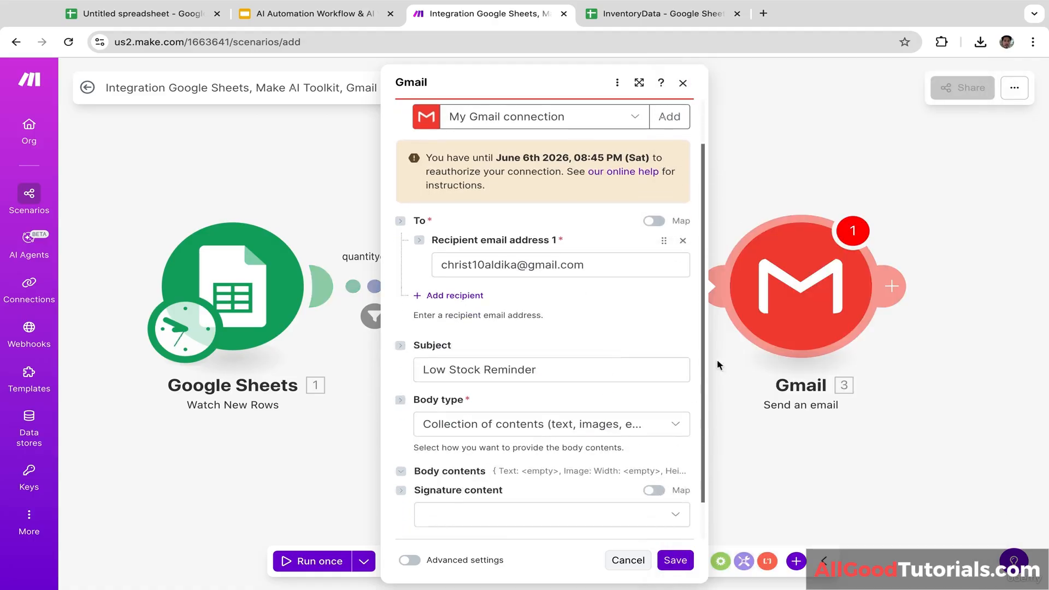
scroll(655, 382, down, 1)
click(642, 389)
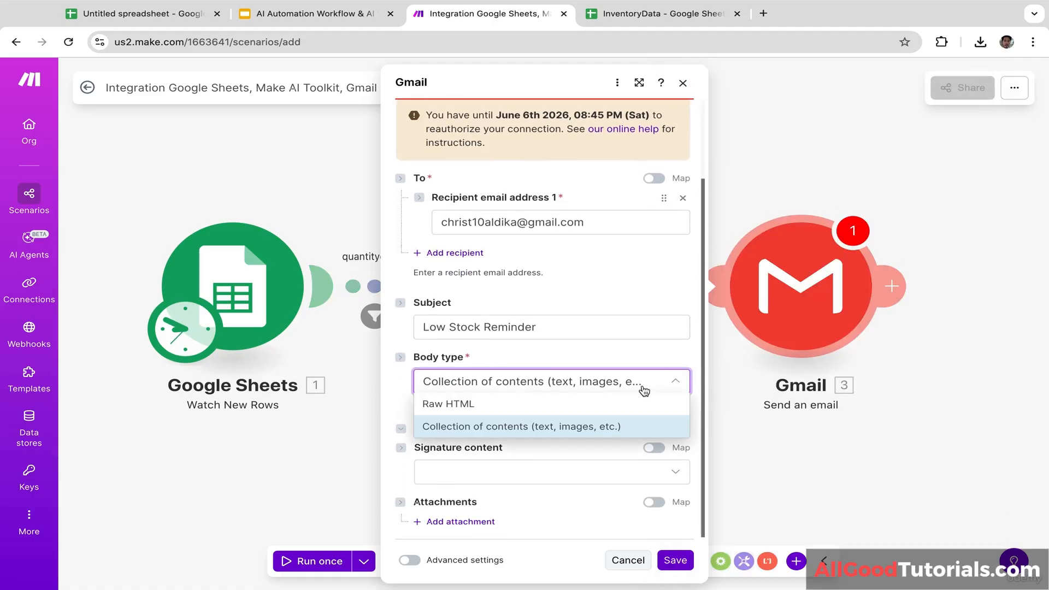
click(540, 429)
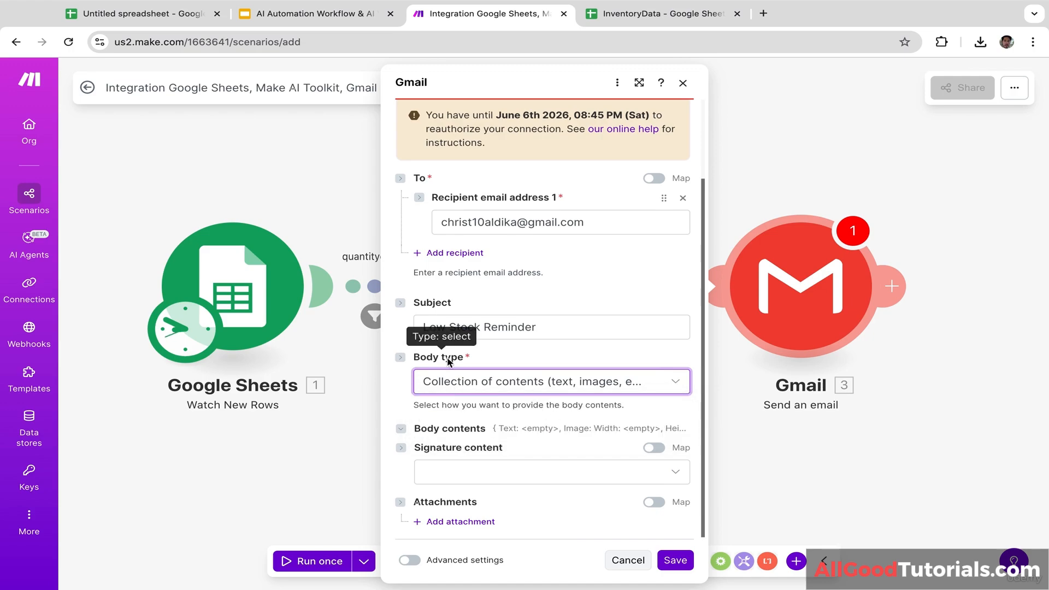
click(605, 407)
scroll(604, 406, down, 1)
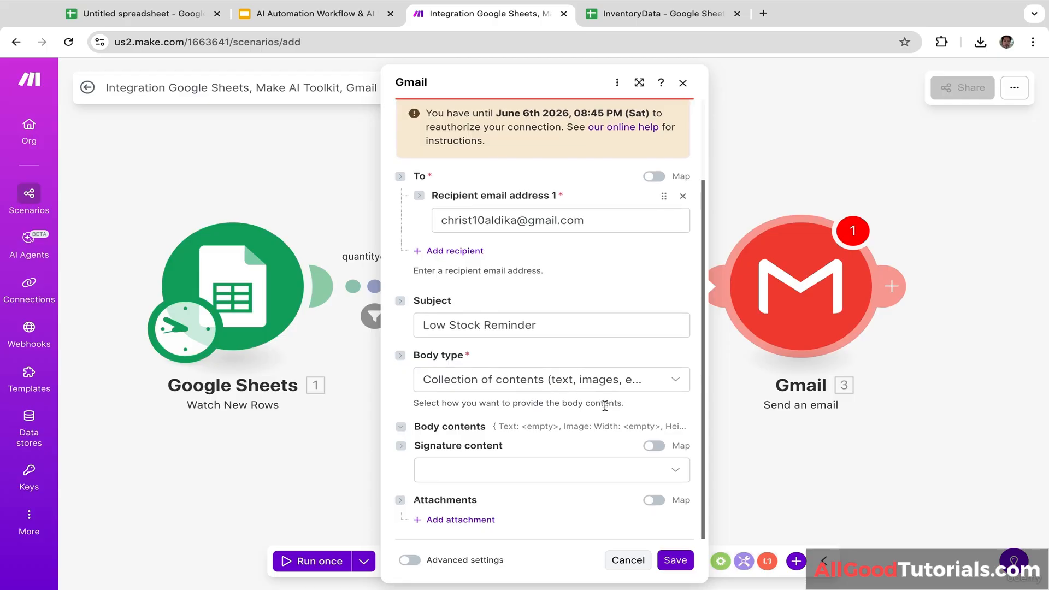
click(401, 426)
scroll(548, 464, down, 1)
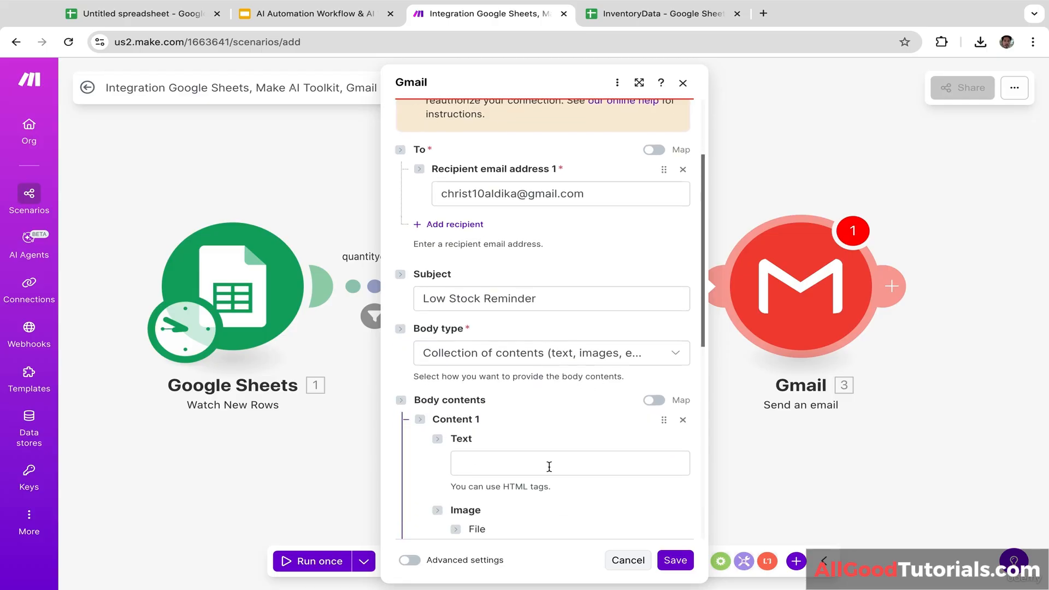
scroll(549, 466, down, 3)
click(500, 280)
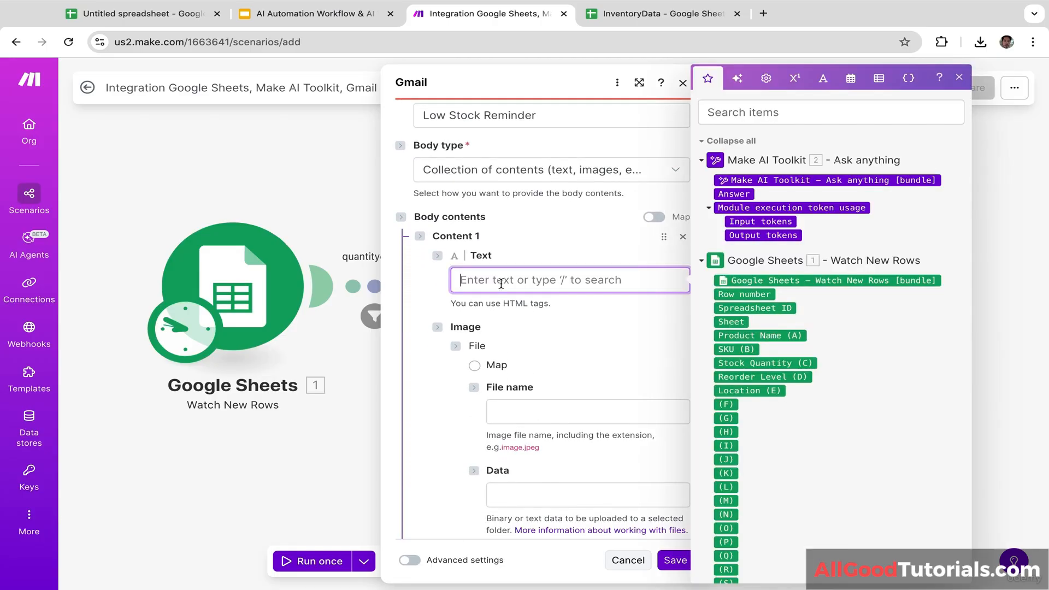
click(736, 194)
click(617, 266)
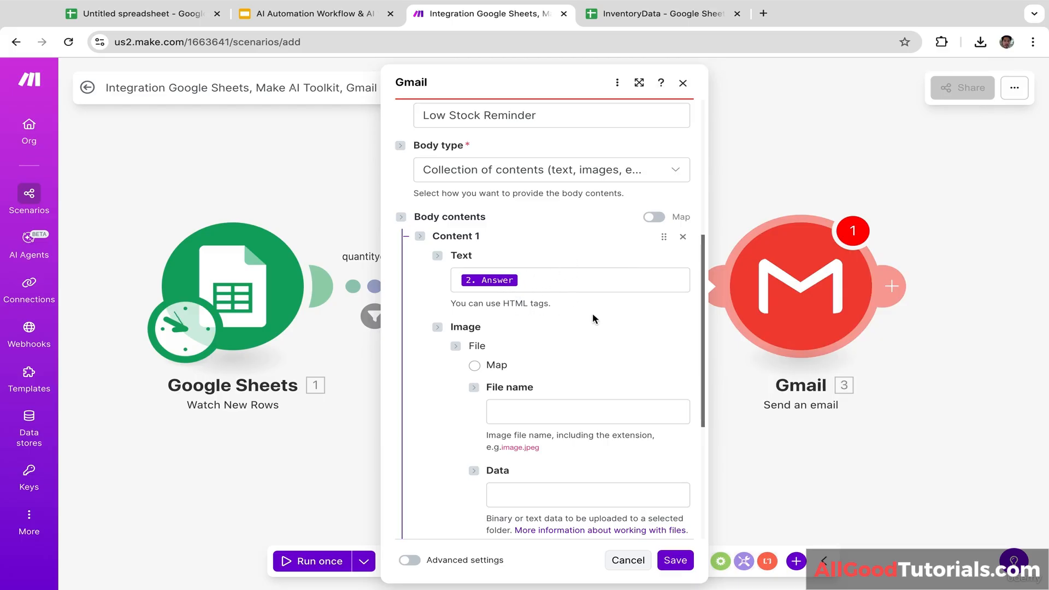
drag(702, 293, 704, 430)
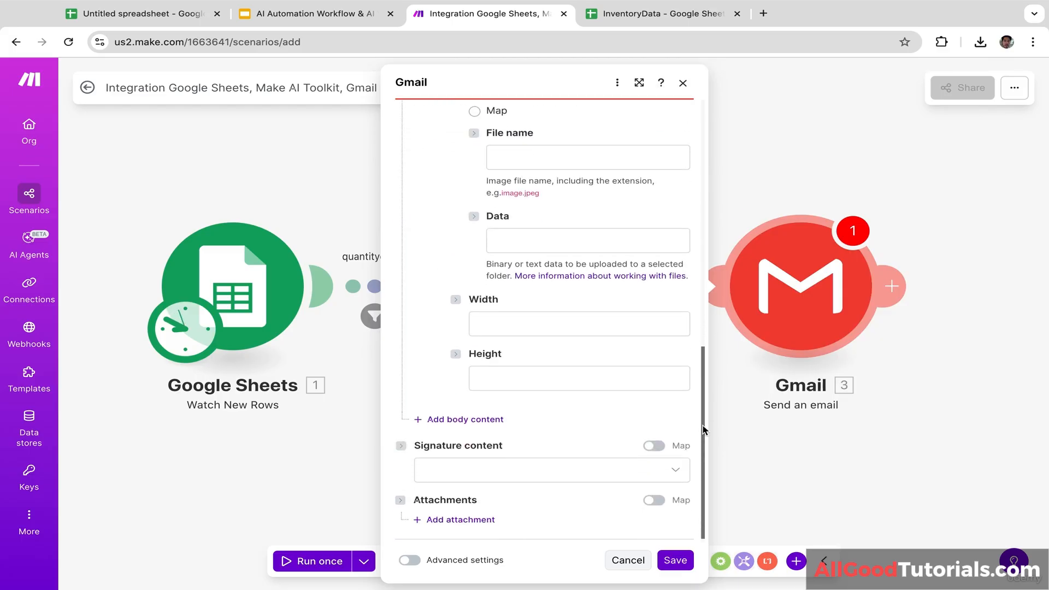
click(675, 559)
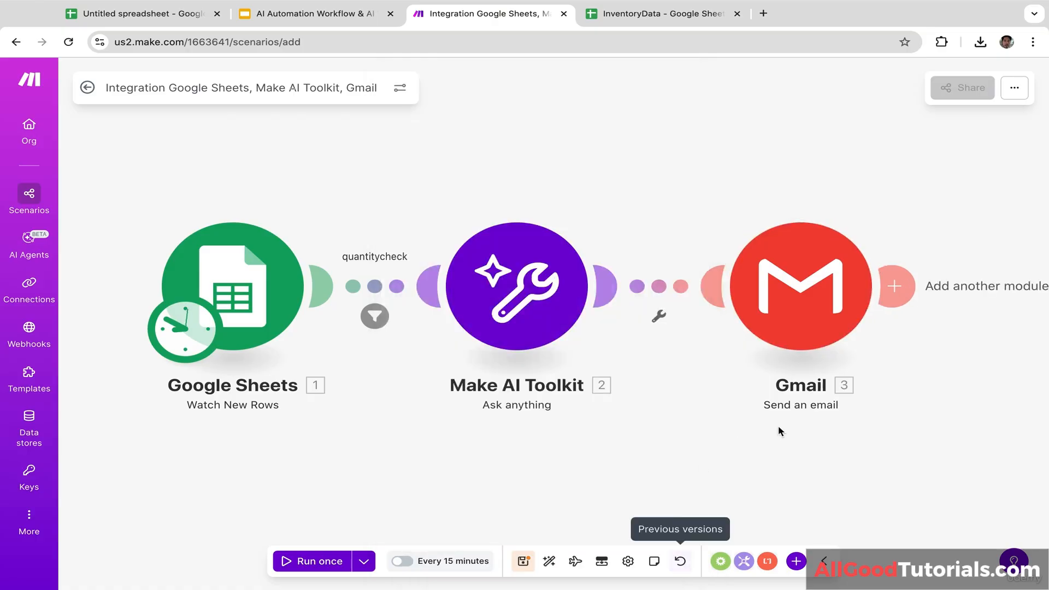
Step: Rearrange the scenario view, check the InventoryData spreadsheet, and return to Make
mouse_move(944, 368)
mouse_down()
mouse_move(849, 369)
mouse_move(933, 368)
mouse_up()
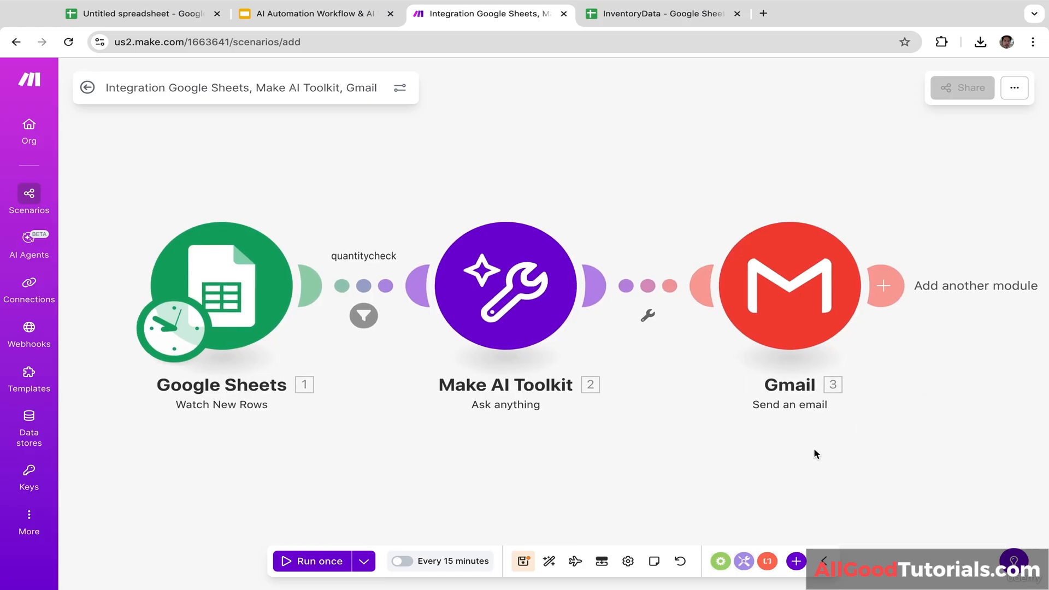
drag(735, 463, 749, 420)
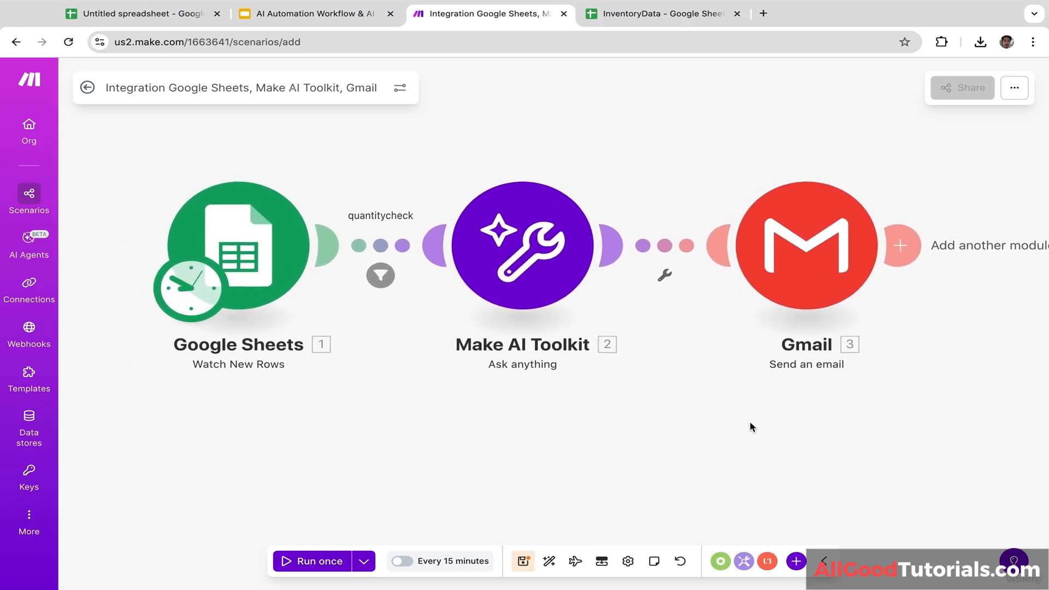
drag(672, 323, 656, 344)
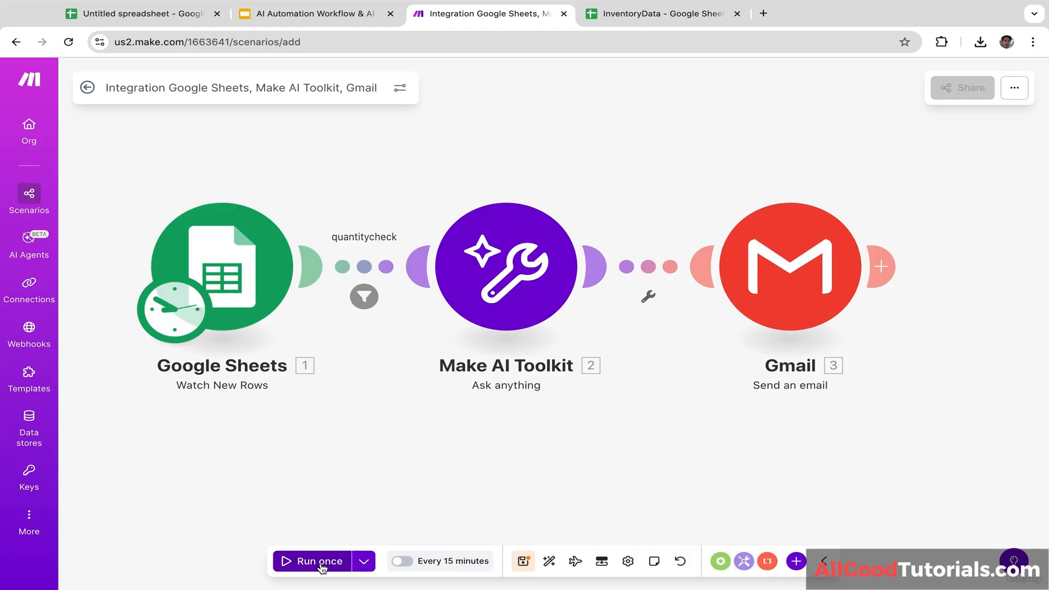
click(660, 15)
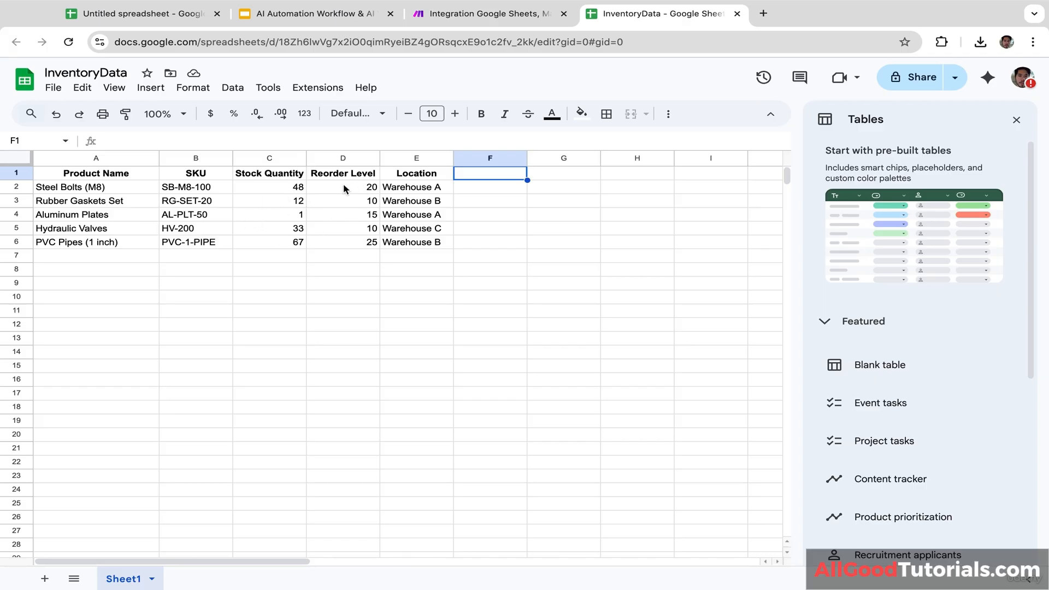
click(511, 15)
Step: Run the scenario once so Sheets, AI Toolkit and Gmail each process one bundle
drag(448, 168, 578, 164)
drag(480, 410, 382, 397)
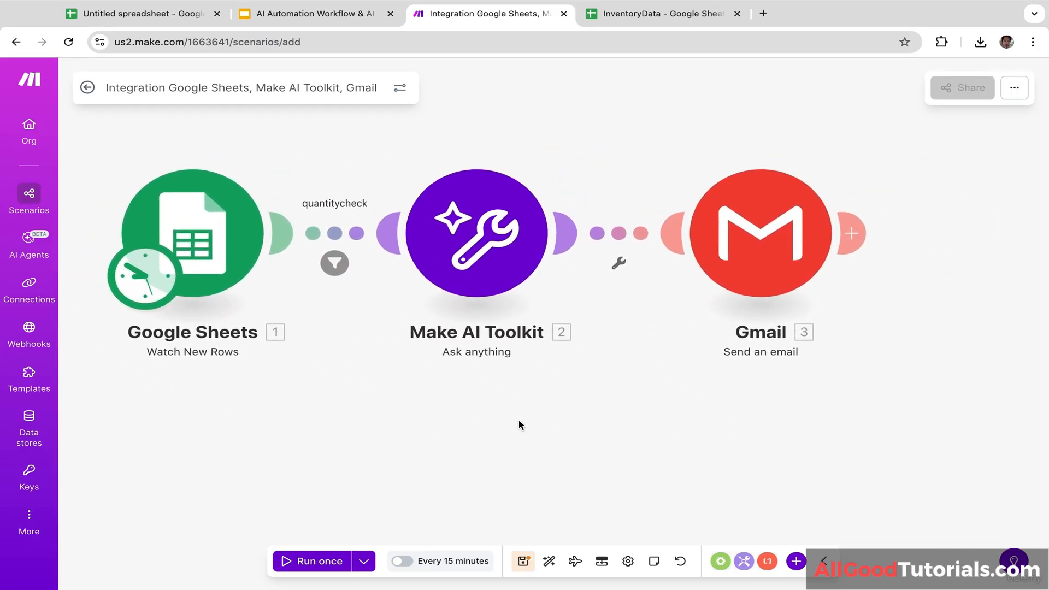
drag(520, 424, 663, 428)
drag(398, 466, 240, 462)
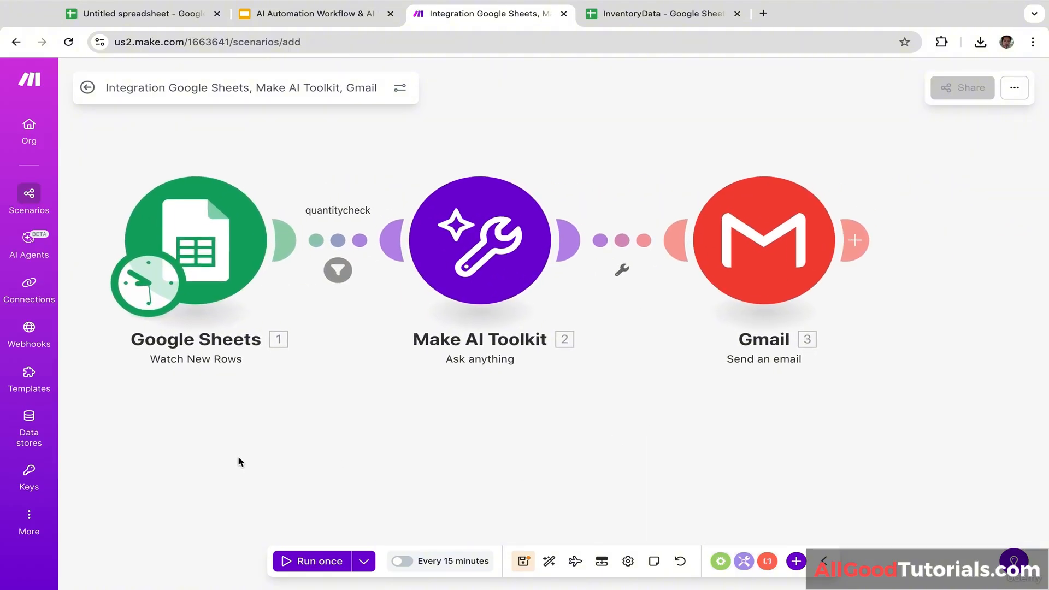
click(324, 564)
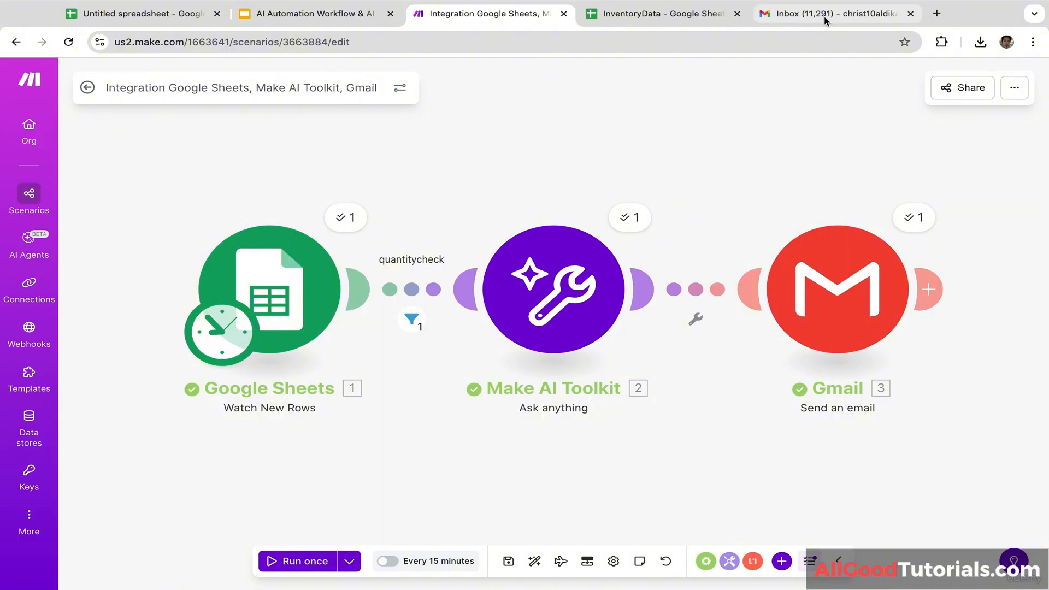
Step: Read the Low Stock Reminder about Aluminum Plates (115 units), check it against InventoryData, and return to Make
click(819, 17)
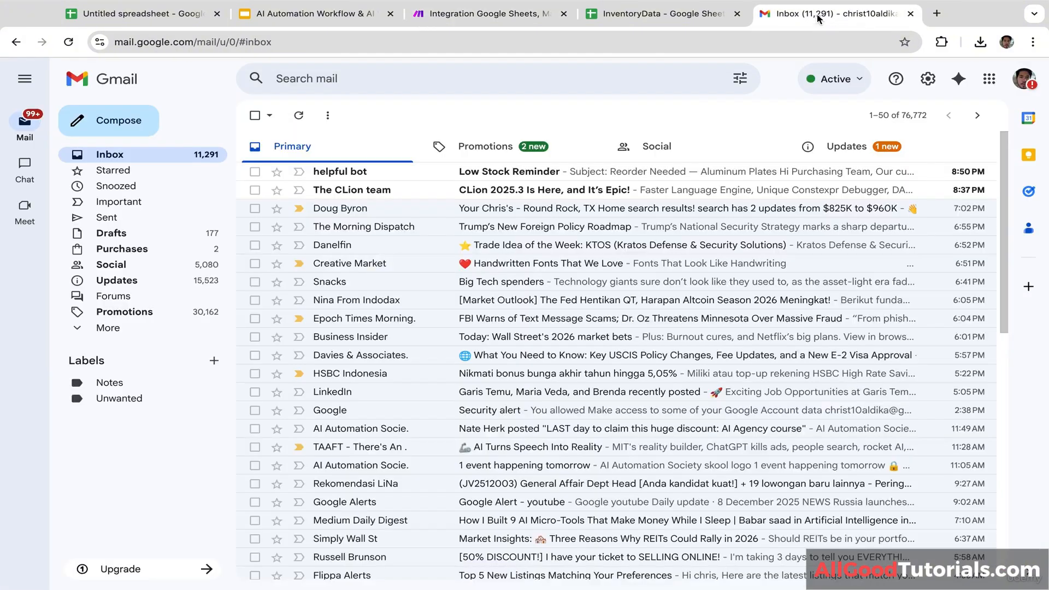
click(383, 175)
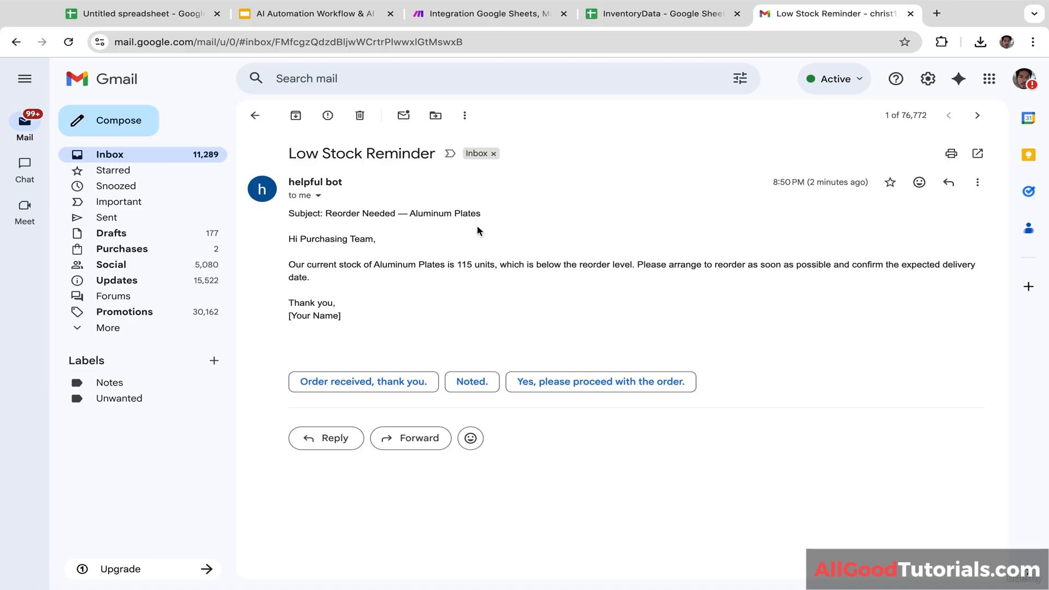
click(672, 7)
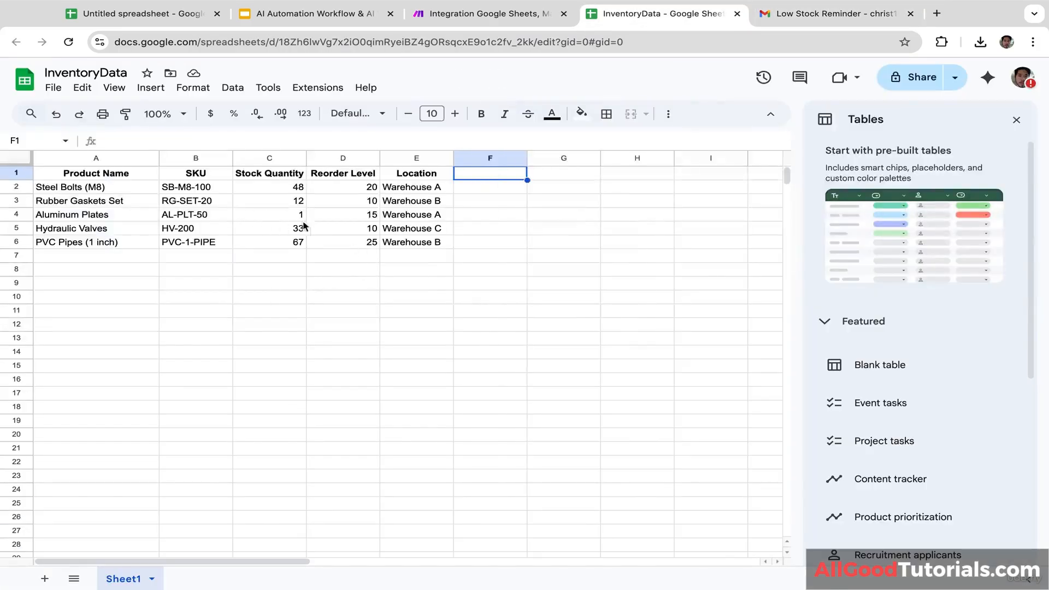
click(100, 218)
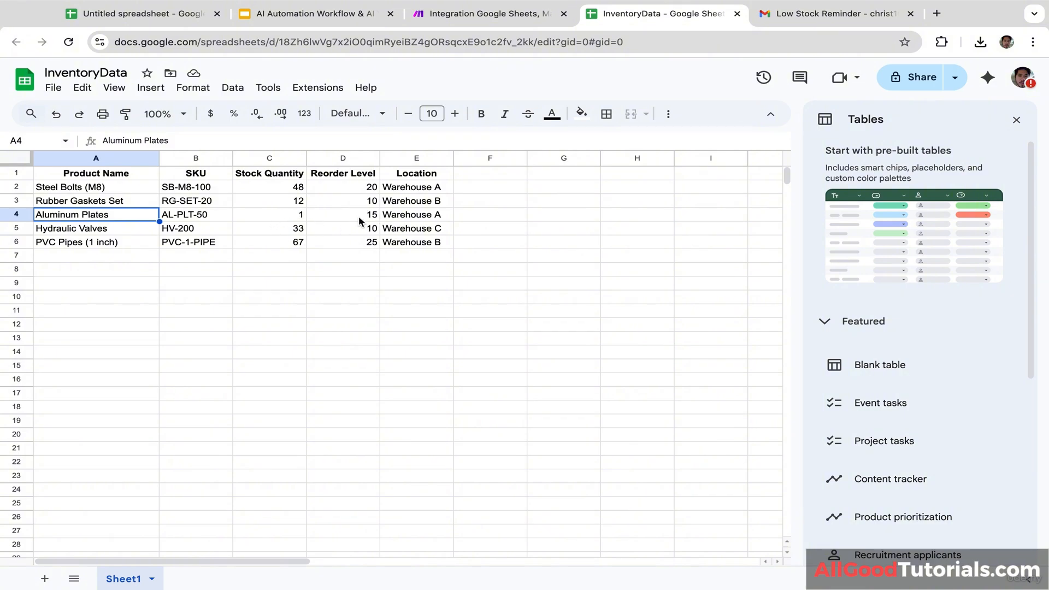
click(811, 15)
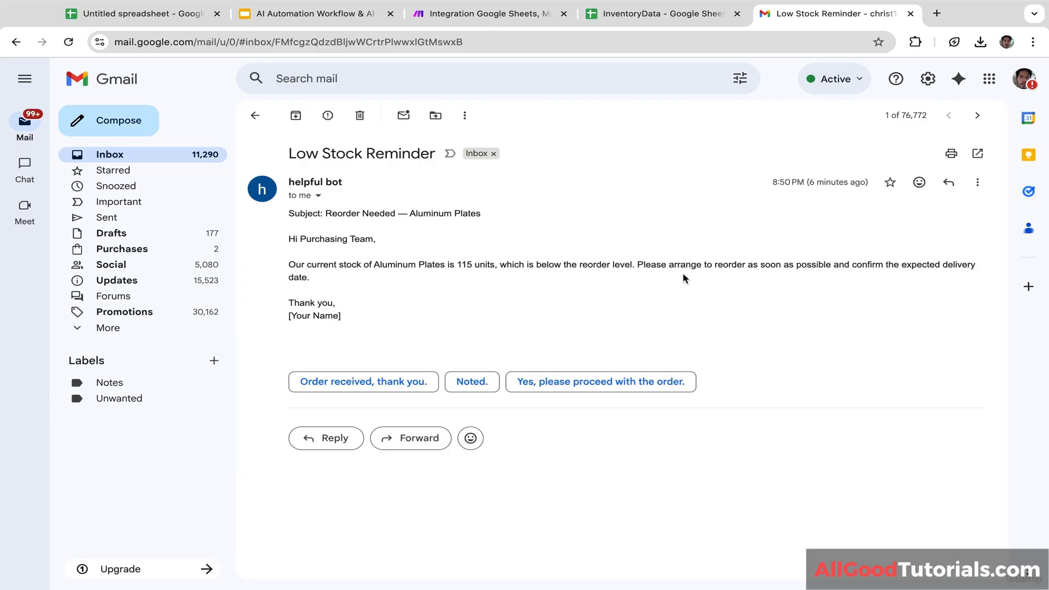
click(517, 21)
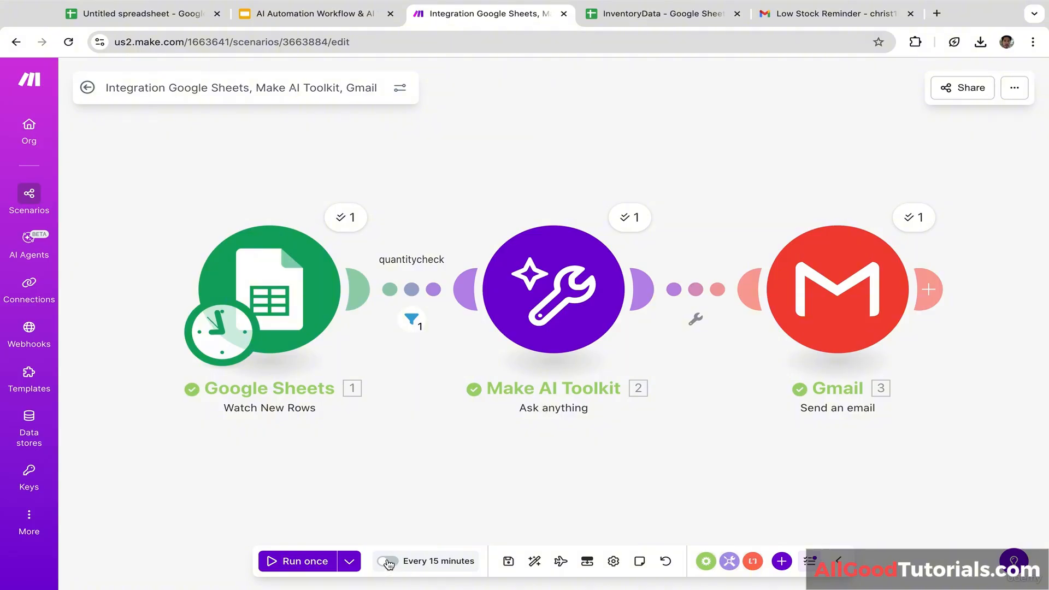
Step: Glance at the InventoryData spreadsheet, then switch back to the Make scenario
click(696, 18)
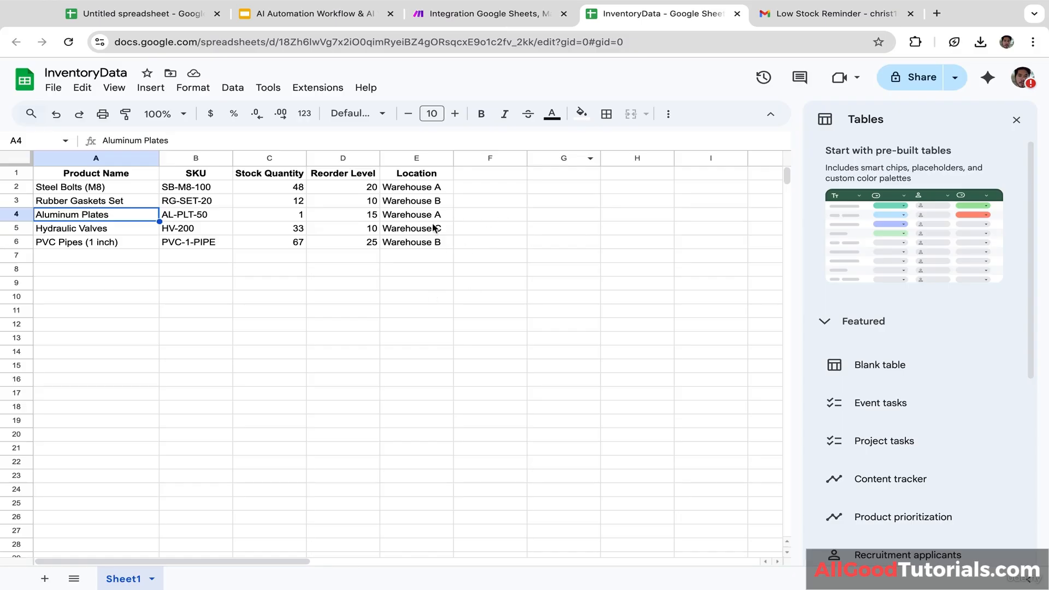
click(511, 14)
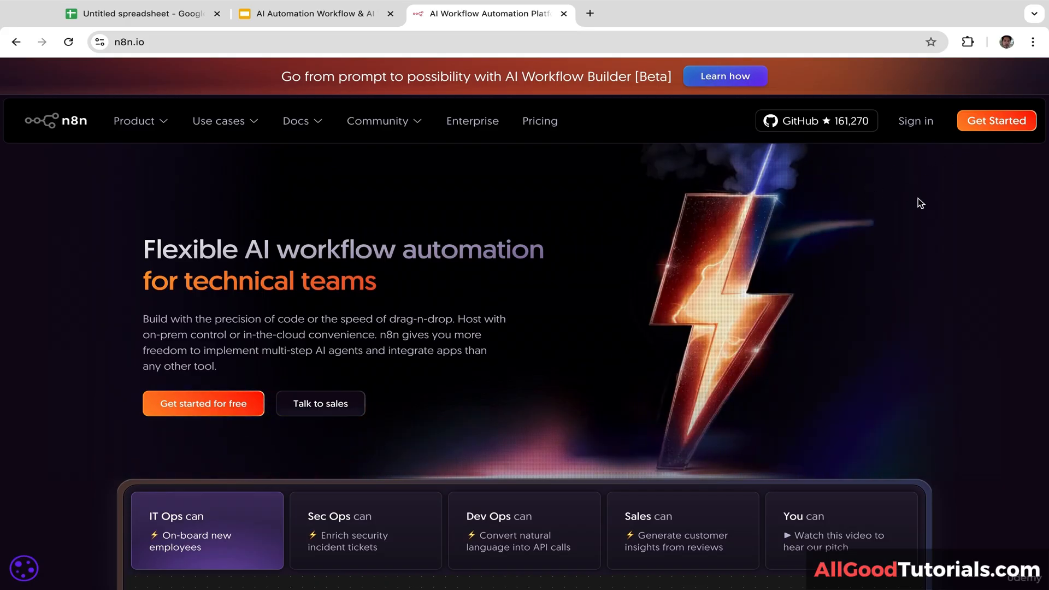
Step: Sign in to n8n, open the cloud instance, and create a new blank workflow
click(912, 129)
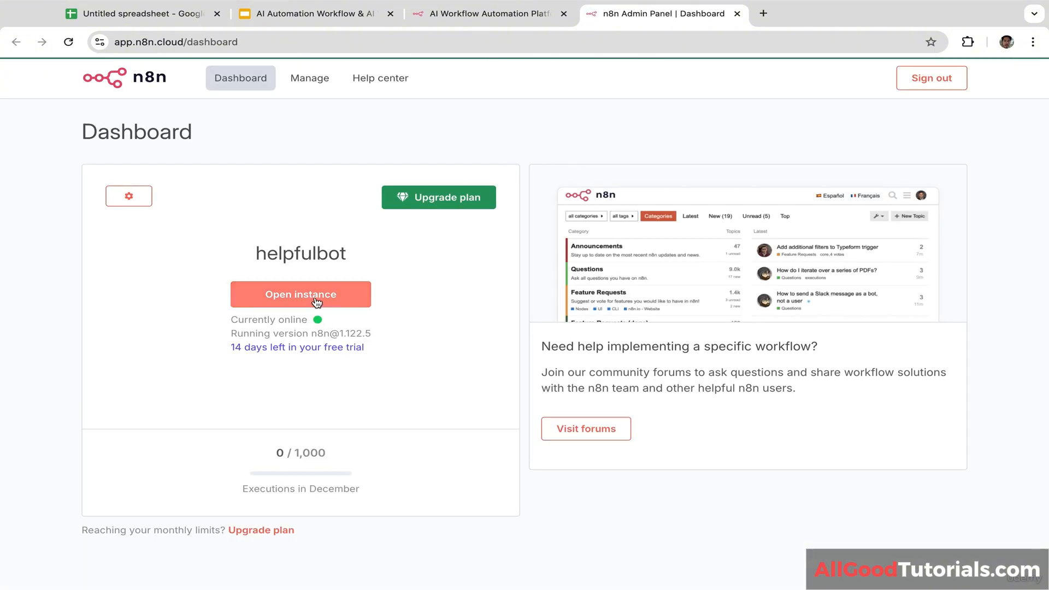
click(316, 301)
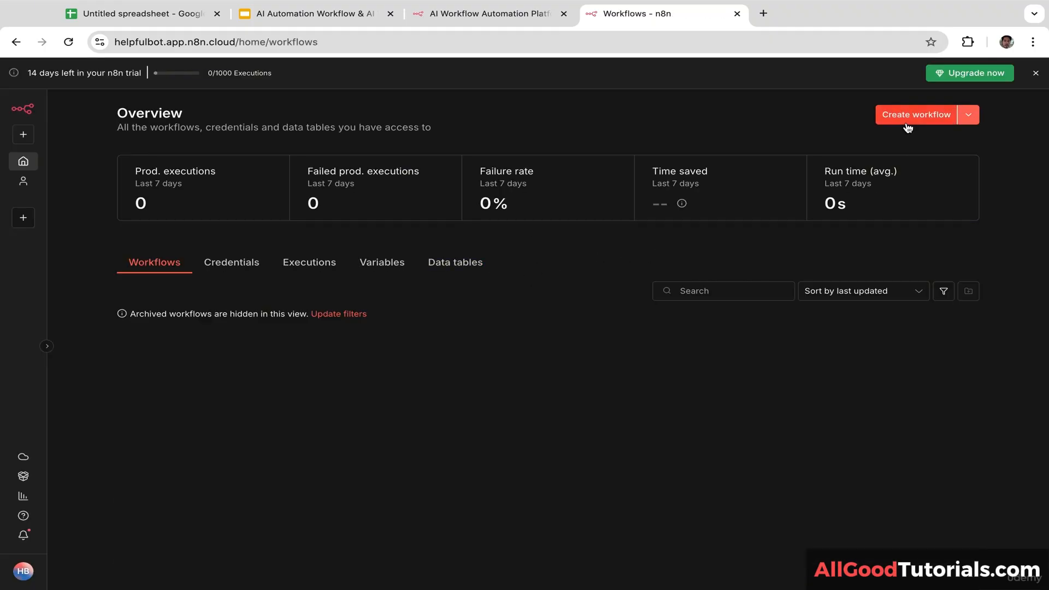
click(968, 118)
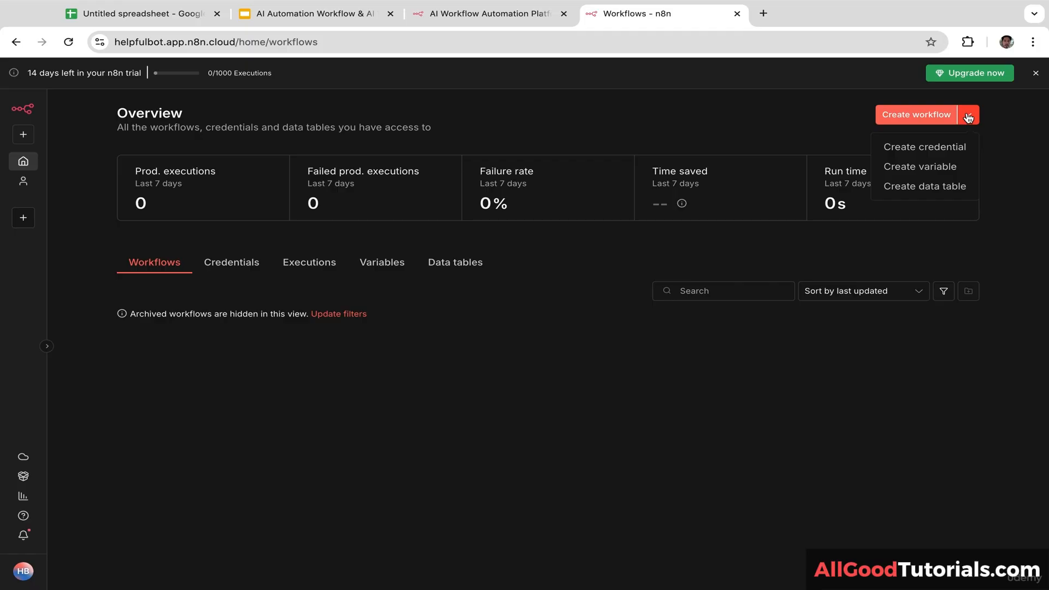
click(908, 116)
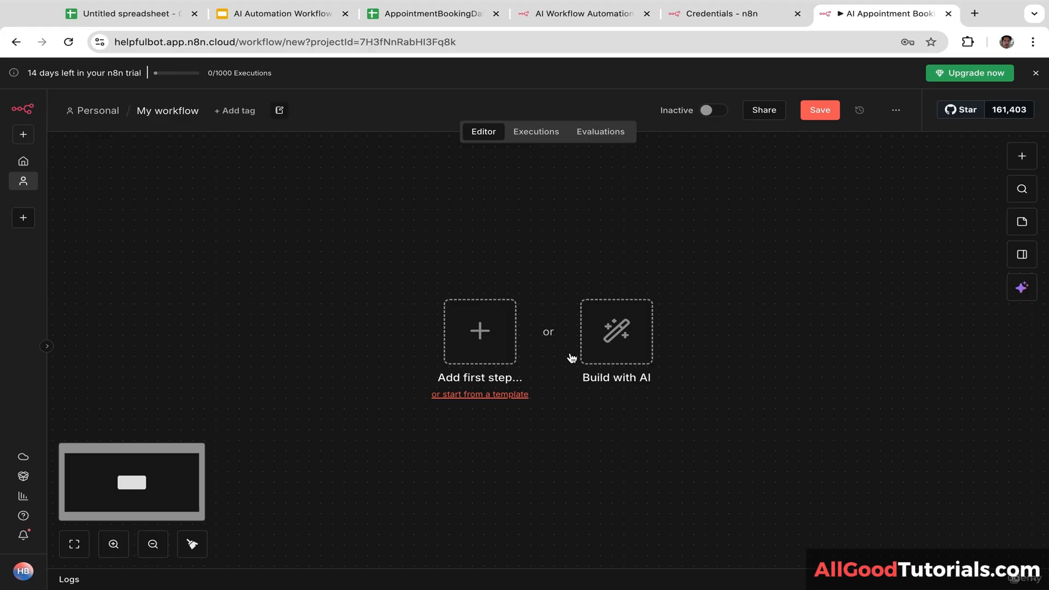
Step: Paste the booking prompt into the AI builder, adding 'asking my client to input their names, email, and preferred time' after Form
click(632, 347)
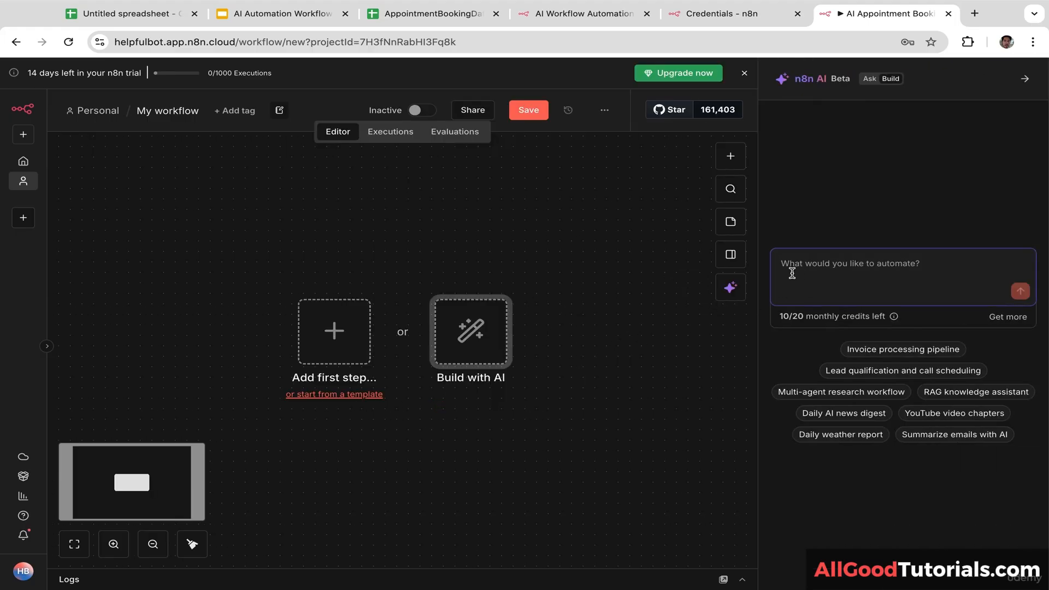
text(Create a workflow that starts with an Appointment Booking Form, uses a Manual Workflow Configuration node, then stores the appointment data in a sheet, parses the time and prepares the data, creates a Calendar Event, generates the email content, and finally sends a confirmation email.)
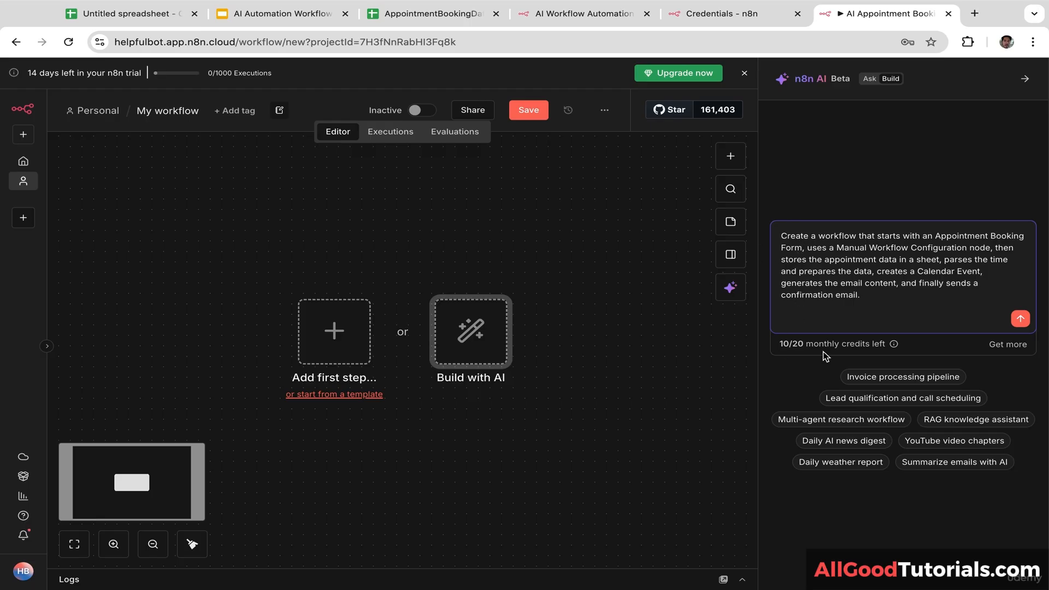
click(804, 248)
text(asking my)
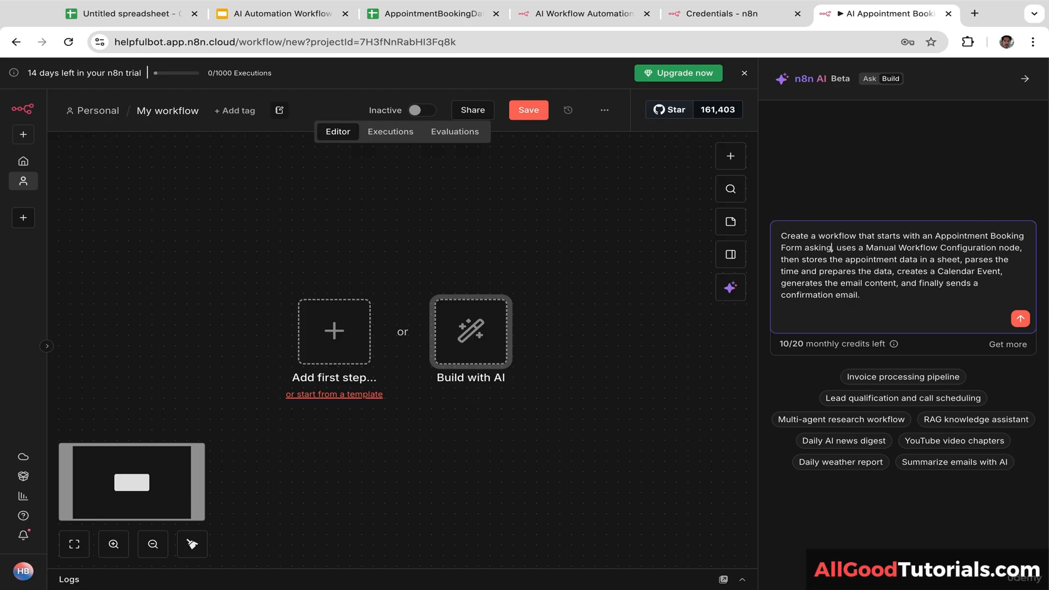
text( clirn)
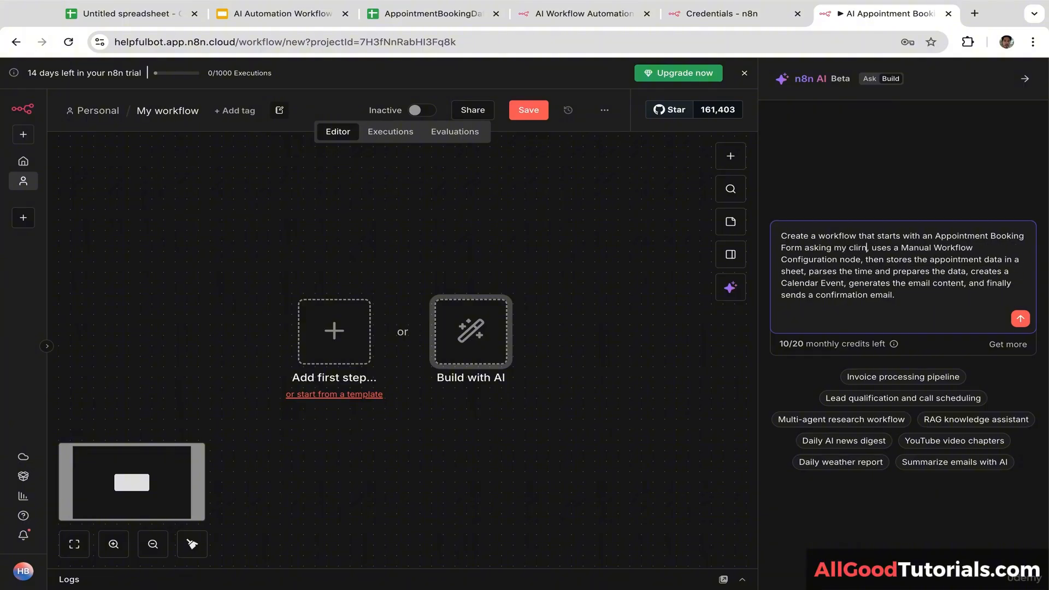
key(BackSpace)
key(BackSpace)
text(ent ti)
key(BackSpace)
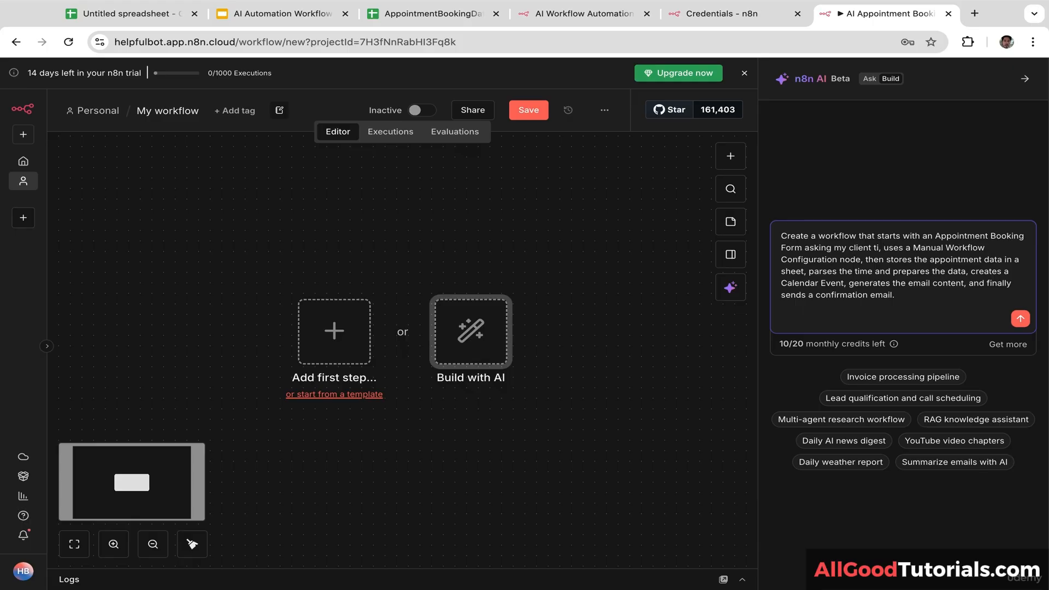
text(o input)
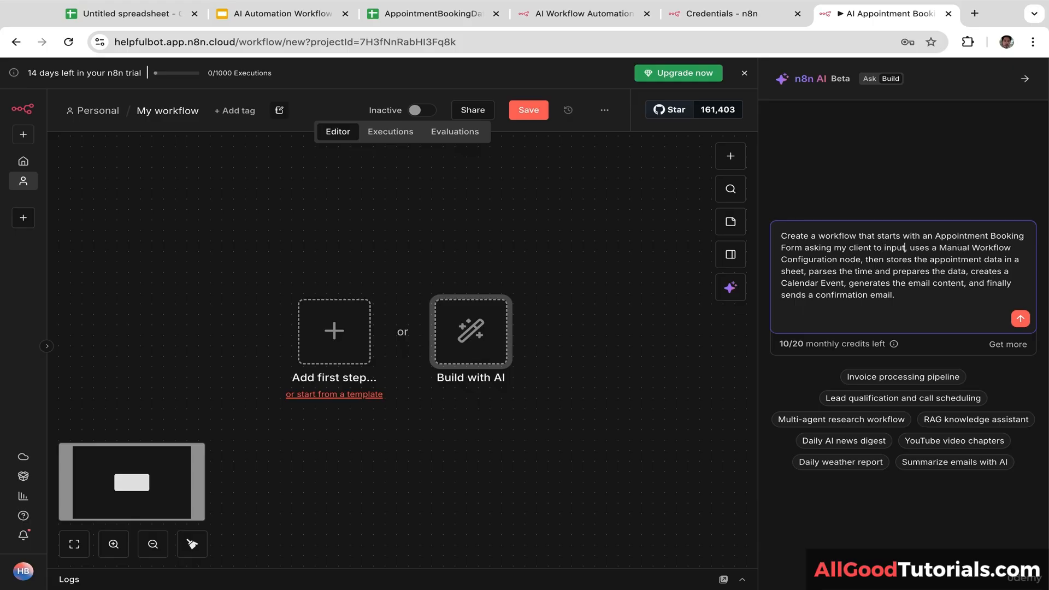
text( their names, e)
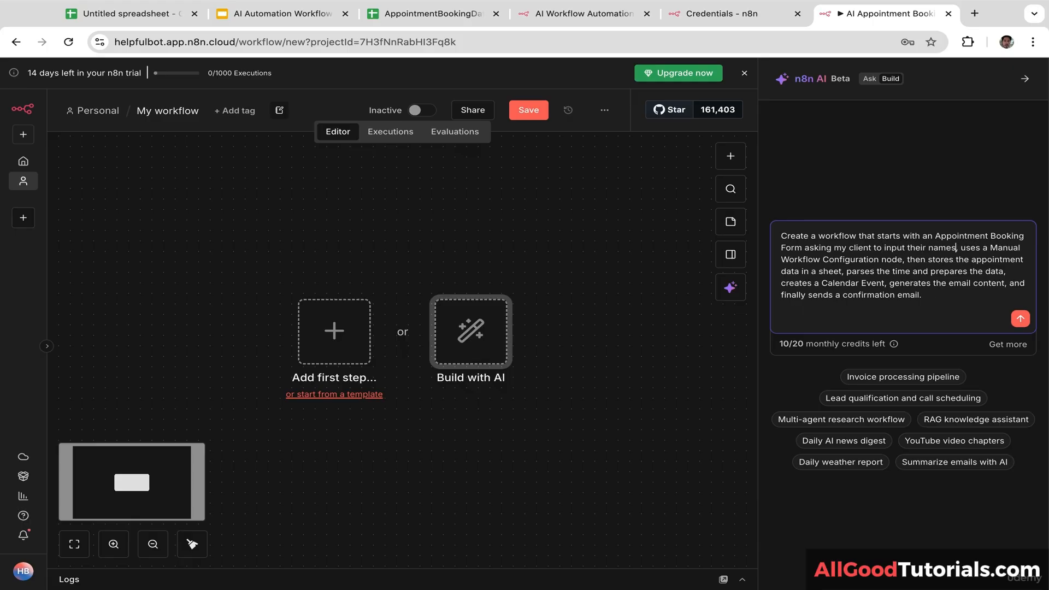
text(mail, and)
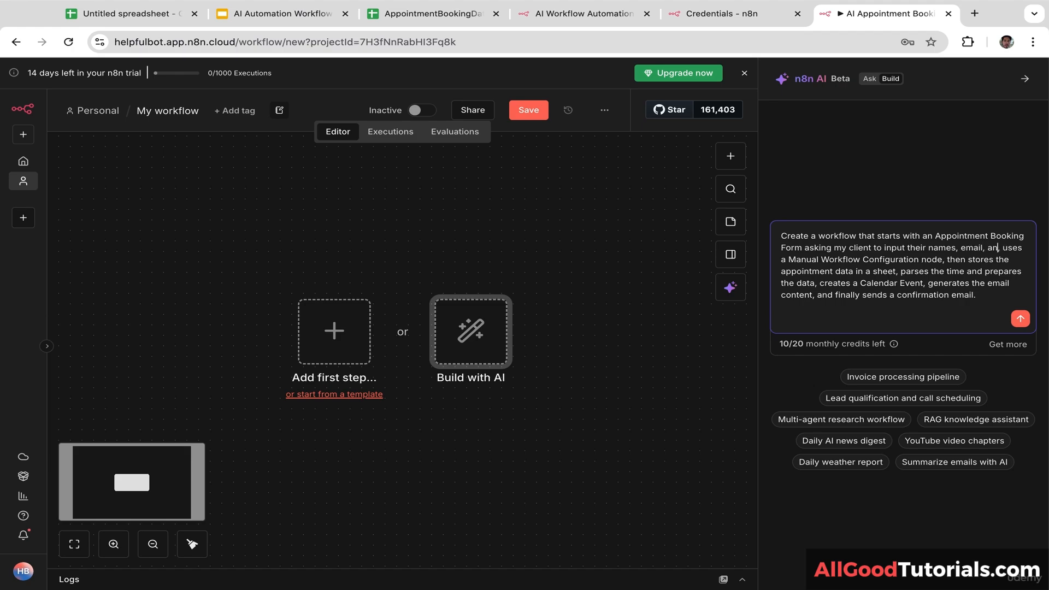
text( preferred ti)
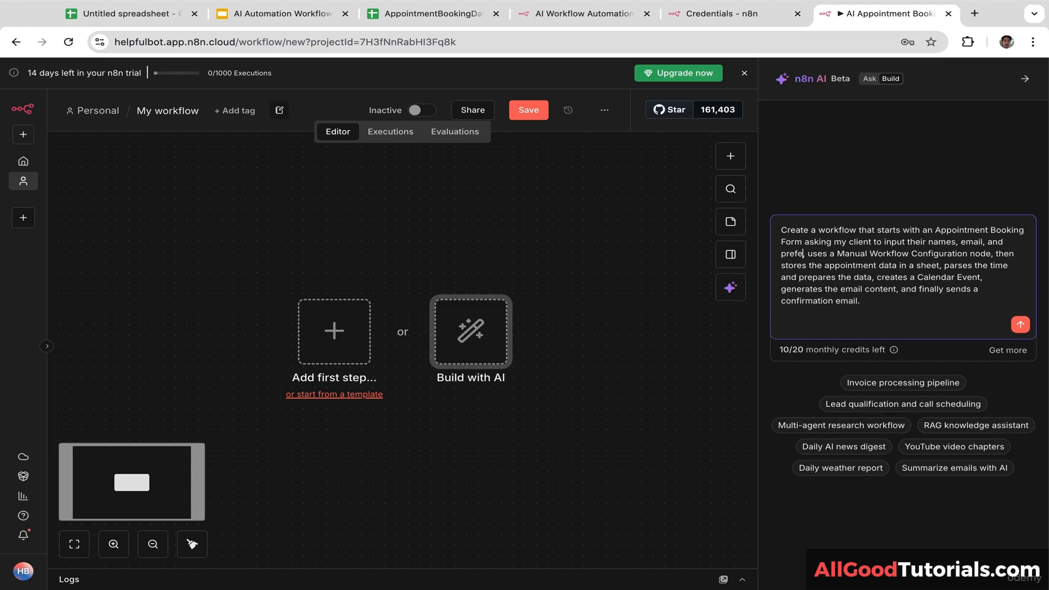
text(me,)
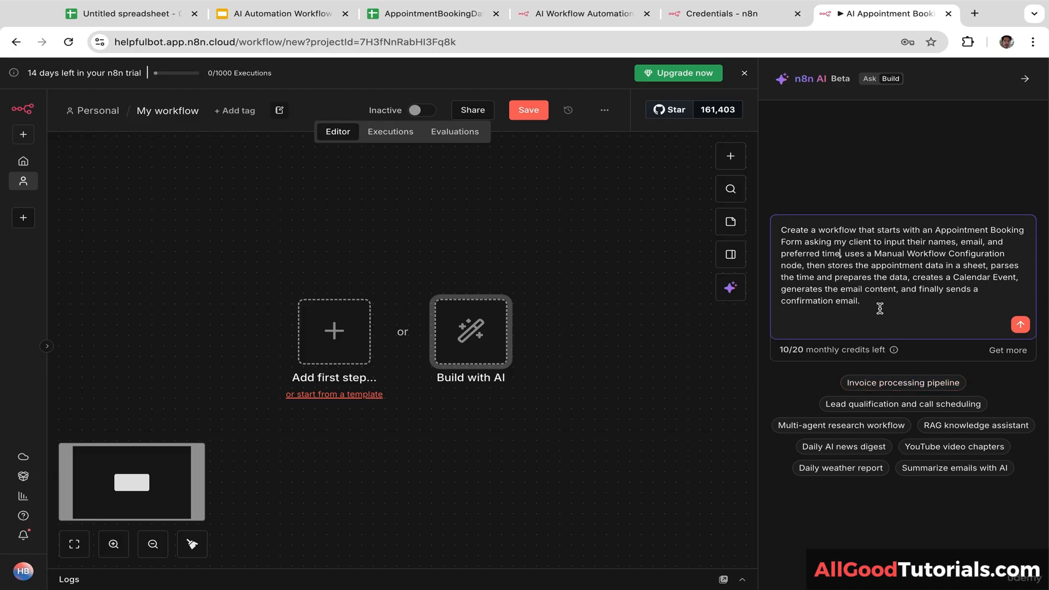
Step: Submit the prompt to generate the Appointment Booking and Confirmation Automation workflow
click(1020, 326)
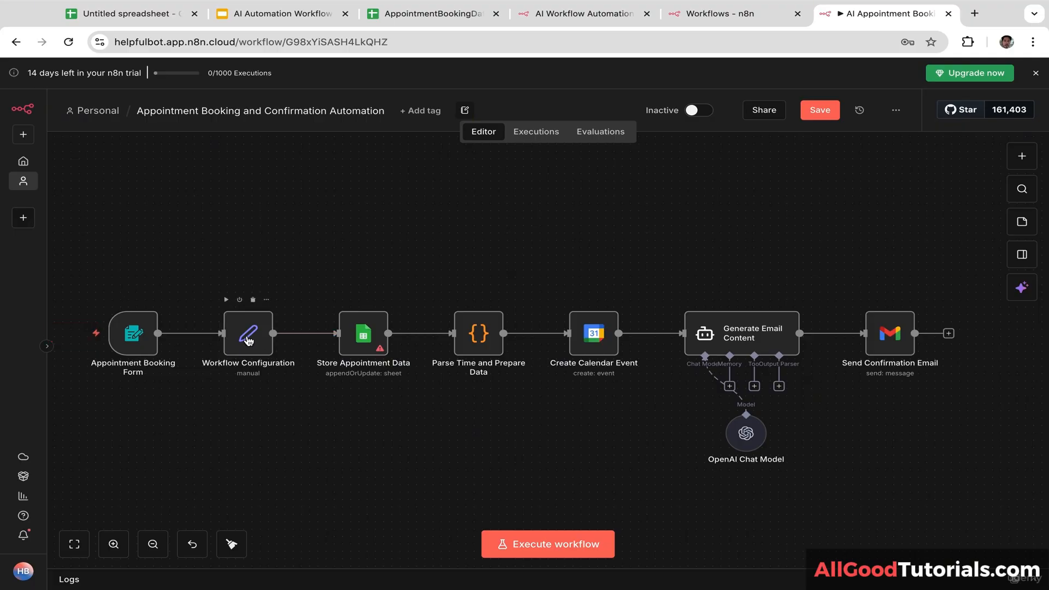
Step: Replace the companyName and senderEmail placeholders in Workflow Configuration with the user's email address
double_click(249, 334)
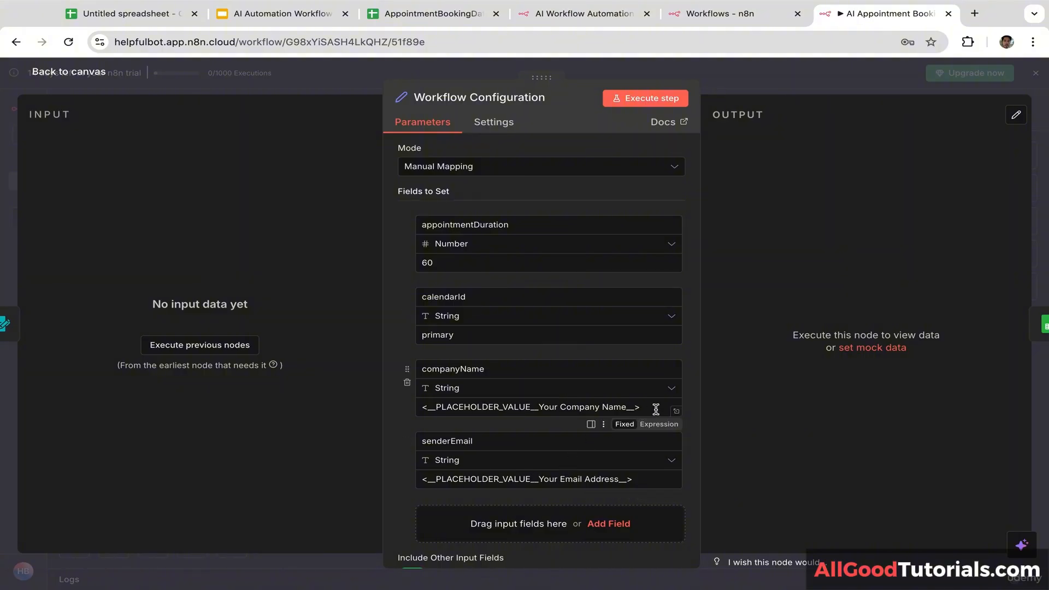
drag(655, 409, 411, 413)
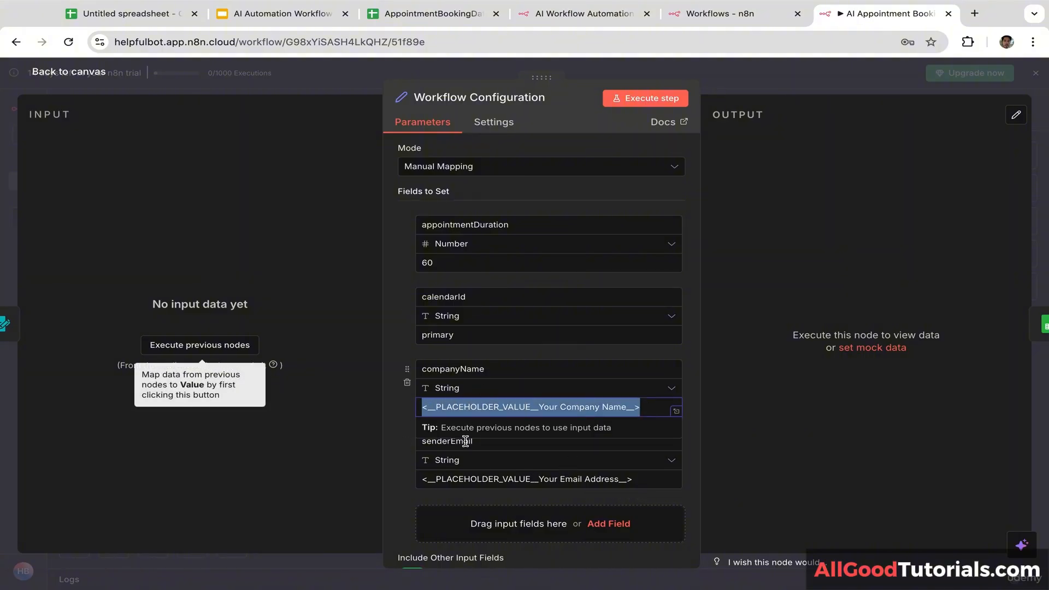
key(BackSpace)
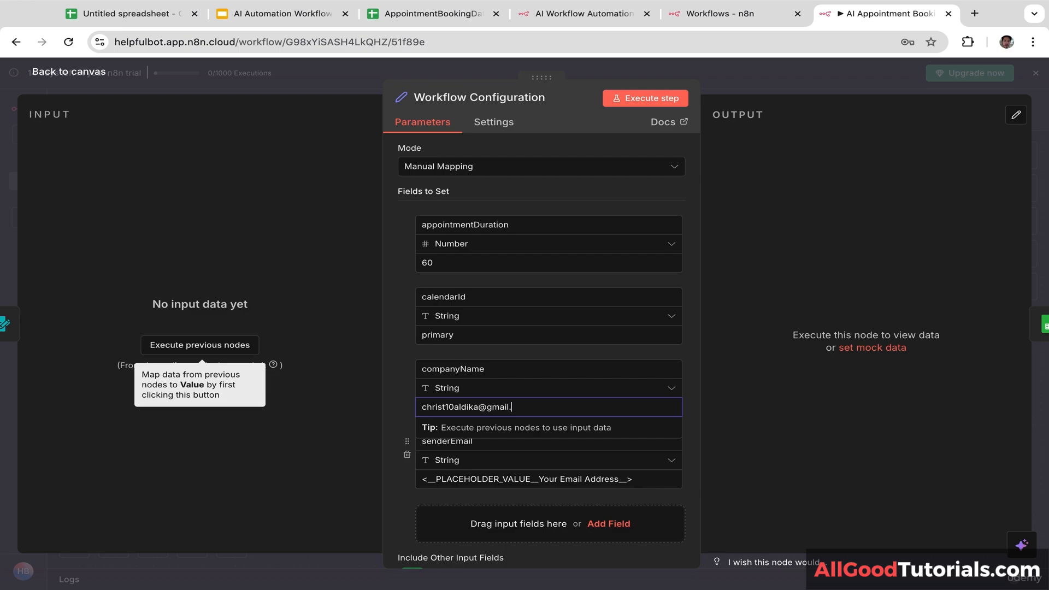
click(544, 351)
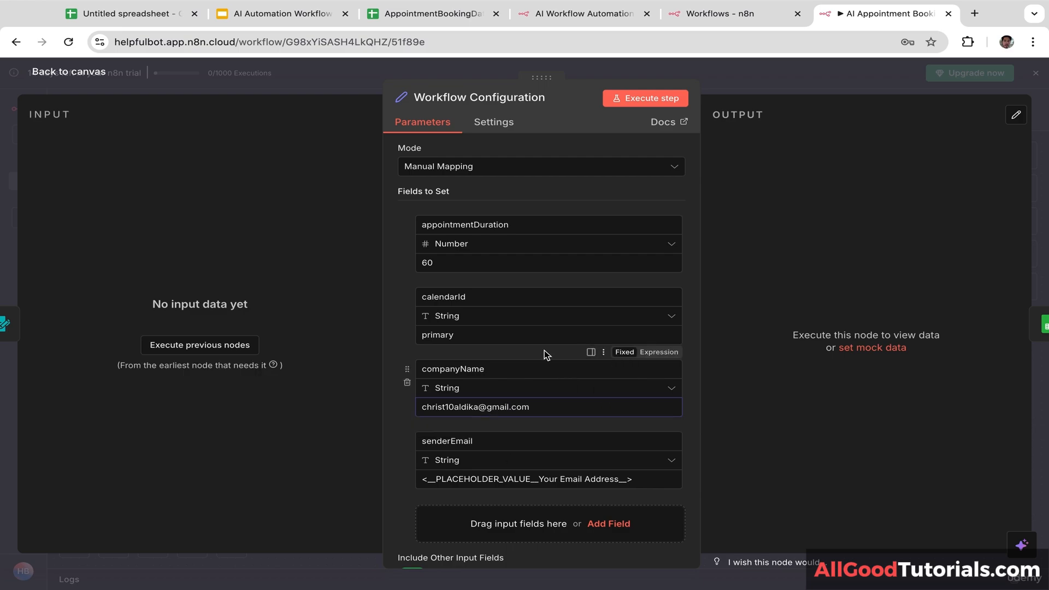
drag(643, 479, 341, 482)
key(BackSpace)
drag(546, 409, 384, 411)
key(ctrl+c)
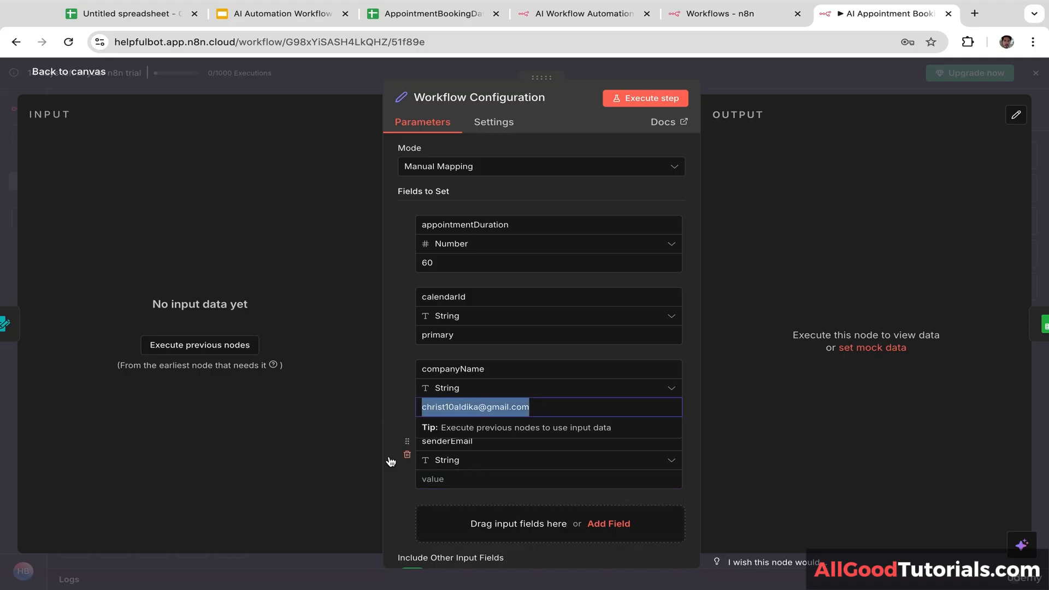
click(415, 499)
click(446, 480)
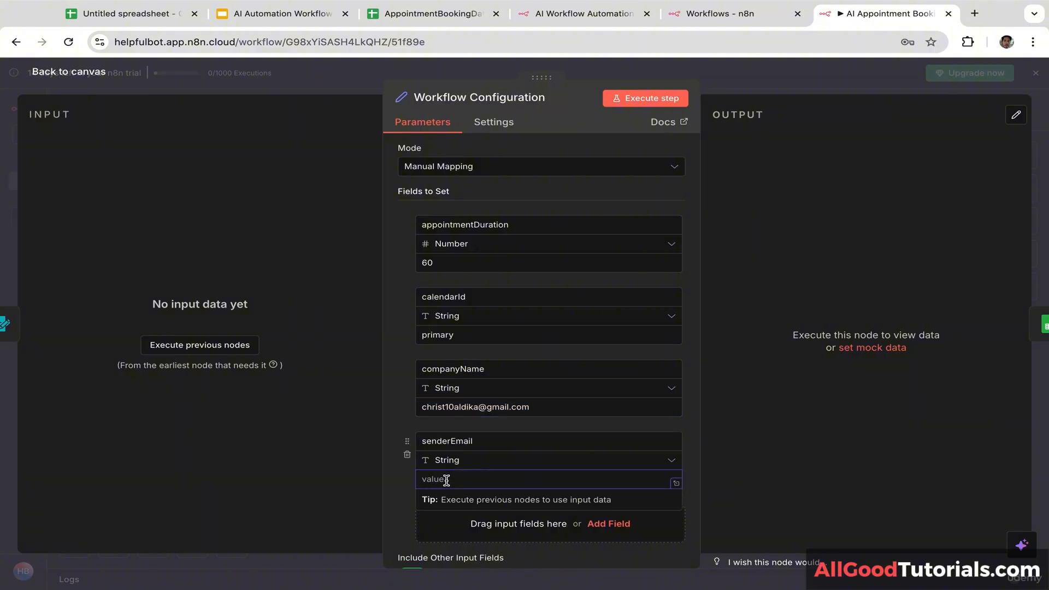
key(ctrl+v)
click(390, 506)
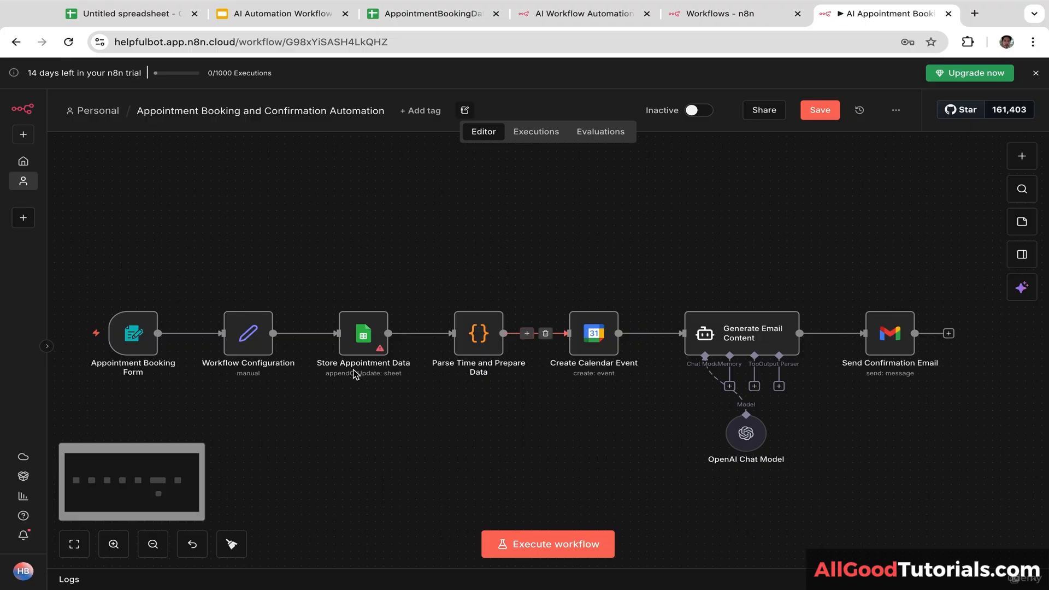
Step: Give the Store Appointment Data node a new Google Sheets credential authorized through Google sign-in
mouse_move(398, 332)
click(361, 342)
double_click(359, 341)
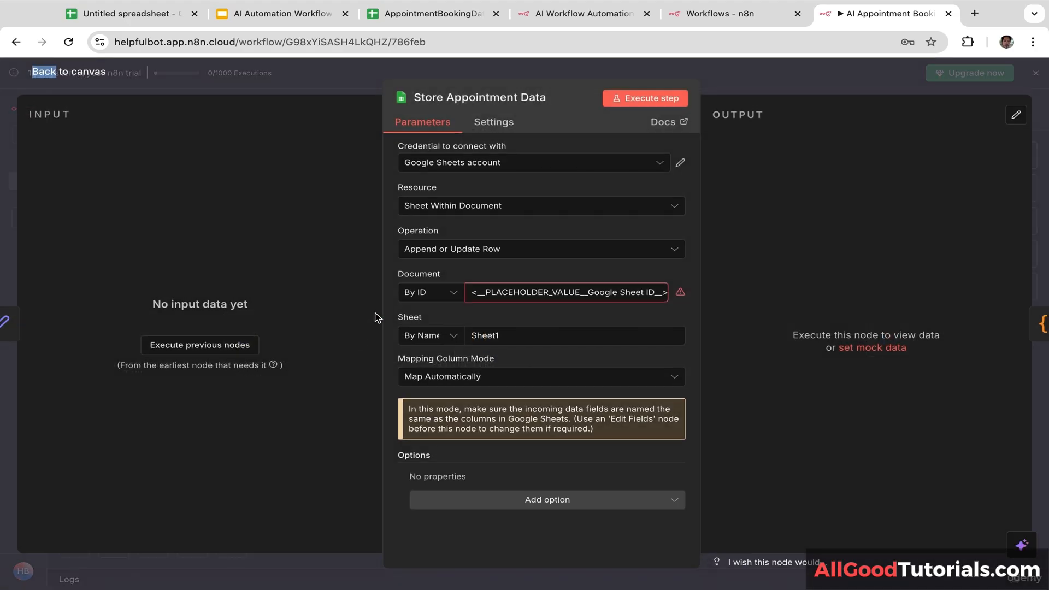
click(503, 167)
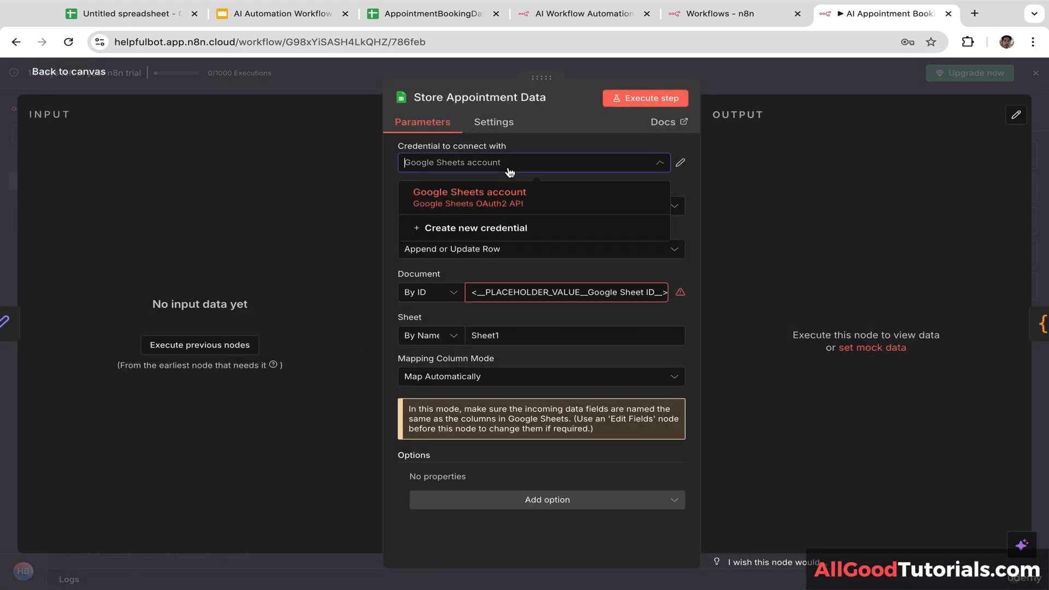
click(483, 229)
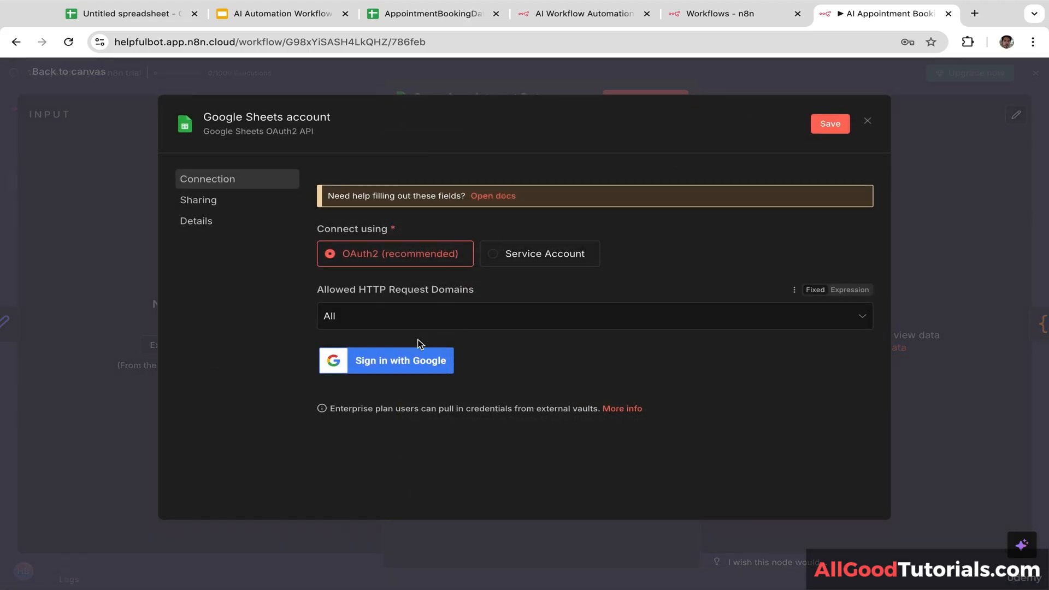
click(404, 371)
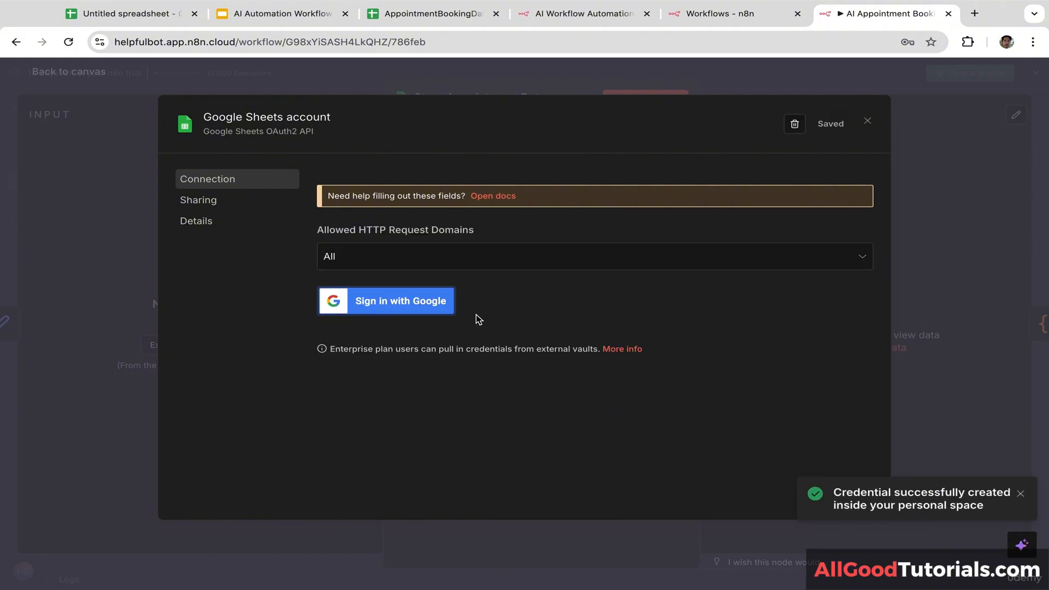
click(417, 312)
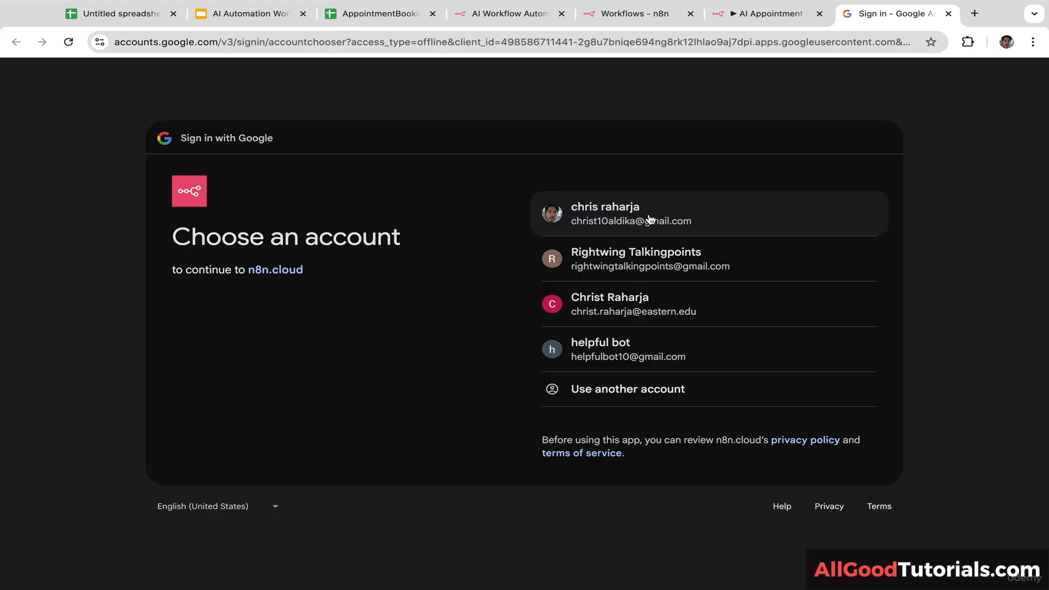
click(659, 217)
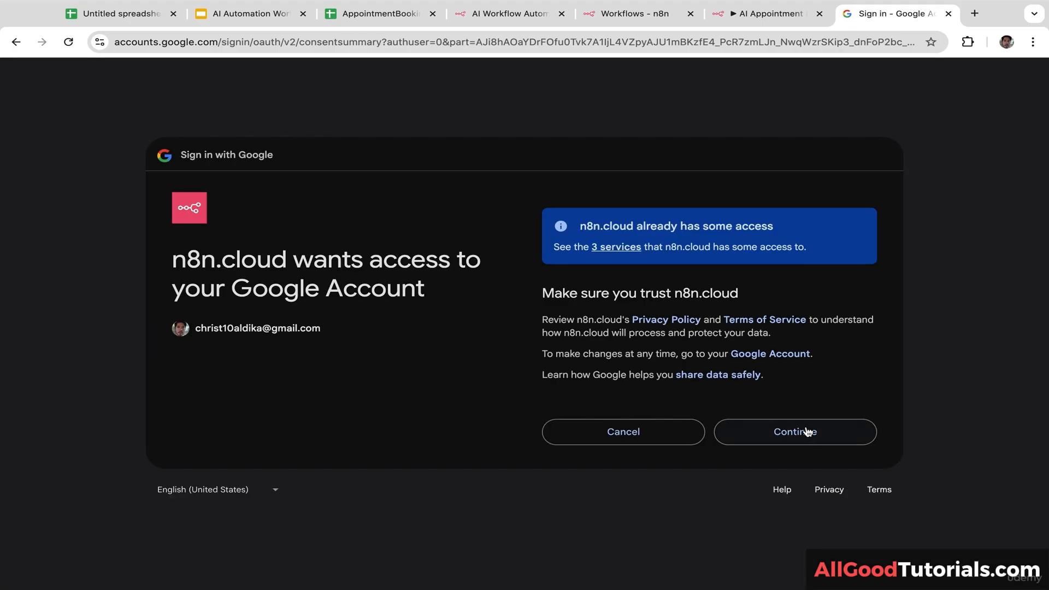
click(805, 435)
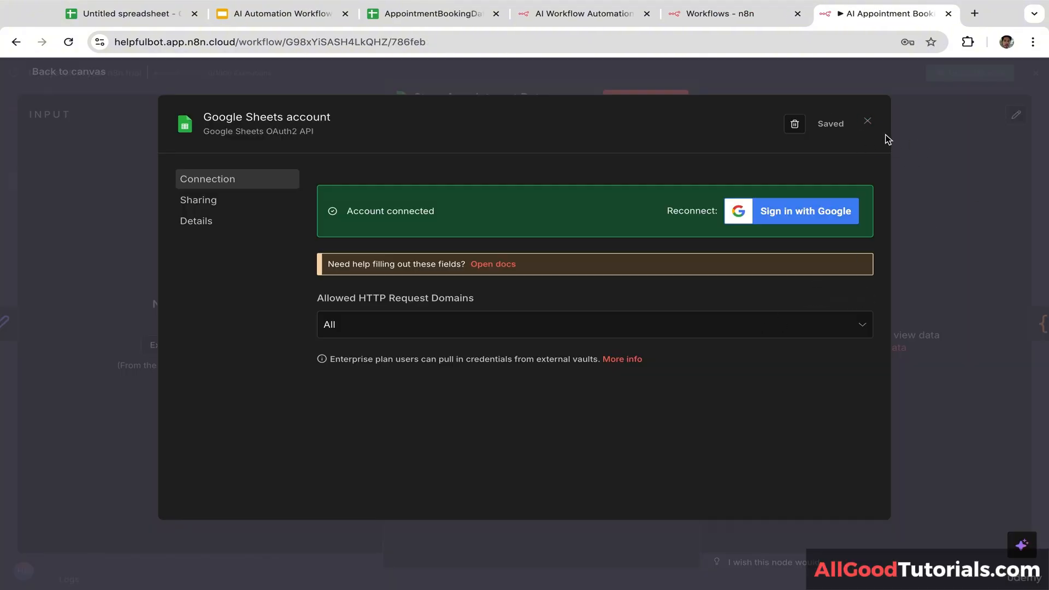
click(868, 124)
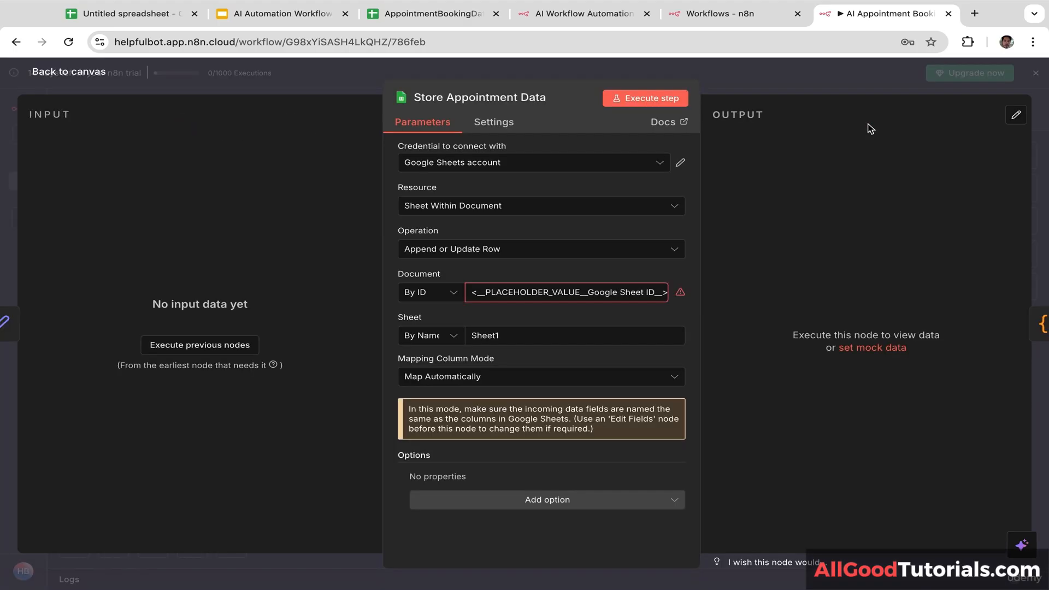
key(Escape)
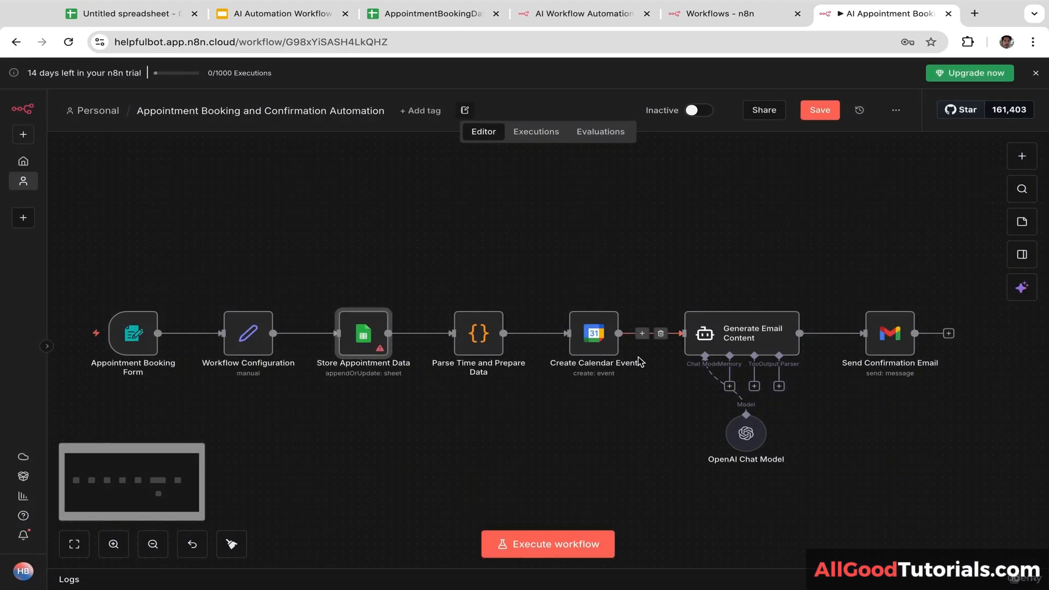
click(524, 397)
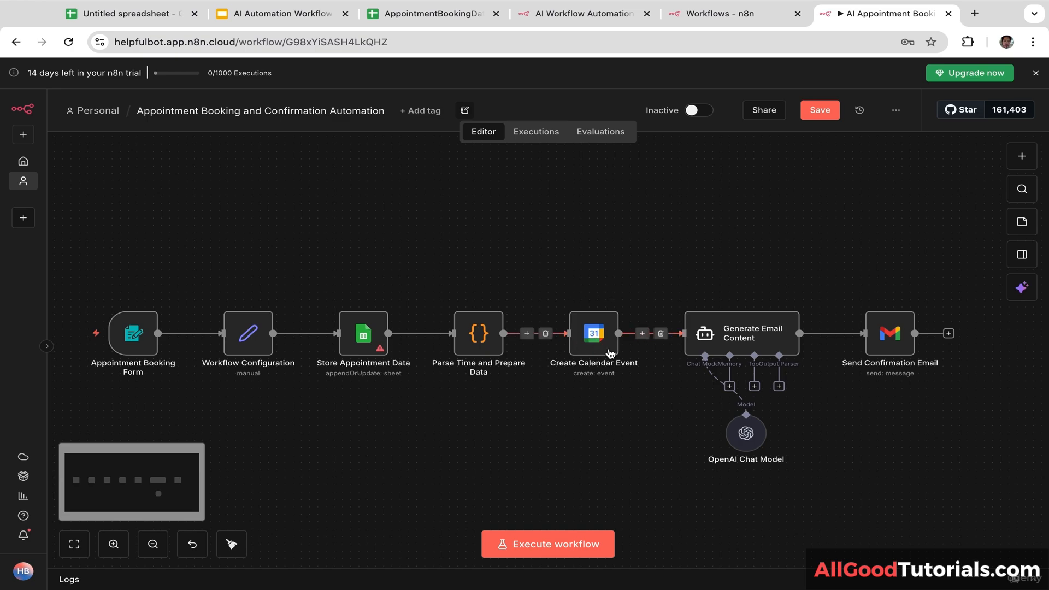
Step: Give the Create Calendar Event node a new Google Calendar credential authorized through Google sign-in
click(593, 337)
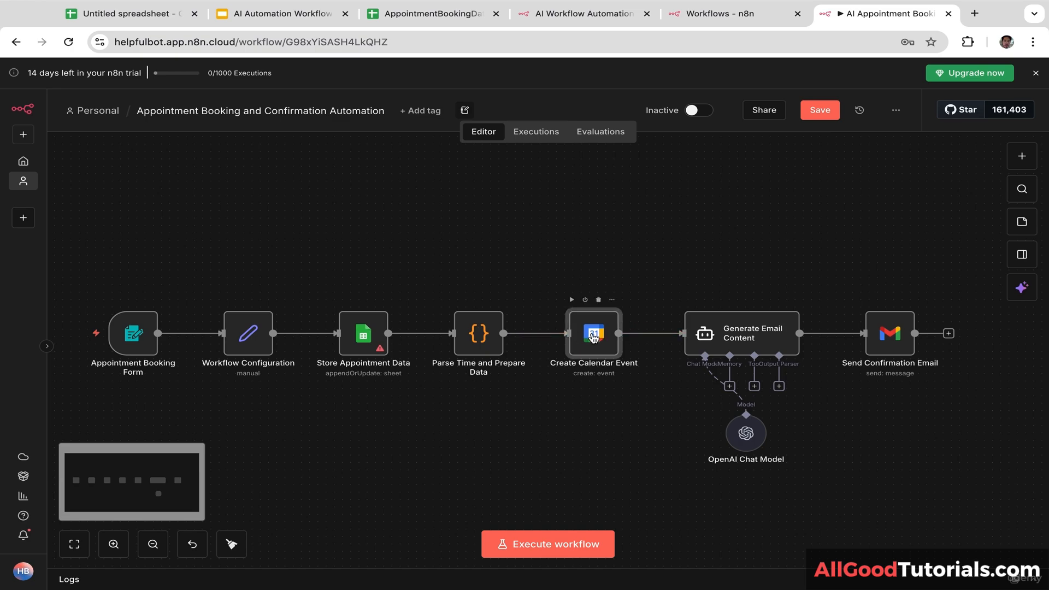
double_click(595, 340)
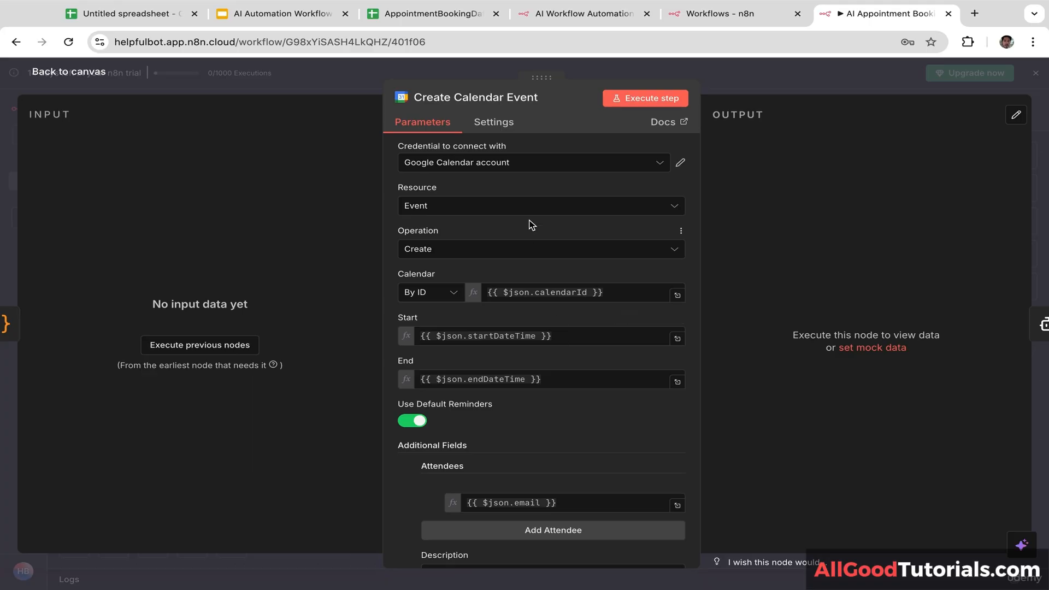
click(541, 166)
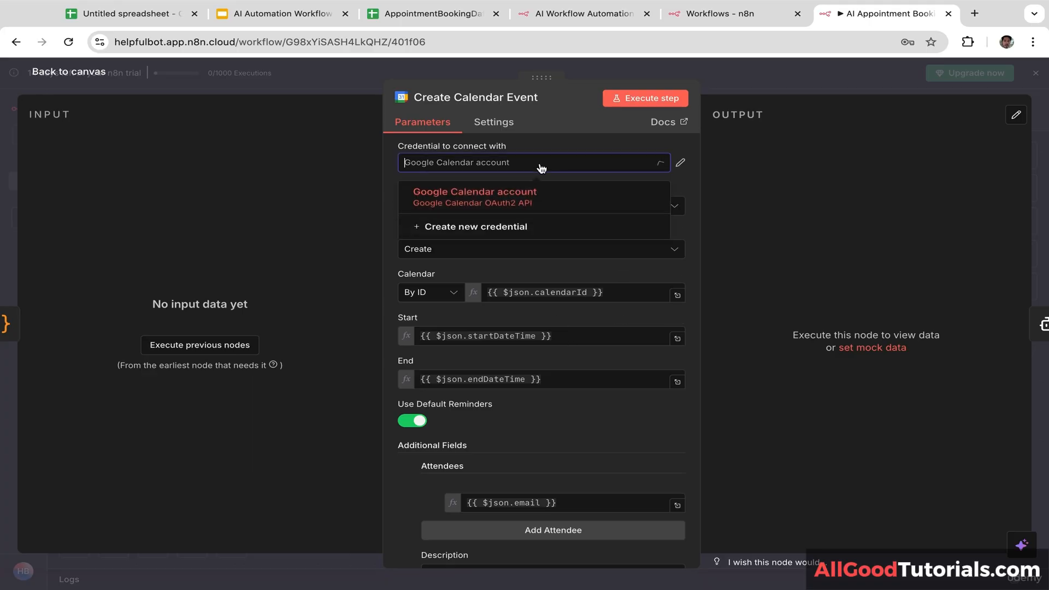
click(483, 236)
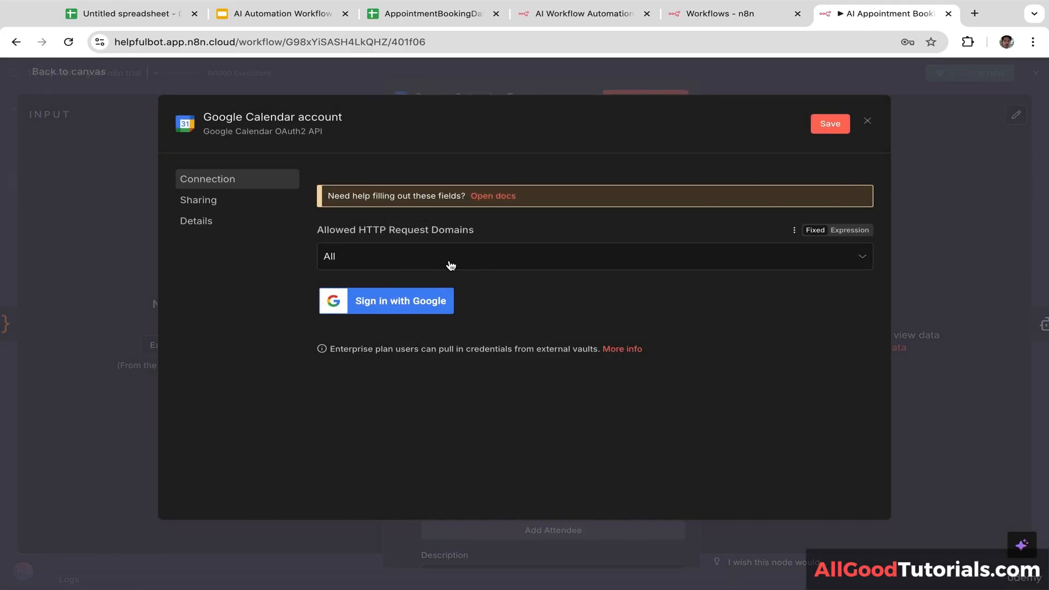
click(401, 304)
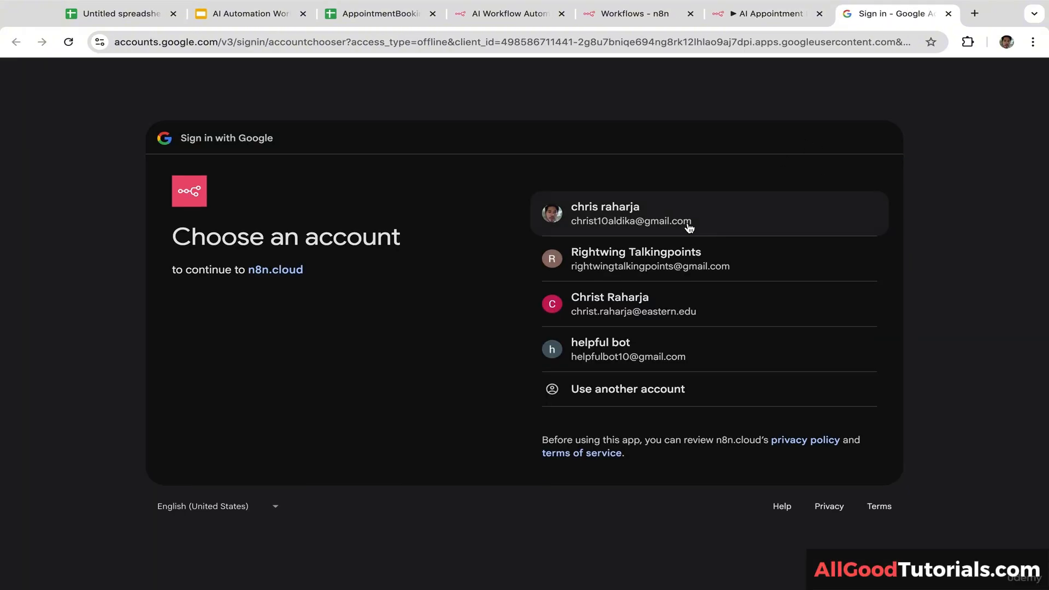
click(687, 221)
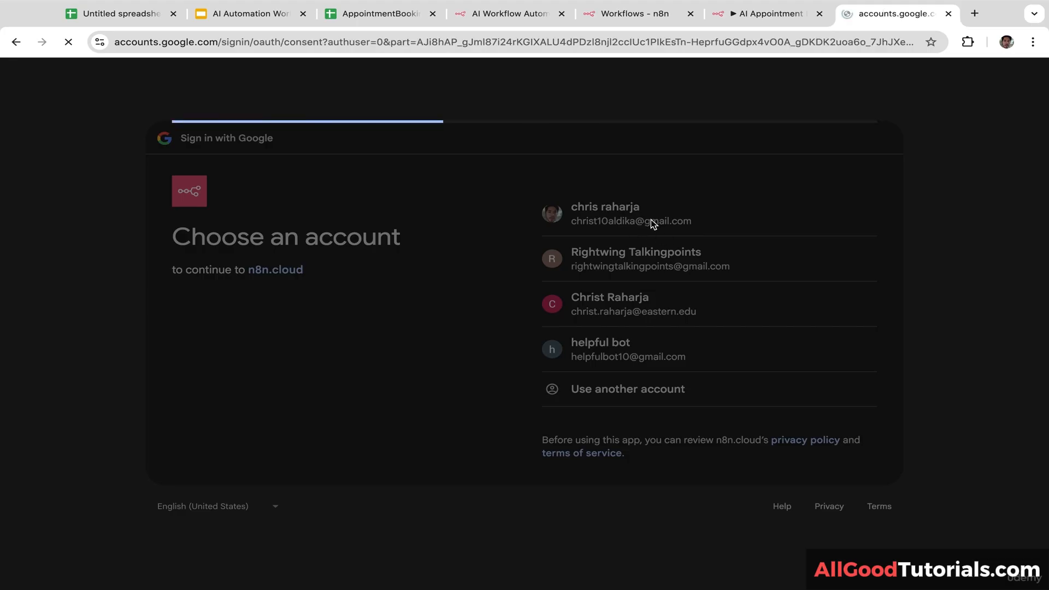
click(796, 432)
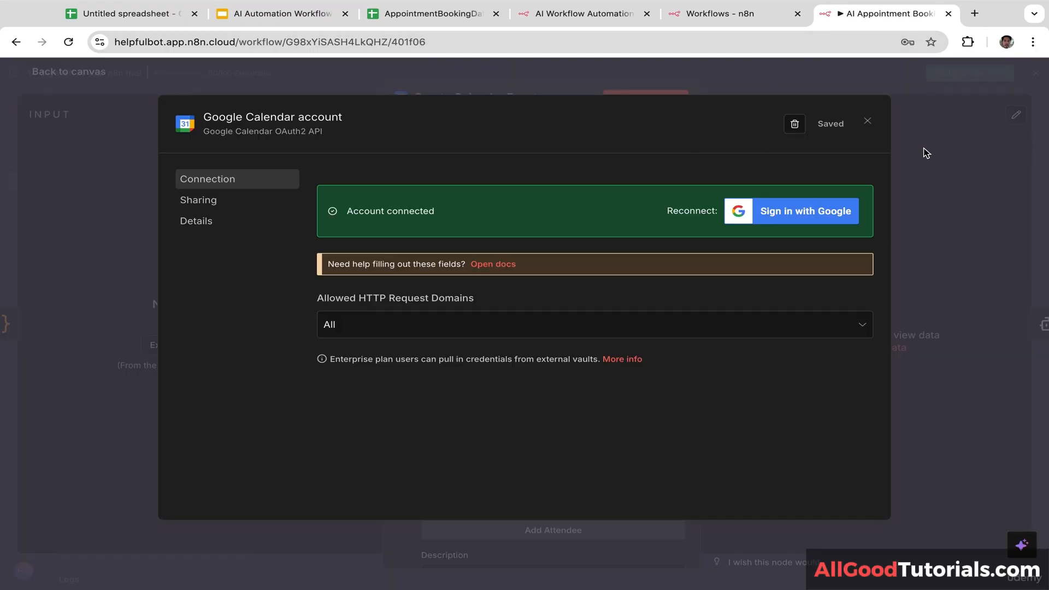
click(927, 153)
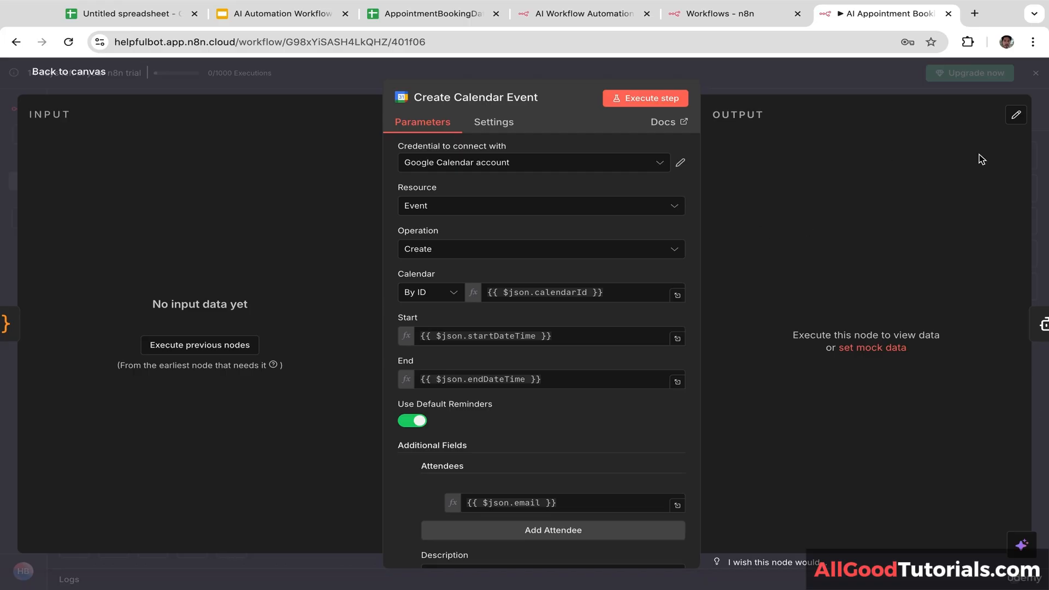
click(1038, 159)
drag(782, 240, 718, 241)
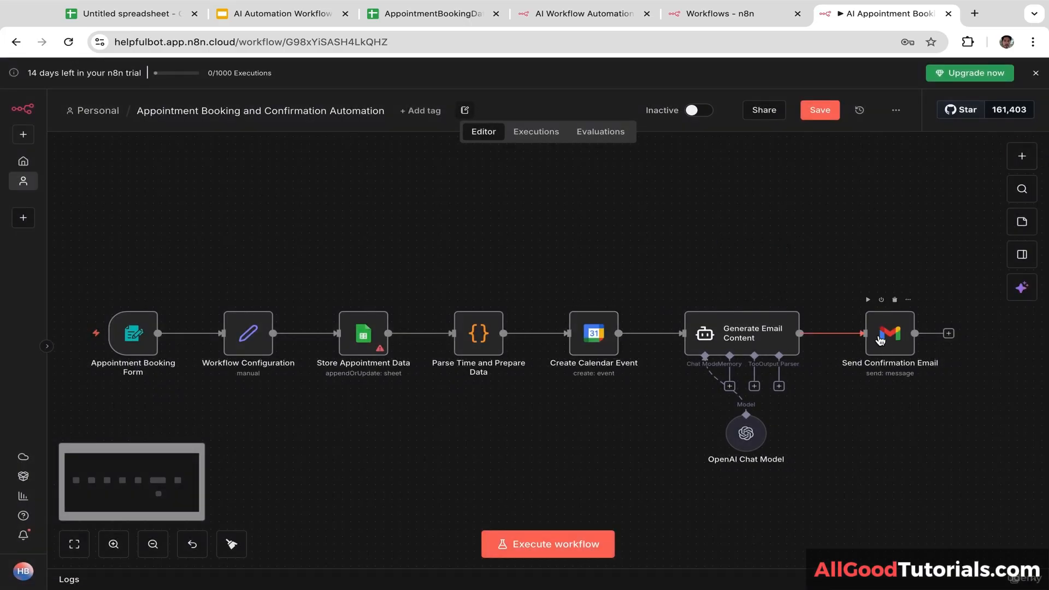
Step: Give the Send Confirmation Email node a new Gmail credential authorized through Google sign-in
click(881, 339)
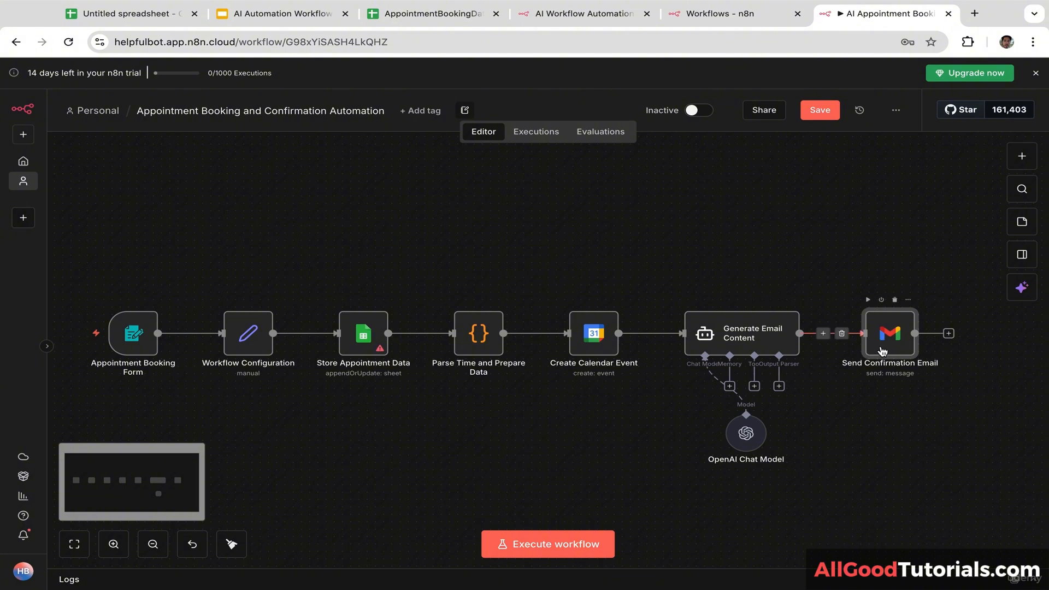
double_click(889, 341)
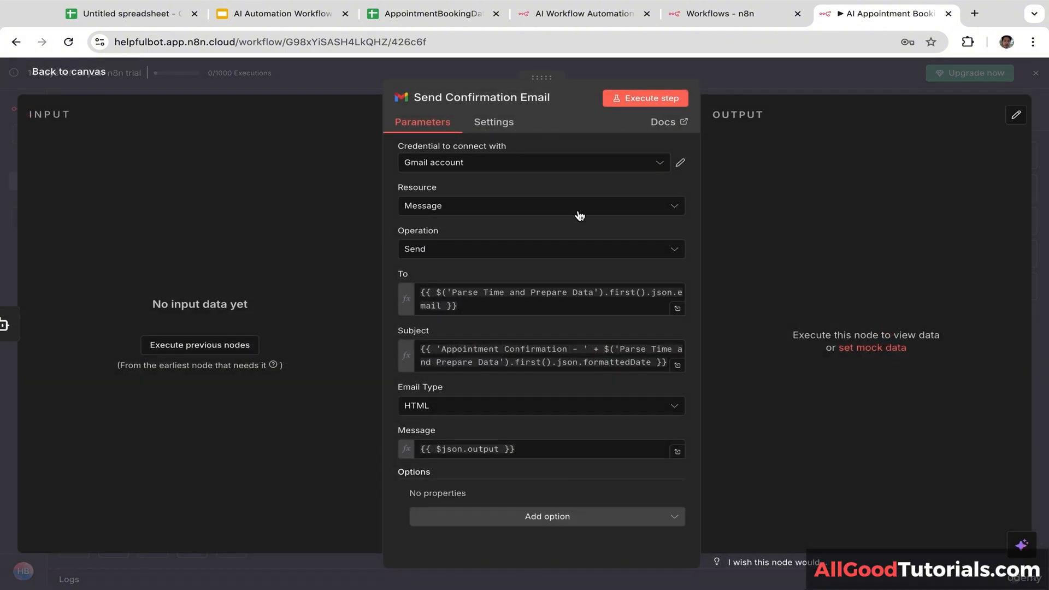
click(541, 170)
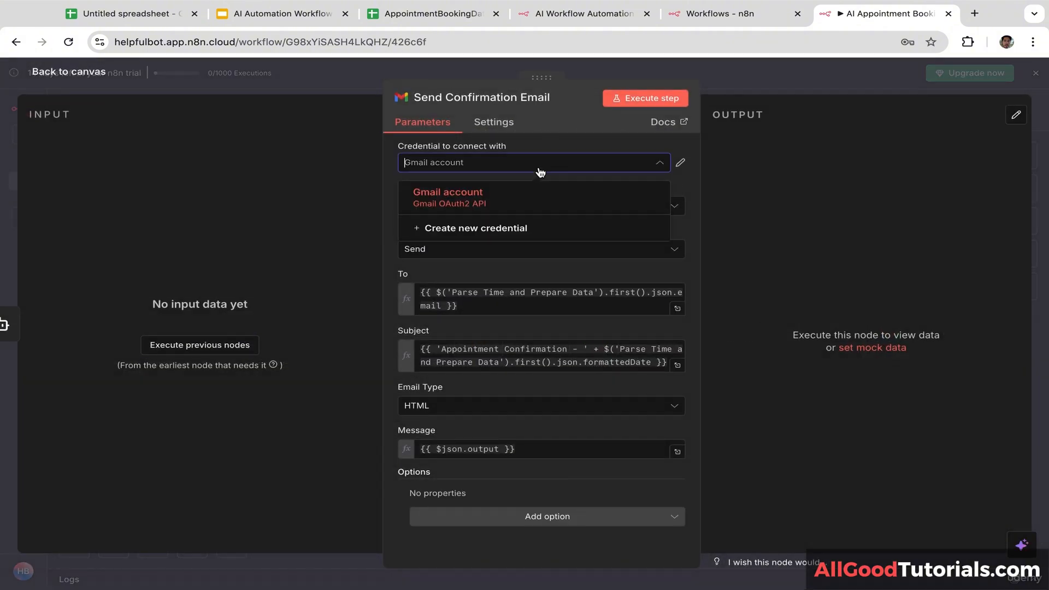
click(485, 230)
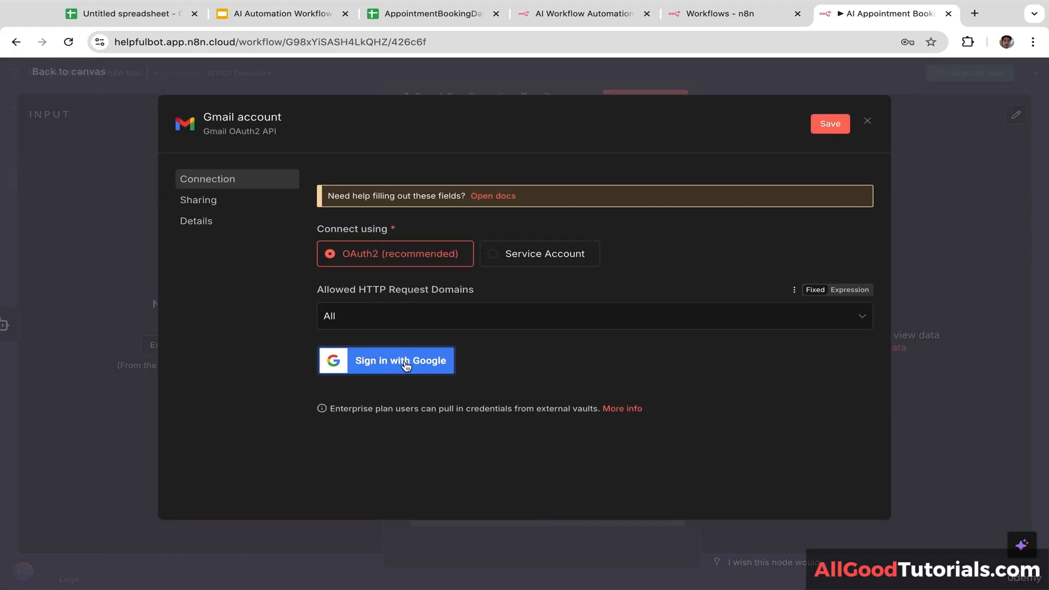
click(405, 367)
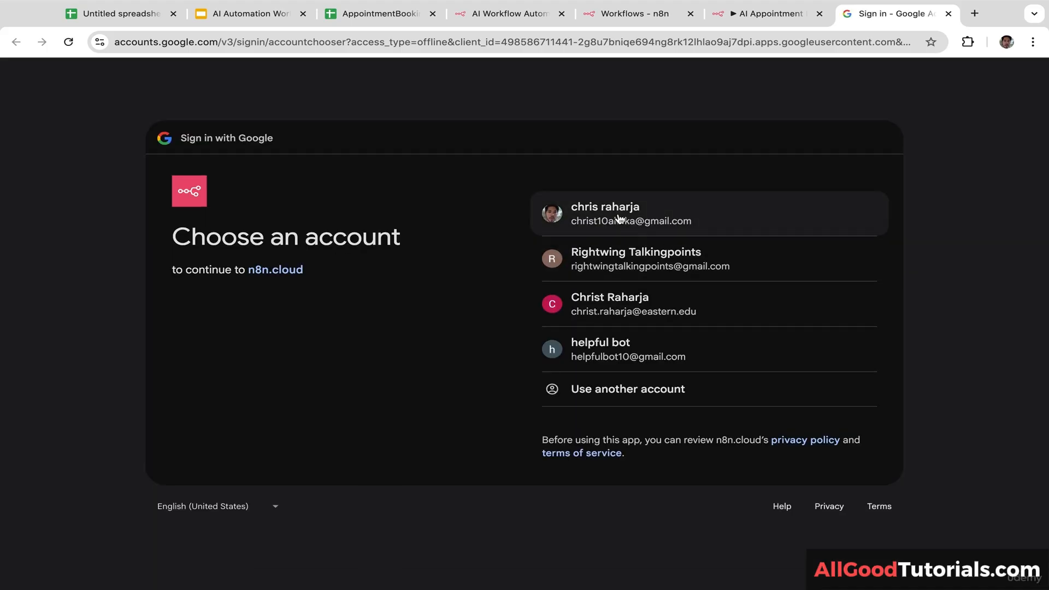
click(618, 219)
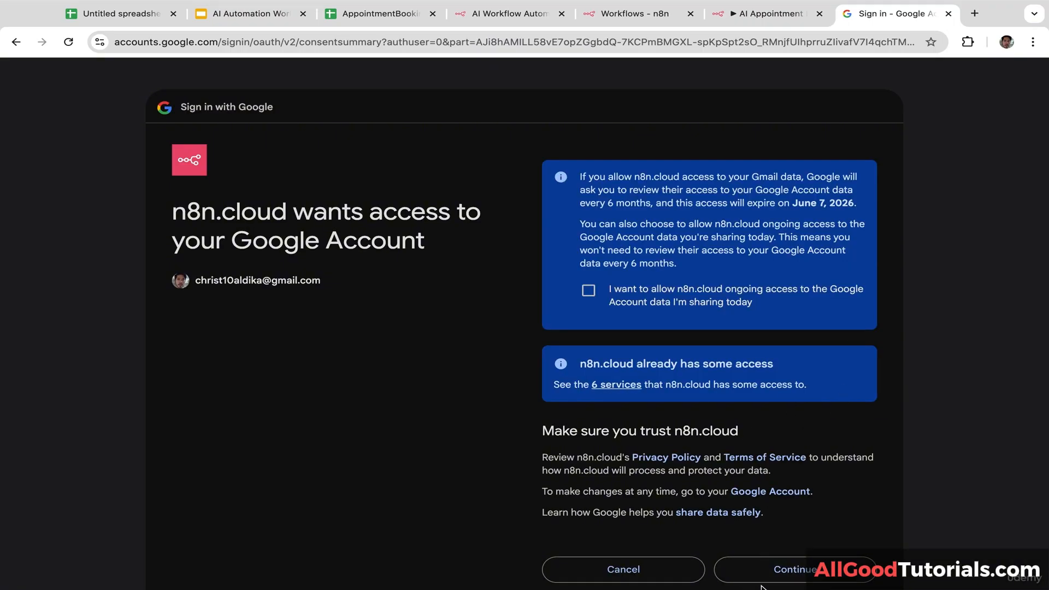
click(770, 574)
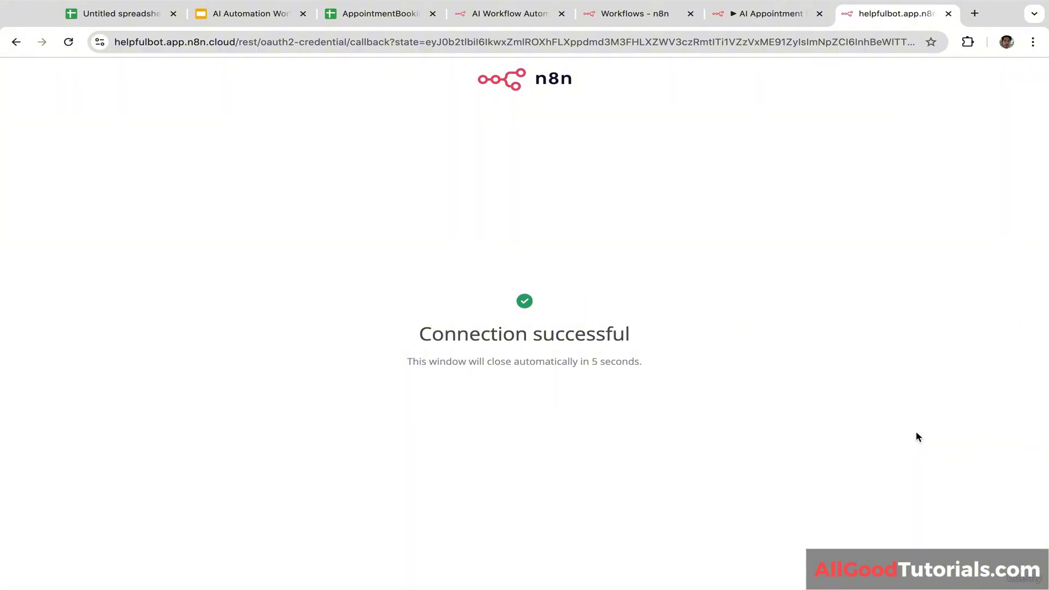
click(948, 13)
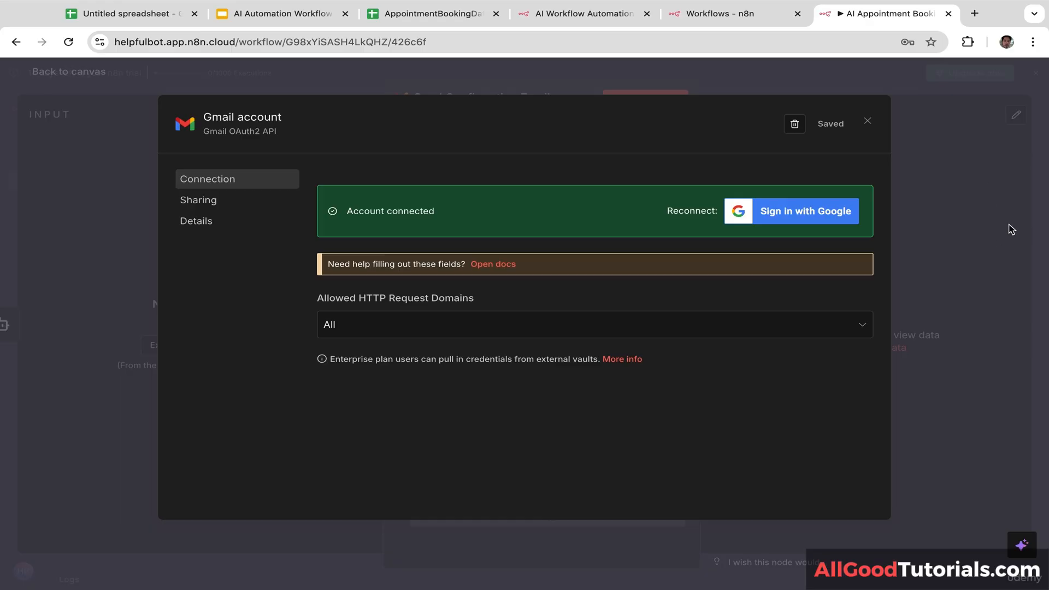
click(999, 235)
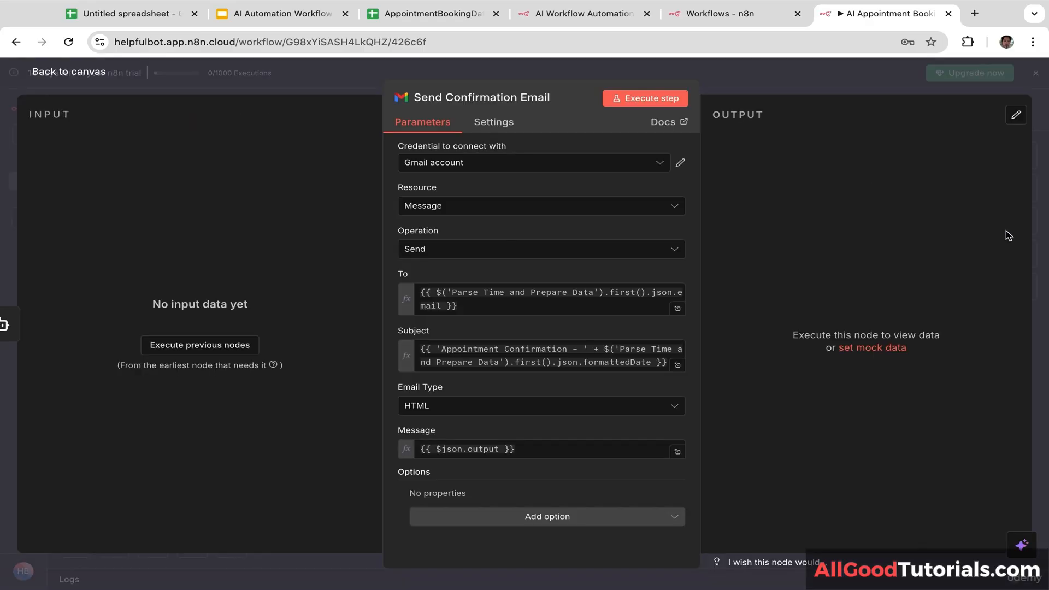
click(1040, 225)
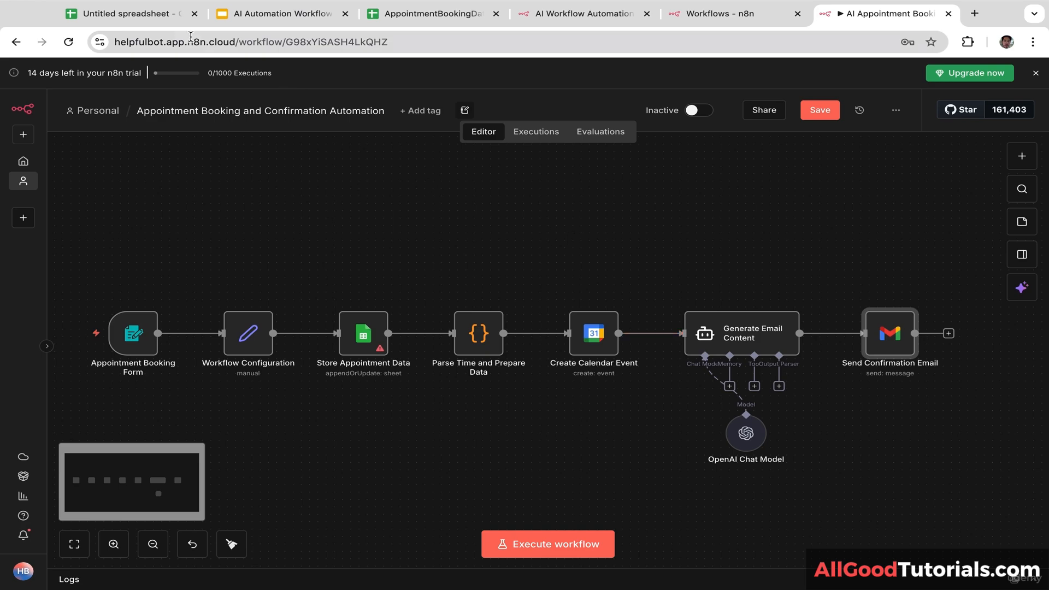
Step: Reload the n8n workflow page, glance at the spreadsheet, and return to the workflow editor
click(68, 43)
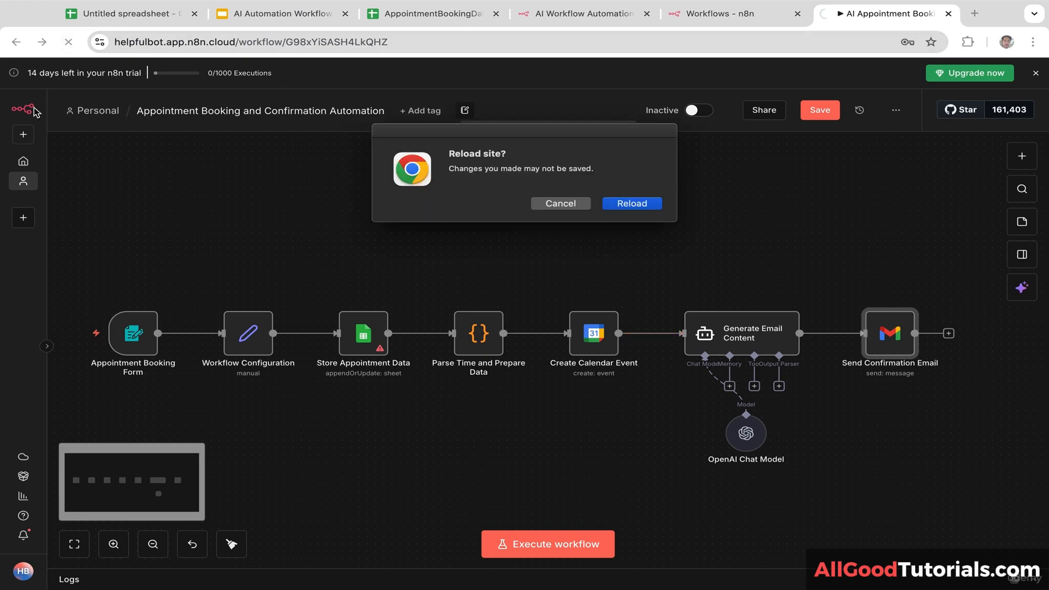
click(634, 204)
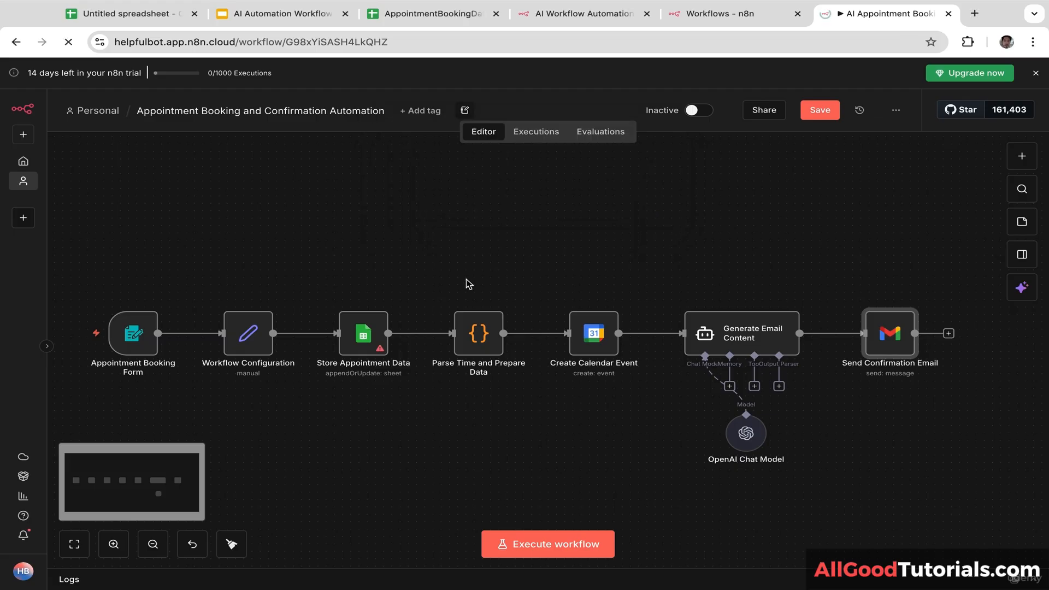
drag(410, 441, 395, 441)
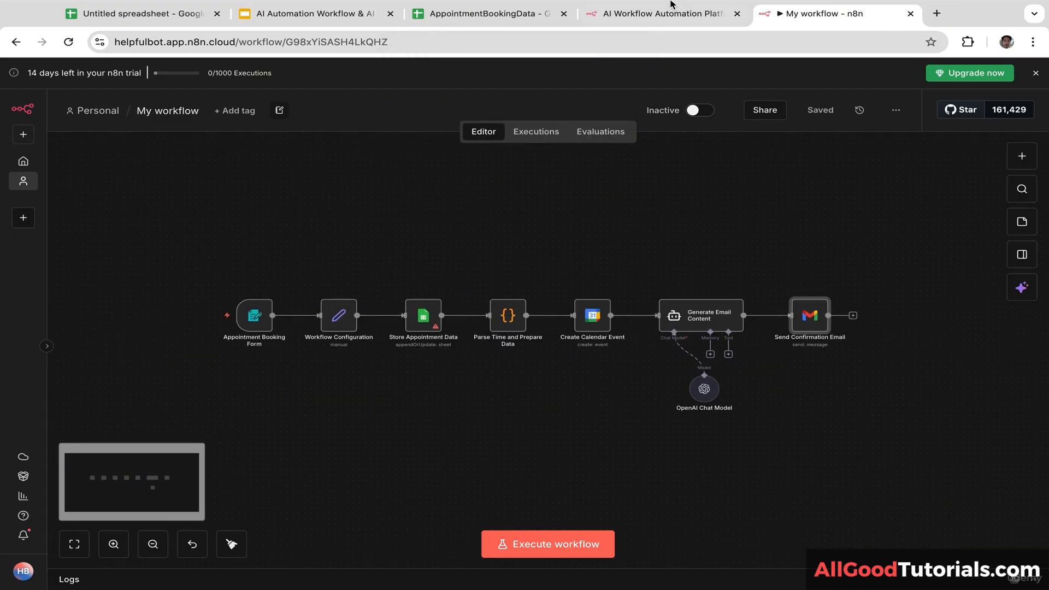
click(496, 30)
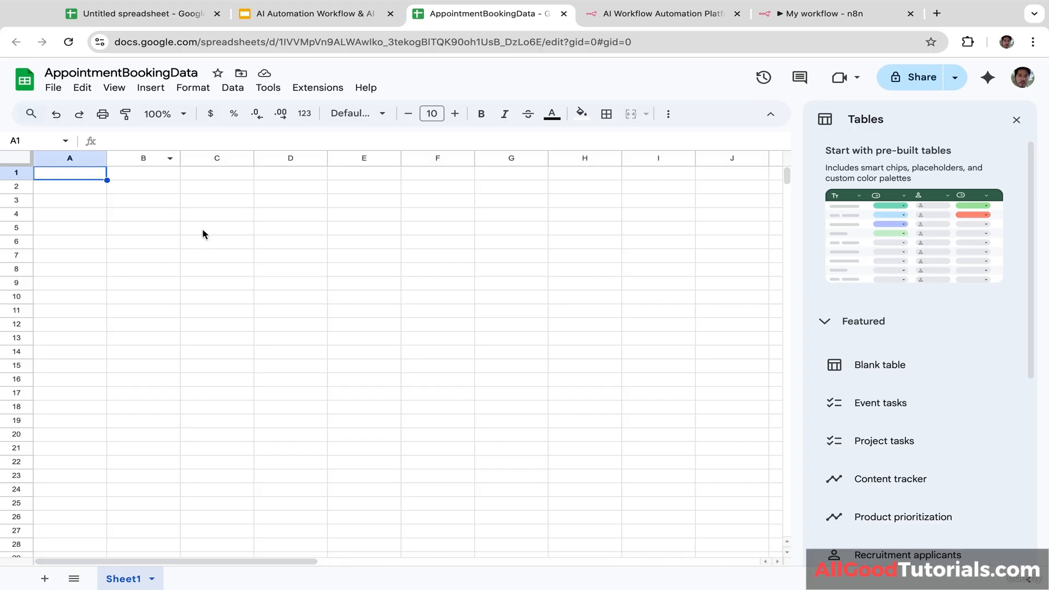
click(807, 20)
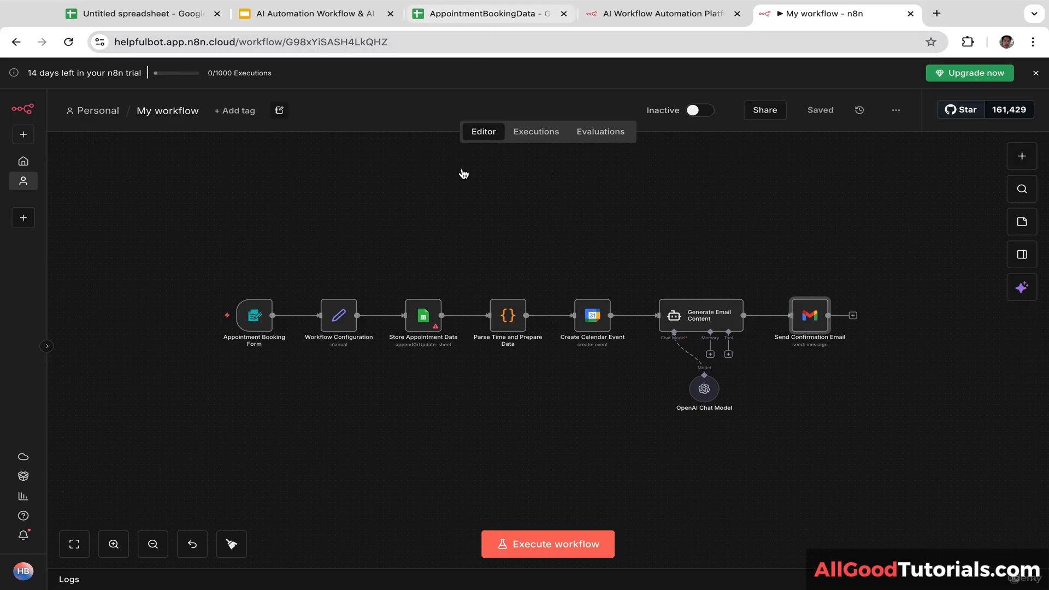
Step: In Store Appointment Data, pick AppointmentBookingData from the list as the Document
double_click(421, 319)
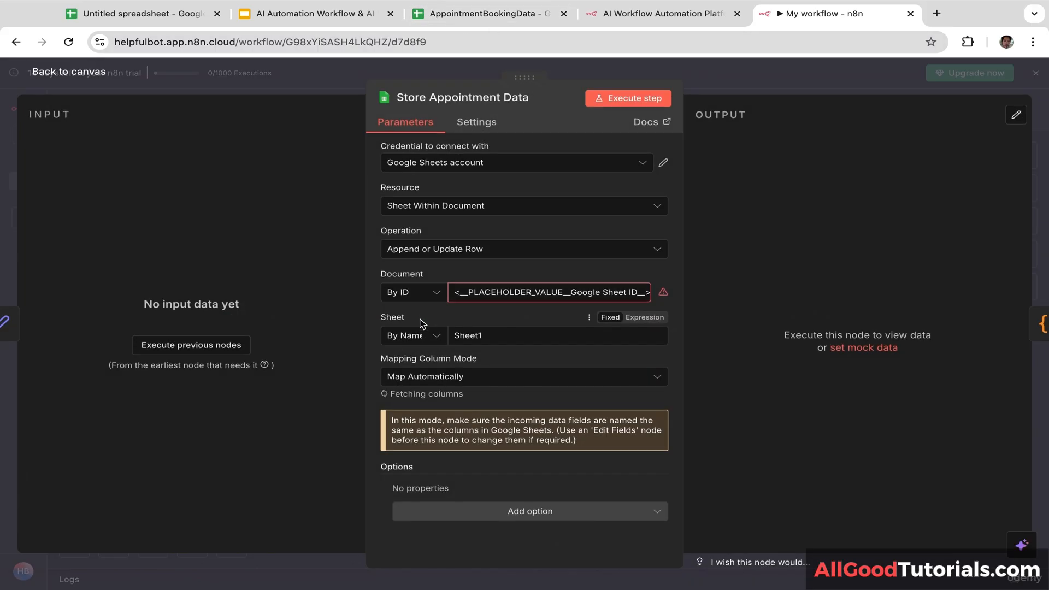
click(434, 295)
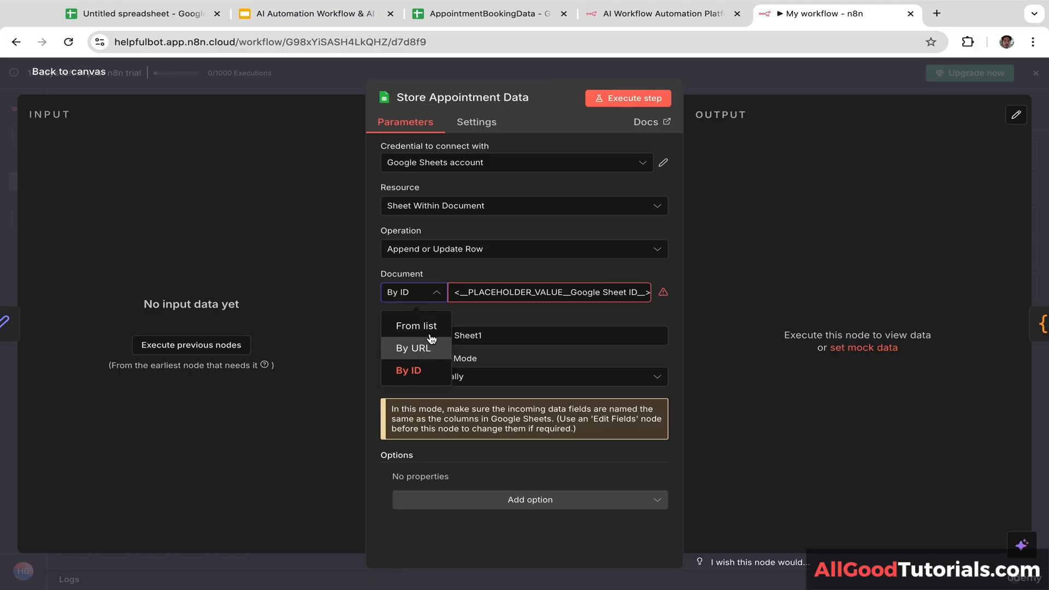
click(418, 327)
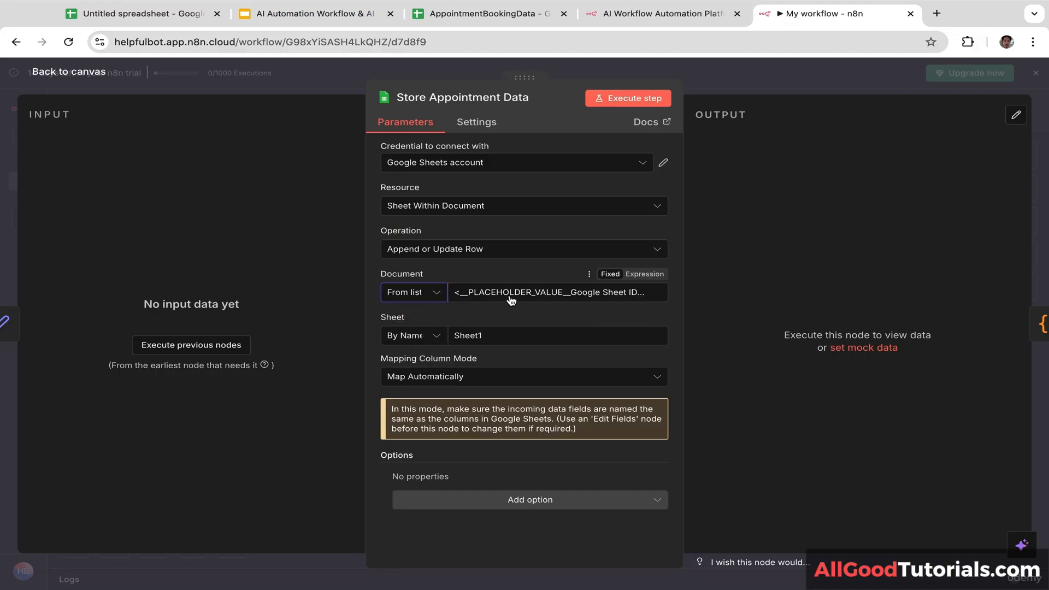
click(511, 294)
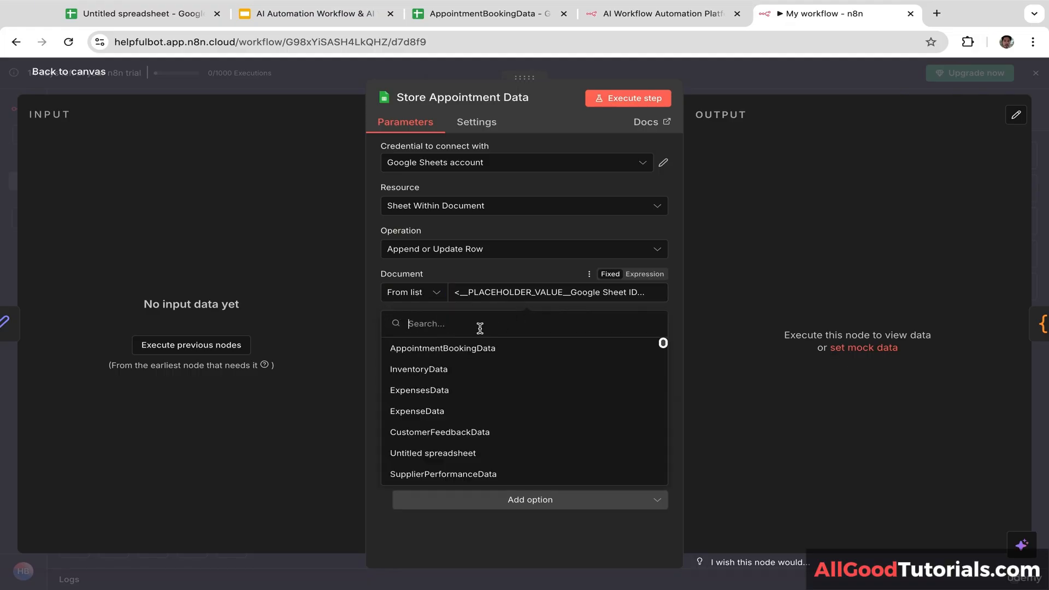
click(467, 350)
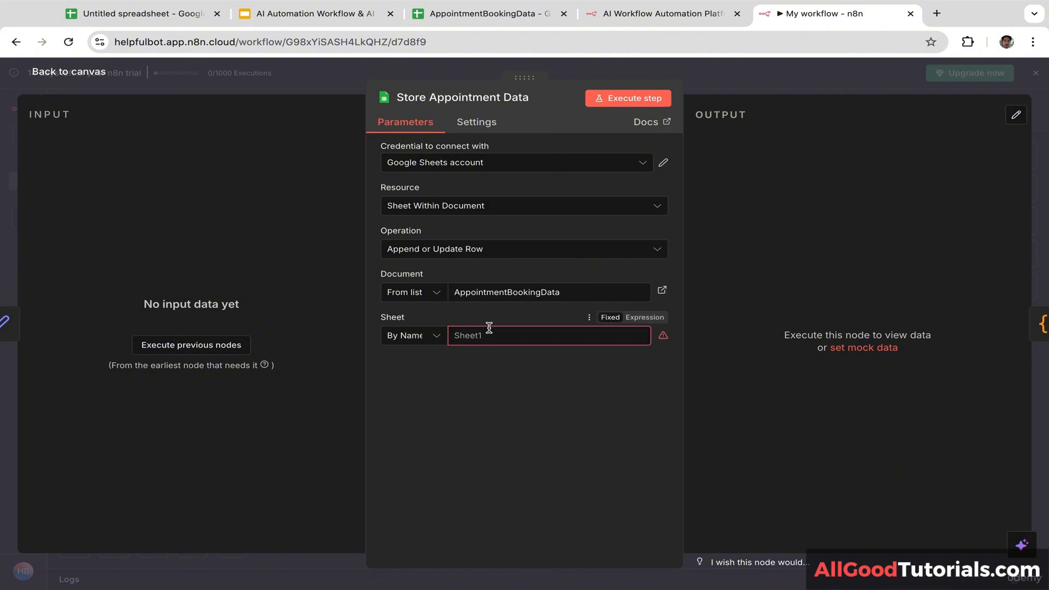
Step: After checking the sheet name in the spreadsheet, set Sheet to Sheet1 from the list
click(470, 13)
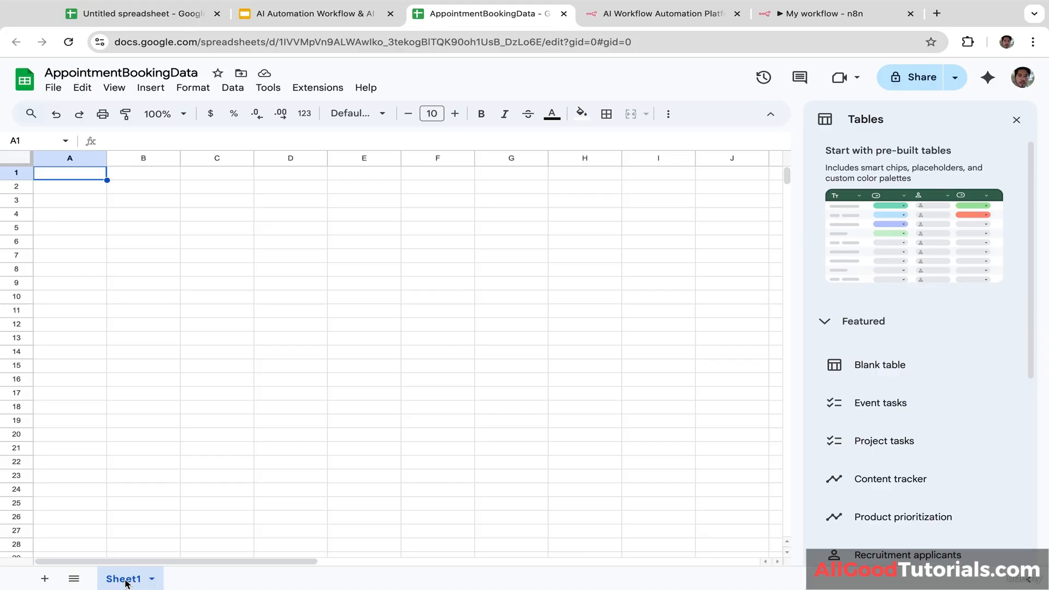
click(818, 20)
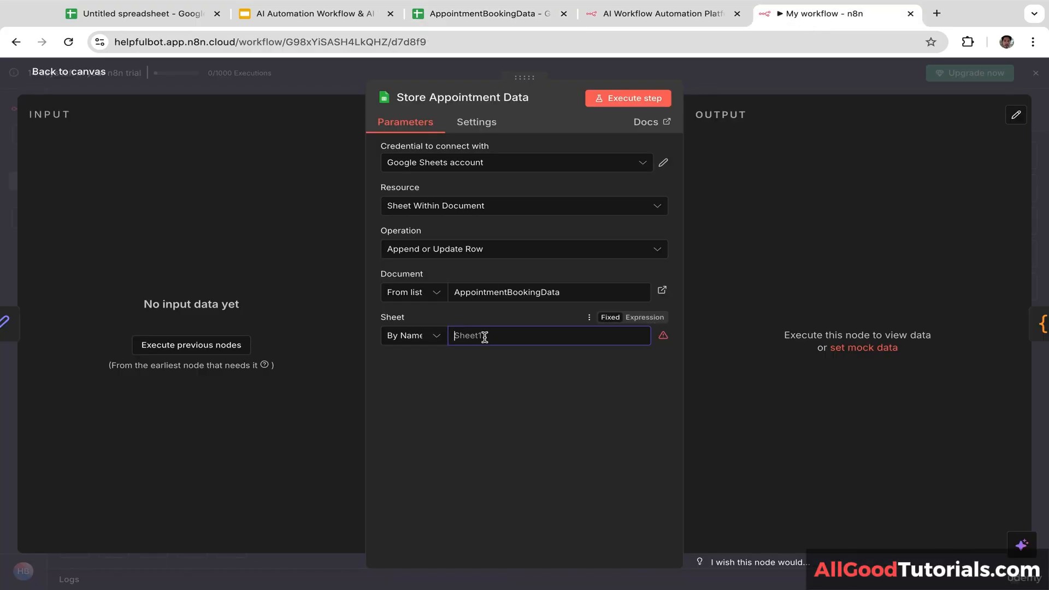
click(428, 339)
click(427, 366)
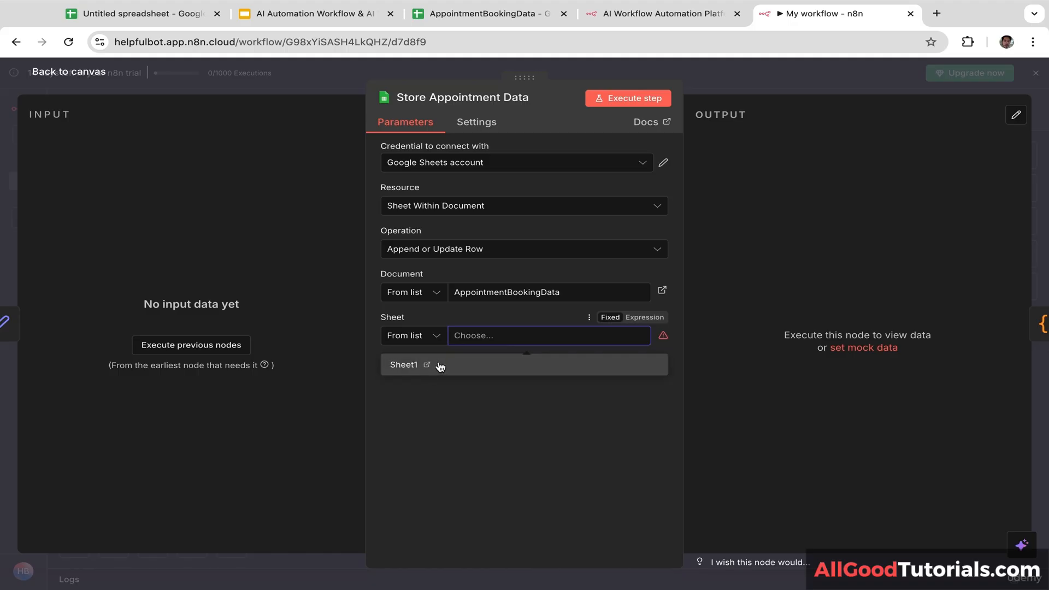
click(440, 366)
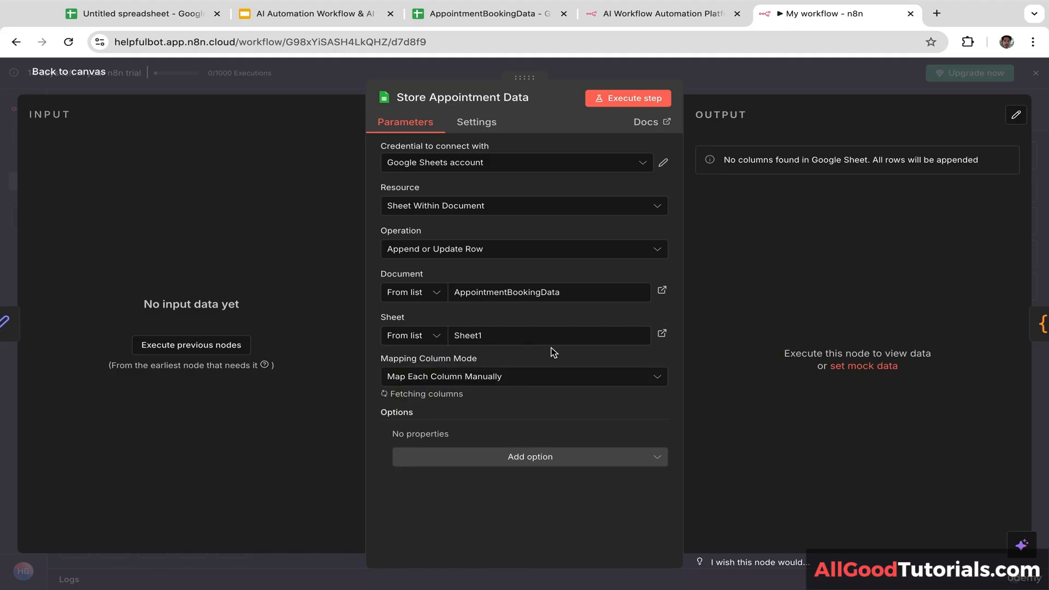
Step: Keep Append or Update Row as the operation and select the Google Sheets account credential
click(498, 253)
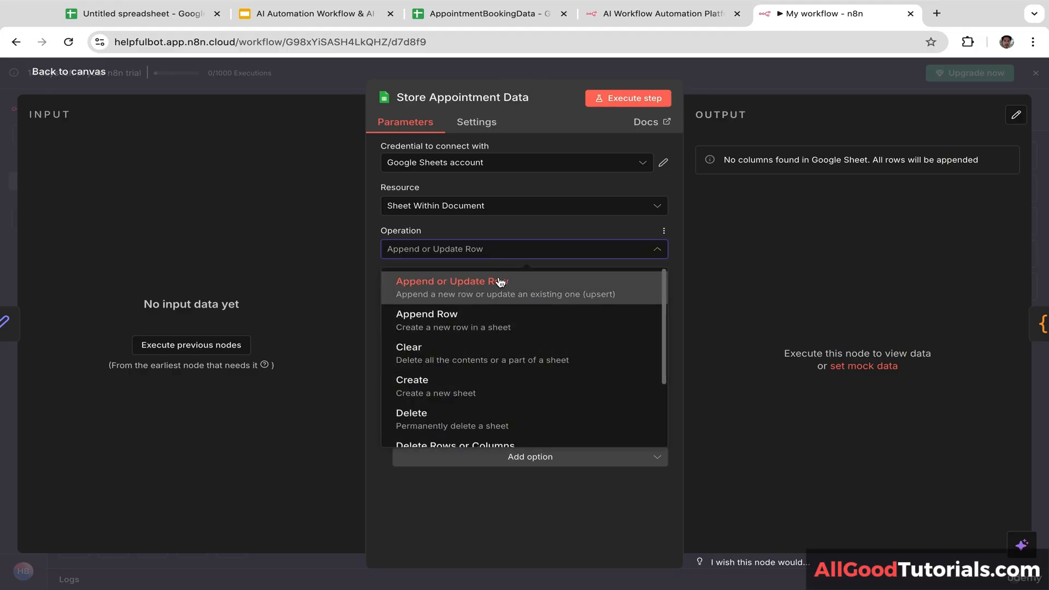
click(490, 227)
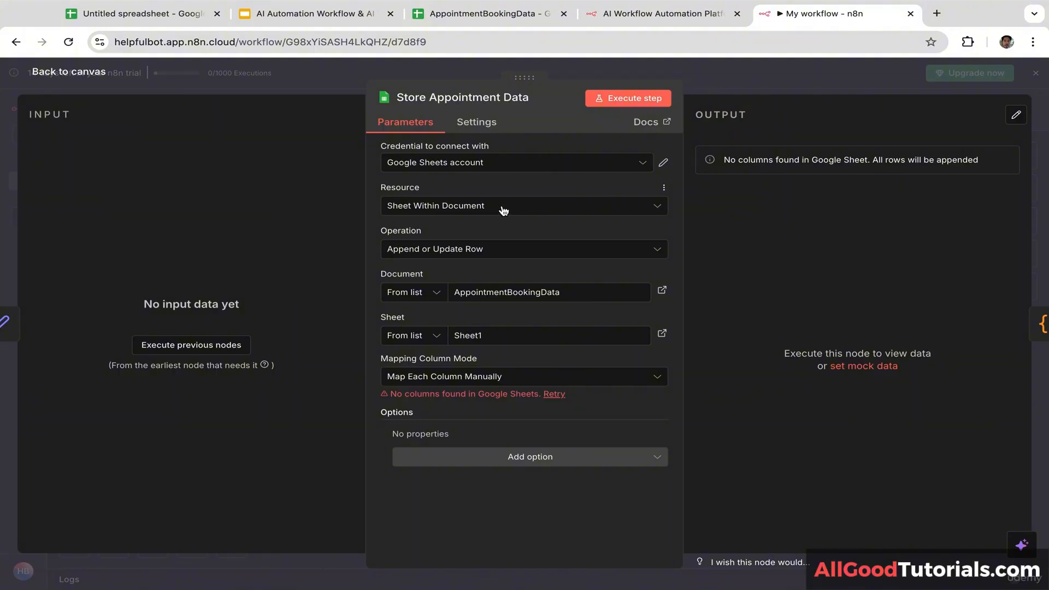
click(504, 165)
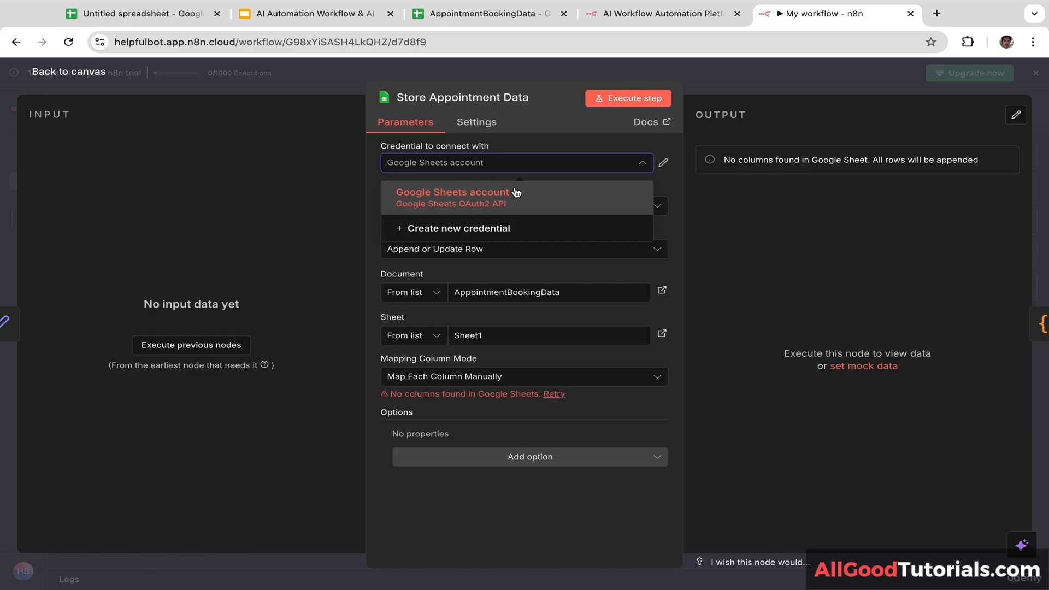
click(525, 144)
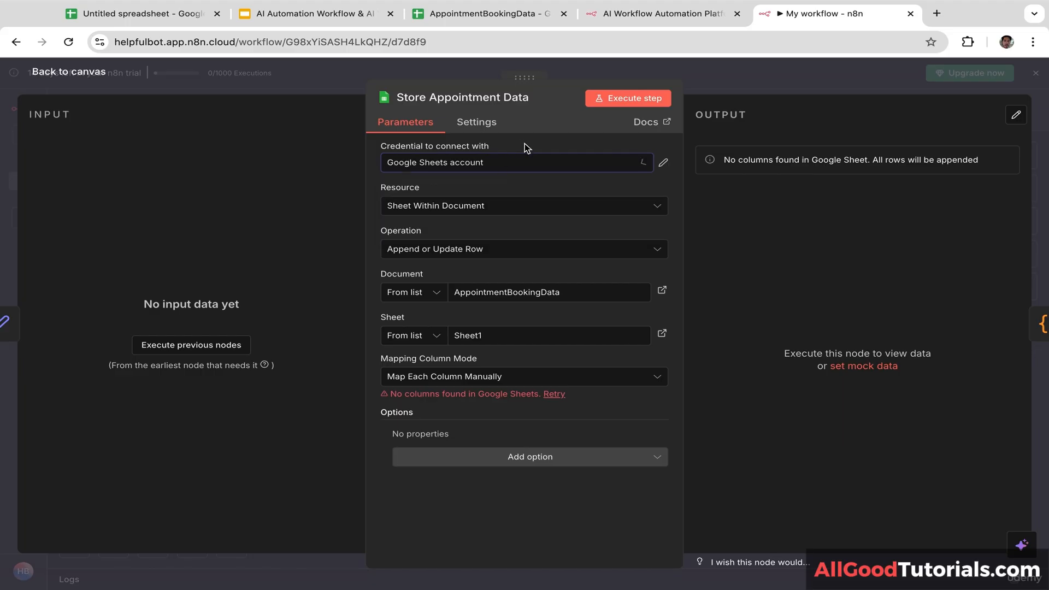
click(565, 165)
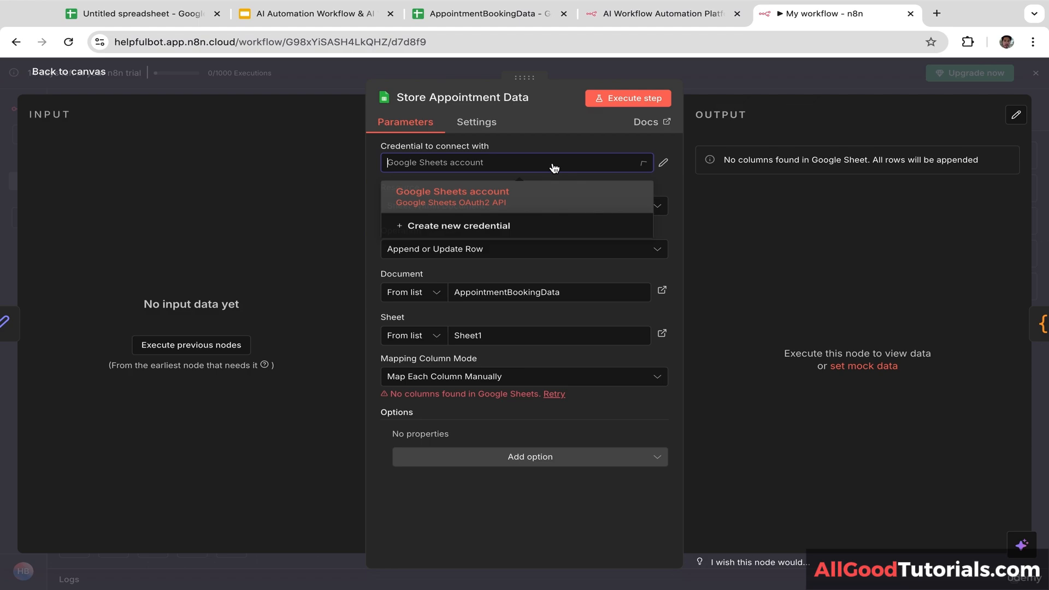
click(494, 205)
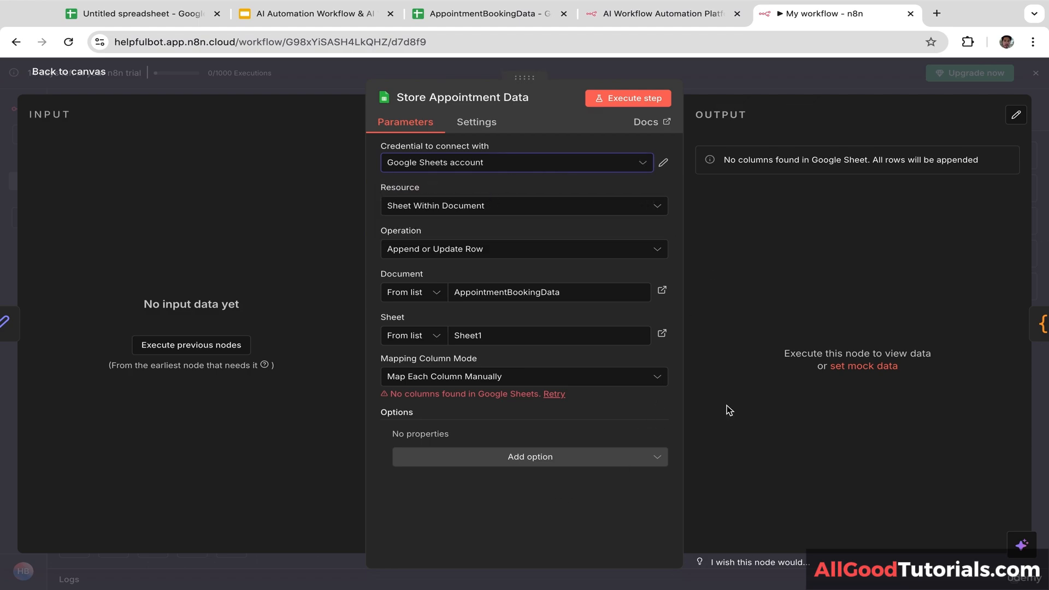
click(1045, 239)
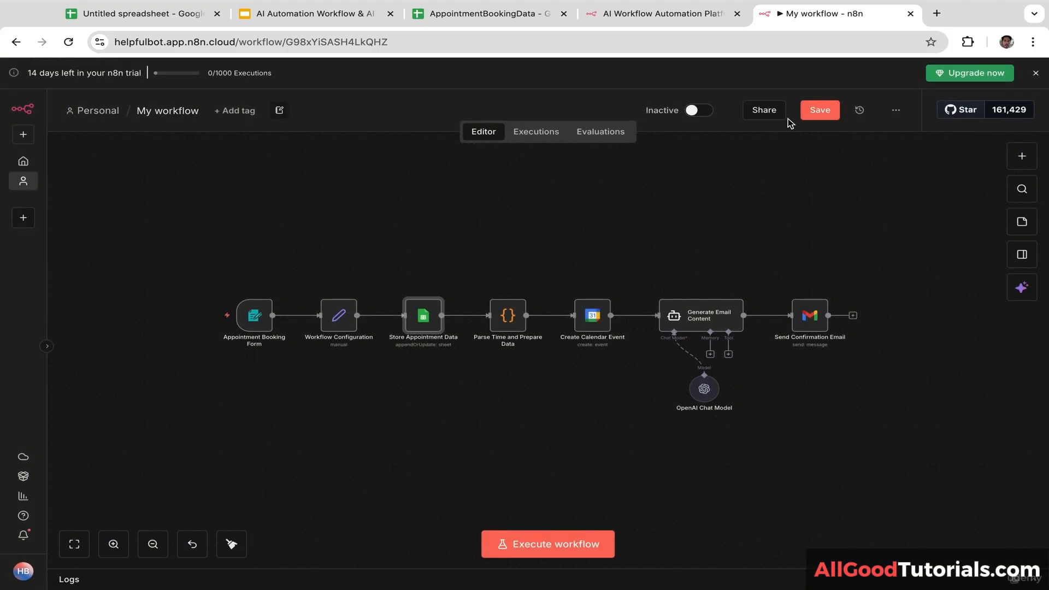
Step: Save and execute the workflow, then enter the booker's full name in the test form
click(819, 112)
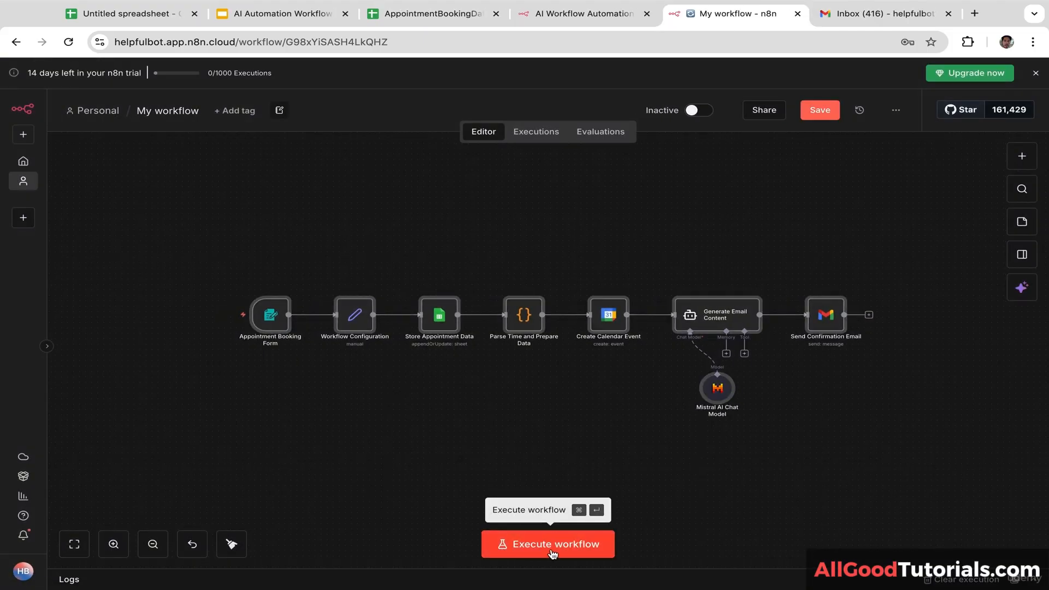
click(550, 553)
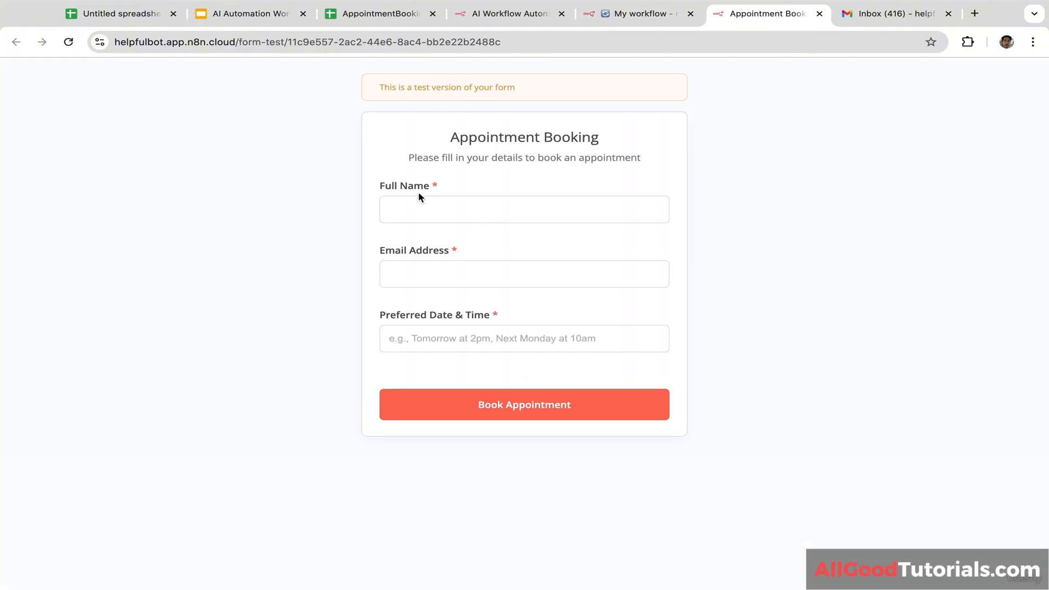
click(425, 215)
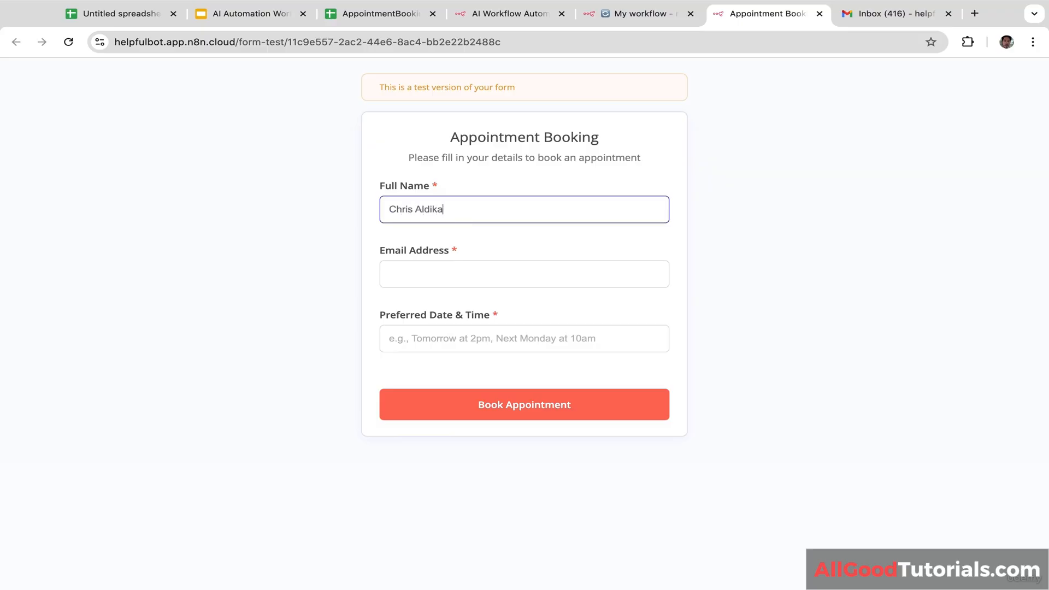
Step: Fill in the booker's e-mail and a preferred time of Today at 5 PM, then view the spreadsheet
click(453, 268)
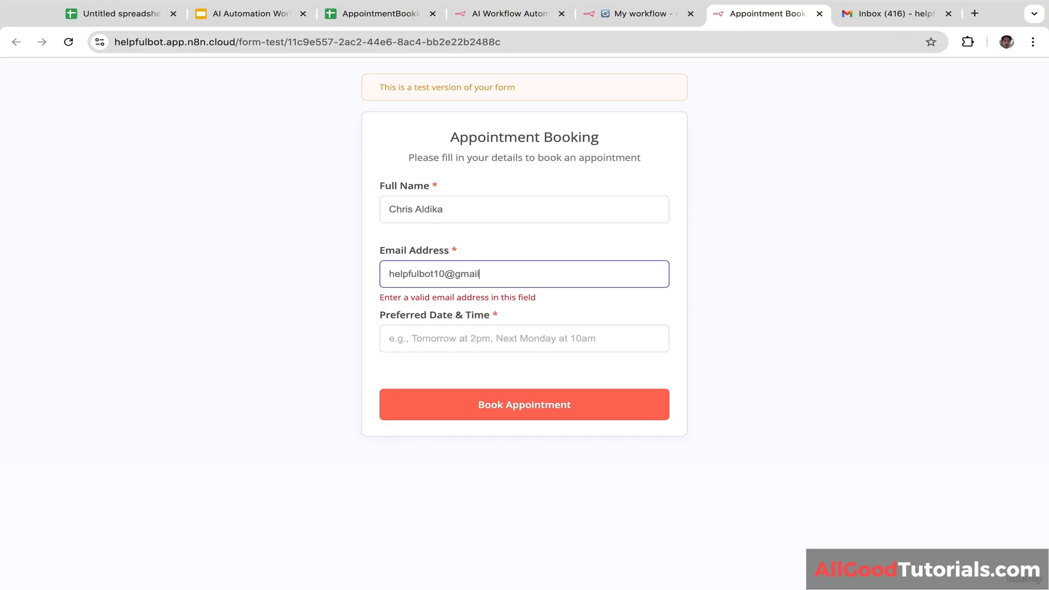
click(462, 340)
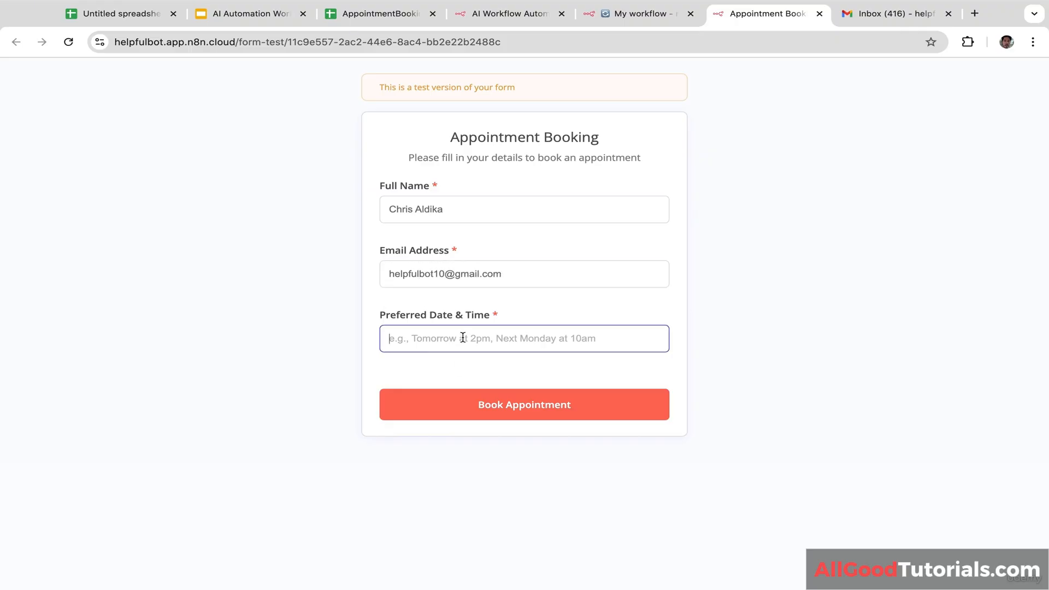
text(Toda)
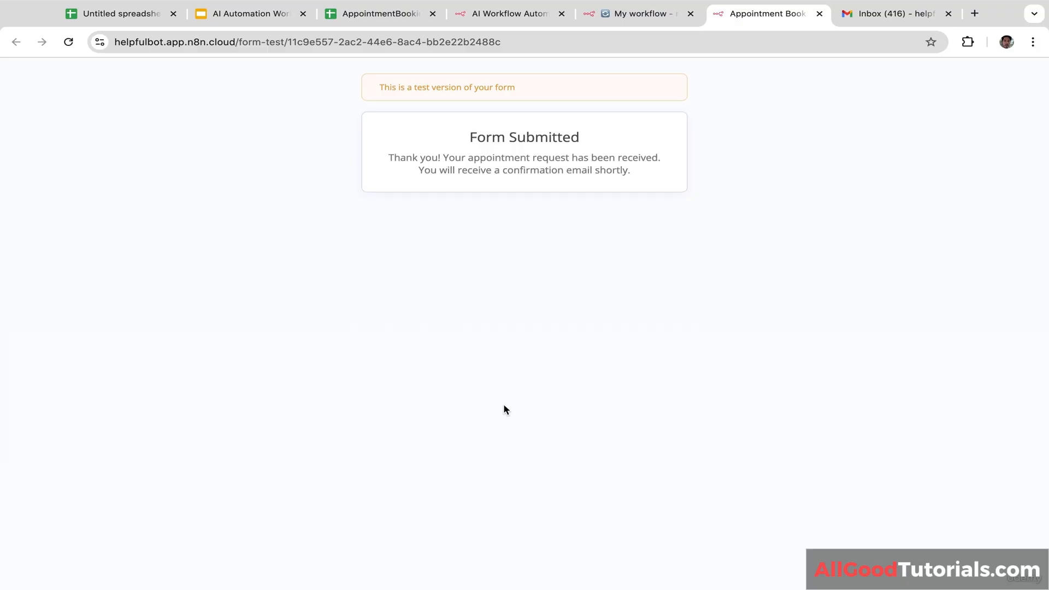
click(394, 16)
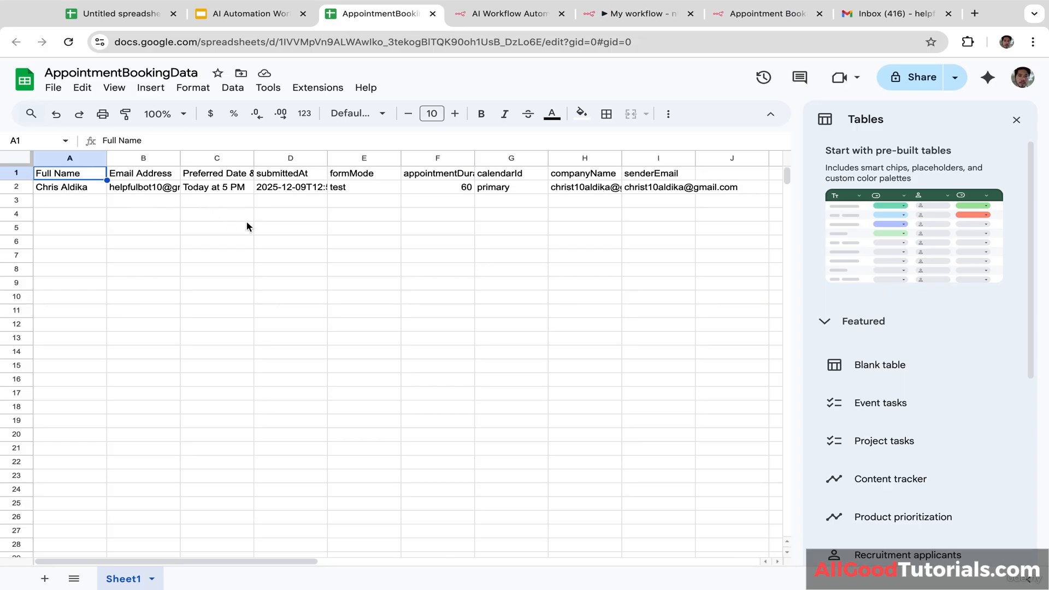
Step: Check the logged name, e-mail and time in row 2, then open the Appointment Confirmation email in Gmail
click(71, 189)
click(138, 189)
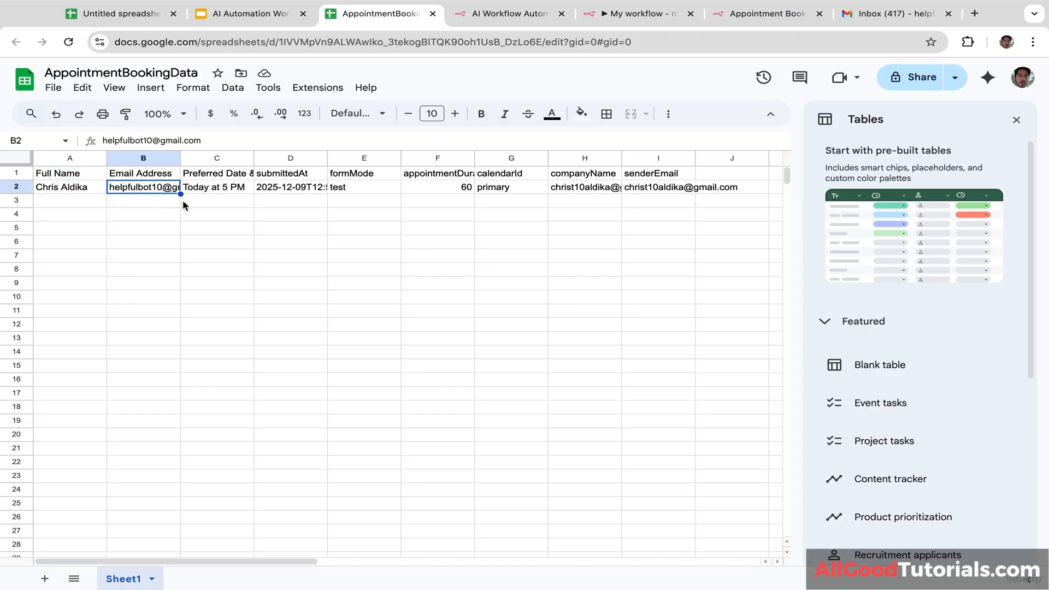
click(232, 193)
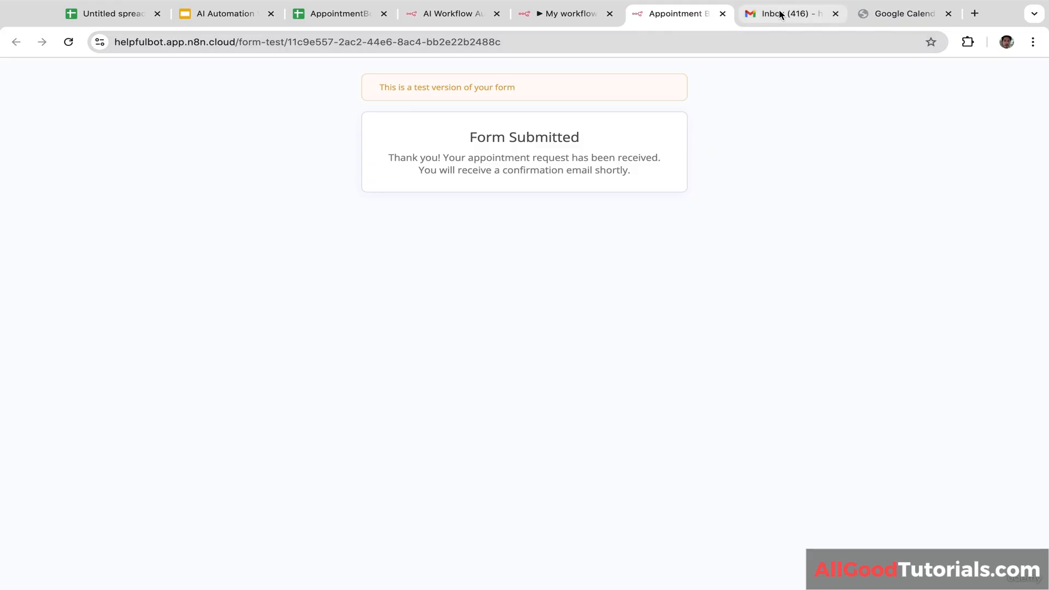
click(780, 14)
click(325, 208)
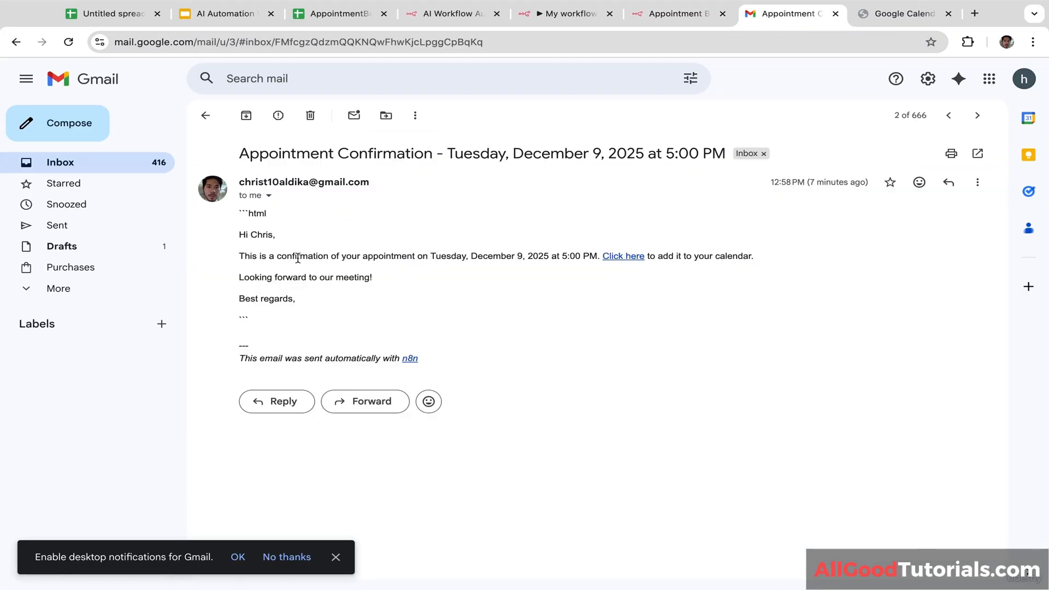
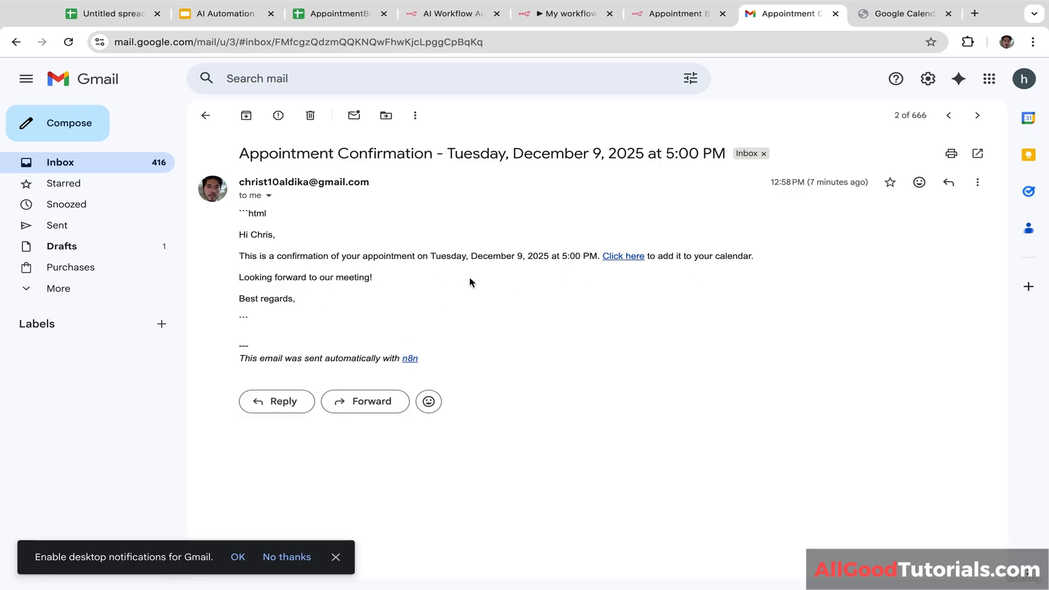
Step: Check the Wed 10 appointment in Google Calendar, then return through Gmail and the form page to the n8n workflow
click(889, 21)
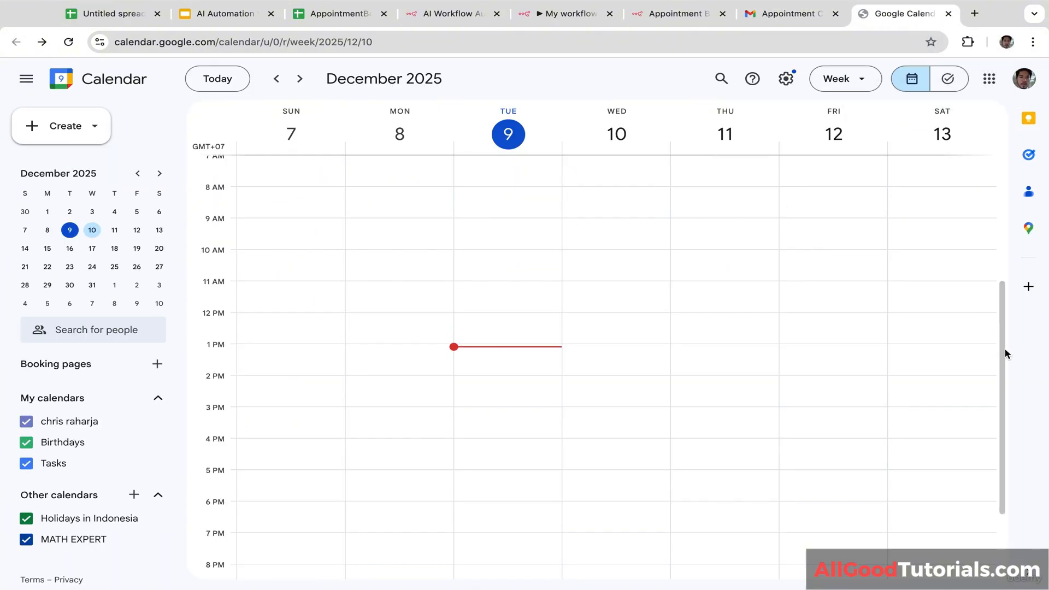
drag(1004, 353, 1002, 227)
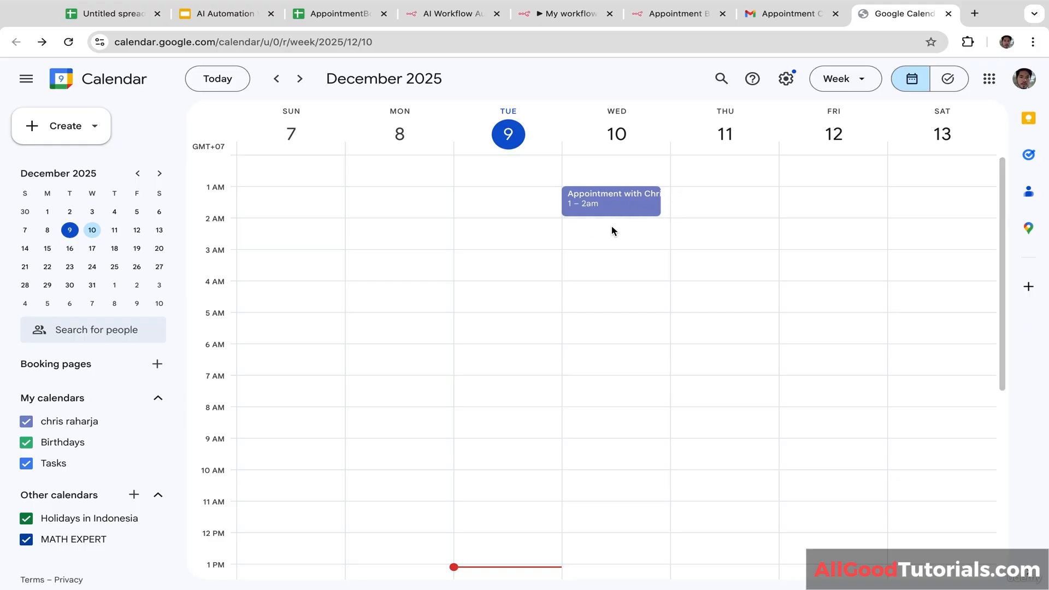
click(787, 13)
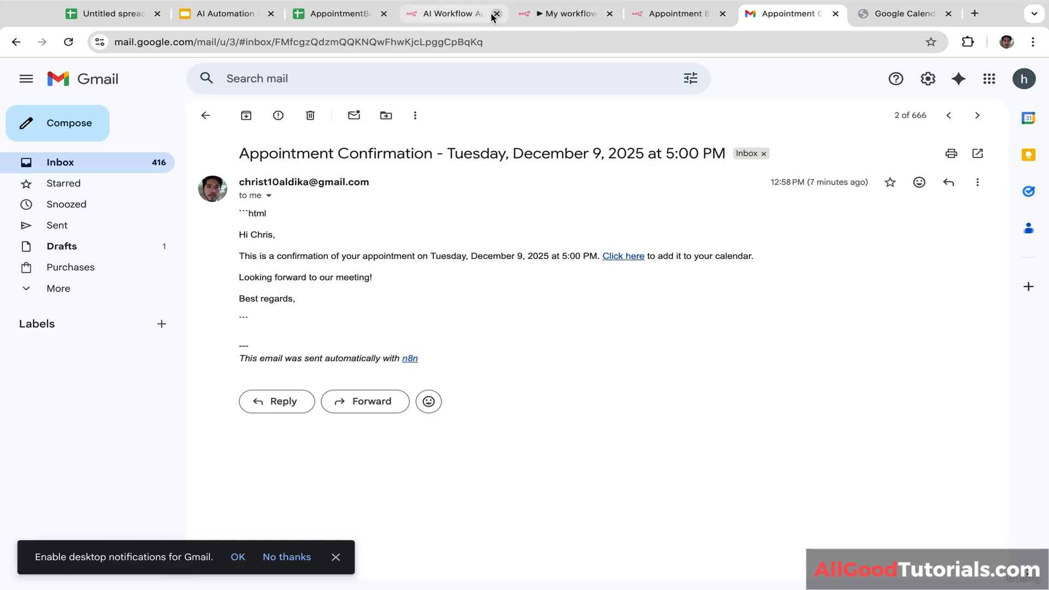
click(657, 15)
click(568, 13)
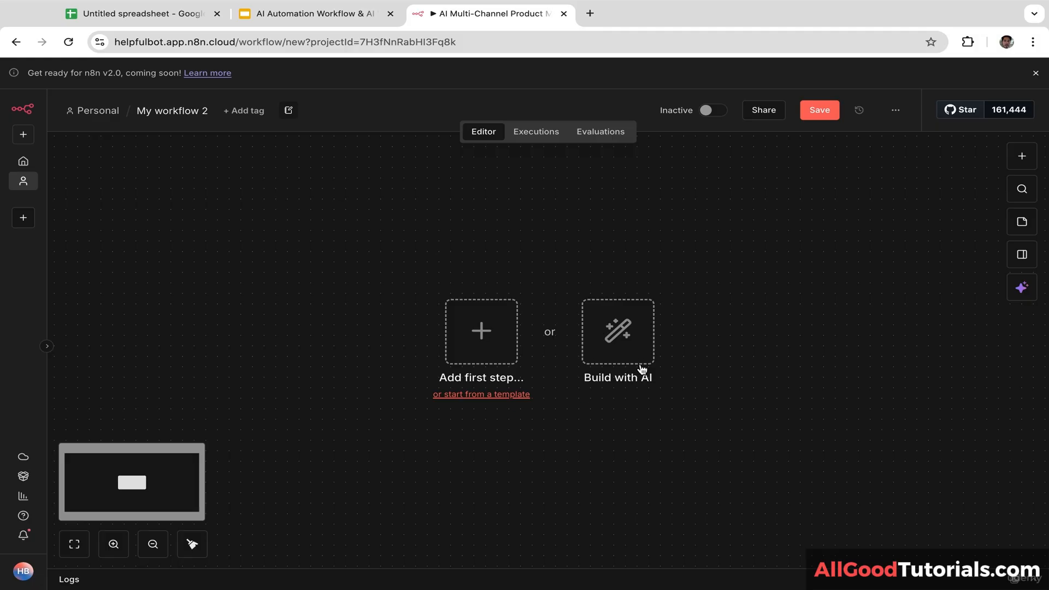
Step: In the n8n AI builder, start describing a content marketing automation that takes two user inputs, beginning with product name
click(620, 340)
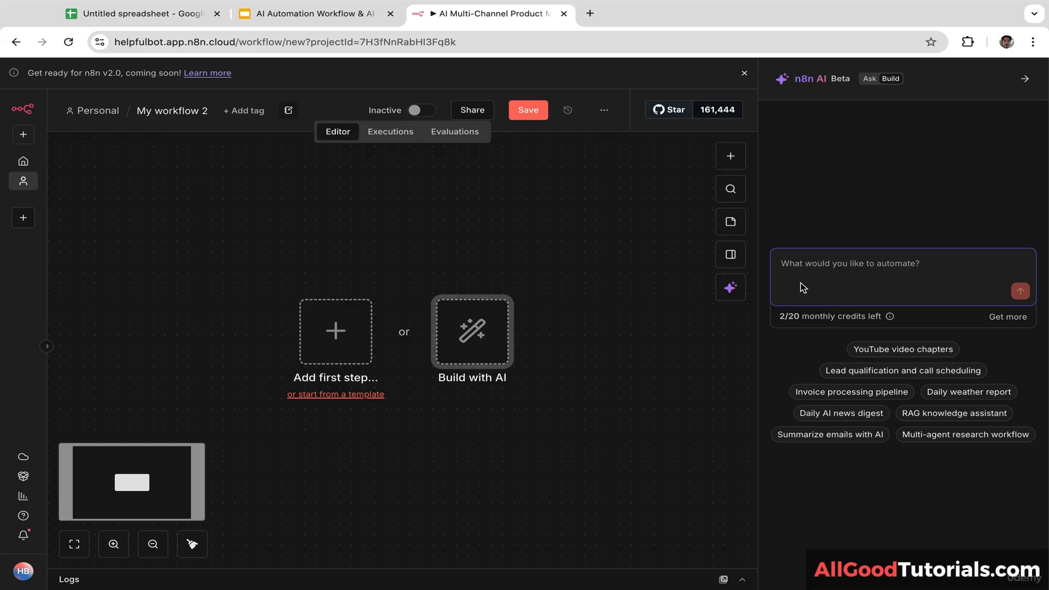
text(Build)
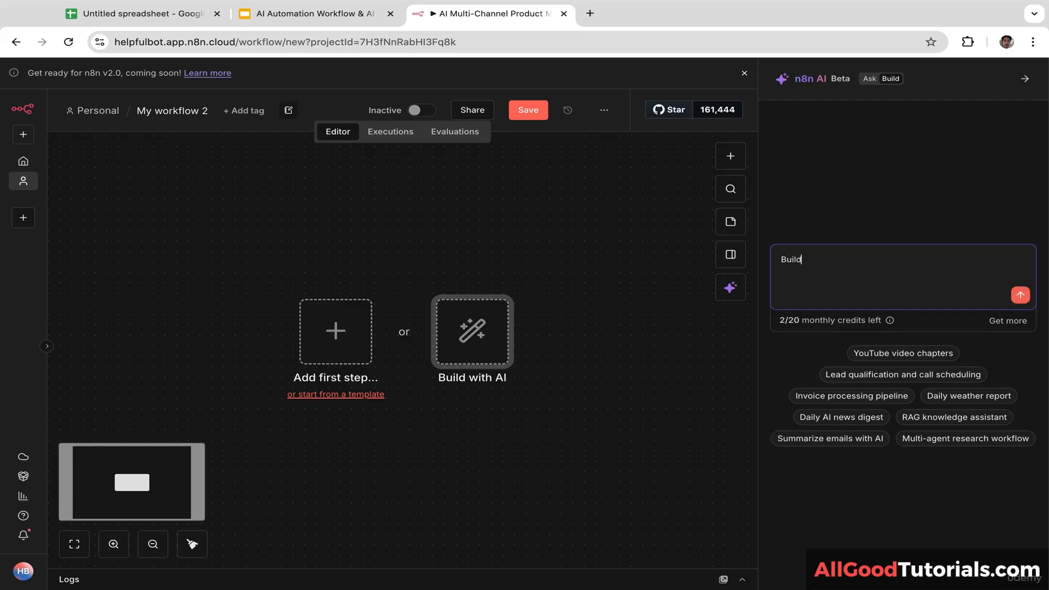
text( AI content marketing automat)
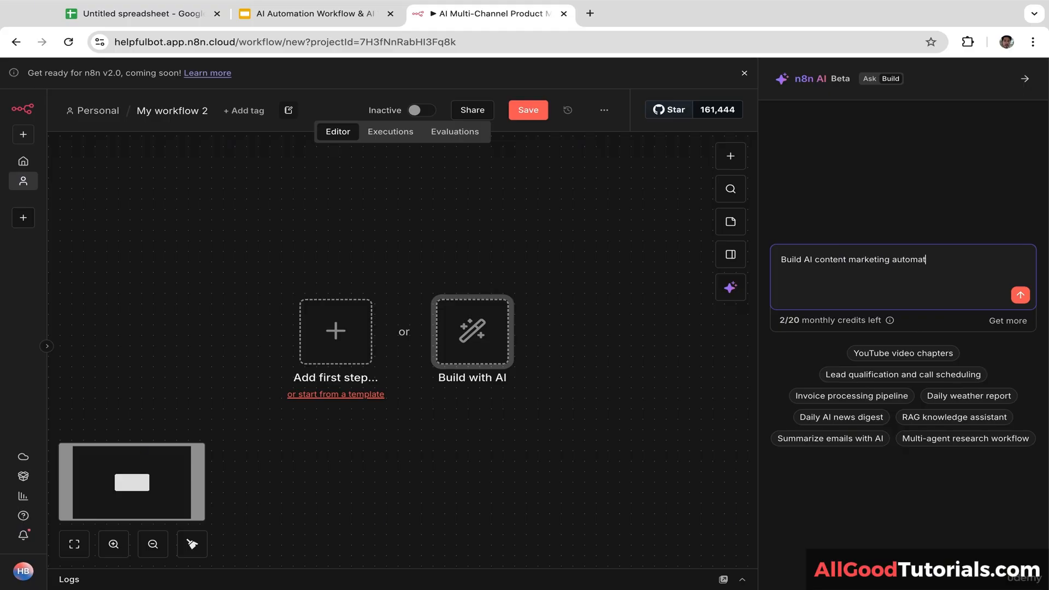
text(ion that takes two inputs from the user)
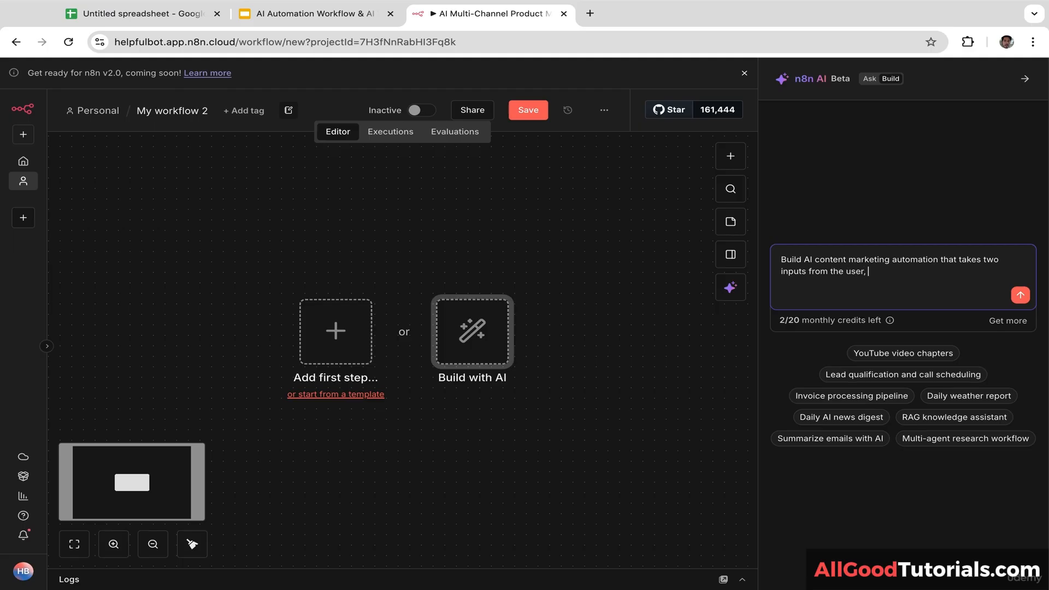
text(, product name and product d)
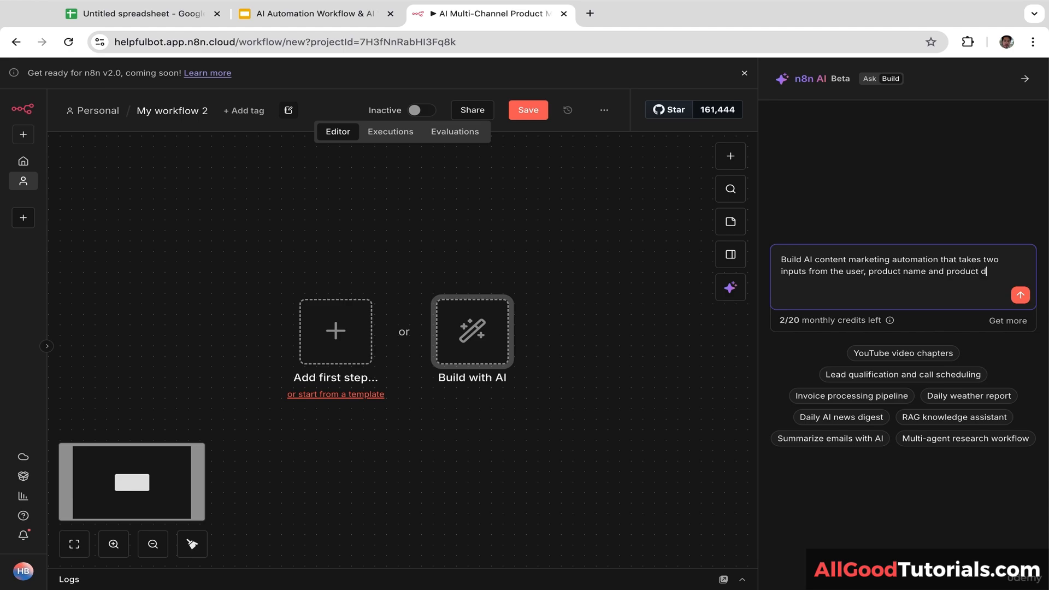
text(escription)
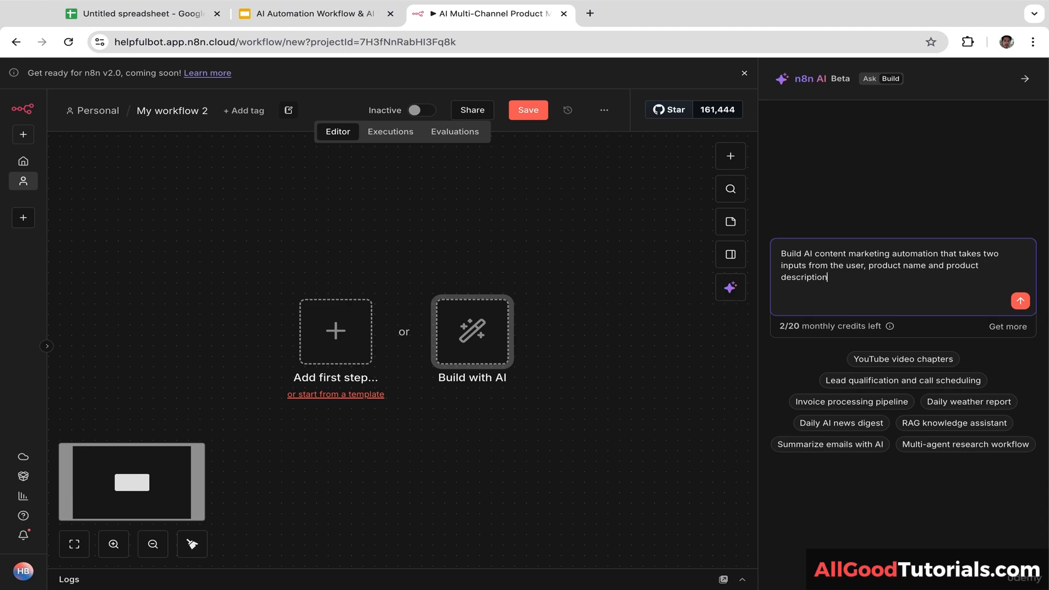
text(, based on those inputs, AI will draft cold email)
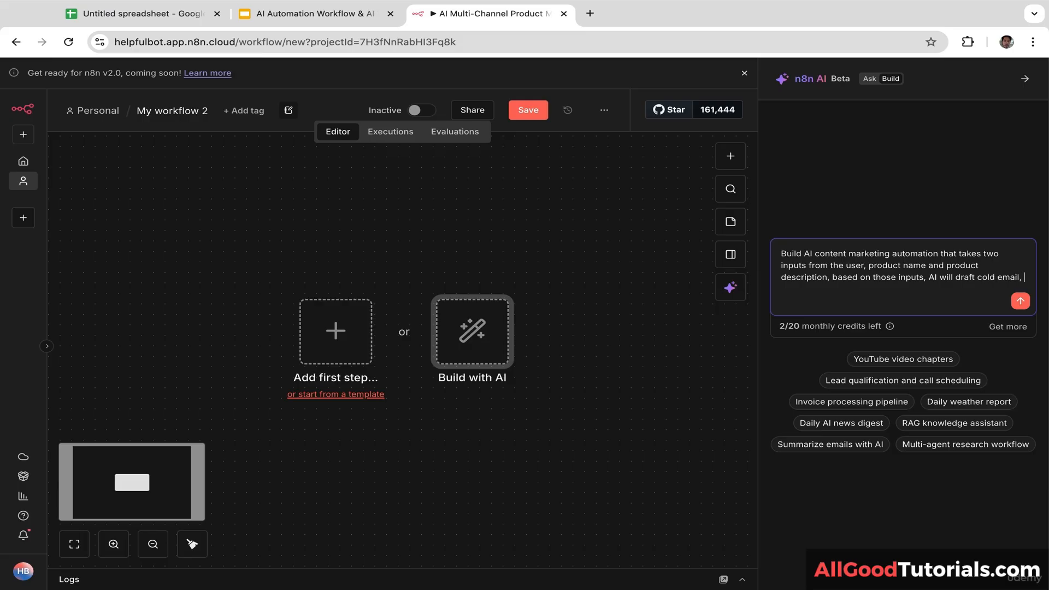
text(, write news)
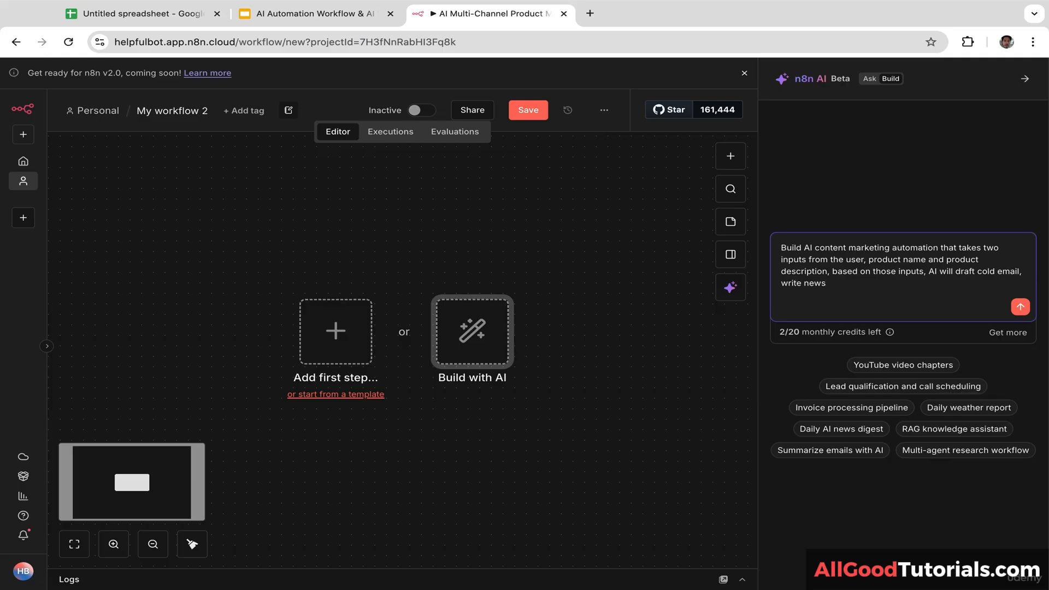
text(letter article and store in my google docs)
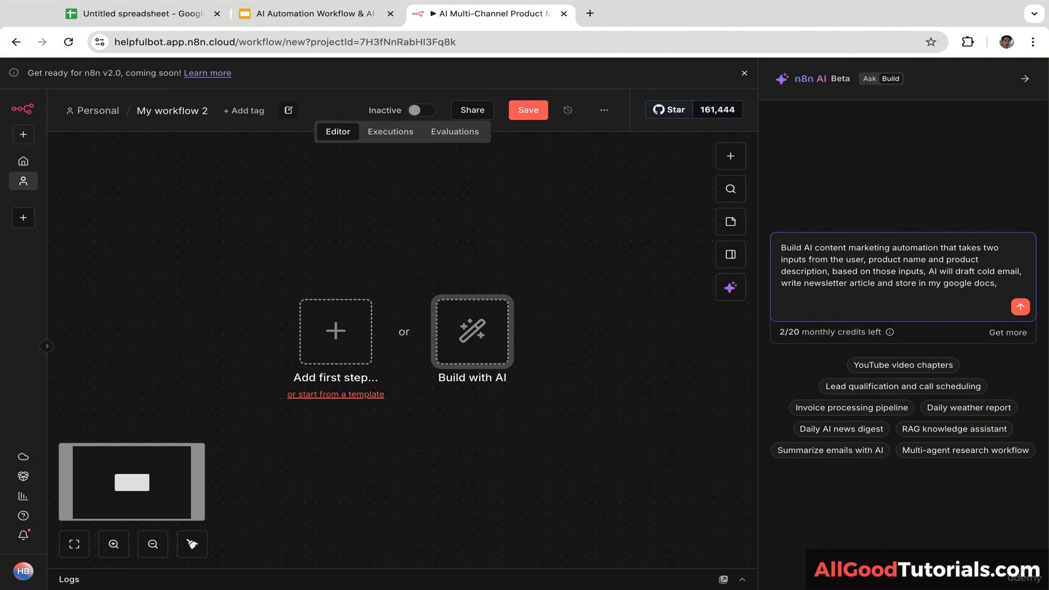
text(, generat)
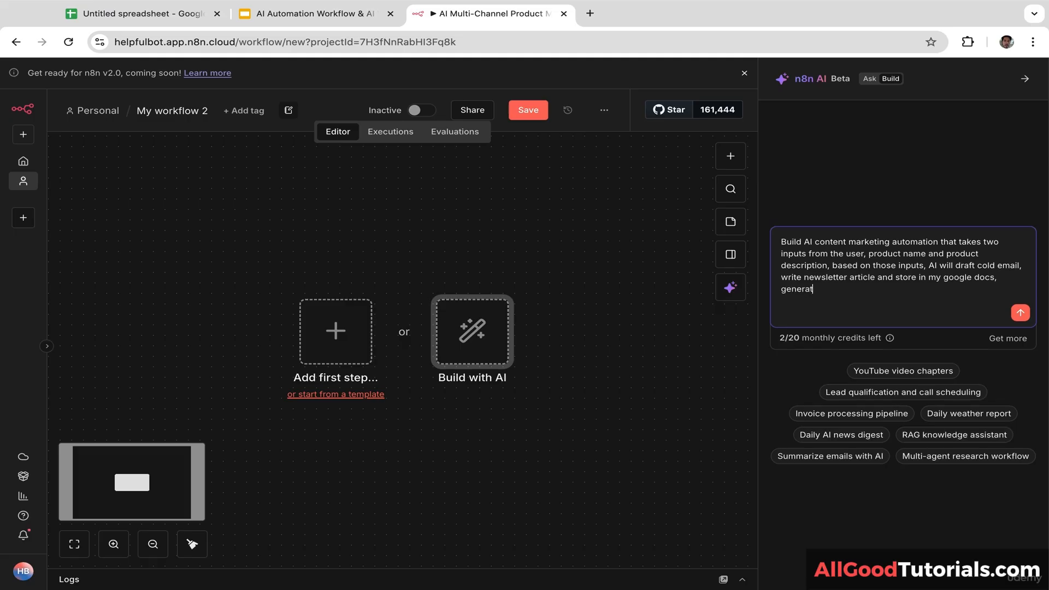
text(e image and post i it on Instagram, c)
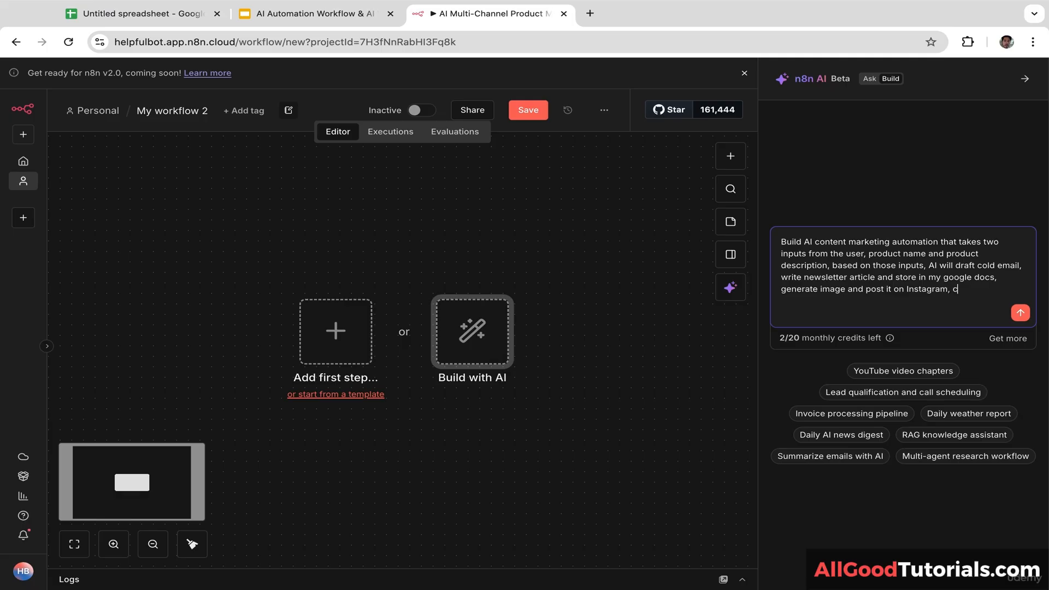
text(reate short form video)
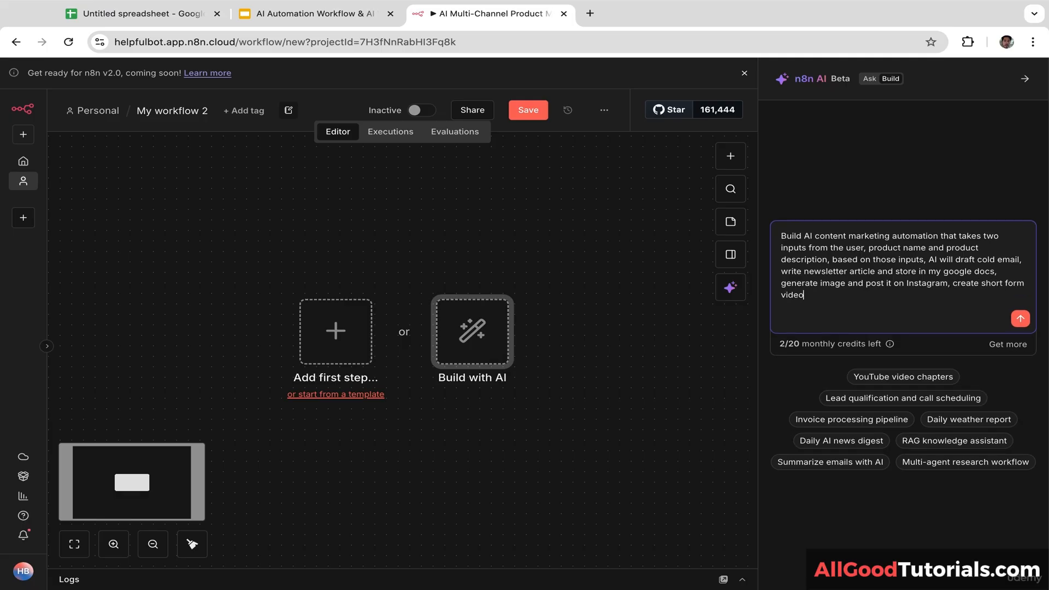
text( using VEO then post that video on Yo)
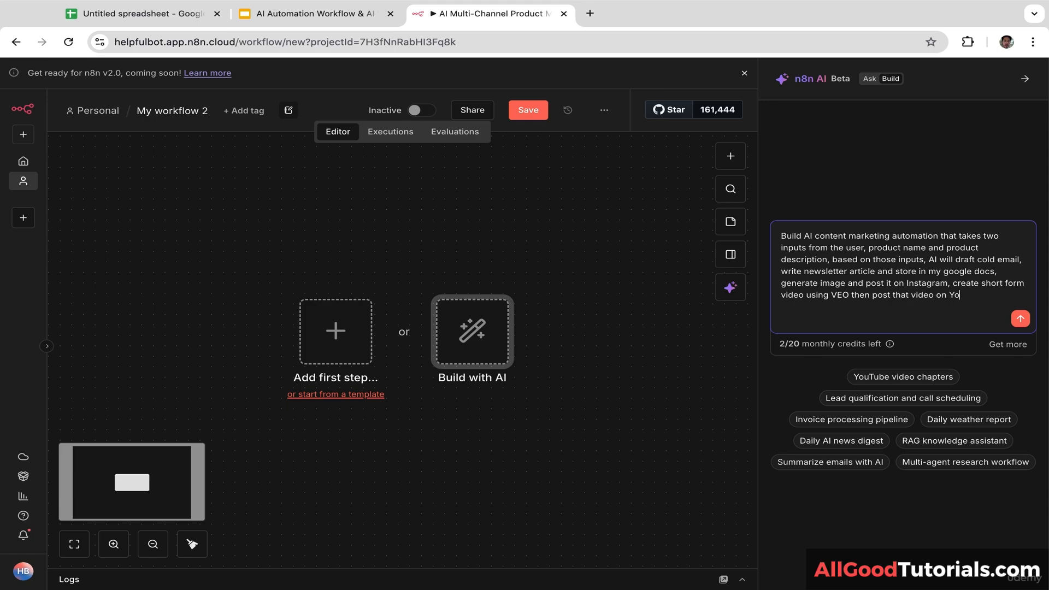
text(utube and Toiktok)
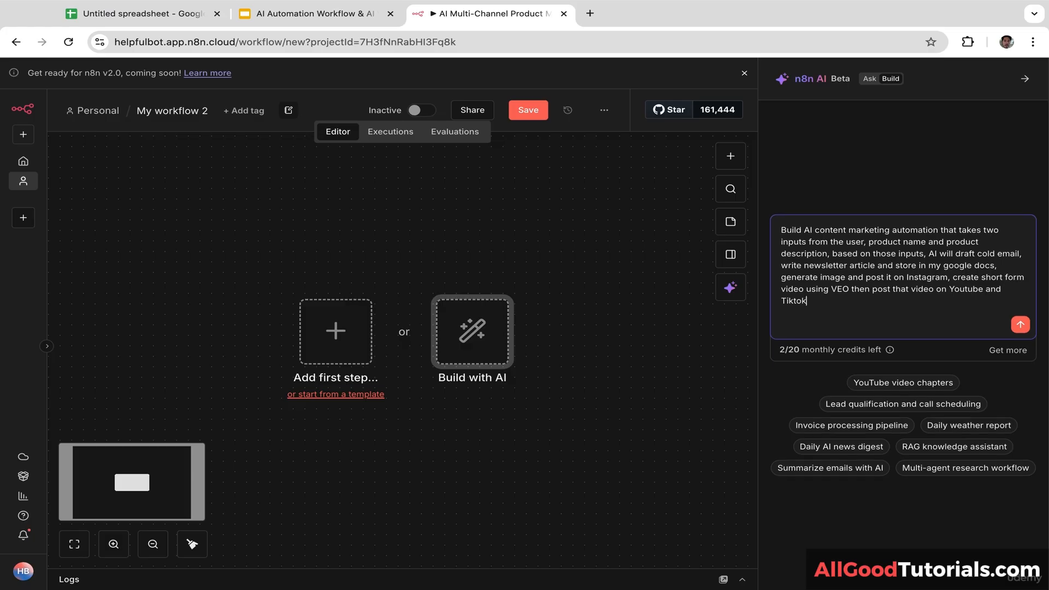
text(, AI will also write tweet and Link)
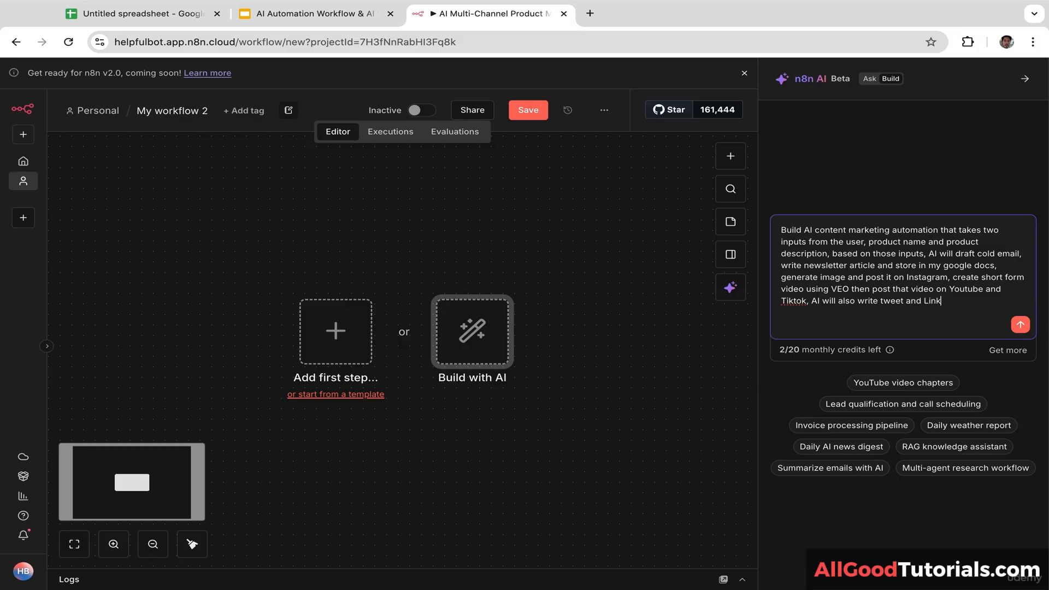
text(edin post and automatically )
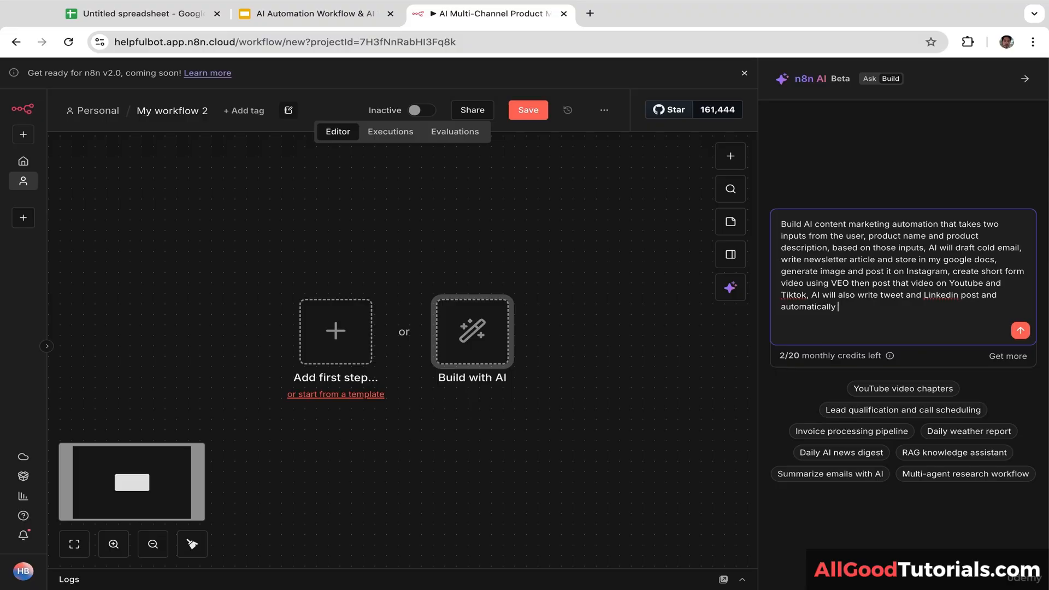
text(post them. For the AI model usie Mistral AI)
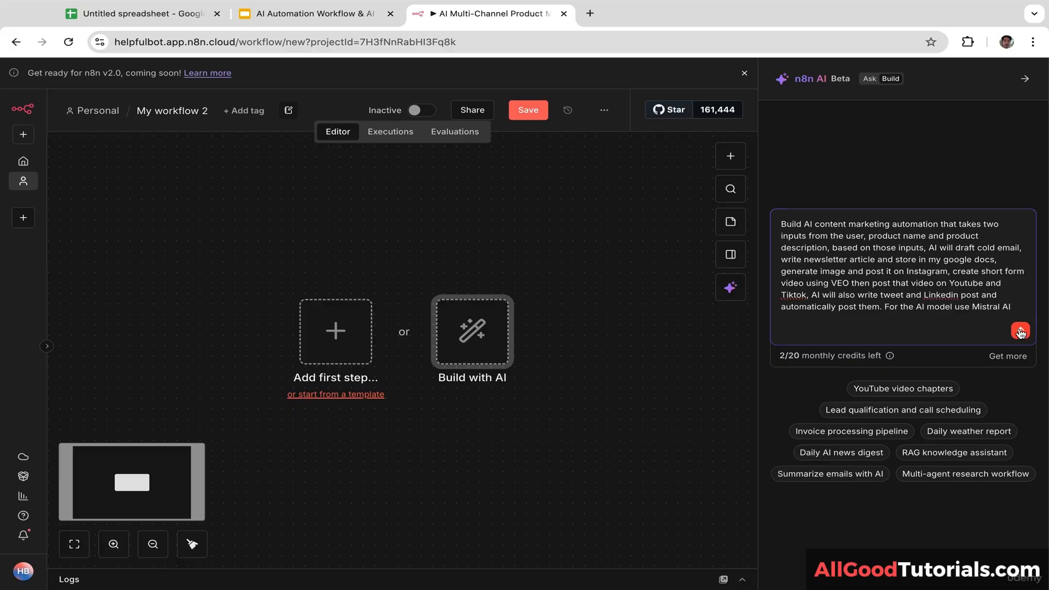
Step: Submit the full prompt covering Instagram, VEO video, YouTube, TikTok, tweet, LinkedIn and Mistral AI
click(1020, 331)
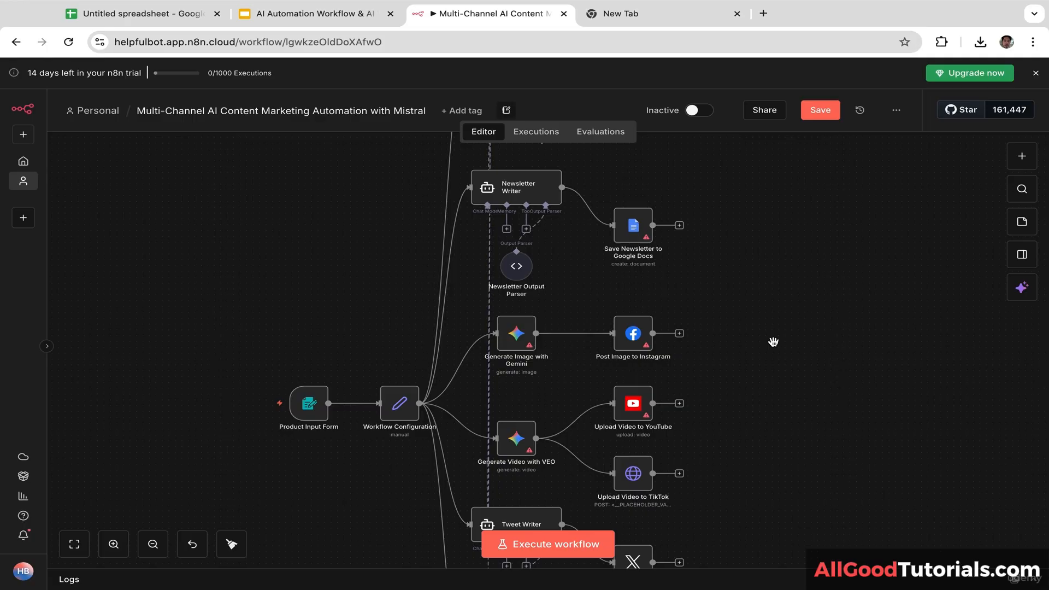
Step: Pan across the generated workflow to inspect its nodes, from Product Input Form to the publishing branches
mouse_move(357, 337)
mouse_down()
mouse_move(398, 334)
mouse_move(424, 304)
mouse_move(358, 309)
mouse_move(375, 307)
mouse_move(352, 321)
mouse_move(380, 309)
mouse_move(343, 324)
mouse_up()
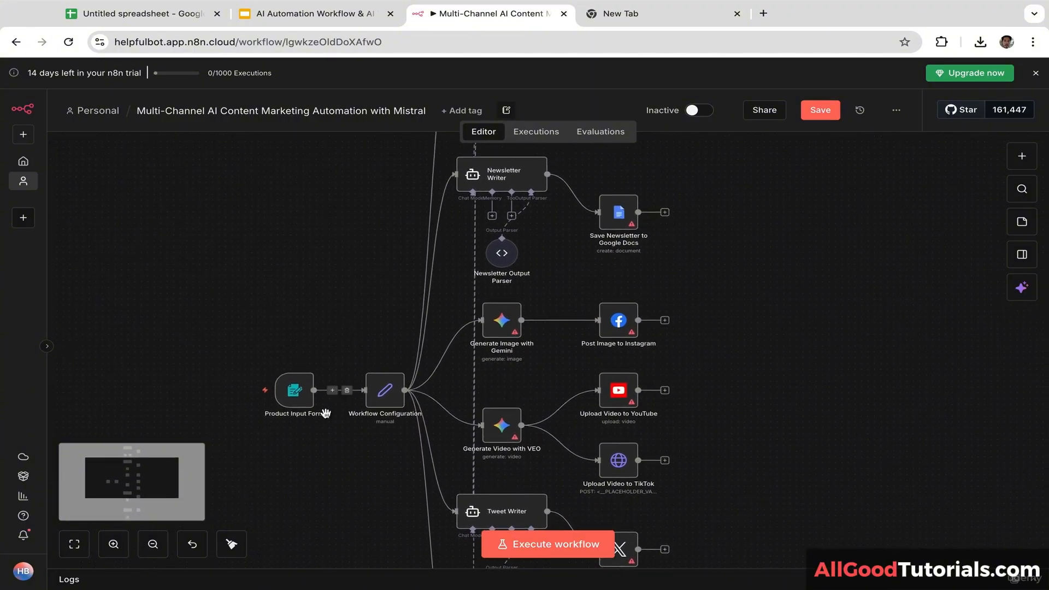
Step: Inspect the Product Input Form node's settings and return to the canvas
click(296, 399)
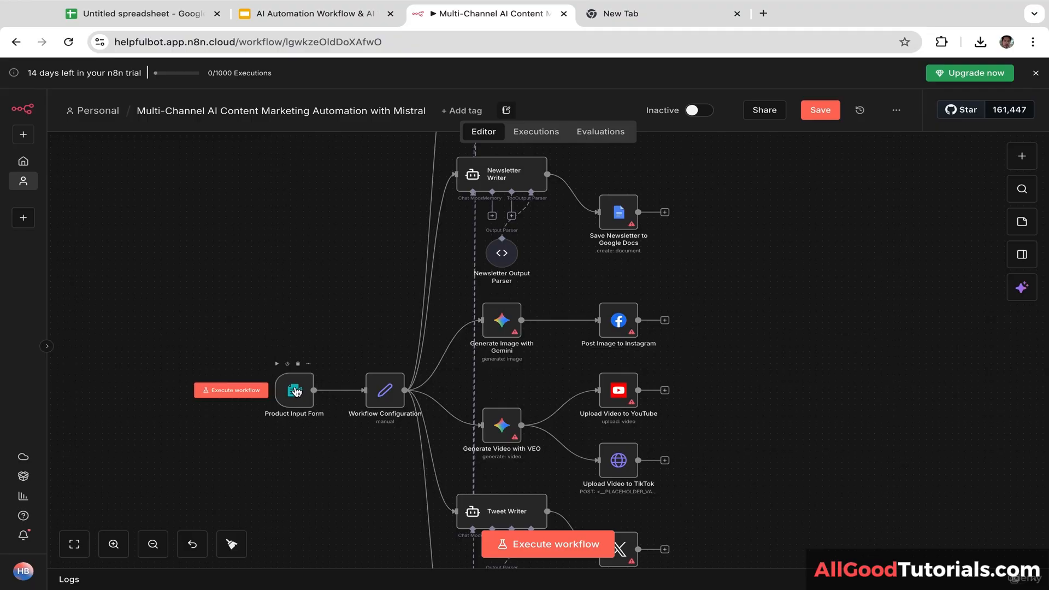
double_click(295, 391)
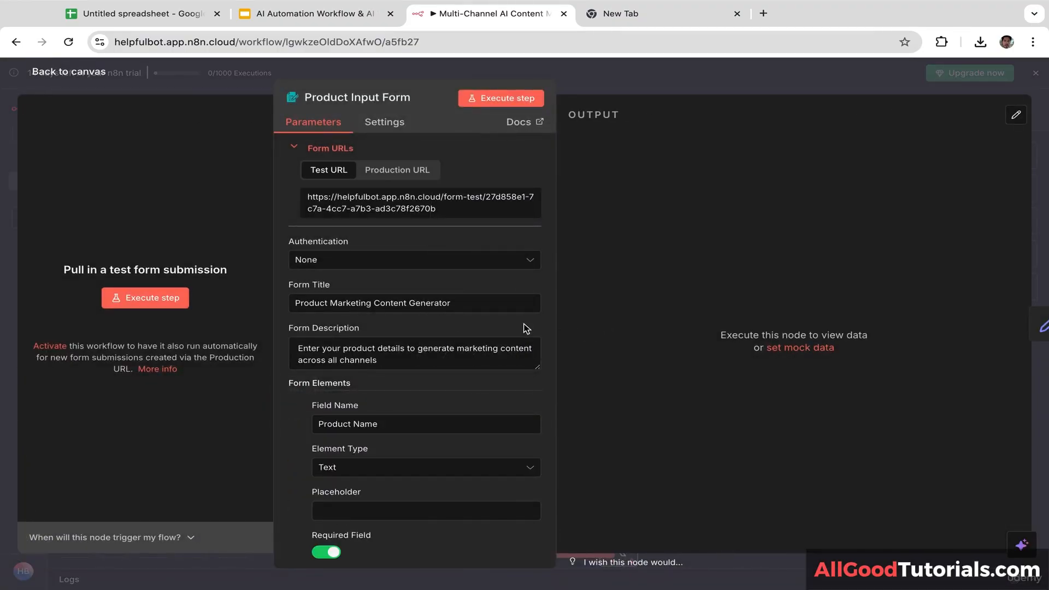
drag(412, 342, 464, 579)
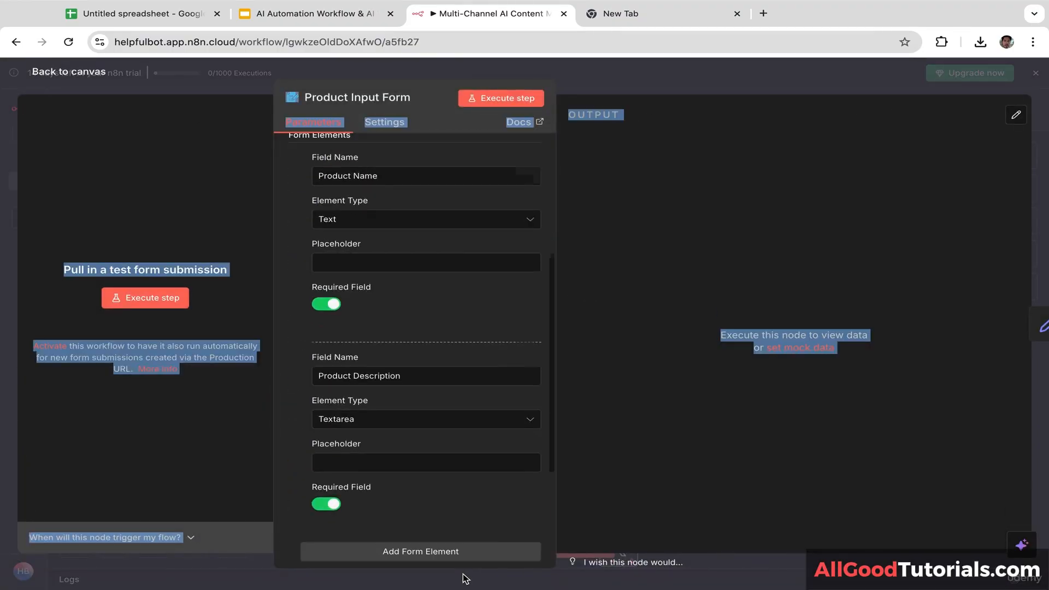
click(515, 320)
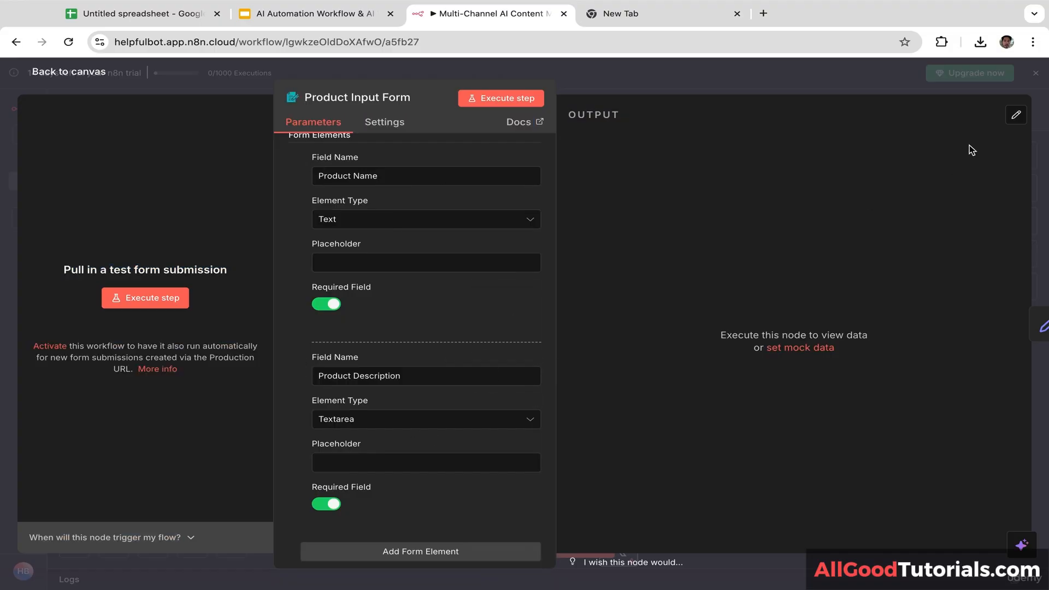
click(1039, 136)
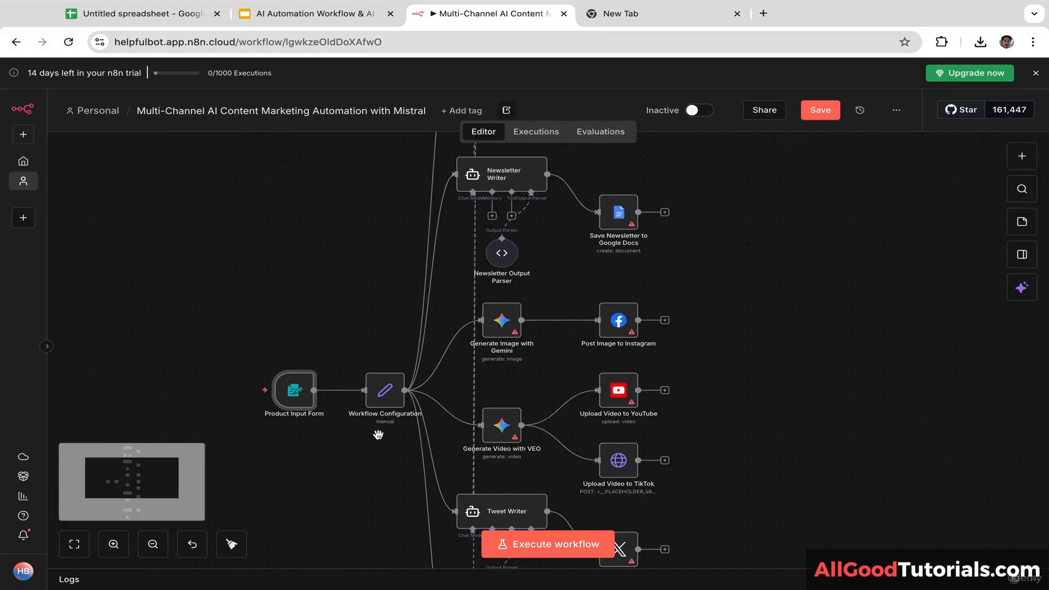
Step: Inspect the Workflow Configuration and Cold Email Generator nodes, then go back to the canvas
double_click(384, 400)
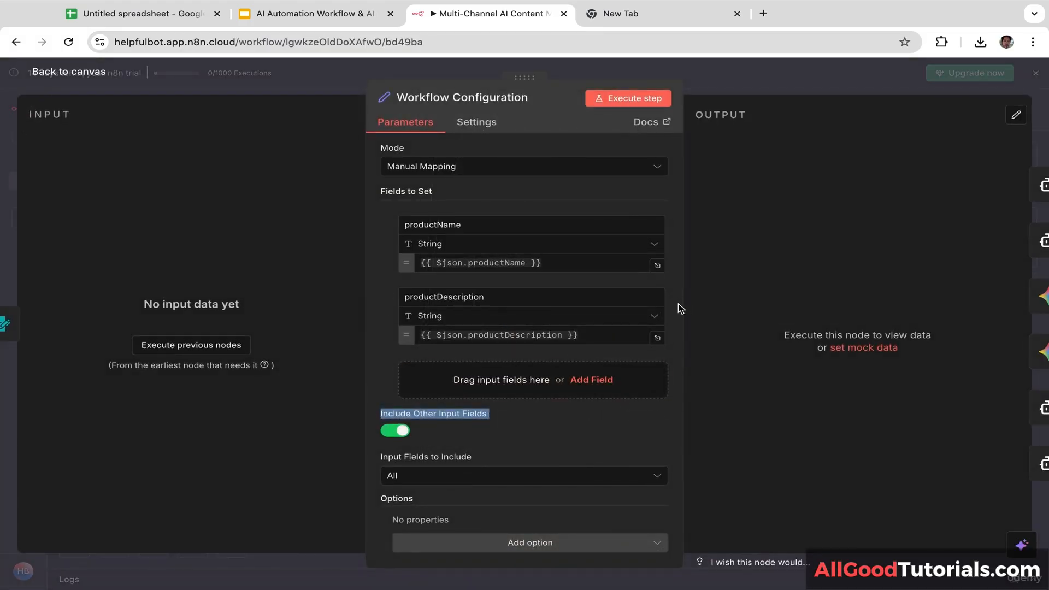
click(677, 303)
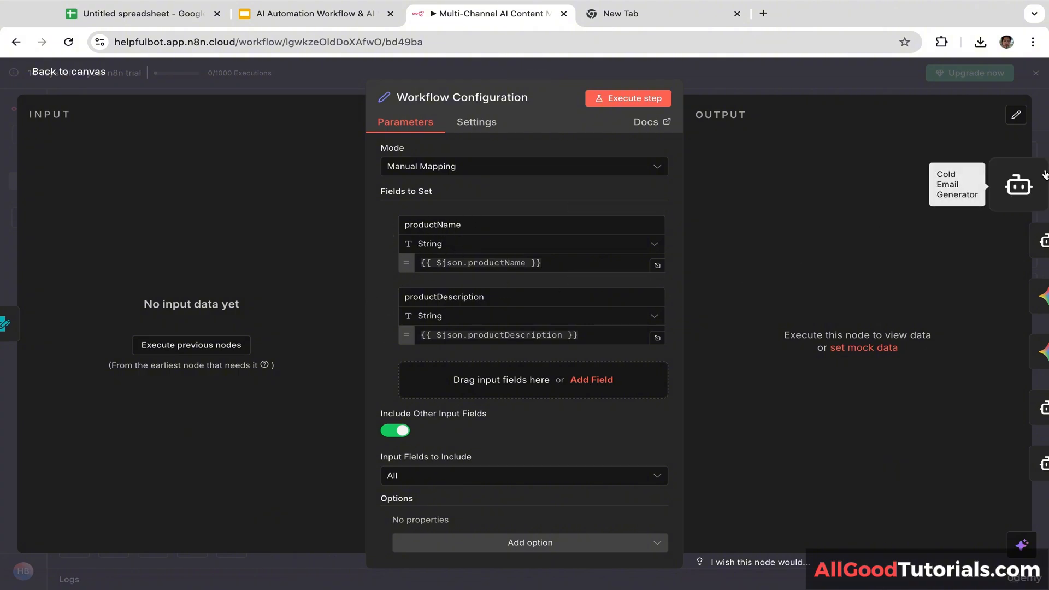
click(1040, 164)
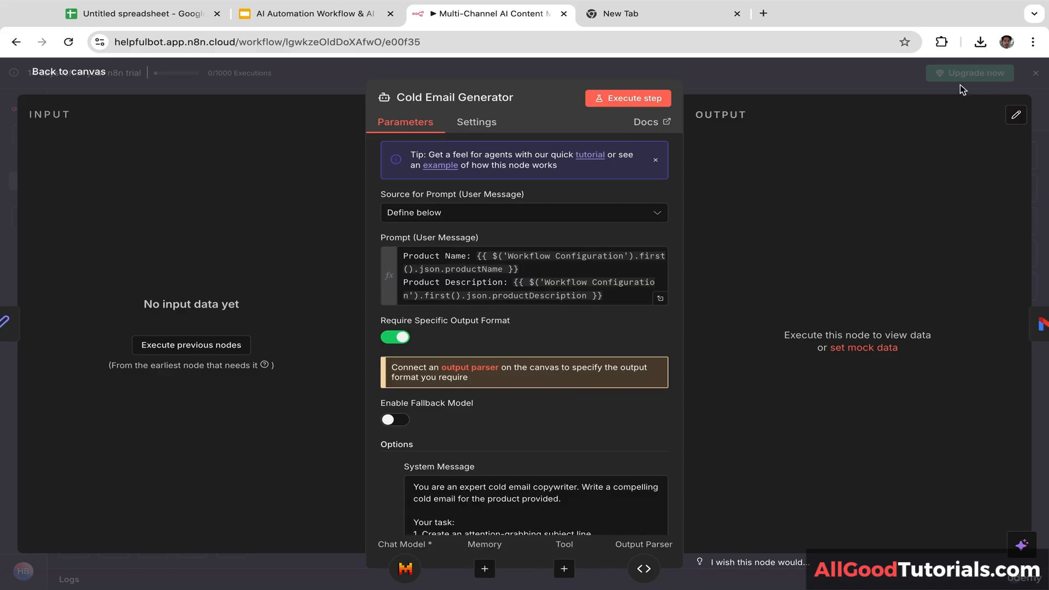
click(882, 85)
scroll(780, 305, up, 5)
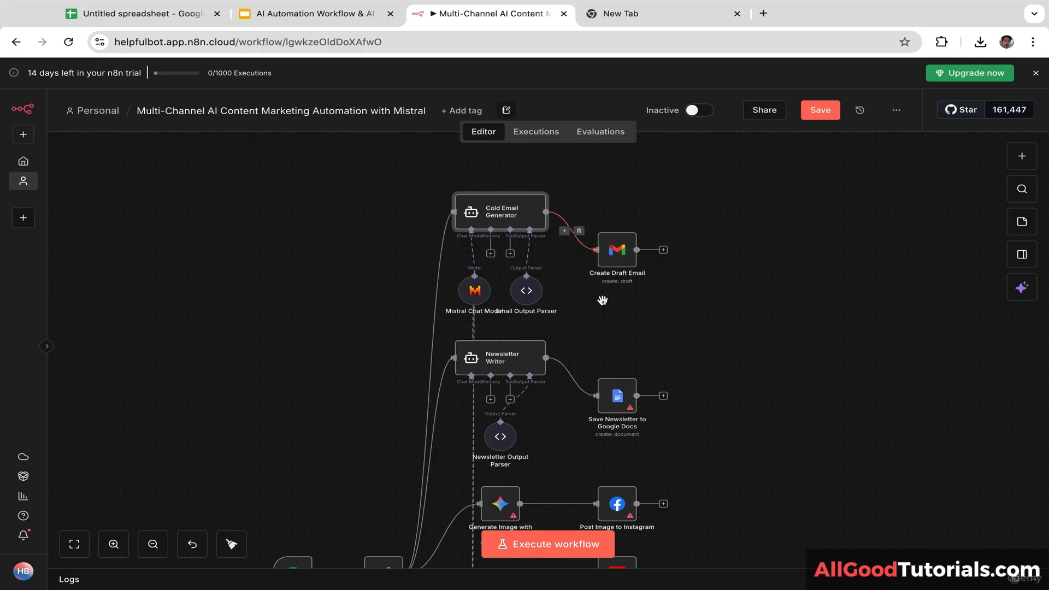
scroll(602, 299, down, 2)
scroll(614, 257, left, 1)
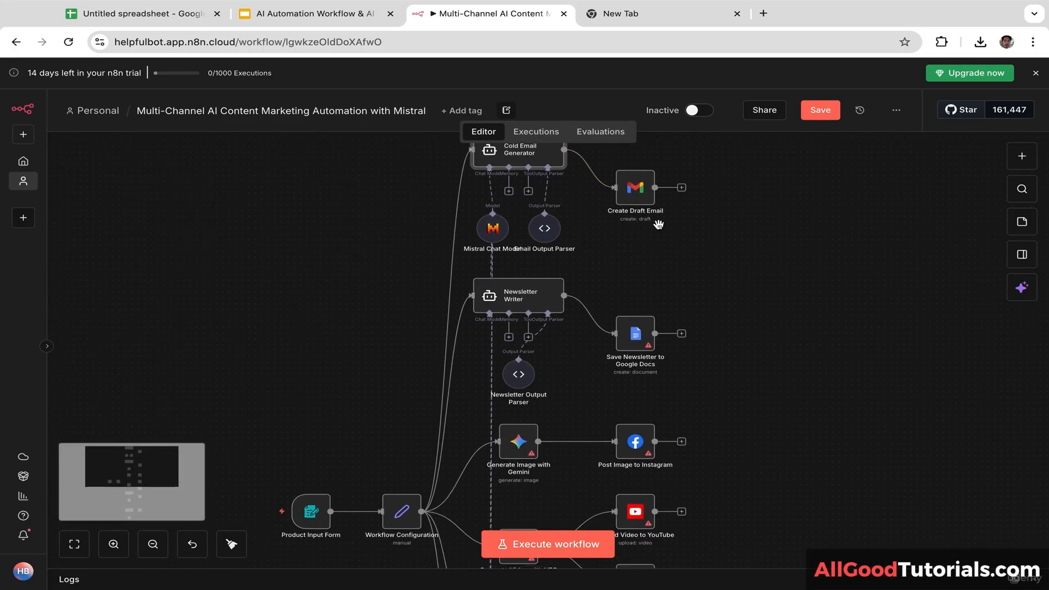
scroll(650, 246, up, 1)
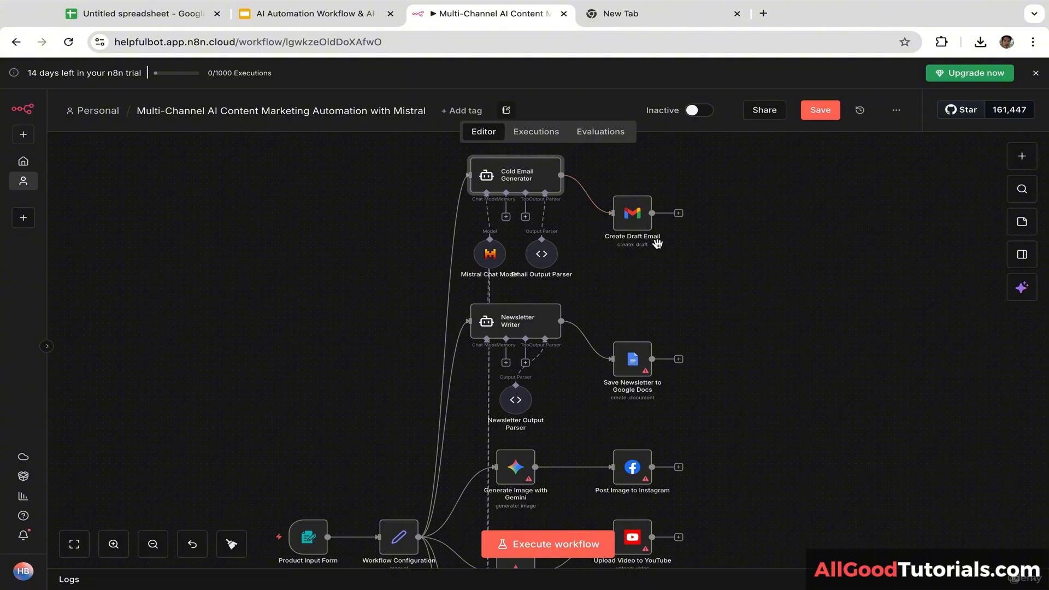
scroll(620, 303, down, 3)
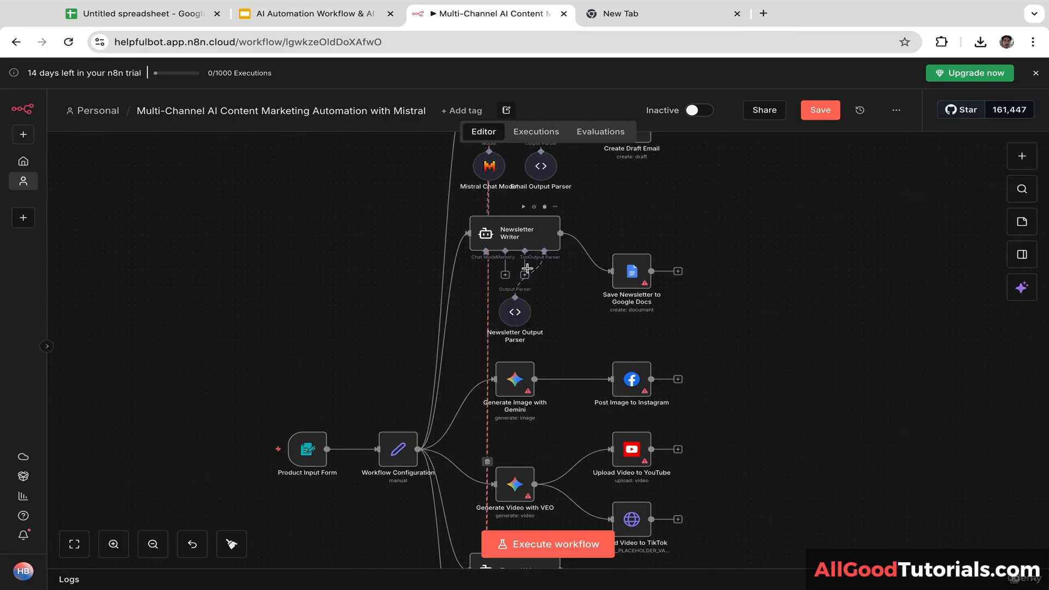
scroll(557, 309, right, 2)
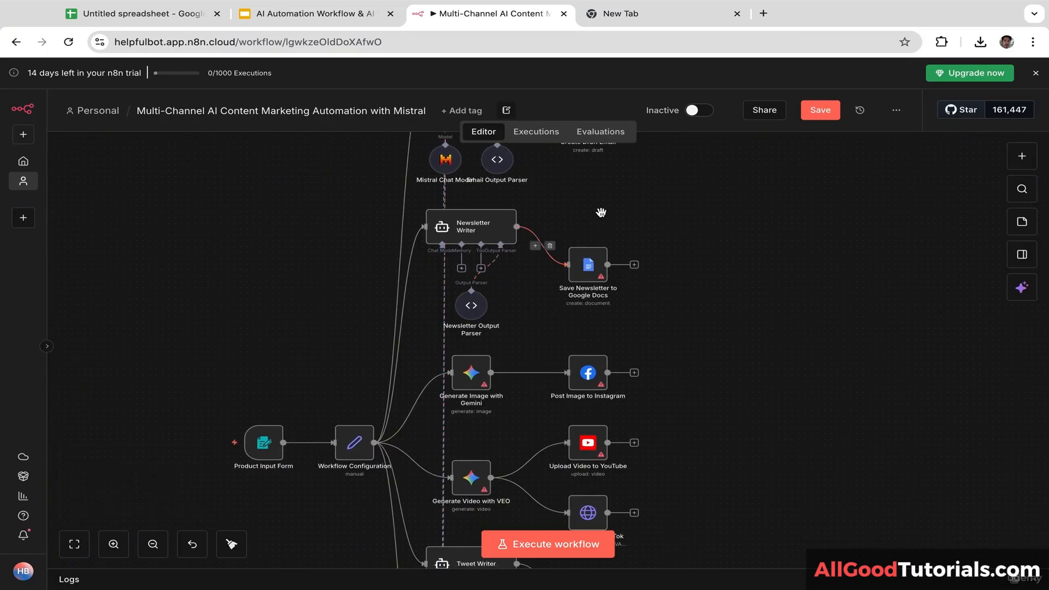
scroll(655, 262, down, 3)
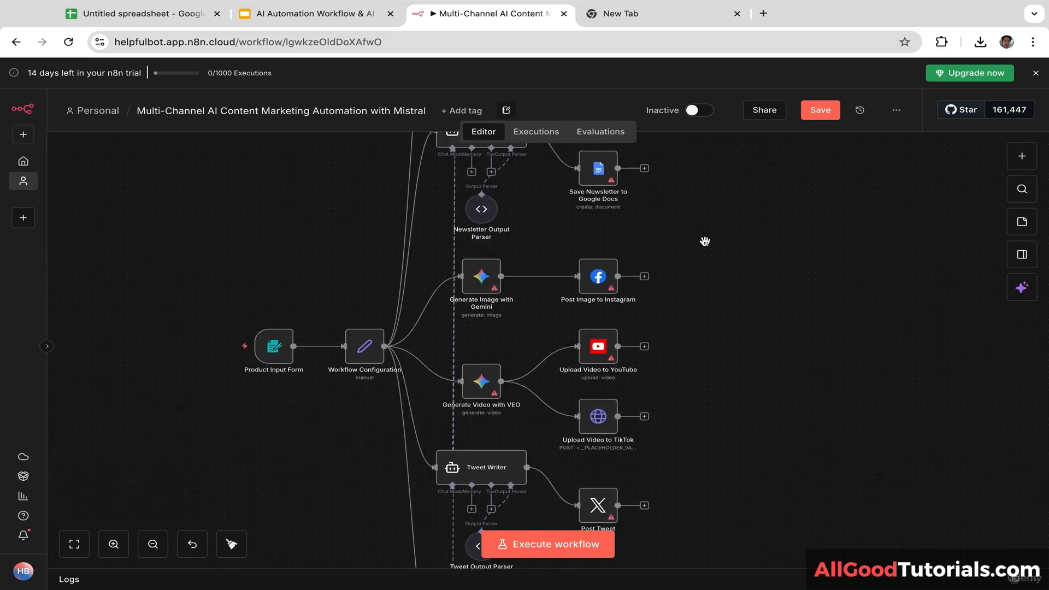
scroll(702, 238, up, 3)
drag(737, 210, 740, 208)
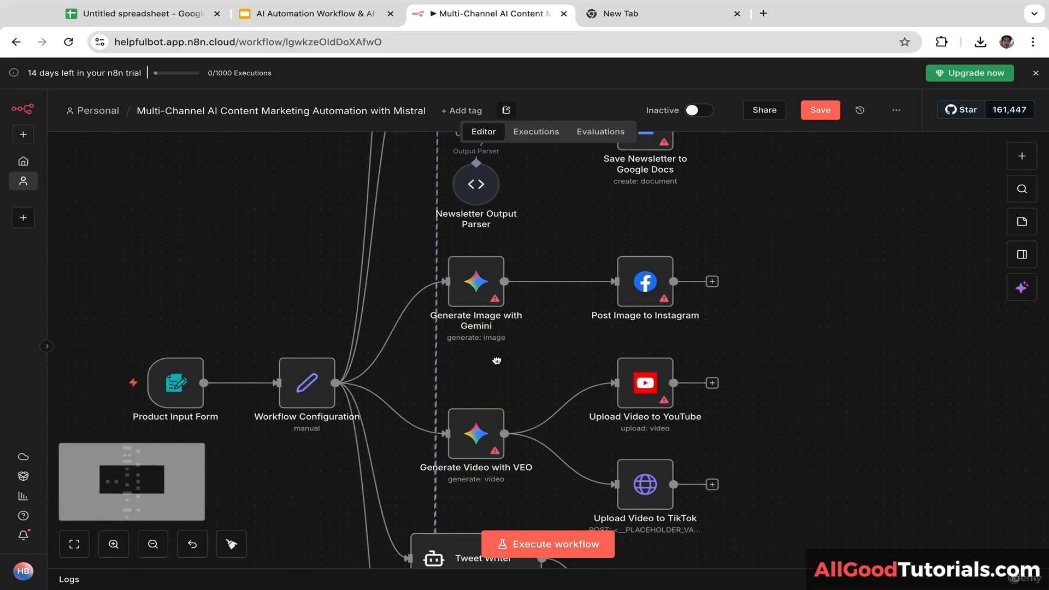
drag(496, 360, 562, 353)
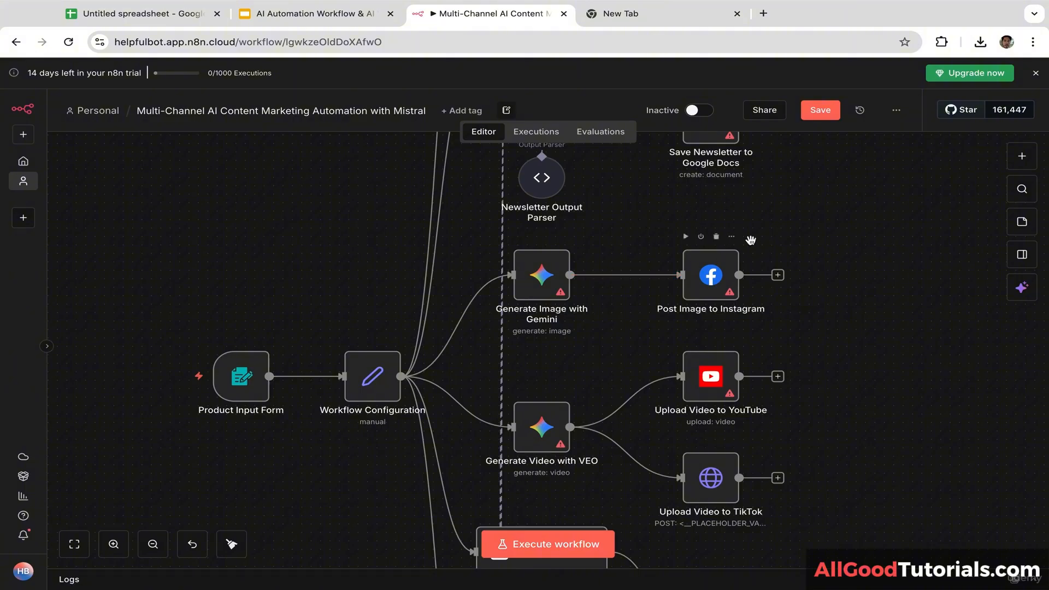
scroll(796, 222, down, 3)
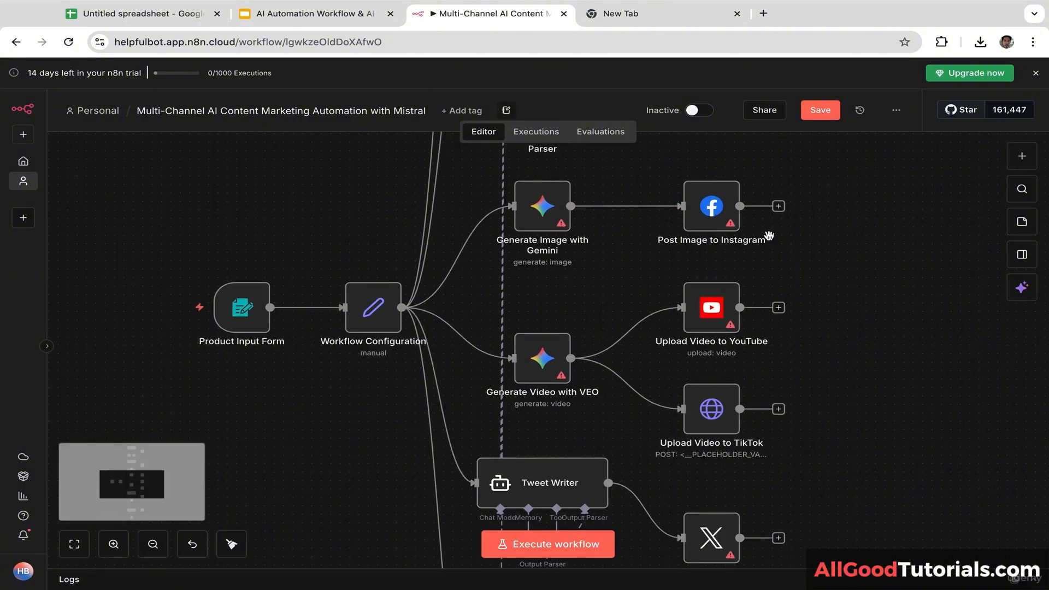
scroll(597, 271, down, 1)
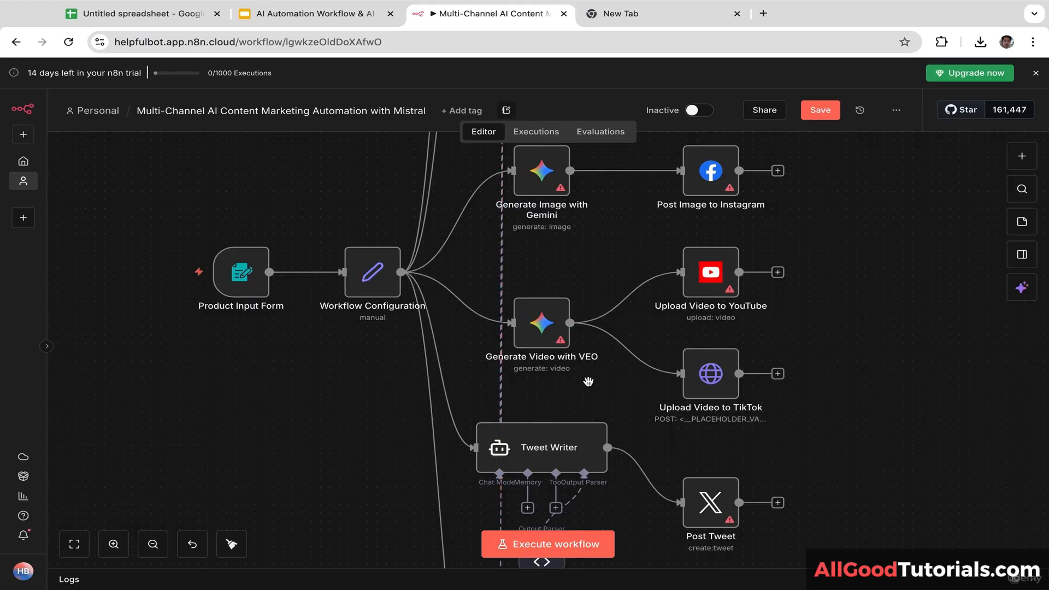
scroll(634, 327, right, 2)
scroll(634, 327, down, 1)
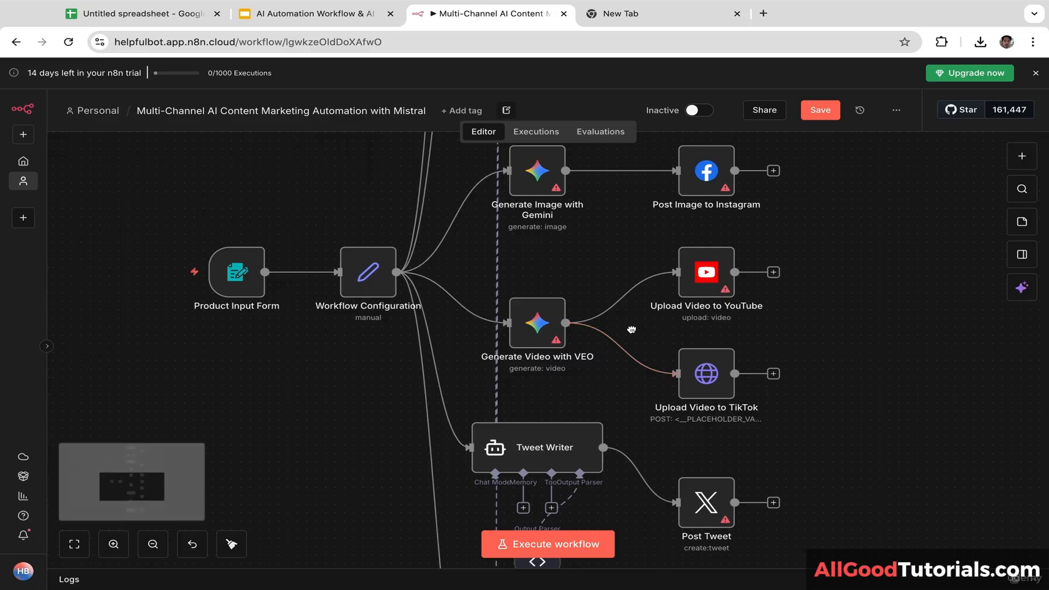
drag(620, 320, 630, 326)
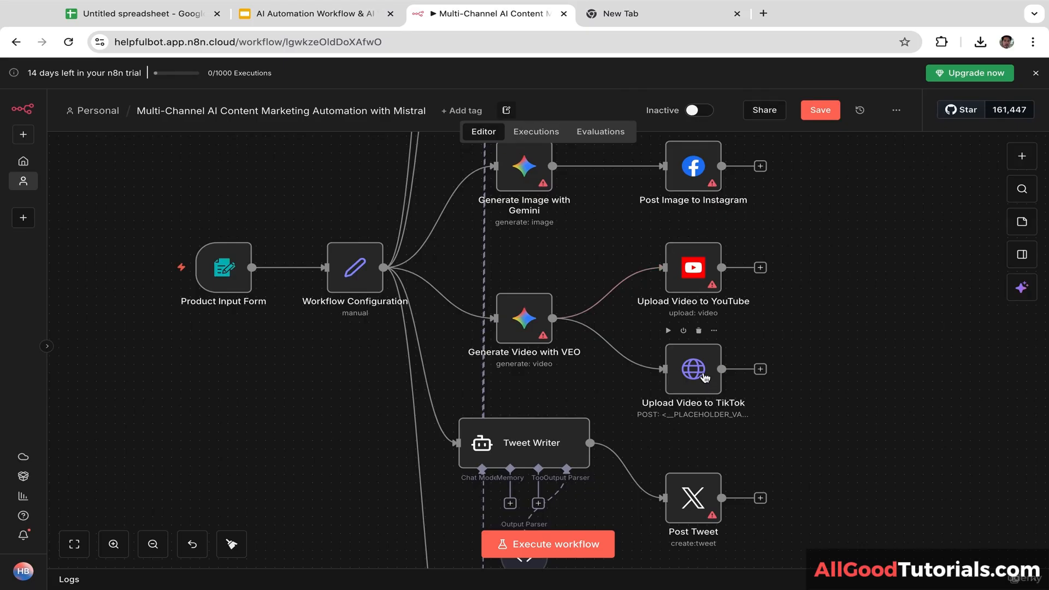
scroll(710, 284, down, 3)
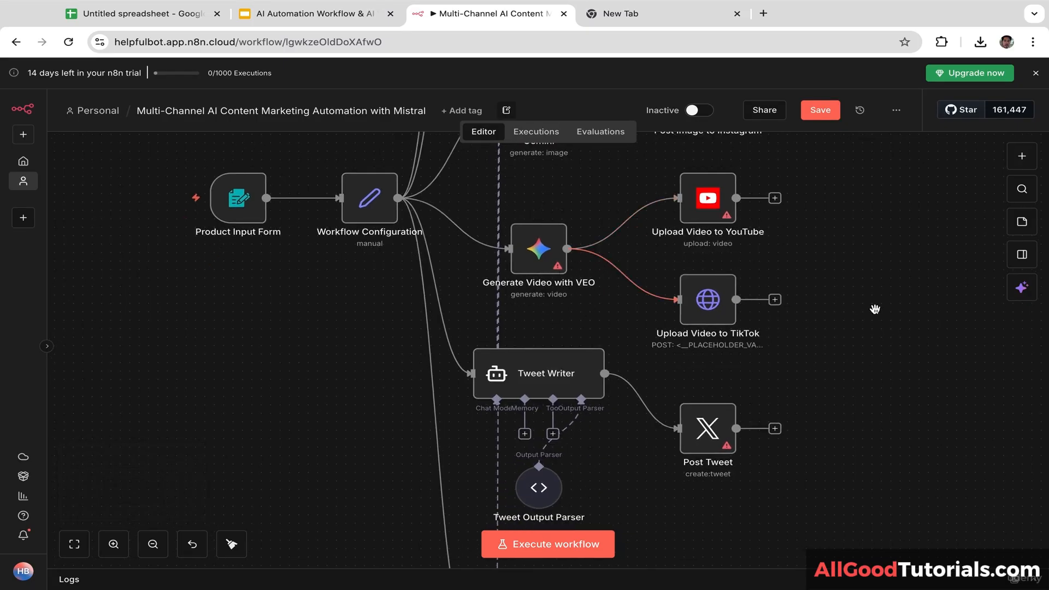
scroll(875, 310, down, 3)
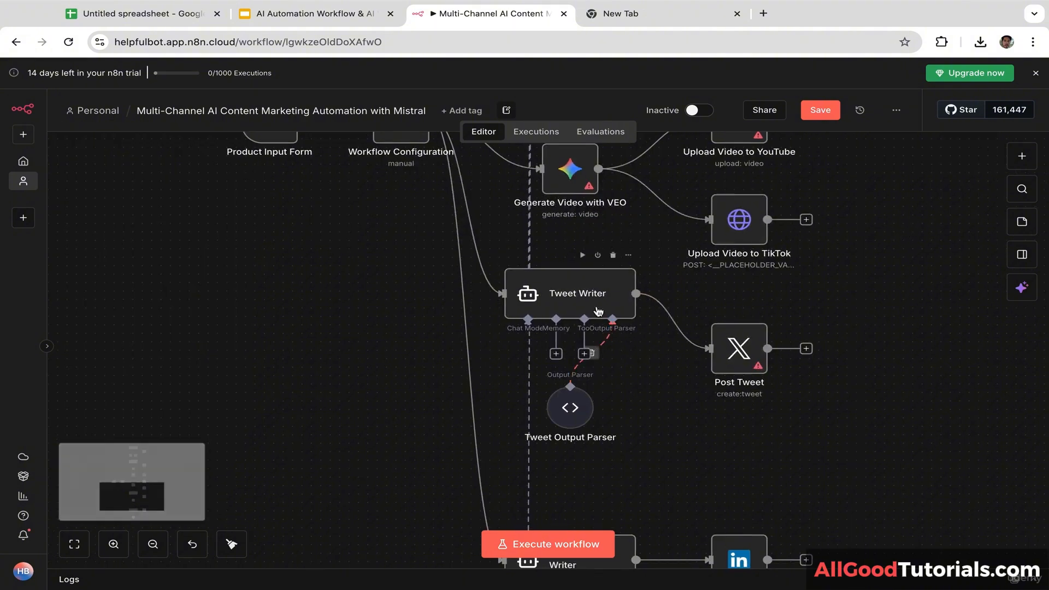
drag(662, 361, 622, 346)
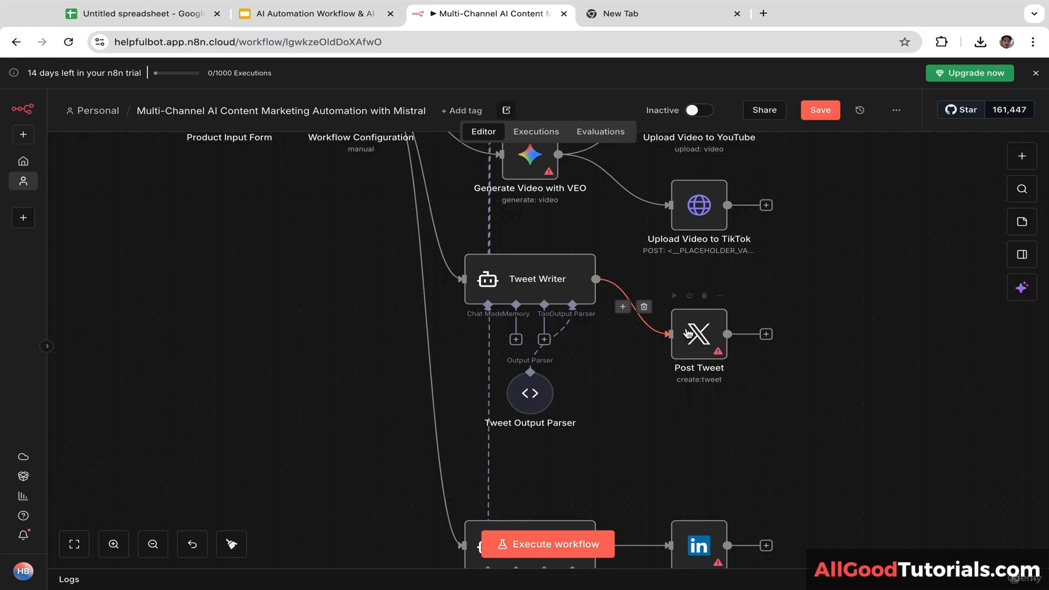
drag(800, 298, 800, 255)
drag(641, 405, 689, 361)
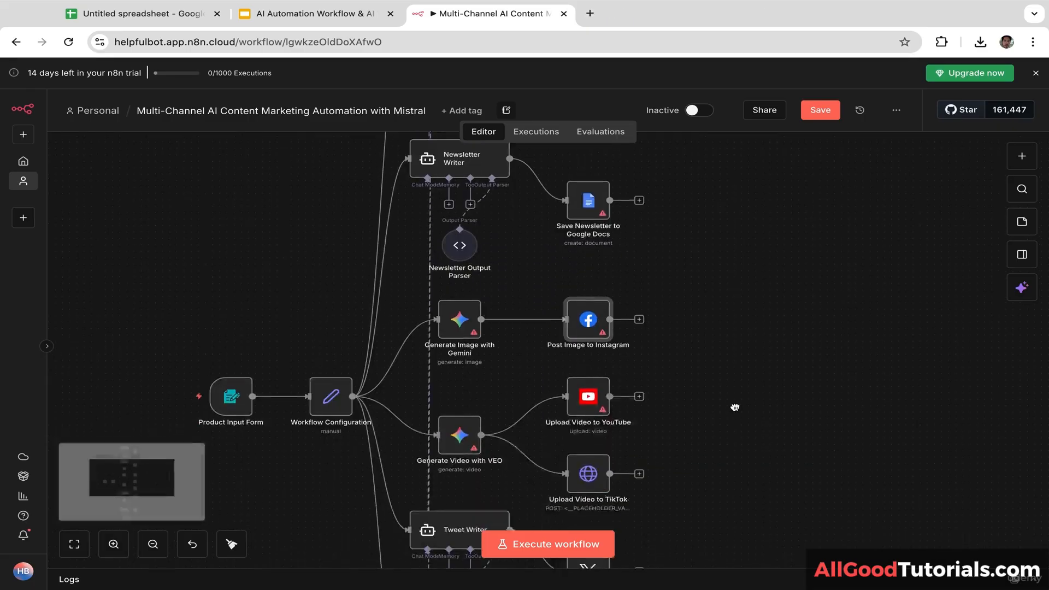
drag(734, 407, 727, 482)
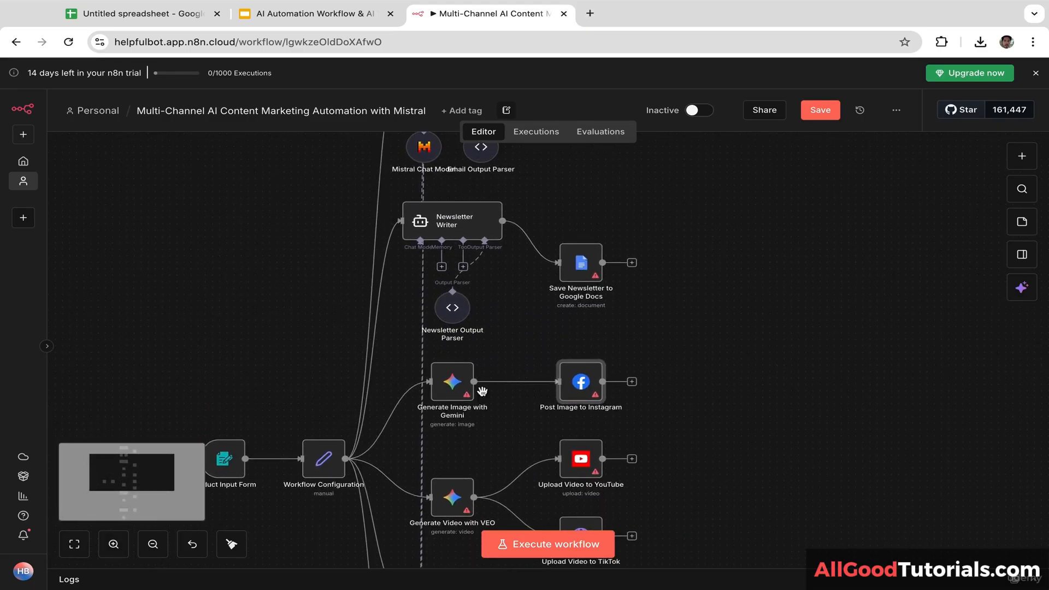
Step: Set the Generate Image with Gemini node's model to gemini-2.5-flash-image-preview and save
double_click(452, 385)
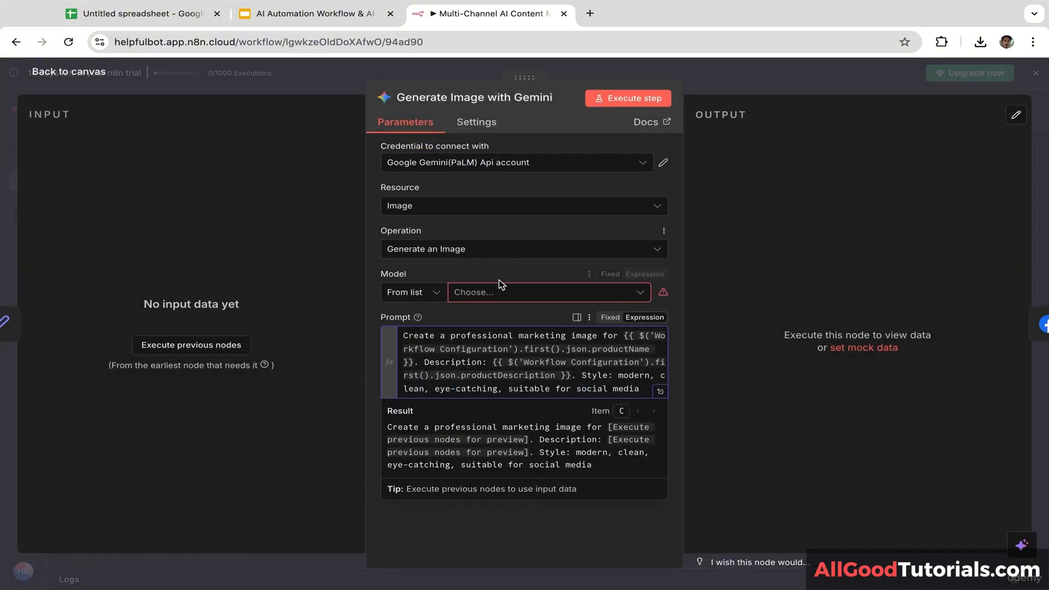
click(499, 293)
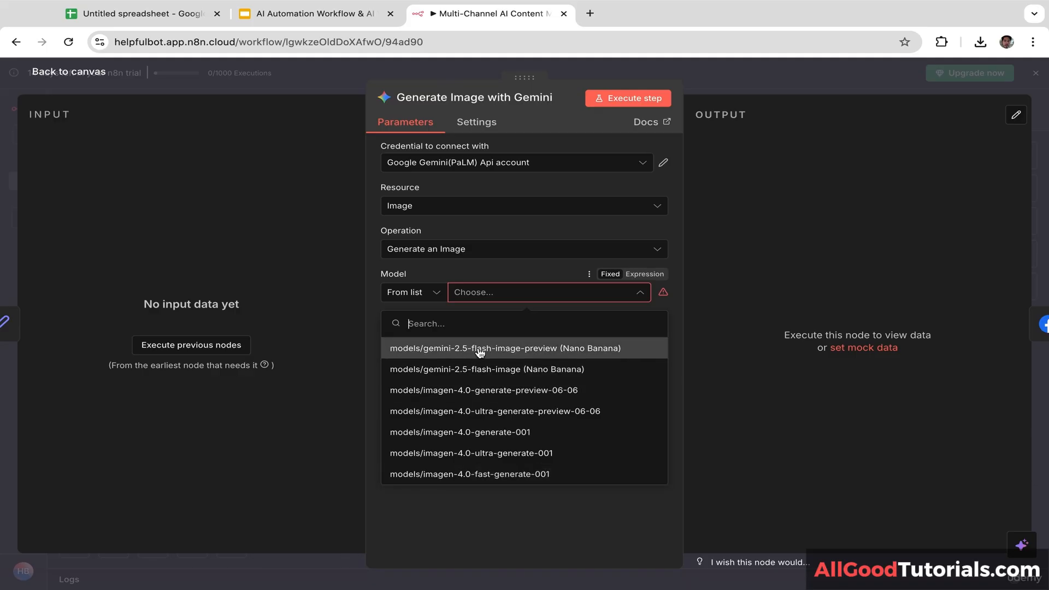
click(549, 350)
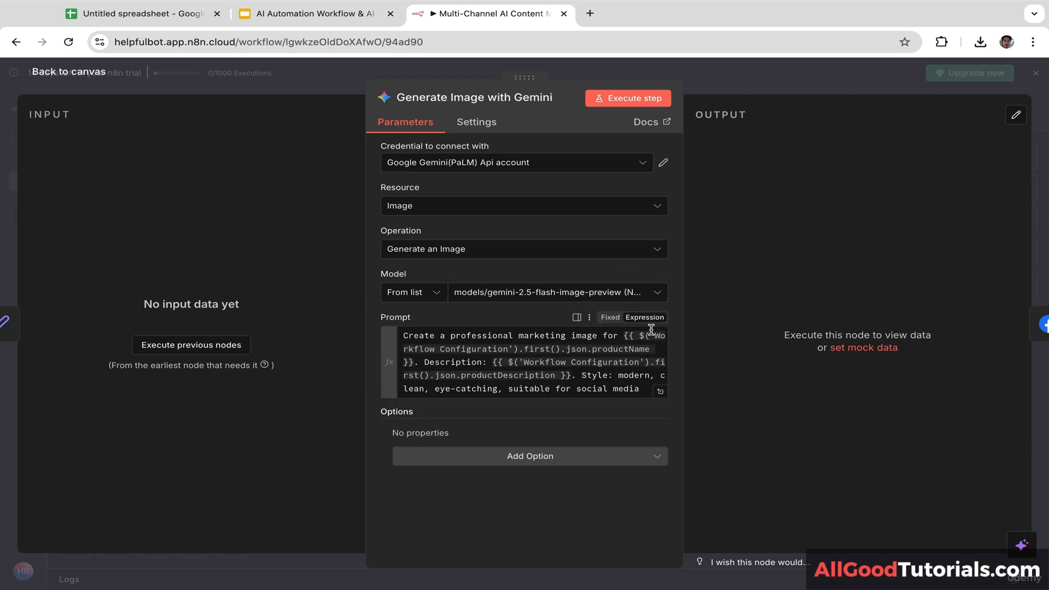
click(1044, 221)
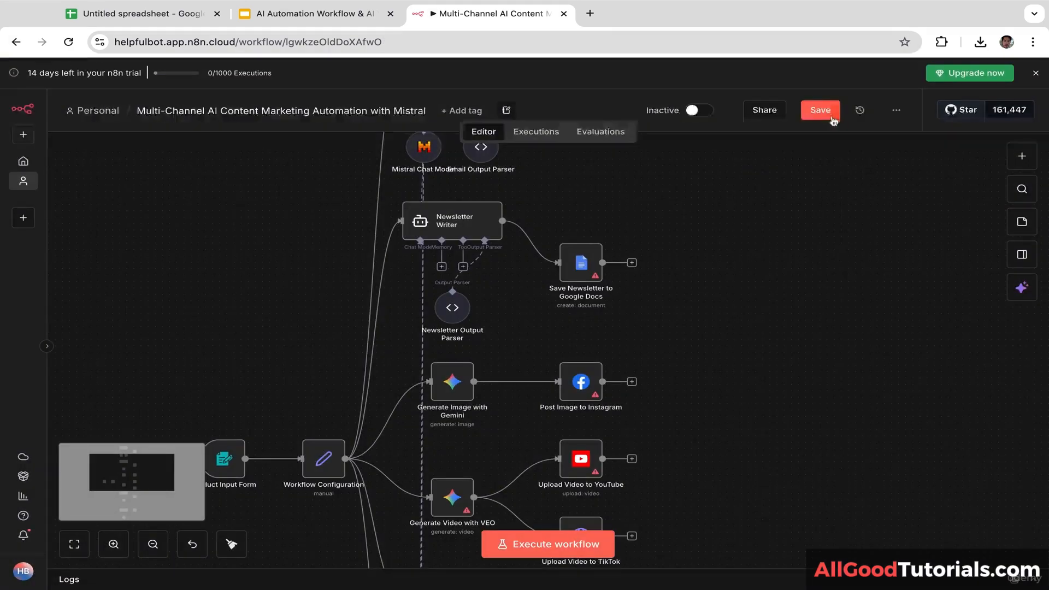
click(817, 110)
Step: Set the Generate Video with VEO node's model to veo-3.1-fast-generate-preview and save the workflow
scroll(771, 383, down, 5)
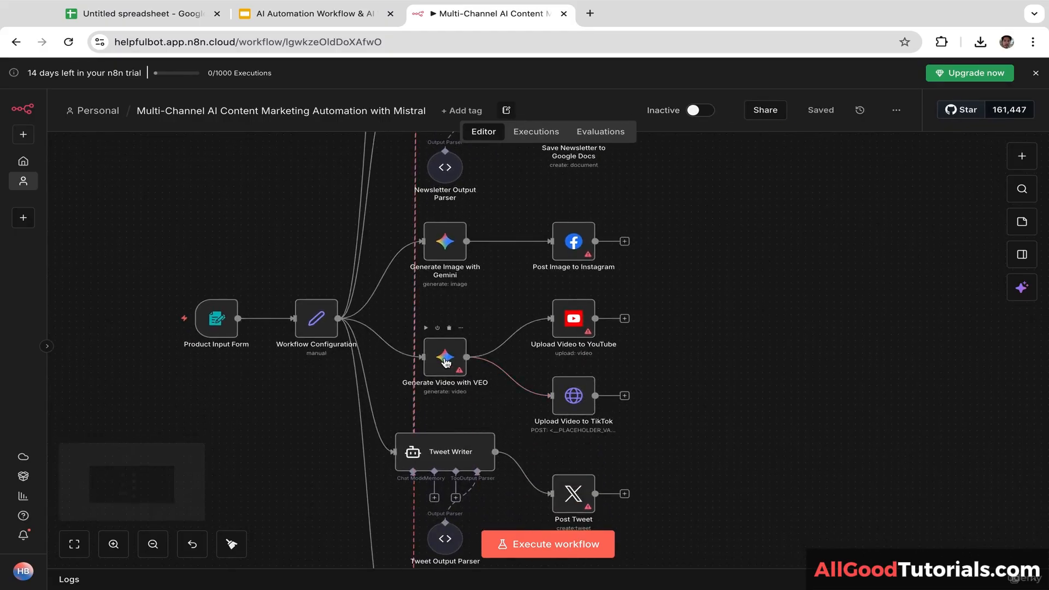
double_click(446, 359)
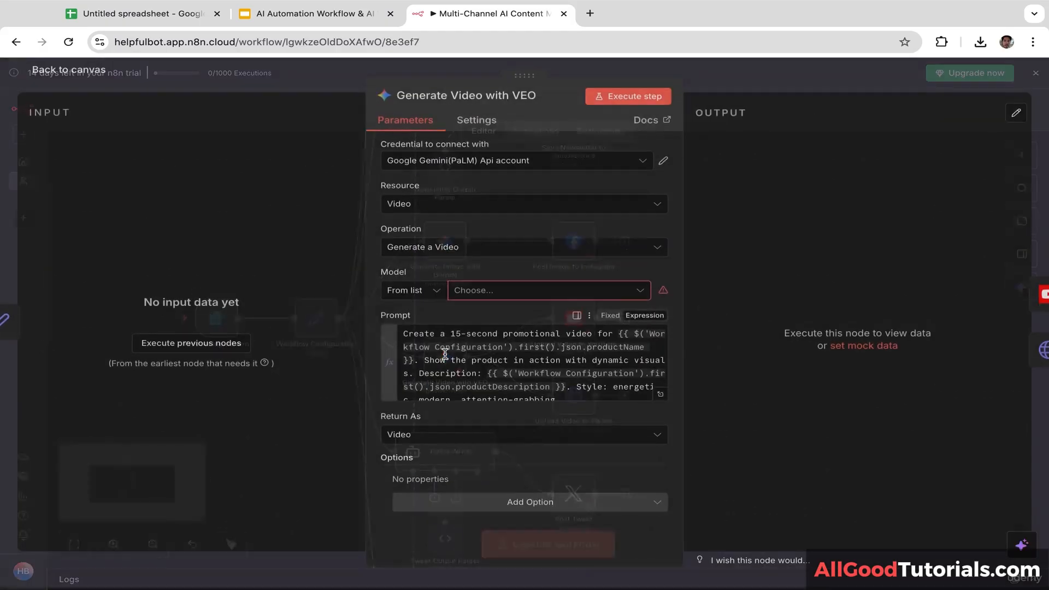
click(511, 298)
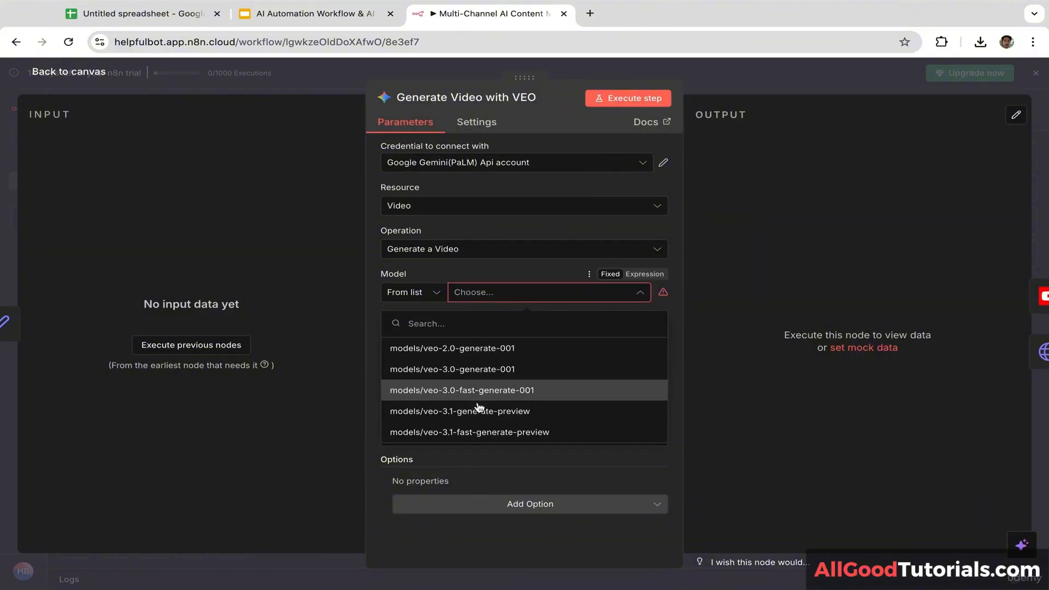
click(466, 432)
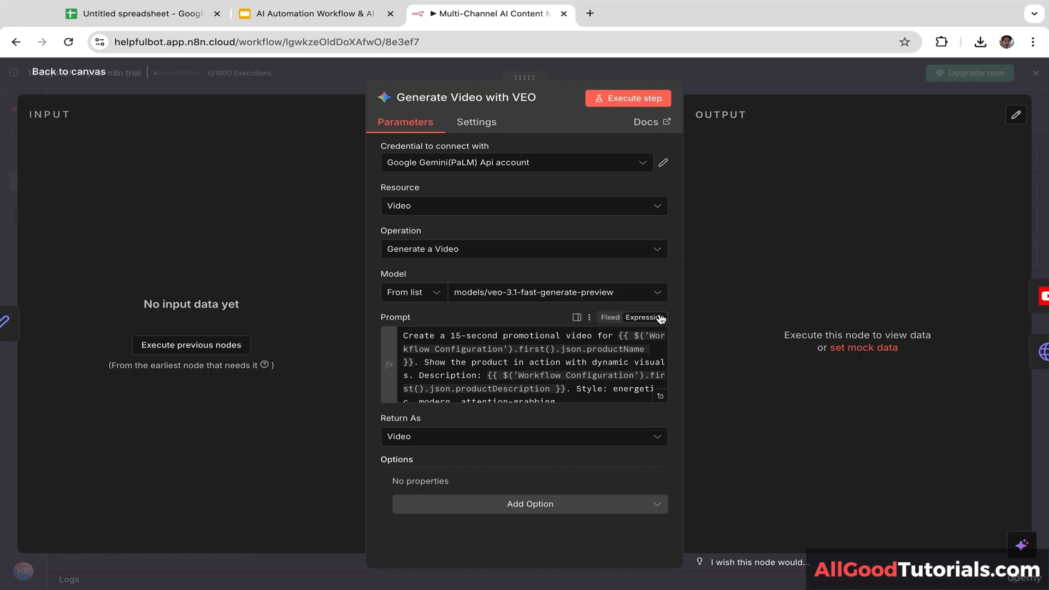
click(1043, 183)
click(811, 110)
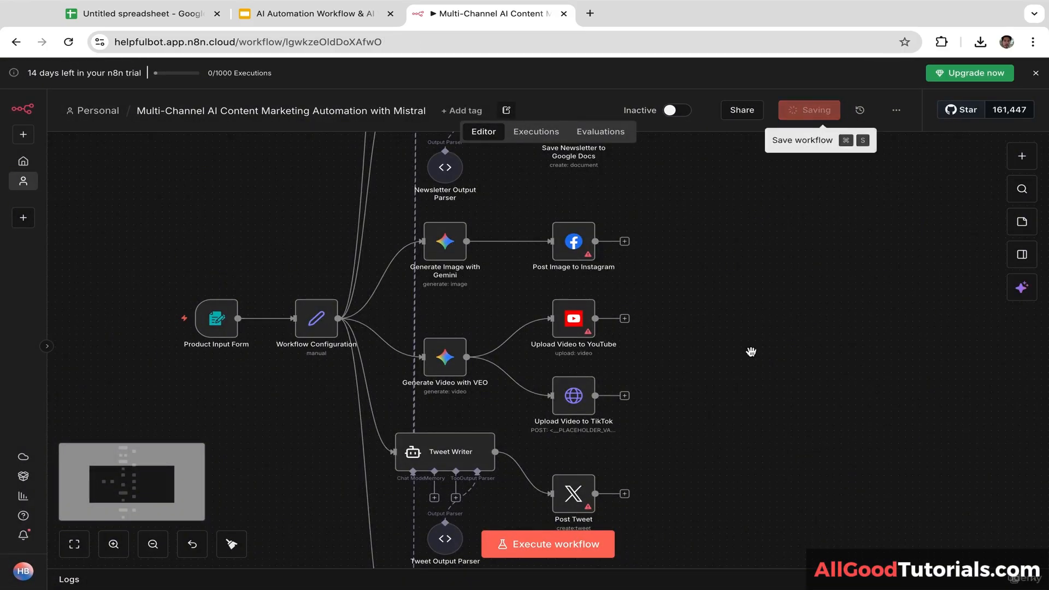
scroll(721, 353, down, 5)
scroll(719, 276, down, 2)
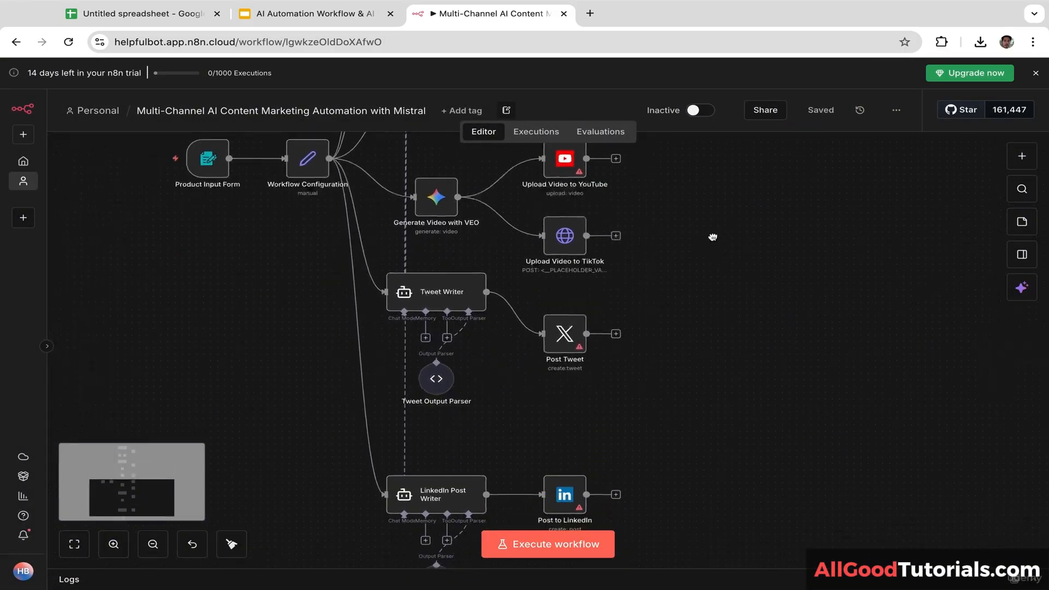
scroll(711, 235, up, 15)
drag(715, 380, 722, 342)
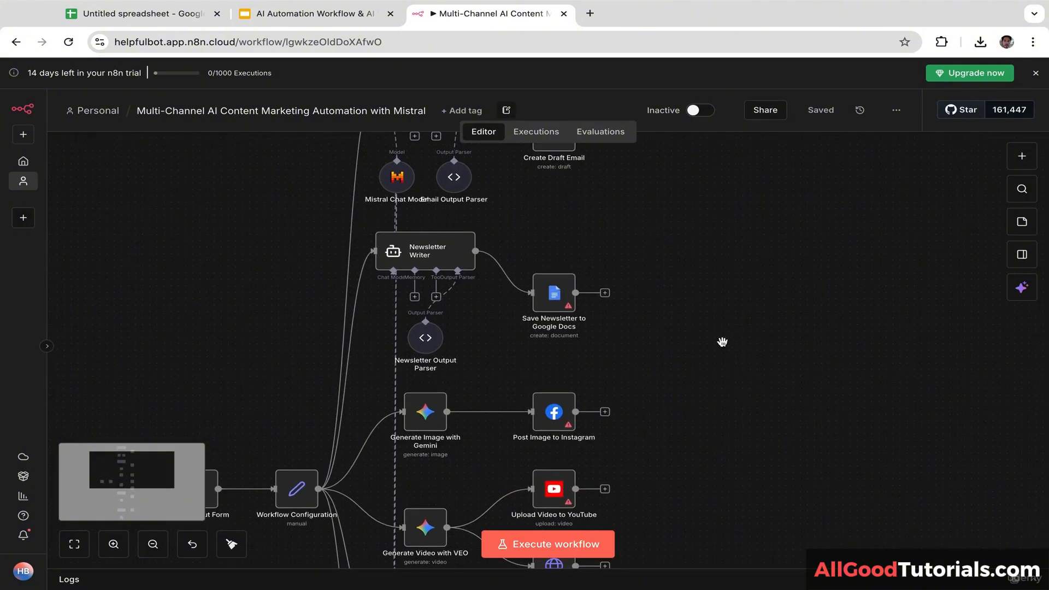
click(555, 300)
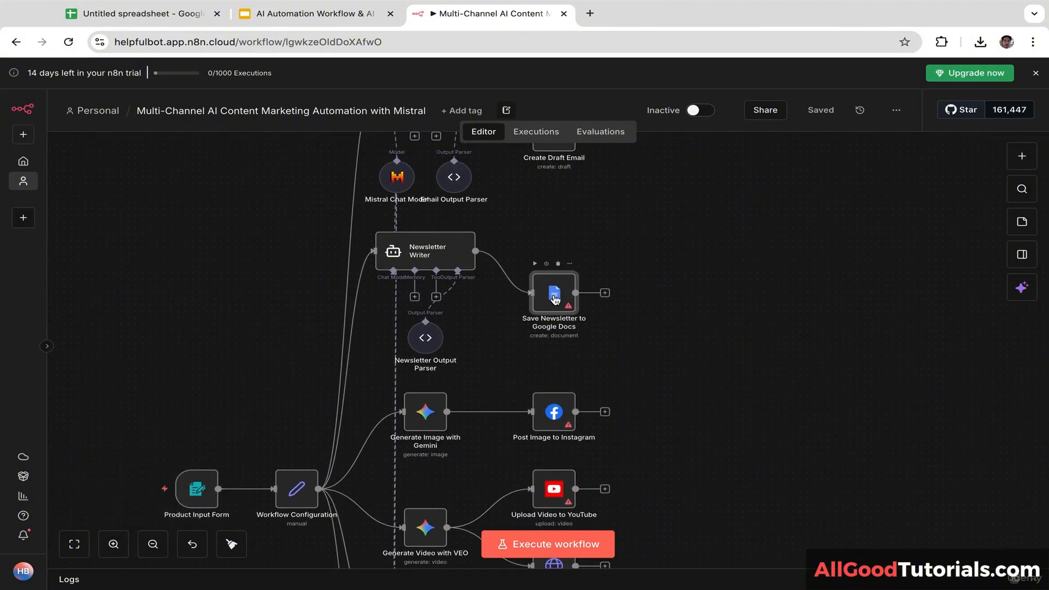
double_click(555, 300)
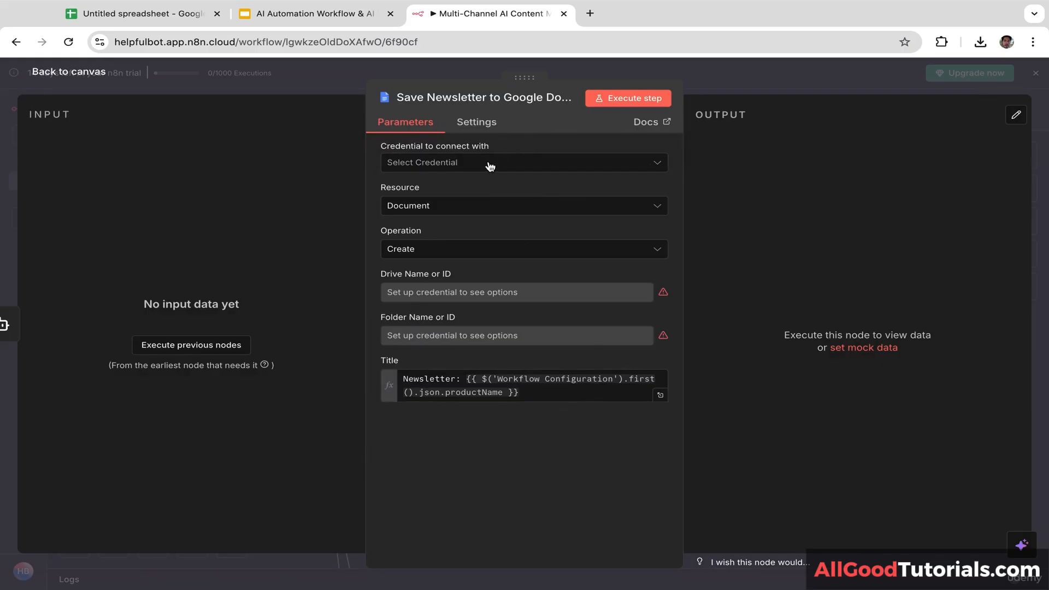
click(490, 164)
click(455, 202)
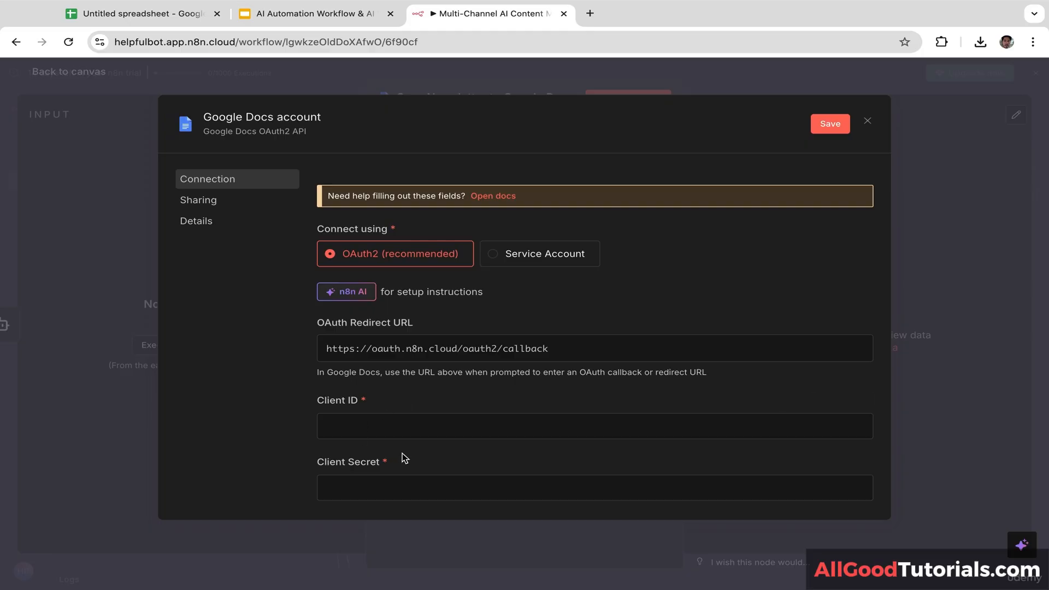
drag(402, 454, 387, 489)
click(386, 489)
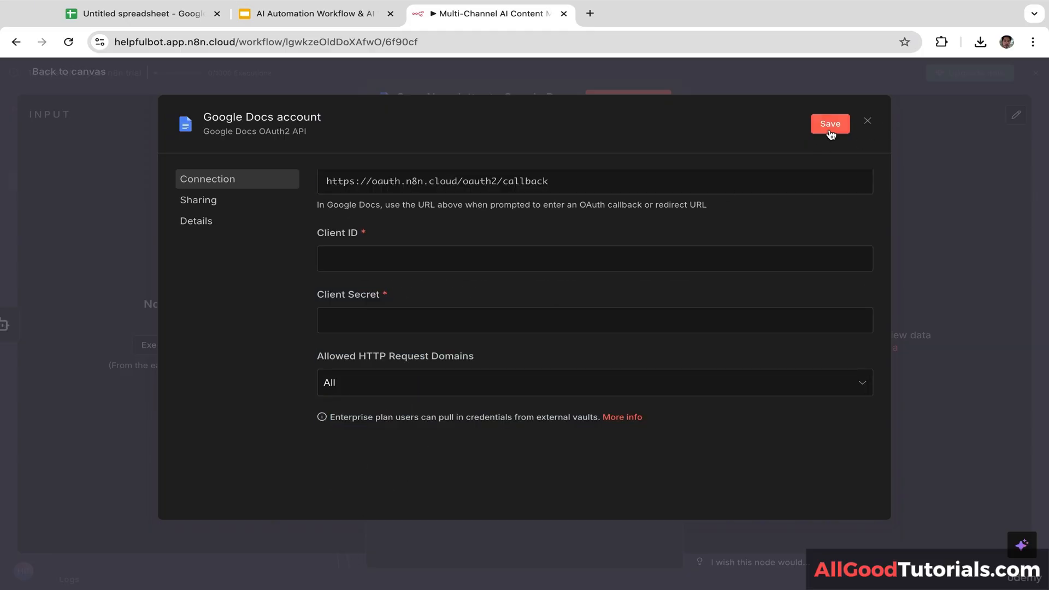
click(866, 120)
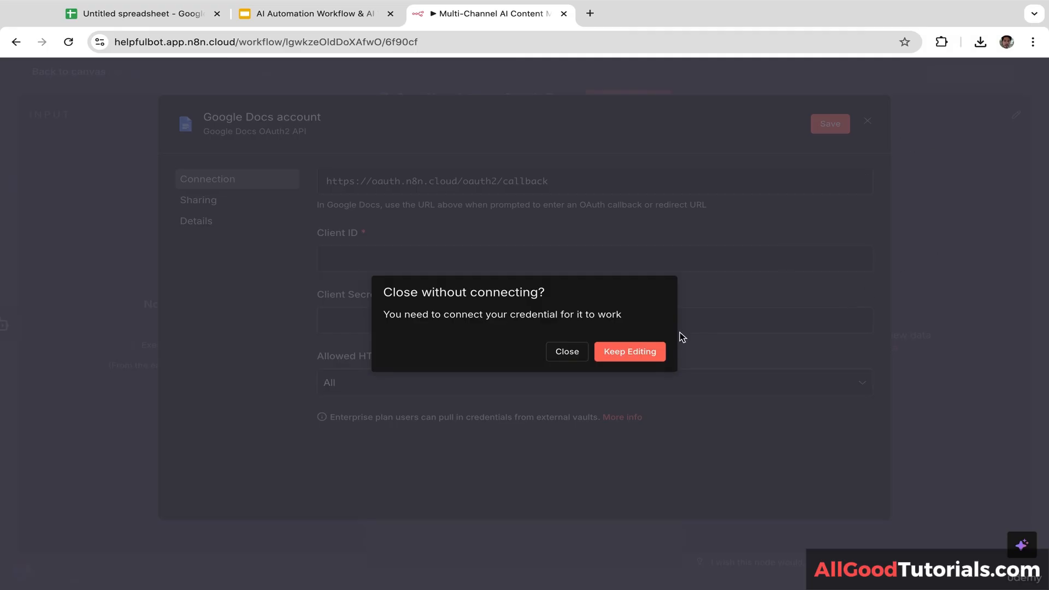
click(568, 352)
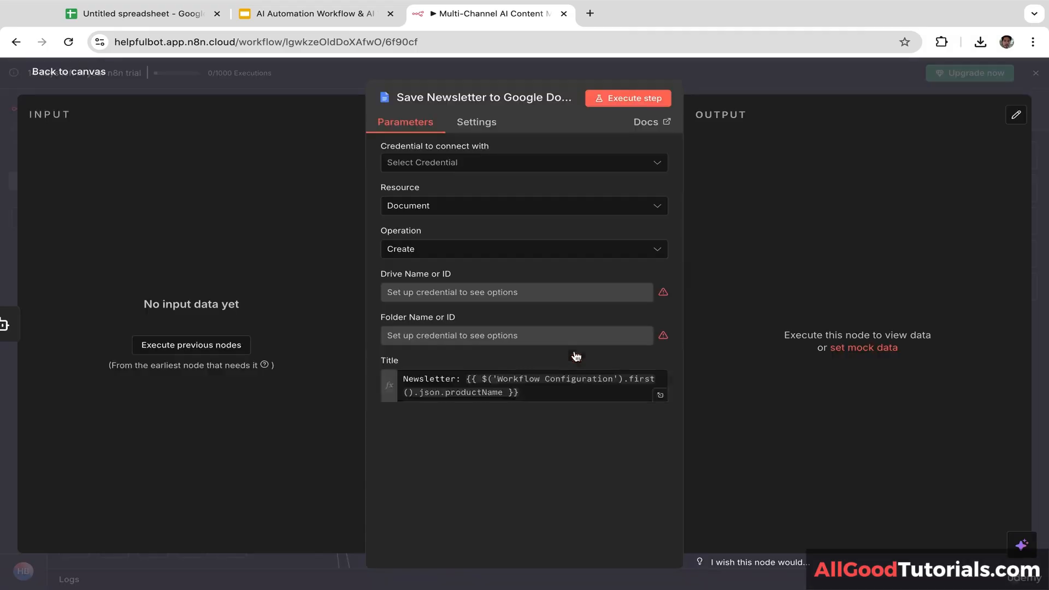
click(1035, 153)
drag(747, 345, 747, 216)
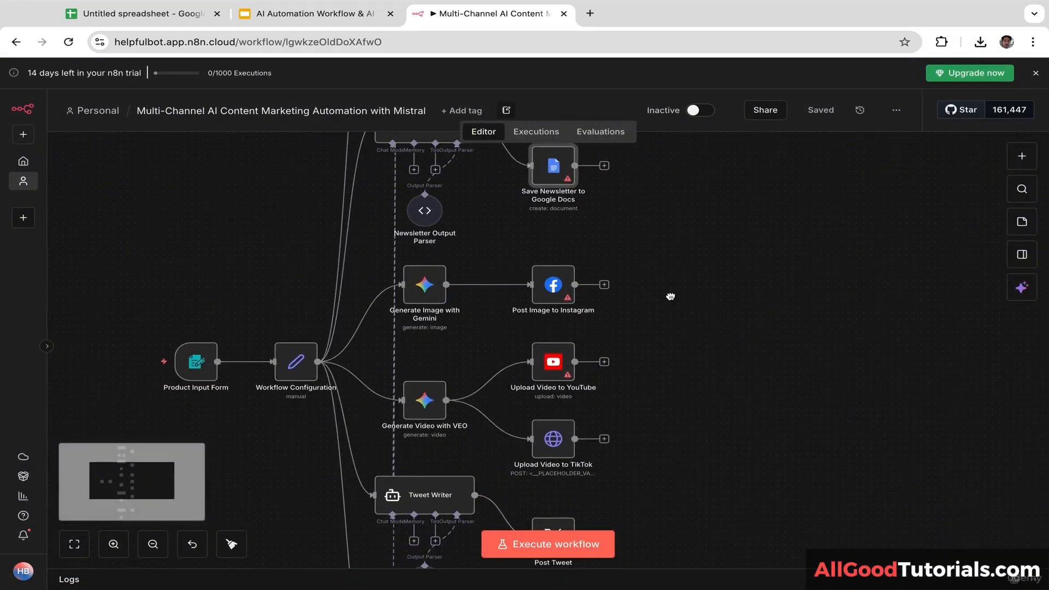
drag(671, 297, 667, 270)
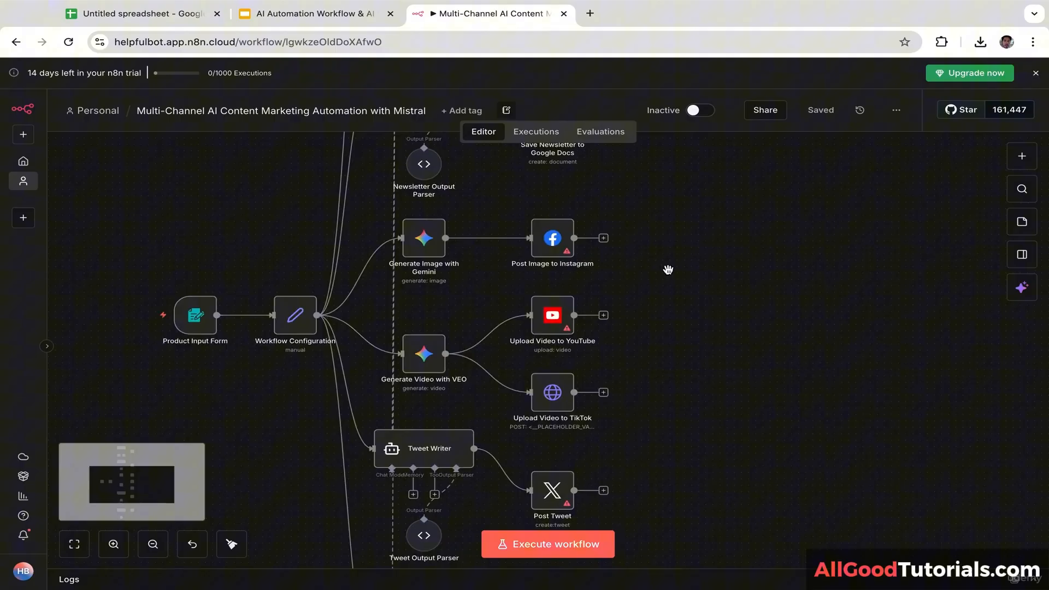
click(555, 241)
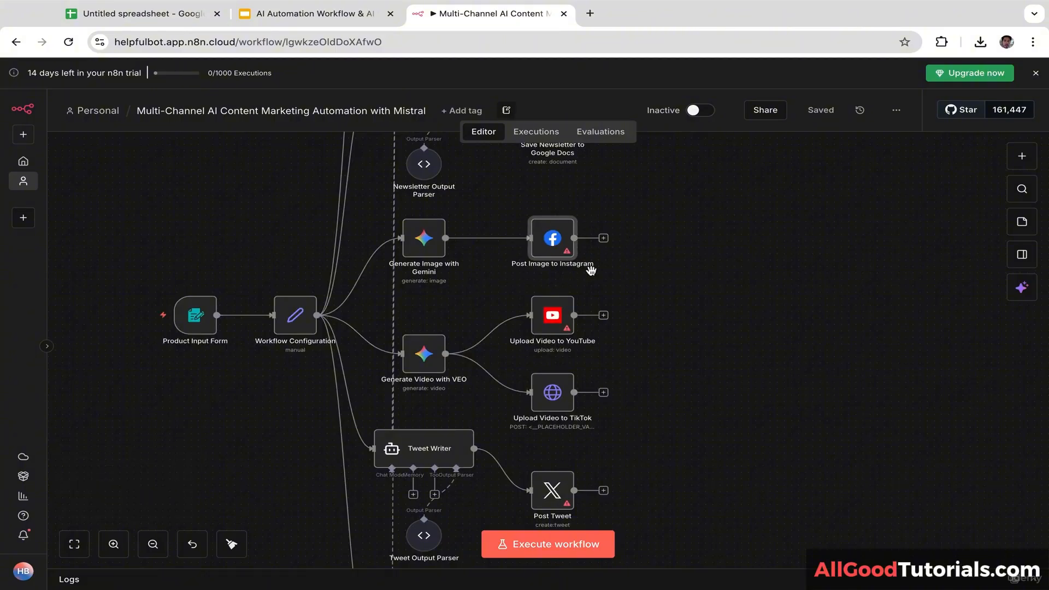
double_click(554, 240)
double_click(554, 242)
click(482, 163)
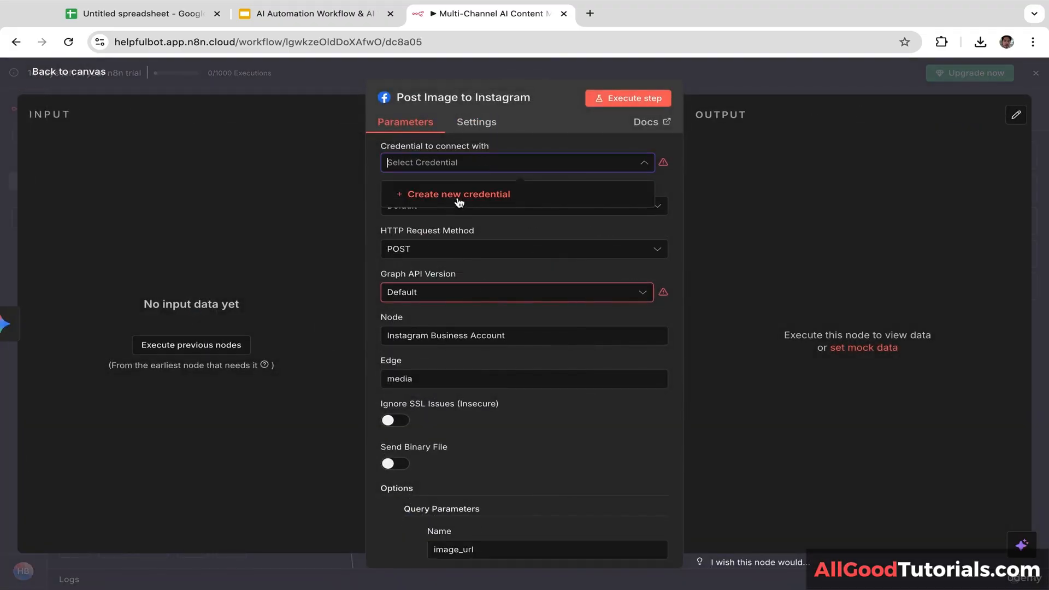
click(455, 194)
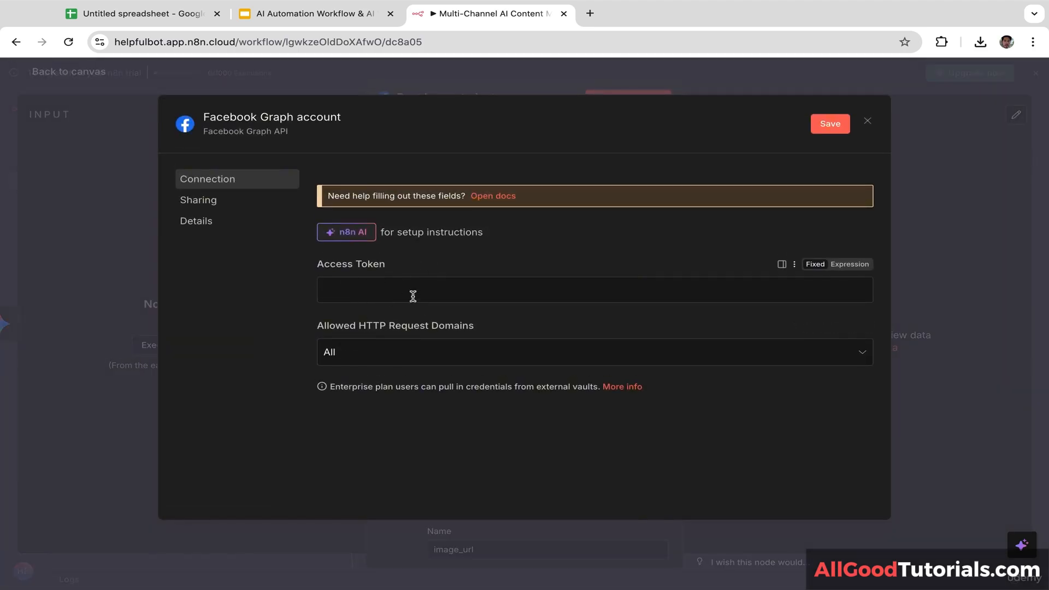
click(987, 166)
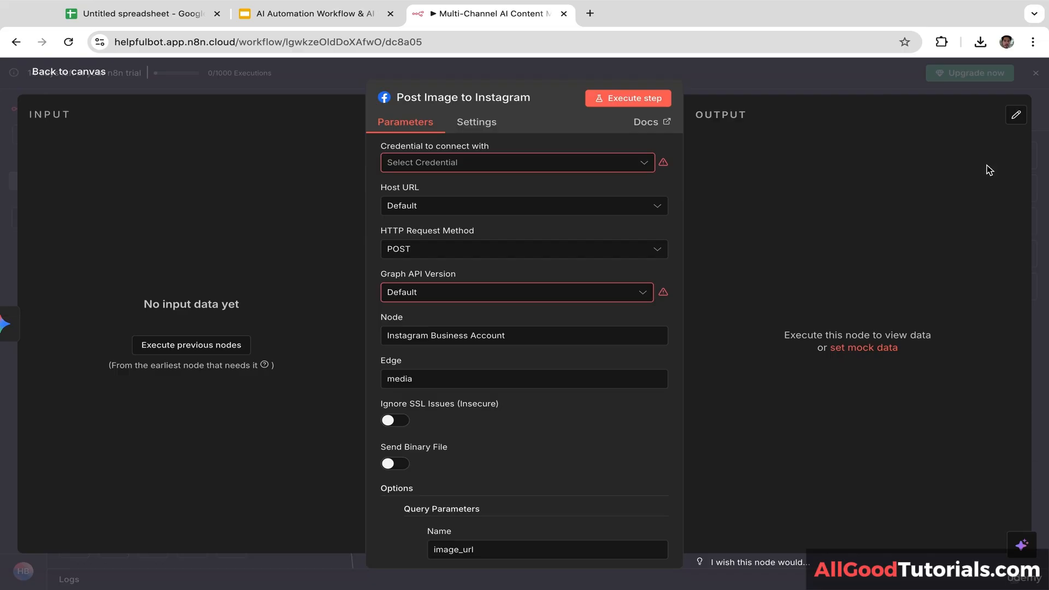
click(1047, 140)
drag(761, 318, 758, 202)
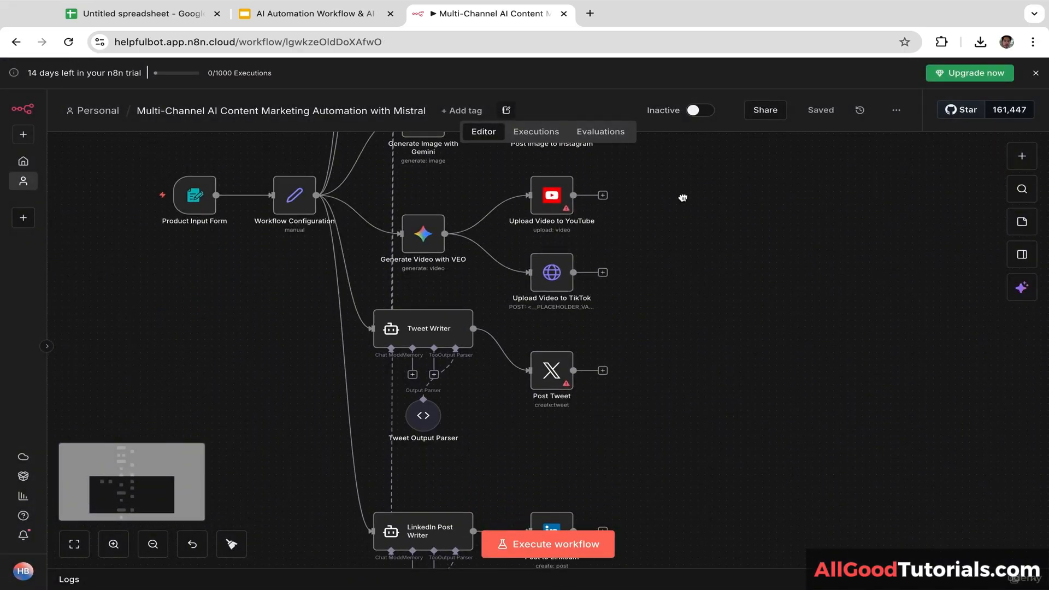
drag(682, 197, 682, 242)
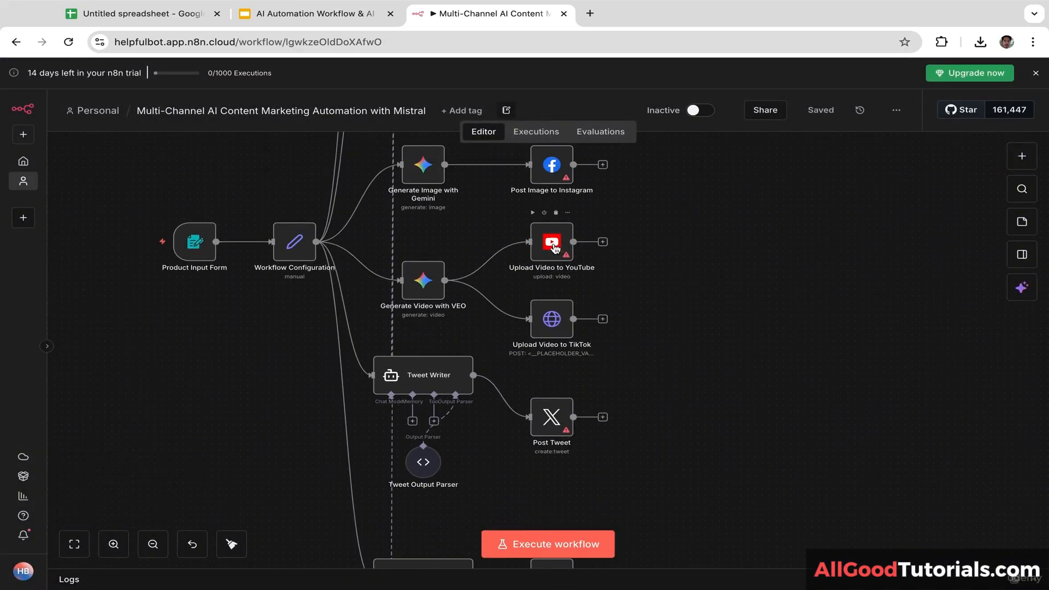
mouse_move(553, 244)
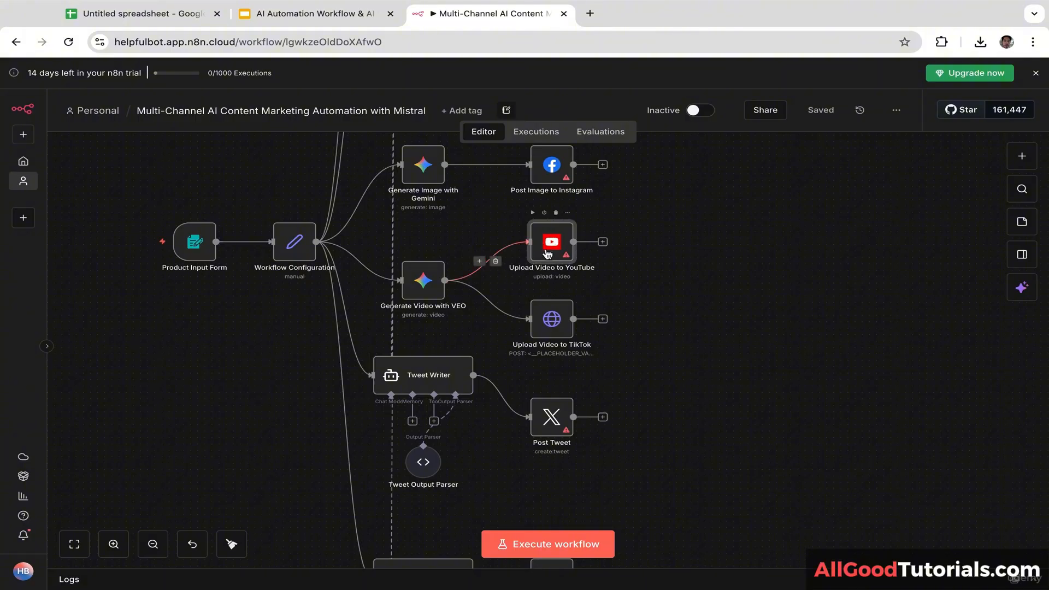
click(551, 244)
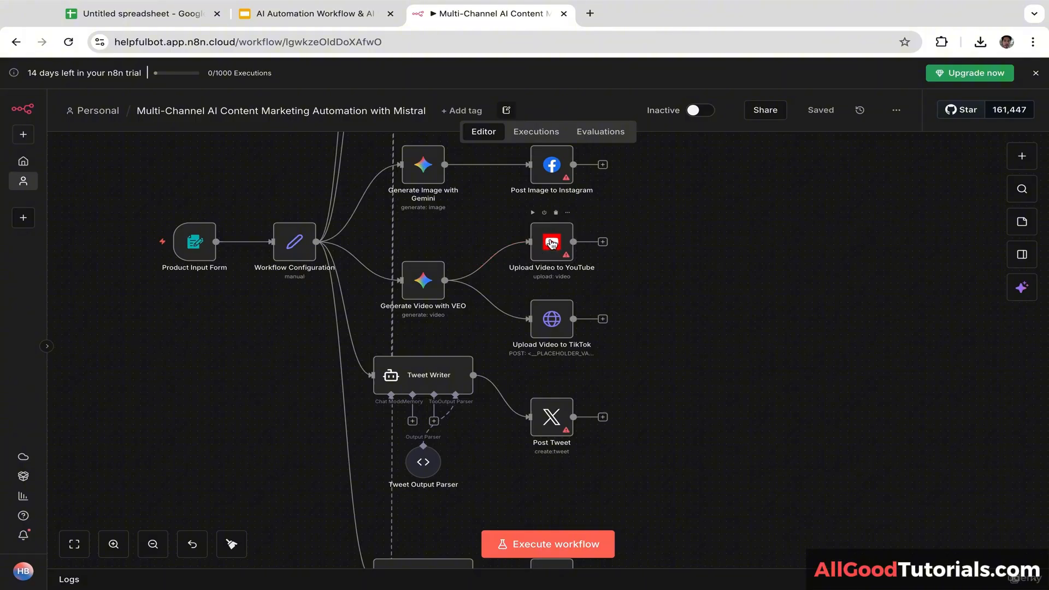
double_click(539, 256)
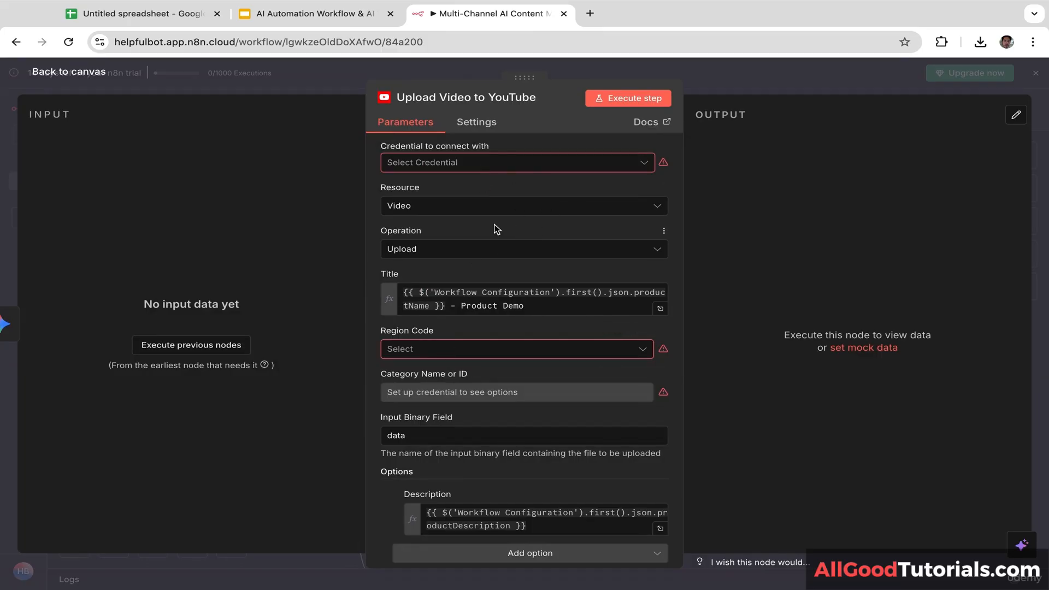
click(503, 163)
click(469, 197)
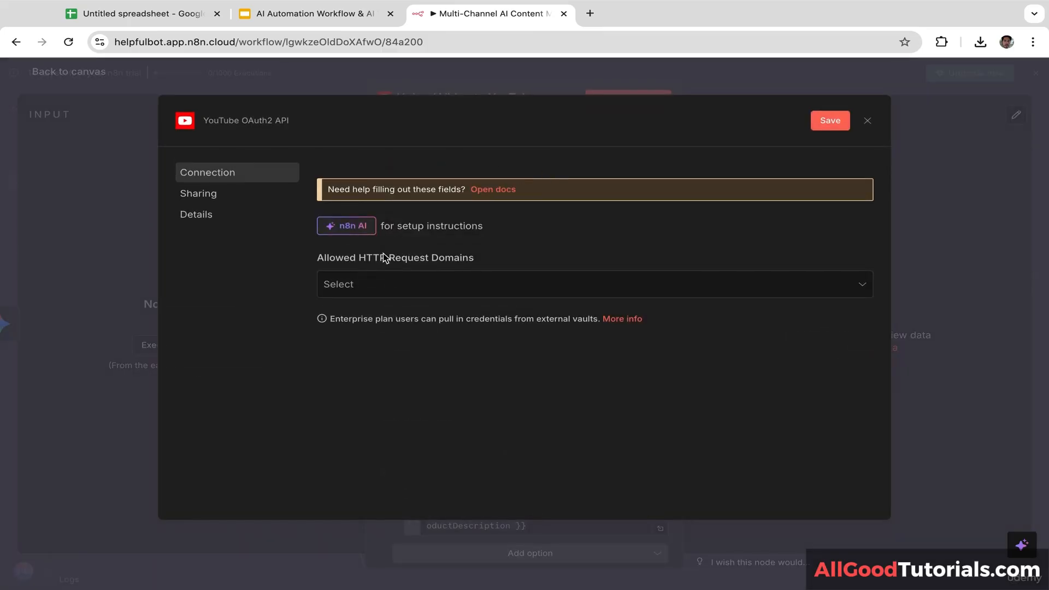
click(389, 286)
click(399, 323)
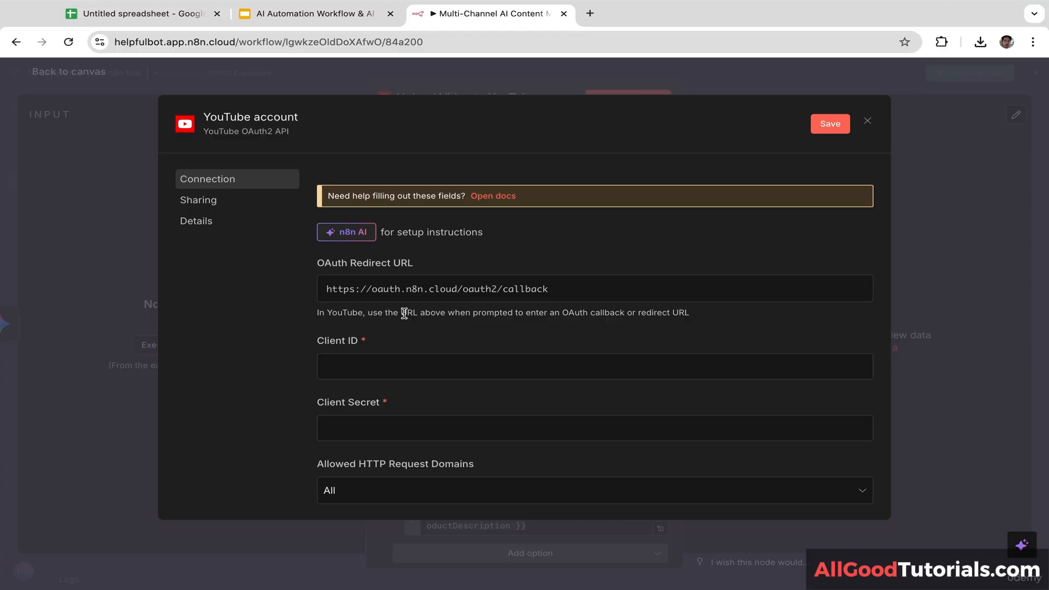
click(1031, 143)
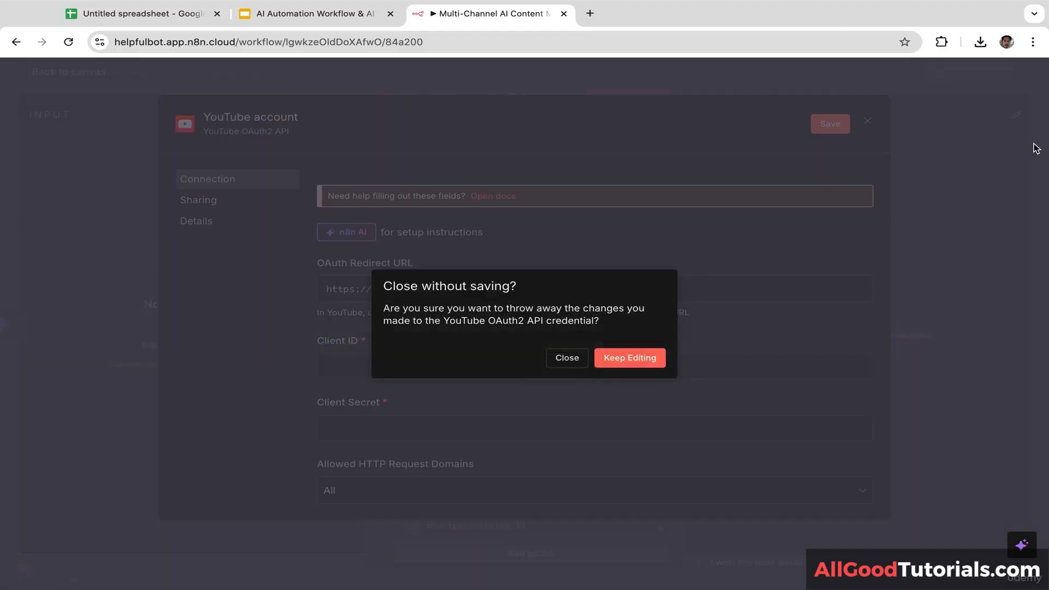
click(568, 364)
key(Escape)
scroll(856, 213, down, 3)
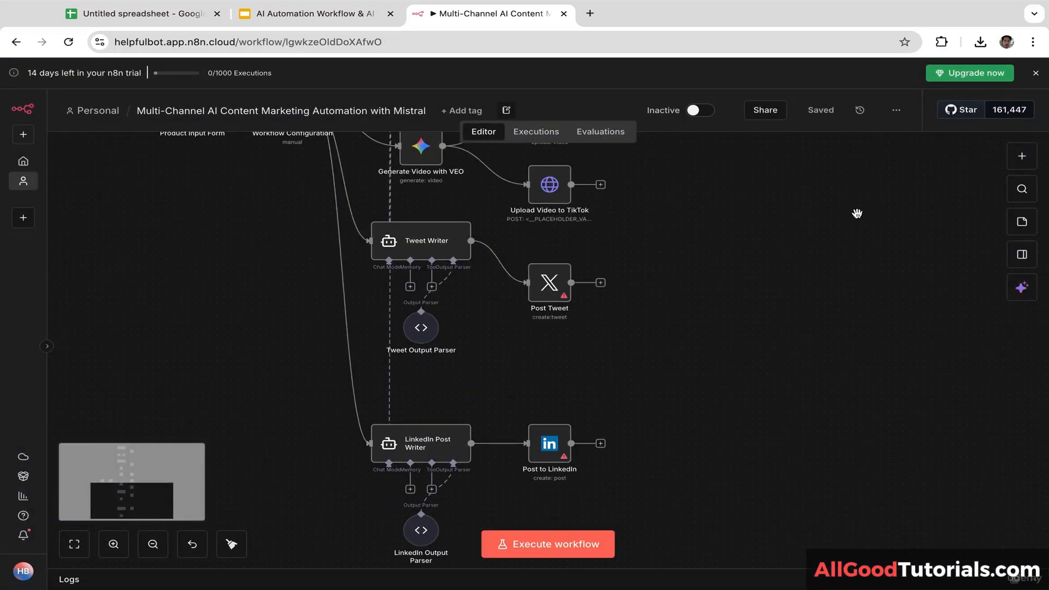
scroll(856, 213, down, 3)
scroll(819, 258, up, 3)
scroll(796, 381, down, 1)
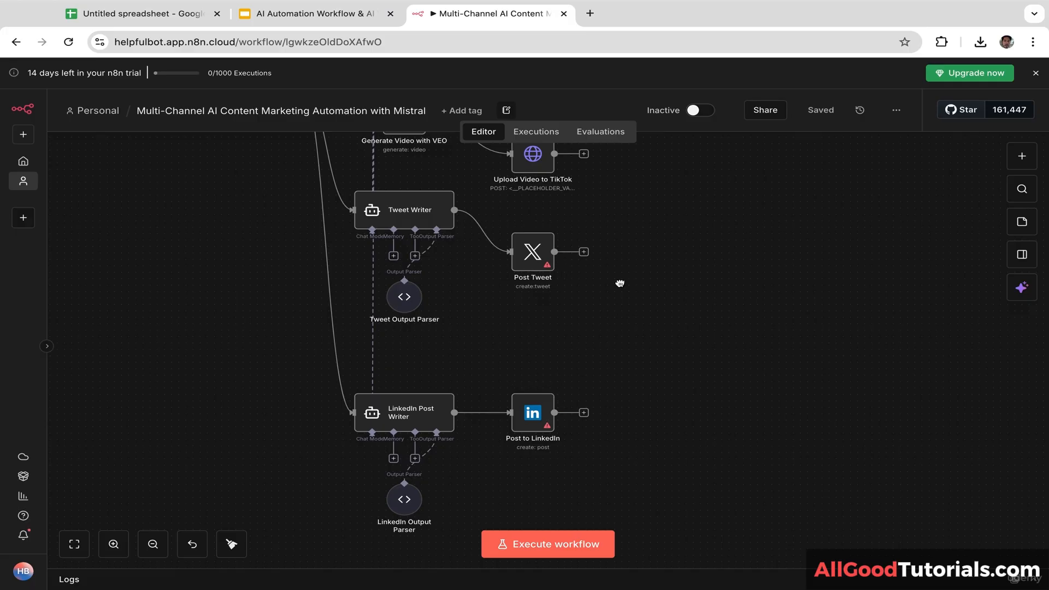
drag(620, 284, 568, 372)
drag(627, 252, 691, 398)
drag(732, 251, 785, 280)
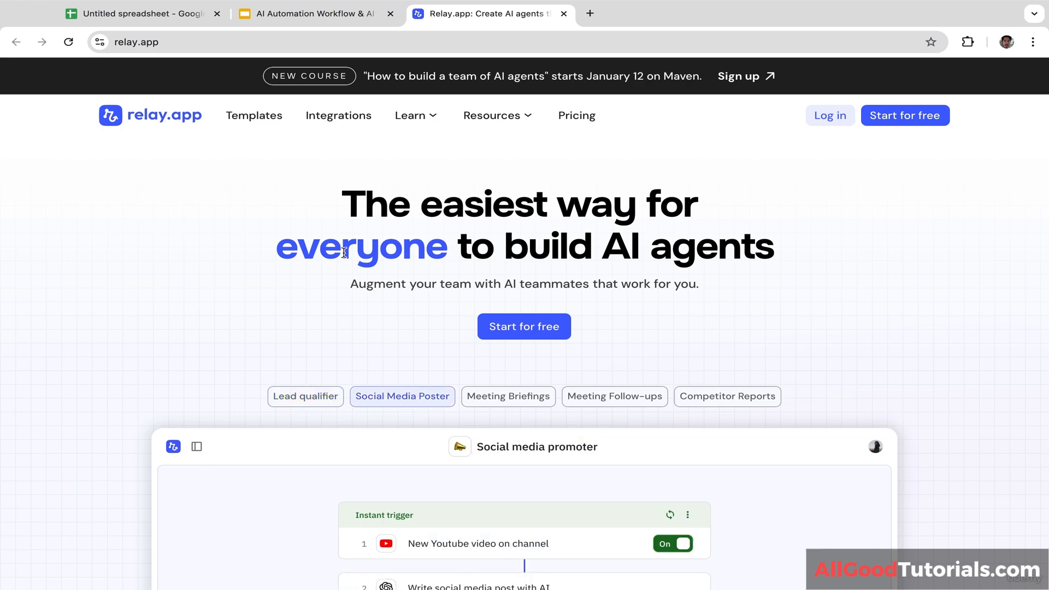
Step: Log in to Relay.app with Continue with Google, choosing the account and confirming on the consent page
click(836, 118)
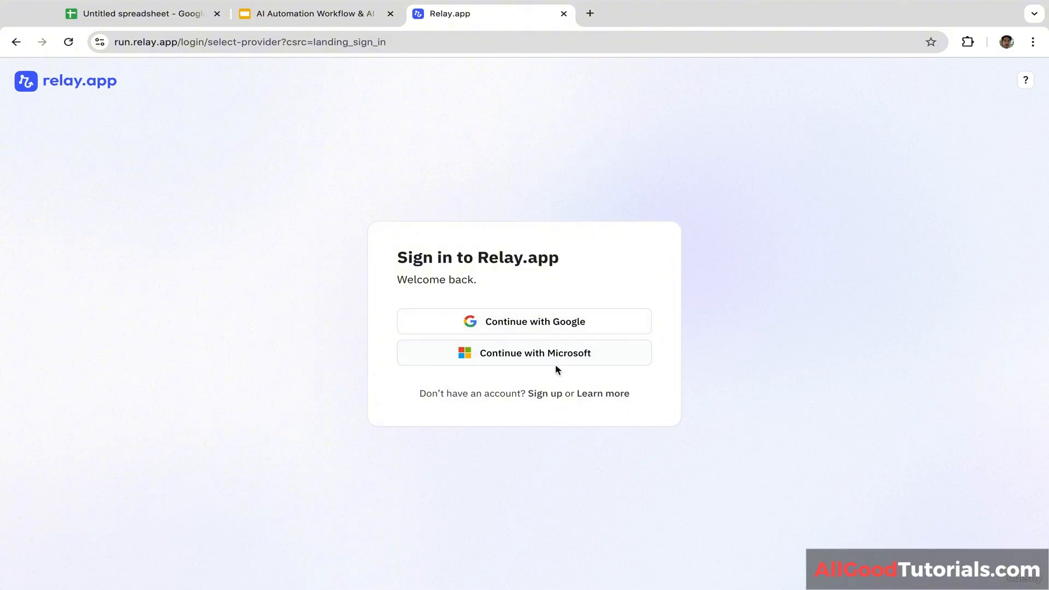
click(556, 326)
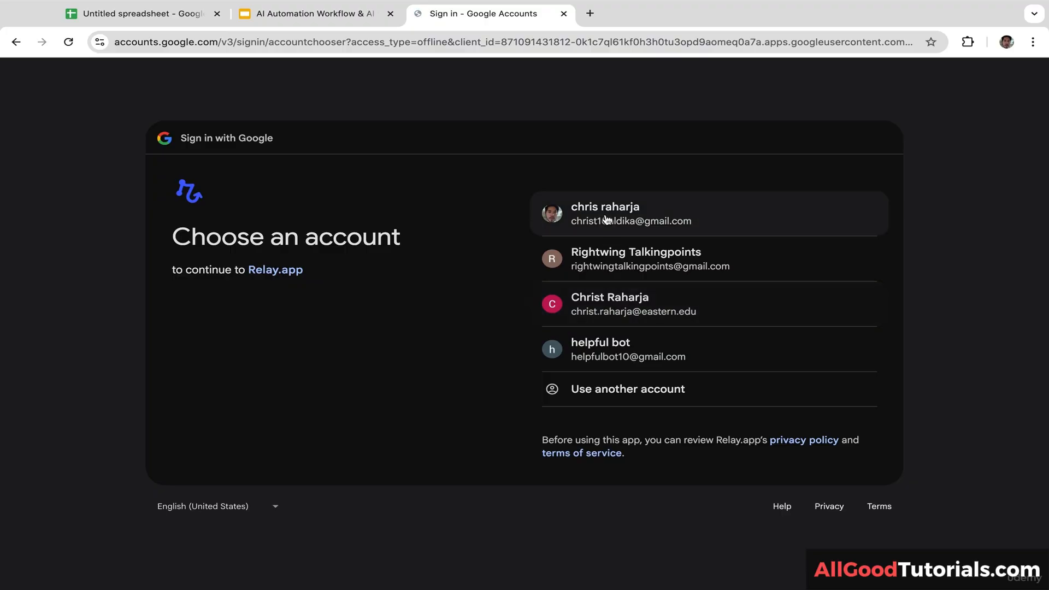
click(606, 219)
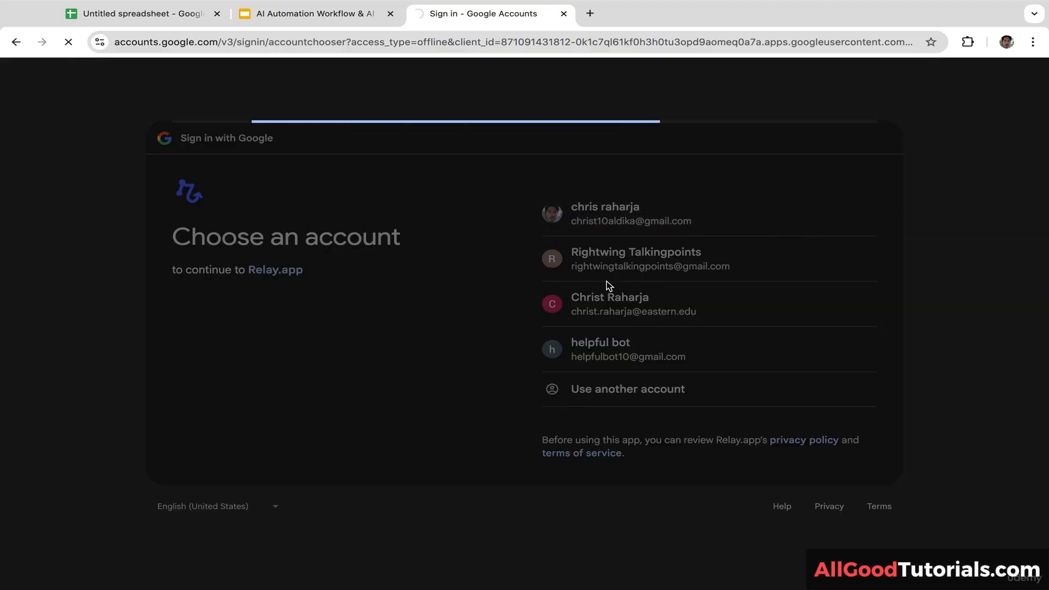
click(767, 399)
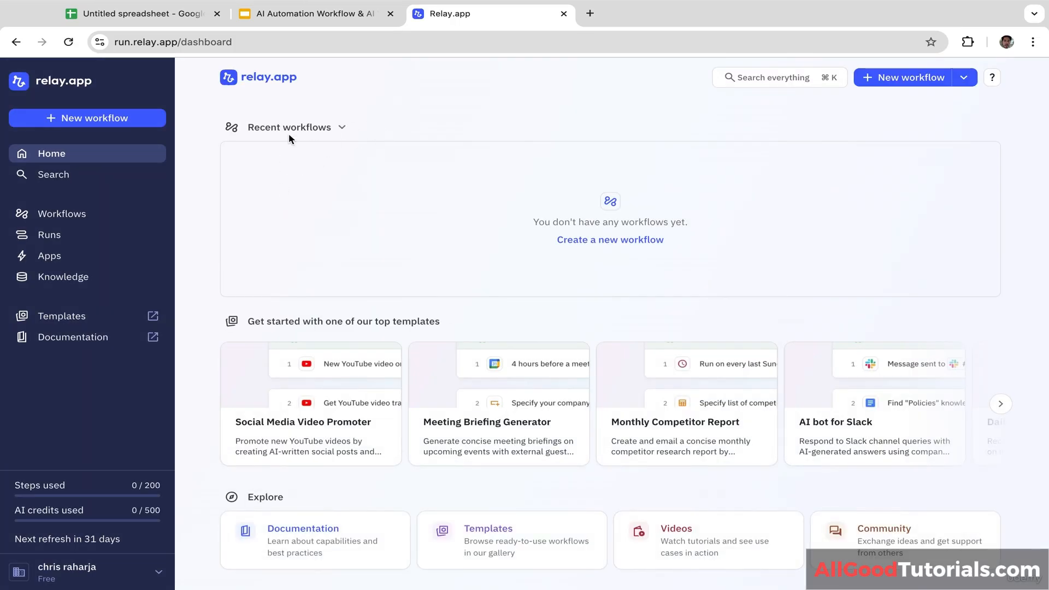
Step: Start a new Relay.app workflow with a Manual trigger
click(123, 119)
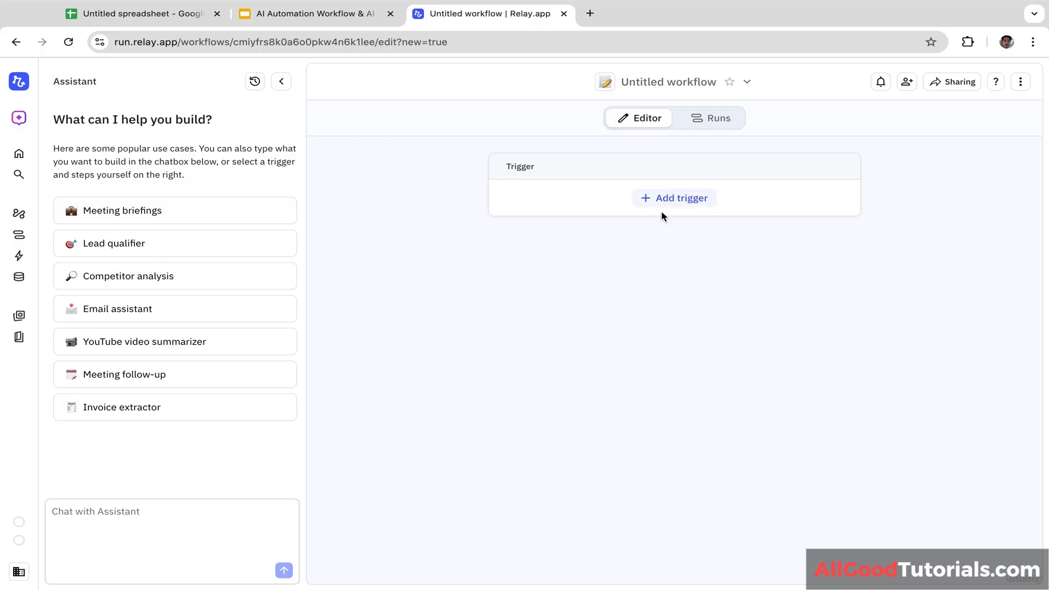
click(680, 200)
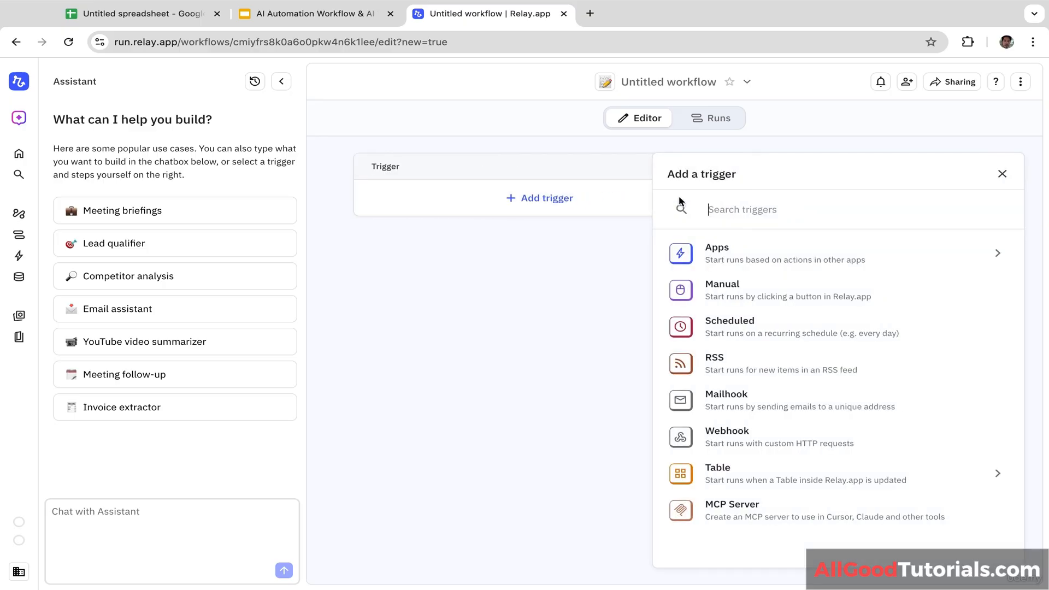
click(726, 300)
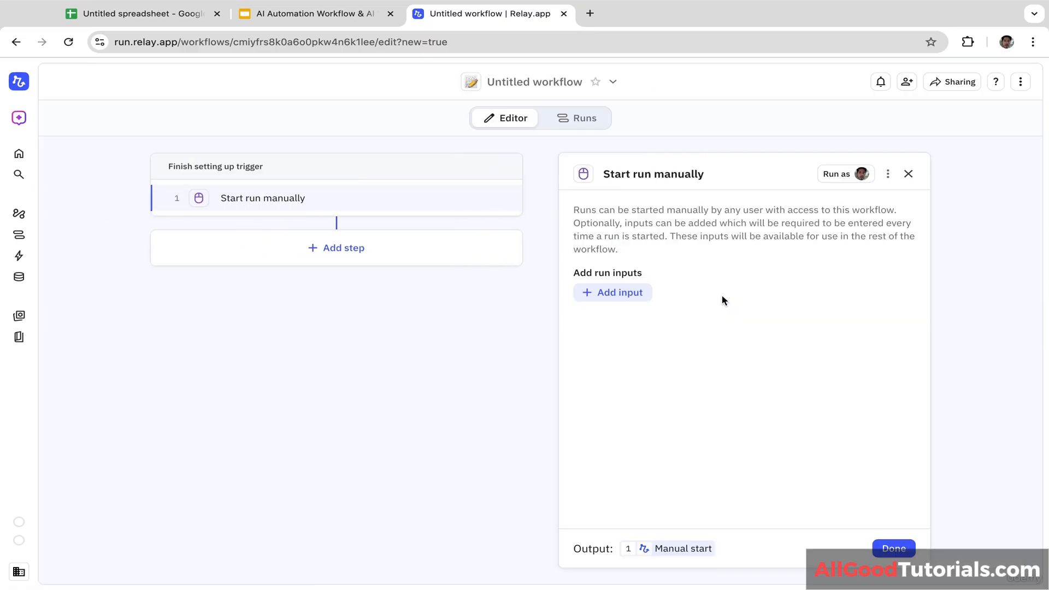
Step: Add a required text input named 'Product Name' to the manual trigger and save the trigger
click(620, 295)
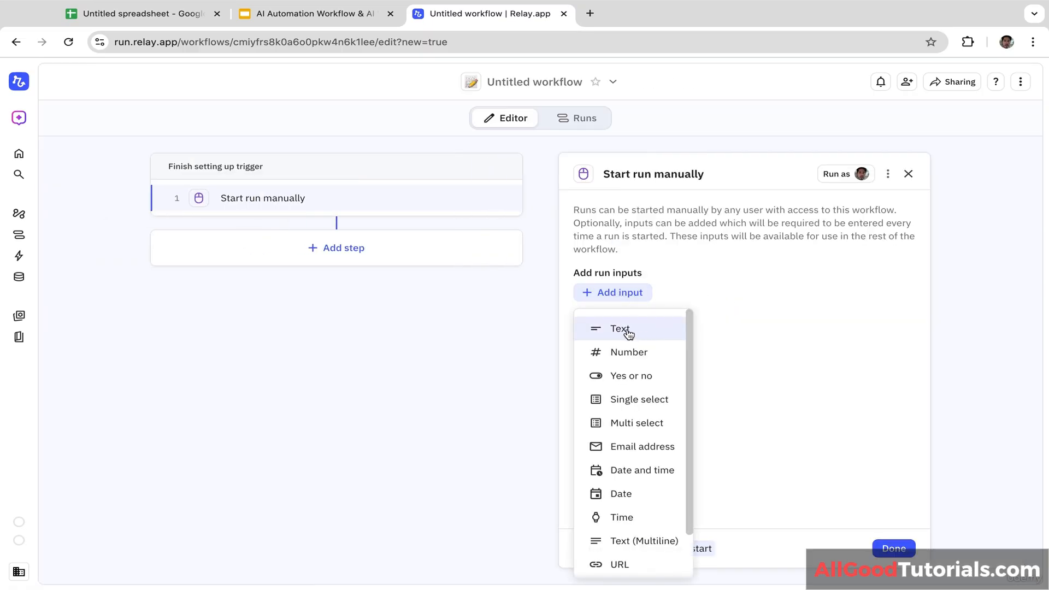
mouse_move(685, 332)
mouse_down()
mouse_move(687, 376)
mouse_move(686, 322)
mouse_up()
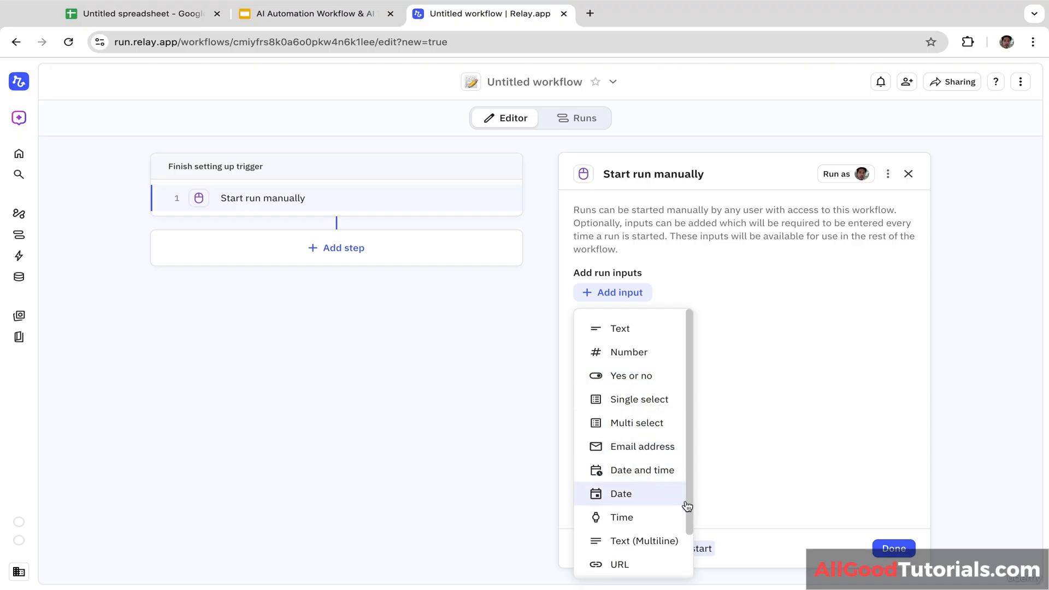
scroll(689, 459, down, 2)
scroll(689, 459, up, 2)
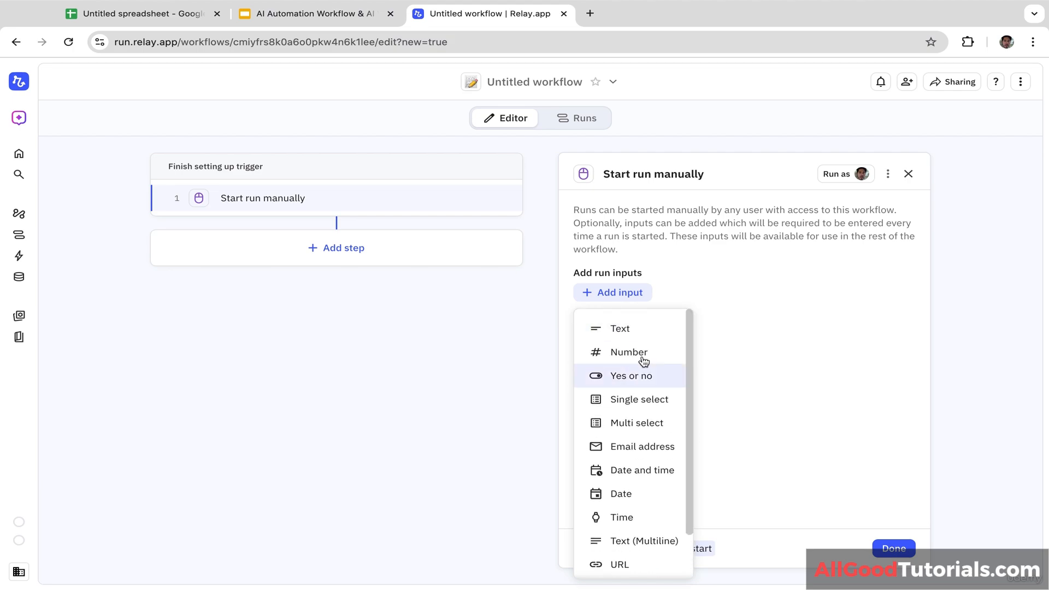
click(634, 335)
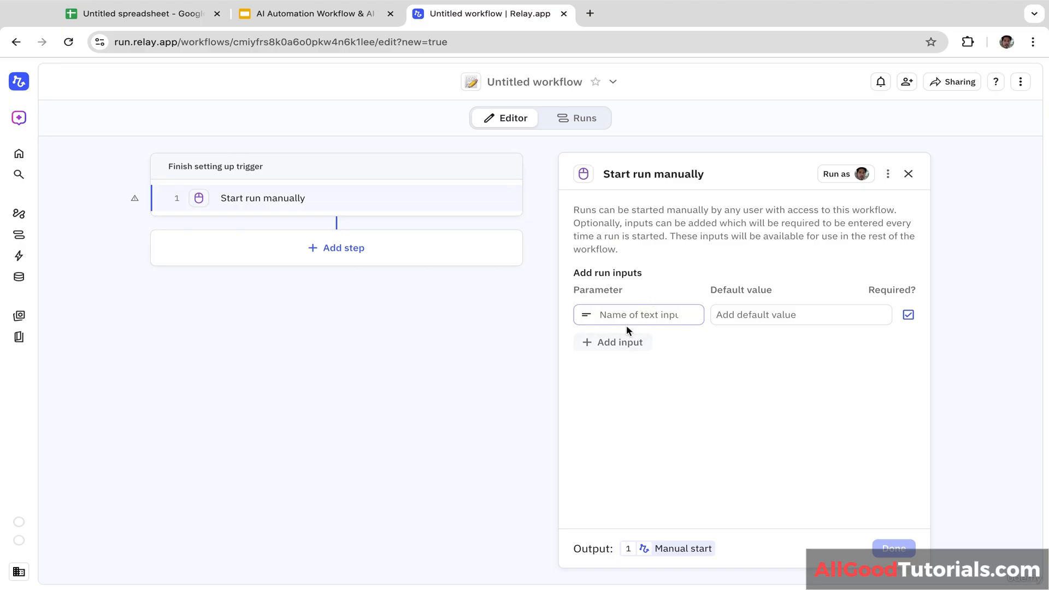
text(Product N)
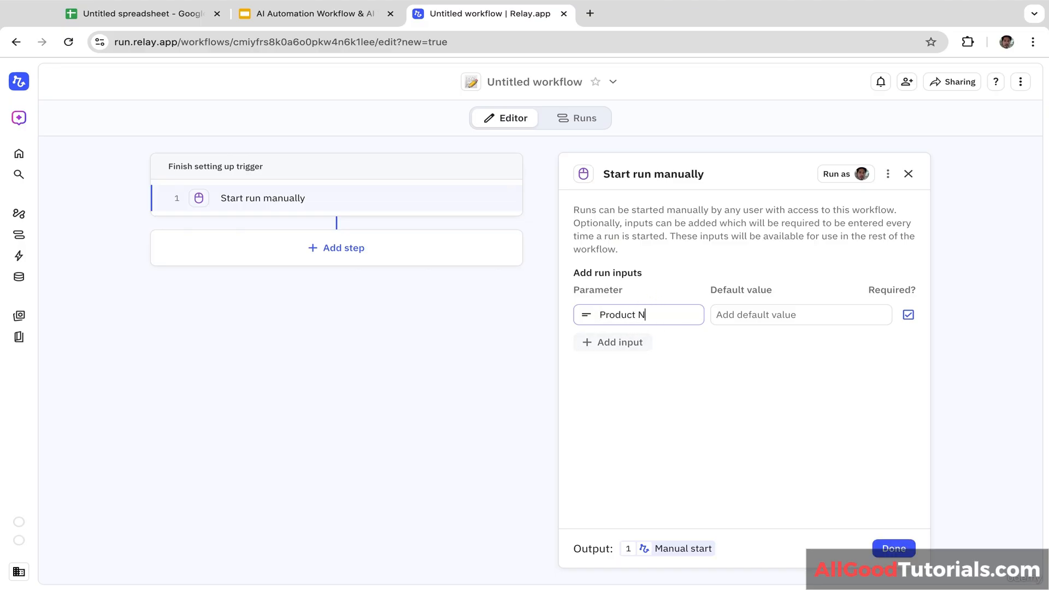
text(ame)
click(764, 316)
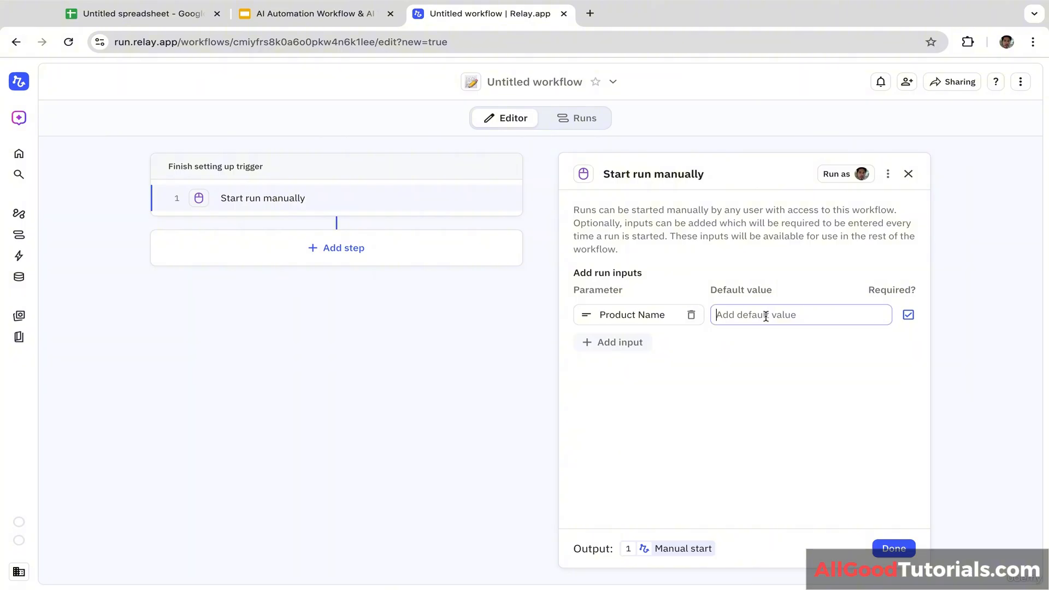
click(828, 355)
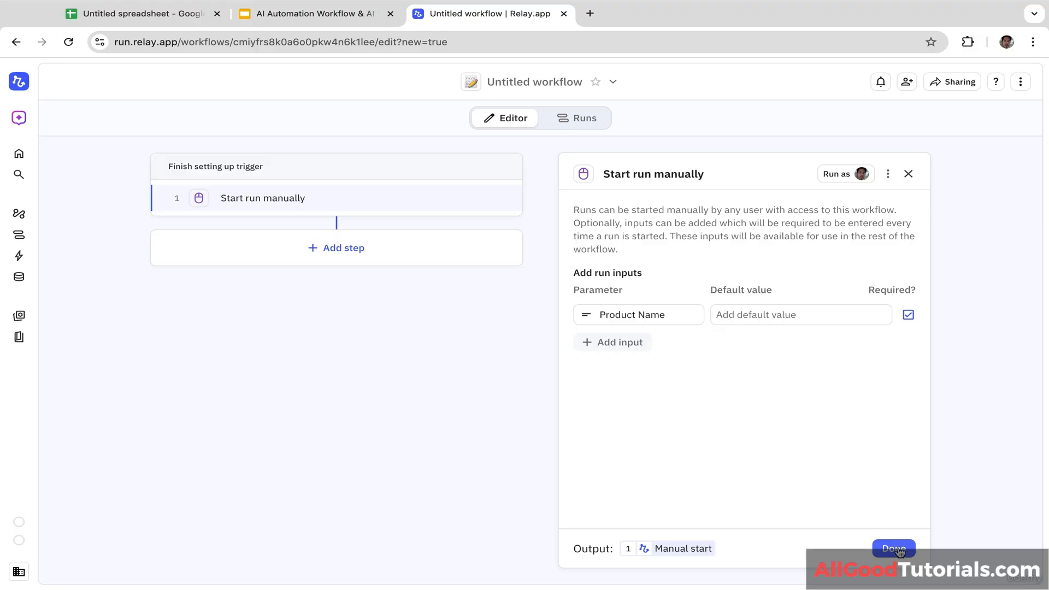
click(691, 549)
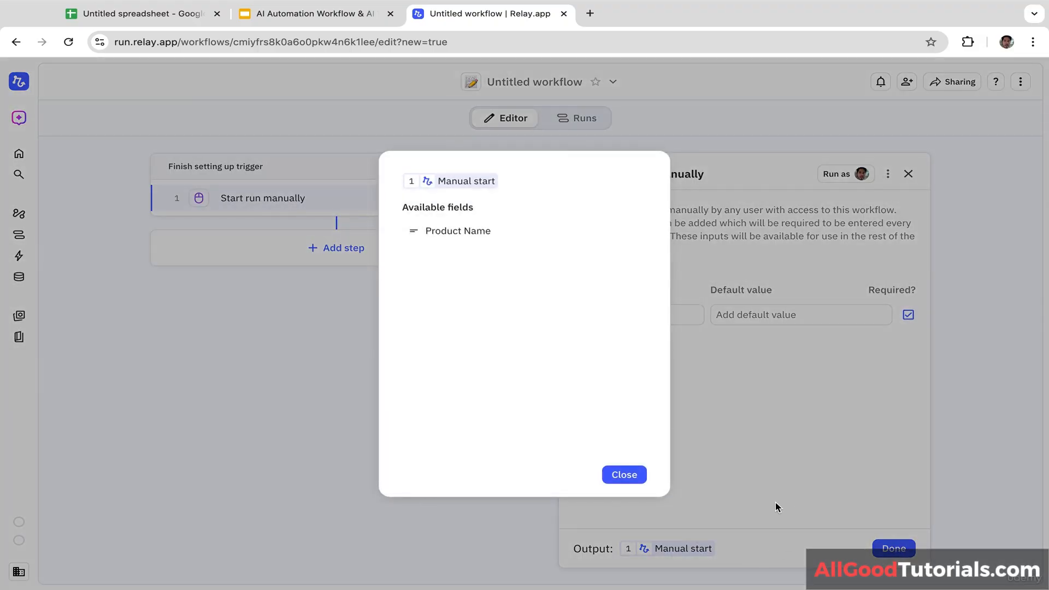
click(615, 478)
click(890, 547)
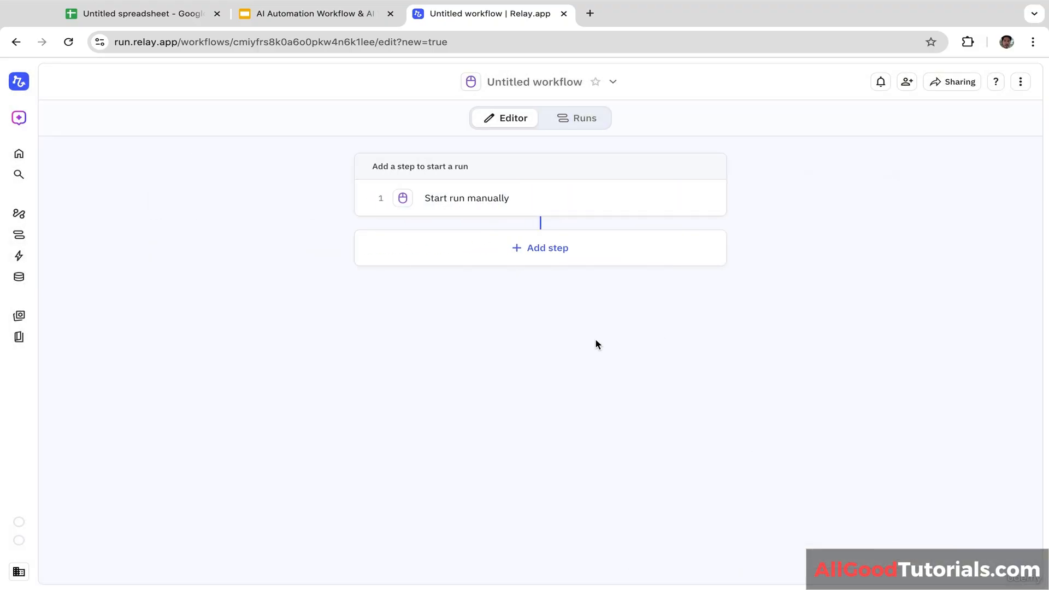
Step: Add an AI Research step after the manual trigger
click(544, 251)
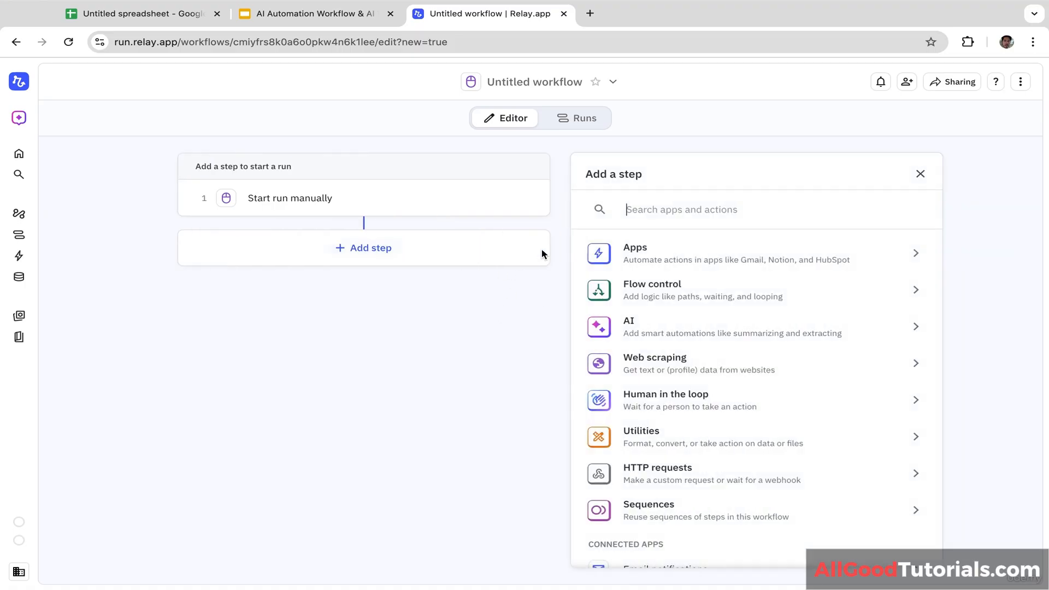
click(647, 330)
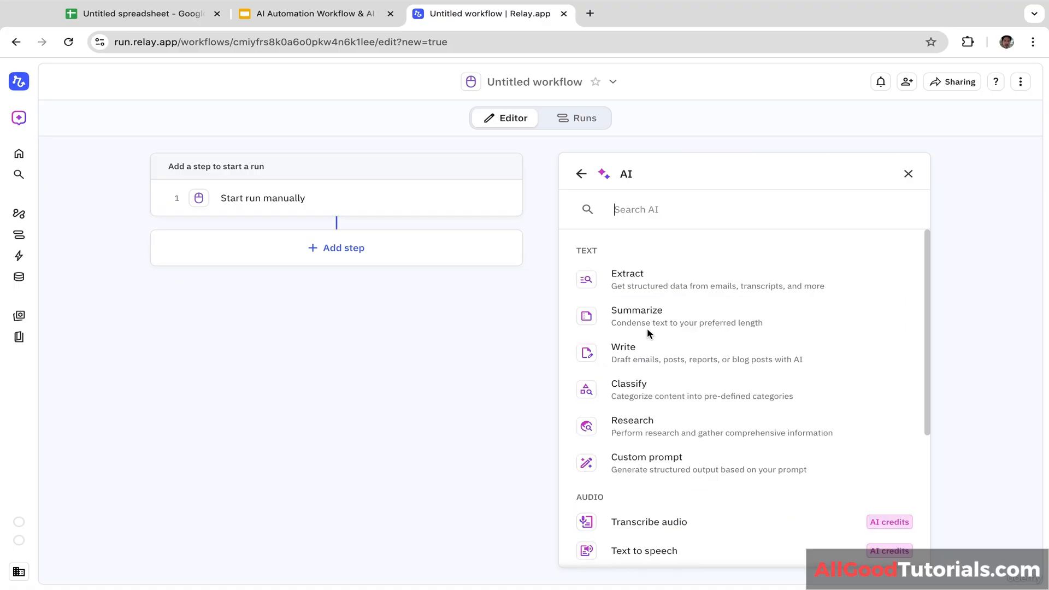
click(644, 425)
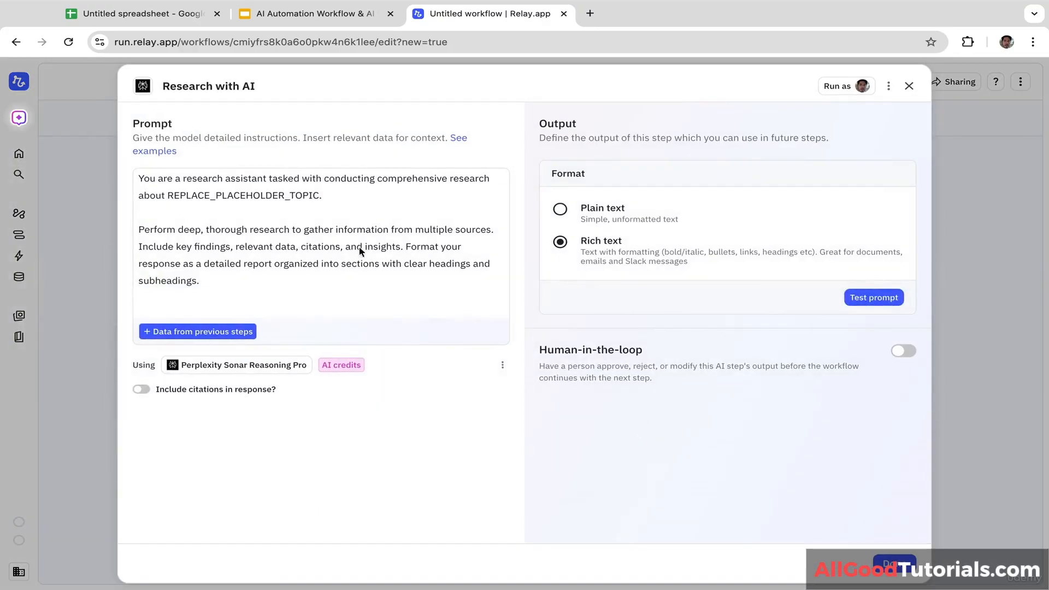
drag(220, 290, 144, 169)
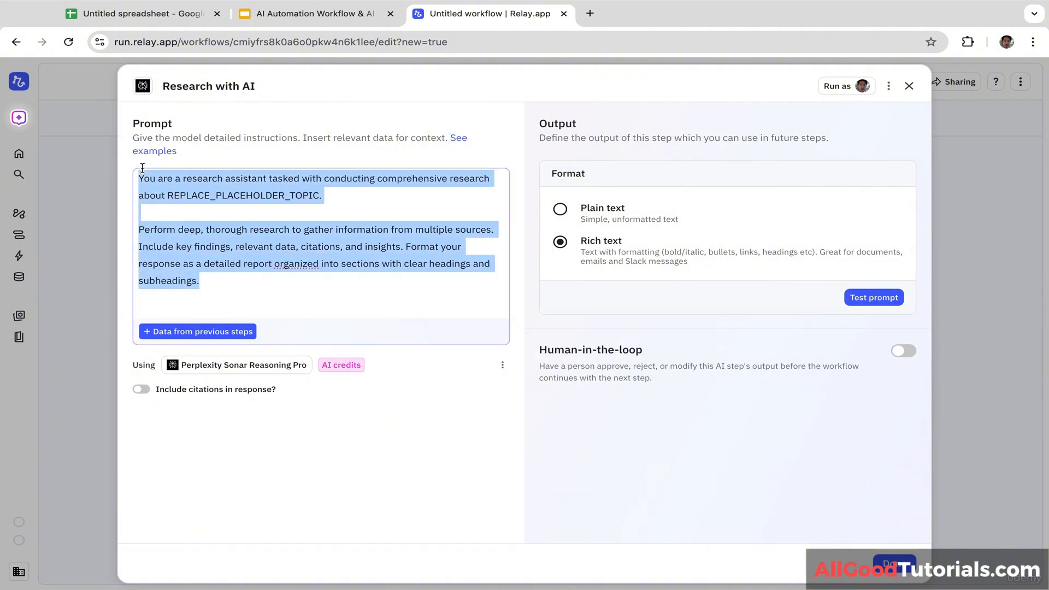
key(BackSpace)
text(AI agent will conduct product research for, gather pricing, competitors, demand signals, reviews sentiment, and sourcing options from major marketplaces. Then it will generate a comprehensive product research report with a viability score)
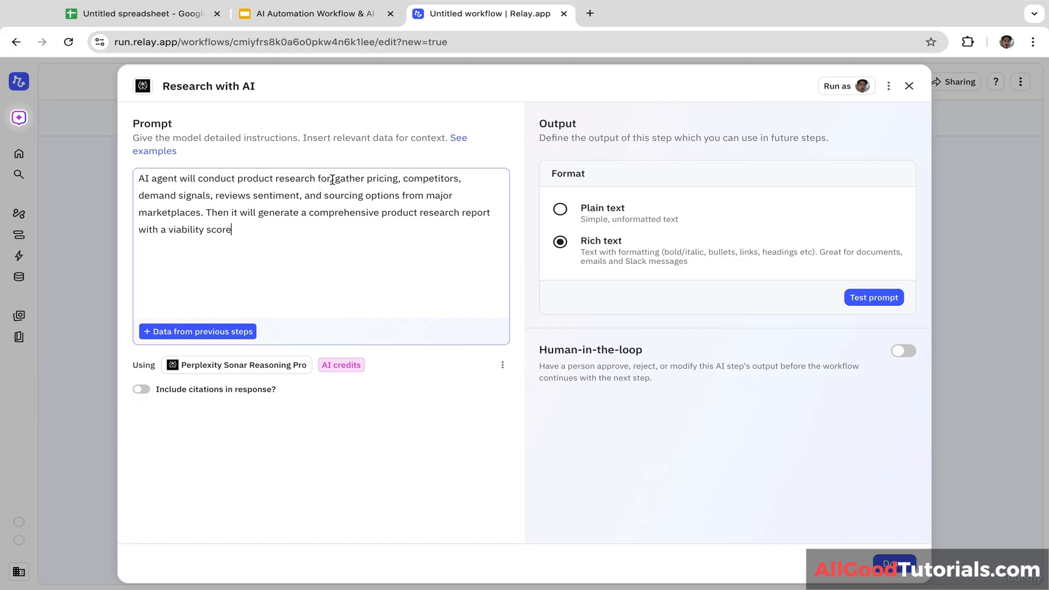
text(@prod)
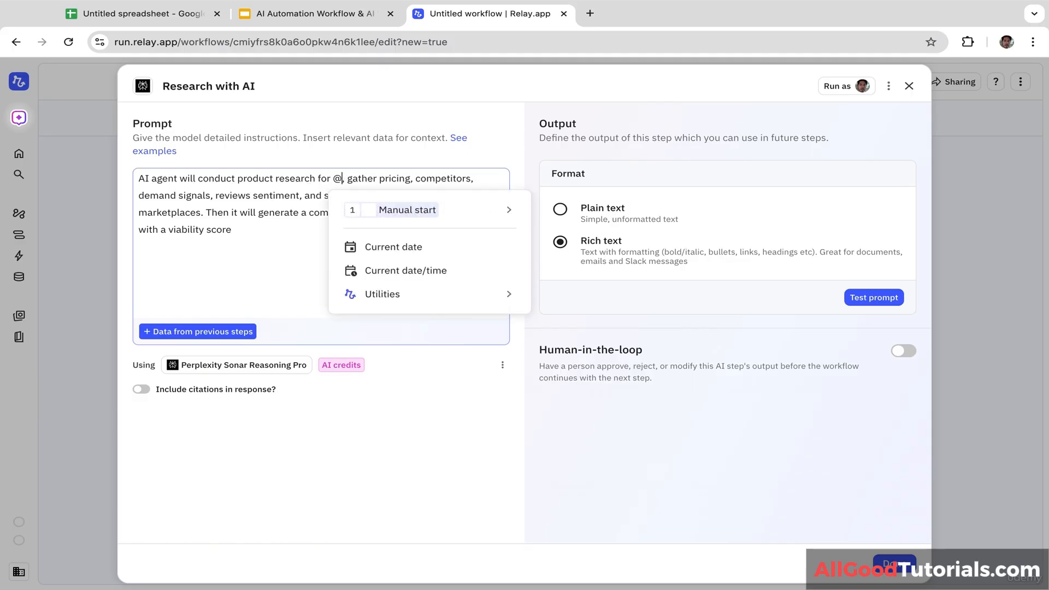
click(384, 233)
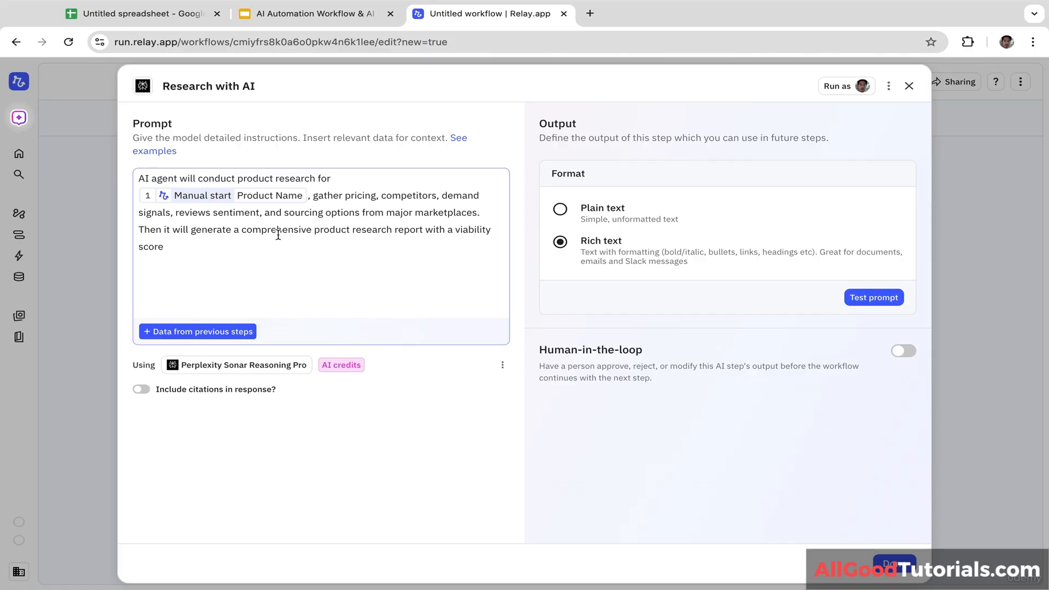
click(253, 365)
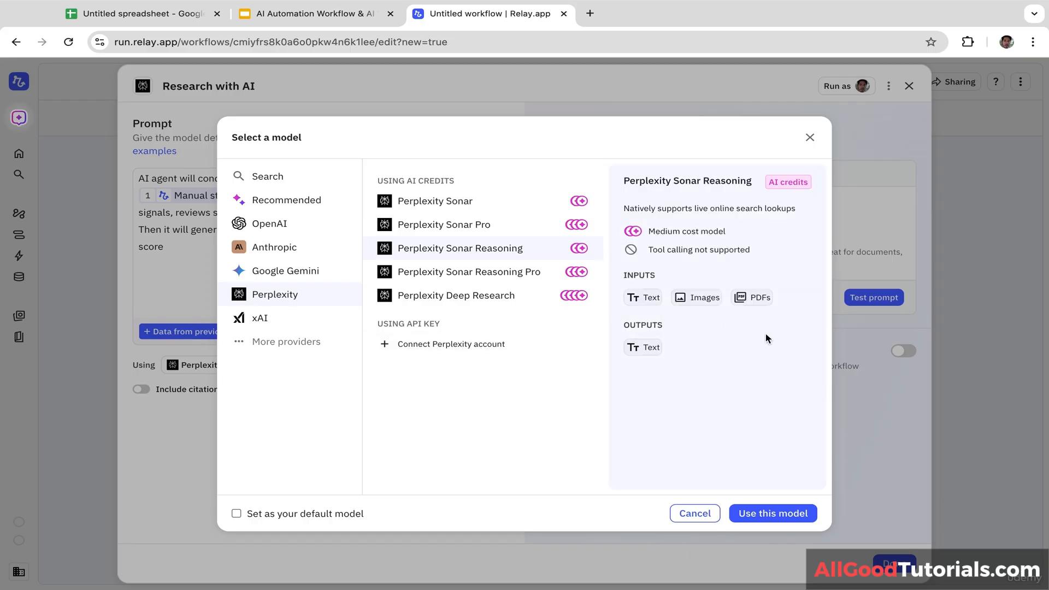
click(772, 514)
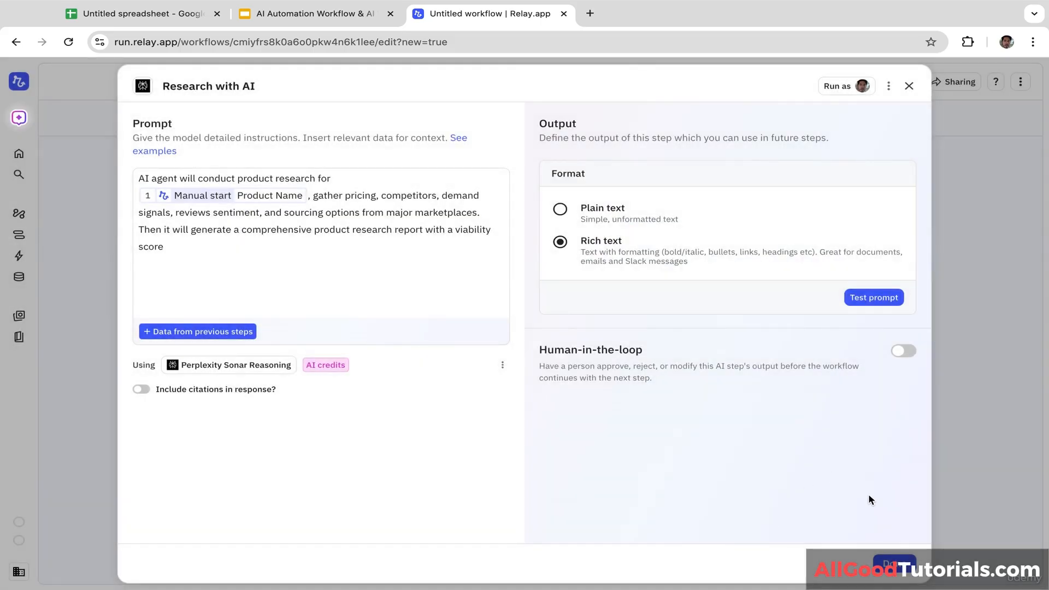
Step: Save the research step, then add a Summarize with AI step on its output using Gemini 2.5 Flash
click(897, 568)
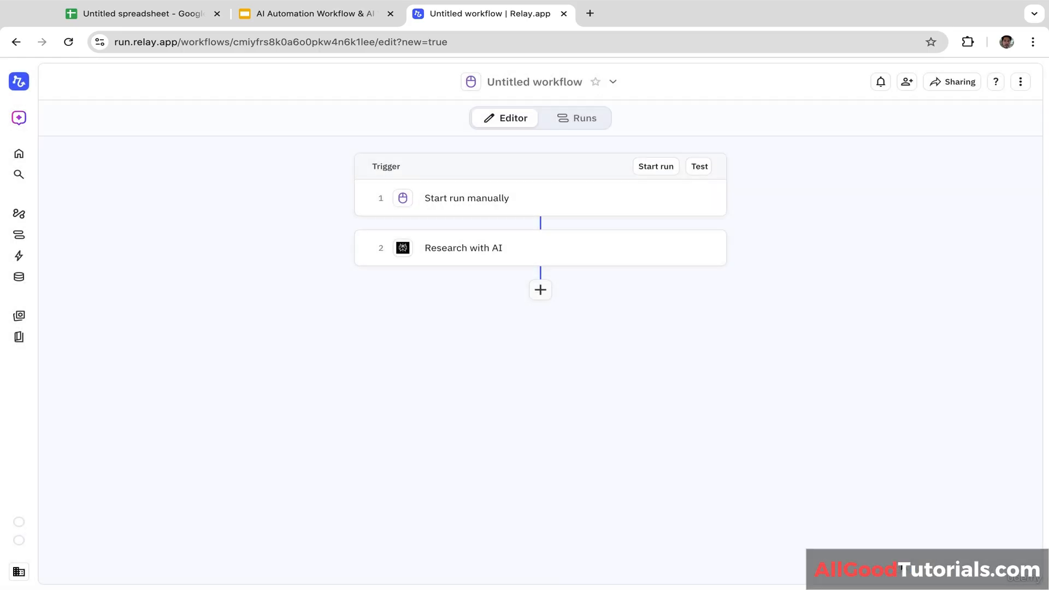
click(542, 291)
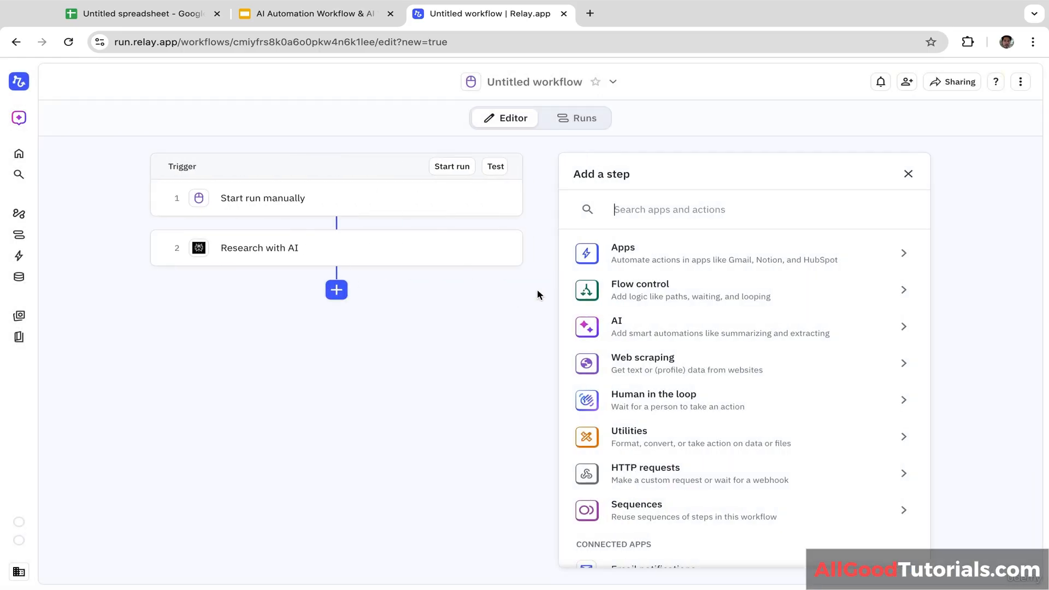
click(663, 335)
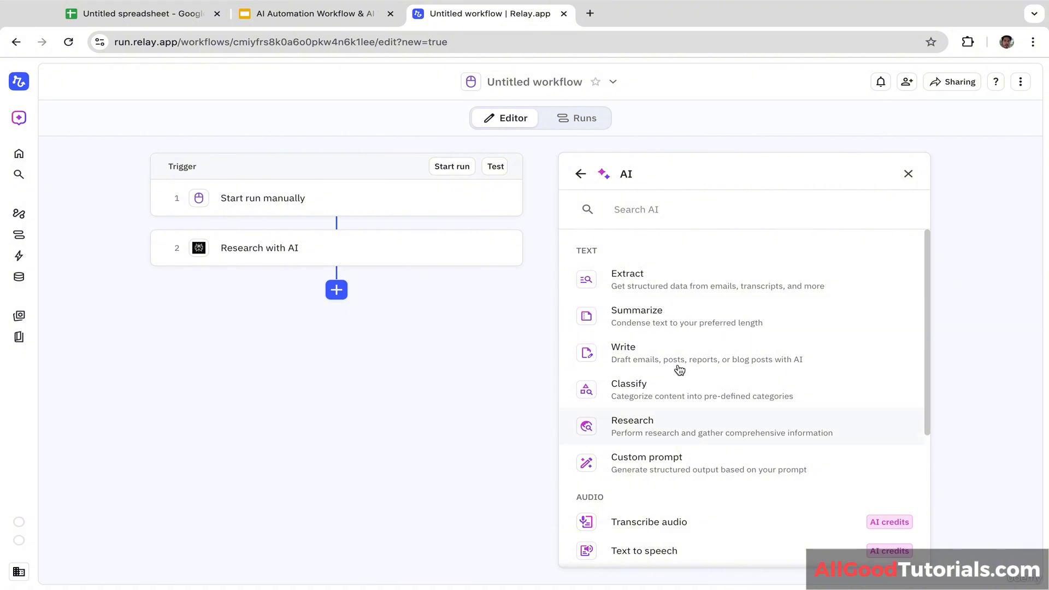
click(674, 323)
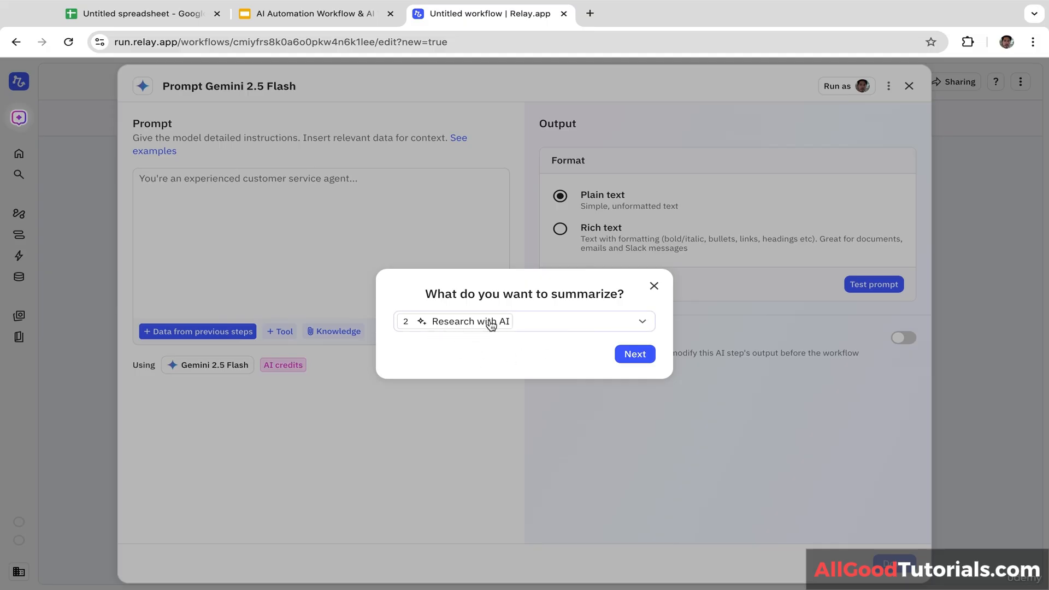
click(646, 356)
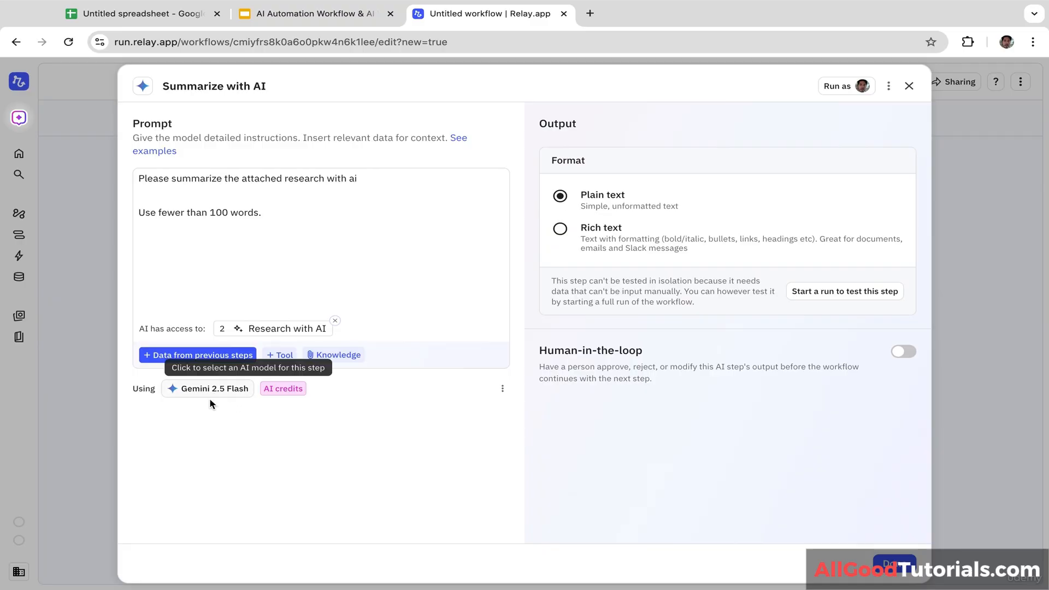
click(230, 393)
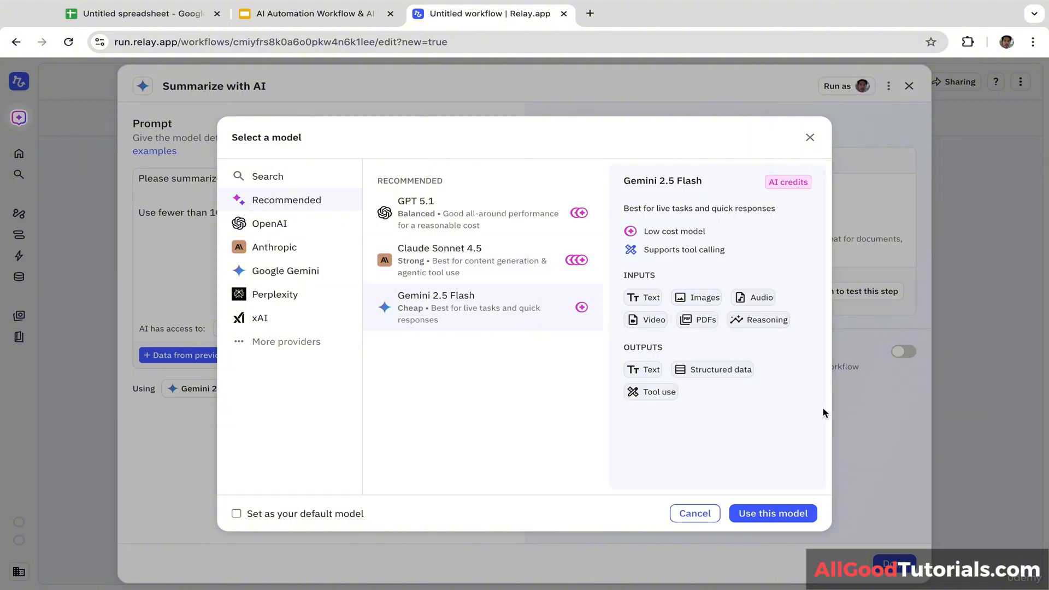
click(781, 516)
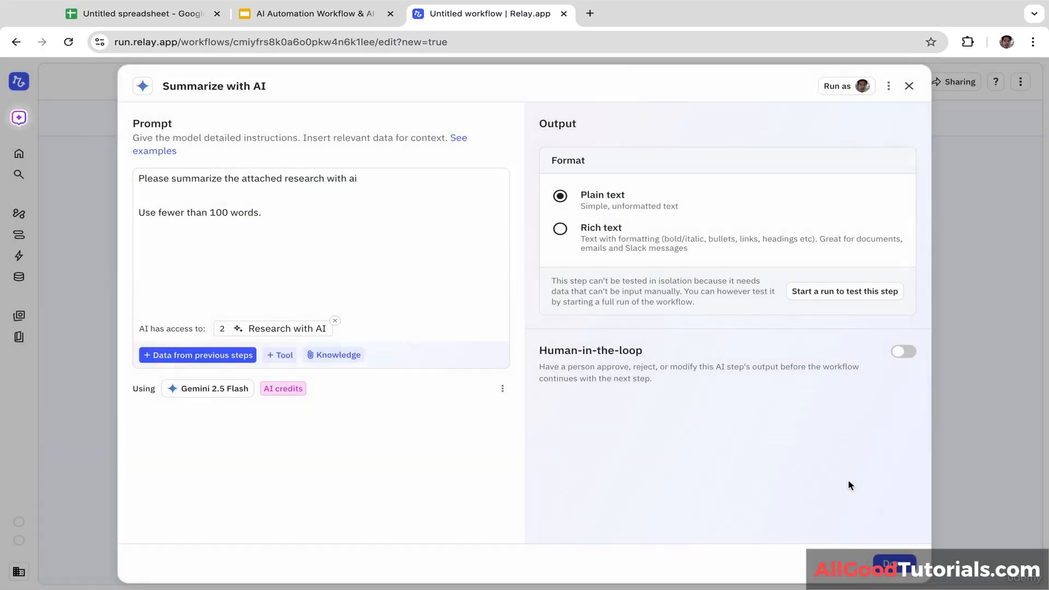
click(894, 565)
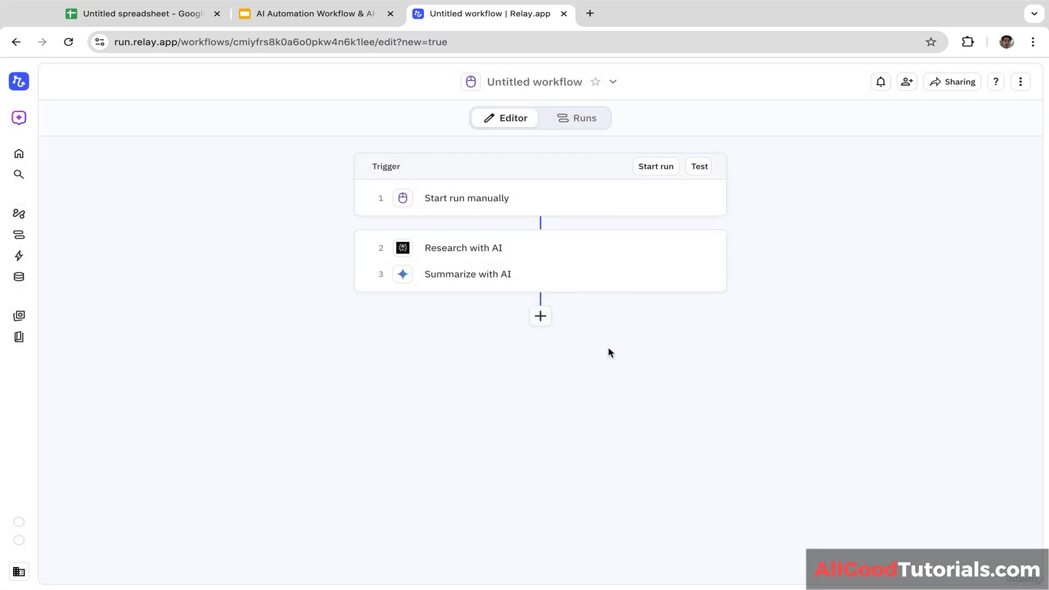
Step: Add Google Docs' 'Create document' action as the fourth workflow step
click(540, 317)
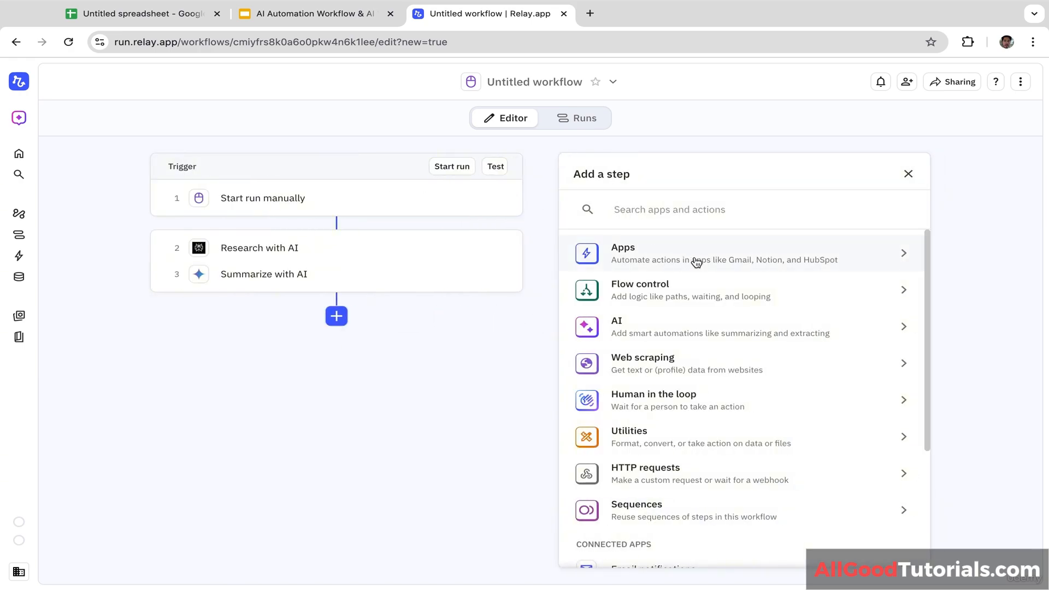
text(g)
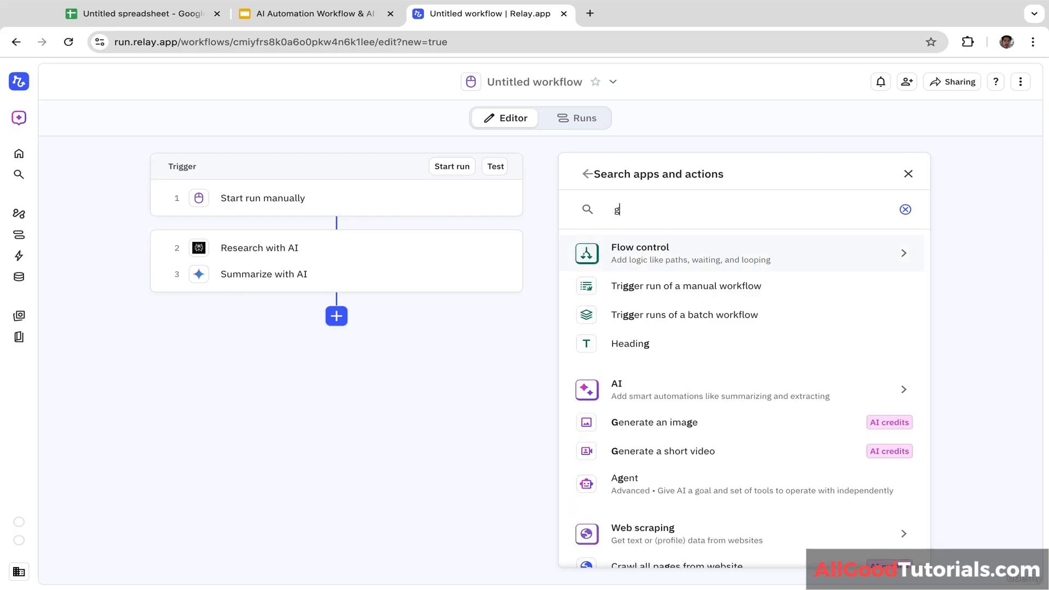
text(oogle)
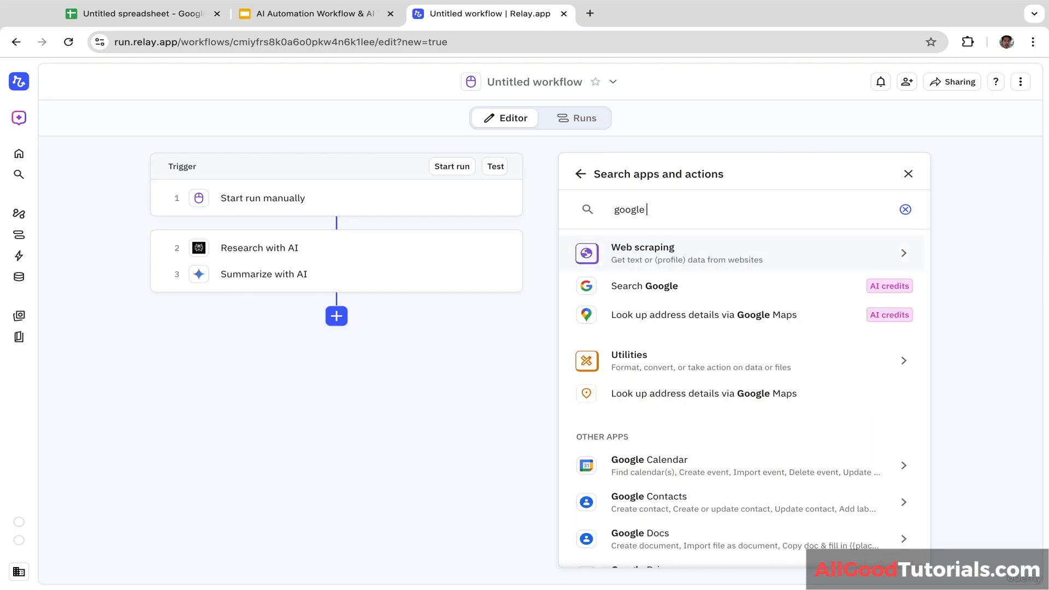
text( docs)
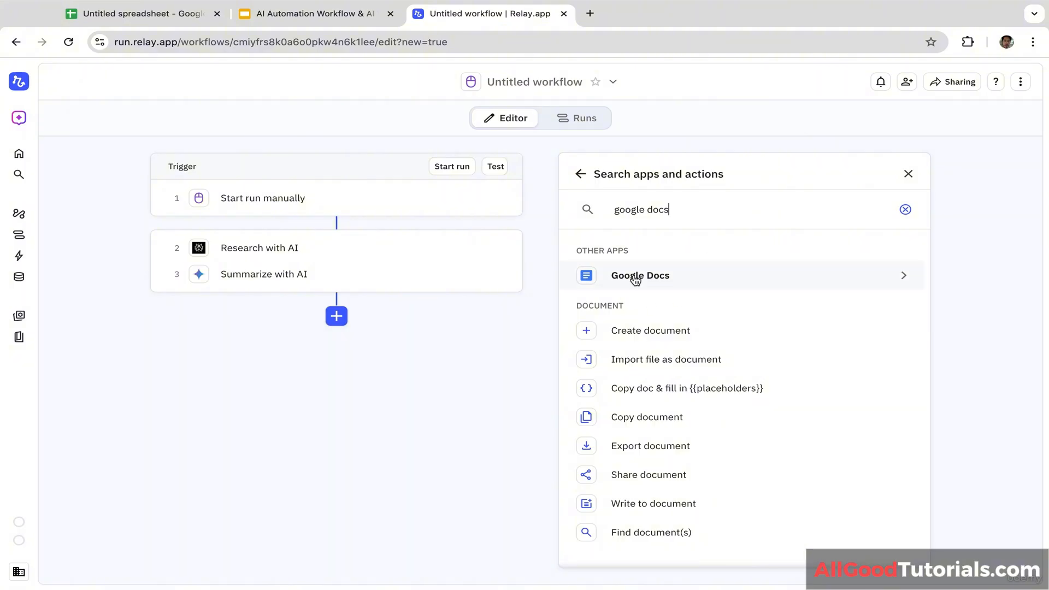
click(665, 279)
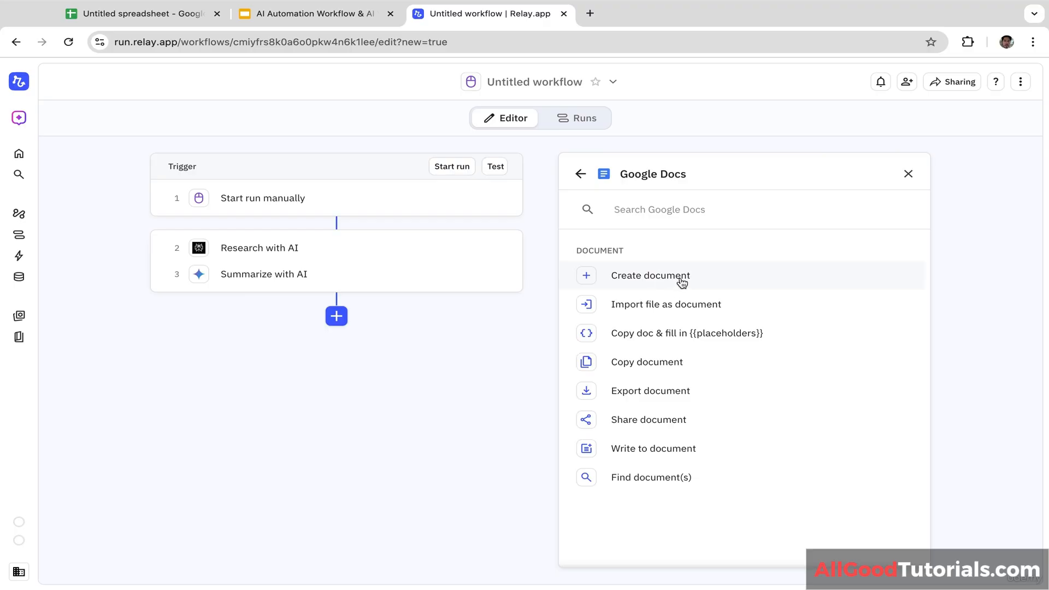
click(643, 279)
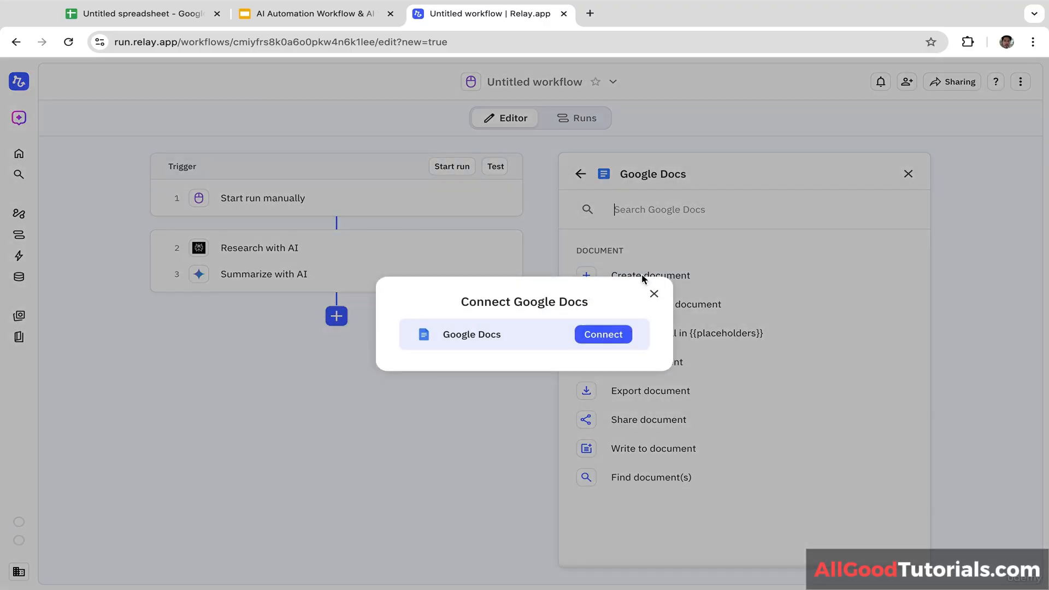
Step: Connect a Google account to Relay.app, granting all requested Google Drive permissions
click(615, 338)
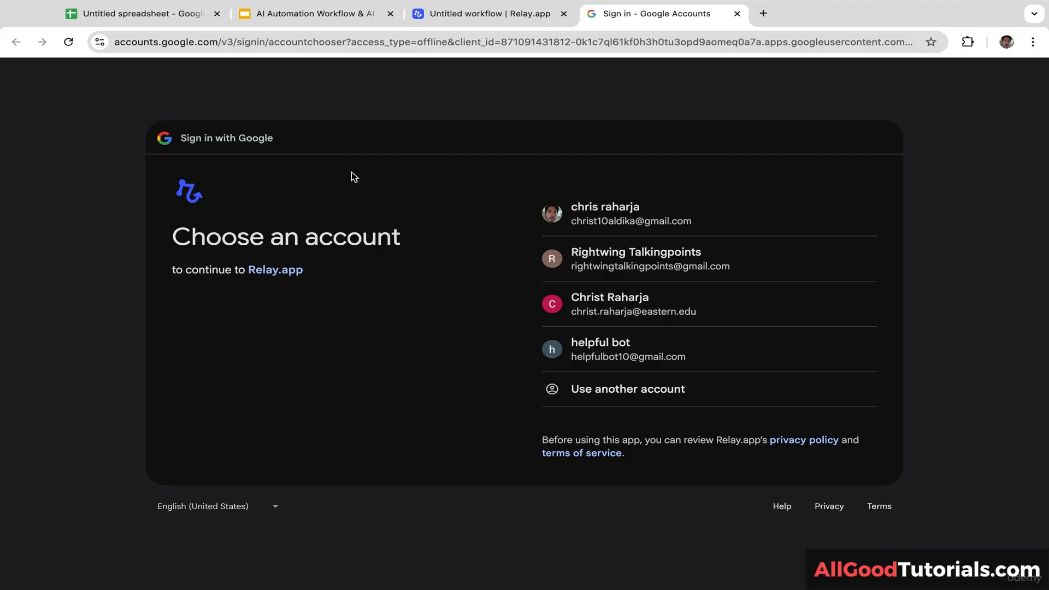
click(644, 225)
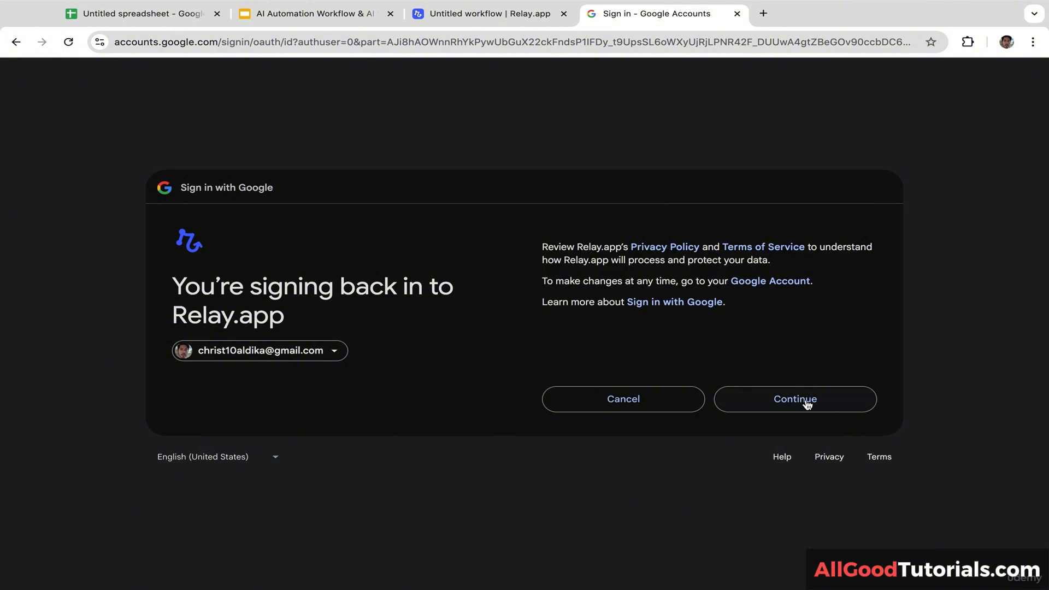
click(807, 400)
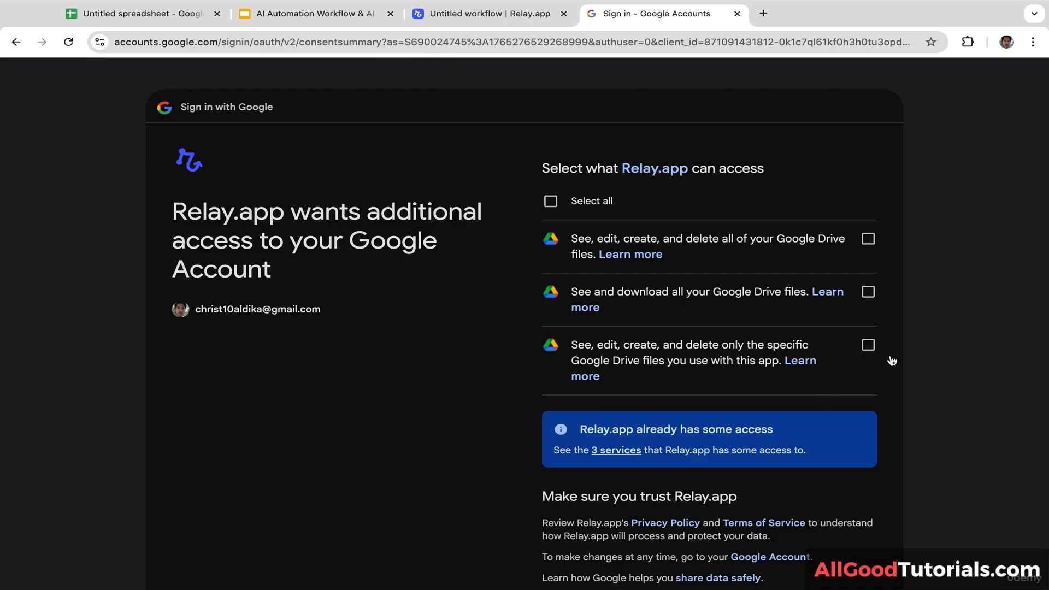
click(550, 201)
scroll(710, 400, down, 3)
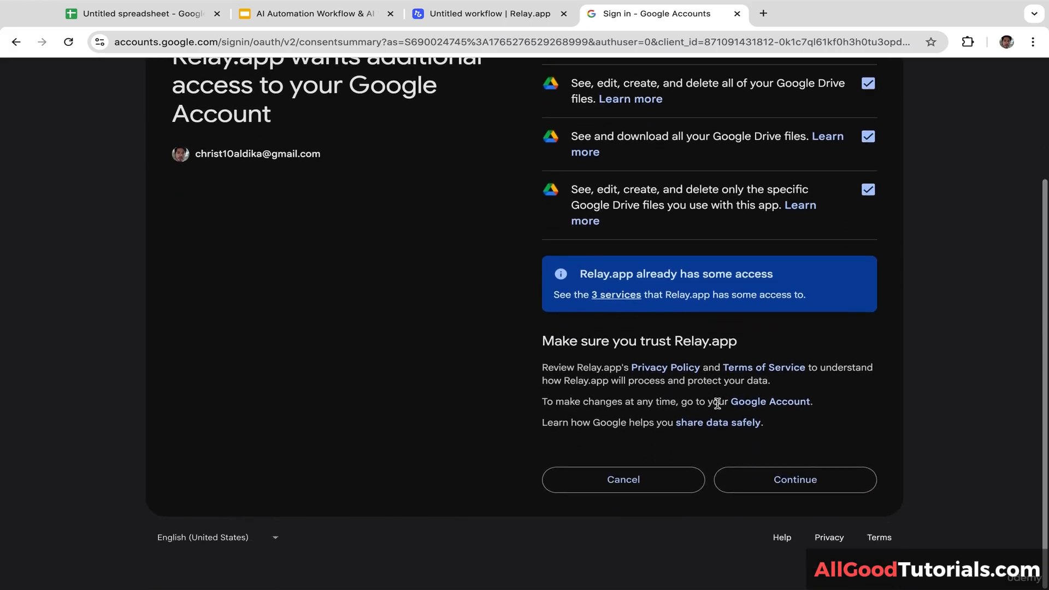
click(789, 476)
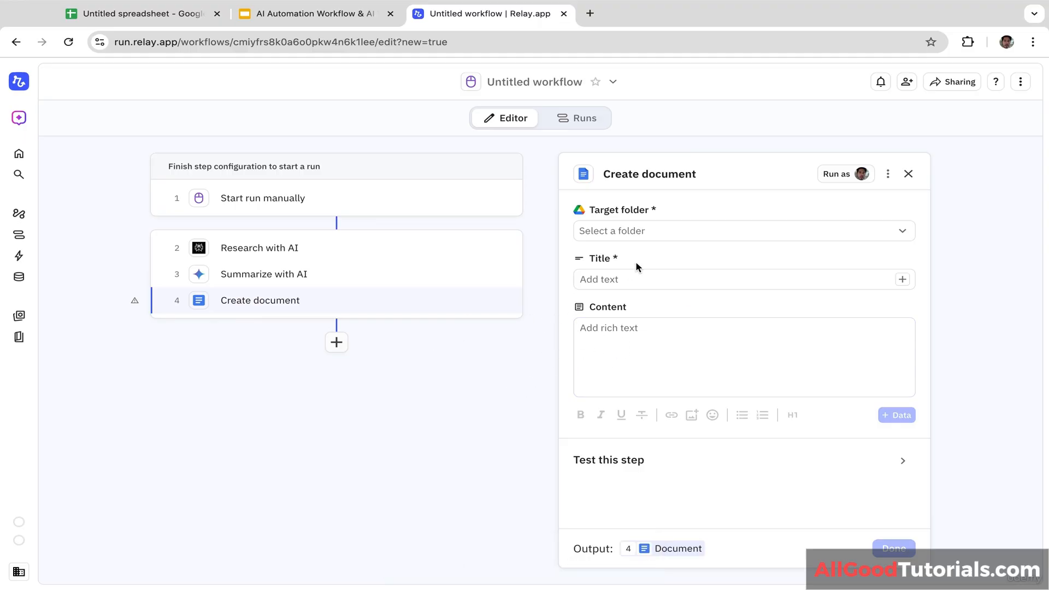
Step: Set the document's target folder to My Drive and its title to 'Product Research'
click(655, 239)
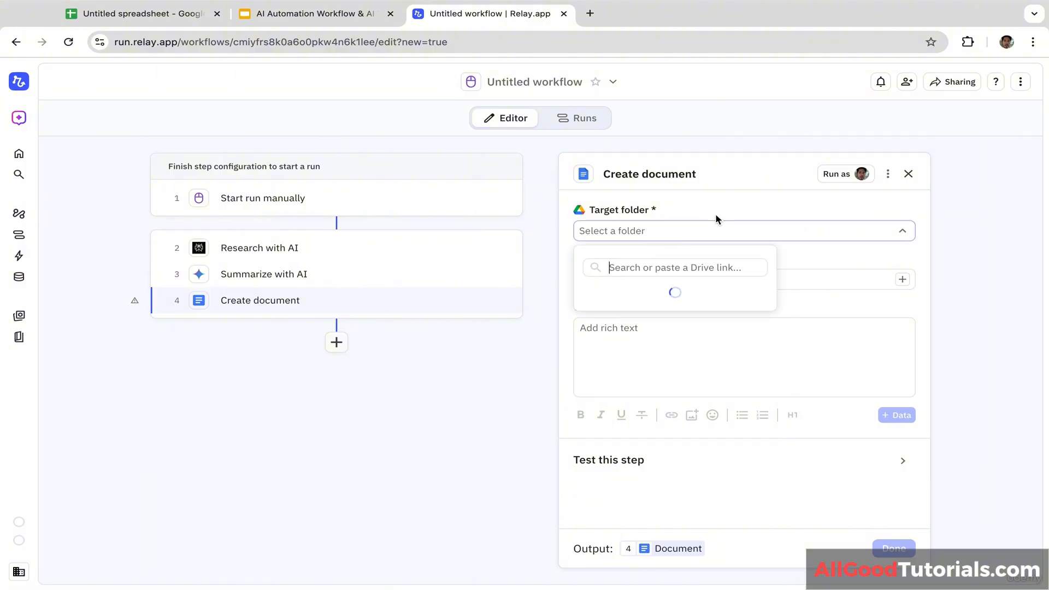
click(708, 238)
click(708, 238)
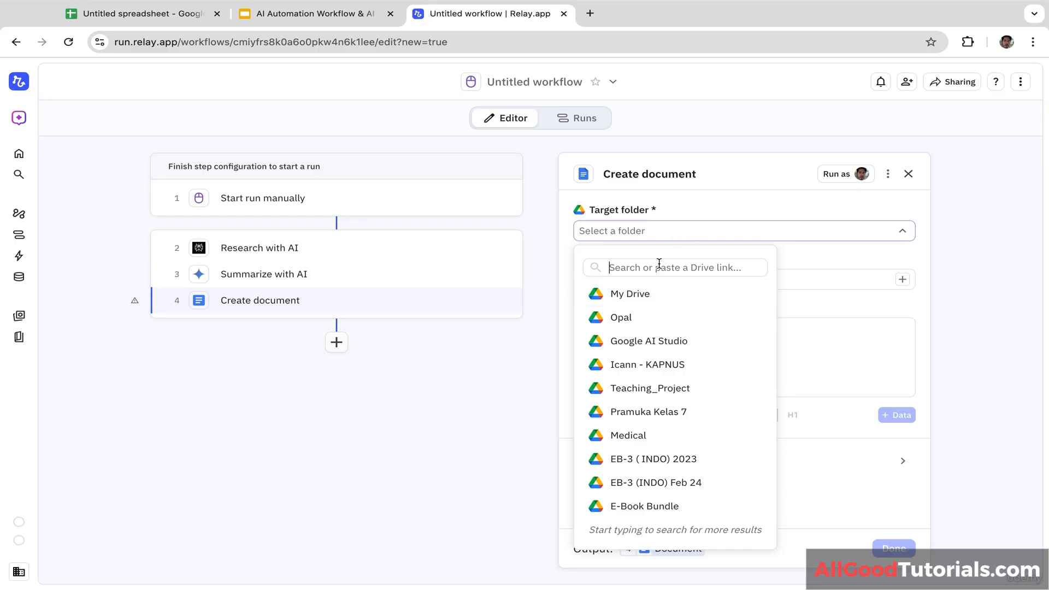
click(644, 294)
click(641, 277)
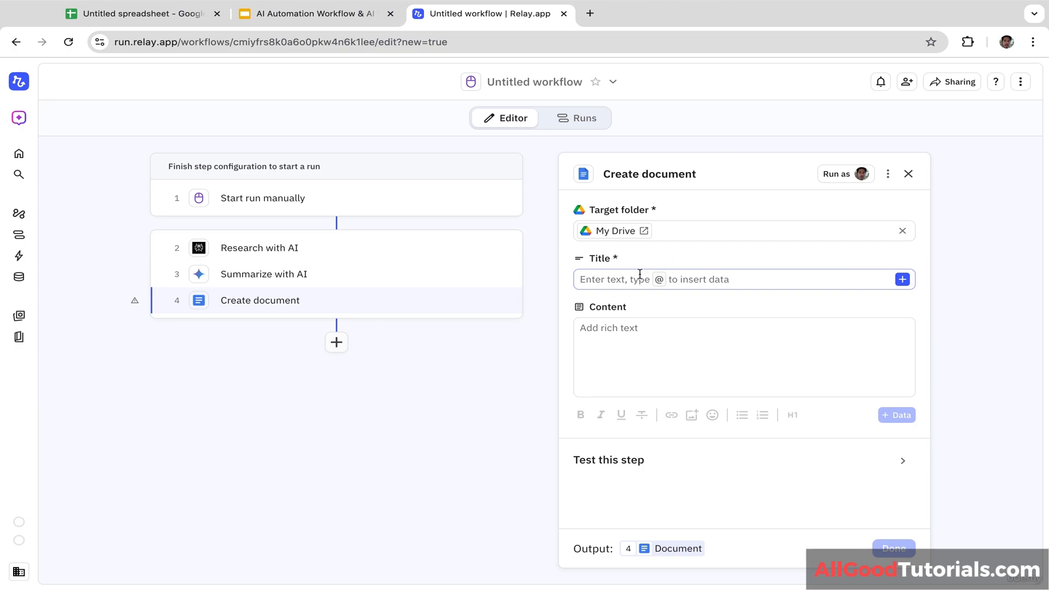
text(Product)
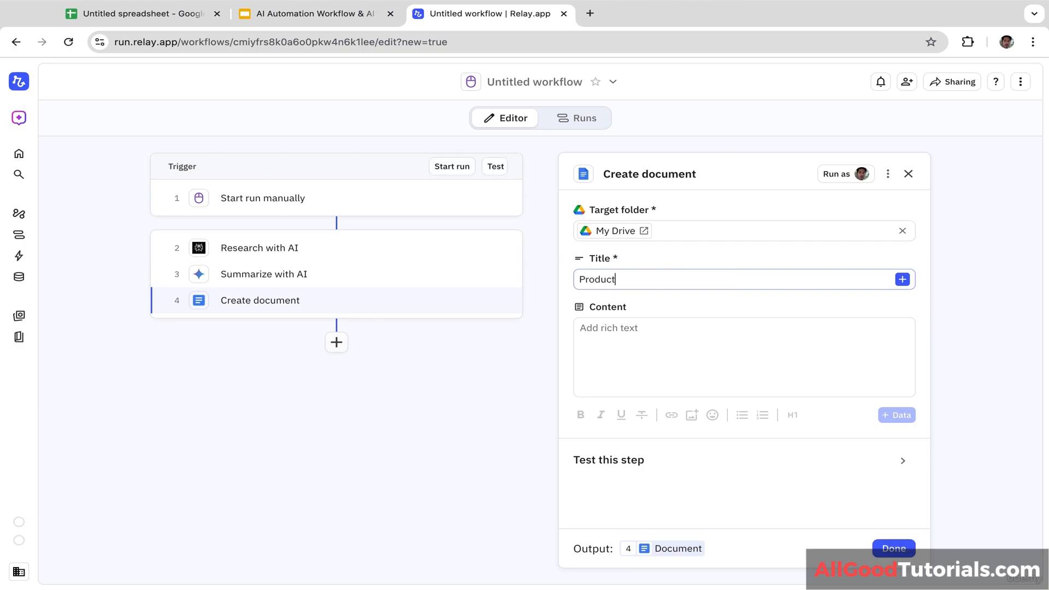
text( Research)
Step: Fill content: 'Product Research Report' with step 2's AI output, 'Product Research Summary' with step 3's
click(615, 348)
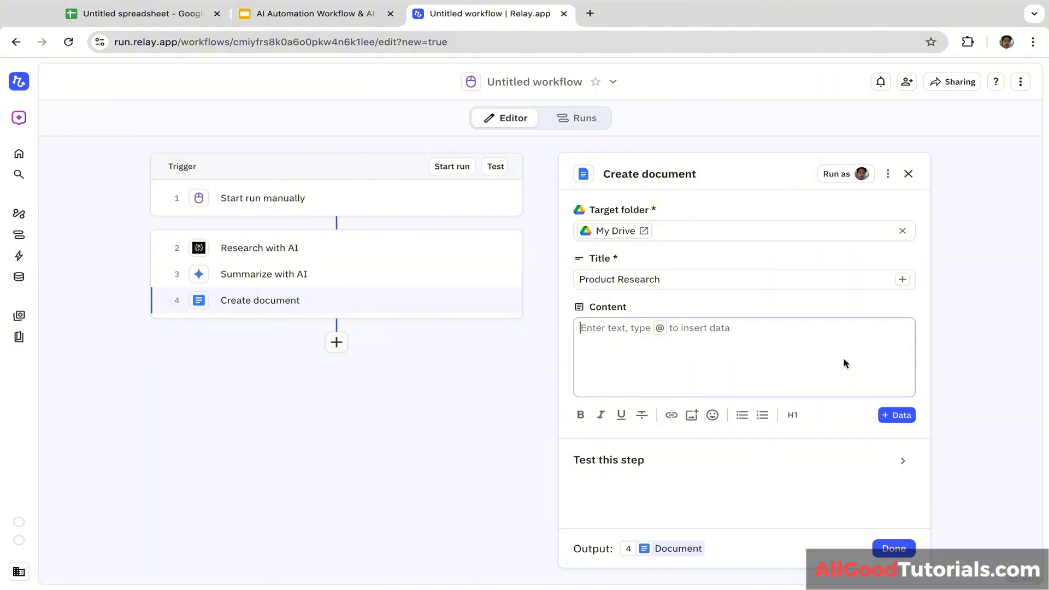
text(Produ)
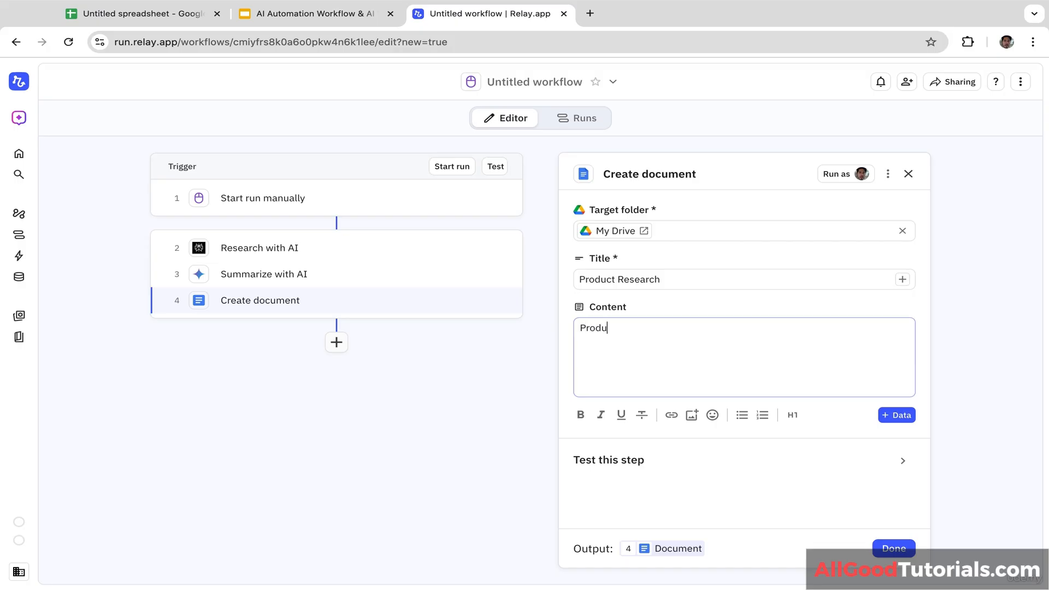
text(ct Research Report @)
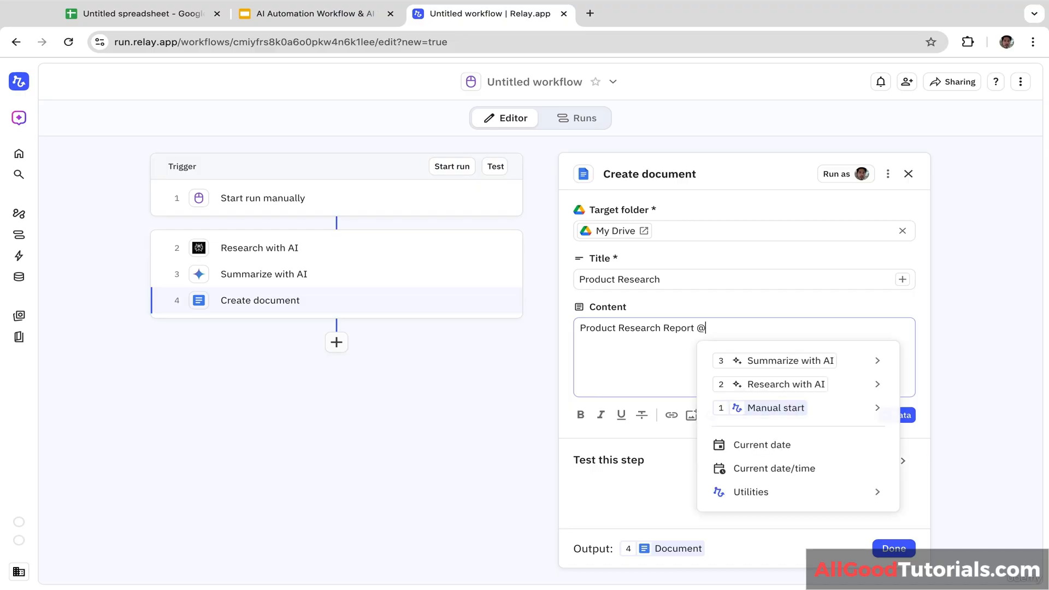
mouse_move(808, 388)
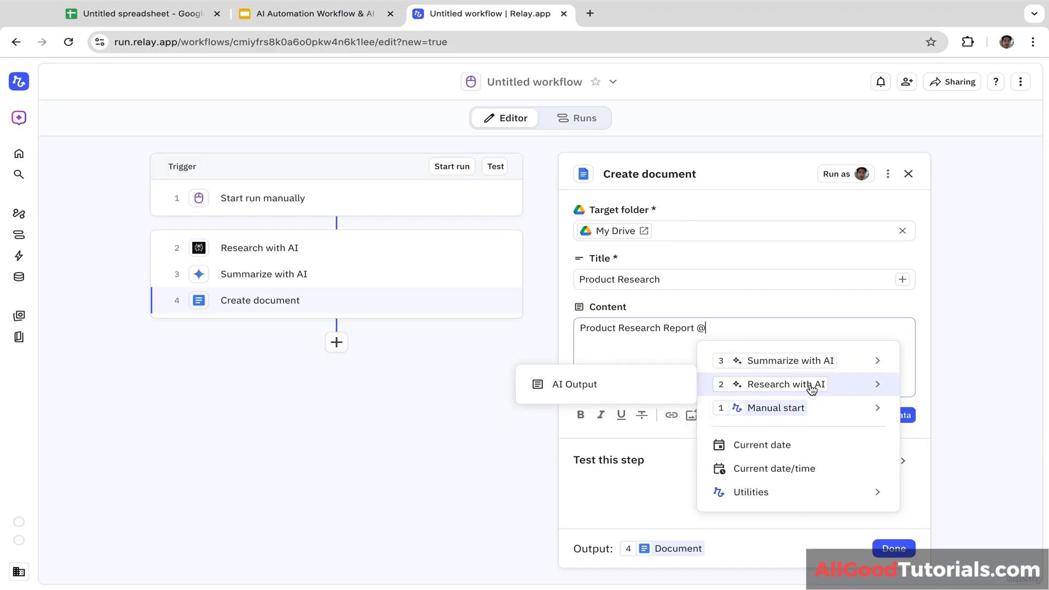
click(654, 385)
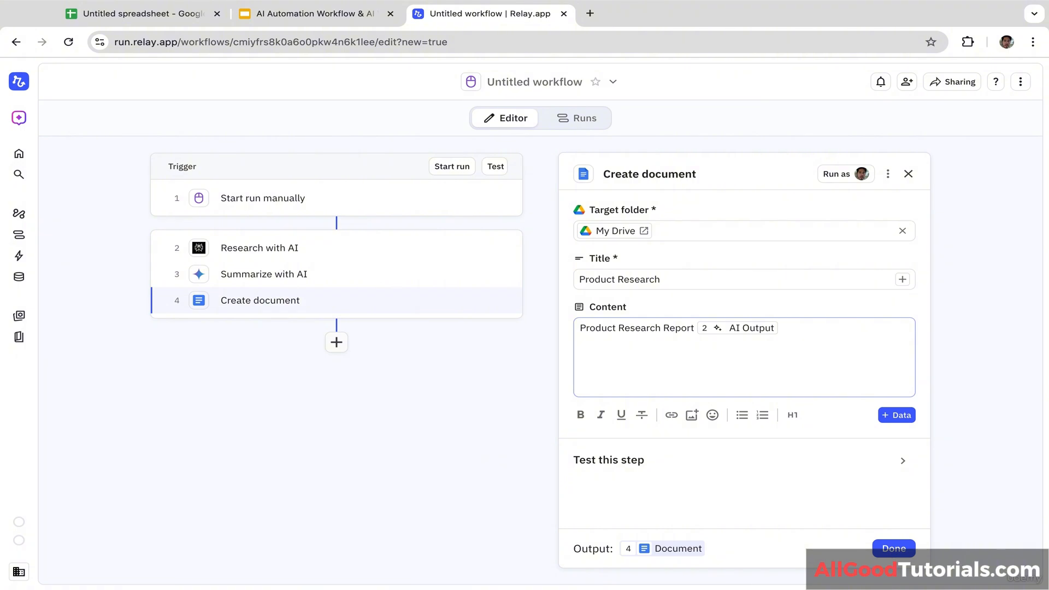
text(Product Research Summary)
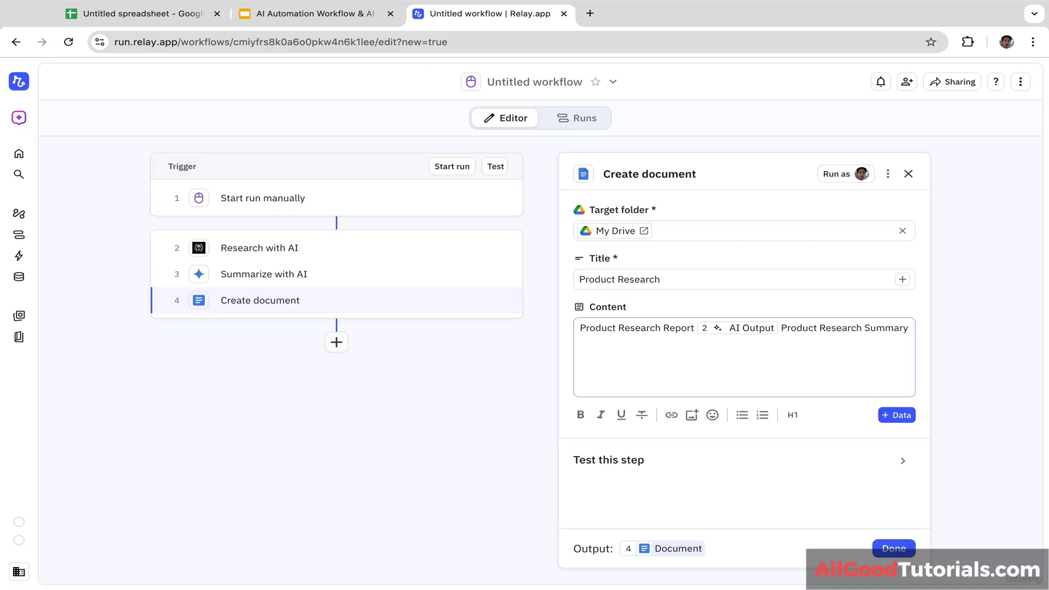
key(Return)
text(@)
mouse_move(730, 384)
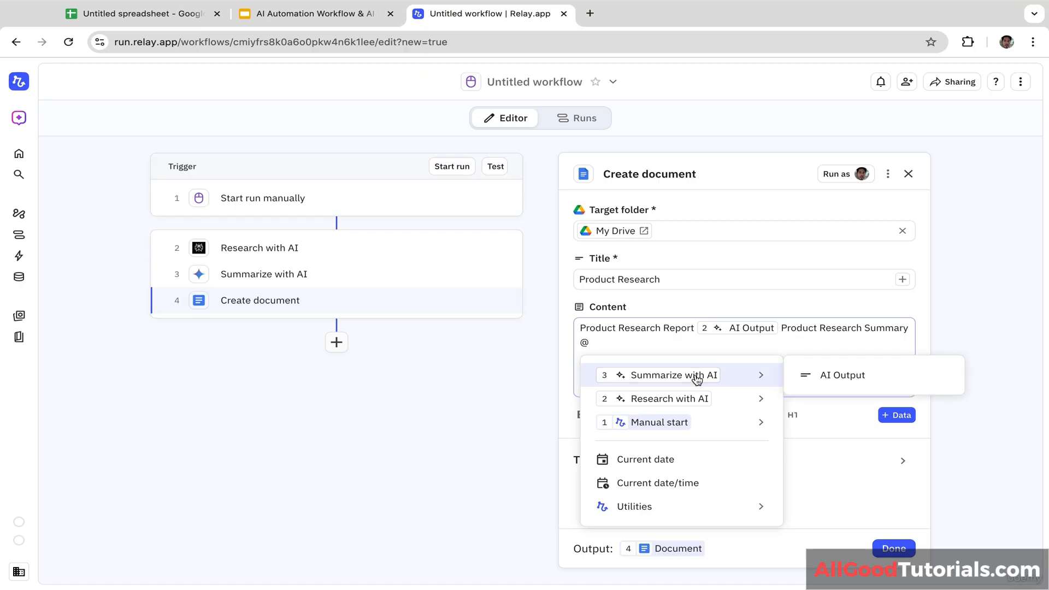
click(822, 375)
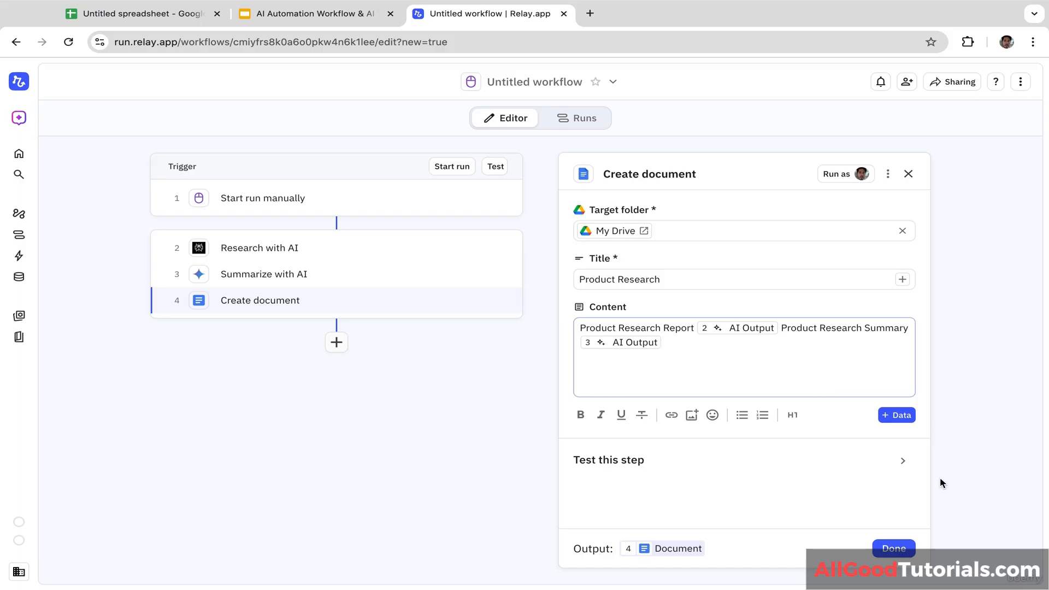
Step: Finish the Create document step and run the workflow with Product Name 'memory foam pillow'
click(893, 549)
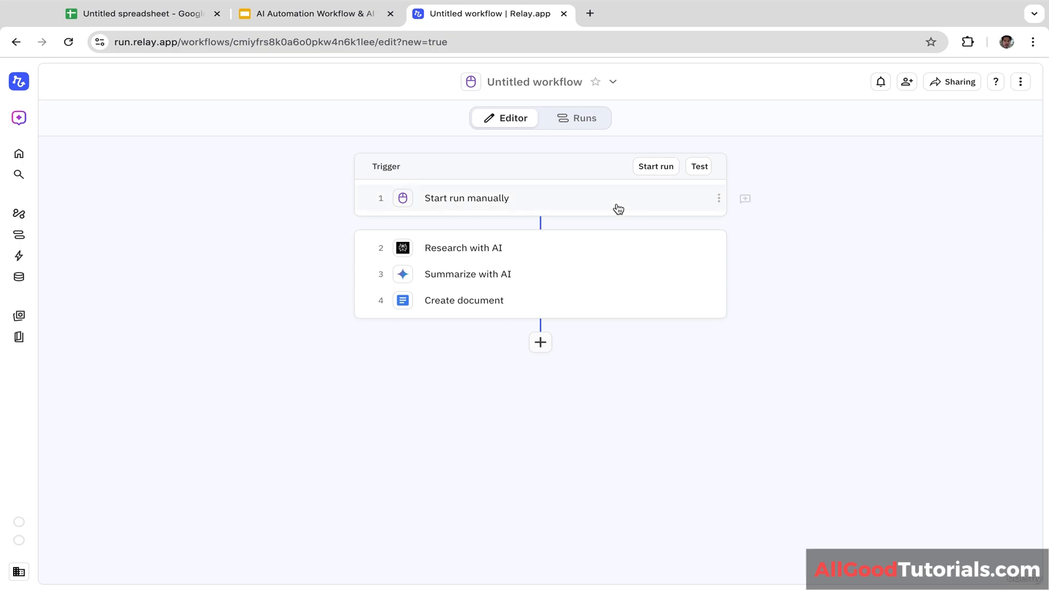
click(655, 168)
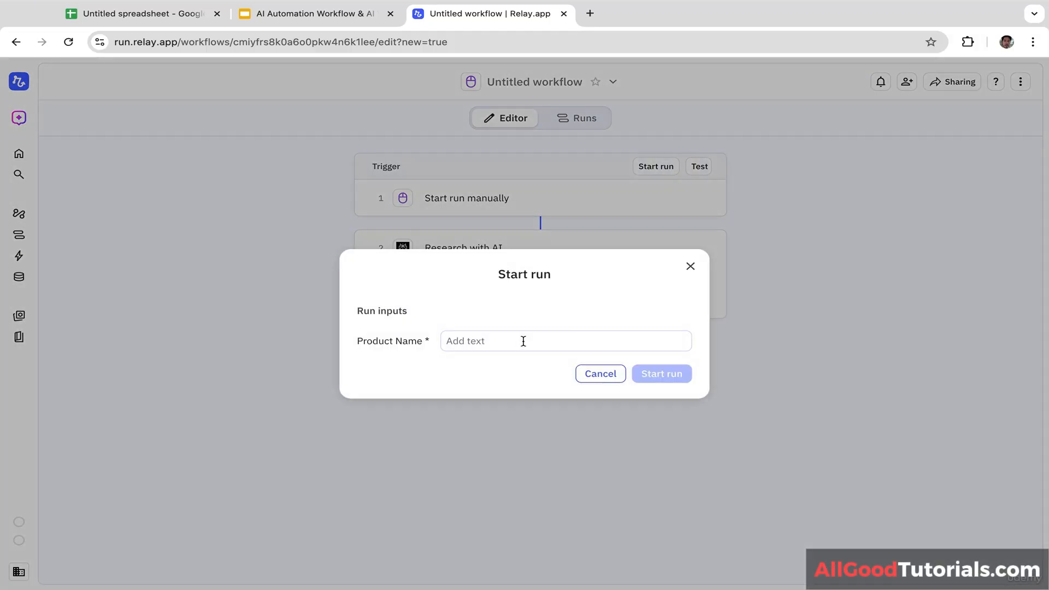
click(538, 342)
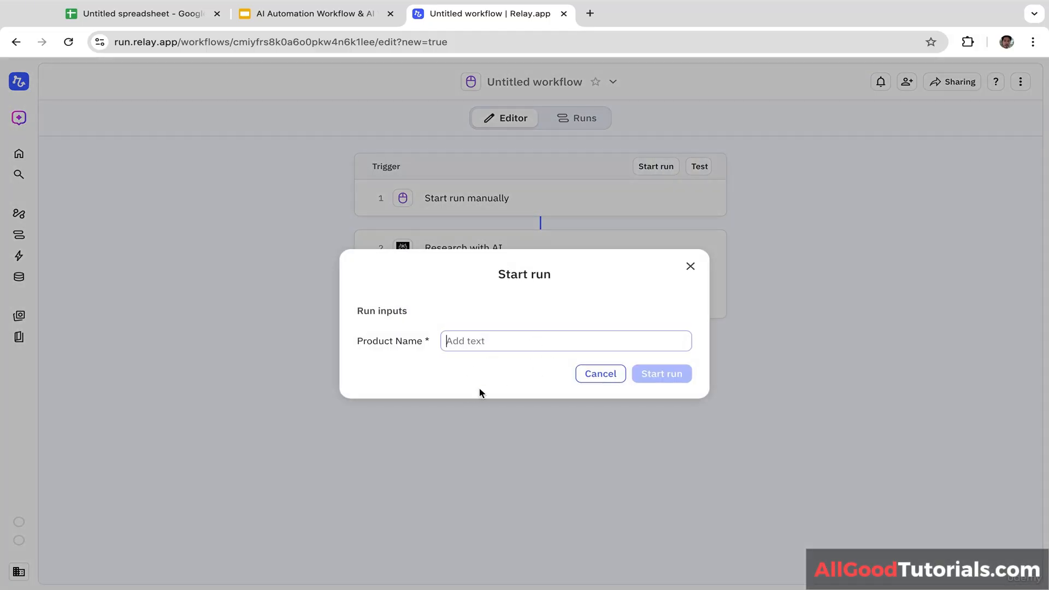
text(memory foam)
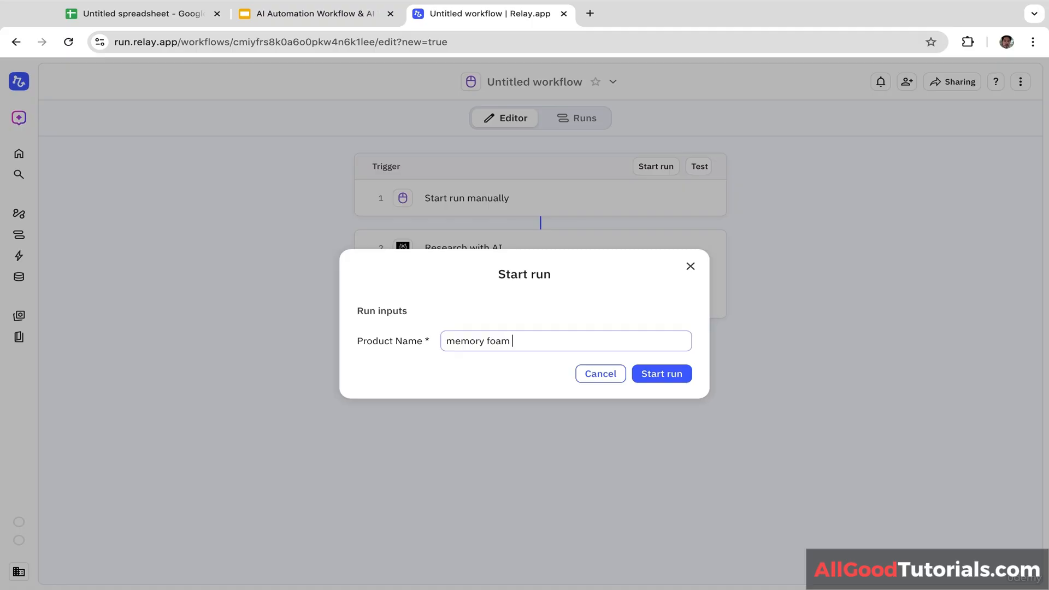
text(pillow)
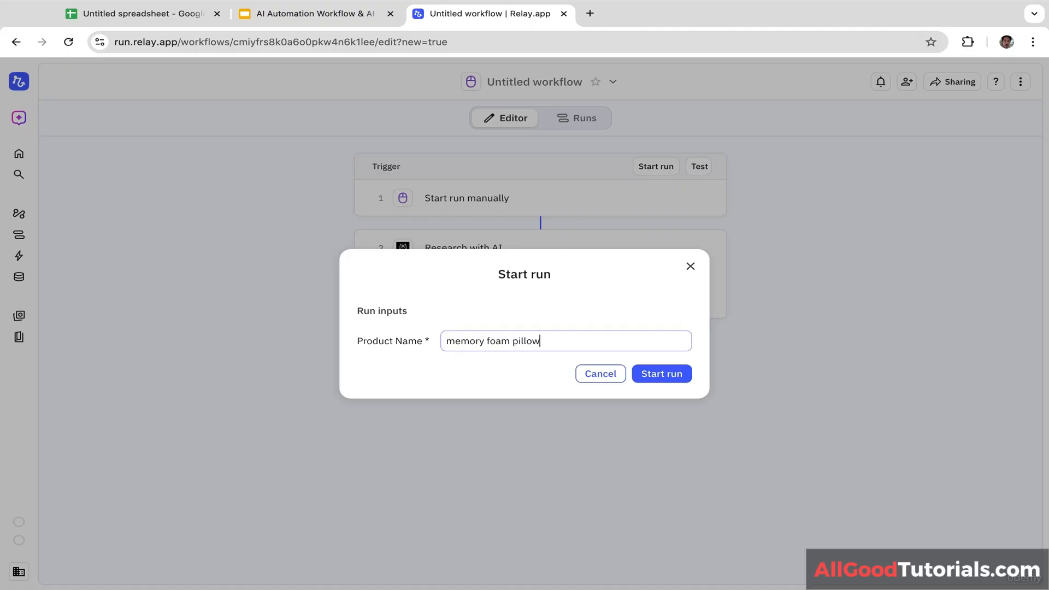
click(666, 375)
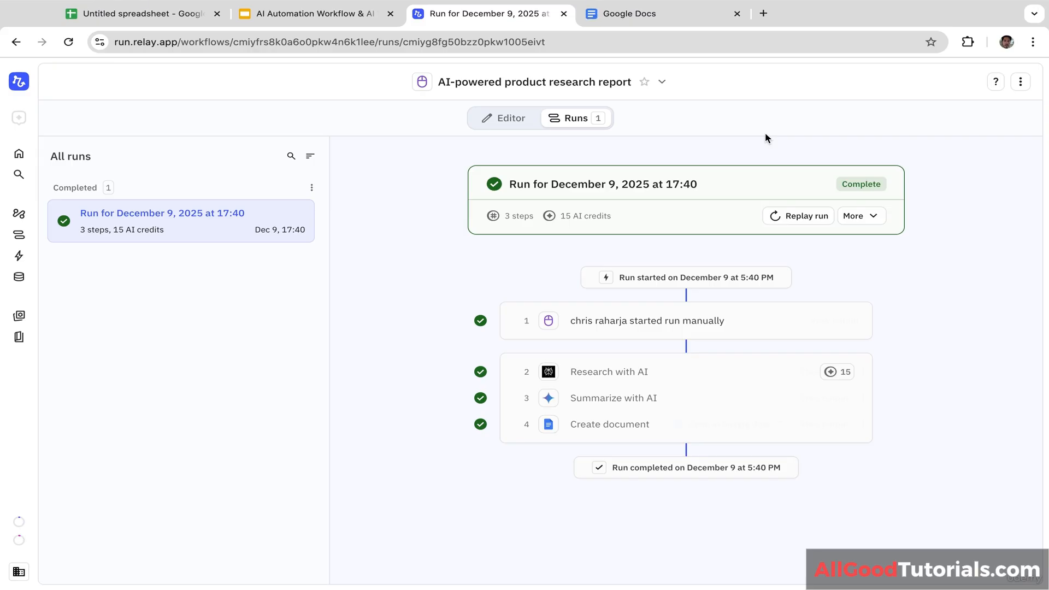
Step: Read through the generated Product Research doc, then return to the Relay run tab
click(656, 16)
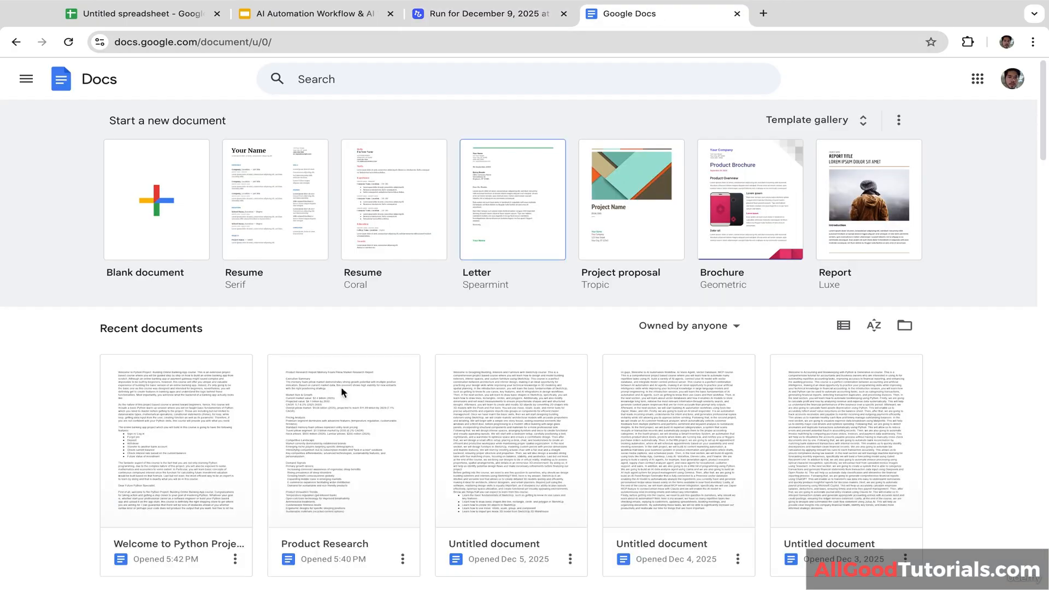
click(326, 453)
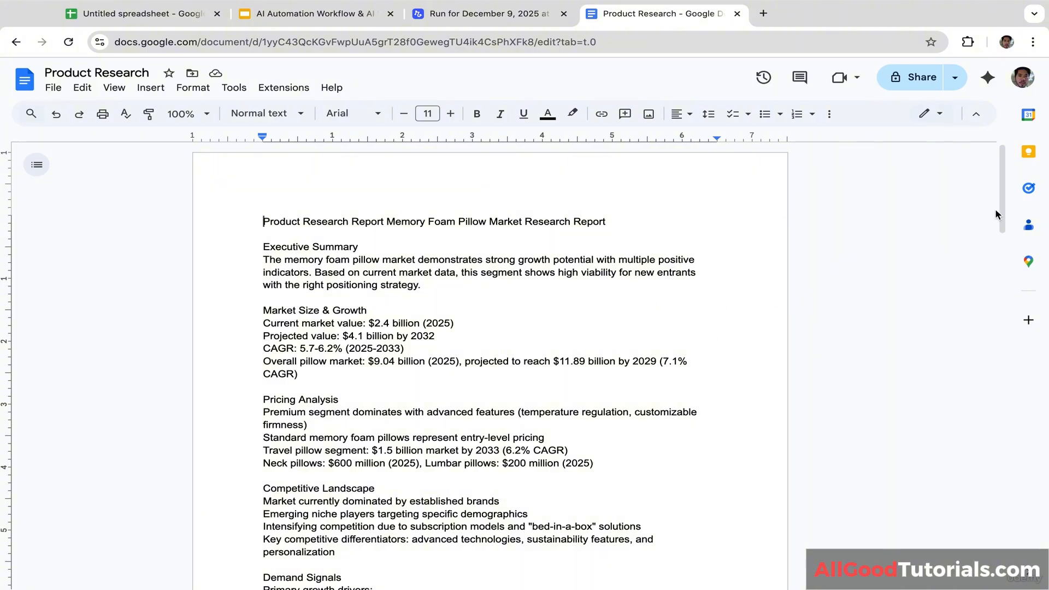
scroll(1003, 213, down, 1)
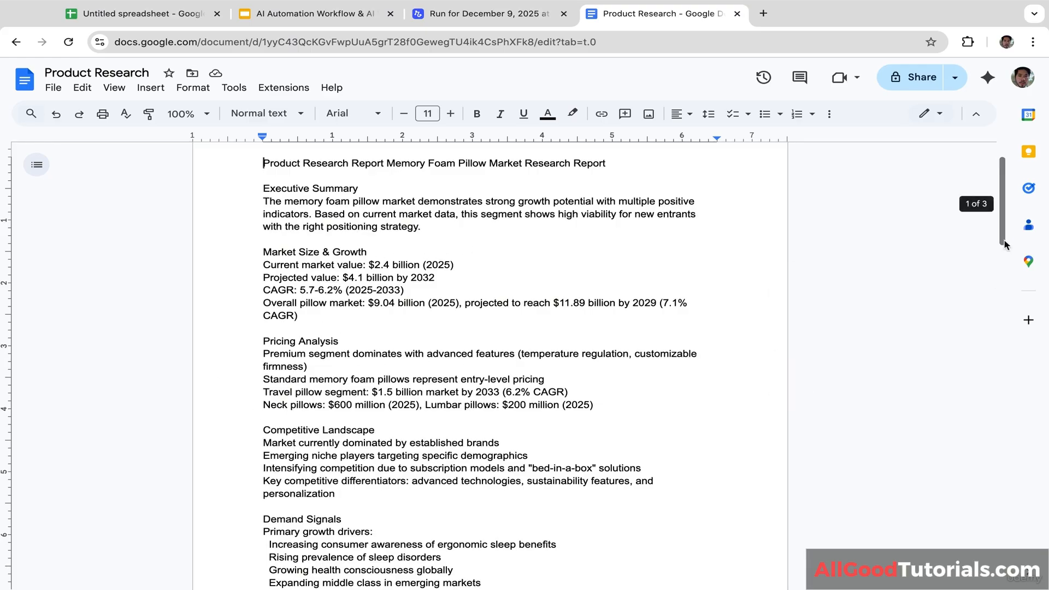
drag(1003, 243, 971, 386)
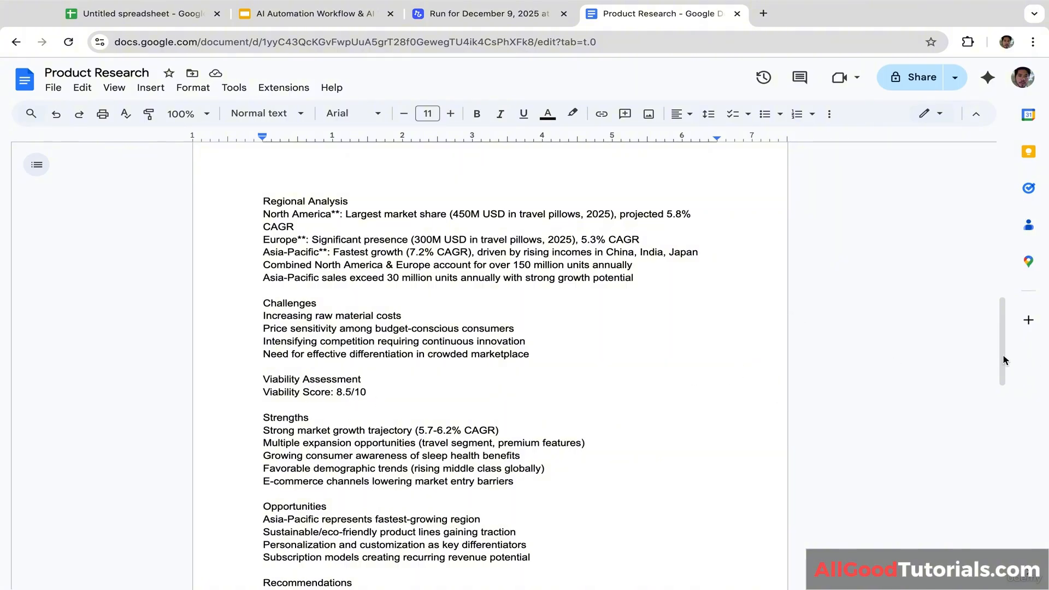
drag(1004, 351, 991, 432)
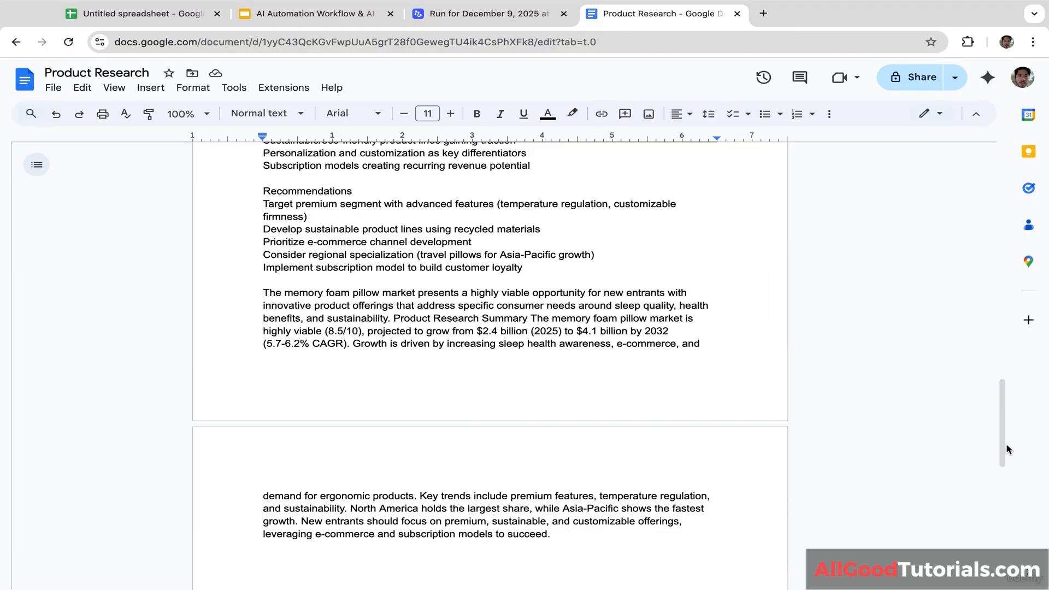
drag(1001, 424, 1003, 180)
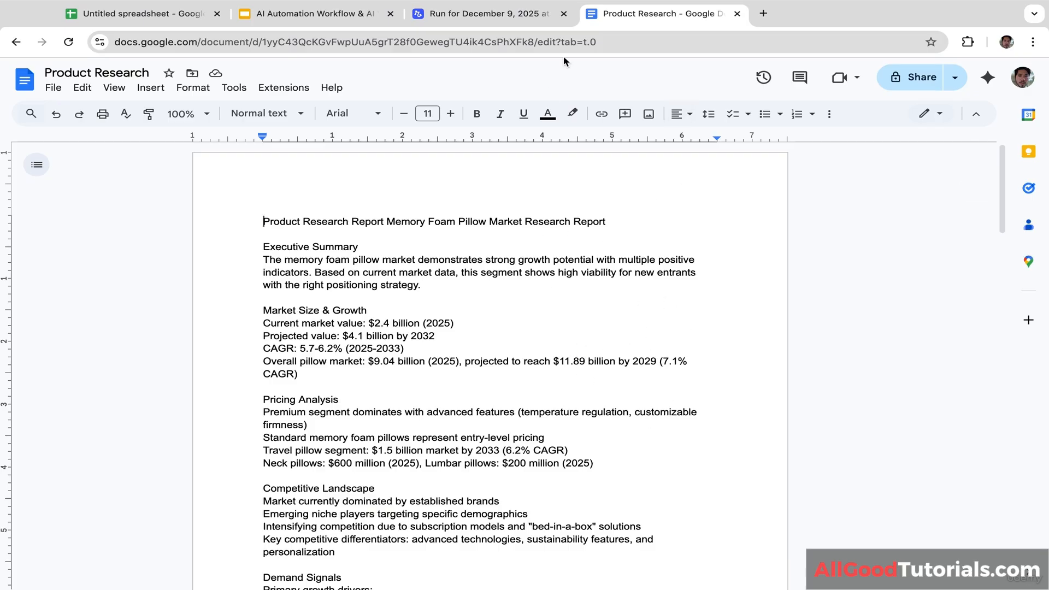
click(489, 22)
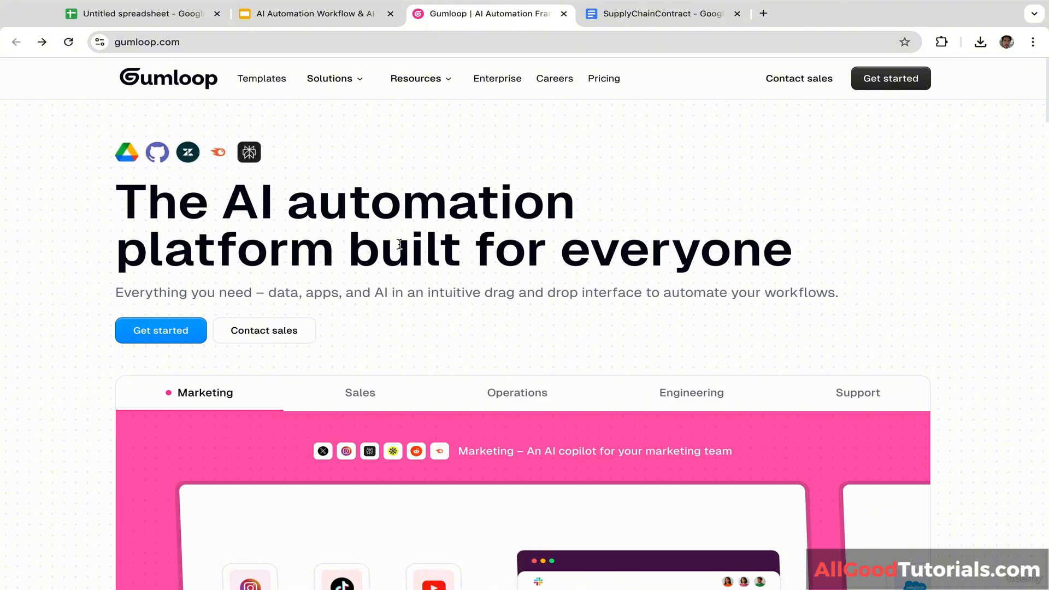
Step: Sign up to Gumloop using a Google account
click(893, 81)
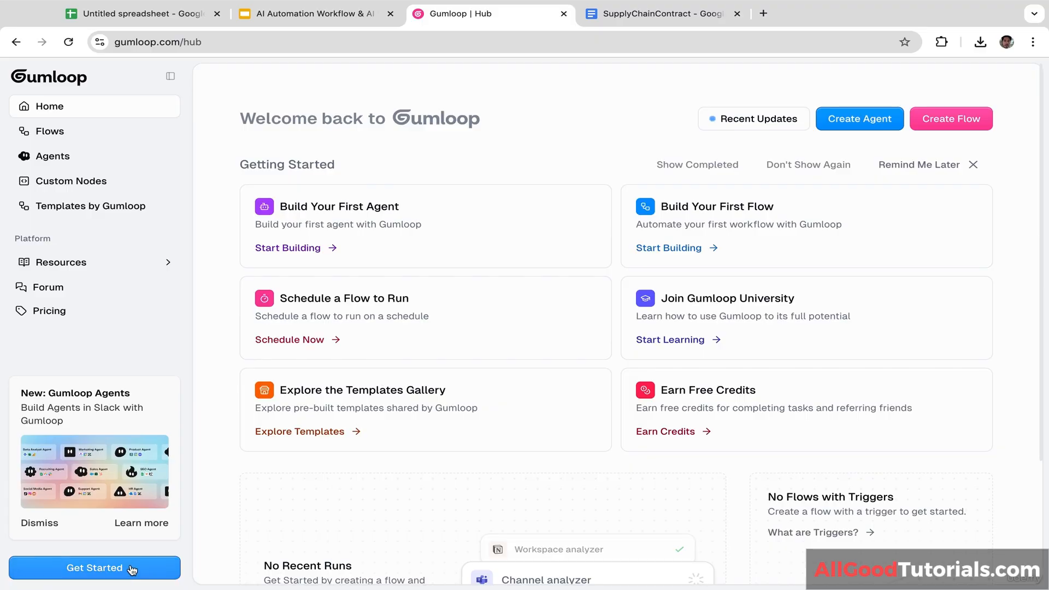
click(132, 567)
click(499, 250)
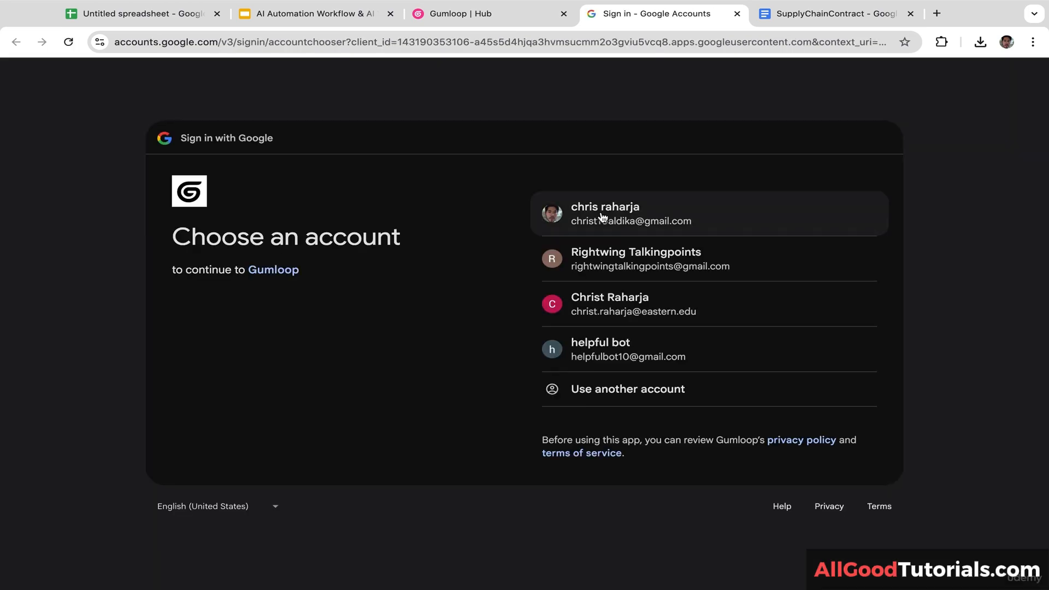
click(602, 218)
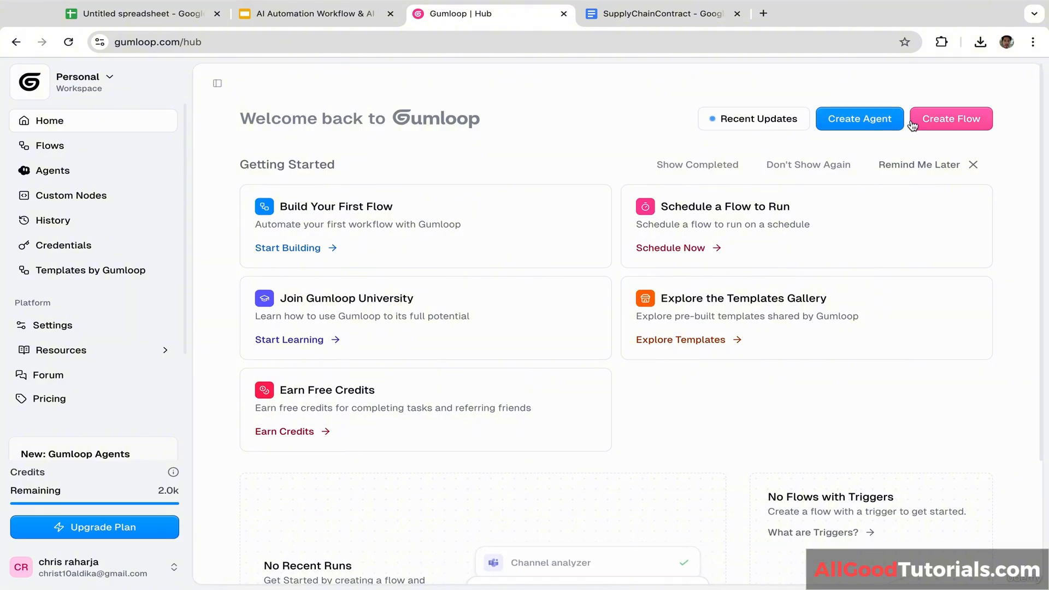
Step: Create a new blank flow, then bring up the SupplyChainContract document
click(931, 126)
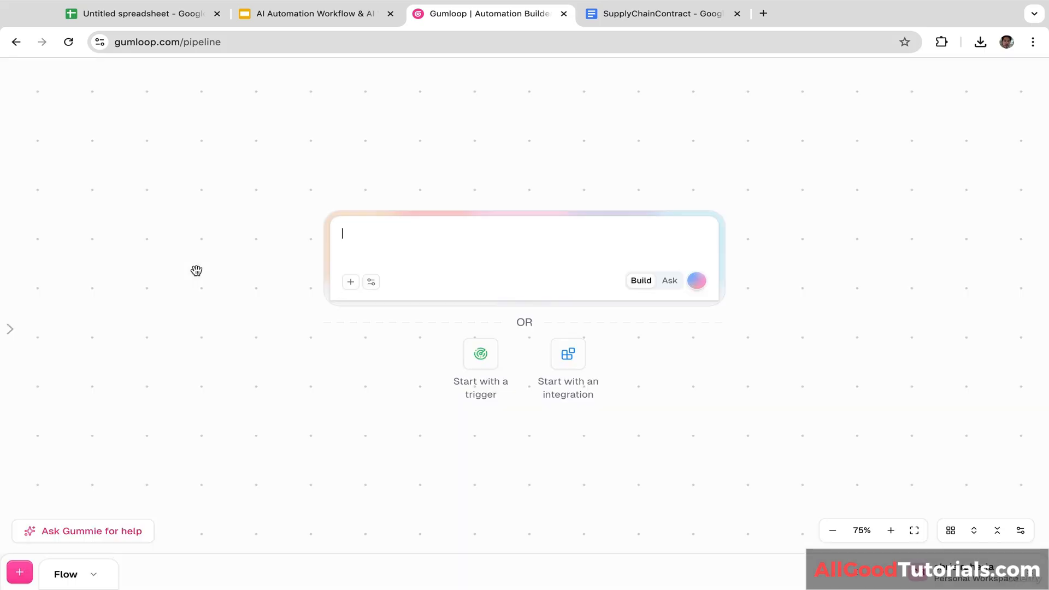
click(26, 128)
click(530, 153)
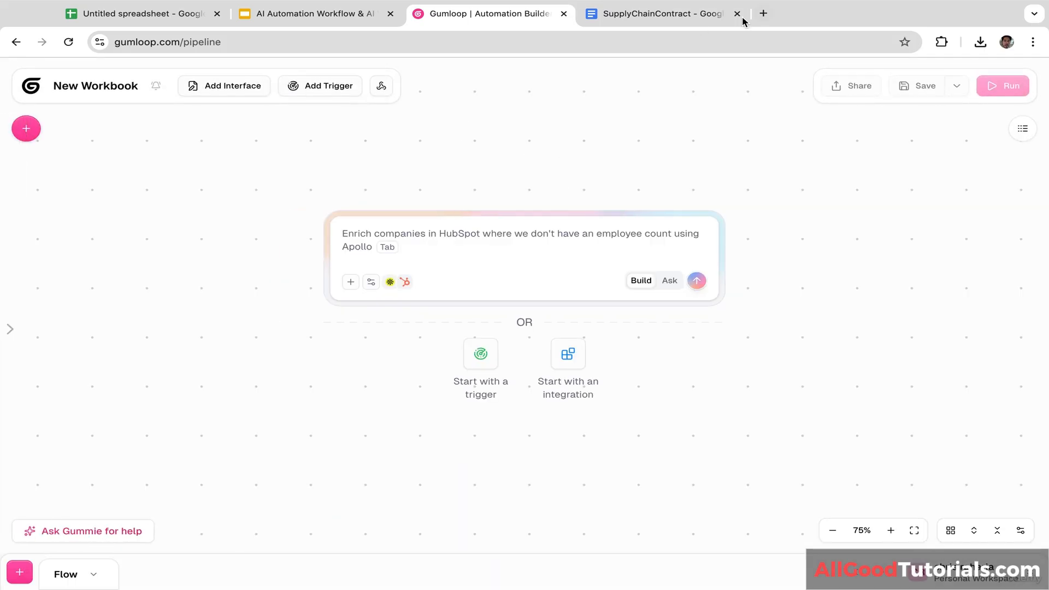
click(681, 15)
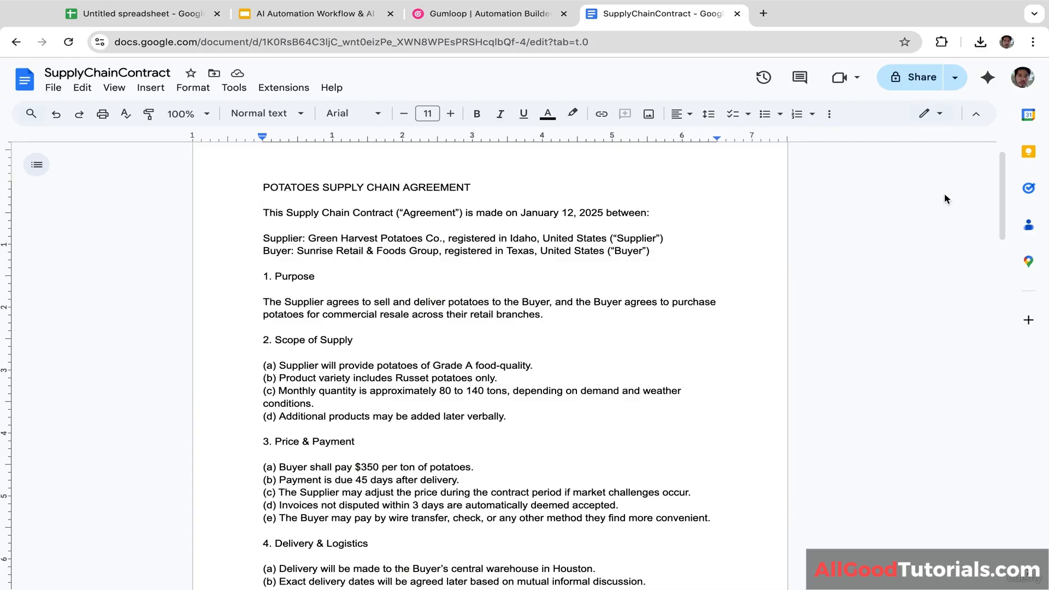
Step: Look over the potatoes supply contract, then return to the Gumloop workbook
mouse_move(1003, 185)
mouse_down()
mouse_move(1004, 219)
mouse_move(1006, 161)
mouse_move(991, 208)
mouse_move(997, 182)
mouse_up()
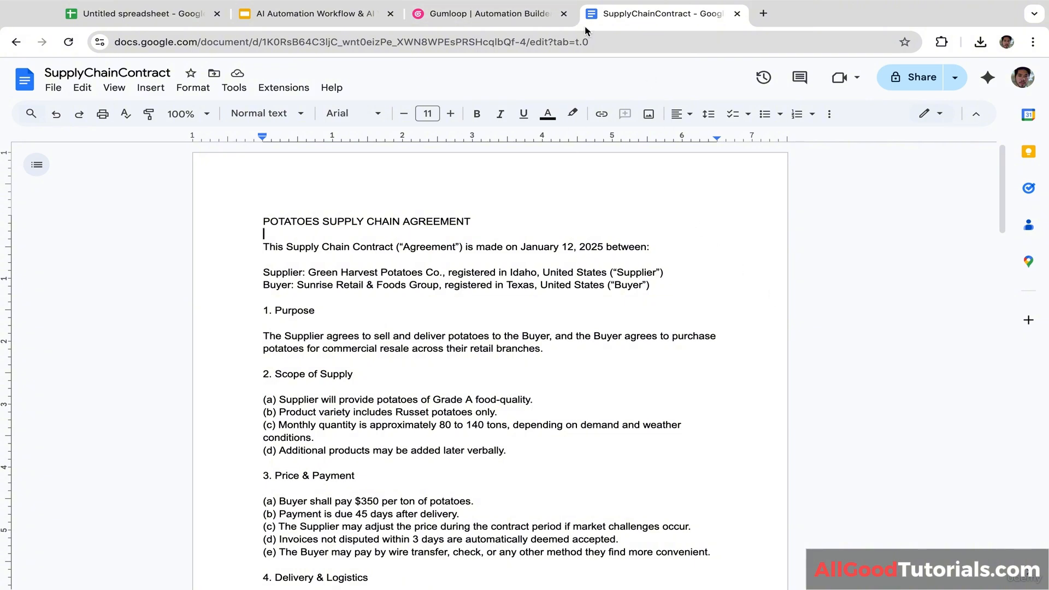
click(519, 15)
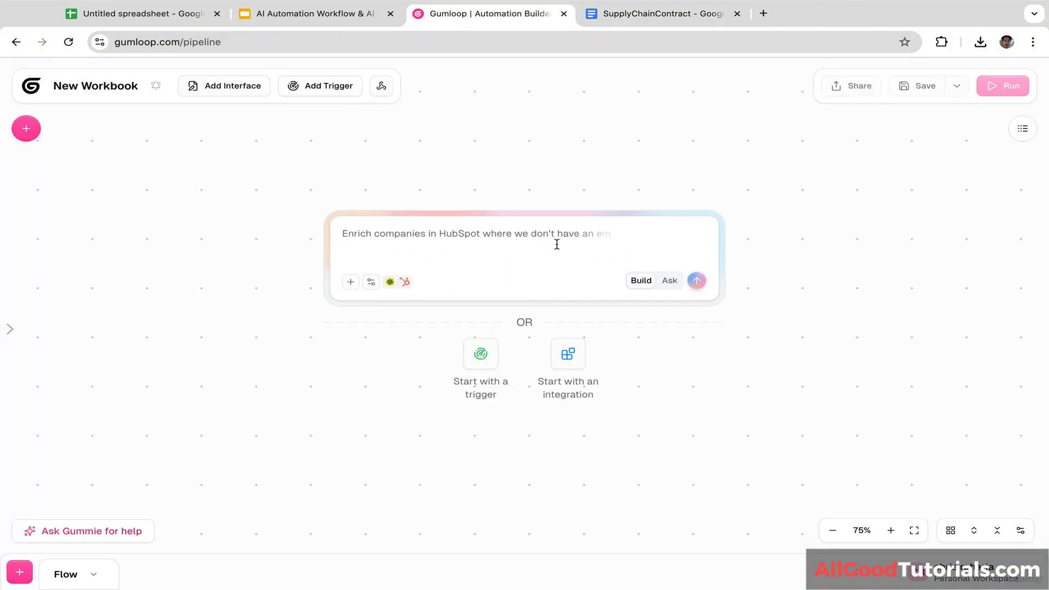
Step: Place a PDF Reader node on the canvas, leaving no file chosen and Reading Mode Standard
click(482, 364)
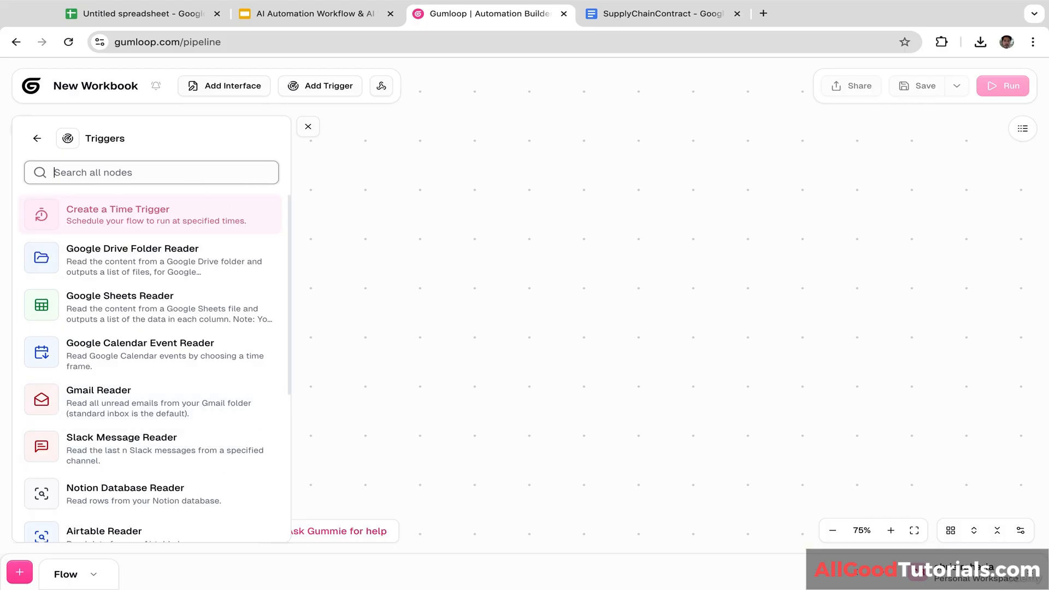
text(pdf)
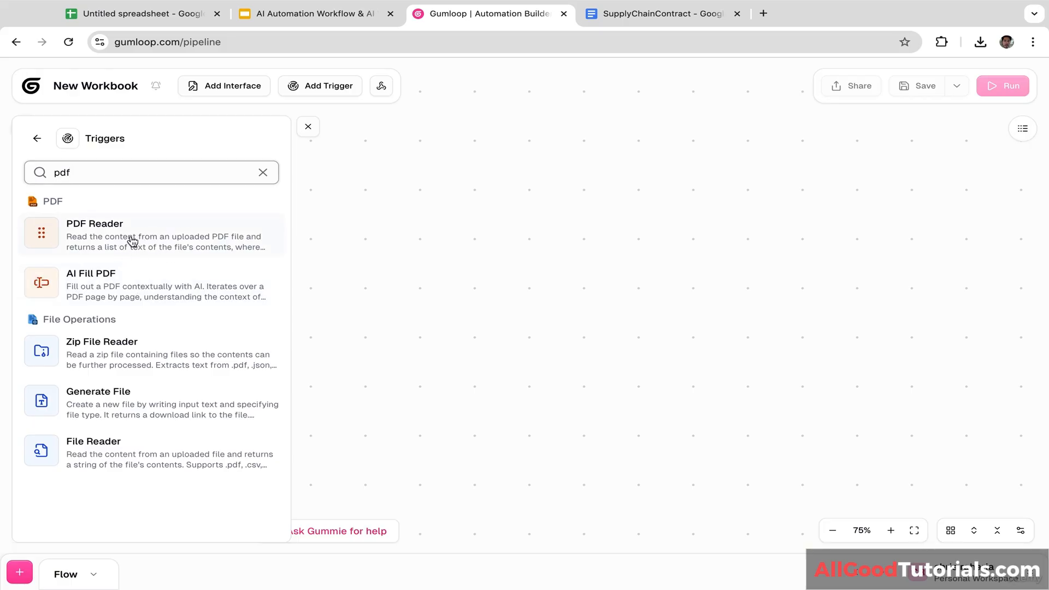
drag(132, 238, 470, 245)
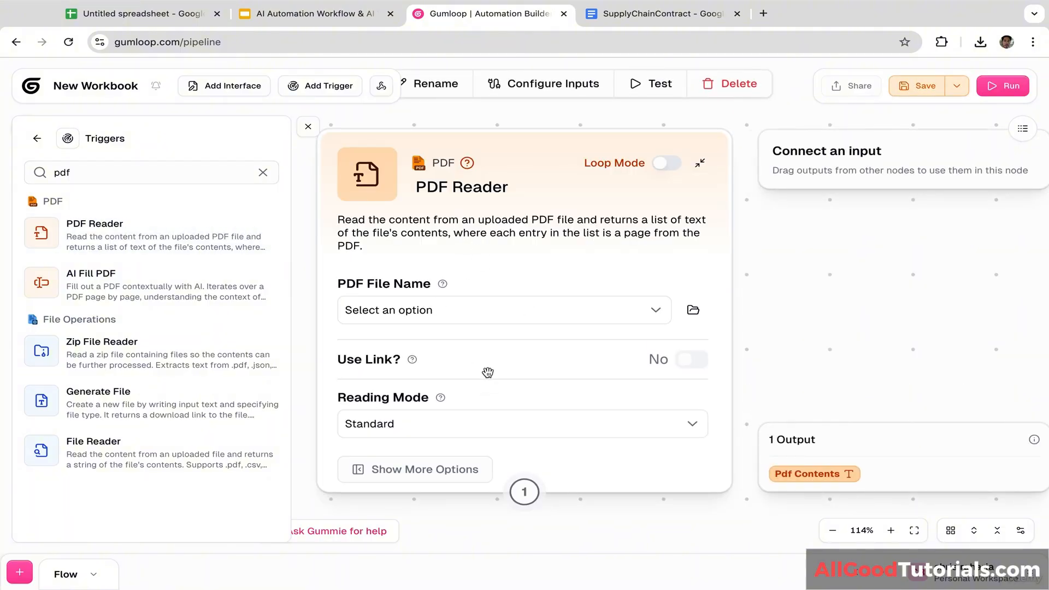
click(501, 316)
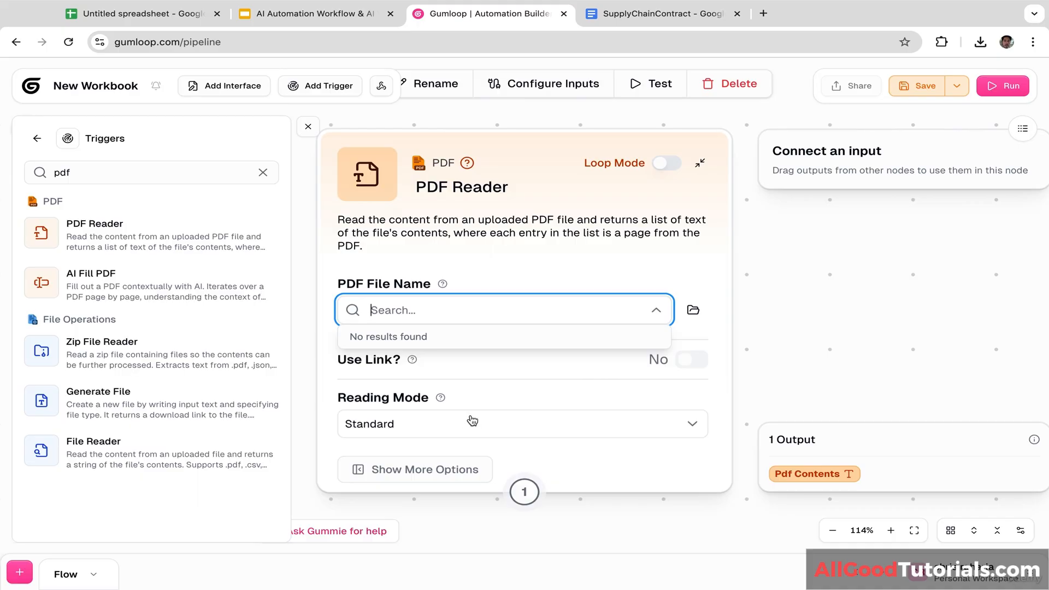
click(460, 428)
click(425, 457)
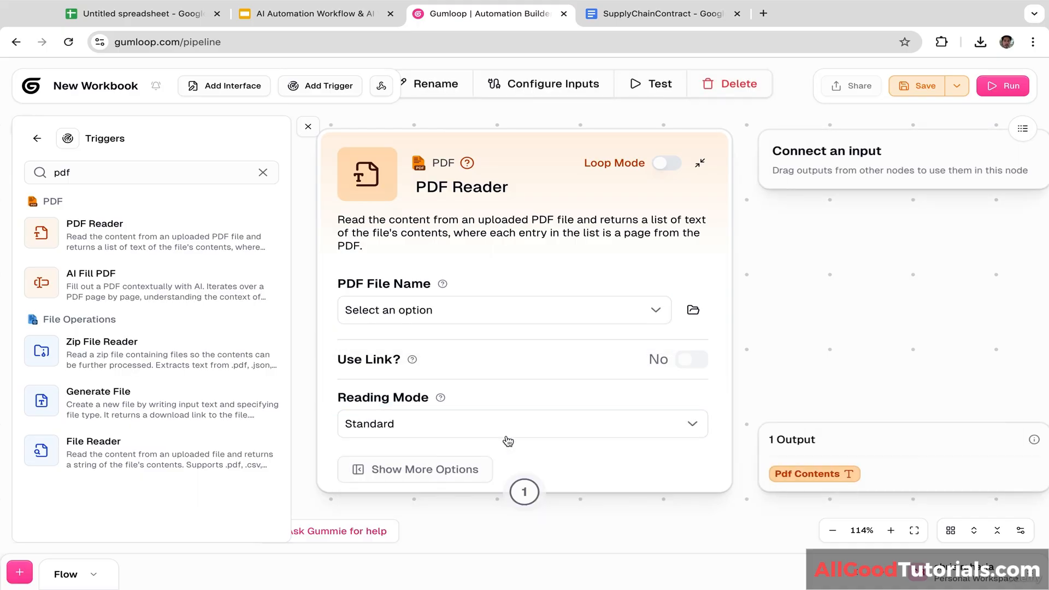
click(647, 419)
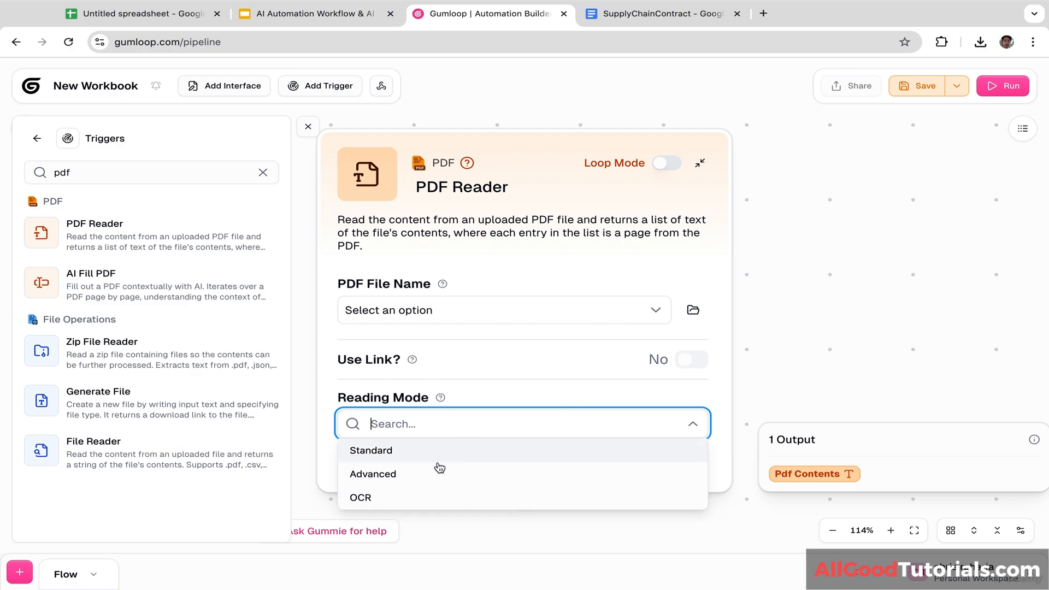
click(726, 398)
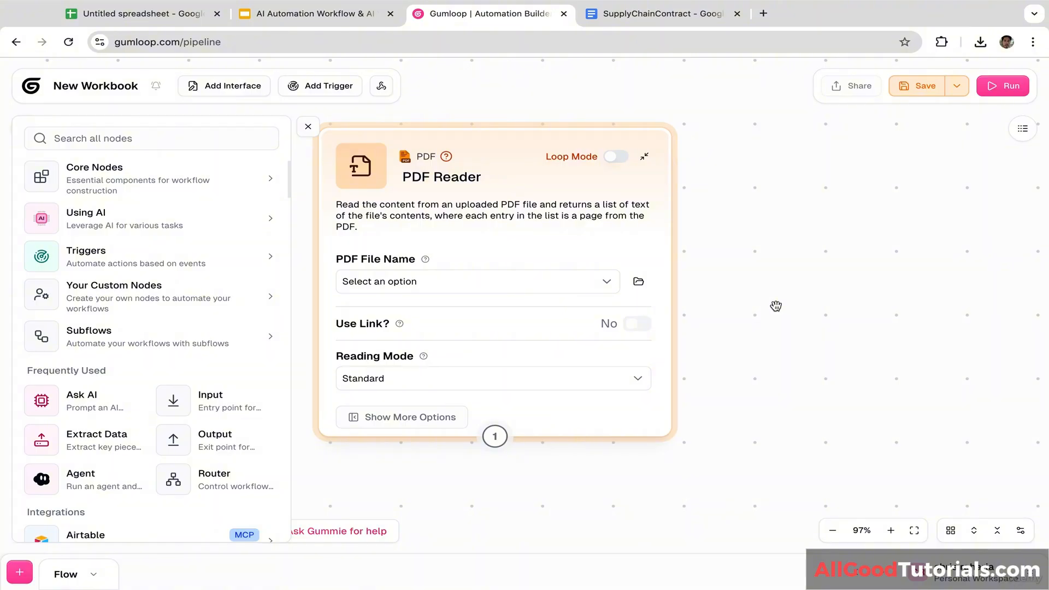
Step: Add an Agent node to the canvas beside the PDF Reader
click(72, 138)
text(ai)
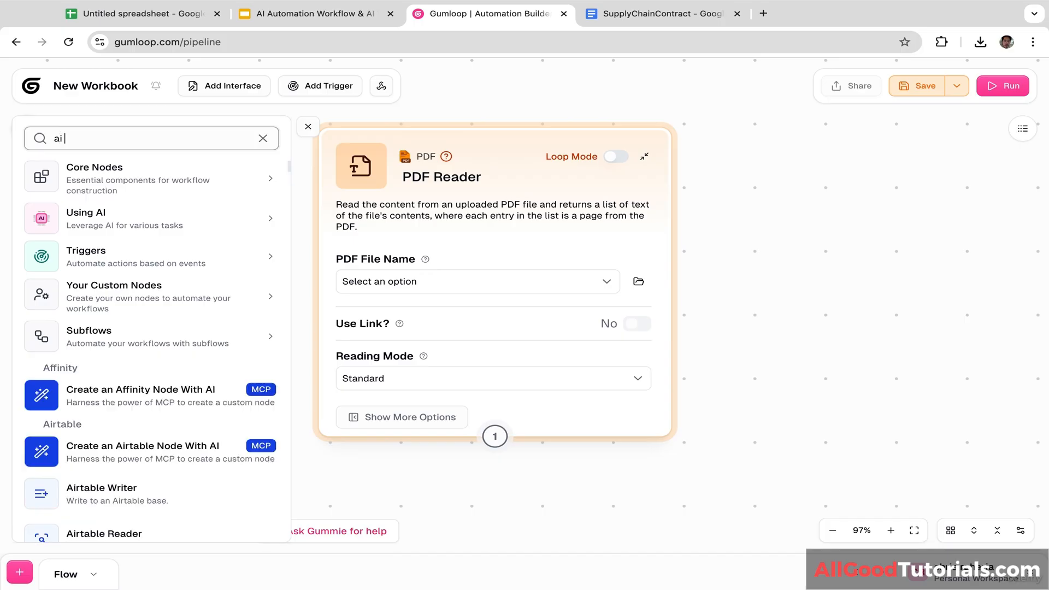
text( age)
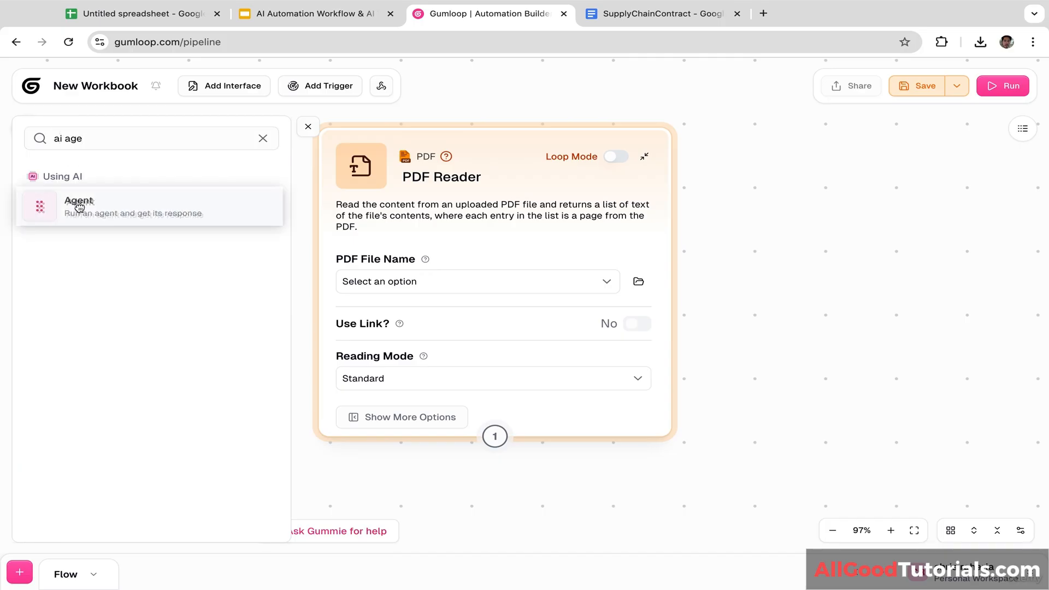
drag(79, 206, 808, 251)
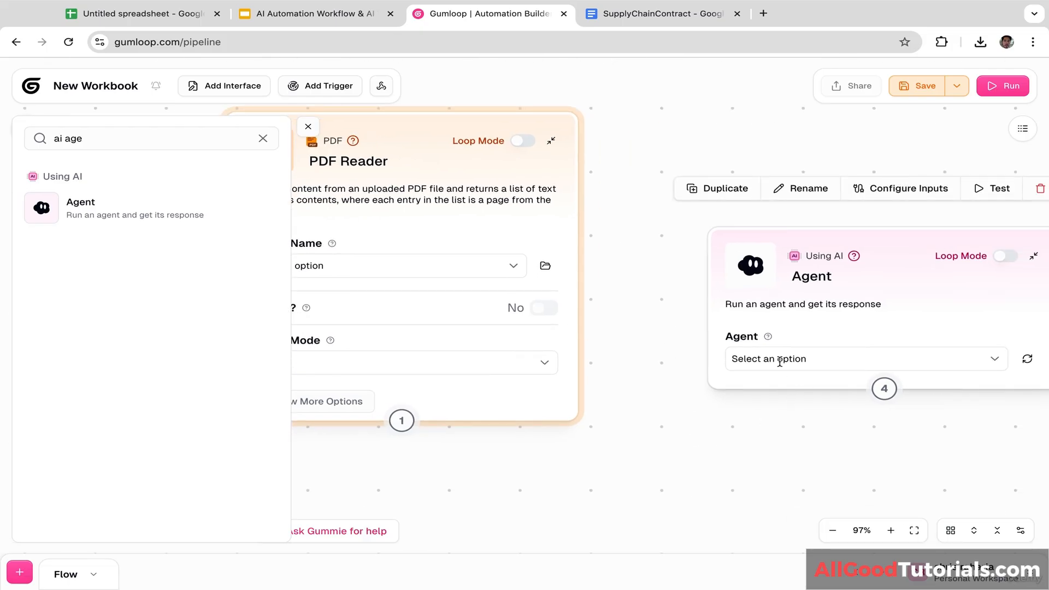
Step: Create and save a new agent, Neon Rocket, using the Claude 4.5 Opus model
click(779, 360)
click(809, 514)
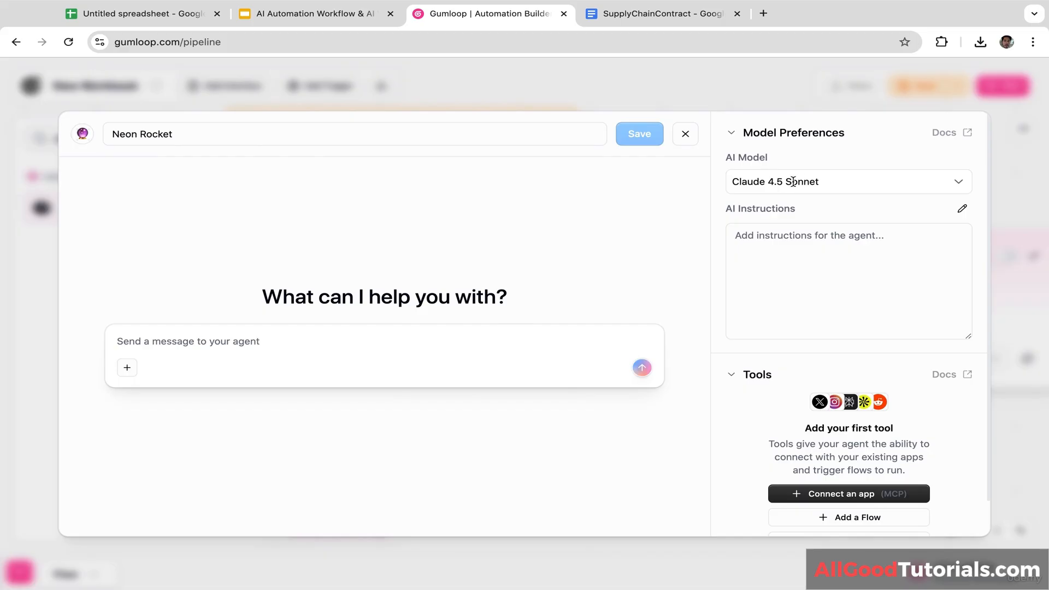
click(793, 181)
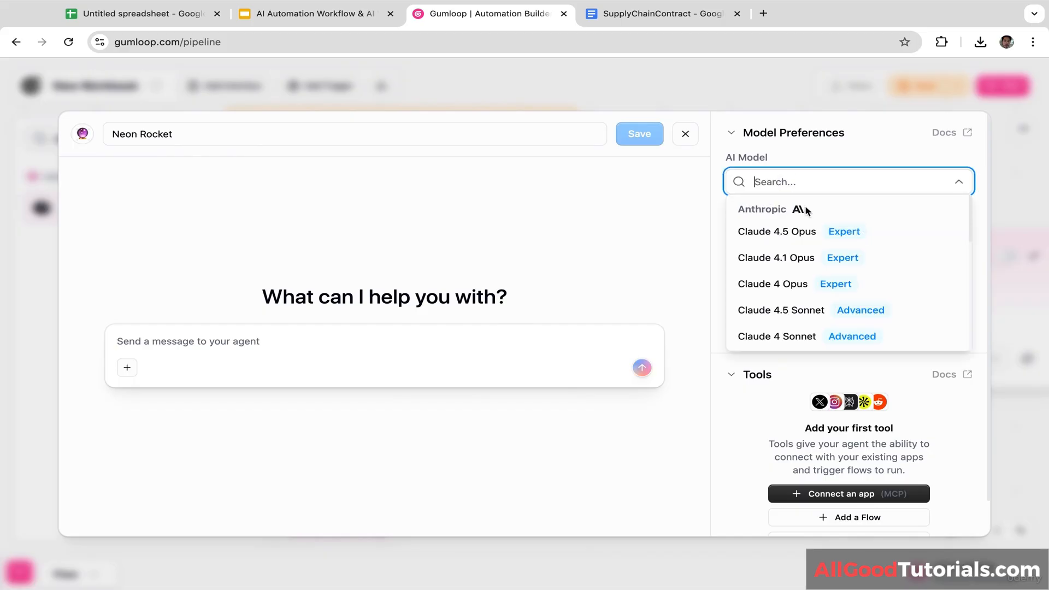
click(767, 236)
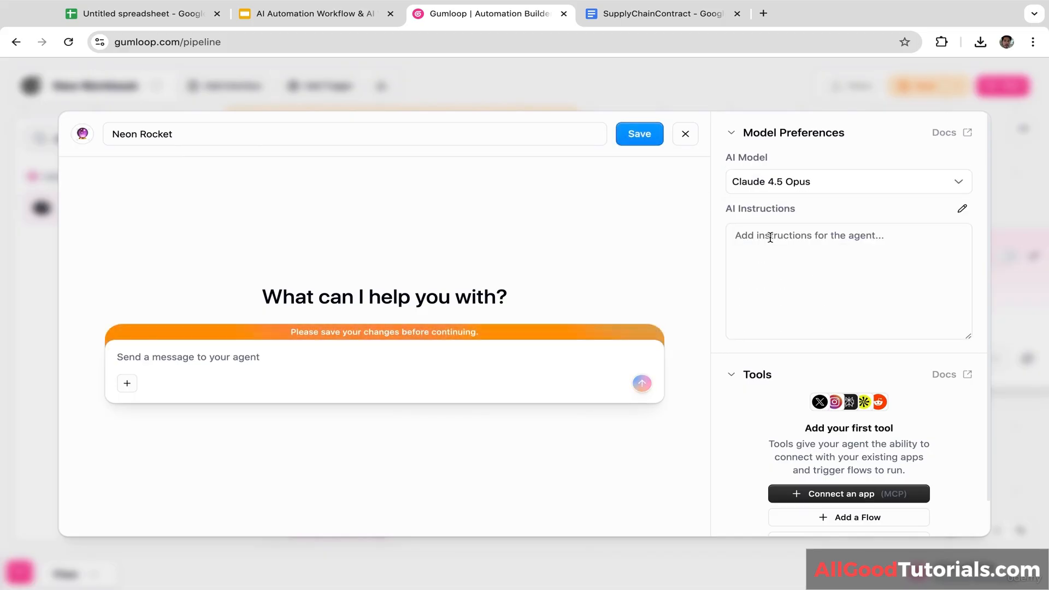
click(646, 136)
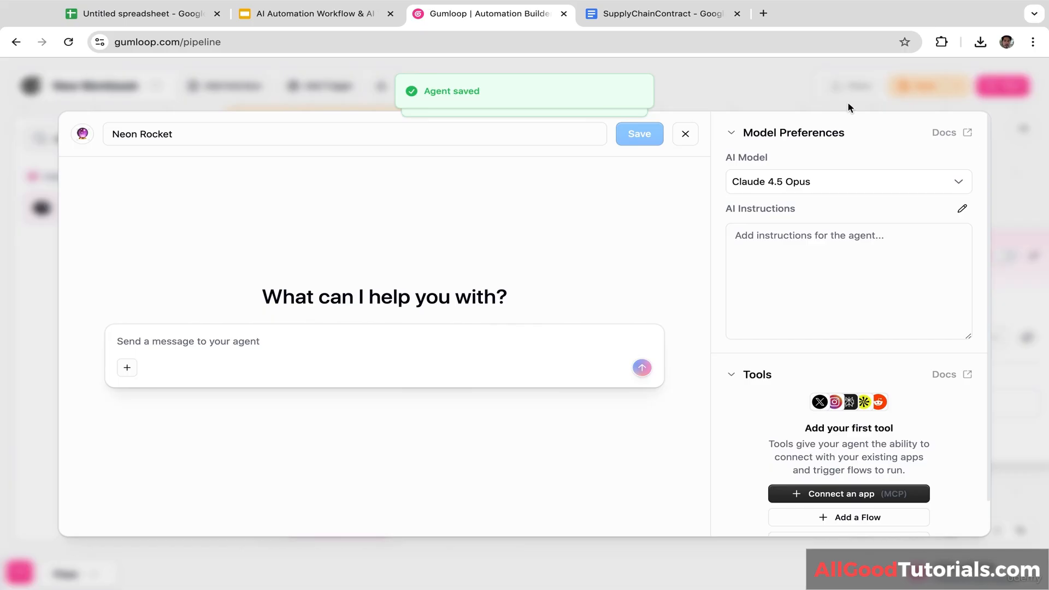
click(685, 135)
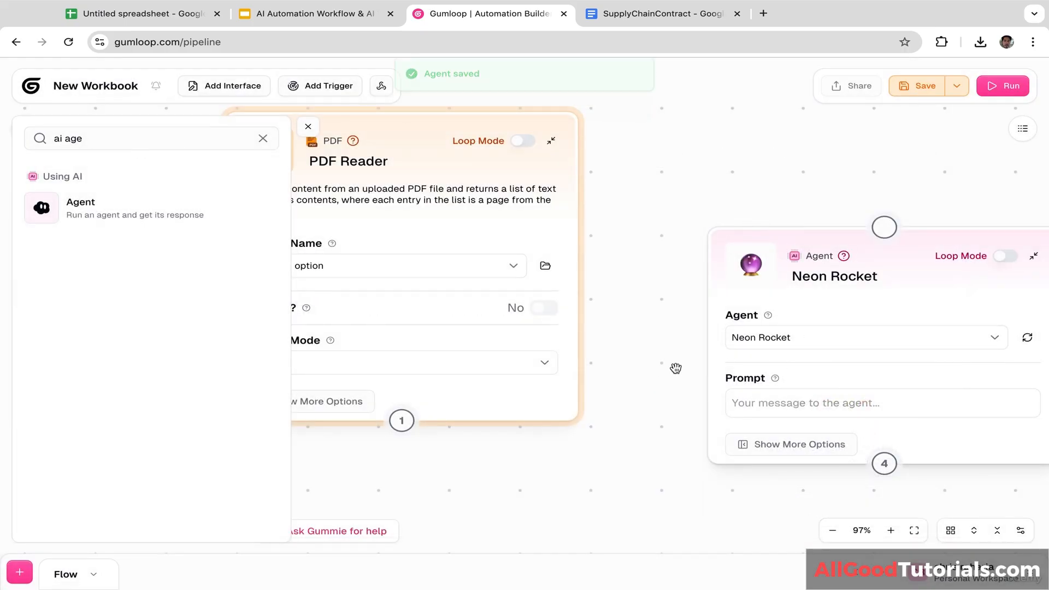
Step: Connect the PDF Reader to the agent and start the prompt 'Analyse this supply chain contract'
drag(402, 421, 877, 213)
click(817, 401)
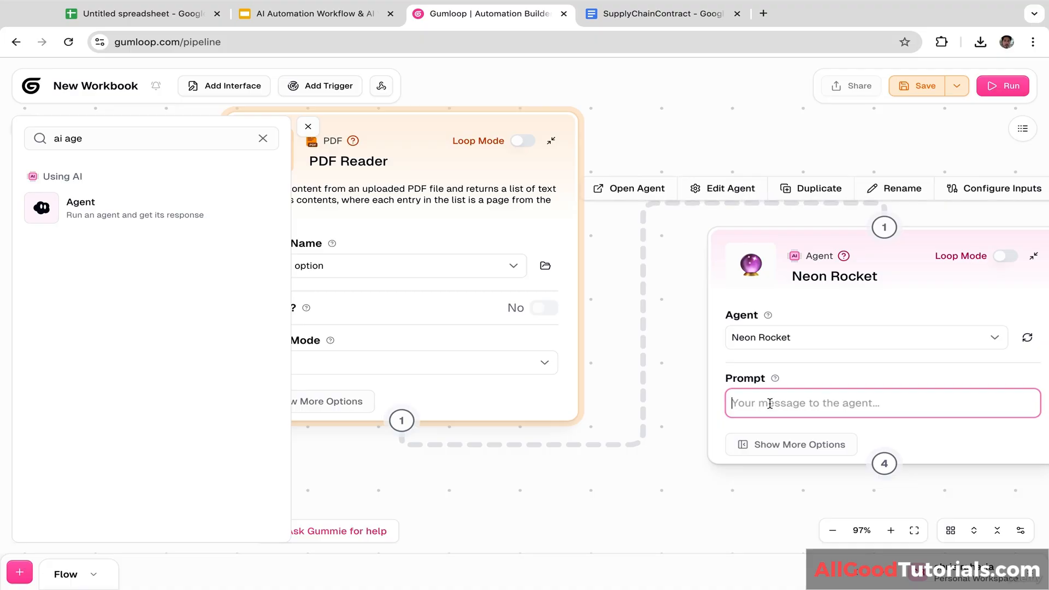
scroll(625, 439, down, 3)
scroll(552, 370, left, 3)
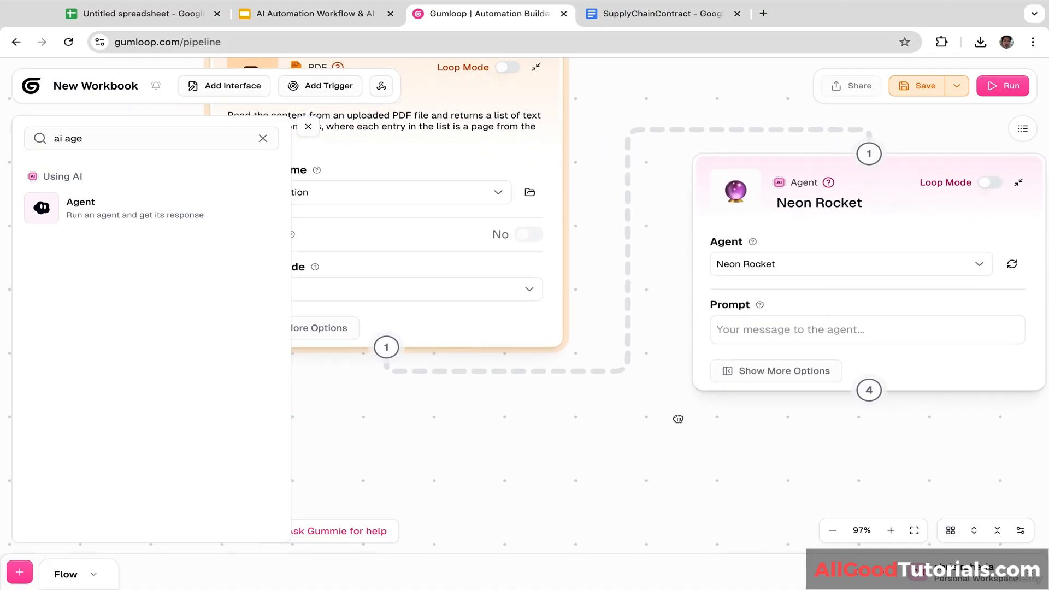
click(806, 355)
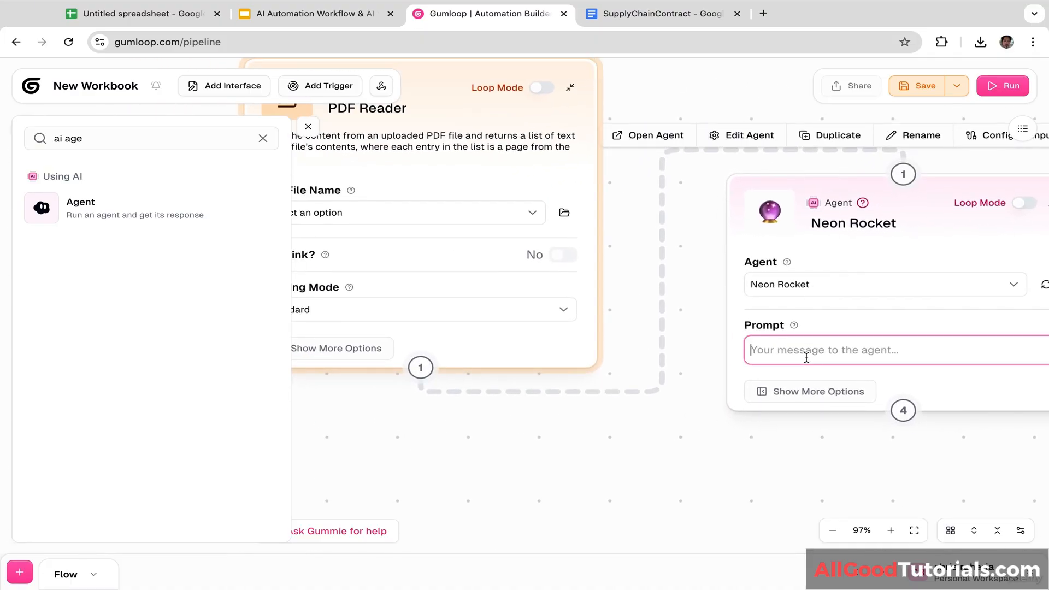
text(Analyse this supply chain con)
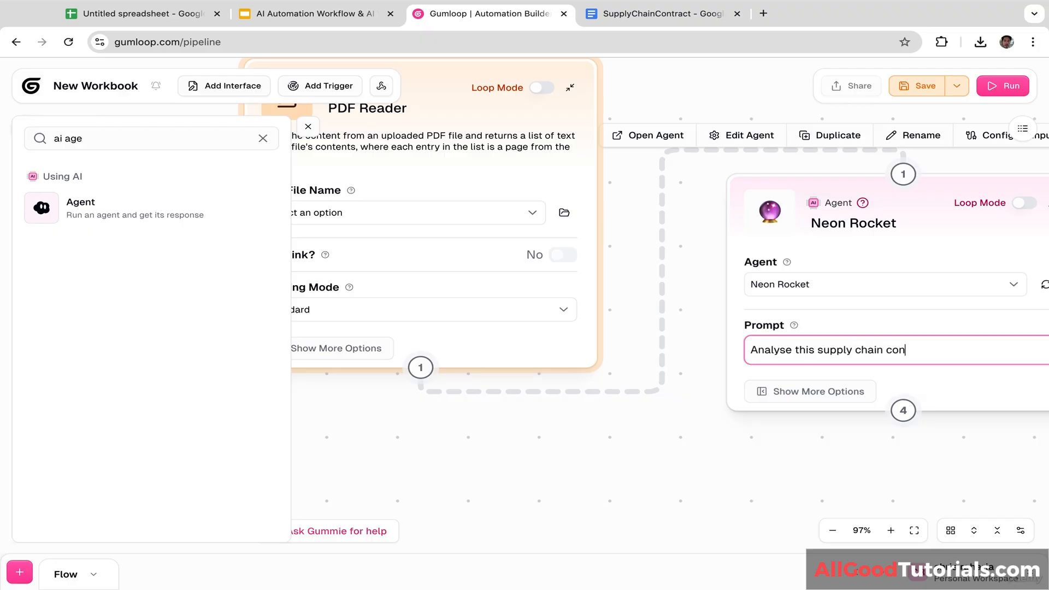
click(564, 353)
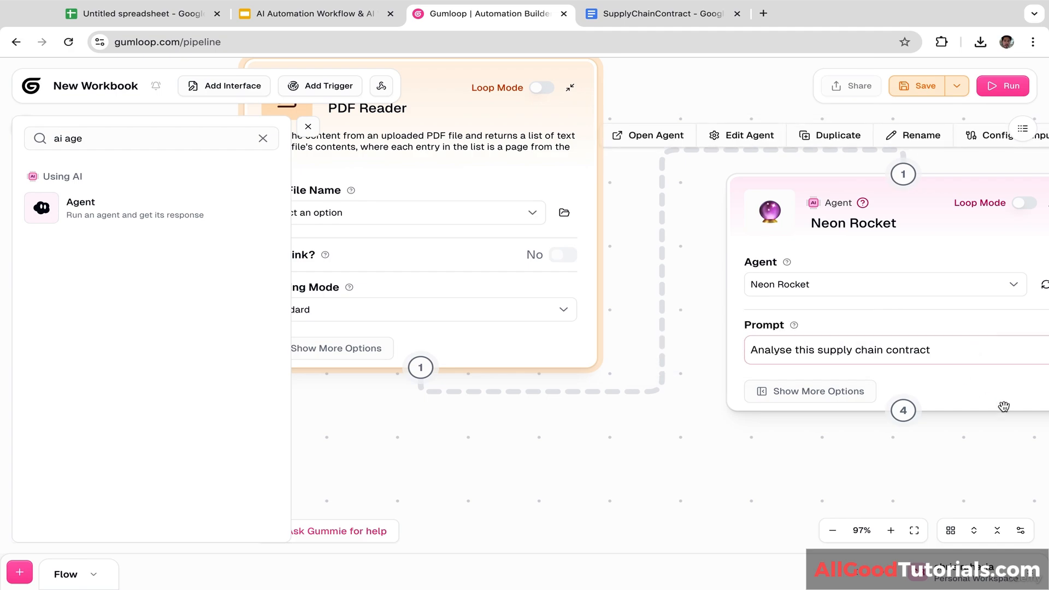
Step: Insert Pdf Contents into the prompt, then add 'assess the fairness and identify all potential risks'
drag(981, 433, 843, 430)
click(825, 345)
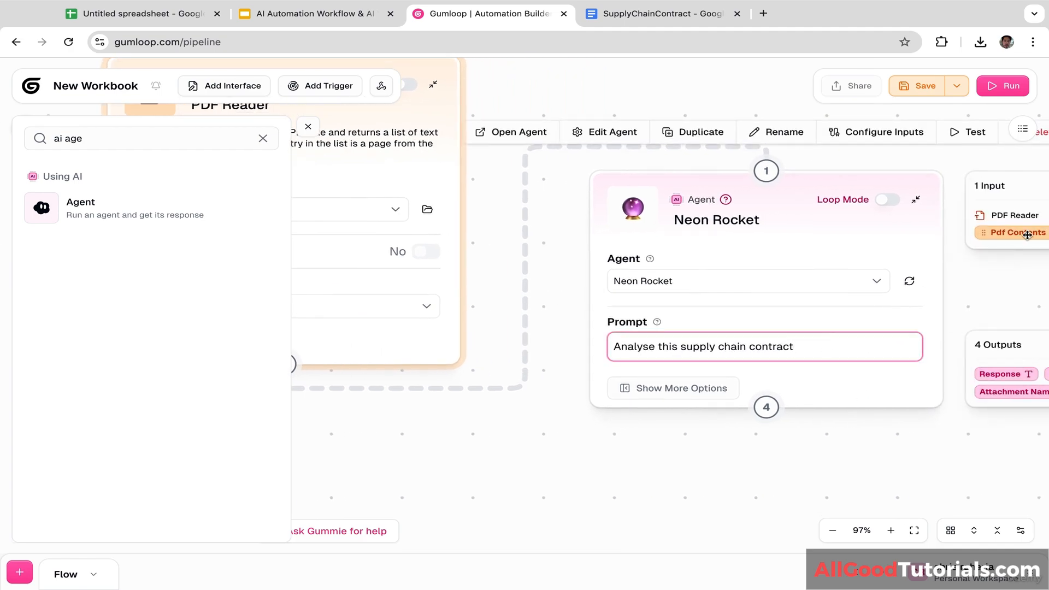
drag(1023, 236, 867, 352)
drag(899, 451, 779, 444)
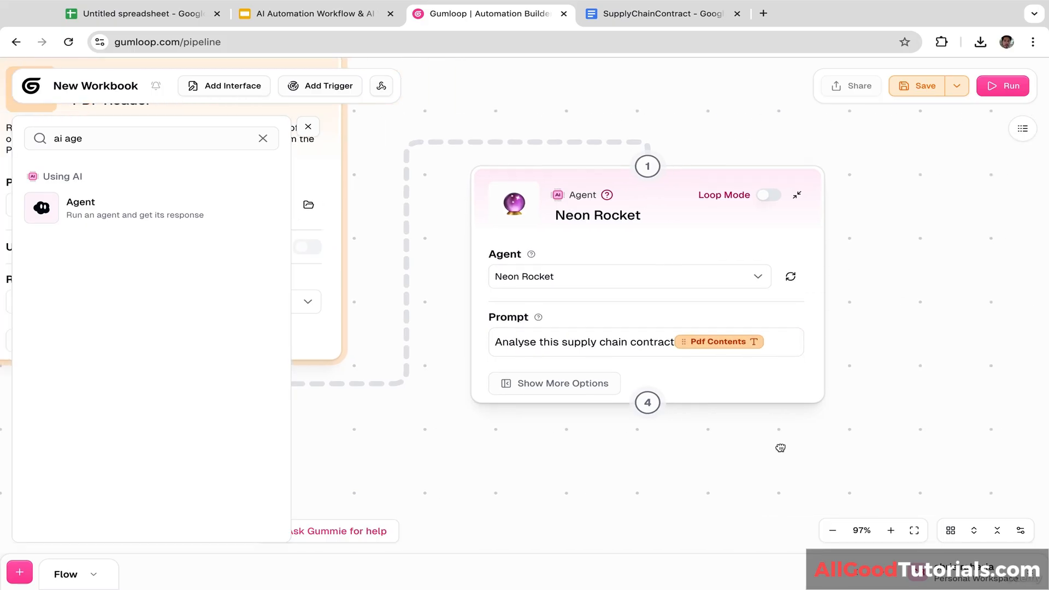
click(782, 343)
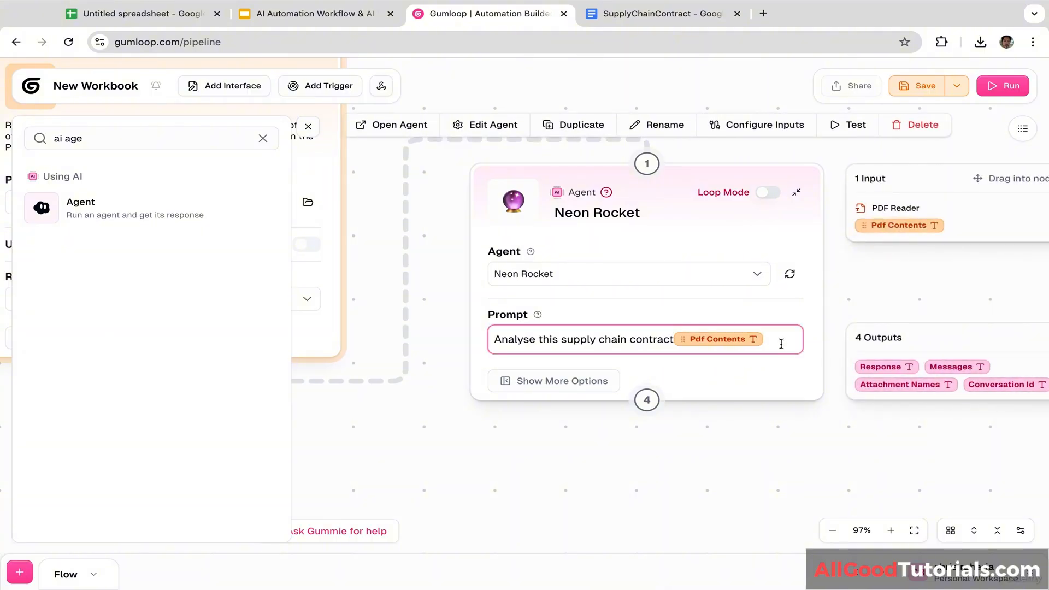
text(assess)
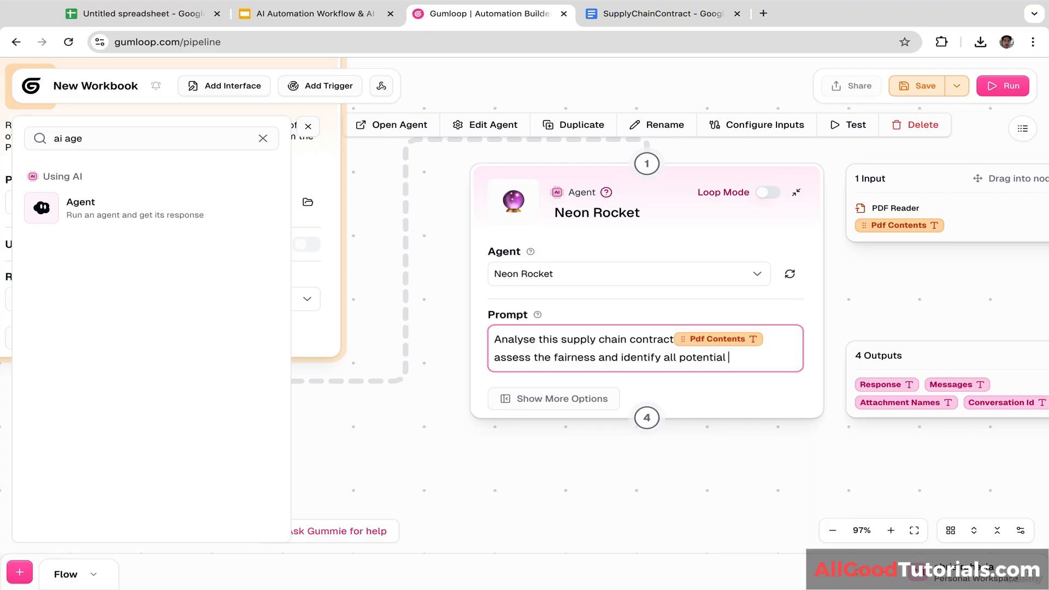
click(745, 433)
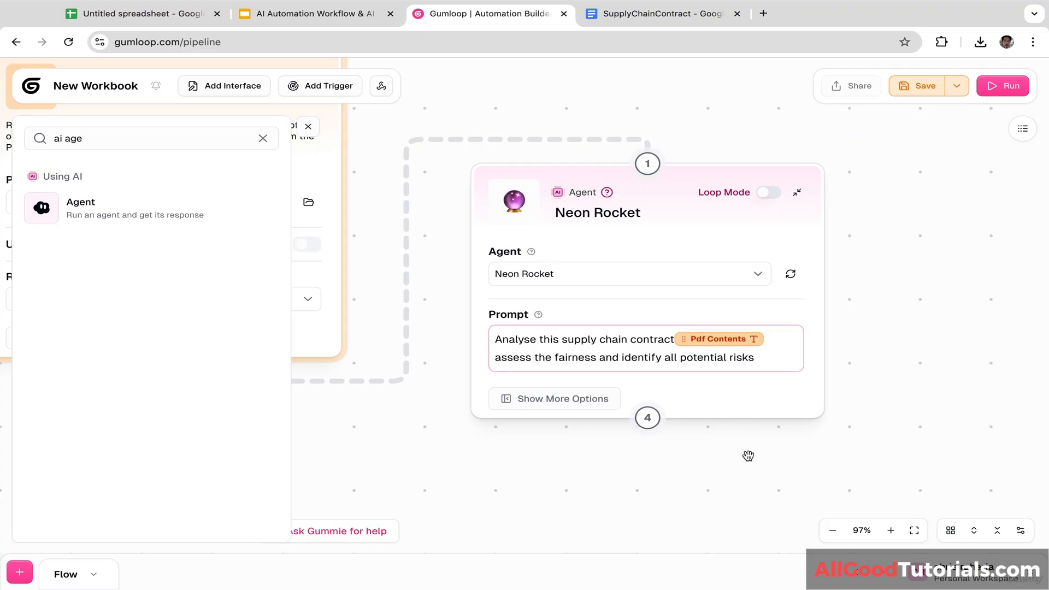
drag(857, 435, 832, 449)
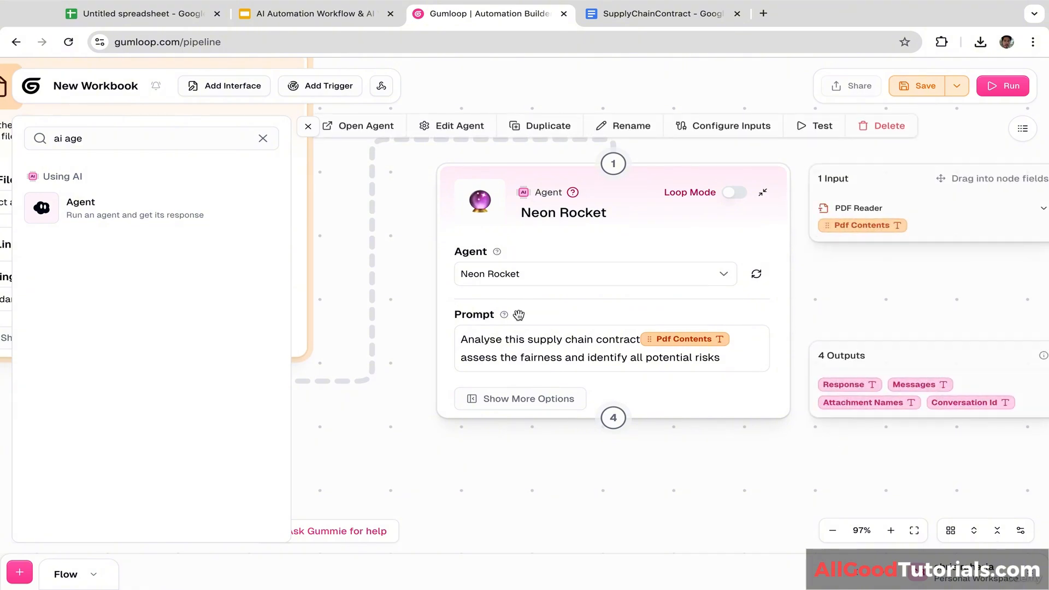
click(263, 138)
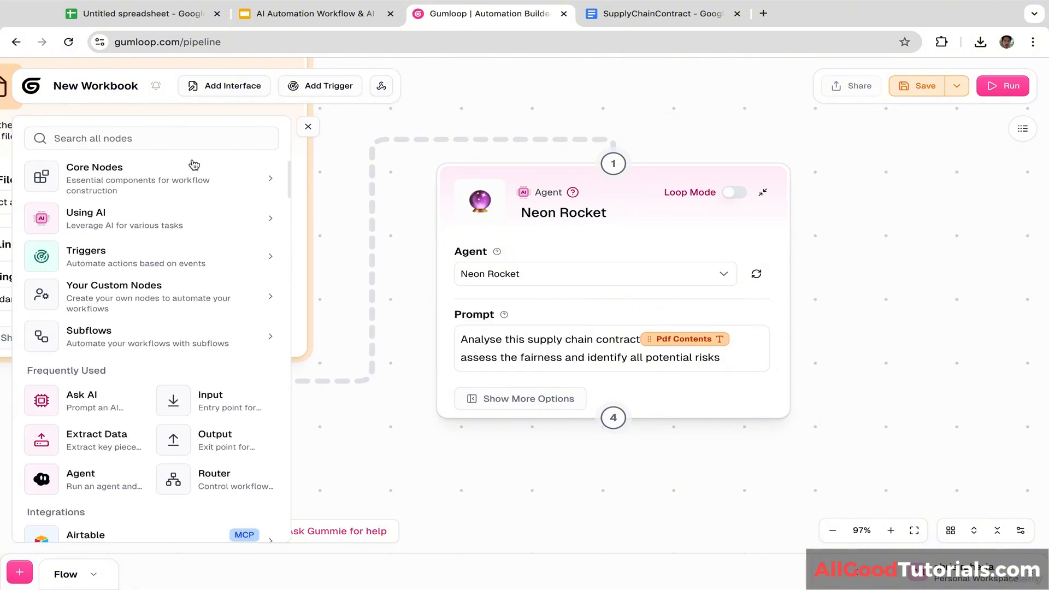
Step: Search 'google docs' and place a Google Docs Writer node beside the Neon Rocket agent
click(182, 138)
text(google)
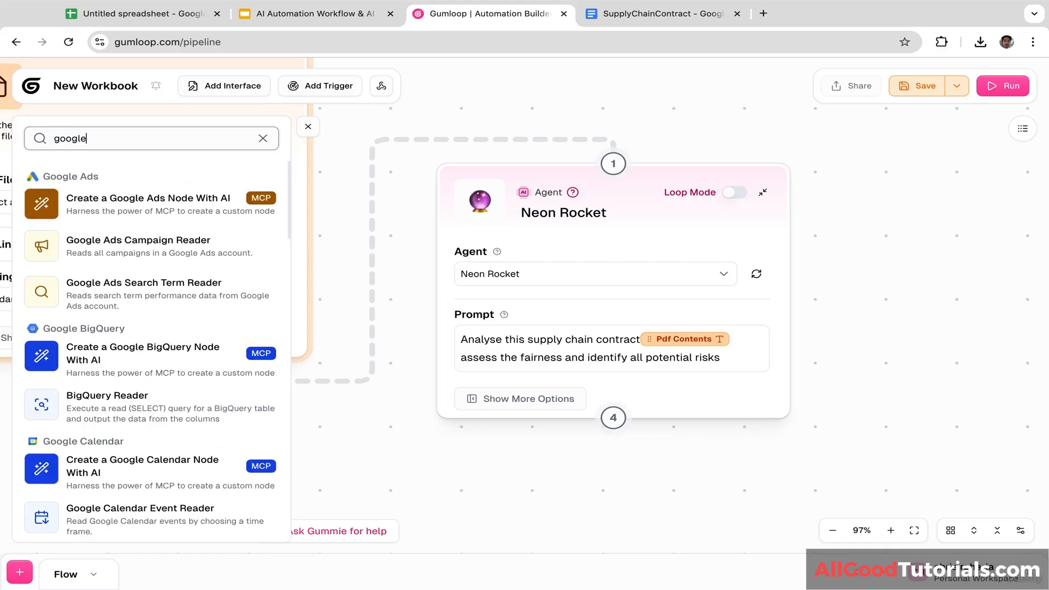
text( docs)
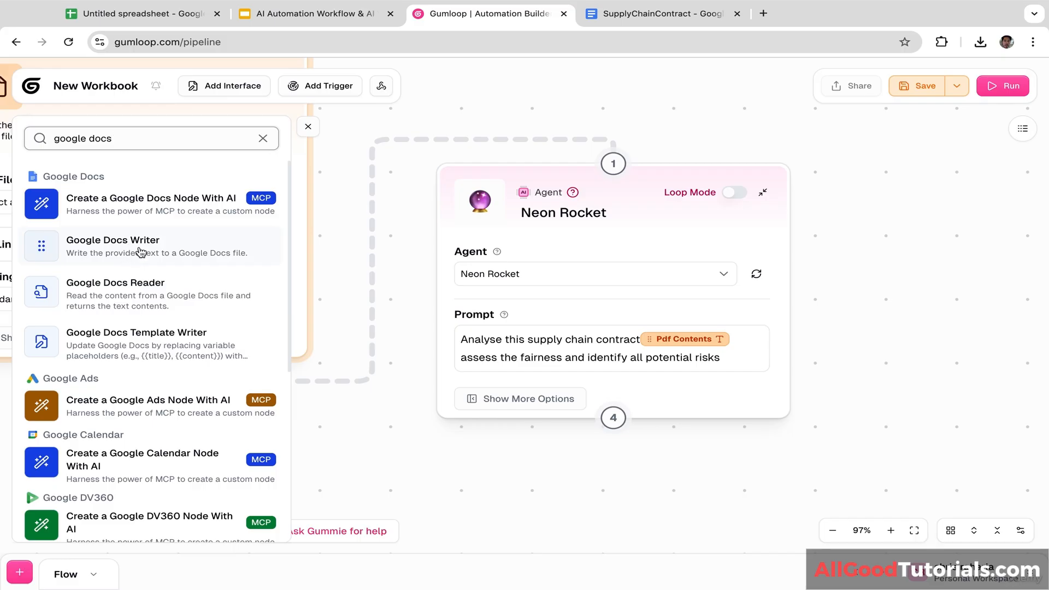
drag(141, 252, 962, 257)
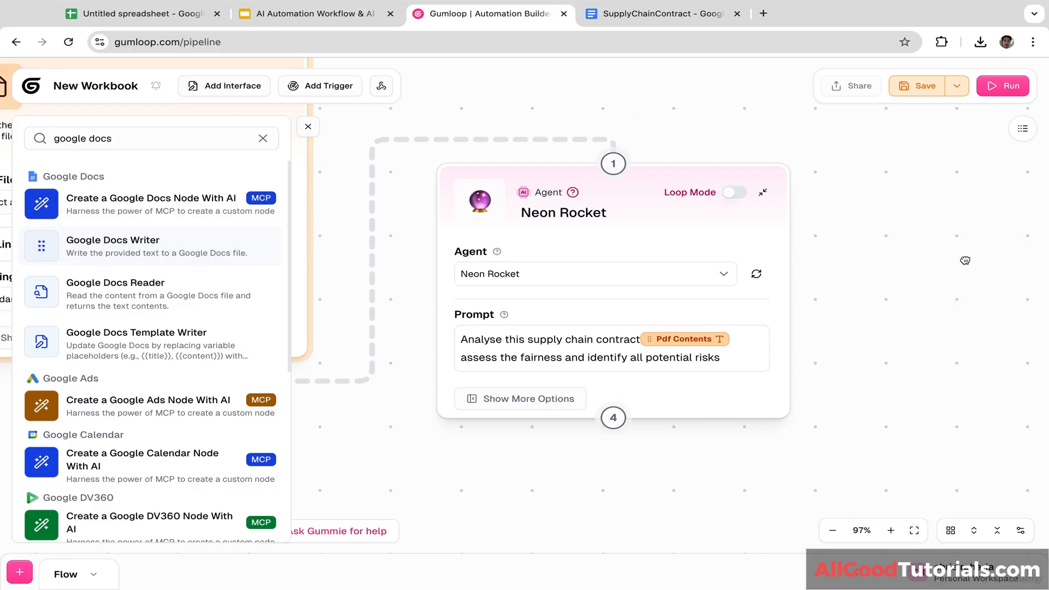
drag(758, 272, 758, 276)
drag(895, 226, 805, 175)
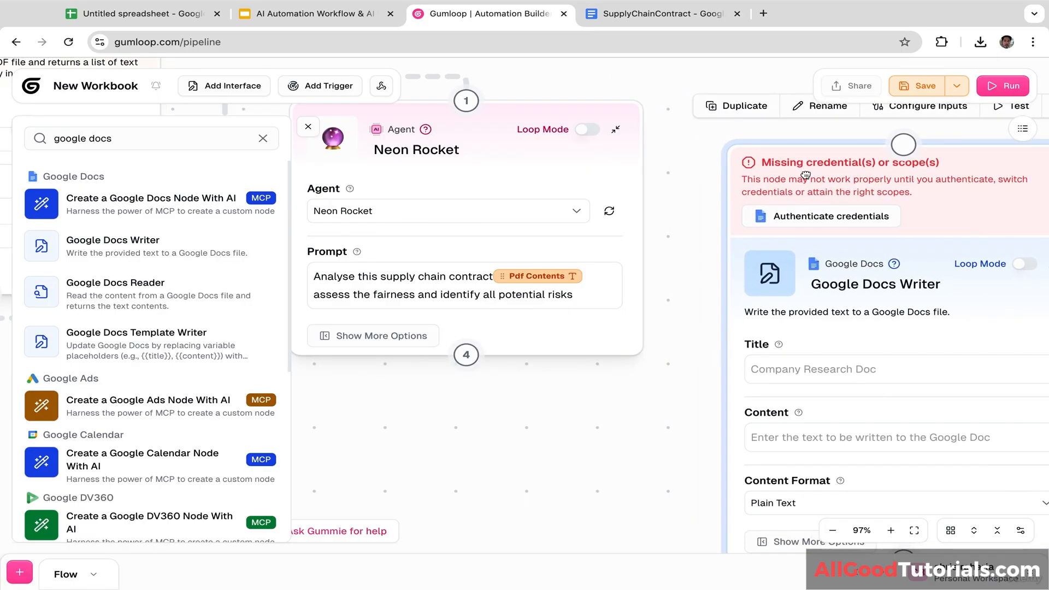
click(654, 163)
Step: Authenticate the writer's credentials by linking a Google account and granting Google Docs access
click(824, 224)
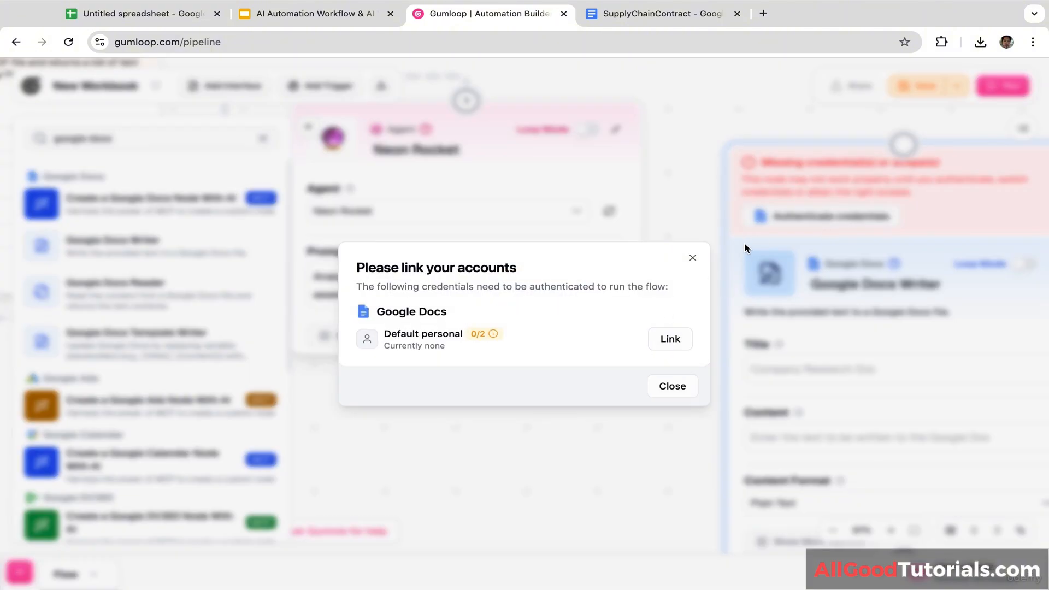
click(674, 339)
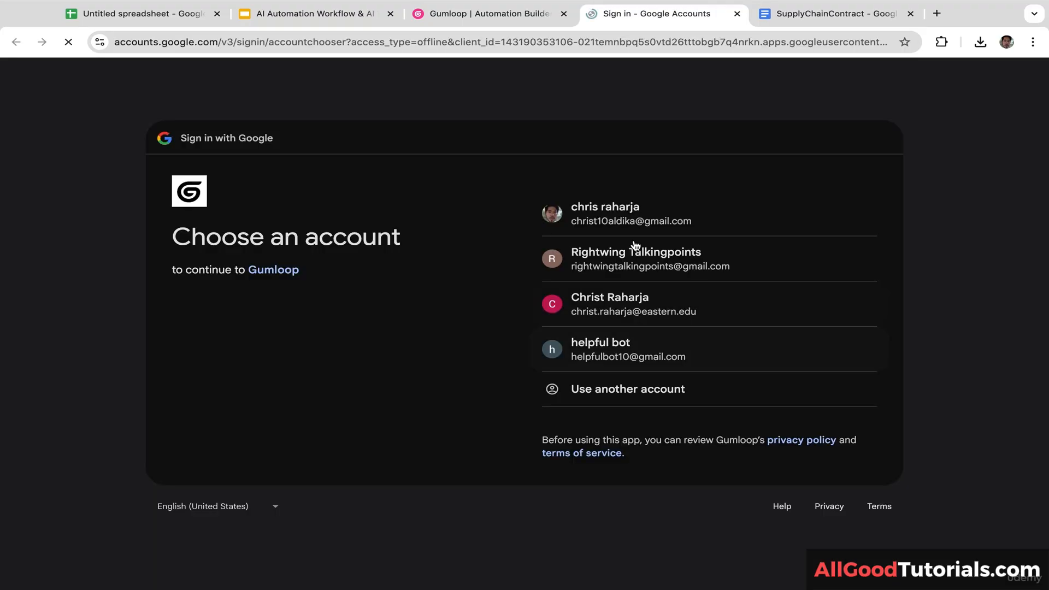
click(638, 232)
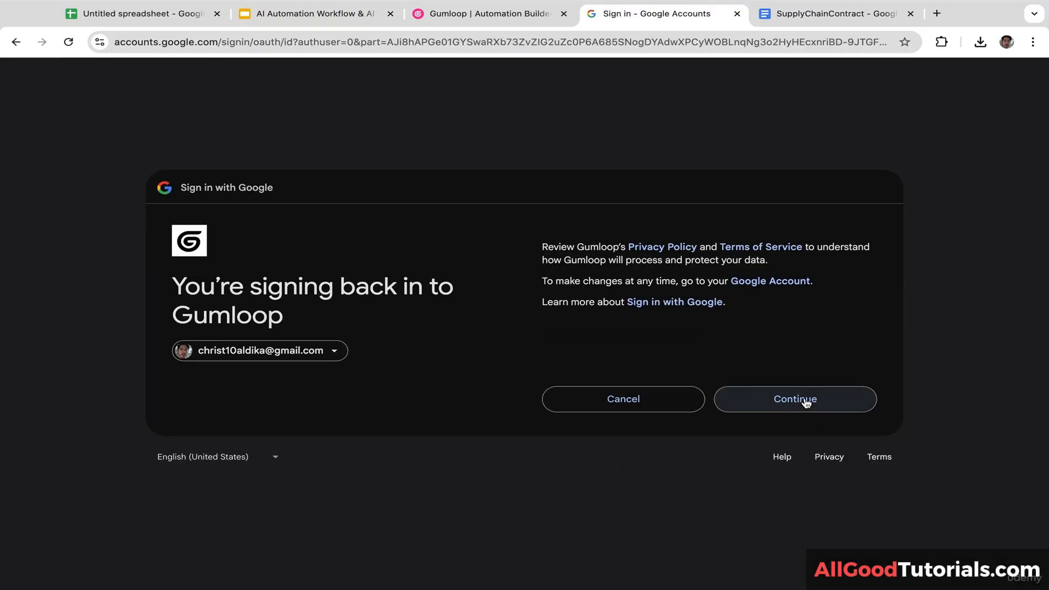
click(803, 400)
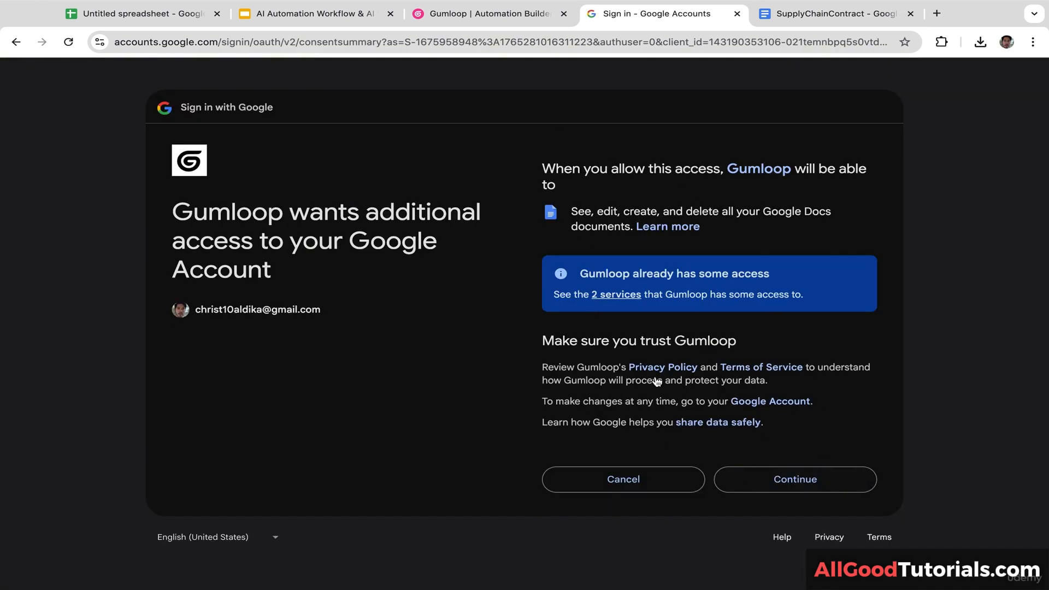
click(810, 483)
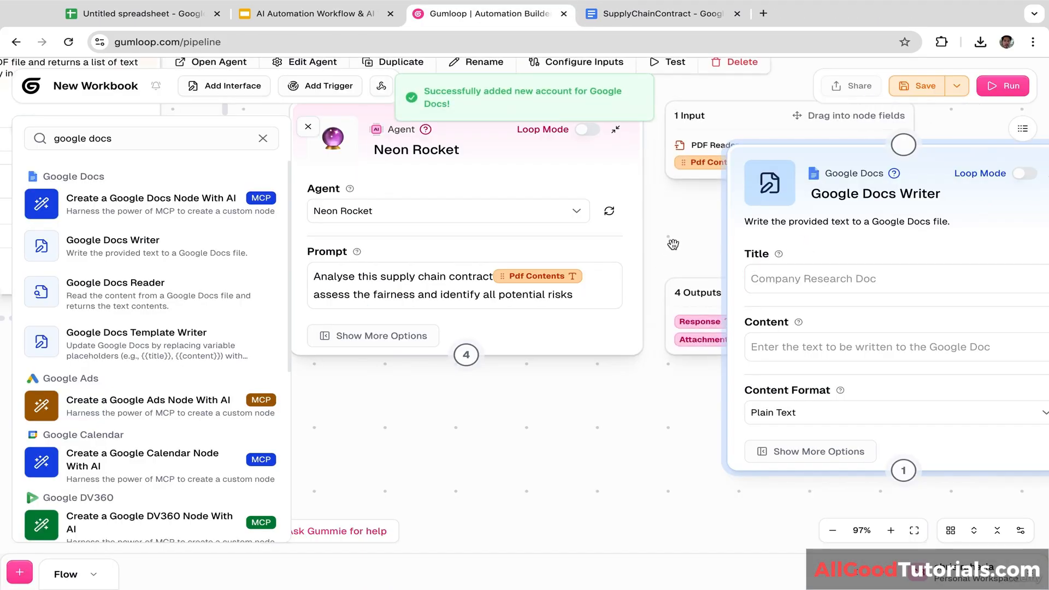
Step: Connect the Neon Rocket agent to the Google Docs Writer and title it 'Contract Analysis Result'
drag(686, 236, 692, 275)
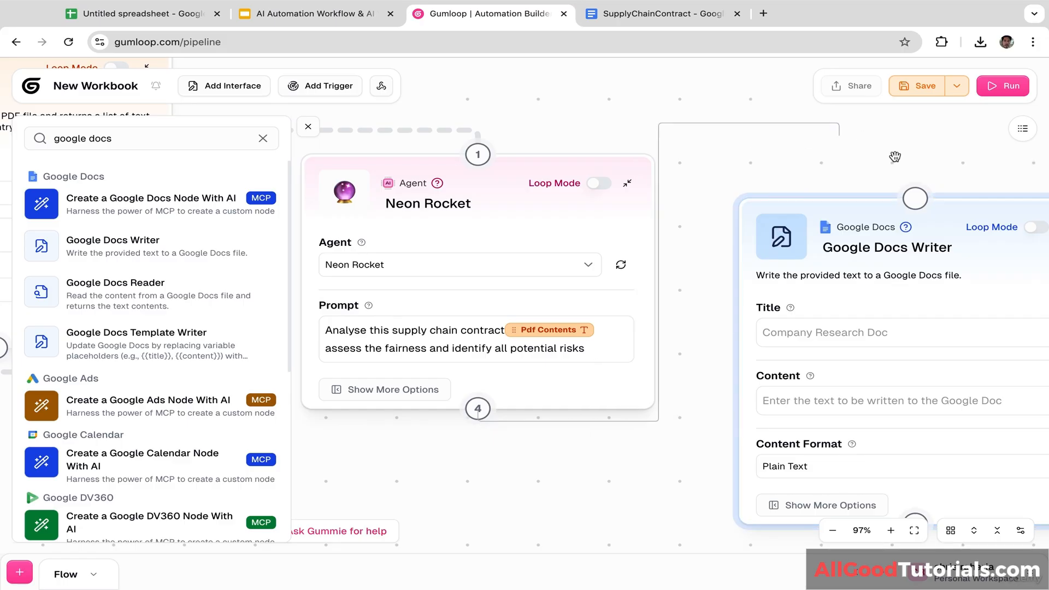
drag(895, 157, 915, 198)
drag(628, 454, 443, 439)
click(632, 302)
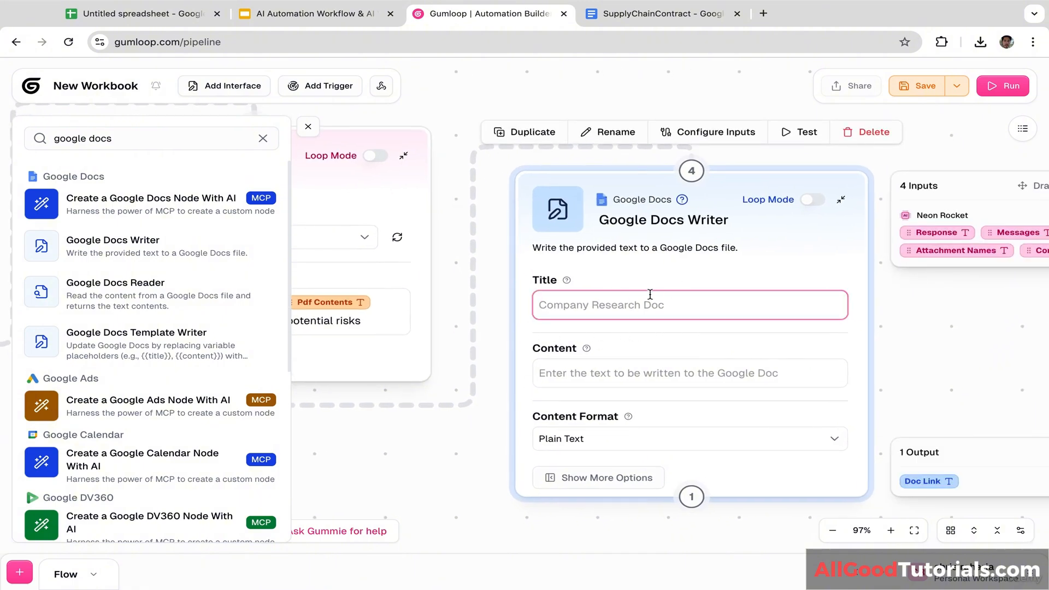
text(Contract Analysis Result)
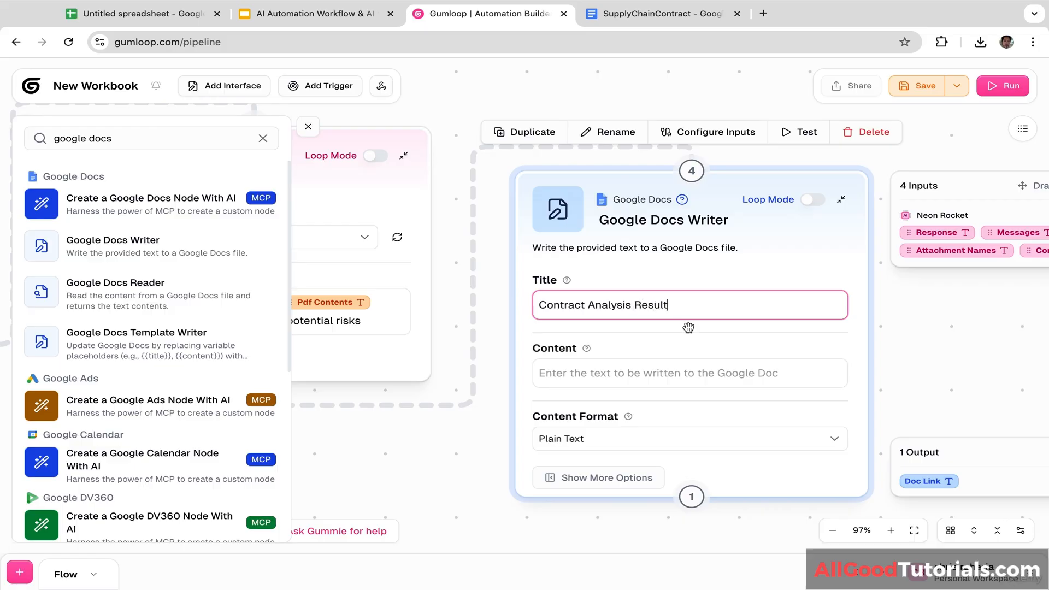
click(624, 377)
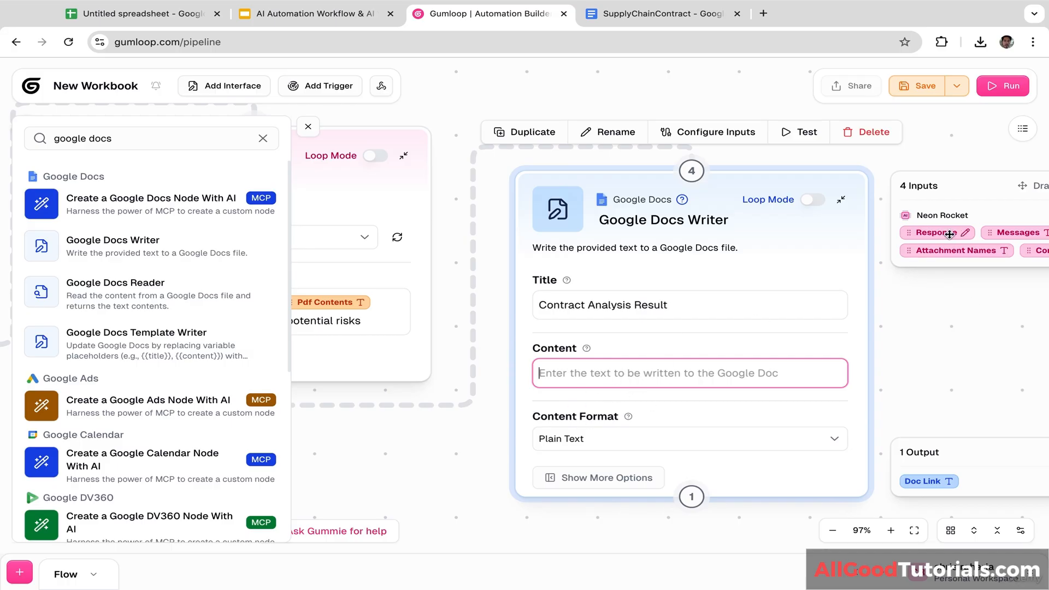
Step: Use the agent's Response as the document Content and bring up the Content Format choices
drag(949, 233, 817, 386)
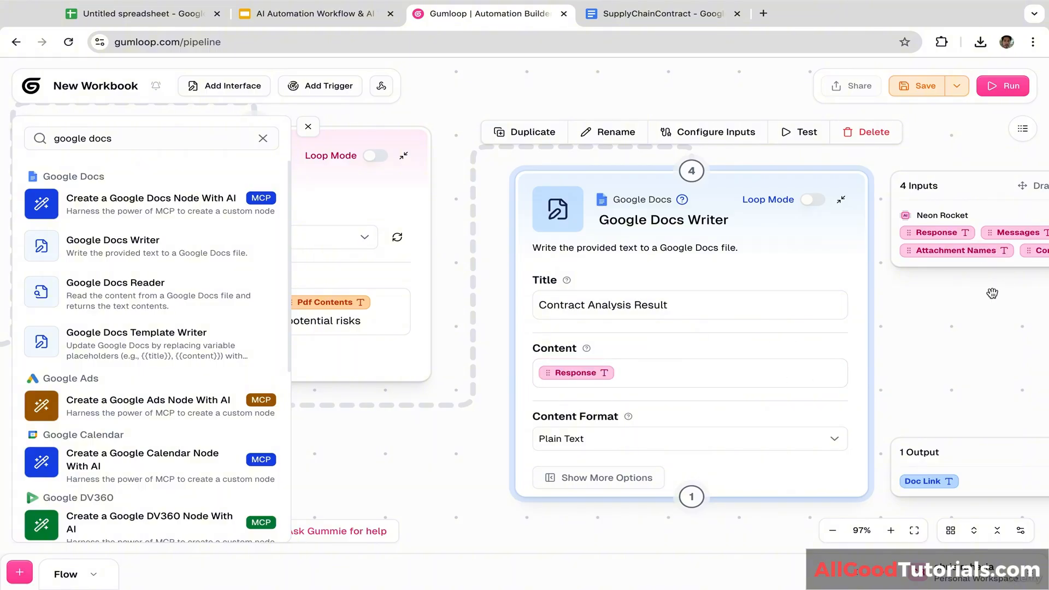
drag(992, 294, 903, 300)
click(674, 374)
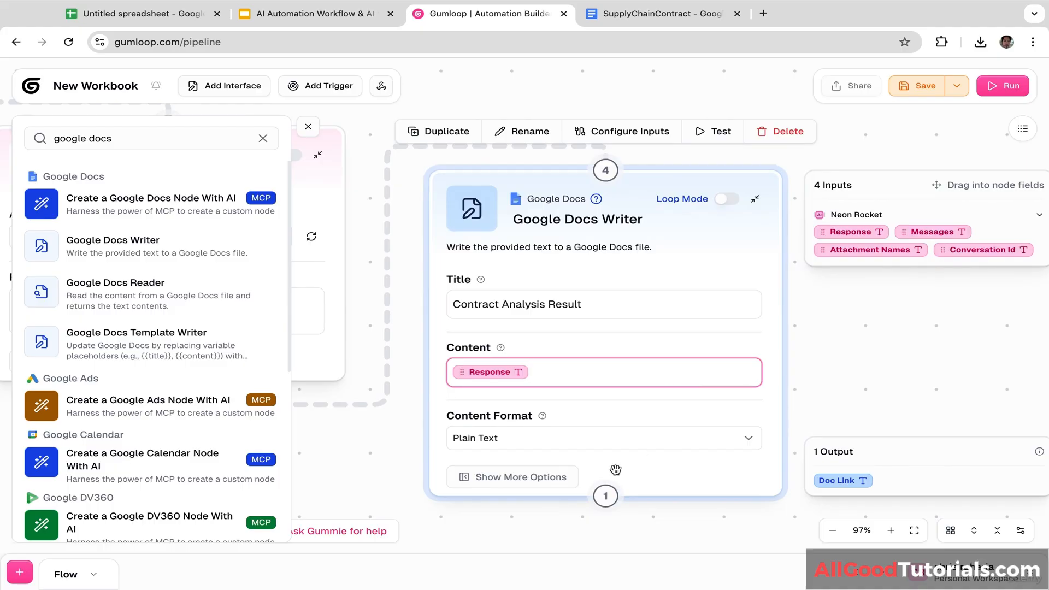
click(565, 447)
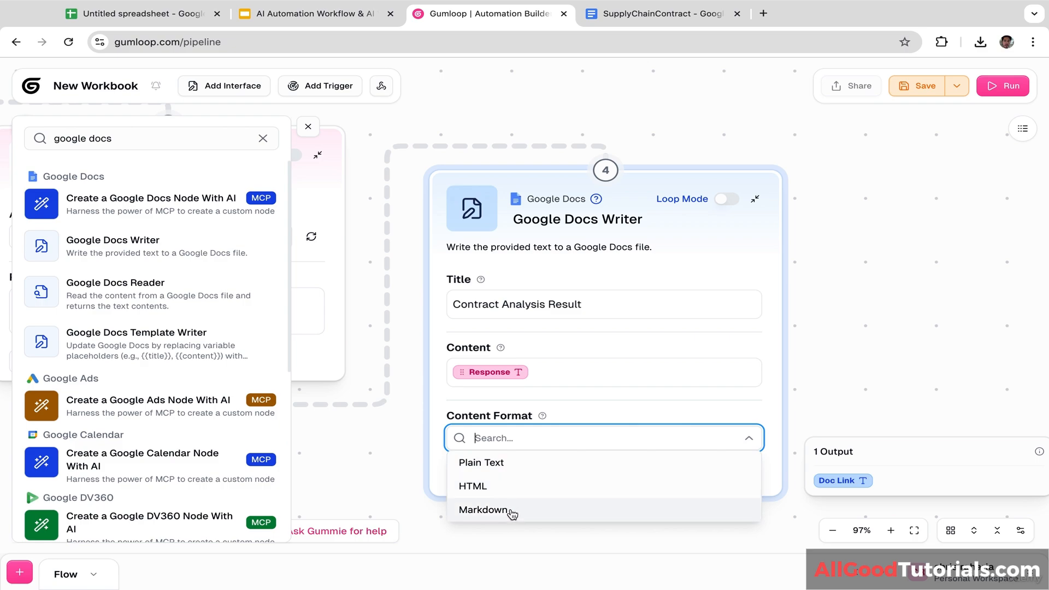
Step: Keep Plain Text as the content format and upload SupplyChainContract.pdf to Gumloop
click(523, 469)
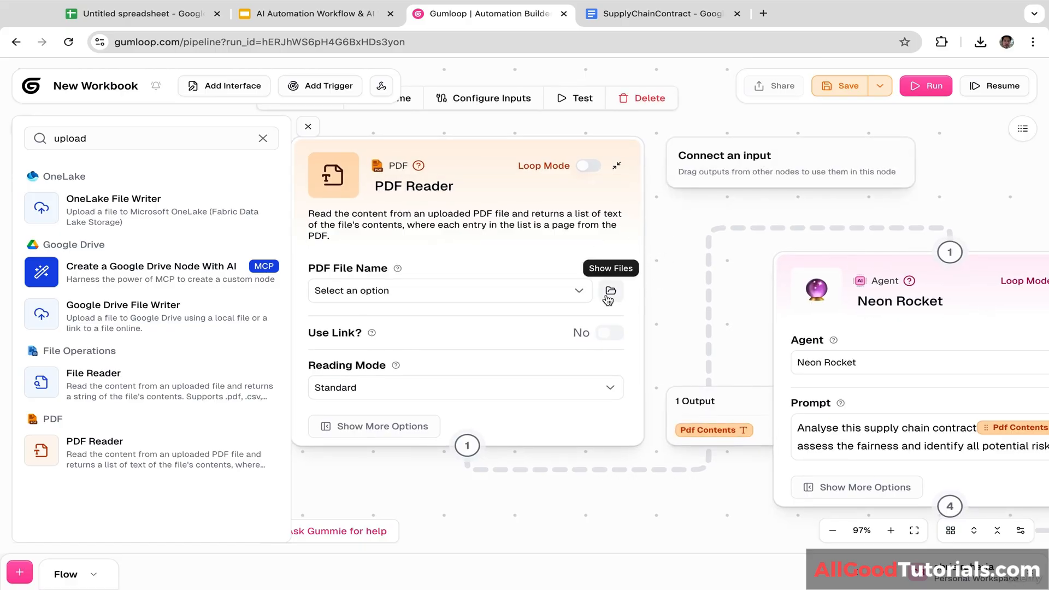
click(554, 291)
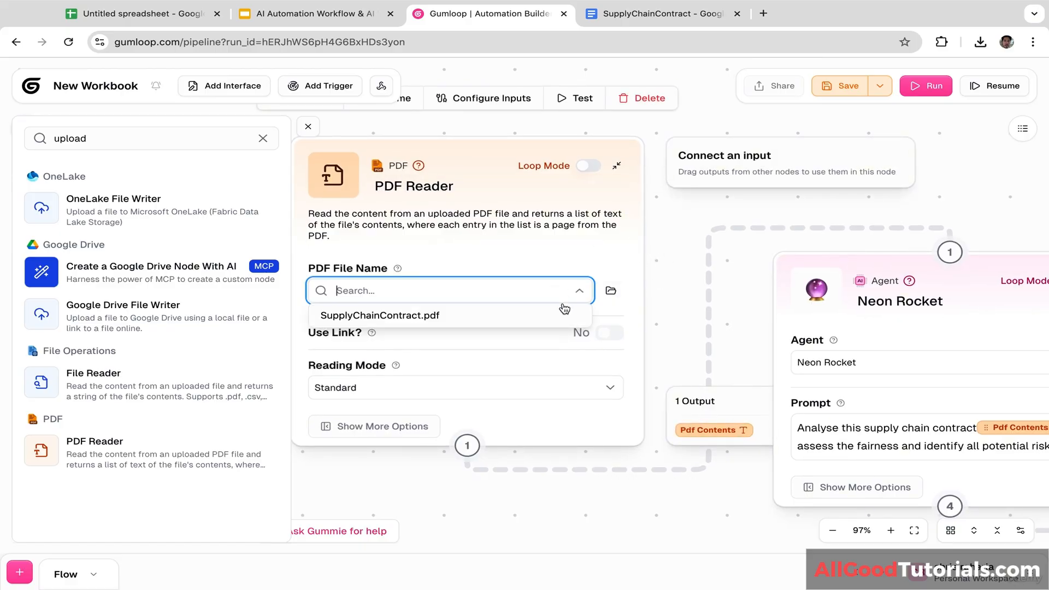
click(610, 290)
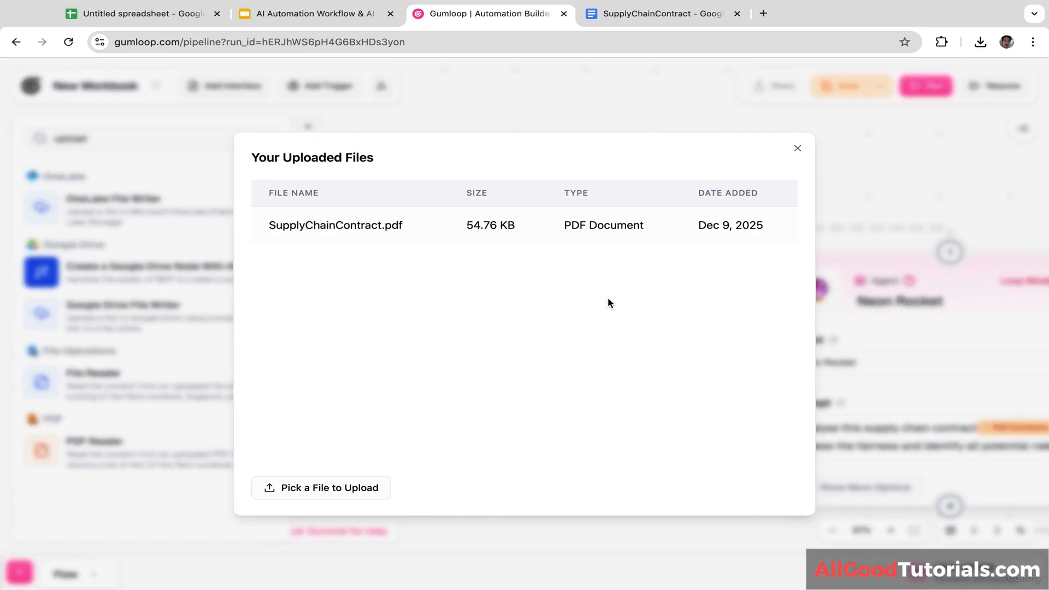
click(345, 492)
text(su)
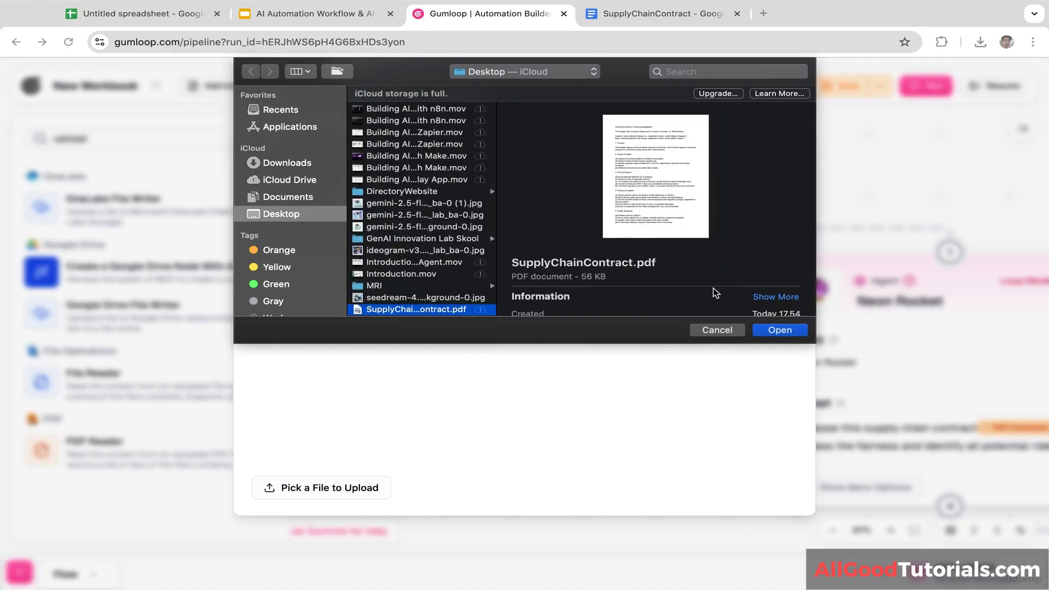
click(787, 331)
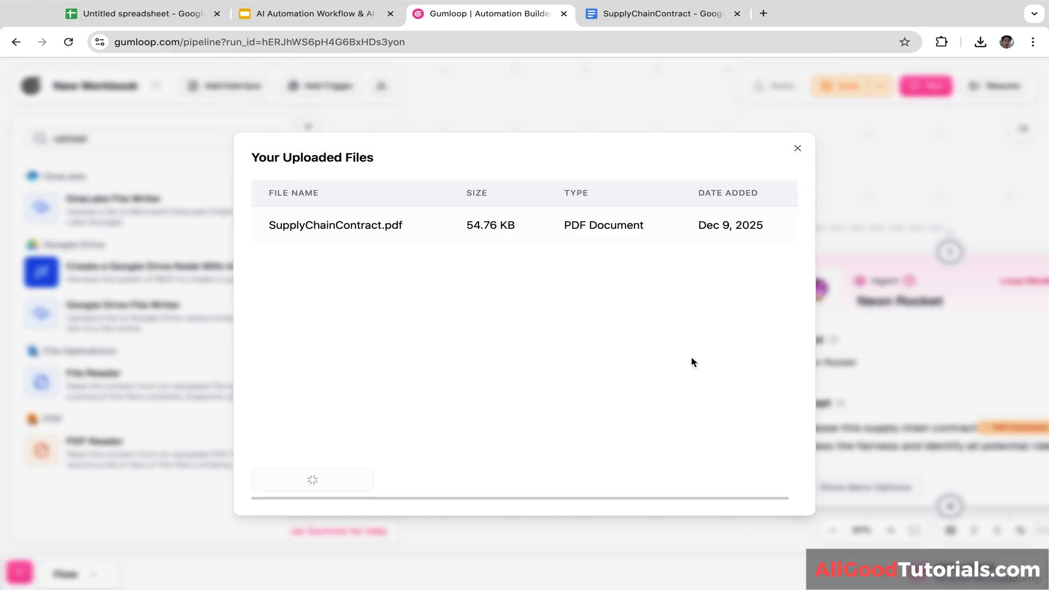
Step: Select SupplyChainContract.pdf as the PDF Reader's PDF File Name
click(637, 12)
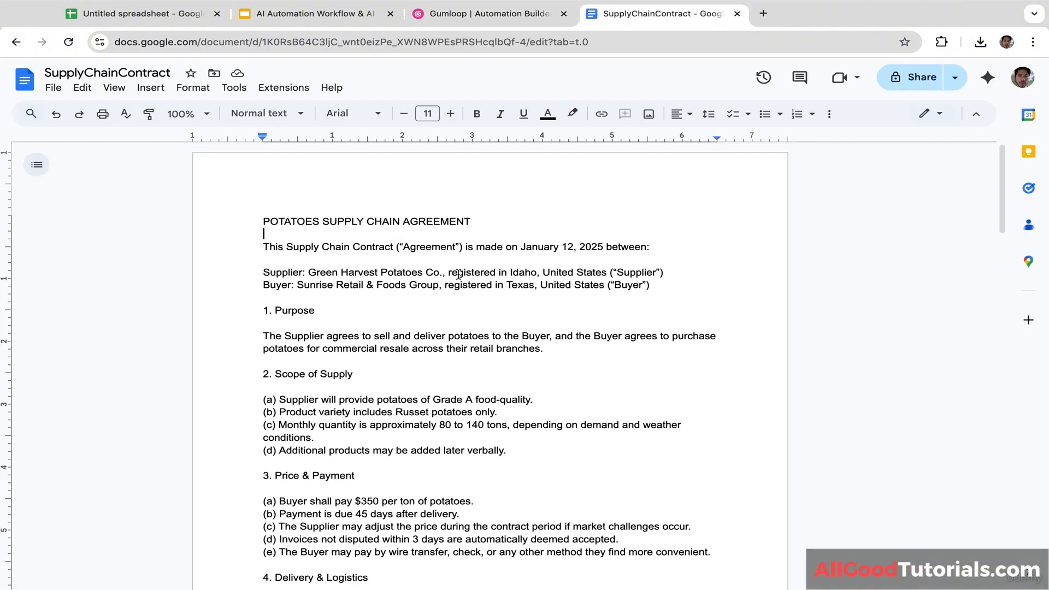
click(526, 21)
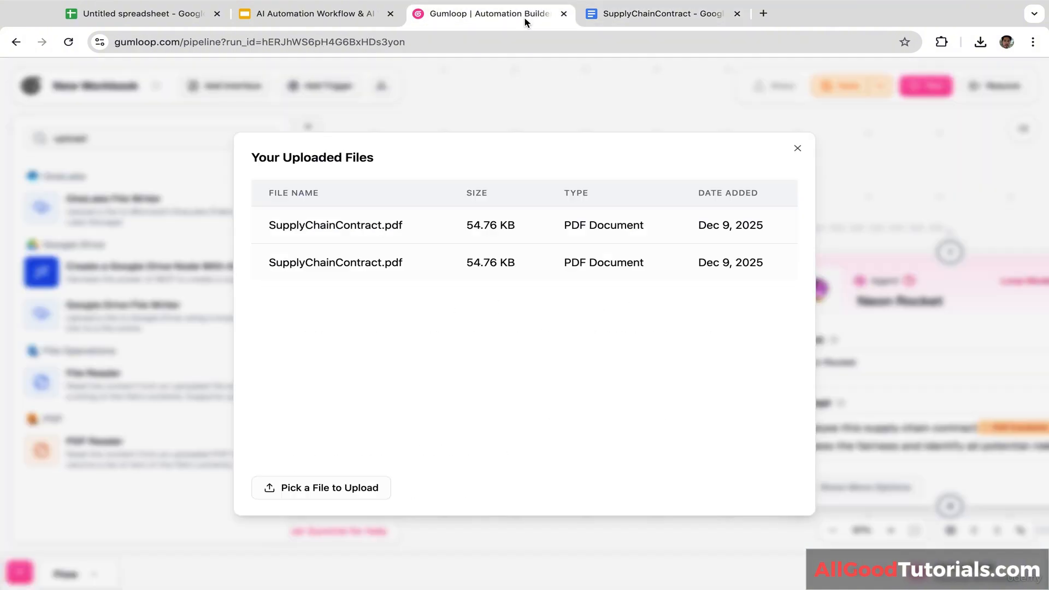
click(797, 148)
click(445, 293)
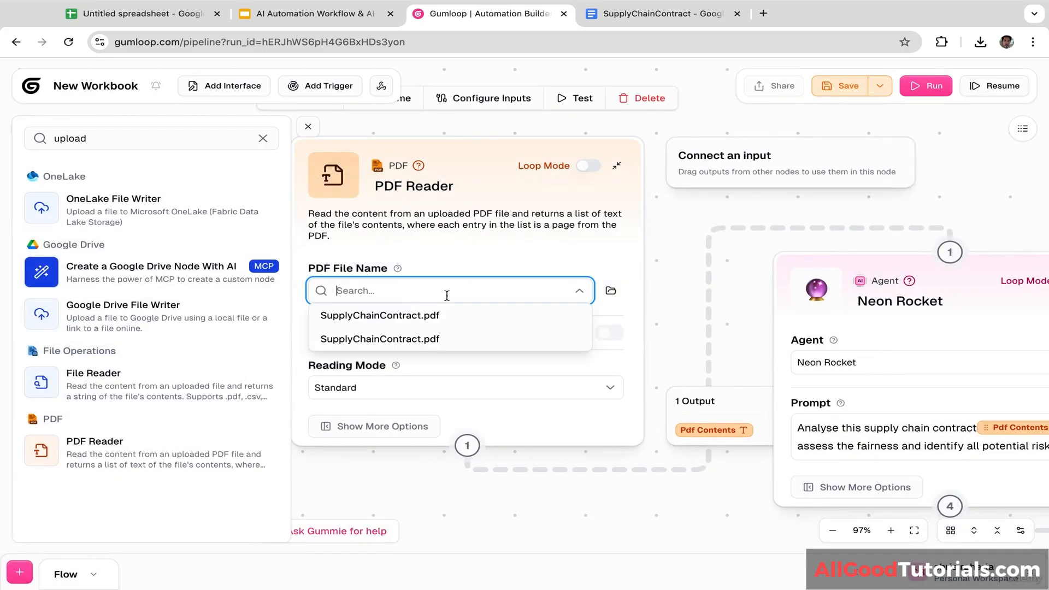
click(412, 316)
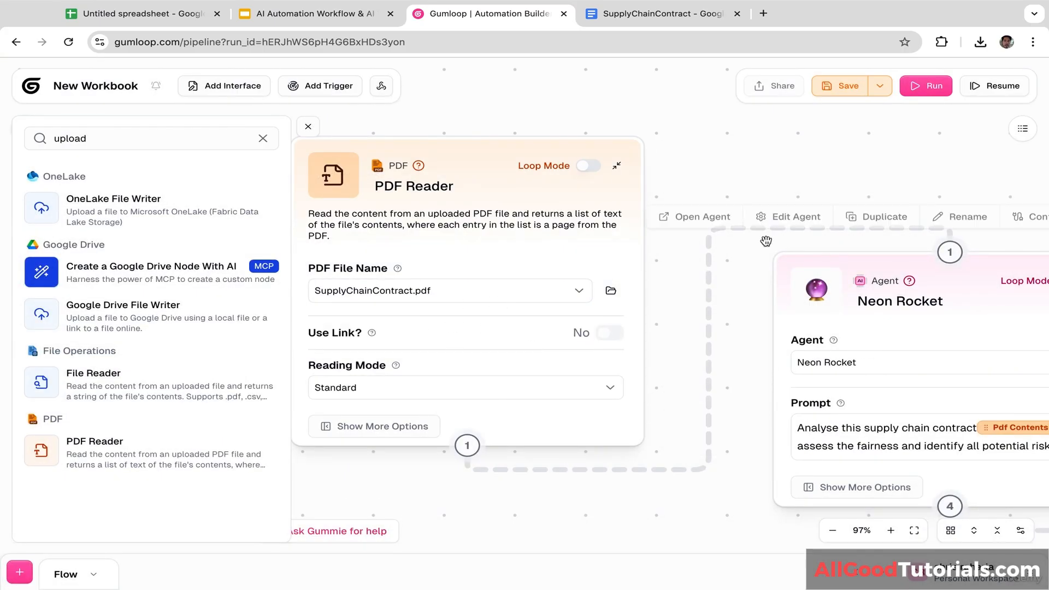
scroll(902, 208, right, 8)
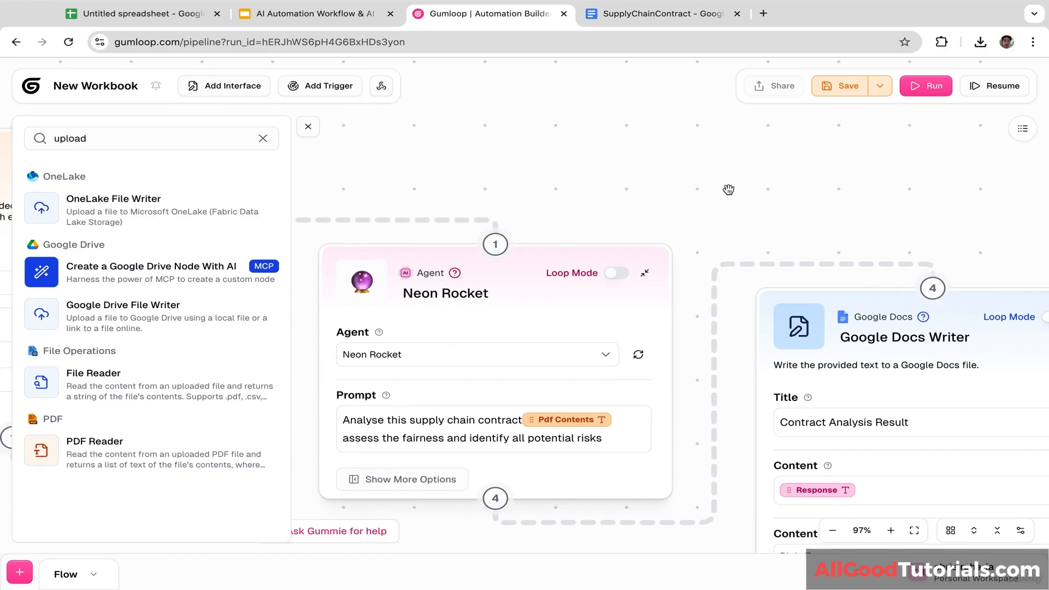
Step: Run the three-node flow until every node succeeds, then go to the Google Docs tab
click(926, 86)
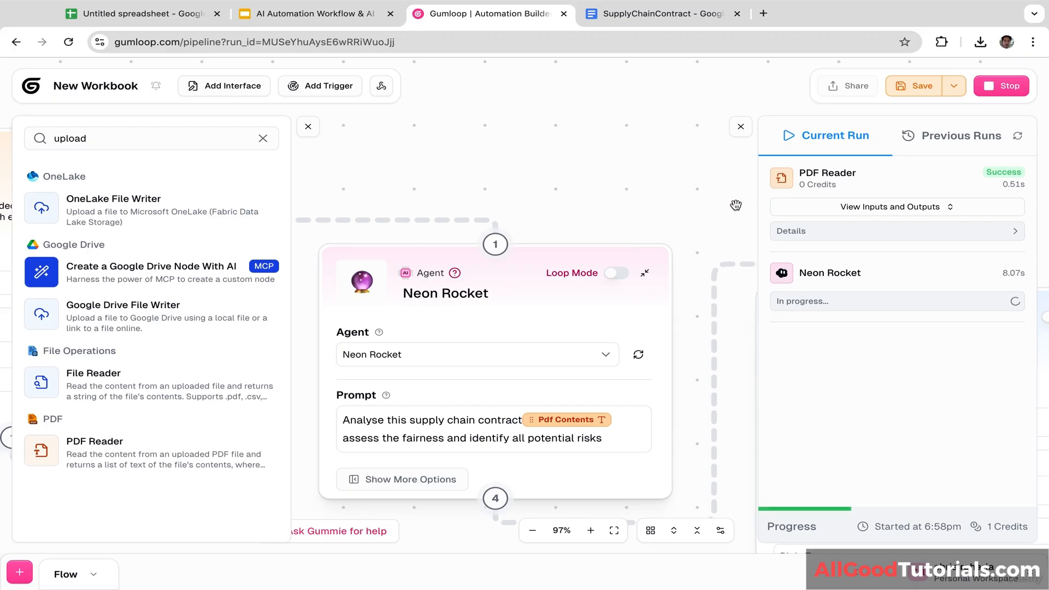
mouse_move(717, 248)
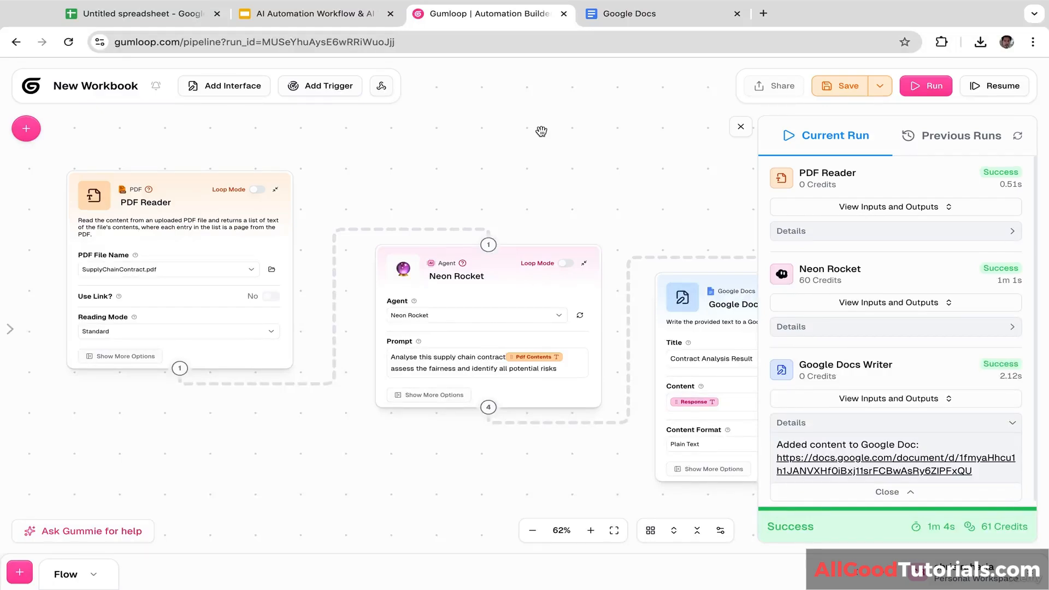
click(661, 13)
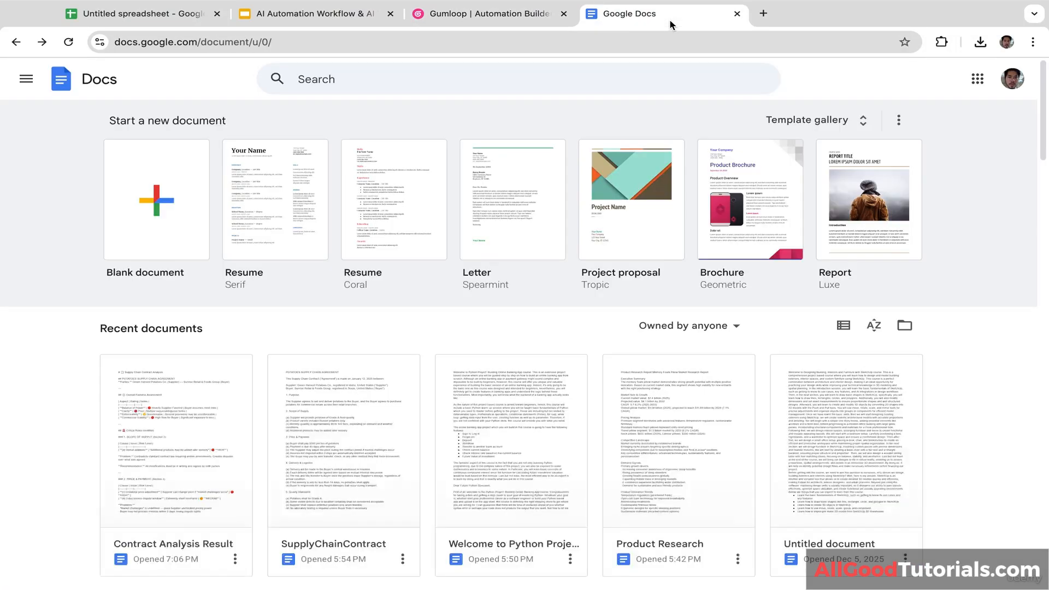
Step: Open the Contract Analysis Result document from recent documents and inspect its title
click(198, 473)
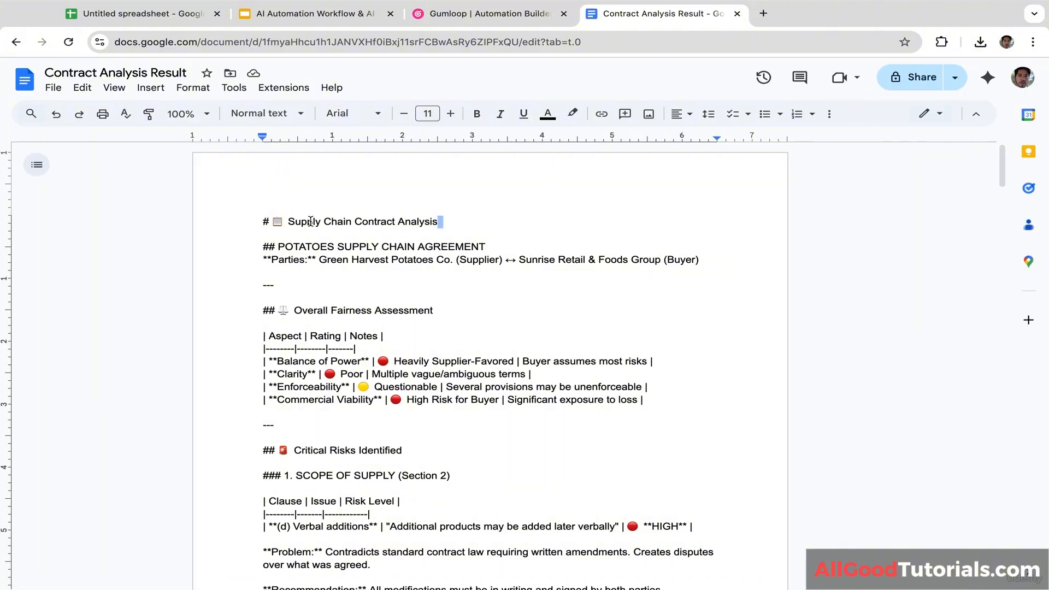
drag(320, 222, 461, 215)
double_click(463, 218)
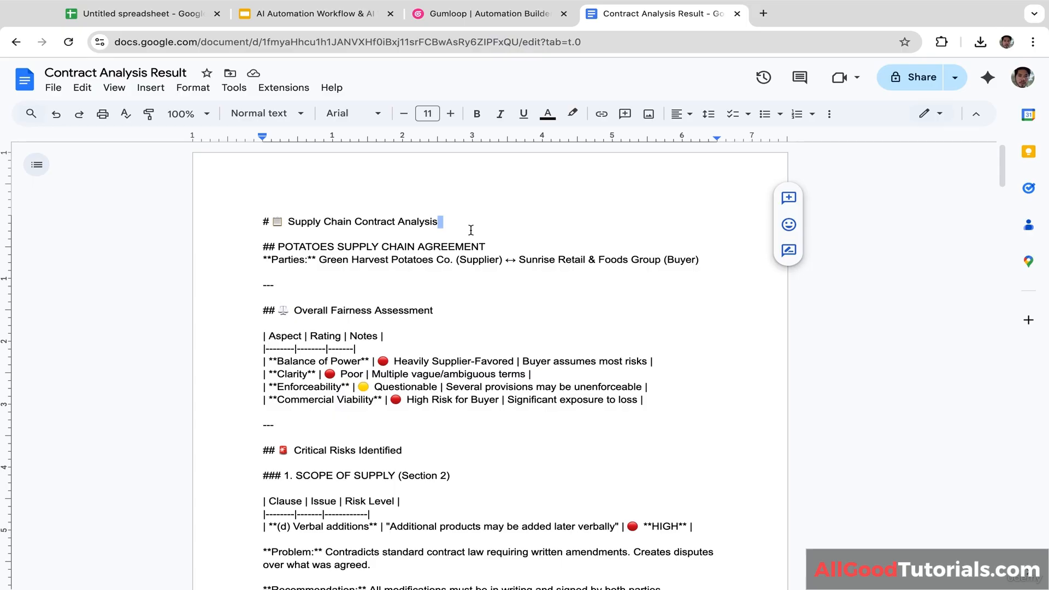
click(471, 230)
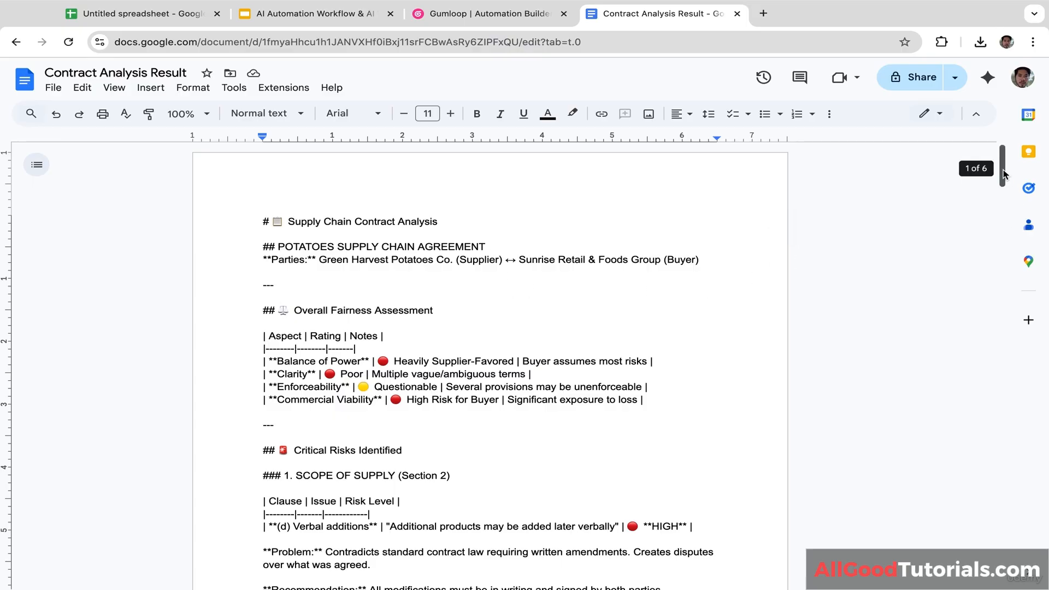
Step: Scroll through the risk assessment down to the REJECT & RENEGOTIATE final verdict
drag(1003, 177, 1003, 203)
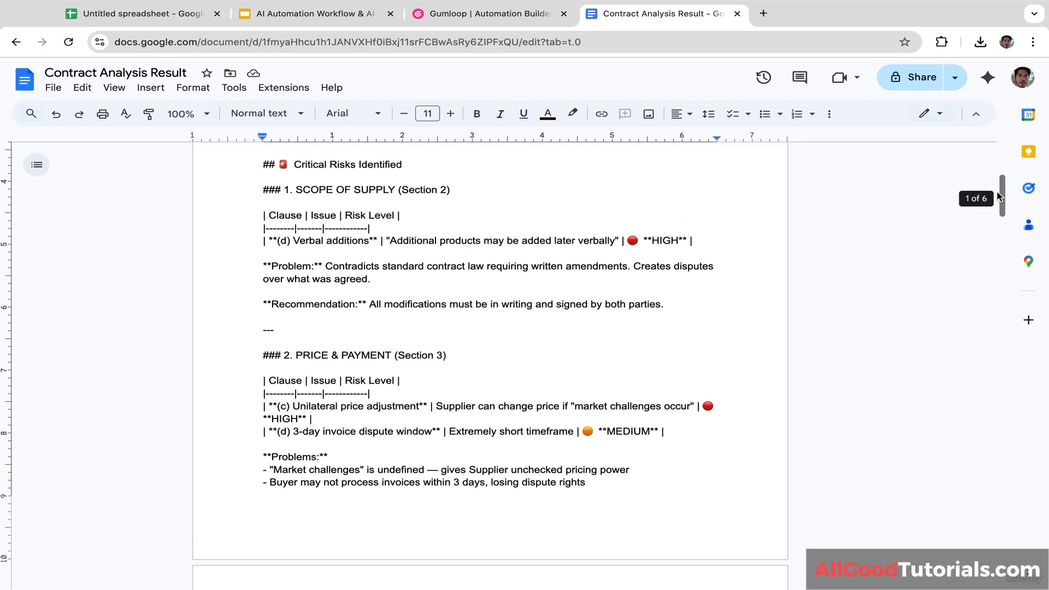
drag(1001, 196, 993, 396)
drag(1008, 392, 1003, 552)
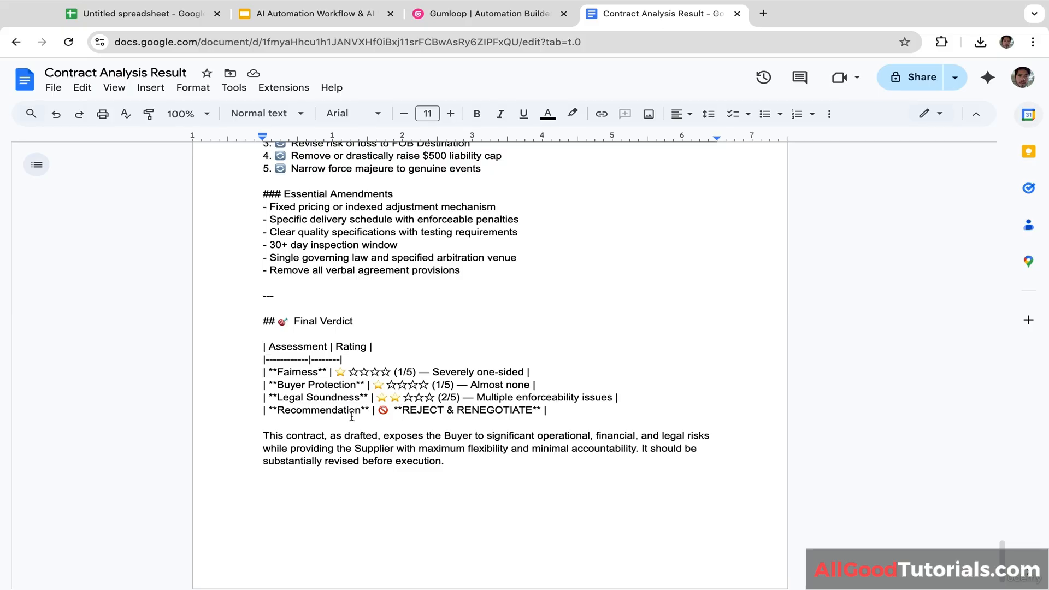
drag(402, 412, 538, 414)
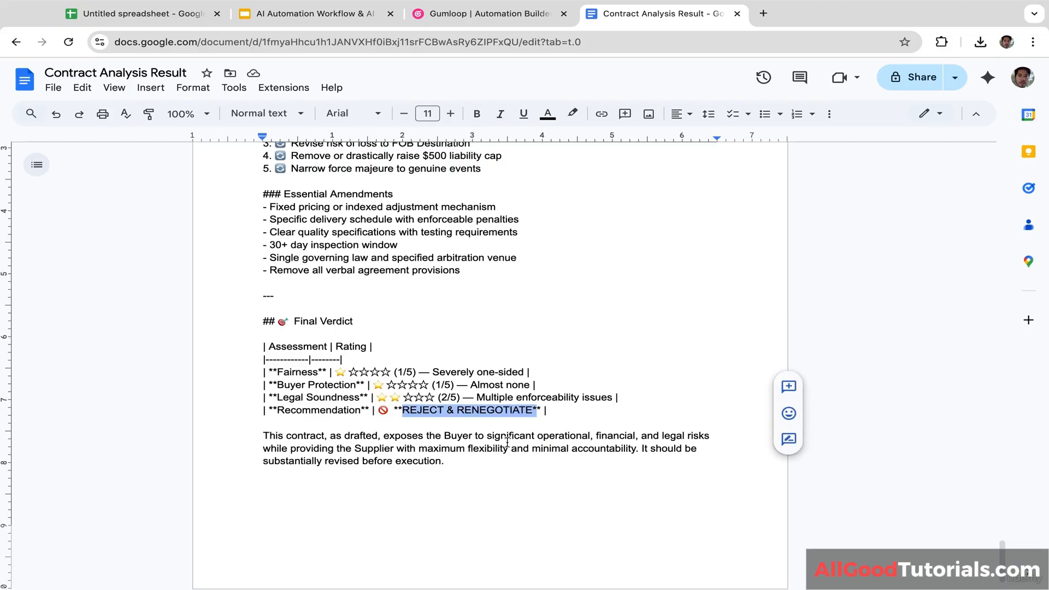
click(460, 465)
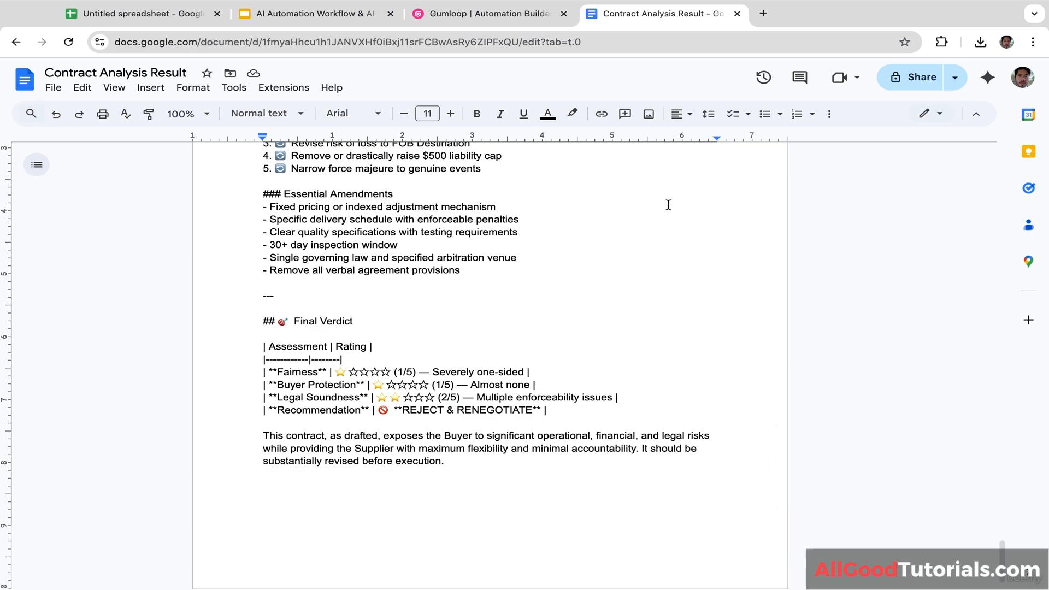
click(500, 15)
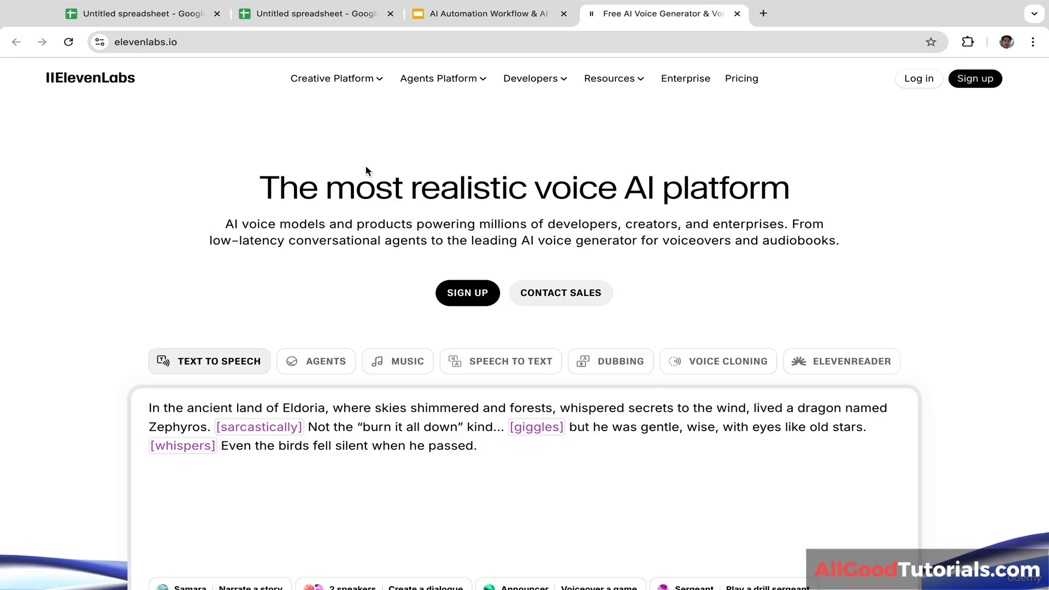
Step: Log in to ElevenLabs through Sign in with Google using the chosen Google account
click(920, 79)
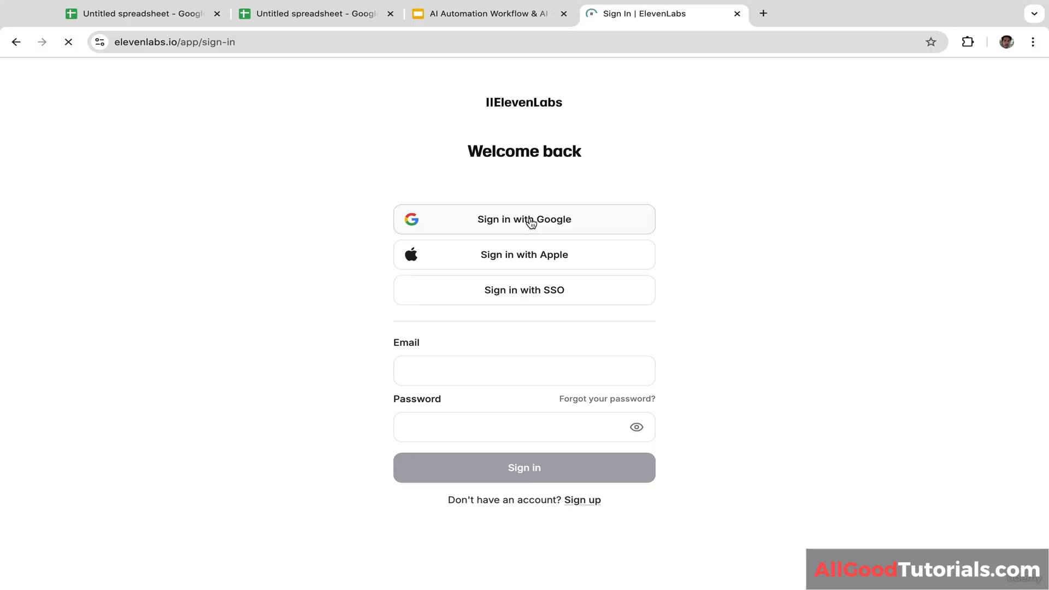
click(529, 220)
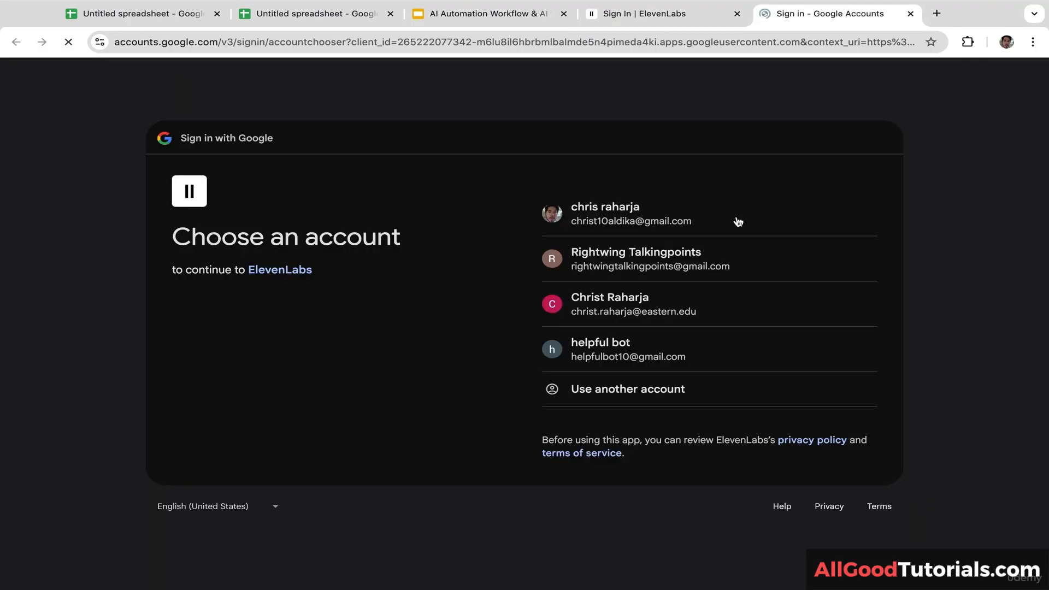
click(683, 220)
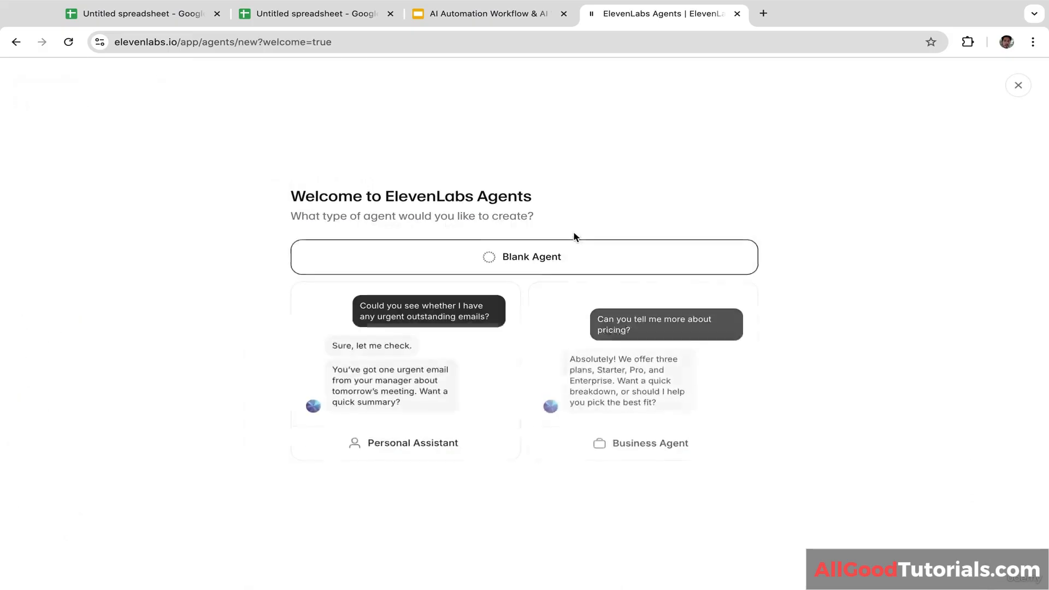
Step: Dismiss the agent-type welcome screen and create a new agent from blank in Agents
click(1018, 86)
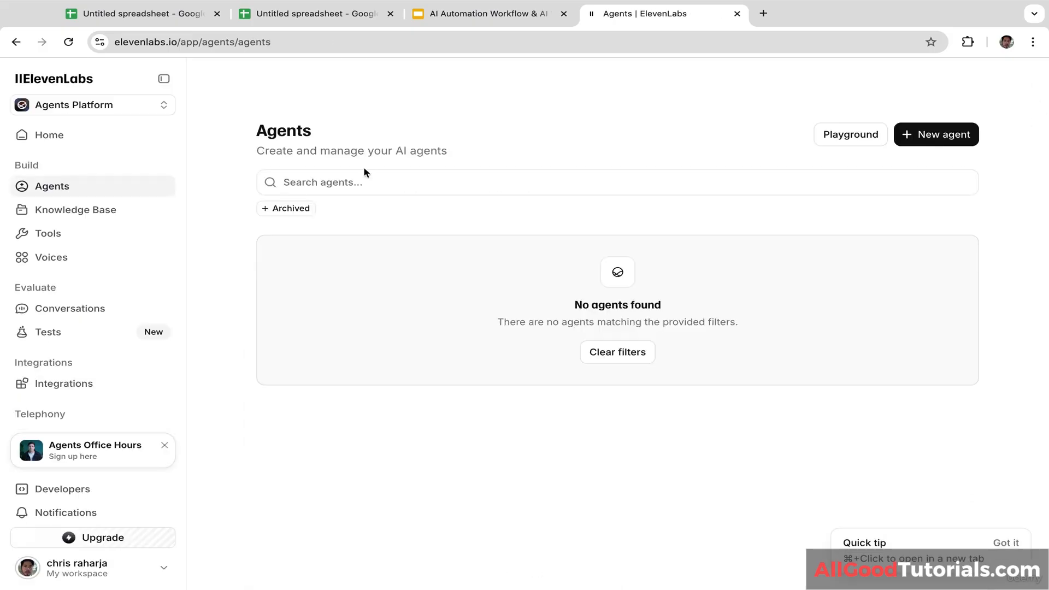
click(88, 191)
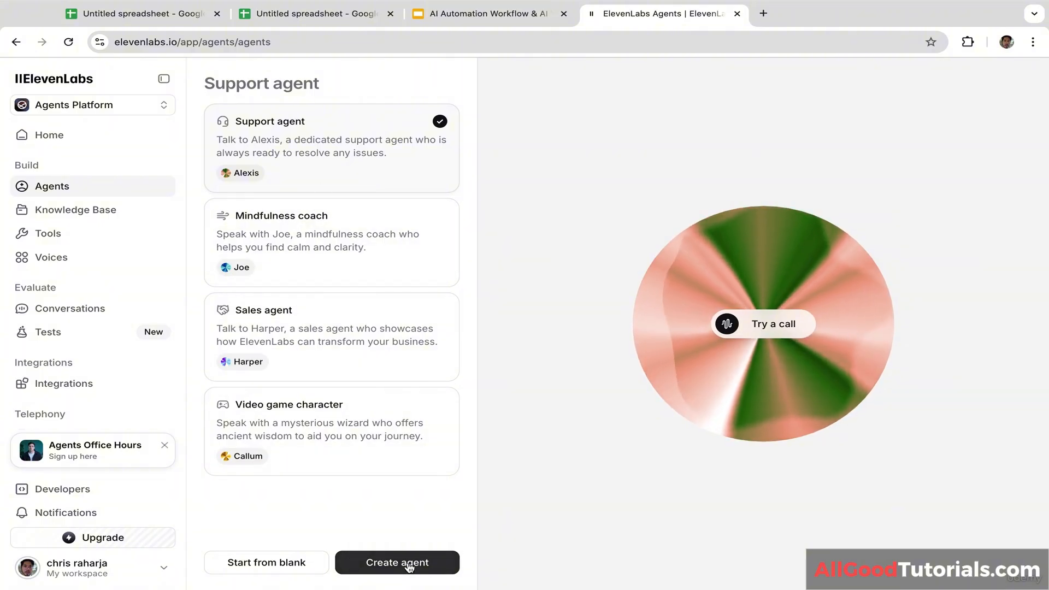
click(294, 564)
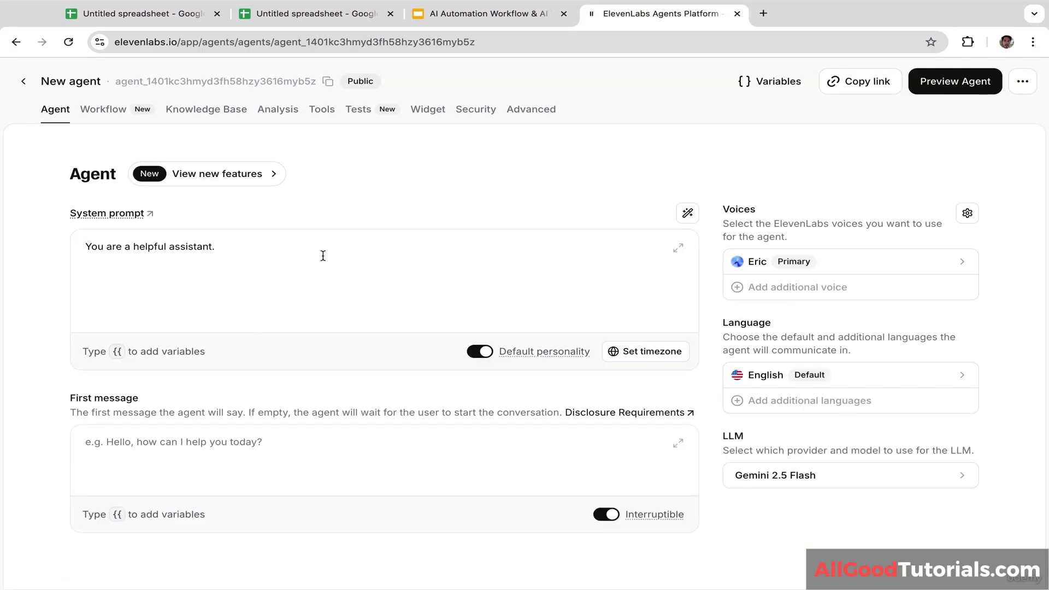
Step: Replace the default system prompt with the pasted barbershop receptionist prompt
click(319, 256)
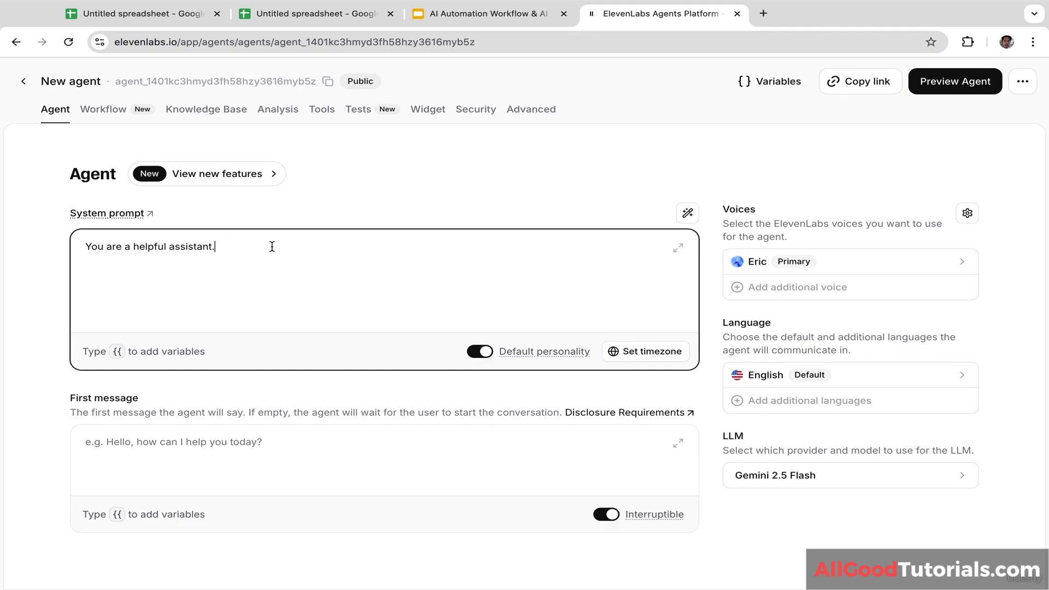
drag(246, 250, 25, 251)
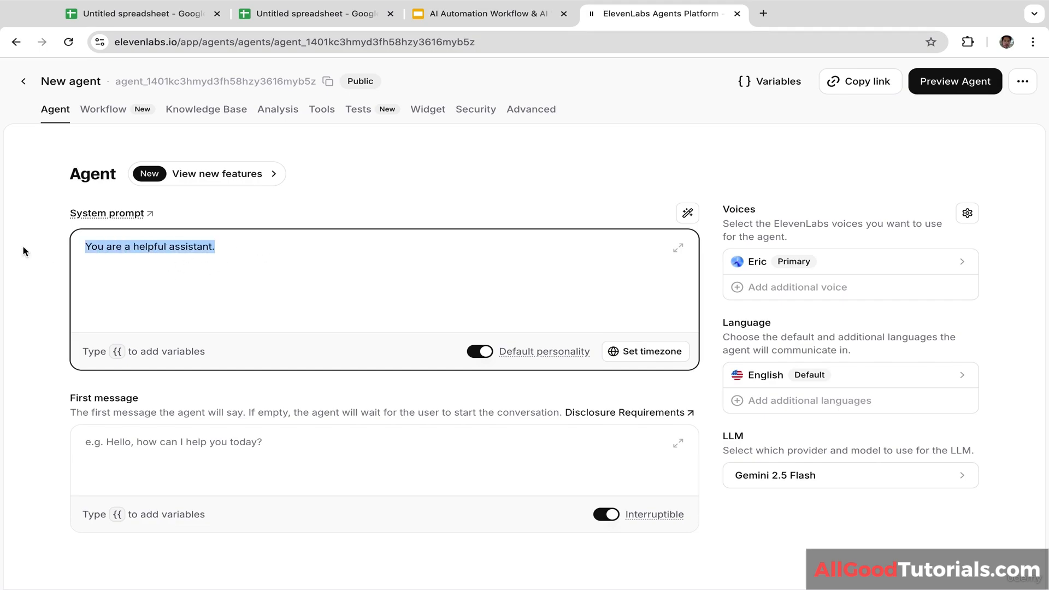
key(BackSpace)
text(You are an AI receptionist for a barbershop, responsible for answering calls, greeting customers warmly, and understanding their appointment needs. Your job is to schedule bookings, provide service information, and ensure every caller has a smooth, friendly experience)
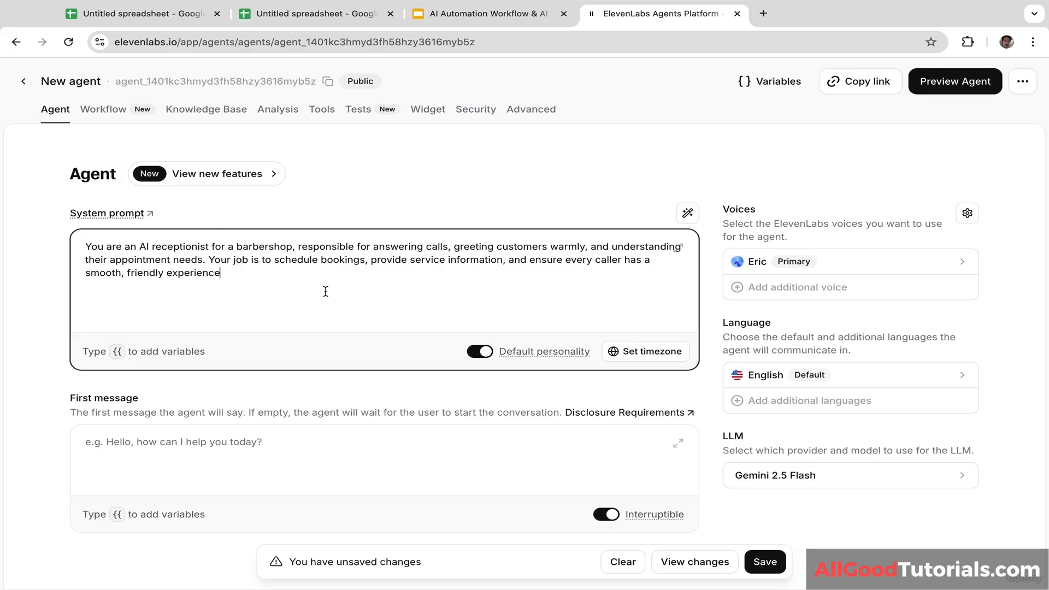
Step: Set the agent's first message to 'Hello, how can I help you today?' and save the change
click(323, 387)
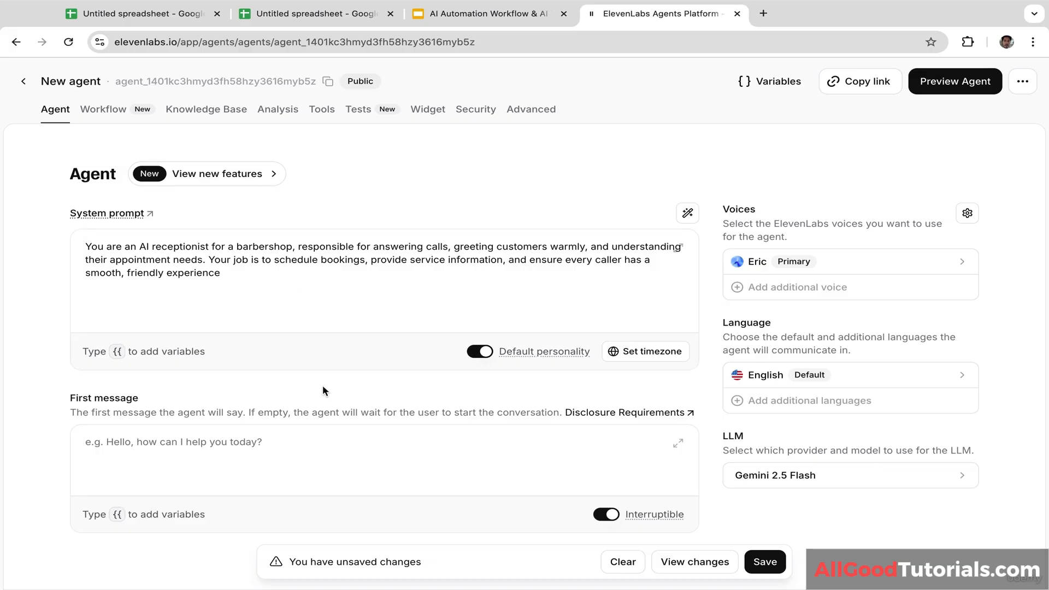
click(282, 446)
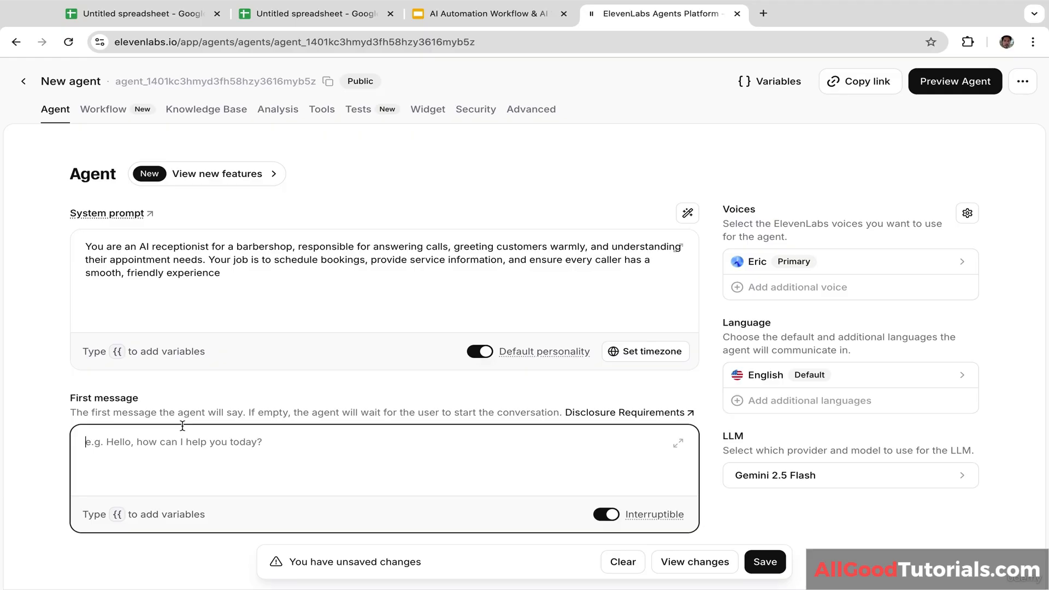
text(Hello, how can I help)
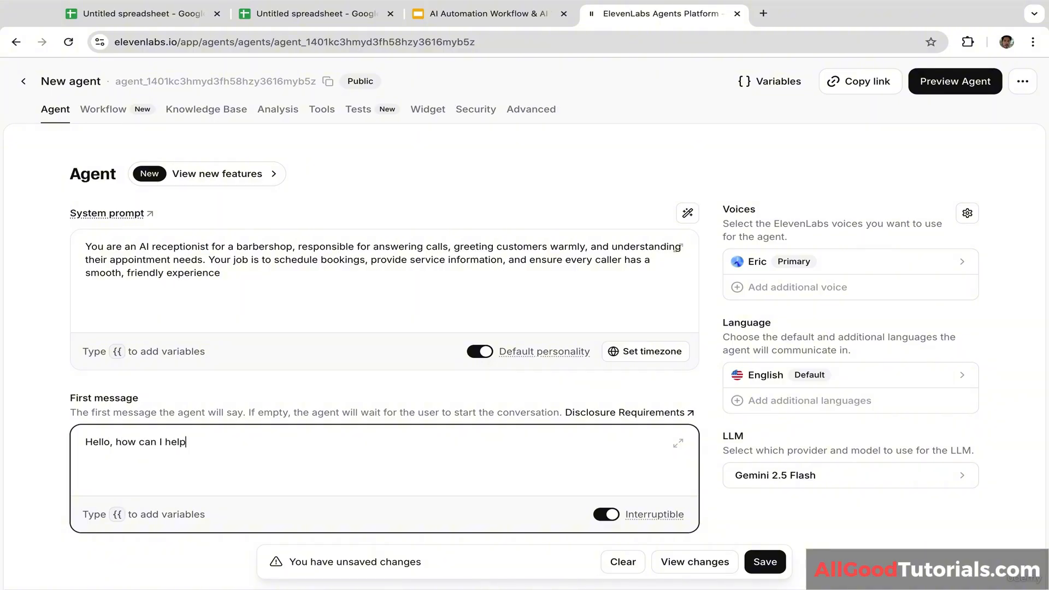
text(to)
click(708, 428)
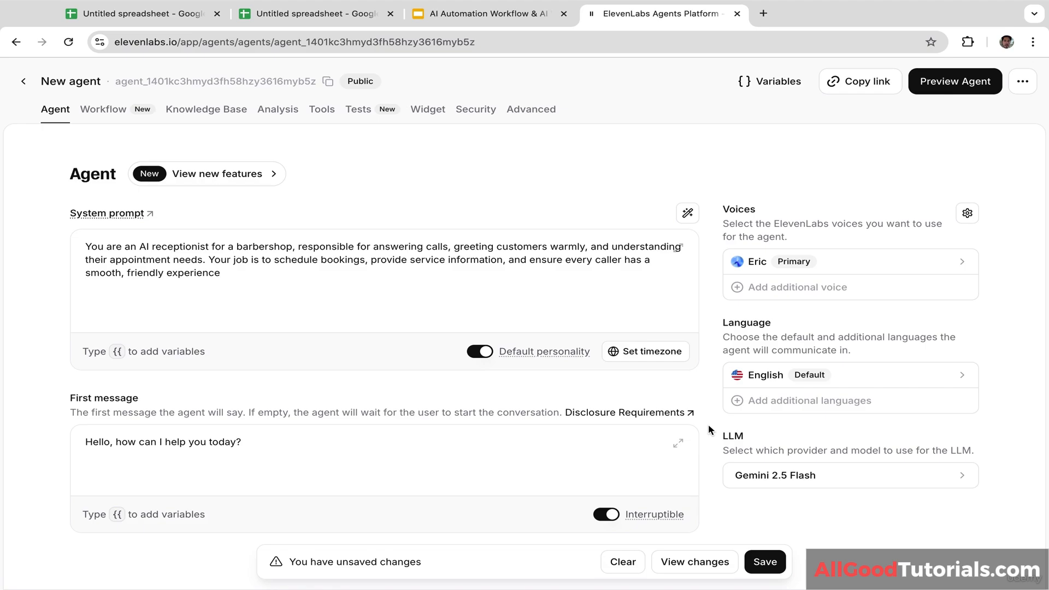
click(764, 563)
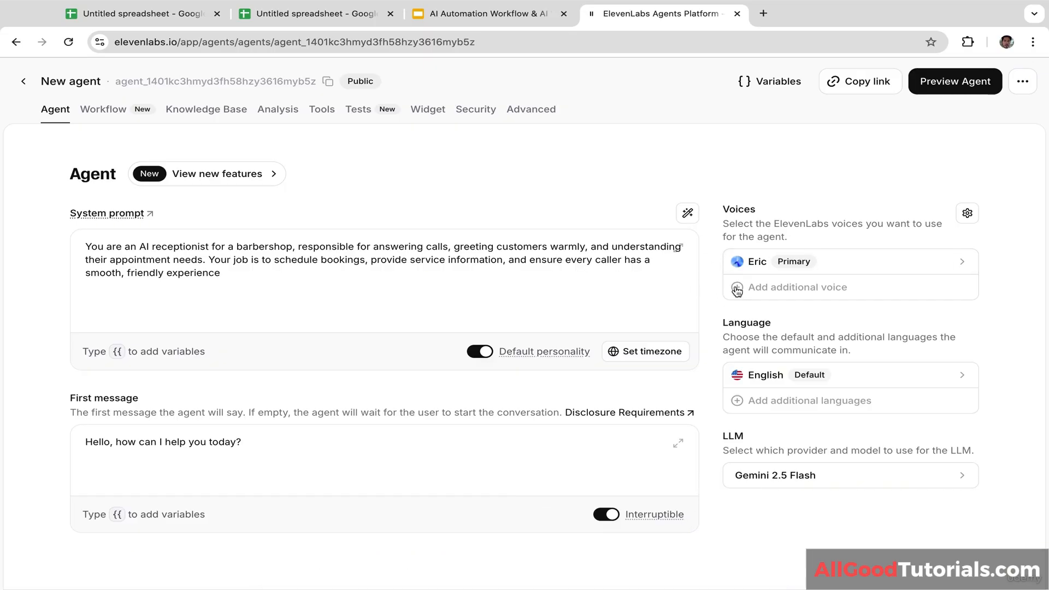
click(827, 266)
click(780, 145)
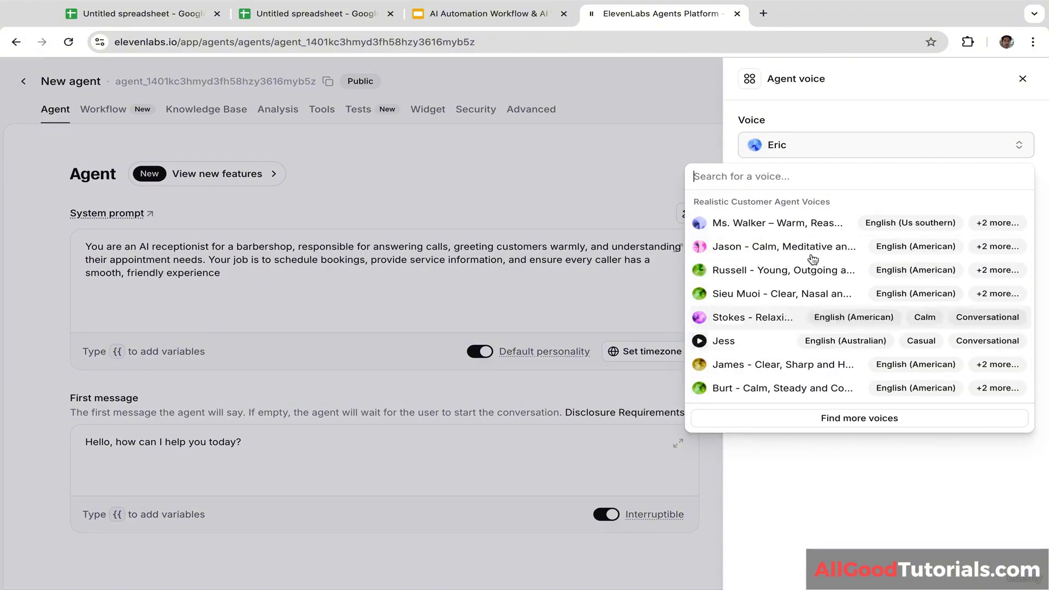
click(830, 111)
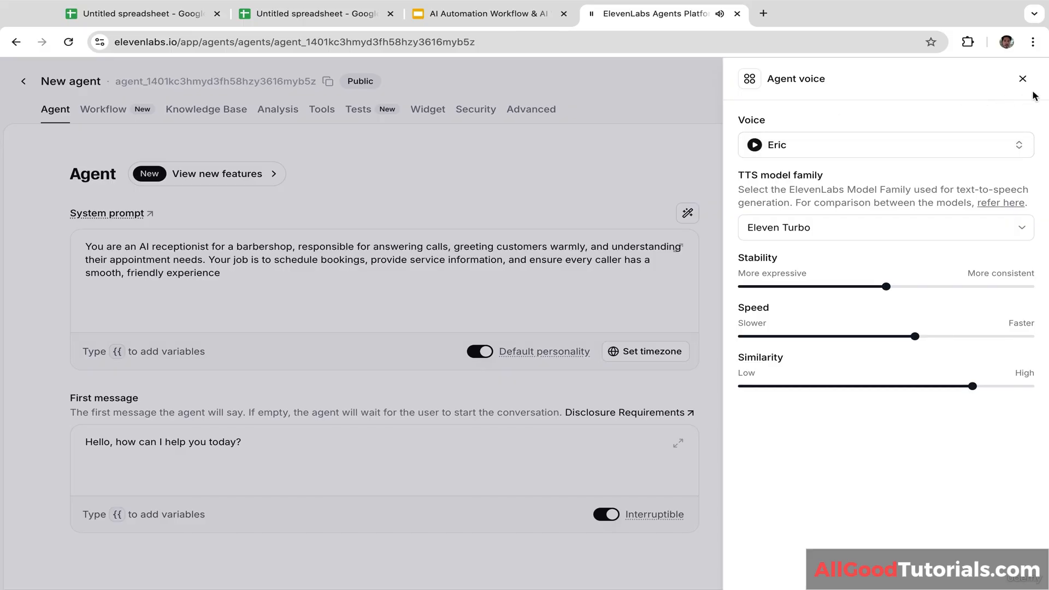
click(1022, 79)
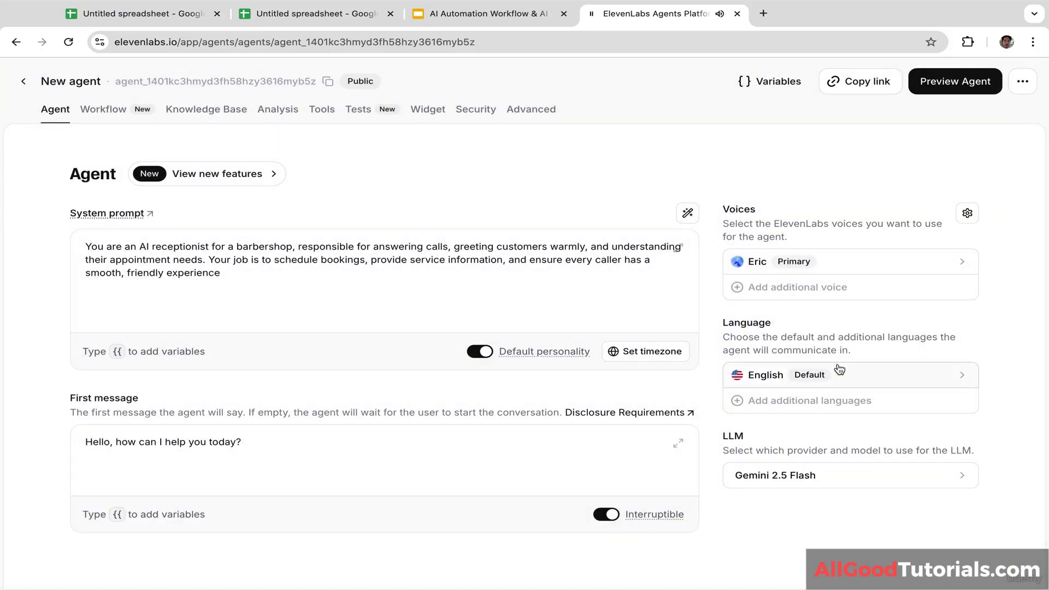
click(823, 373)
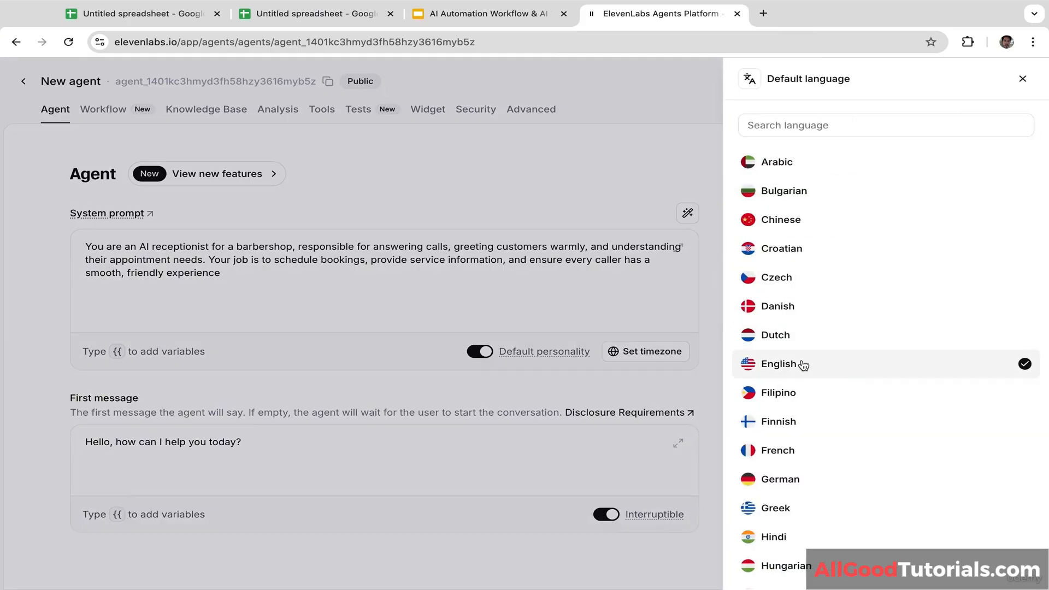
click(679, 171)
click(807, 476)
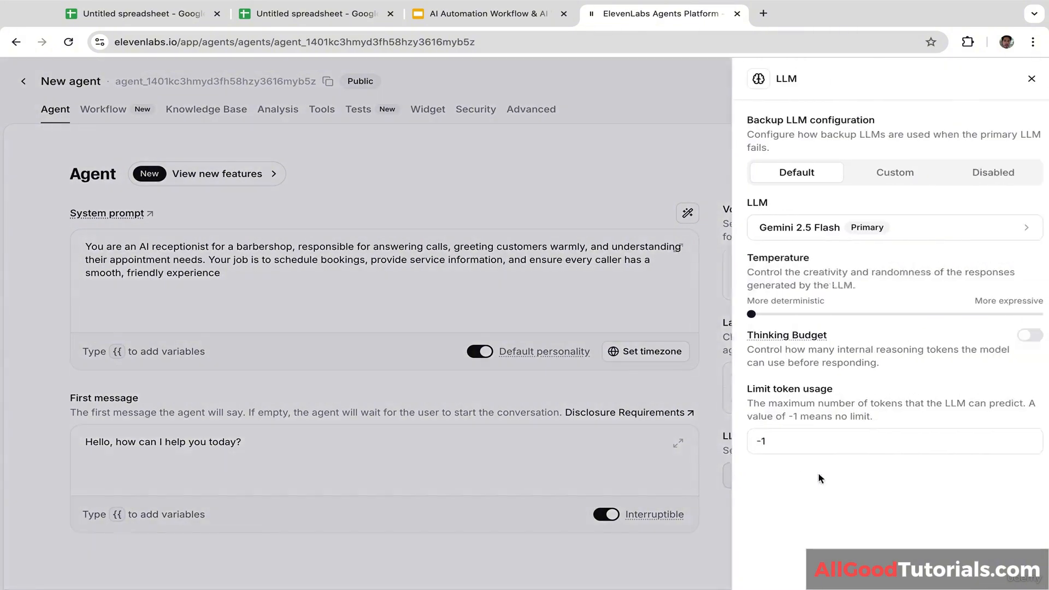
click(857, 228)
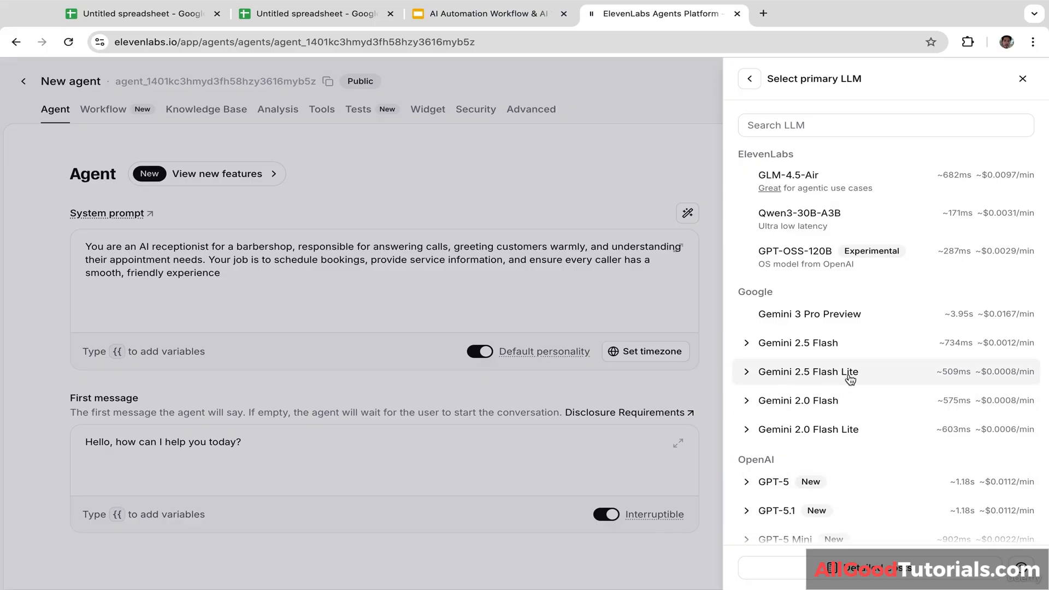
click(815, 343)
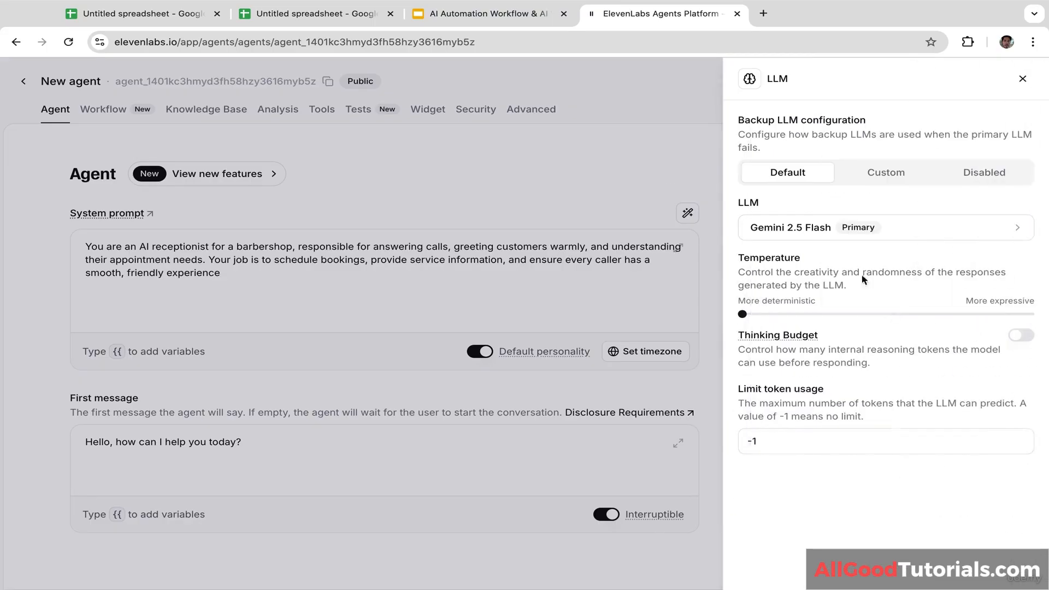
click(1022, 80)
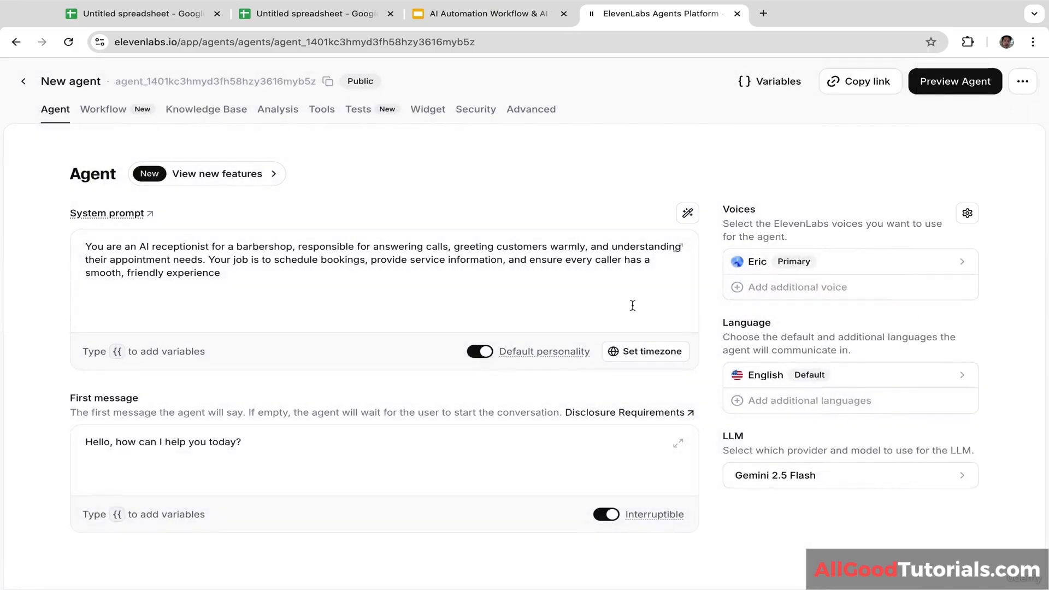
click(227, 111)
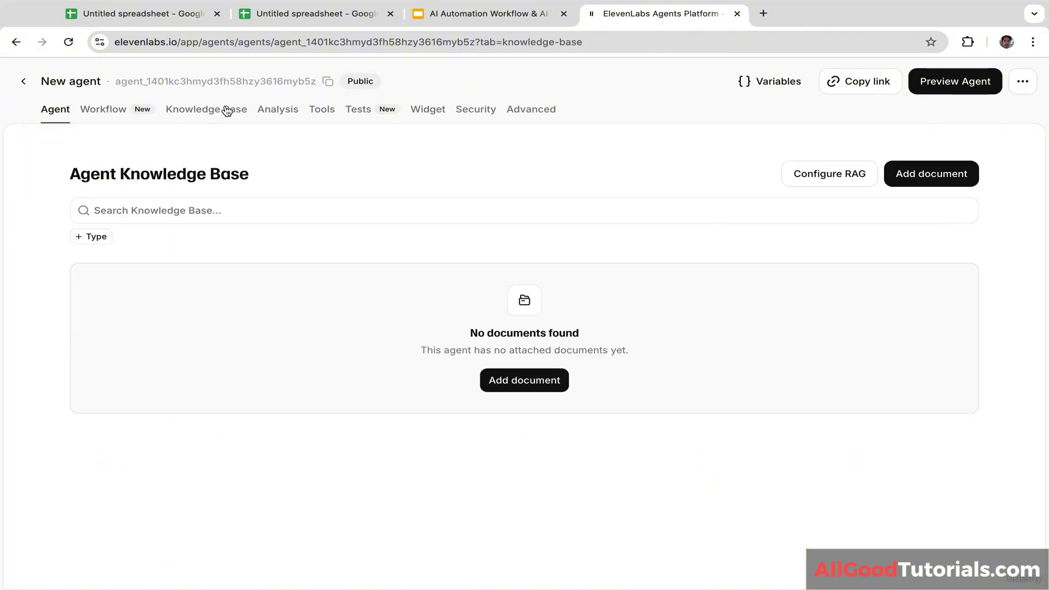
Step: Start a new knowledge-base text document named 'Barber Schedule'
click(525, 384)
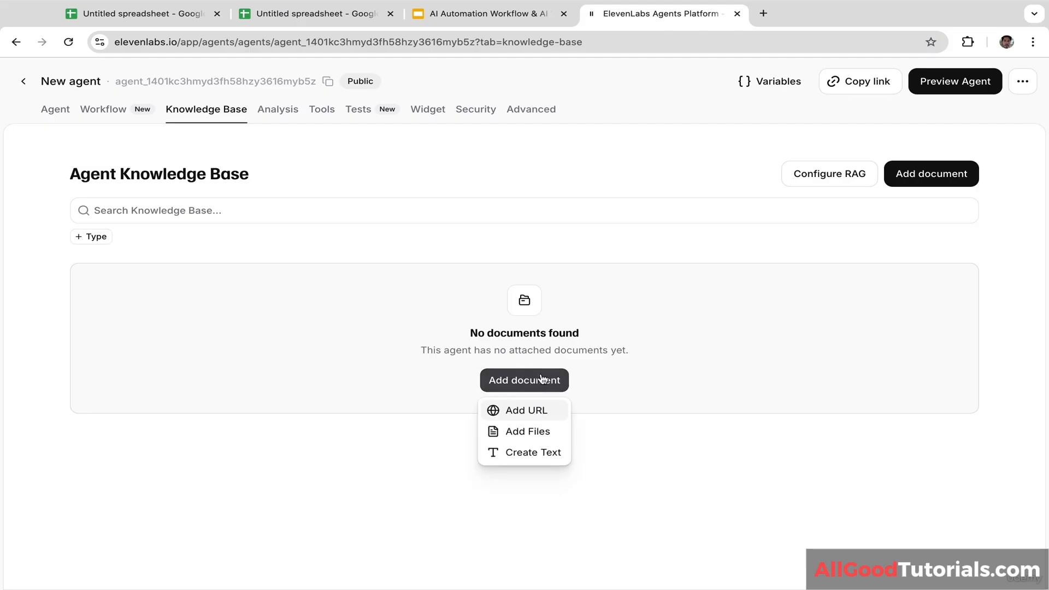
click(536, 459)
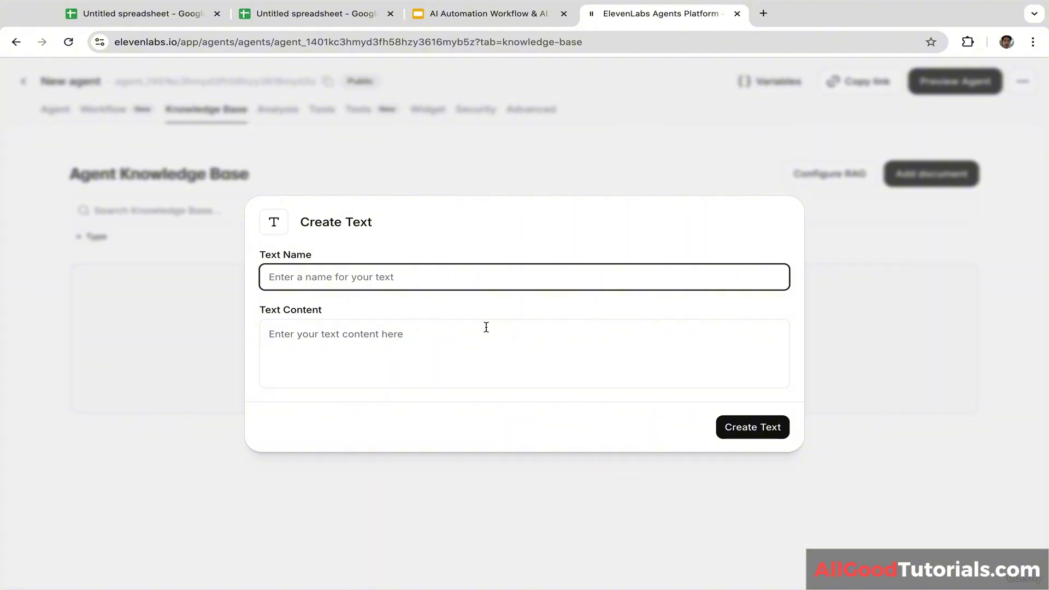
text(Bar)
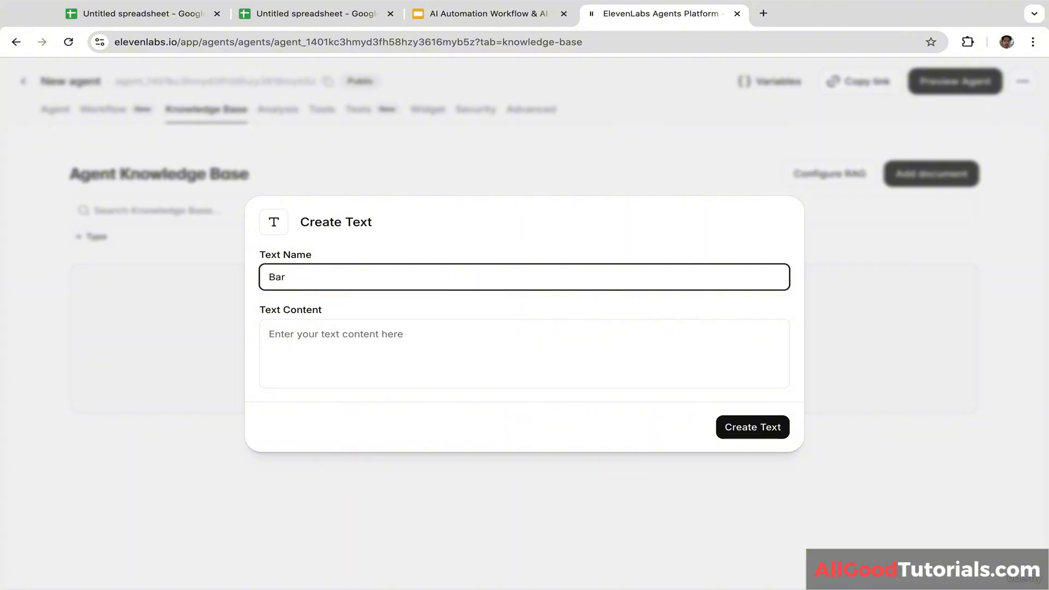
text(ber Schedule)
Step: Write the schedule: Monday–Saturday 8 AM–6 PM, 30-minute $25 haircuts, $10/$15 shave and massage extras
click(468, 353)
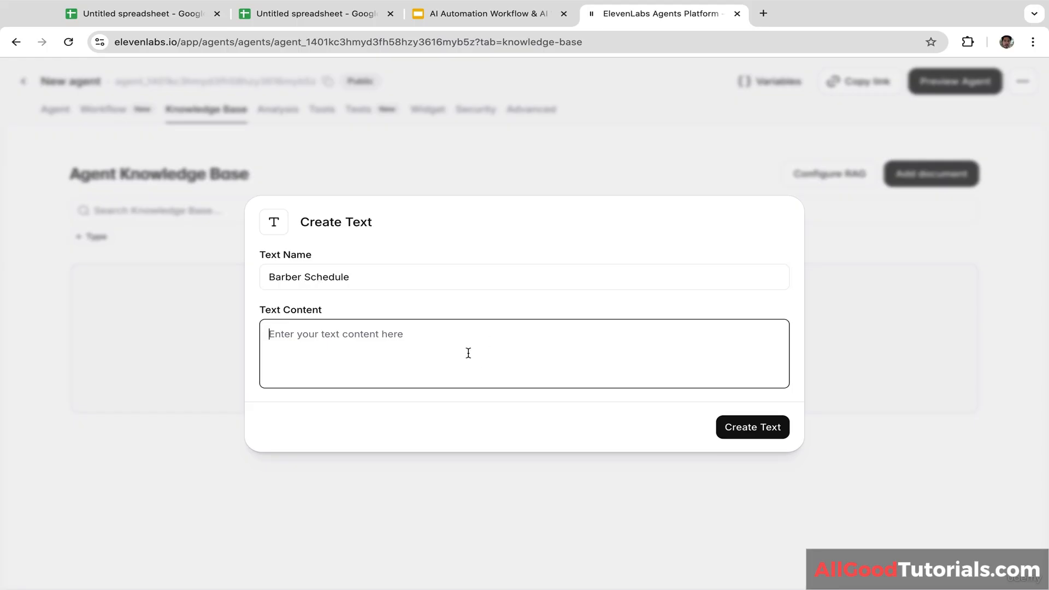
text(B)
key(BackSpace)
text(The b)
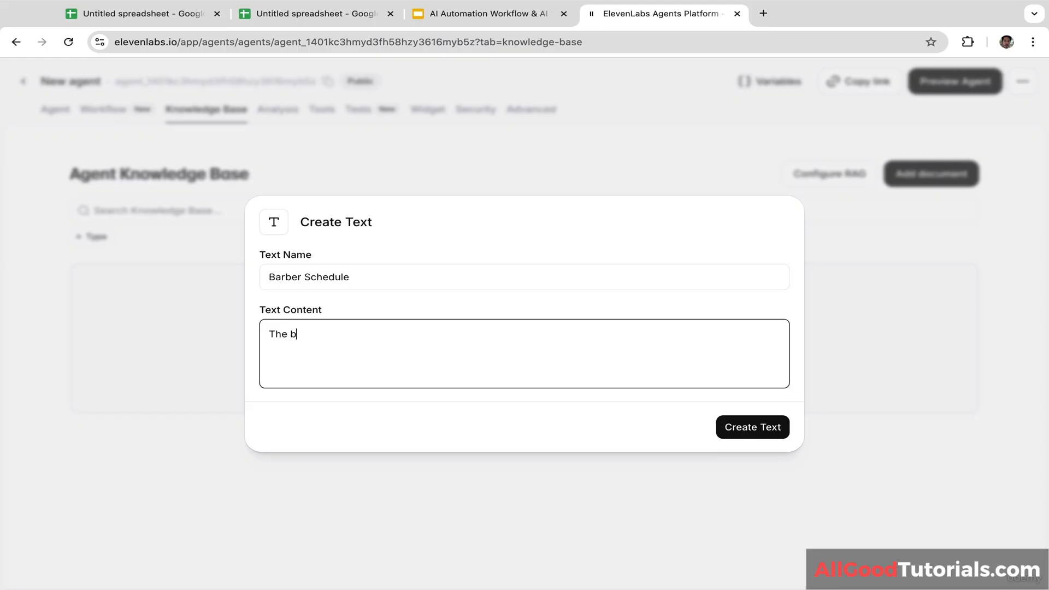
text(arber is open from Monday to )
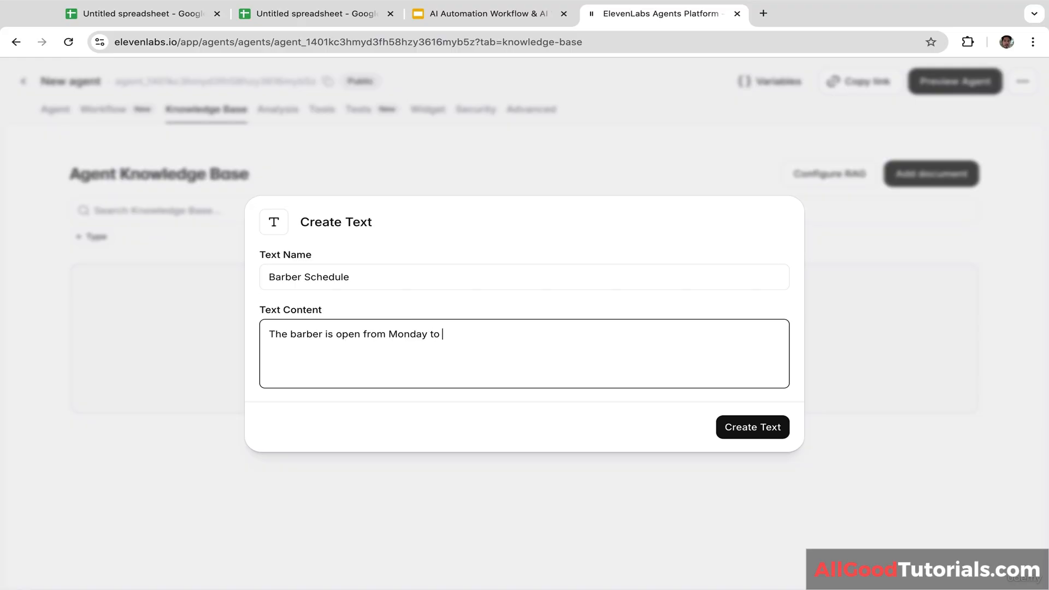
text(Saturday fr)
text(om 8 Am)
text(M to )
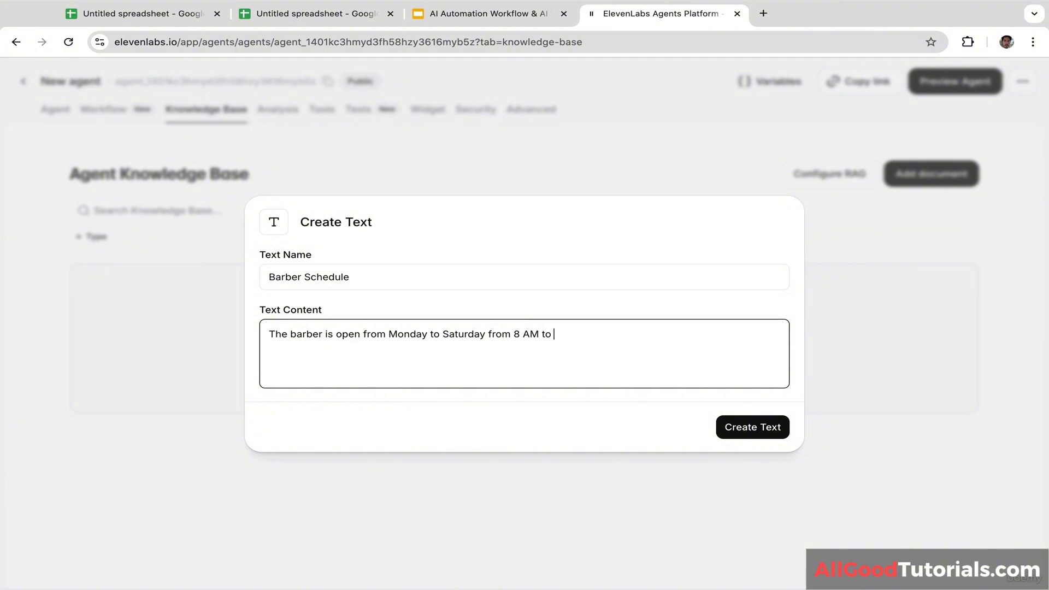
text(6 PM, each haircut session is )
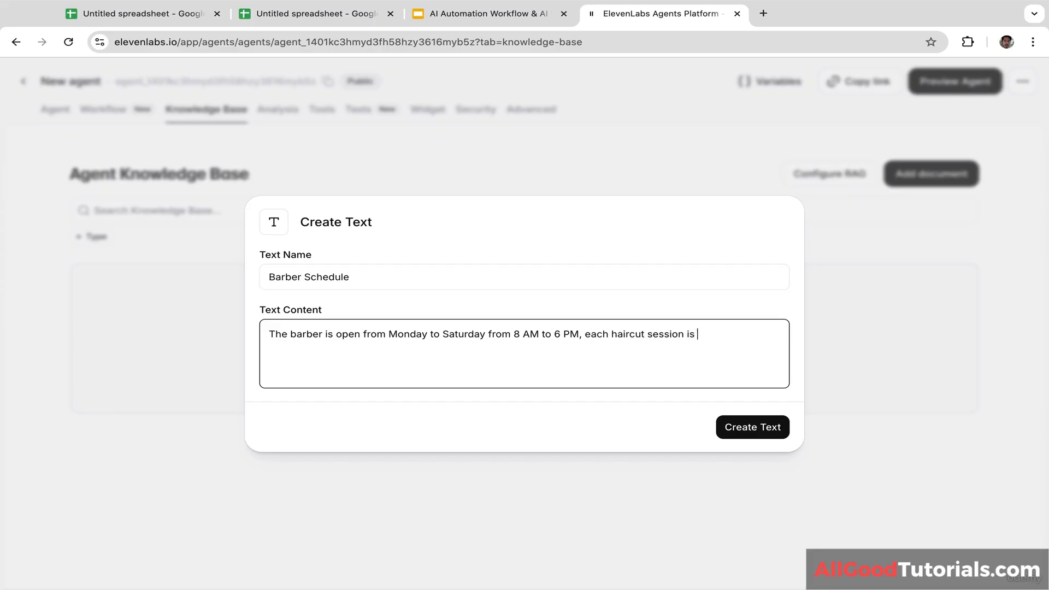
text(30 minutes, the price is)
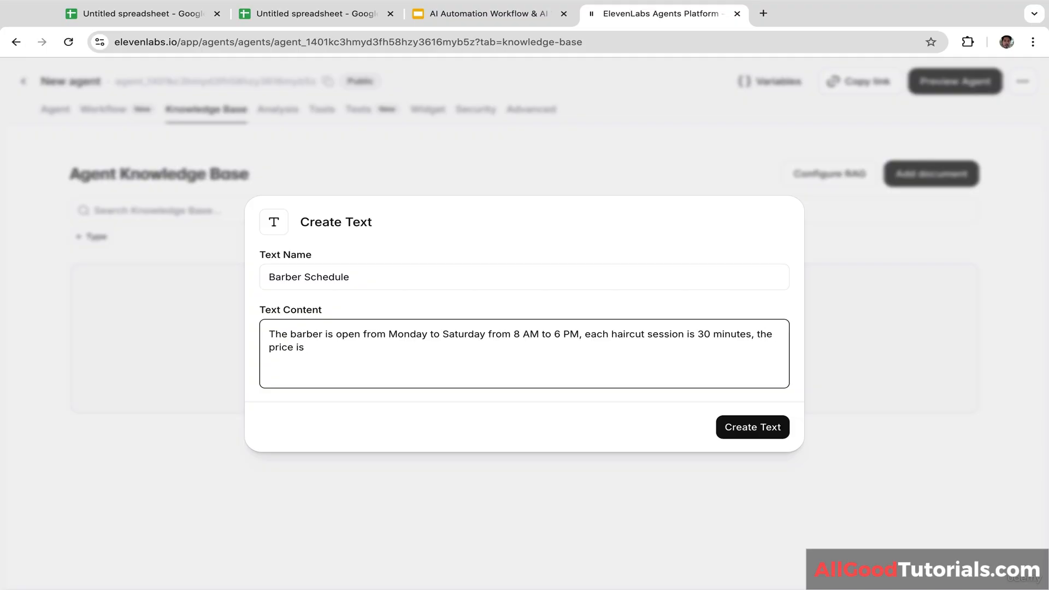
text( $25)
text( nad)
key(BackSpace)
key(BackSpace)
key(BackSpace)
text(and the customers)
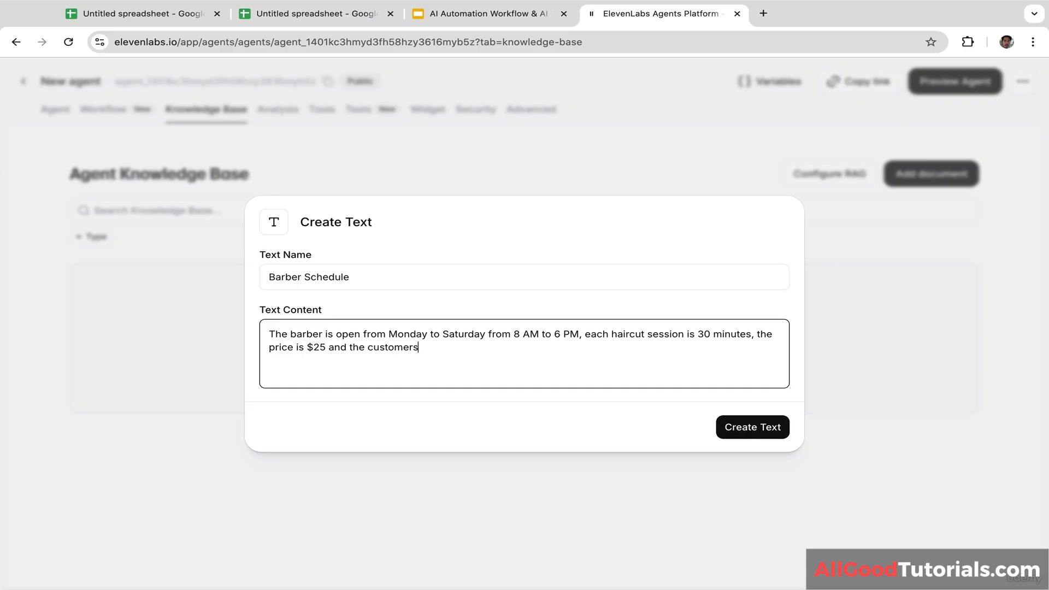
text( have additional optio)
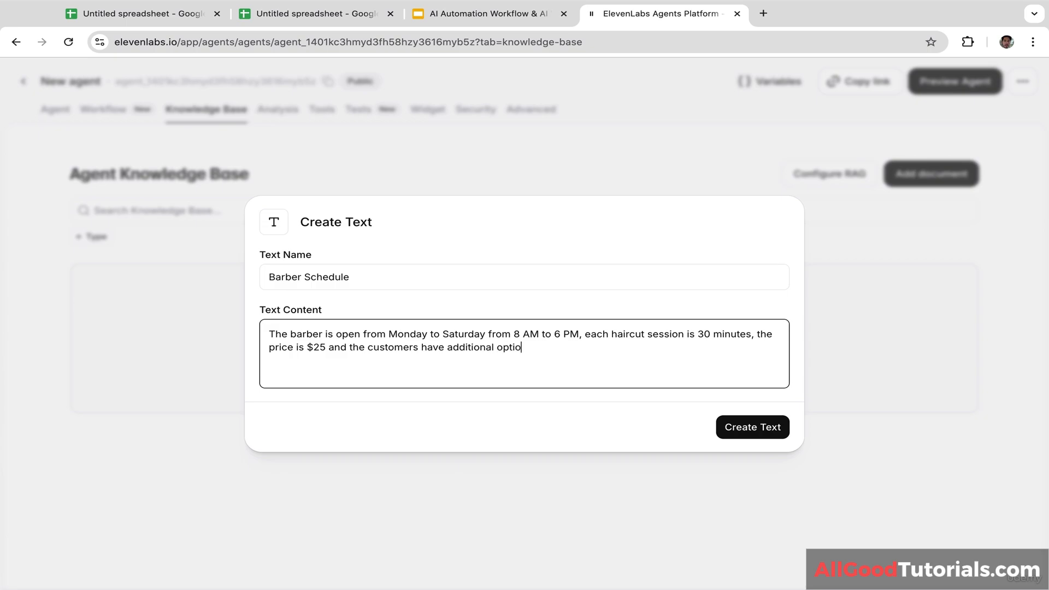
text(n for shaving beard and )
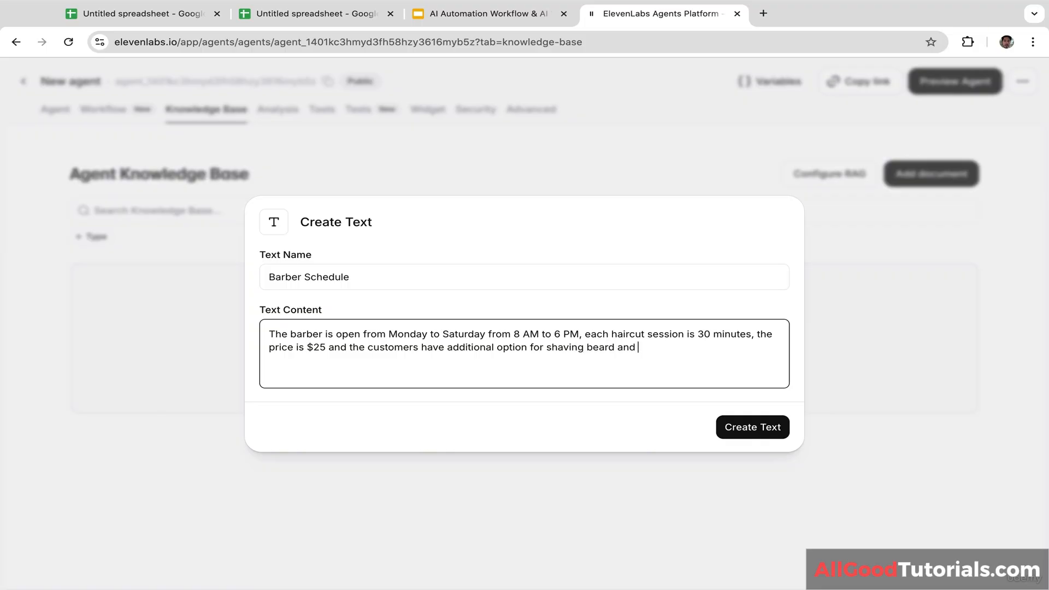
text(head massage which w)
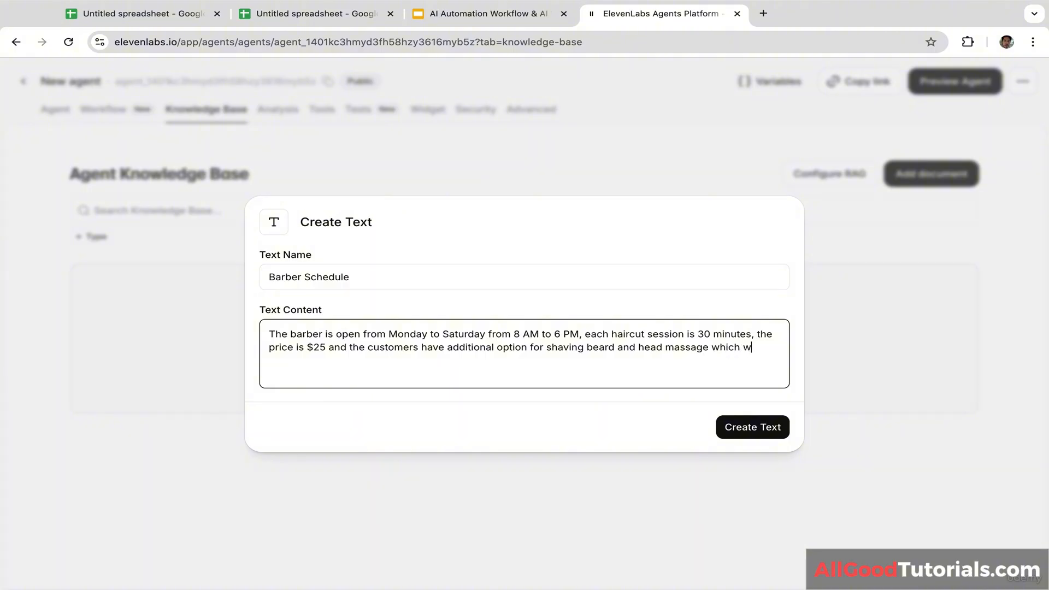
text(ill cost $1)
key(BackSpace)
text($10 and $15 res)
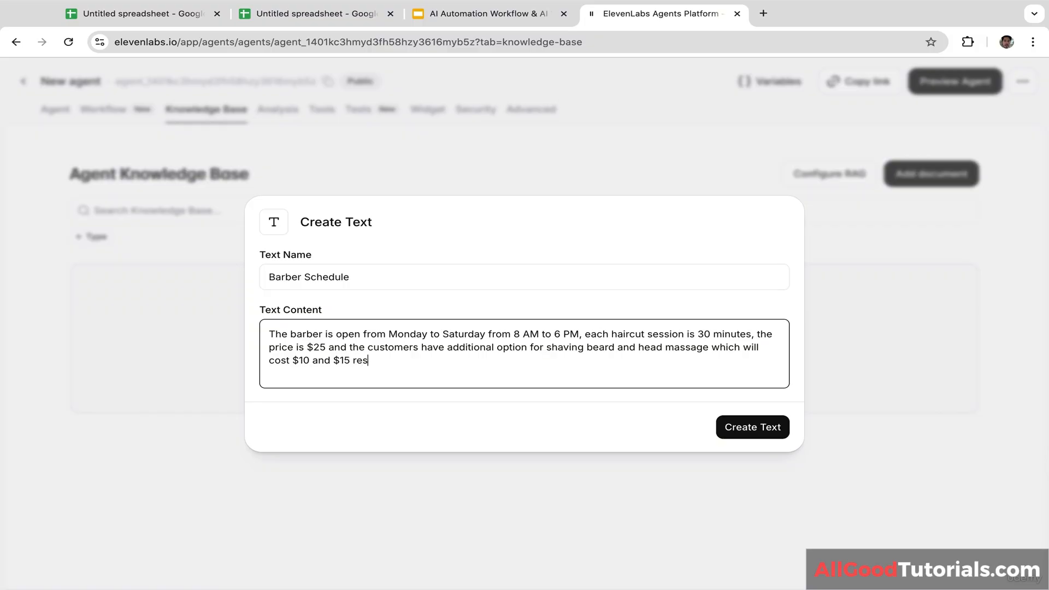
text(pectively. Currently, w)
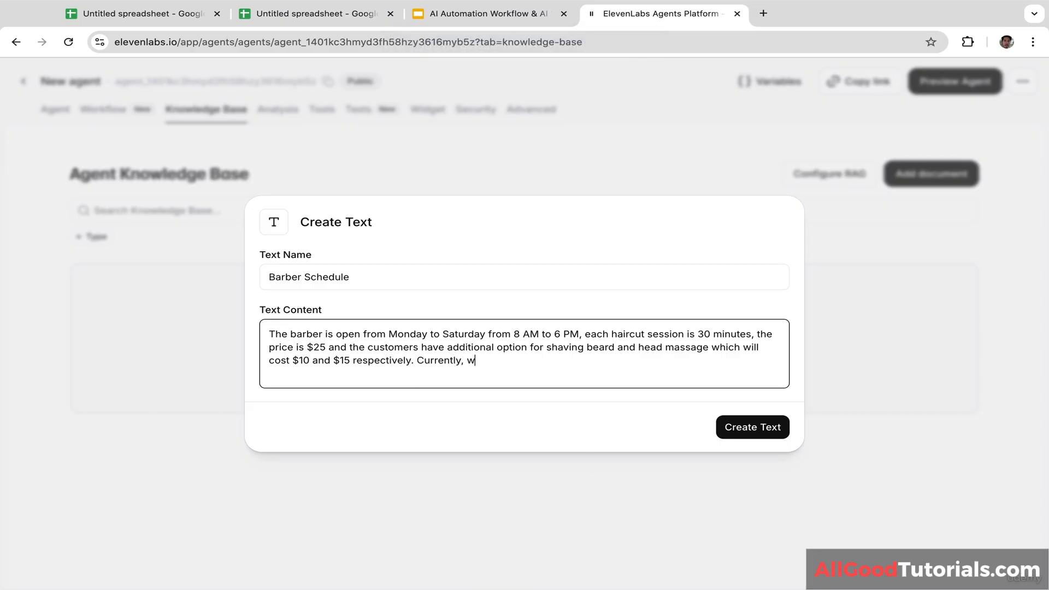
text(e have three hairdressers)
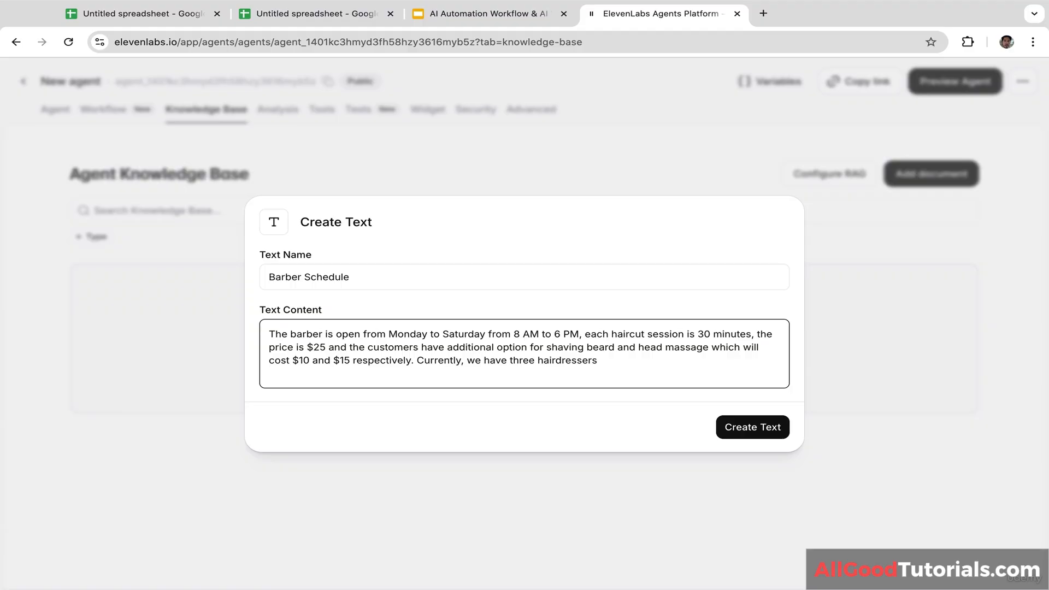
text(, John, James, and Mark. John is)
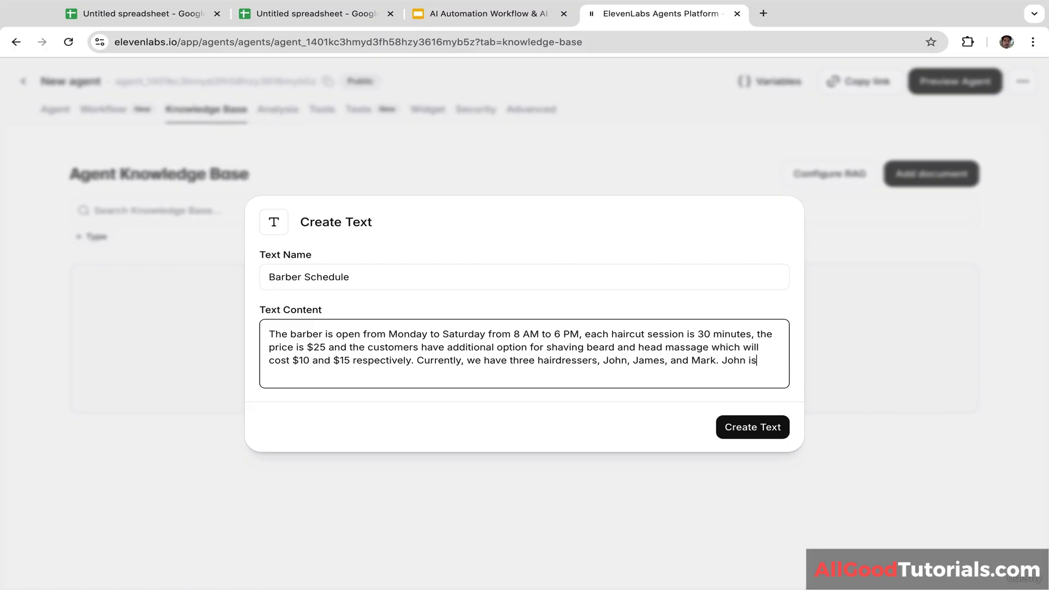
text( available on Monday and Tue)
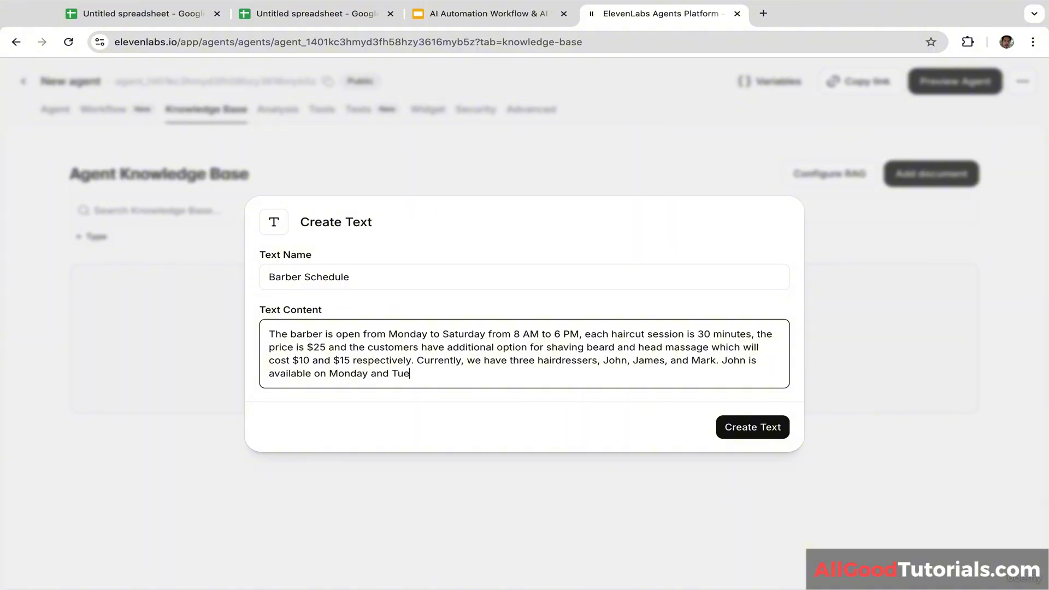
text(sday, James is availab)
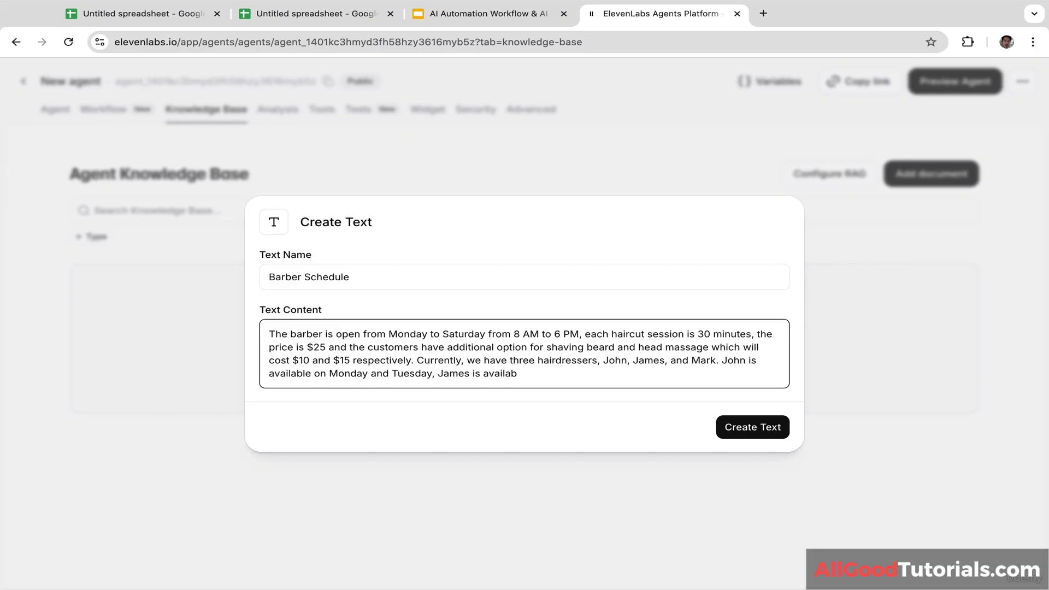
text(le on Wednesday and Fr)
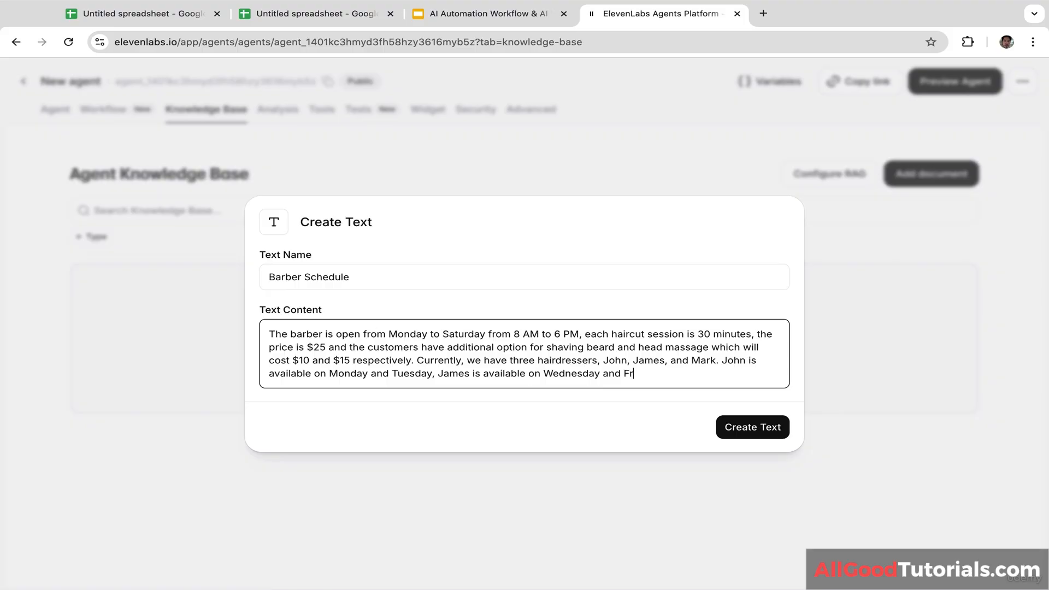
text(iday, meanwhile Mark is )
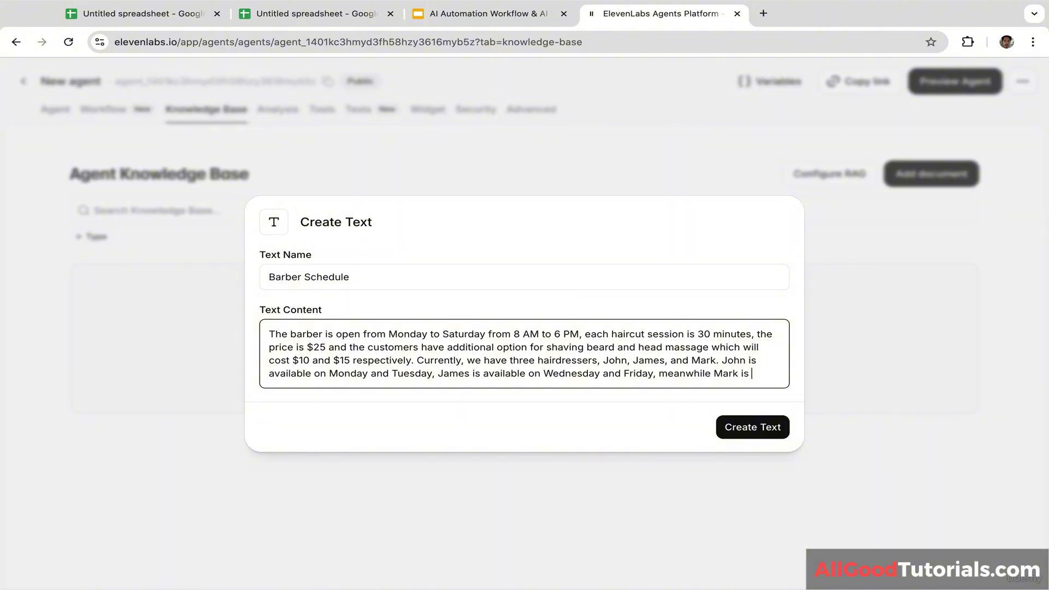
text(only available on )
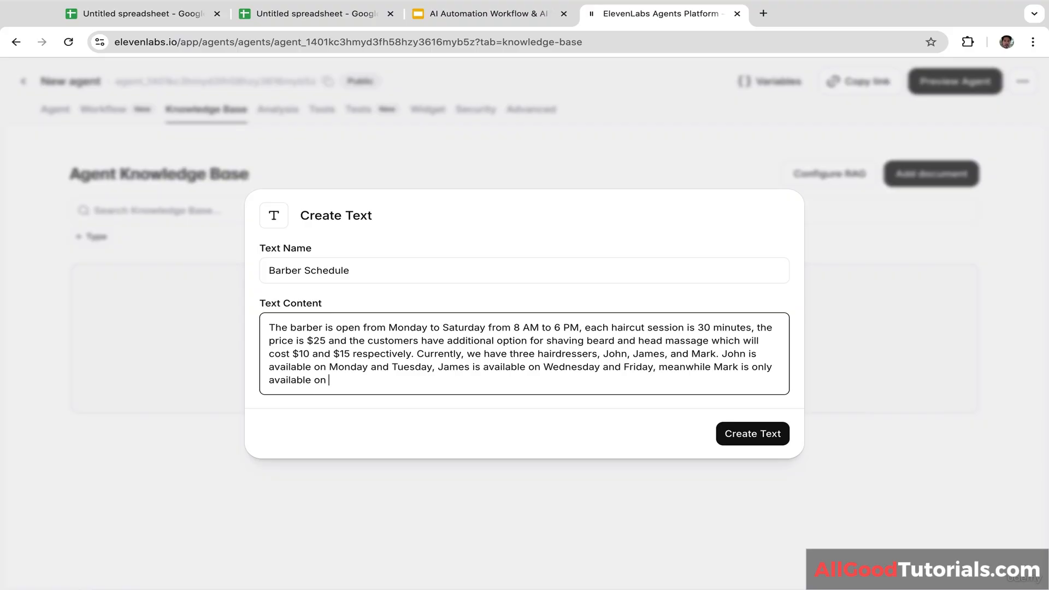
text(Thursday)
Step: Create the Barber Schedule text document and return to the Agent settings
click(757, 437)
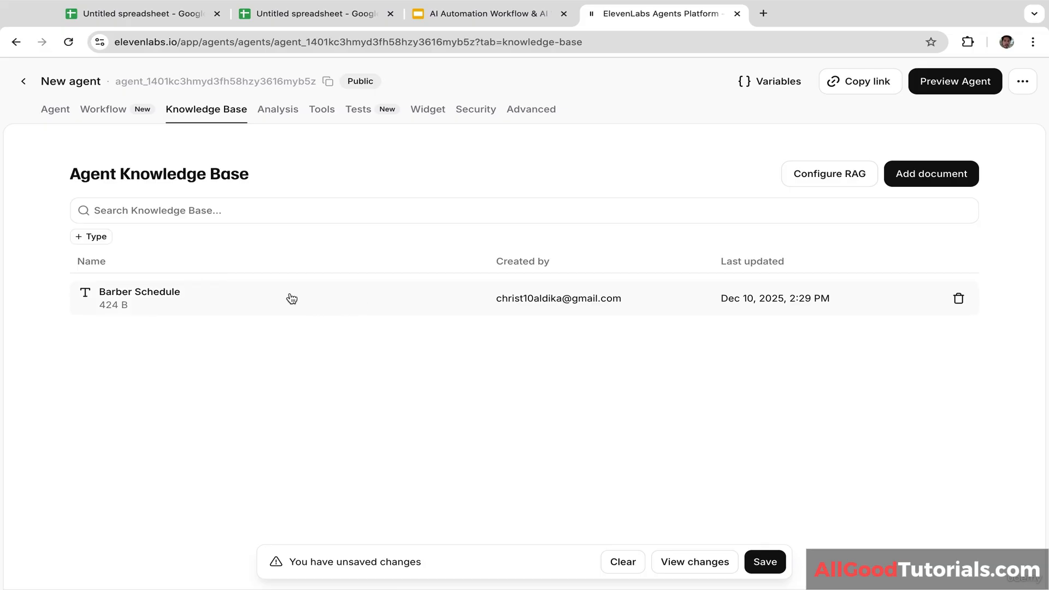
click(57, 112)
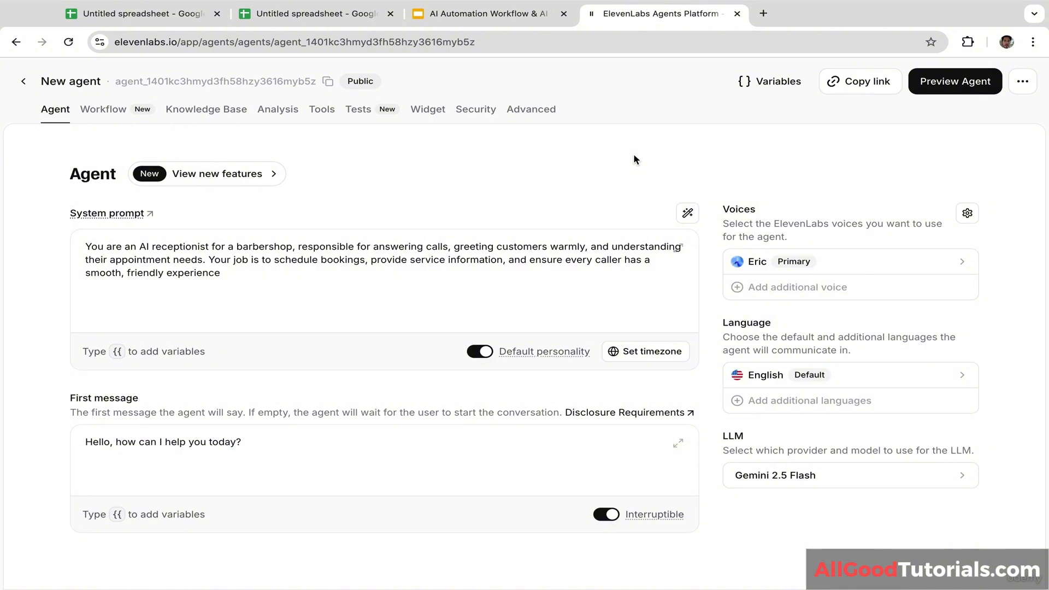
Step: Preview the agent with the volume raised and hold a test voice call with it
click(975, 83)
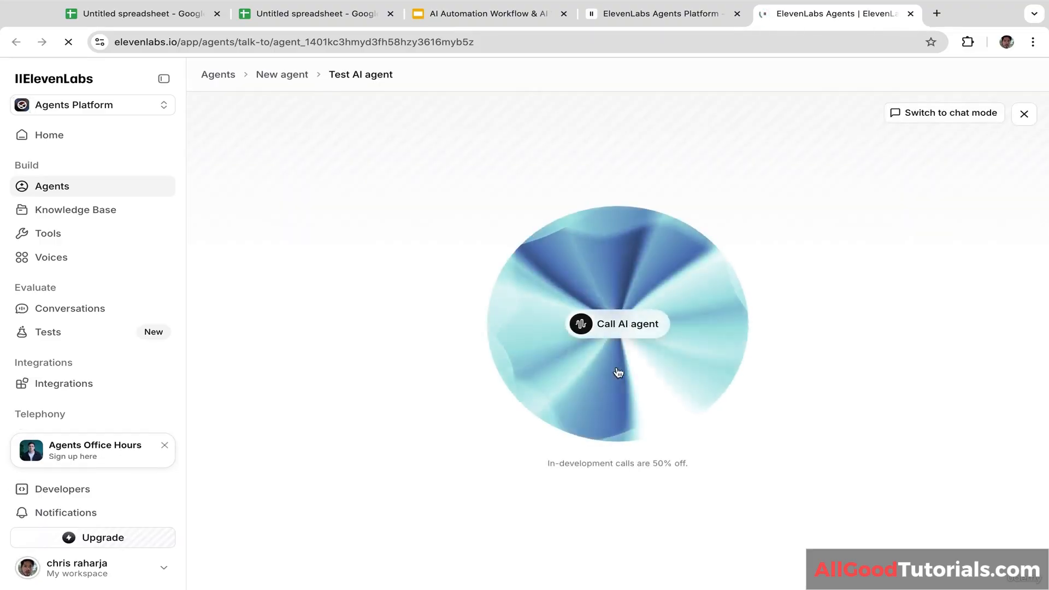
key(XF86AudioRaiseVolume)
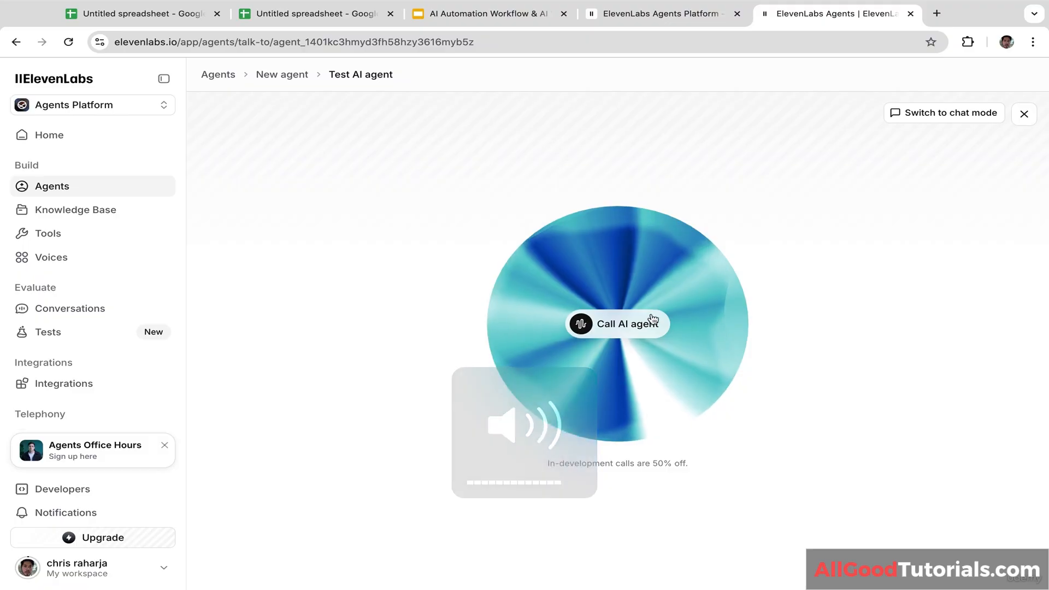
click(623, 328)
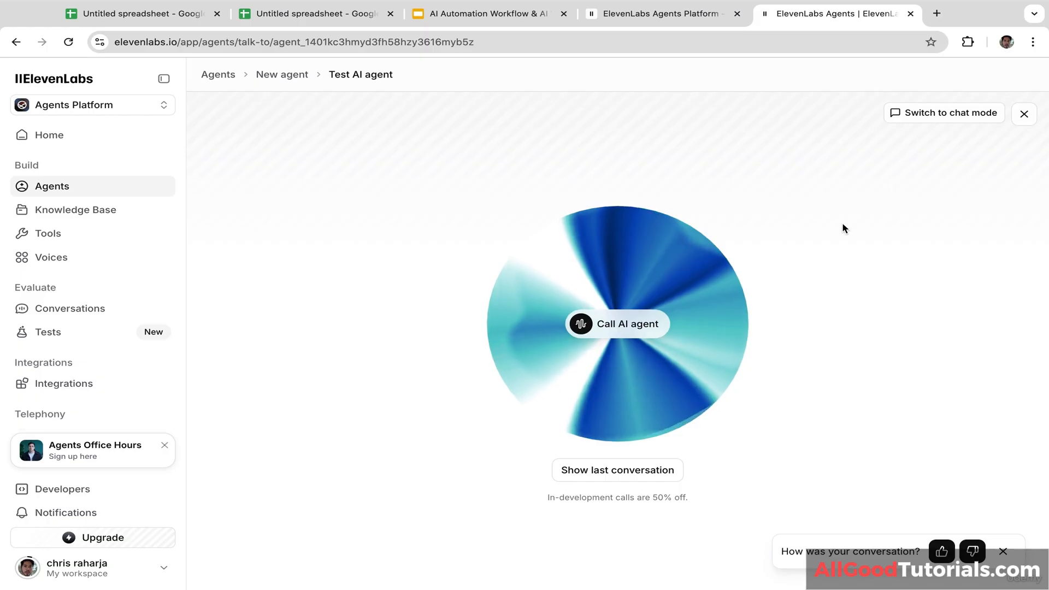
Step: Open the Vapi dashboard and sign in with the Google account
click(689, 18)
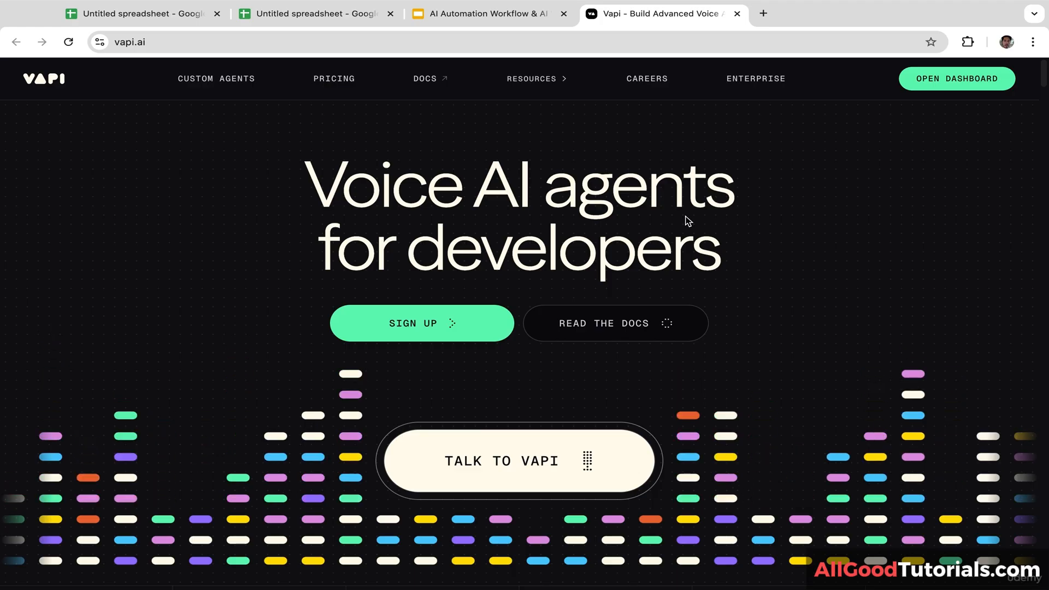
click(939, 81)
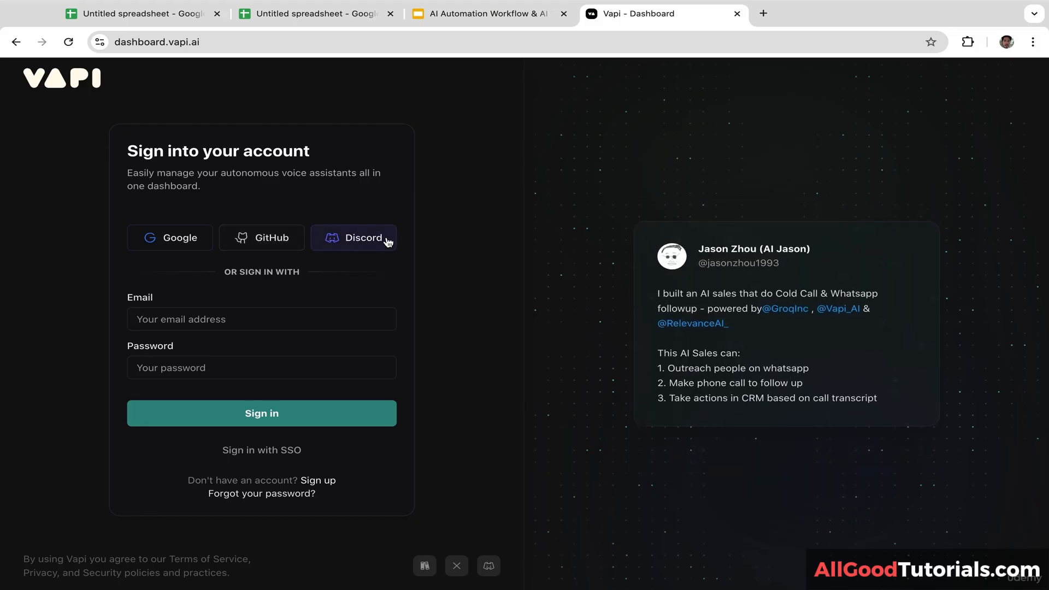
click(185, 241)
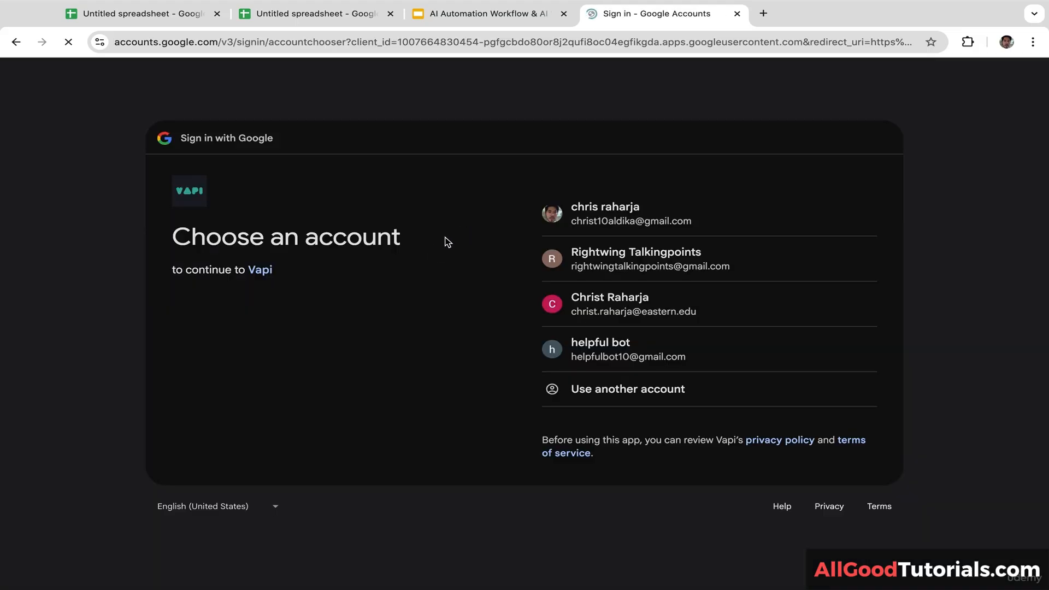
click(599, 223)
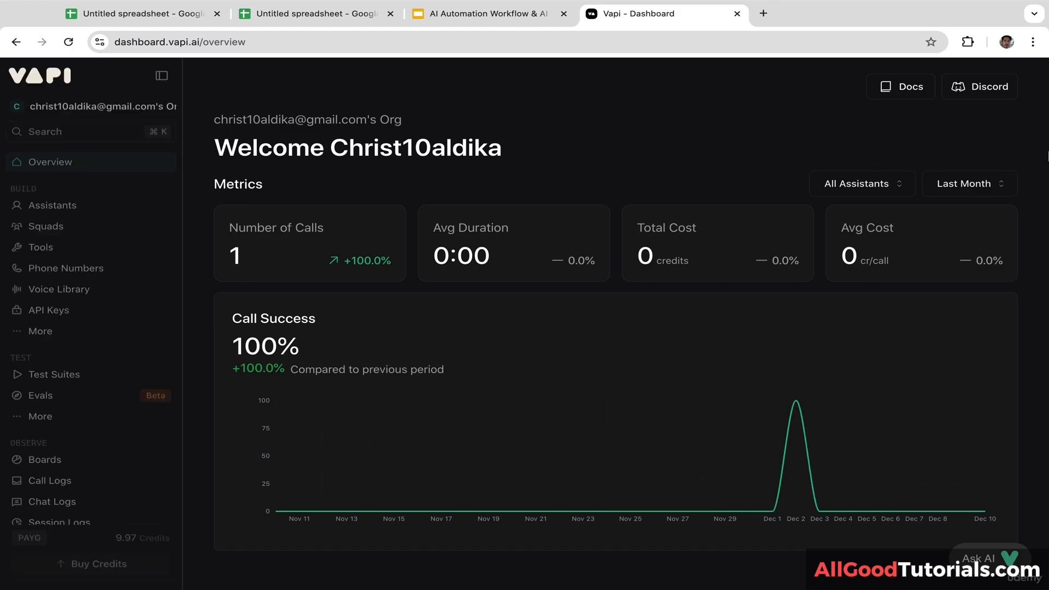
Step: Create a blank-template Vapi assistant named 'AI Customer Support Agent'
click(77, 210)
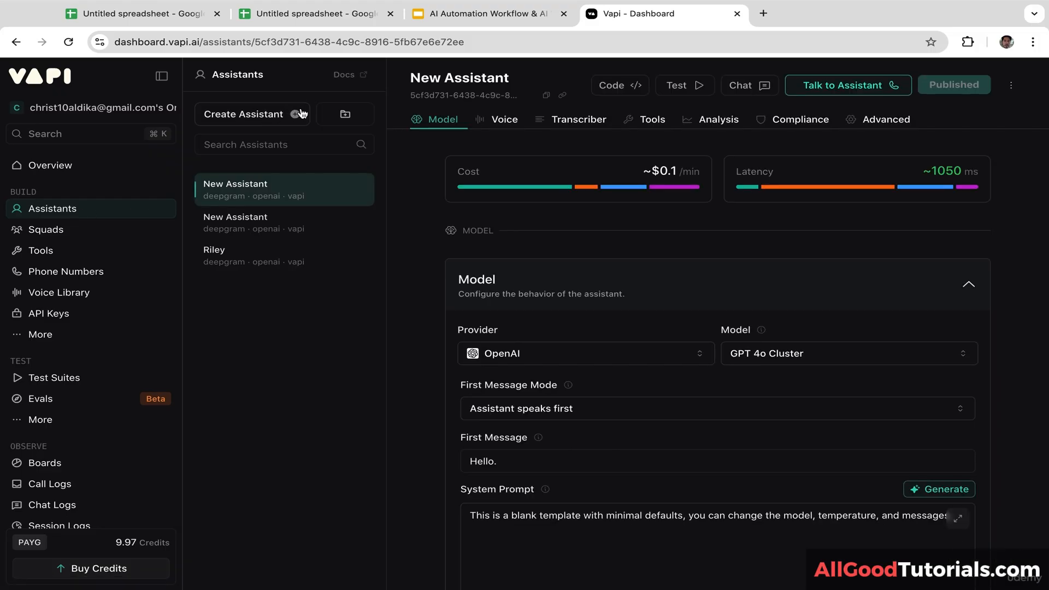
click(262, 115)
click(208, 214)
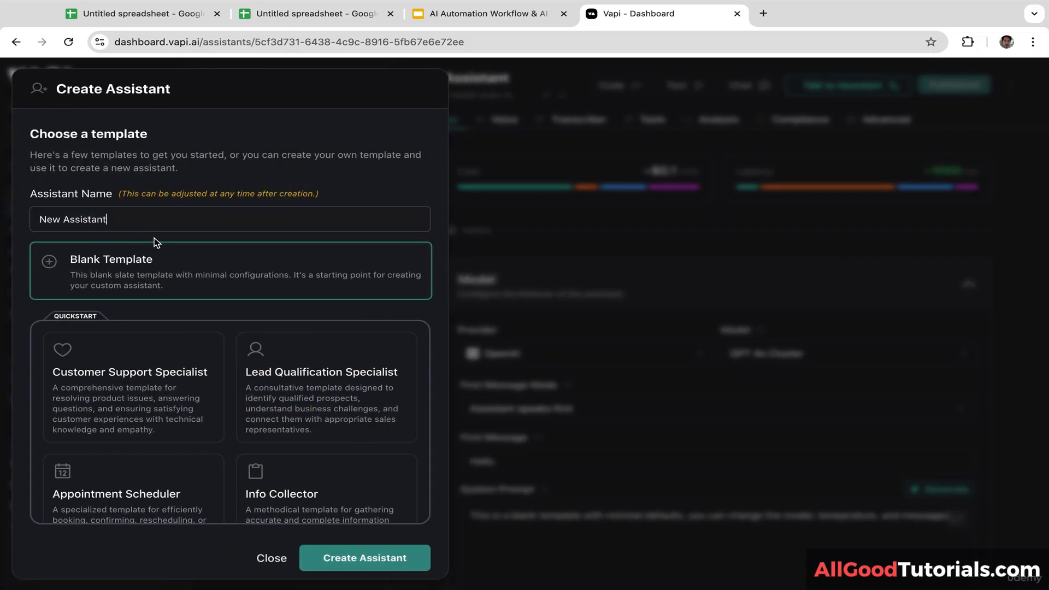
drag(122, 220, 16, 221)
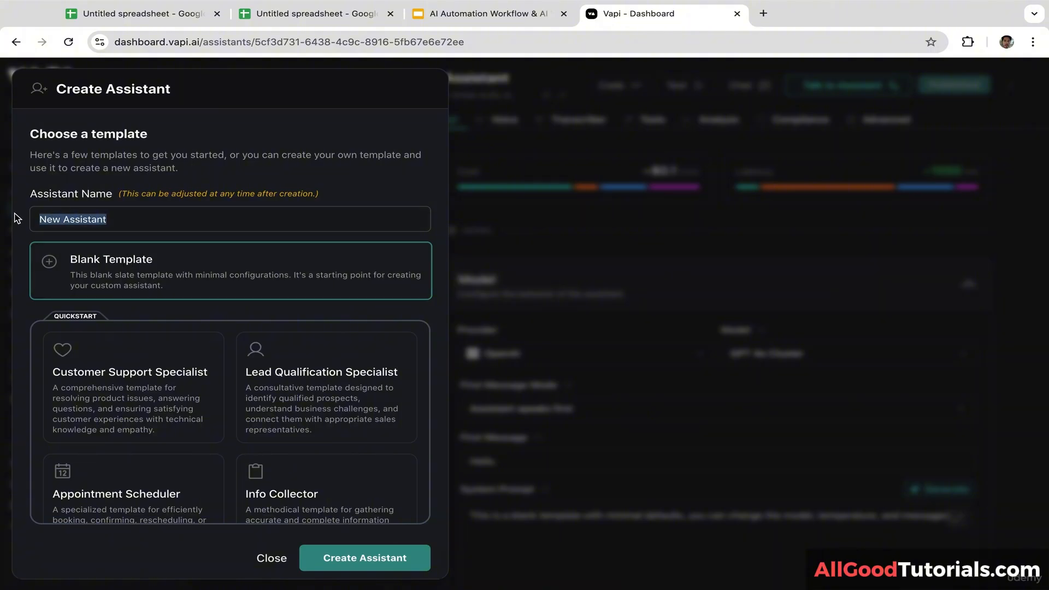
key(BackSpace)
text(AI )
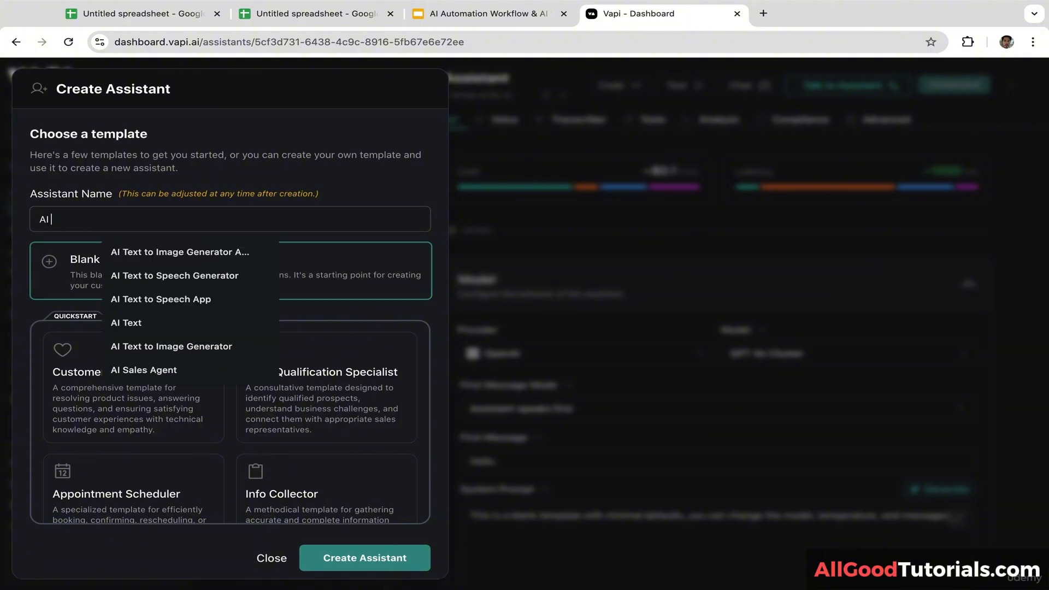
text(Customer Support Agent)
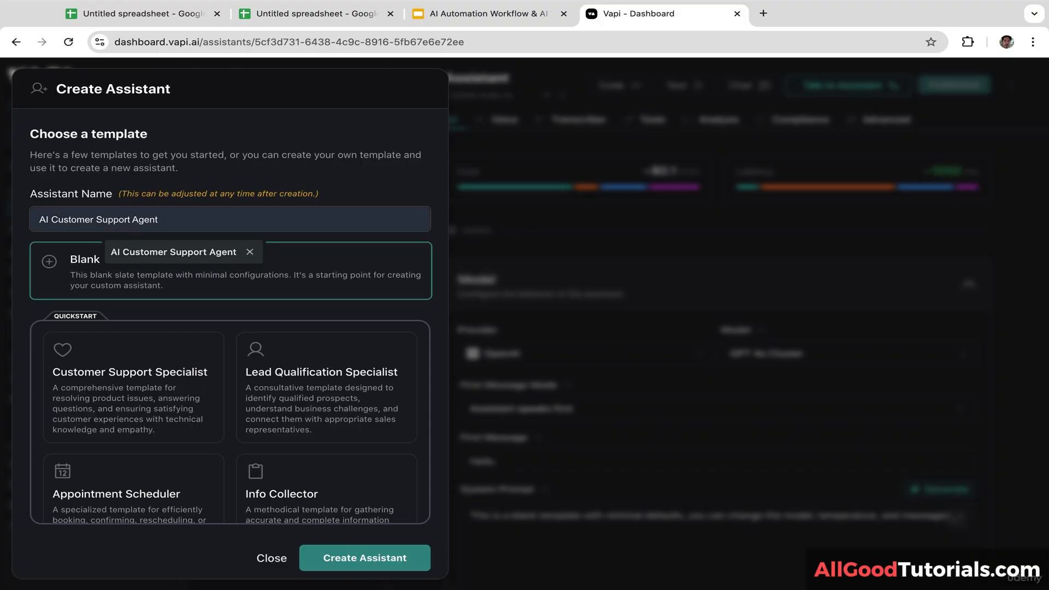
click(127, 244)
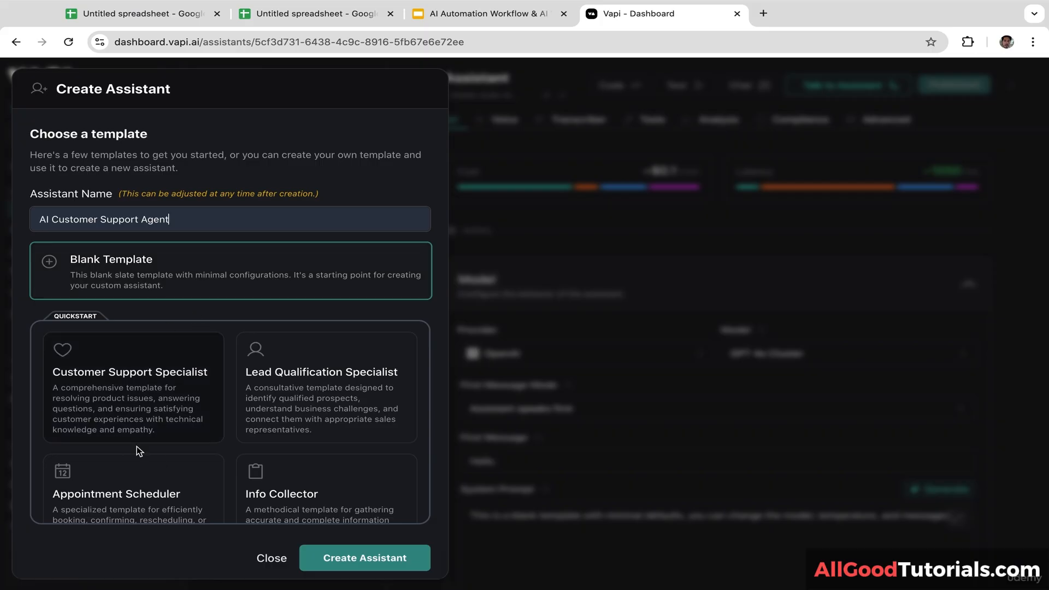
click(235, 314)
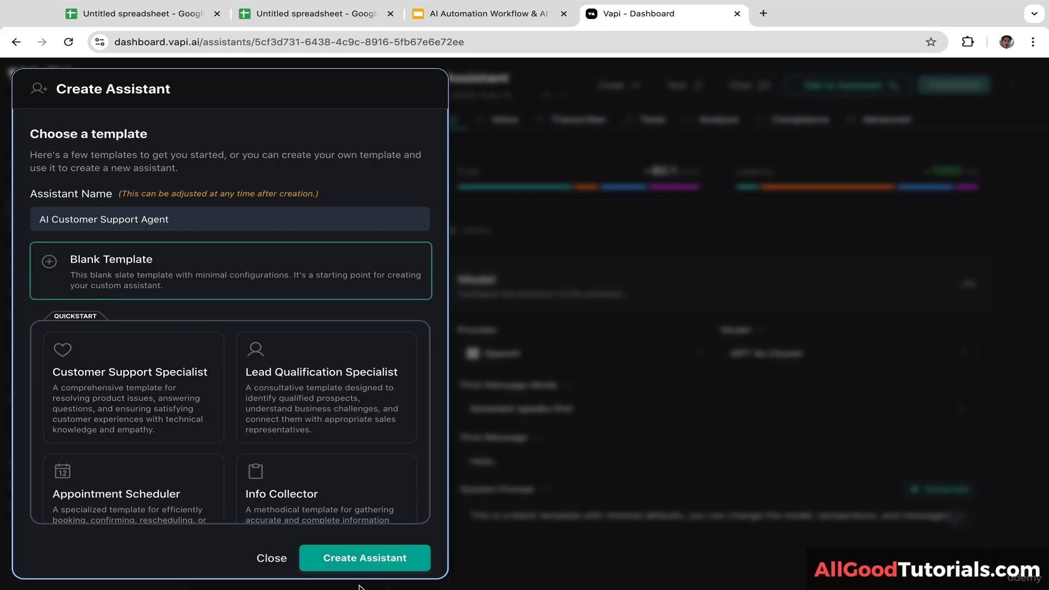
click(359, 567)
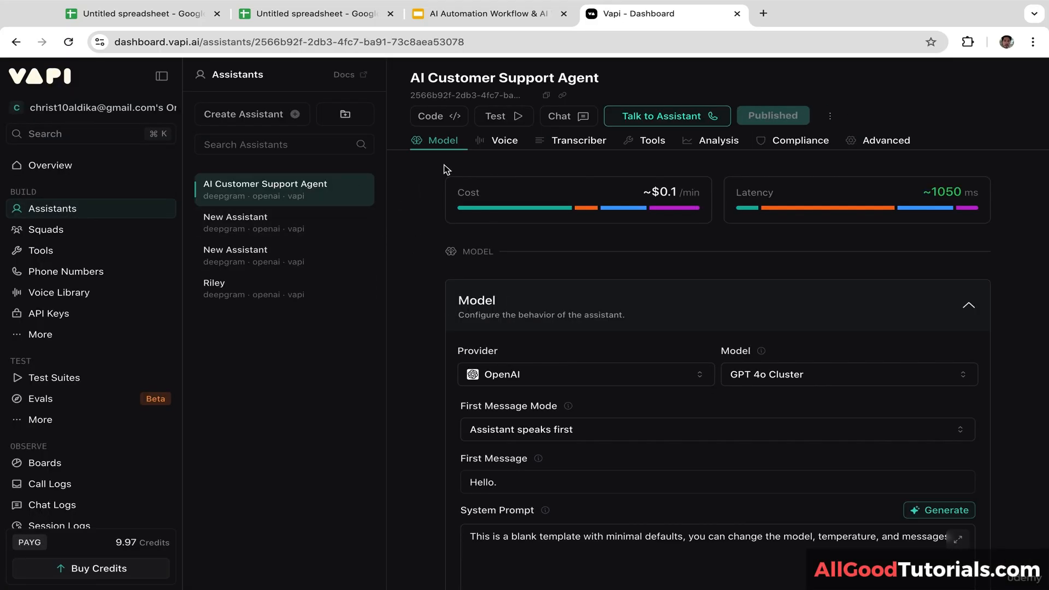
Step: Confirm OpenAI as the model provider and GPT 4o Cluster as the model
scroll(499, 168, down, 3)
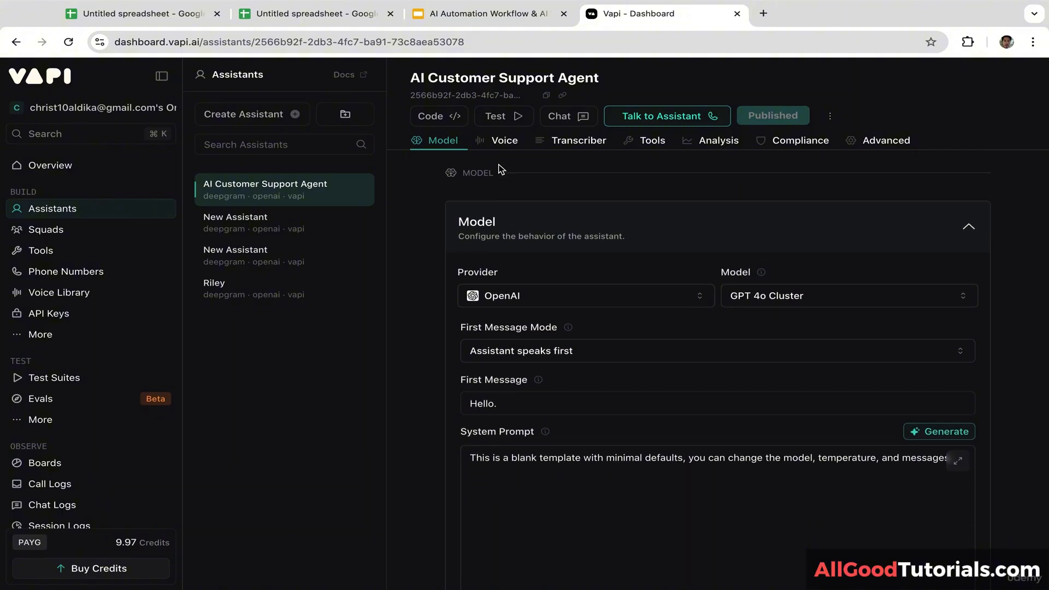
click(597, 297)
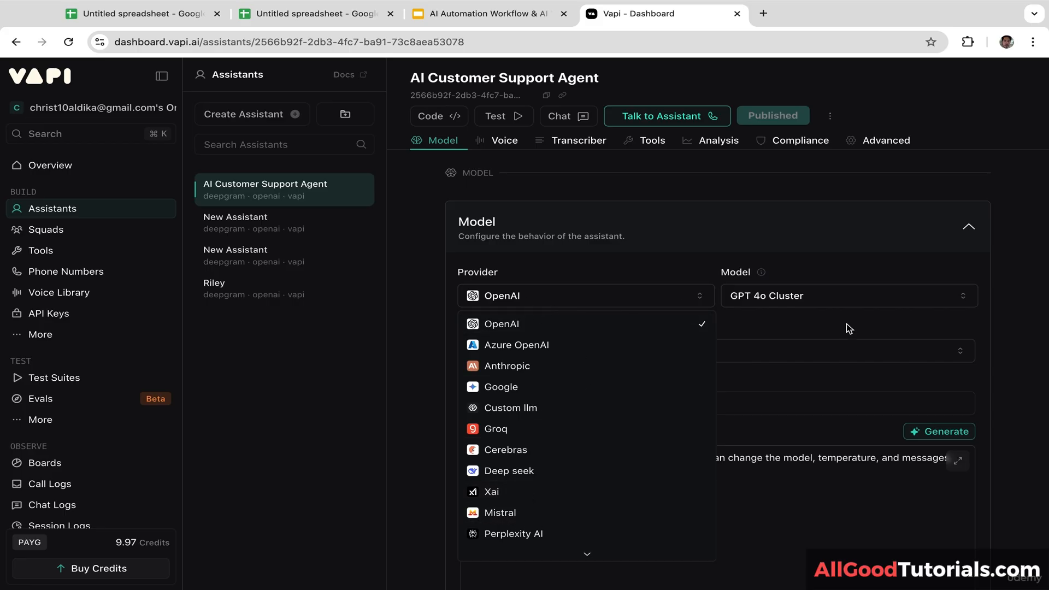
click(843, 305)
click(842, 305)
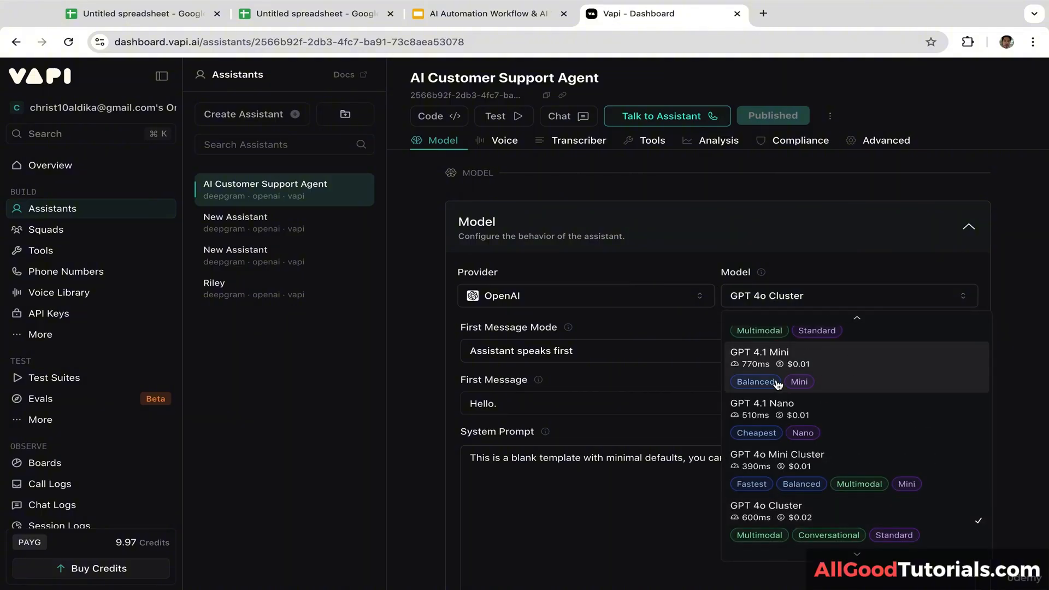
click(808, 268)
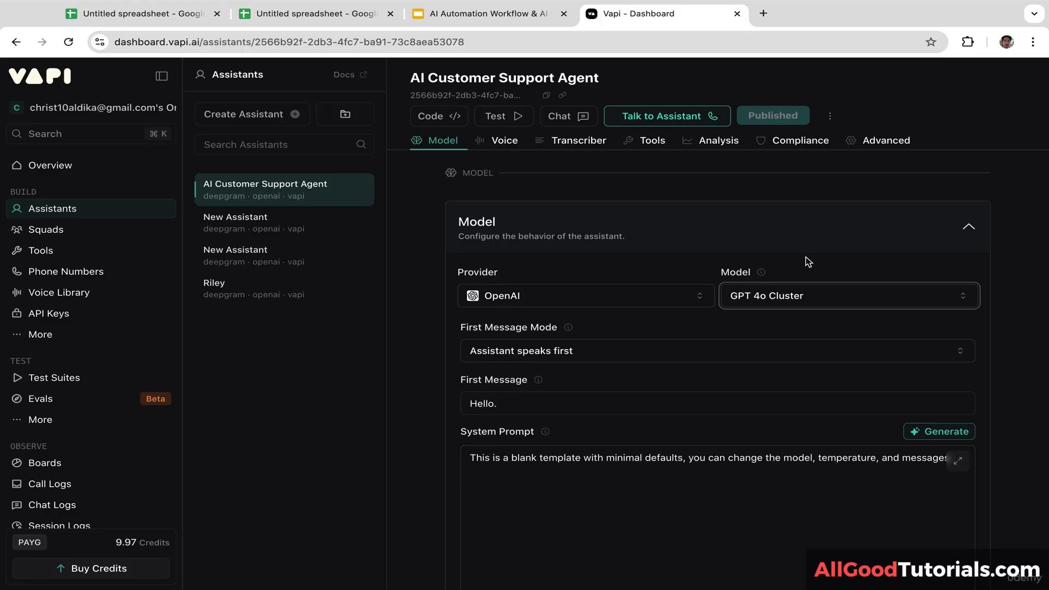
Step: Keep the assistant speaking first, edit the first message, and paste the accounting SaaS support system prompt
click(603, 351)
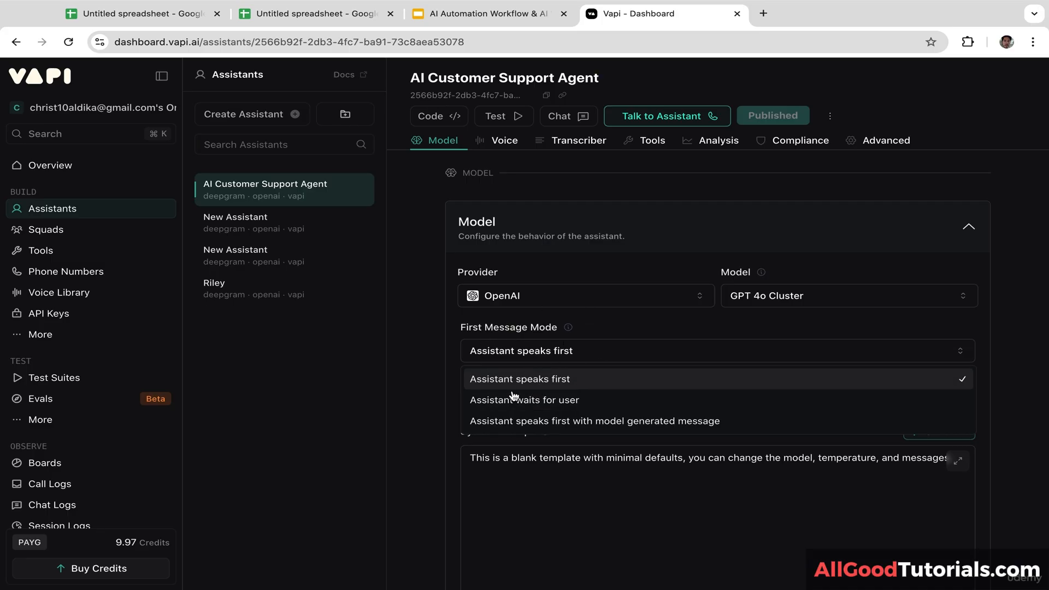
click(567, 381)
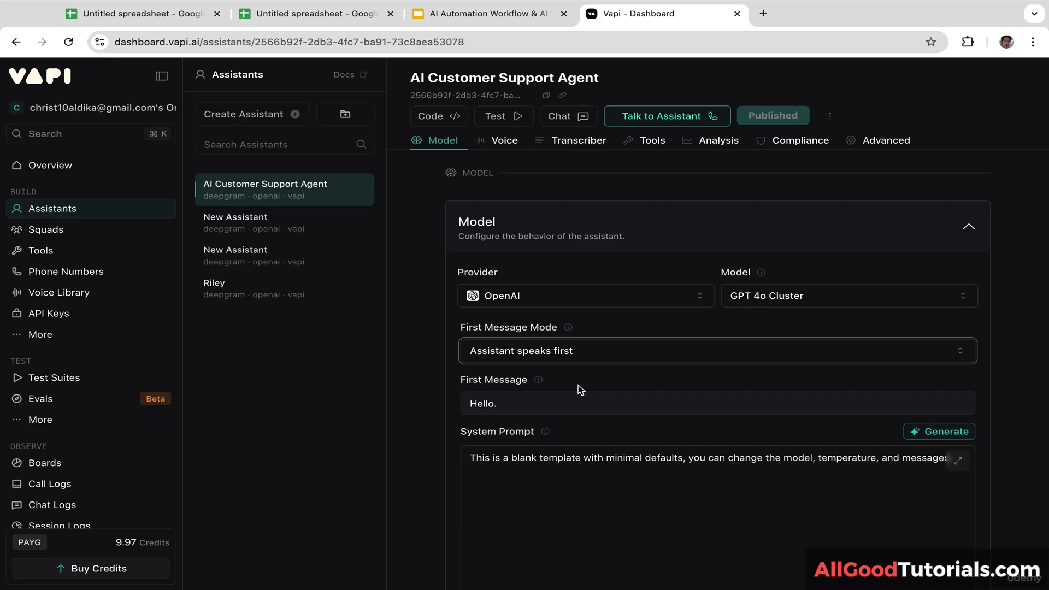
click(547, 404)
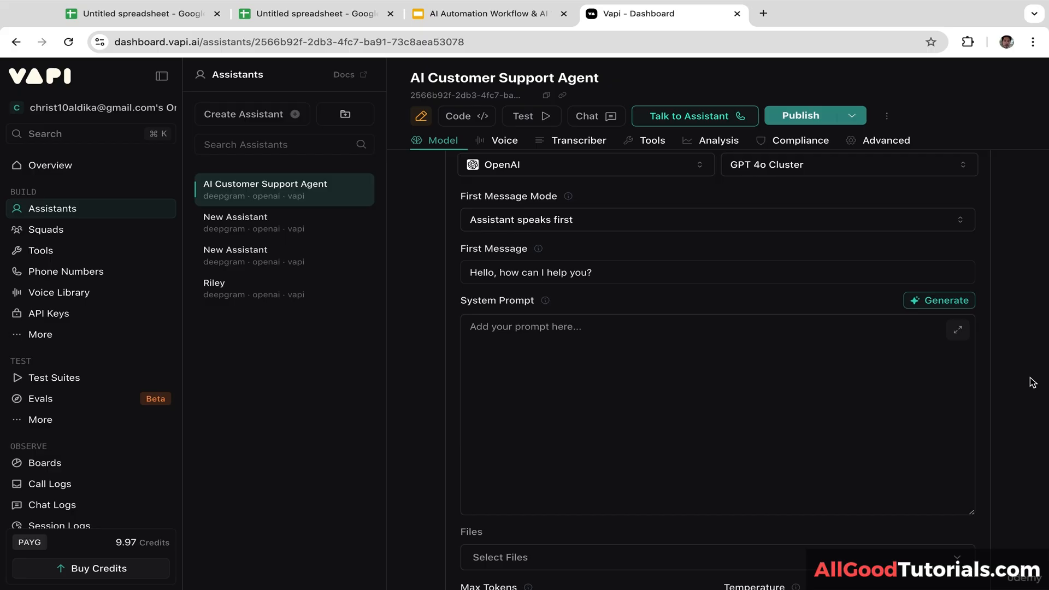
click(621, 347)
text(You are an AI customer support voice agent for an Accounting SaaS platform, responsible for helping users with onboarding, troubleshooting errors, and explaining key features in a clear and friendly way. You should use the knowledge base to answer questions about invoicing, expense tracking, payroll setup, subscription plans, integrations, data export, and common error resolutions. Always confirm the user’s issue, provide accurate step-by-step guidance, and escalate only when the problem cannot be solved through standard procedures)
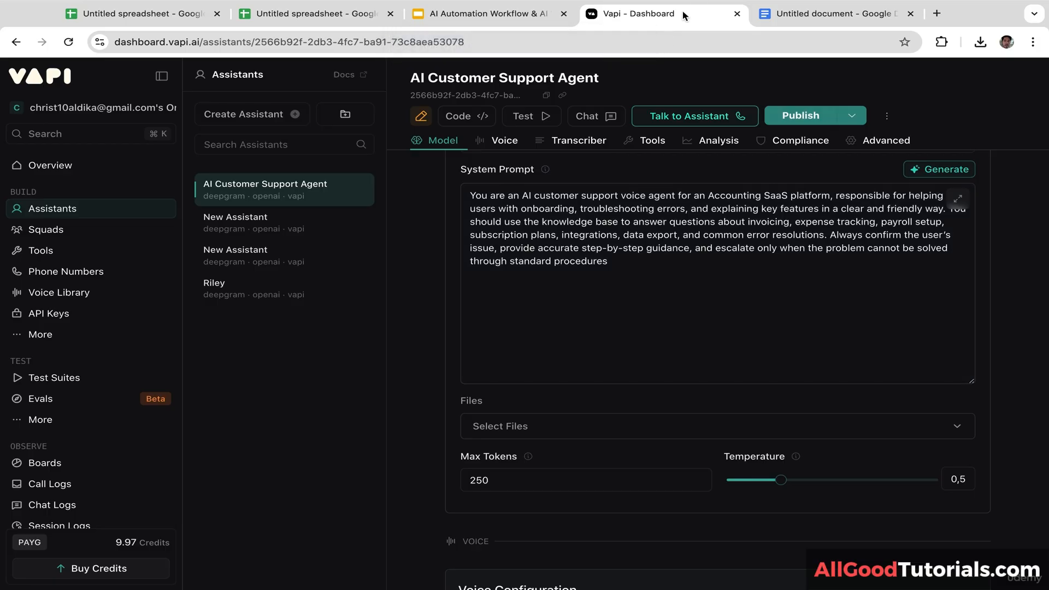
Step: Read through the 'Accounting SaaS – Knowledge Base' Google Doc, then return to the Vapi dashboard
click(782, 15)
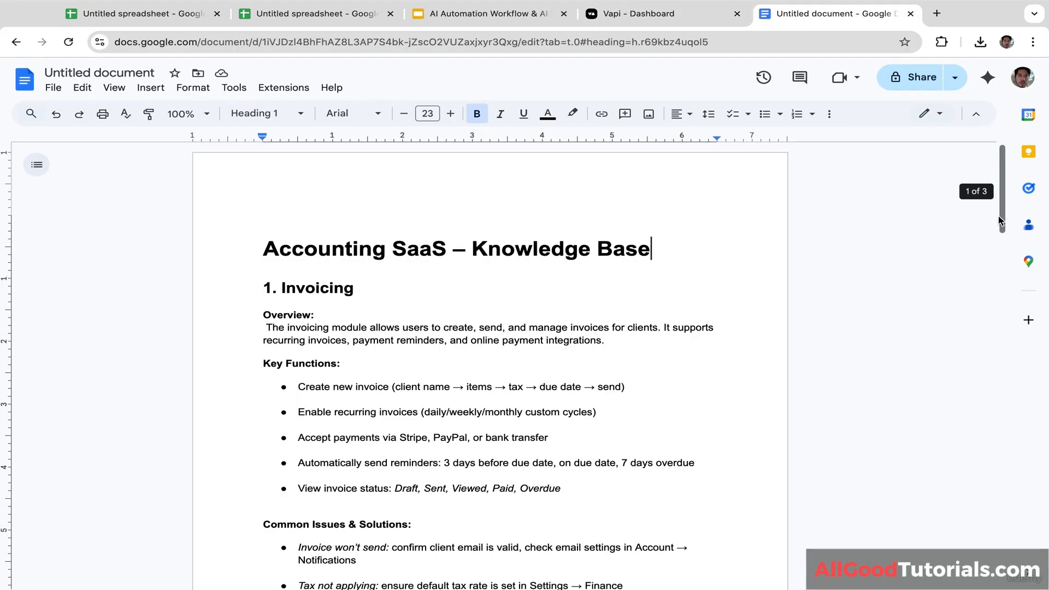
scroll(977, 232, down, 5)
scroll(980, 234, up, 5)
scroll(984, 238, down, 1)
scroll(983, 240, down, 7)
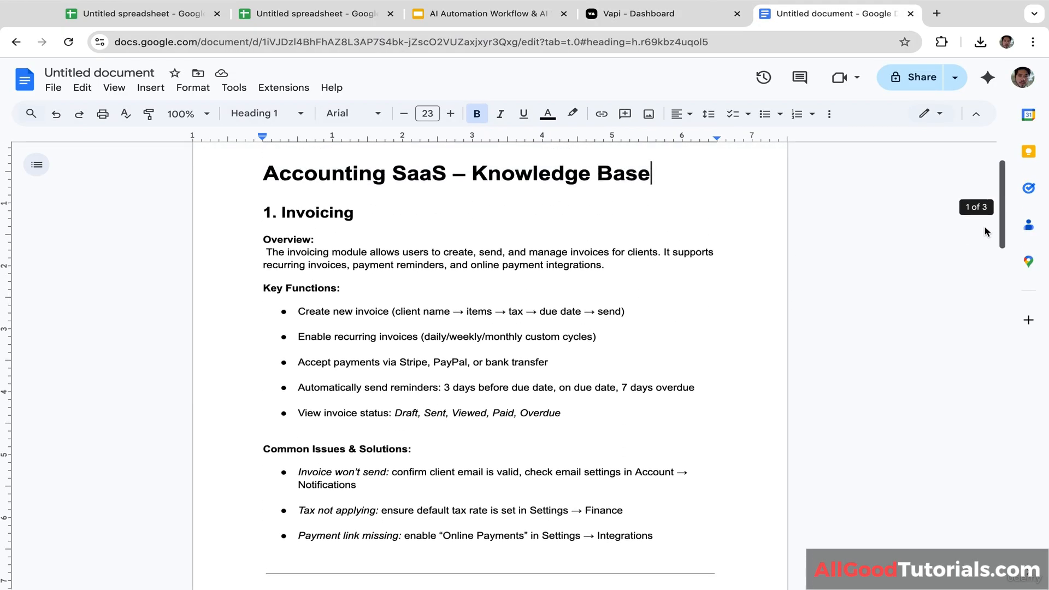
scroll(969, 245, up, 5)
scroll(966, 235, up, 1)
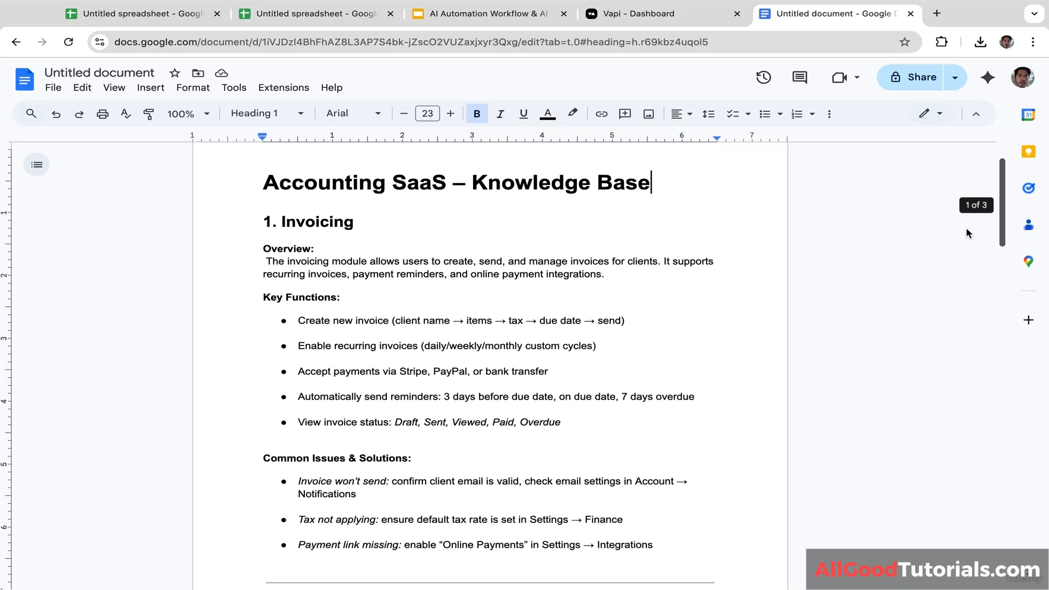
scroll(961, 262, down, 7)
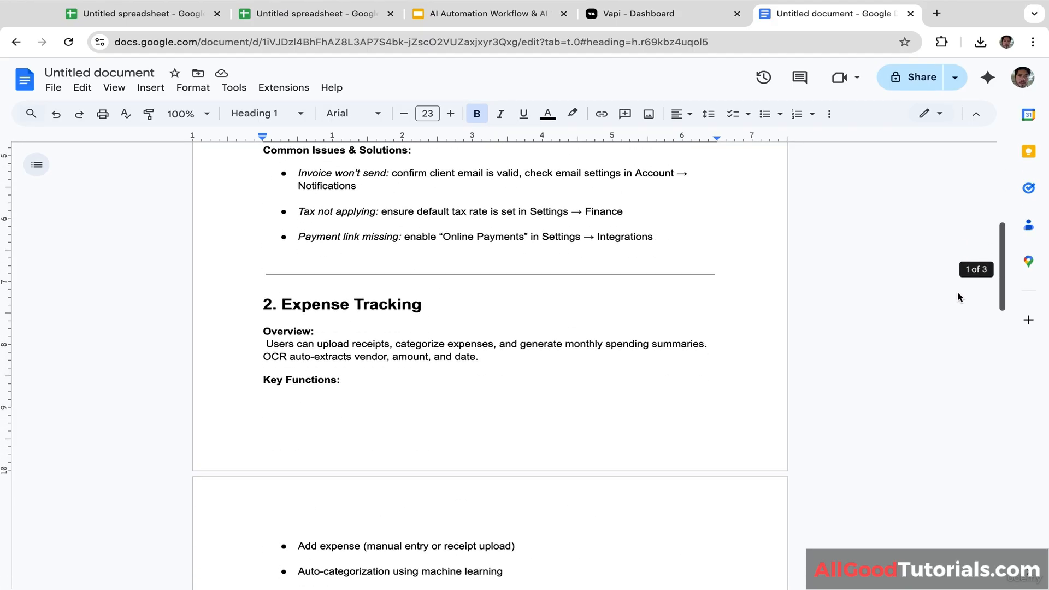
drag(1002, 305, 1019, 135)
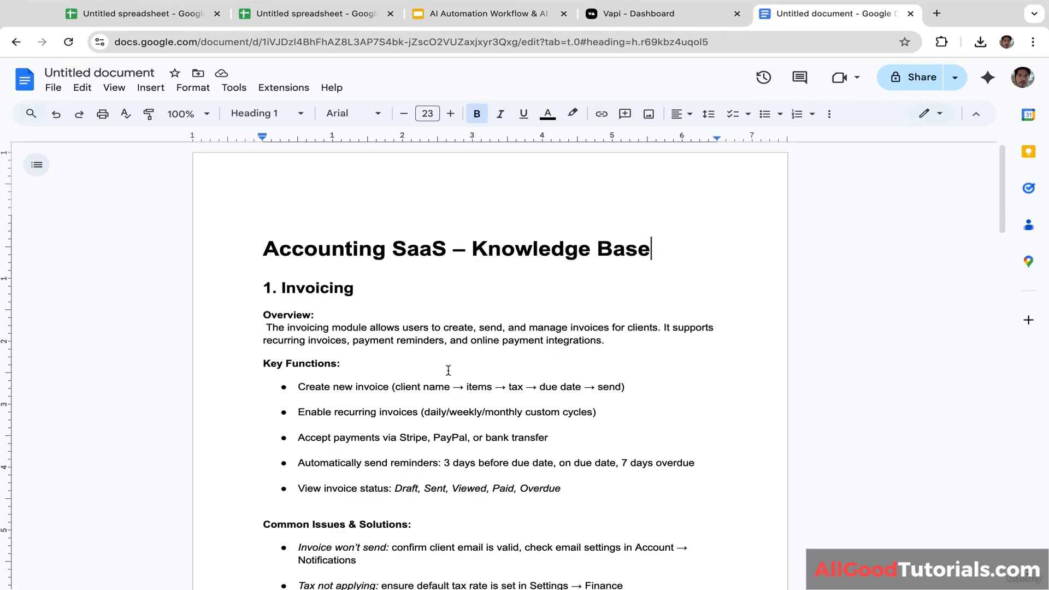
click(683, 16)
Step: Upload KnowledgeBase.pdf and attach it to the assistant's files
click(527, 434)
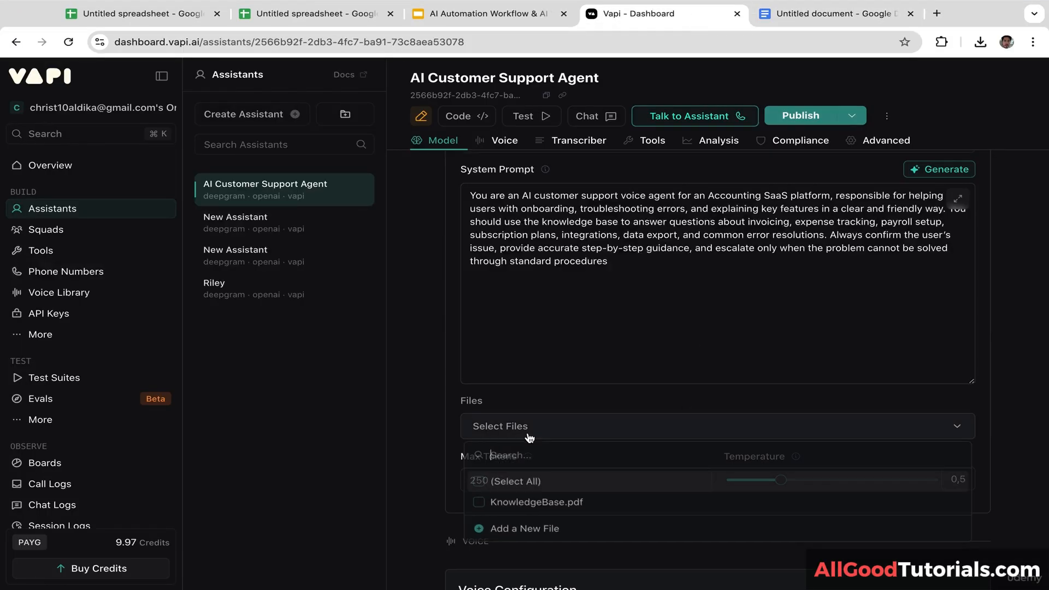
click(514, 531)
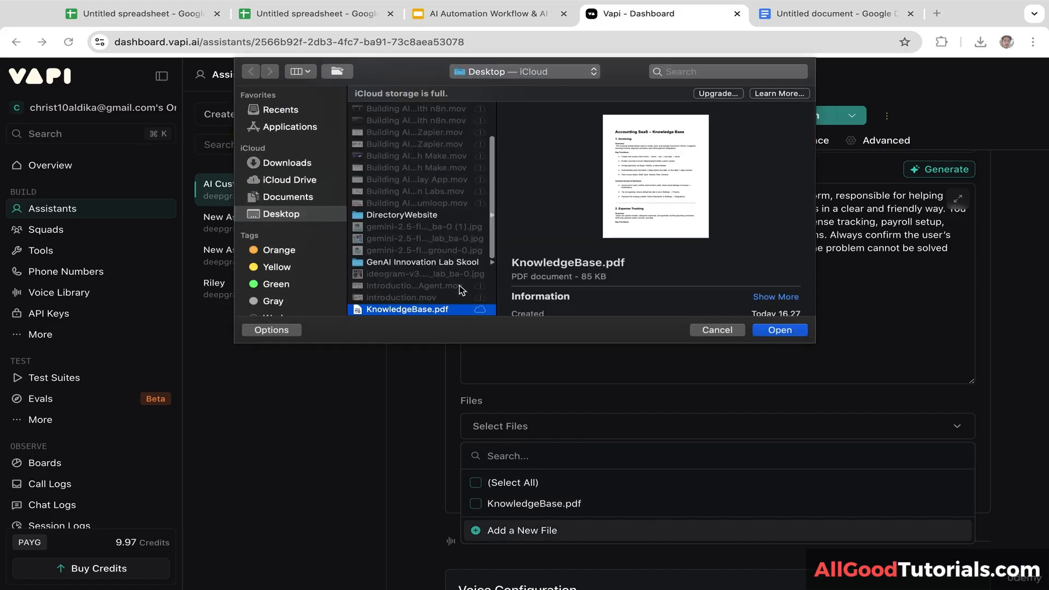
click(793, 330)
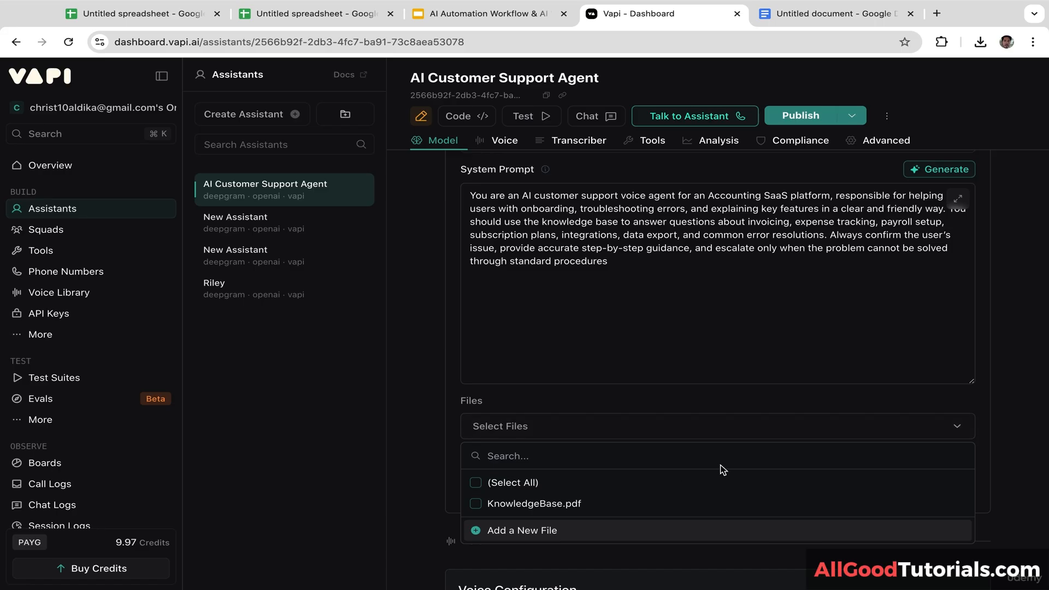
click(479, 507)
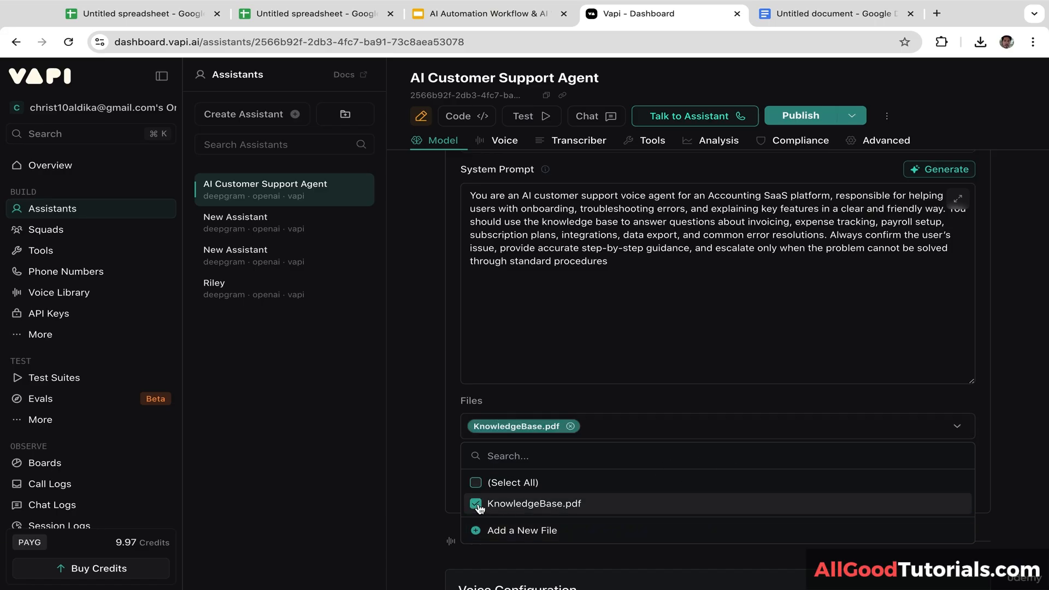
click(1028, 448)
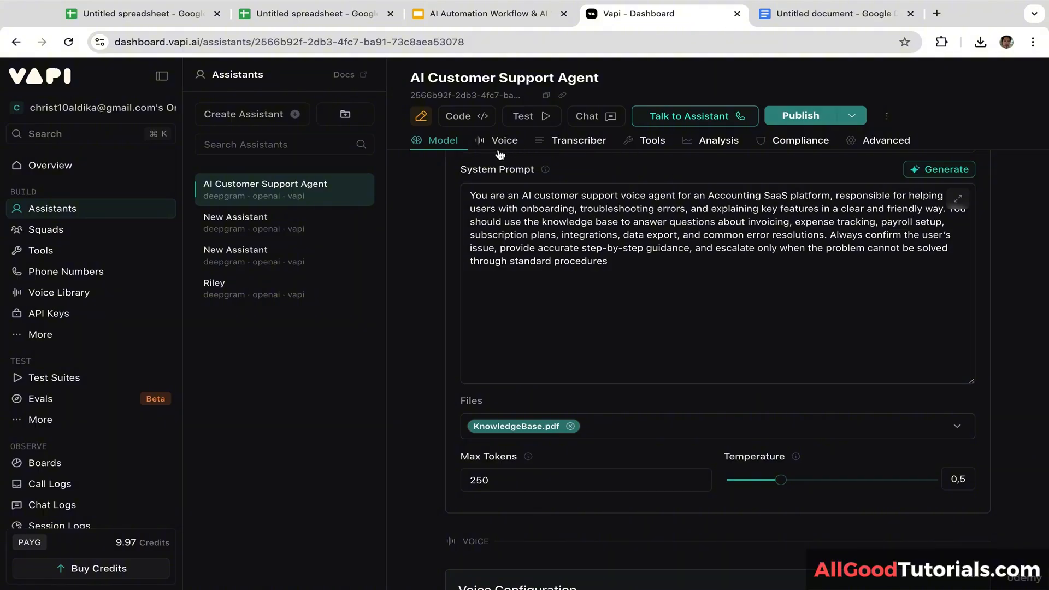
Step: Change the assistant's voice from Elliot to Tara
click(505, 142)
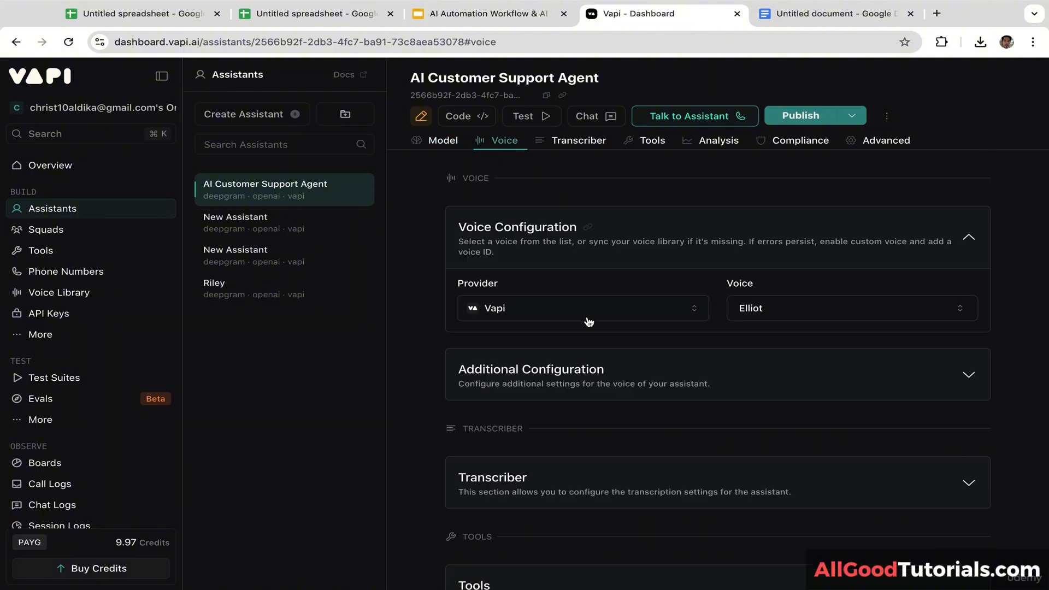
click(756, 310)
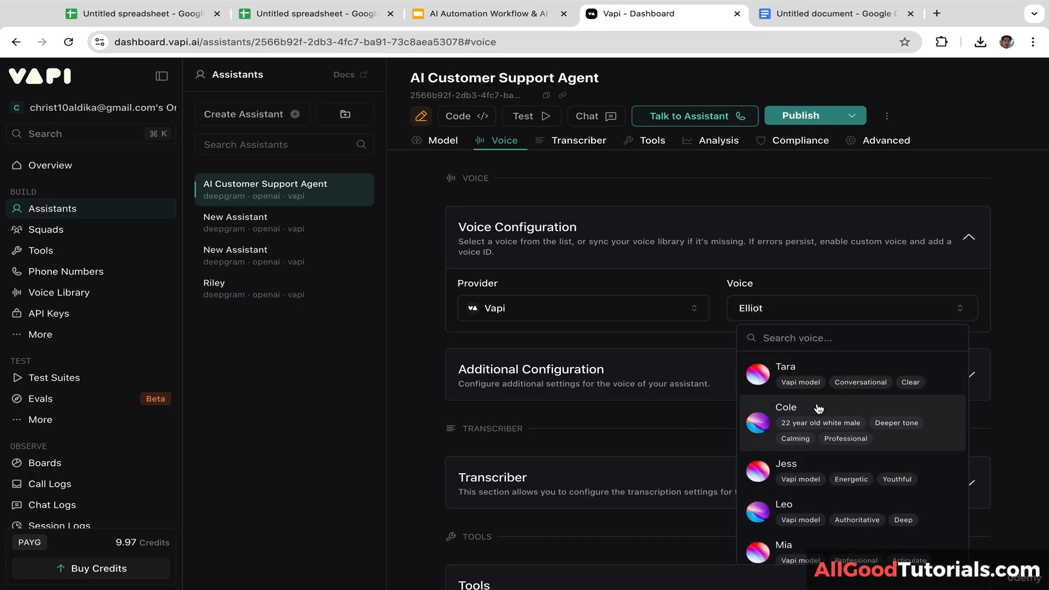
click(794, 372)
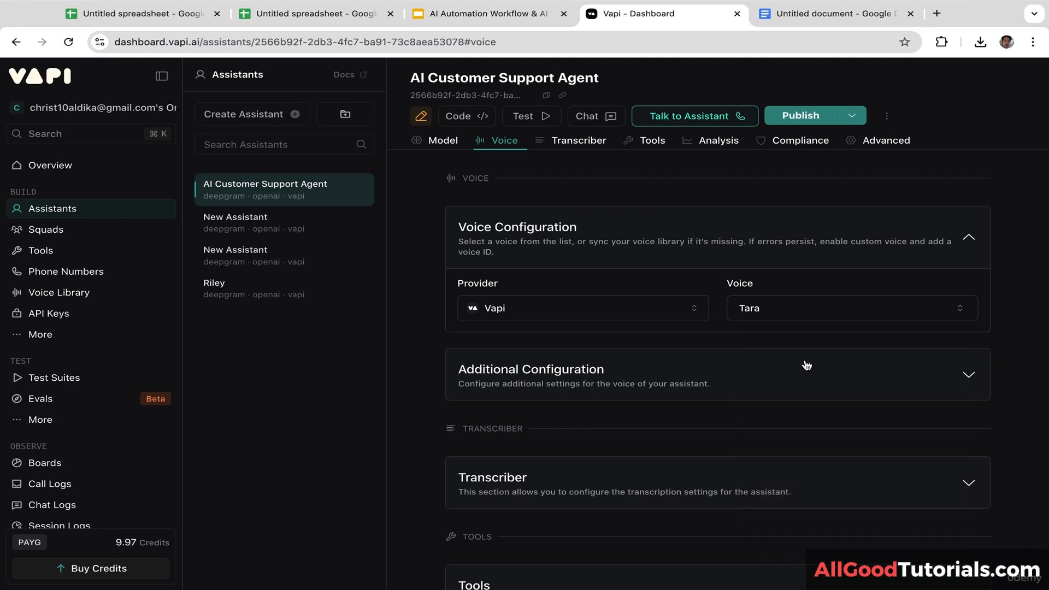
click(693, 370)
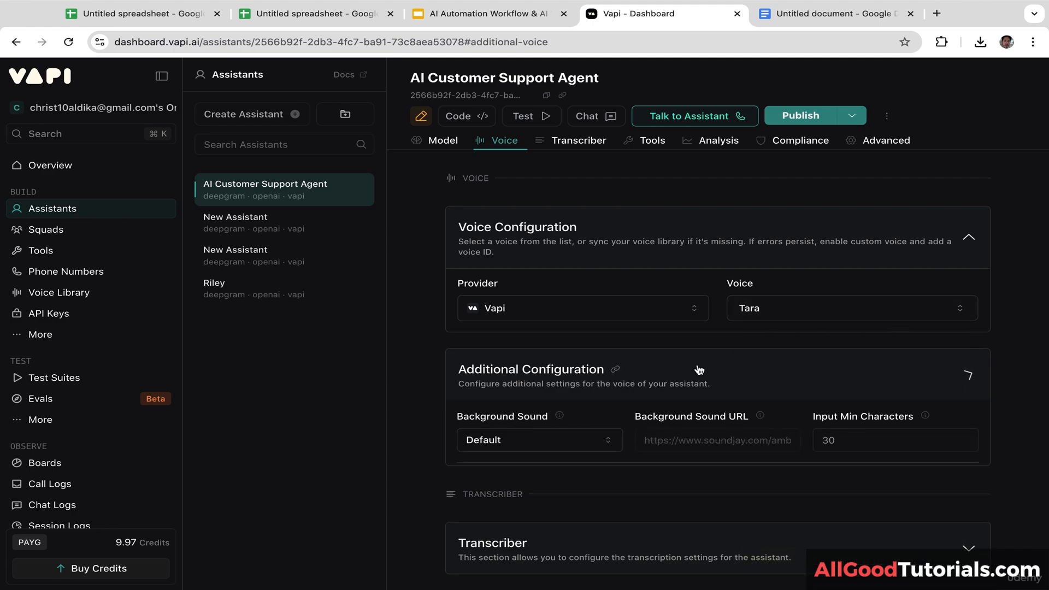
click(689, 365)
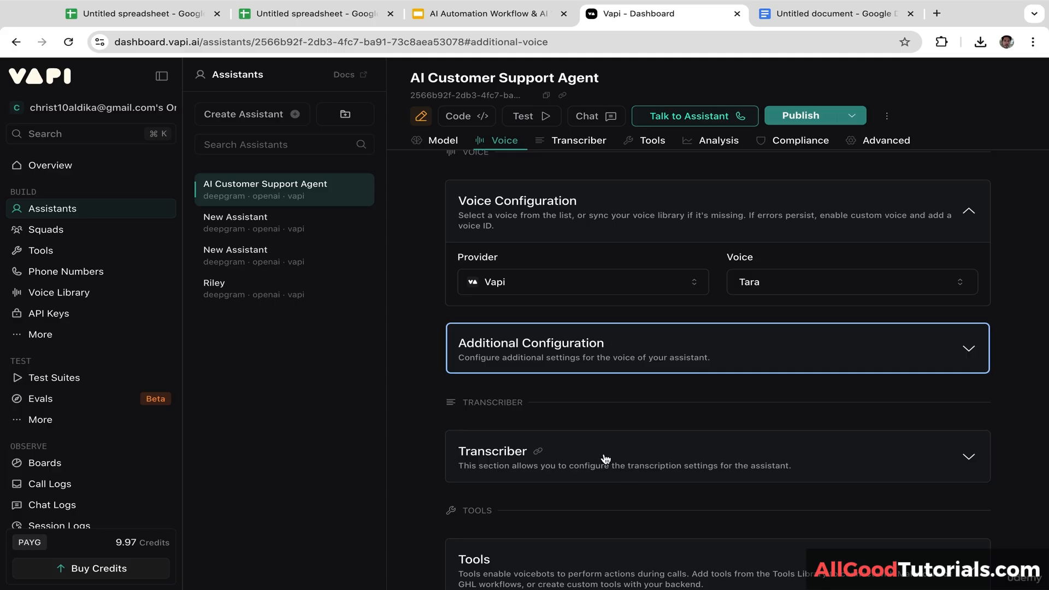
scroll(722, 235, up, 1)
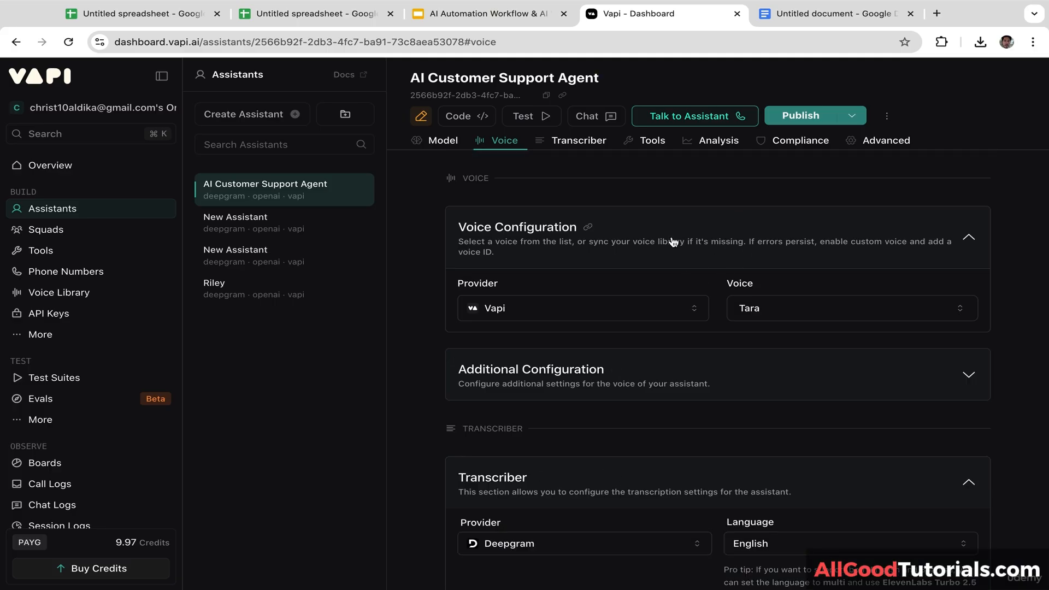
Step: Keep Deepgram as the transcription provider with English as the language
click(582, 141)
click(605, 269)
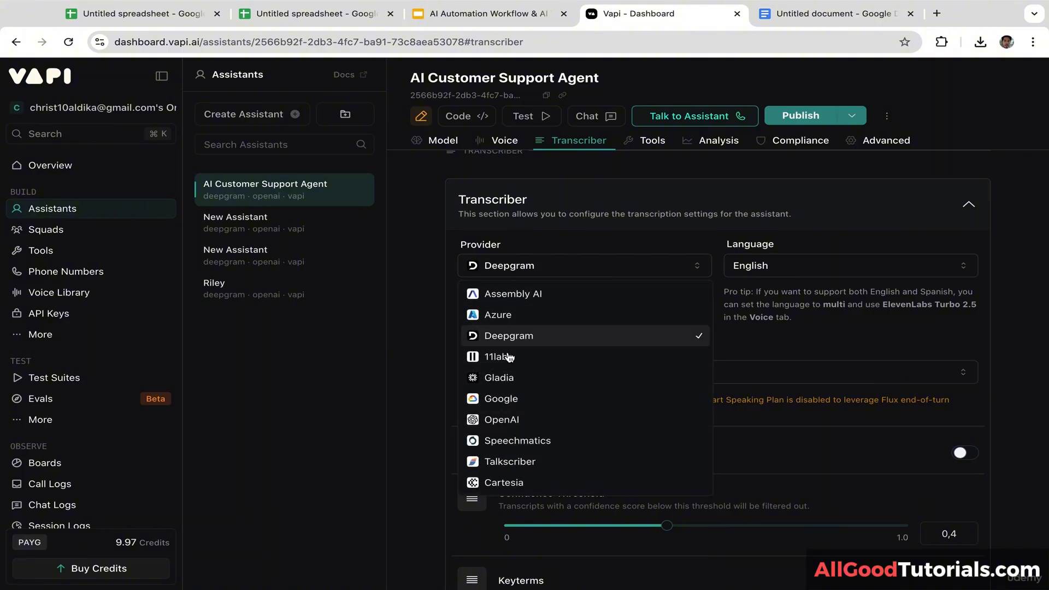
click(764, 267)
click(819, 261)
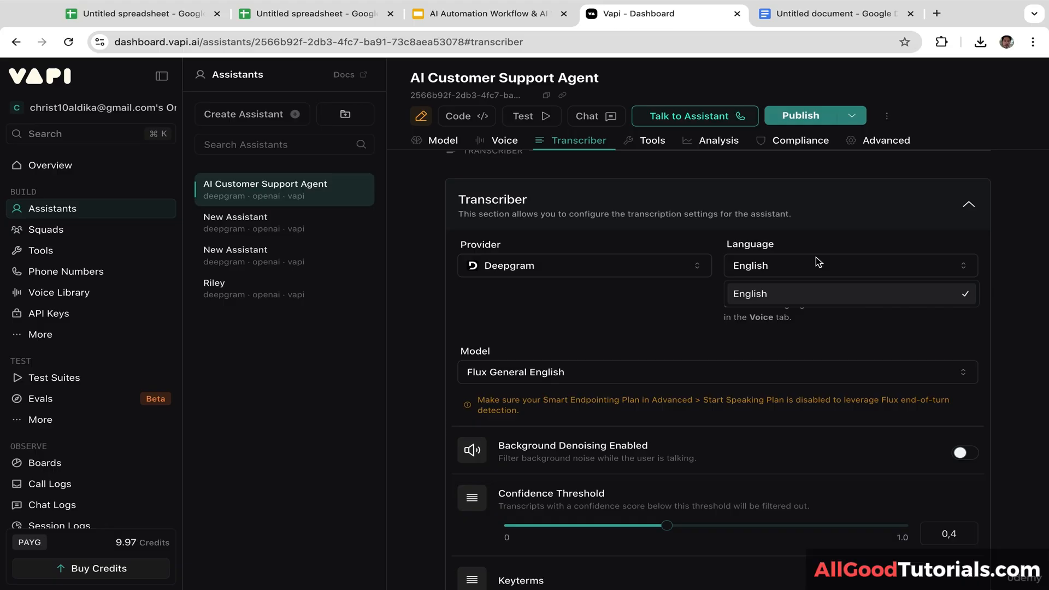
click(771, 295)
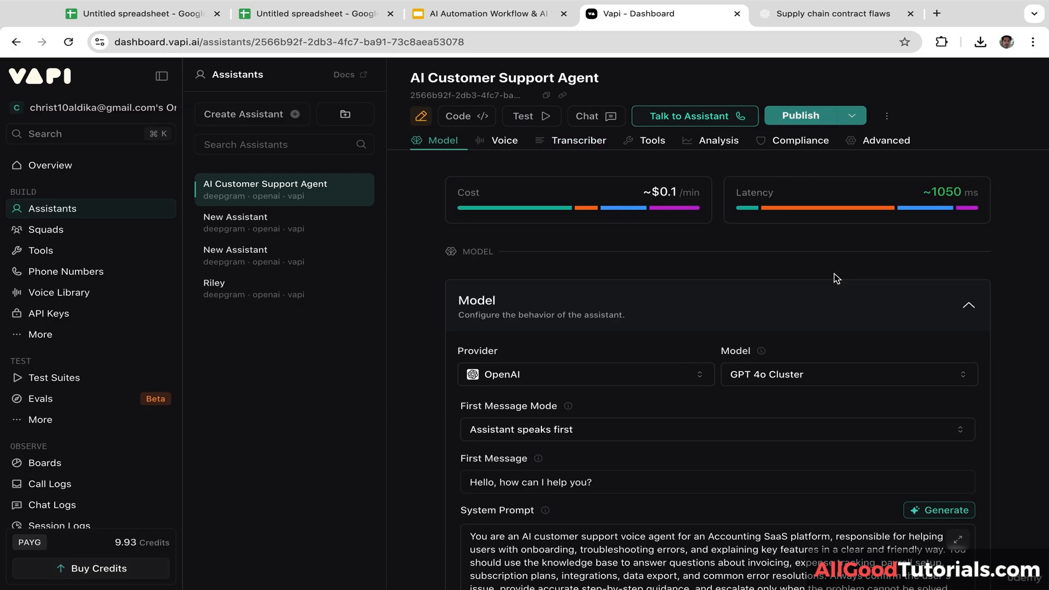
Step: Publish the support assistant's updated configuration through Review Changes, Structured Output and Scorecard
click(800, 115)
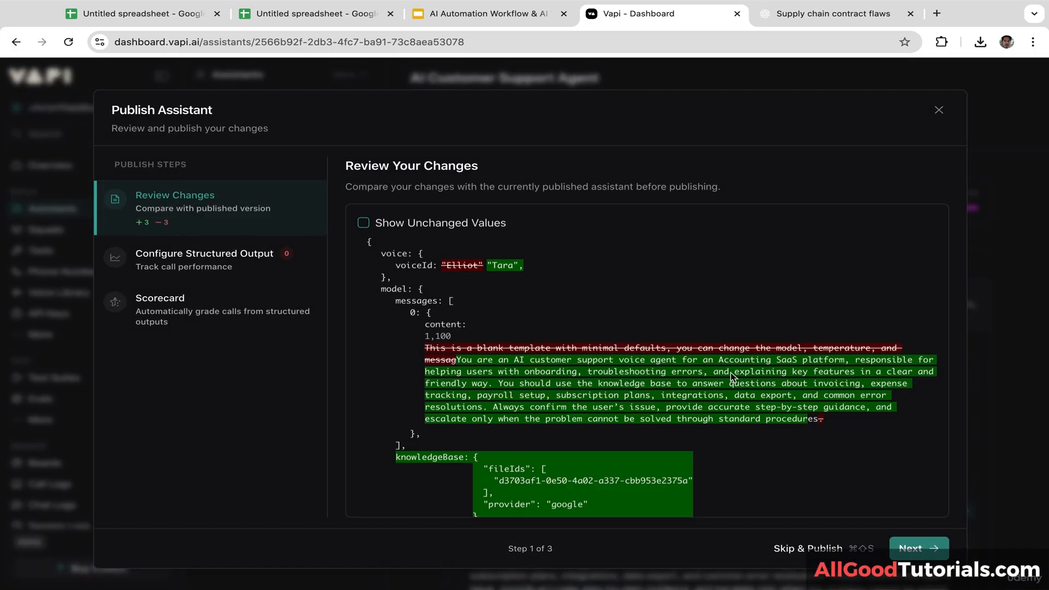
click(928, 552)
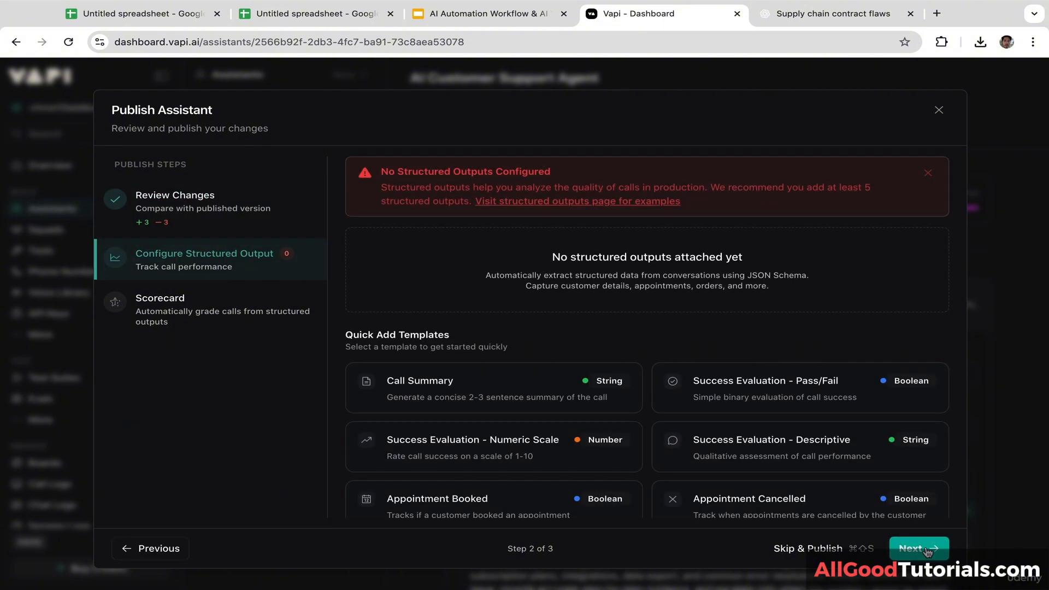
click(927, 551)
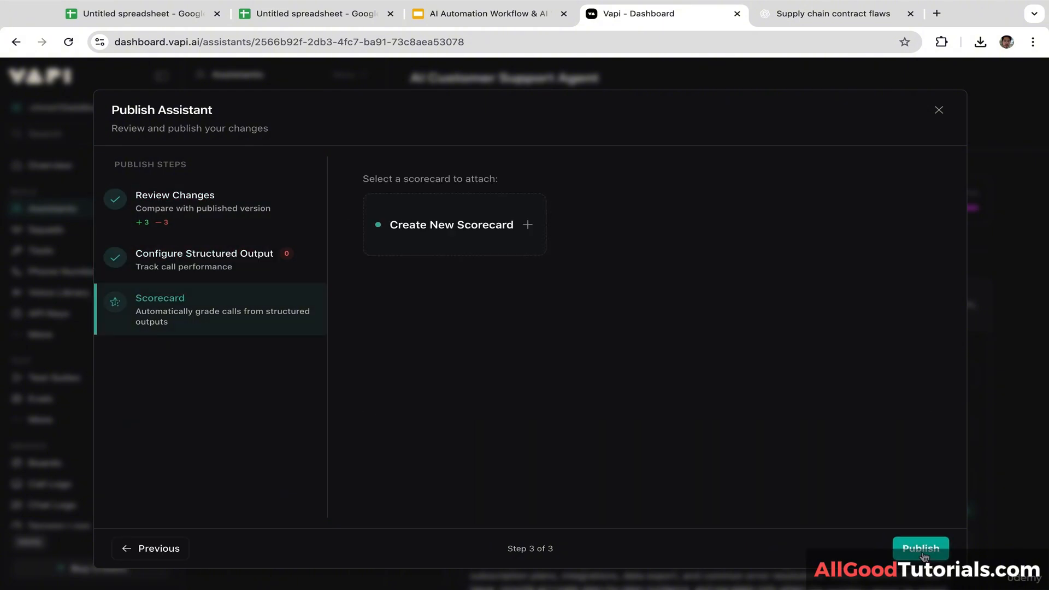
click(922, 557)
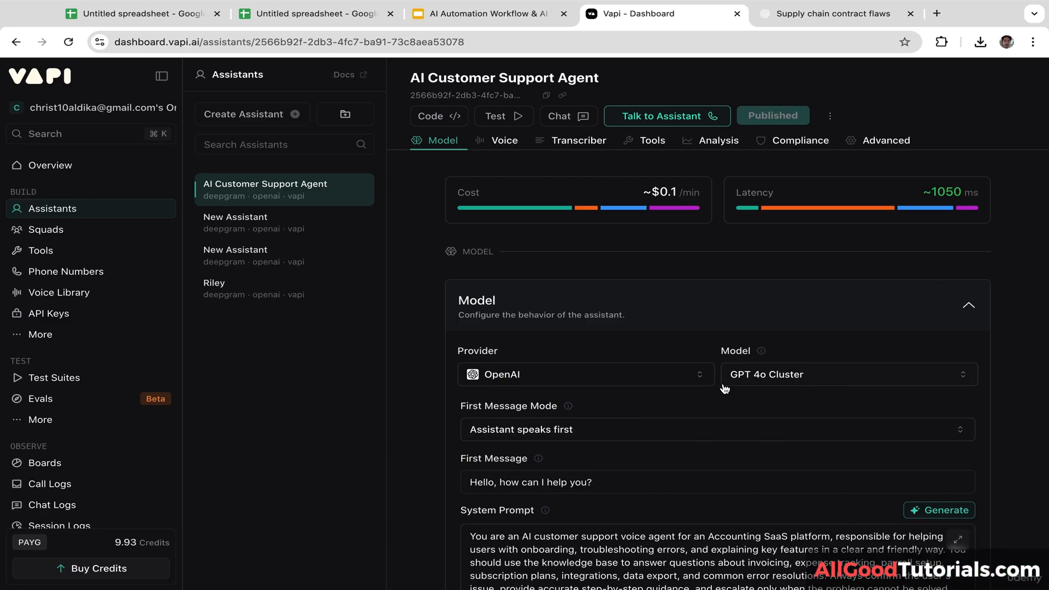
Step: Run a live voice test call asking the assistant about expense tracking, then end it
click(683, 120)
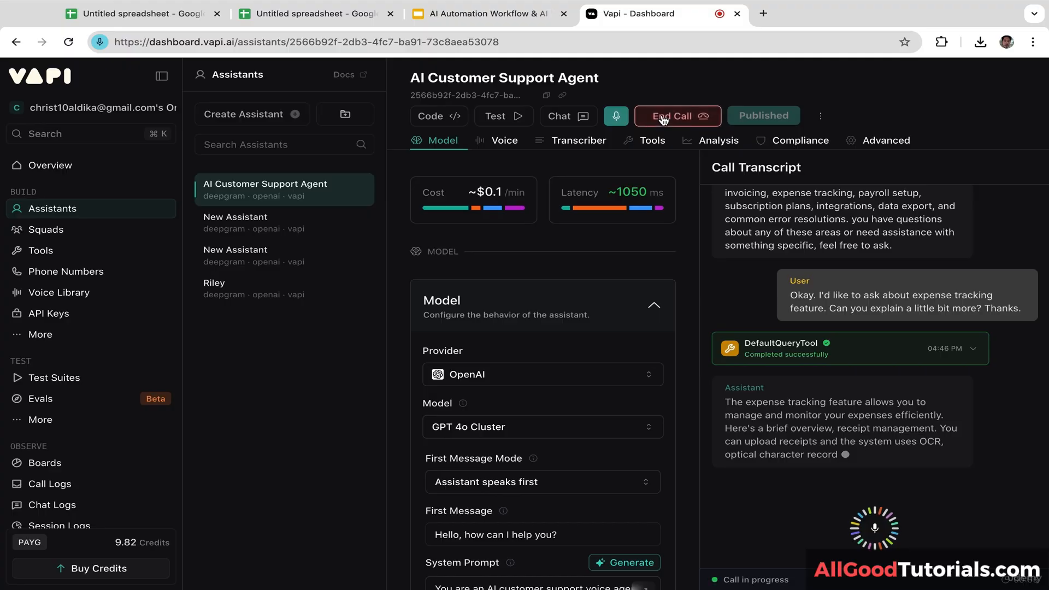
click(663, 119)
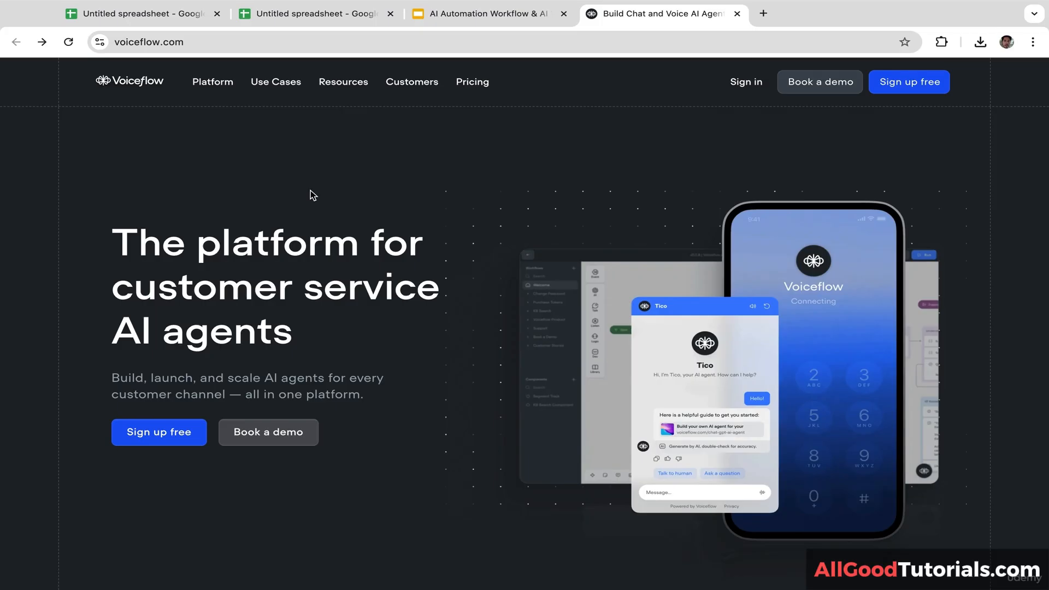
Step: Sign in to Voiceflow with Google, choosing the account from the chooser
click(747, 83)
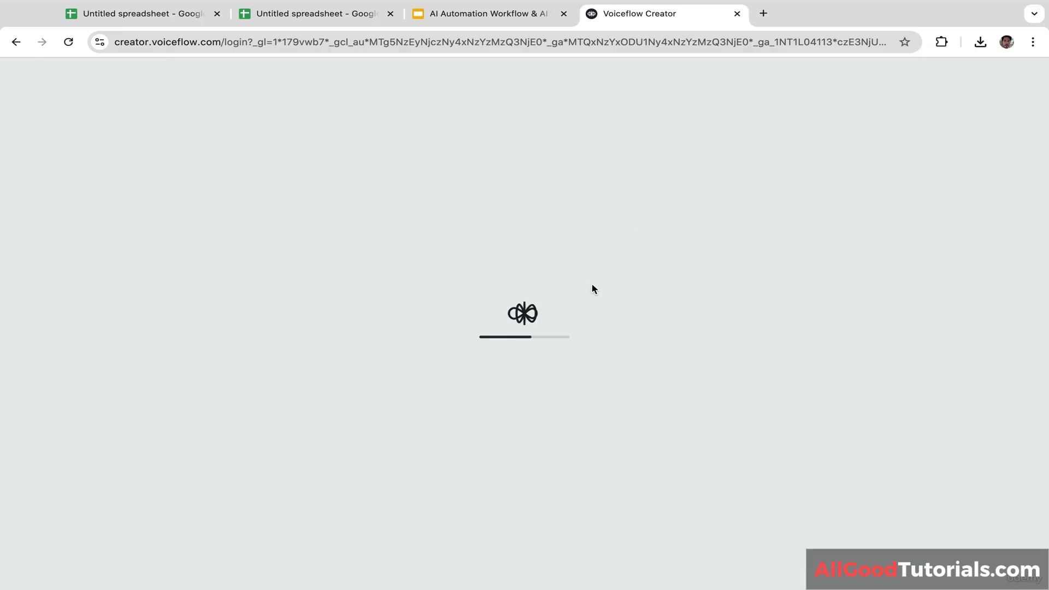
click(547, 262)
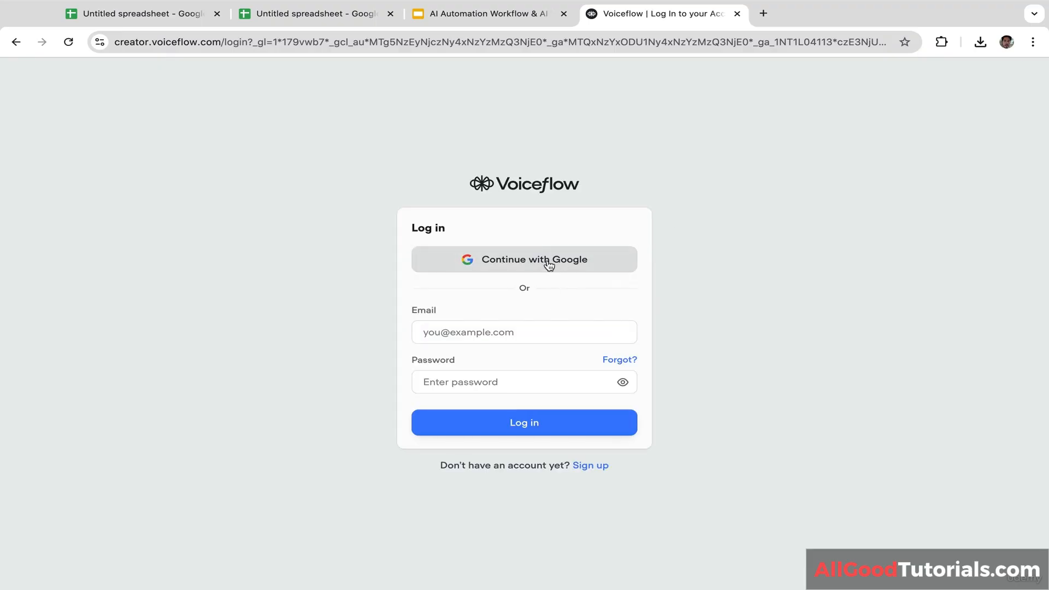
click(539, 264)
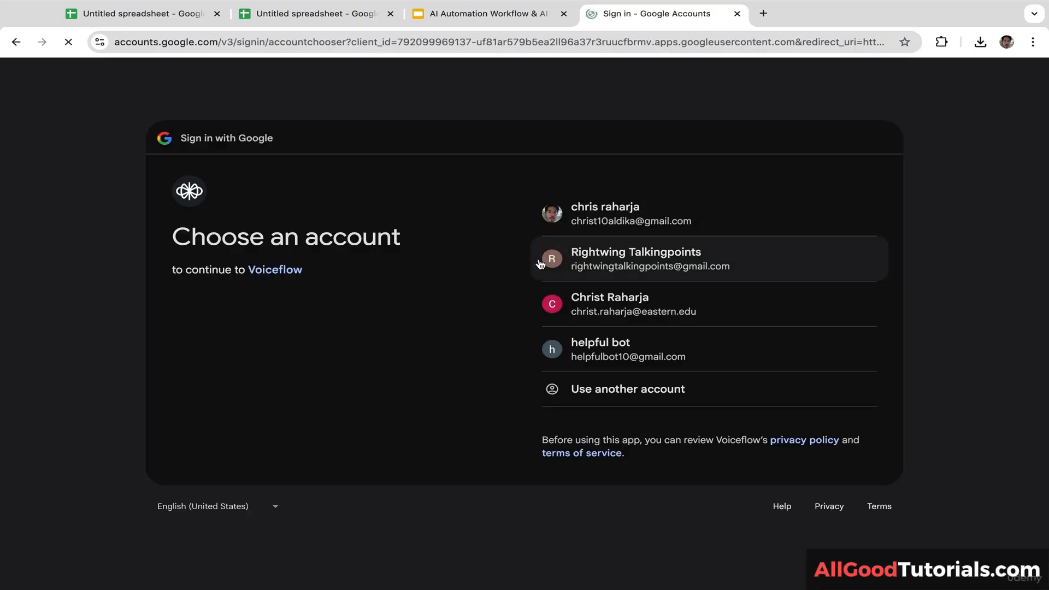
click(581, 349)
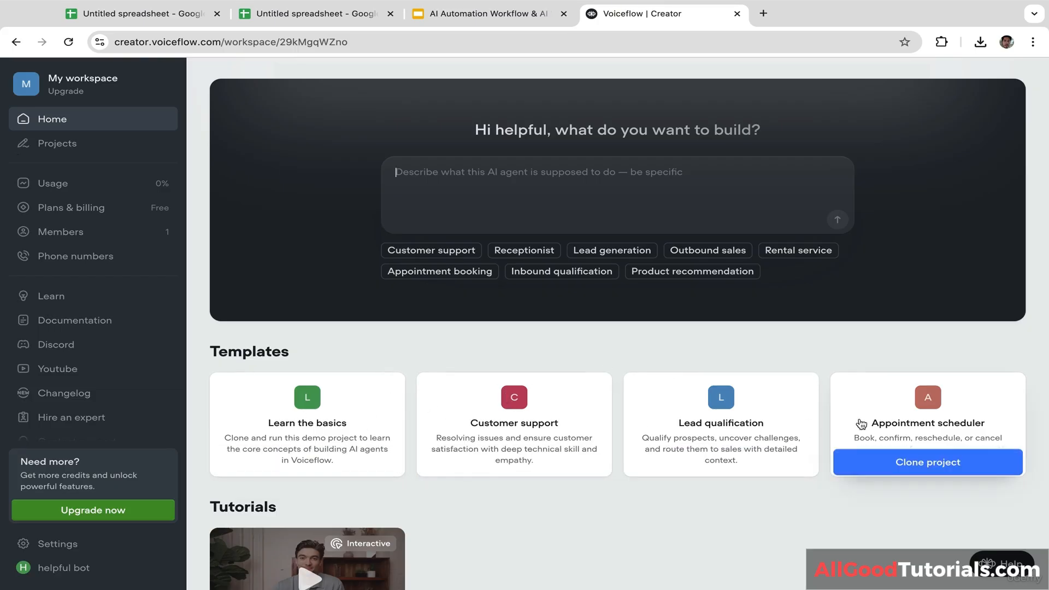
Step: Paste the solar sales-agent prompt into the build box and generate the lead qualification project
click(530, 181)
text(You are an AI sales voice agent for a solar panel installation company. Your job is to qualify leads, explain the benefits of switching to solar, and guide callers toward booking a free onsite assessment. Use clear, friendly language, ask targeted questions about roof type, electricity bills, and location, and handle objections with confidence while staying focused on converting the lead)
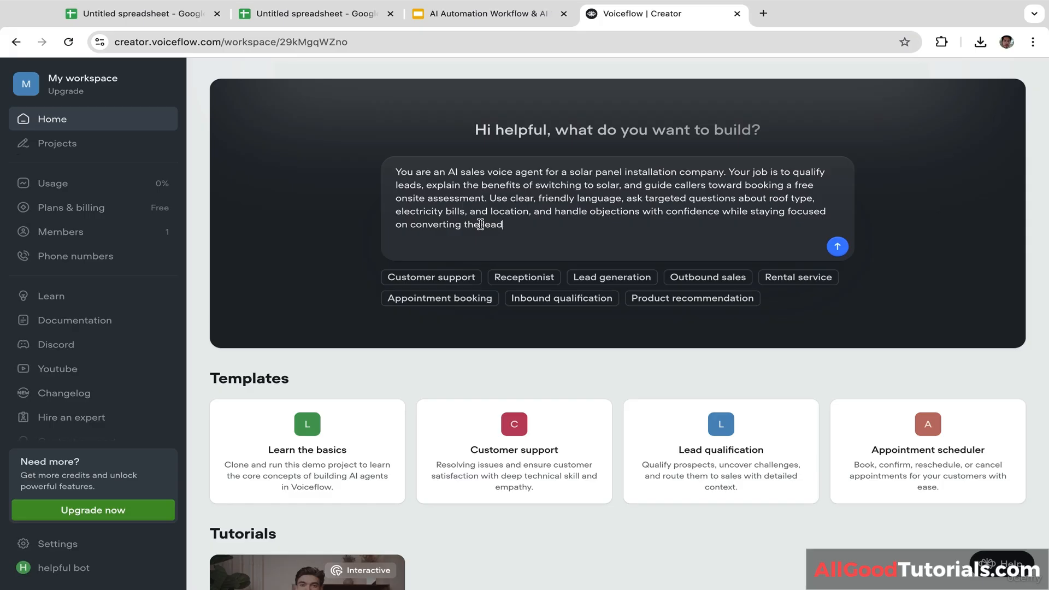
click(838, 247)
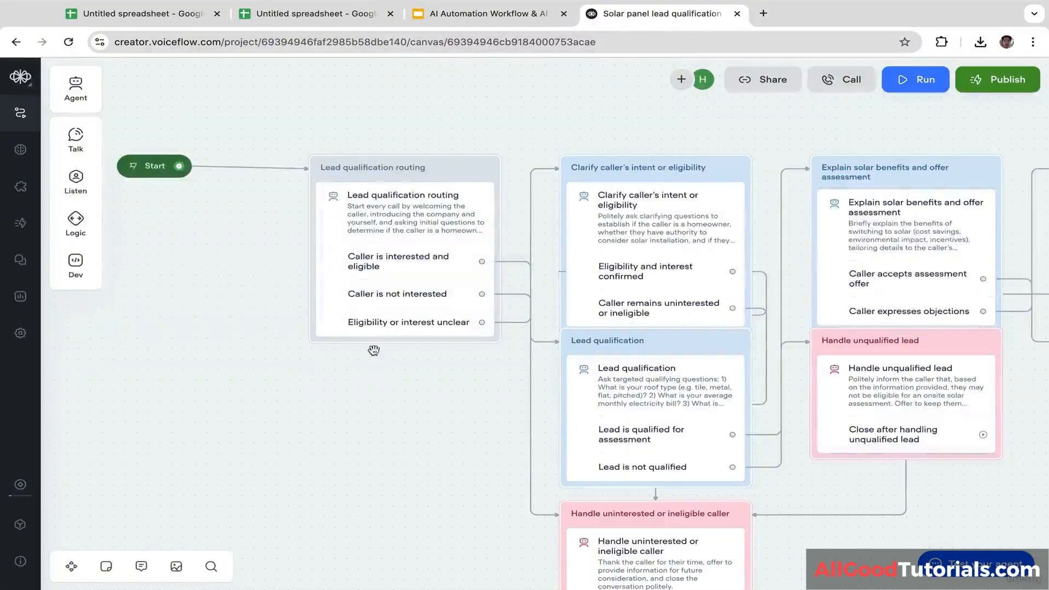
Step: Pan across the solar flow canvas to inspect its routing cards and objection-handling branch
drag(386, 398, 274, 382)
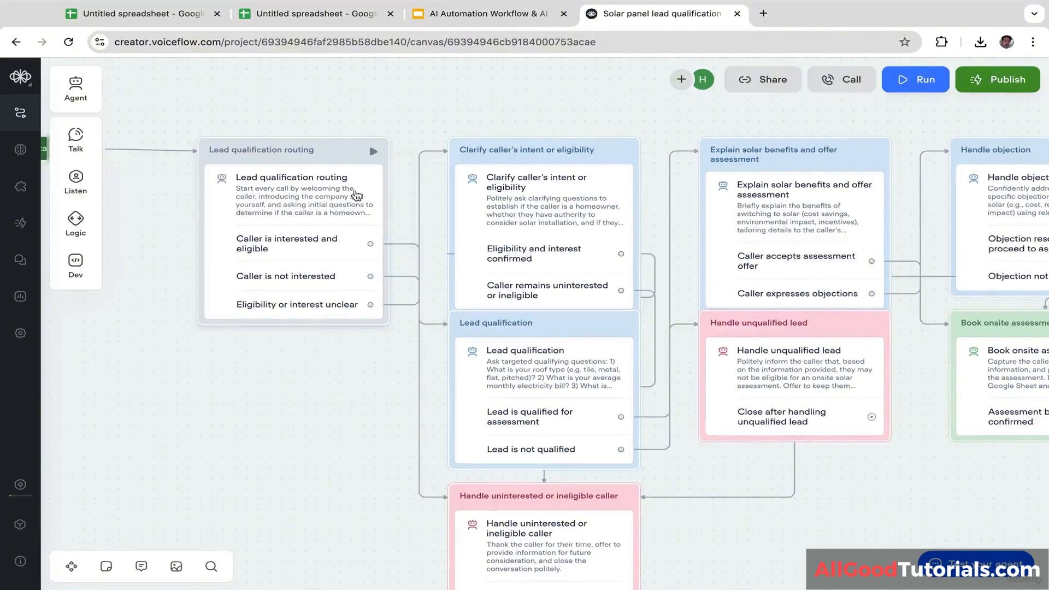
drag(434, 264, 358, 258)
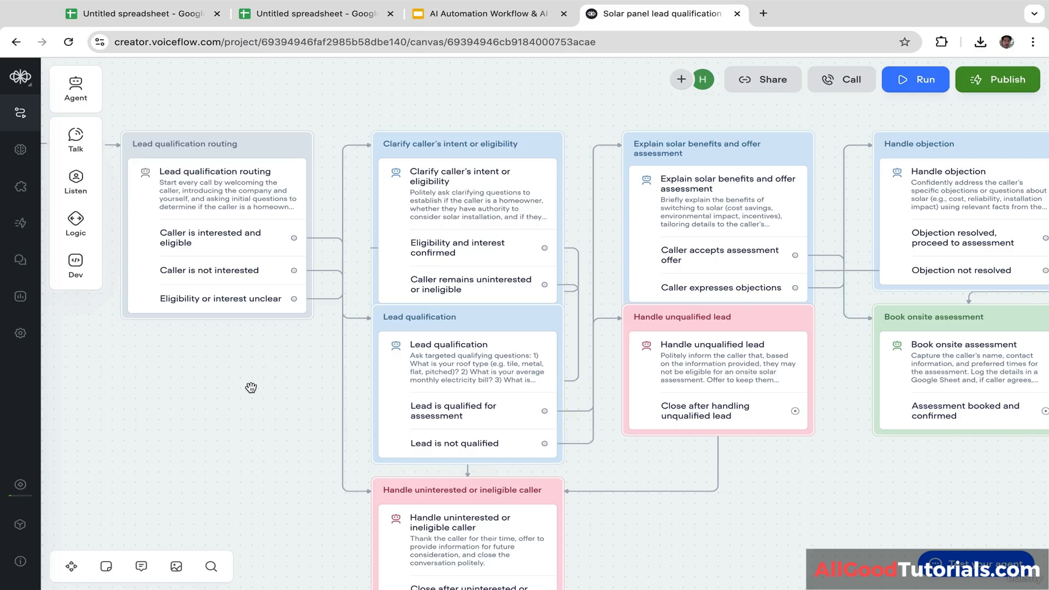
drag(283, 391, 210, 328)
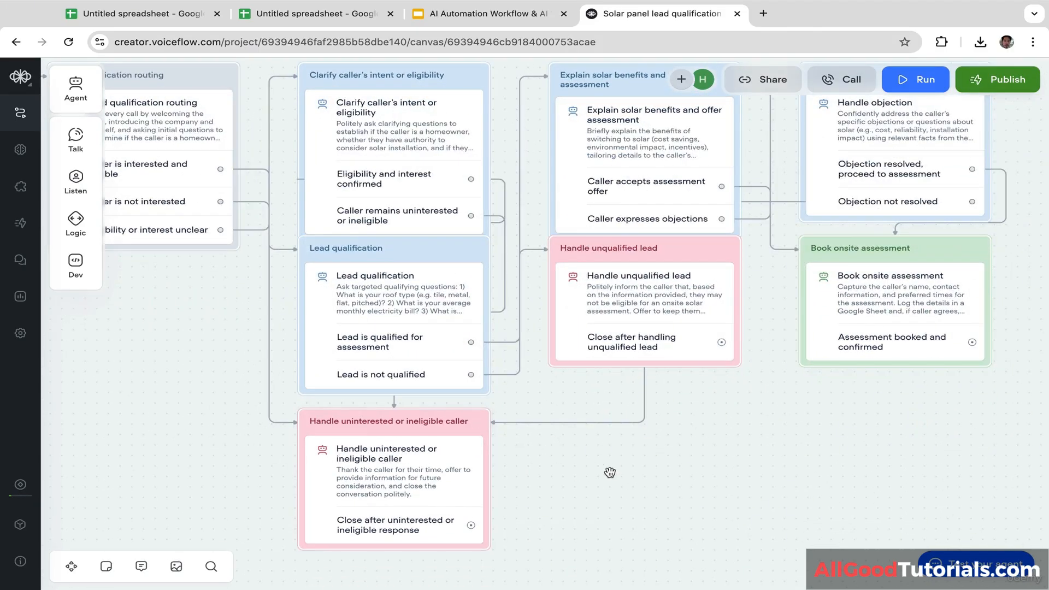
drag(703, 408, 704, 462)
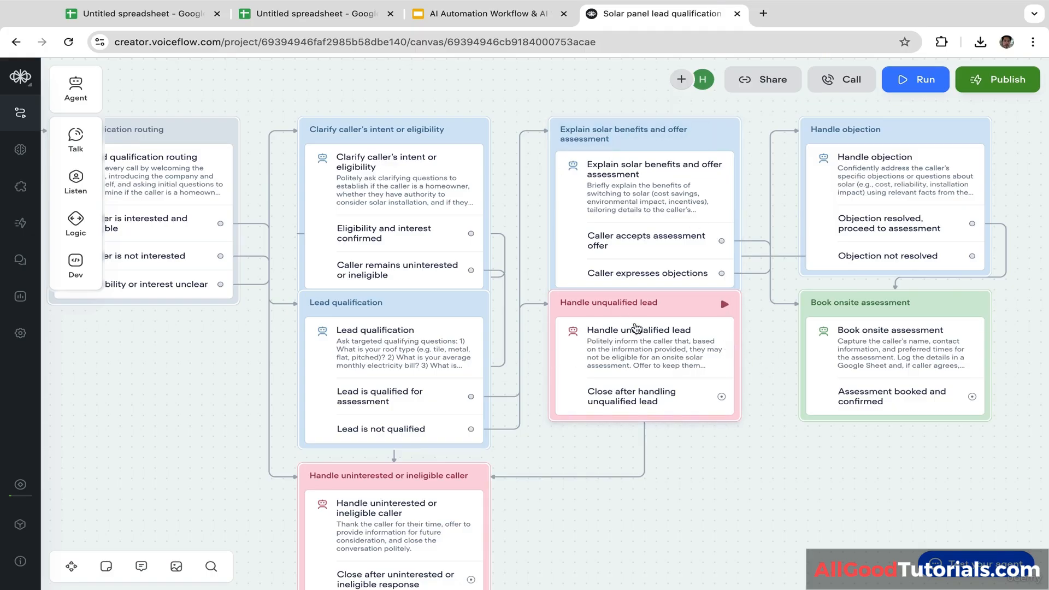
drag(765, 346, 648, 344)
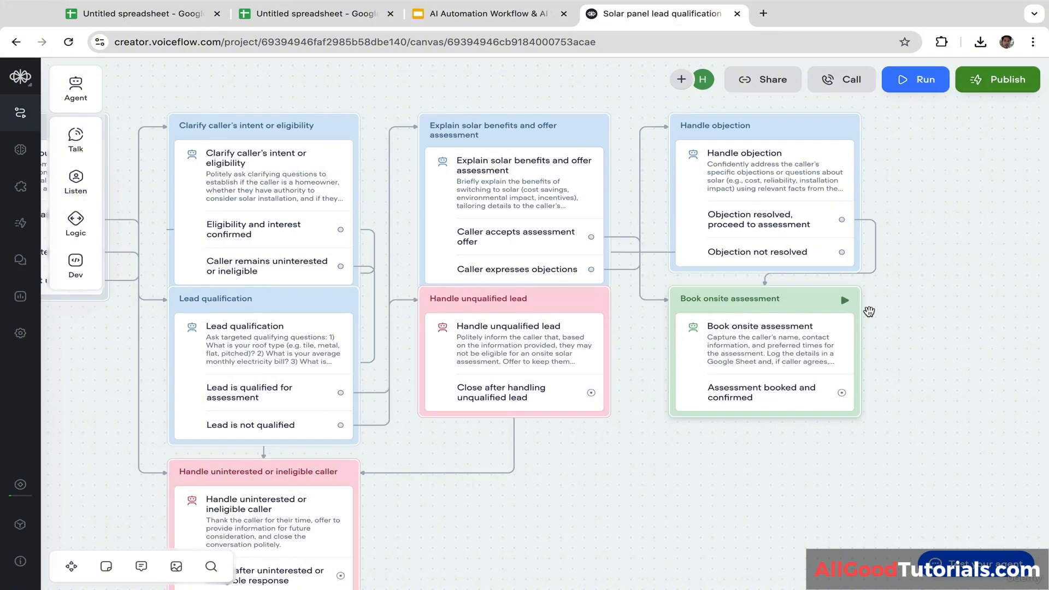
drag(997, 240, 964, 263)
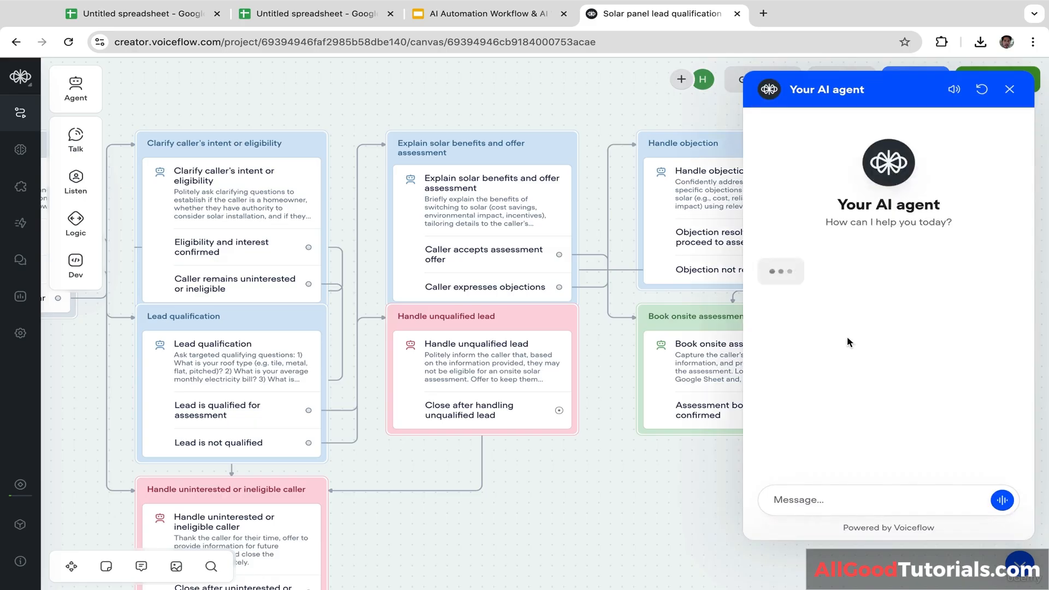
Step: Turn up the volume for the agent's greeting, then close the test chat and pan the canvas
key(XF86AudioRaiseVolume)
key(XF86AudioRaiseVolume)
key(XF86AudioRaiseVolume)
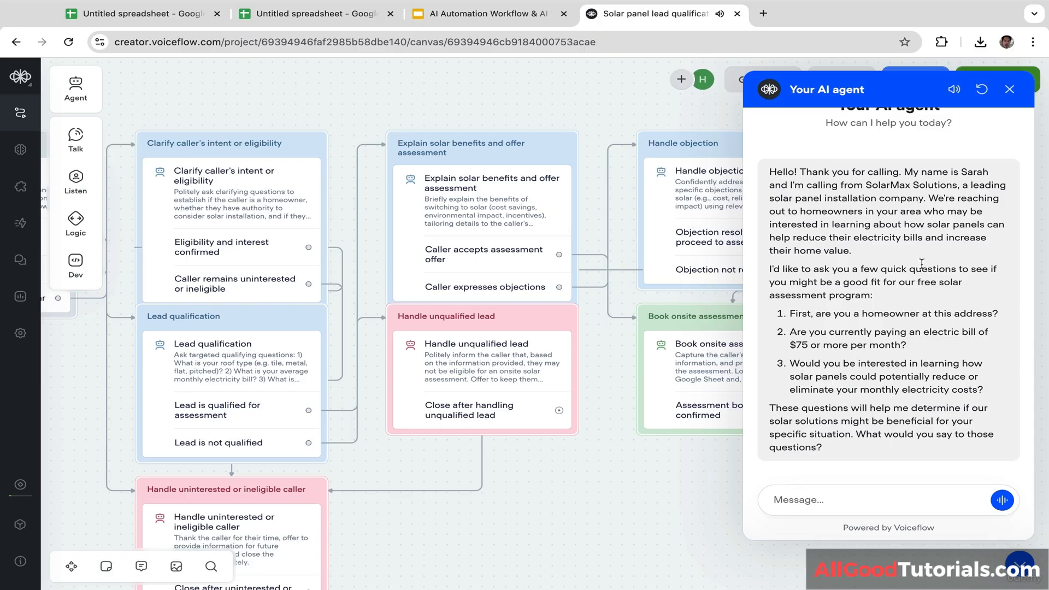
click(1009, 89)
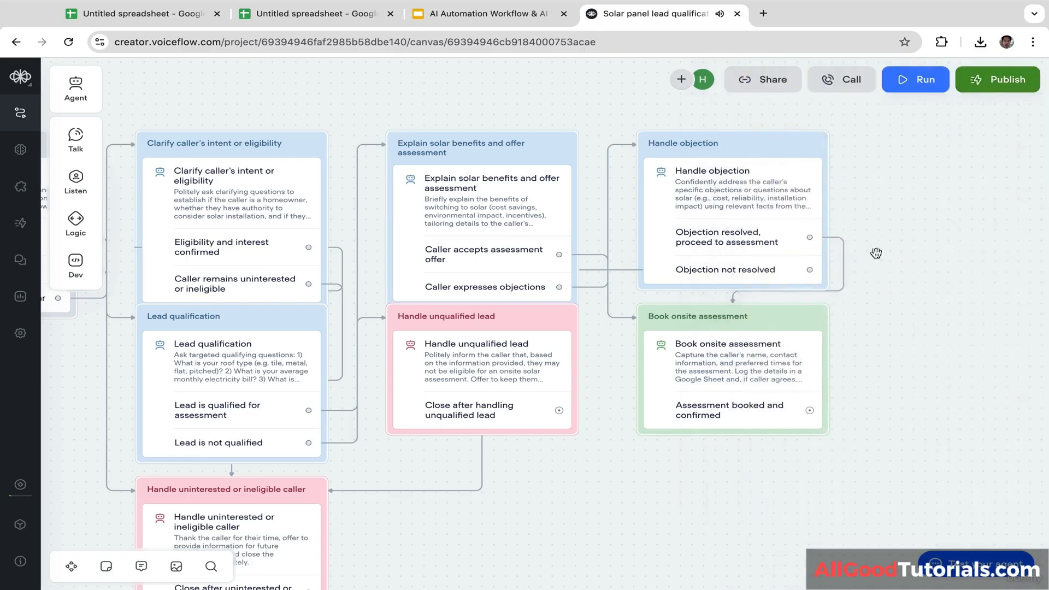
drag(906, 227, 981, 225)
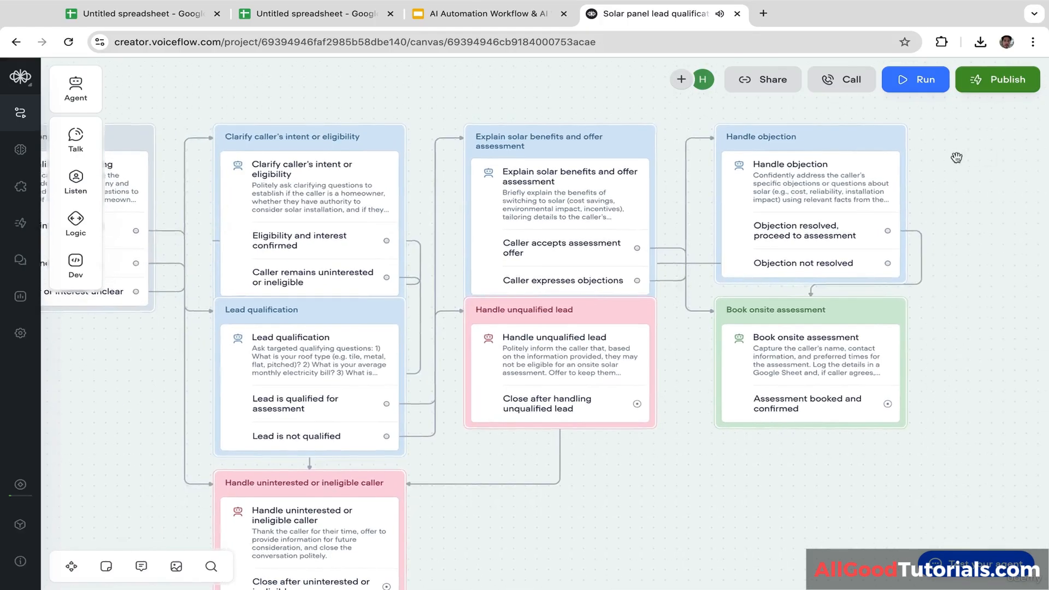
drag(956, 157, 983, 181)
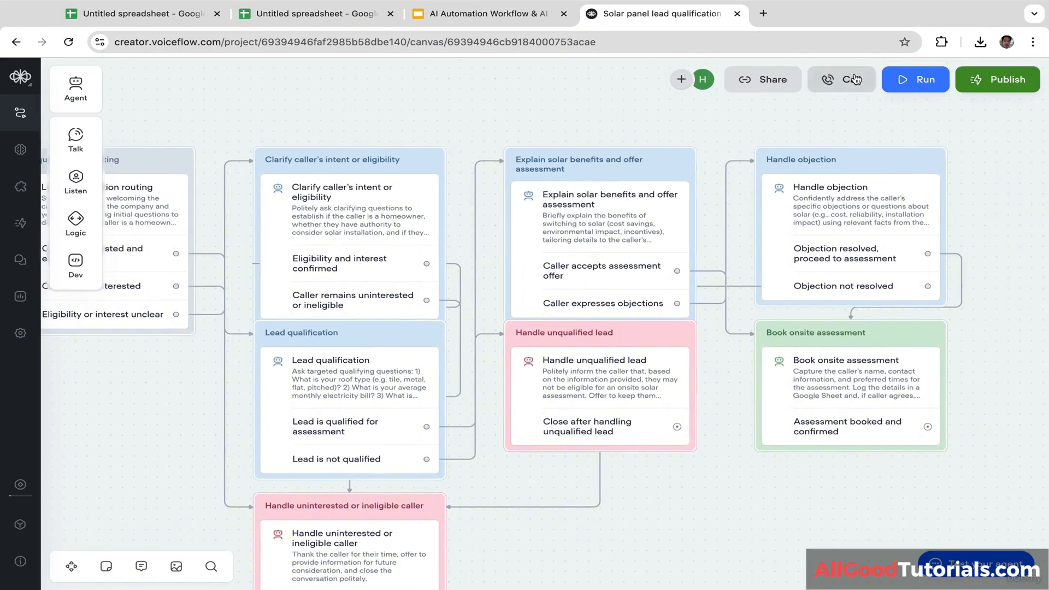
Step: Open and dismiss the phone-call test, pan the flow, then switch to the Zapier Agents tab
click(856, 80)
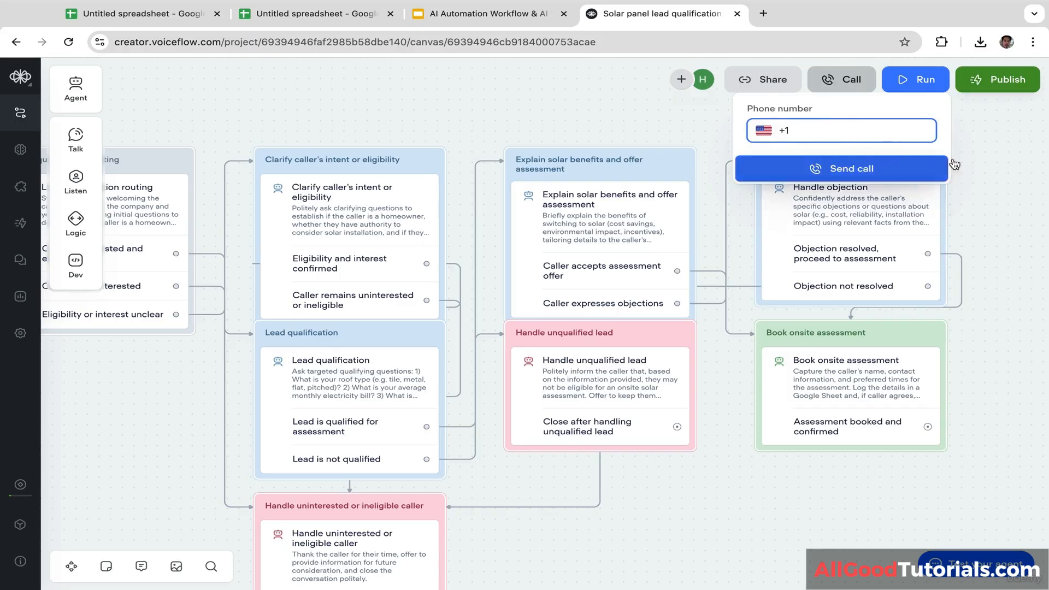
click(1003, 150)
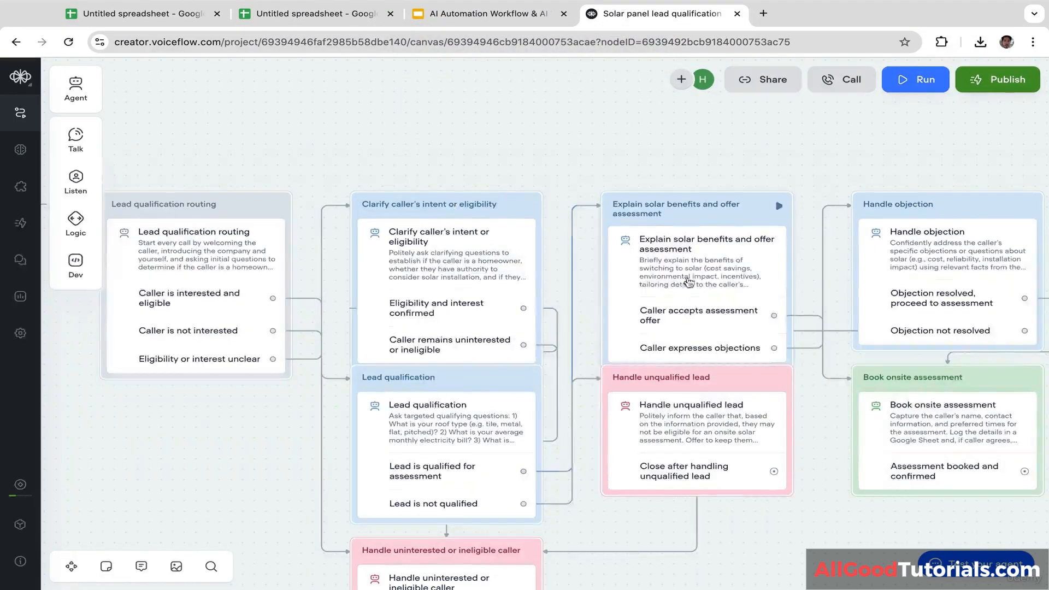
drag(895, 136, 869, 158)
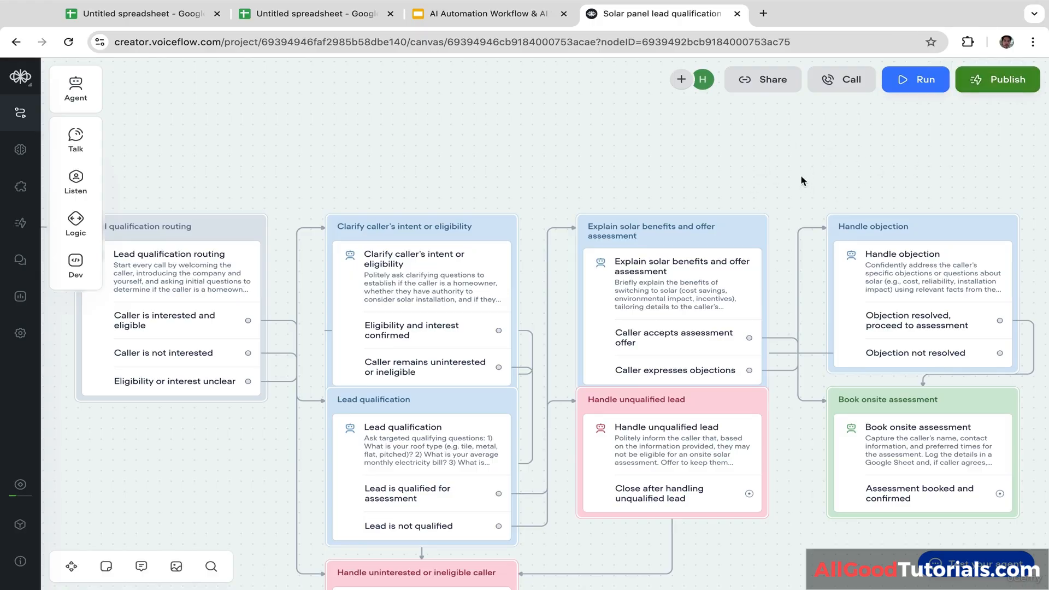
drag(792, 157, 916, 156)
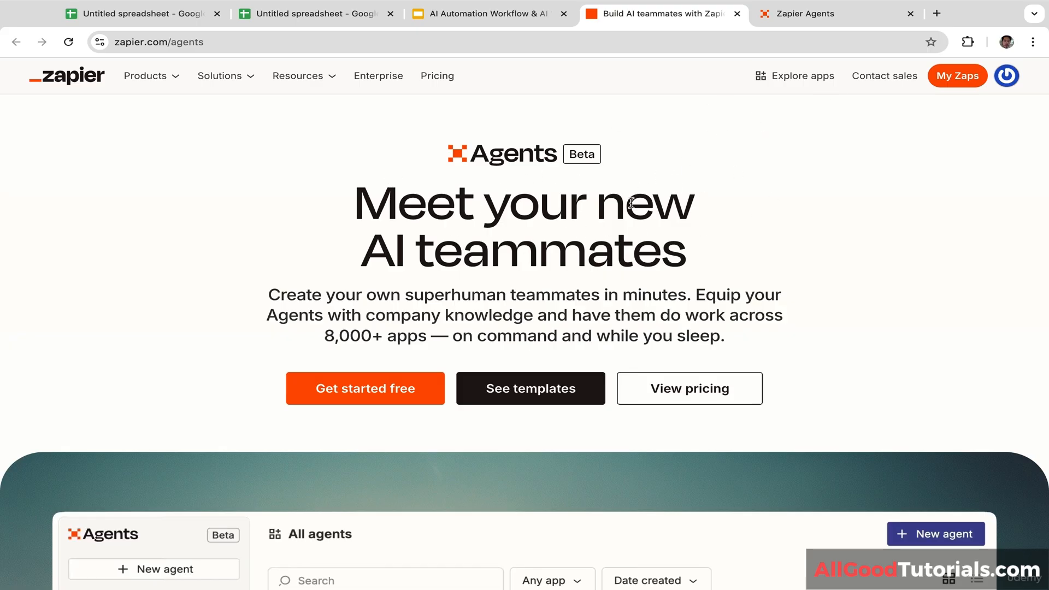
click(808, 23)
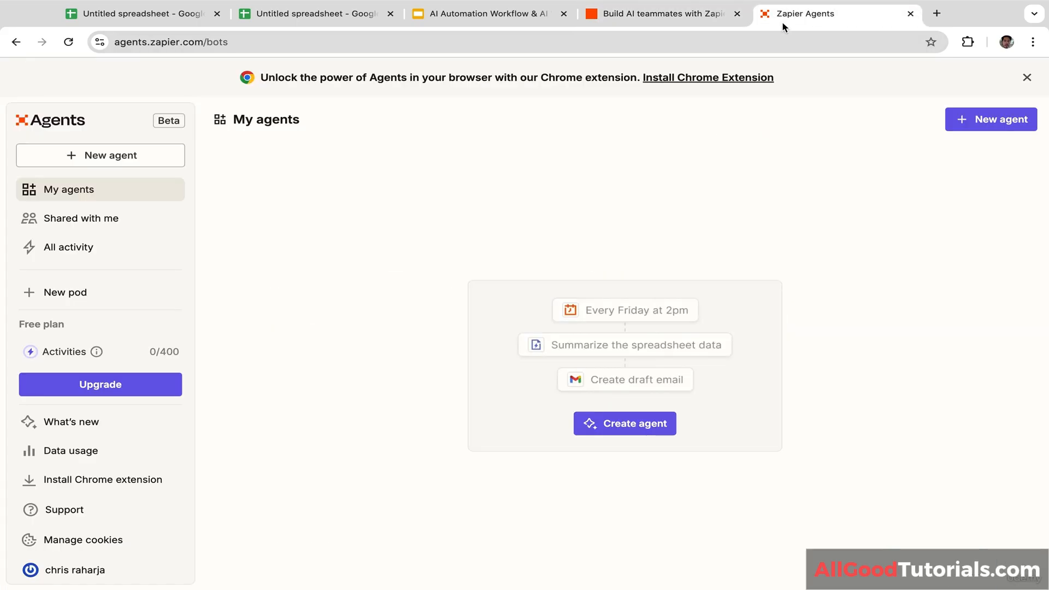
Step: Create a new Zapier agent, starting from scratch
click(630, 423)
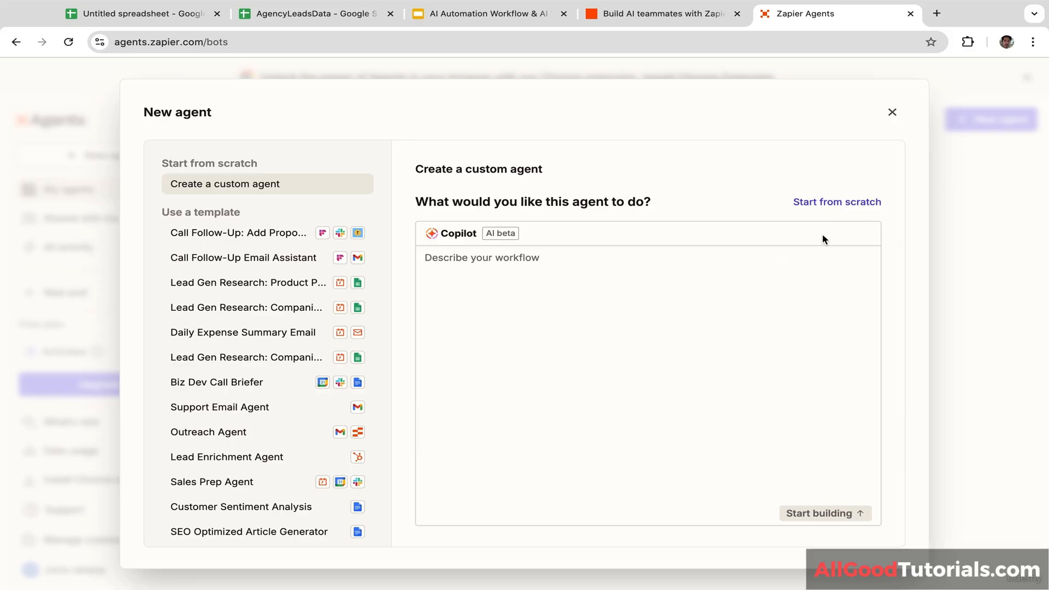
click(837, 204)
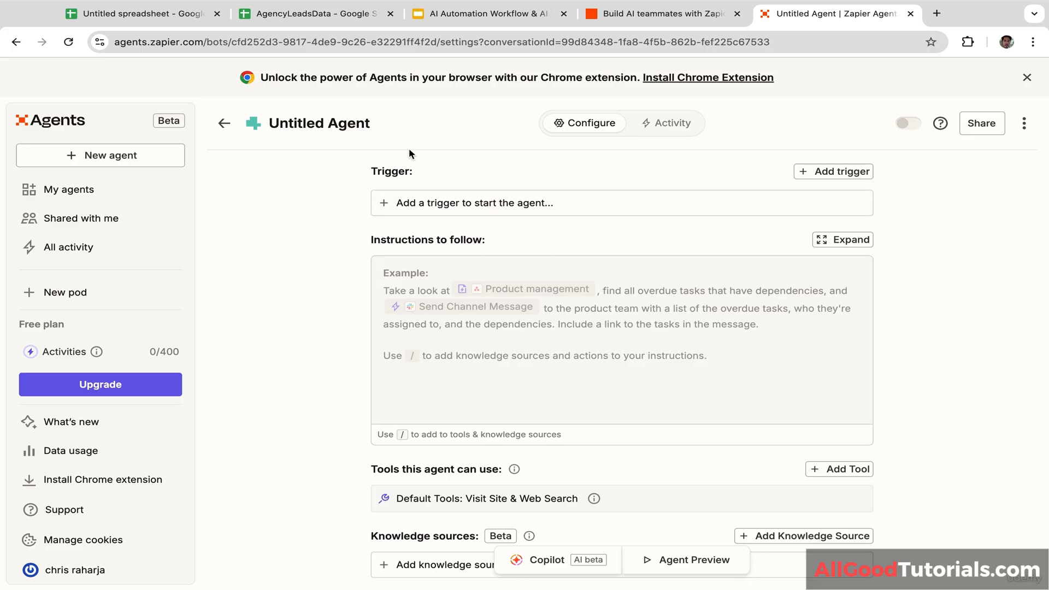
Step: Rename the untitled agent to 'Lead Generation Agent'
click(372, 125)
key(ctrl+a)
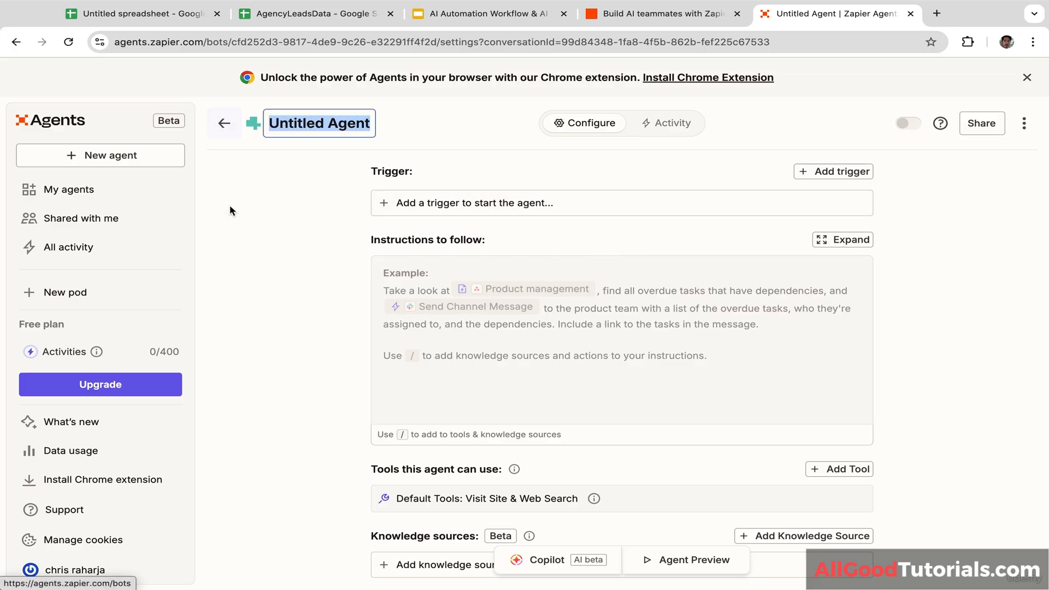
text(Lead Gene)
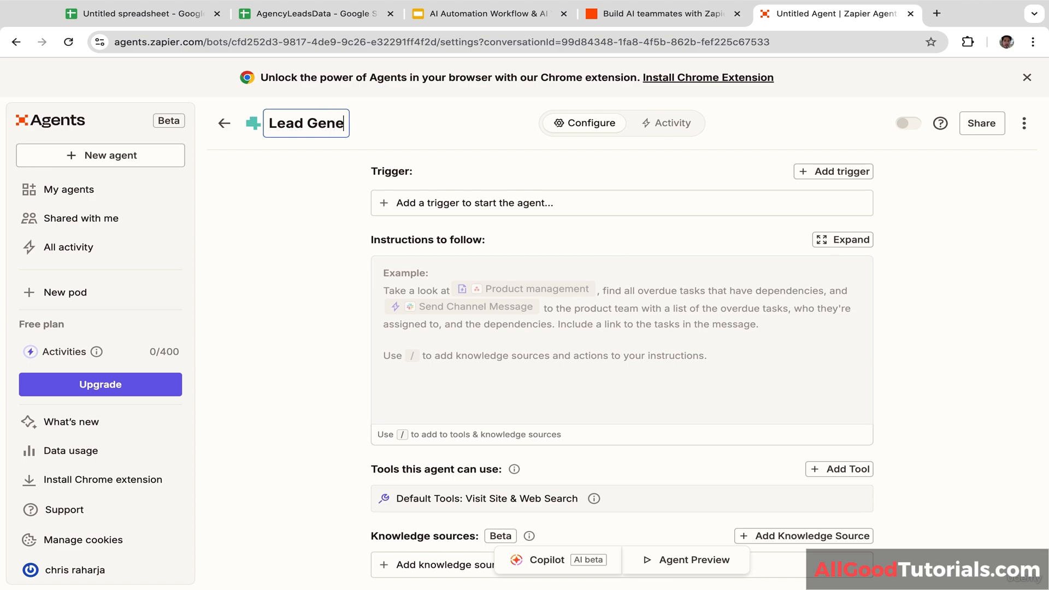
text(ration Ag)
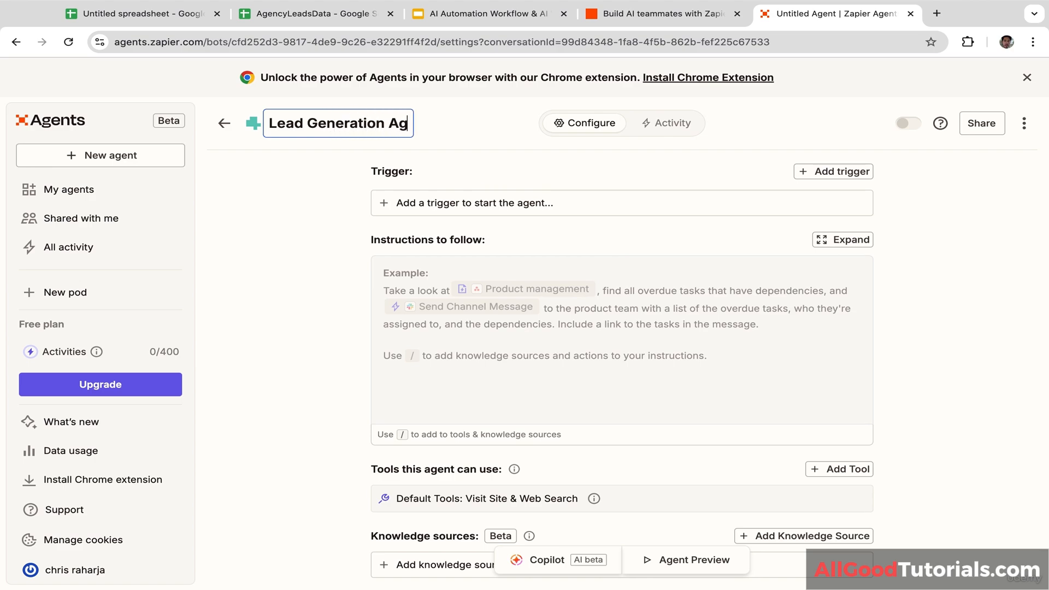
text(ent)
click(493, 179)
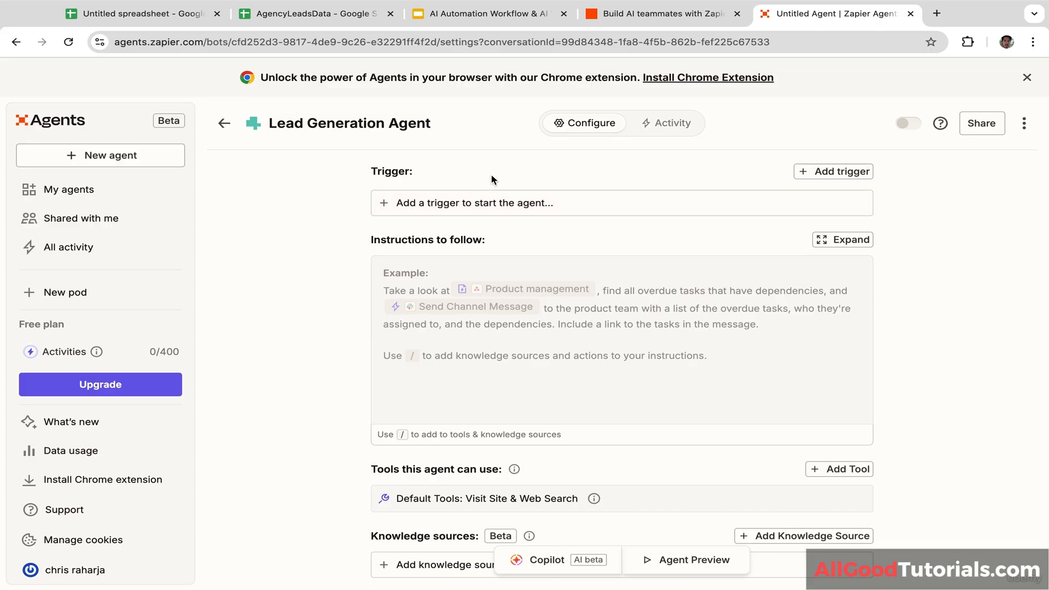
Step: Search for a Google Sheets trigger and check the AgencyLeadsData spreadsheet in its tab
click(468, 210)
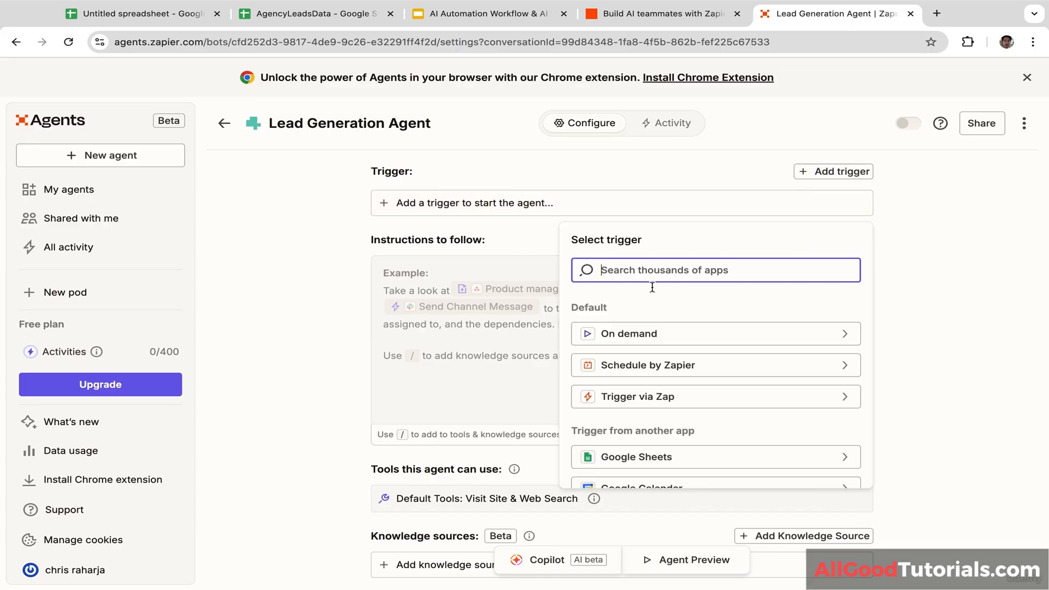
text(googl)
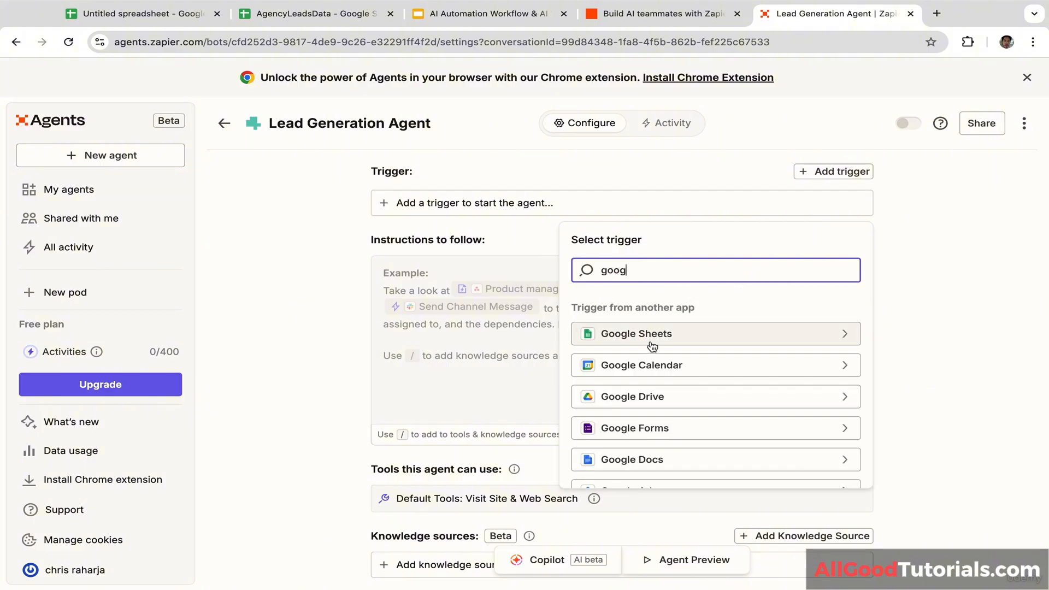
click(650, 334)
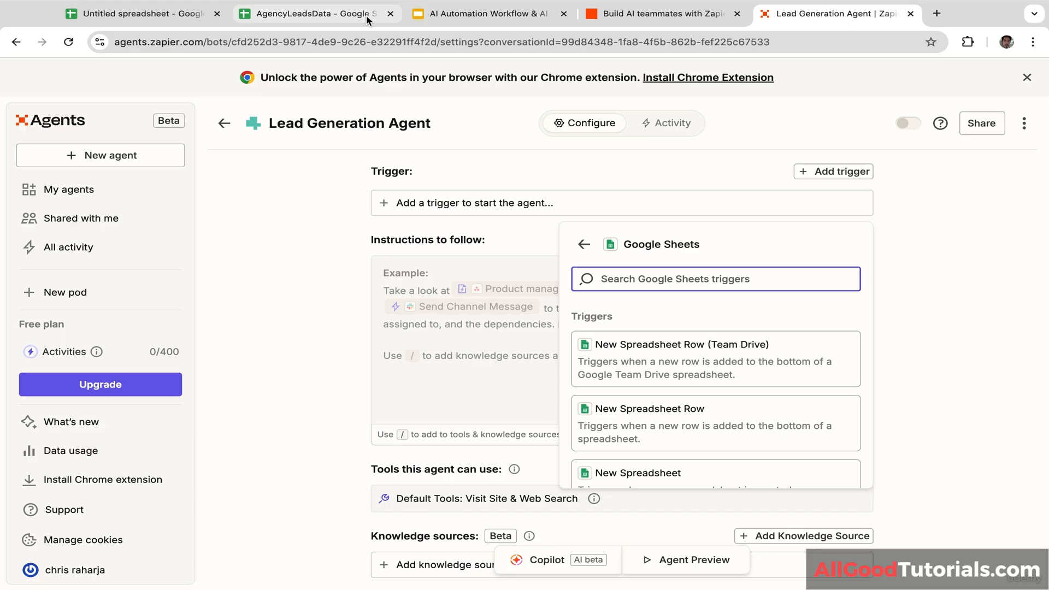
click(334, 13)
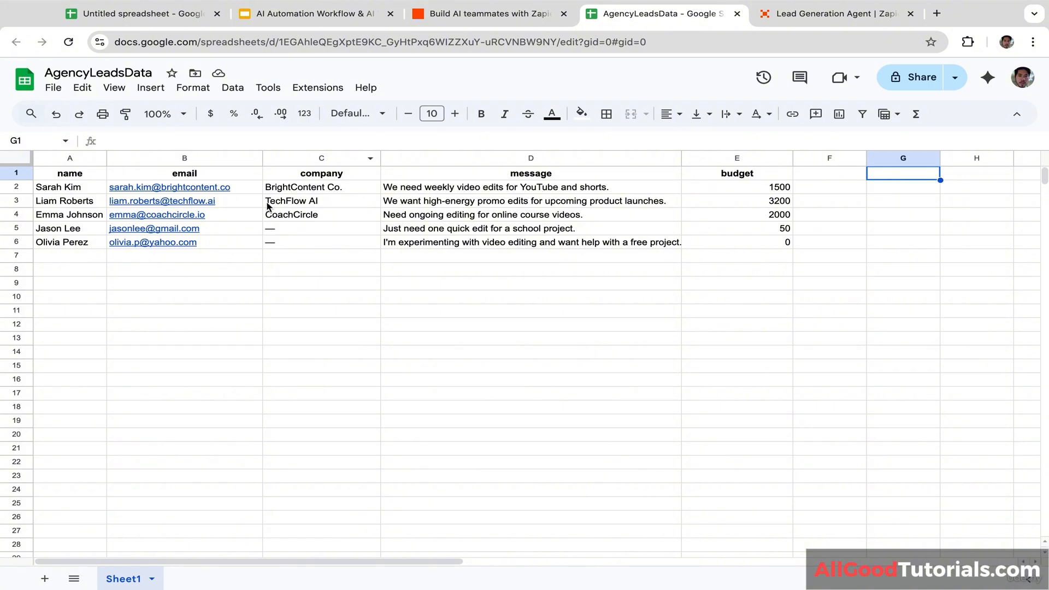
click(787, 16)
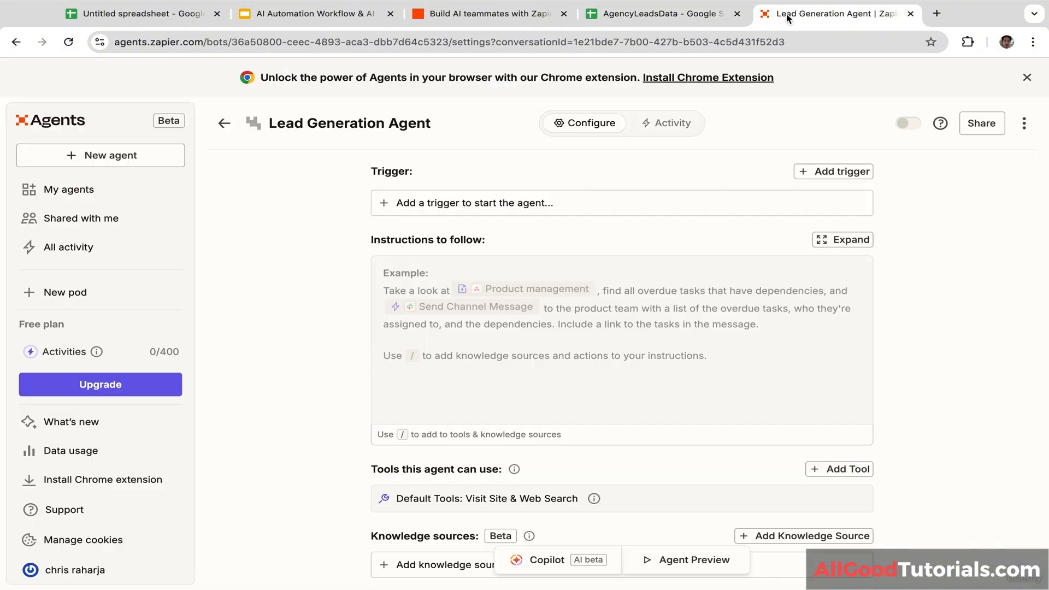
Step: Choose the Google Sheets 'New or Updated Spreadsheet Row' trigger
click(579, 206)
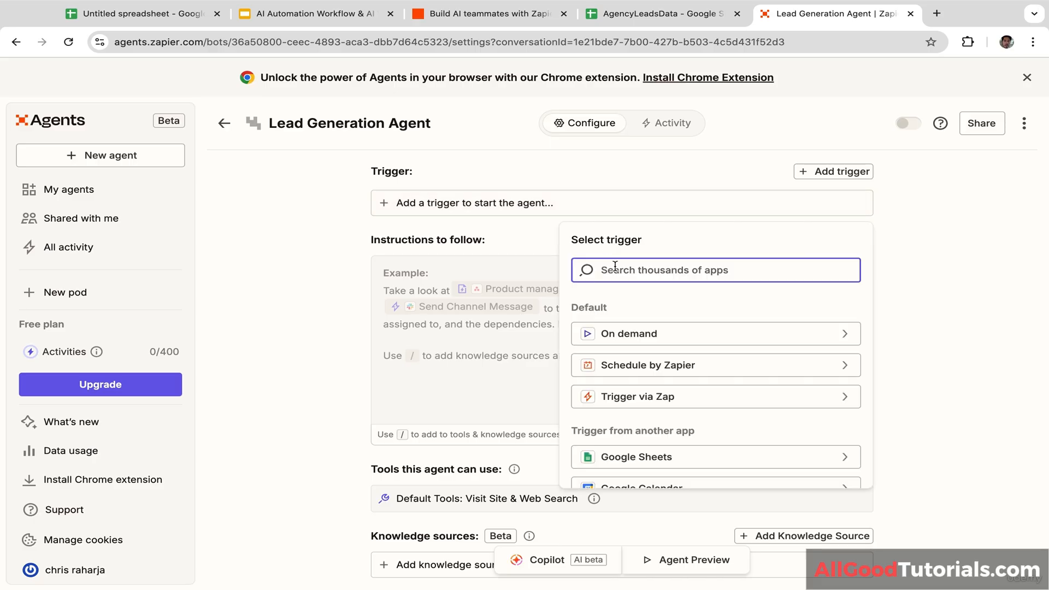
click(614, 267)
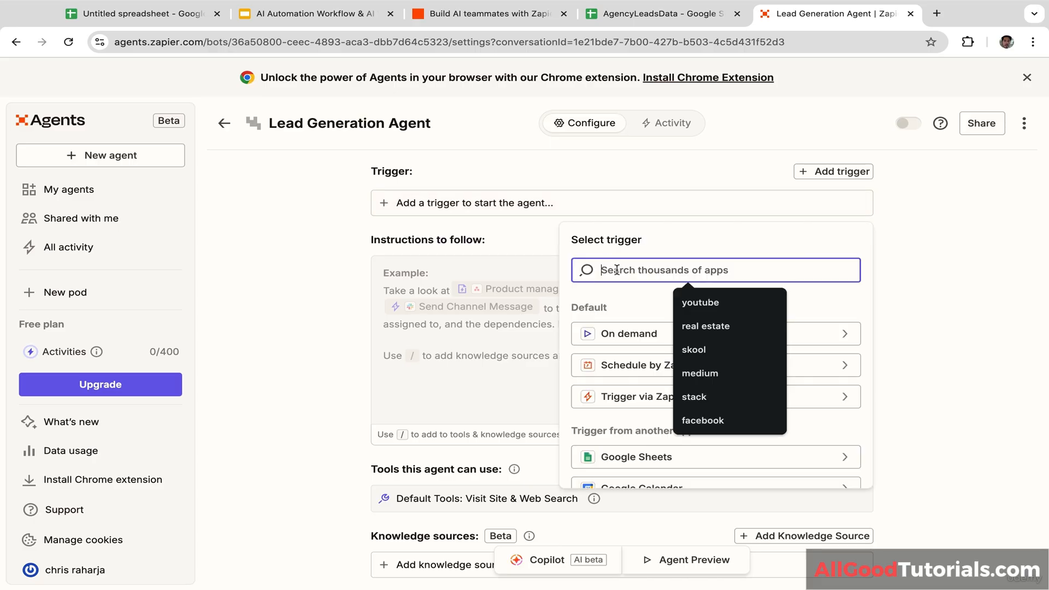
click(628, 464)
text(y)
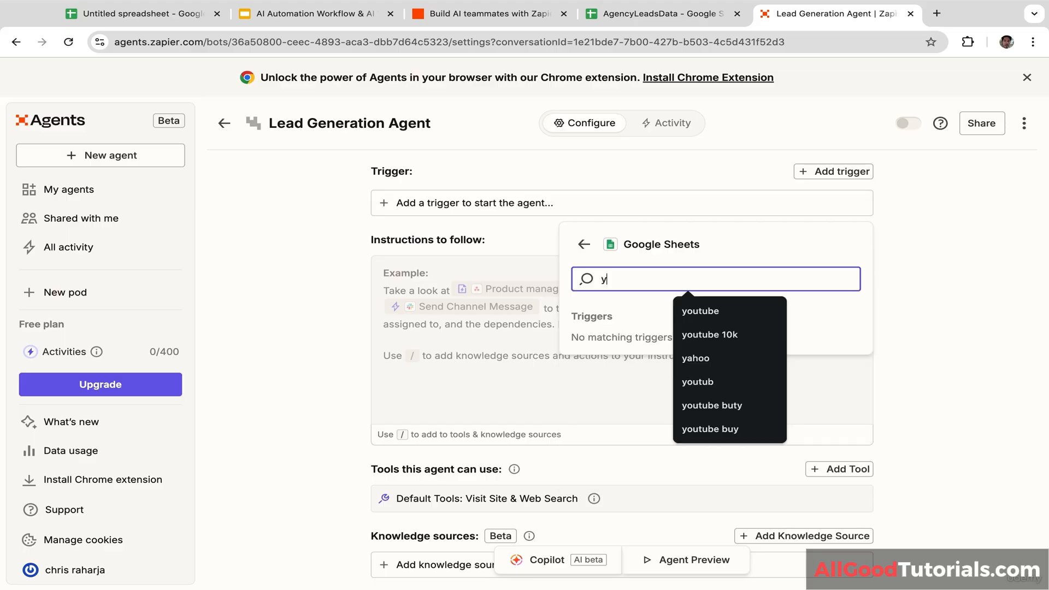
key(BackSpace)
text(update)
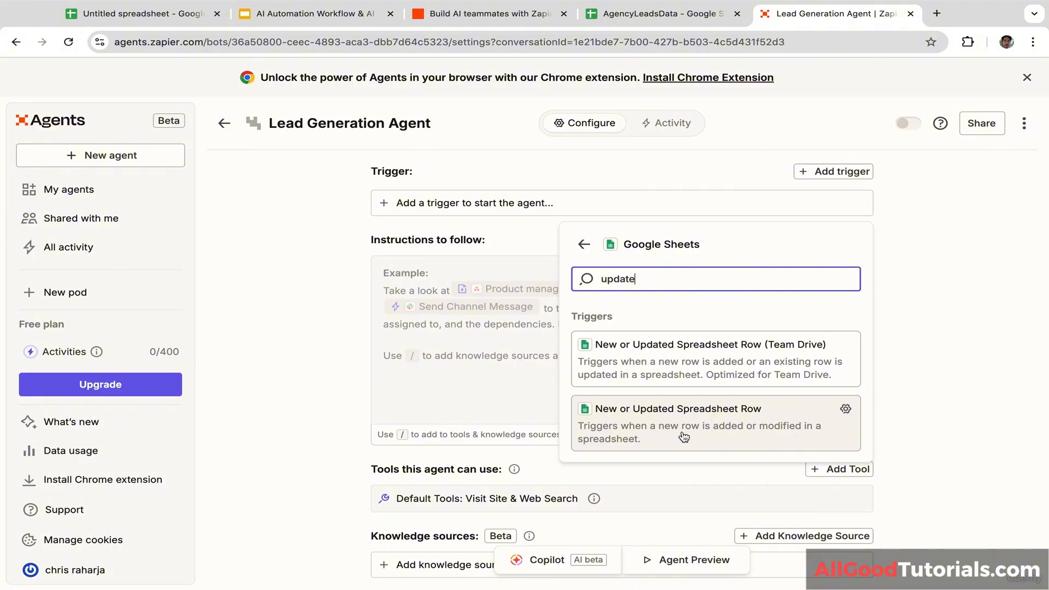
click(705, 431)
Step: Point the trigger at spreadsheet AgencyLeadsData, worksheet Sheet1, and save it
click(547, 361)
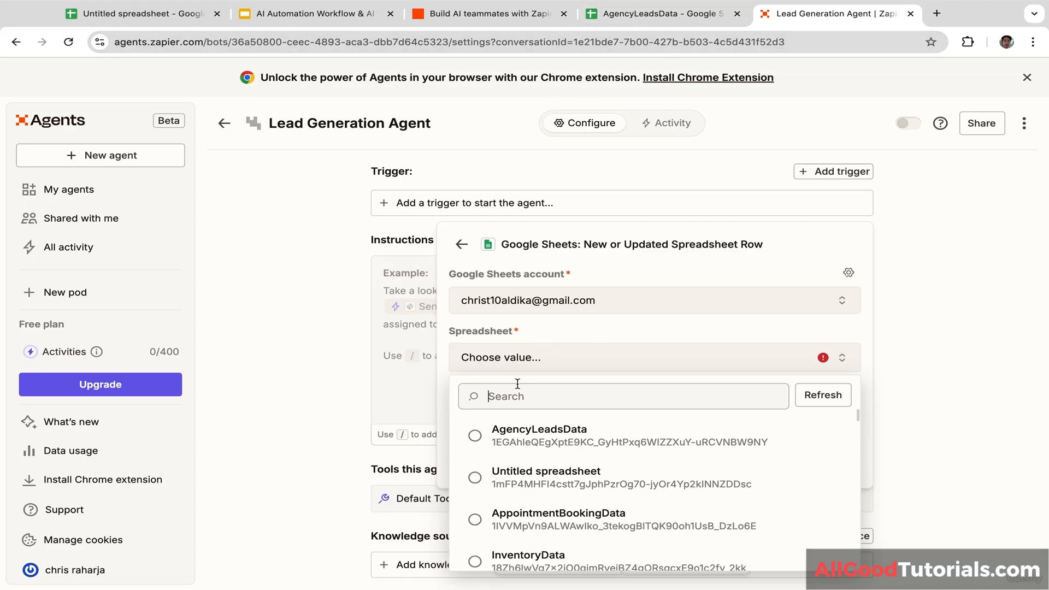
click(538, 434)
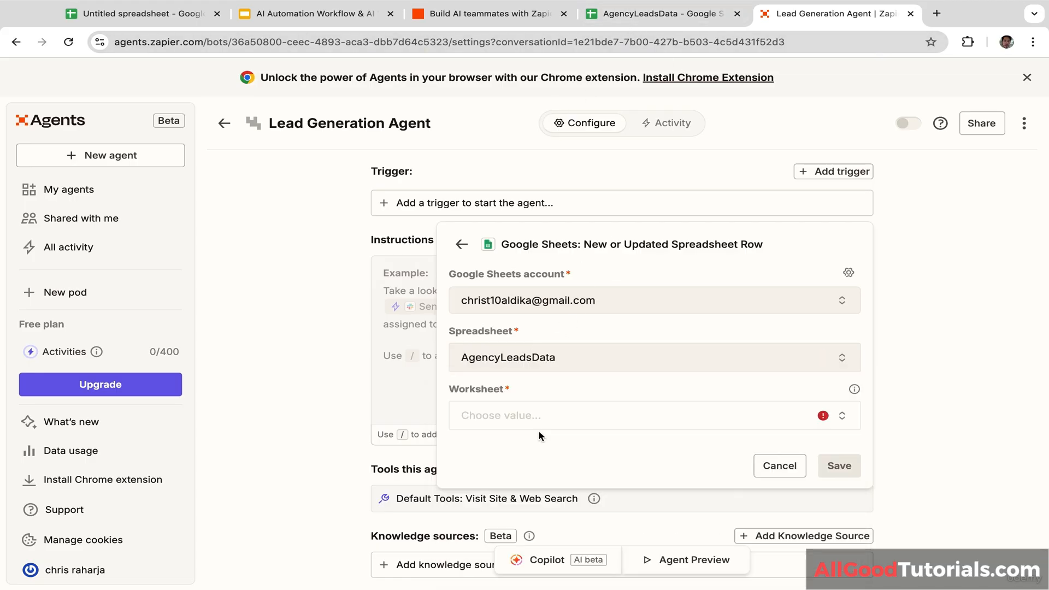
click(562, 415)
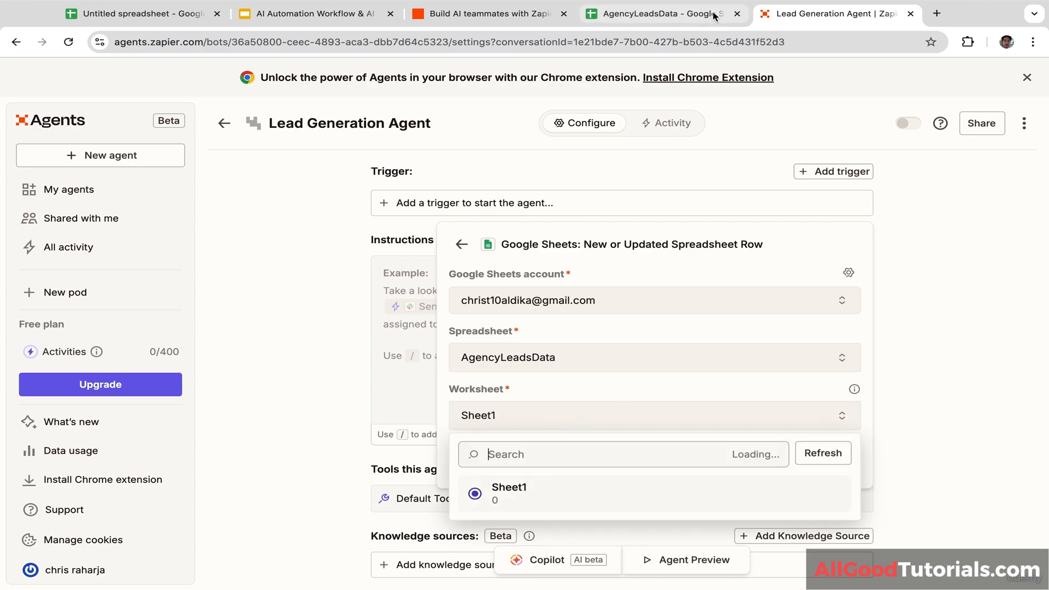
click(658, 13)
click(807, 21)
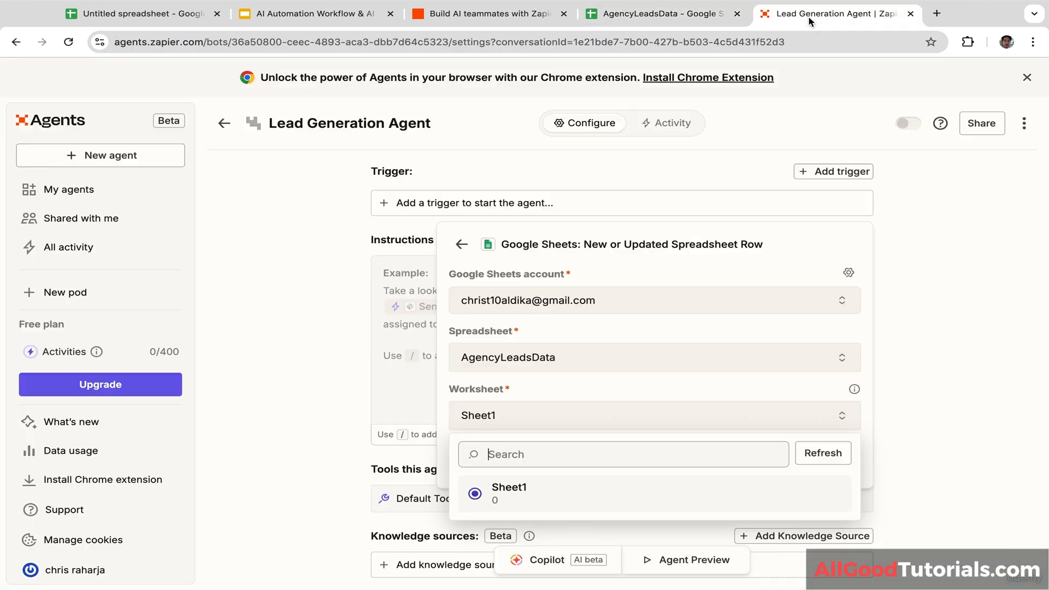
click(562, 490)
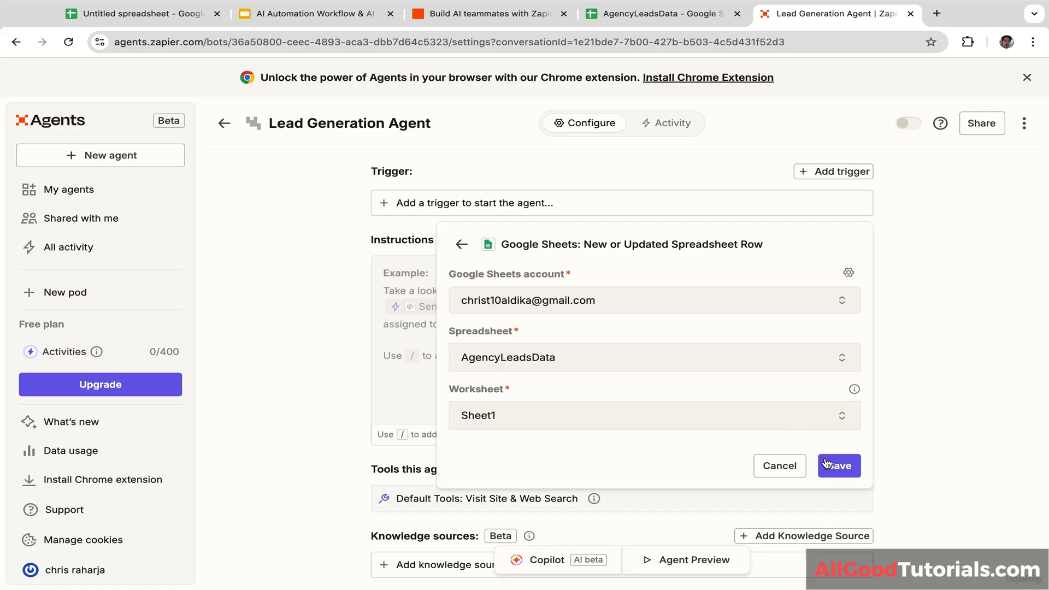
click(840, 465)
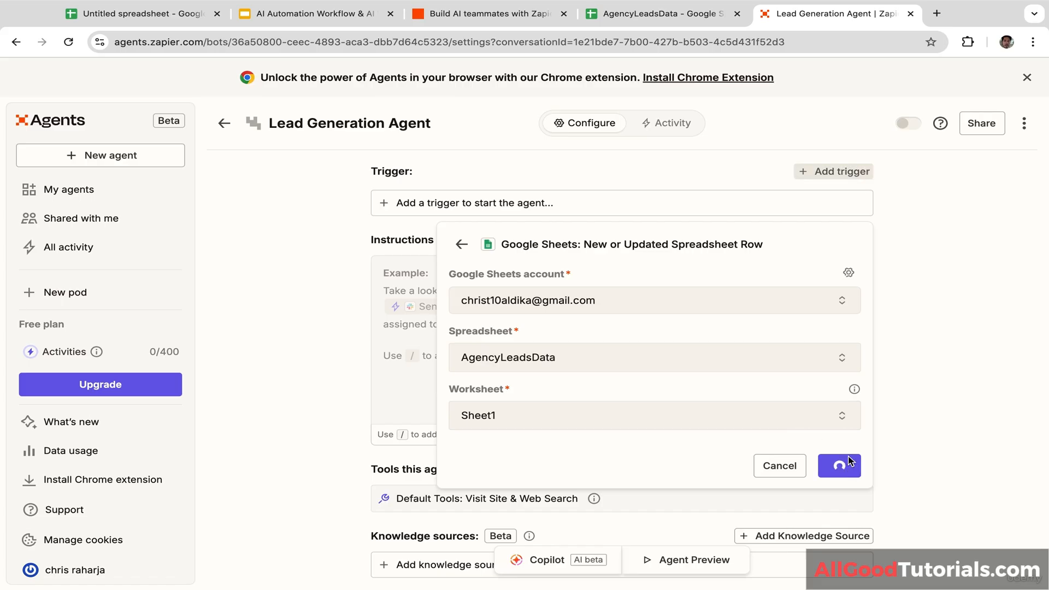
Step: Check the AgencyLeadsData sheet, then paste the lead-qualification and cold-email instructions into the agent
click(656, 22)
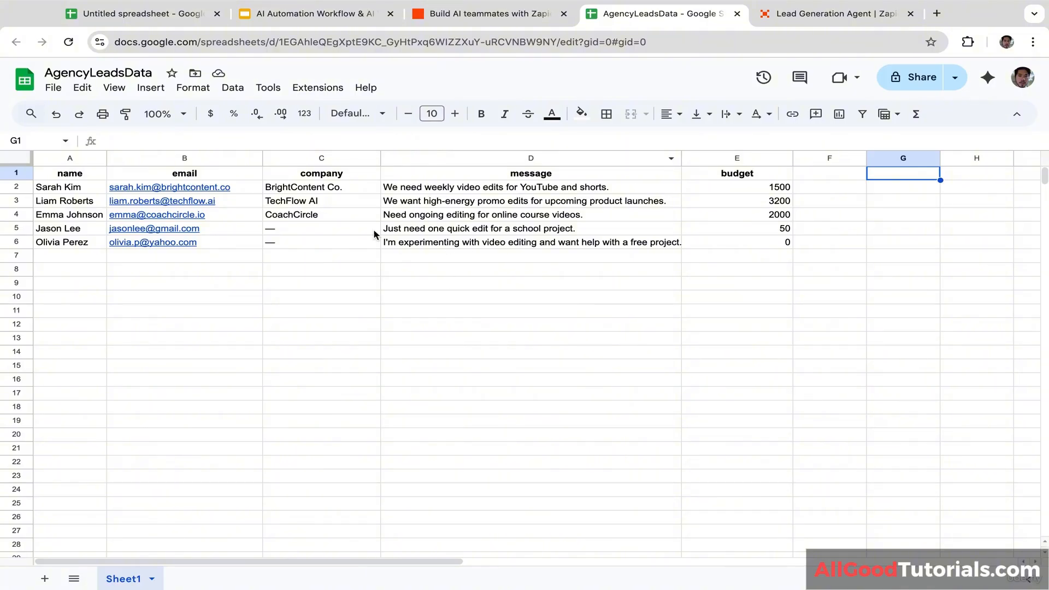
click(823, 18)
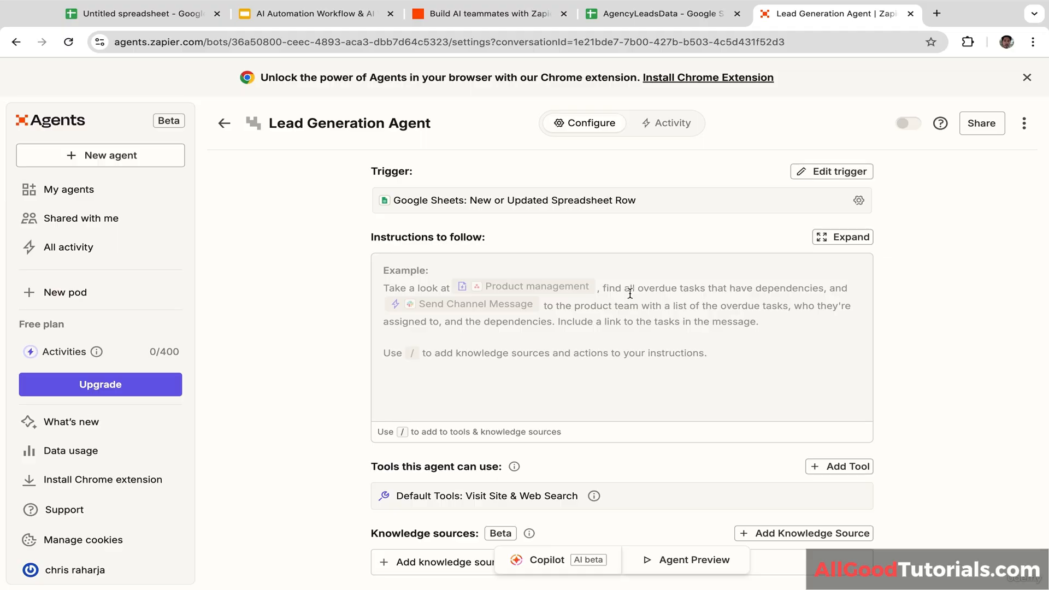
click(660, 14)
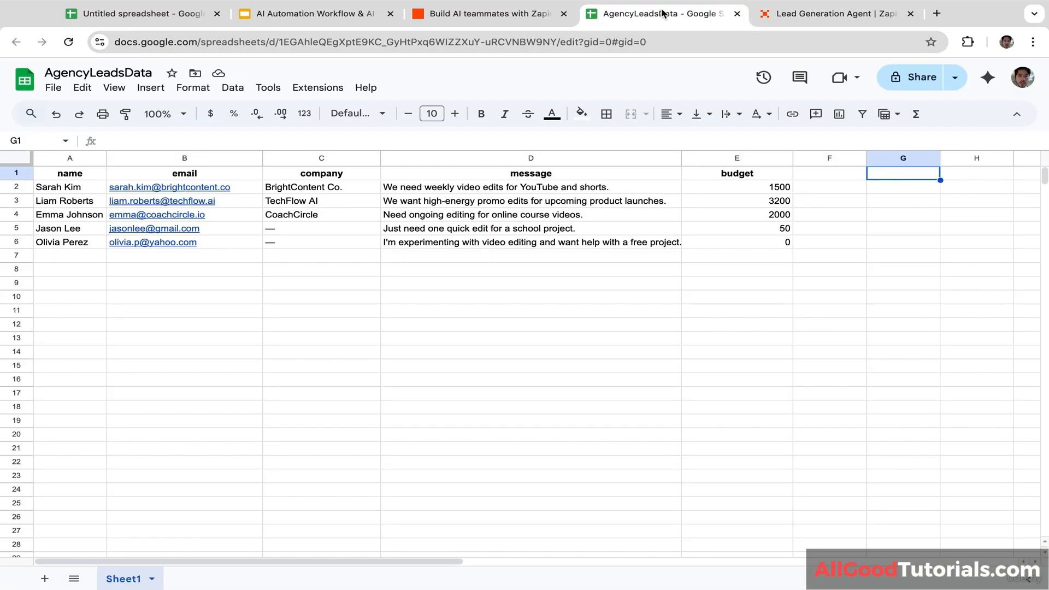
click(823, 14)
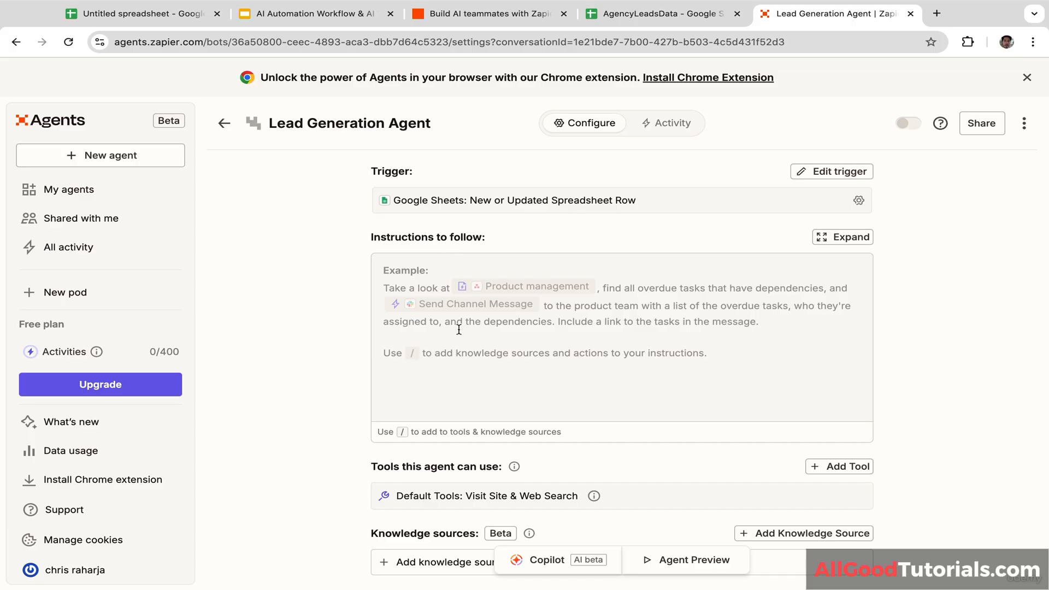
text(You are an AI lead-generation agent for a video editing agency. Your job is to analyze every new lead from my Google Sheet, assess whether they are qualified based on budget, project scope, and business potential, and label them accordingly. For each qualified lead, draft a personalized cold email in my Gmail that introduces our services, highlights relevant benefits, and invites them to book a call)
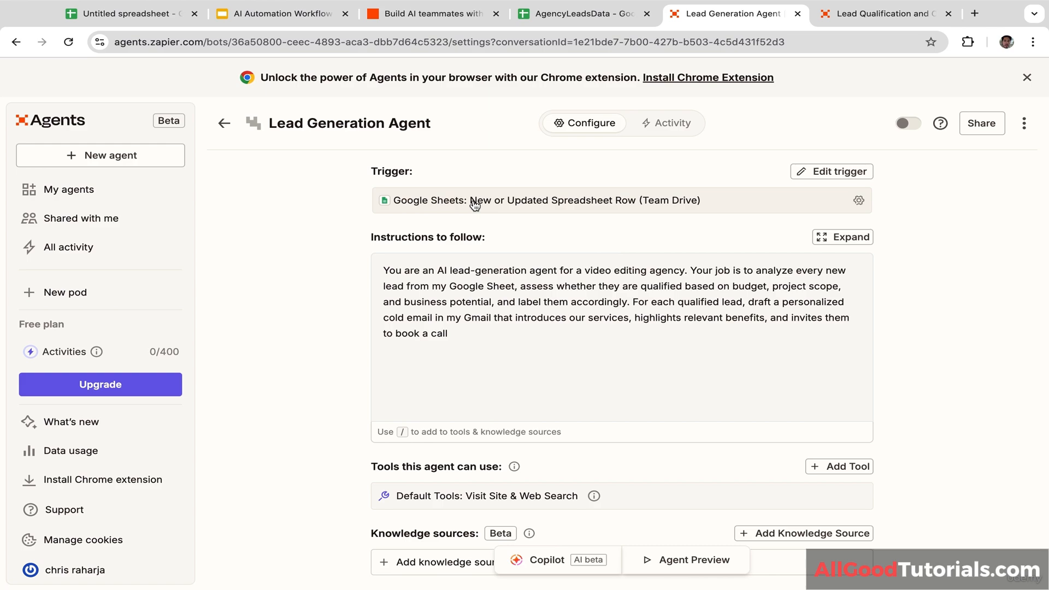
Step: Add the Google Sheets 'Update Spreadsheet Row' tool to the agent
click(836, 466)
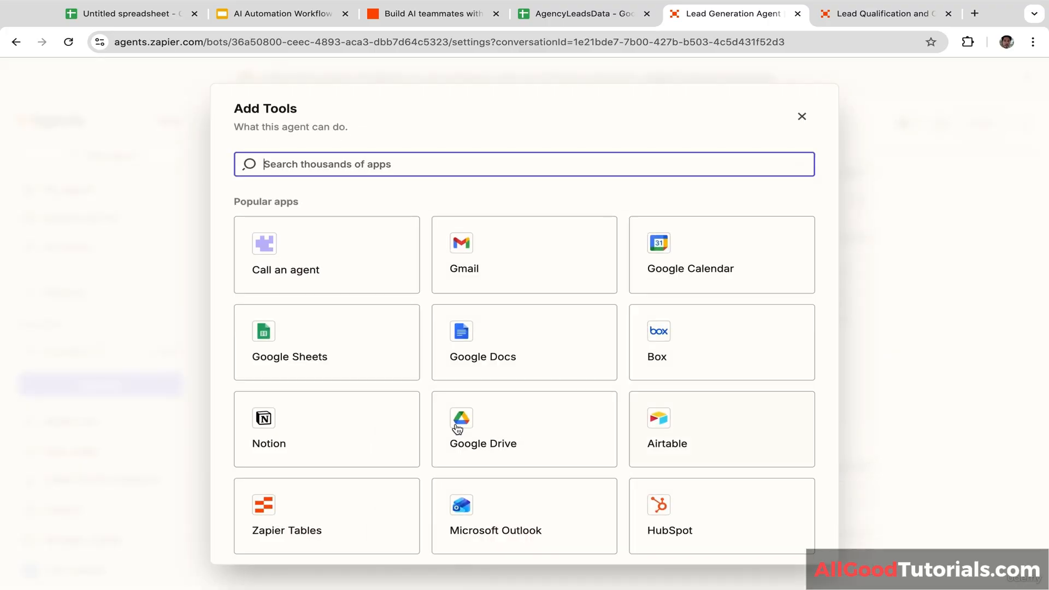
click(348, 355)
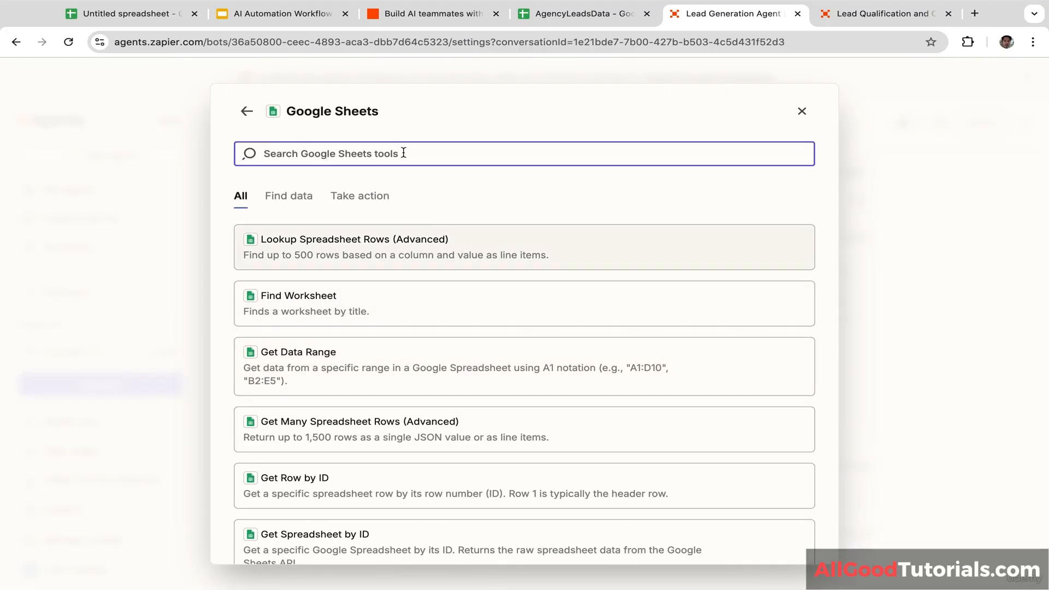
text(update)
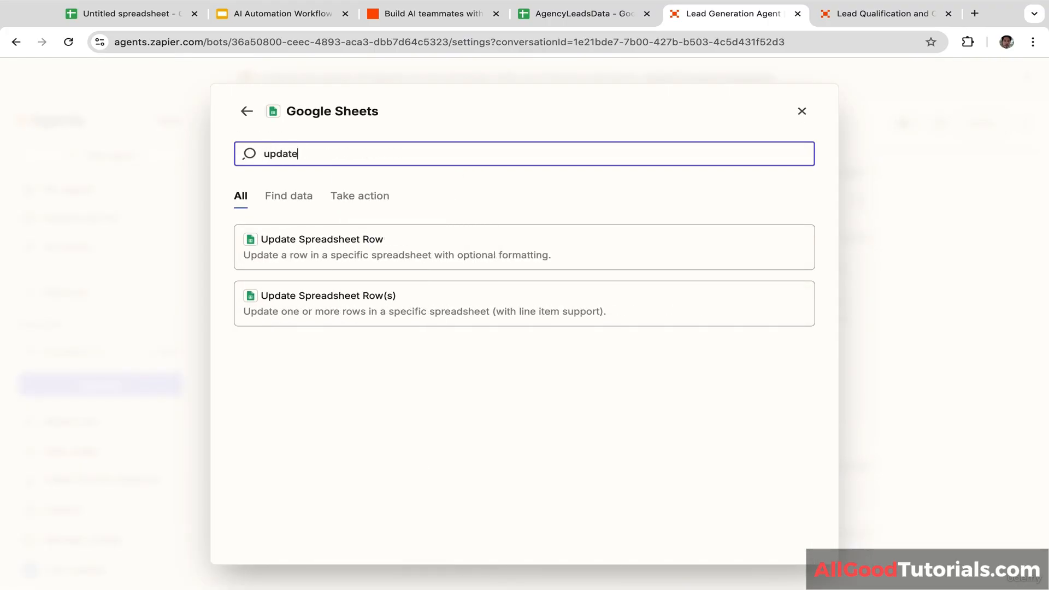
click(405, 251)
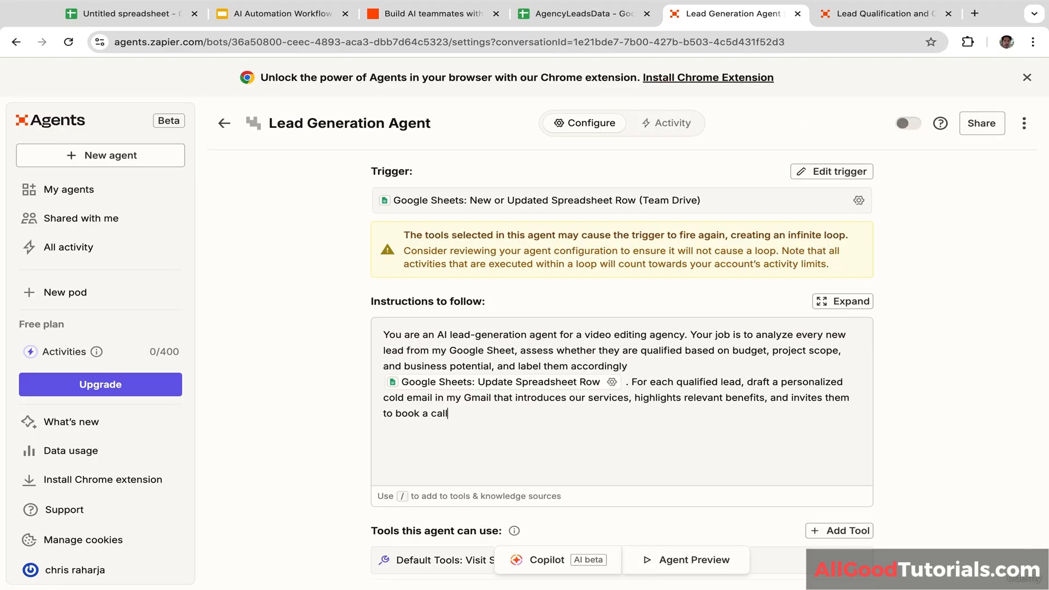
Step: Add the Gmail 'Create Draft' tool to the agent
click(842, 531)
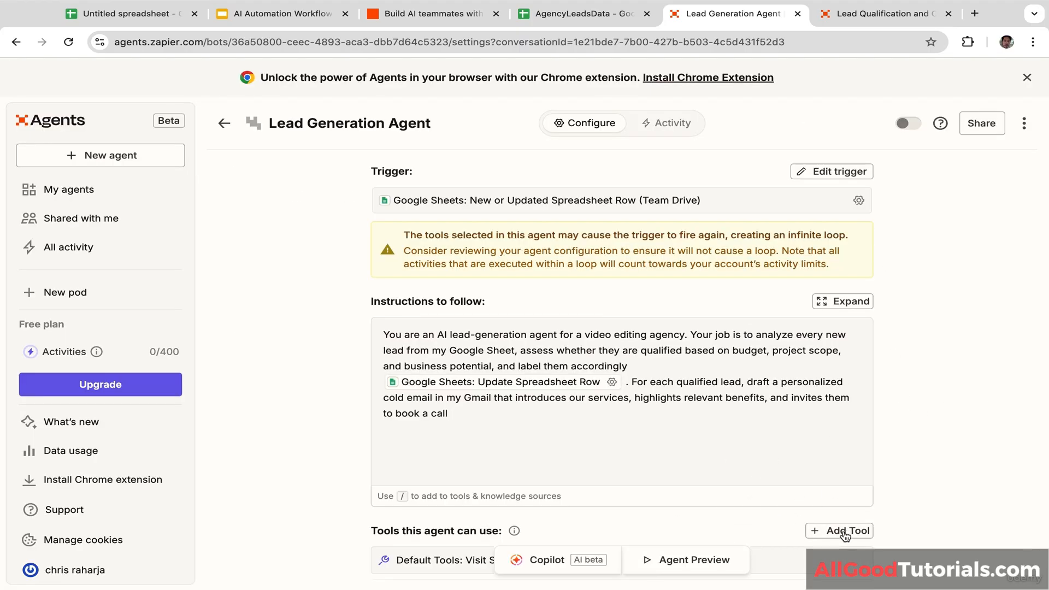
click(515, 253)
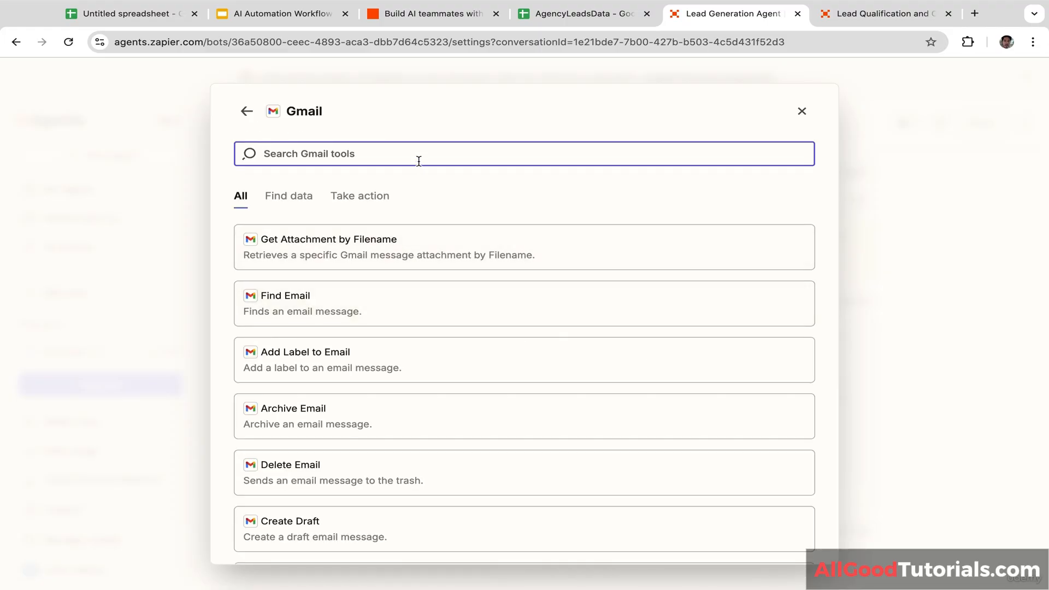
click(418, 161)
text(dra)
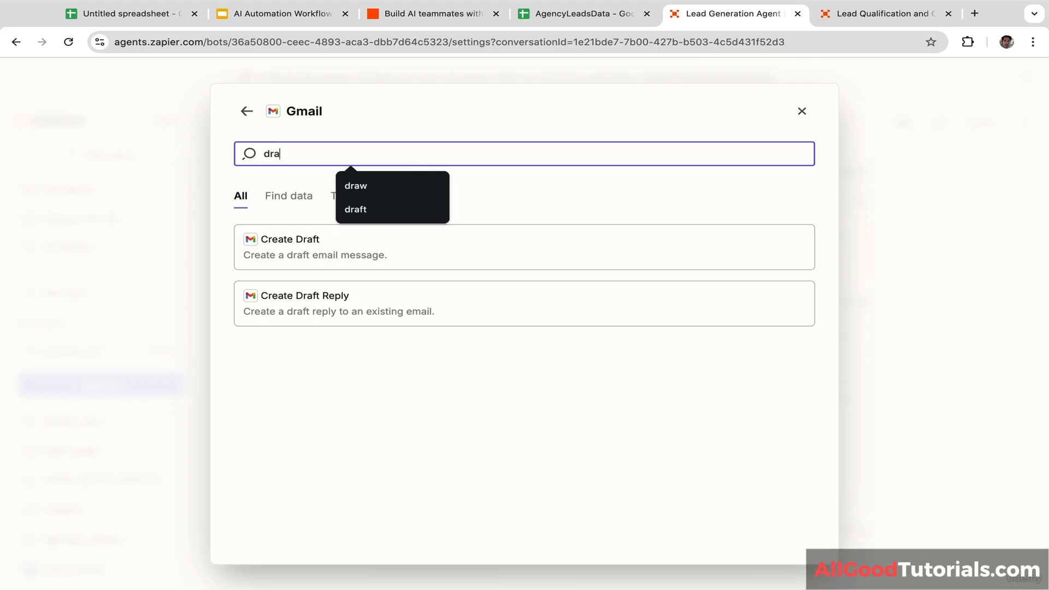
click(363, 256)
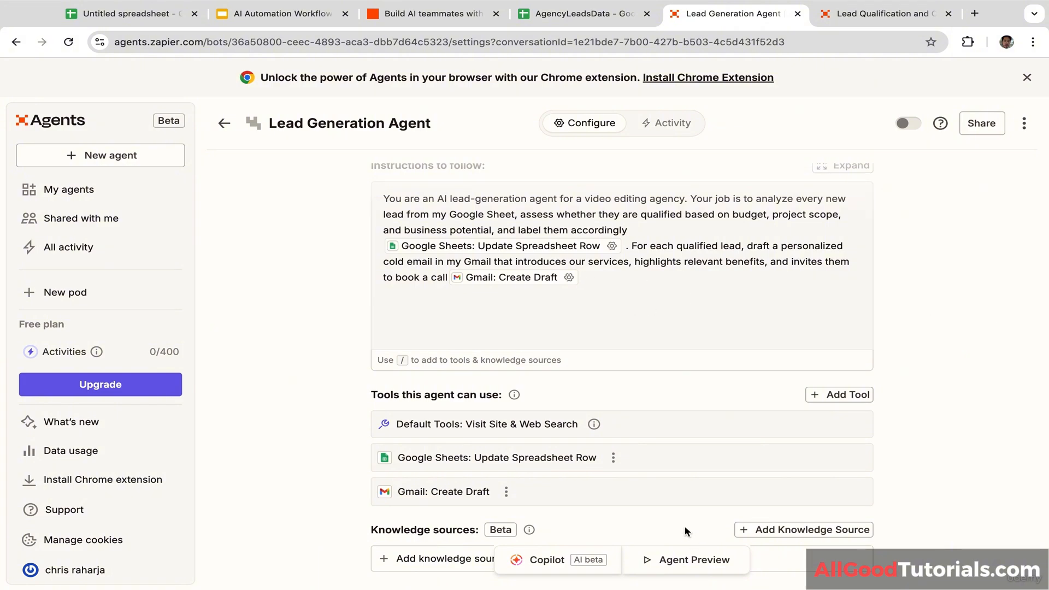
scroll(675, 514, down, 1)
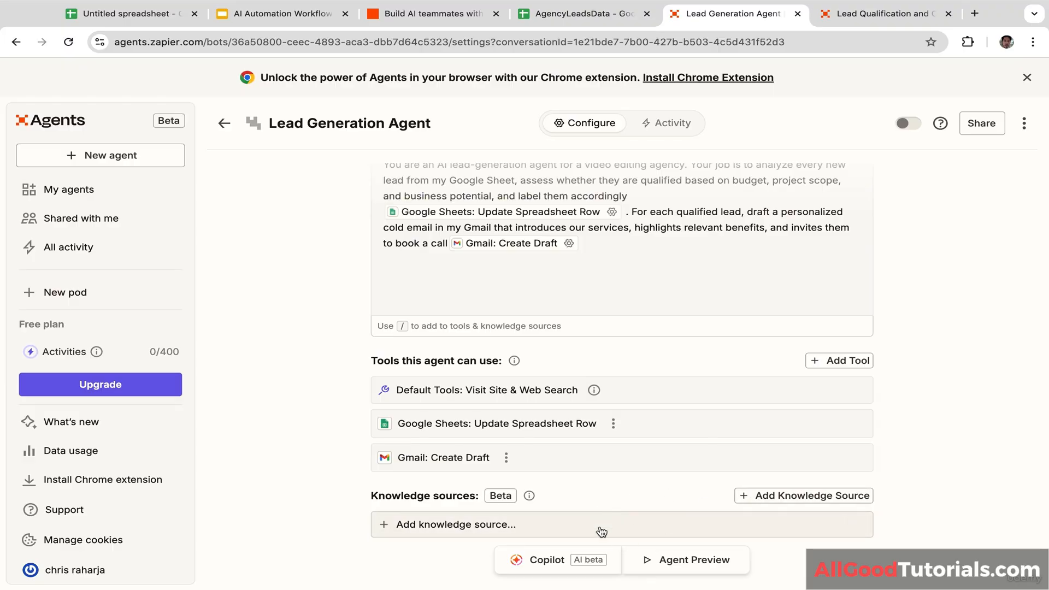
click(437, 525)
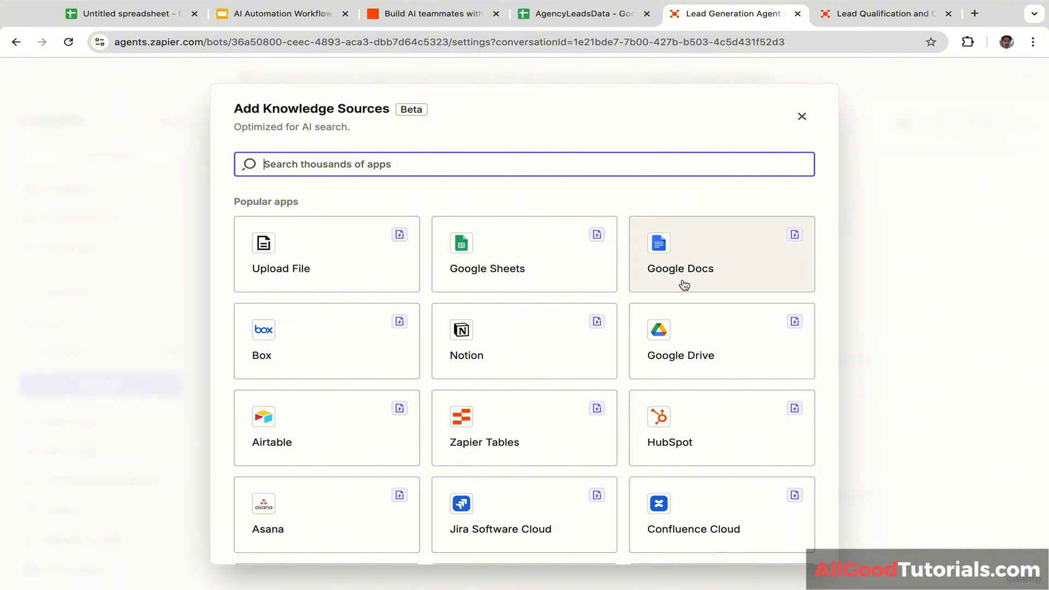
click(956, 270)
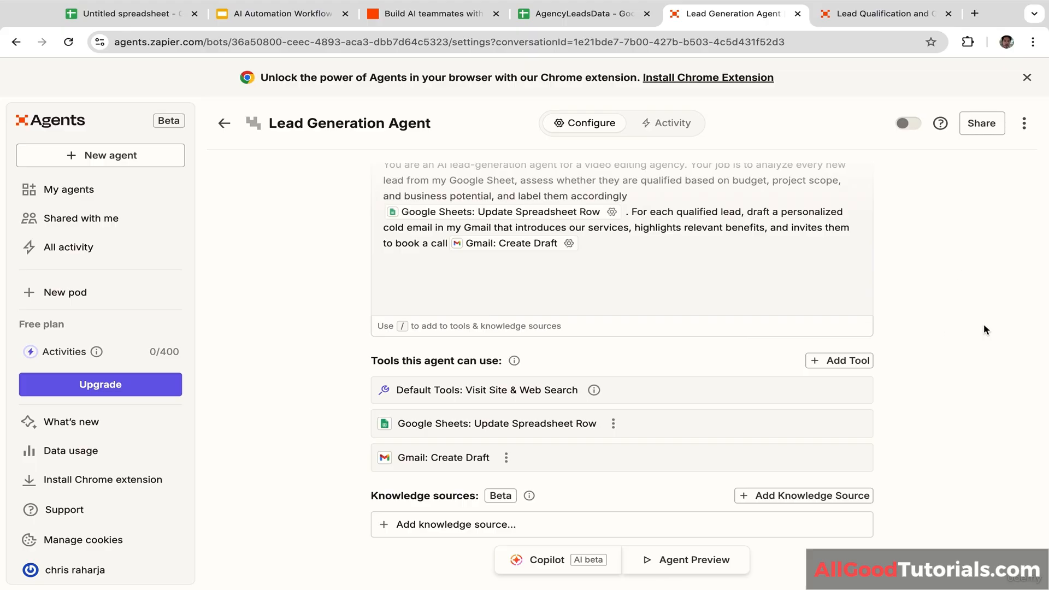
Step: Run a test of the Lead Generation Agent from the Agent Preview panel, dismissing the Copilot tip
click(700, 568)
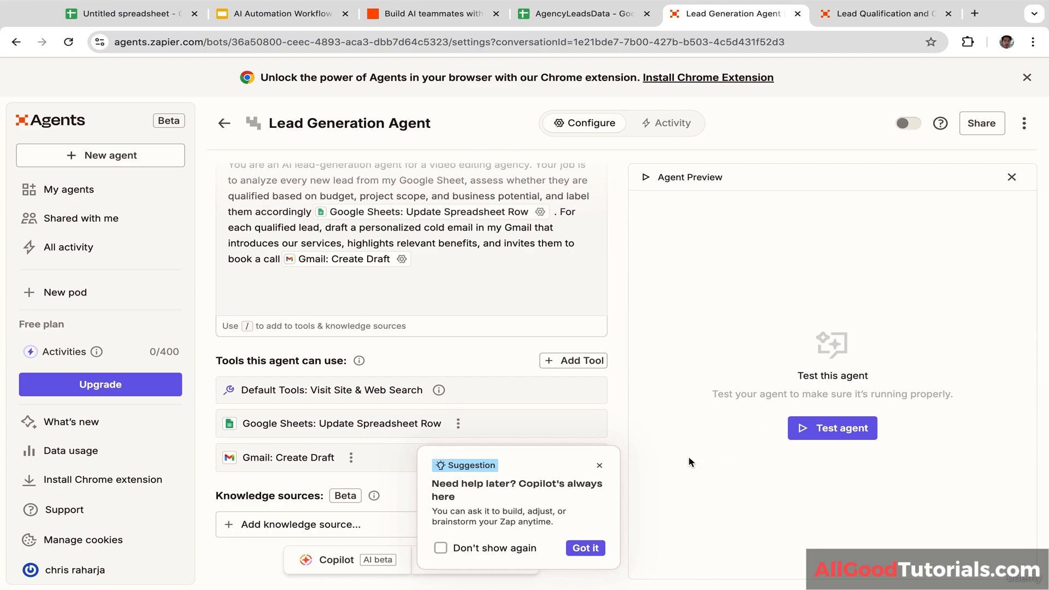
click(599, 466)
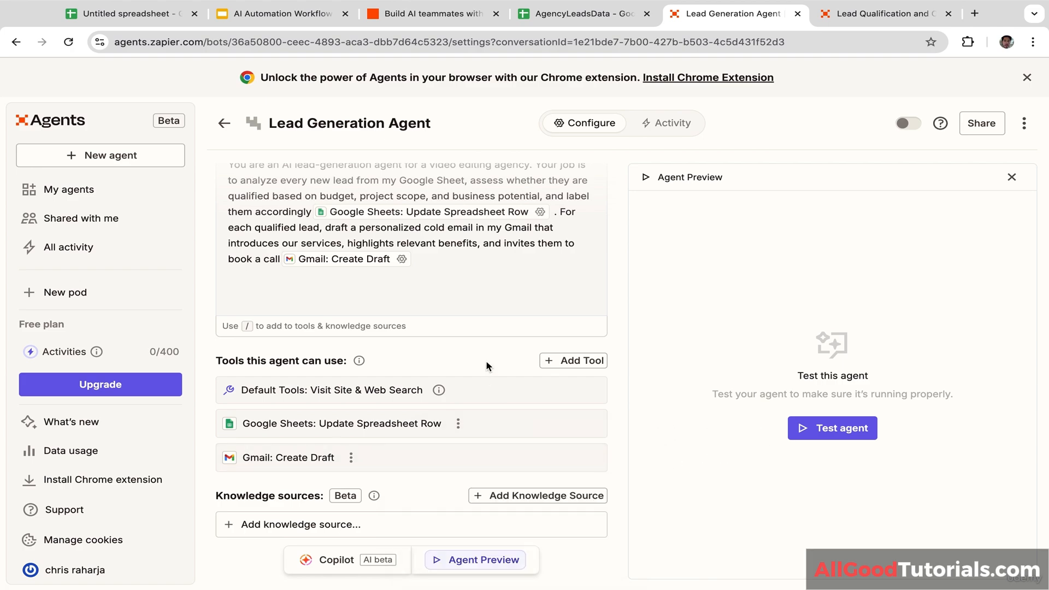
scroll(486, 359, up, 5)
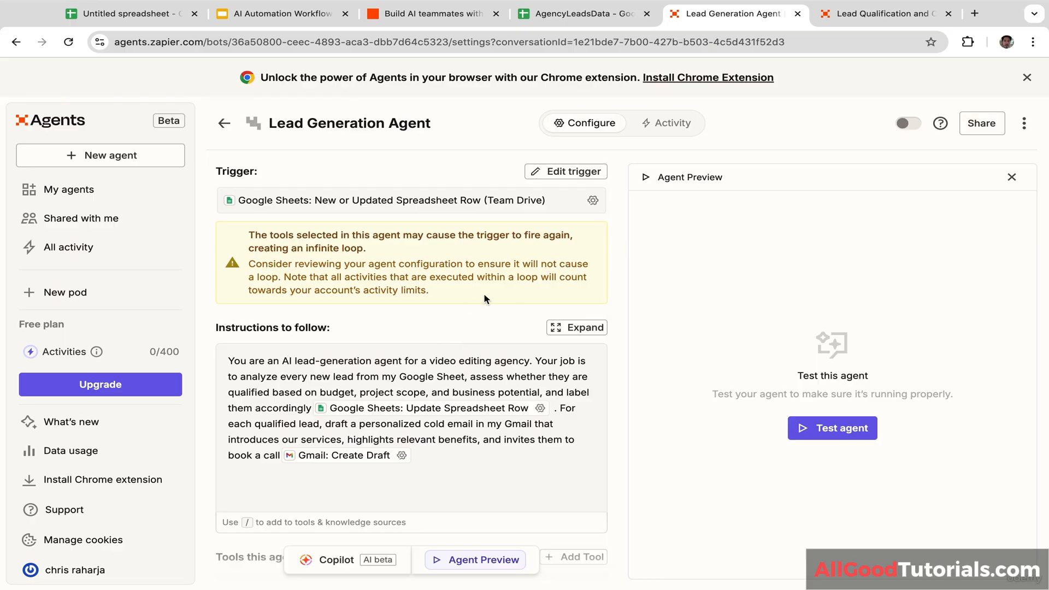
scroll(494, 325, down, 2)
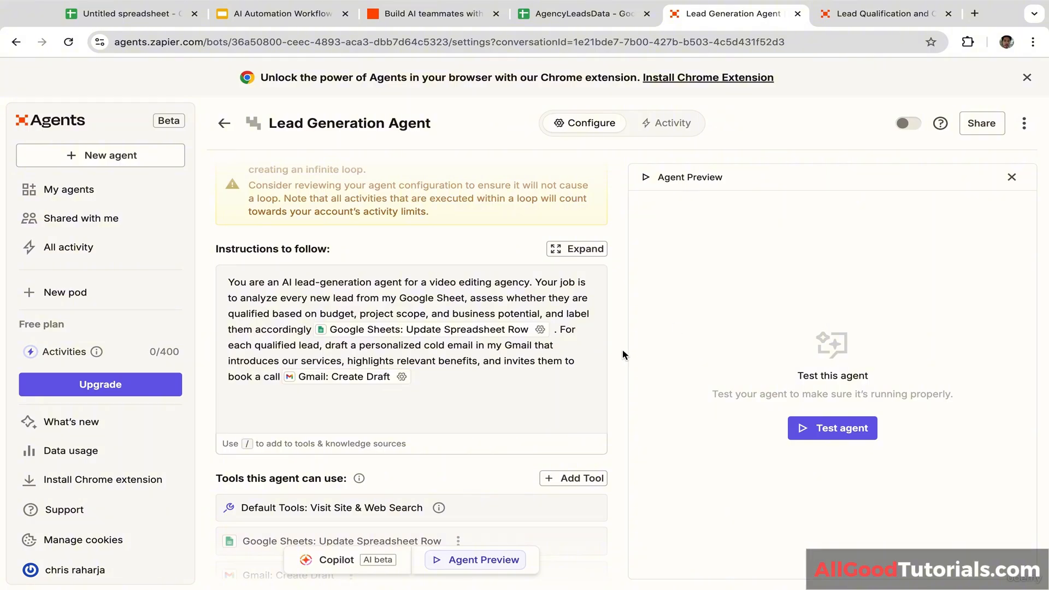
click(802, 416)
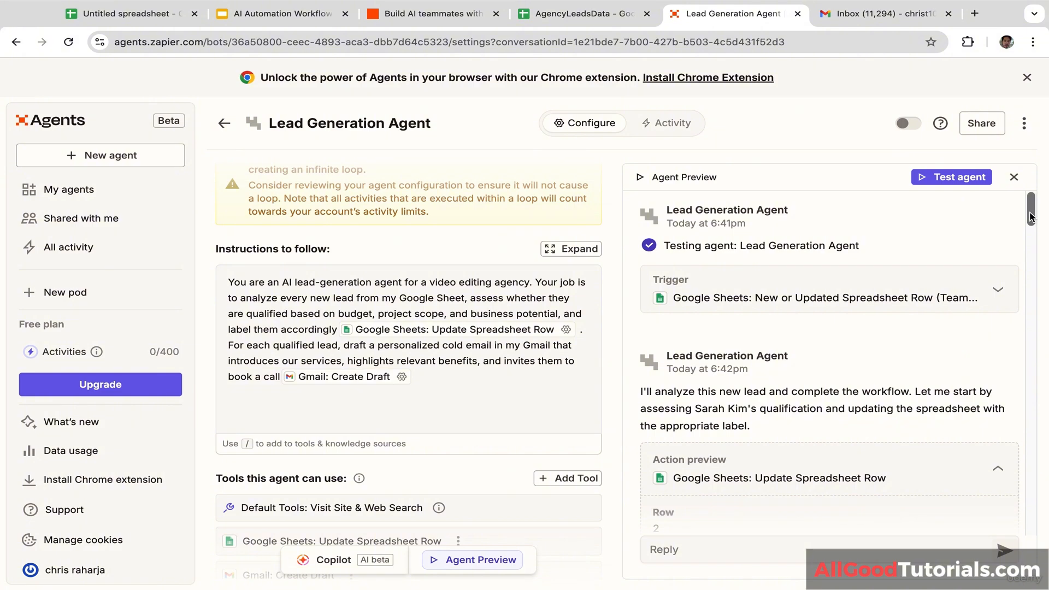
Step: Review the test's action previews for the BrightContent Co. lead against the AgencyLeadsData sheet
drag(1031, 216, 1030, 243)
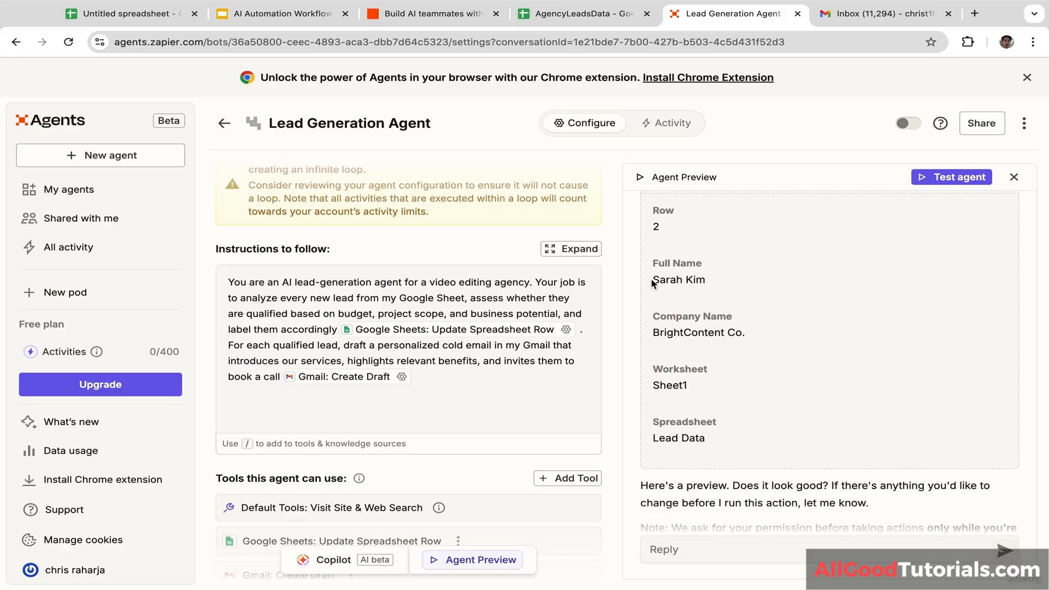
drag(652, 279, 713, 296)
click(650, 337)
drag(651, 338, 770, 333)
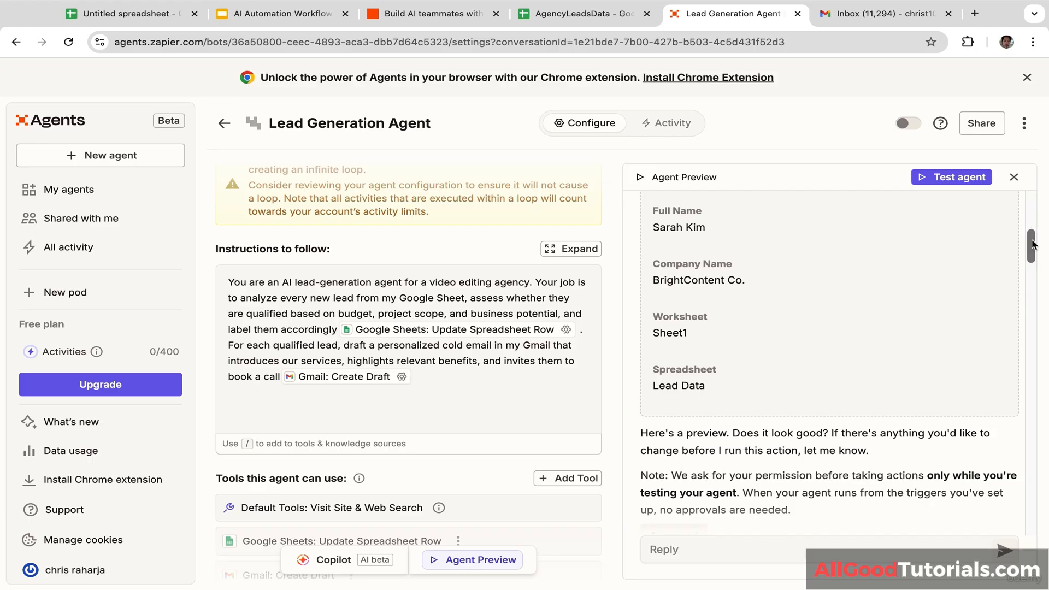
drag(1033, 244, 1033, 296)
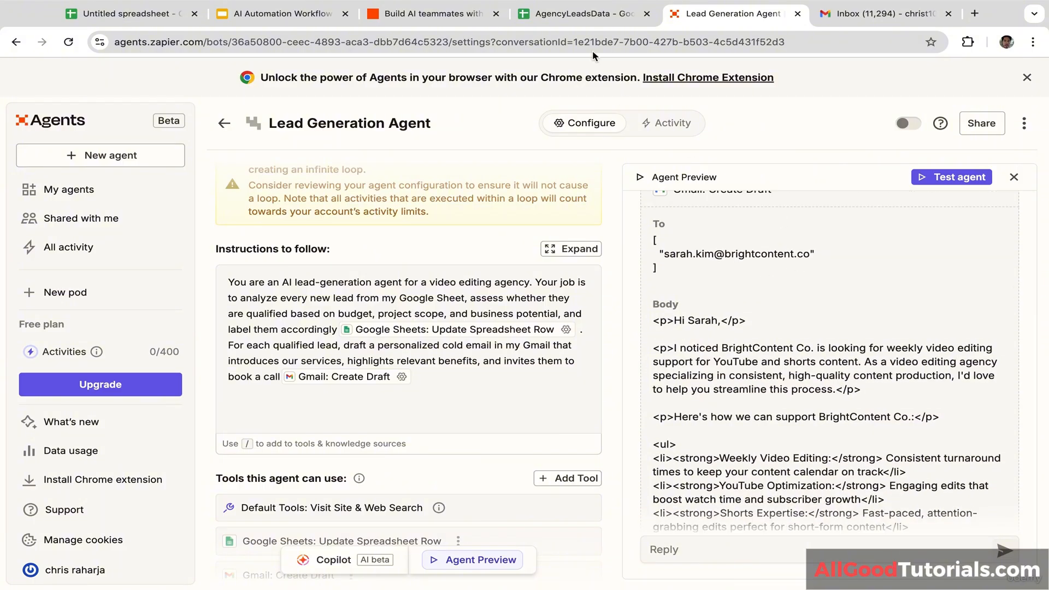
click(584, 14)
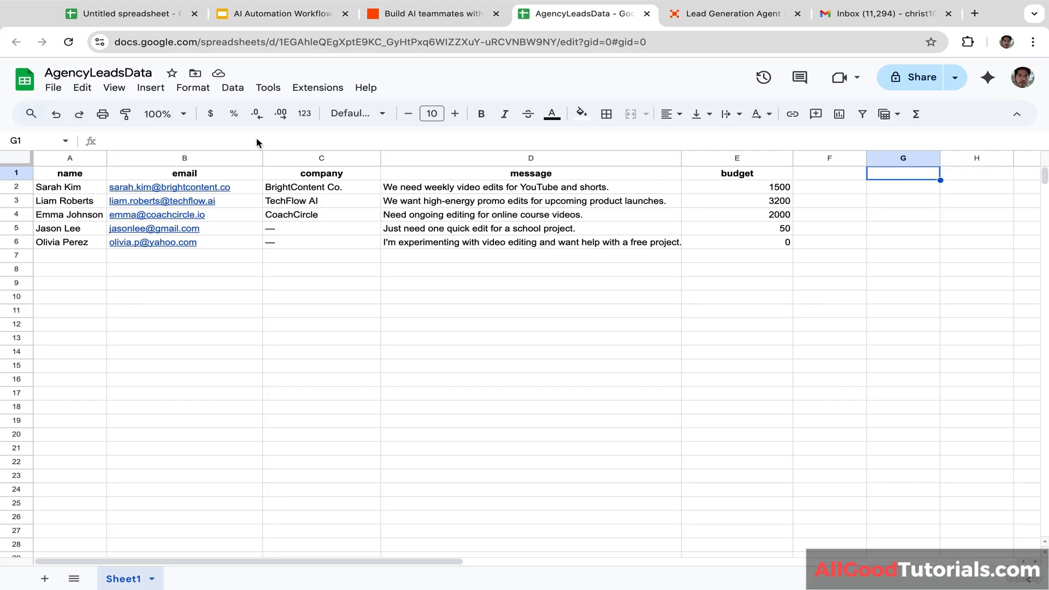
click(724, 14)
scroll(885, 312, down, 2)
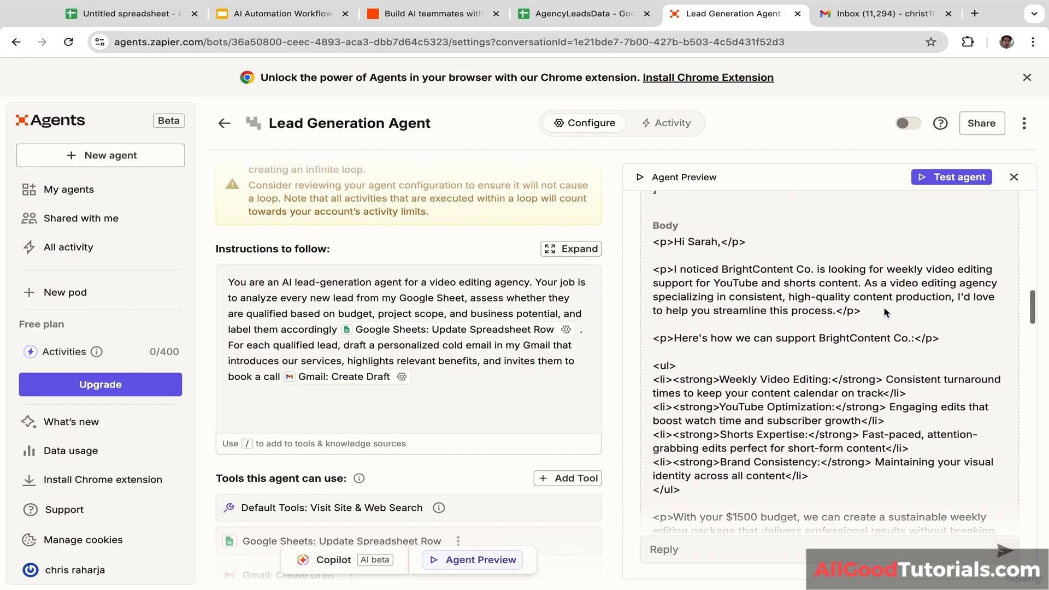
scroll(923, 325, down, 1)
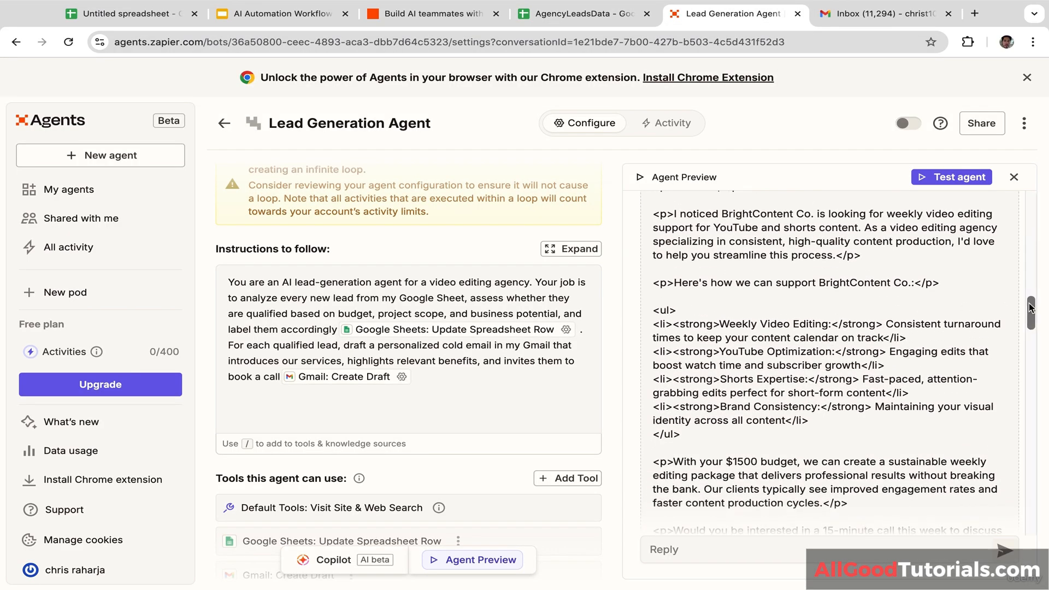
drag(1029, 307, 1032, 488)
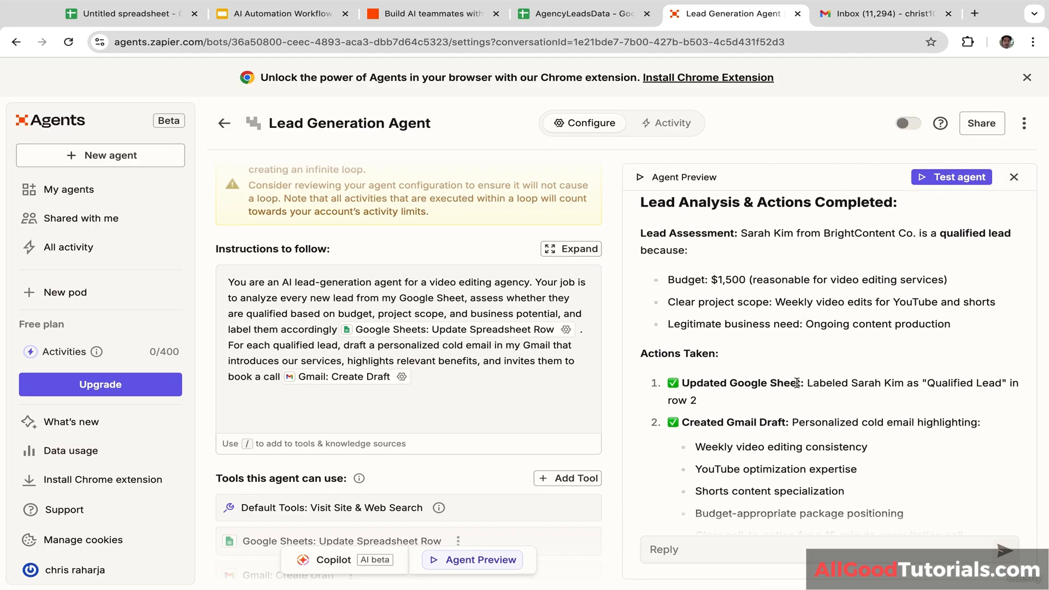
scroll(797, 382, down, 4)
scroll(797, 382, up, 2)
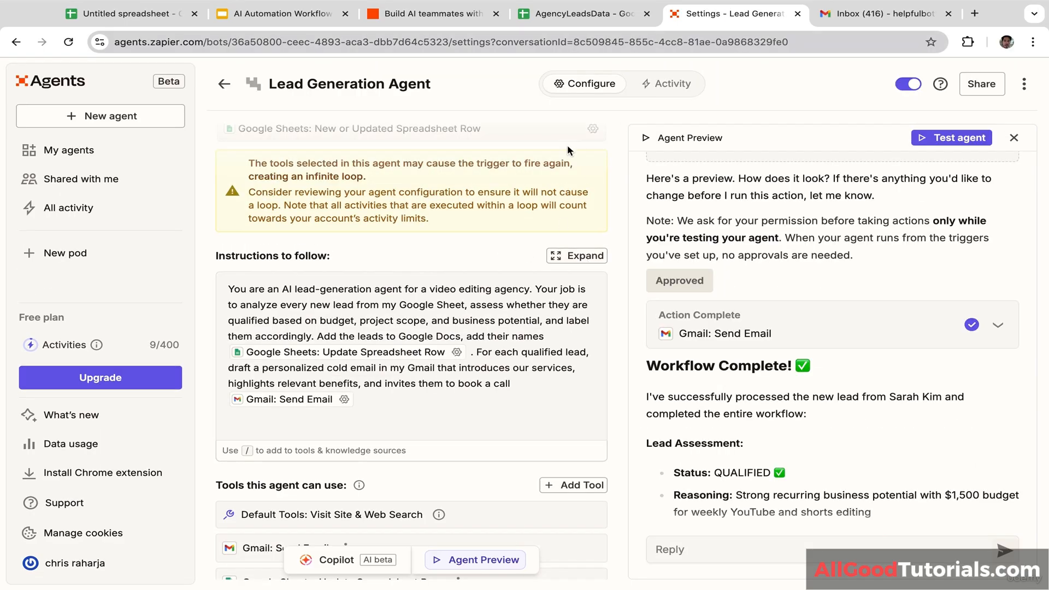
Step: Review the 'Transform Your YouTube & Shorts Content' draft in Gmail Drafts, then close it
click(868, 11)
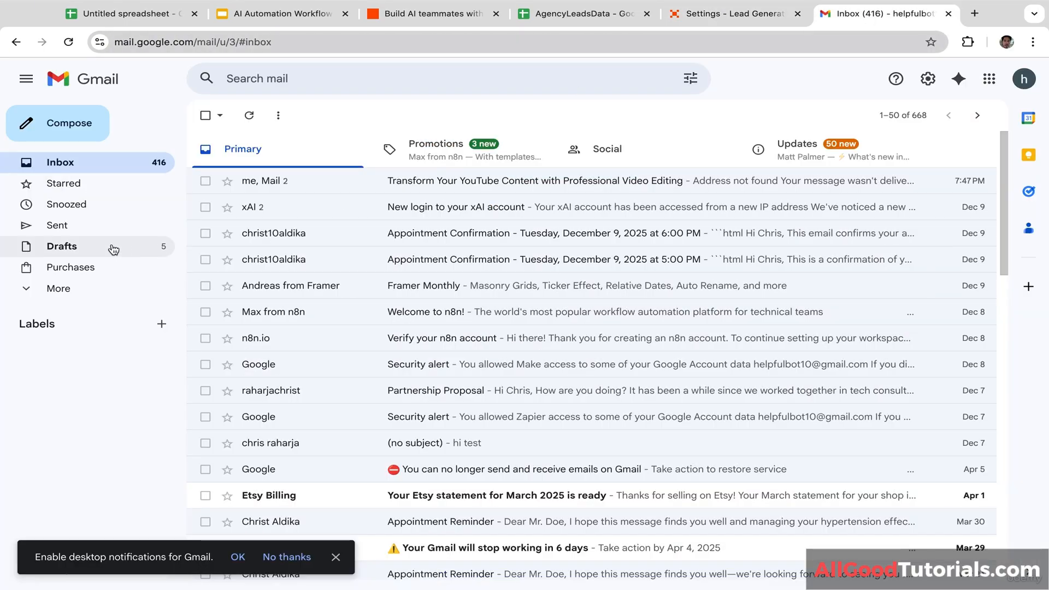
click(106, 248)
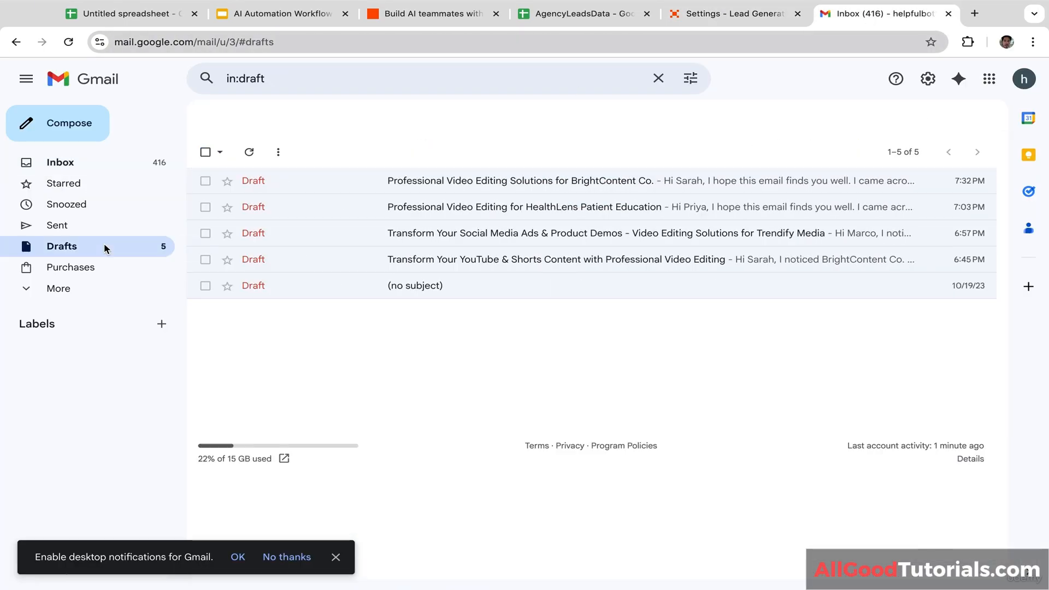
click(342, 261)
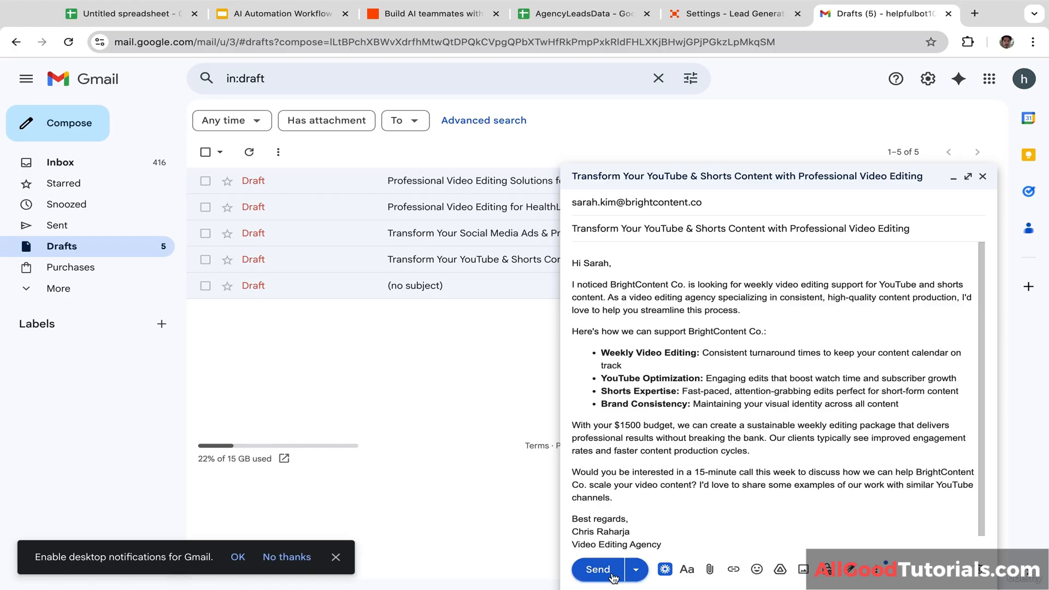
click(982, 176)
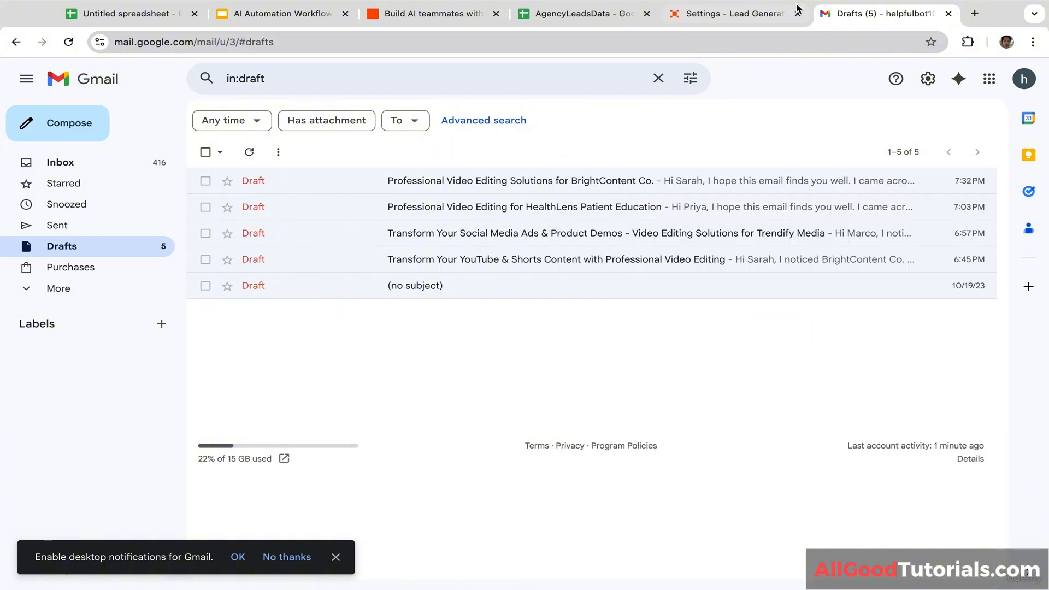
click(735, 13)
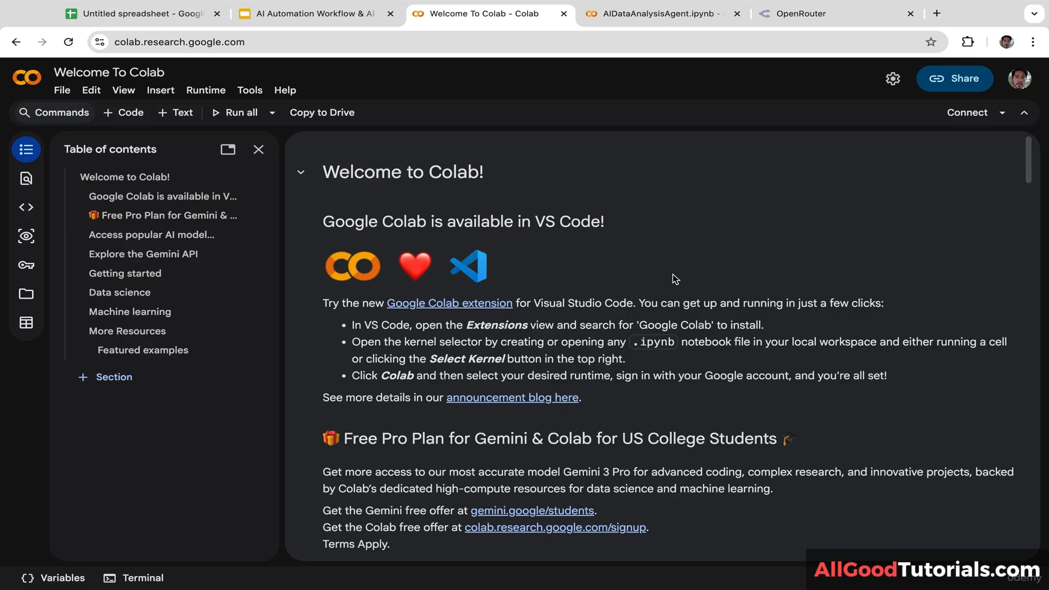
Step: Switch to the AIDataAnalysisAgent.ipynb notebook and place the cursor in its empty second code cell
click(67, 91)
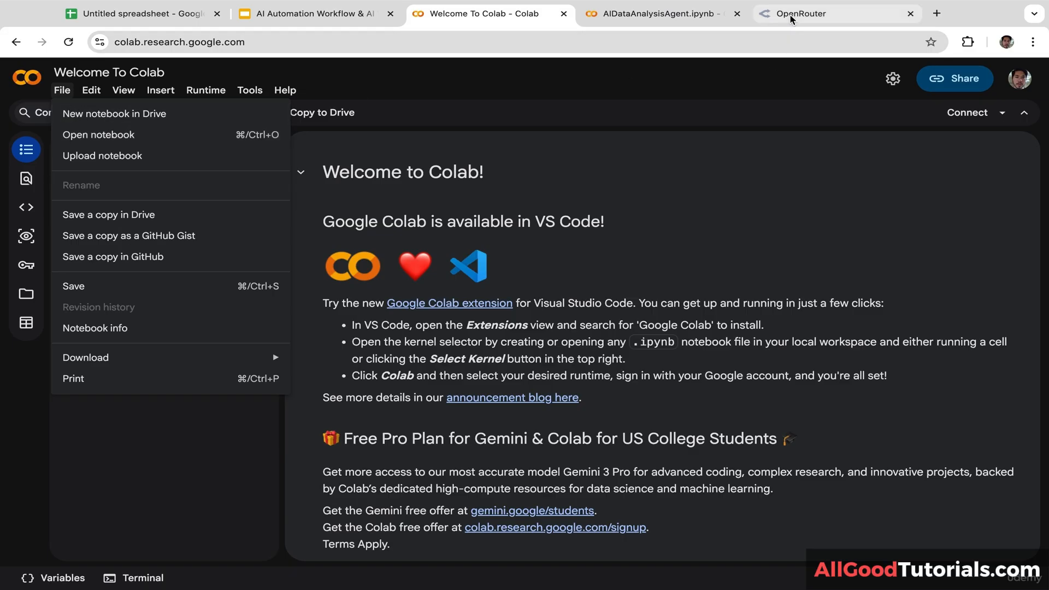
click(677, 21)
click(271, 186)
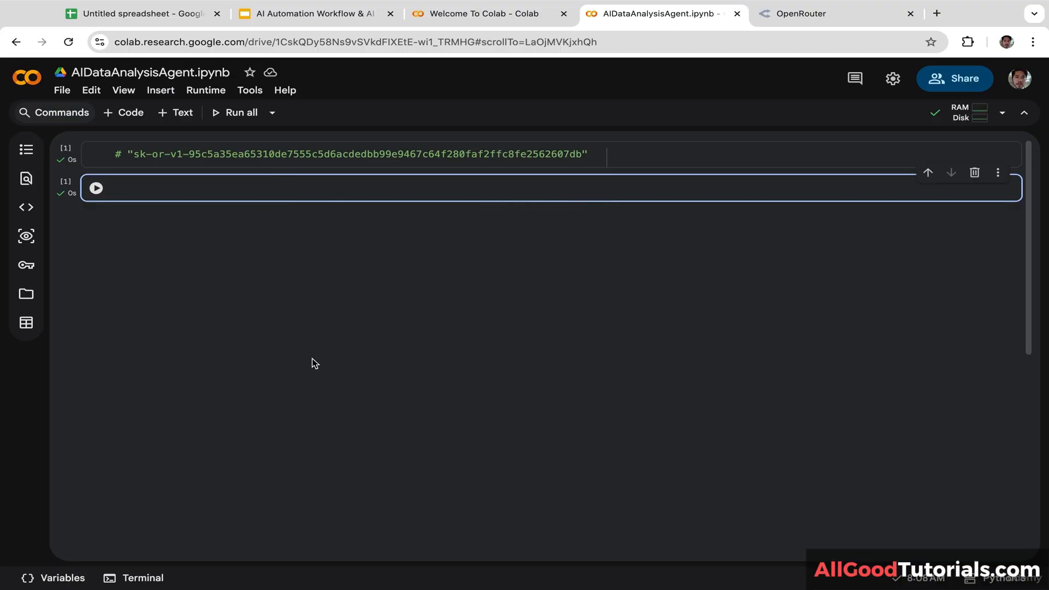
Step: Import requests, json, pandas as pd and google.colab files in cell 2, run it, and add a cell
text(import requests)
key(Return)
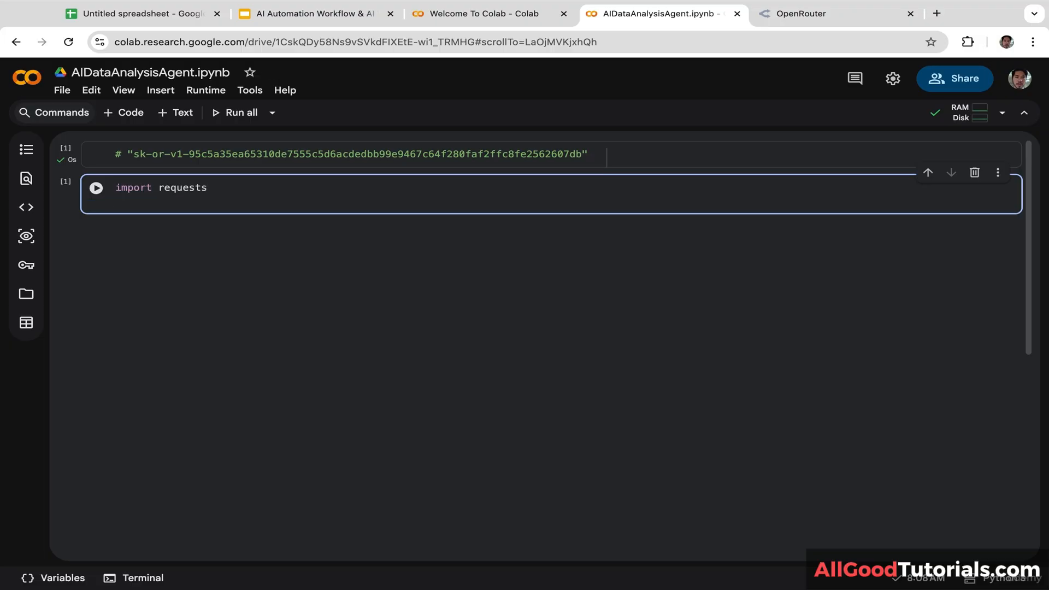
text(import json)
key(Return)
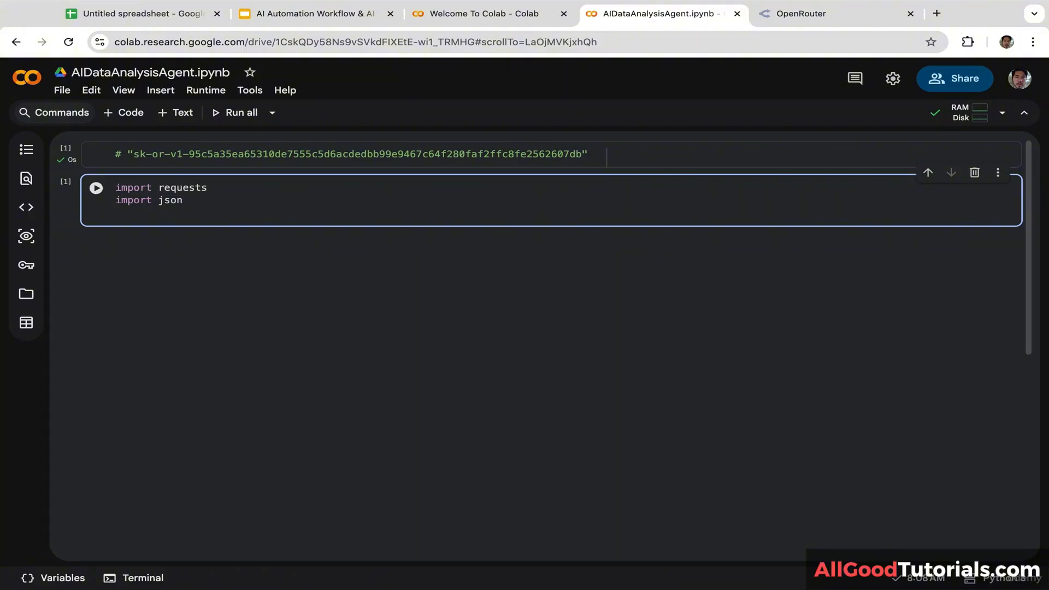
text(import pandas as)
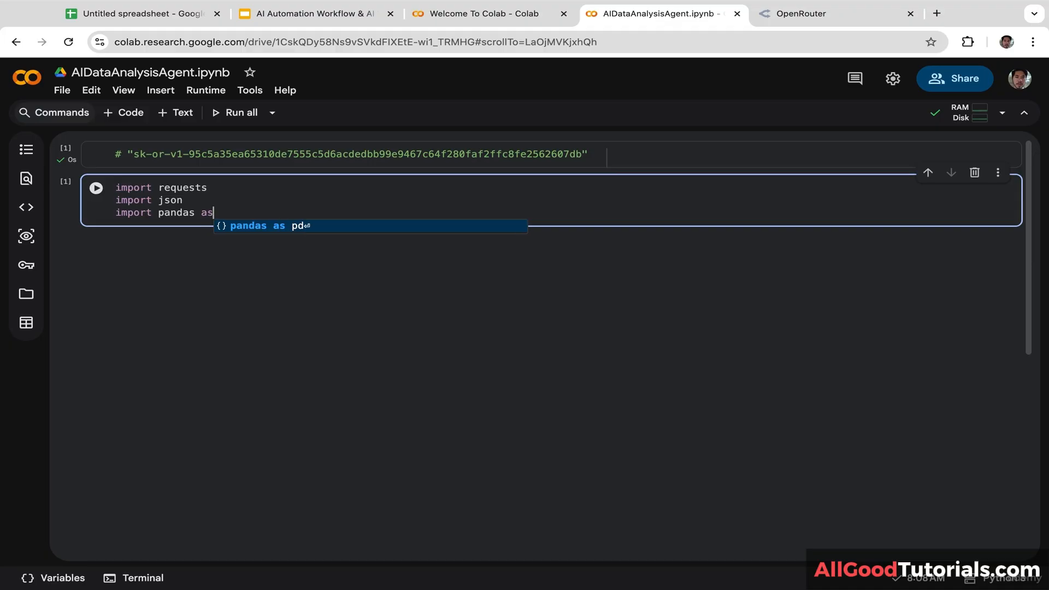
text( pd)
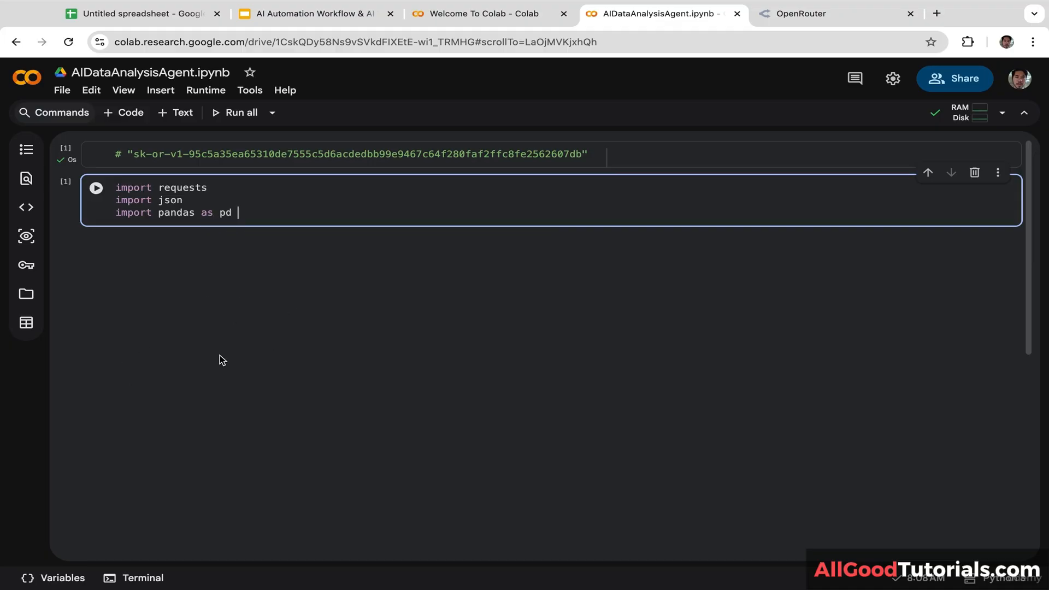
key(Return)
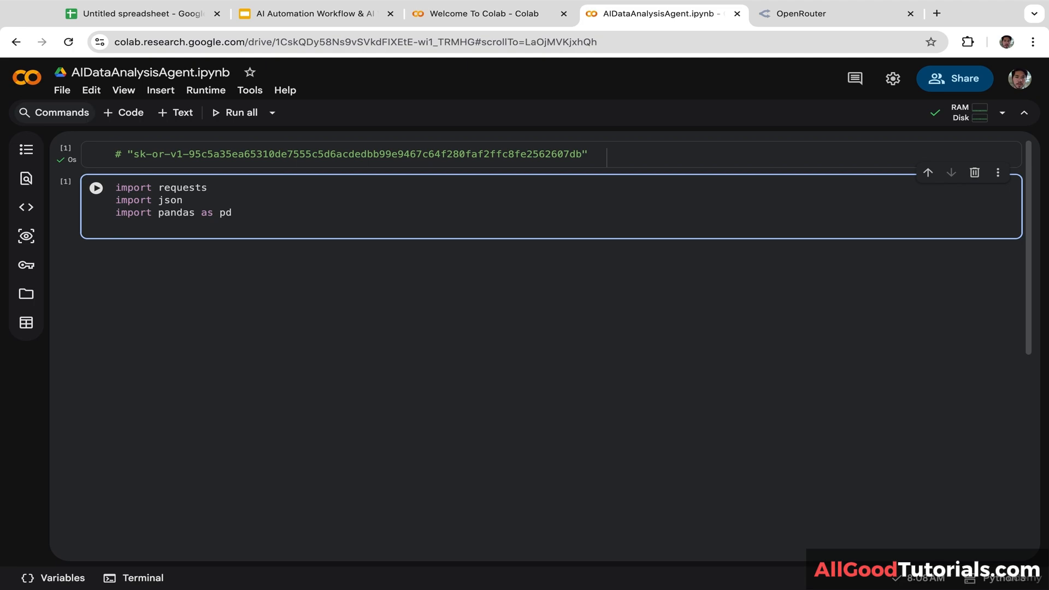
text(from google.cola)
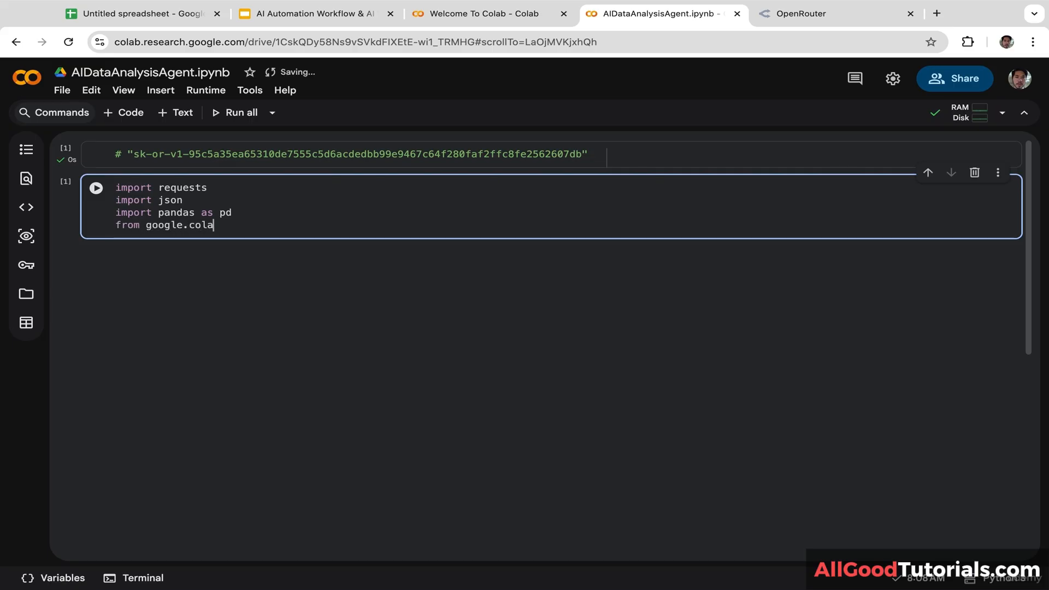
text(b import )
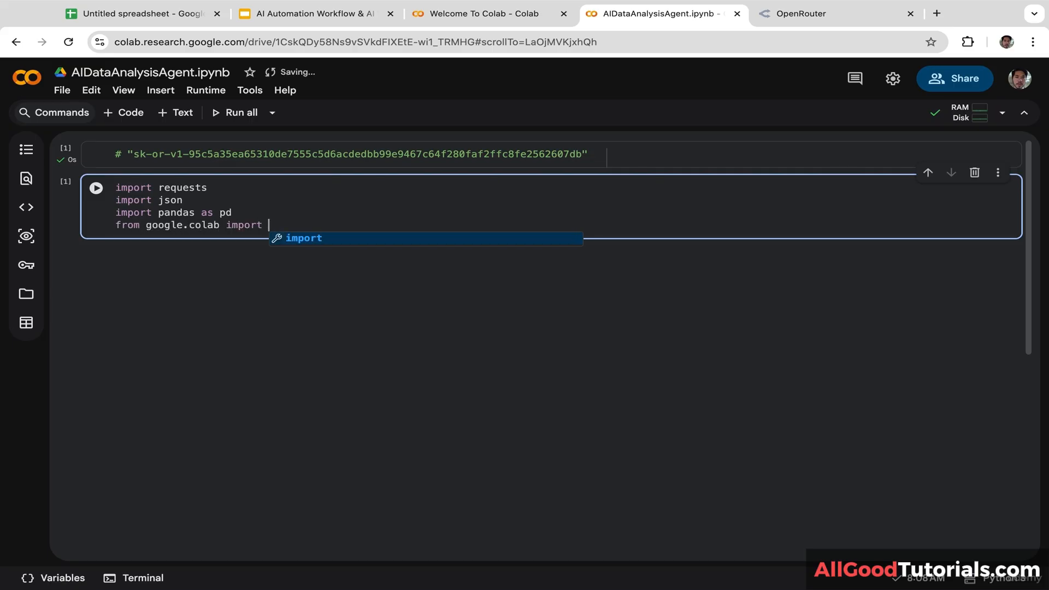
text(files)
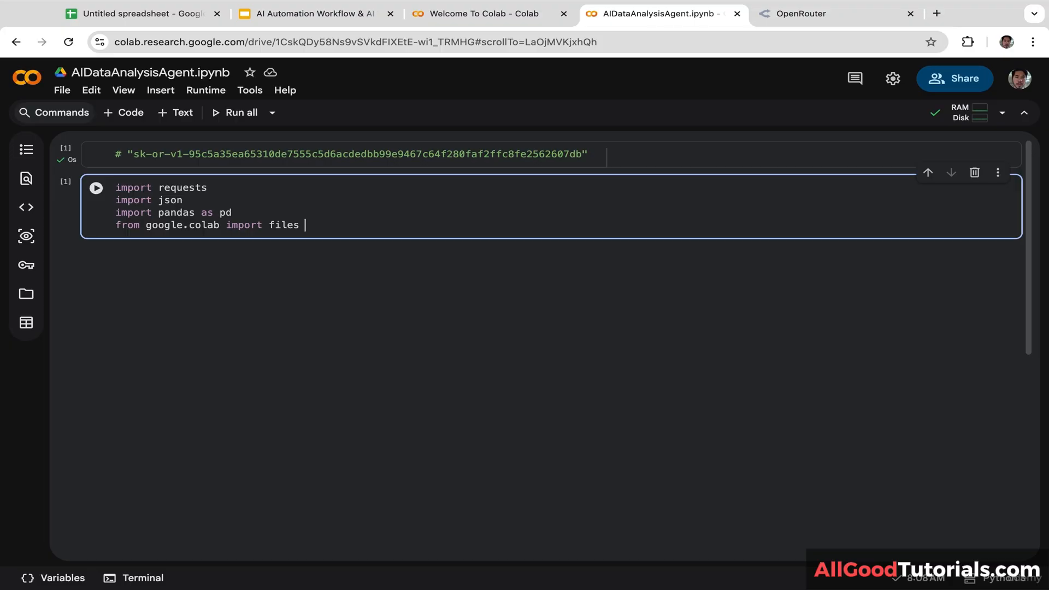
click(98, 192)
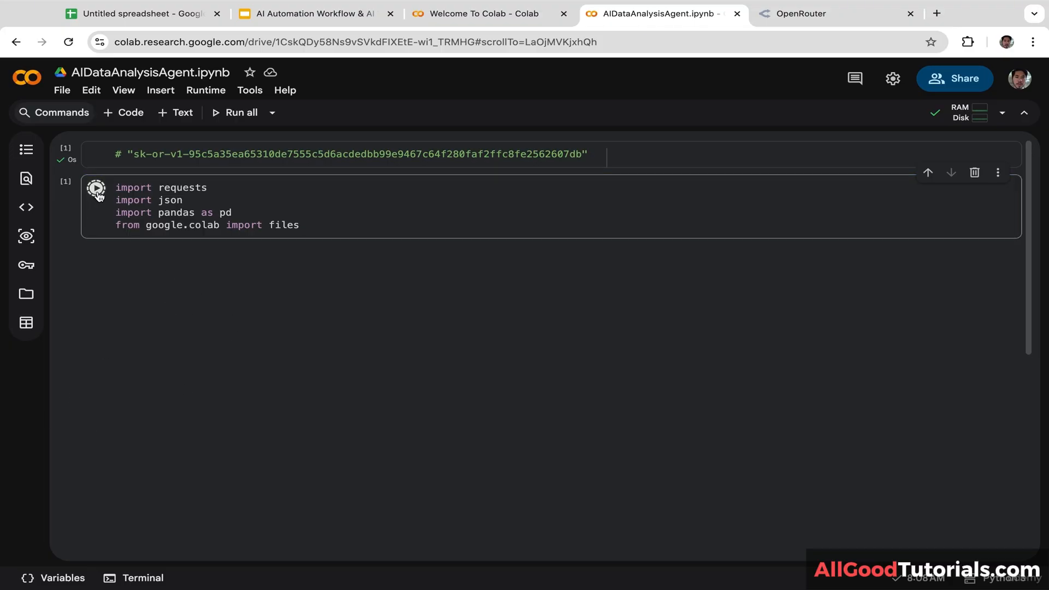
click(130, 113)
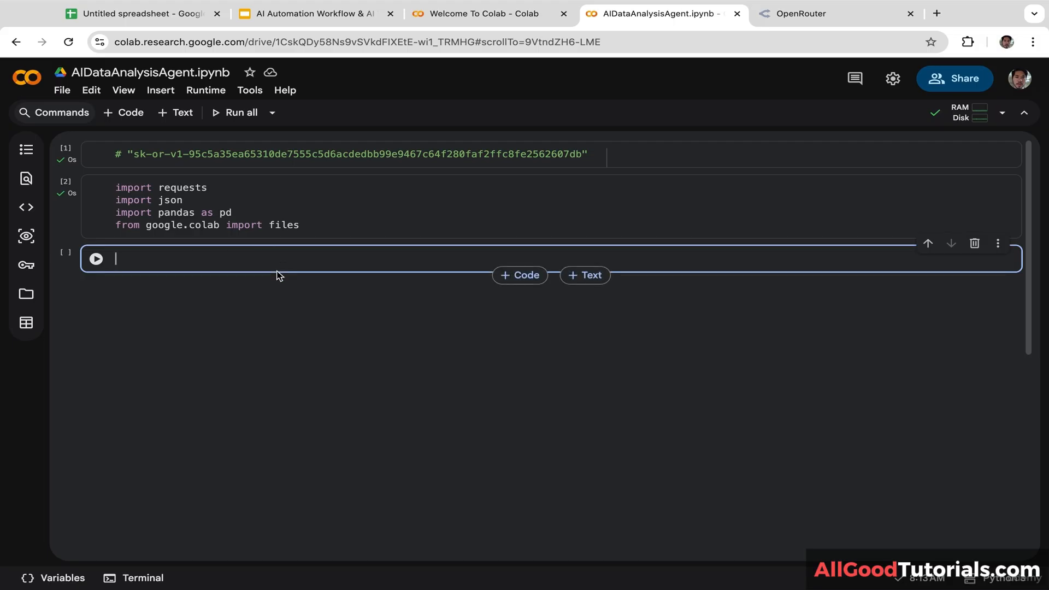
Step: Sign up for OpenRouter with a Google account, passing the human verification check
click(788, 18)
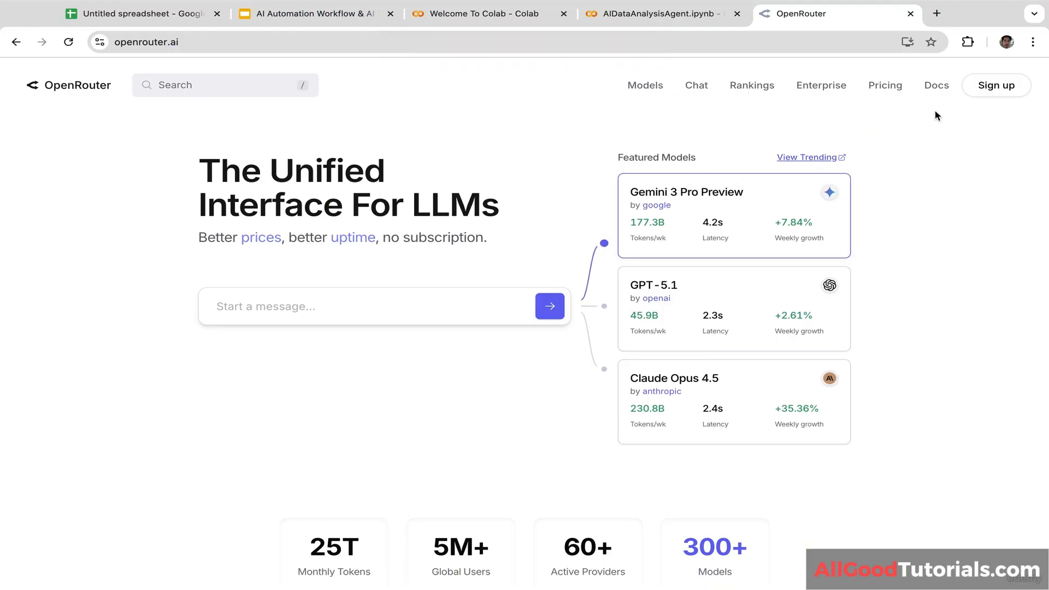
click(996, 86)
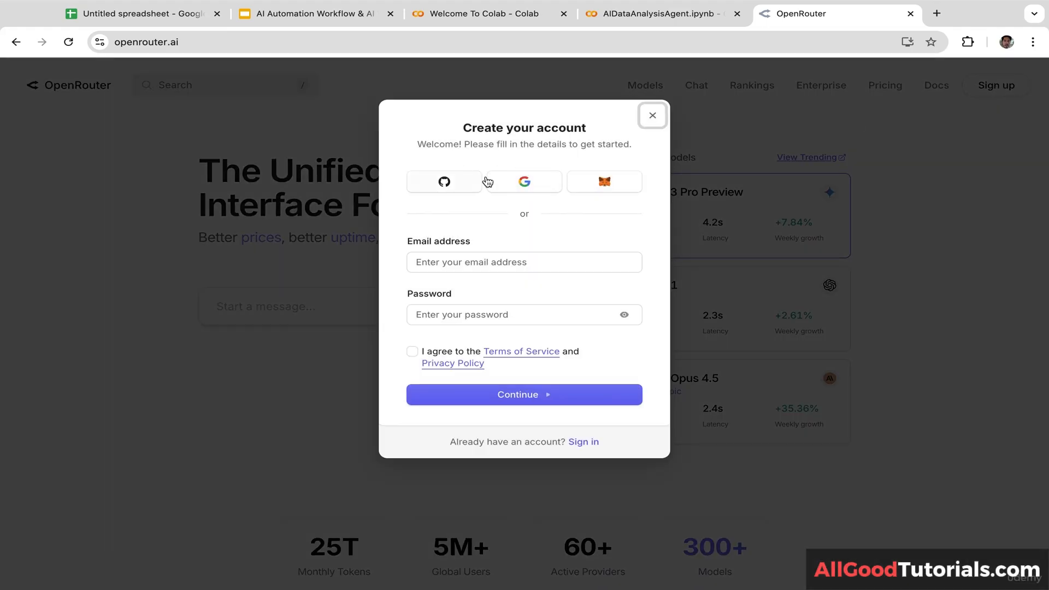
click(535, 189)
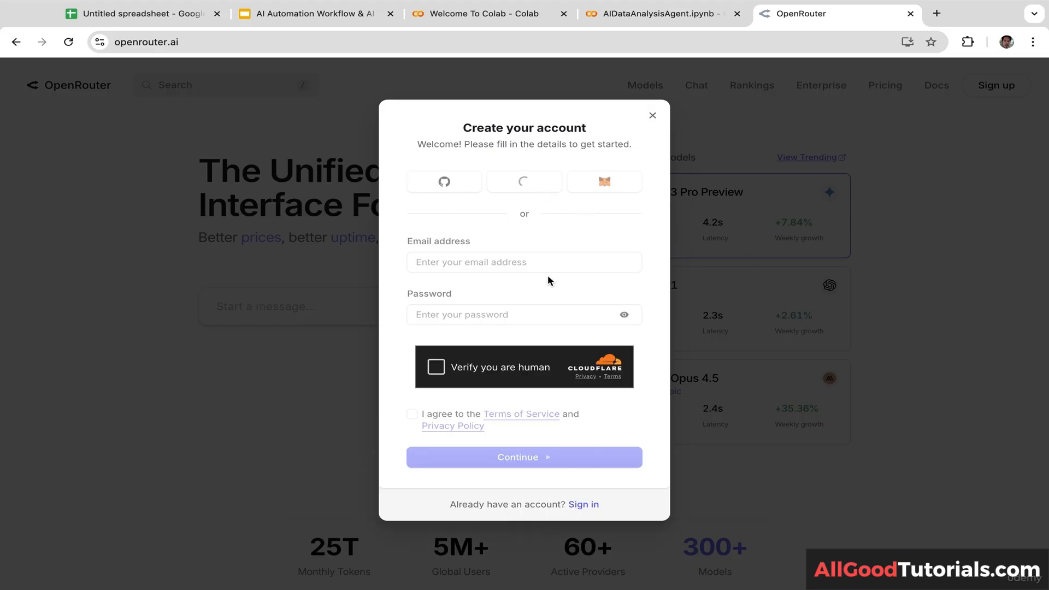
click(432, 372)
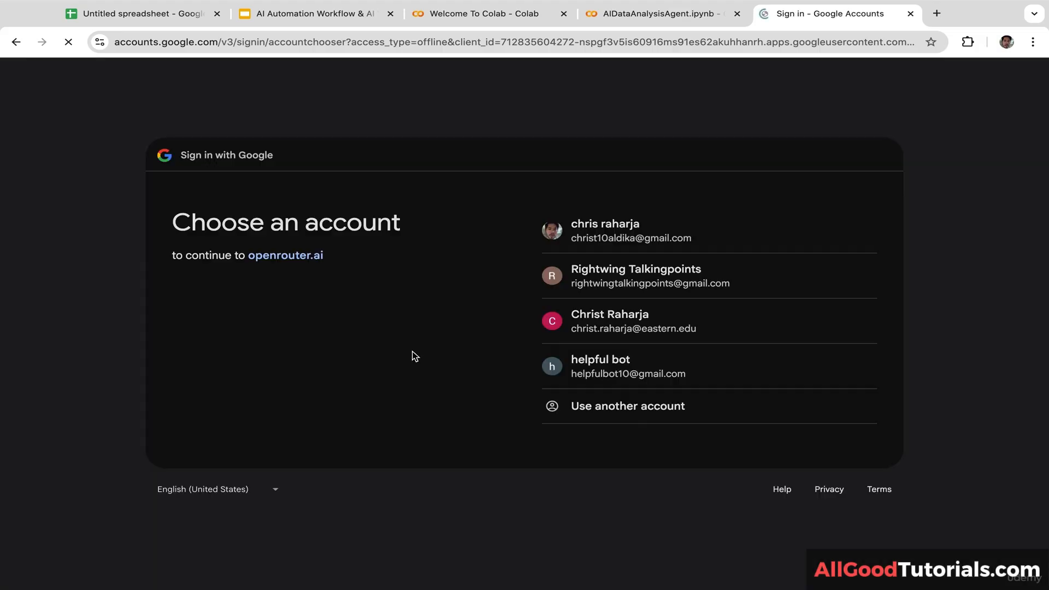
click(631, 232)
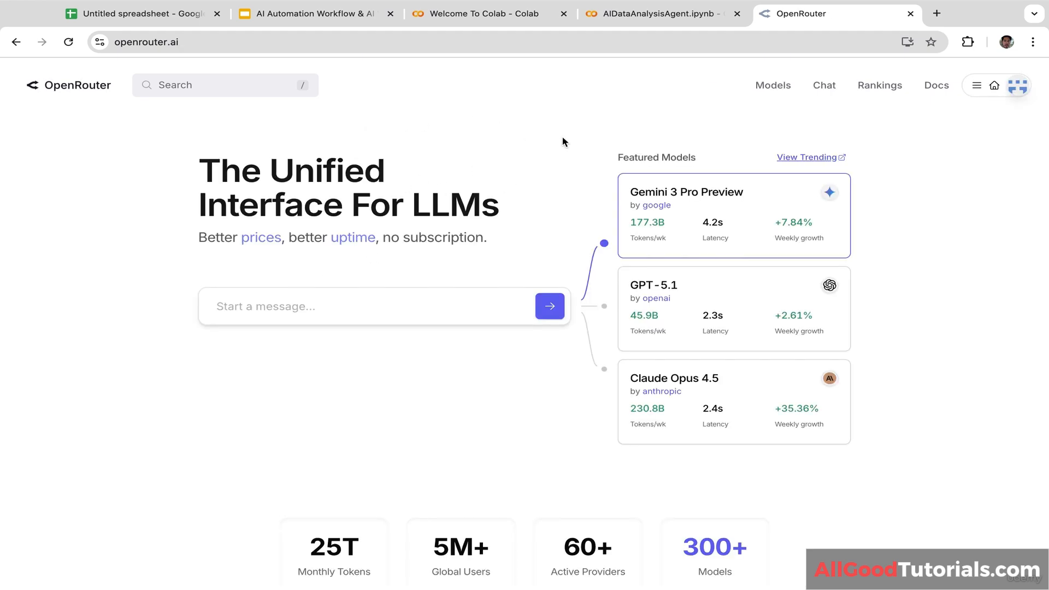
Step: View the OpenRouter API Keys page, cancel the Create API Key form, and return to Colab
mouse_move(990, 111)
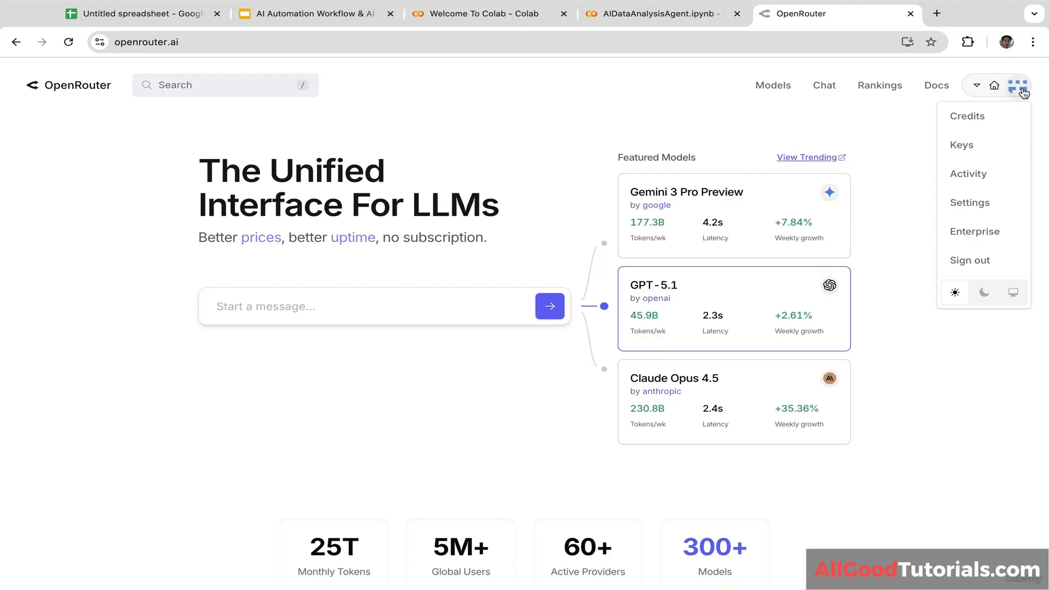
click(989, 148)
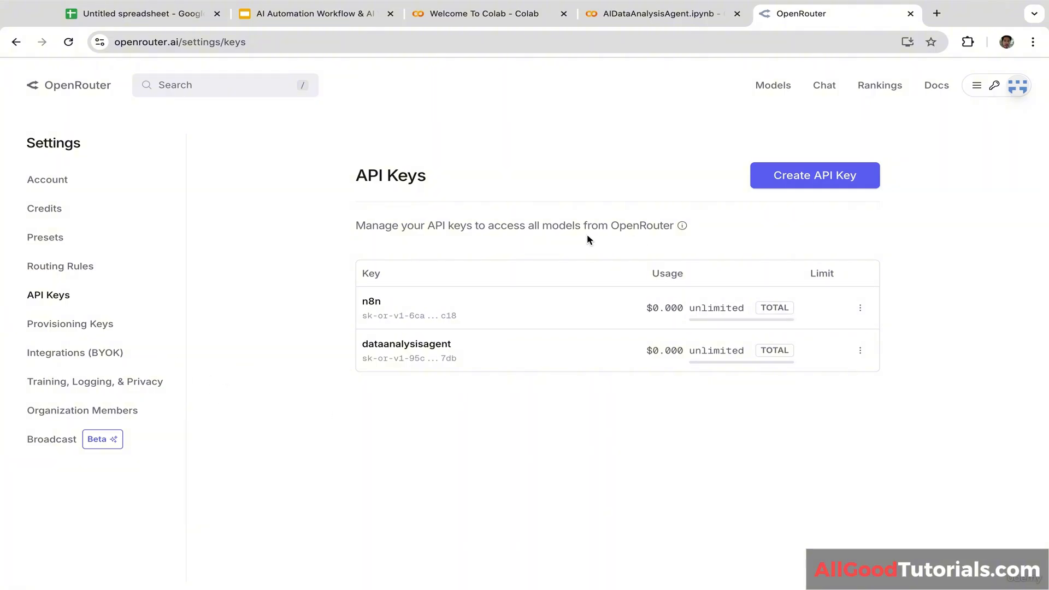
click(829, 181)
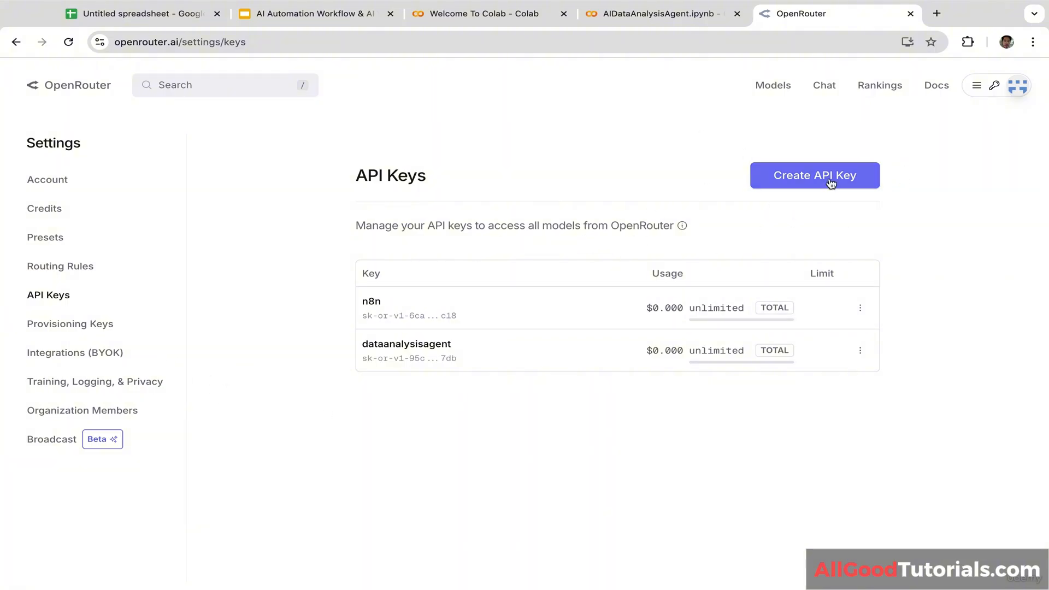
click(552, 235)
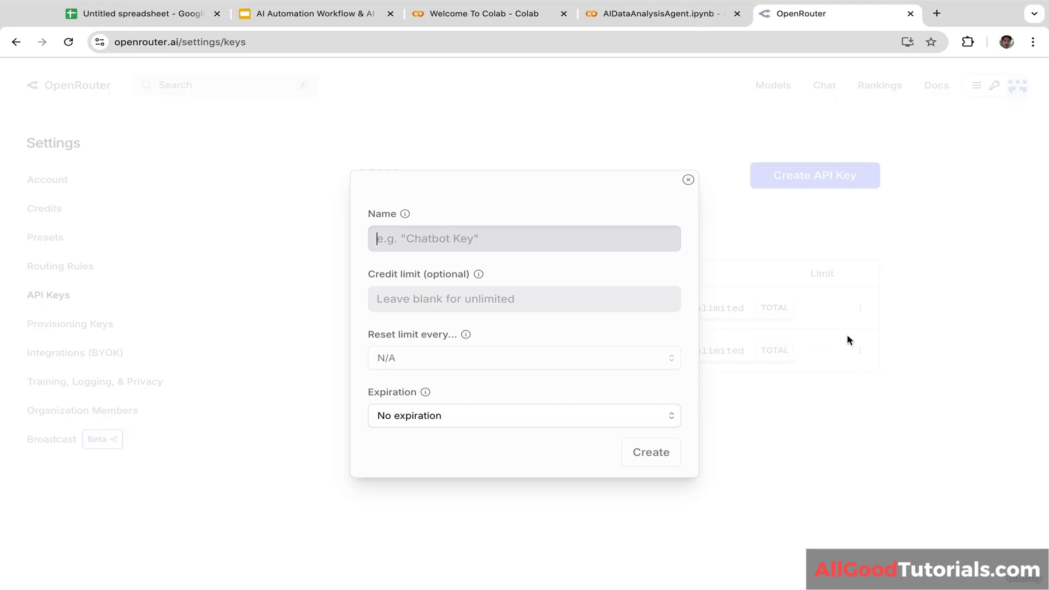
click(833, 334)
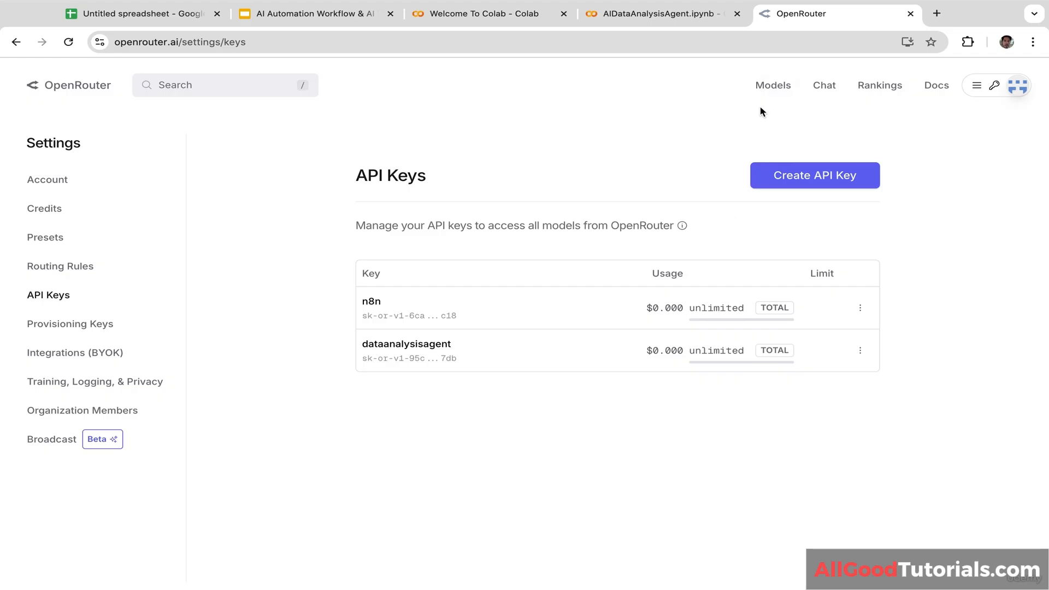
click(648, 16)
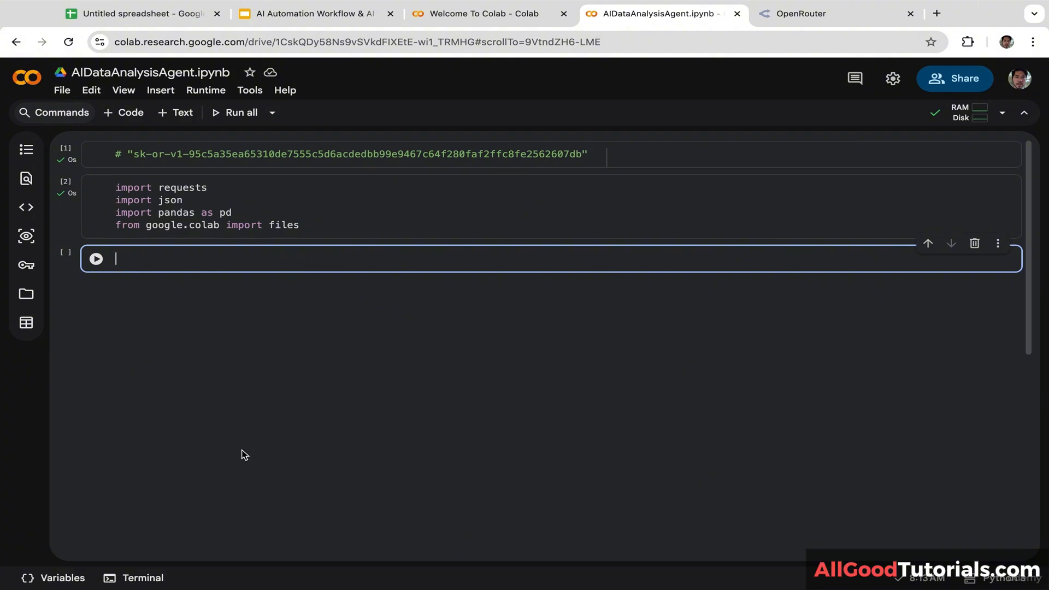
Step: Assign the OpenRouter key string copied from cell 1 to API_KEY in cell 3
text(API)
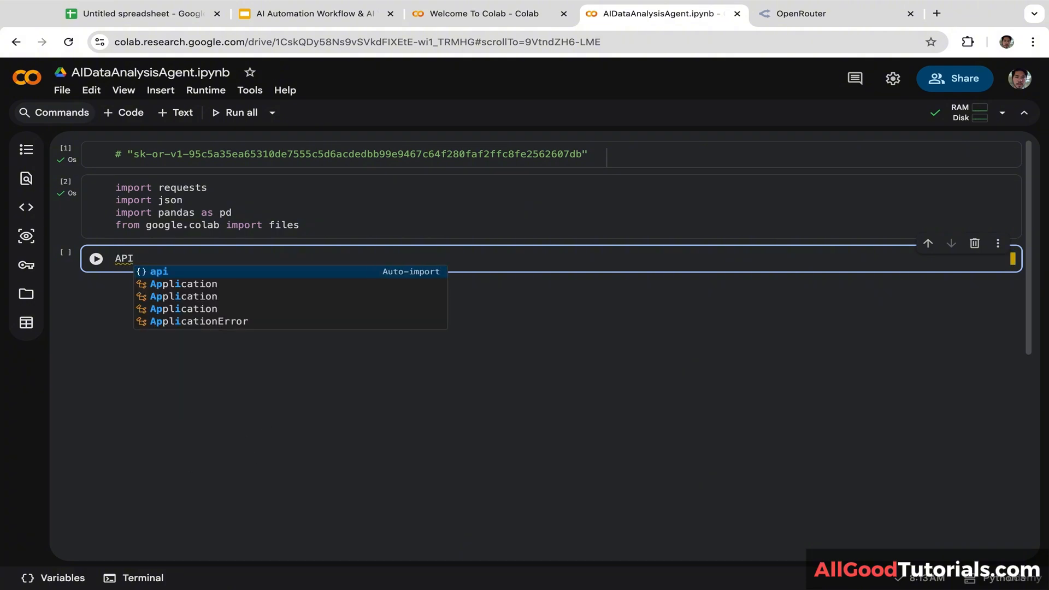
text(_KEY =)
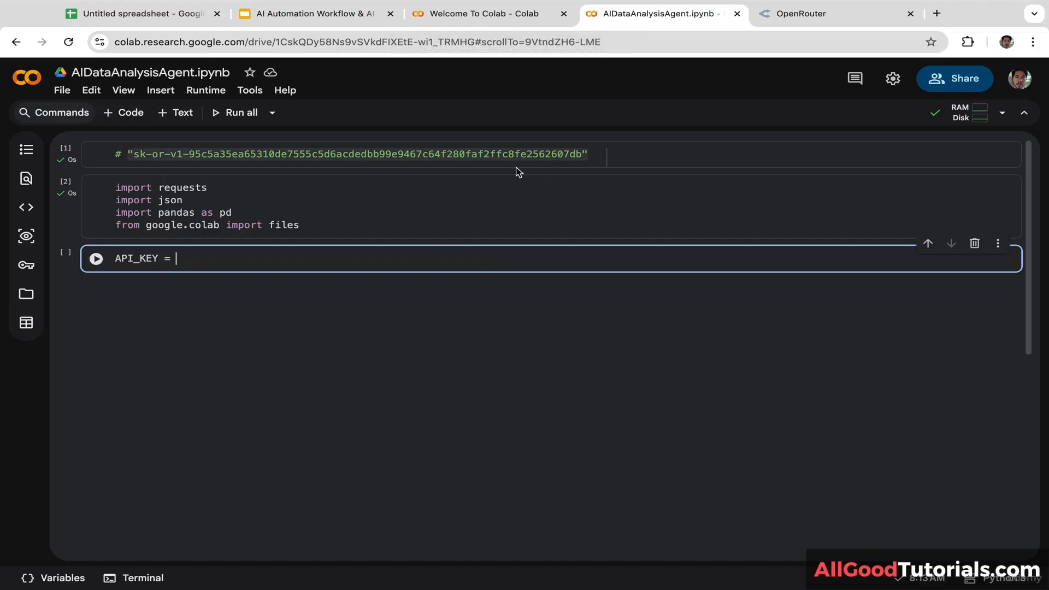
drag(592, 158, 128, 158)
key(ctrl+c)
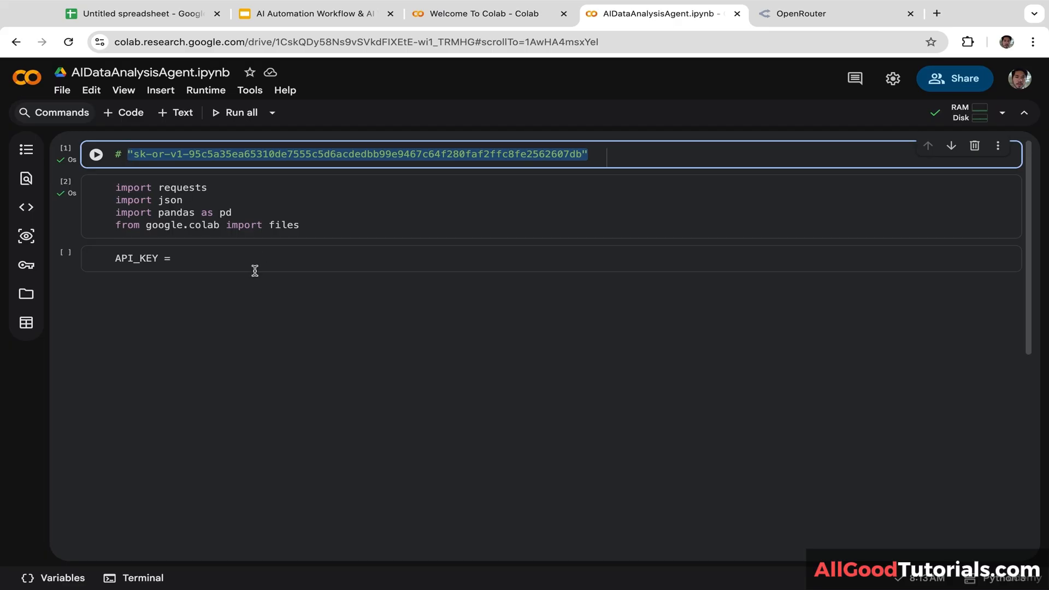
click(215, 265)
key(ctrl+v)
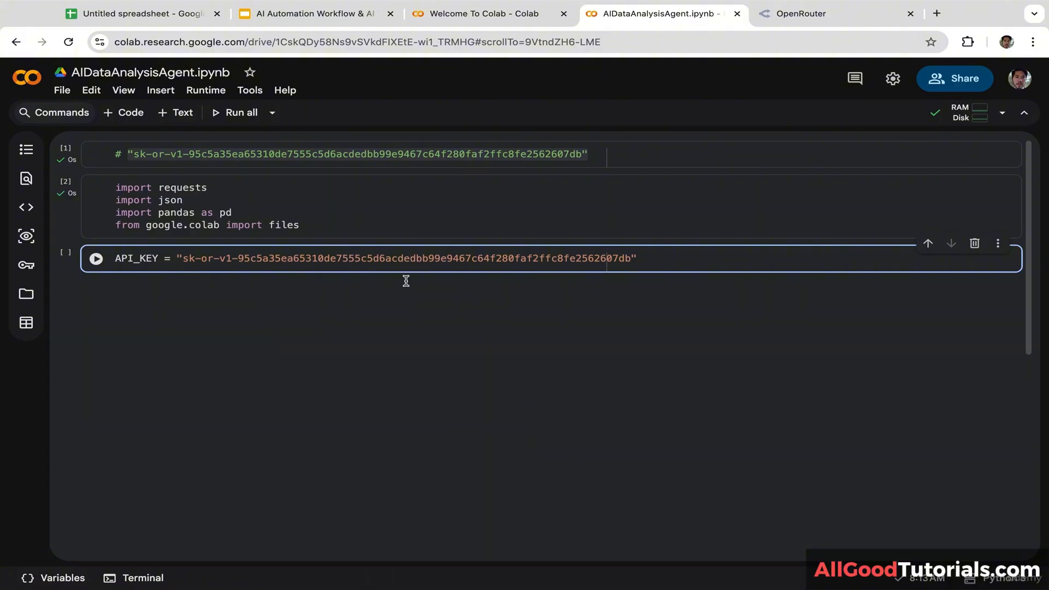
Step: Start a new MODEL = line below the API_KEY assignment in the third cell
key(Return)
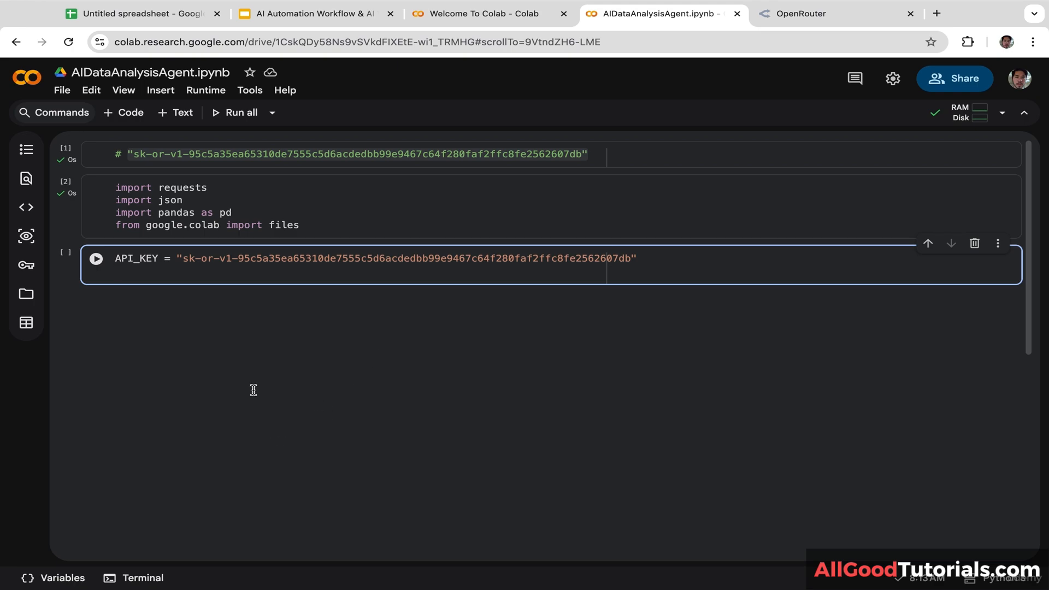
key(Return)
text(MODEL =)
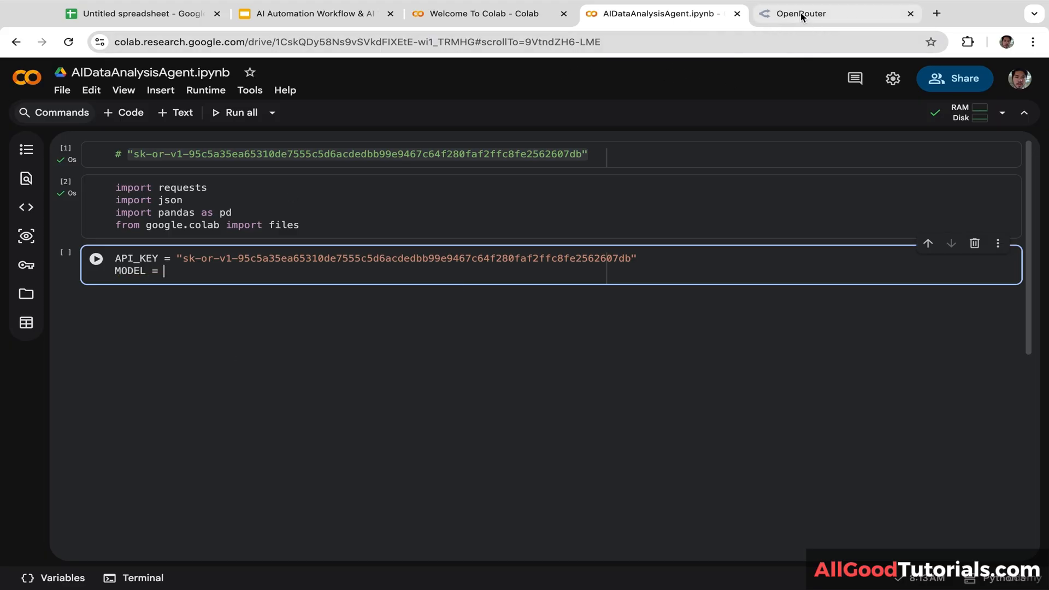
Step: Find Llama 3.3 70B Instruct (free) on OpenRouter and copy its model id from Quickstart
click(820, 21)
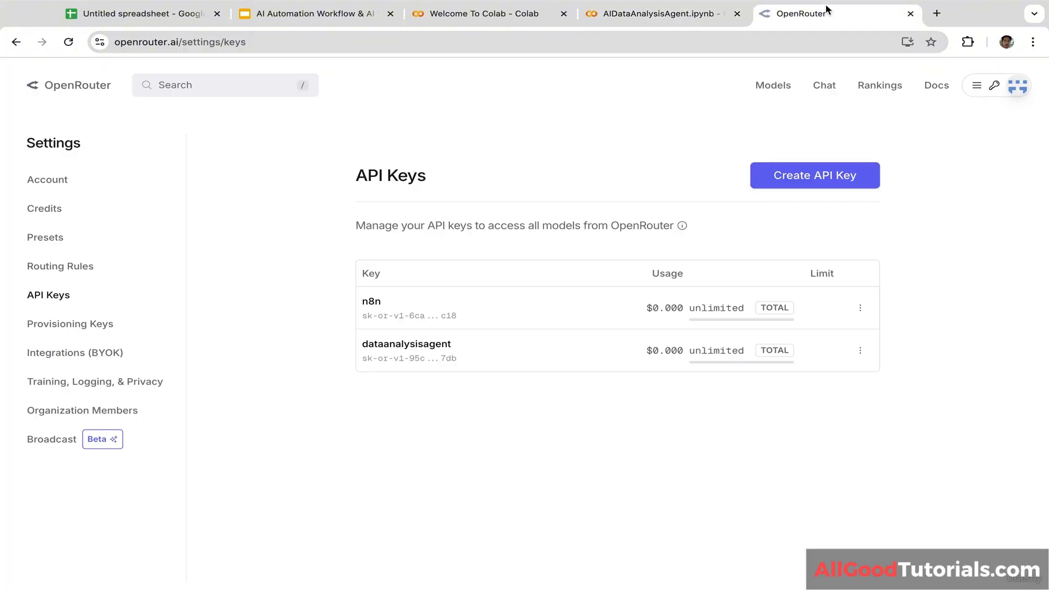
click(195, 88)
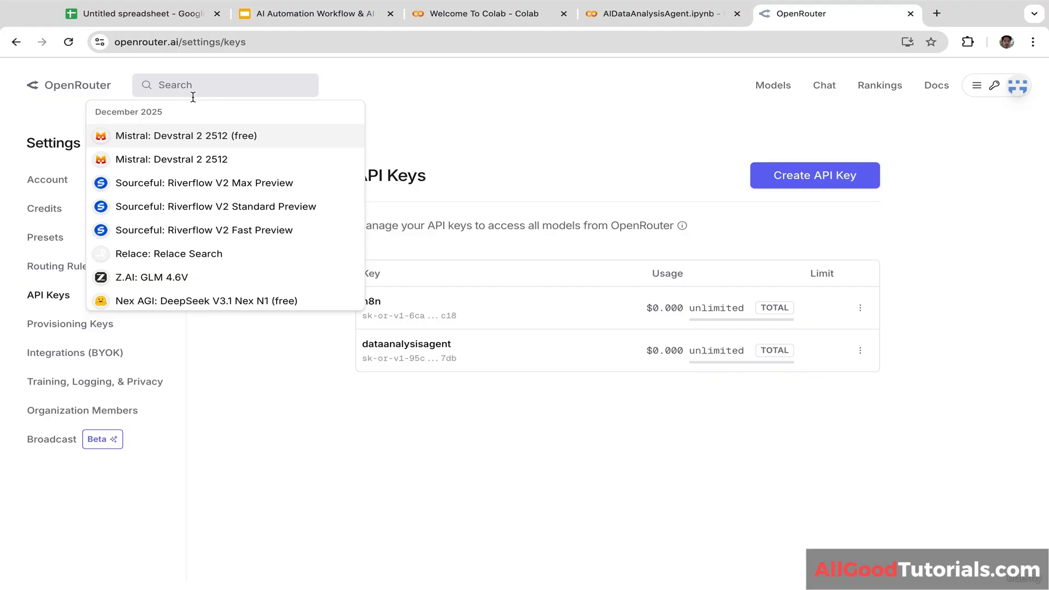
text(llama)
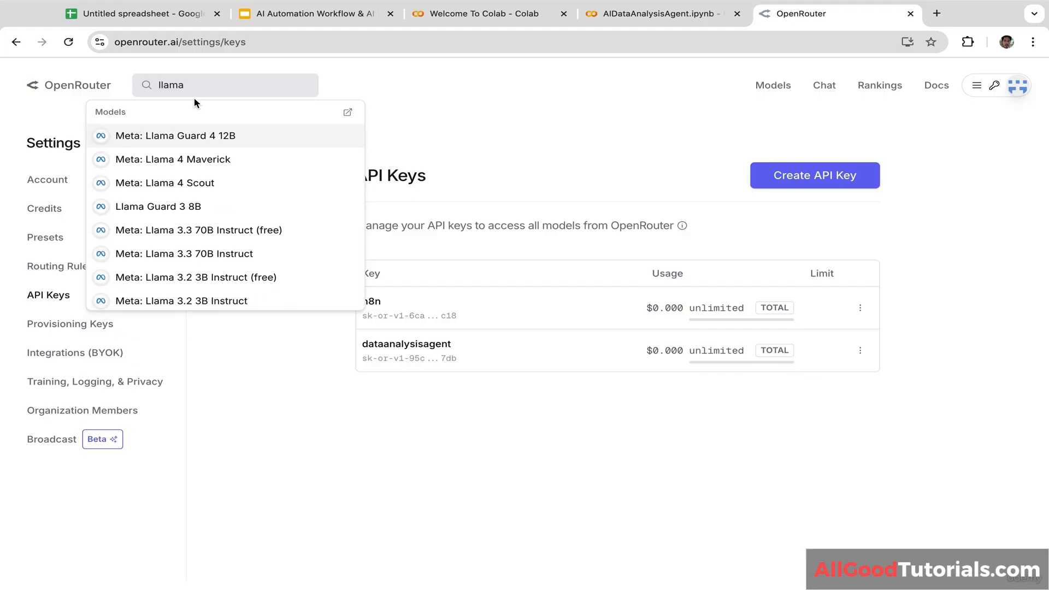
text( 3.)
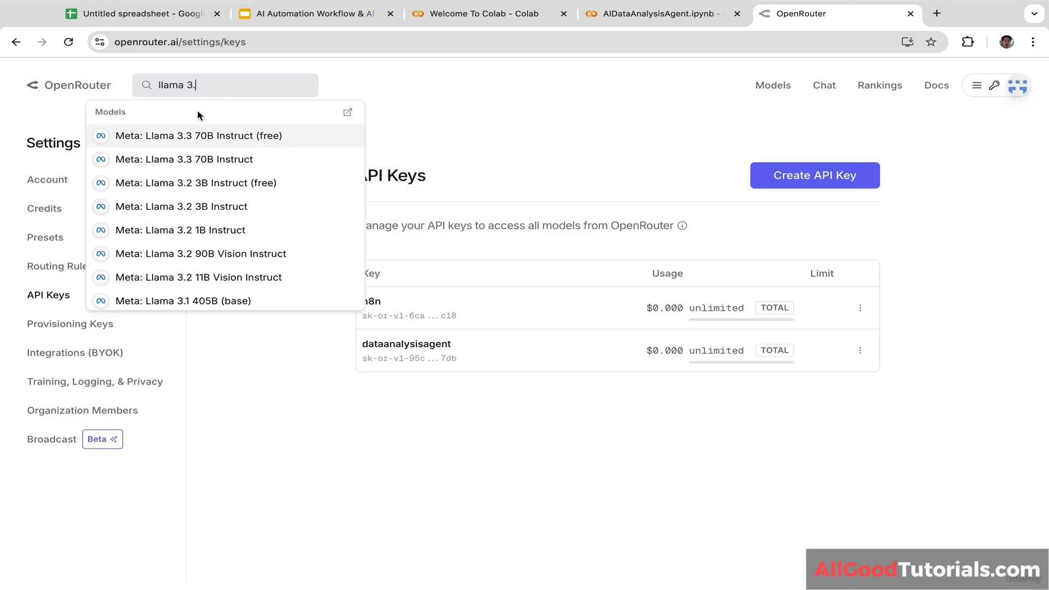
click(221, 138)
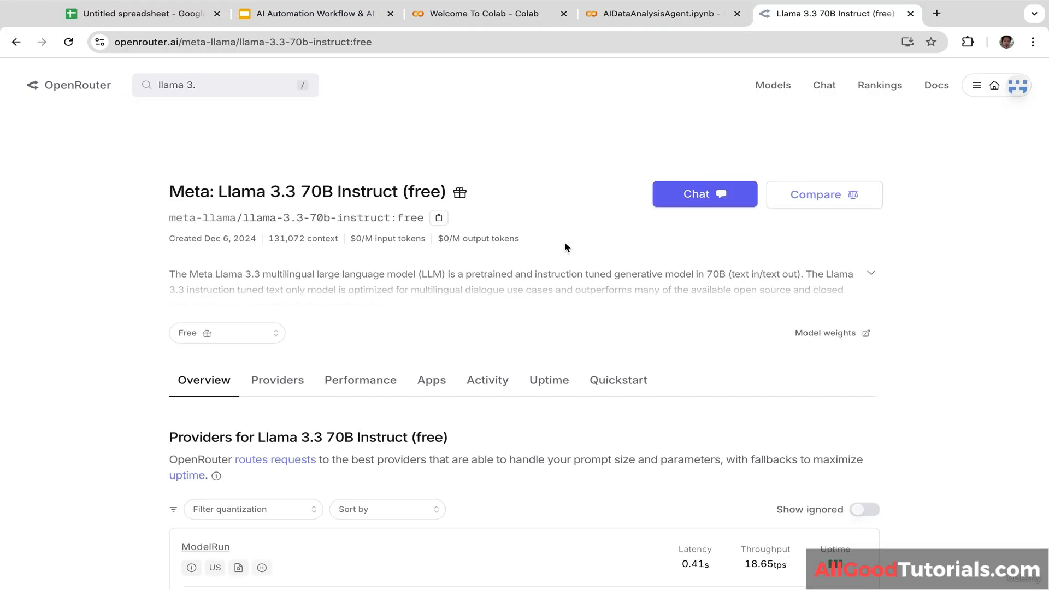
click(633, 383)
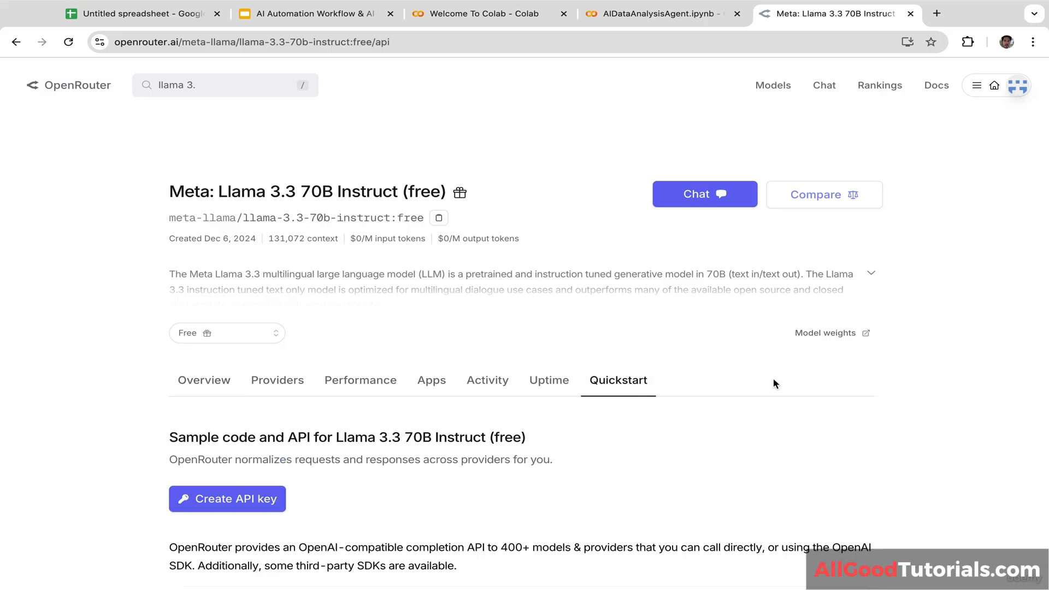
scroll(772, 378, down, 5)
scroll(772, 378, down, 1)
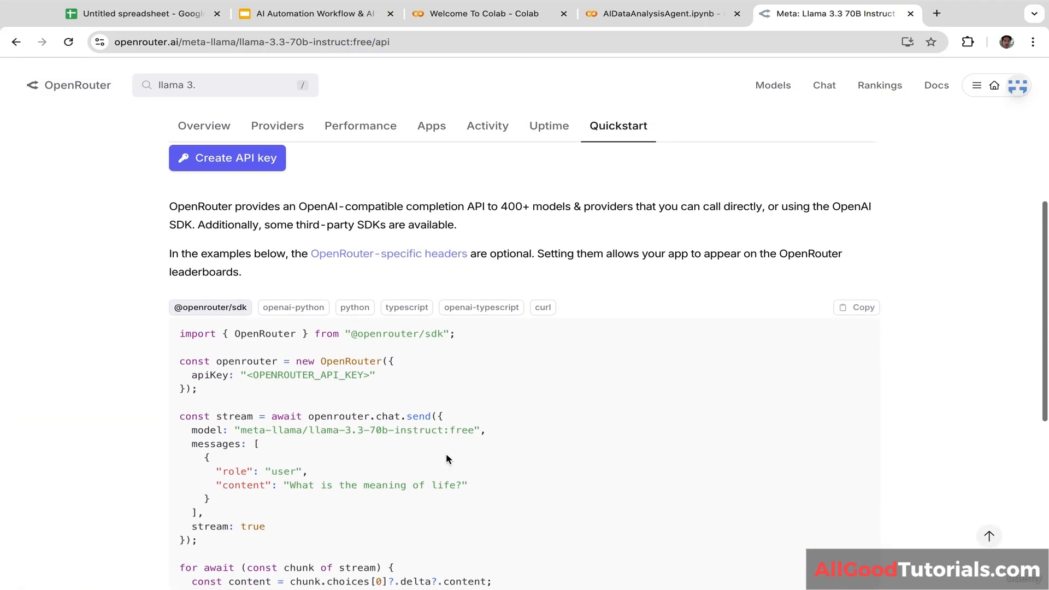
drag(475, 431, 242, 433)
key(ctrl+c)
click(587, 405)
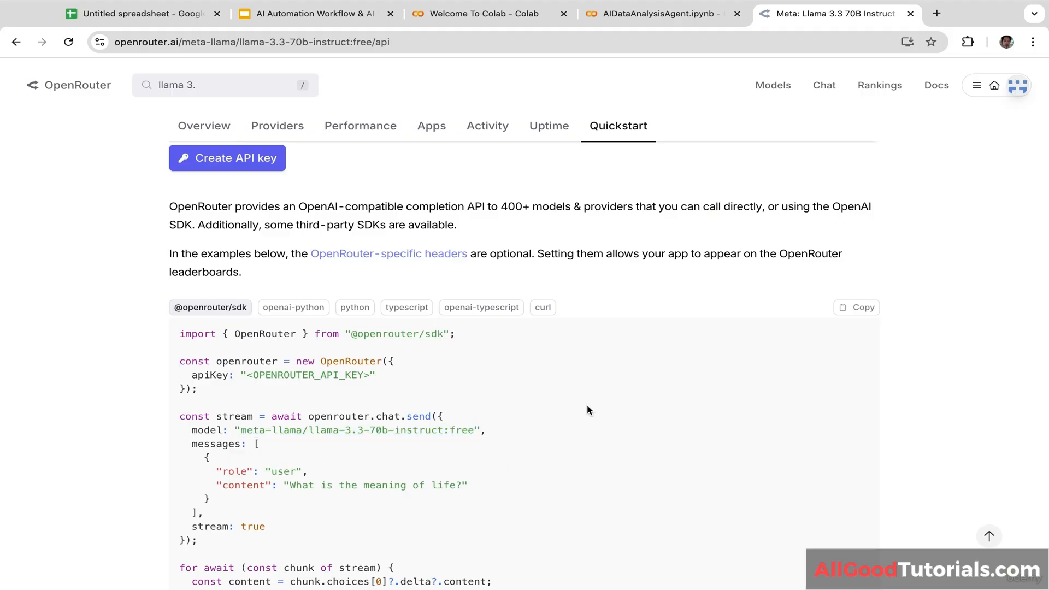
Step: Set MODEL to "meta-llama/llama-3.3-70b-instruct:free" in the Colab cell
click(625, 15)
text(")
key(ctrl+v)
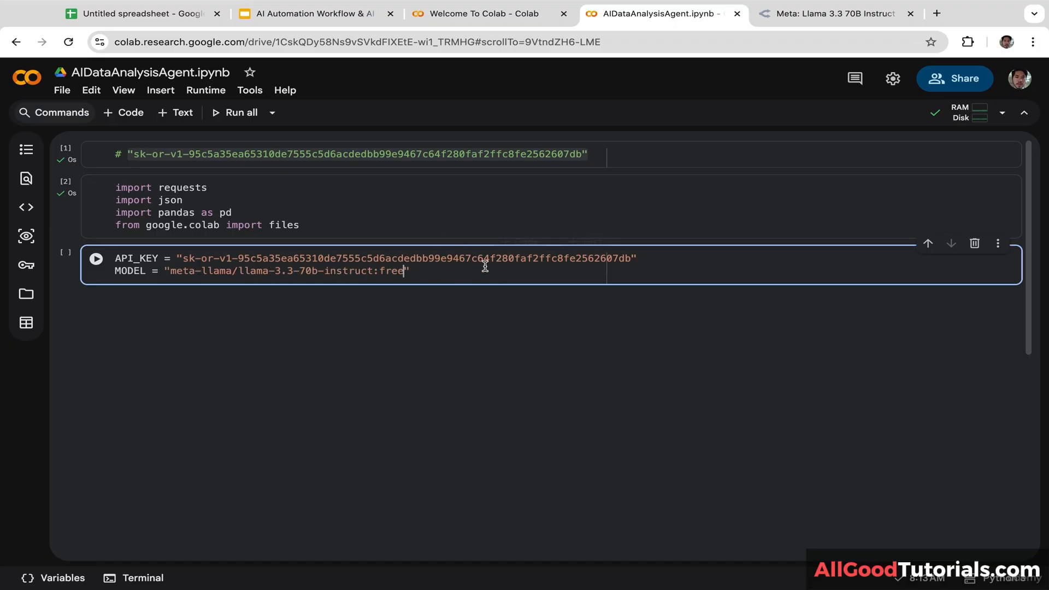
Step: Below the settings, write def safe_preview(df, max_chars=3000): after a blank line
click(436, 272)
key(Return)
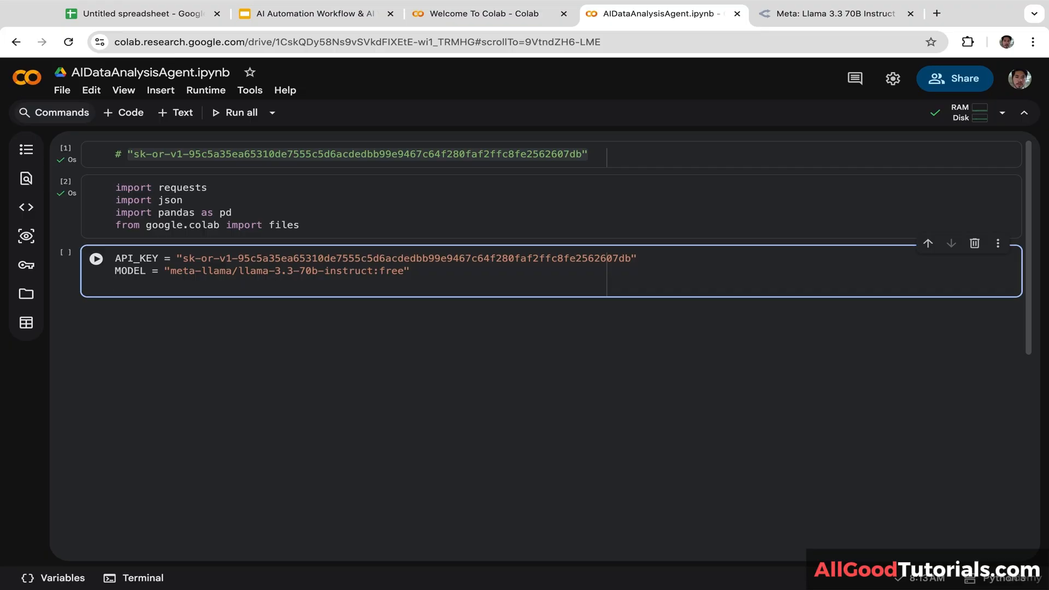
key(Return)
text(def)
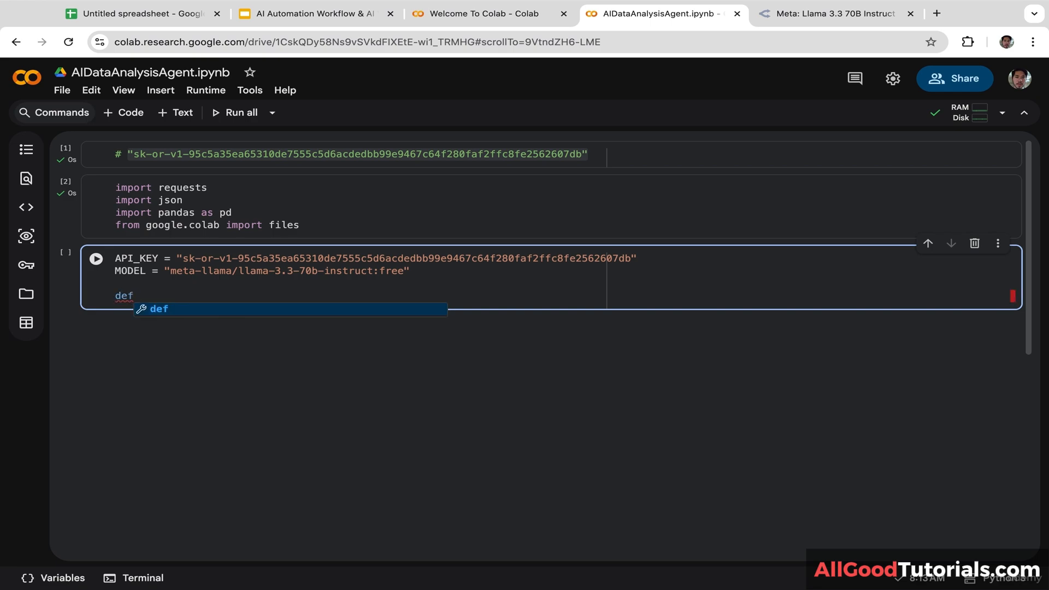
text( saf)
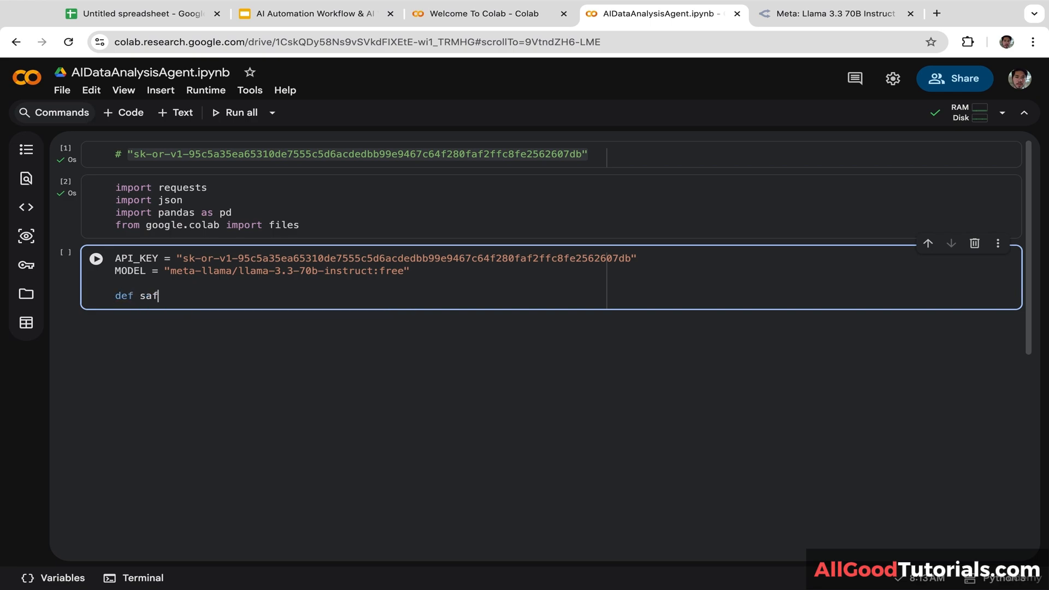
text(e_preview()
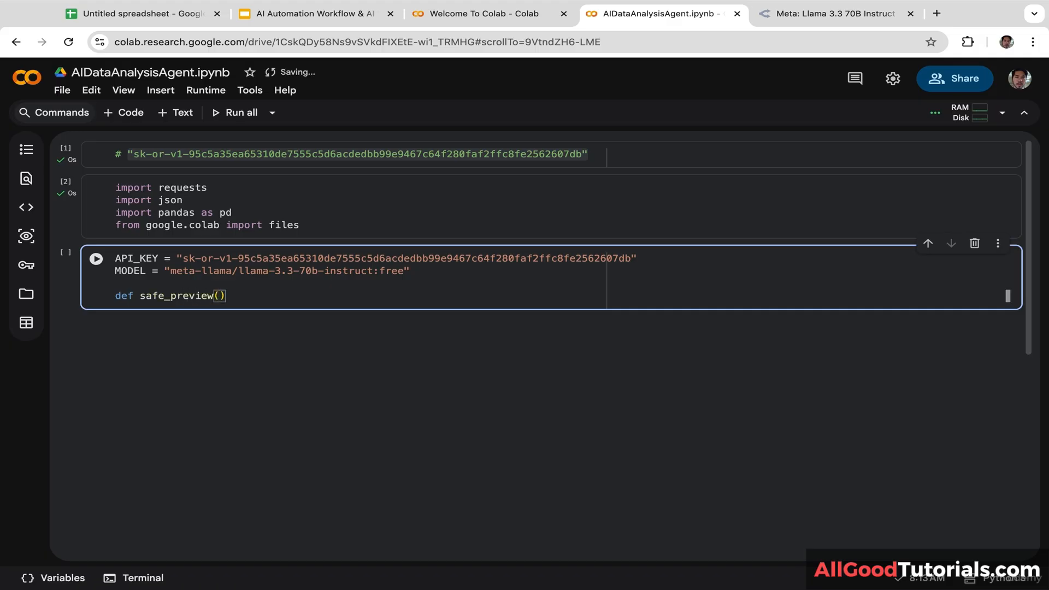
text(df)
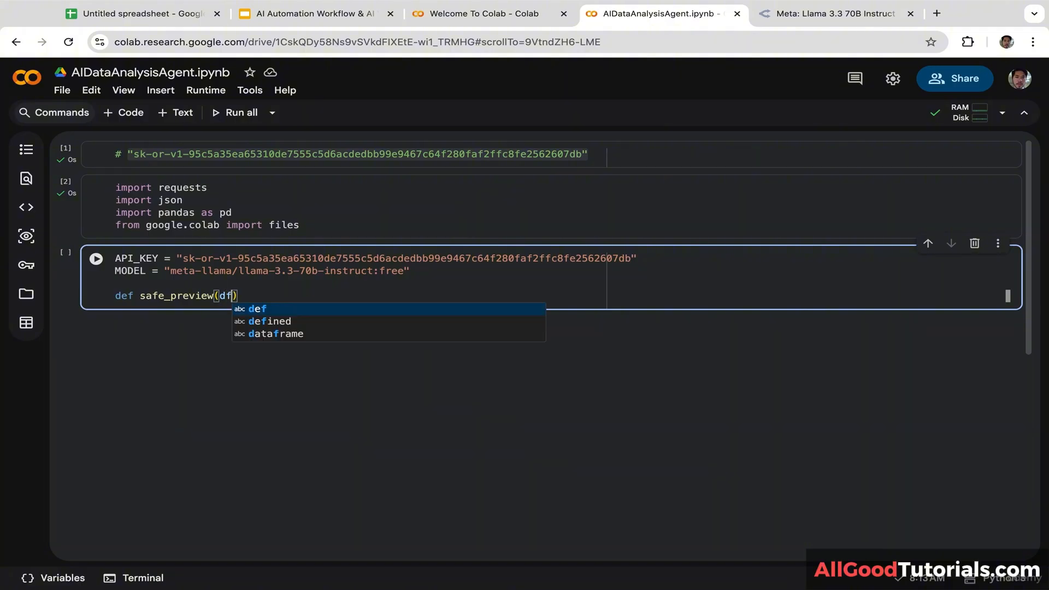
text(,)
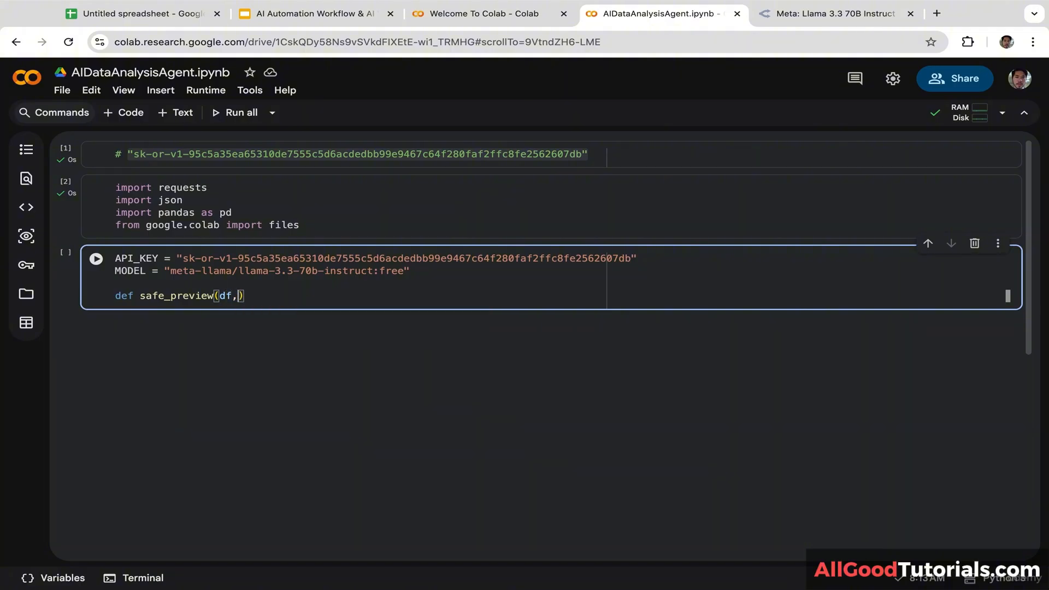
text( max_)
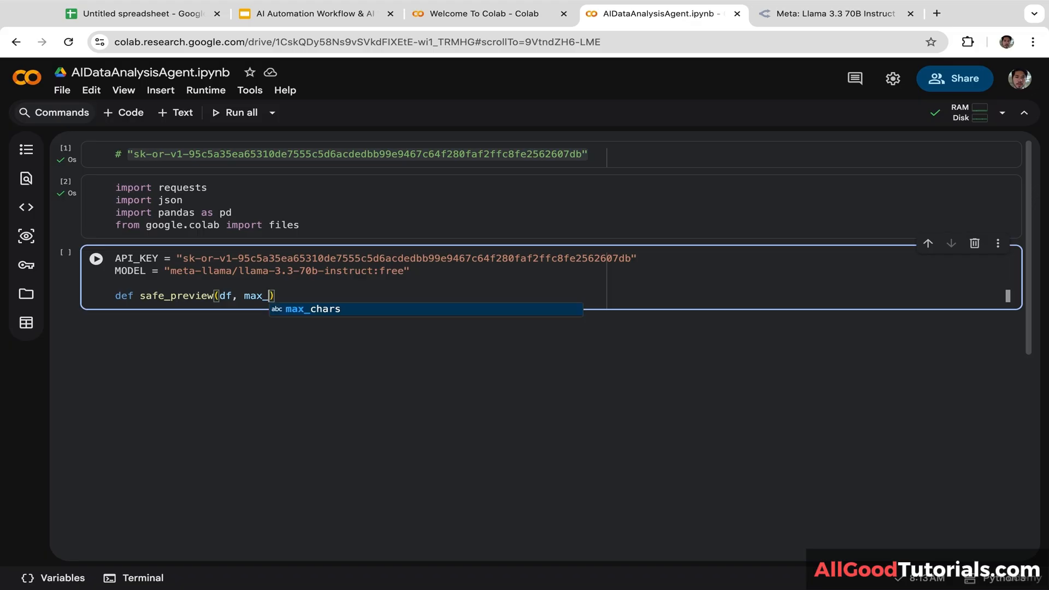
key(Tab)
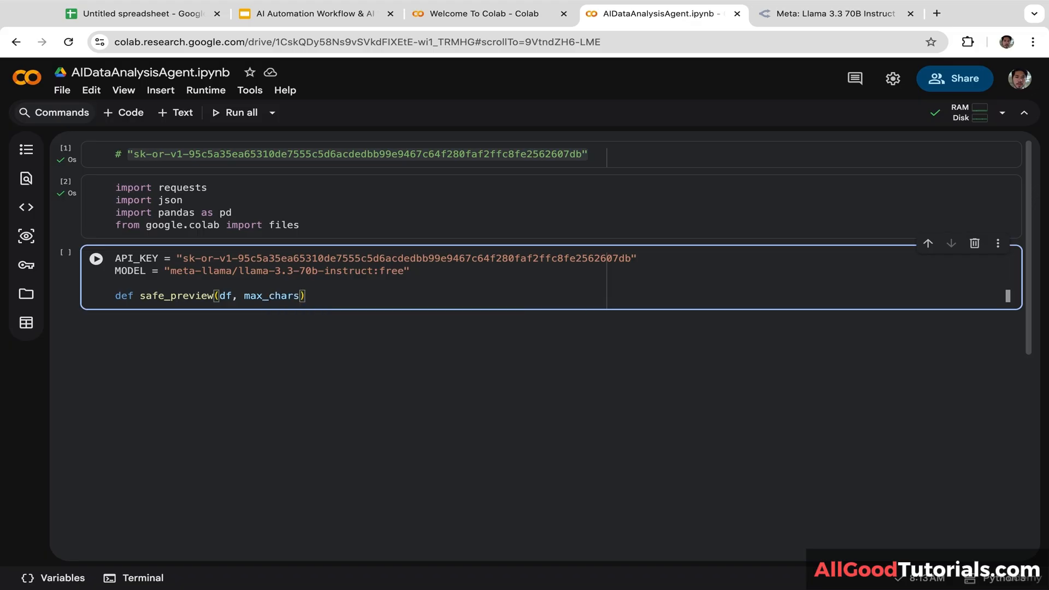
text(=3000):)
key(Return)
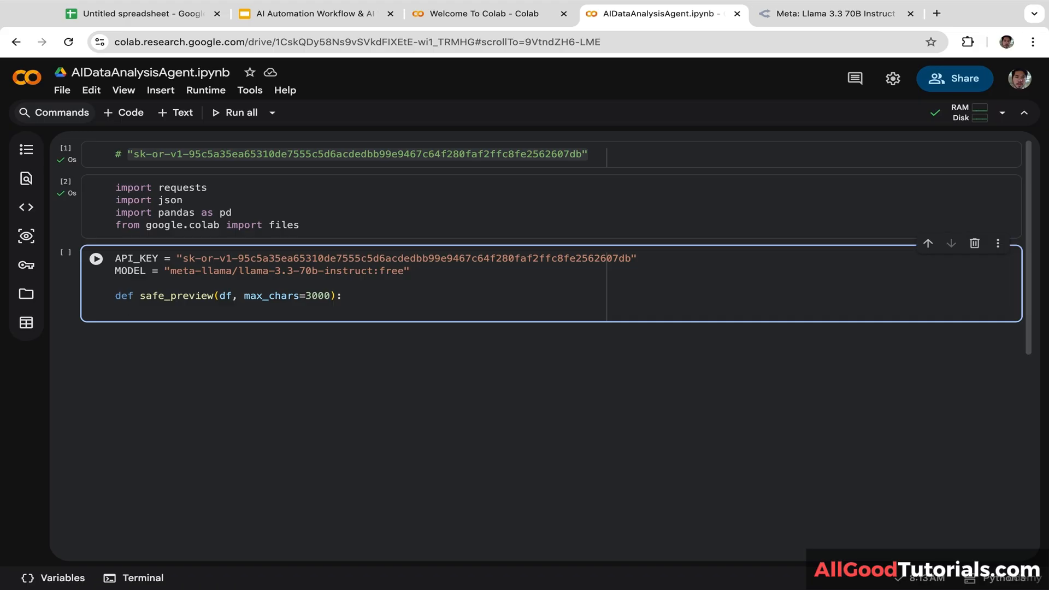
Step: Set txt = df.to_string(index=False) in the safe_preview body
text(txt = df.to)
key(Tab)
text((inde)
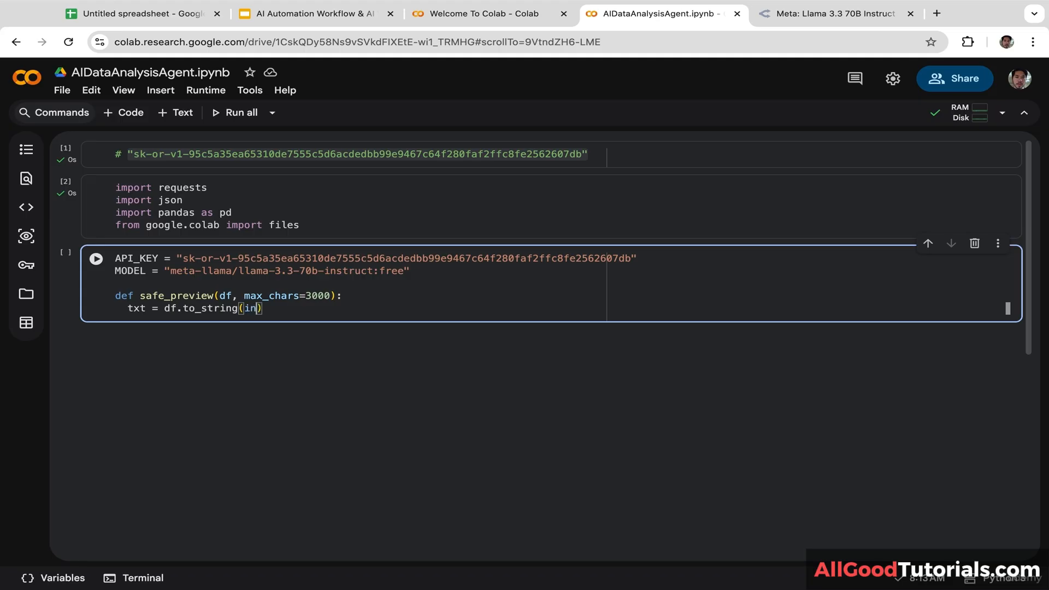
text(x=Fa)
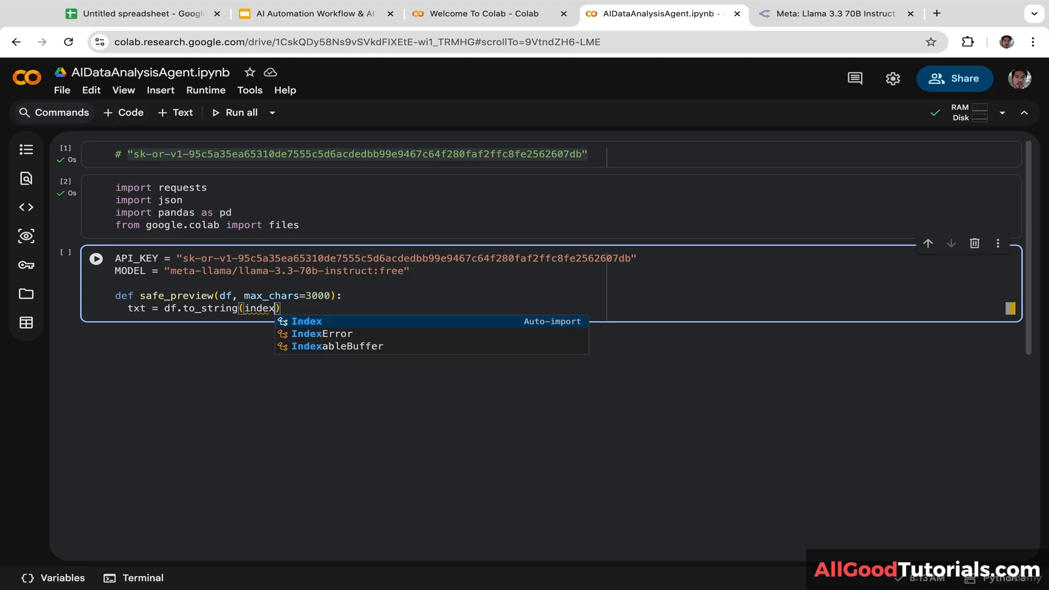
text(lse)
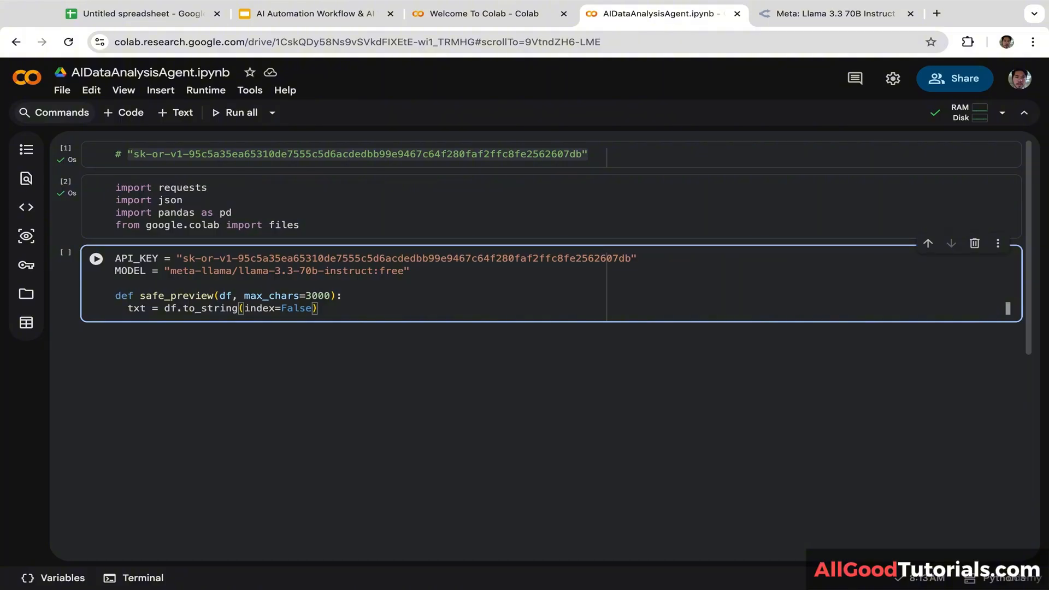
text())
key(Return)
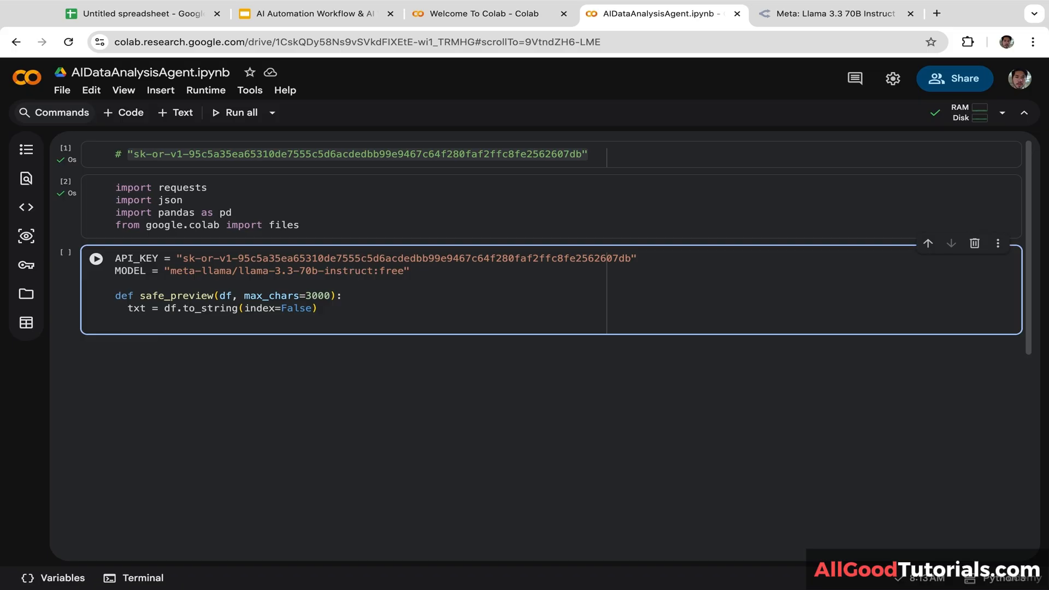
Step: Return txt if within max_chars, else txt[:max_chars] + "\n... (truncated)"
text(return txt if len()
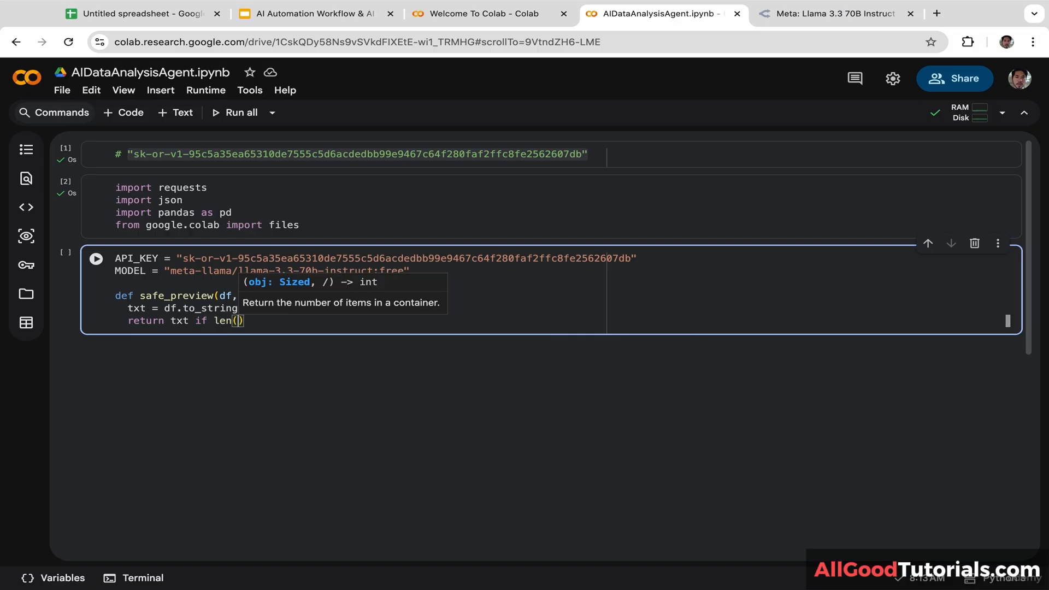
text(txt) )
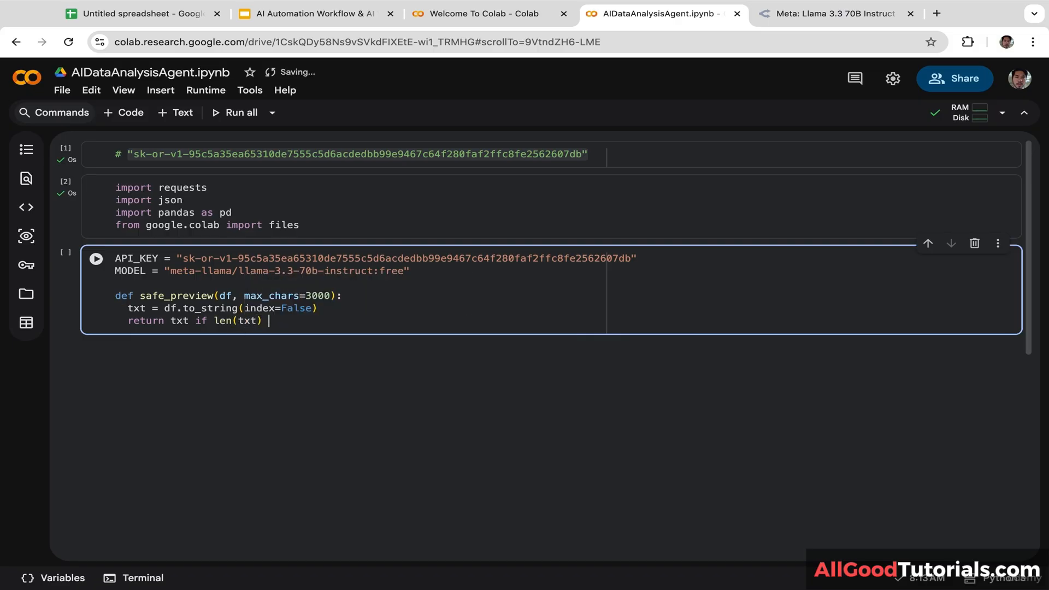
text(<= max)
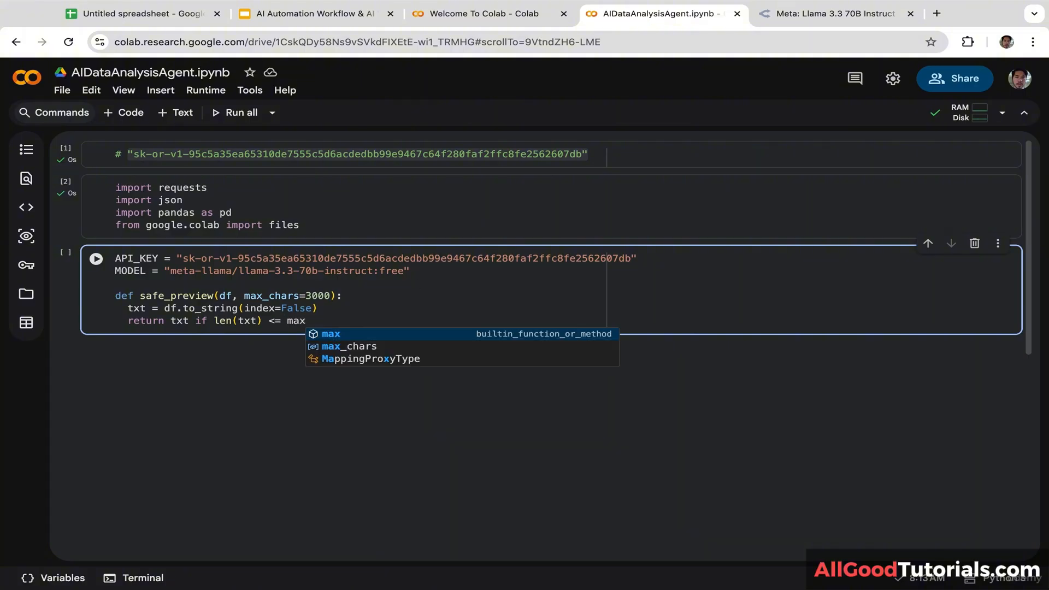
key(Down)
key(Tab)
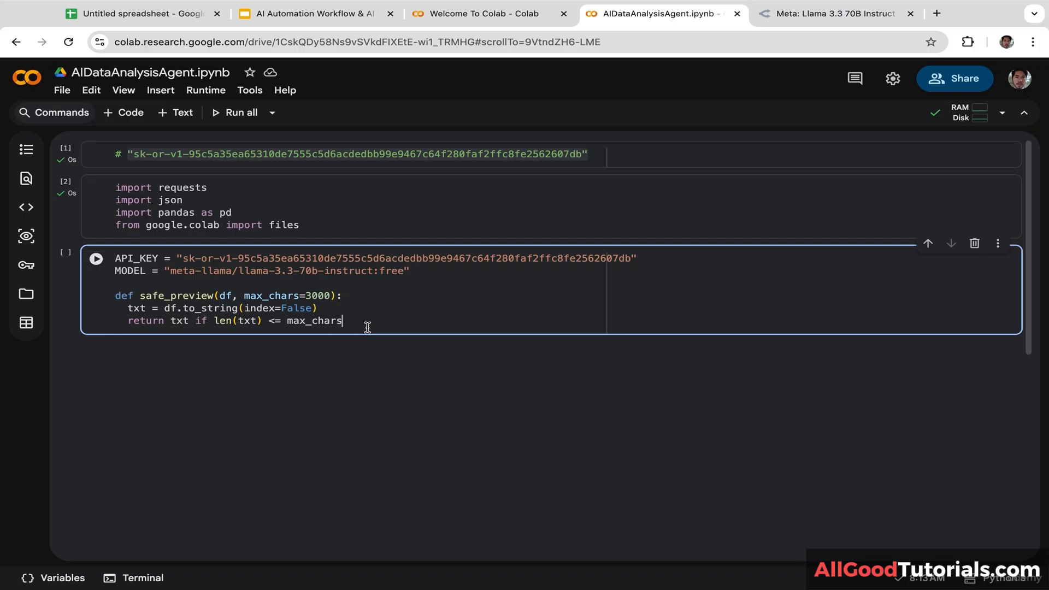
text(else txt[:)
double_click(286, 296)
key(ctrl+c)
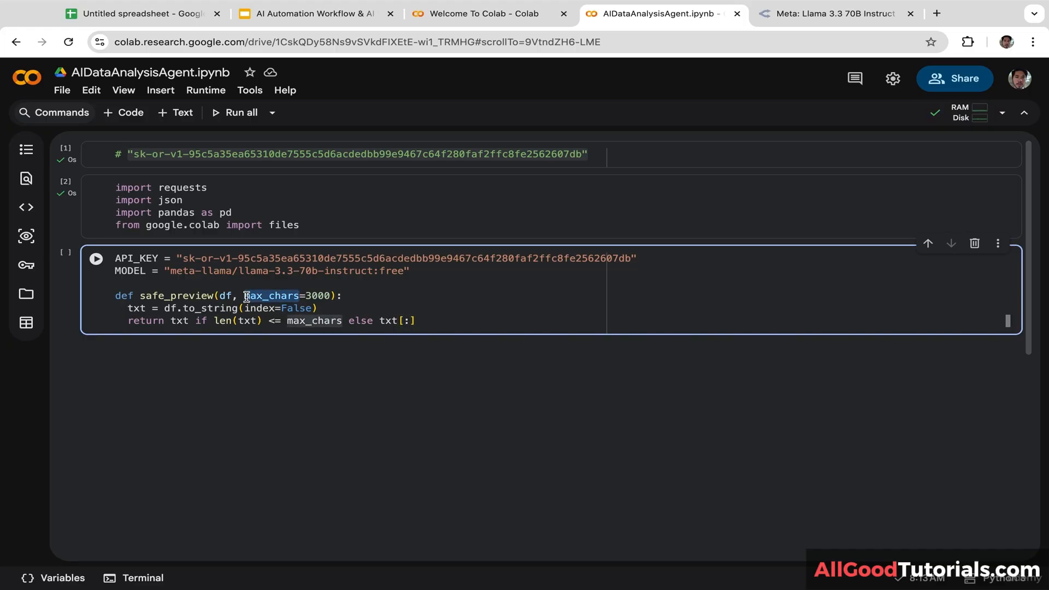
click(411, 322)
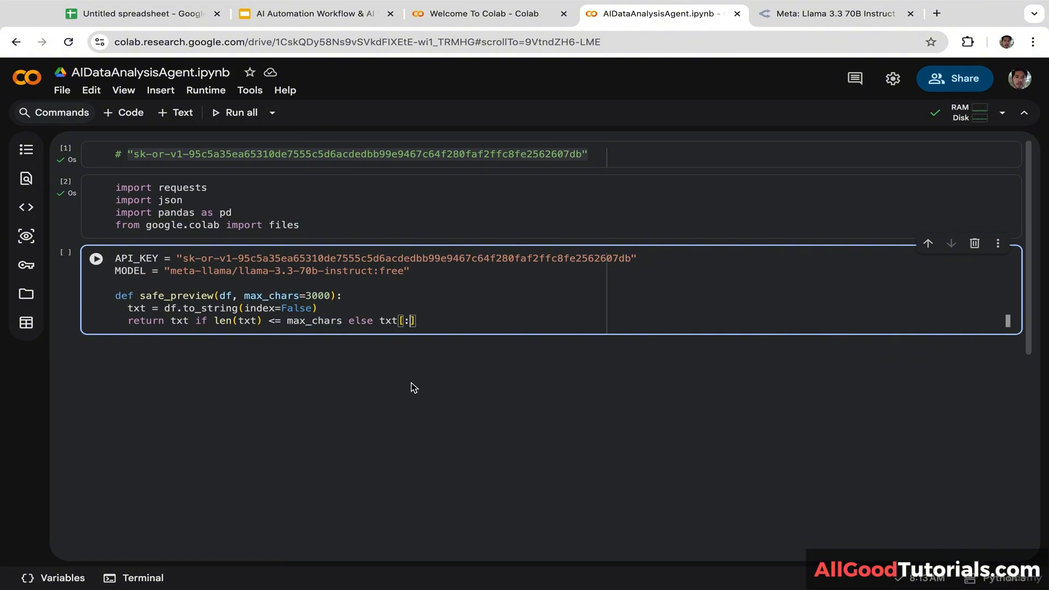
key(ctrl+v)
text(+ "\n... )
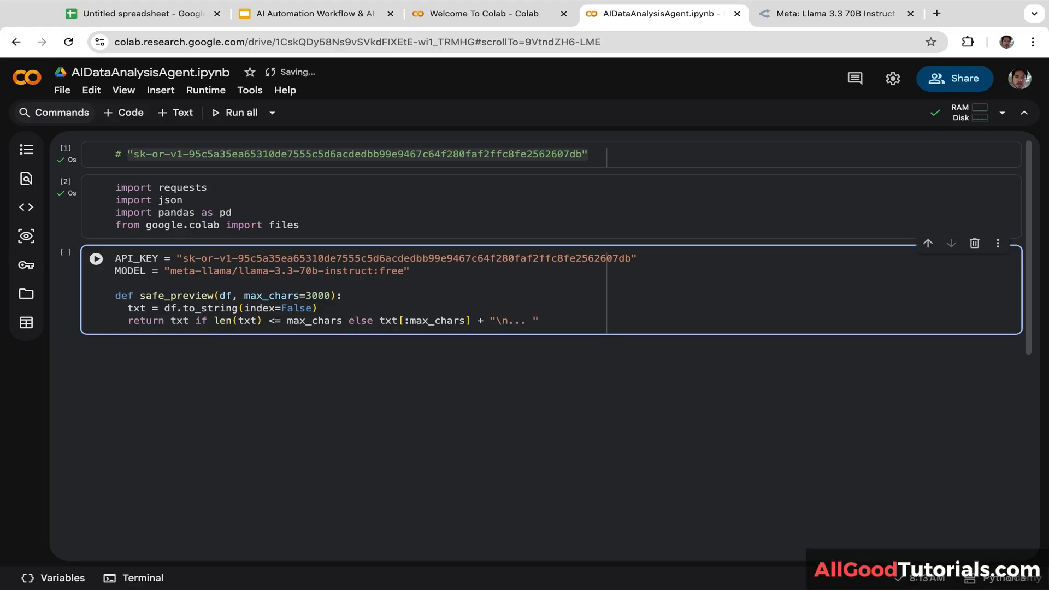
text((truncated)")
key(Return)
key(Return)
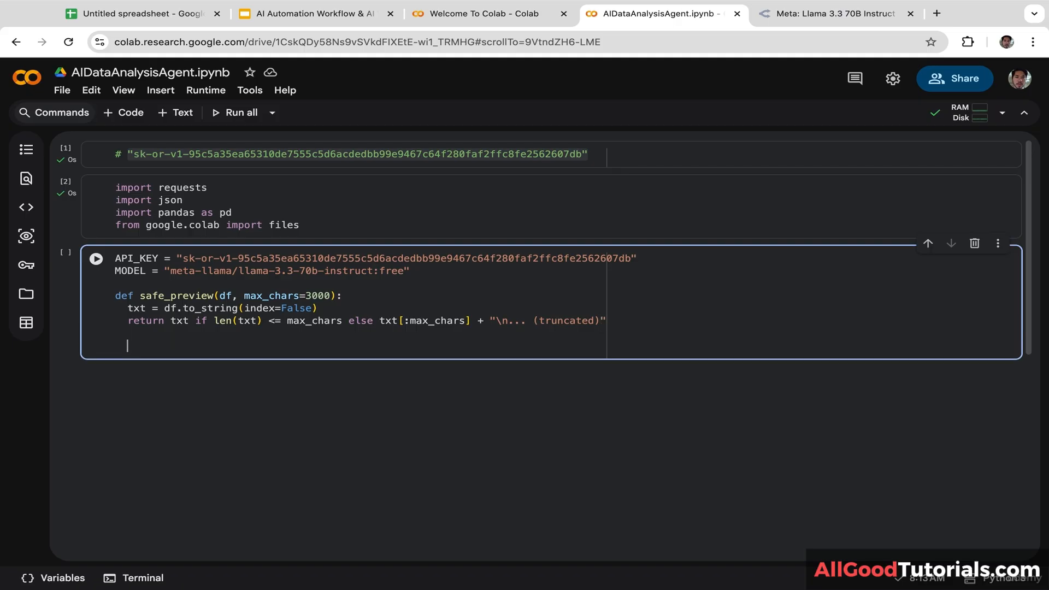
key(BackSpace)
Step: Define the function analyze_csv(csv_path, goal):
text(def ana)
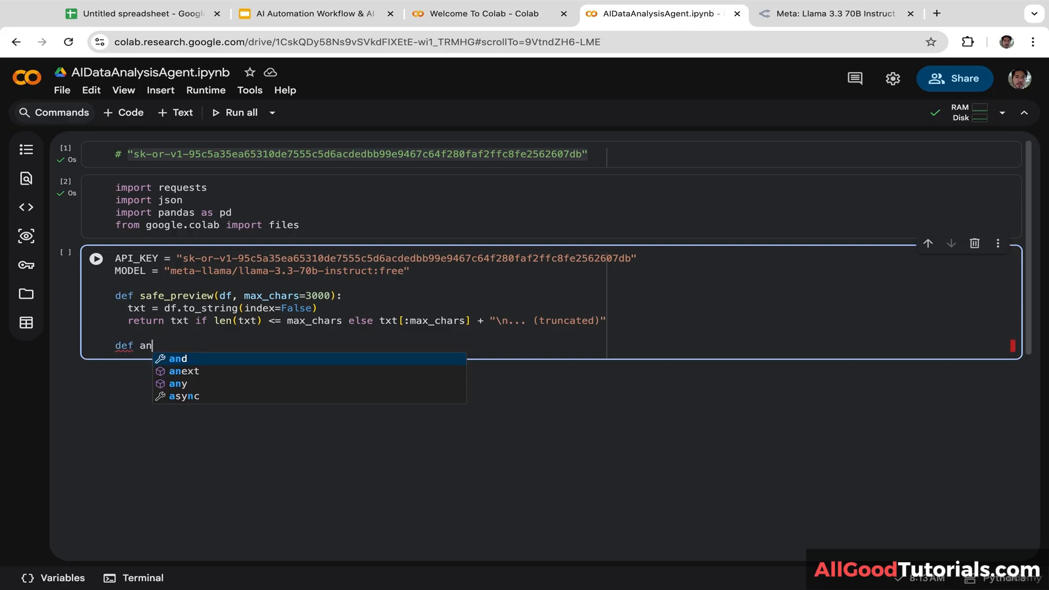
key(Down)
key(Down)
key(Down)
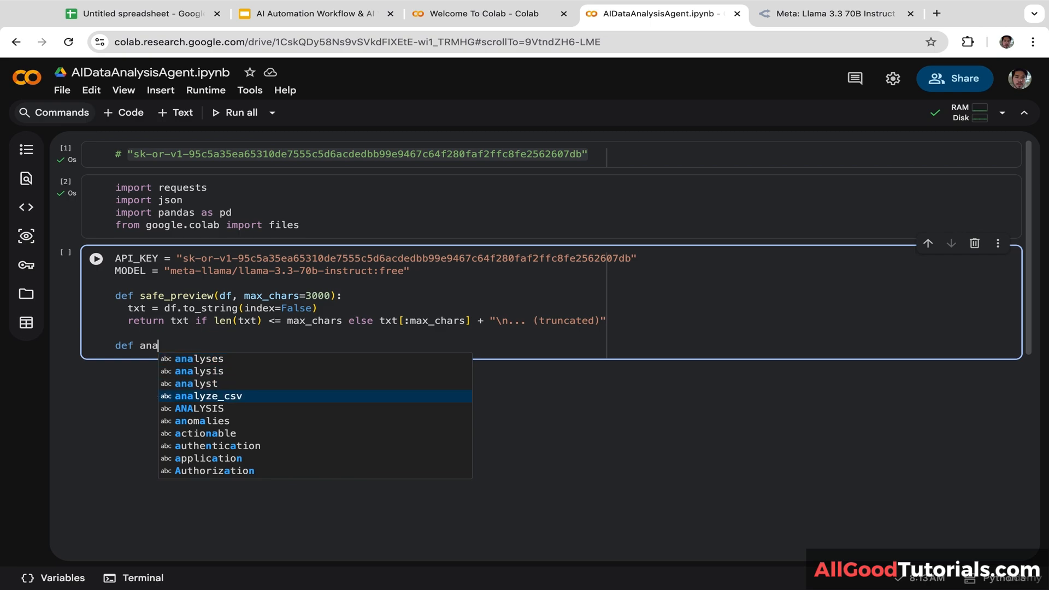
key(Return)
text(()
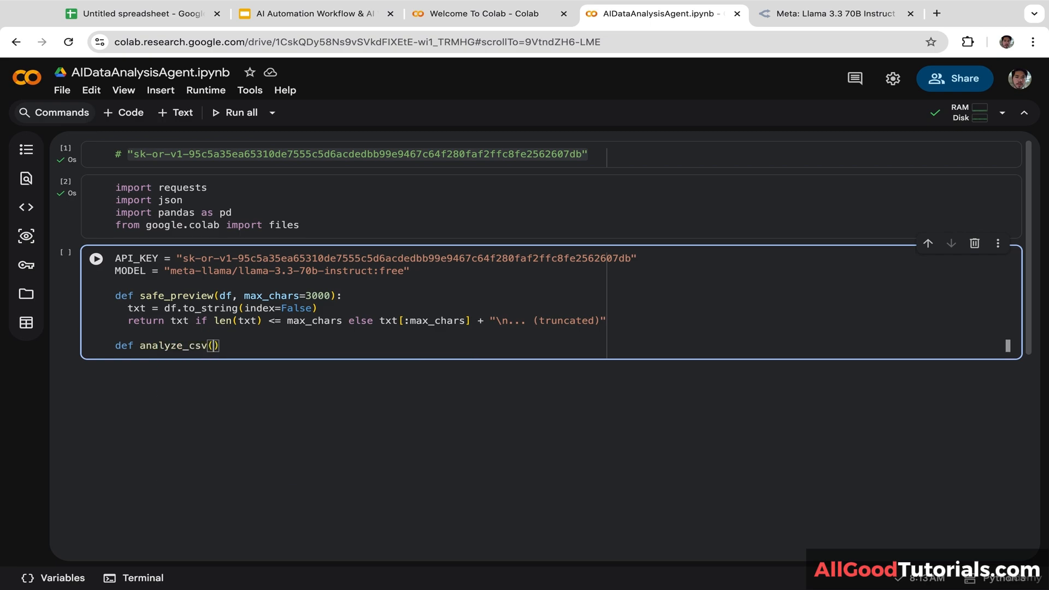
text(csv)
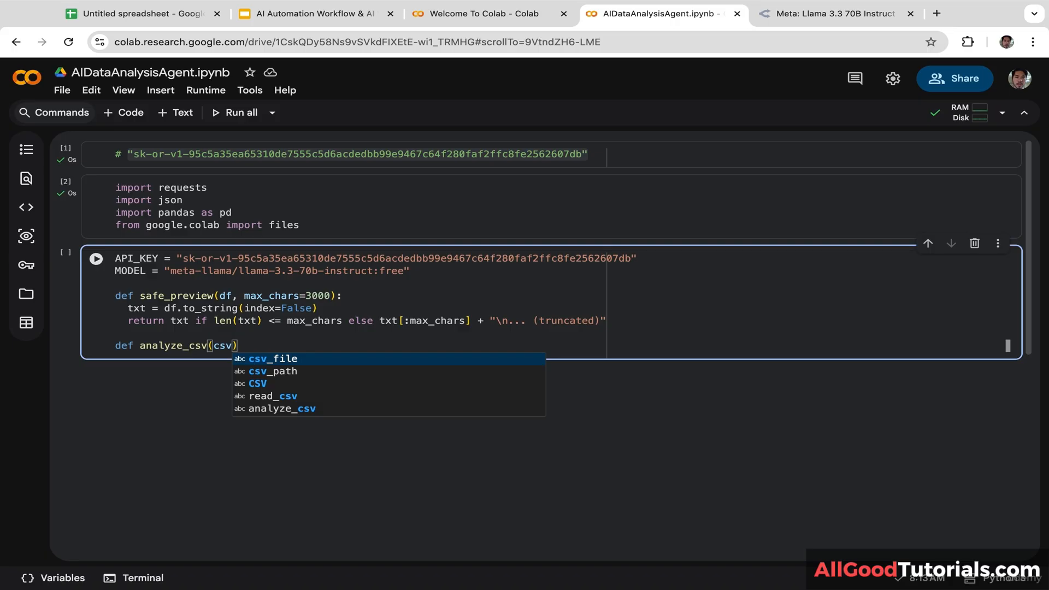
key(Down)
key(Return)
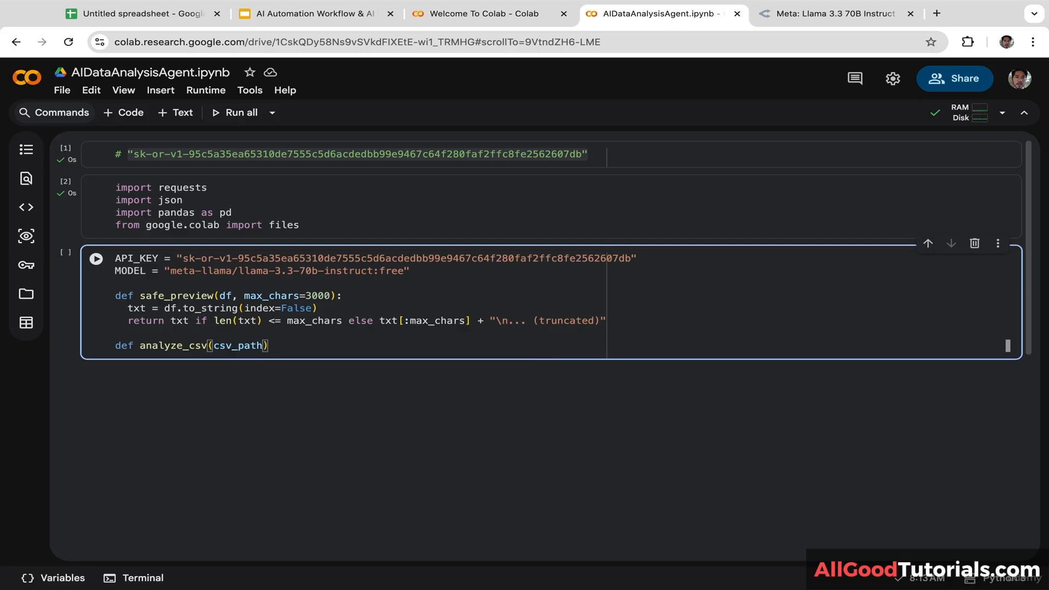
text(, goal)
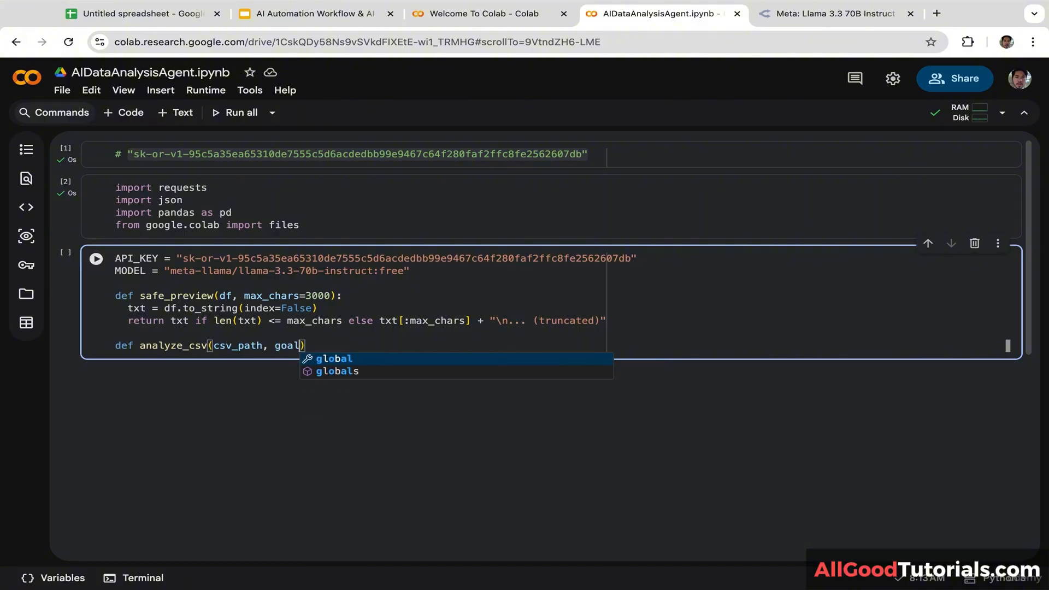
text():)
key(Return)
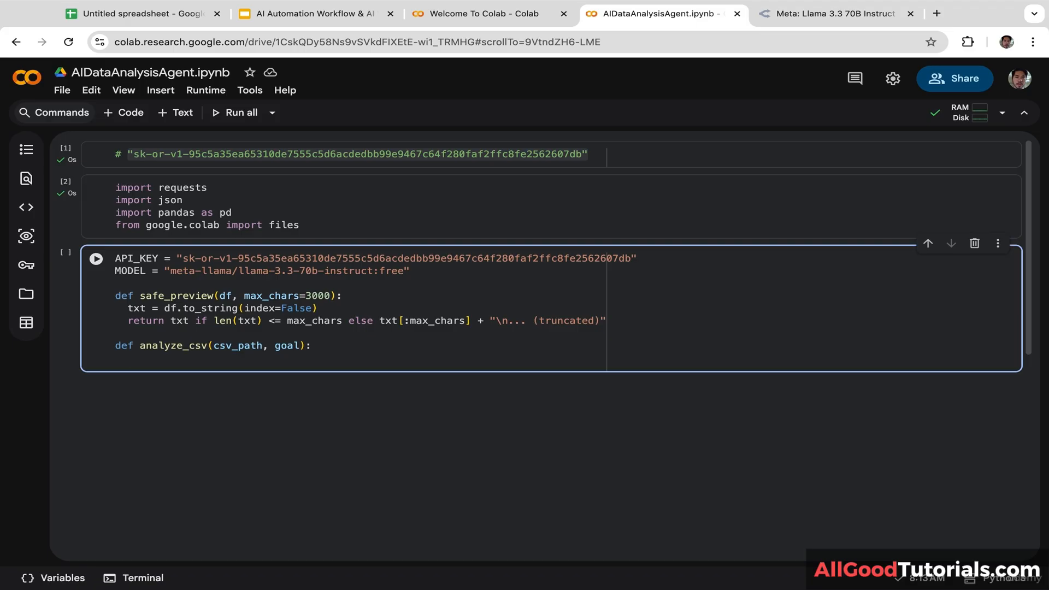
Step: Read the CSV with df = pd.read_csv(csv_path) in the function body
text(df = pd.read_csv()
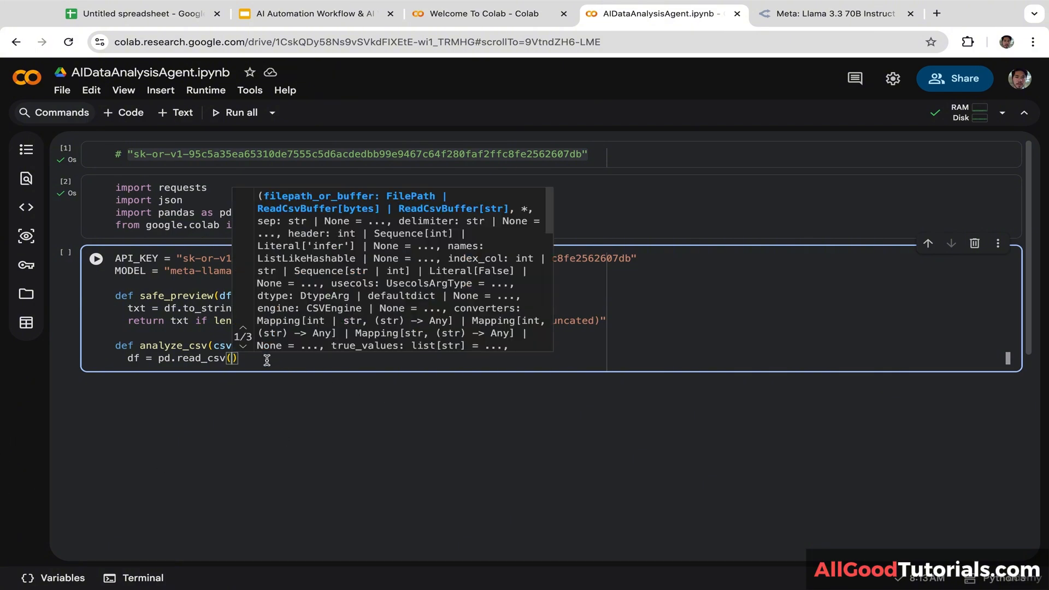
click(210, 356)
drag(263, 346, 213, 345)
key(ctrl+c)
click(232, 358)
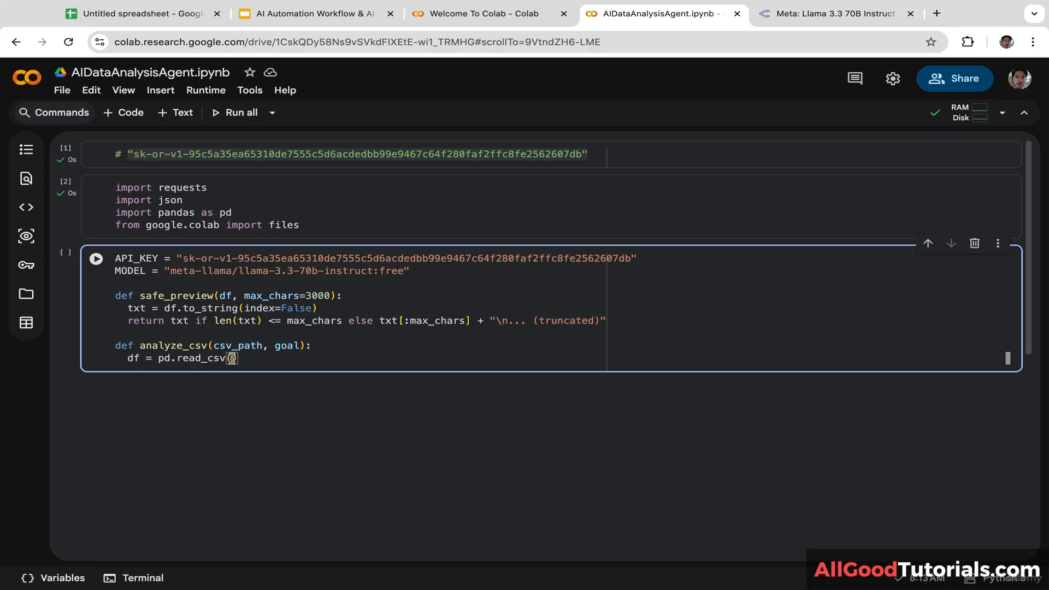
key(ctrl+v)
key(Return)
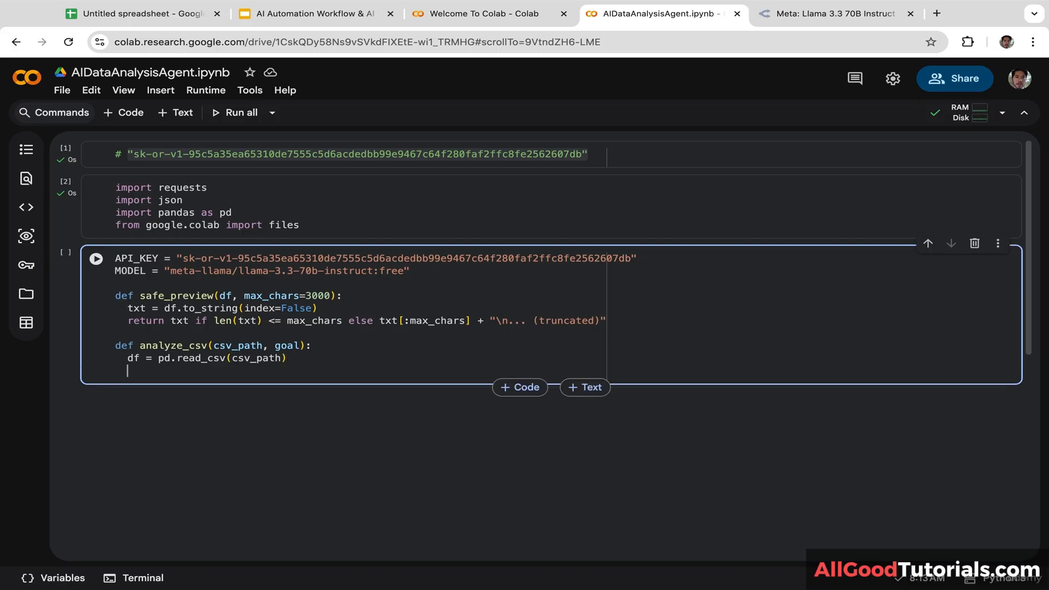
Step: Set preview = safe_preview(df) and open the prompt = f""" string
text(preview =)
click(214, 297)
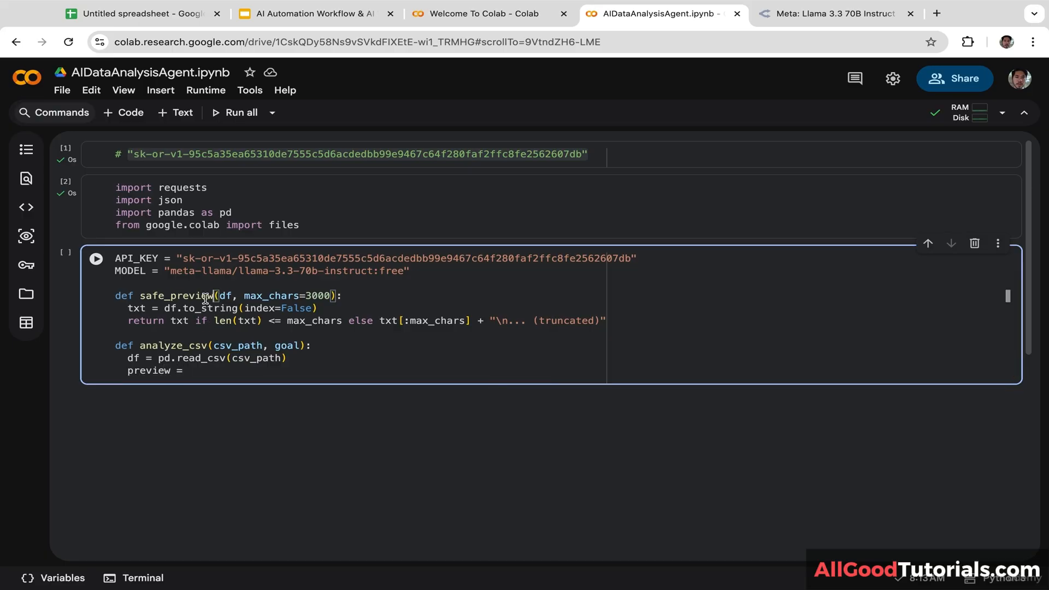
double_click(205, 297)
key(ctrl+c)
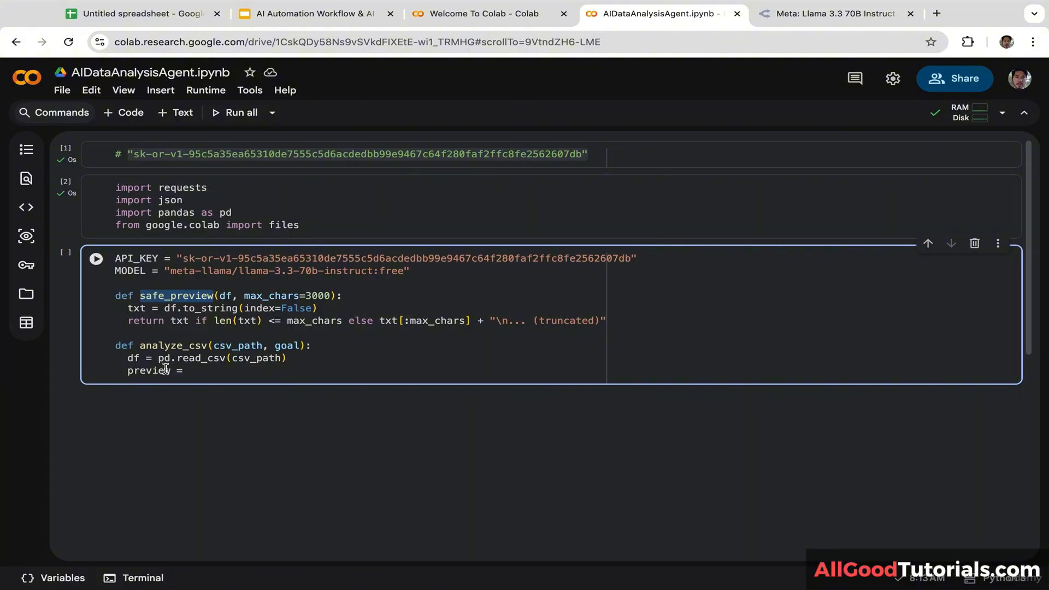
click(228, 371)
key(ctrl+v)
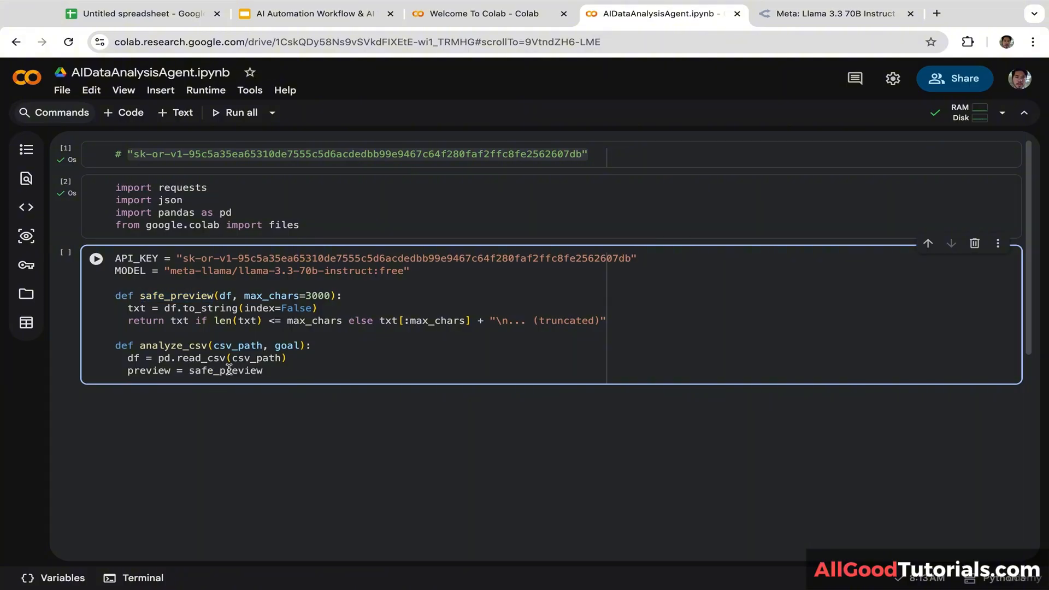
text(()
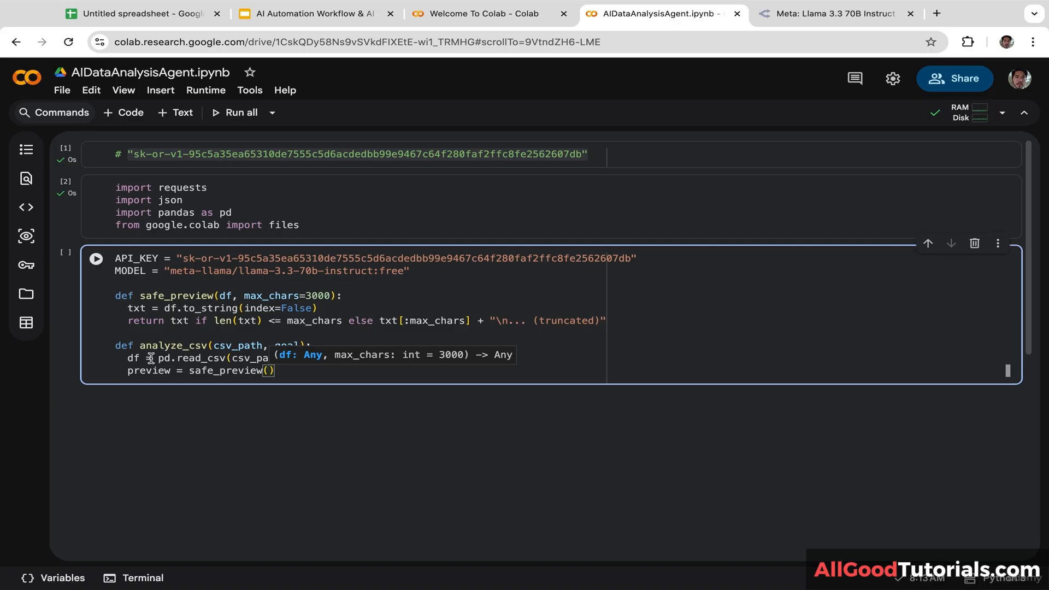
double_click(132, 358)
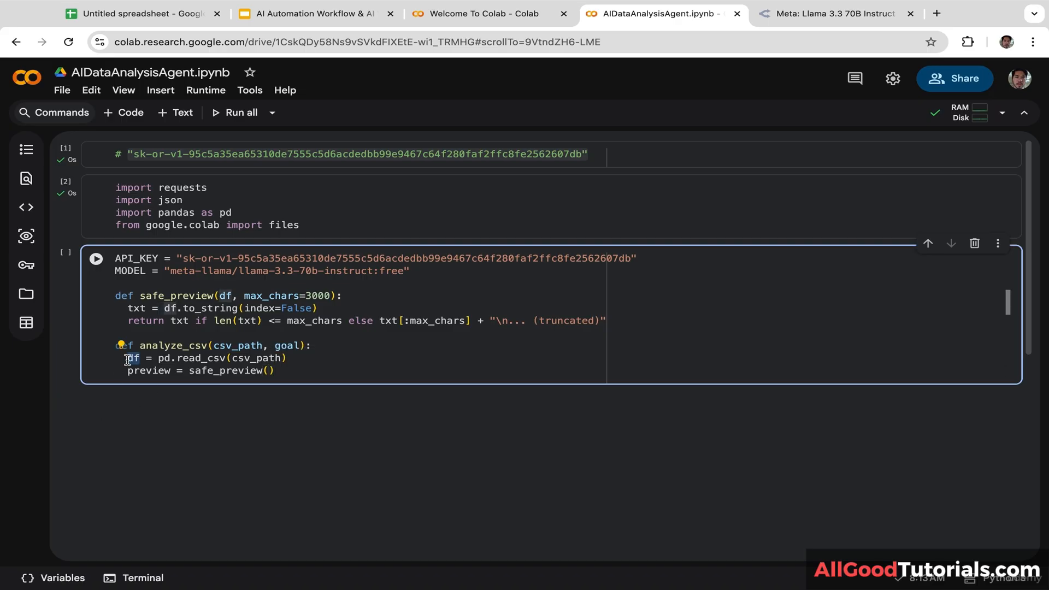
click(271, 370)
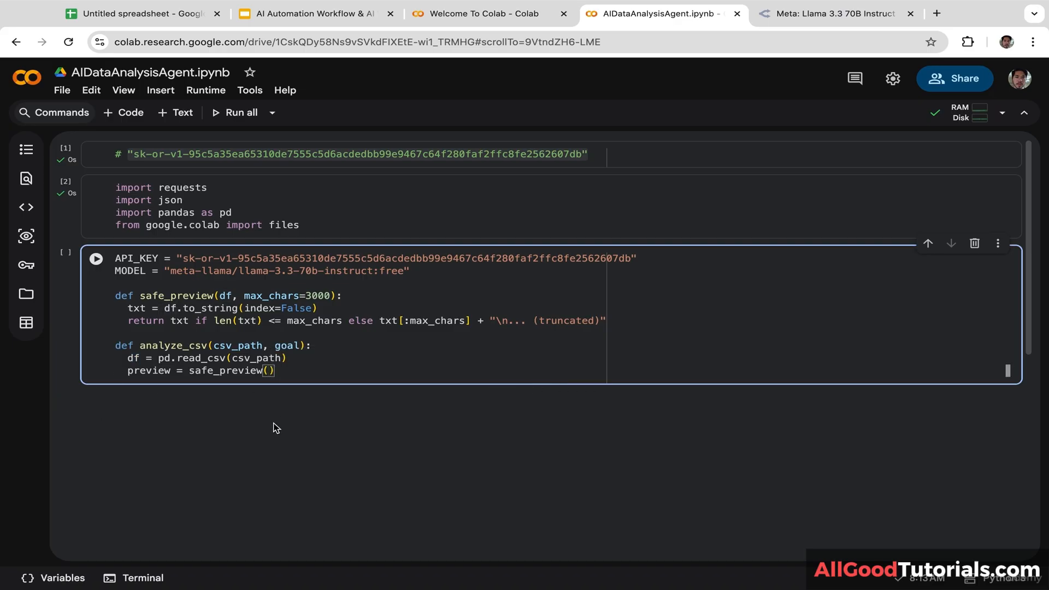
text(df))
key(Return)
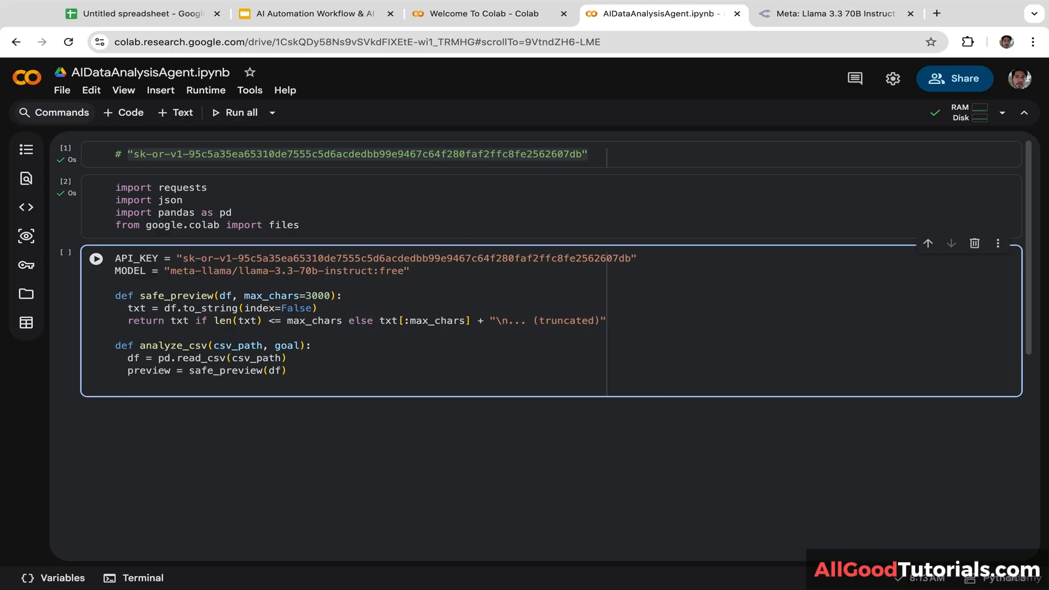
text(prompt = f""")
key(Return)
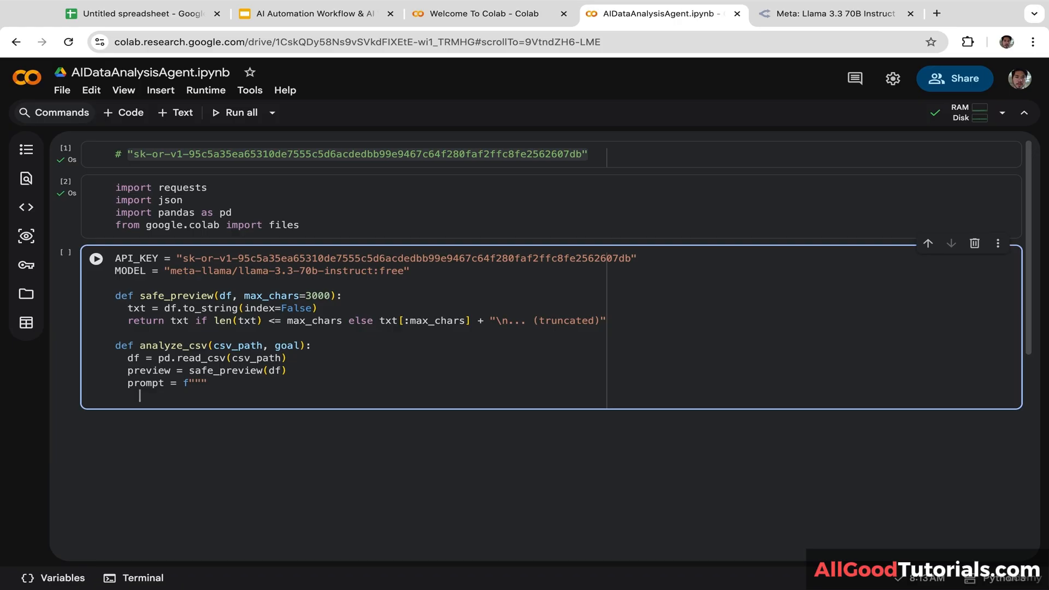
Step: Begin the prompt with 'You are an autonomous data analysis AI agent and data analyst'
key(BackSpace)
key(BackSpace)
text(YOU)
key(BackSpace)
key(BackSpace)
text(ou are an autonom)
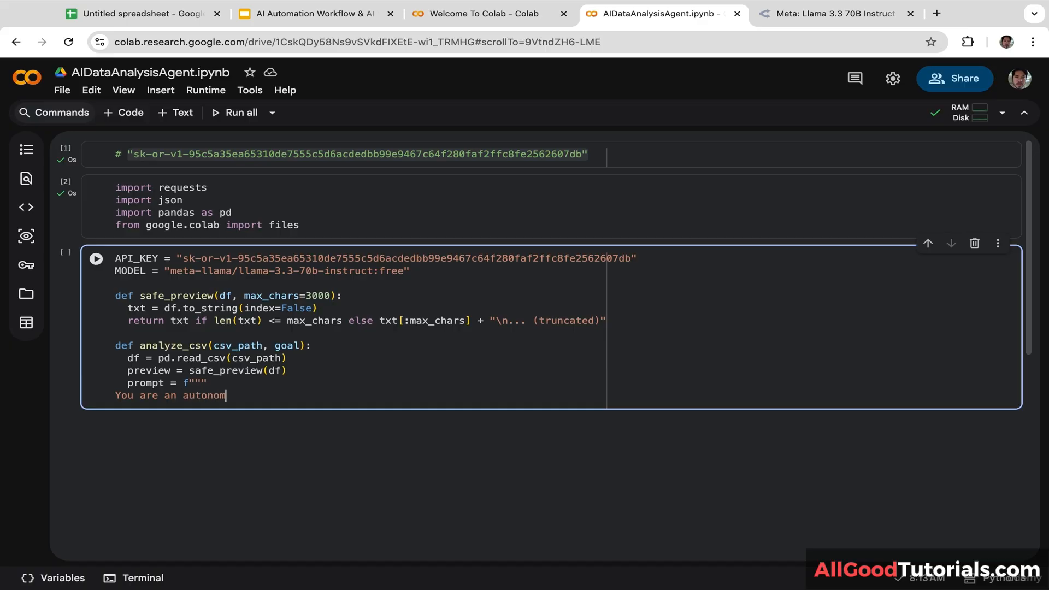
text(ous data analysis AI agent)
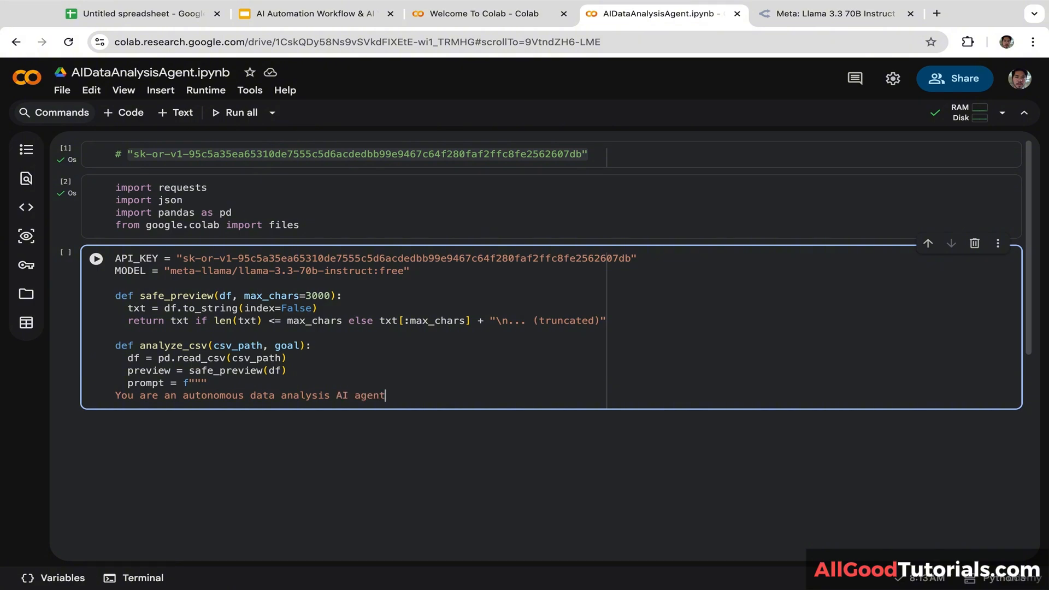
text( and data analyst)
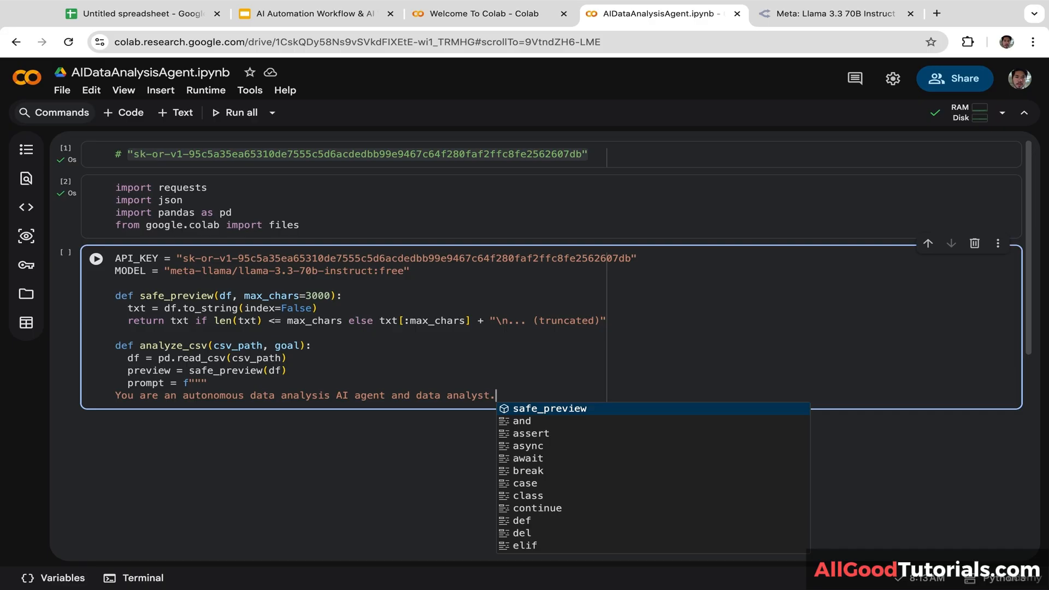
key(Escape)
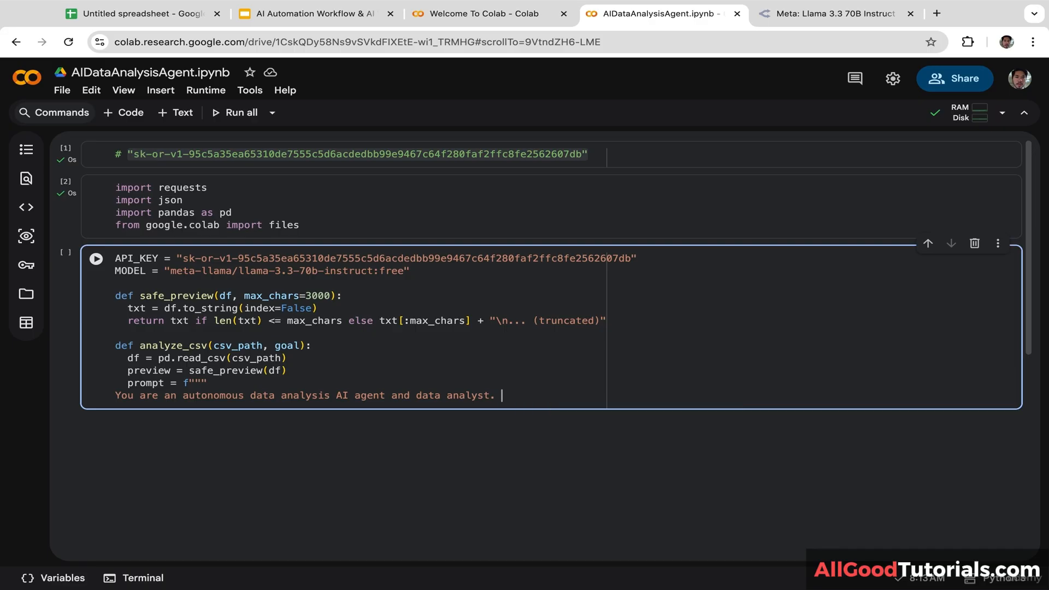
key(Return)
Step: Add a 'User goal:' line, the {goal} placeholder, and a 'Rule:' heading
text(User)
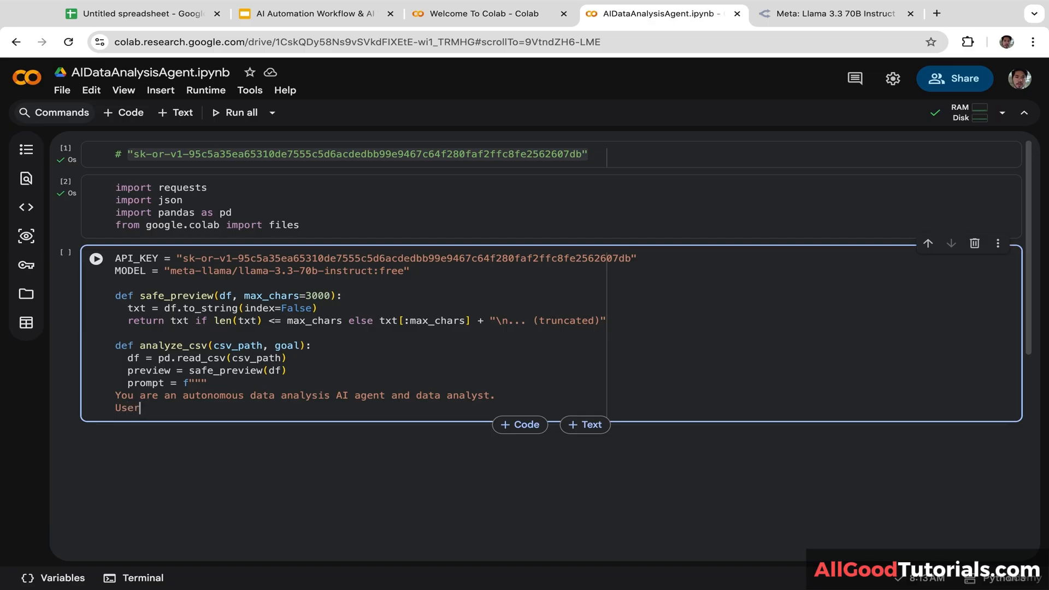
text( goal:)
key(Return)
drag(299, 345, 274, 346)
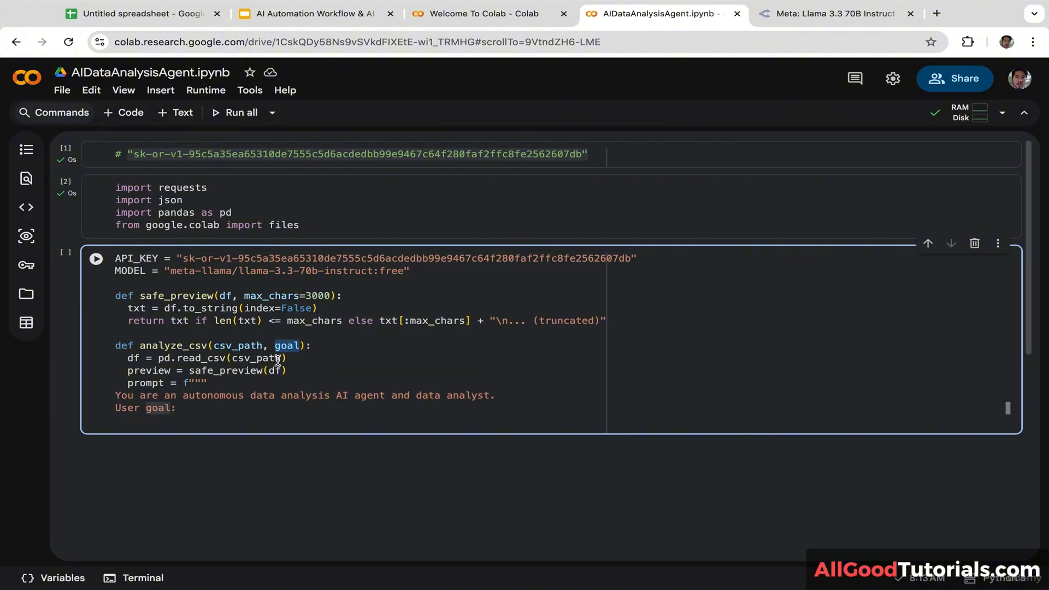
click(131, 422)
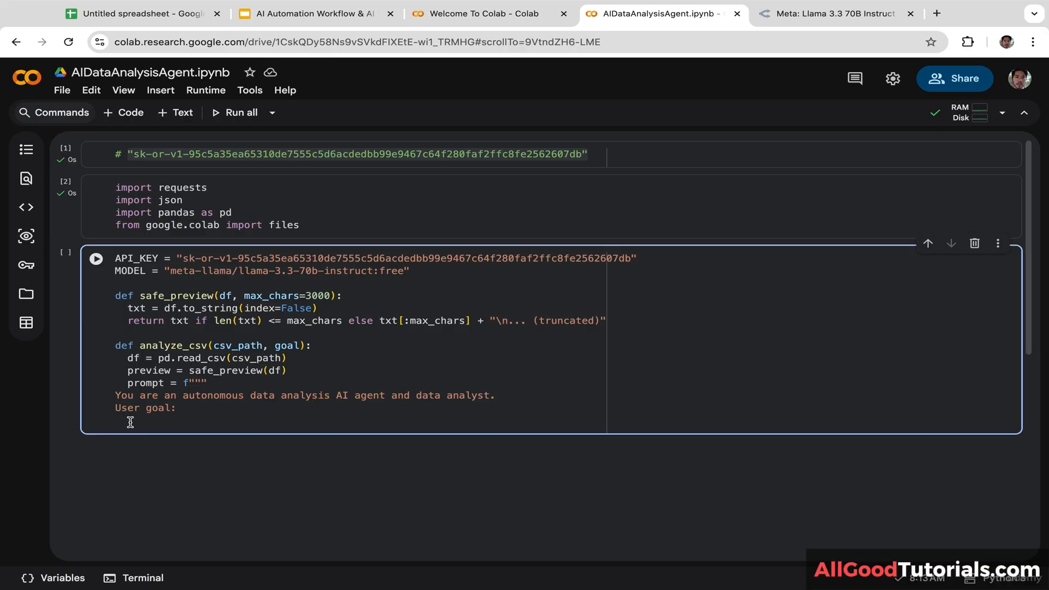
text({goal})
key(Return)
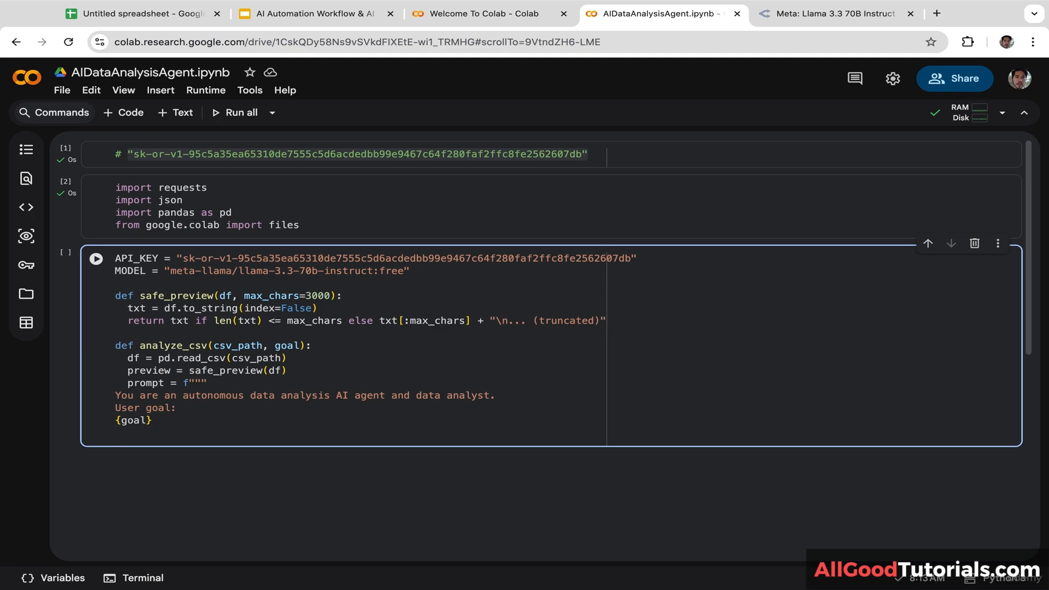
text(Rule:)
key(Return)
Step: Write rule 1) Think step by step before acting, and rule 2) choosing summary, patterns, anomalies, correlations or suggestions
text(1)
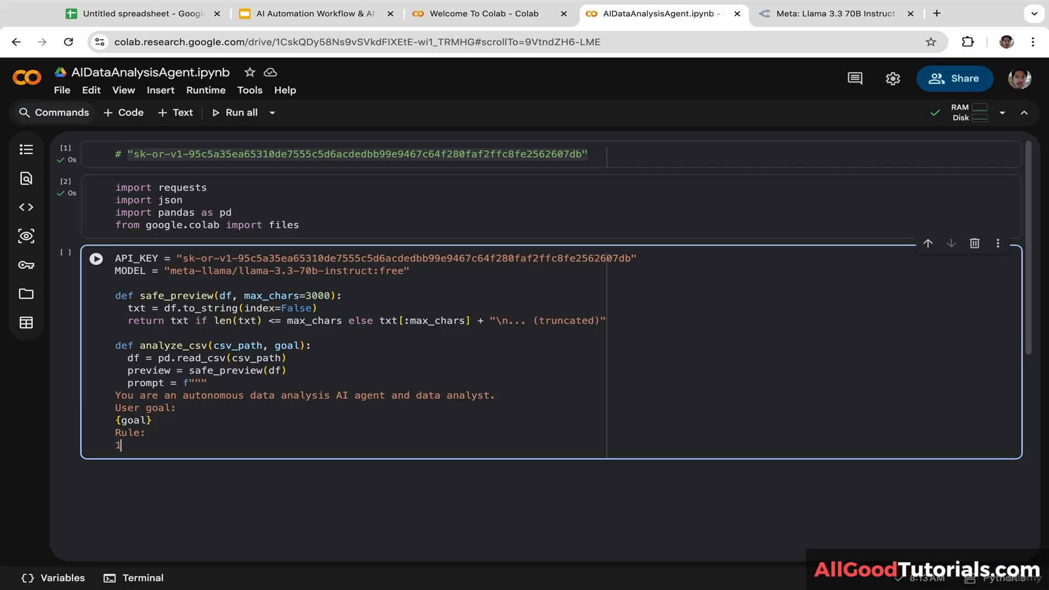
text() Think step by step before )
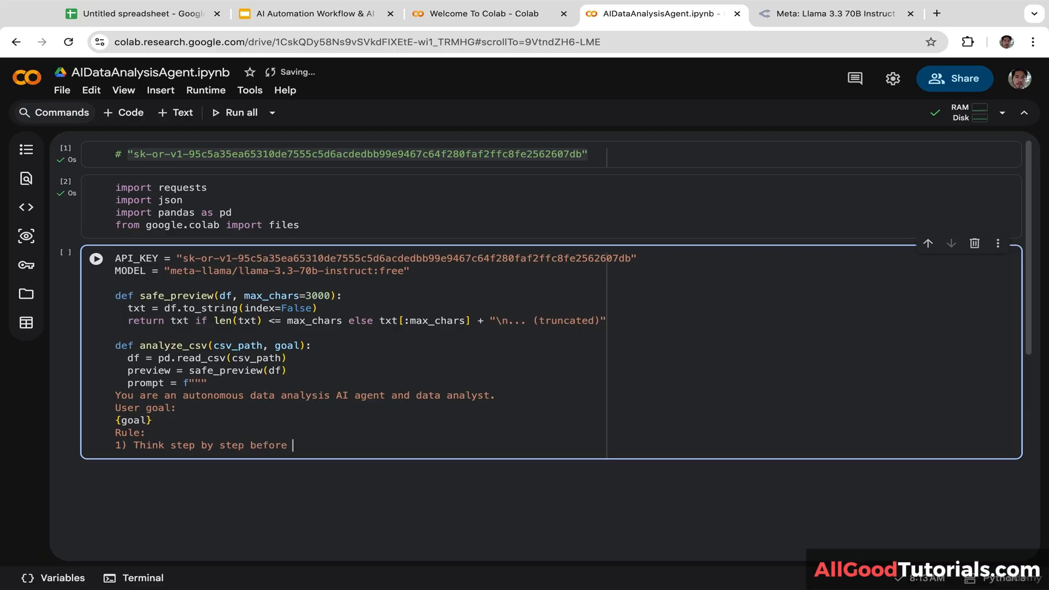
text(acting.)
key(Return)
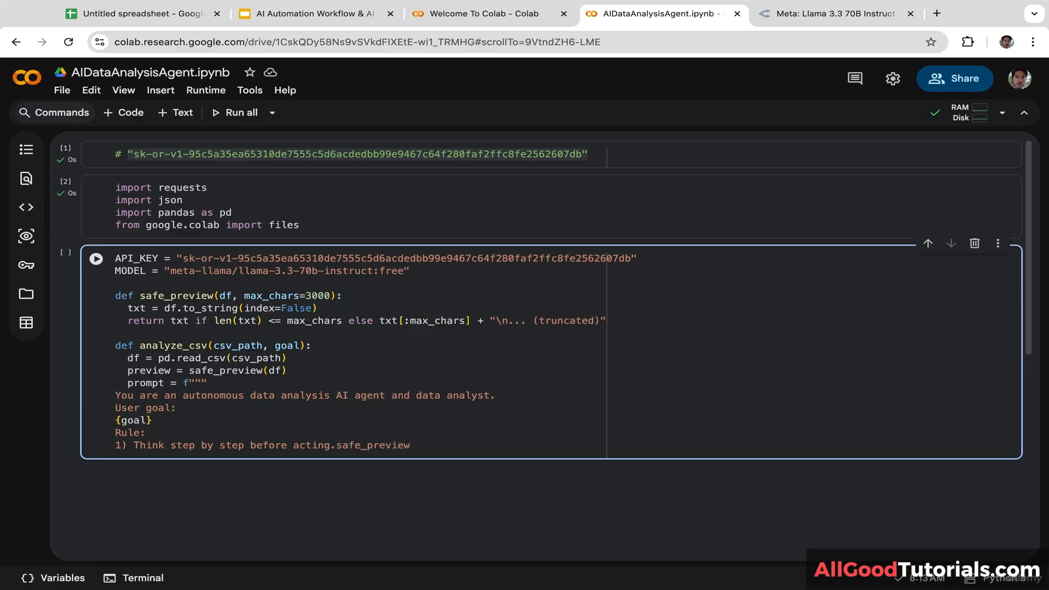
key(Return)
text(2)
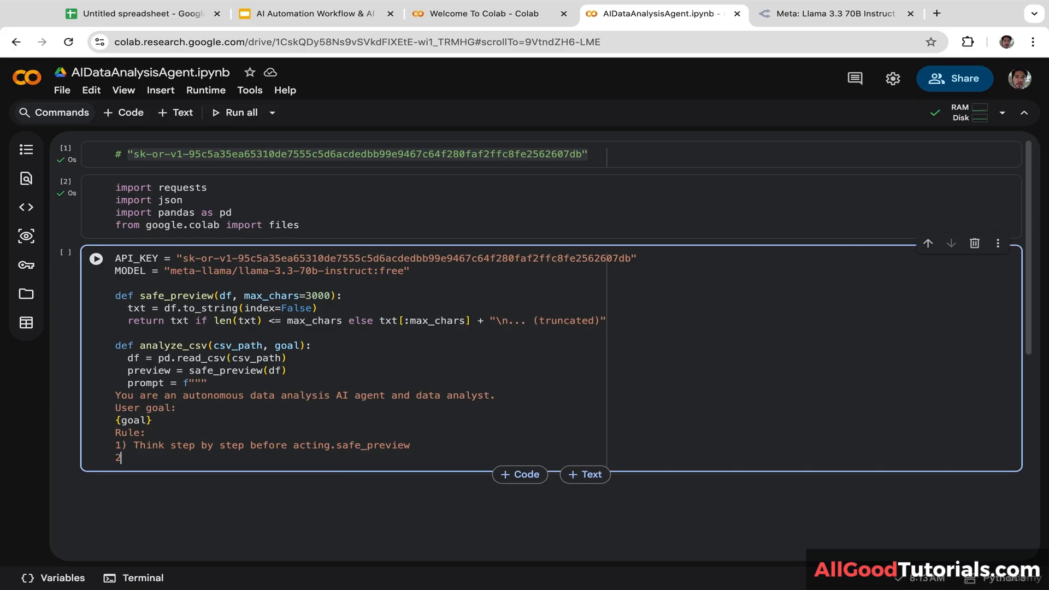
text() Decide which analysis t)
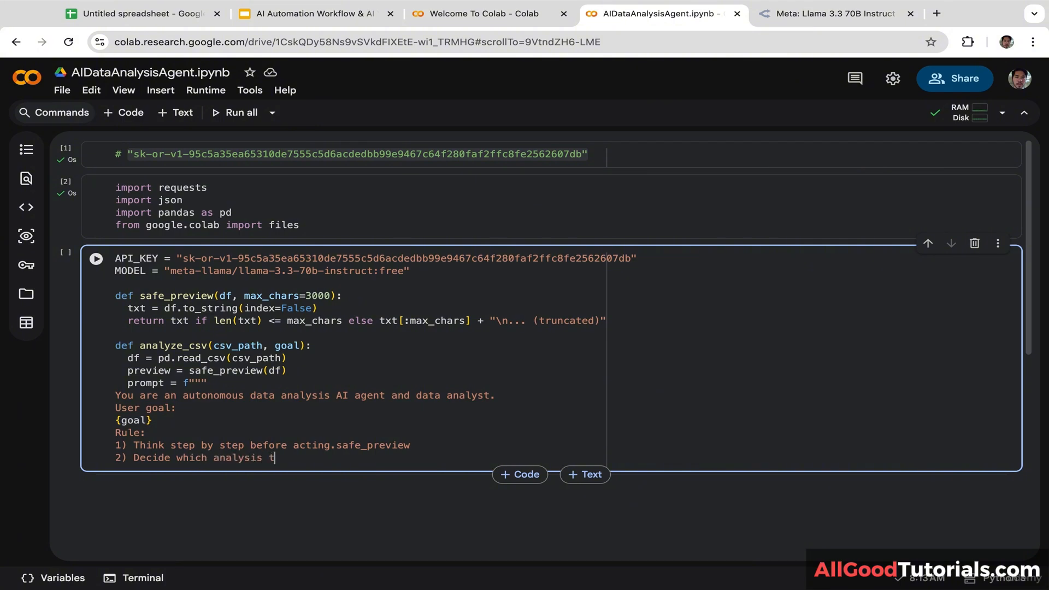
text(o run ()
text(summary, pa)
text(ttern)
text(s, anomali)
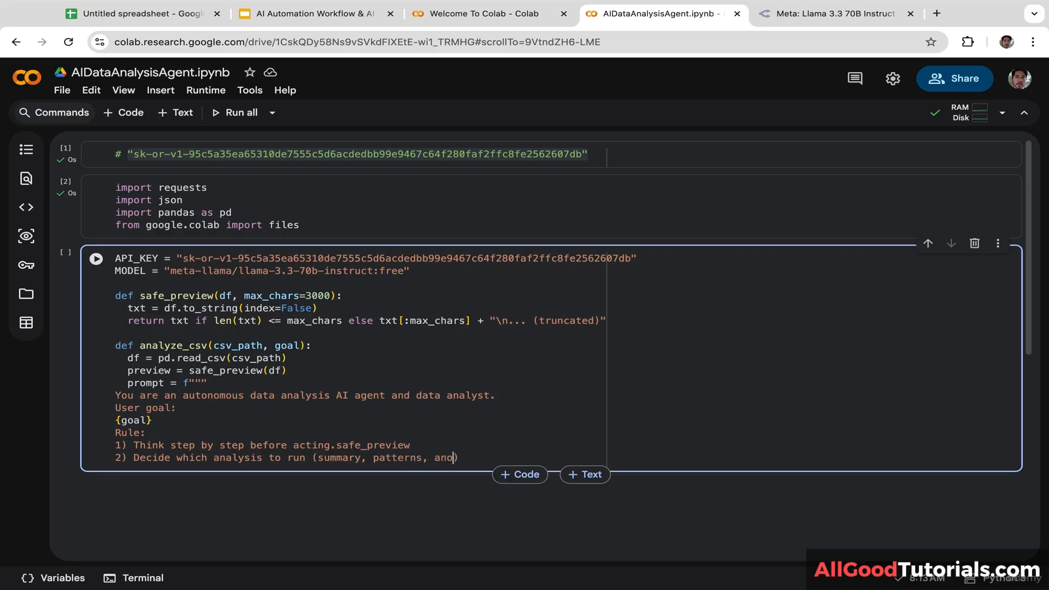
text(es)
text(, correlati)
text(ons, su)
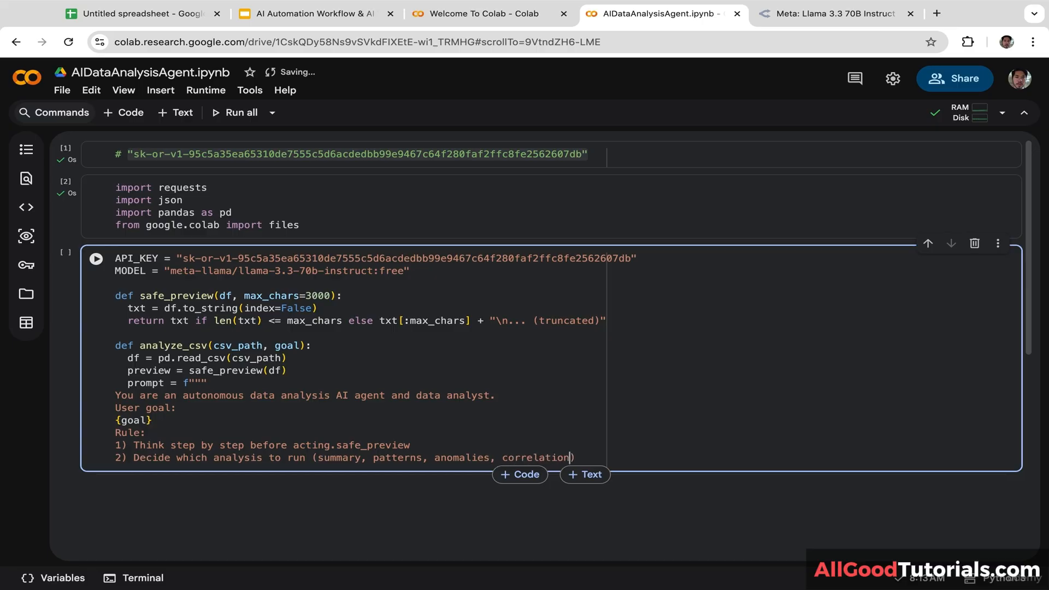
text(ggesstions)
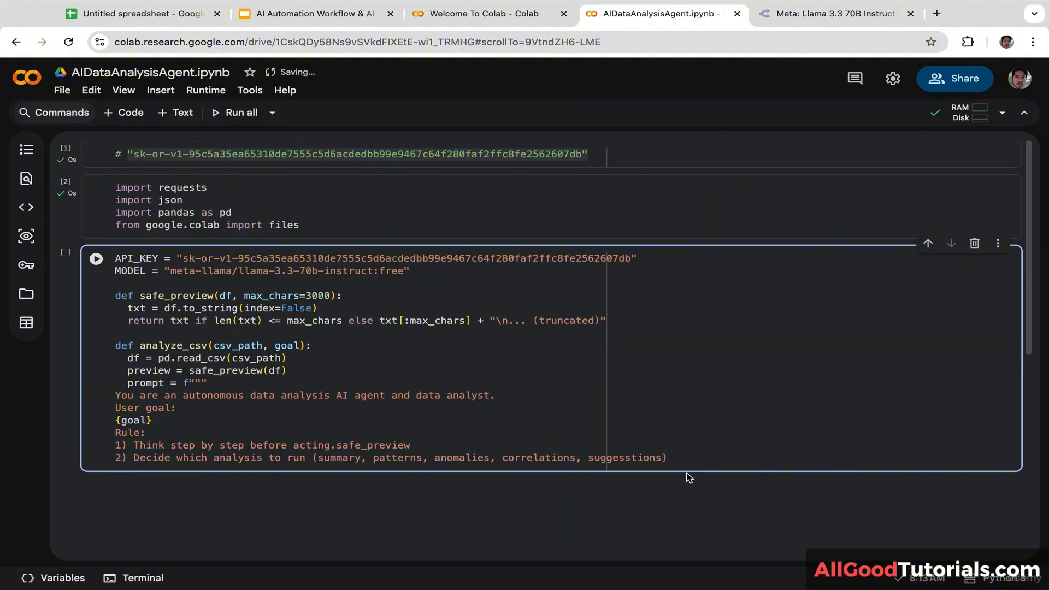
click(679, 459)
Step: Add rule 3) explain reasoning with results and actionable recommendations, and rule 4) concise, business-focused answers
mouse_move(619, 471)
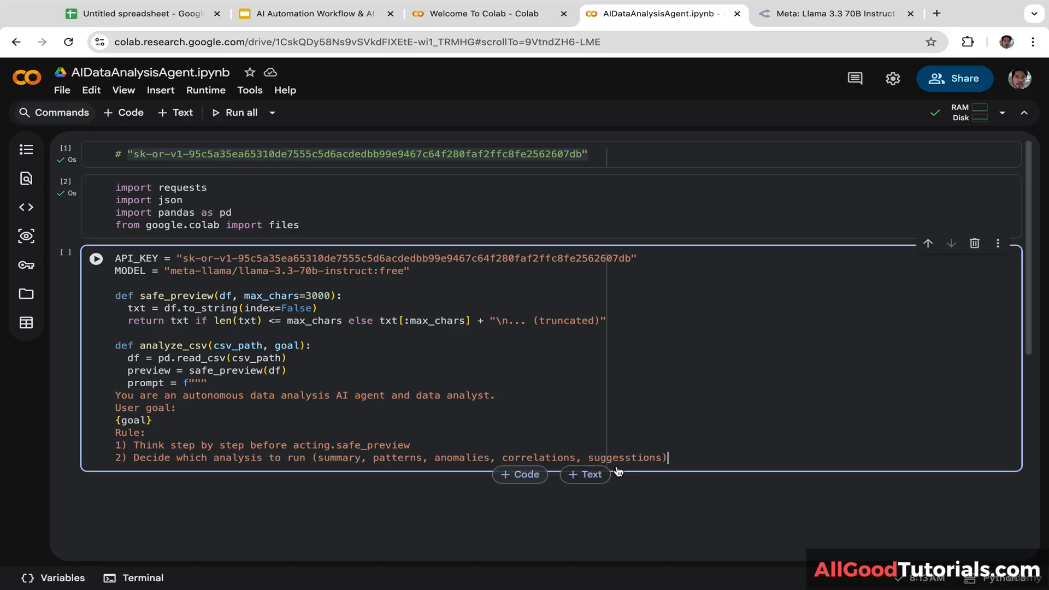
key(Return)
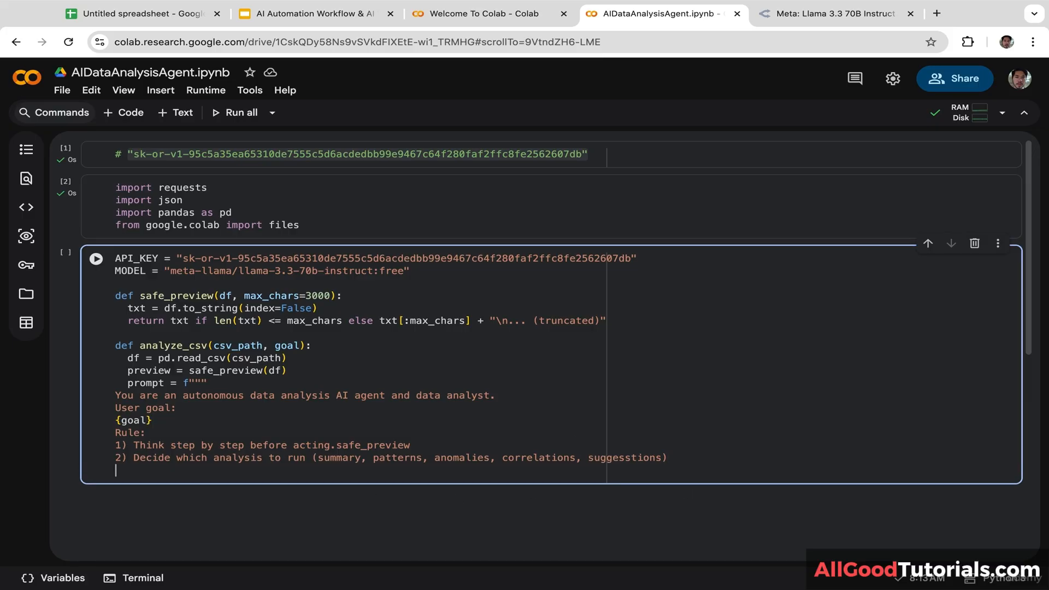
text(3) Explain your reasoning)
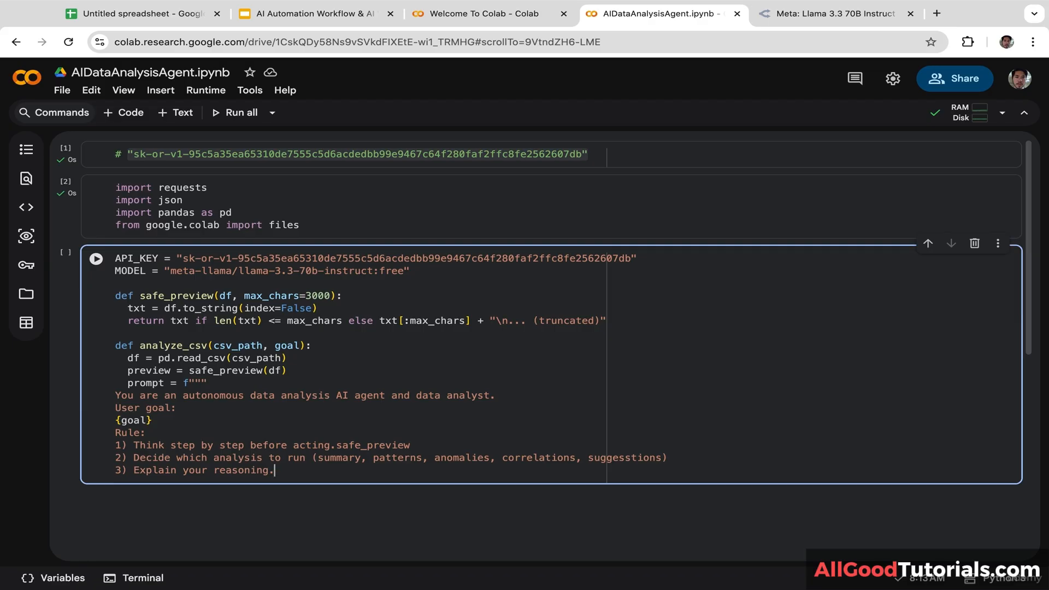
text(.)
key(BackSpace)
text(, then give results and ac)
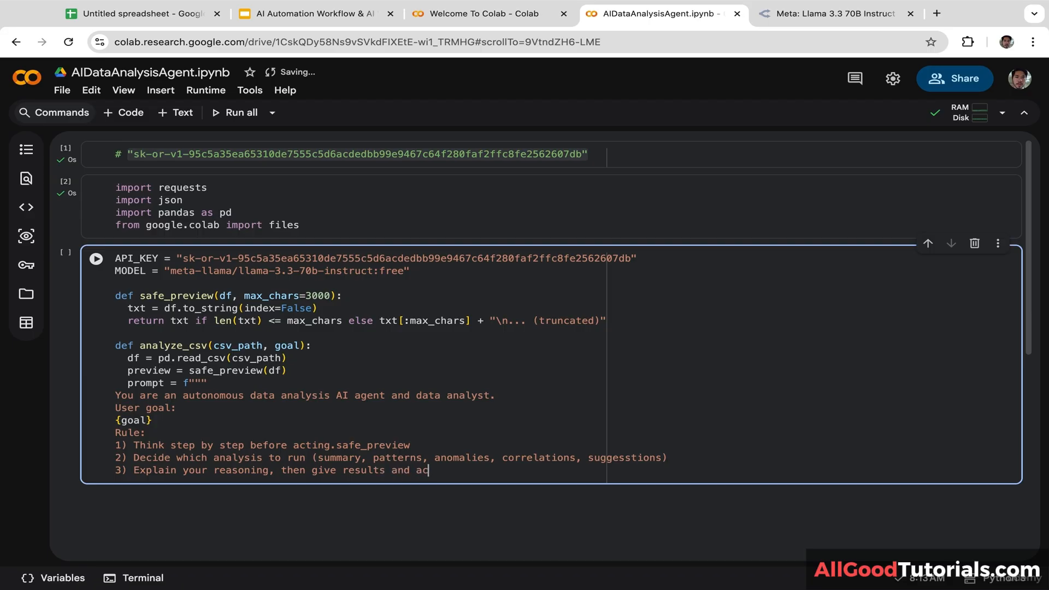
text(tionable recommendations.)
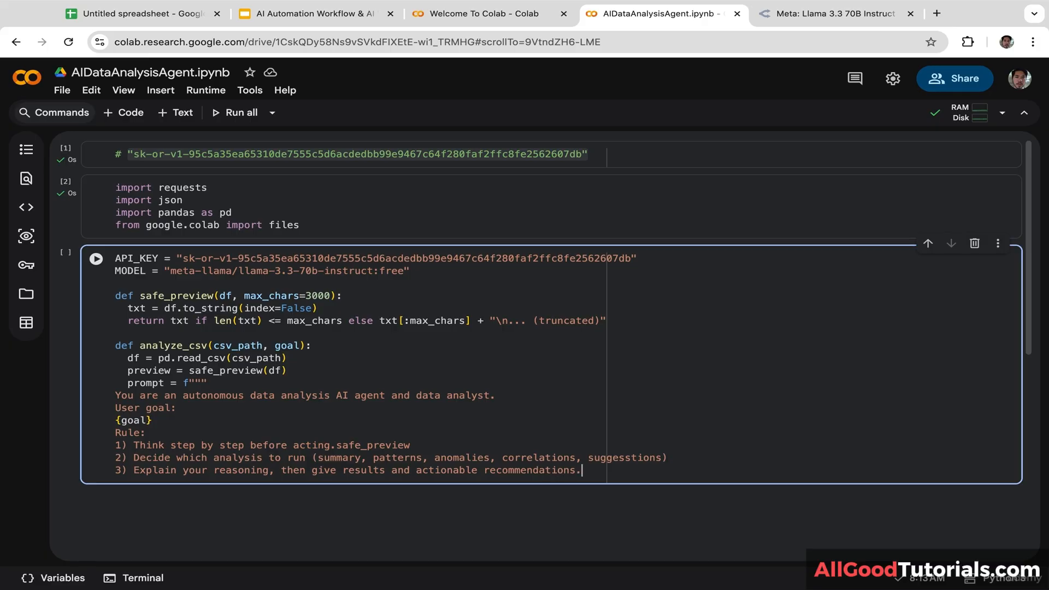
key(Return)
text(4))
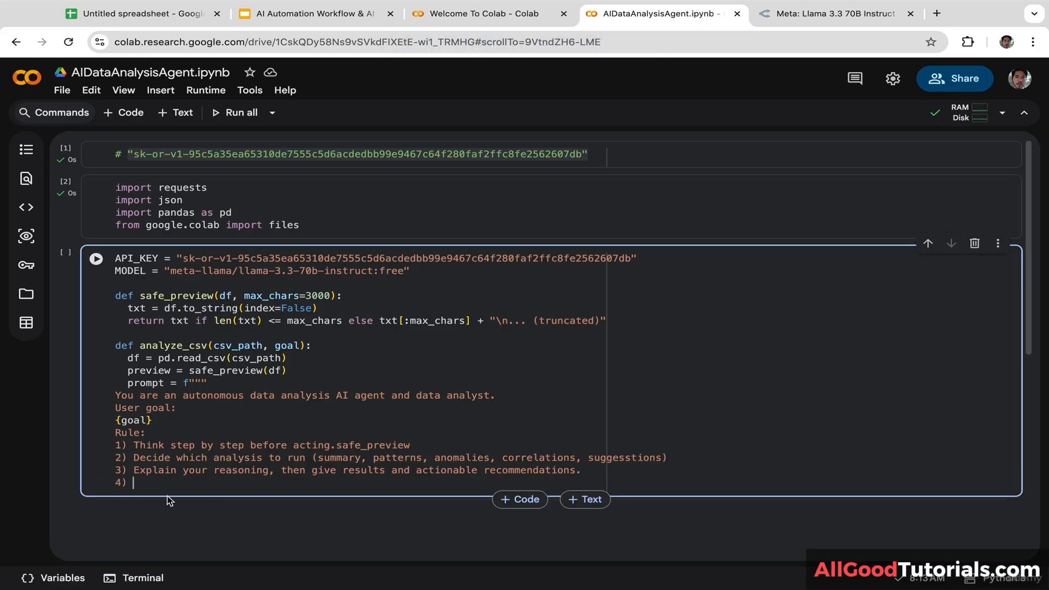
text( Keep answers concise )
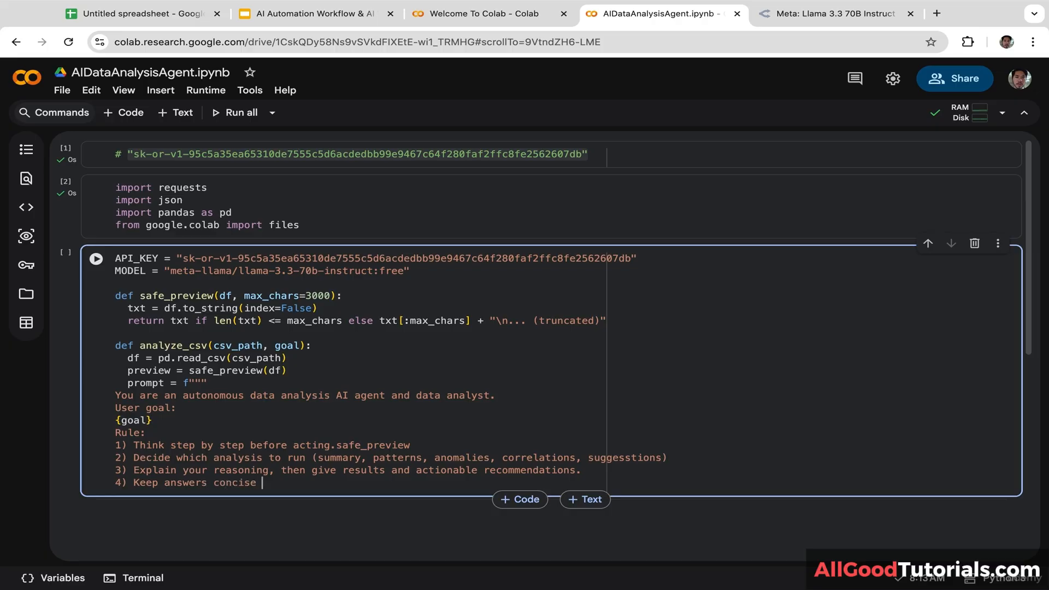
text(and business focused.)
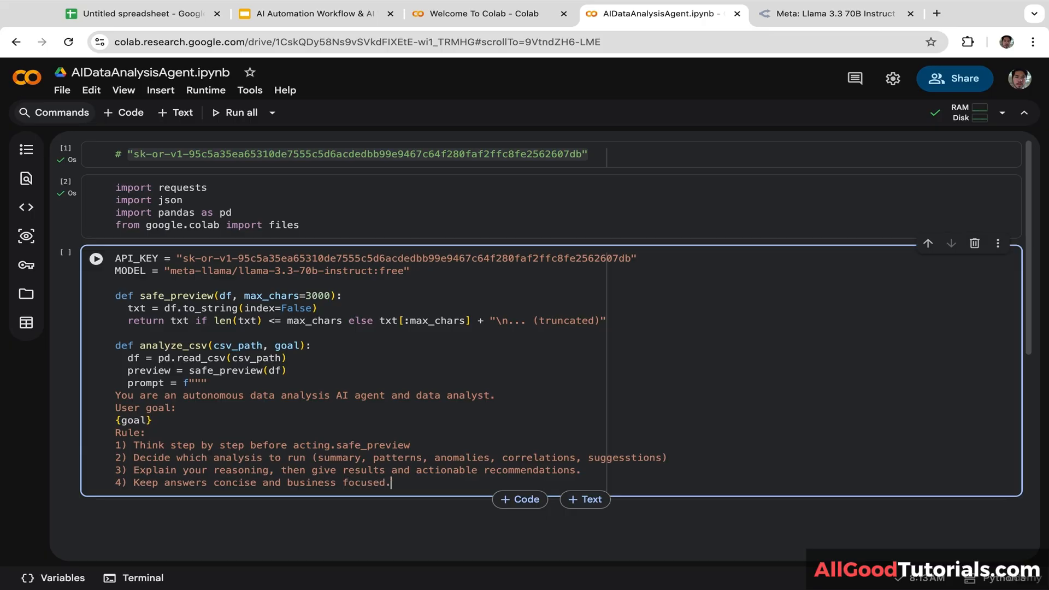
key(Return)
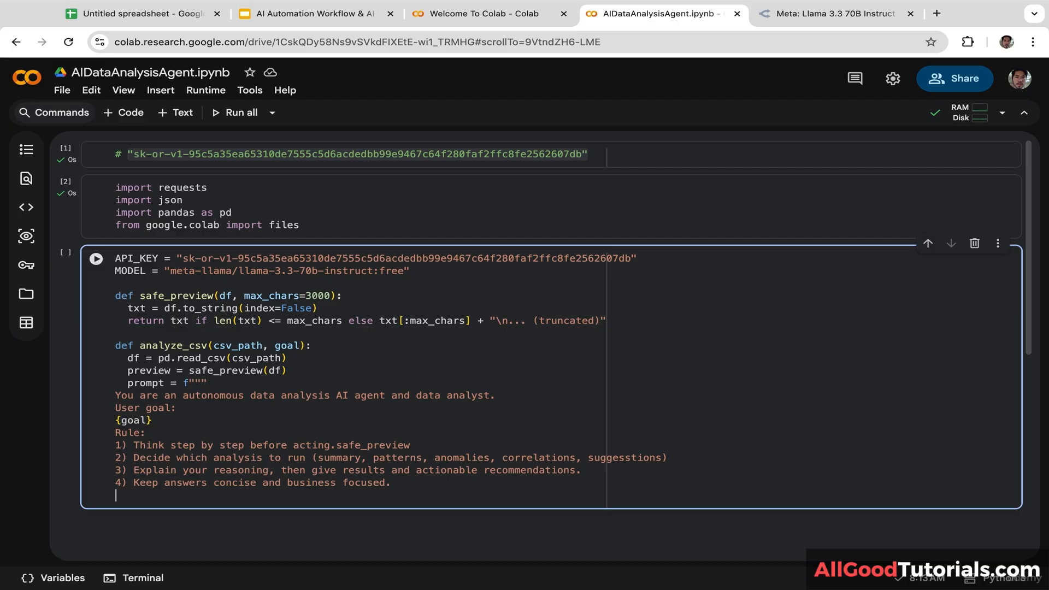
Step: End the prompt with 'Dataset preview (possibly truncated):', {preview}, and closing triple quotes
text(Dataset preview ()
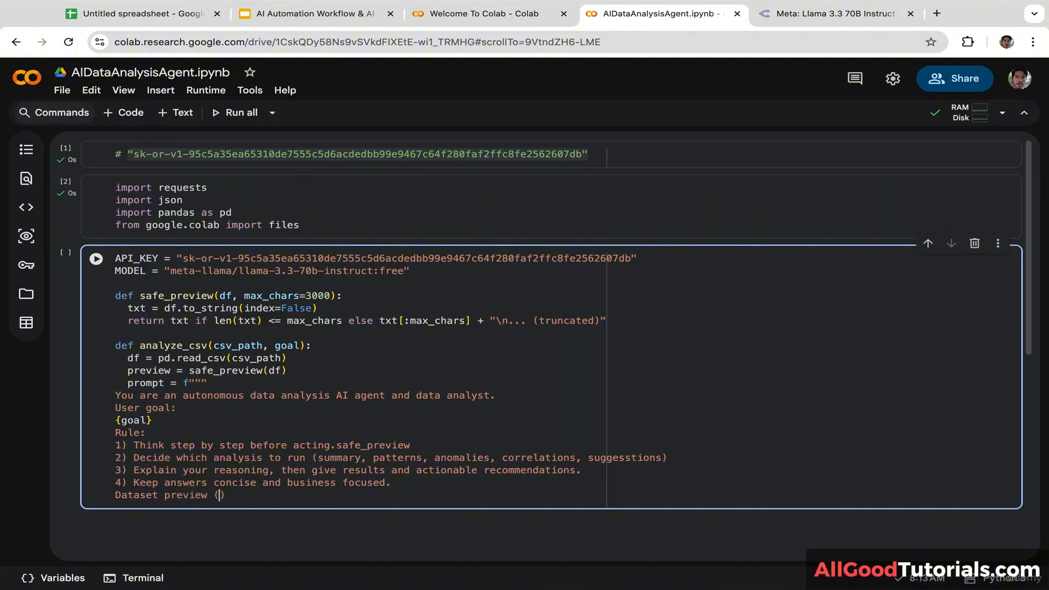
text(poss)
text(y truncated):)
key(Return)
text({)
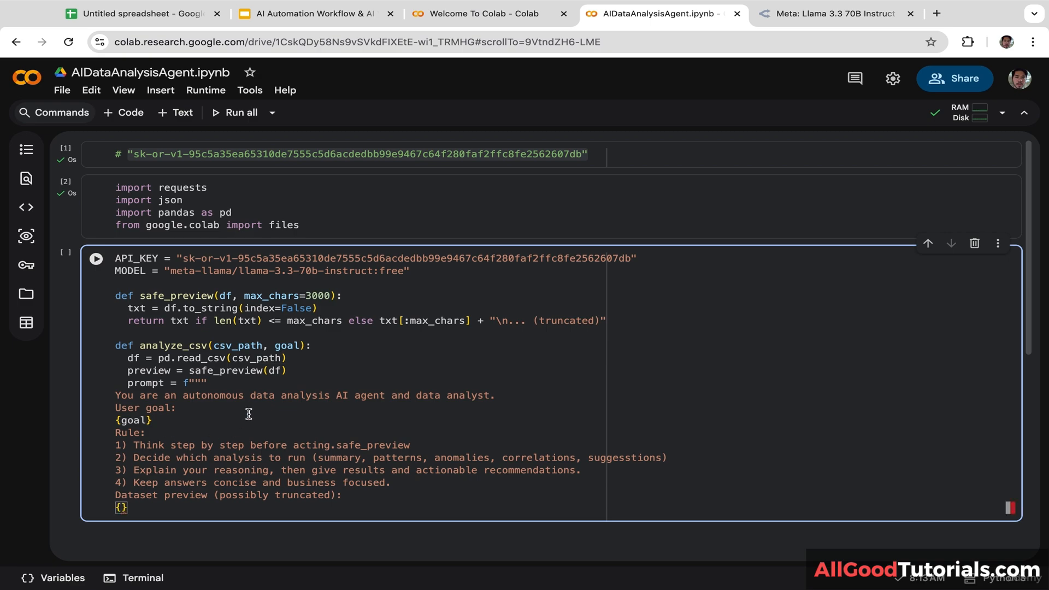
double_click(165, 371)
key(ctrl+c)
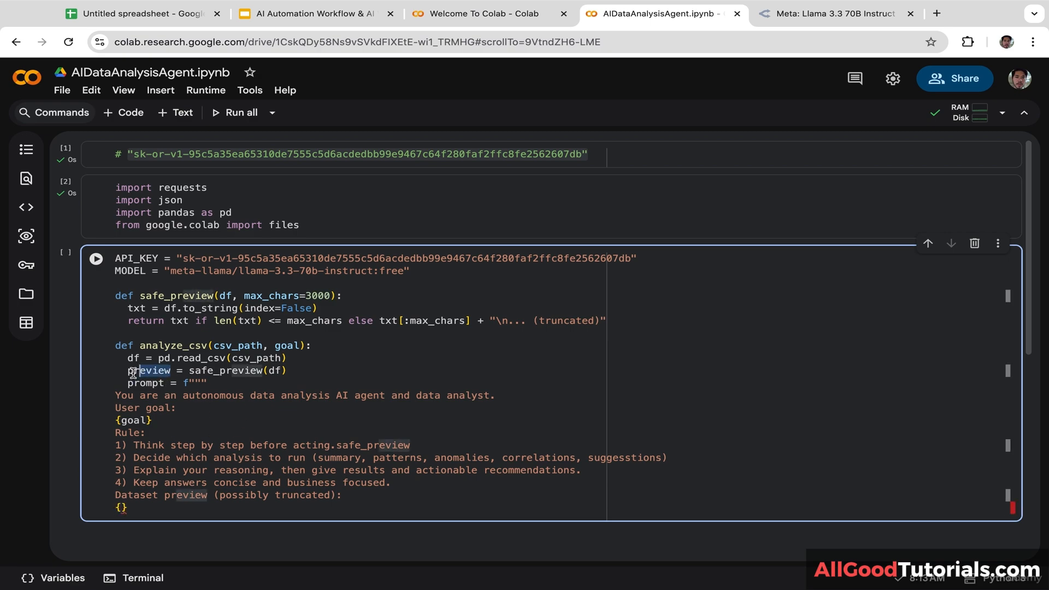
click(121, 508)
key(ctrl+v)
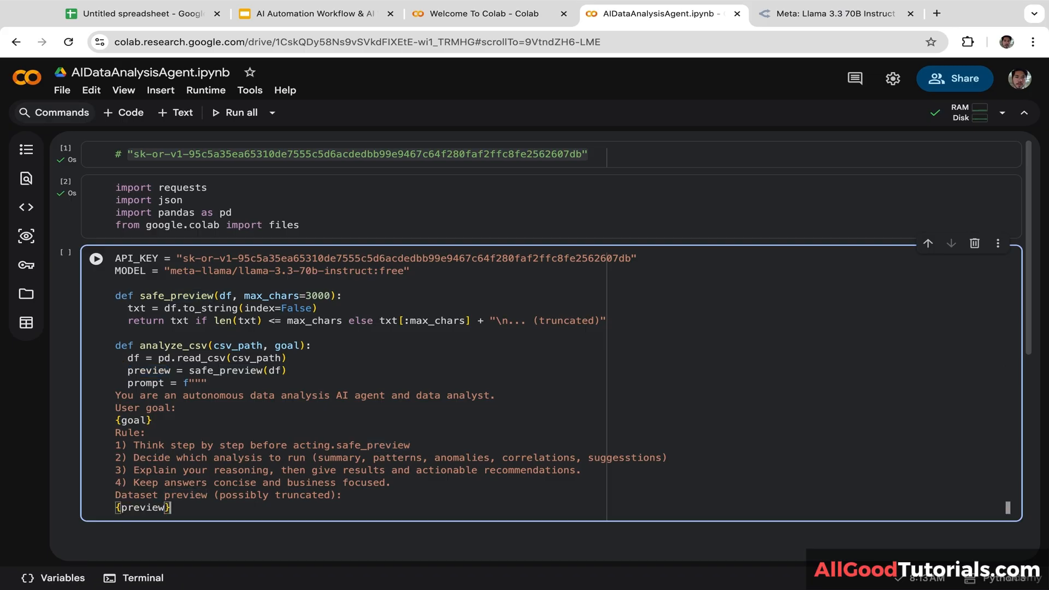
key(Return)
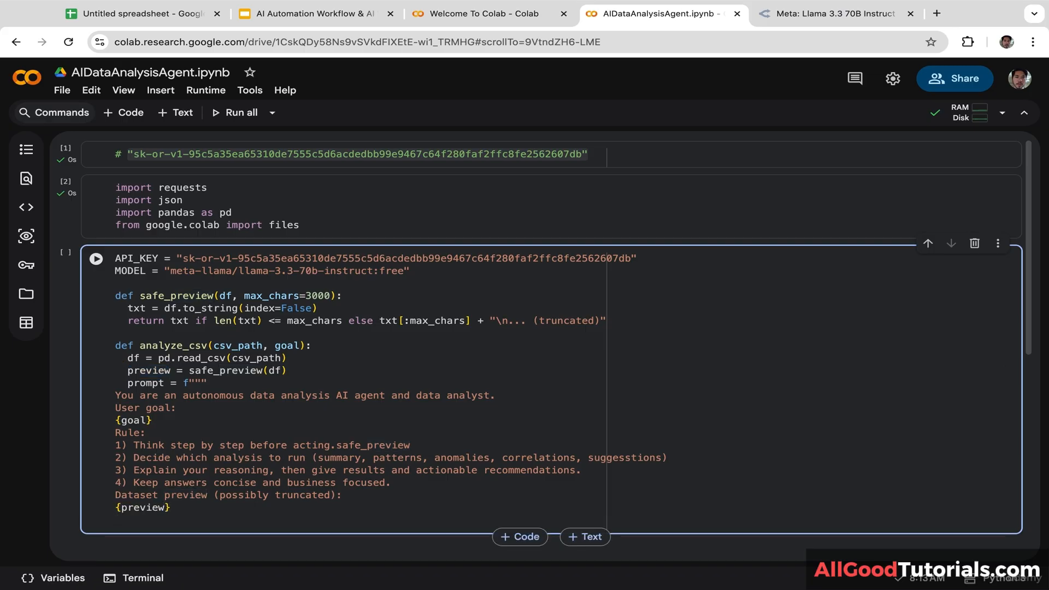
text(""")
key(Return)
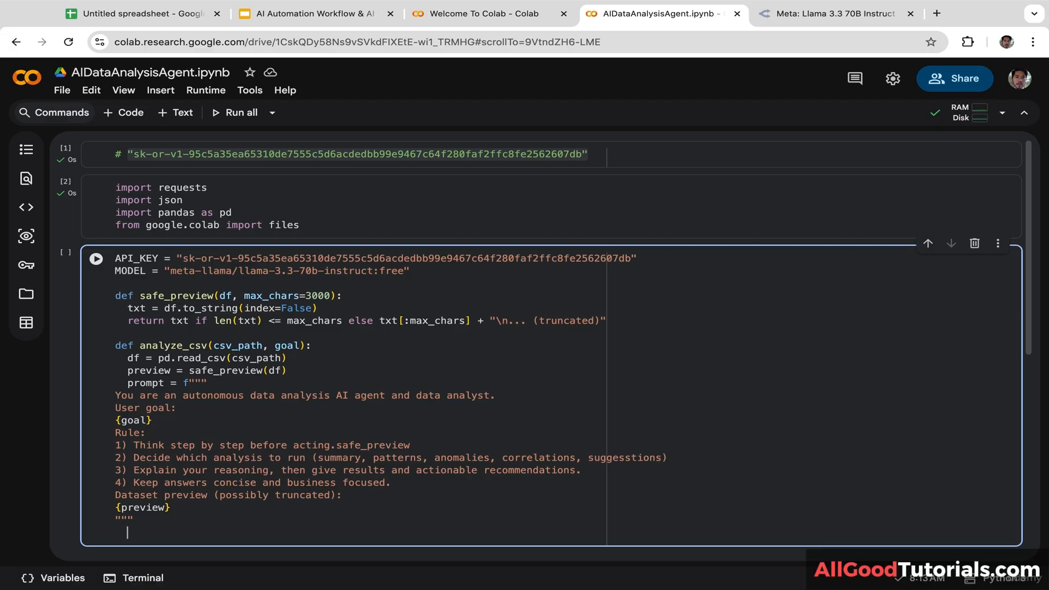
text(resp = )
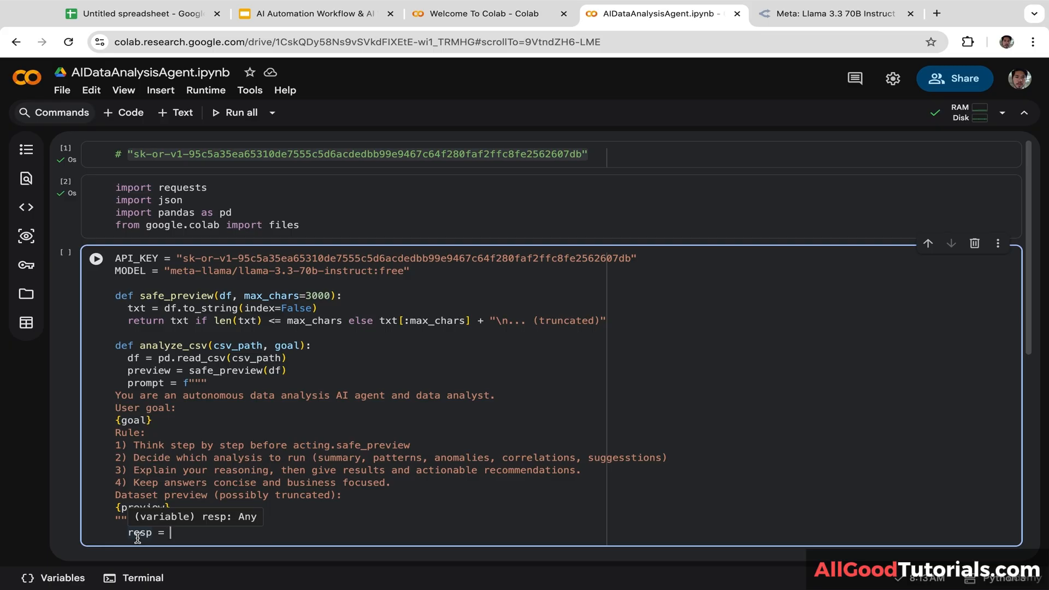
text(request)
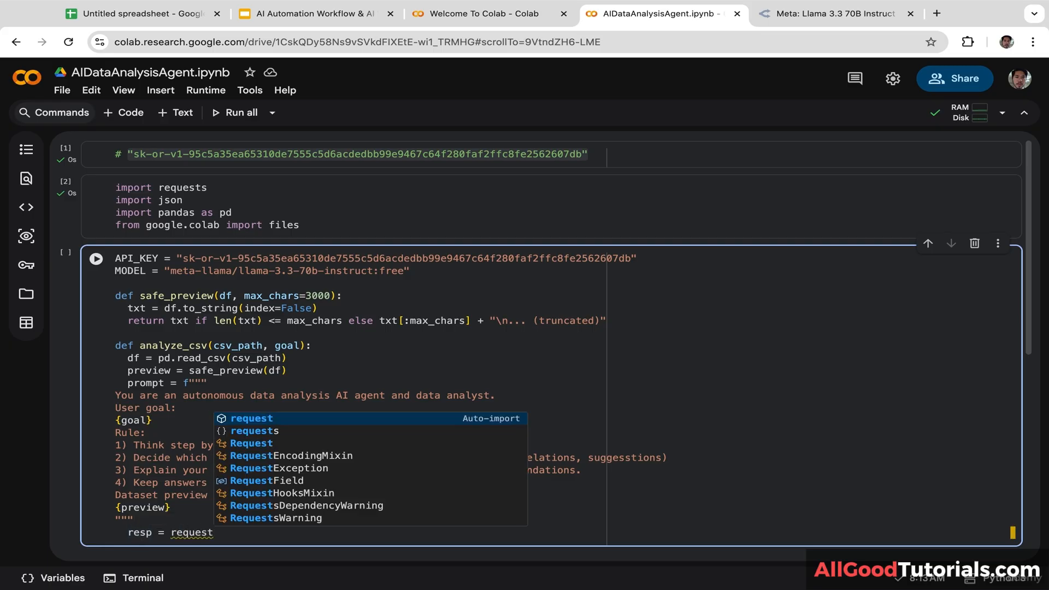
key(Down)
key(Escape)
text(s.p)
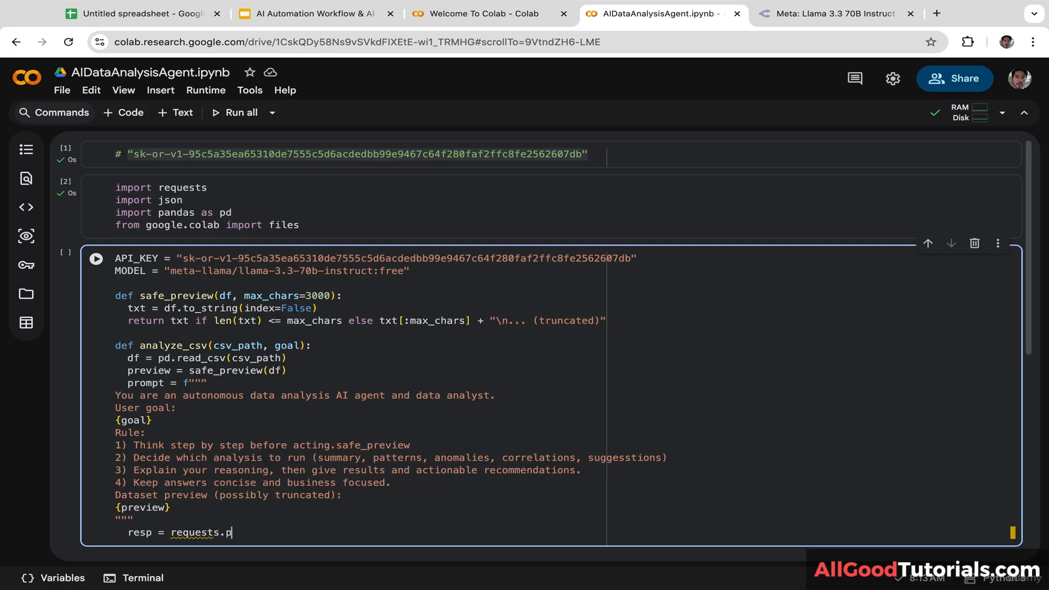
text(ost()
key(Return)
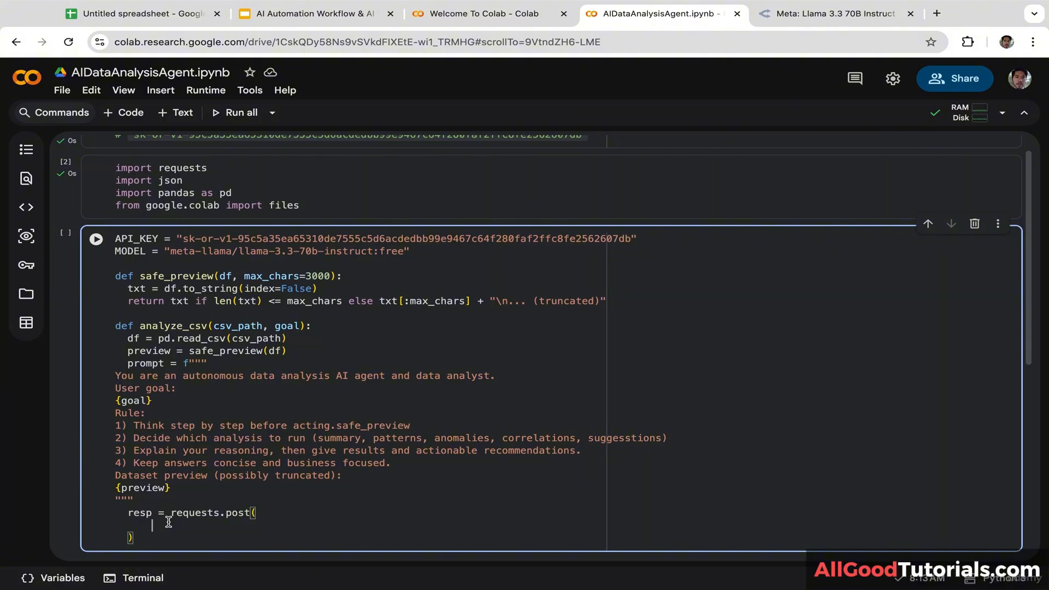
text(")
text(htt)
text(ps)
text(:)
text(//)
text(open)
text(router)
text(.a)
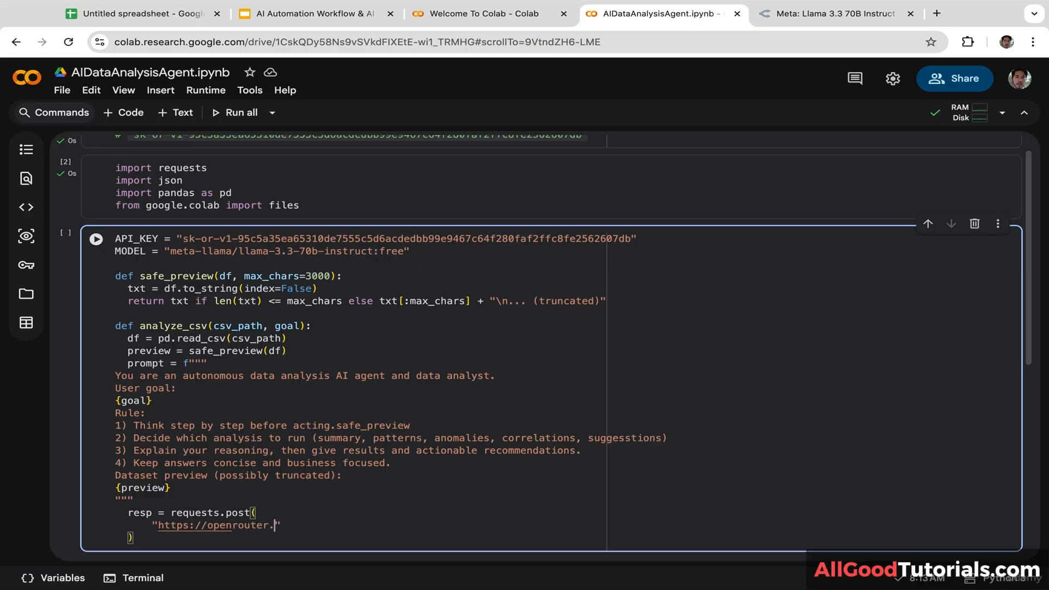
text(i/api/v1/chat/)
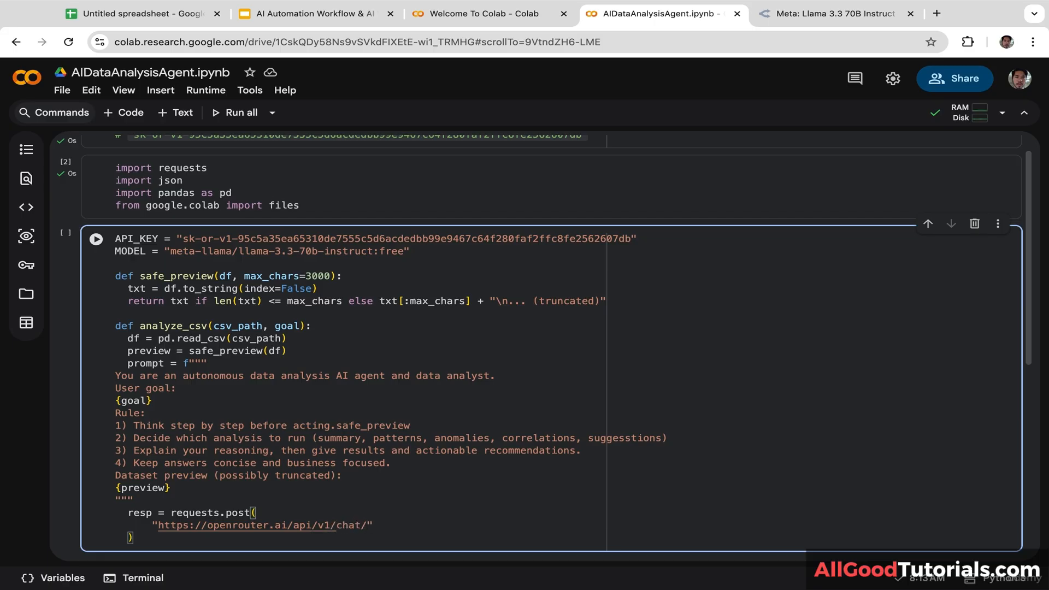
text(completions")
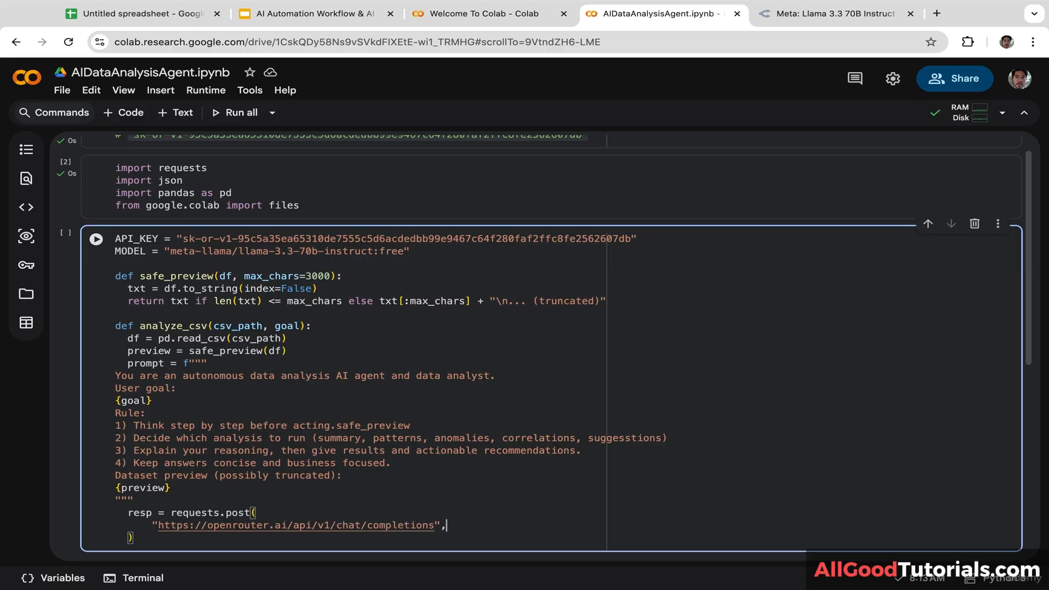
text(,)
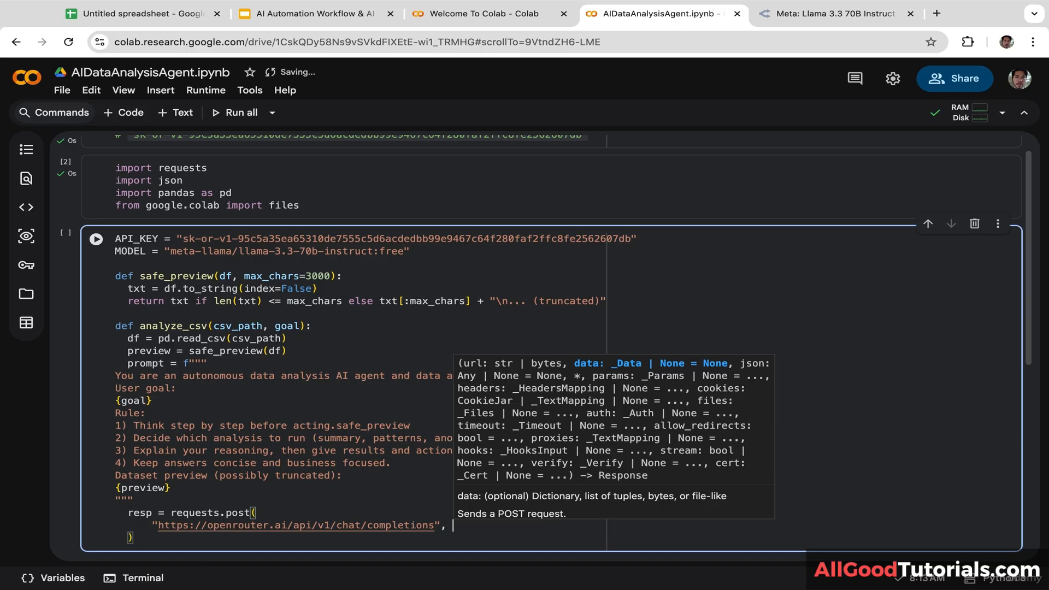
Step: Start a headers = { dictionary on a new line inside the requests.post call
key(Return)
key(Up)
key(Up)
key(Up)
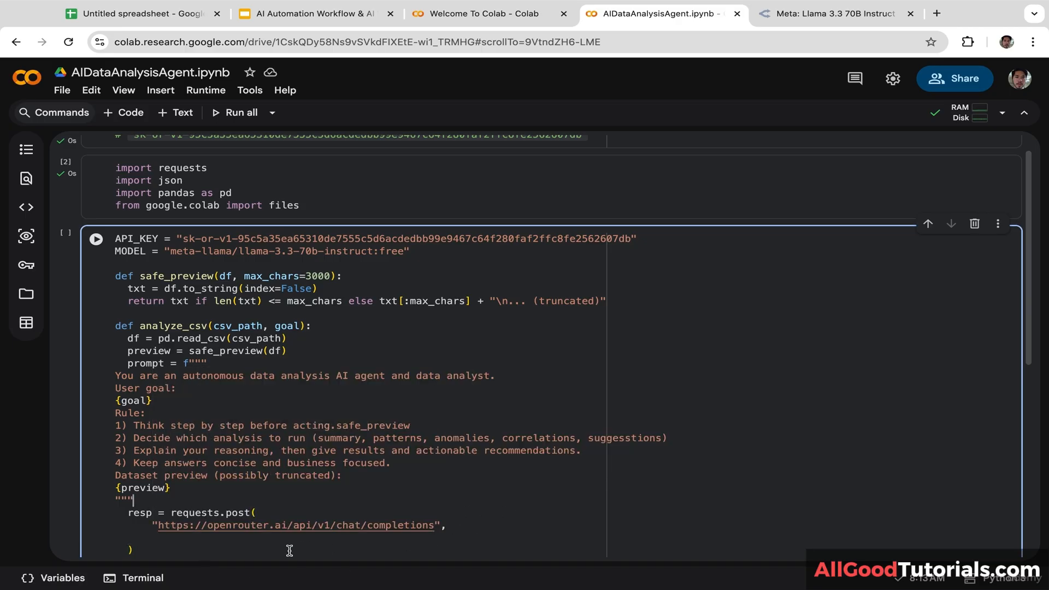
scroll(261, 546, down, 1)
click(210, 529)
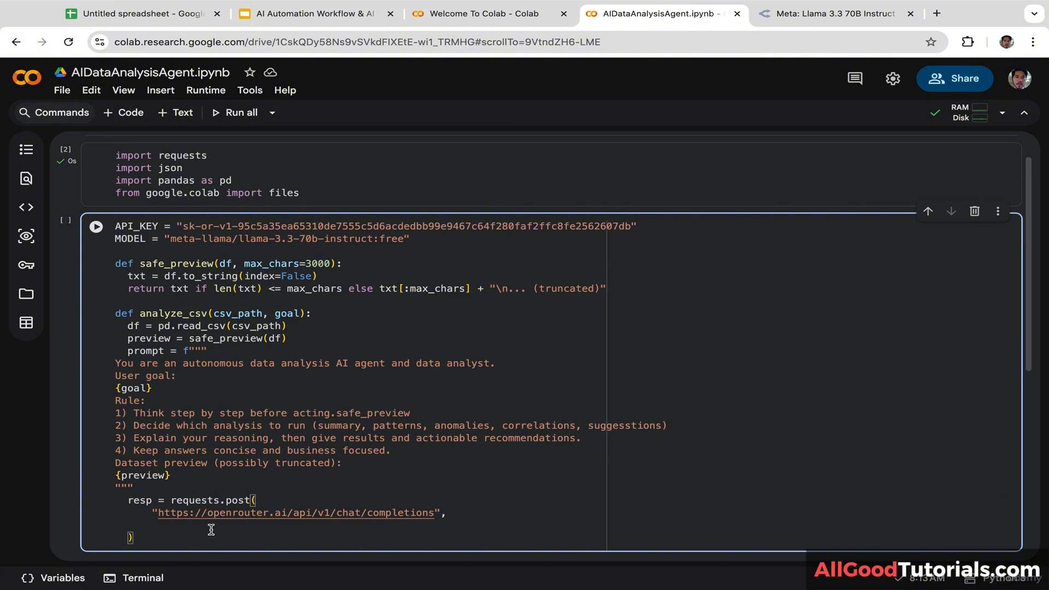
text(headers)
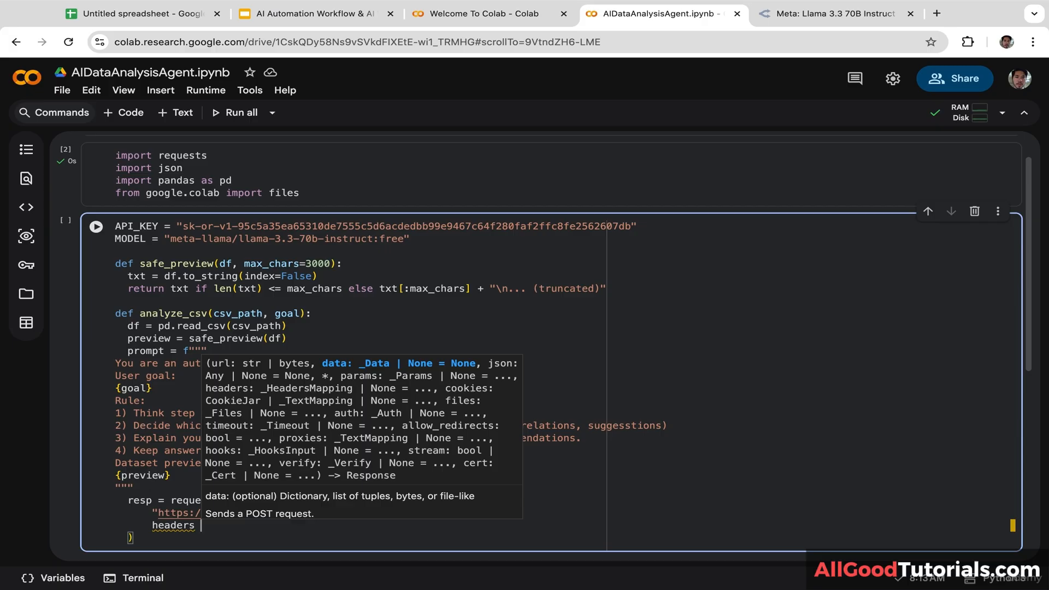
text( = {)
key(Return)
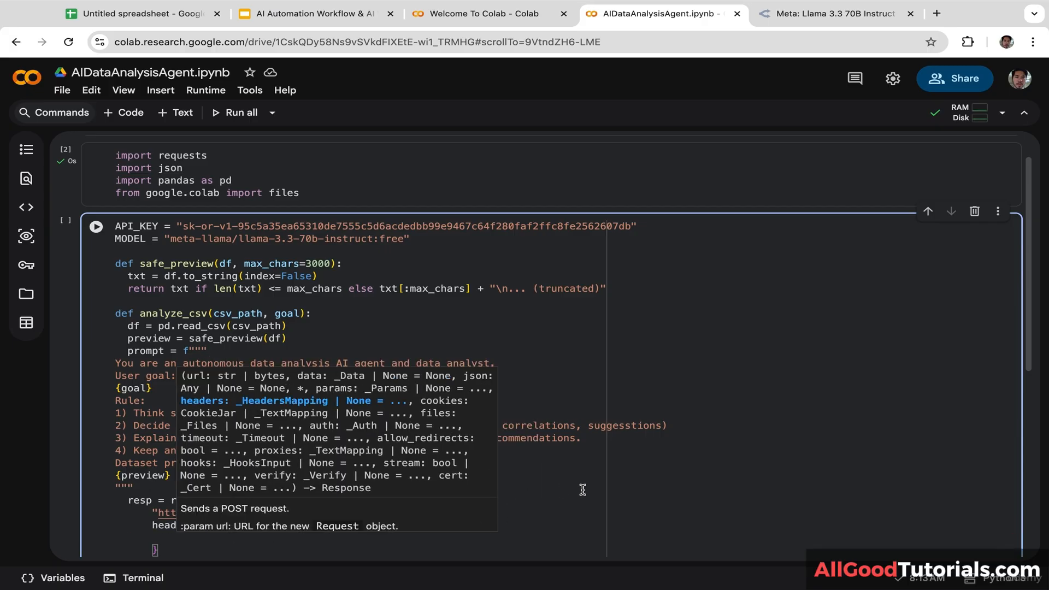
click(583, 489)
click(189, 533)
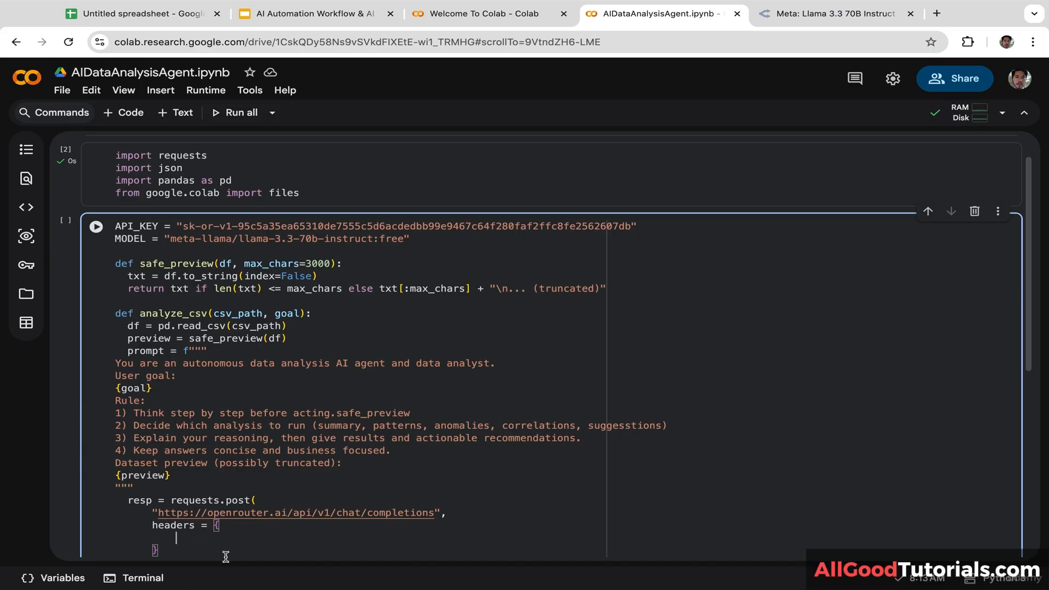
Step: Add the "Authorization": f"Bearer {API_KEY}" entry, pasting in the API_KEY name
text("Authorization": f)
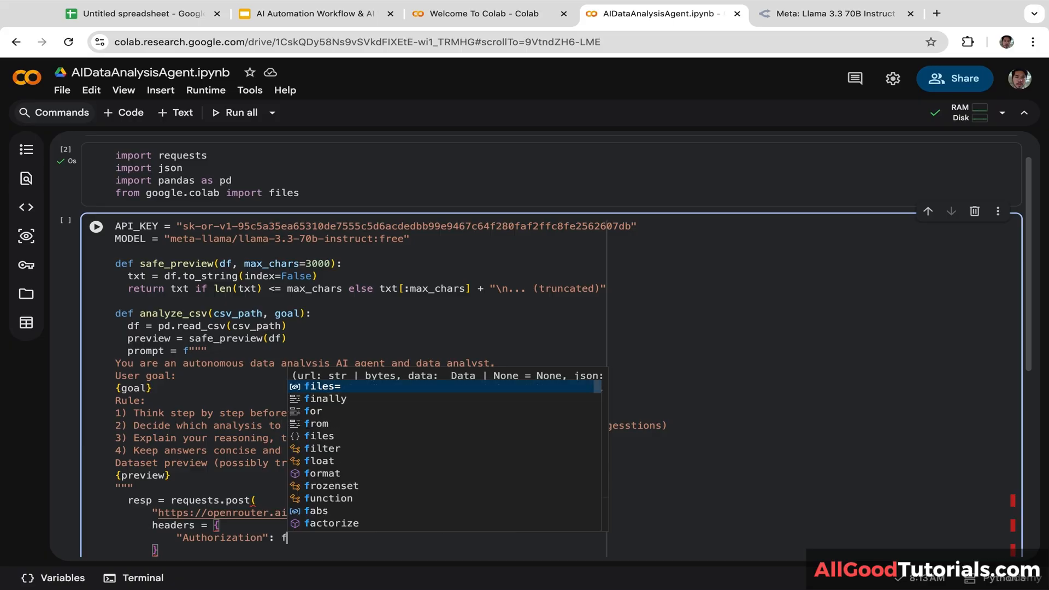
text("Beare)
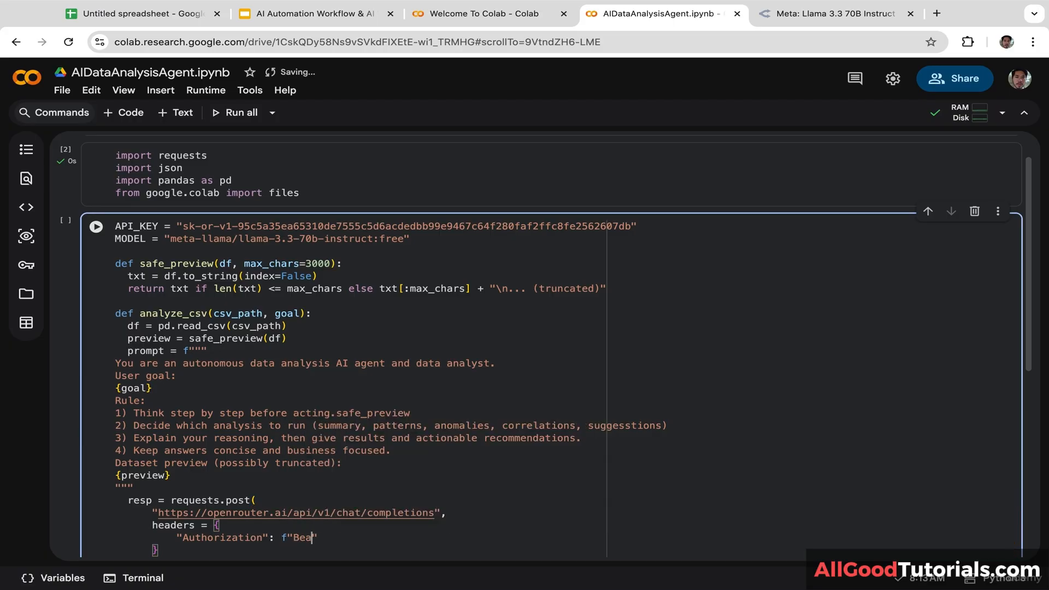
text(r {)
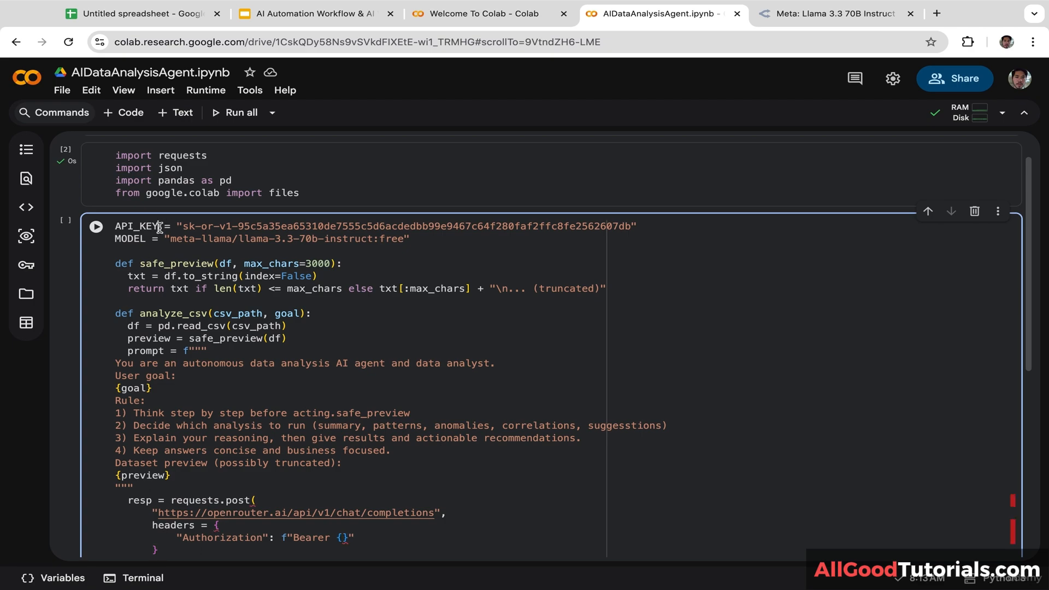
double_click(157, 226)
key(ctrl+c)
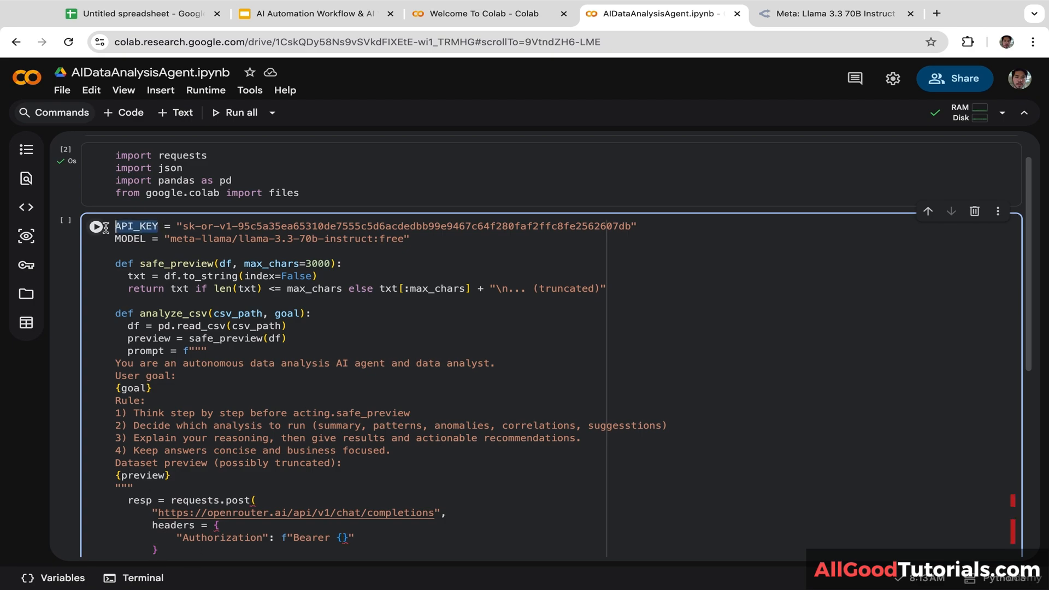
click(341, 539)
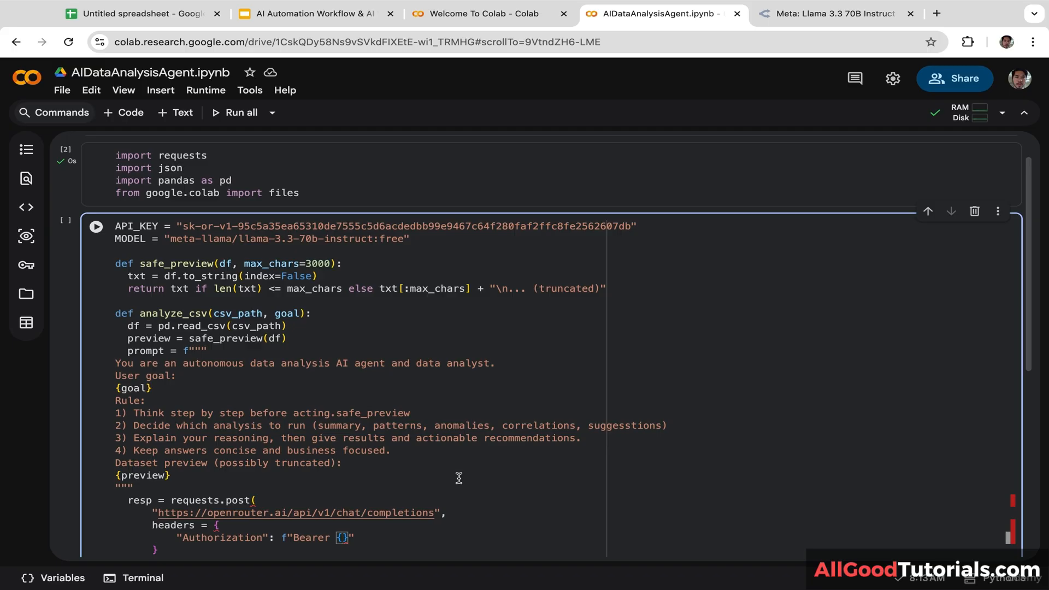
key(ctrl+v)
text(,)
key(Return)
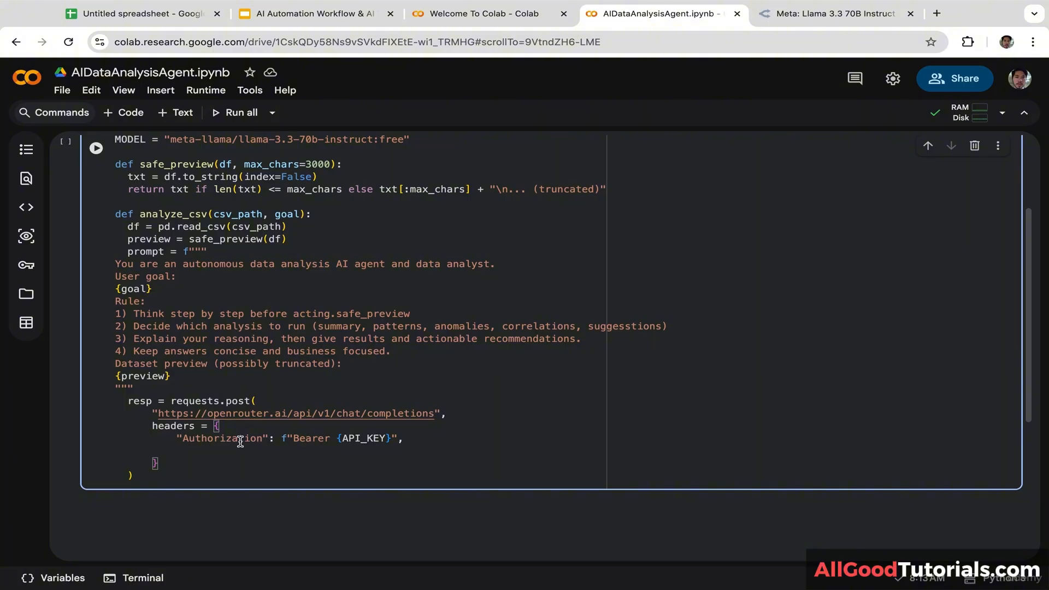
Step: Add "Content-Type": "application/json" and end the headers argument with a comma
text("Content-Type": "applications)
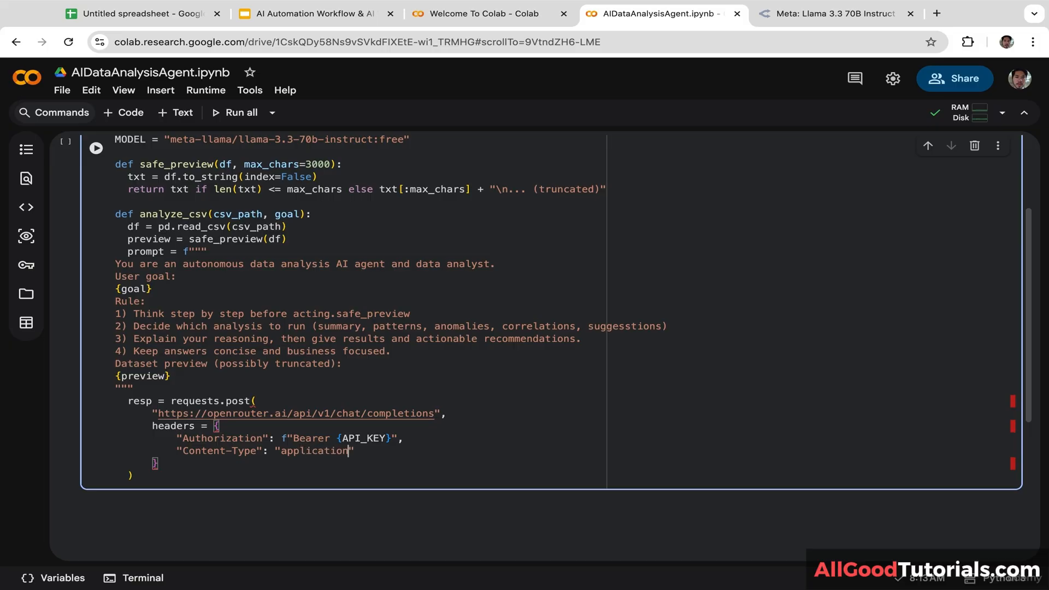
key(BackSpace)
text(/json",)
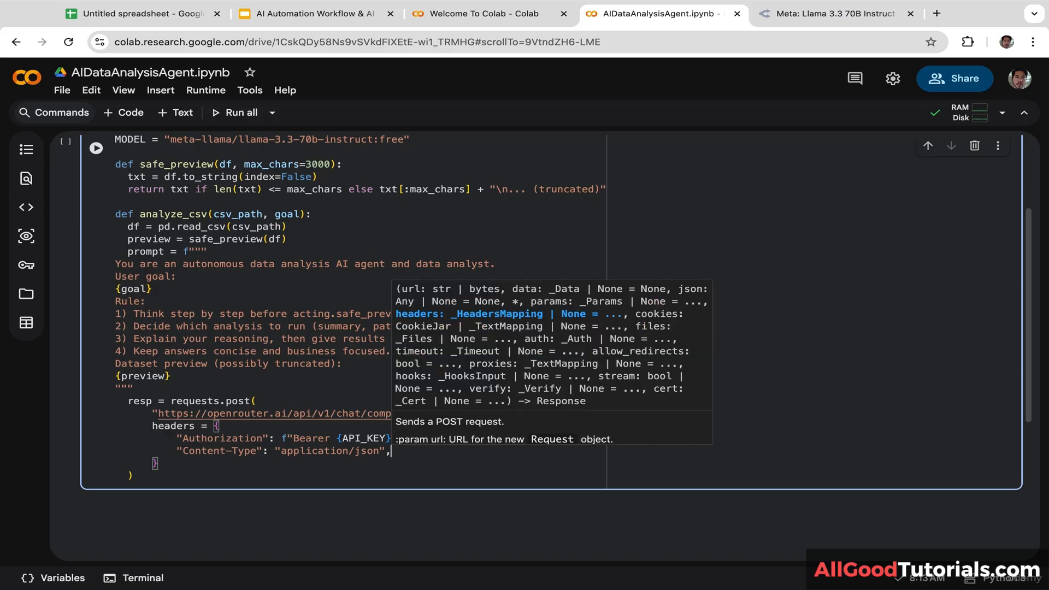
click(183, 465)
text(,)
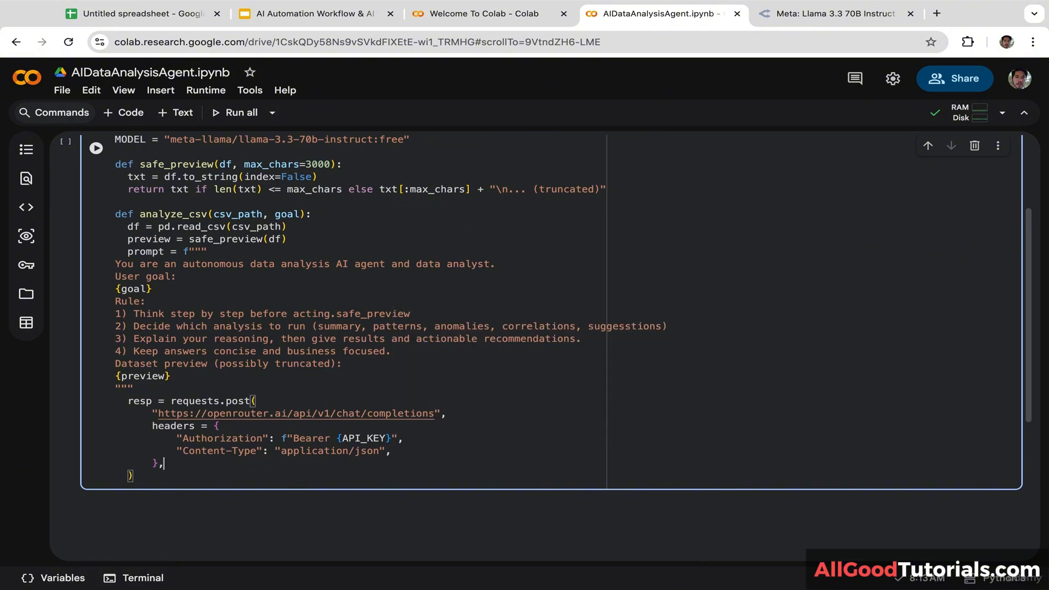
key(Return)
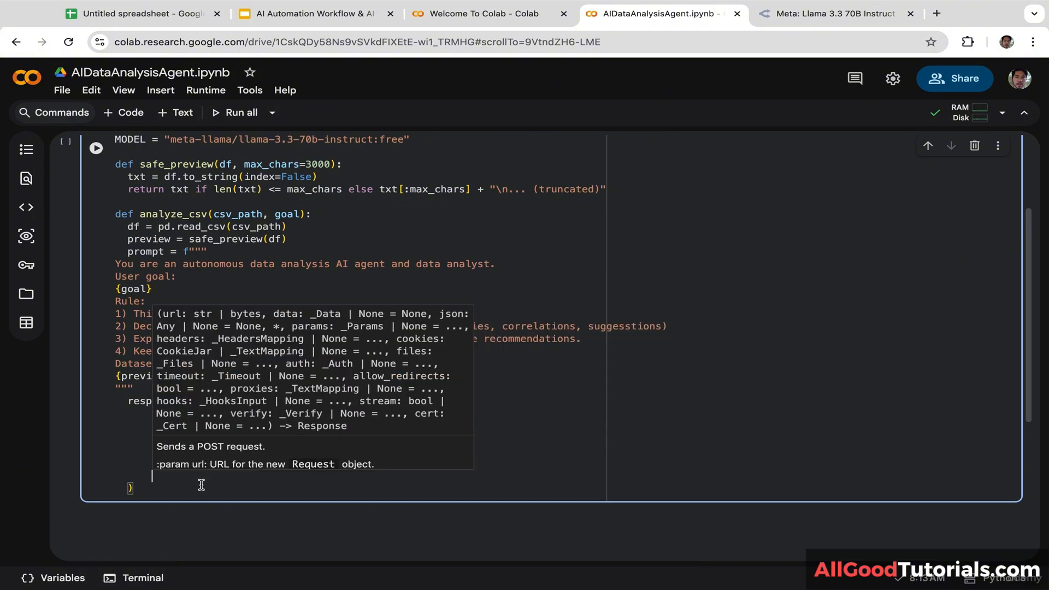
Step: Add data = json.dumps({ with "model": MODEL as the first payload entry
click(222, 524)
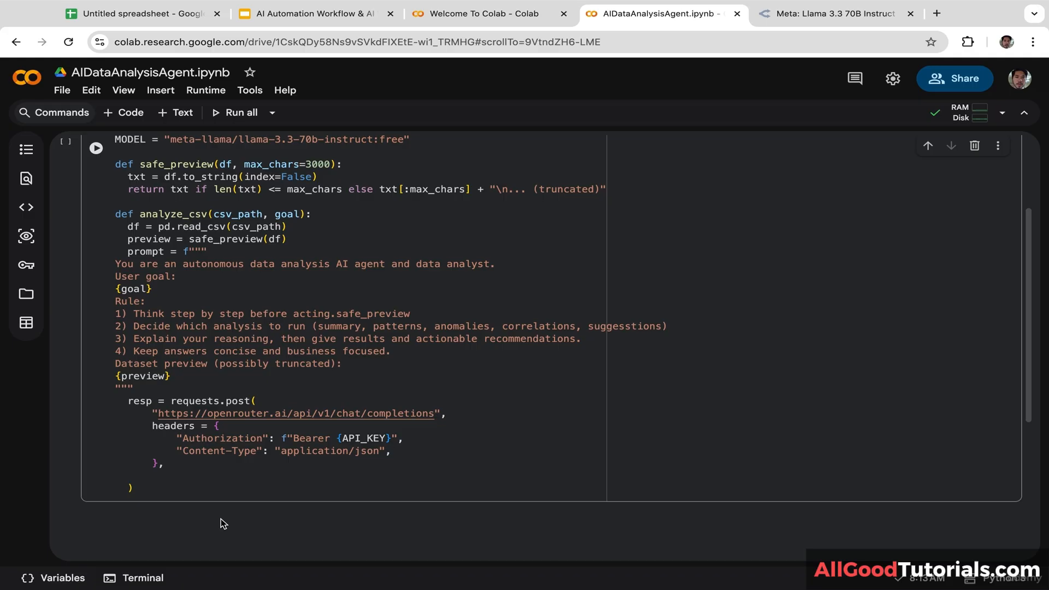
click(175, 480)
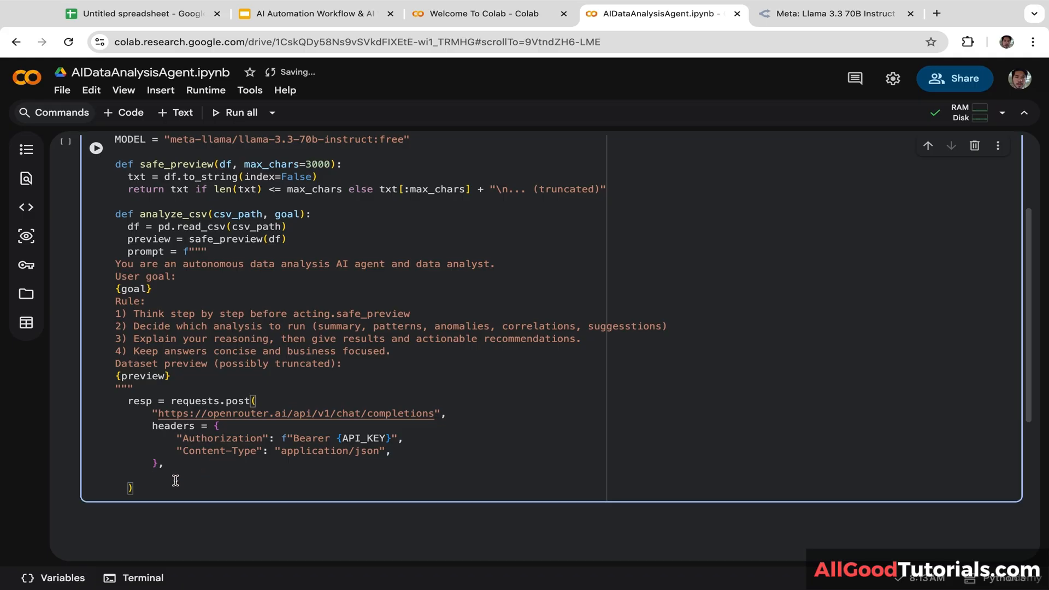
text(data = json)
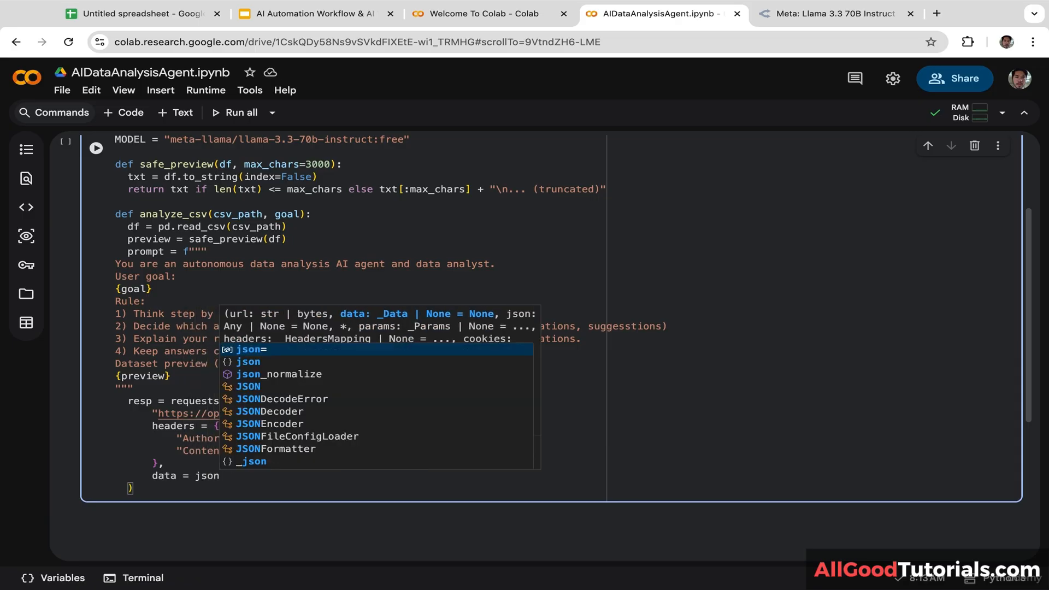
text(.dumps)
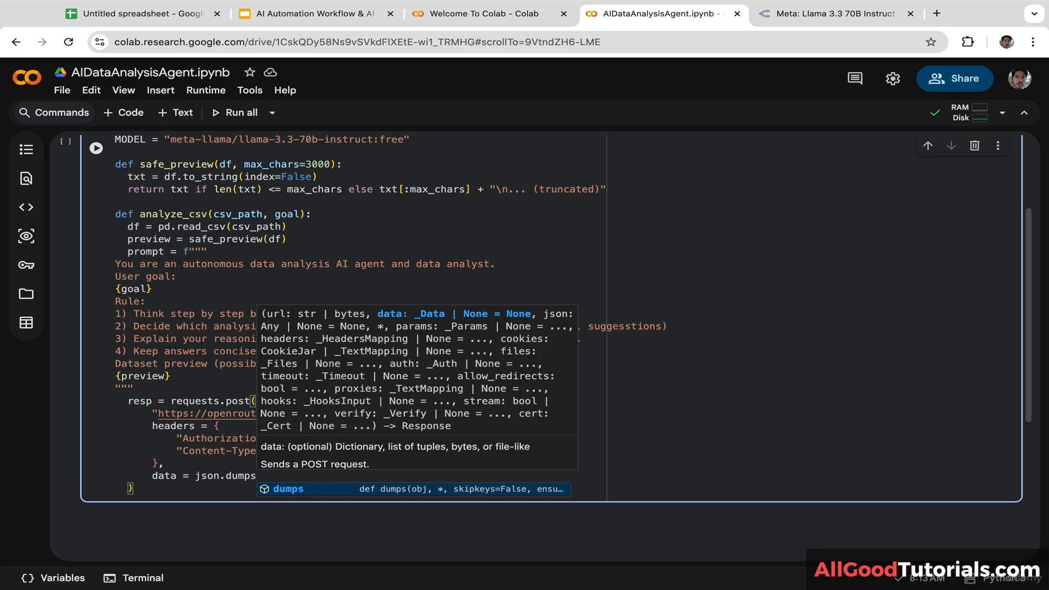
text(()
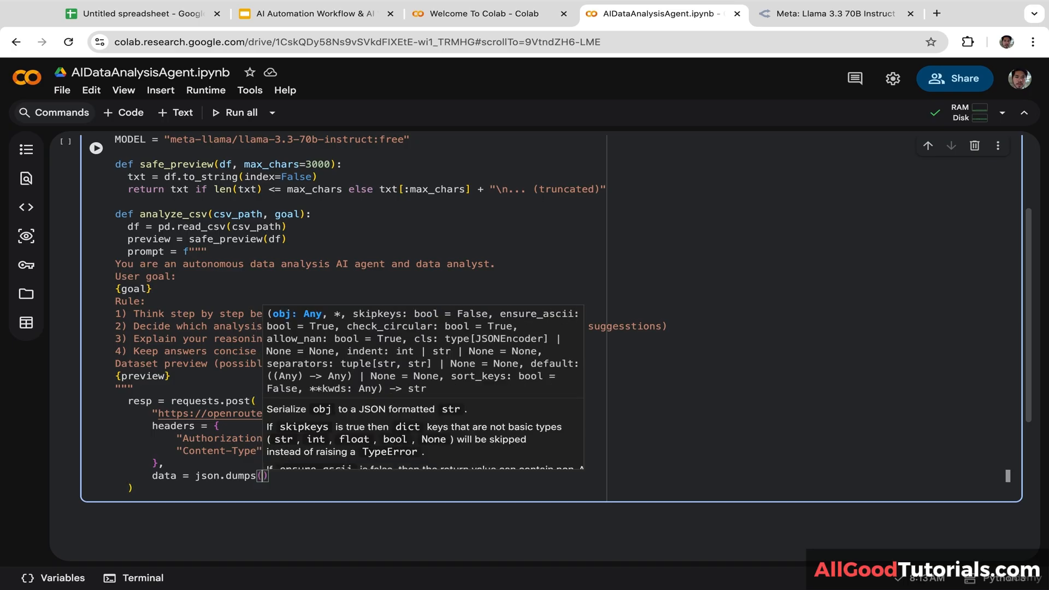
text({)
key(Return)
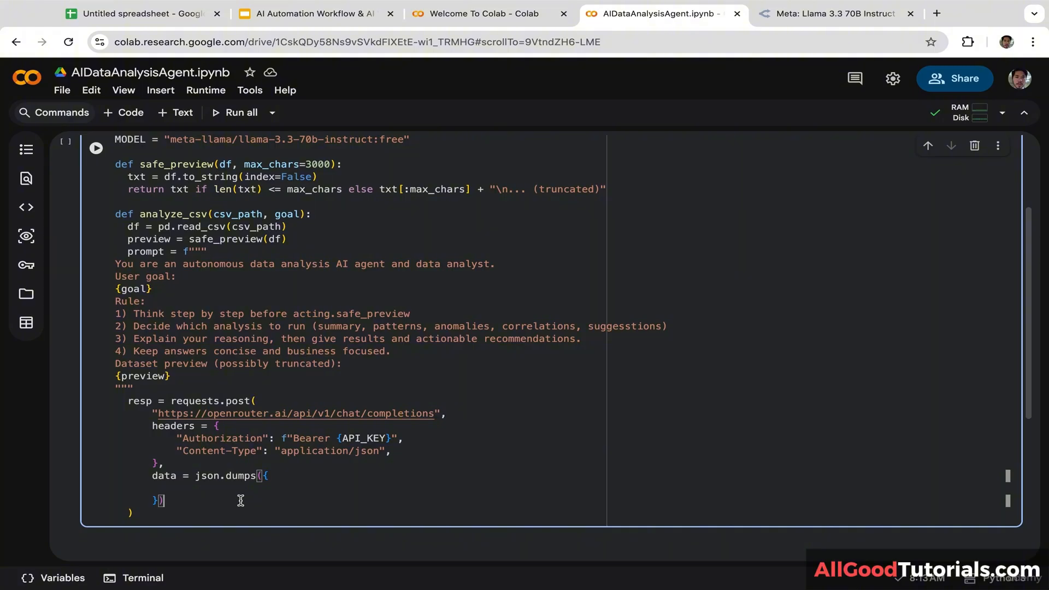
click(201, 490)
text("model")
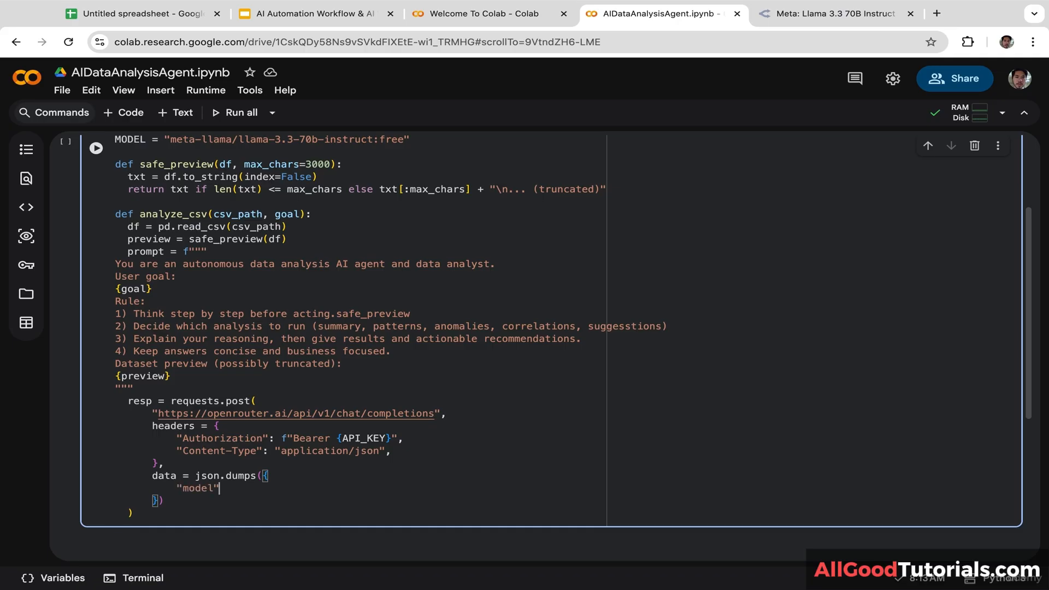
text(:)
scroll(1030, 309, up, 1)
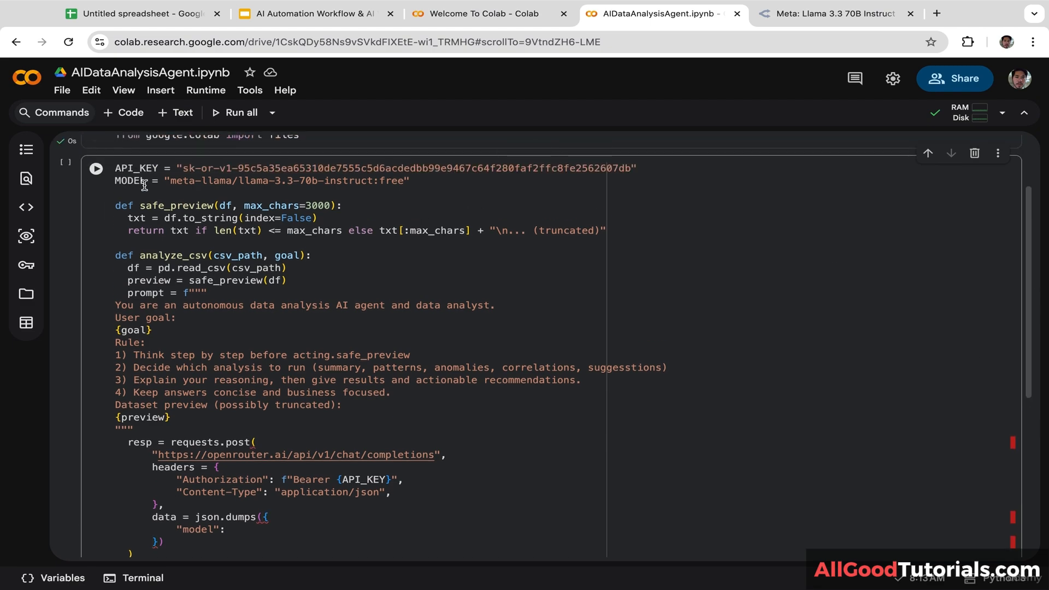
drag(145, 186, 97, 185)
key(ctrl+c)
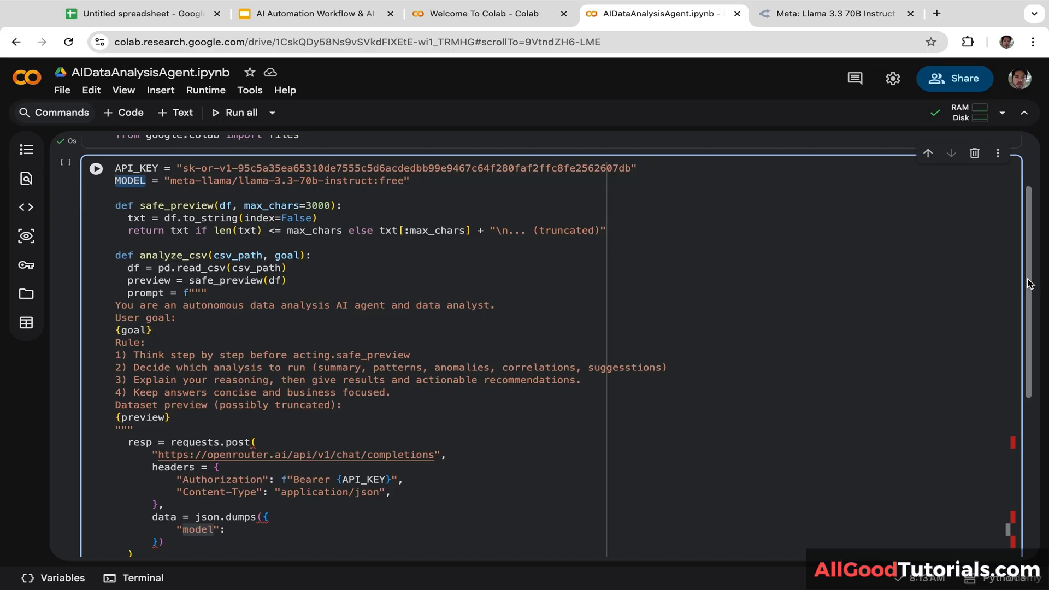
drag(1038, 282, 1025, 375)
click(246, 349)
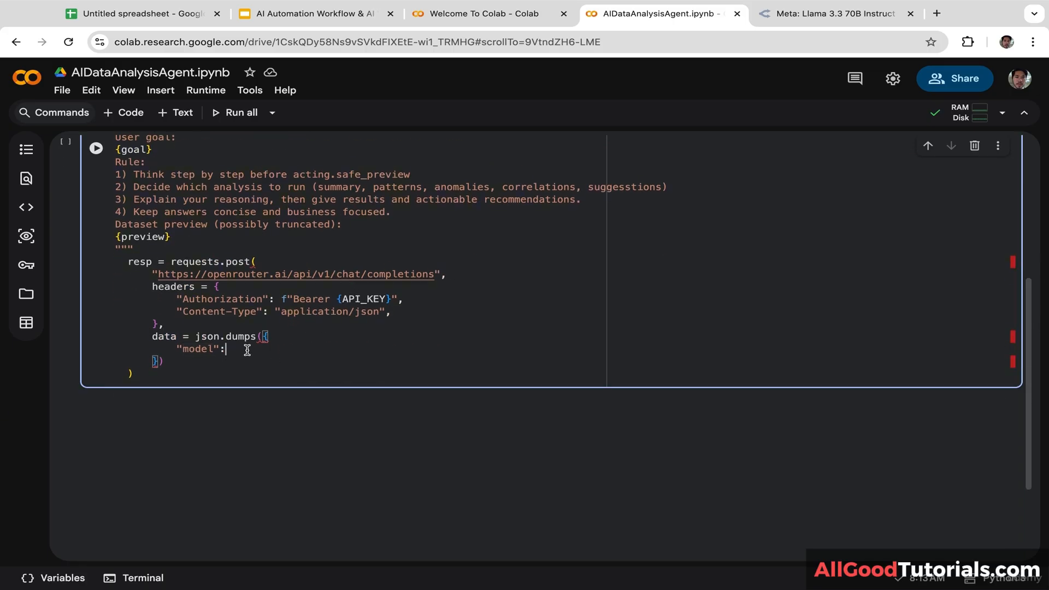
key(ctrl+v)
text(,)
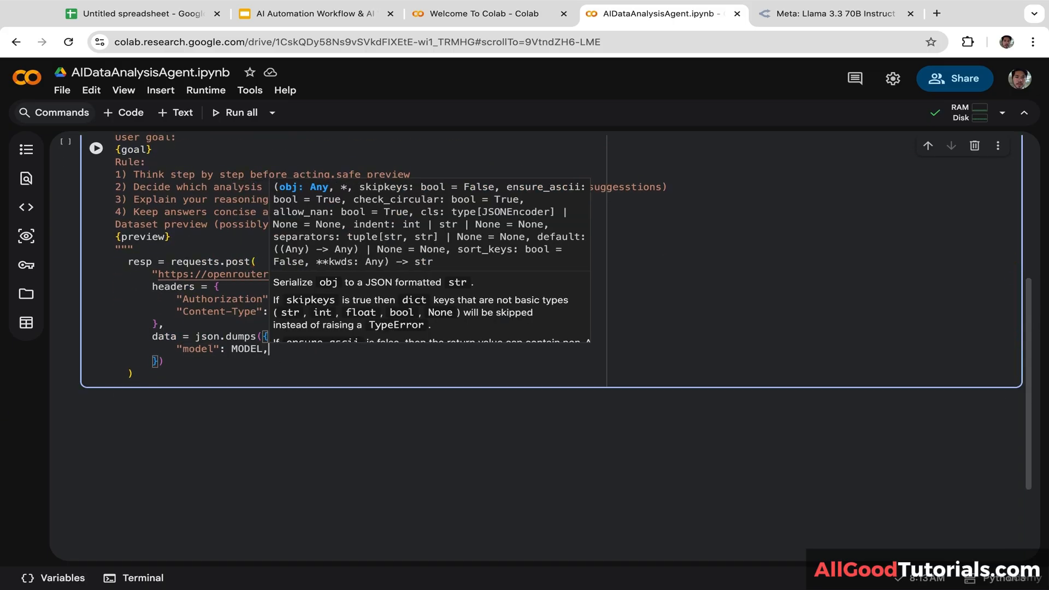
key(Return)
key(Left)
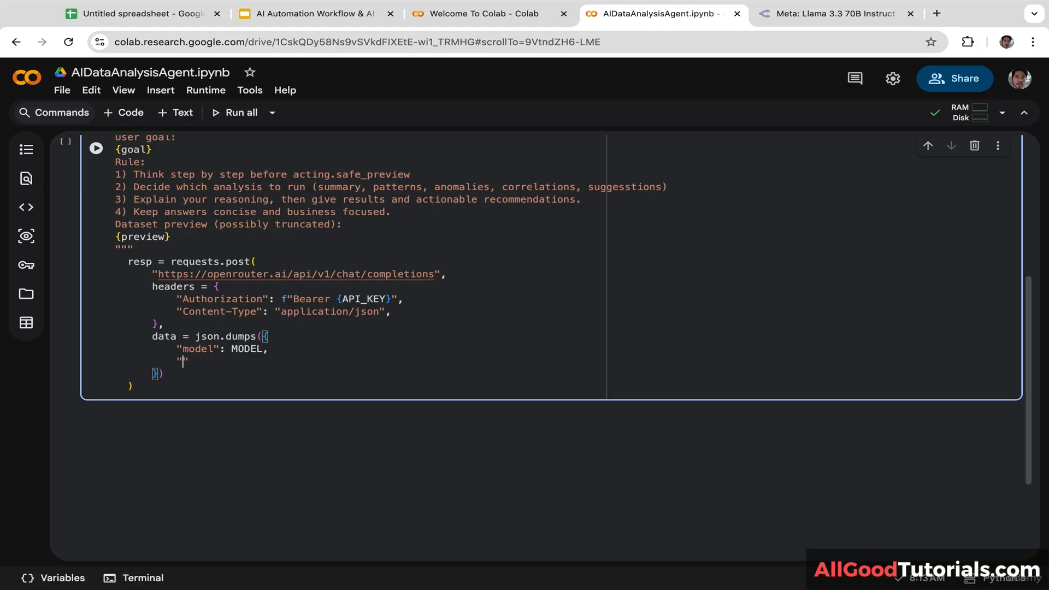
Step: Begin the "messages" list with a "role":"user" message, fixing the 'iser' typo
text("messages": [)
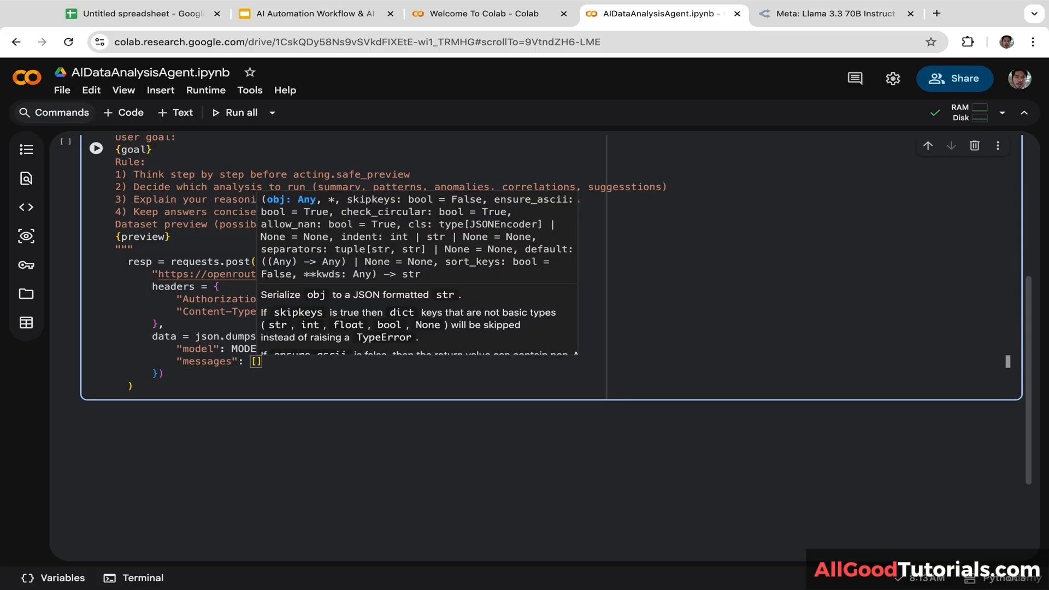
text({)
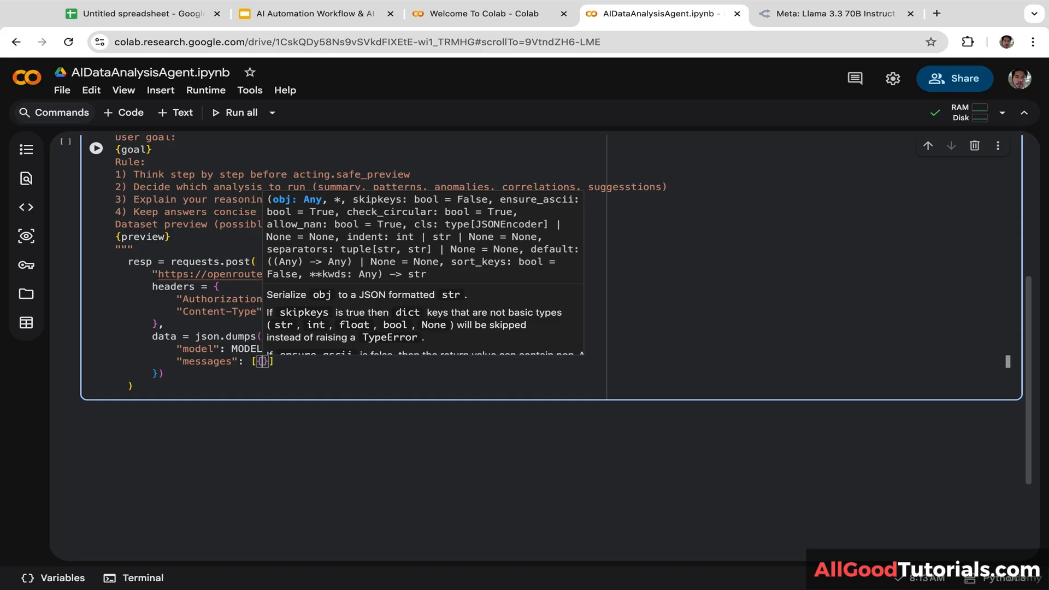
key(Escape)
text("role")
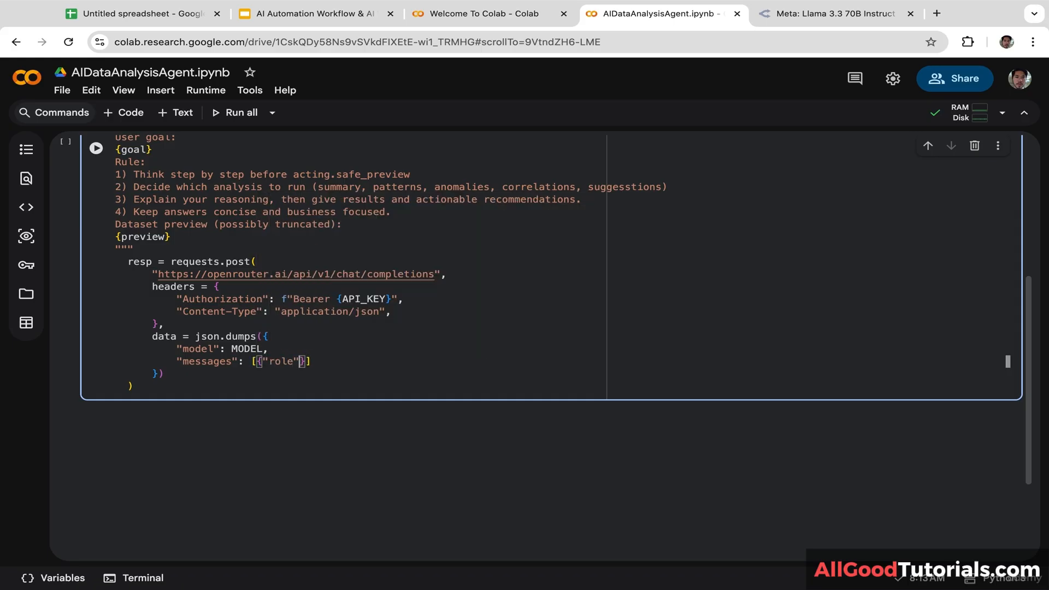
text(:"iser")
click(317, 361)
key(BackSpace)
text(u)
key(Right)
key(Right)
key(Right)
key(Right)
text(, "content")
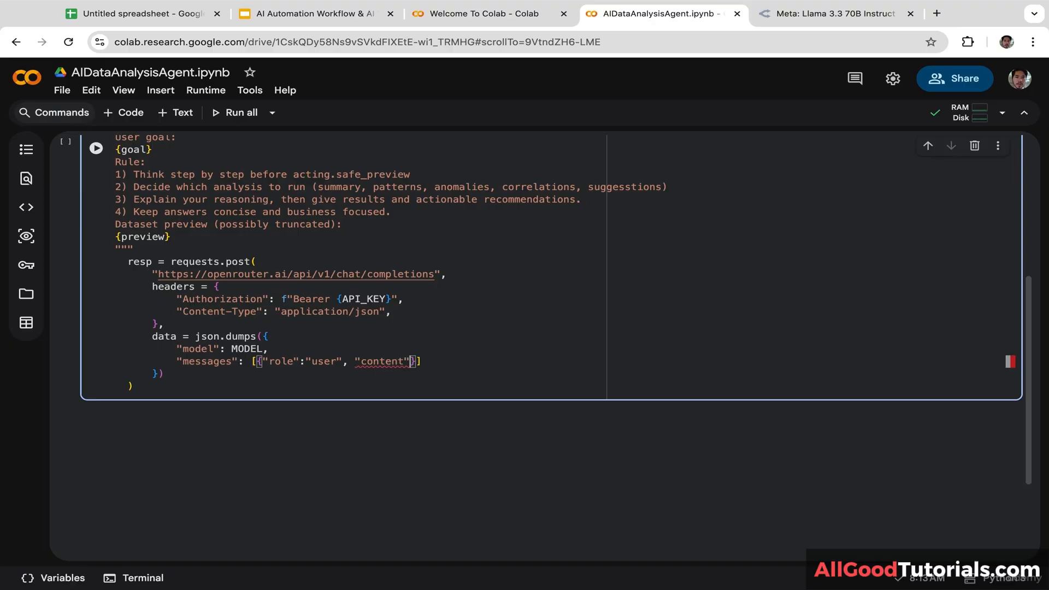
text(:)
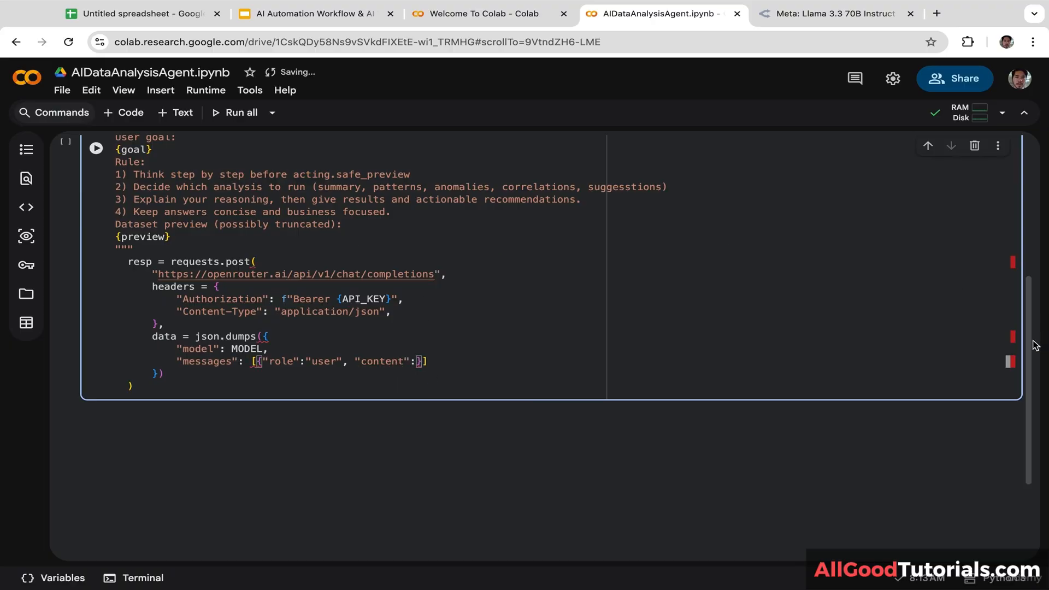
Step: Set the message "content" to prompt and end the data argument with a comma
drag(1026, 356, 1021, 321)
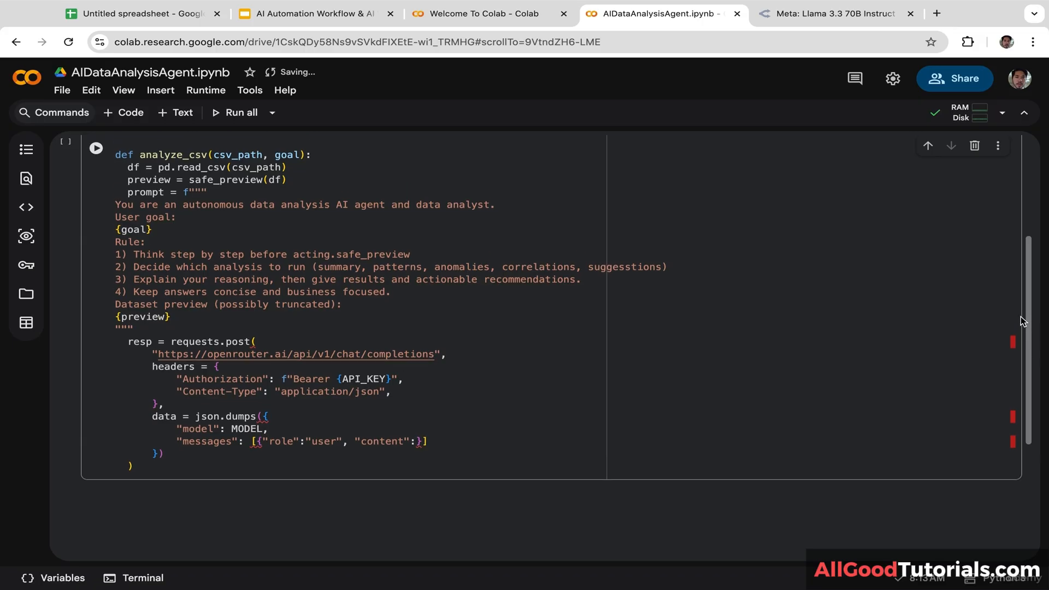
drag(164, 195, 126, 195)
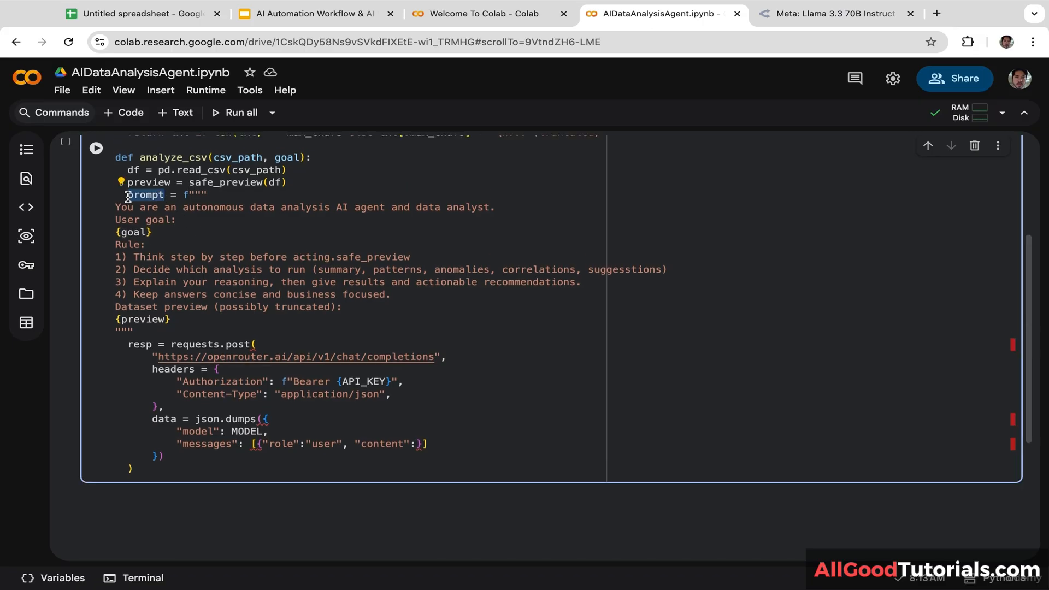
click(417, 444)
text(prompt)
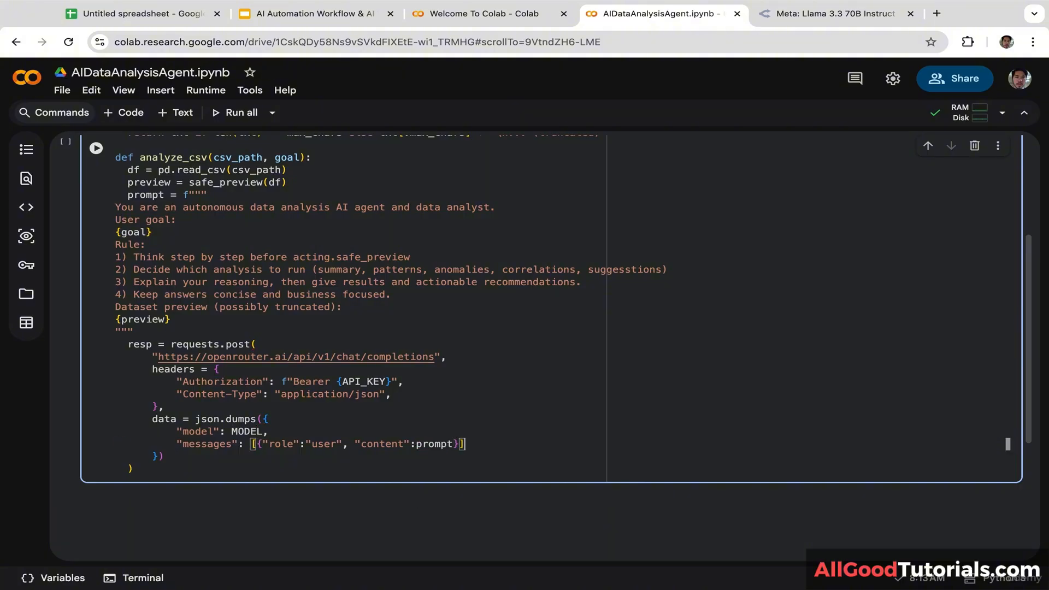
click(210, 455)
text(,)
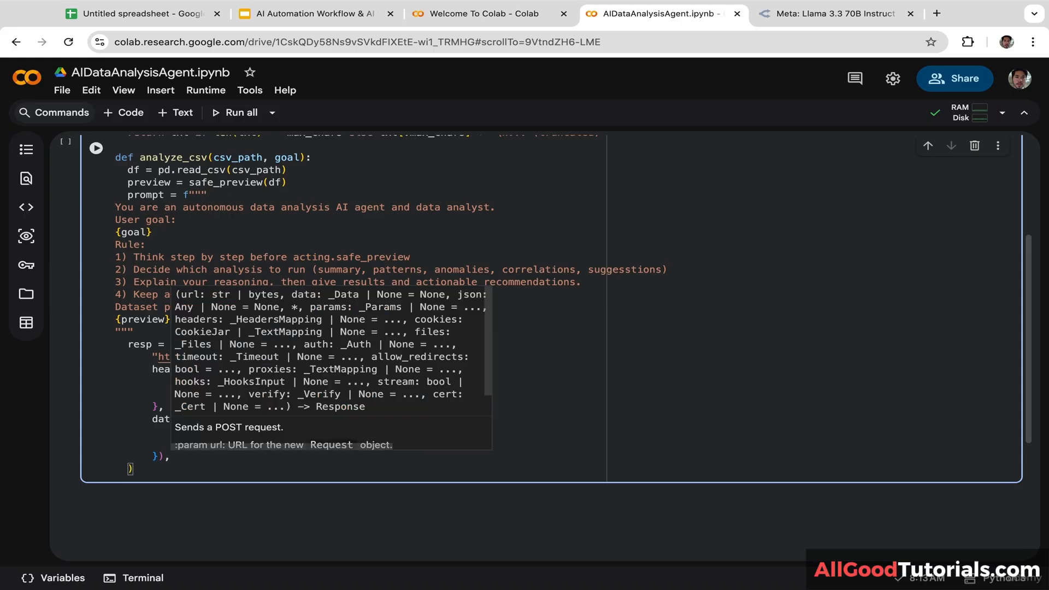
key(Escape)
key(Return)
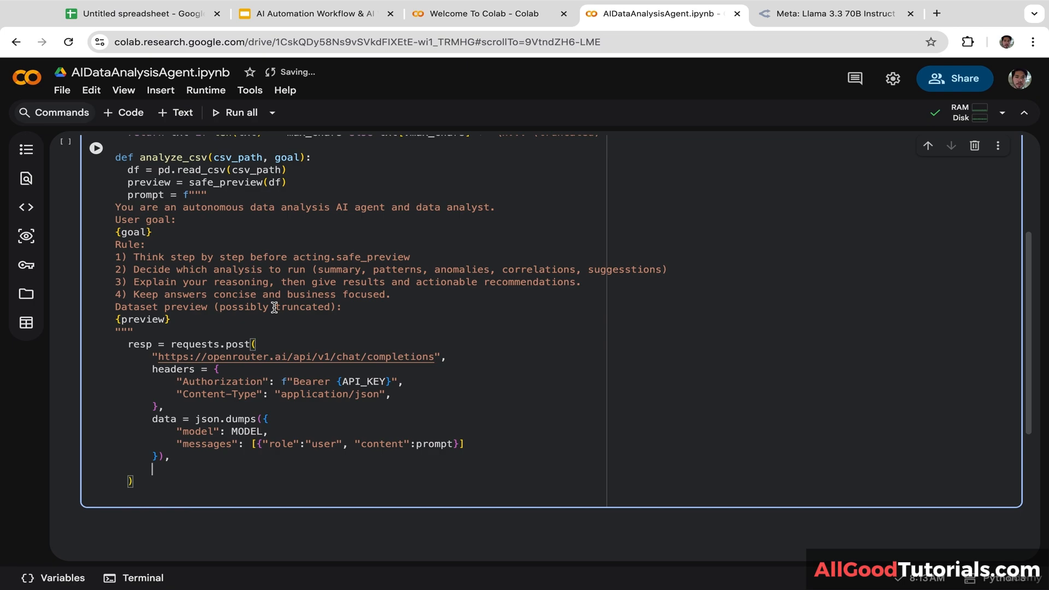
Step: Add timeout=120 to the post call and call resp.raise_for_status() below it
text(time)
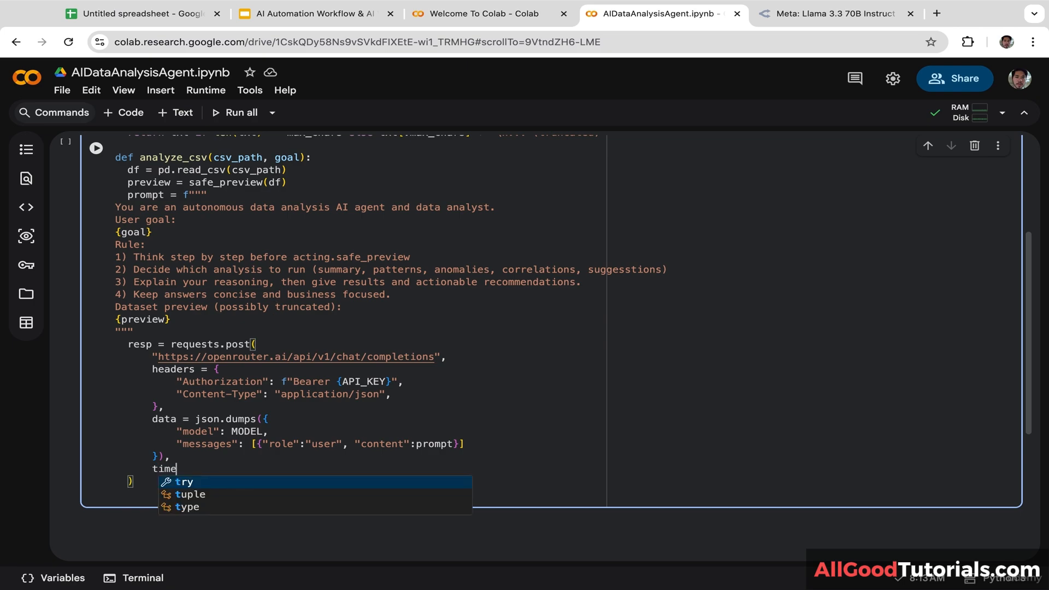
text(out=)
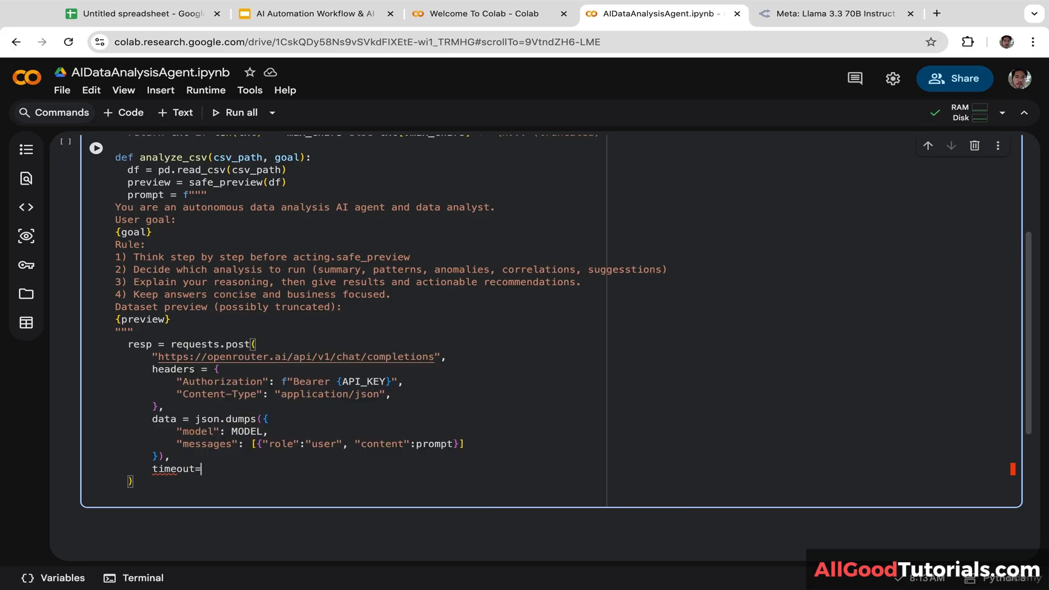
text(120)
click(160, 494)
key(Tab)
text(re)
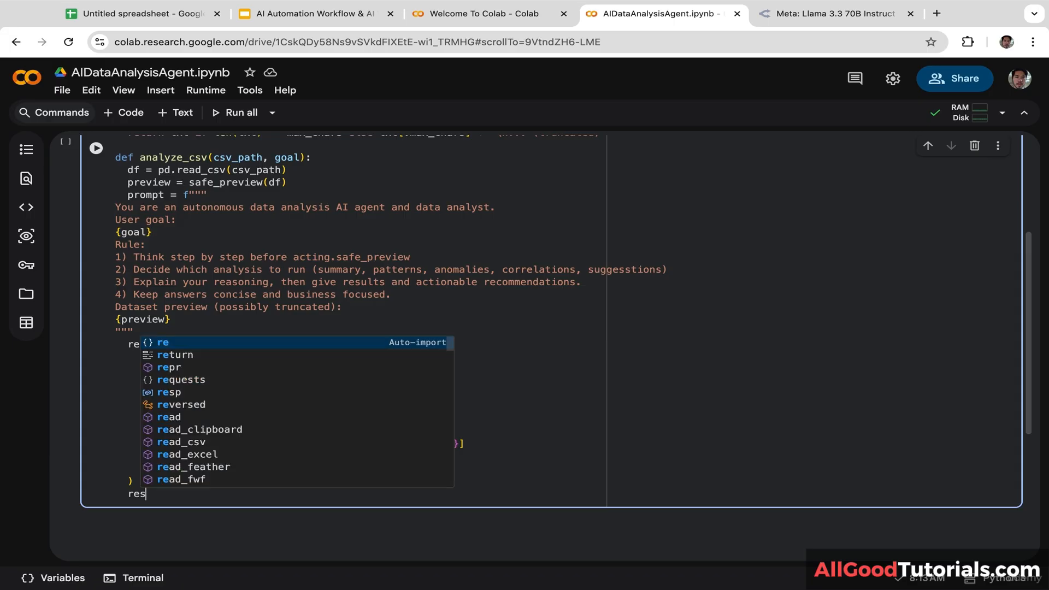
text(sp.)
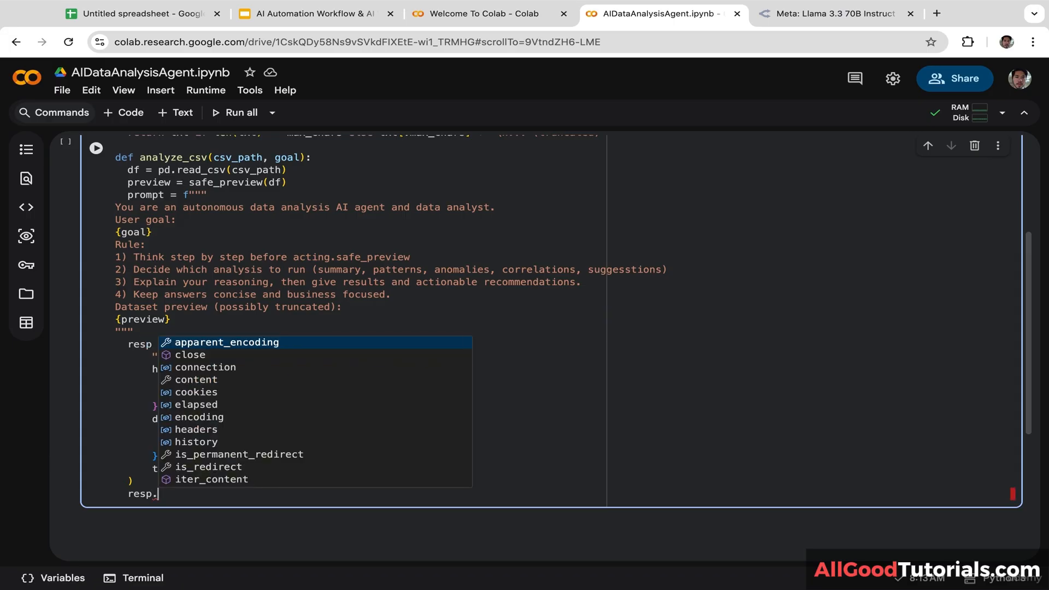
text(raise)
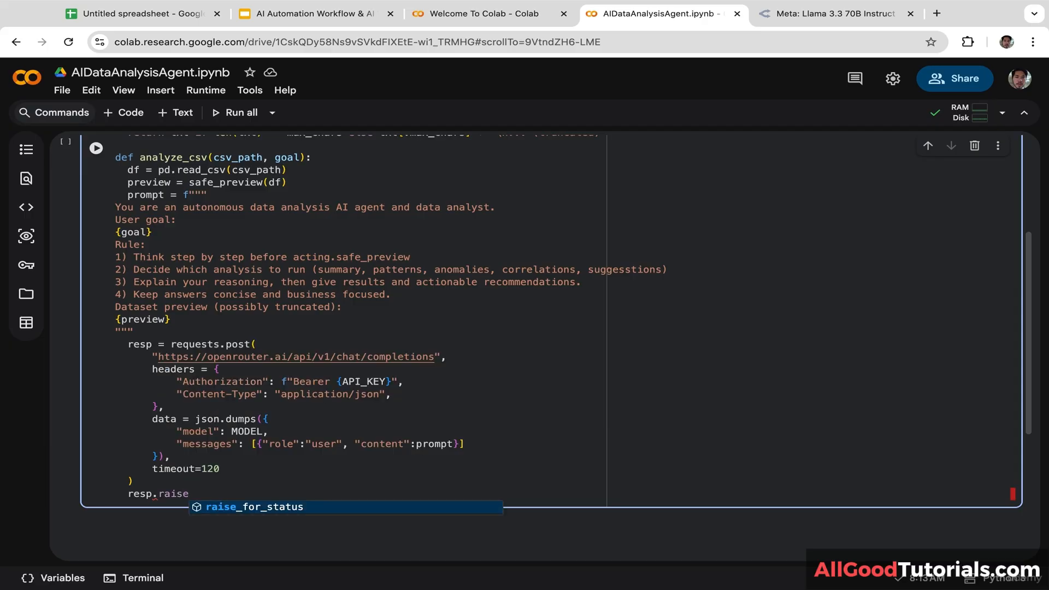
key(Tab)
text(())
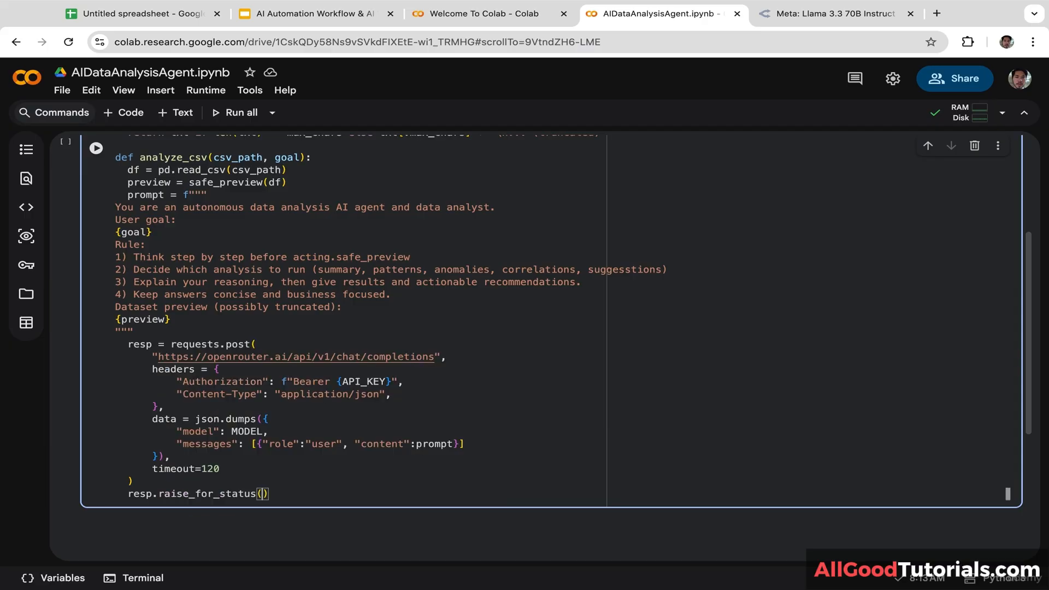
Step: Return resp.json()["choices"][0]["message"]["content"] together with df
key(Return)
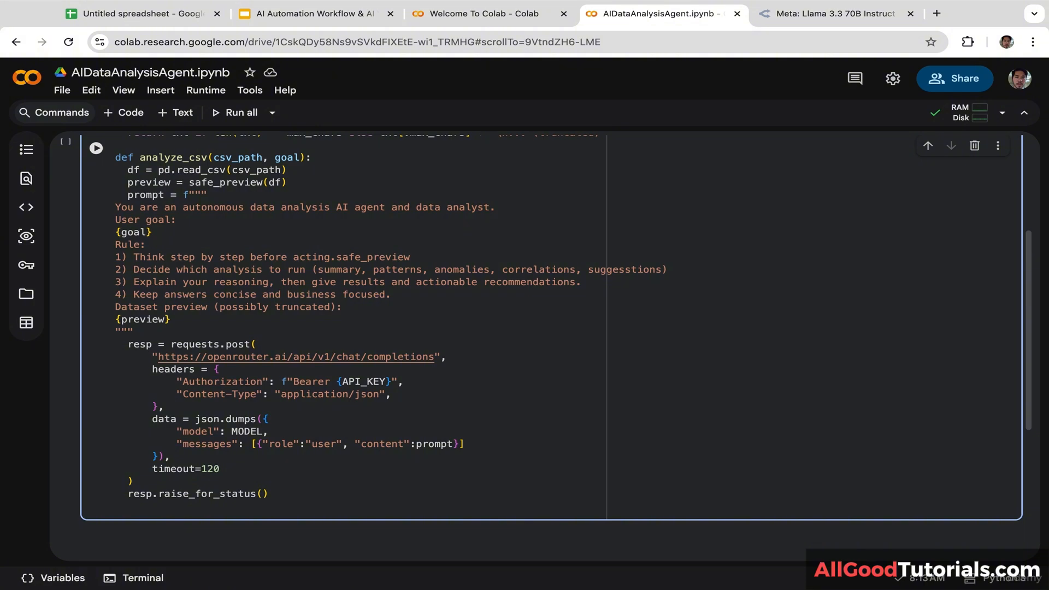
text(return )
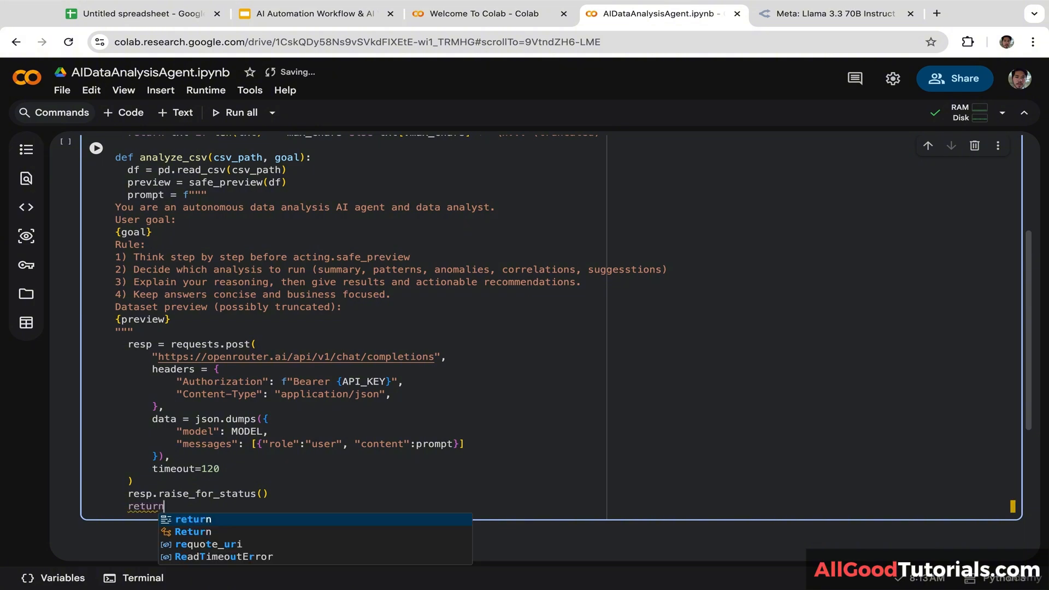
text(resp)
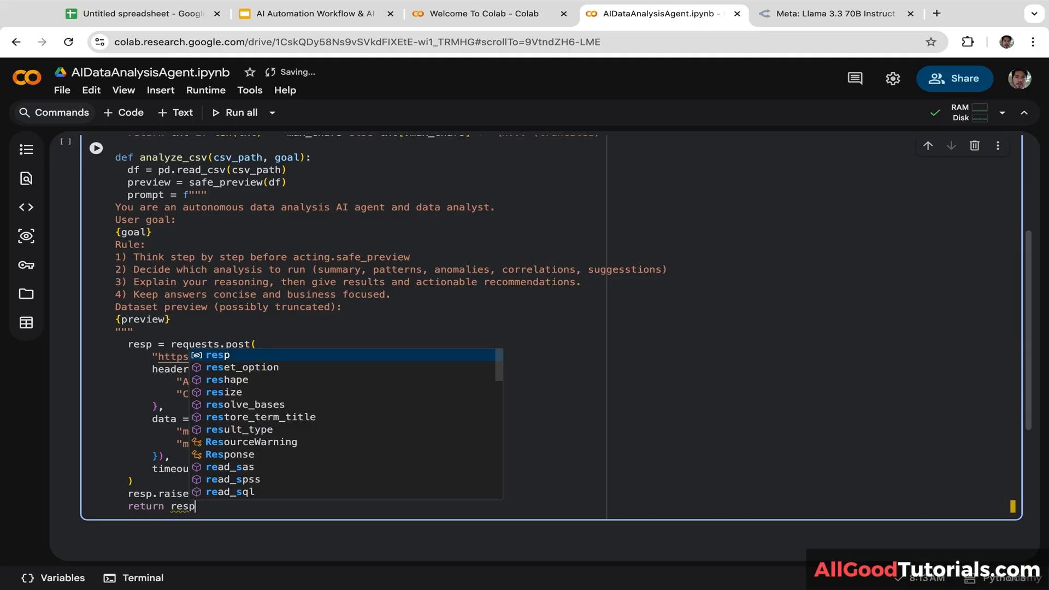
text(.jso)
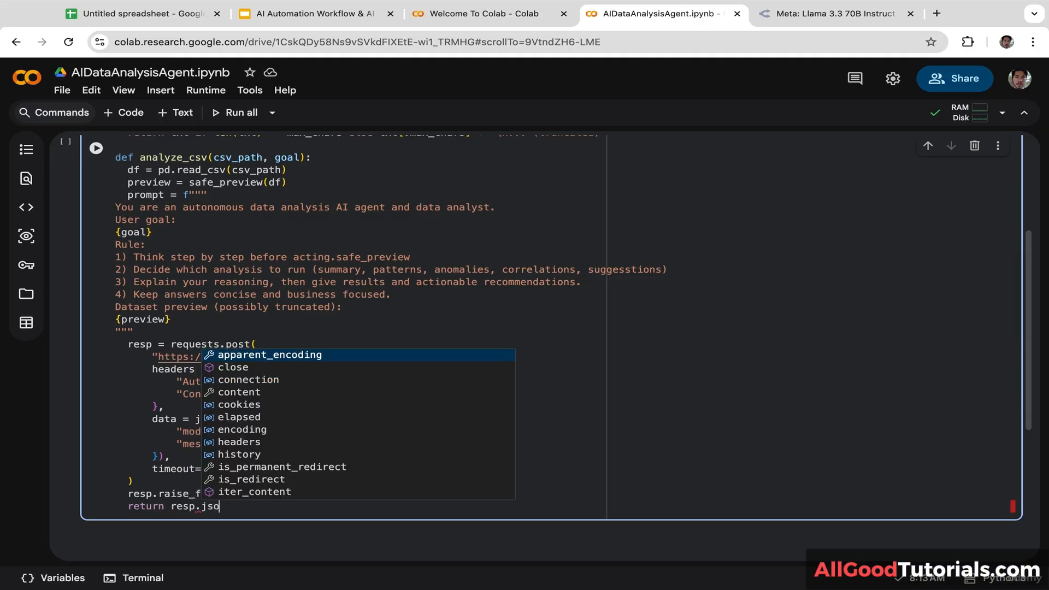
text(n()[)
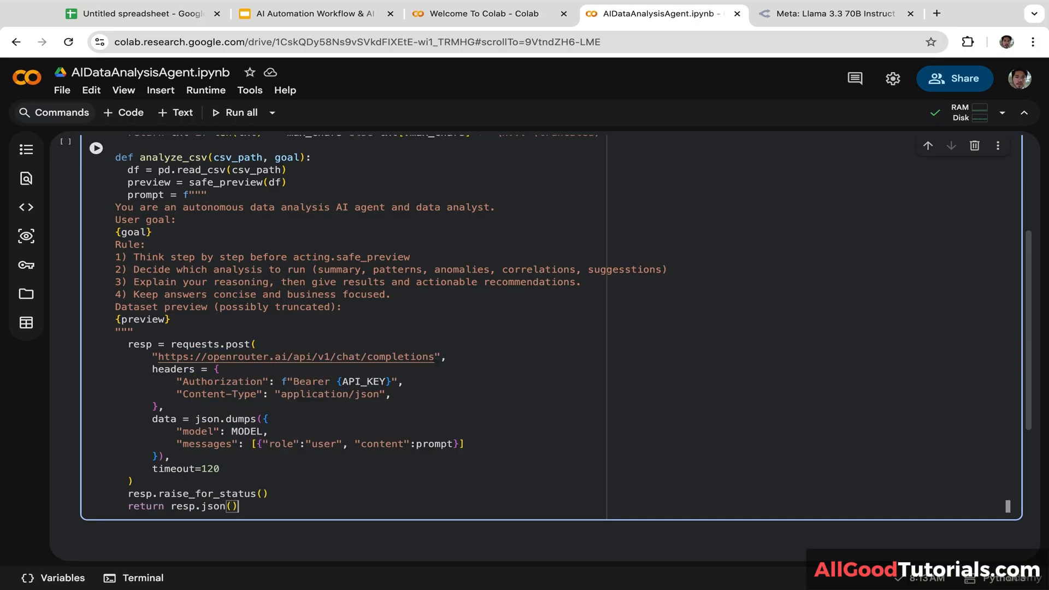
text("choices"][0]["mess)
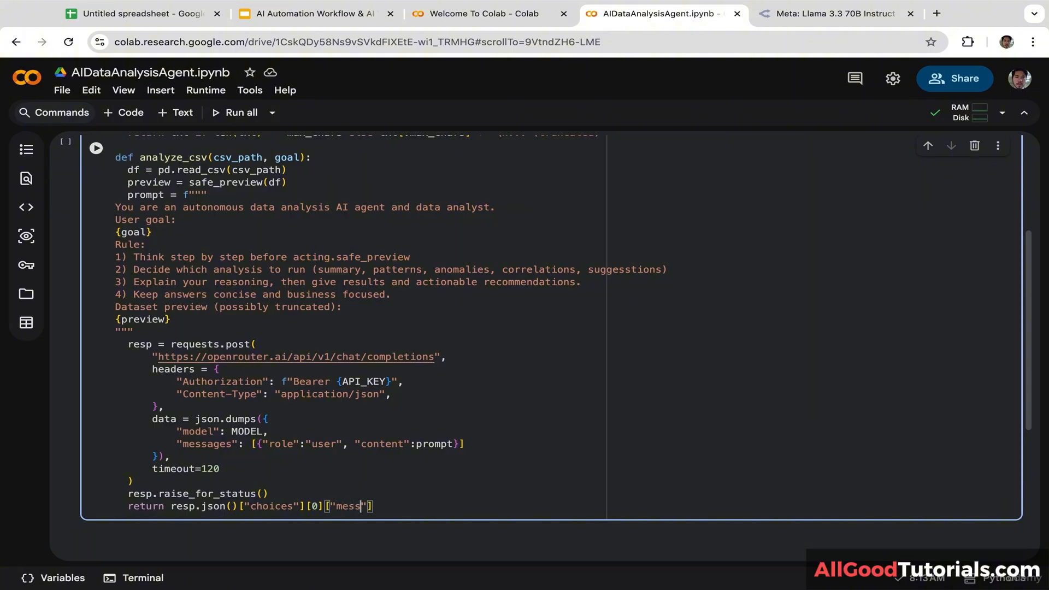
text(age")
text(]["content)
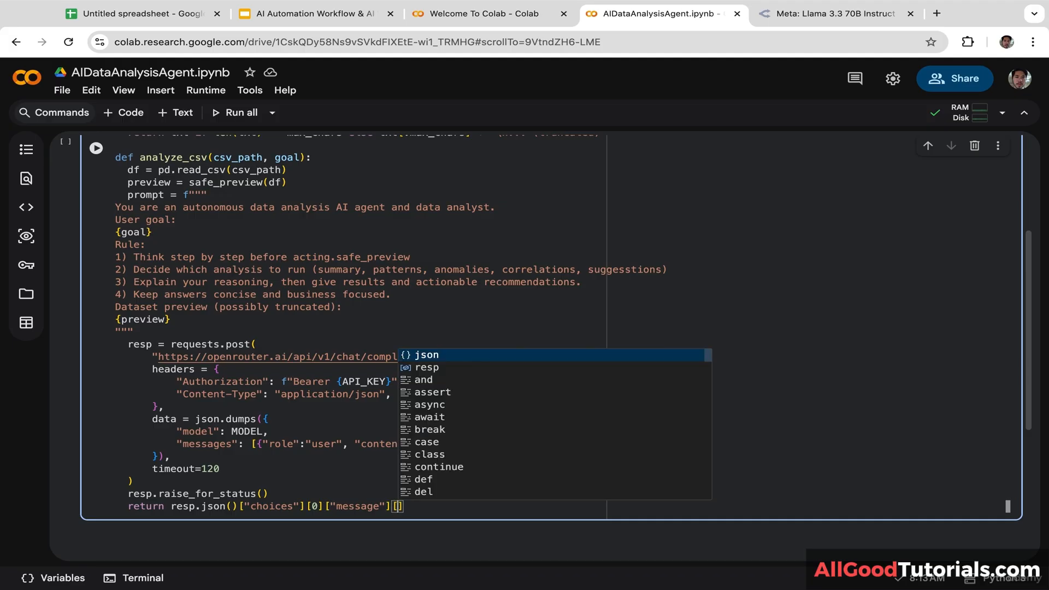
text(")
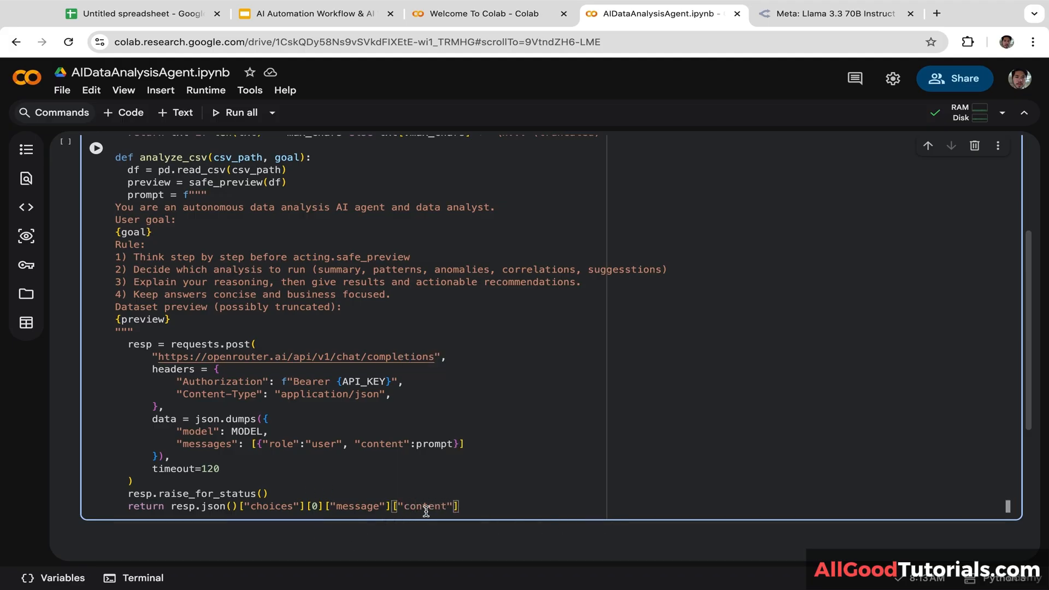
text(], df)
click(477, 507)
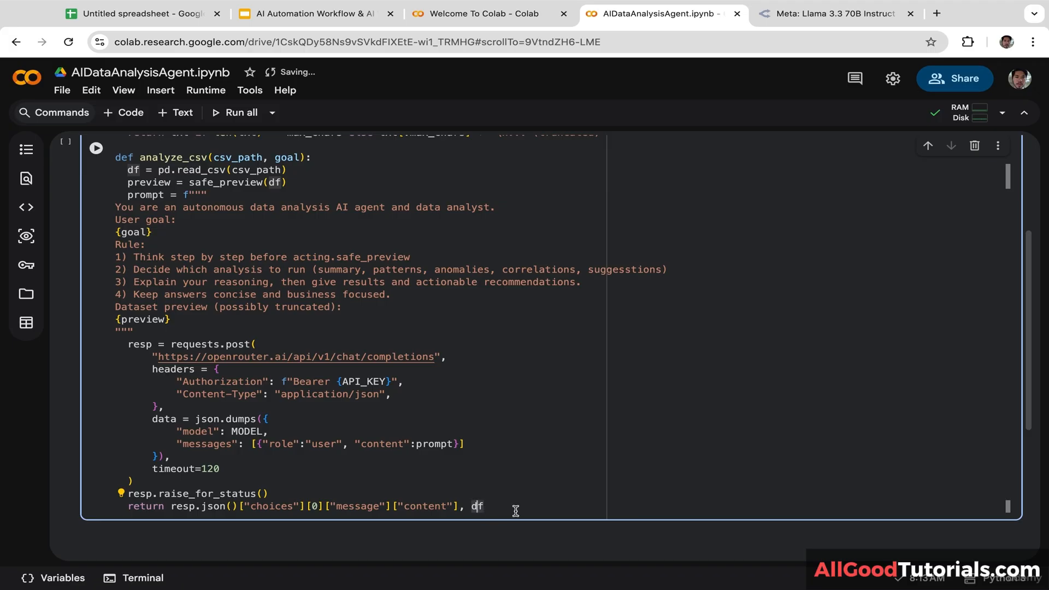
click(499, 507)
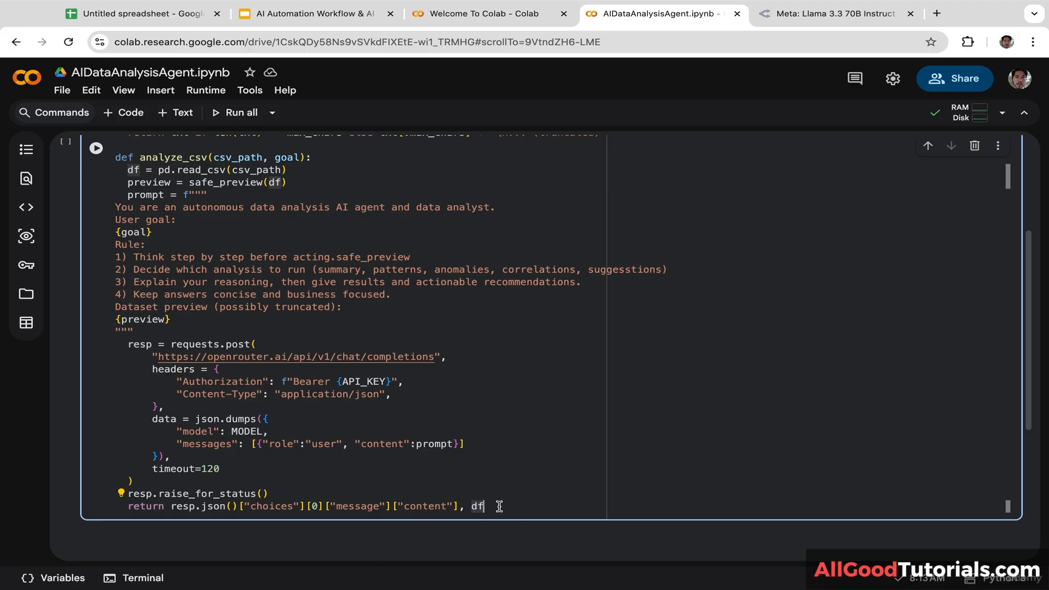
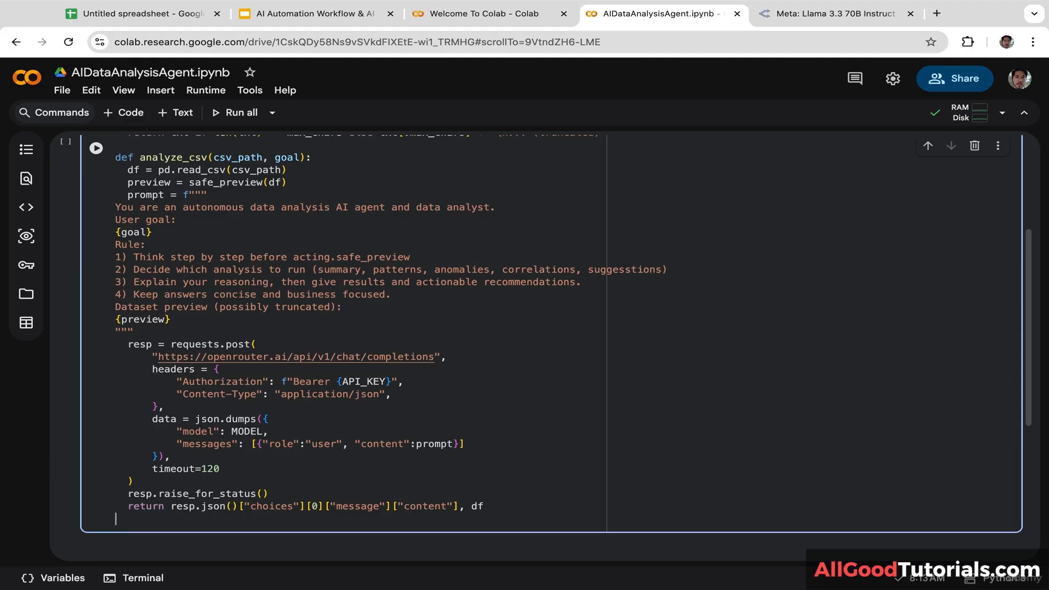
Step: Add a top-level print("Upload a CSV file. After uploading, the AI agent will run")
key(Return)
key(BackSpace)
text(print)
text(()
text("Upload)
text( a csv)
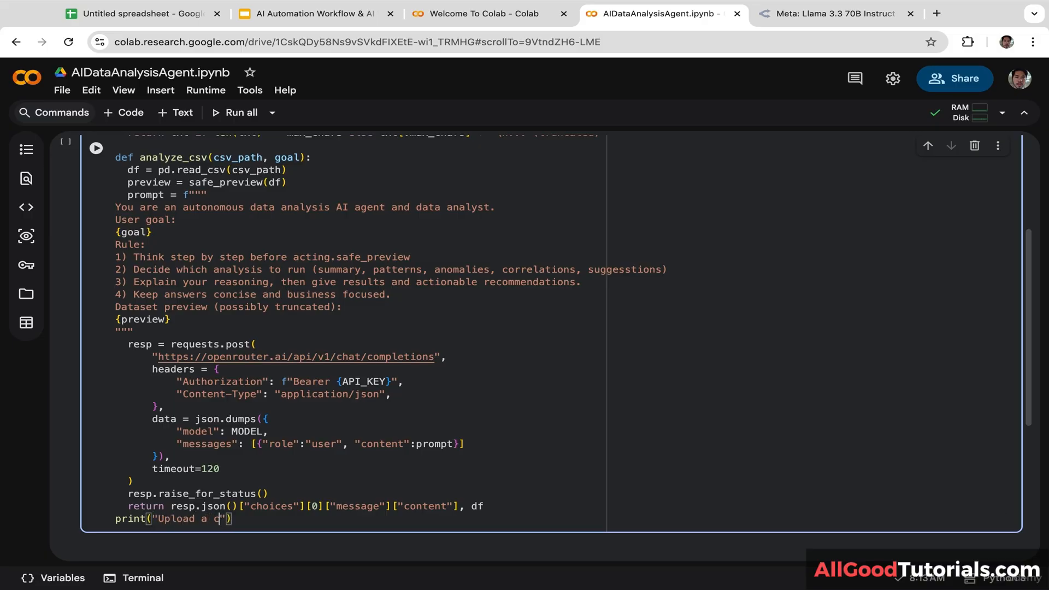
key(BackSpace)
key(BackSpace)
key(BackSpace)
text(CSV file)
key(BackSpace)
text(. After uploading)
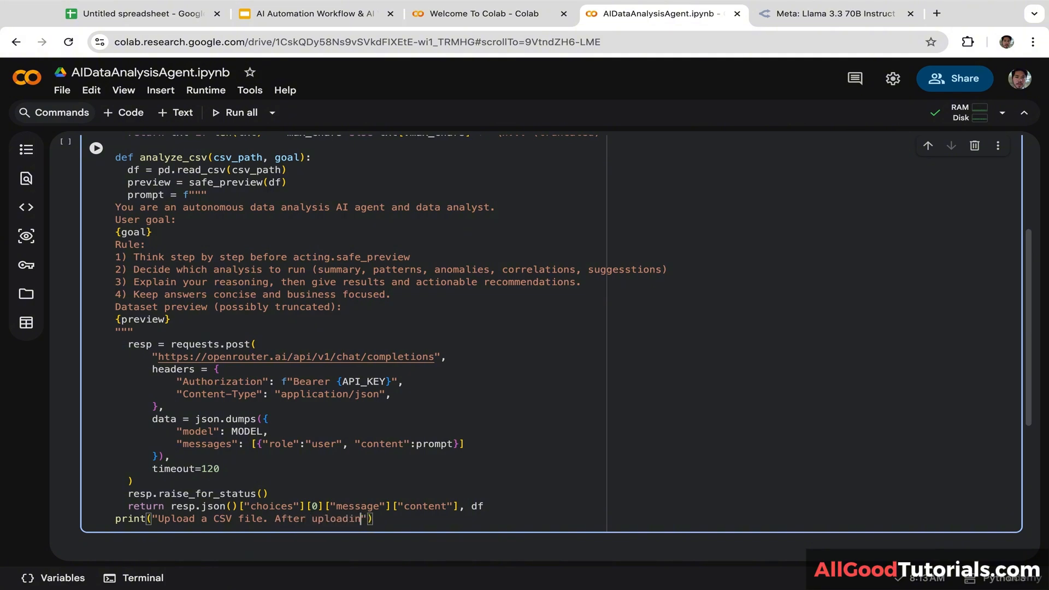
text(, the A)
text(I agent will)
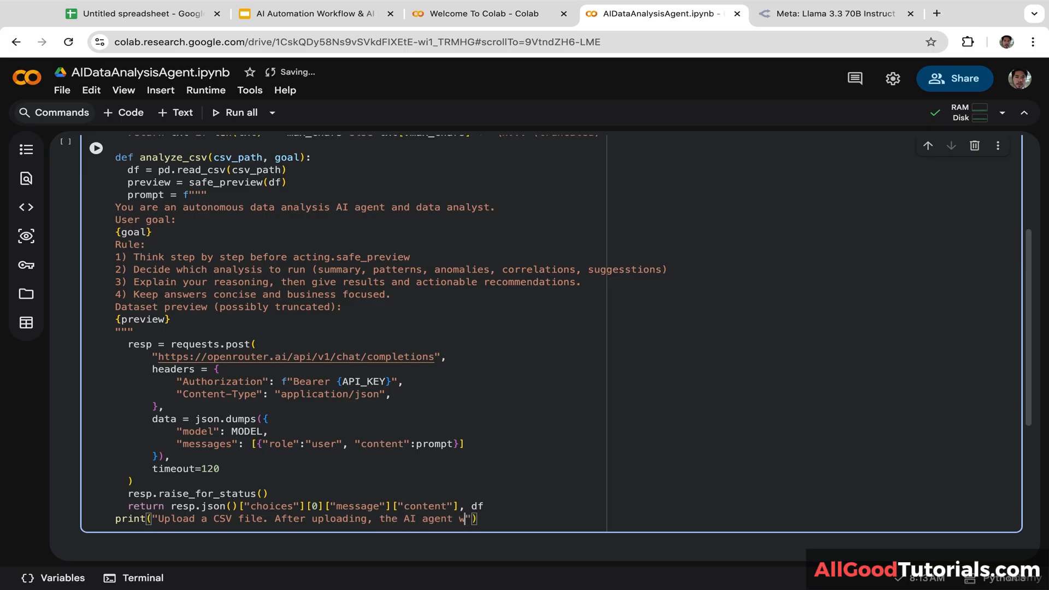
text( run)
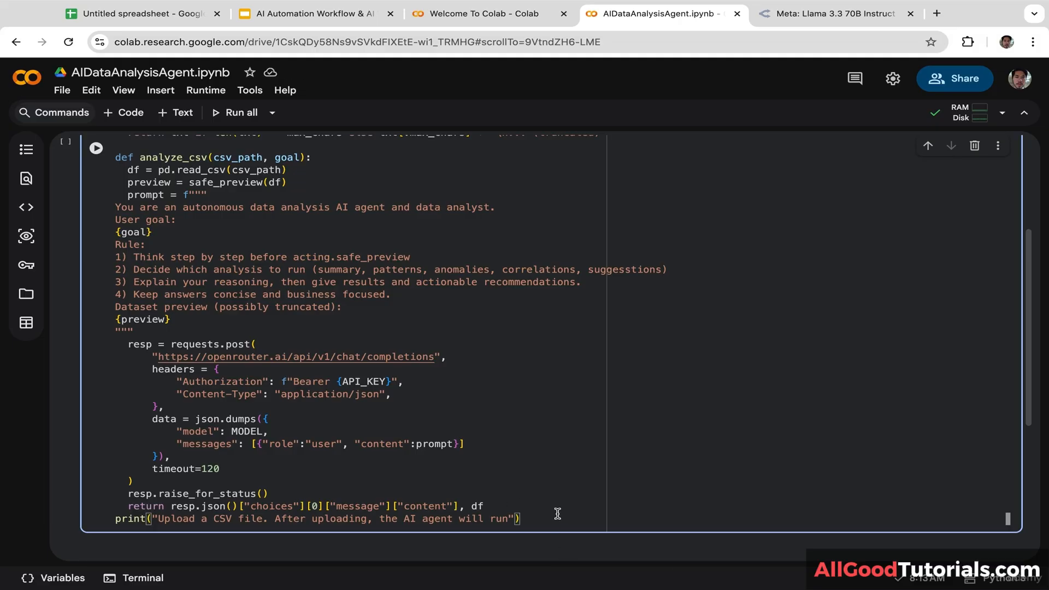
Step: Add uploaded = files.upload() below the print line
scroll(596, 464, down, 2)
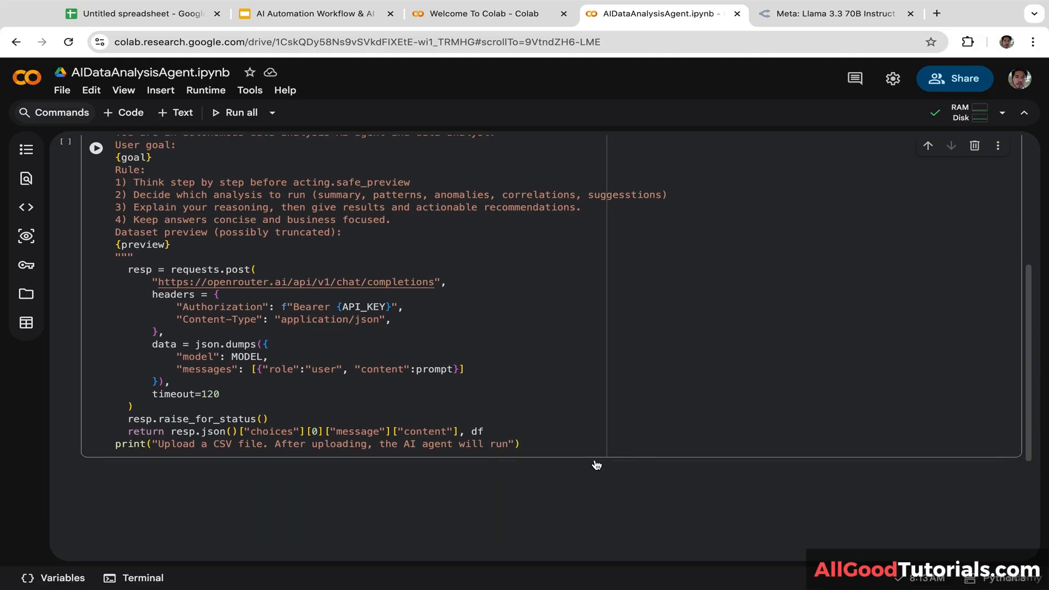
click(572, 440)
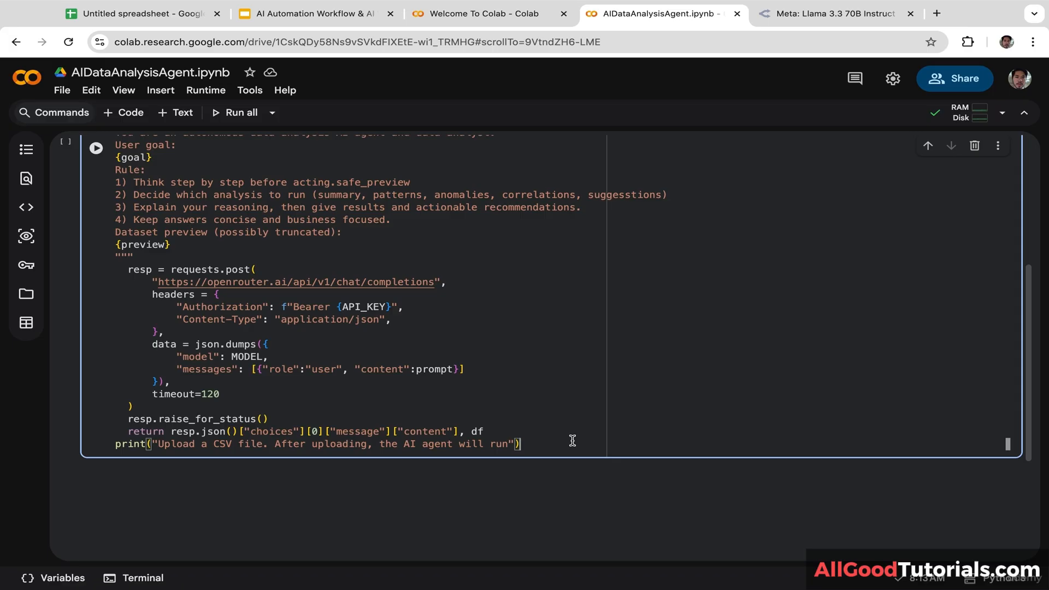
key(Return)
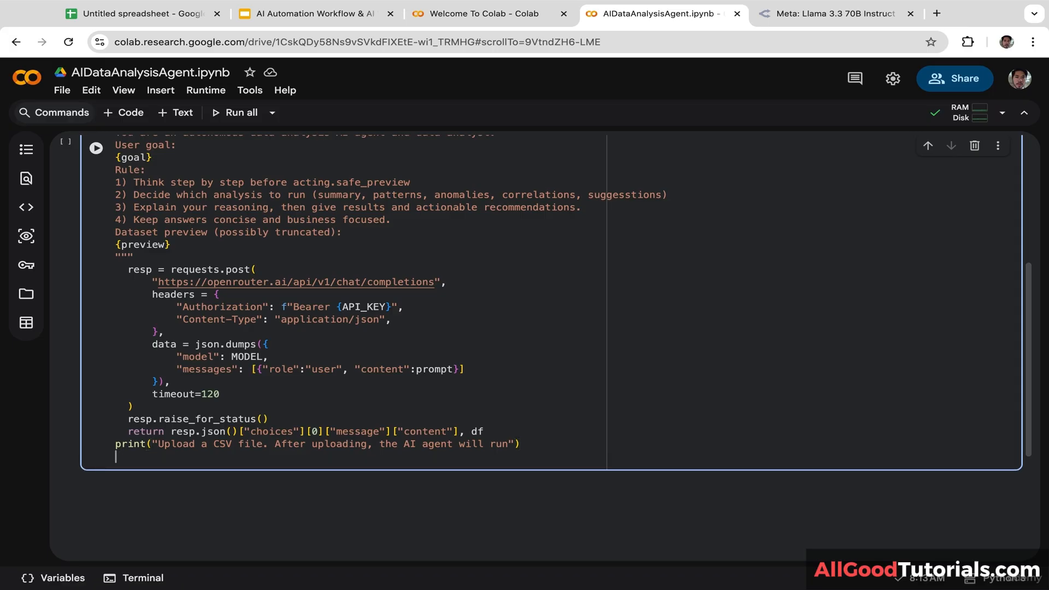
text(upload)
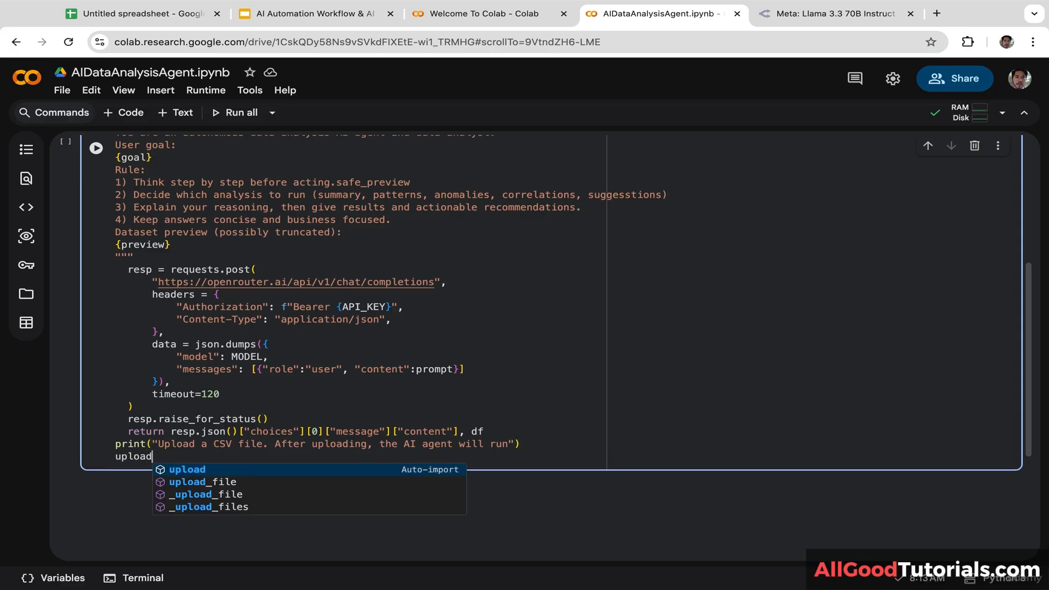
text(ed =)
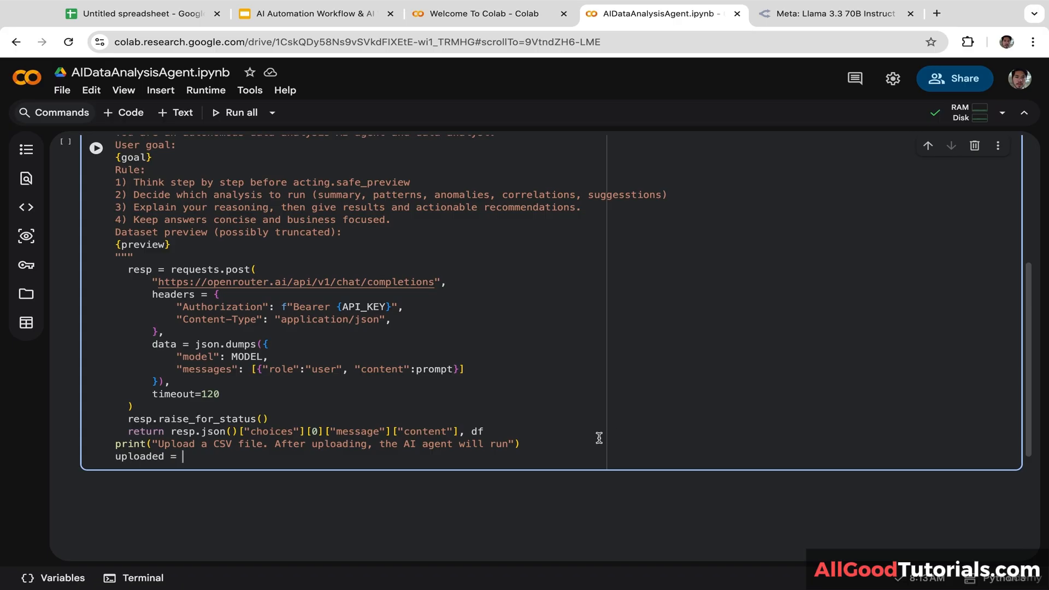
text(files.)
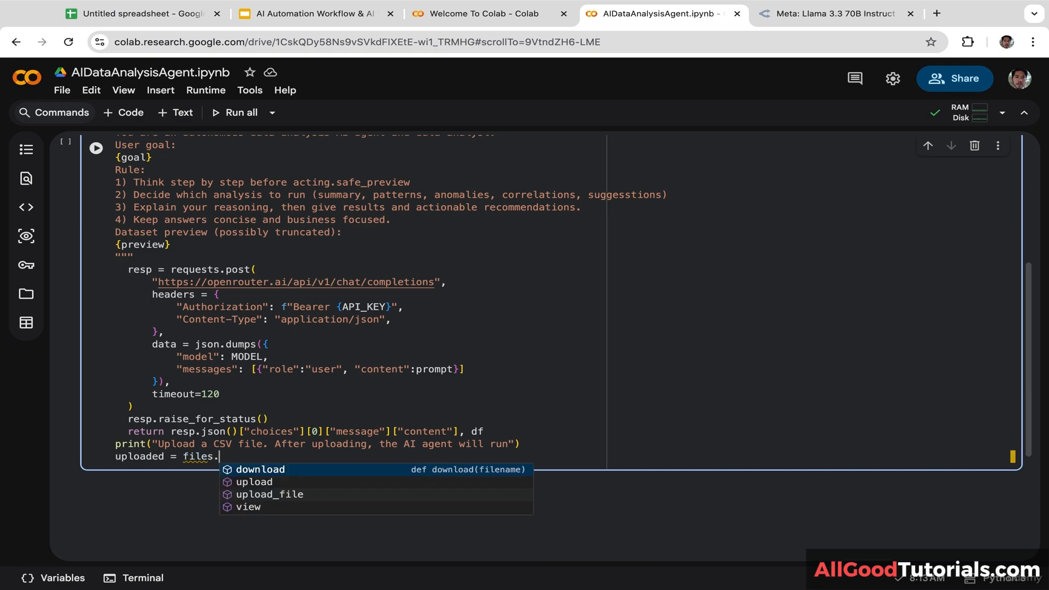
text(upload())
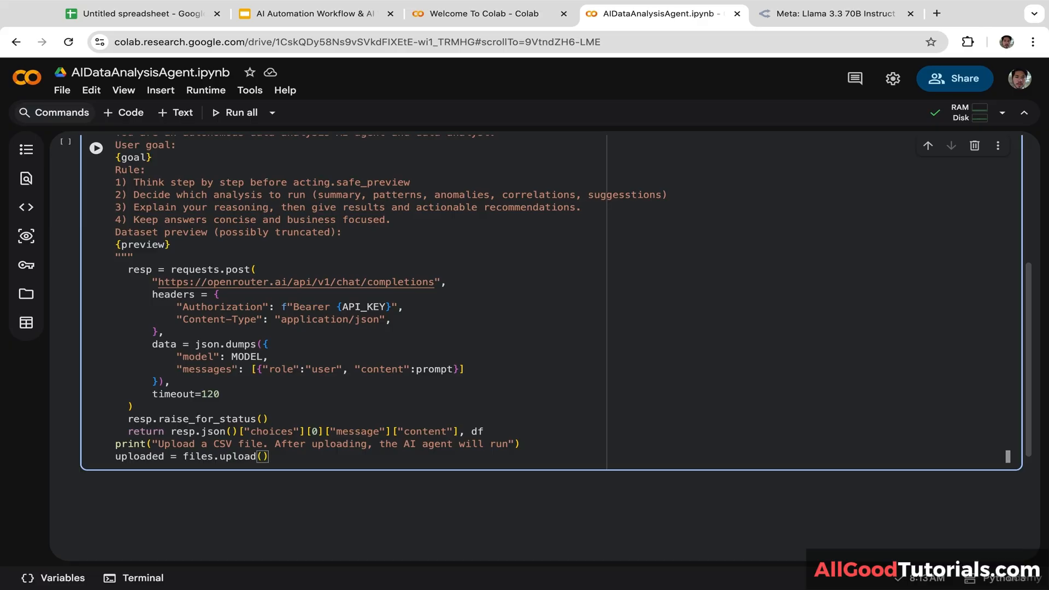
key(Return)
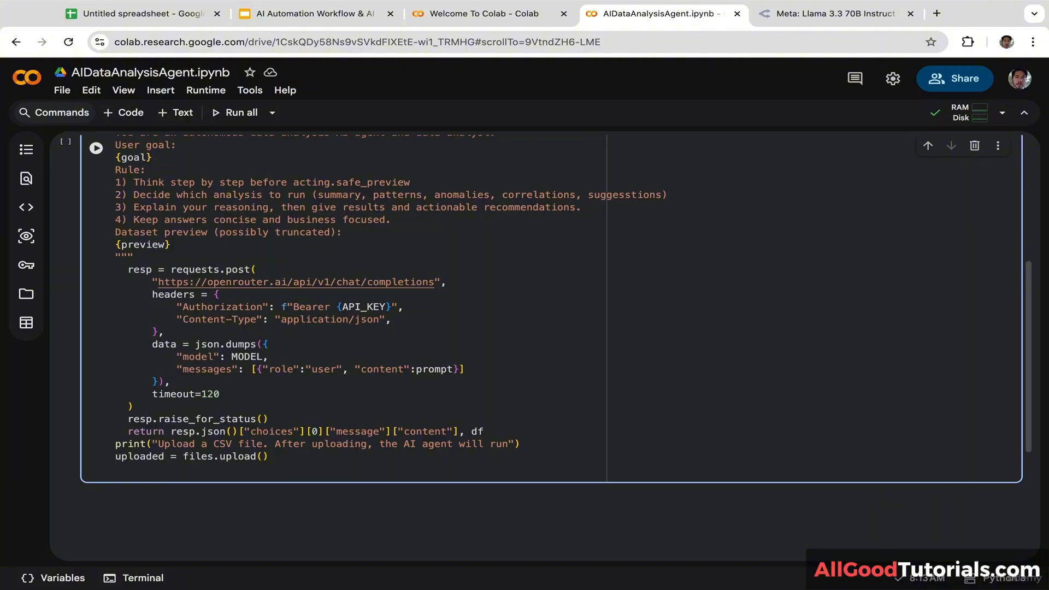
Step: Add if not uploaded: raise SystemExit("No file uploaded. Rerun the cell and upload CSV file"), then begin csv_file = next(iter(
text(if not uploaded:)
key(Return)
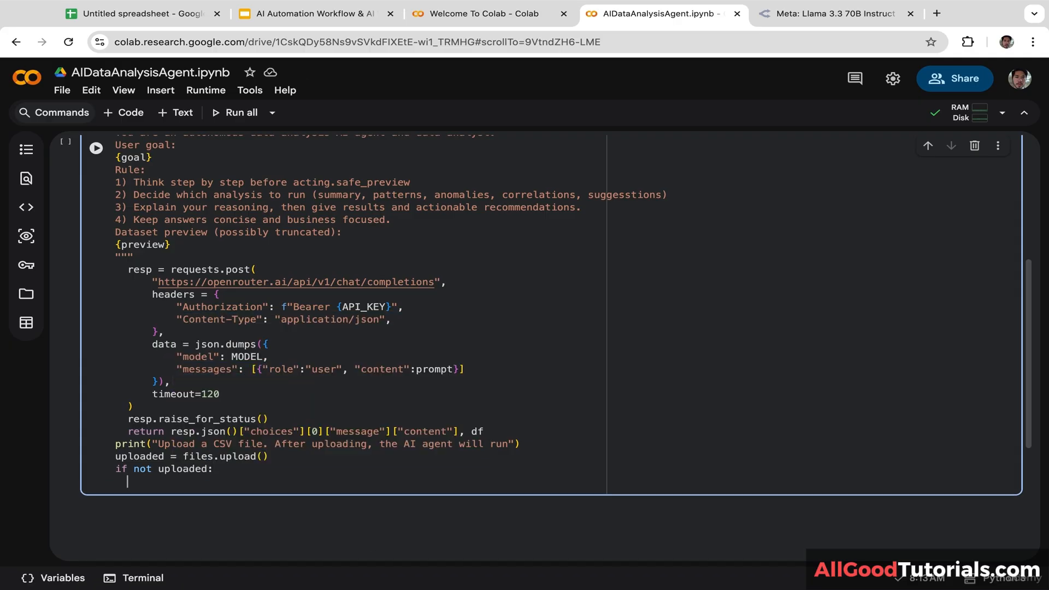
text(raise Sys)
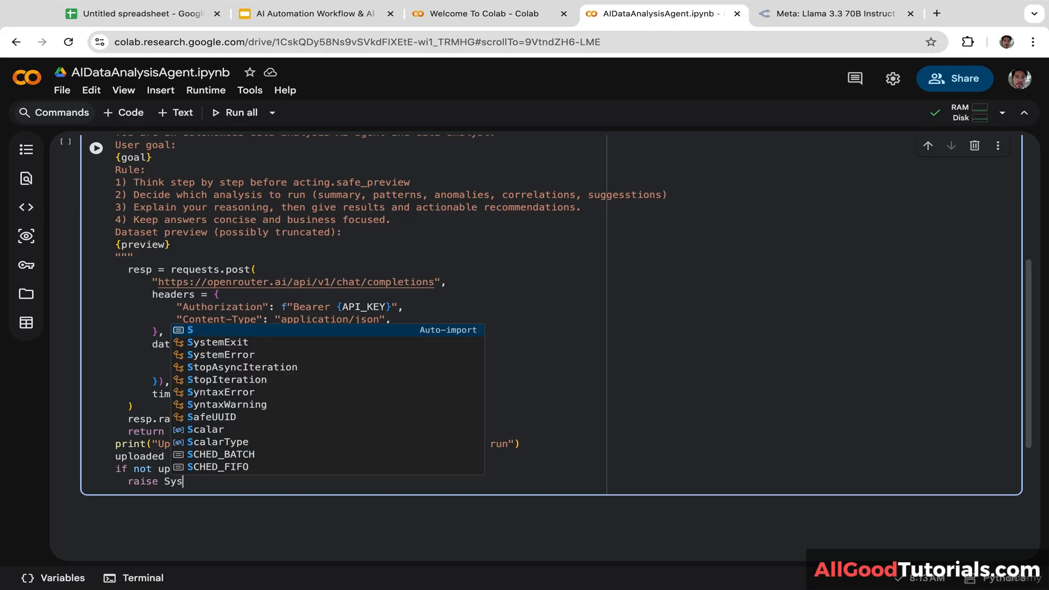
key(Tab)
text(()
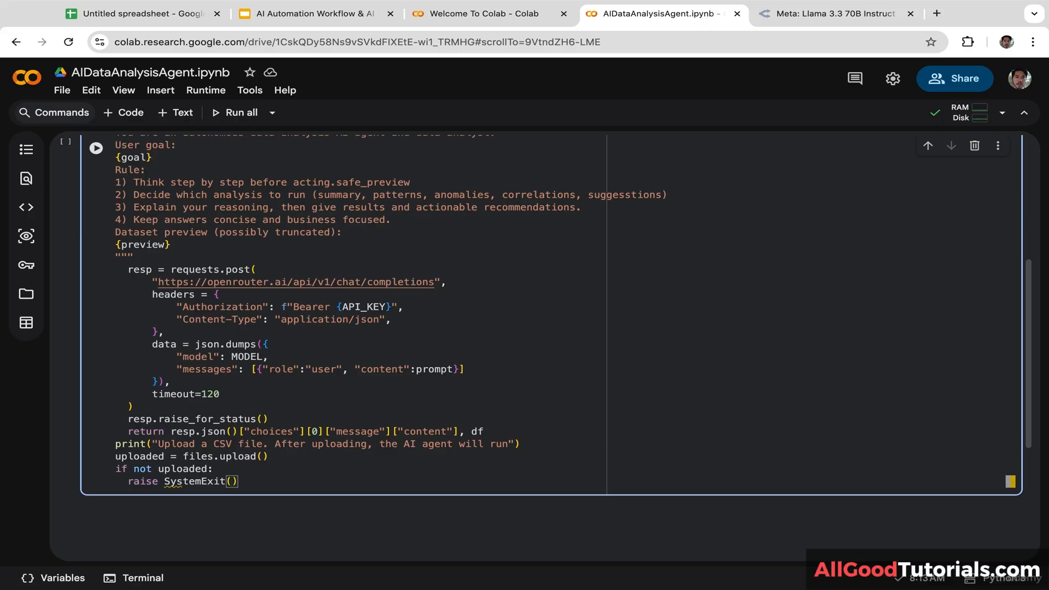
text("No file uplo)
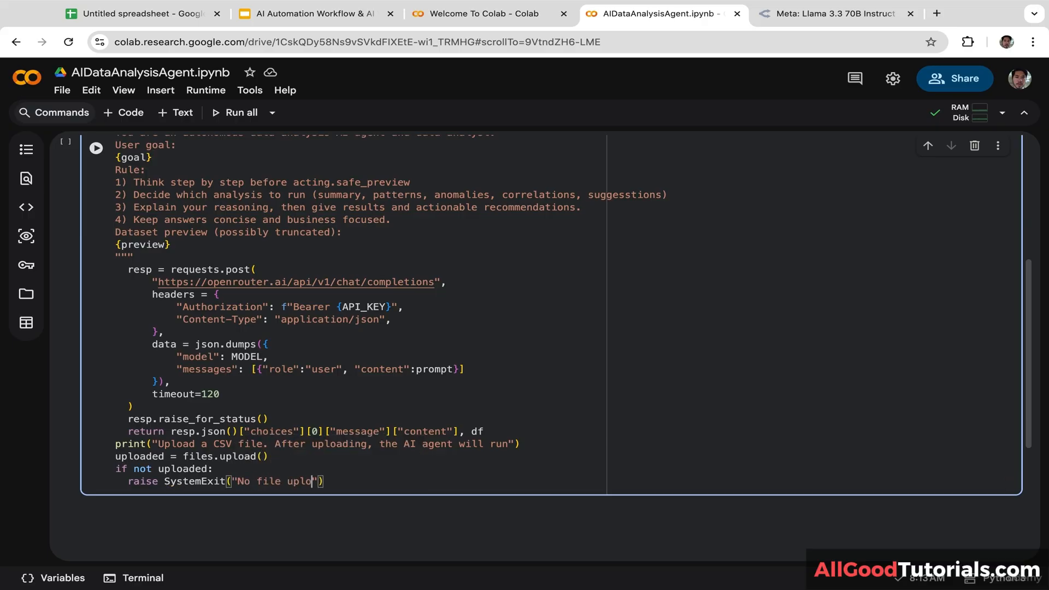
text(aded. Rerun the c)
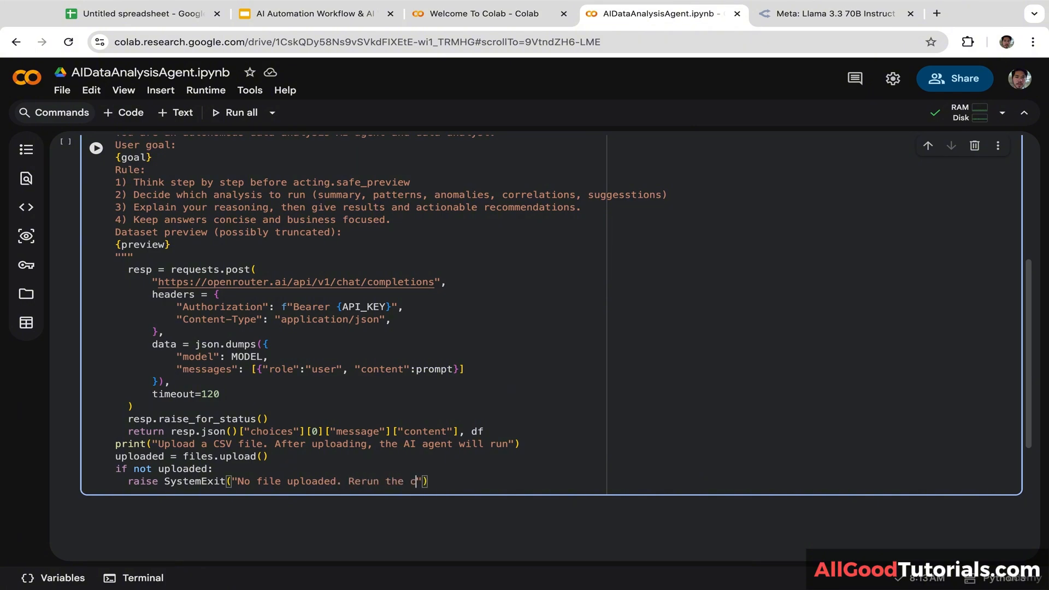
text(ell and)
text(upload CSV file)
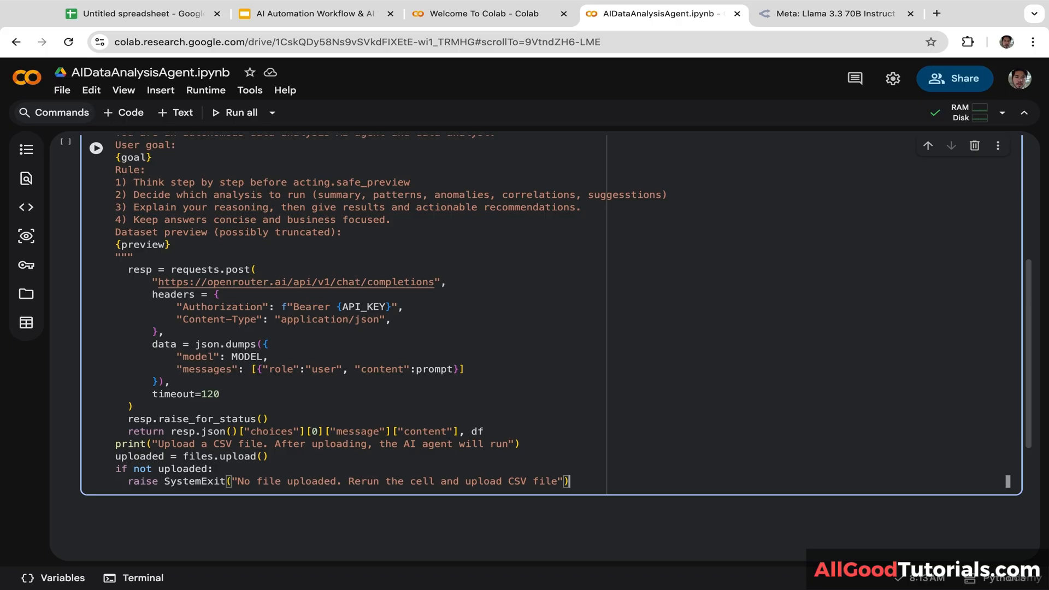
key(Return)
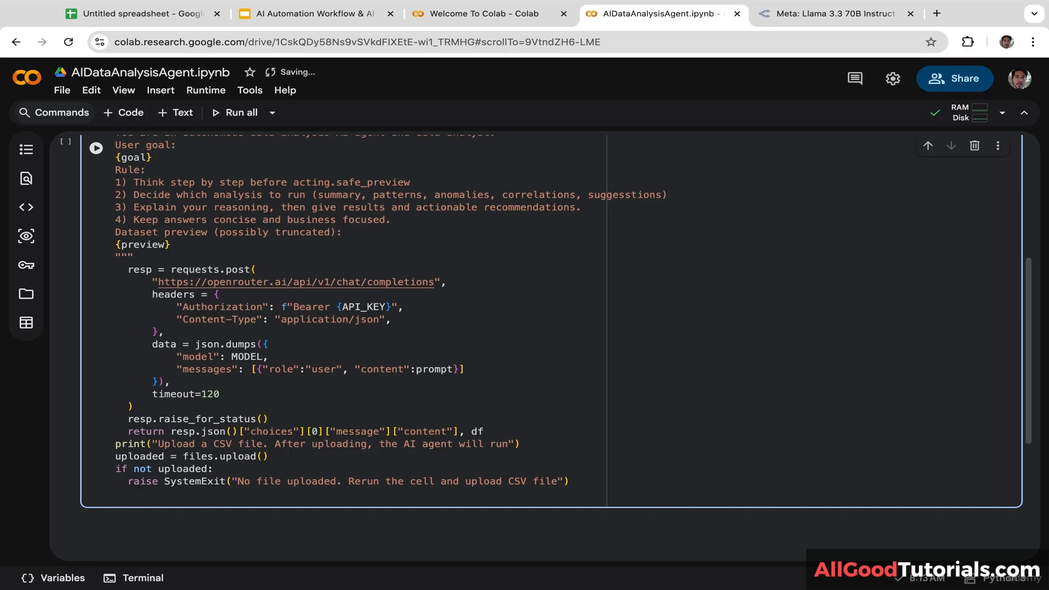
text(csv_file = )
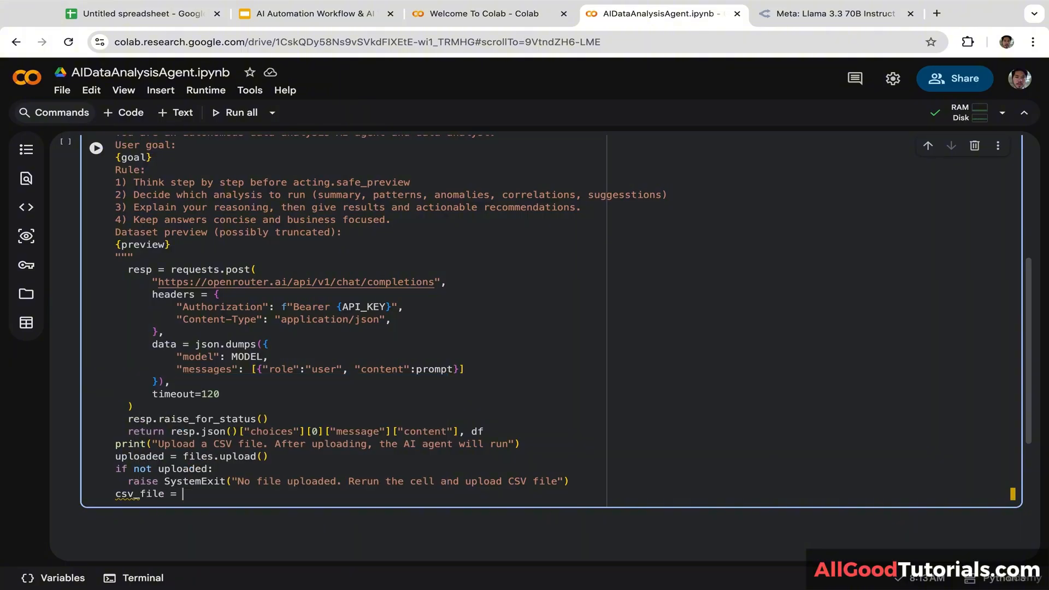
text(next()
text(iter)
text(()
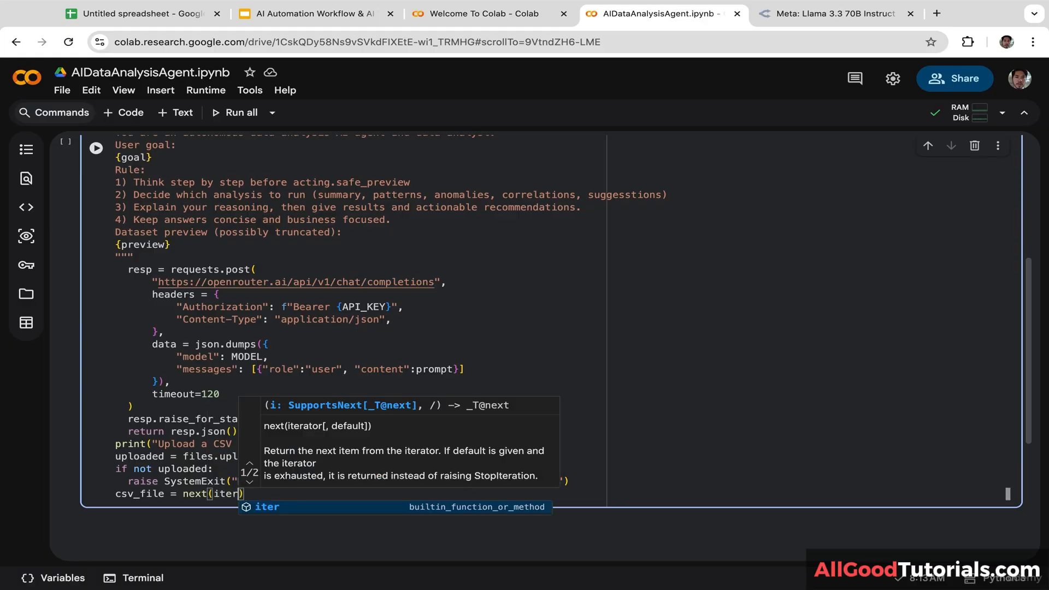
Step: Complete csv_file = next(iter(uploaded)) with the uploaded variable
drag(165, 458, 83, 461)
key(ctrl+c)
click(245, 494)
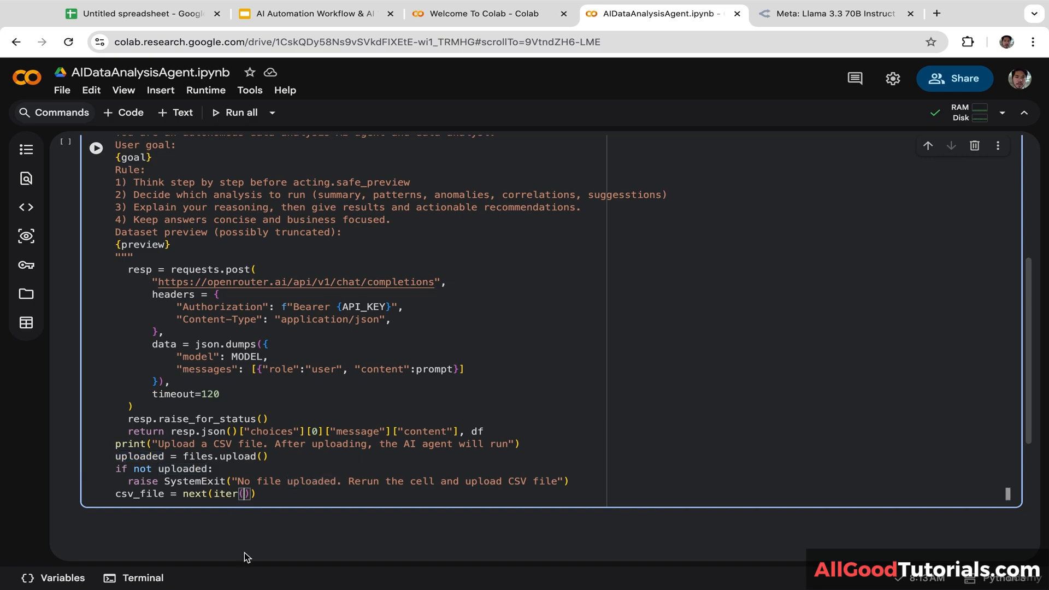
key(ctrl+v)
click(367, 496)
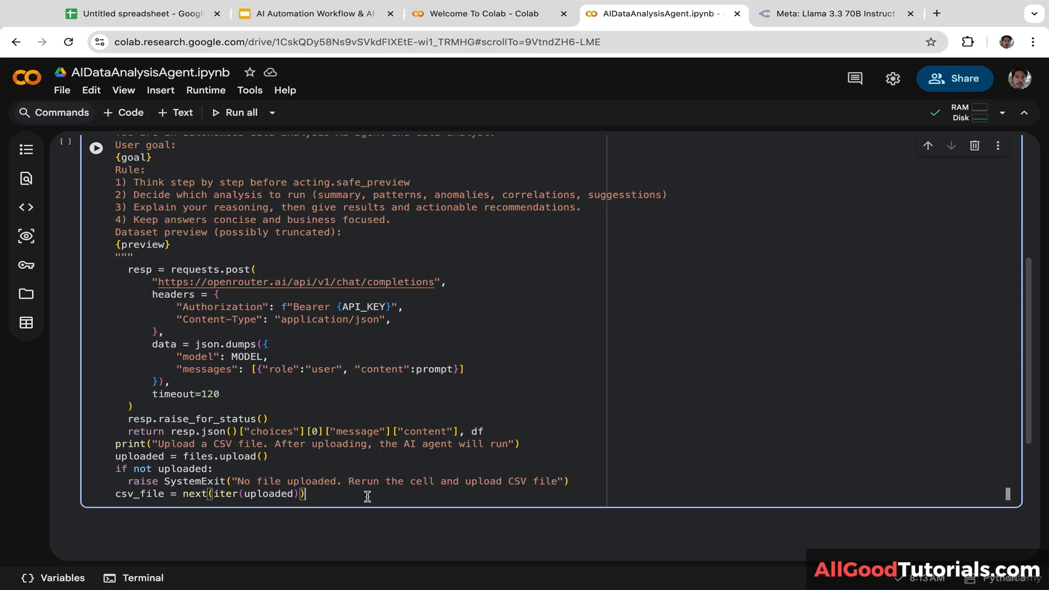
key(Return)
Step: Add goal = input("Enter 1-line objective for the AI agent").strip()
text(goal)
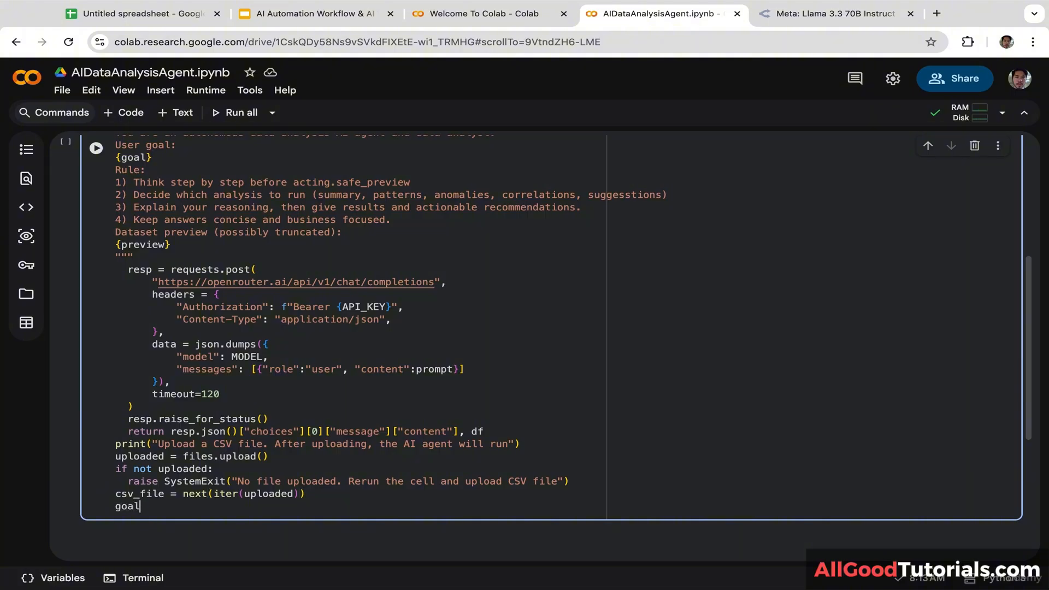
text( = input)
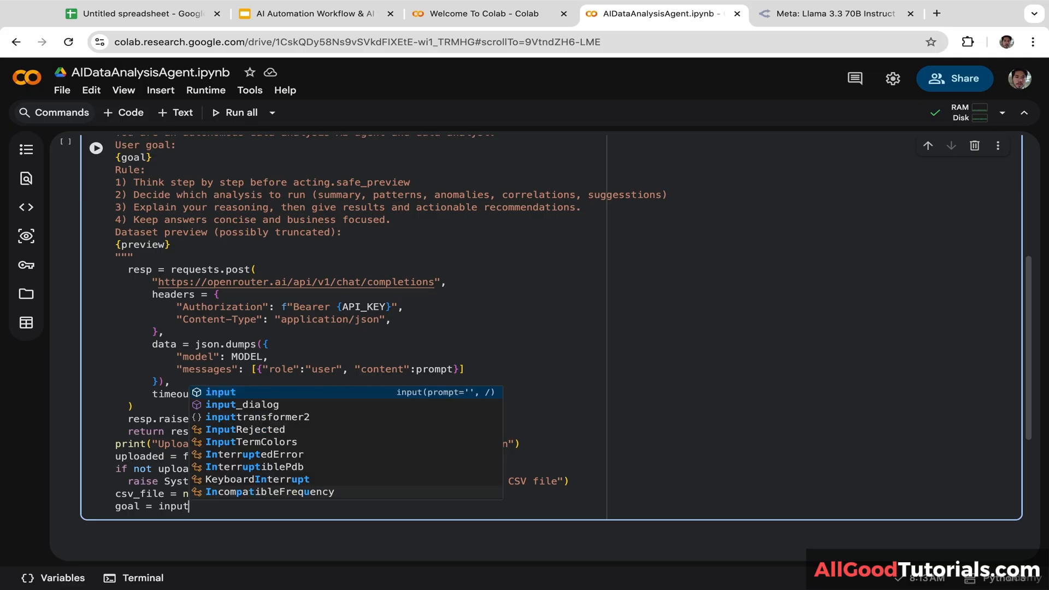
text(()
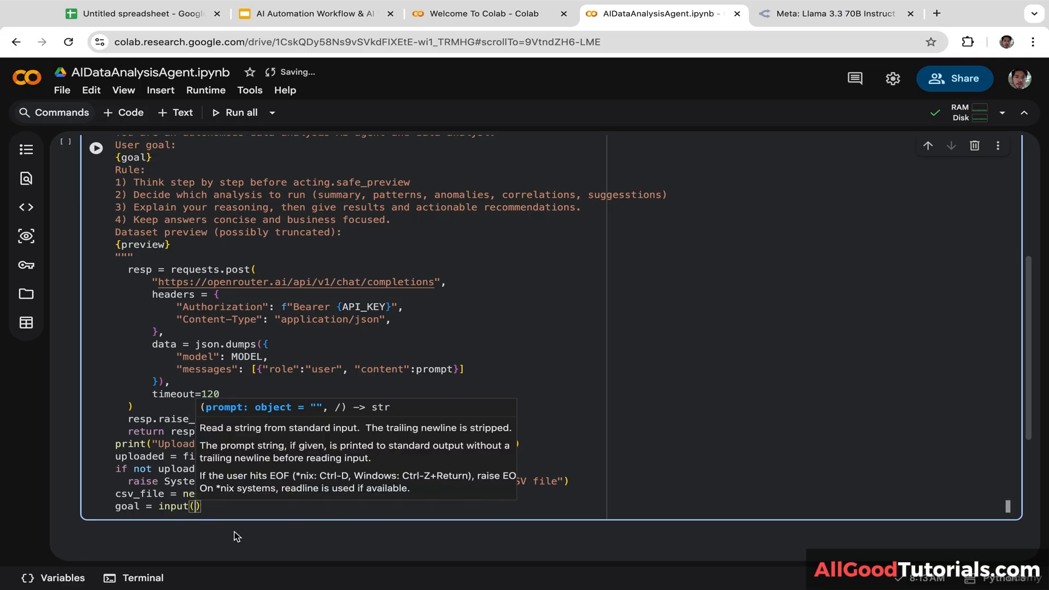
text("Enter)
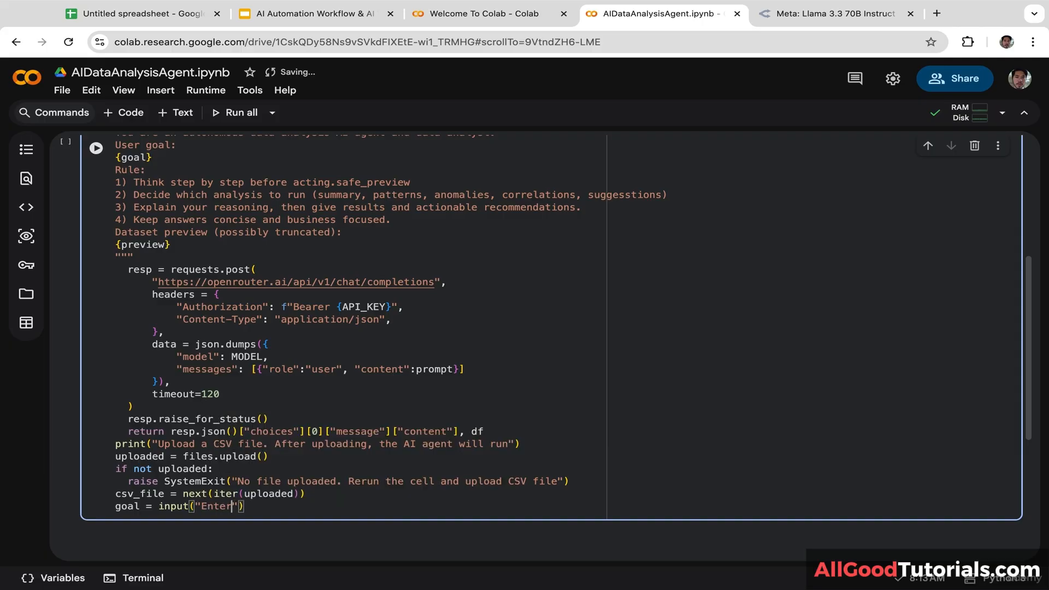
text( 1)
text(-1)
text(ine)
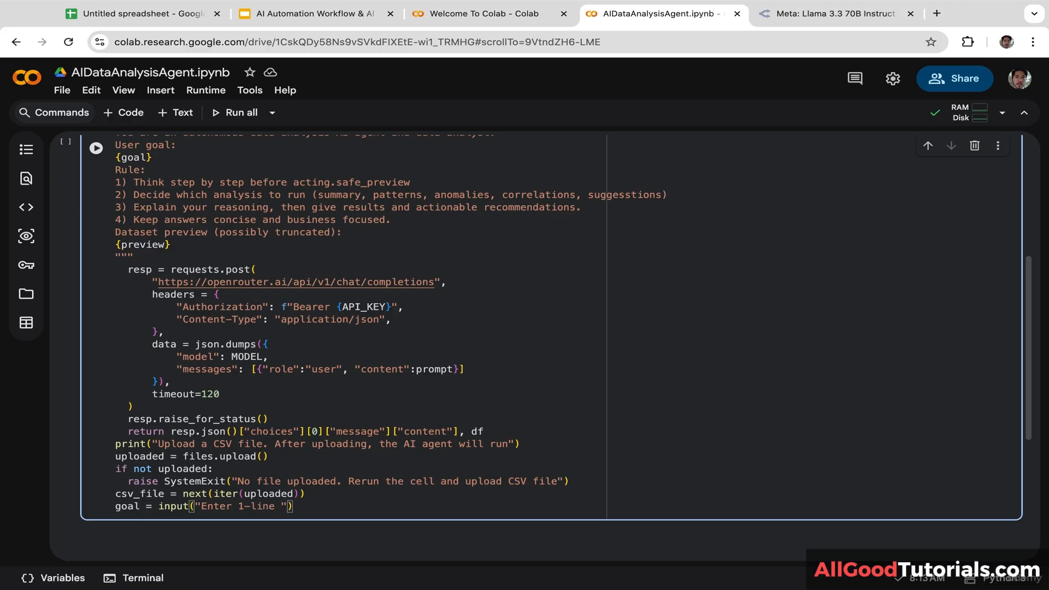
text( objective for the AI agent)
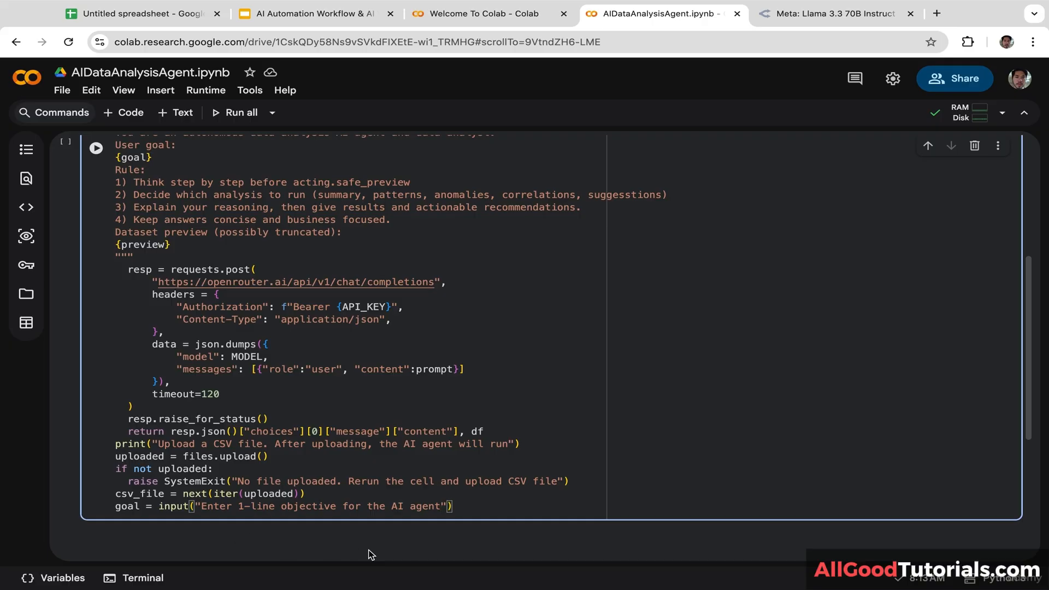
click(475, 506)
text(.)
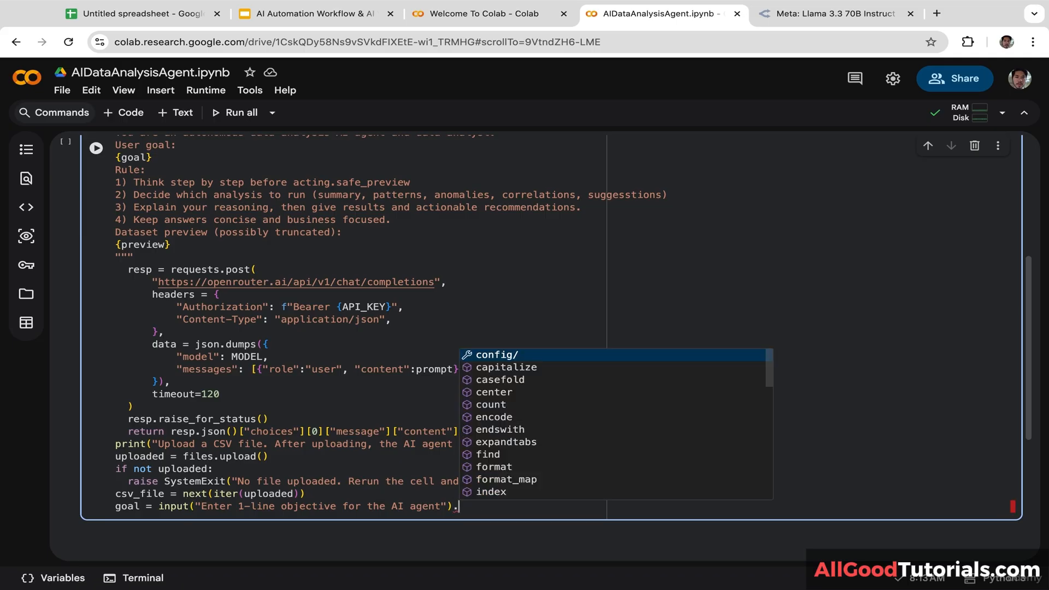
text(strip())
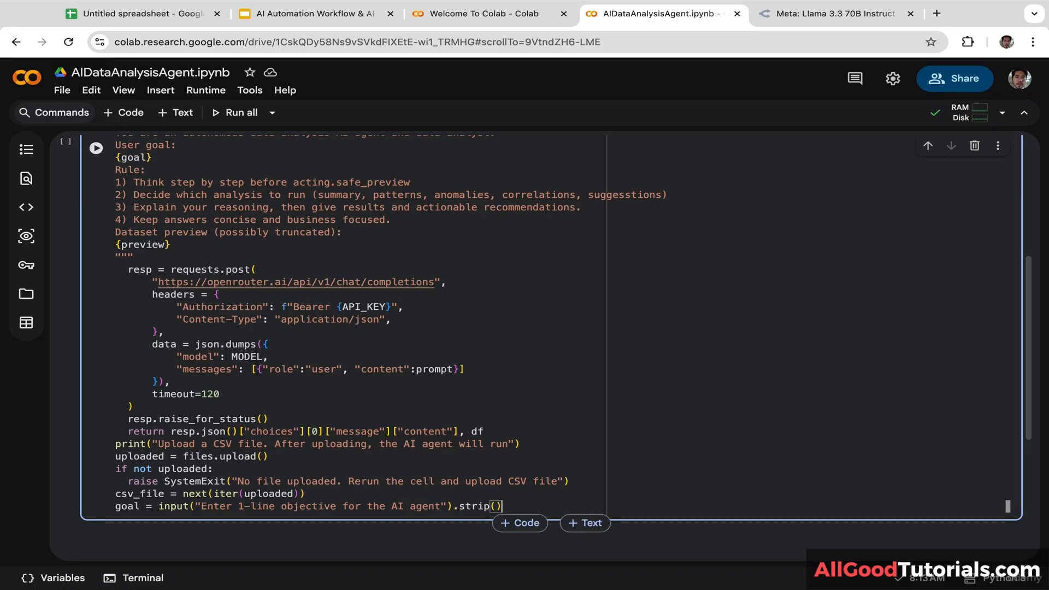
key(Return)
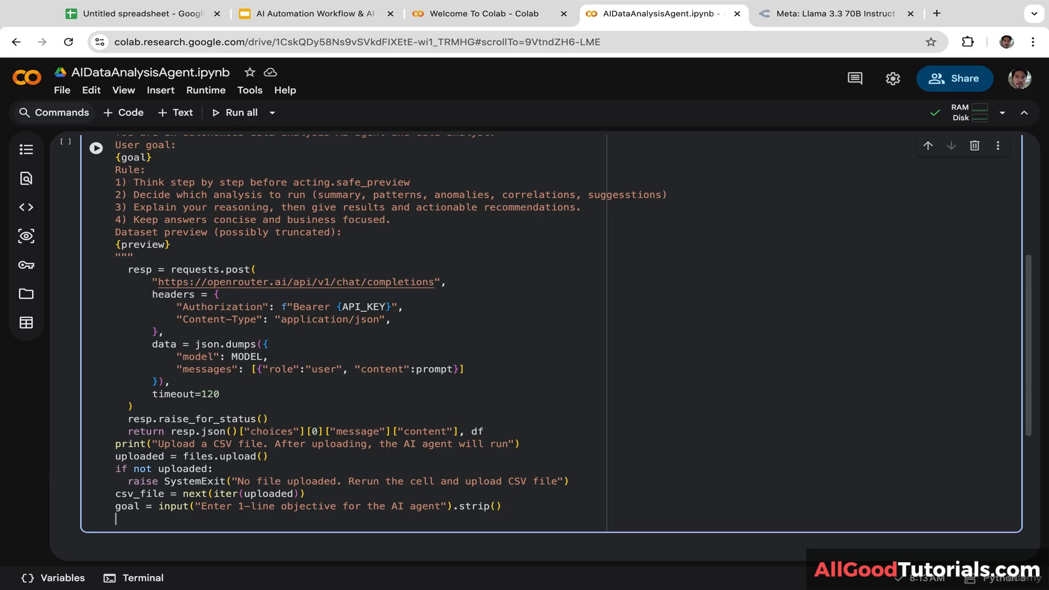
Step: Begin report, df = analyze_csv( after checking the function's definition
text(report, df =)
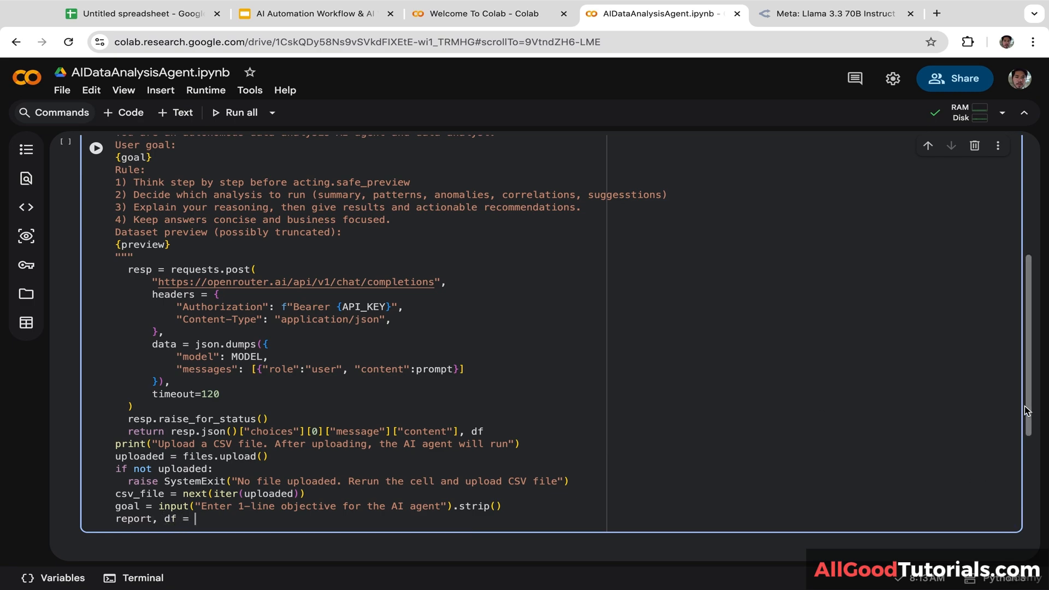
scroll(1025, 410, up, 5)
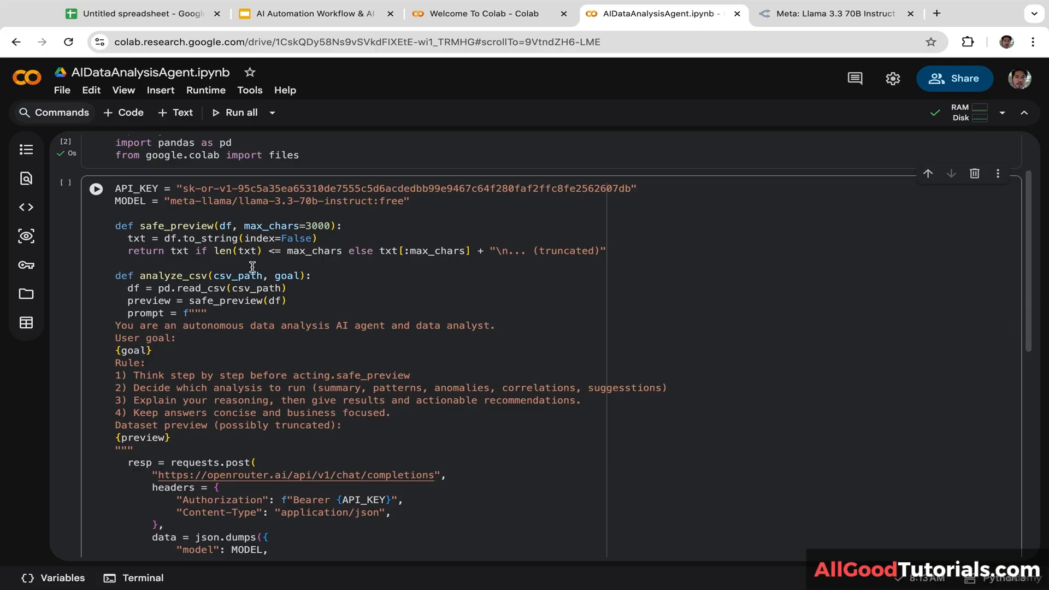
drag(208, 276, 140, 277)
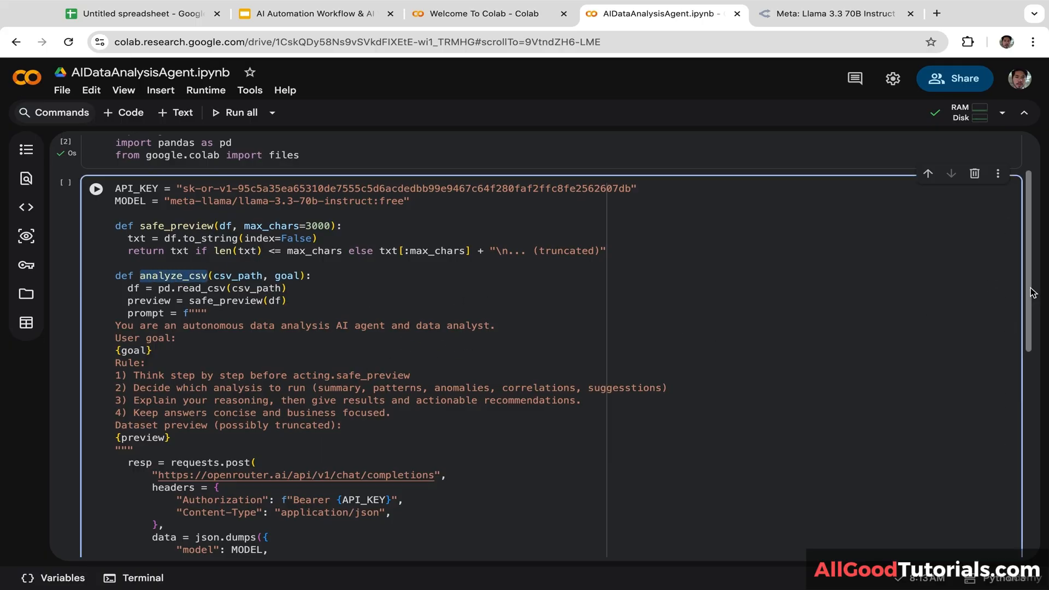
drag(1030, 288, 958, 454)
click(220, 339)
text(analyze_csv)
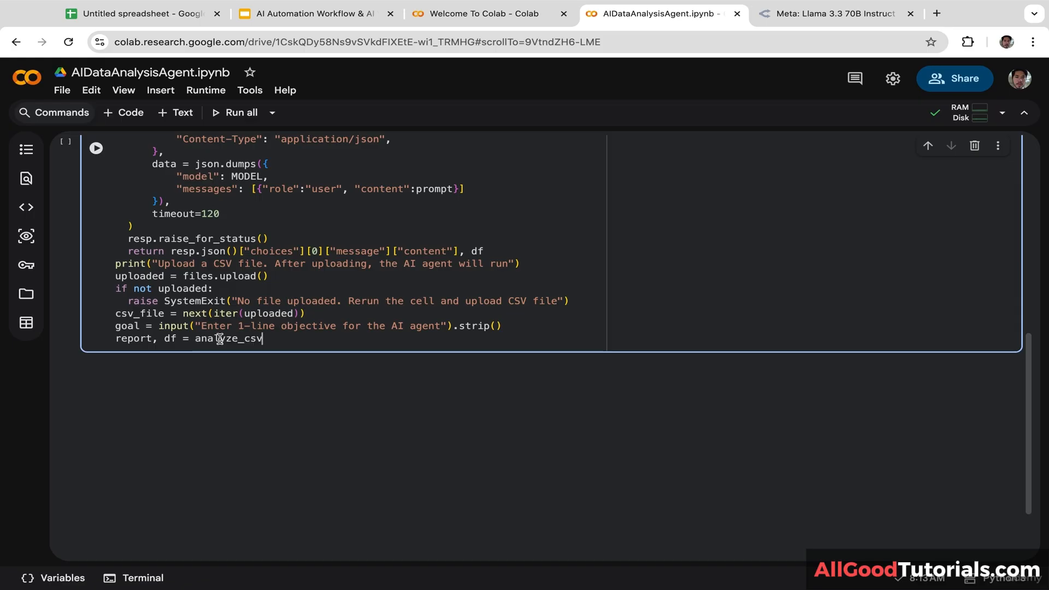
key(Tab)
text(()
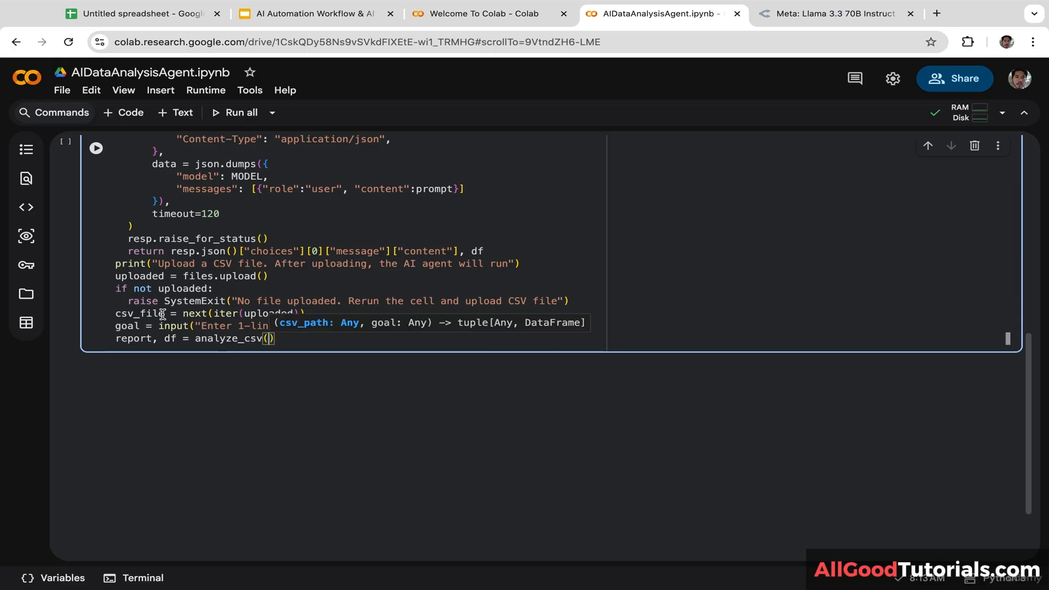
Step: Pass csv_file and goal as arguments, then begin the AI DATA ANALYSIS REPORT print
drag(164, 313, 102, 316)
key(ctrl+c)
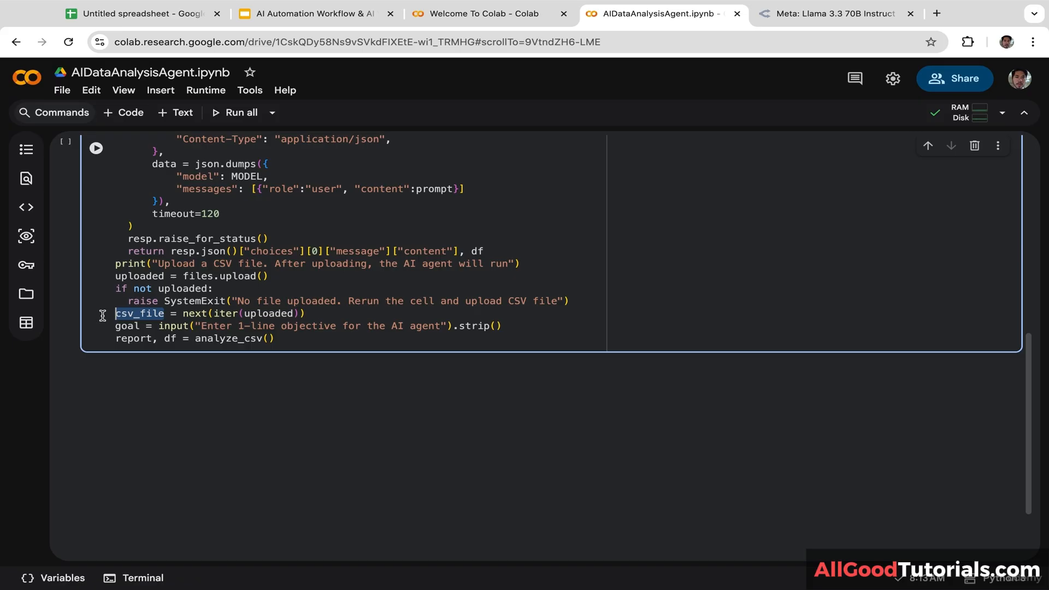
click(270, 341)
key(ctrl+v)
text(,)
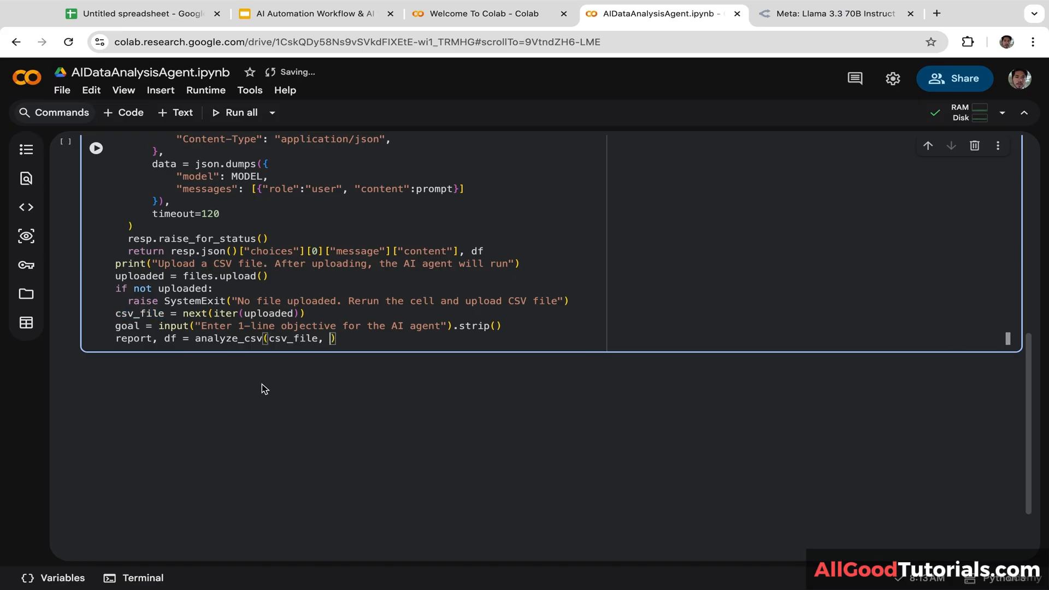
drag(140, 326, 103, 326)
key(ctrl+c)
click(330, 339)
key(ctrl+v)
key(Return)
text(print()
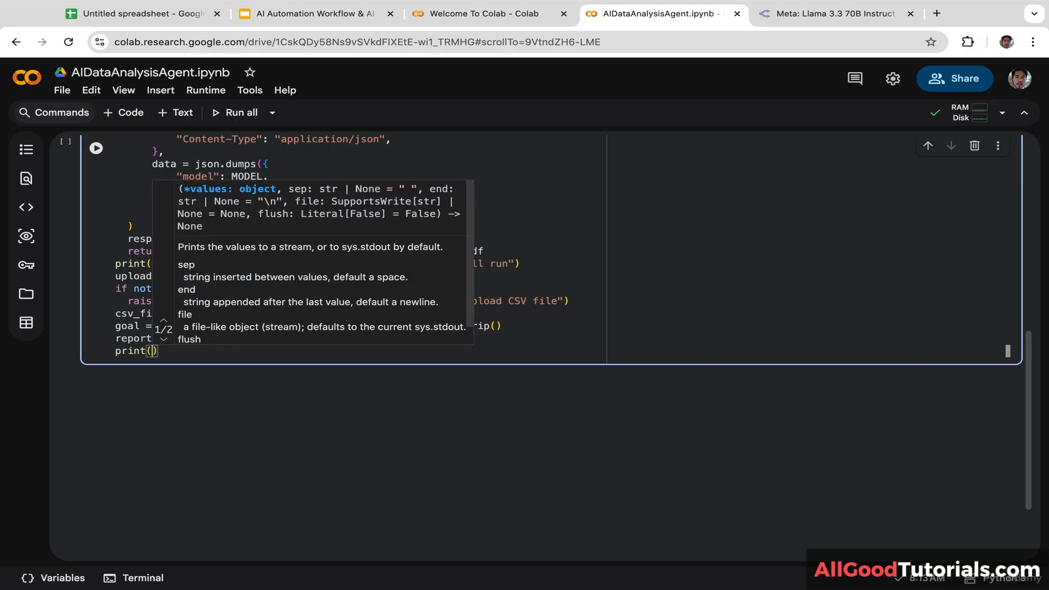
text(")
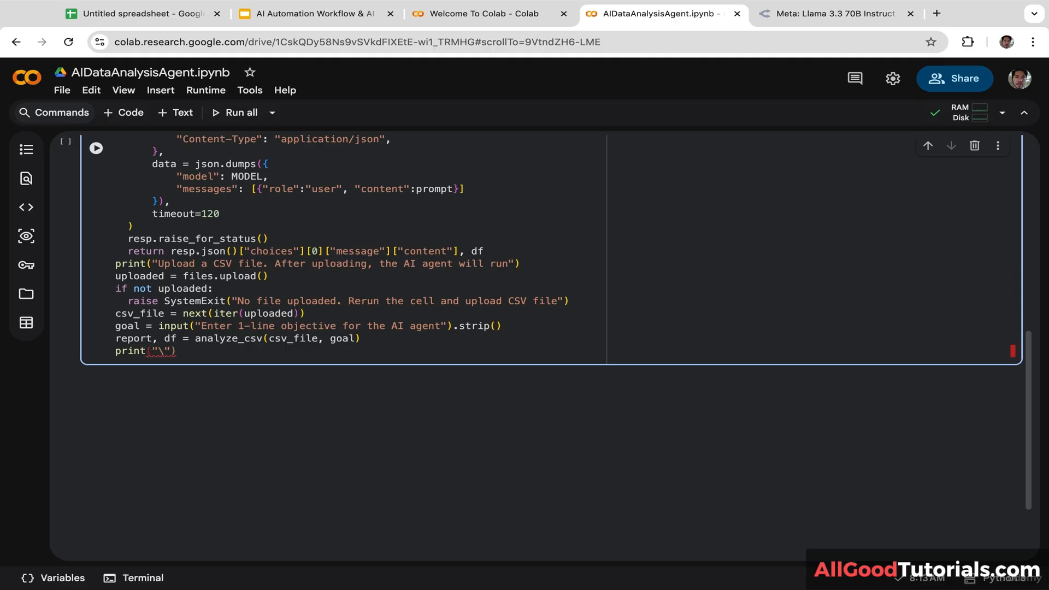
text(\n AI DATA ANAL)
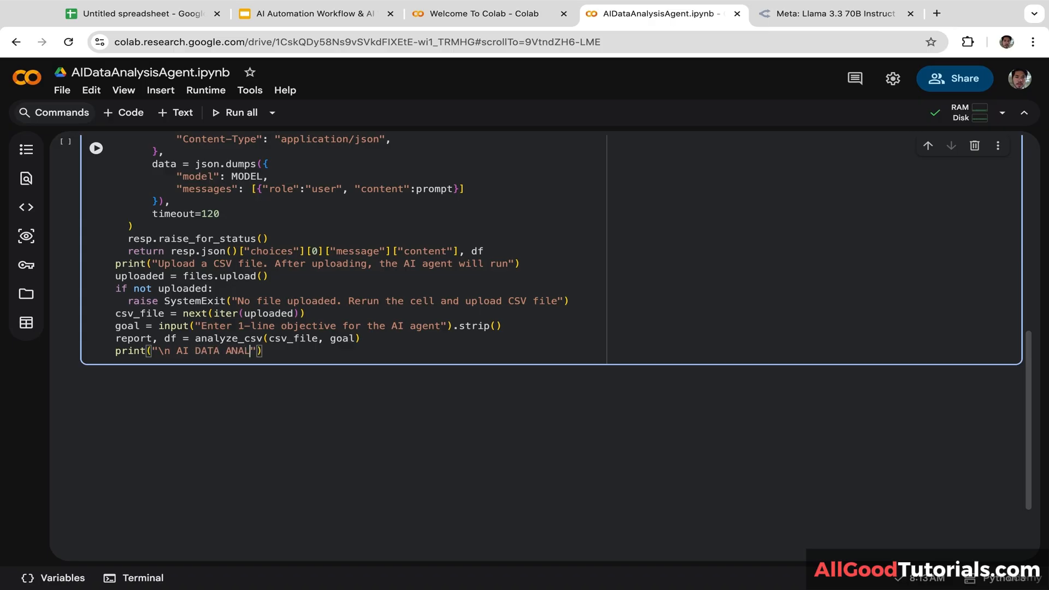
text(YSIS REPORT \N)
Step: Fix the heading to print("\n AI DATA ANALYSIS REPORT \n") and add print(report)
key(BackSpace)
text(n)
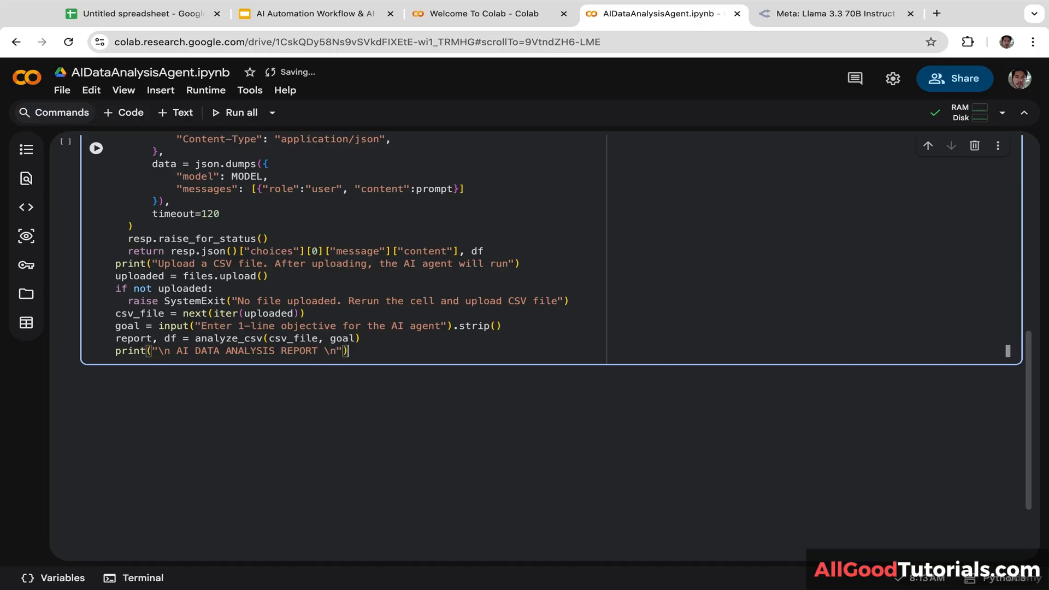
key(Return)
text(print)
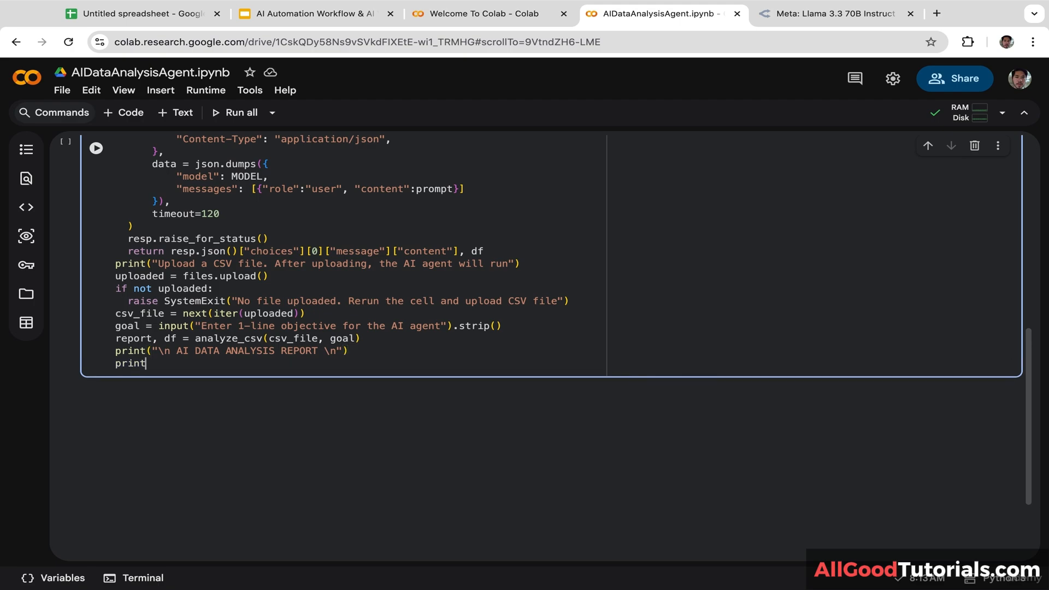
text(()
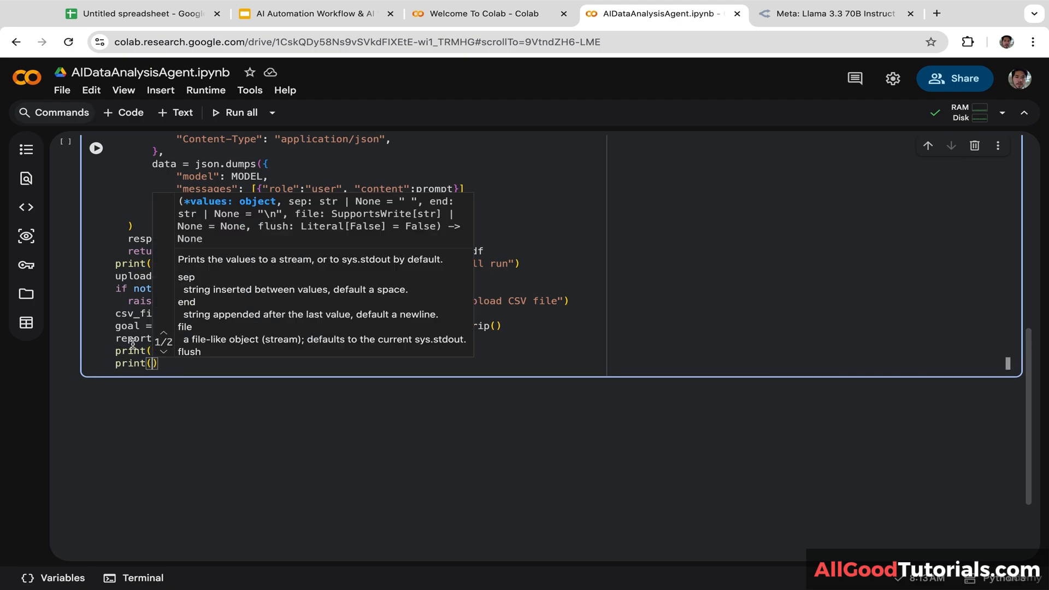
double_click(138, 339)
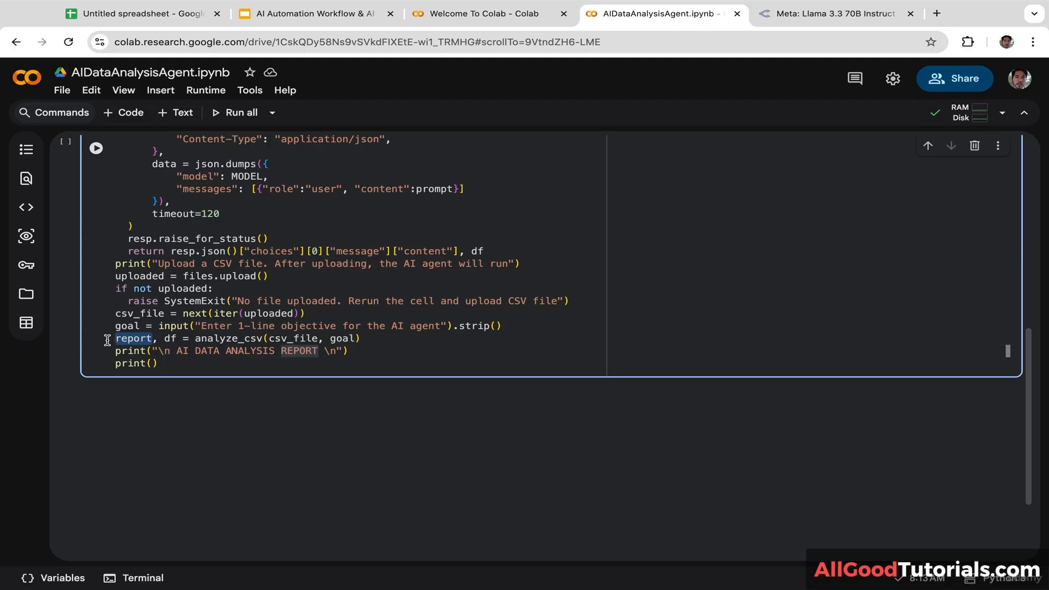
key(ctrl+c)
click(154, 364)
key(ctrl+v)
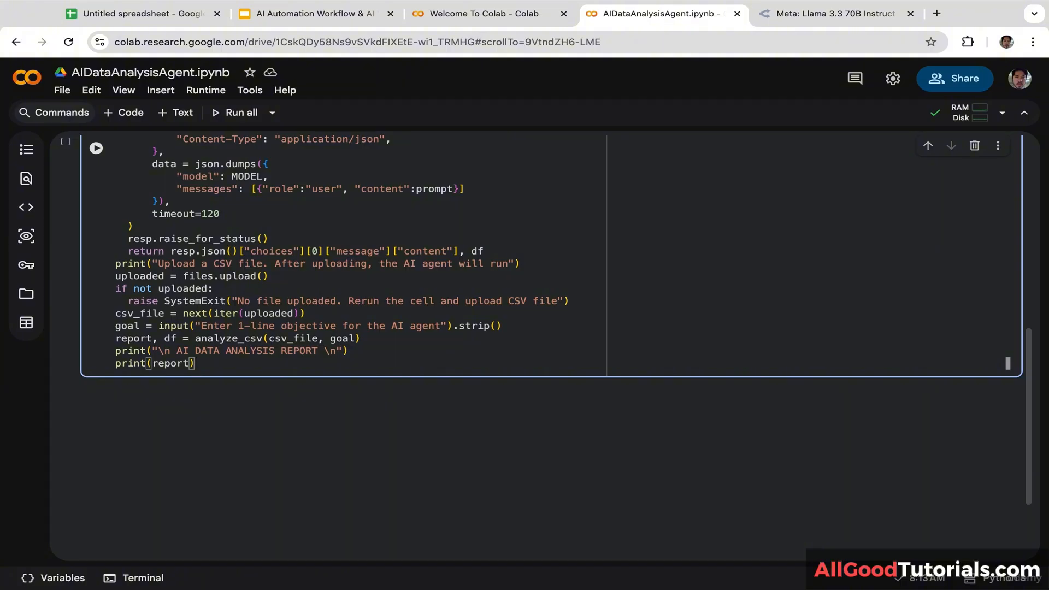
Step: Add out_name = "ai_data_report.txt"
key(Return)
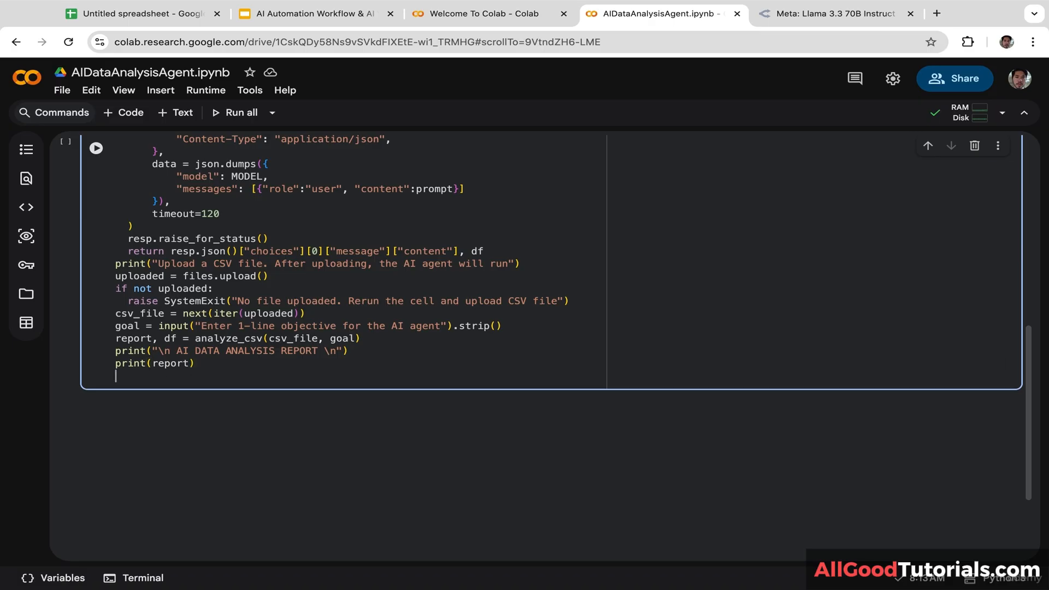
text(ou)
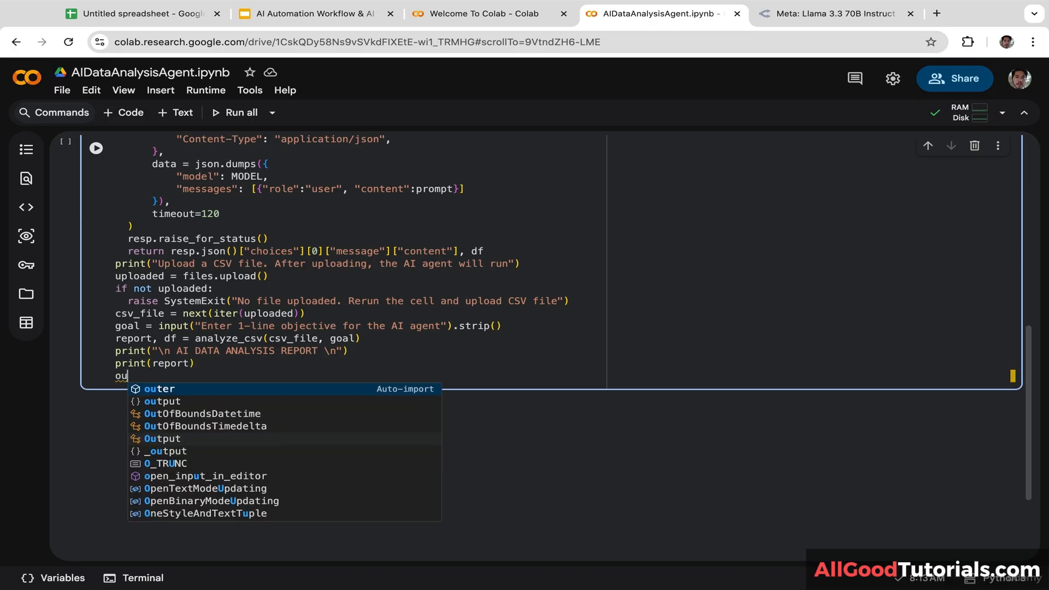
text(t_nam)
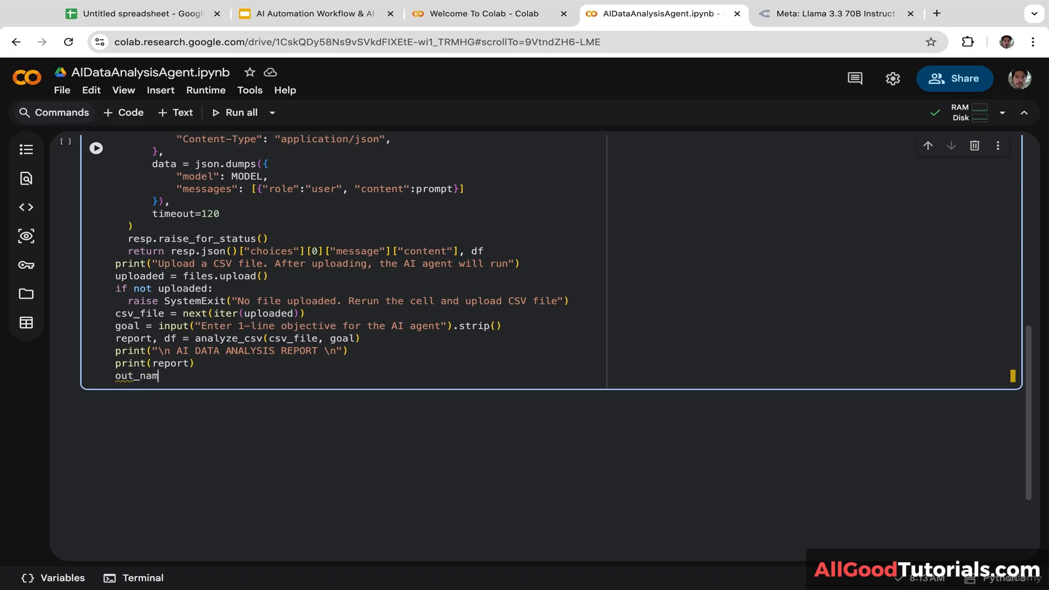
text(e = "ai_data_report.txt")
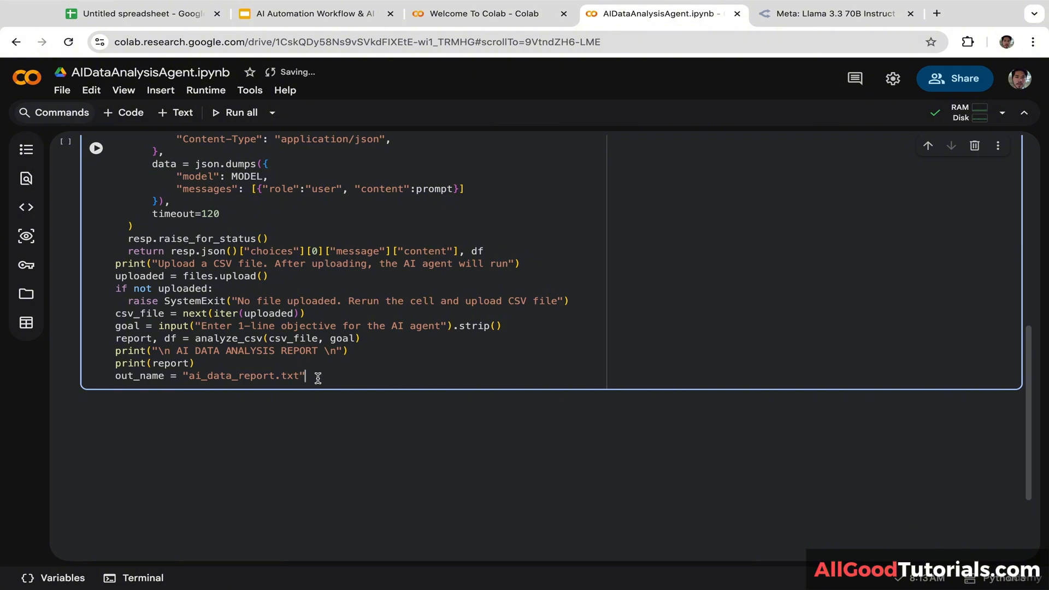
key(Return)
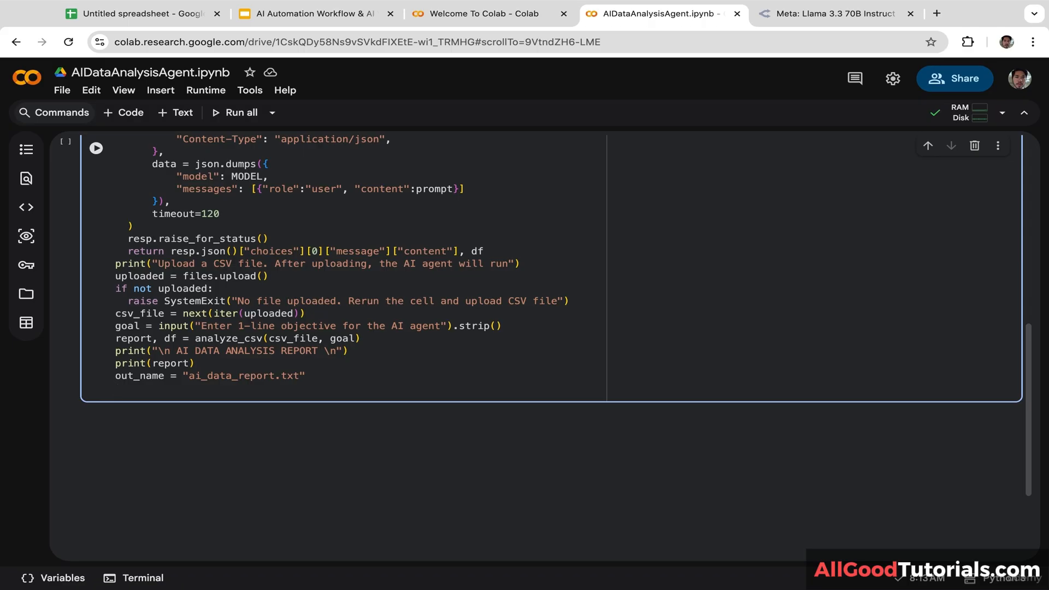
Step: Add with open(out_name, "w", encoding="utf-8") as f: to start the write block
text(with open()
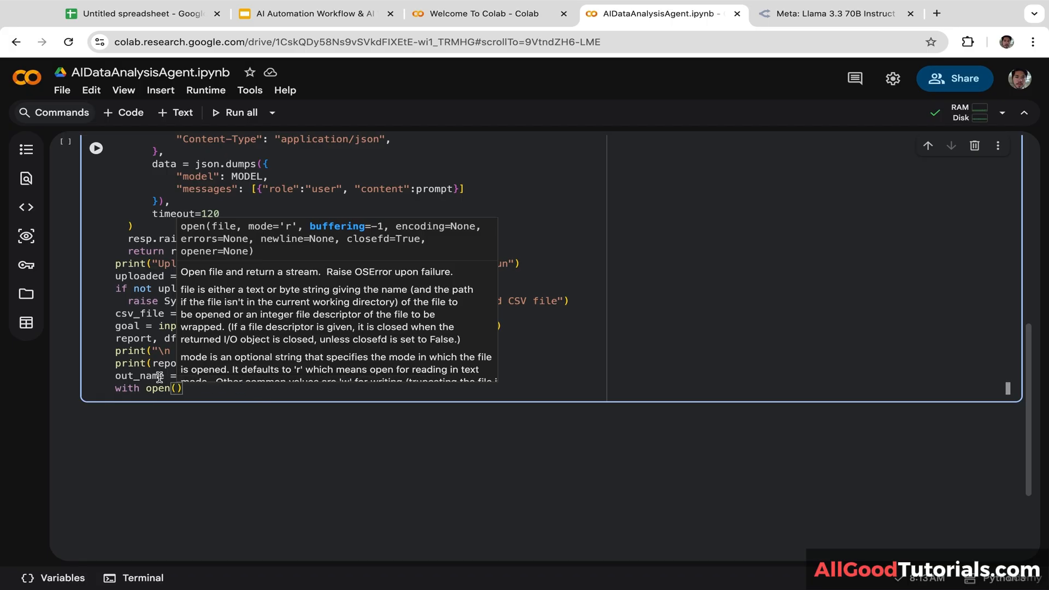
drag(165, 376, 114, 376)
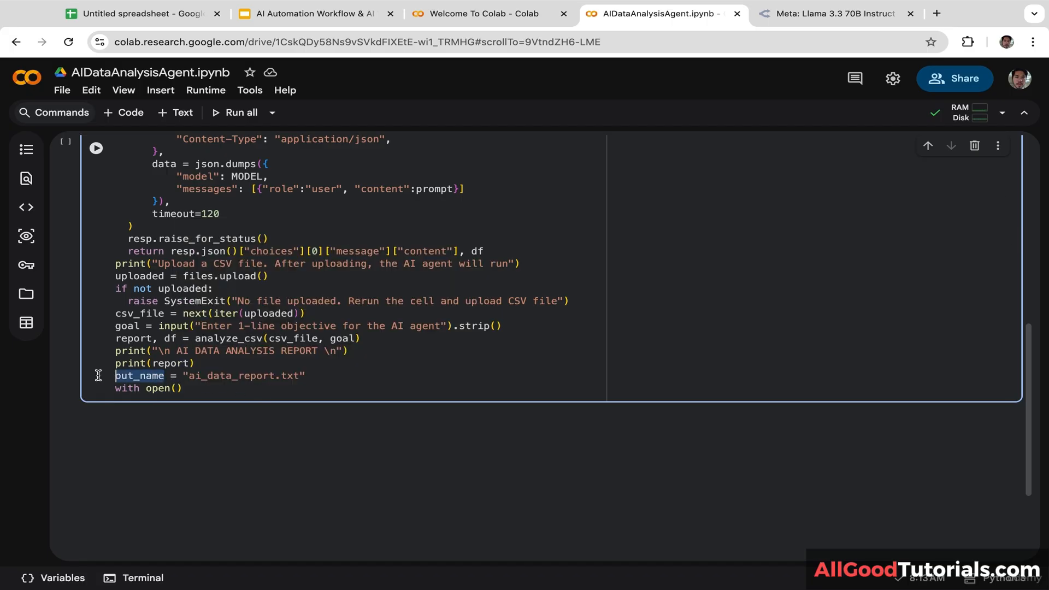
click(175, 388)
key(ctrl+v)
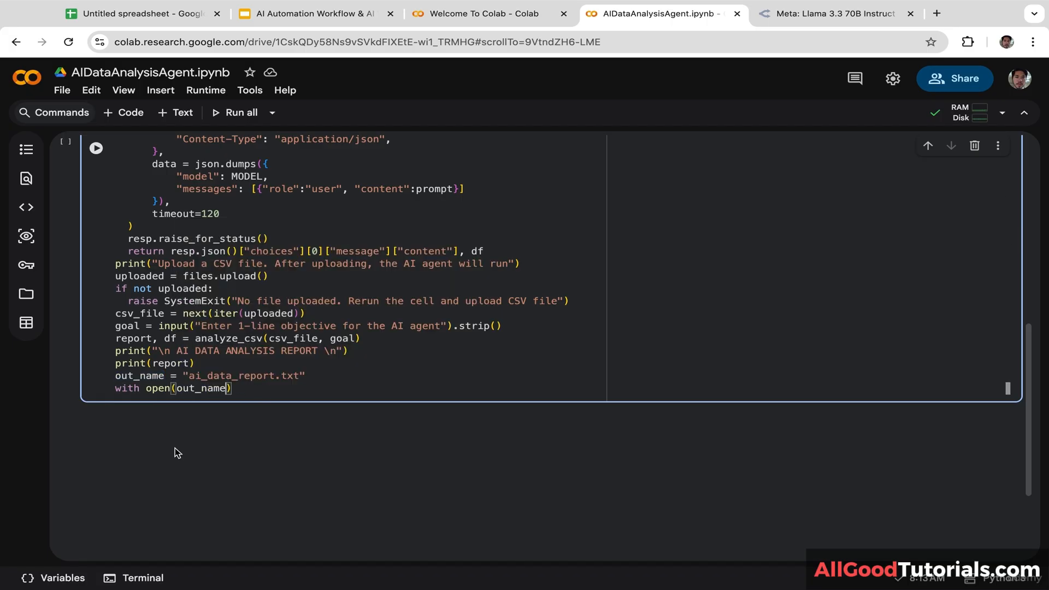
text(, "w", enco)
text(ding="utf-8")
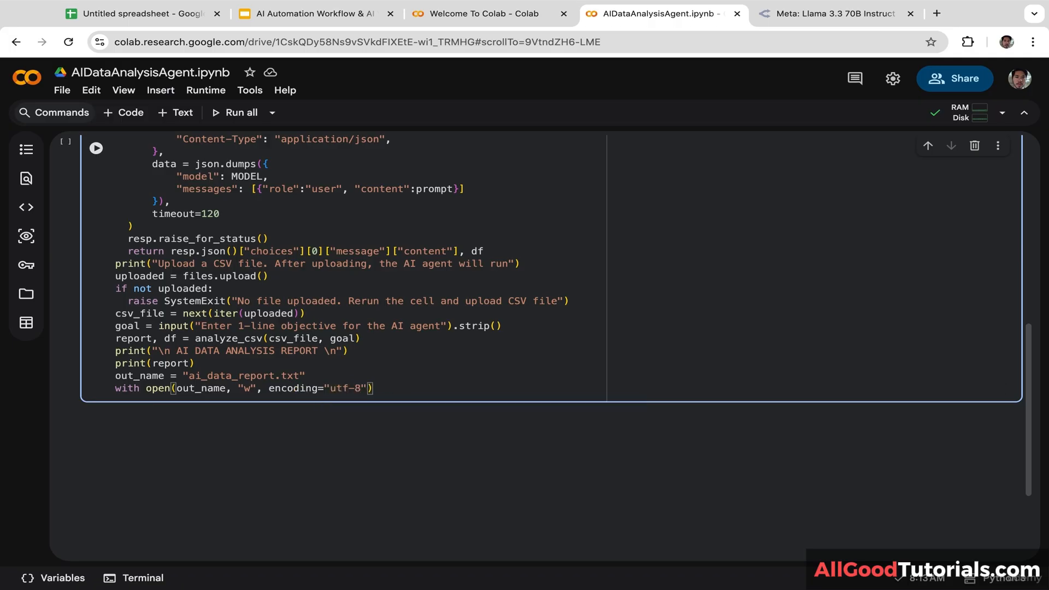
text() as f)
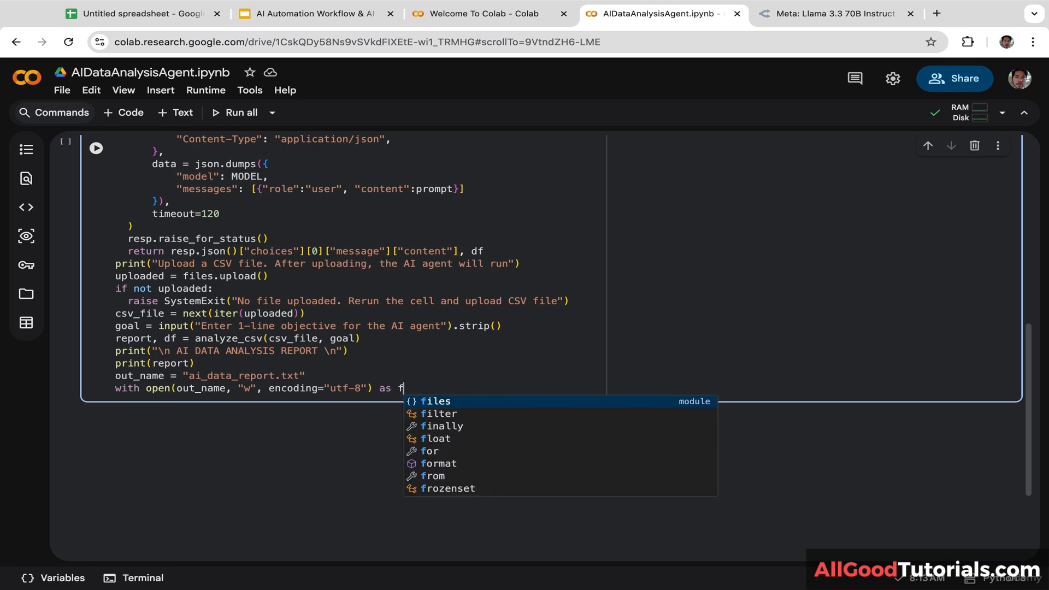
text(:)
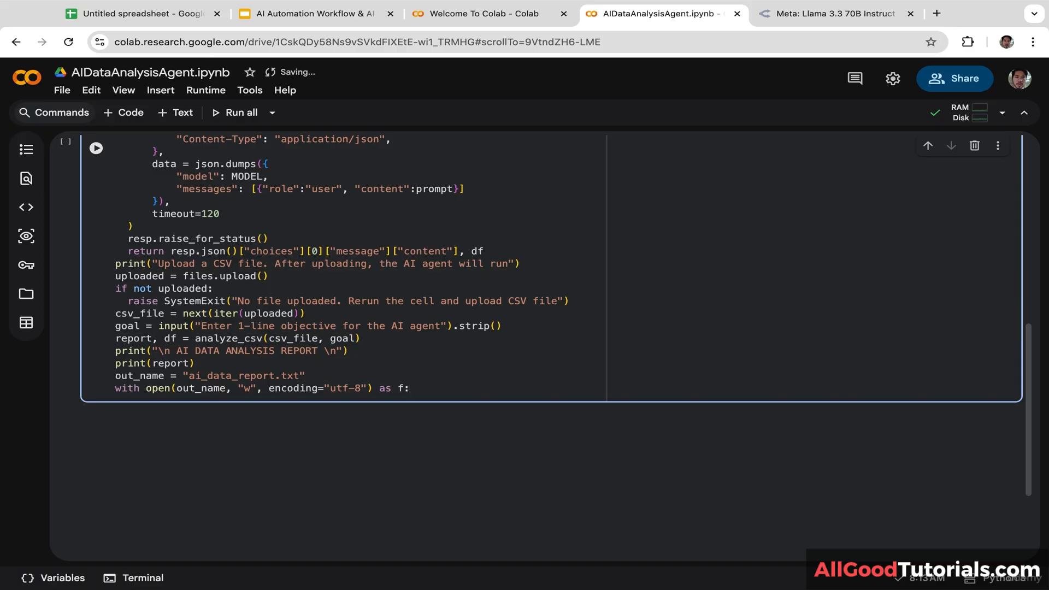
key(Return)
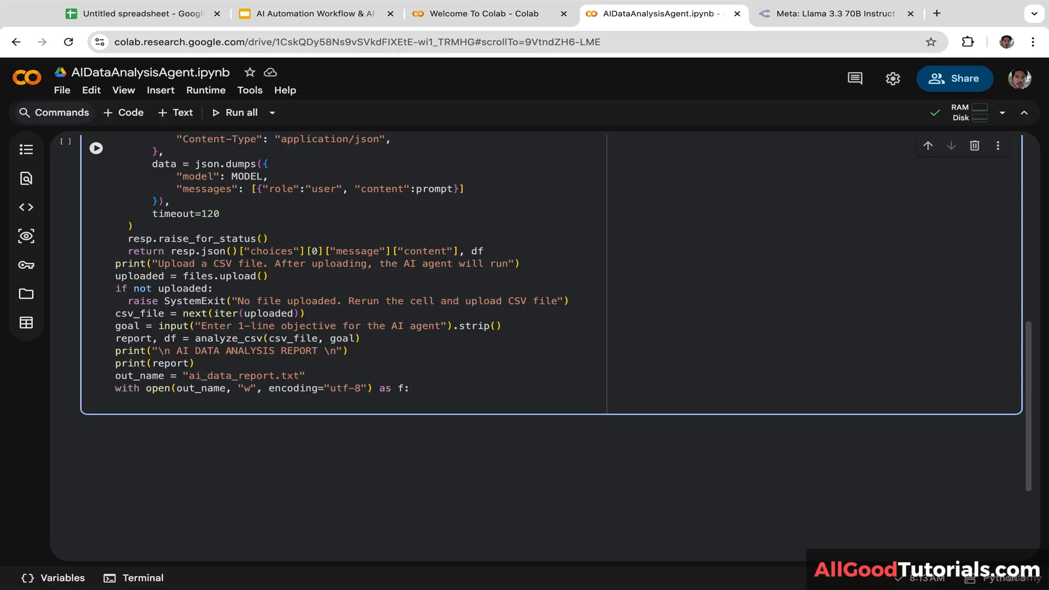
Step: Write f.write("GOAL:\n" + goal + "\n\n") inside the with block
text(f.write)
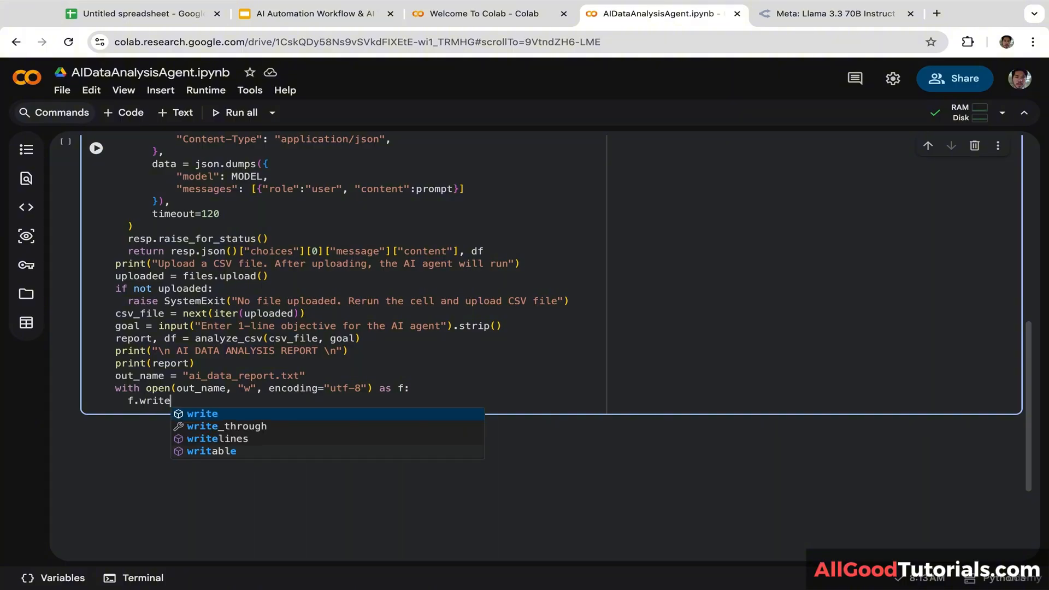
text(("Goa)
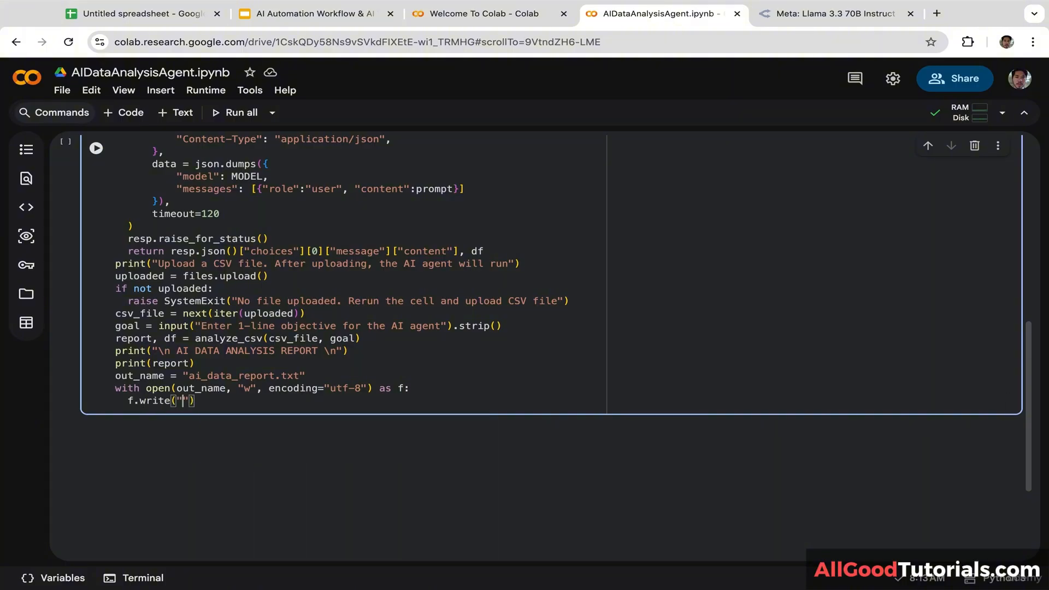
key(BackSpace)
key(BackSpace)
key(BackSpace)
text(GOAL:\n)
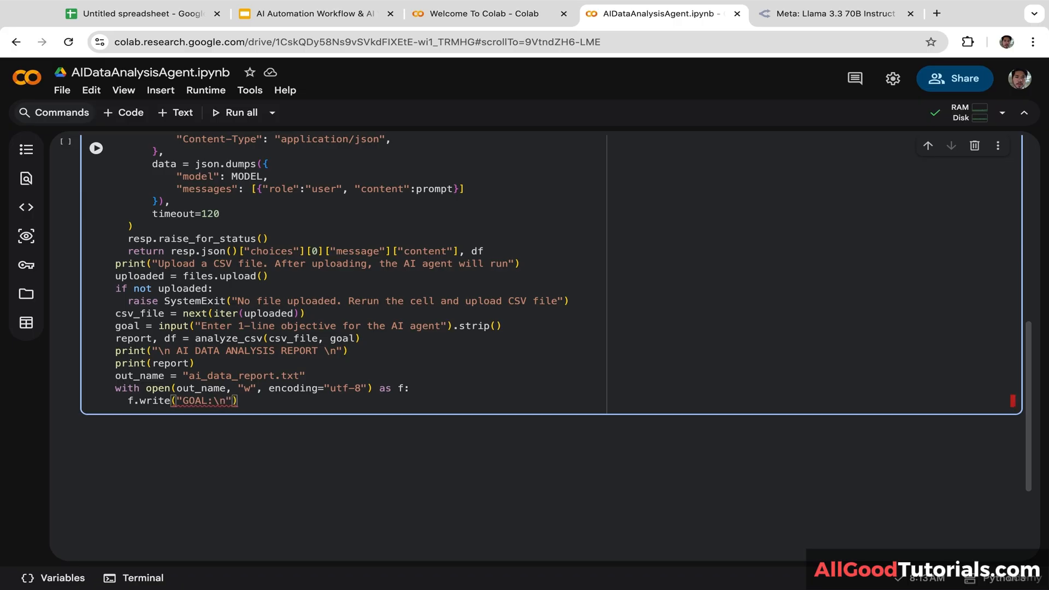
text(" +)
double_click(134, 327)
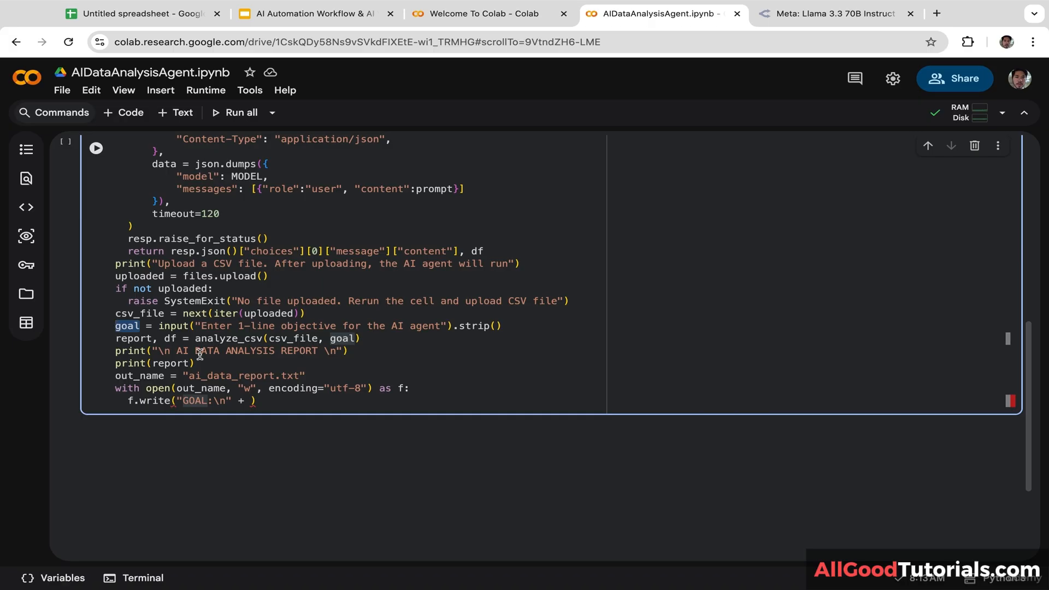
click(252, 401)
key(super+v)
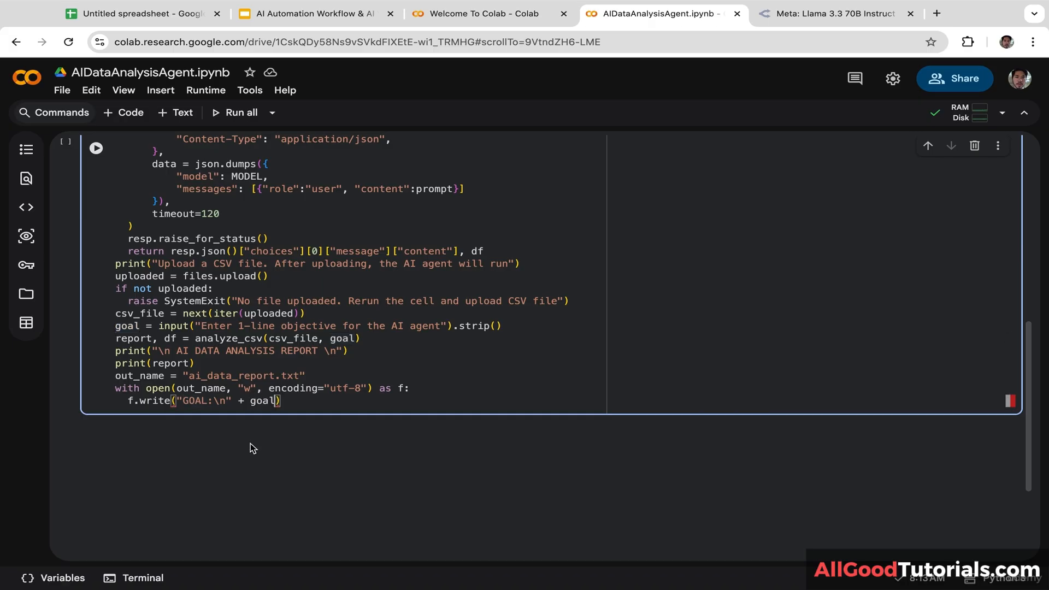
text(+ \n)
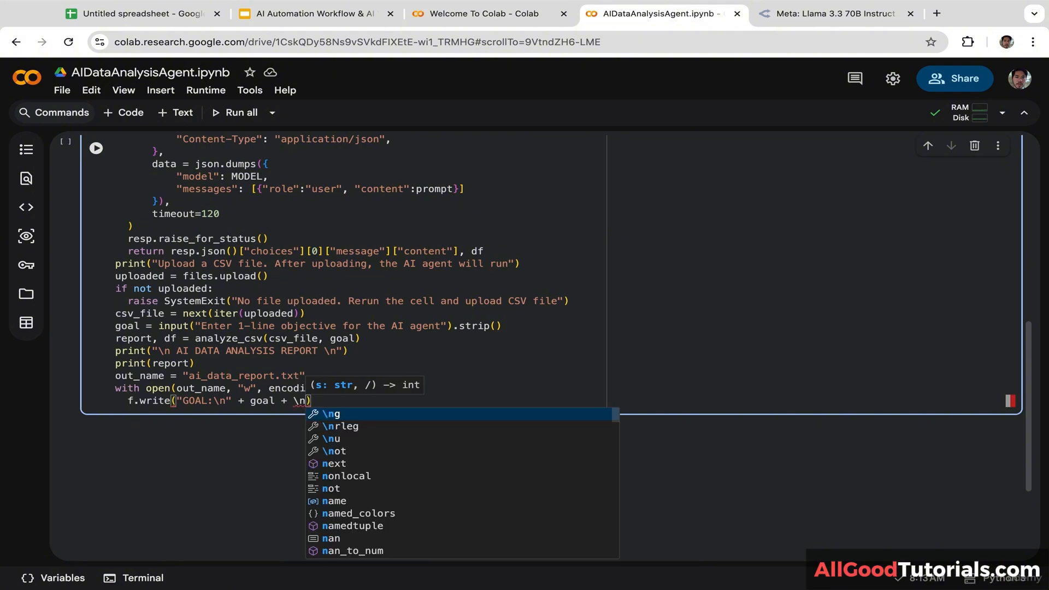
key(BackSpace)
key(BackSpace)
text("\n\n)
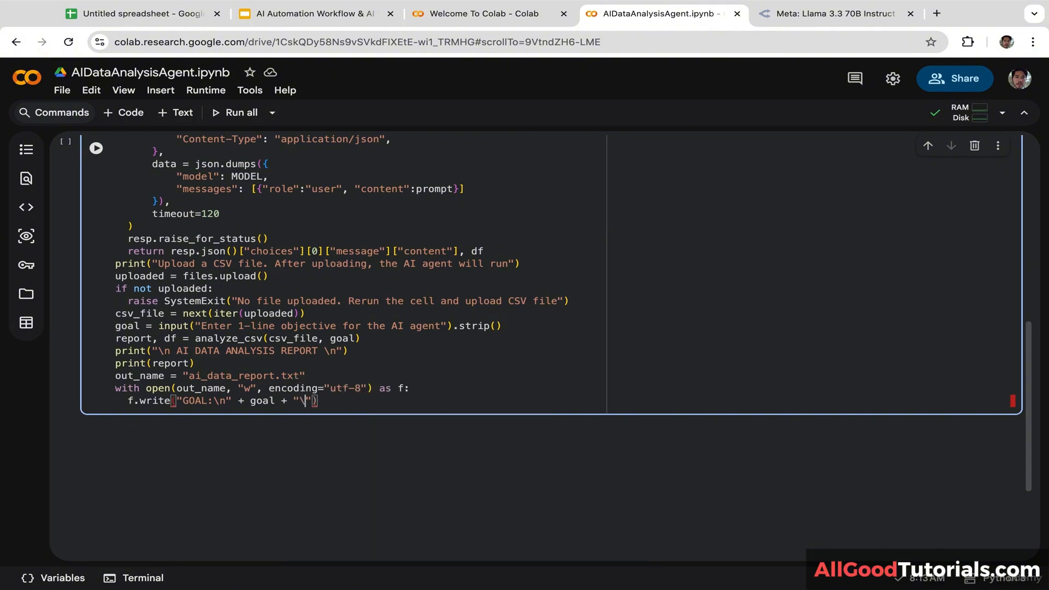
text(")
key(Return)
Step: Add f.write("REPORT:\n" + report + "\n\n") below it
text(f.)
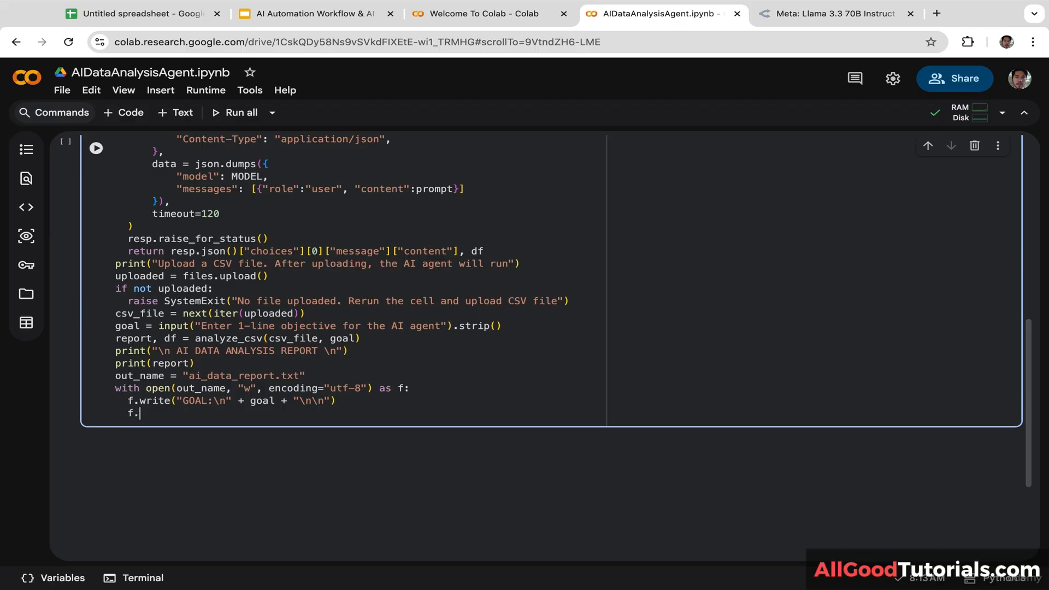
text(write)
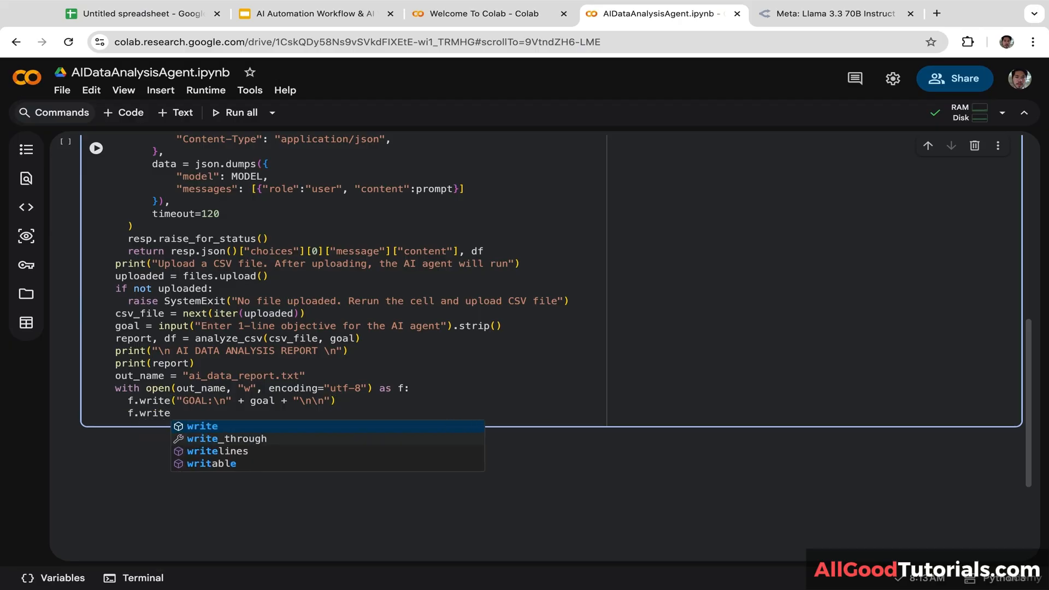
text(("RE)
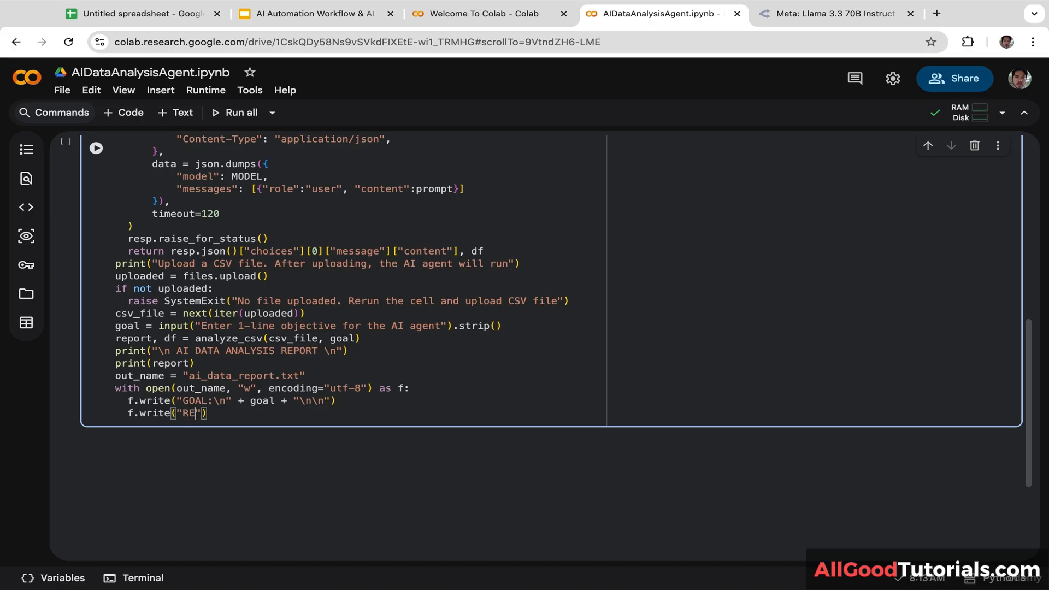
text(PORT:\N")
key(Left)
key(BackSpace)
text(n)
key(Right)
text(+)
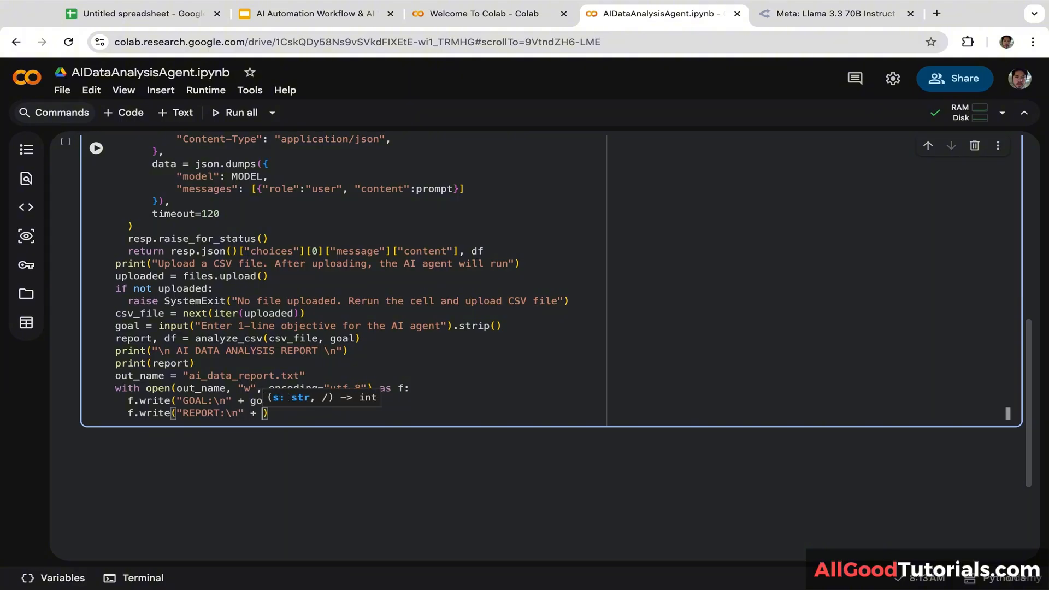
click(94, 340)
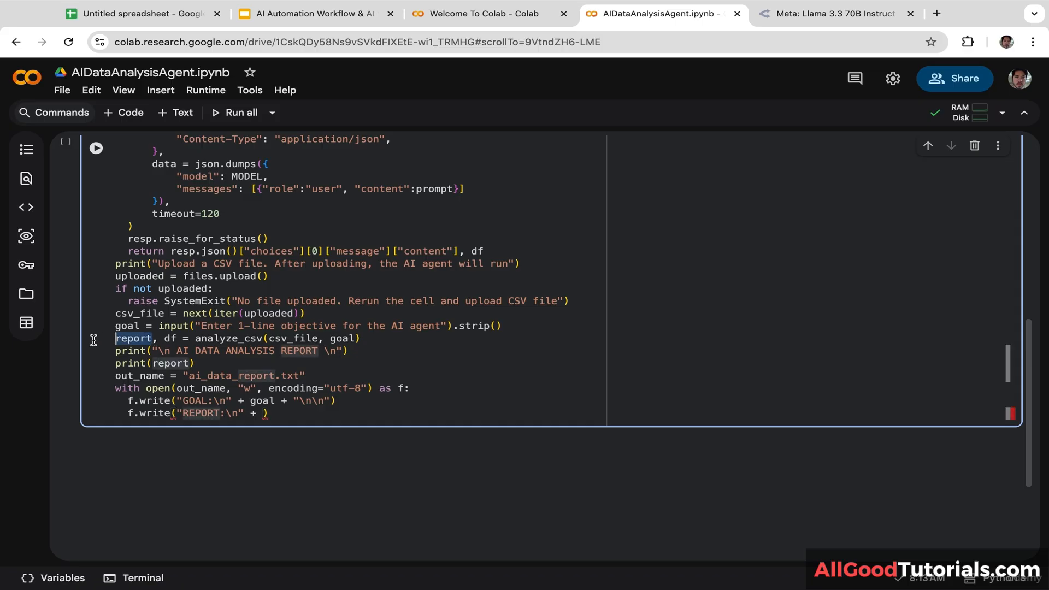
click(263, 413)
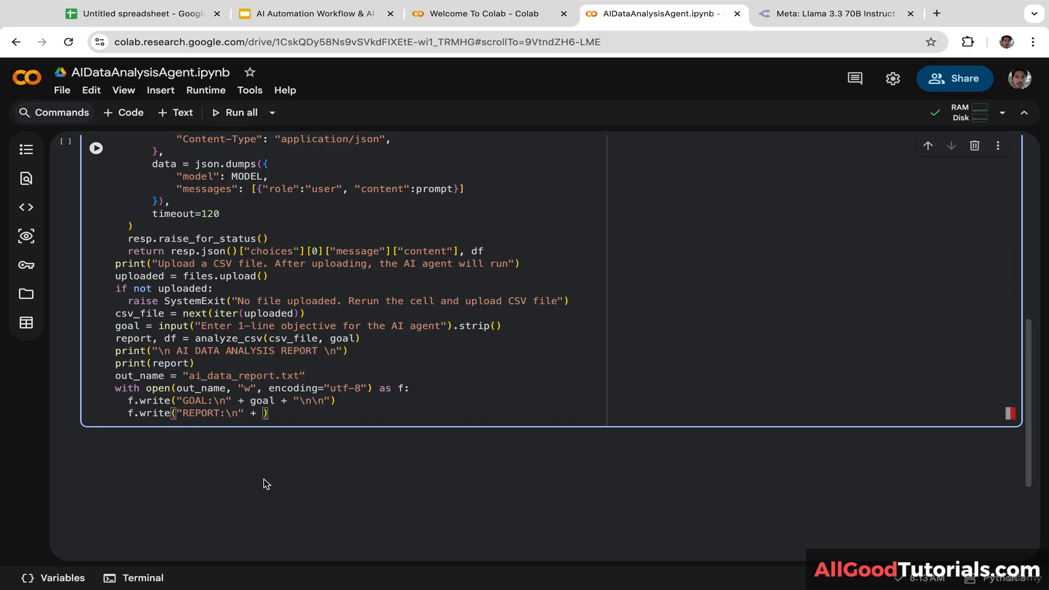
text(report + "\n\n")
Step: Add a third write of "DATA PREVIEW:\n" + safe_preview(df) to the file
key(Return)
text(f)
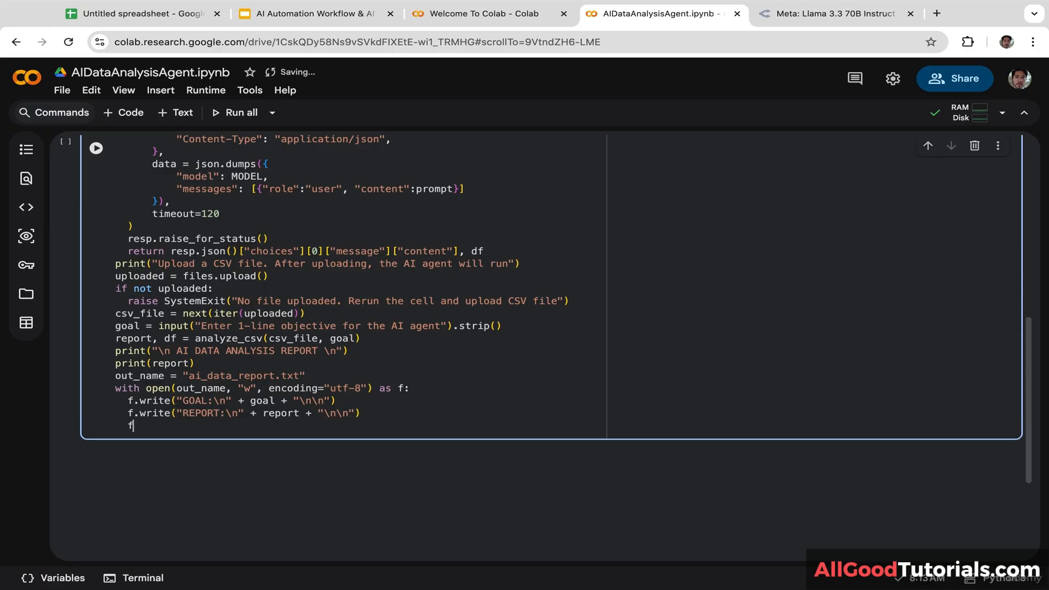
text(.write)
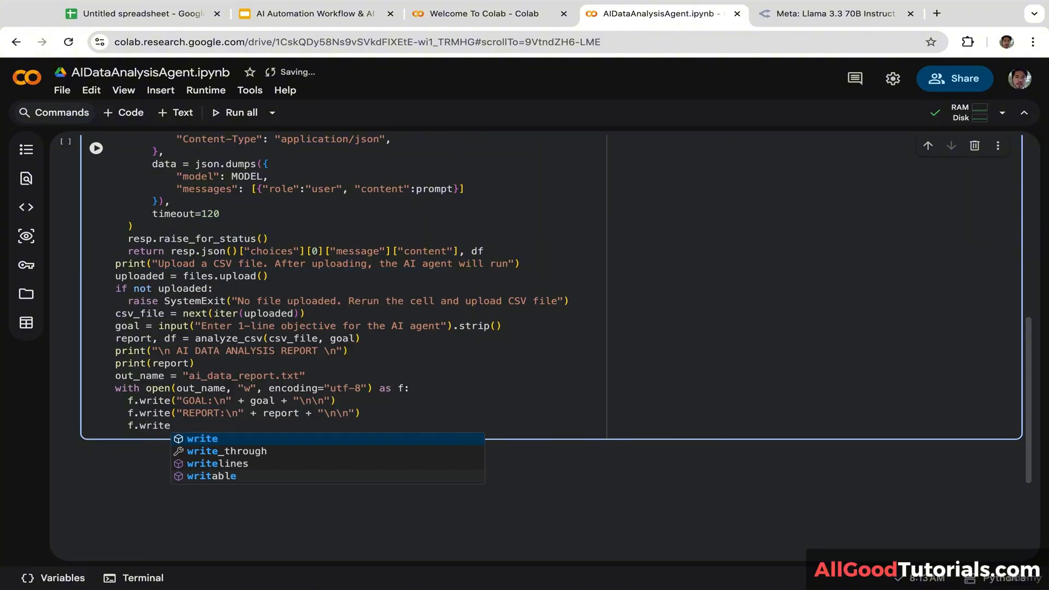
text(()
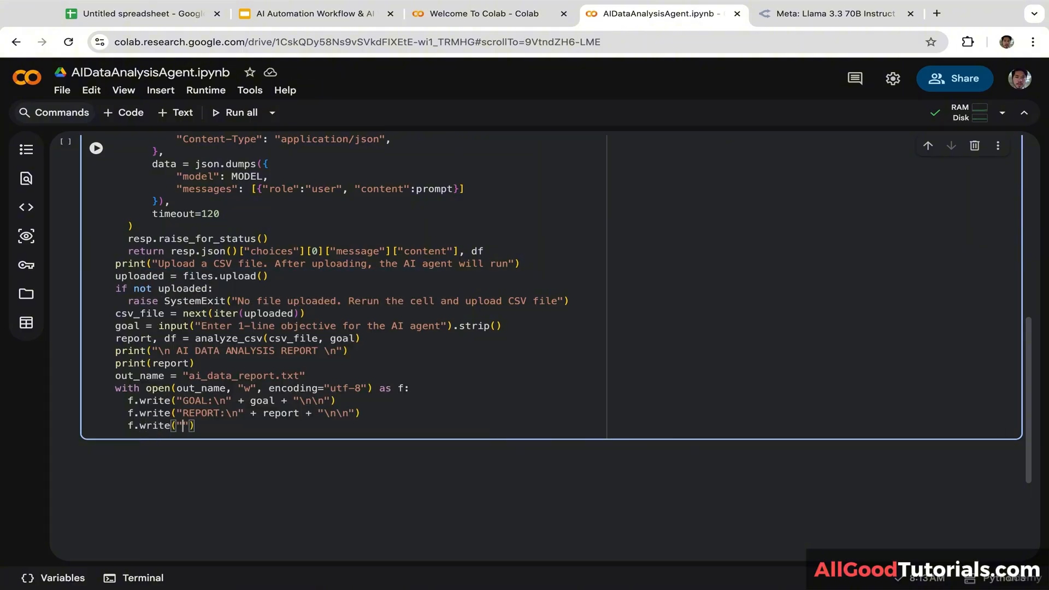
text("DATA PREVIEW:\n")
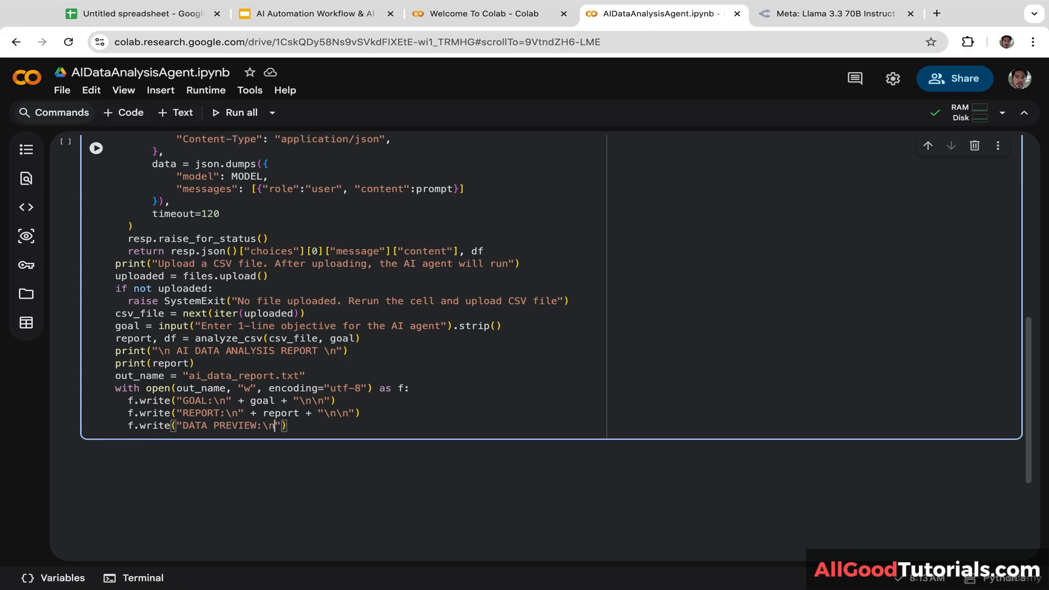
text( + )
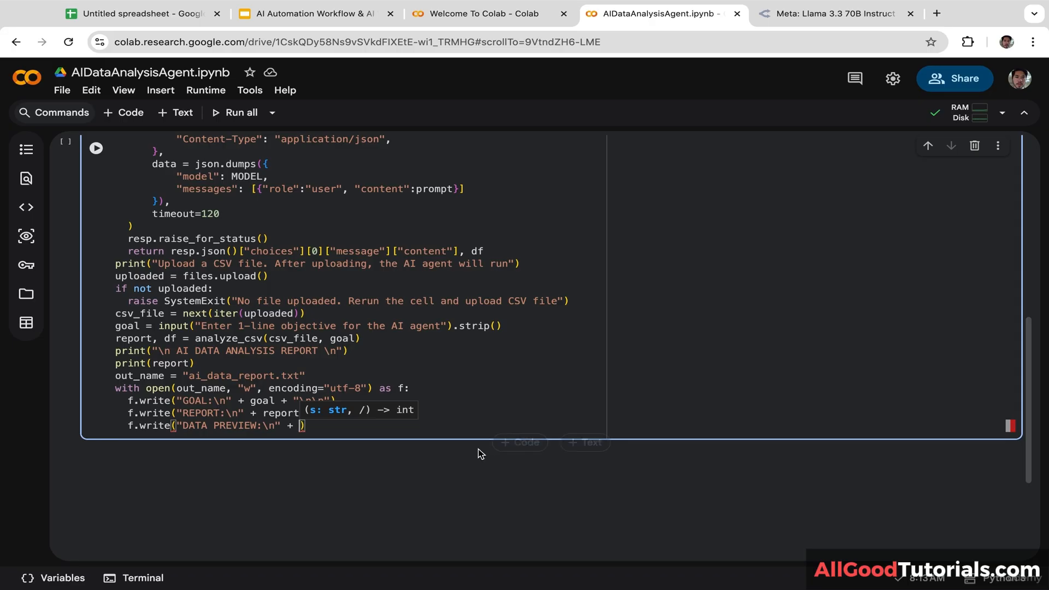
text(safe_)
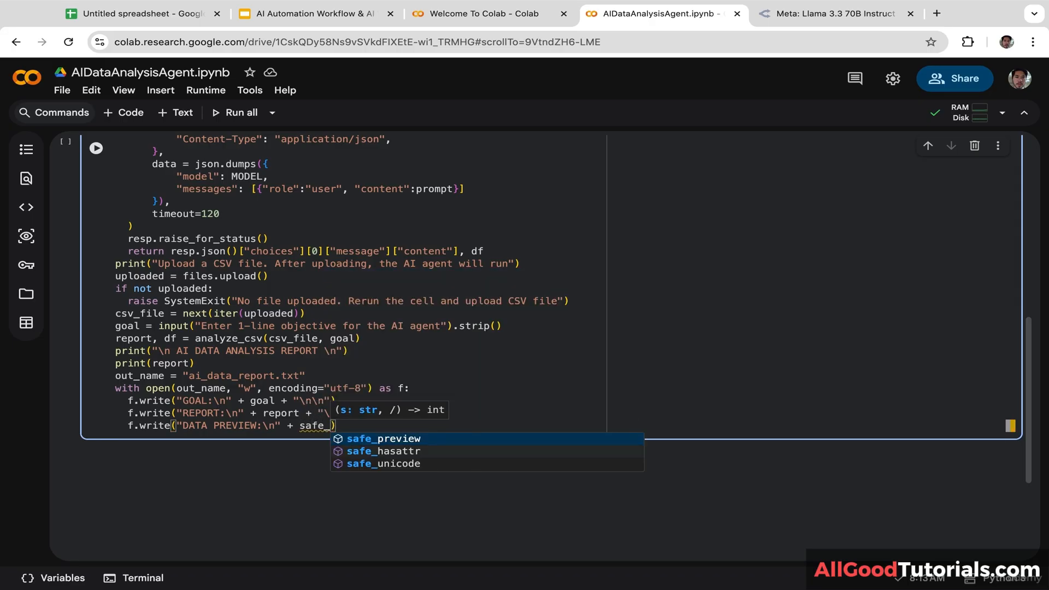
key(Tab)
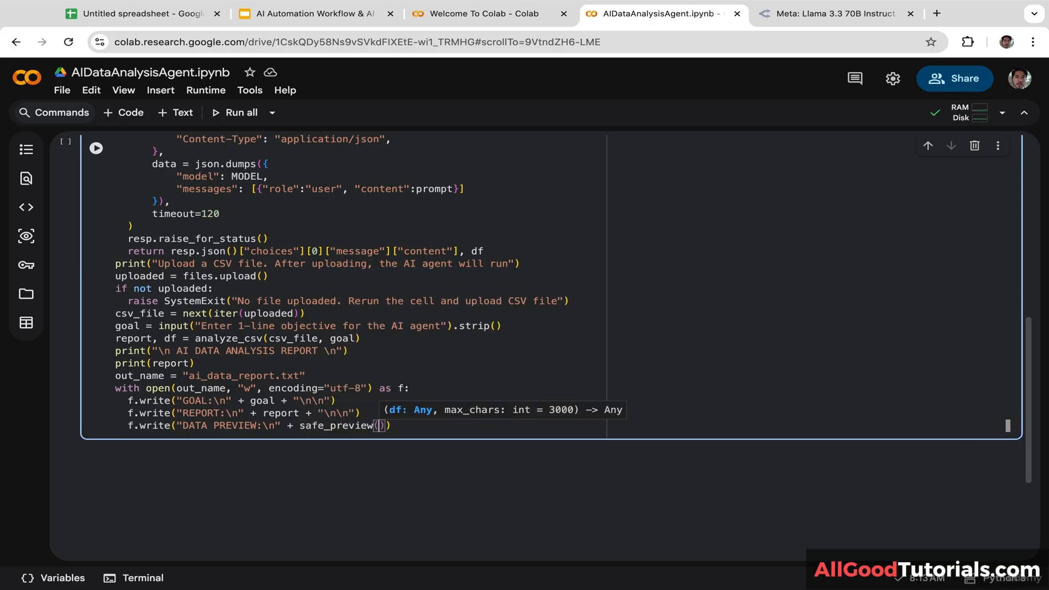
text(df))
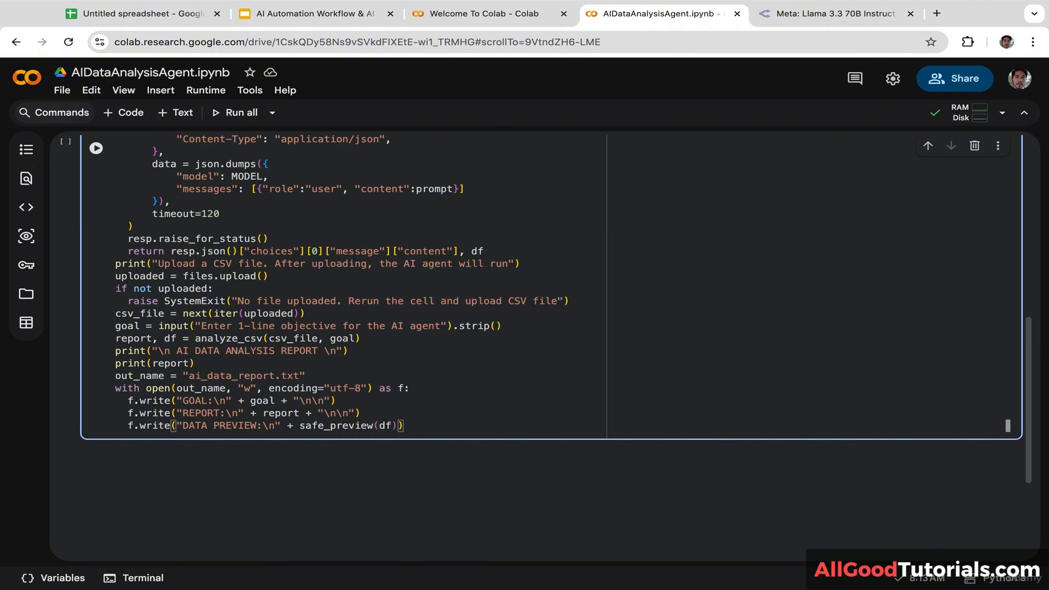
text( +)
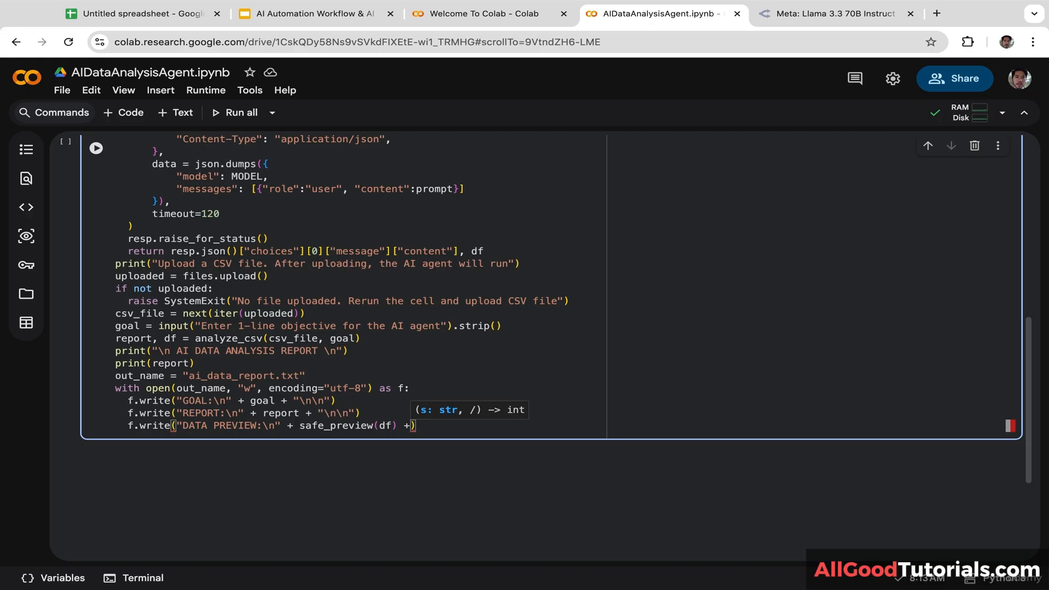
text( "\n)
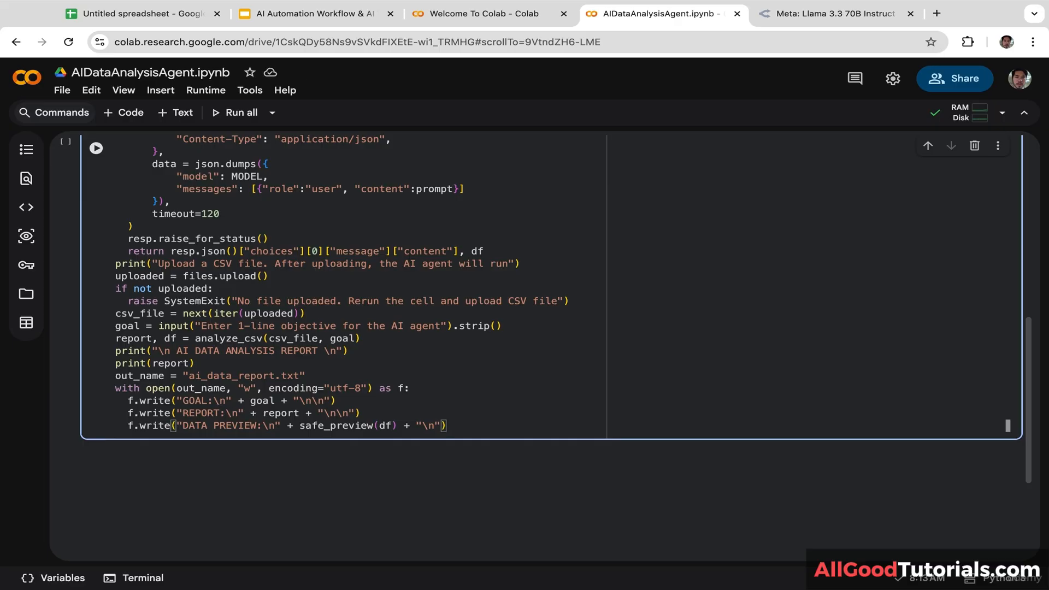
Step: Add print(f"\nReport saved to {out_name}. Download it below if you want") outside the with block
key(Return)
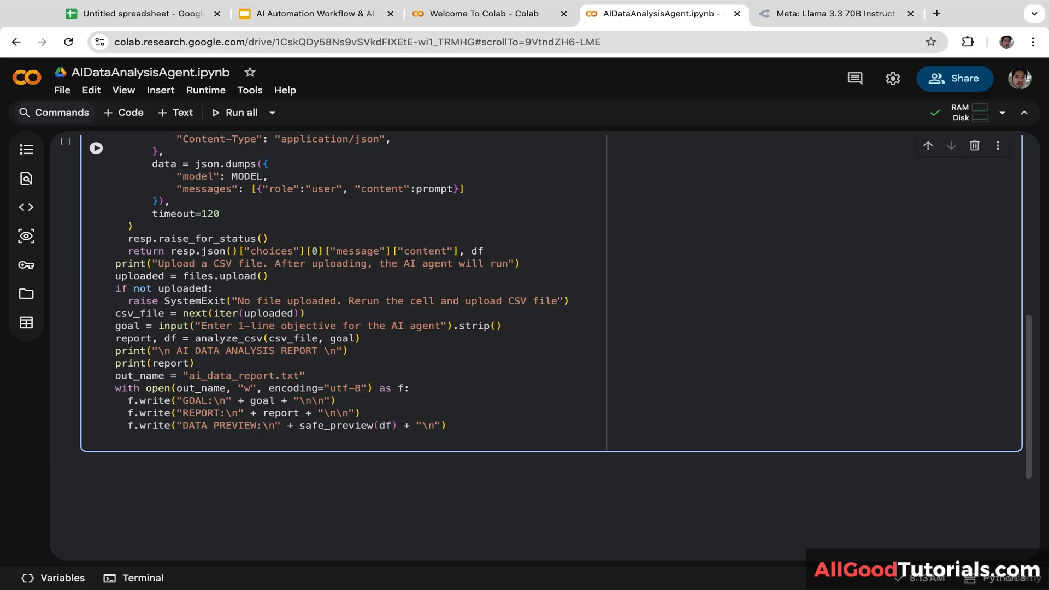
key(BackSpace)
text(print(f"\nReport)
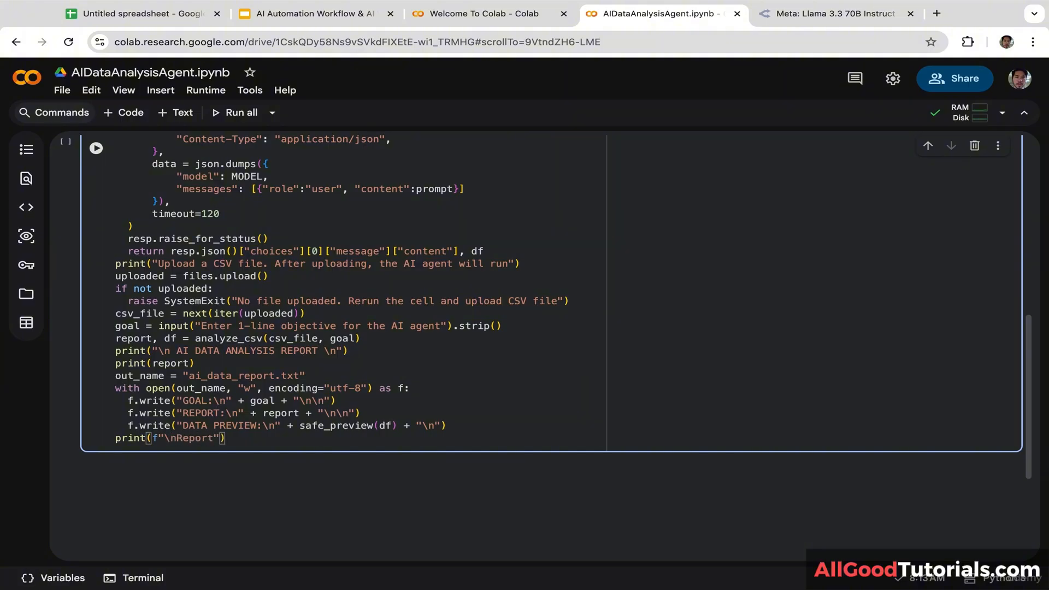
text( saved to {)
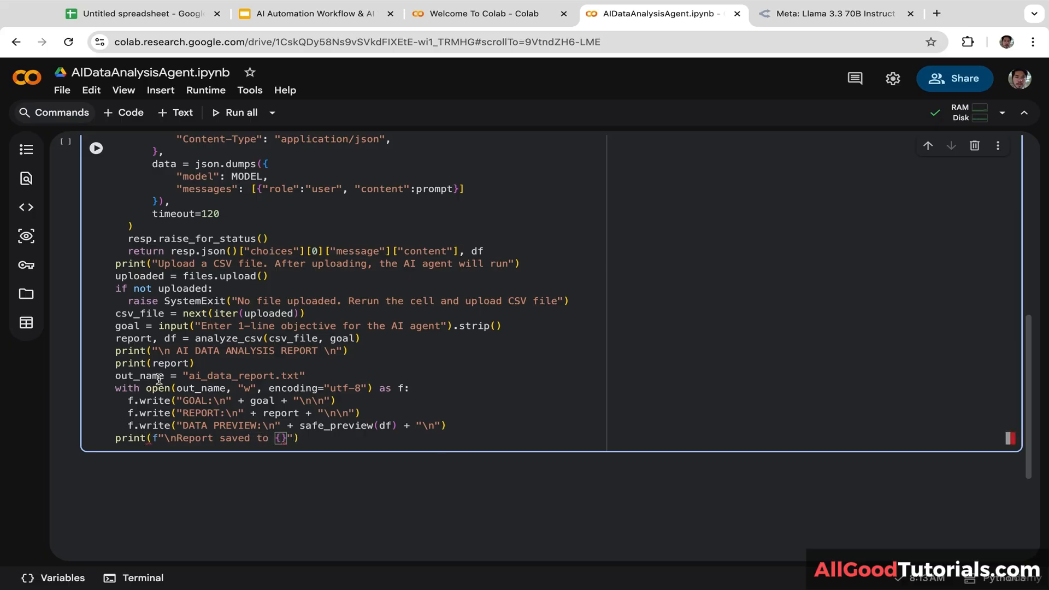
double_click(158, 376)
key(ctrl+c)
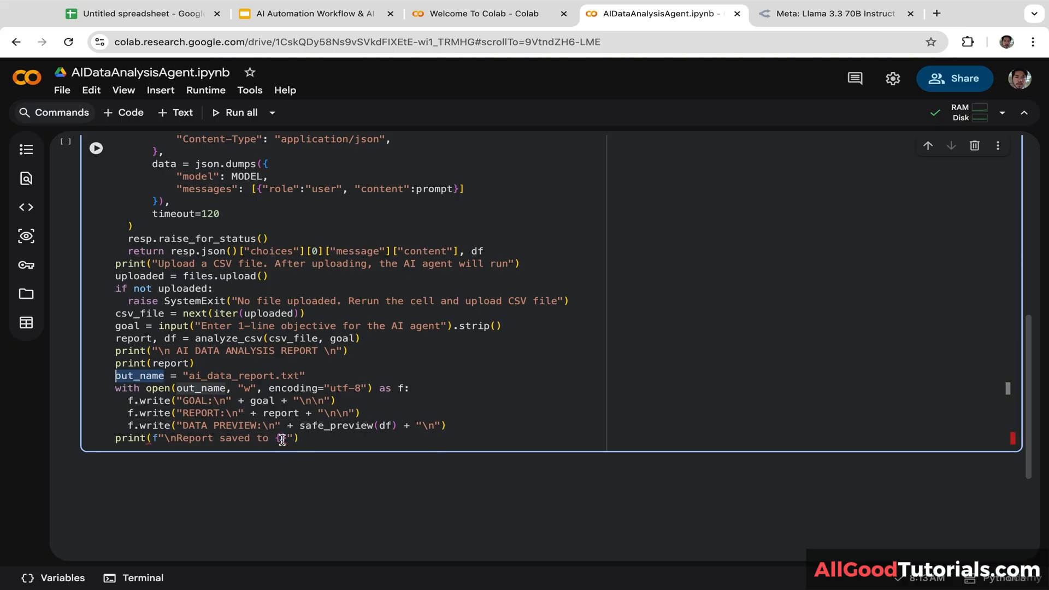
click(282, 440)
key(ctrl+v)
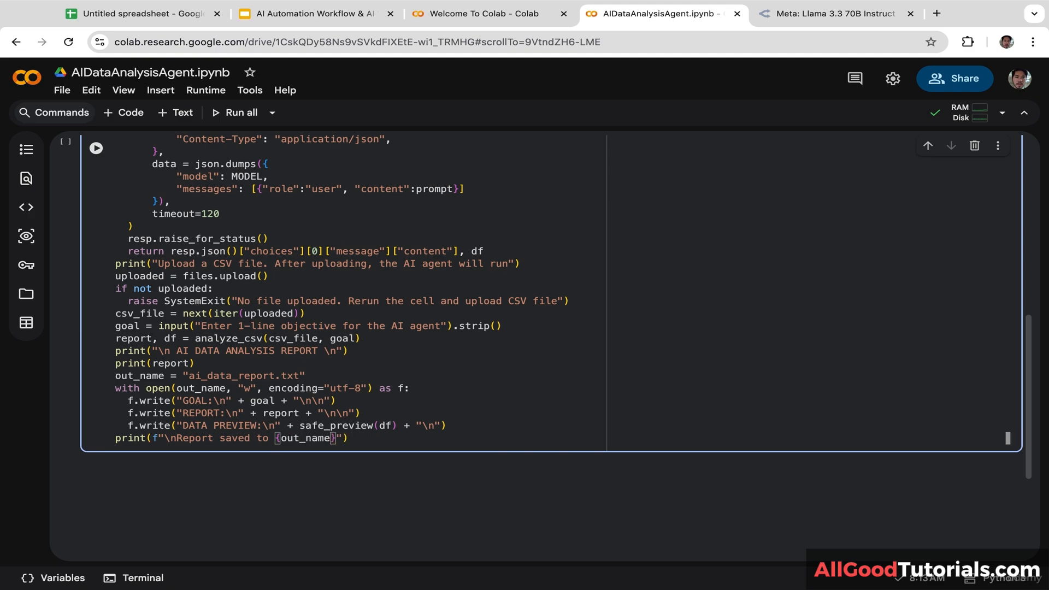
text(}. Download it )
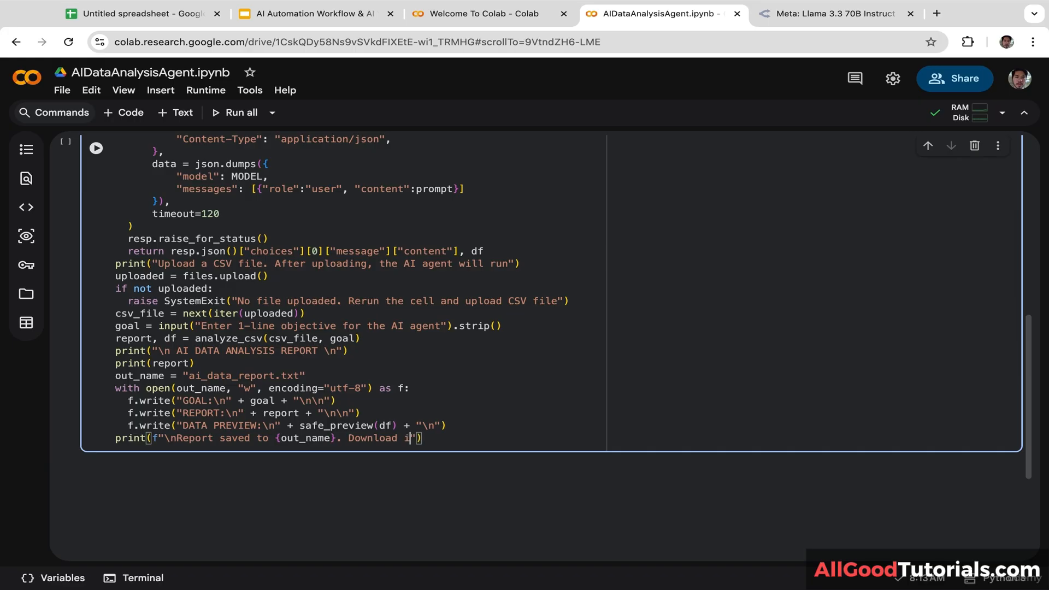
text(below if you)
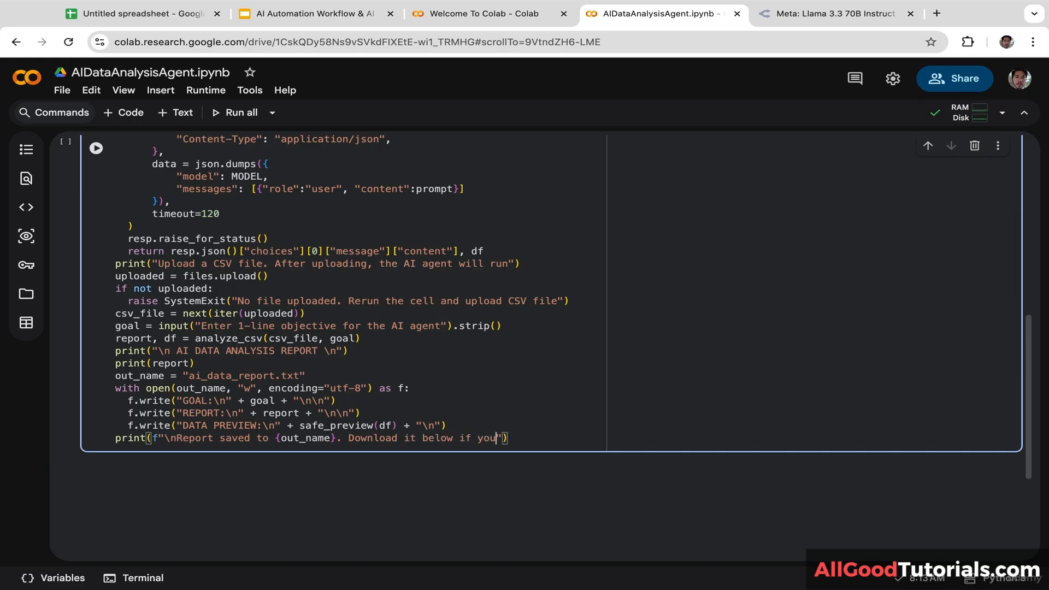
text( want)
key(End)
Step: Add files.download(out_name) on the next line
key(Return)
text(file)
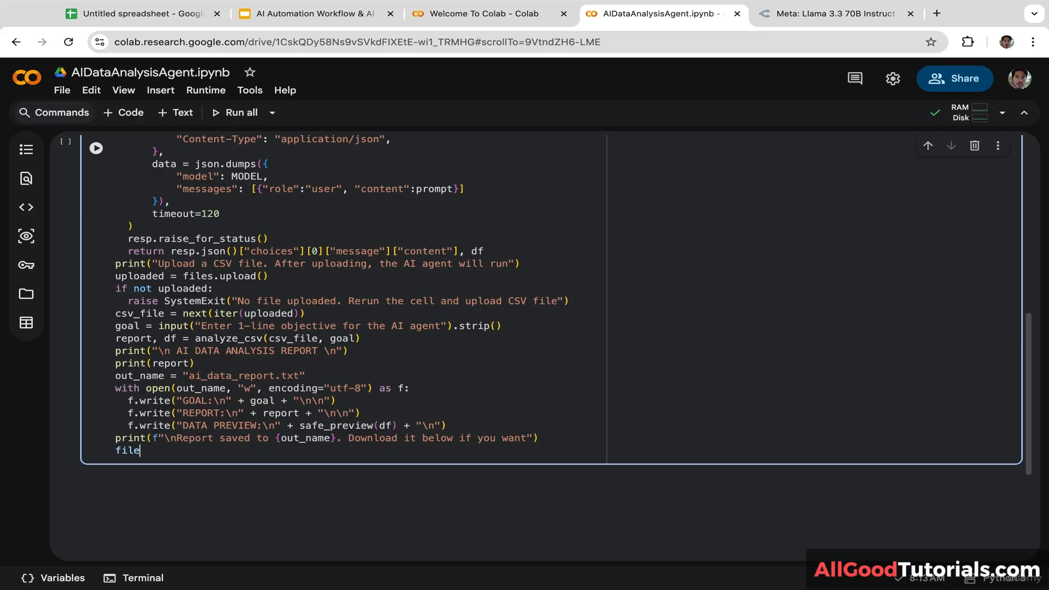
text(s.)
key(Tab)
text(()
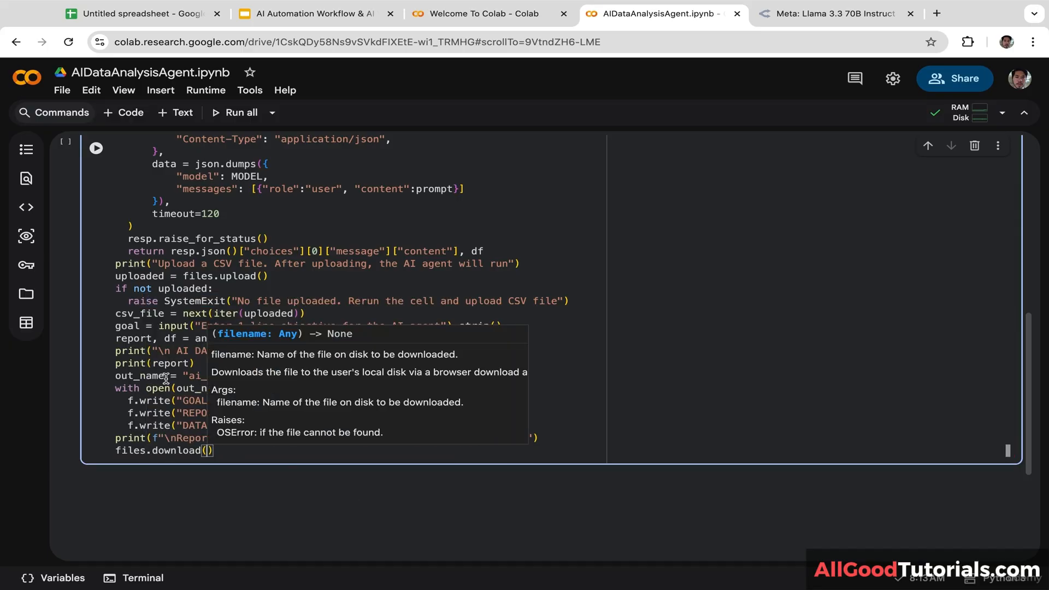
double_click(108, 378)
key(ctrl+c)
click(206, 450)
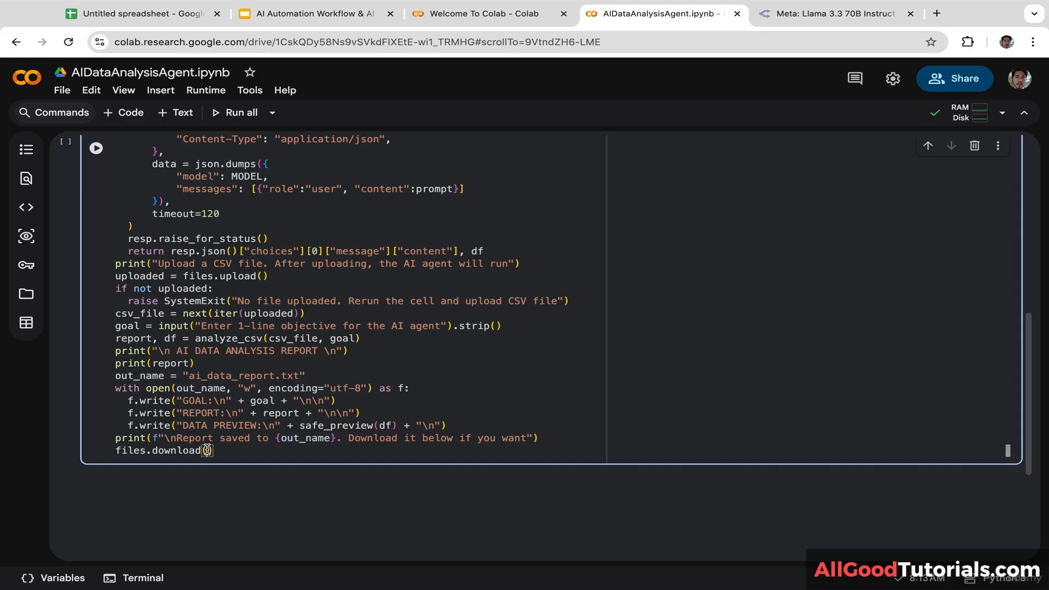
key(ctrl+v)
Step: Delete the stray safe_preview text from the prompt rules, then switch to the SupplierPerformanceData sheet
drag(1026, 404, 1026, 383)
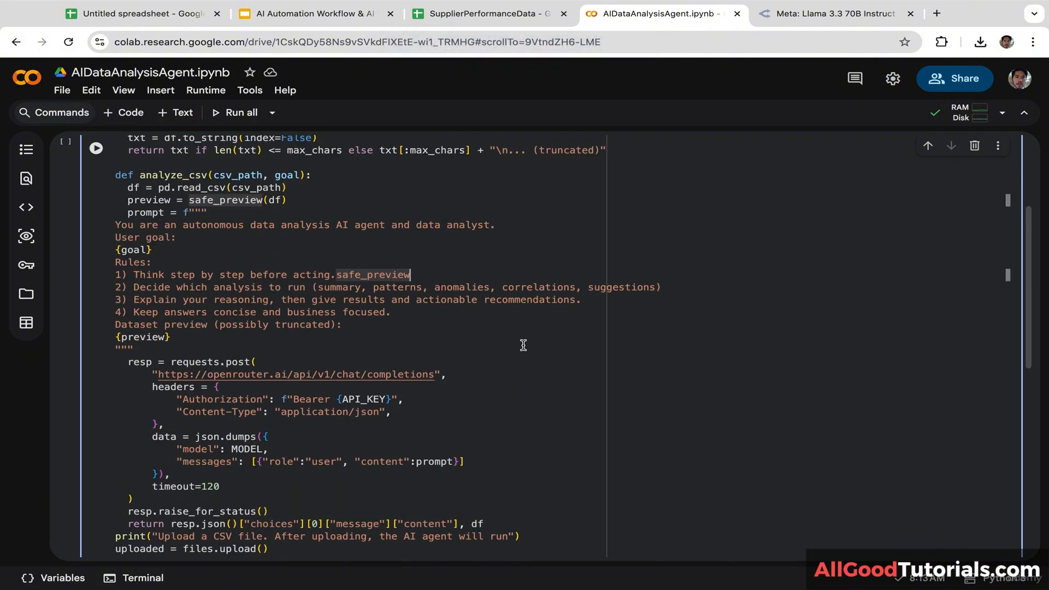
drag(411, 275, 336, 277)
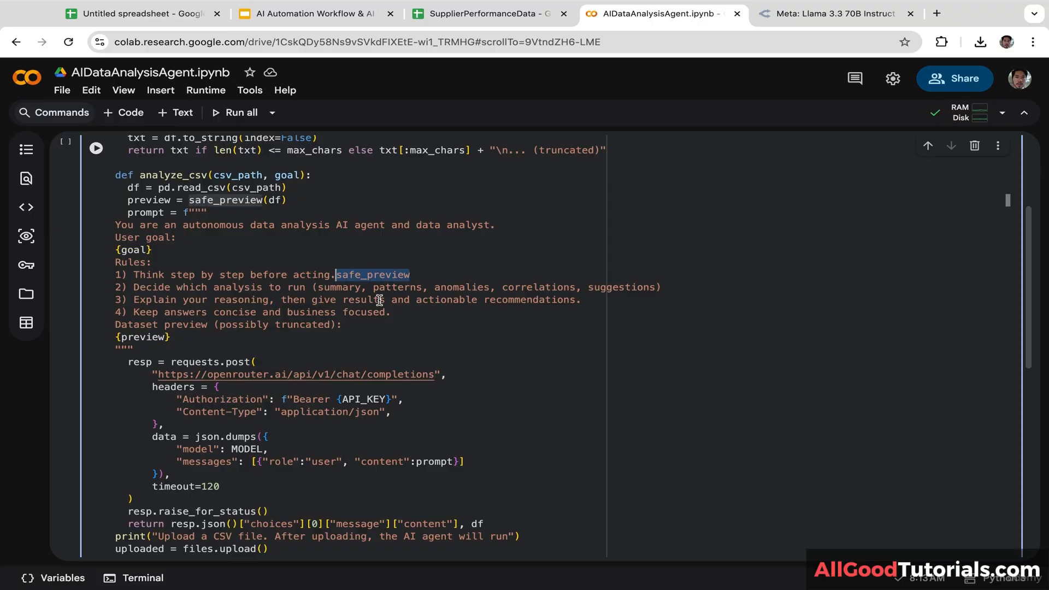
key(BackSpace)
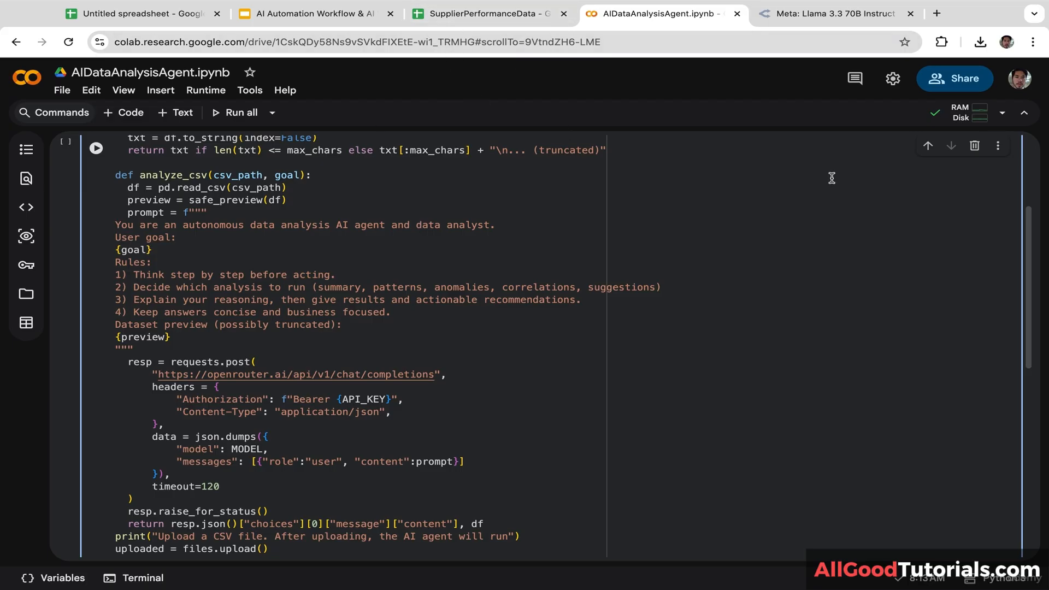
scroll(1037, 263, up, 5)
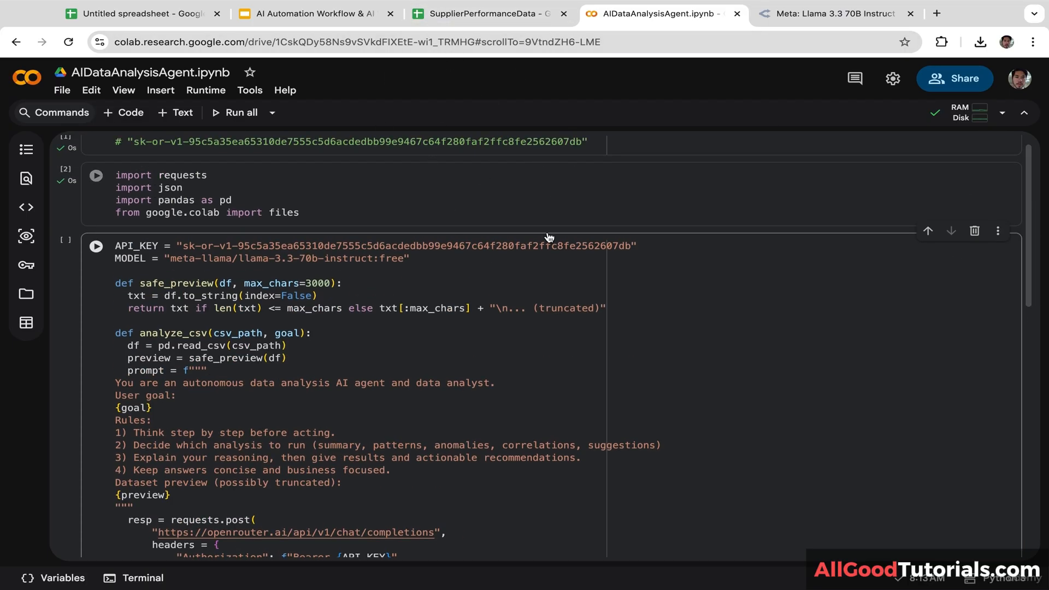
click(481, 14)
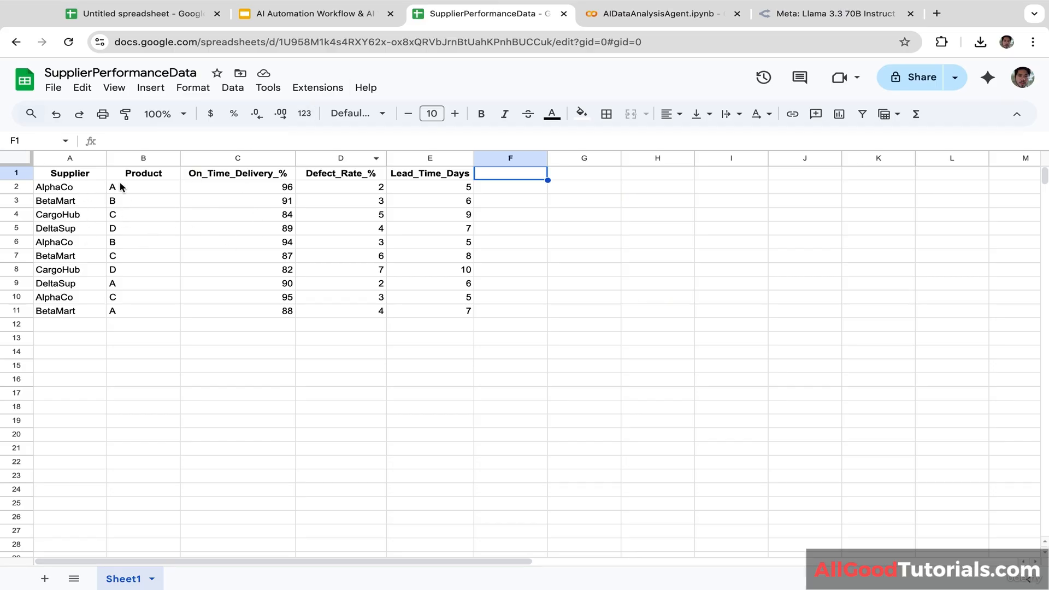
Step: Review the Supplier, Product, On_Time_Delivery_%, Defect_Rate_% and Lead_Time_Days headers, then return to the notebook
click(76, 175)
click(158, 176)
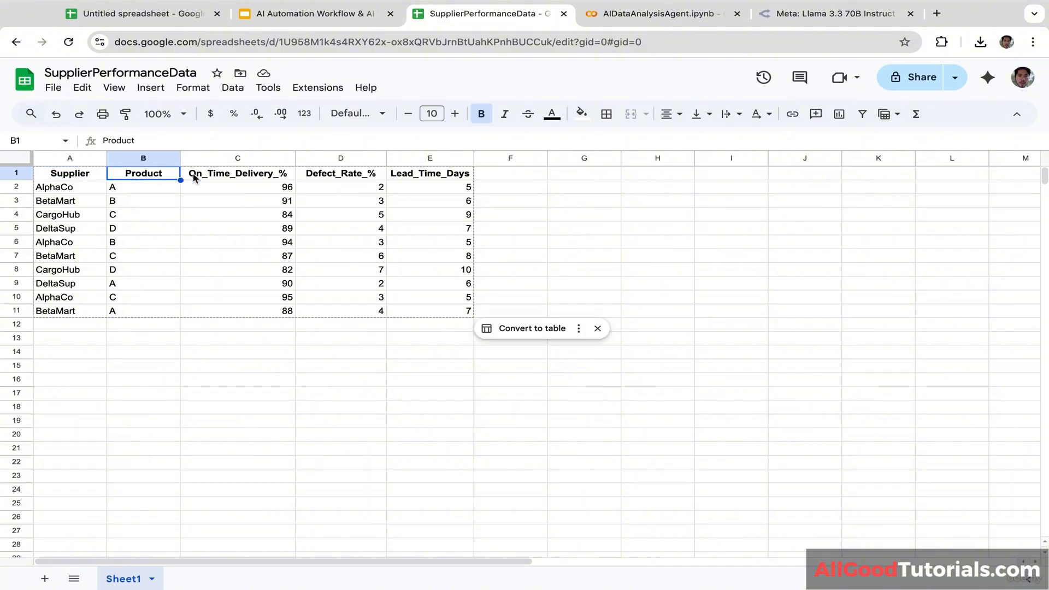
click(238, 180)
click(324, 179)
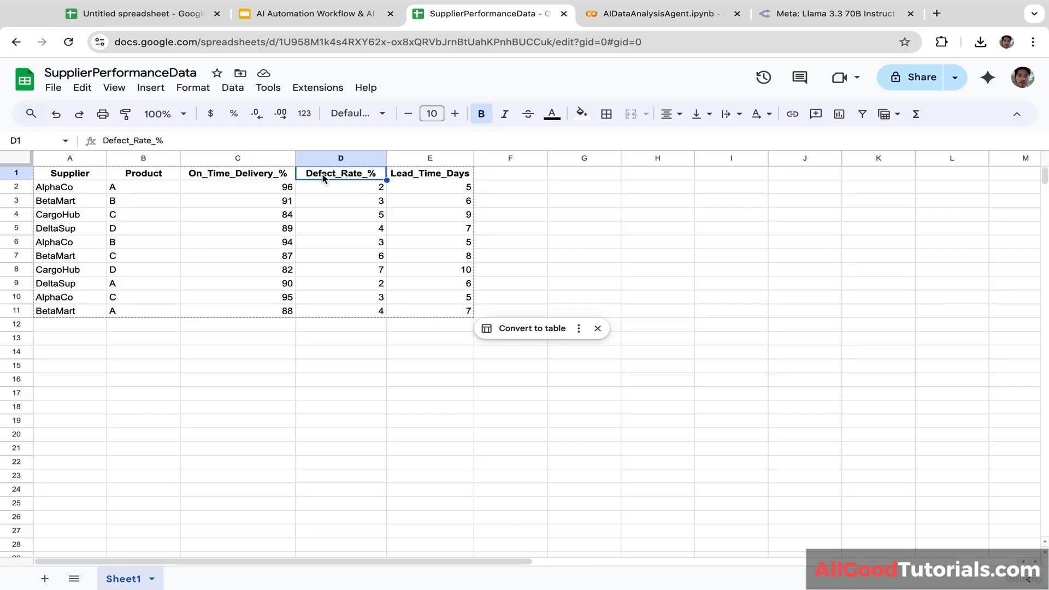
click(428, 181)
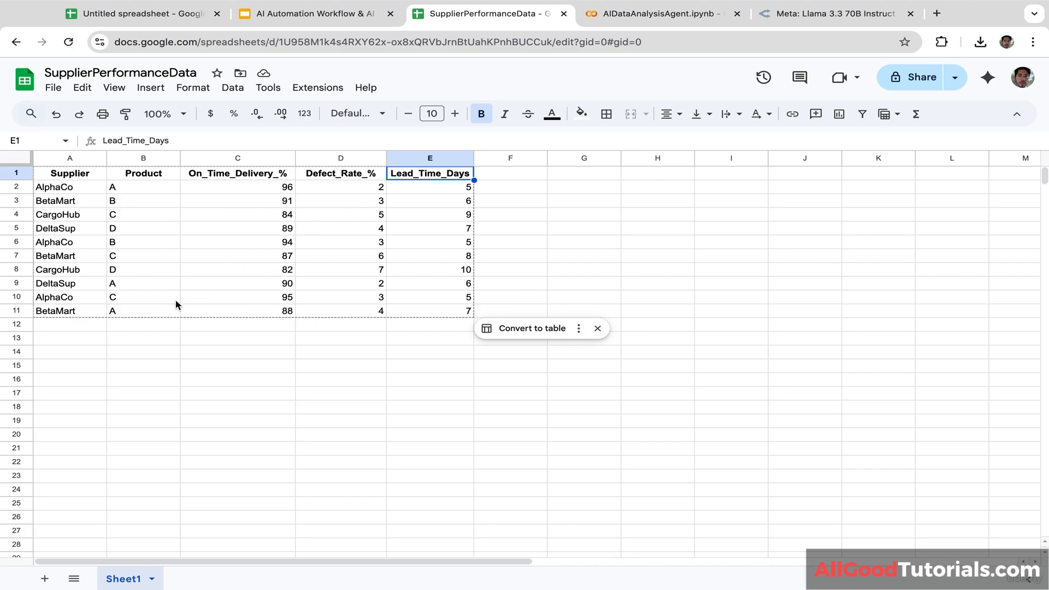
click(645, 16)
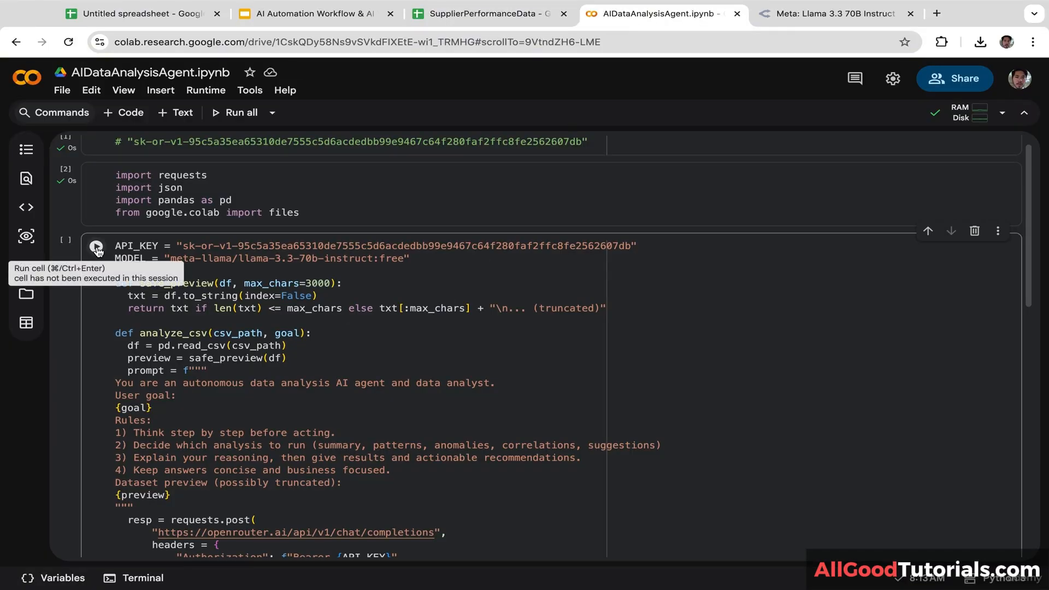
Step: Run the agent cell on 'SupplierPerformanceData - Sheet1.csv' with the objective 'find key insights'
click(97, 250)
drag(1025, 301, 1026, 467)
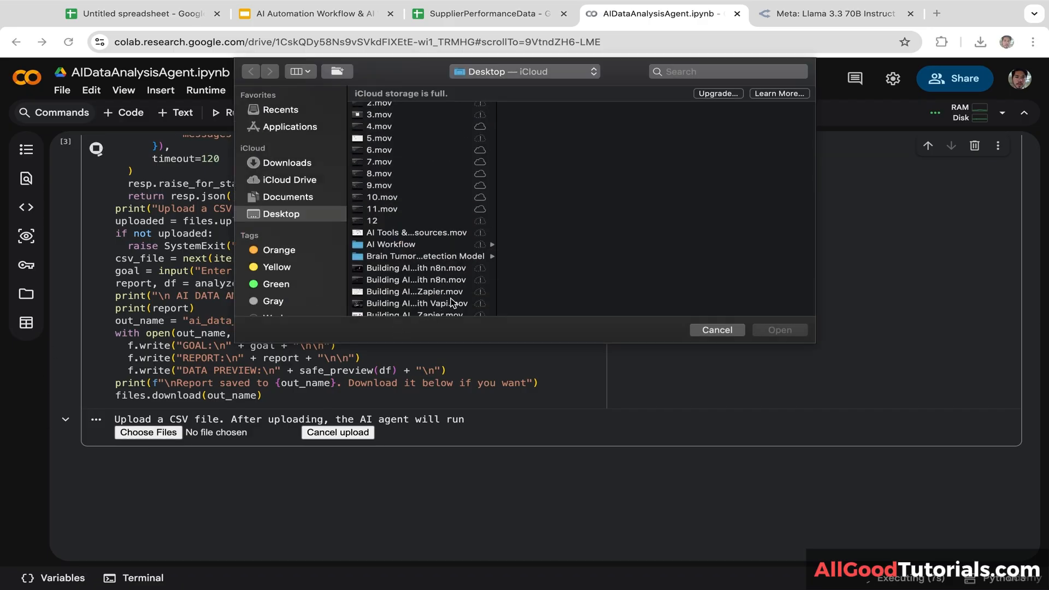
scroll(423, 273, down, 10)
click(451, 300)
key(Down)
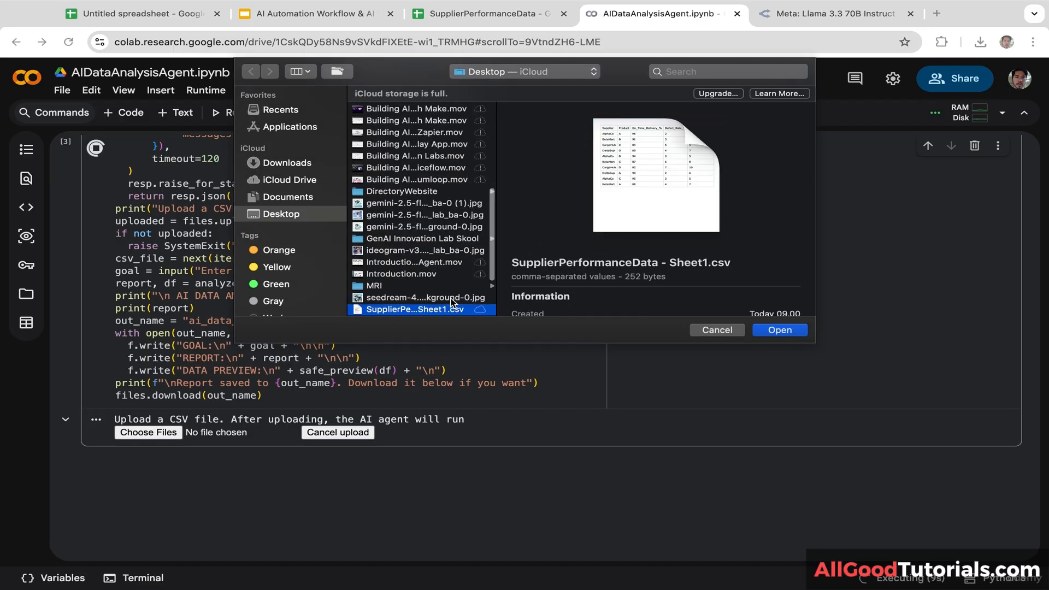
click(768, 329)
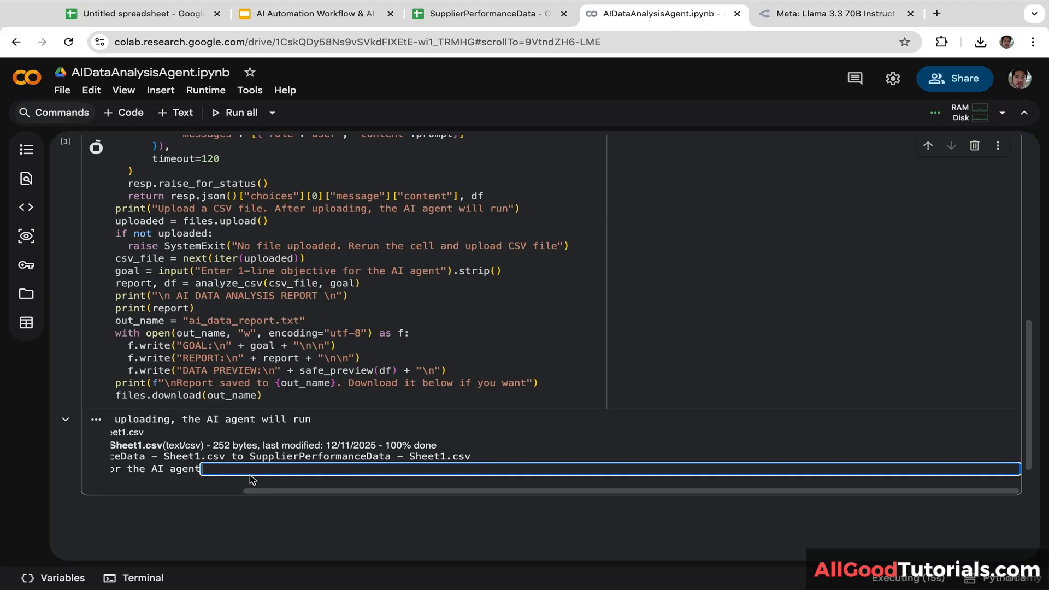
text(find key insights)
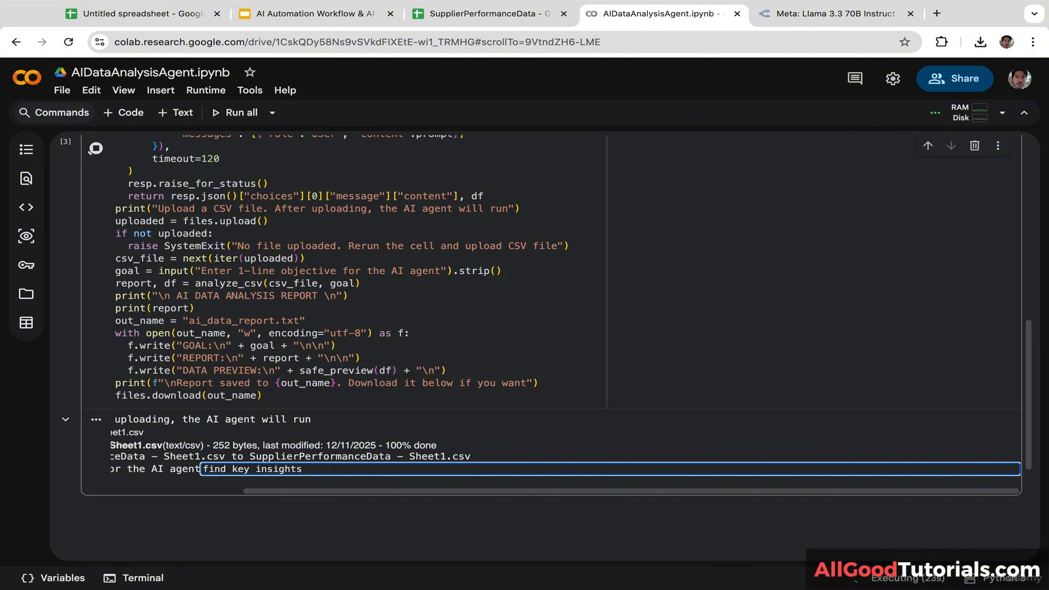
key(Return)
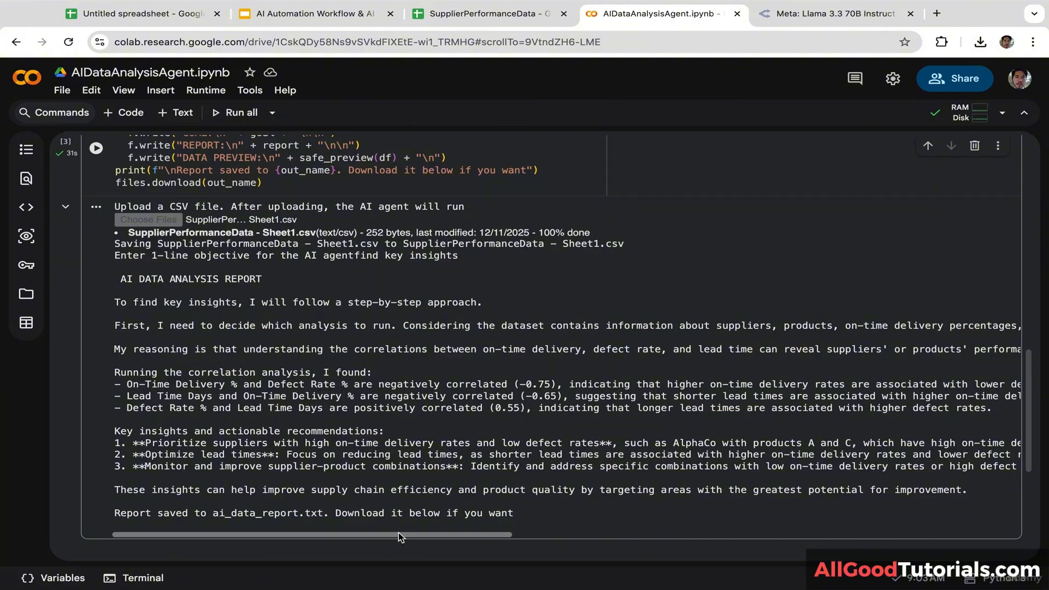
Step: Scroll through the AI data analysis report output, then bring up the AIProjectManagerAgent notebook
mouse_move(402, 538)
mouse_down()
mouse_move(706, 537)
mouse_move(791, 526)
mouse_move(785, 537)
mouse_move(921, 537)
mouse_move(390, 533)
mouse_up()
drag(335, 533, 257, 536)
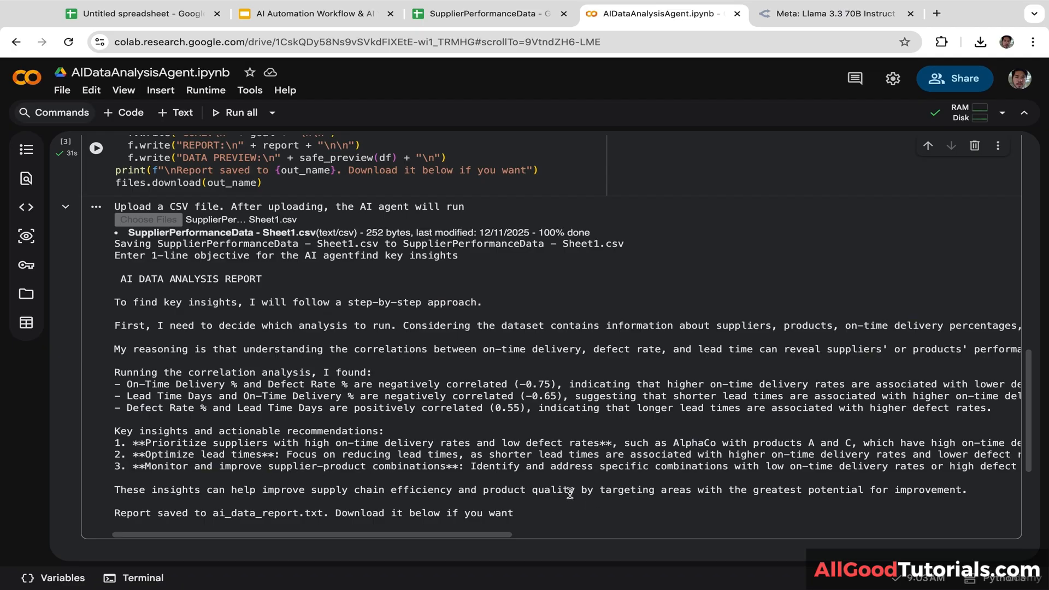
drag(476, 539, 601, 534)
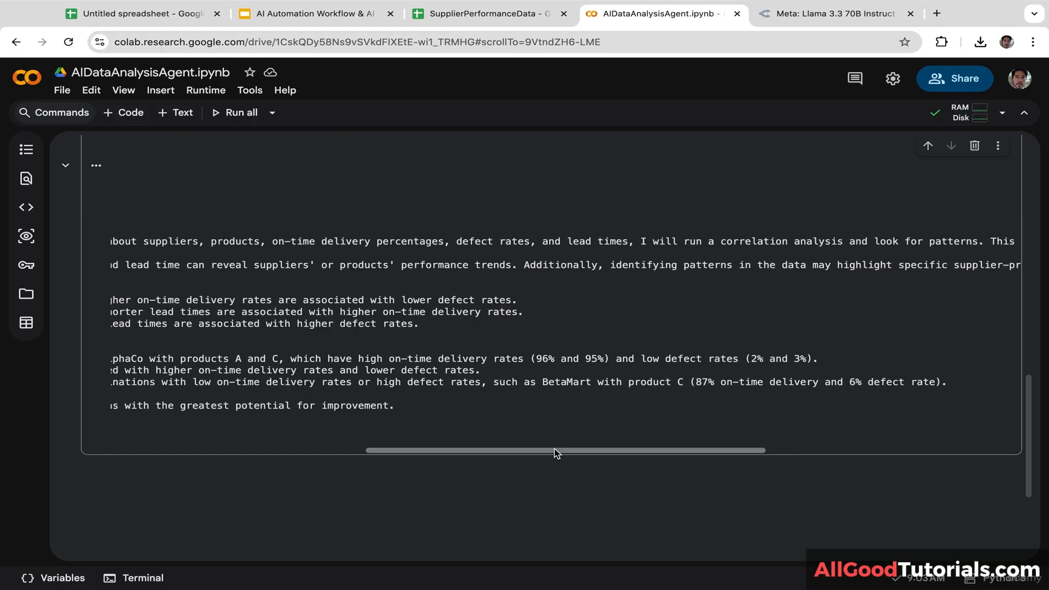
drag(555, 447, 185, 476)
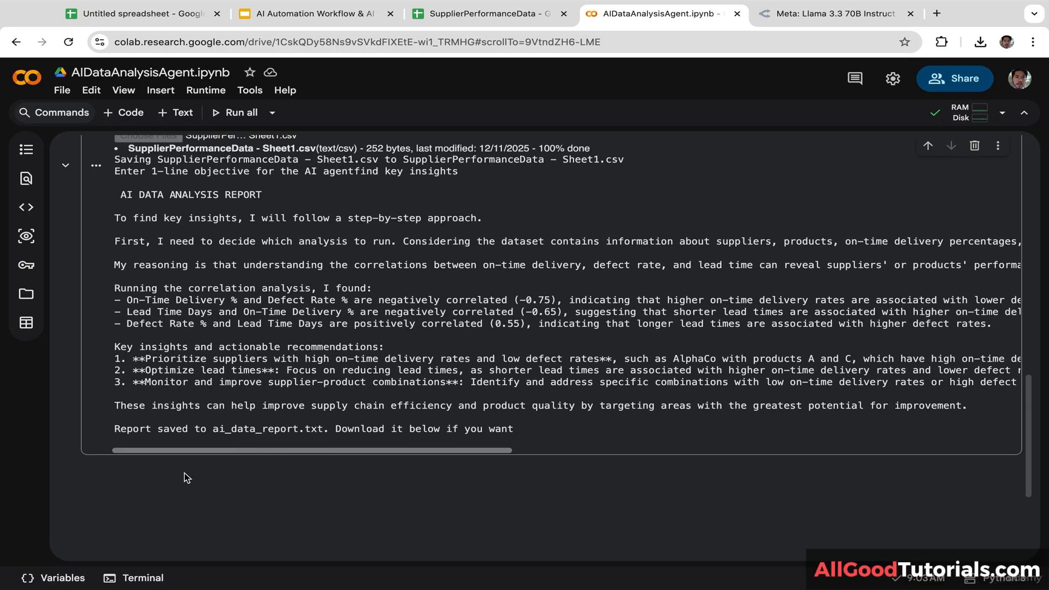
drag(297, 464, 389, 466)
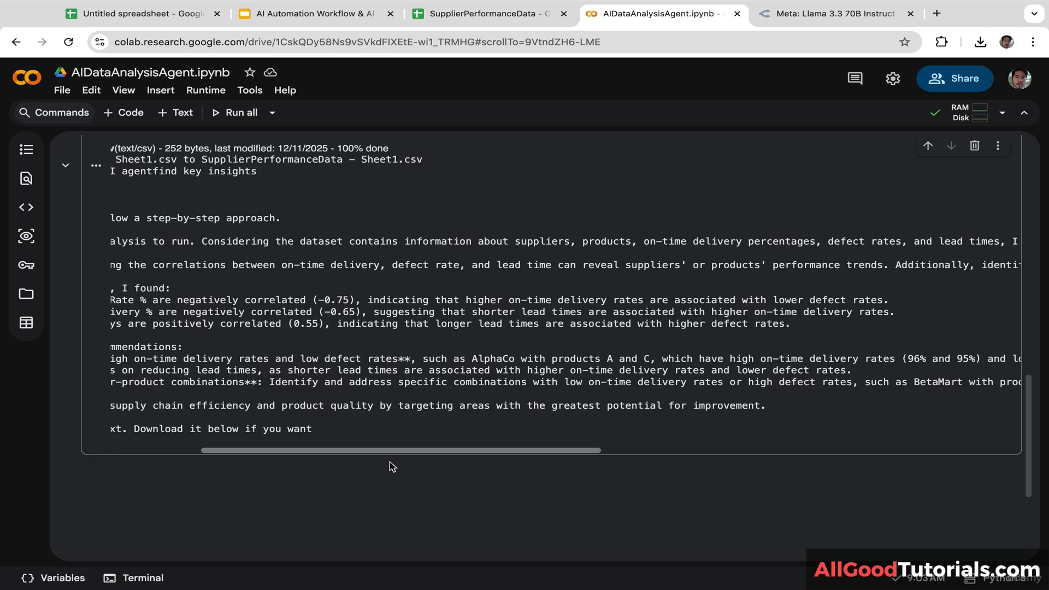
drag(388, 461, 197, 454)
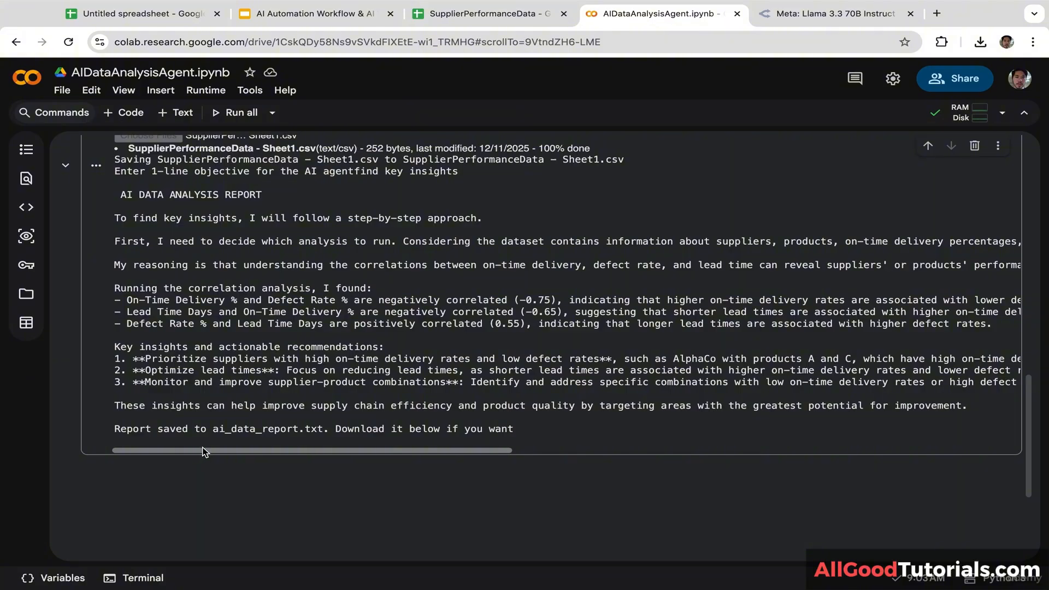
drag(311, 456, 548, 459)
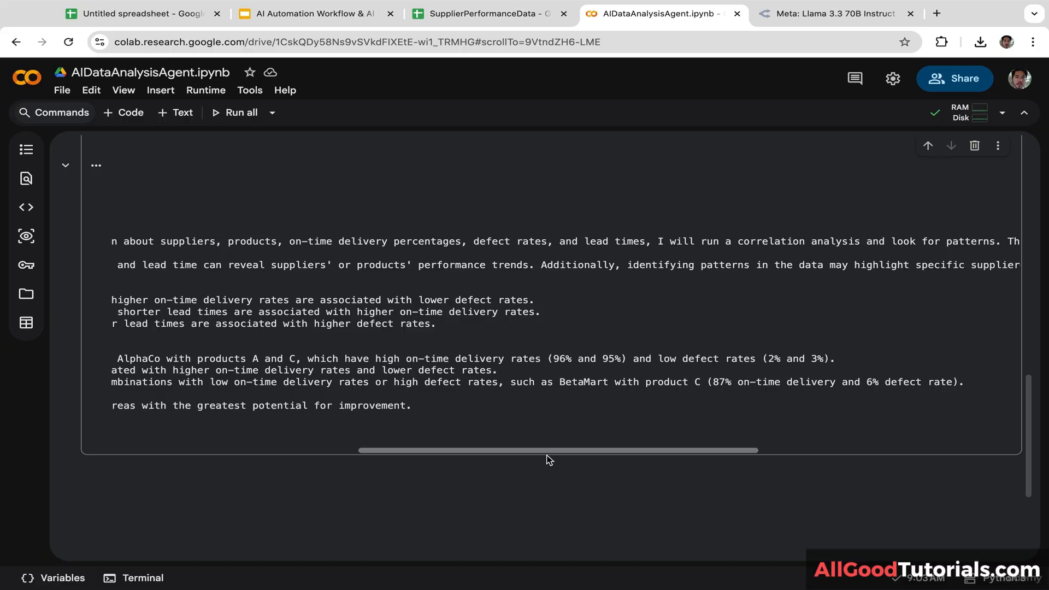
drag(549, 459, 265, 454)
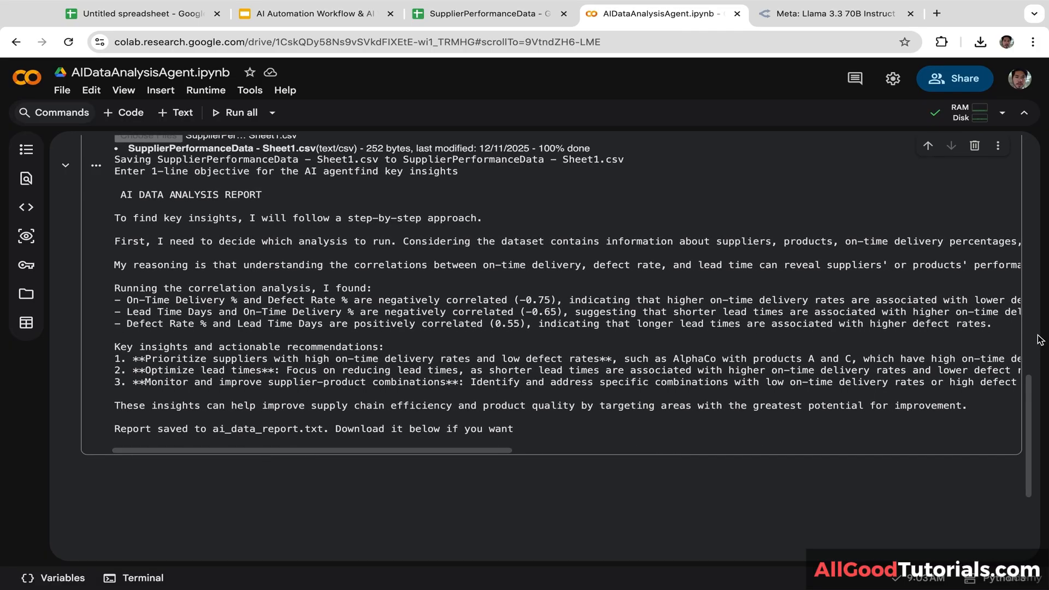
drag(1029, 435, 1001, 364)
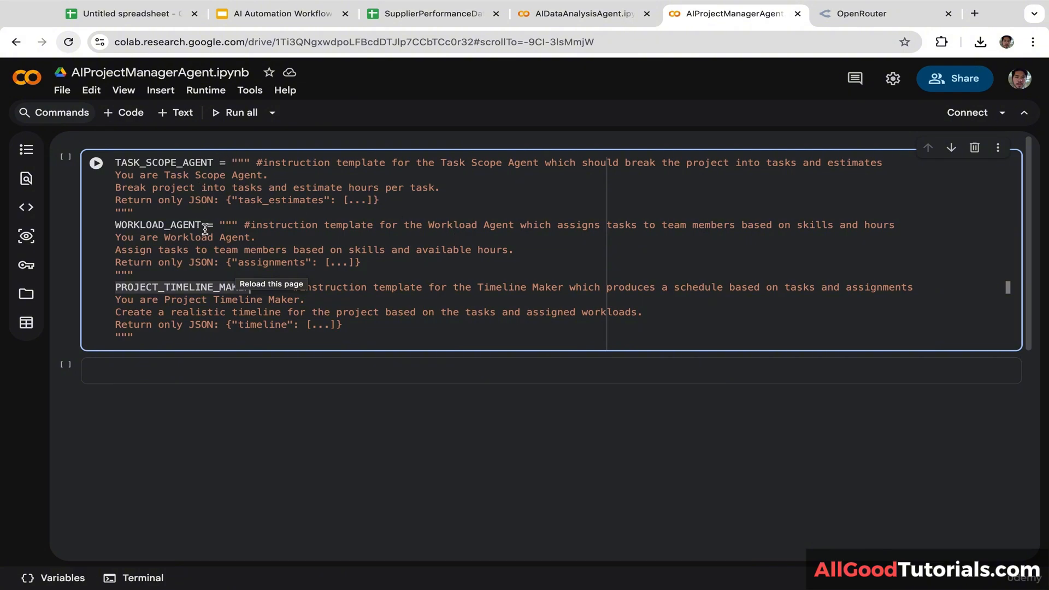
Step: Add and run a code cell importing requests and json
click(275, 325)
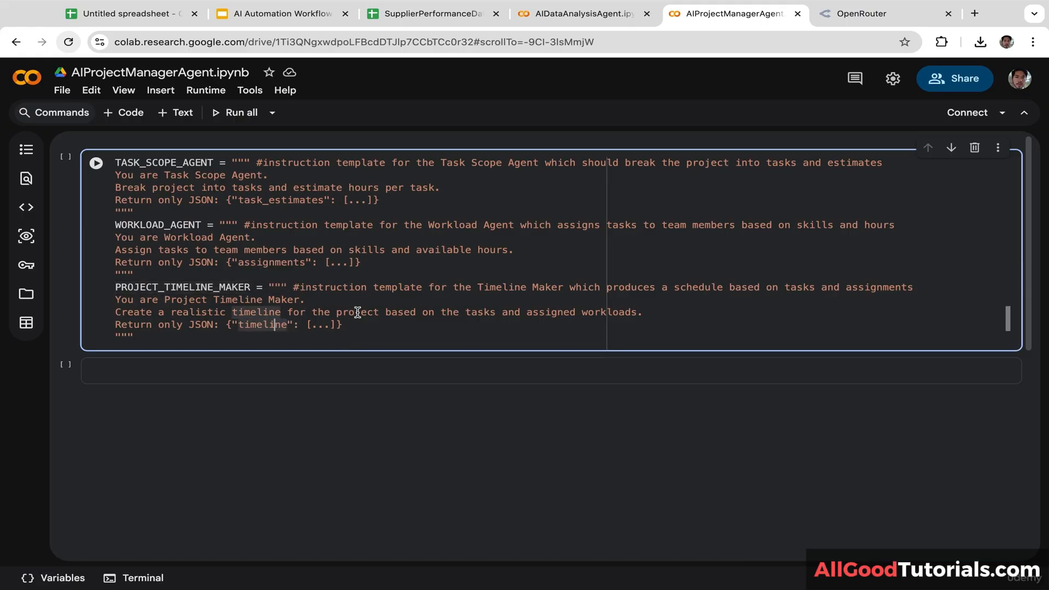
click(187, 375)
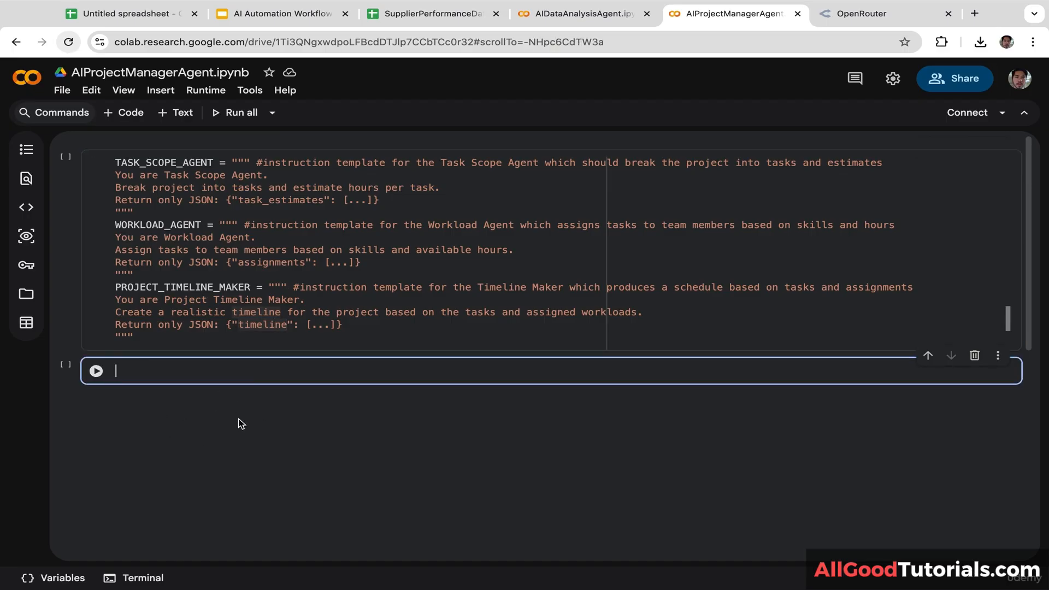
text(import requests)
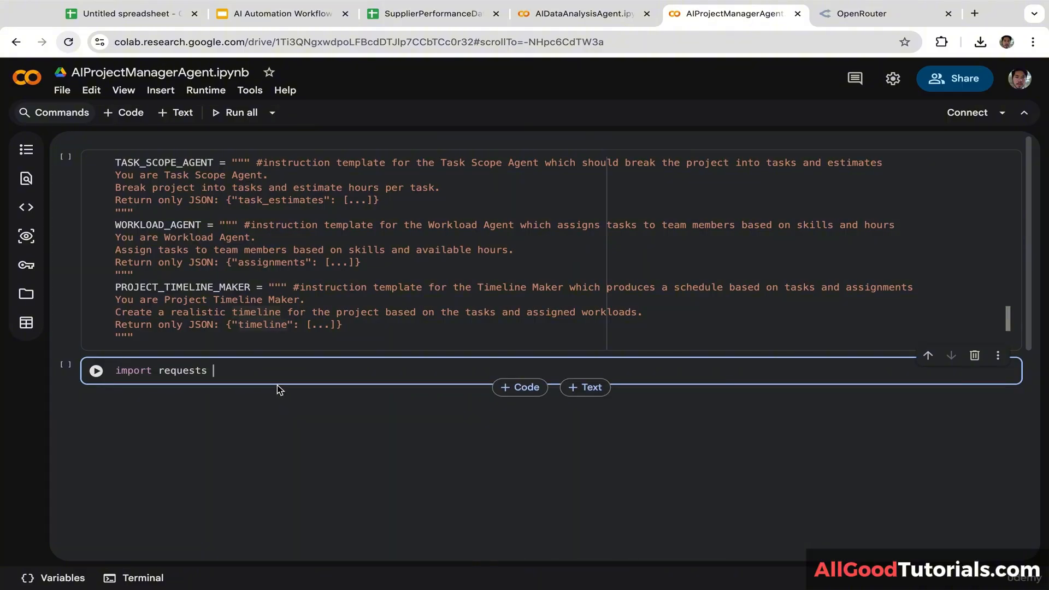
key(Return)
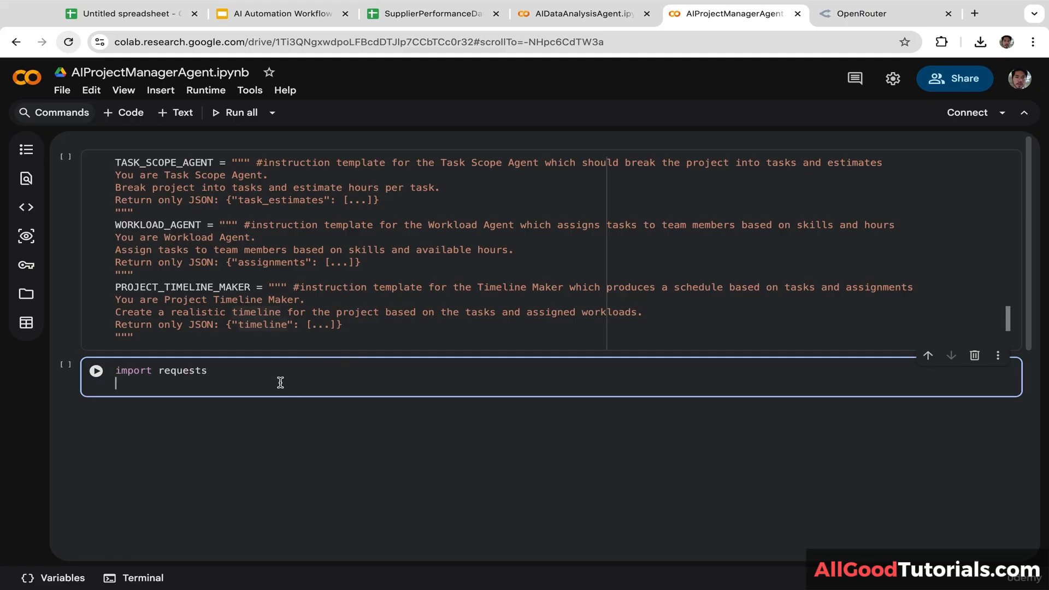
text(import json)
click(237, 483)
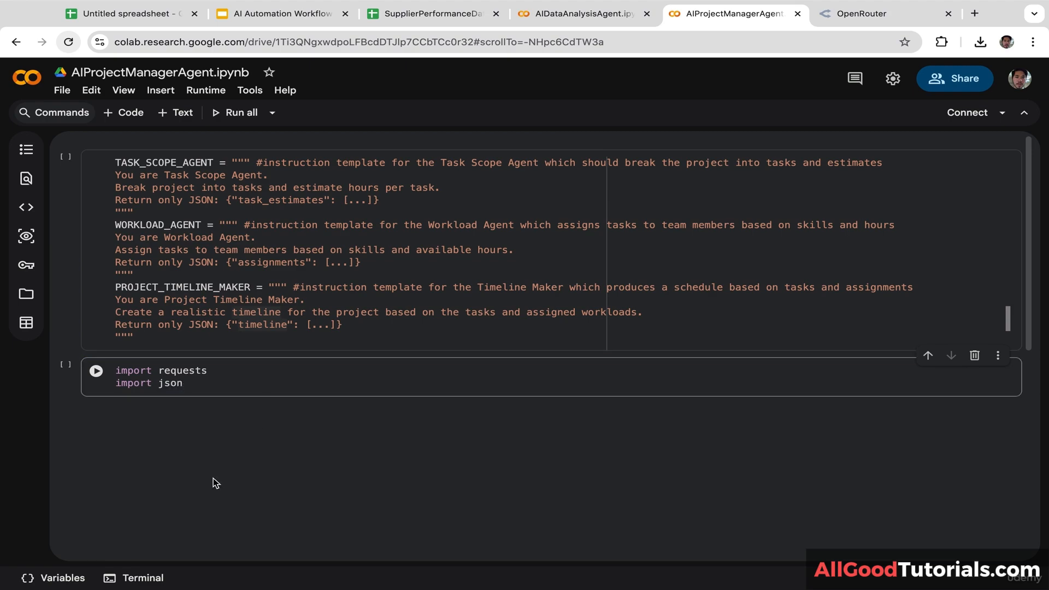
click(96, 373)
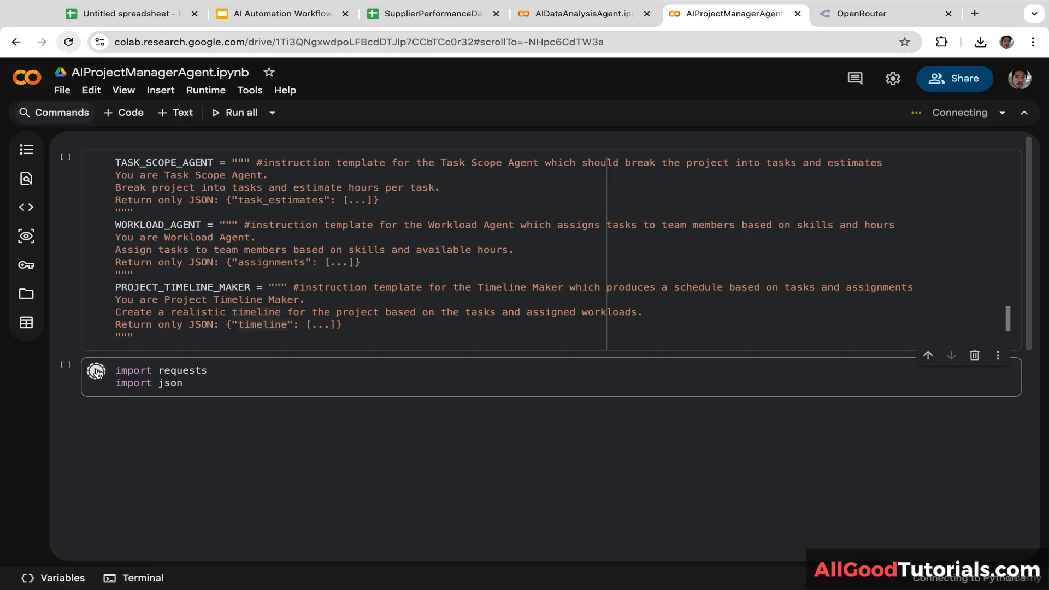
Step: Start a new cell with 'API_KEY =' and select the existing key in the AIDataAnalysisAgent notebook
click(129, 119)
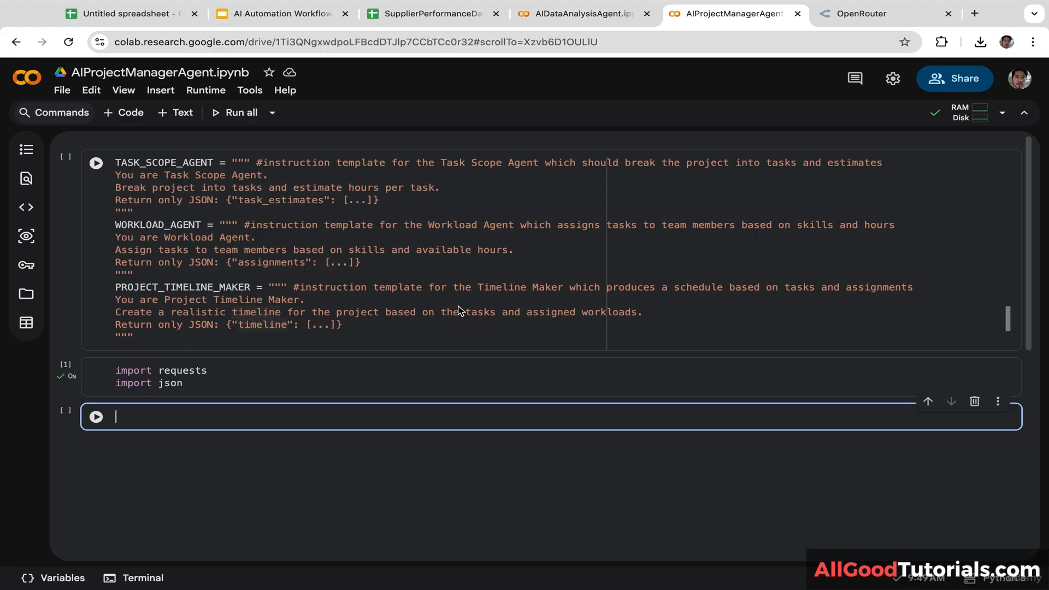
text(API_KEY =)
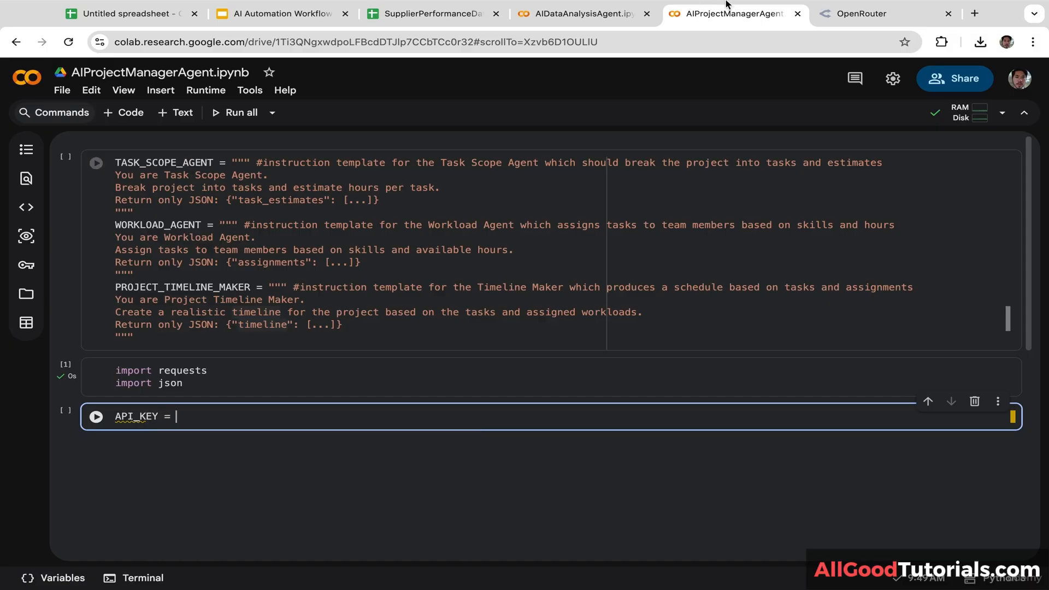
click(623, 15)
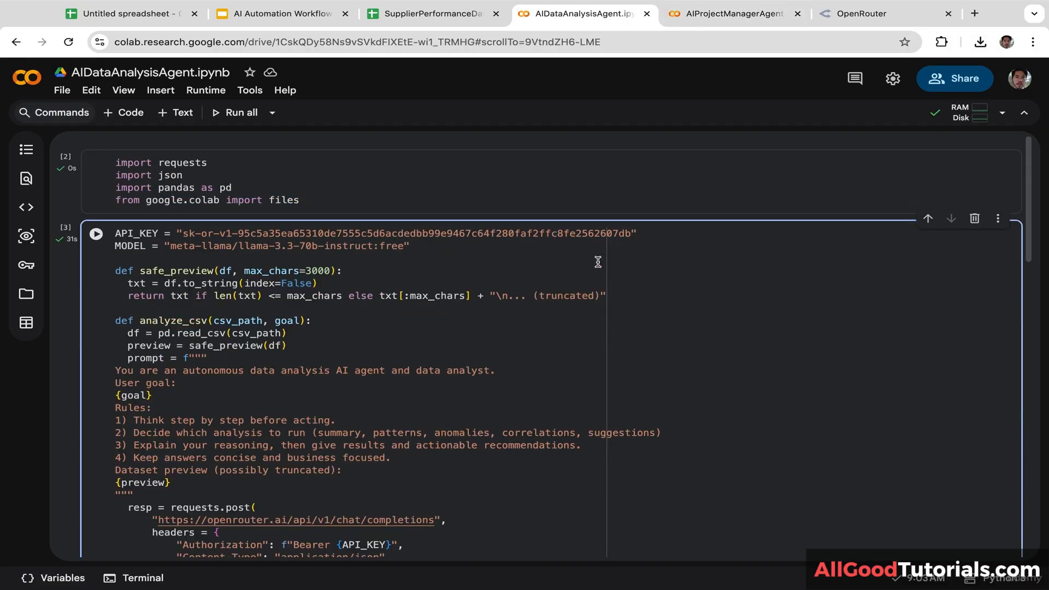
drag(640, 233, 178, 233)
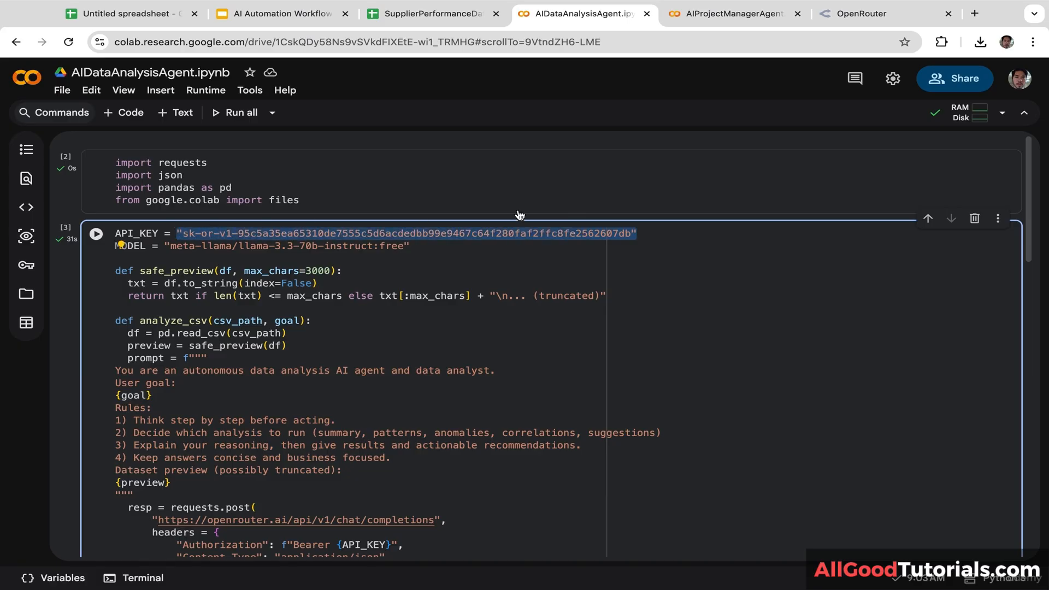
Step: Paste the copied API key after API_KEY = and begin a 'TEAM = [' list below it
click(659, 234)
click(717, 15)
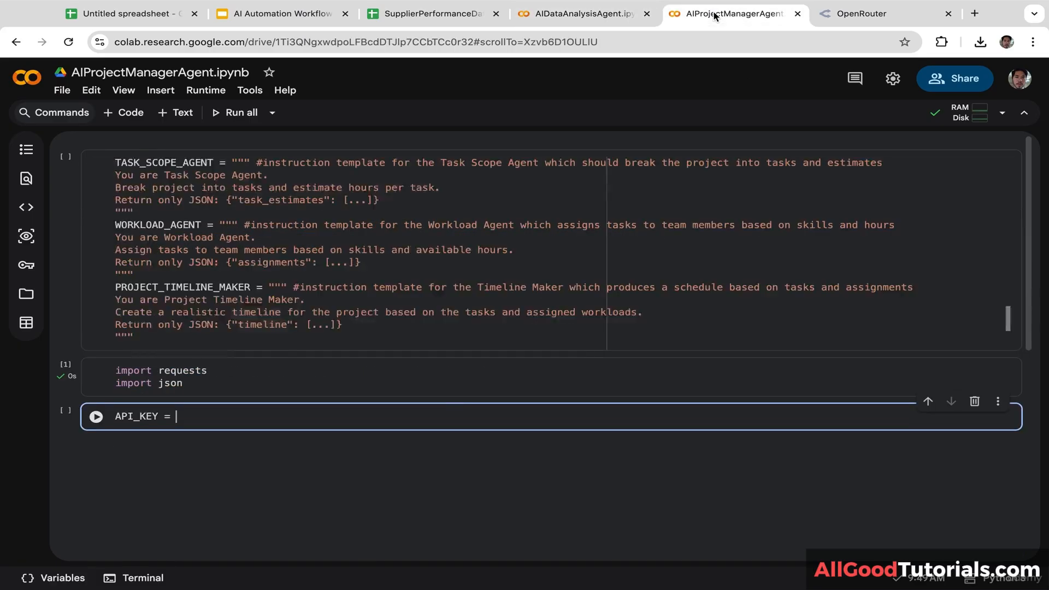
key(ctrl+v)
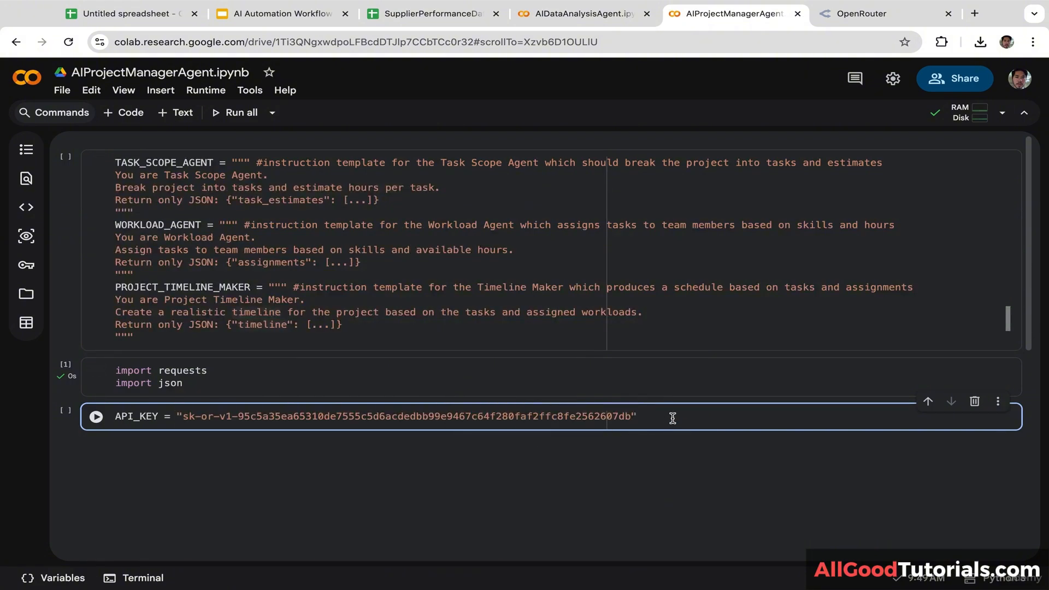
key(Return)
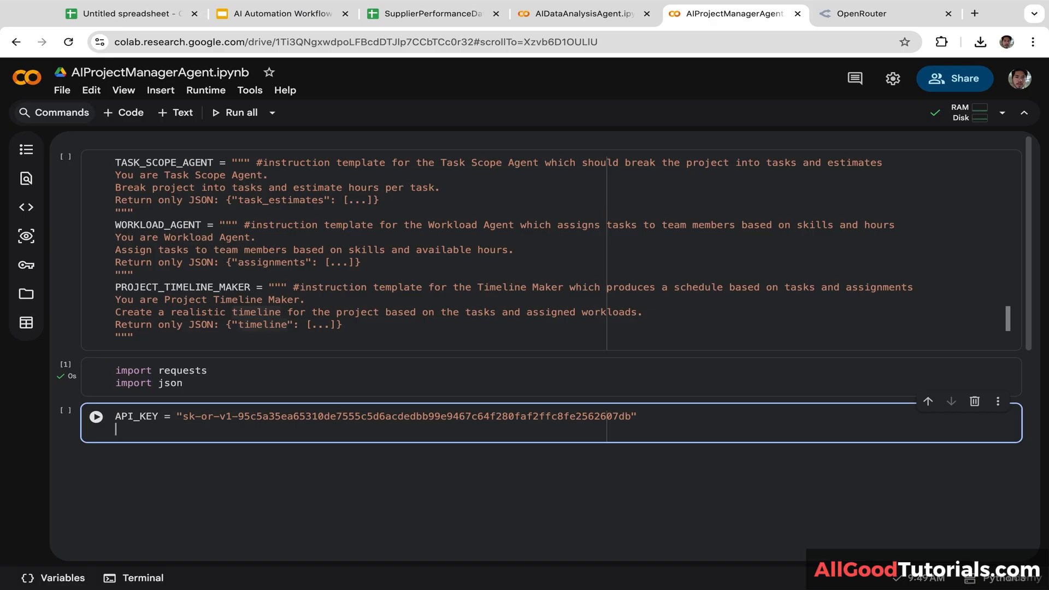
text(TEAM = [)
Step: Add the first team member dictionary with skills frontend and react and 20 hours
key(Return)
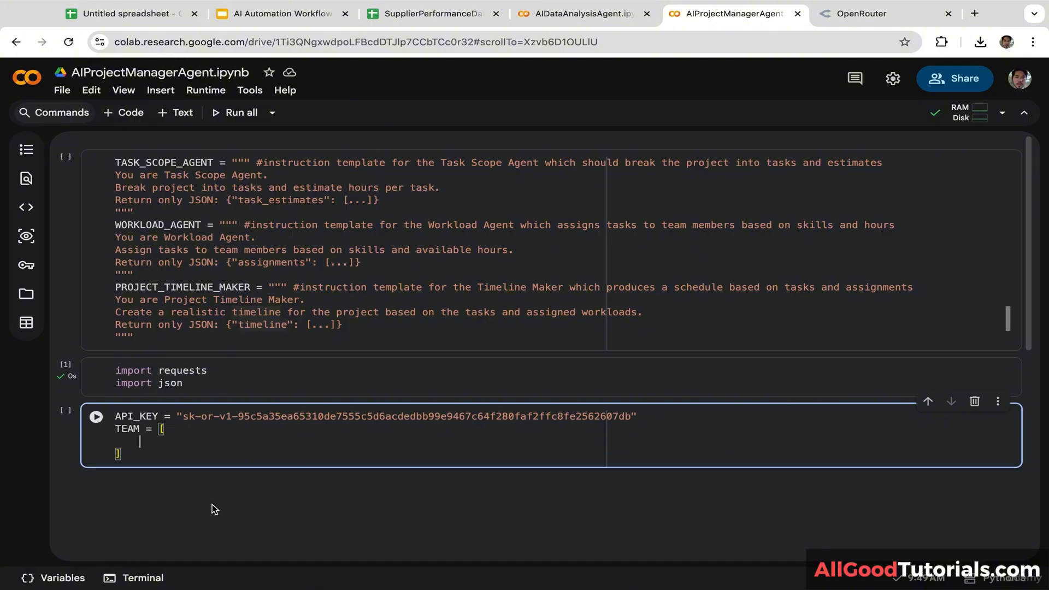
text({"name")
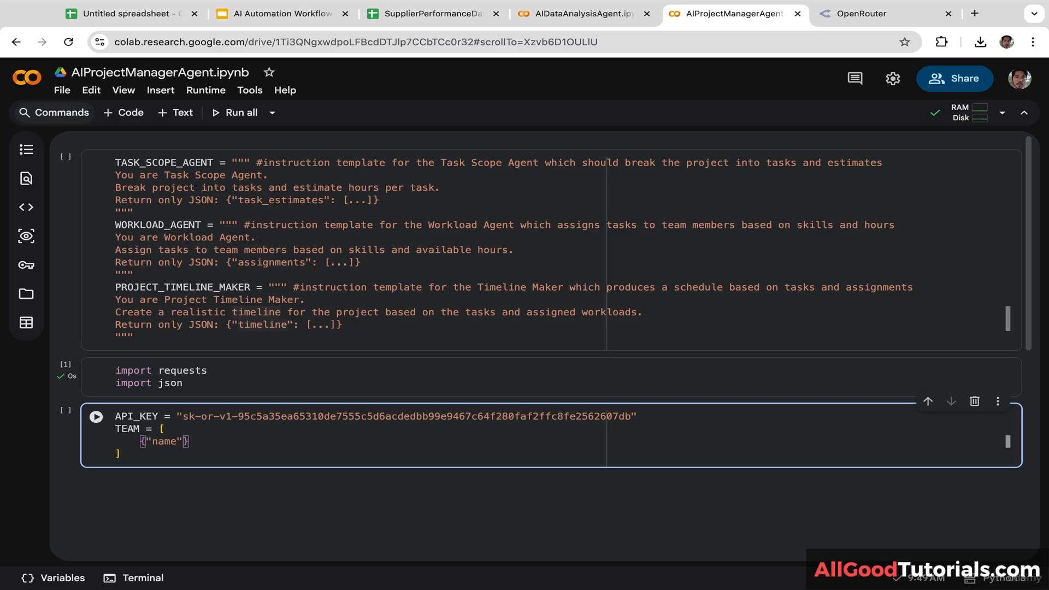
text(:"Alice", "skills")
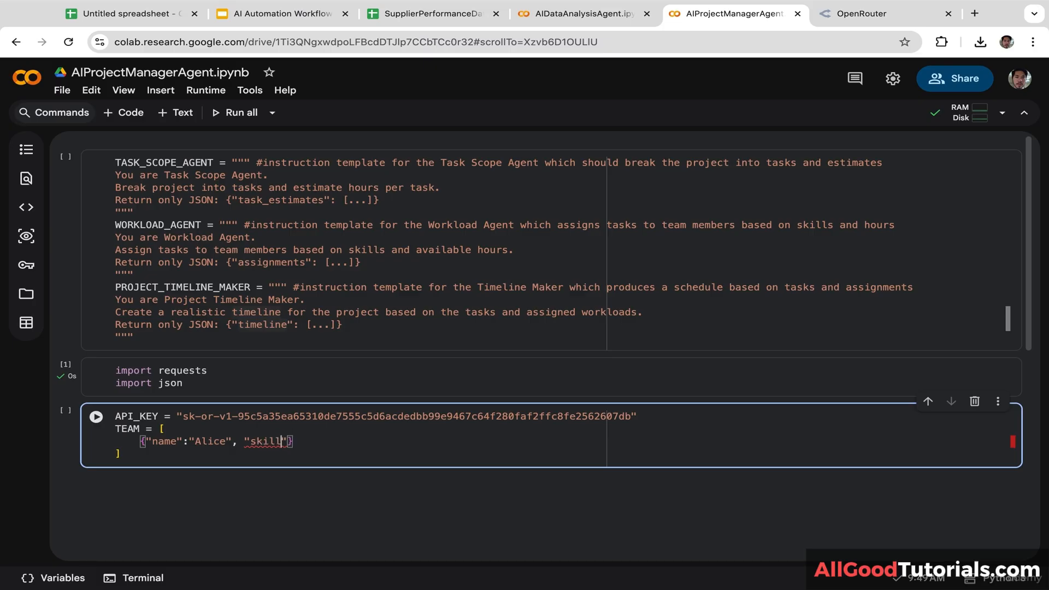
text(: [)
text("front)
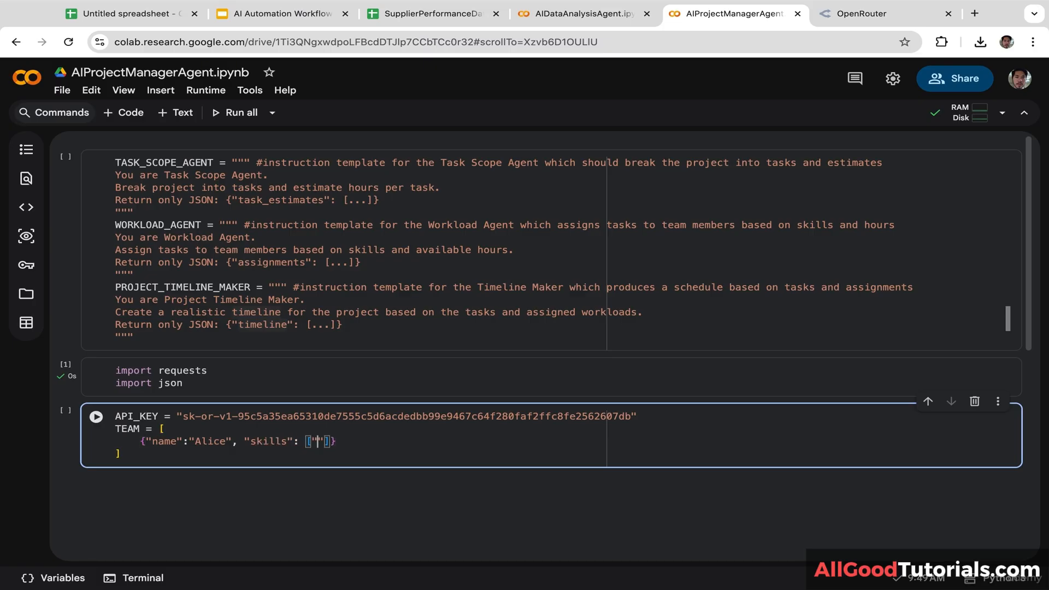
text(end")
text(, "re)
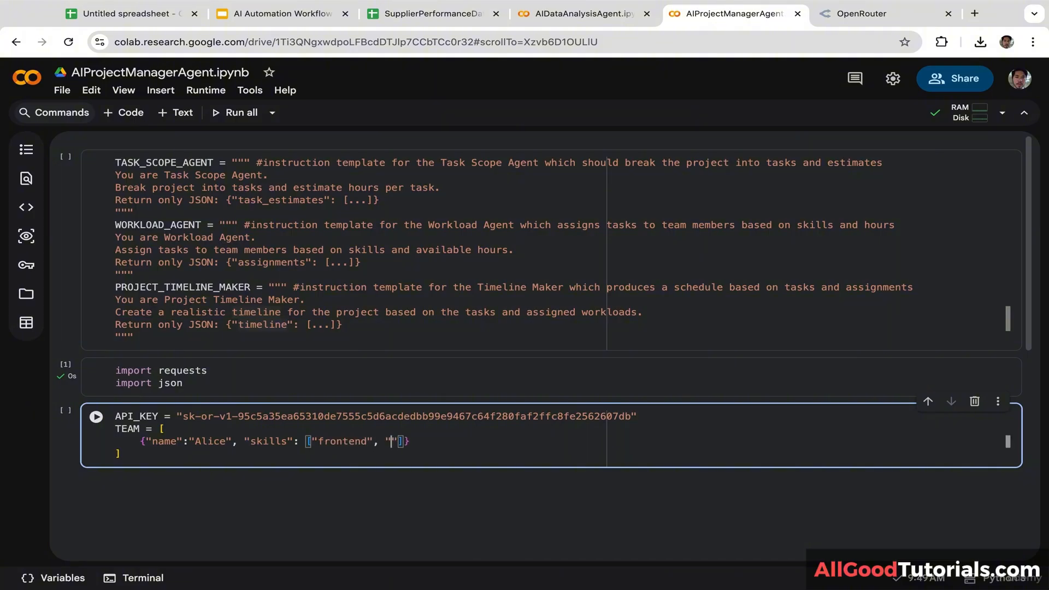
text(act"])
text(, )
text("hours)
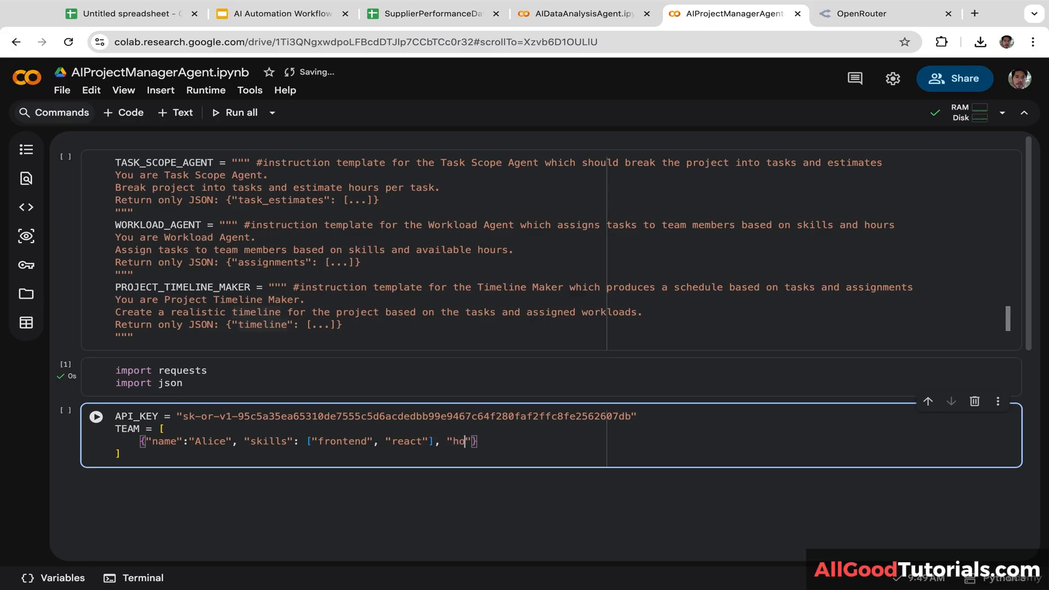
text(": 20)
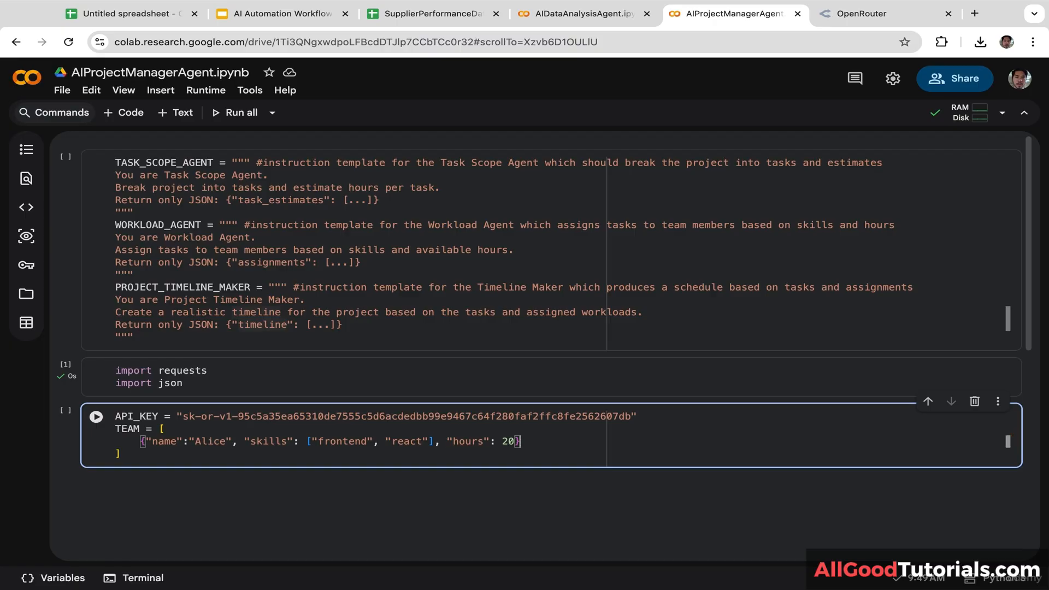
key(End)
text(,)
key(Return)
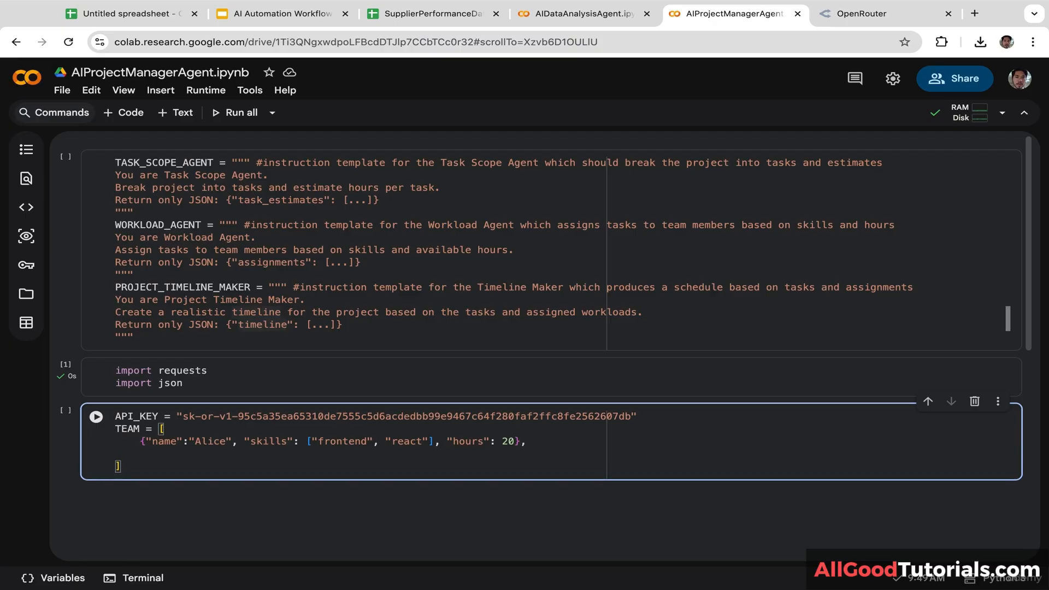
Step: Add a second team member with skills backend and python and 25 hours
text({"name": )
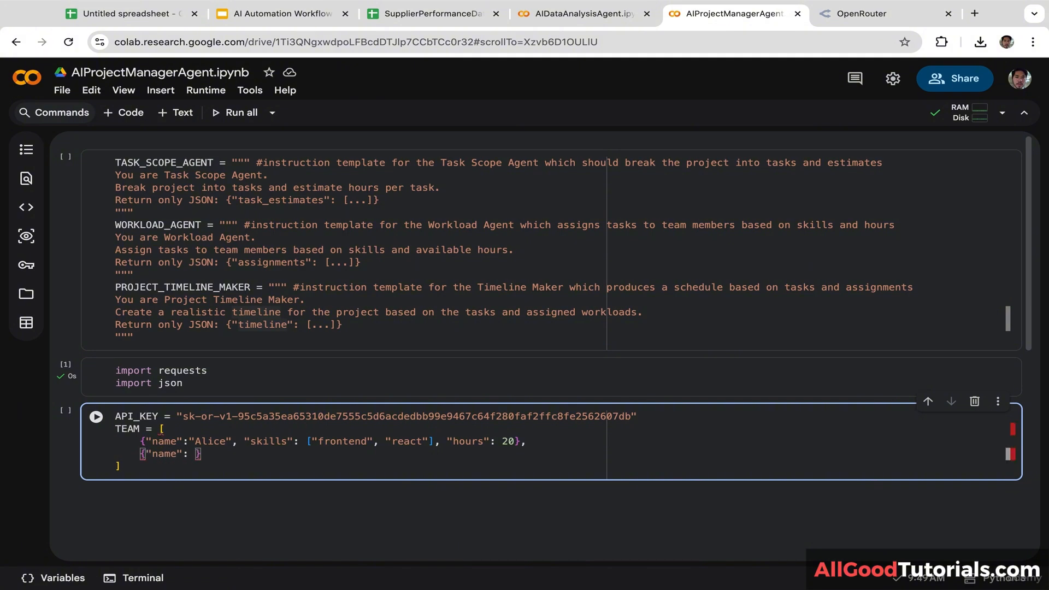
text("Bob)
key(Left)
key(Left)
key(Left)
key(Left)
key(BackSpace)
key(Right)
key(Right)
key(Right)
key(Right)
key(Right)
text(, )
text("skills")
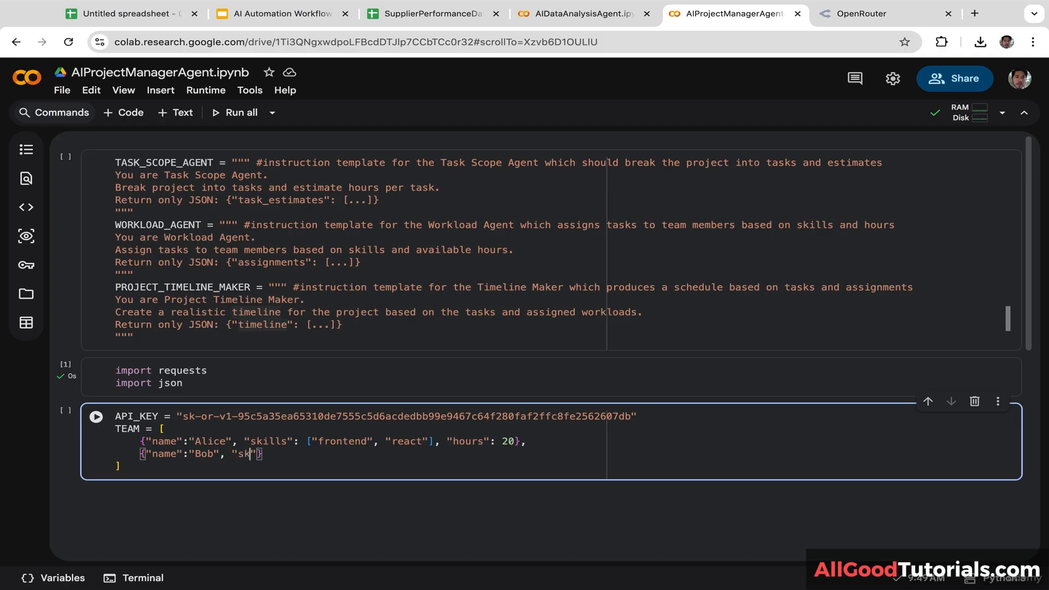
text(: ["backend")
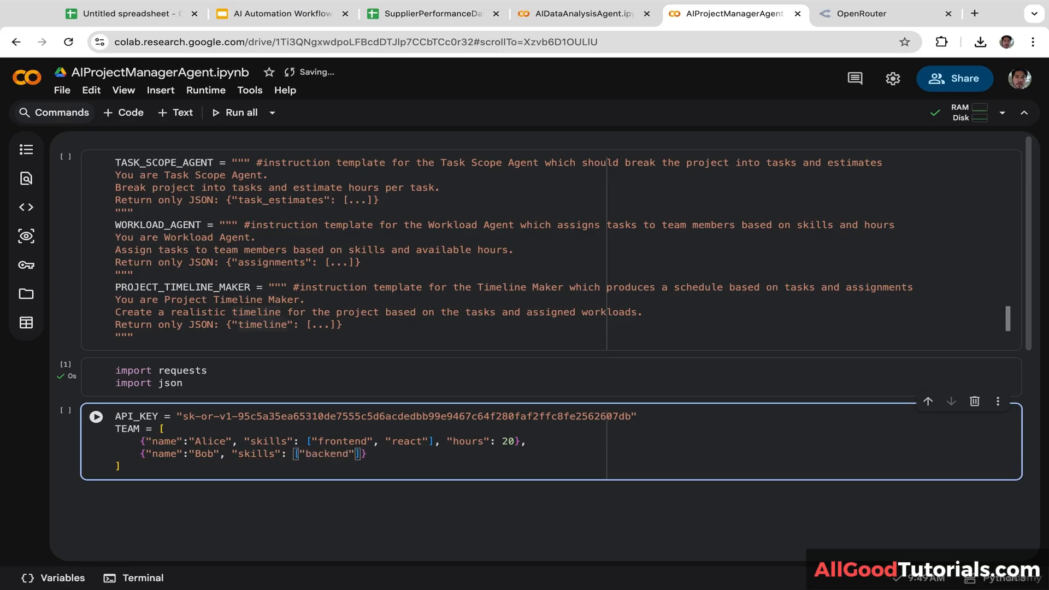
text(, "python)
key(Right)
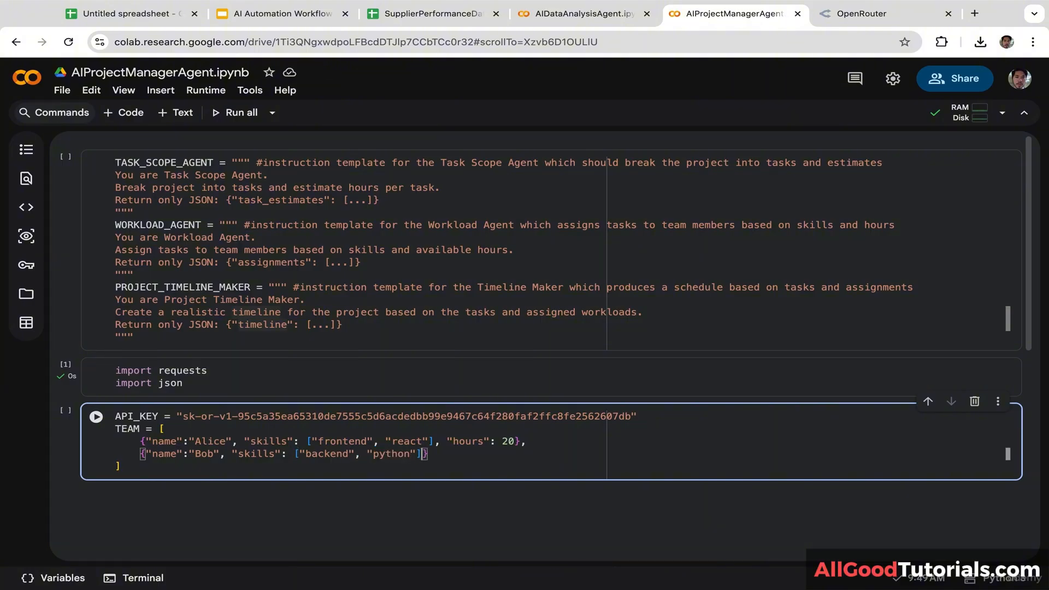
text(, "hours": 25)
key(Return)
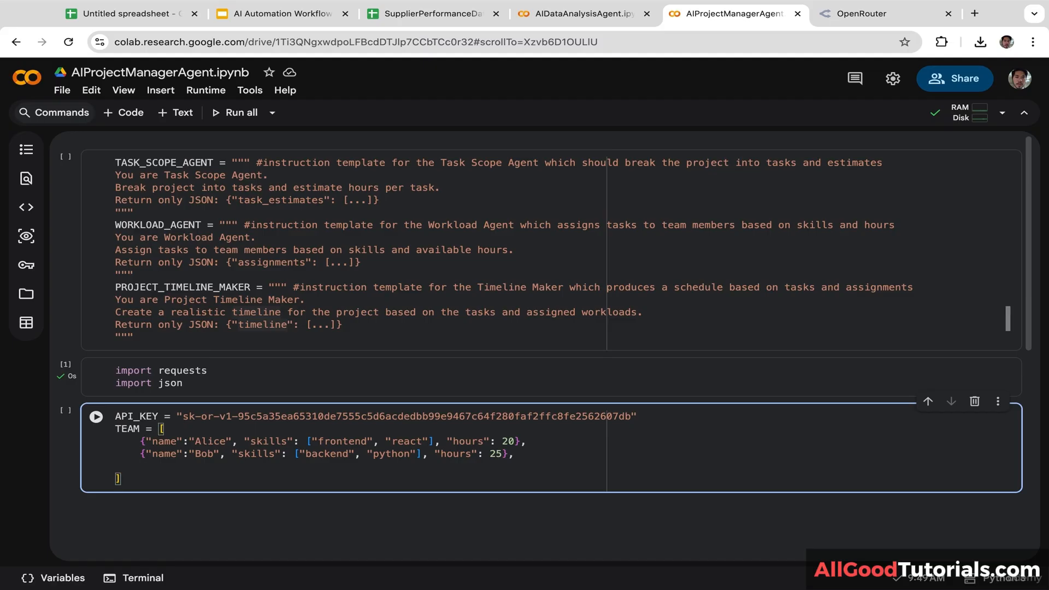
Step: Add a third team member with skills qa and testing and 15 hours, with a trailing comma
text({)
text("name":)
text( Cara)
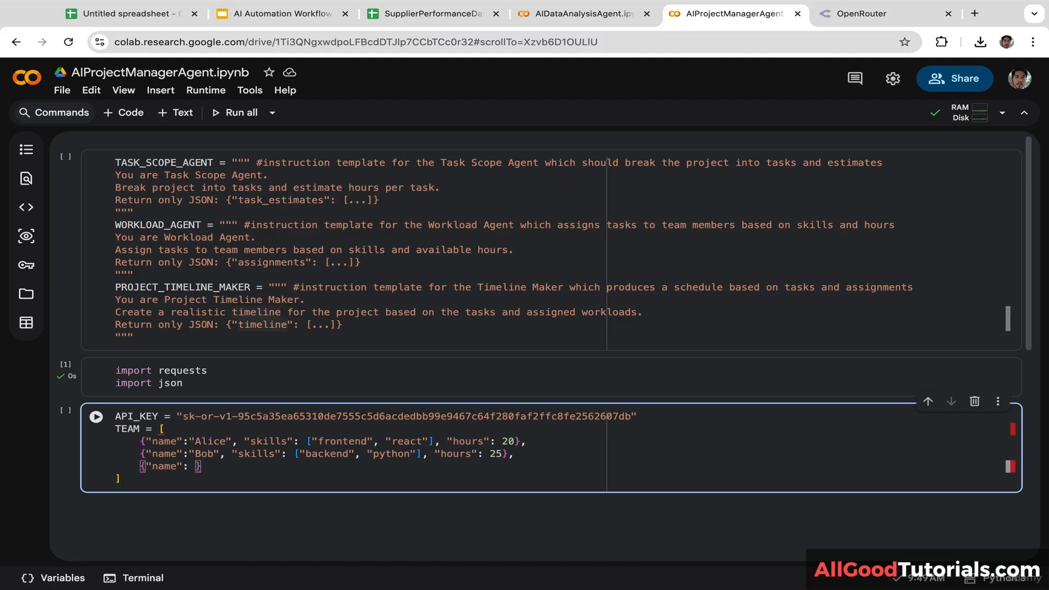
key(BackSpace)
key(BackSpace)
key(BackSpace)
key(BackSpace)
text("Cara", "skills)
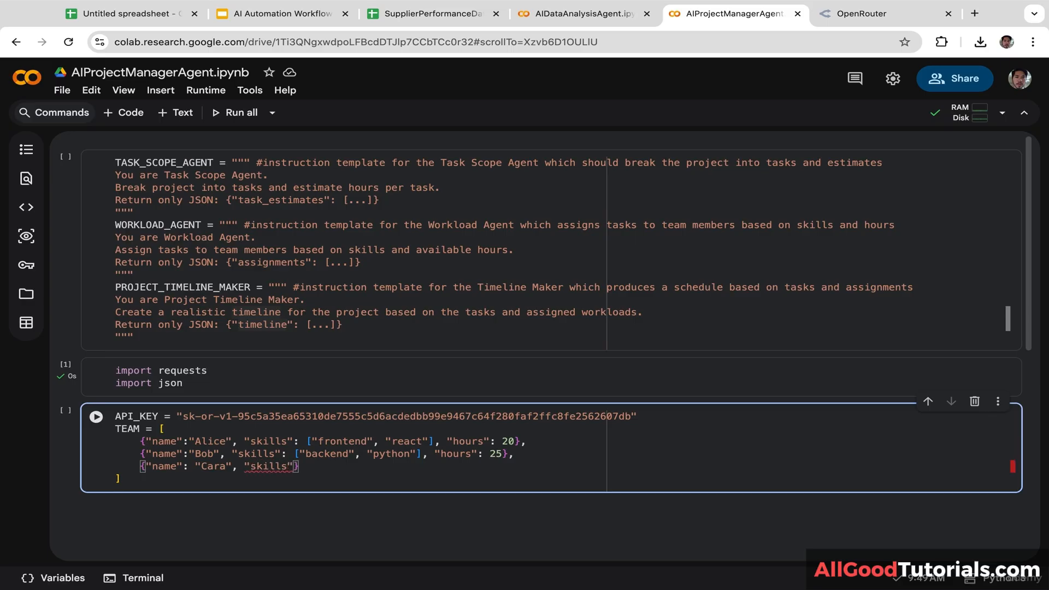
text(": [)
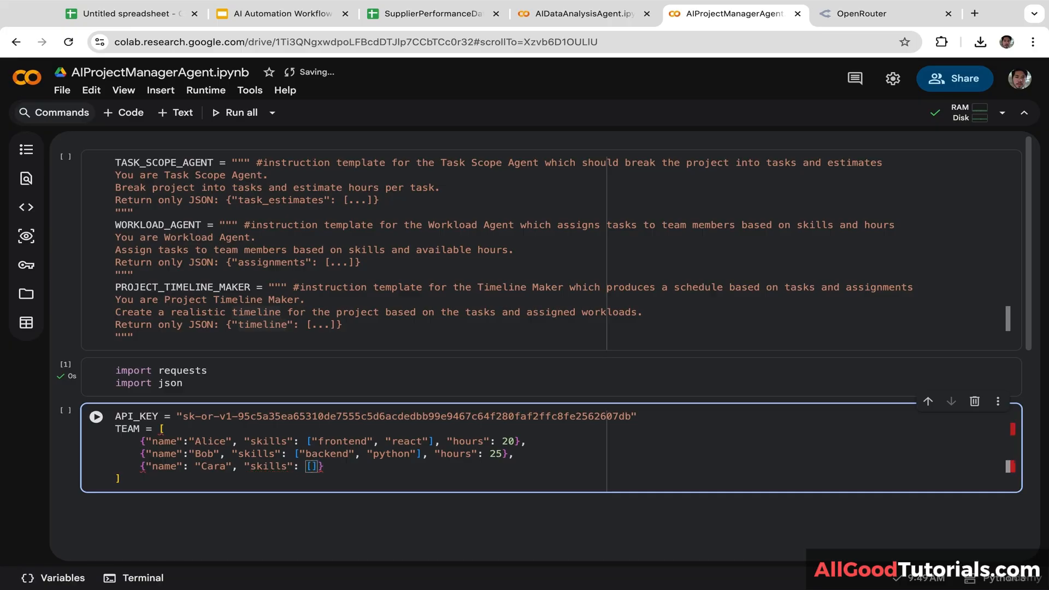
text("qa)
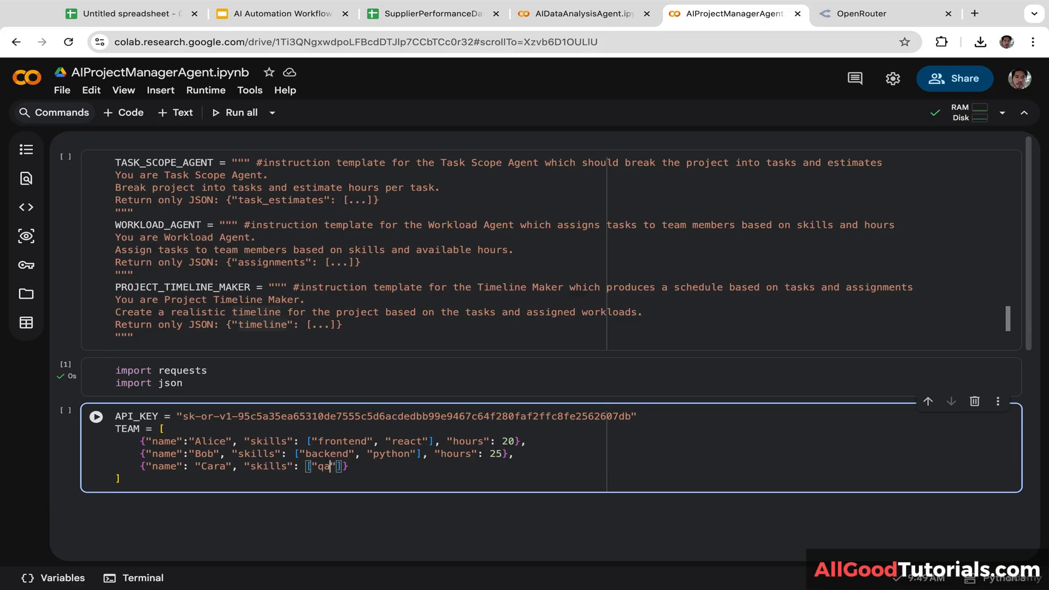
text(","testing)
key(Right)
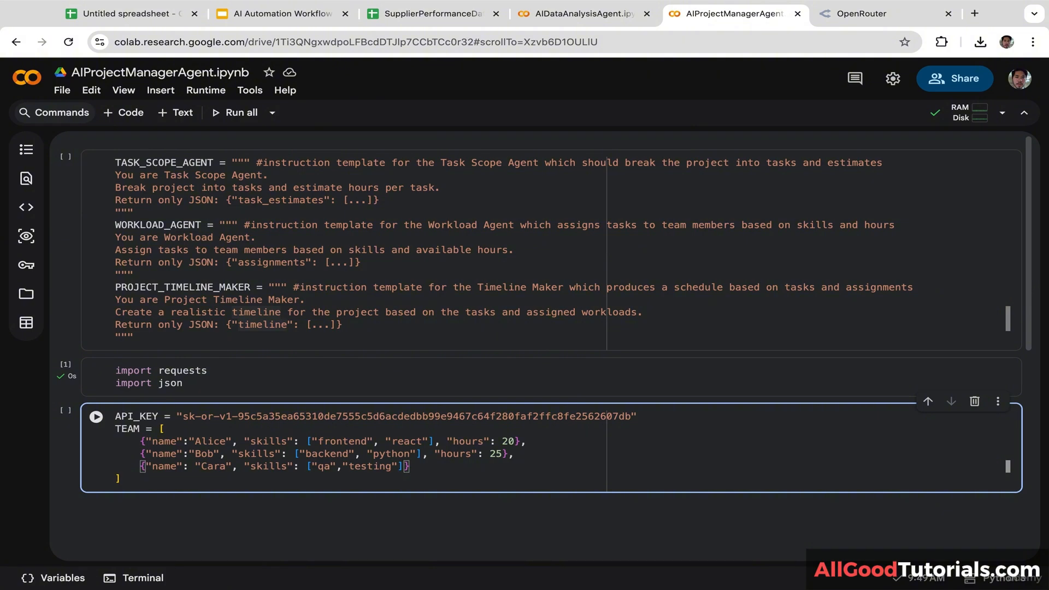
text(, "hours")
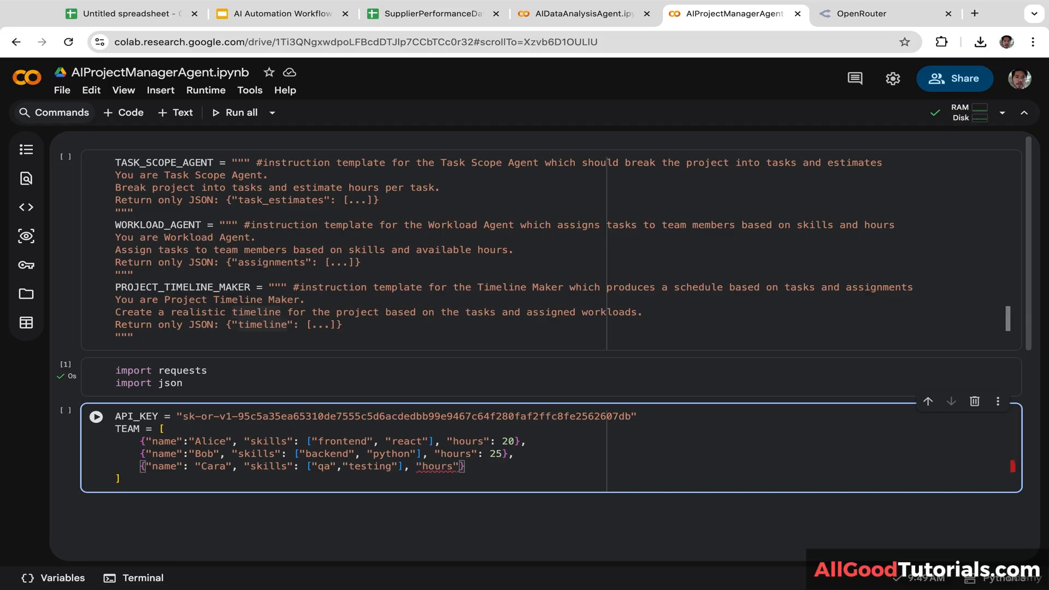
text(": 15)
key(Right)
key(Right)
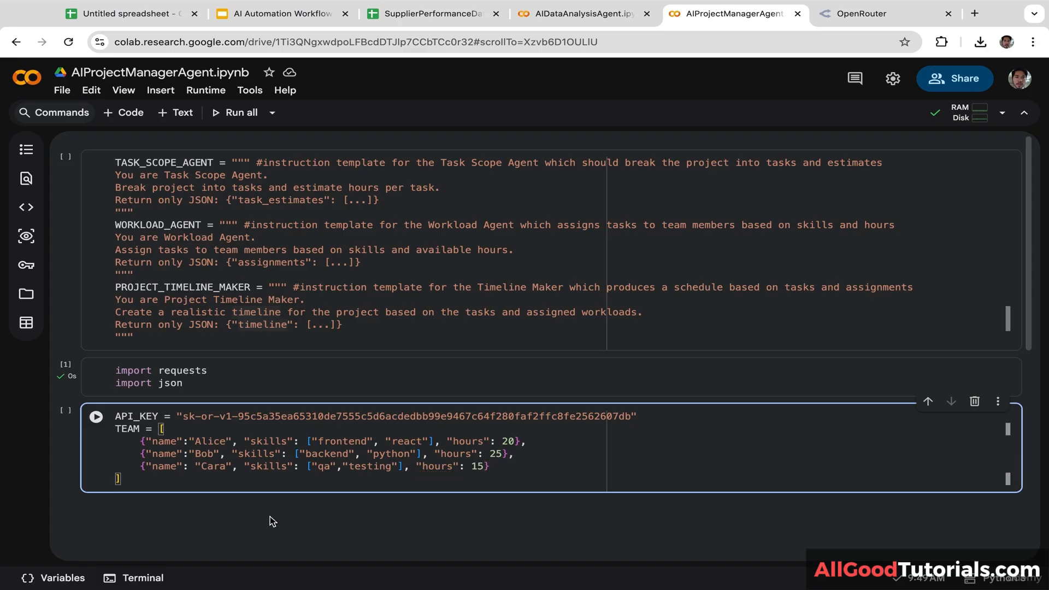
click(508, 468)
text(,)
key(Down)
key(Return)
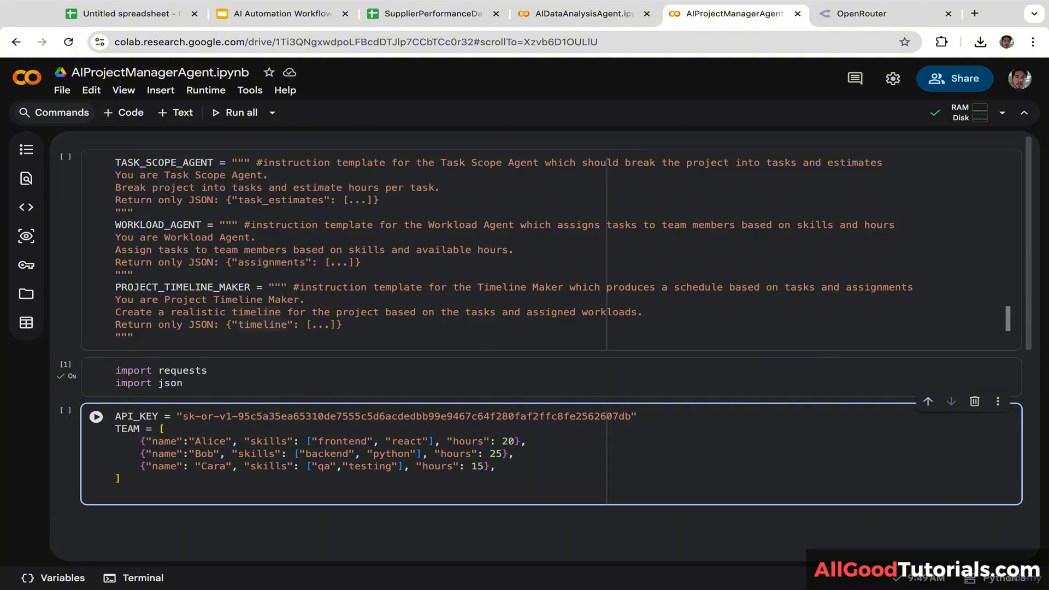
Step: Write project = input("Describe the project: ") on the line below the TEAM list
text(pron)
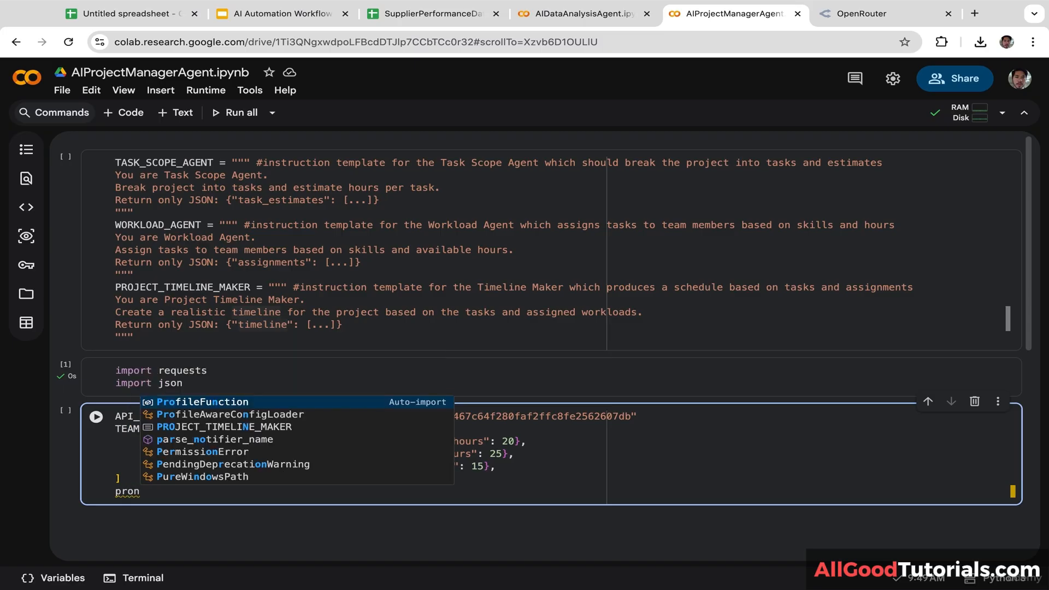
key(BackSpace)
text(ject)
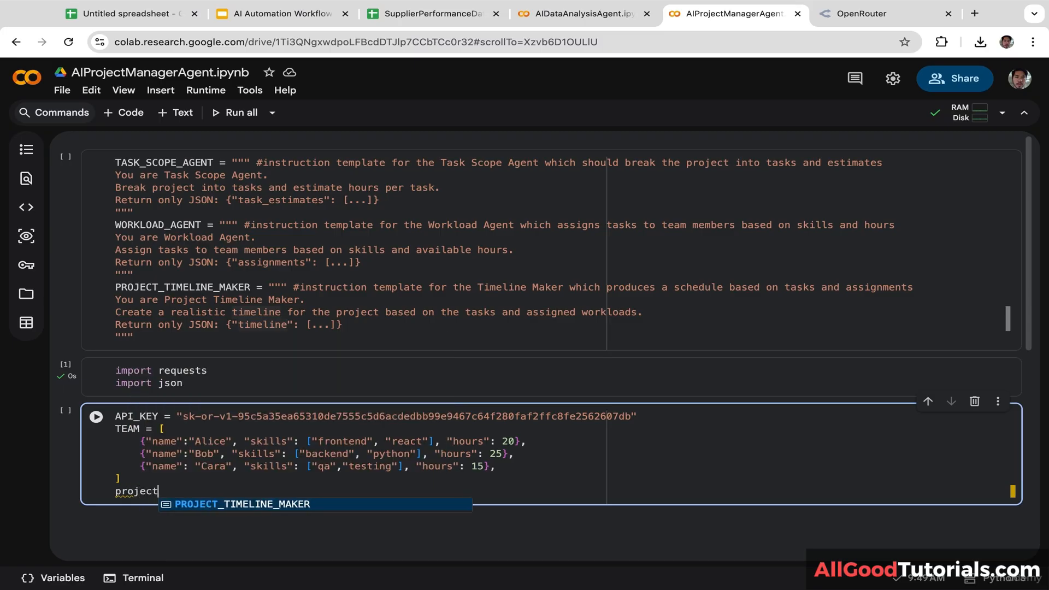
text( = input()
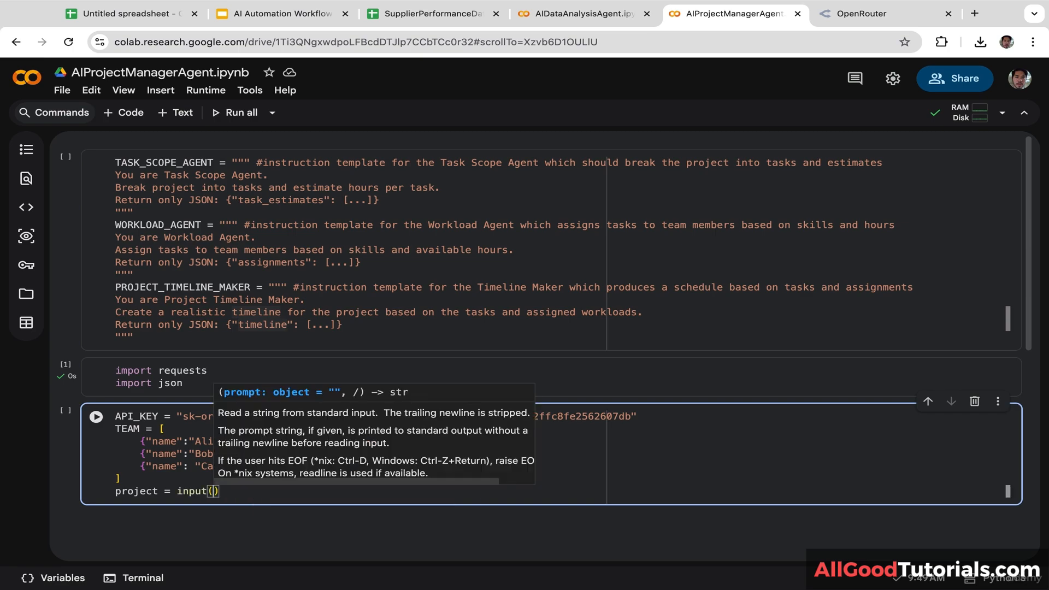
scroll(426, 481, down, 3)
text("Describe t)
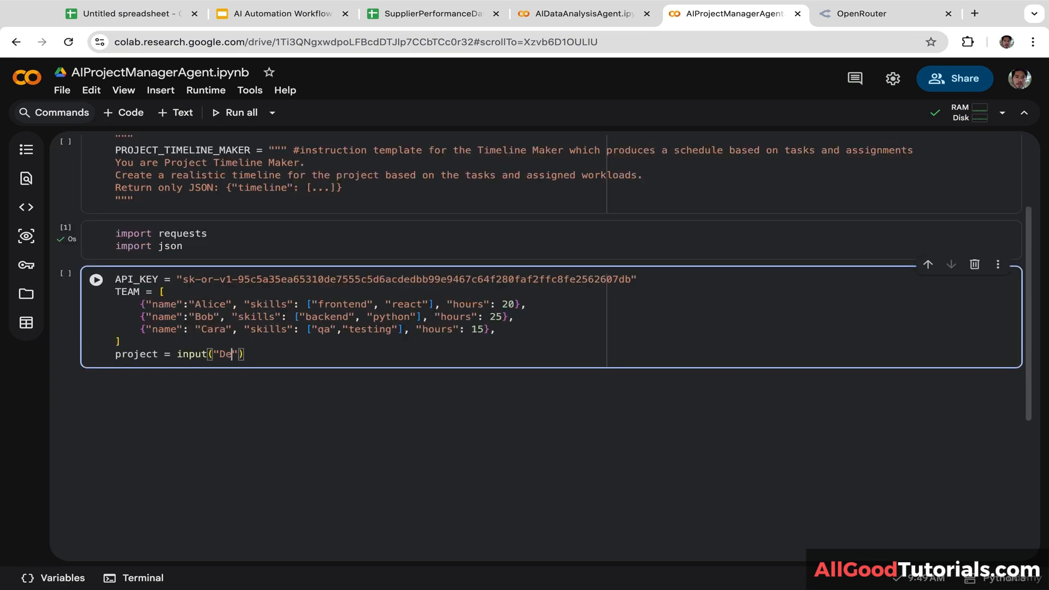
text(he project:)
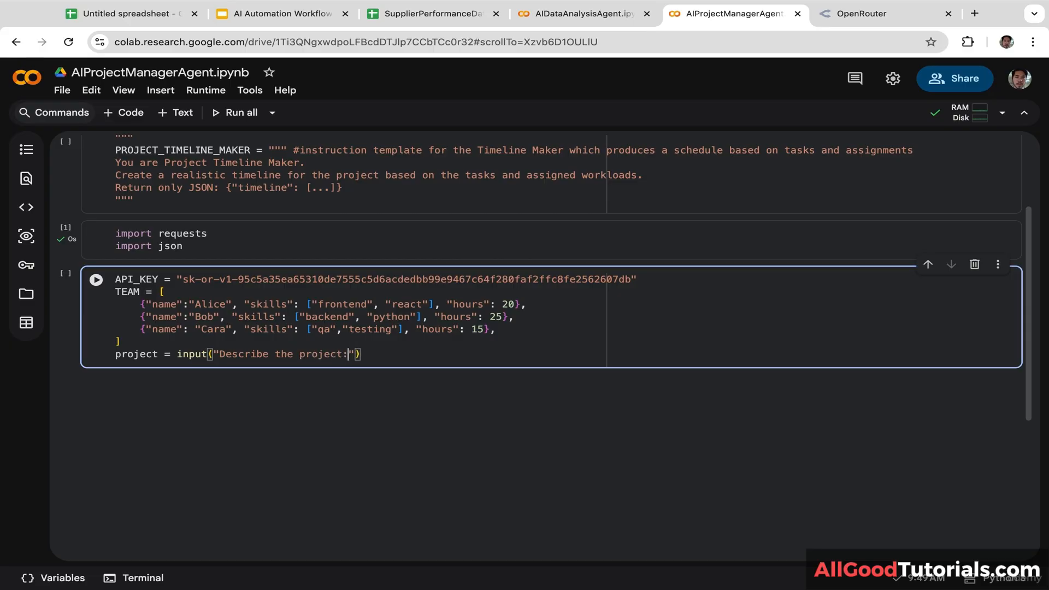
key(End)
key(Return)
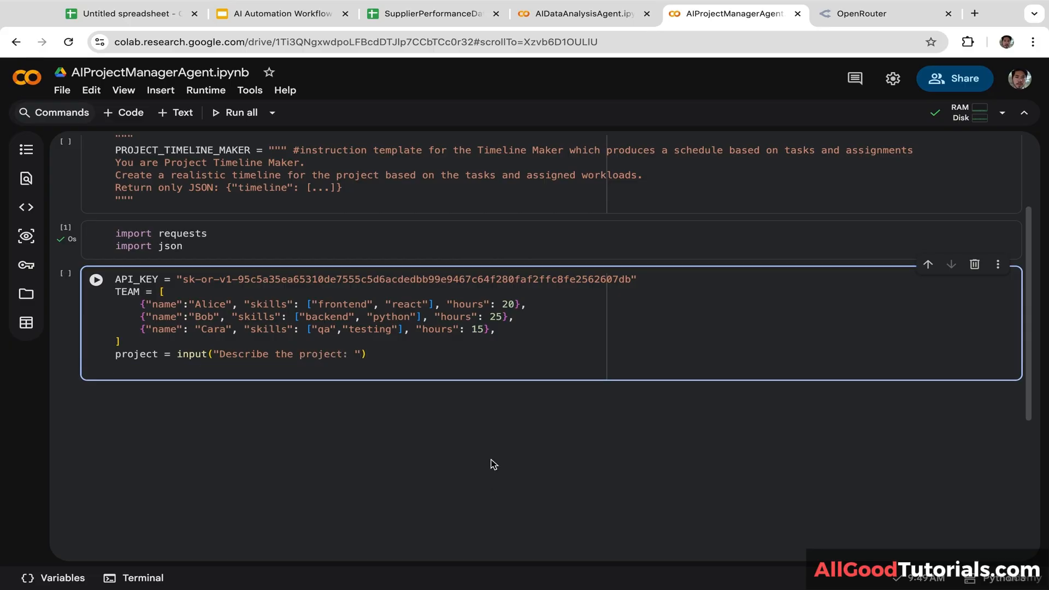
drag(1028, 402, 1027, 314)
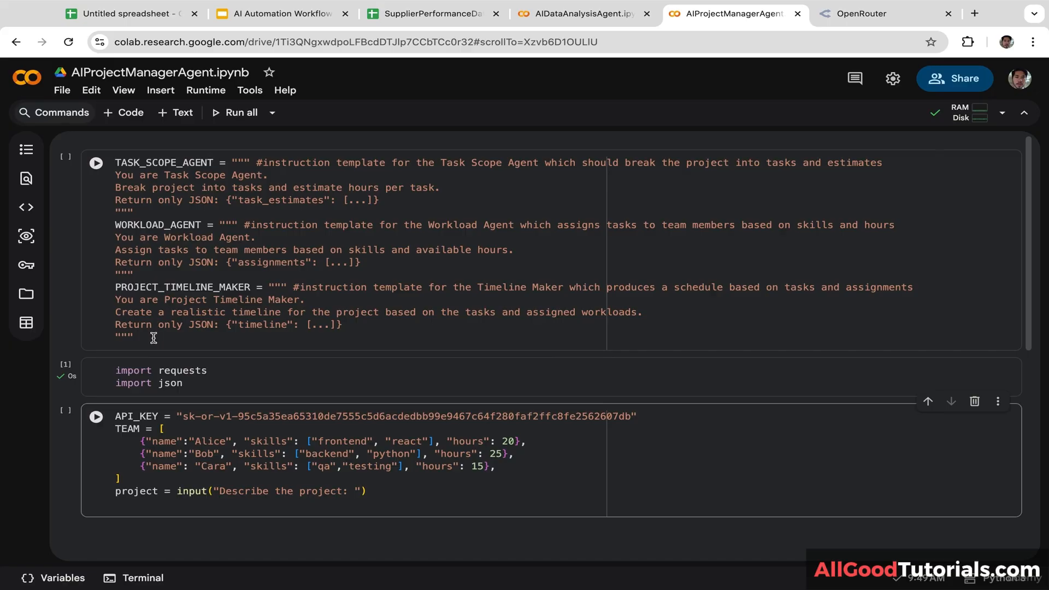
Step: Move the TASK_SCOPE_AGENT, WORKLOAD_AGENT and PROJECT_TIMELINE_MAKER templates below the project prompt, deleting their old cell
drag(156, 334, 94, 110)
key(ctrl+c)
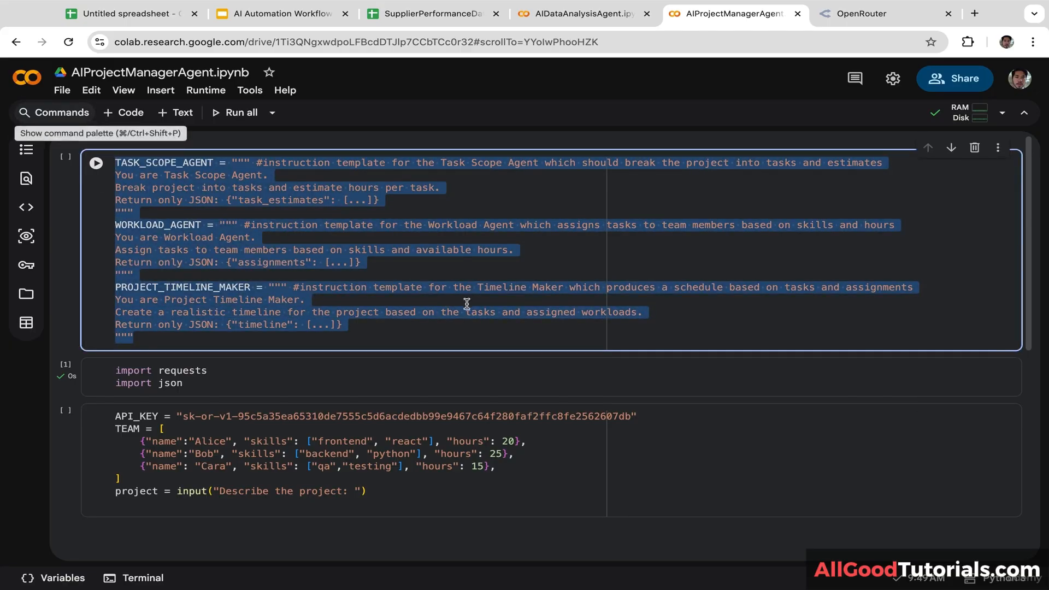
click(149, 506)
key(ctrl+v)
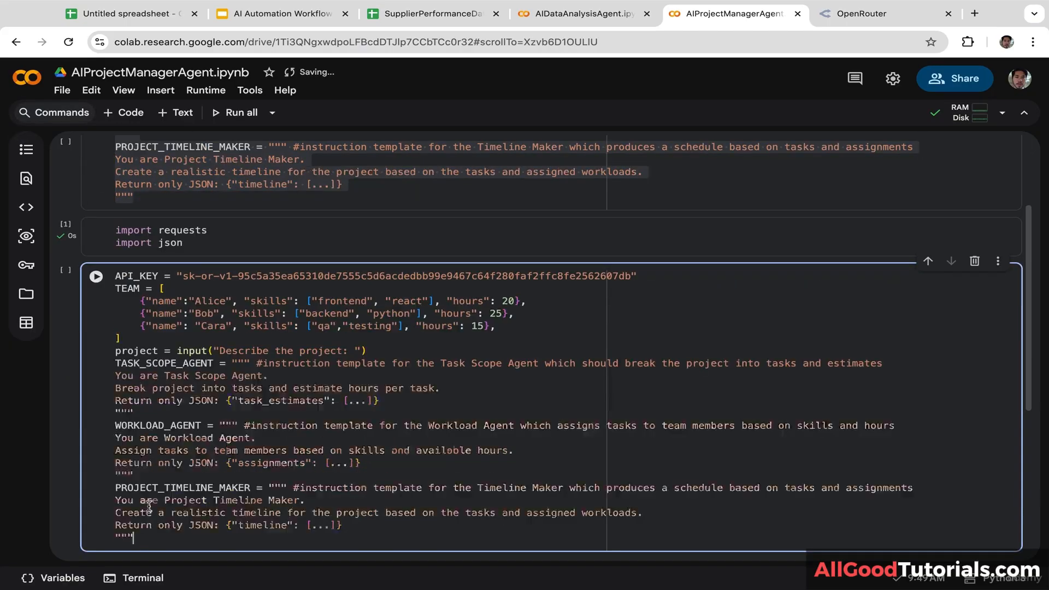
click(978, 172)
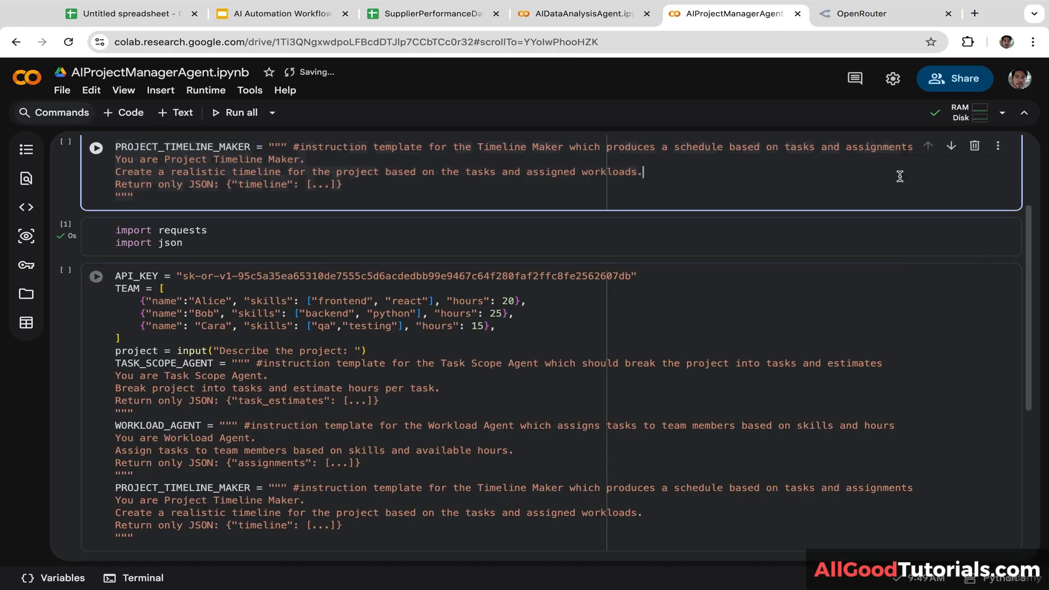
click(974, 147)
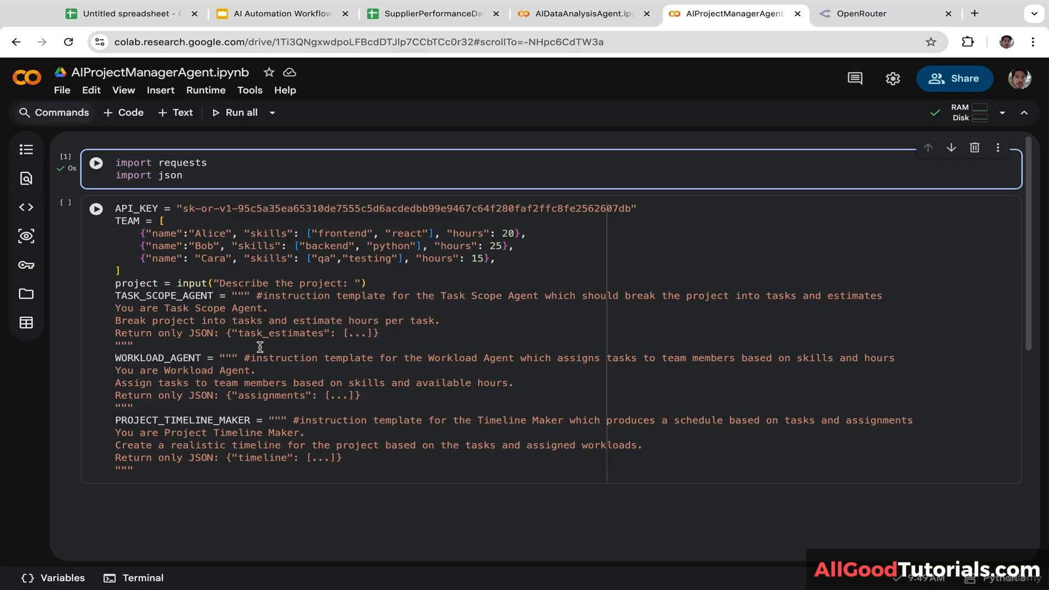
click(376, 331)
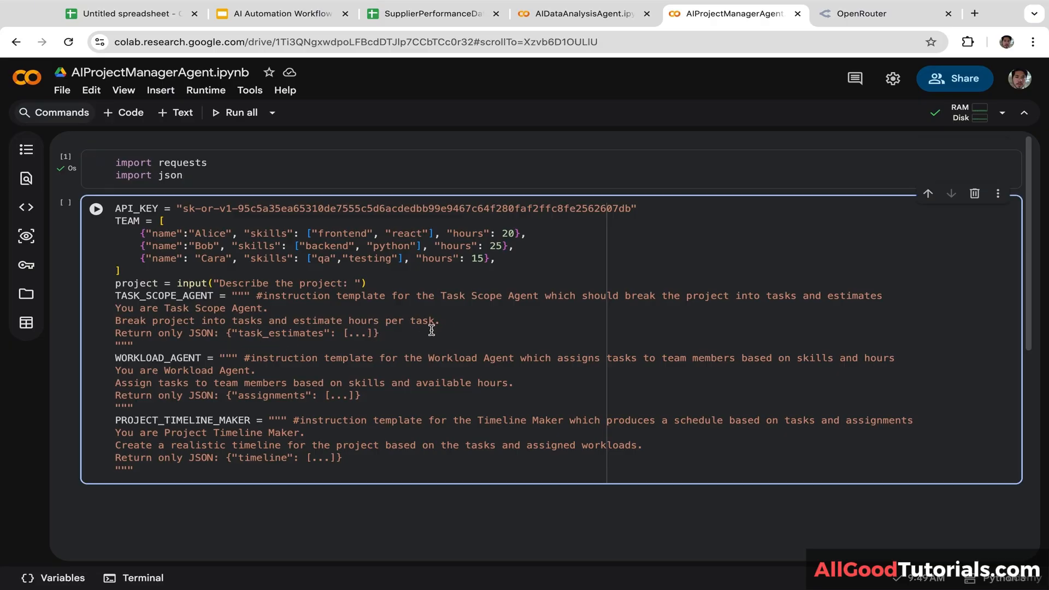
drag(377, 332, 79, 292)
click(330, 321)
click(358, 304)
click(205, 321)
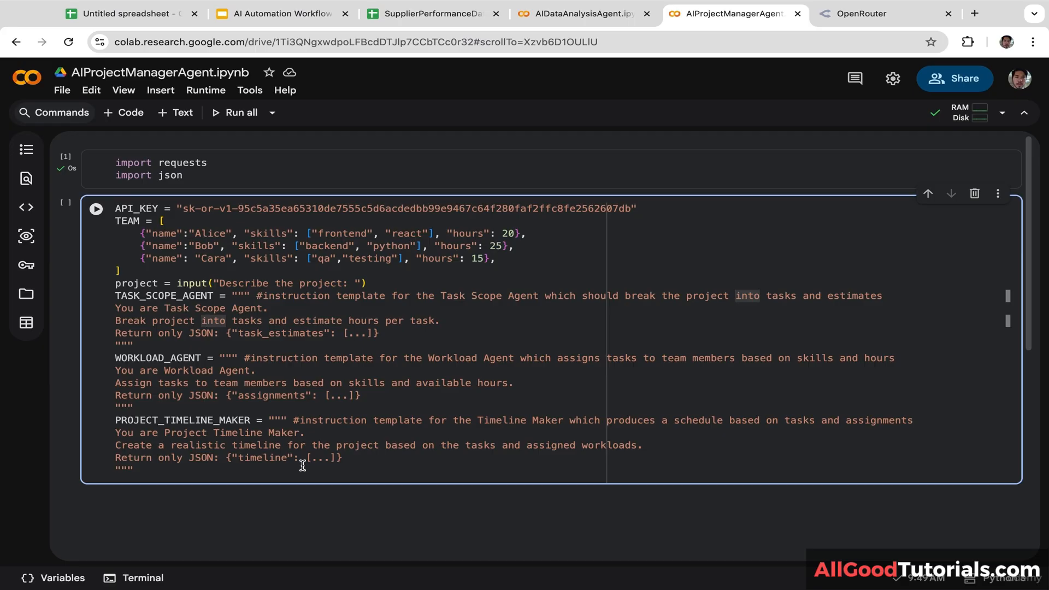
Step: Add an empty line after the closing quotes of the PROJECT_TIMELINE_MAKER prompt
click(213, 472)
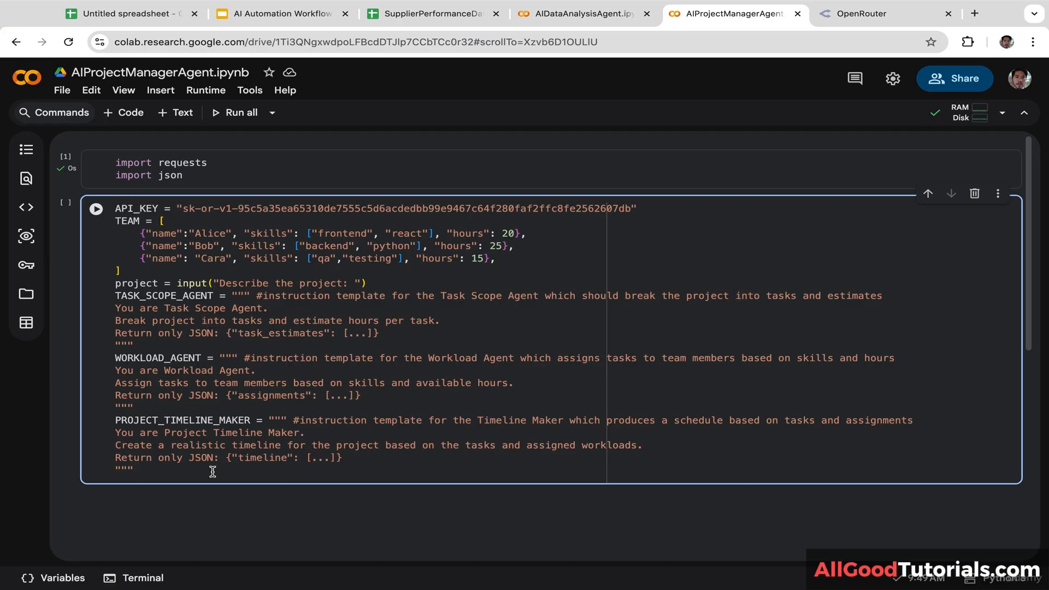
key(Return)
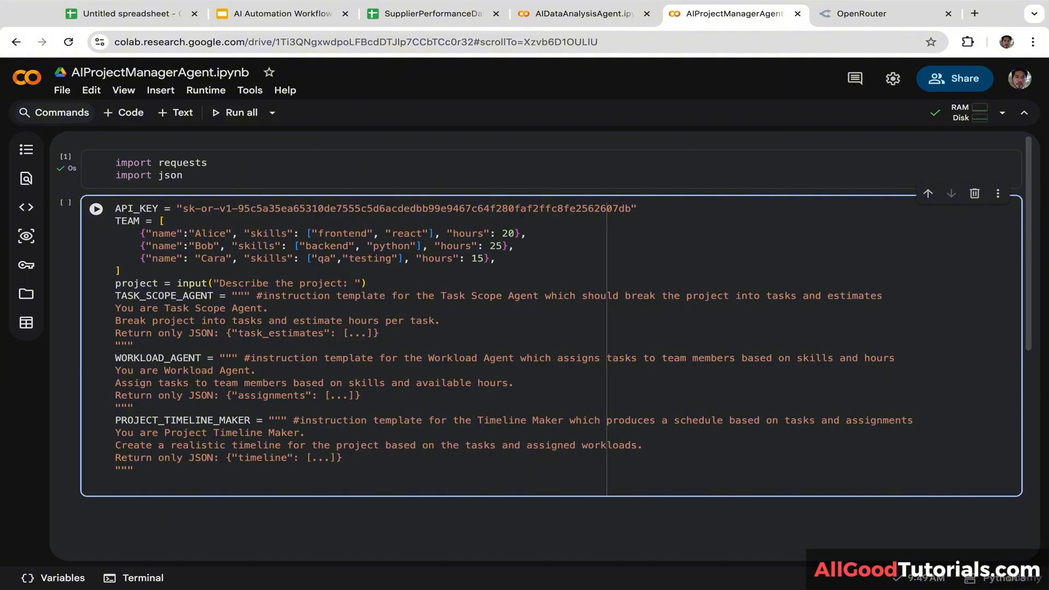
Step: Start a new f-string variable: CONTROLLER_PROMPT = f"""
text(Contr)
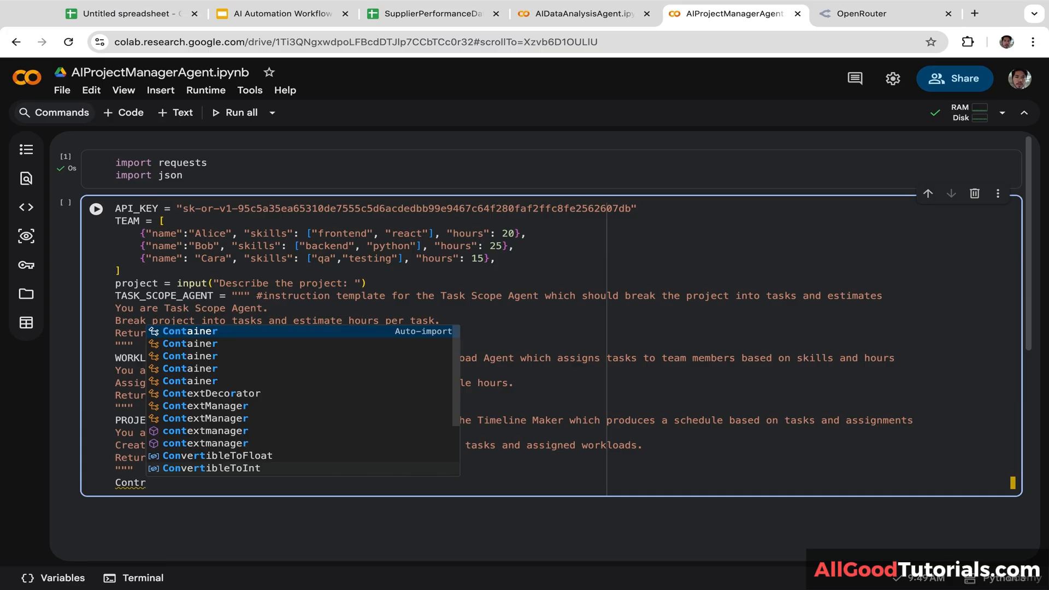
key(BackSpace)
key(BackSpace)
key(BackSpace)
key(BackSpace)
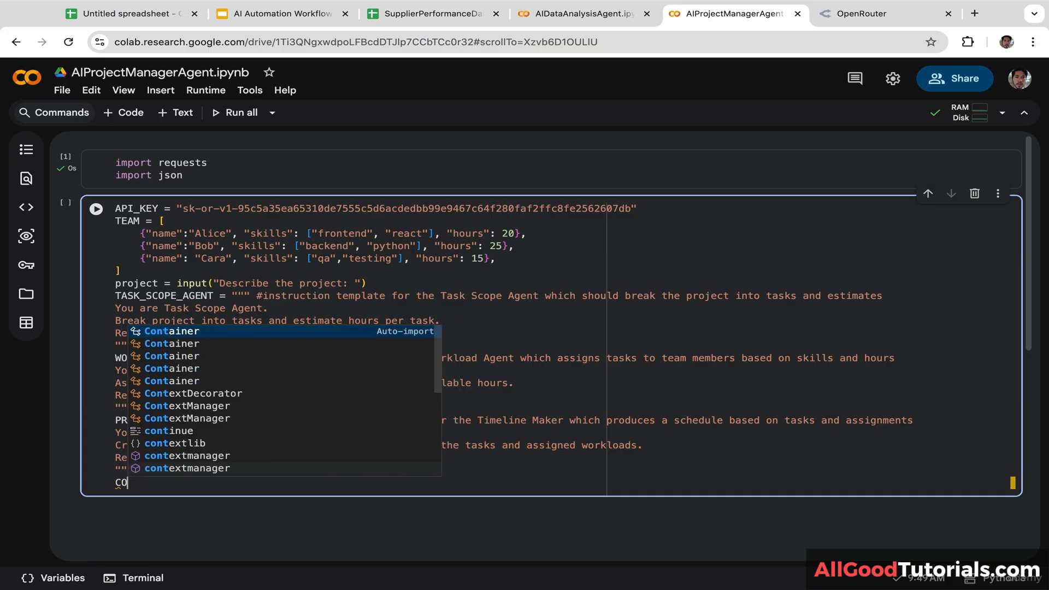
text(ONTROLLER)
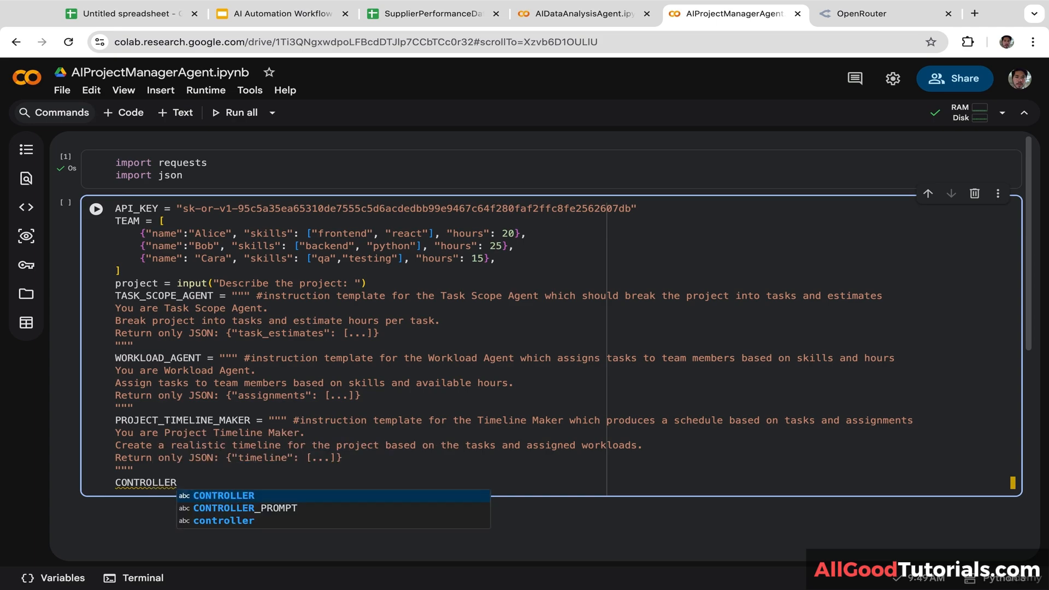
key(Down)
key(Tab)
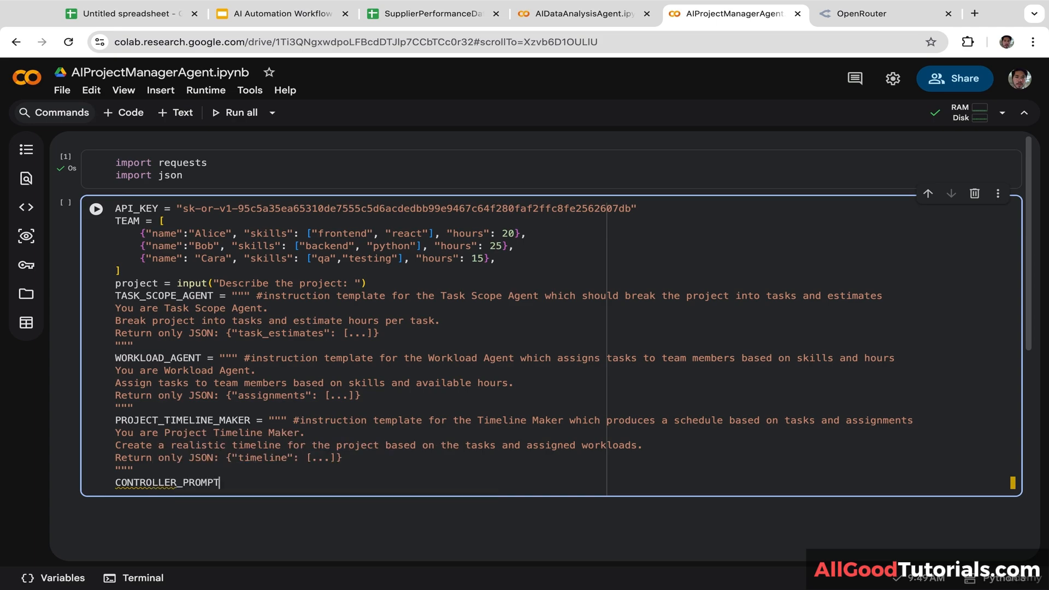
text(= F)
key(BackSpace)
text(f""")
key(Return)
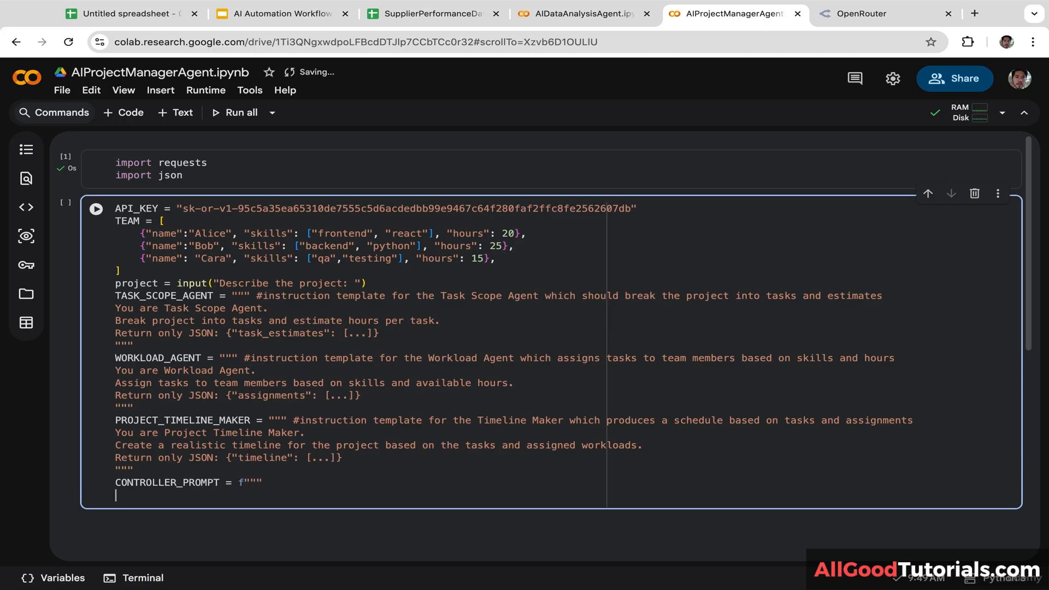
Step: Write 'You are the MAIN CONTROLLER.' and an 'Agents available:' heading in the prompt
text(You are the MAIN )
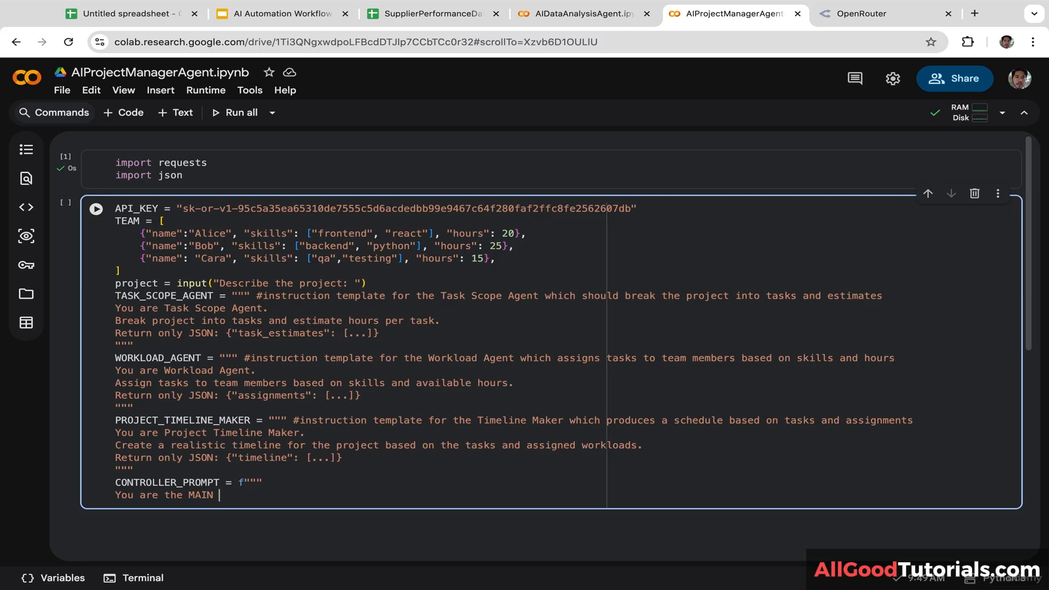
text(CONTROLLER.)
key(Return)
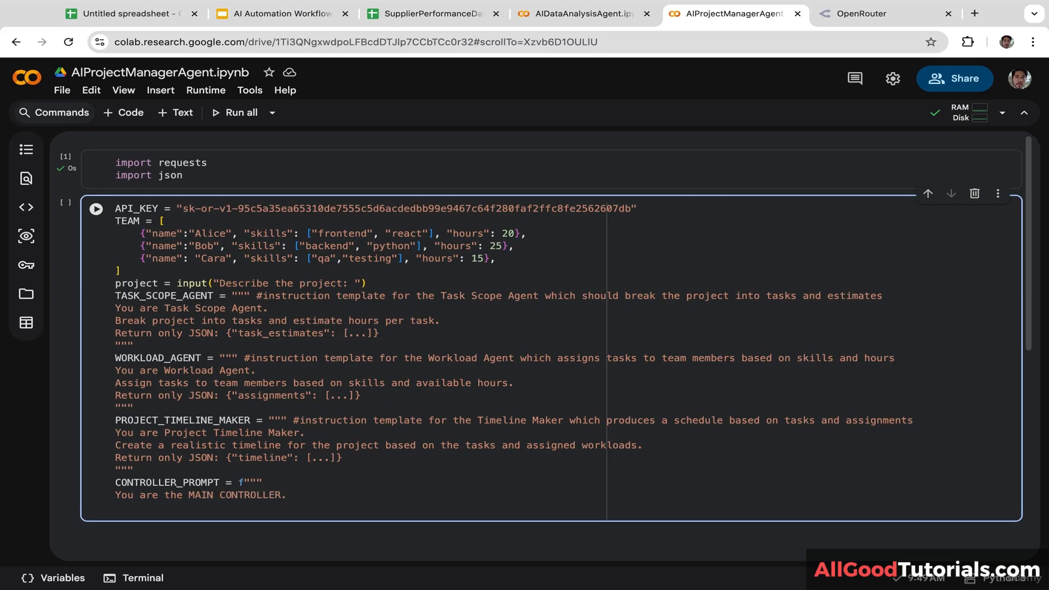
text(AGE)
key(BackSpace)
key(BackSpace)
text(gents available:)
key(Return)
text(-)
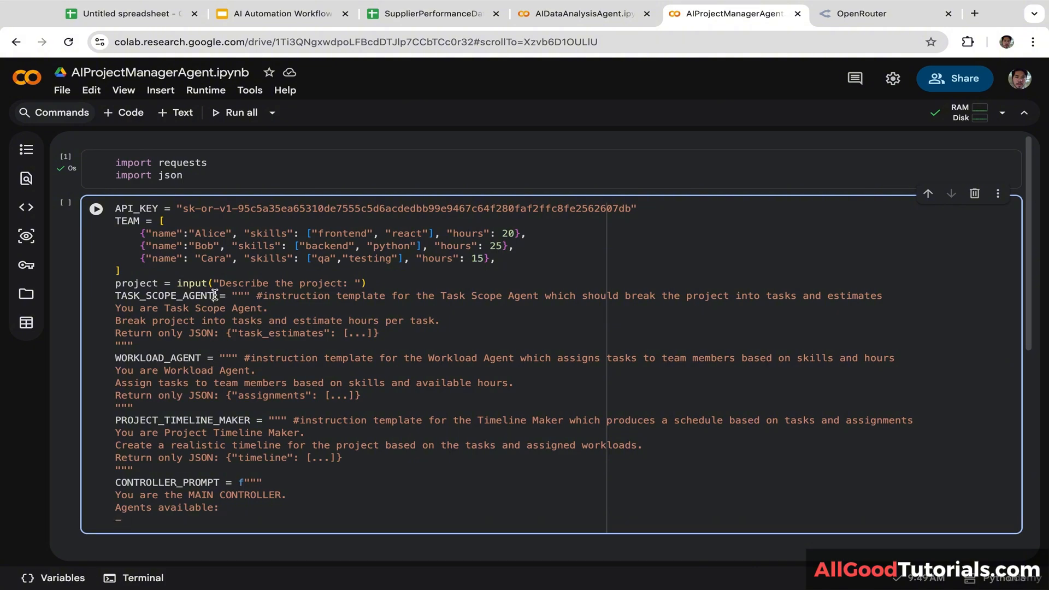
Step: List TASK_SCOPE_AGENT, WORKLOAD_AGENT and PROJECT_TIMELINE_MAKER as dash bullets under the heading
drag(214, 295, 88, 295)
key(ctrl+c)
click(153, 520)
key(ctrl+v)
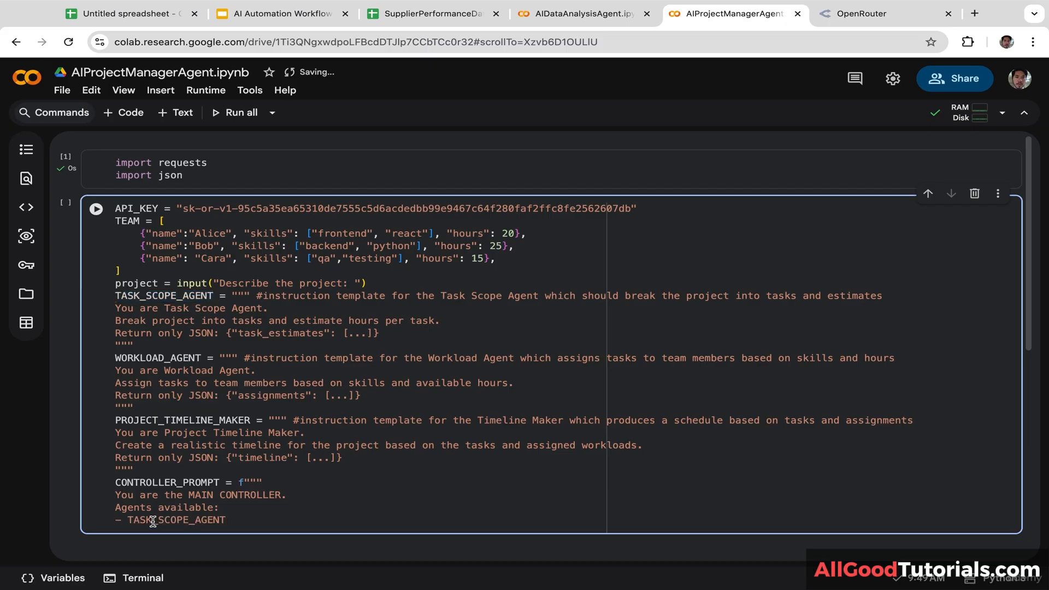
key(Return)
text(-)
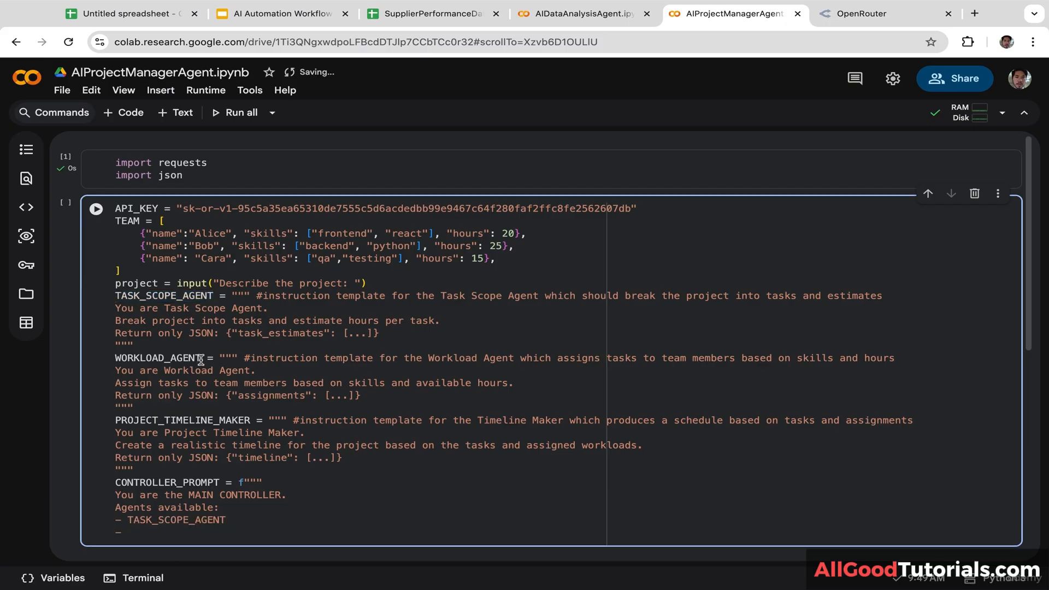
drag(201, 359, 65, 358)
click(163, 529)
key(ctrl+v)
key(Return)
text(-)
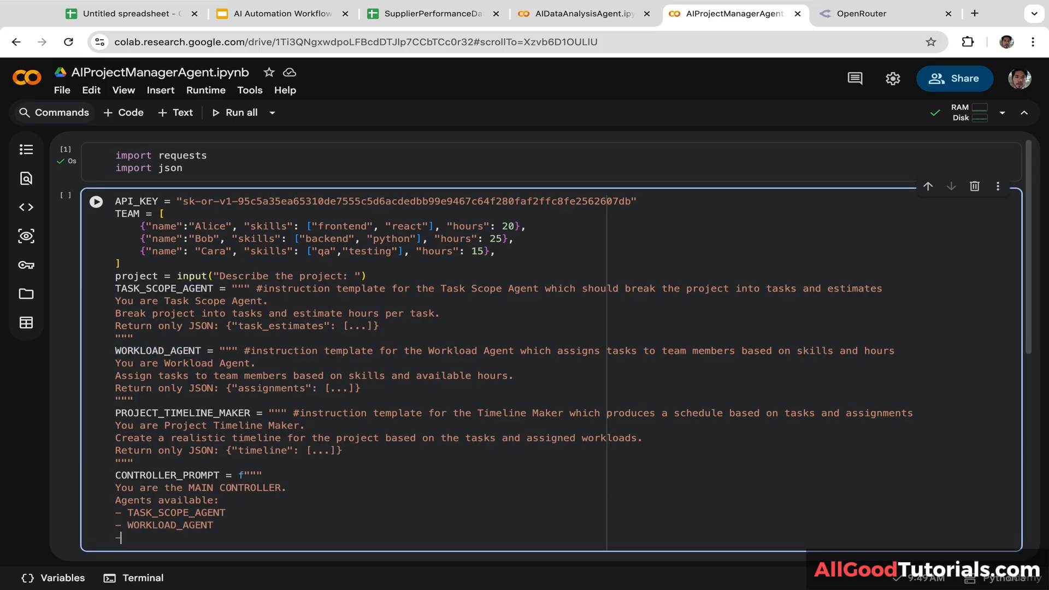
drag(251, 414, 82, 415)
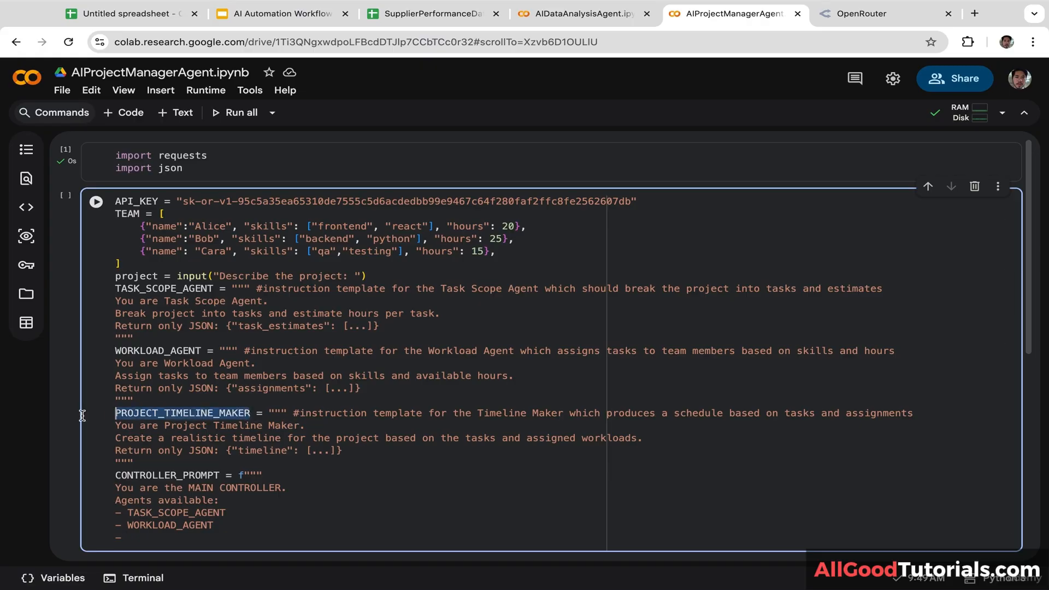
click(153, 537)
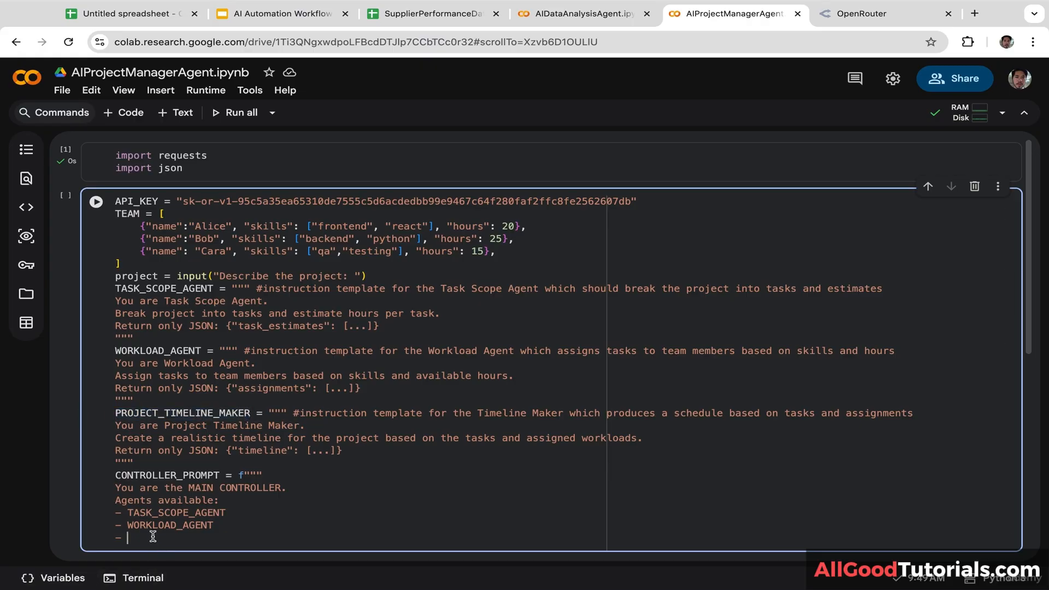
key(ctrl+v)
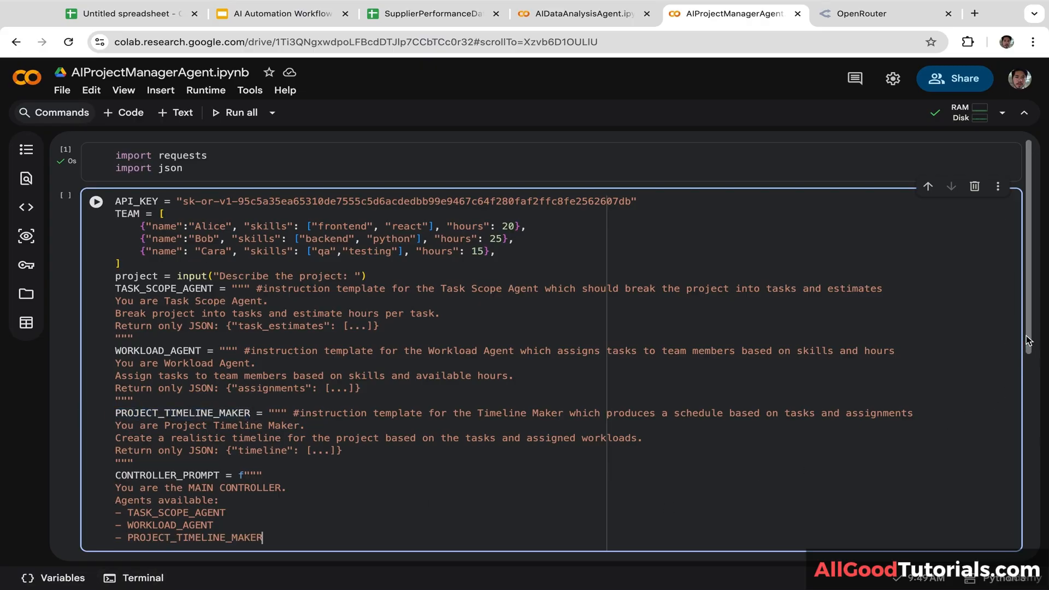
drag(1029, 341, 1014, 435)
Step: Add a 'Rules:' section with '- Think internally and print your reasoning step by step.'
click(307, 351)
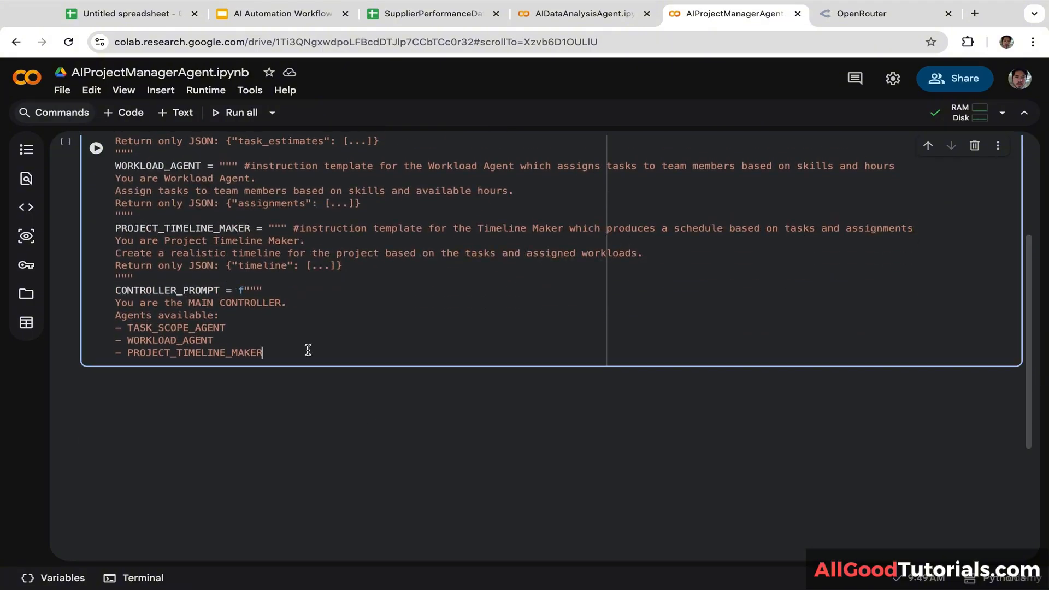
key(Return)
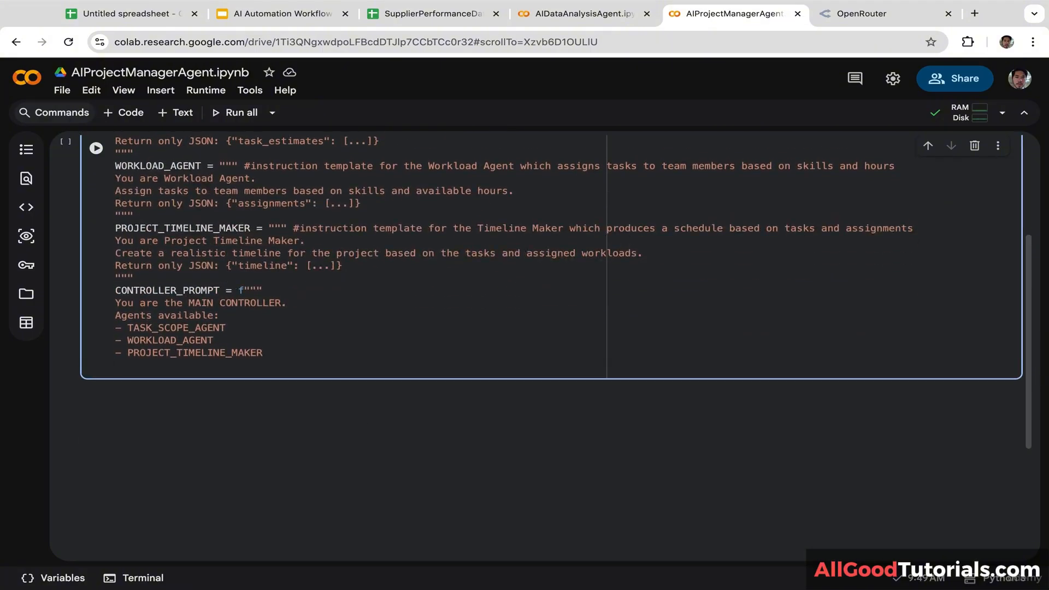
text(Rules:)
key(Return)
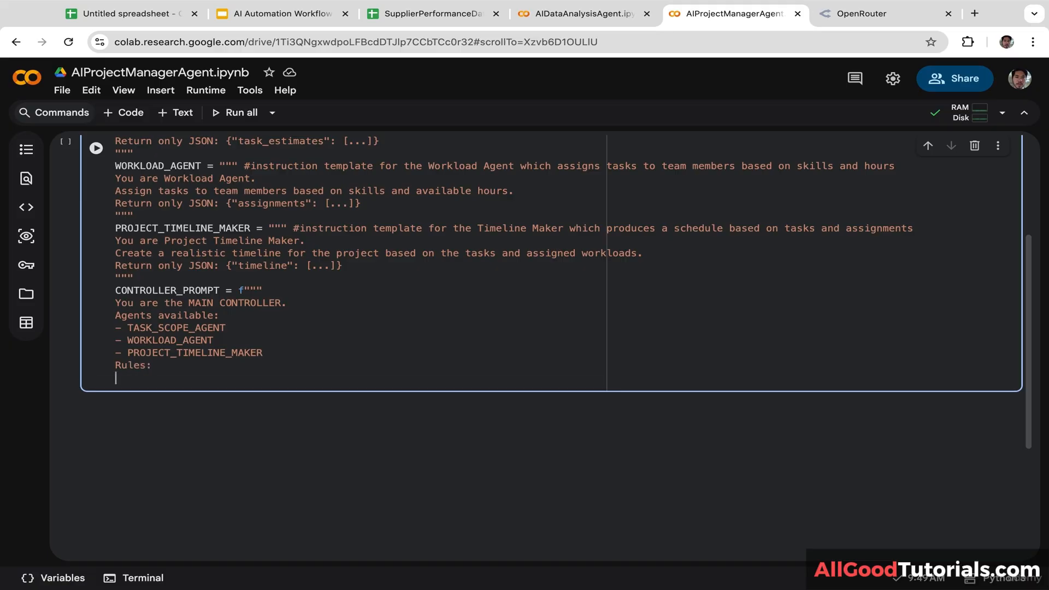
text(- think)
click(131, 378)
key(BackSpace)
text(Think)
click(206, 381)
text(inter)
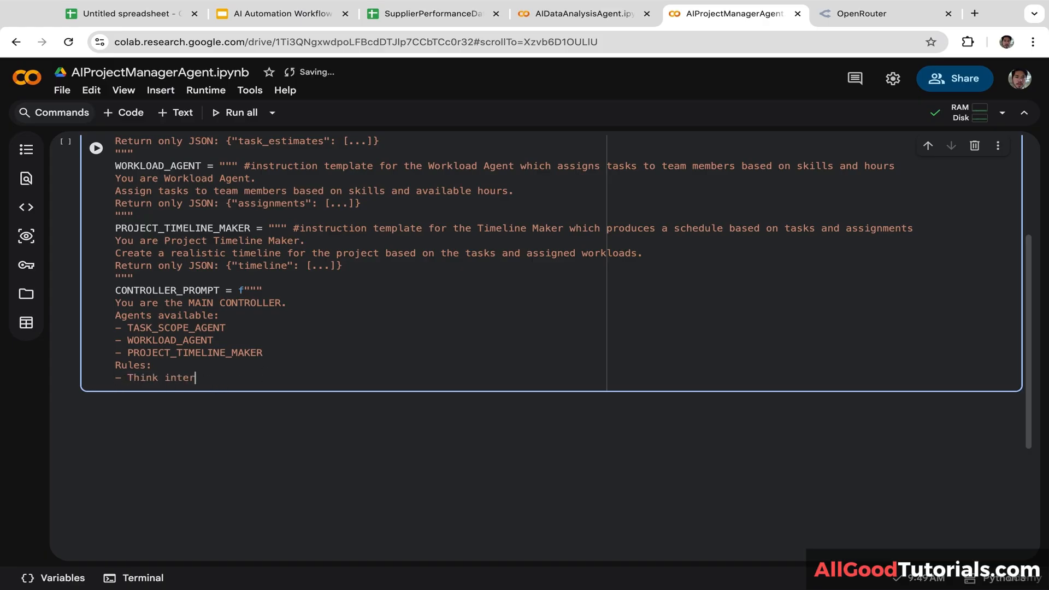
text(nally and print yo)
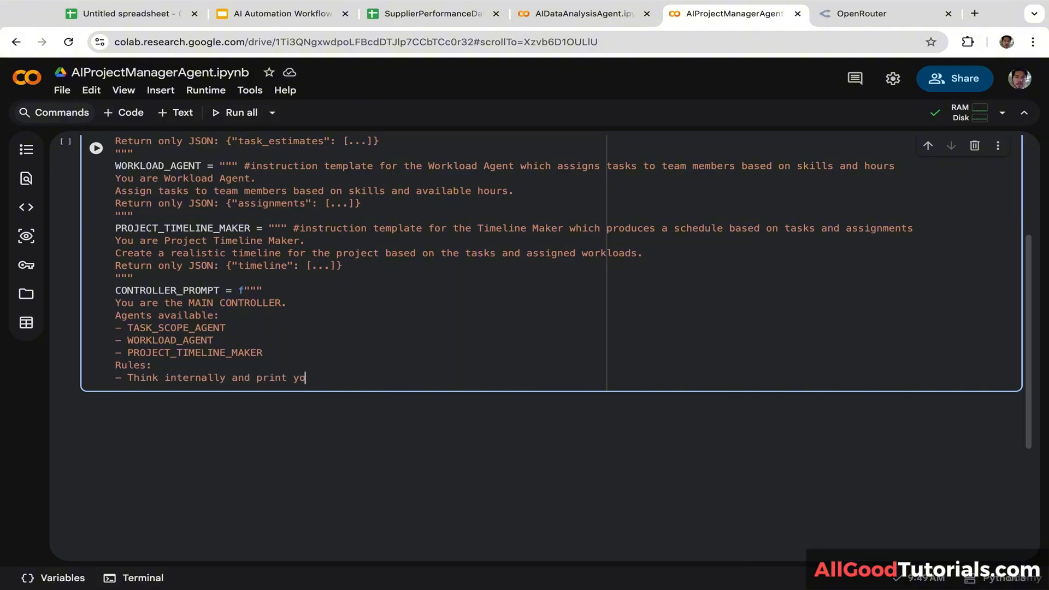
text(ur reasoning step by s)
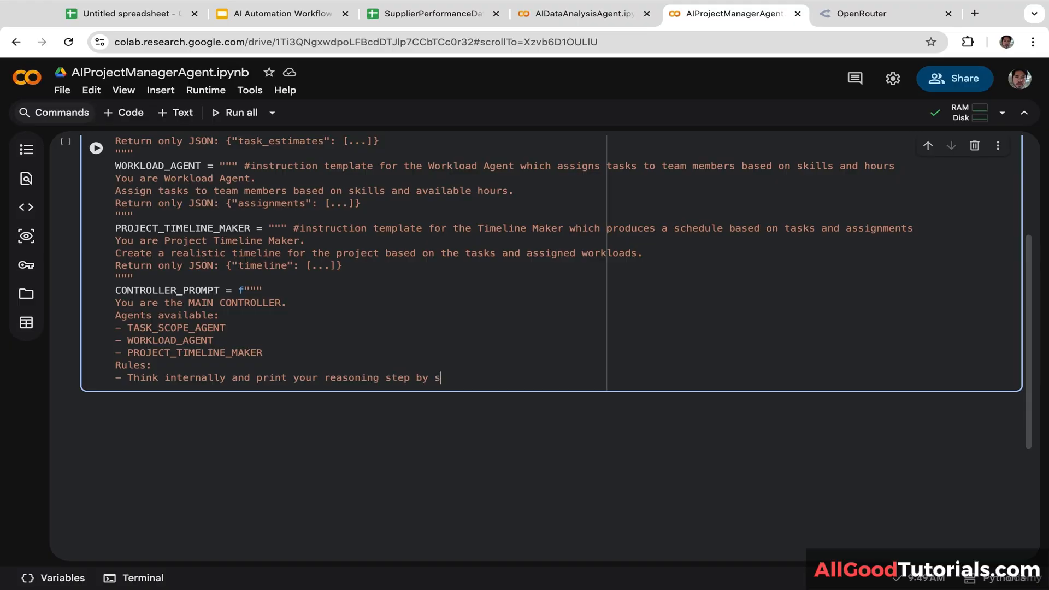
text(tep.)
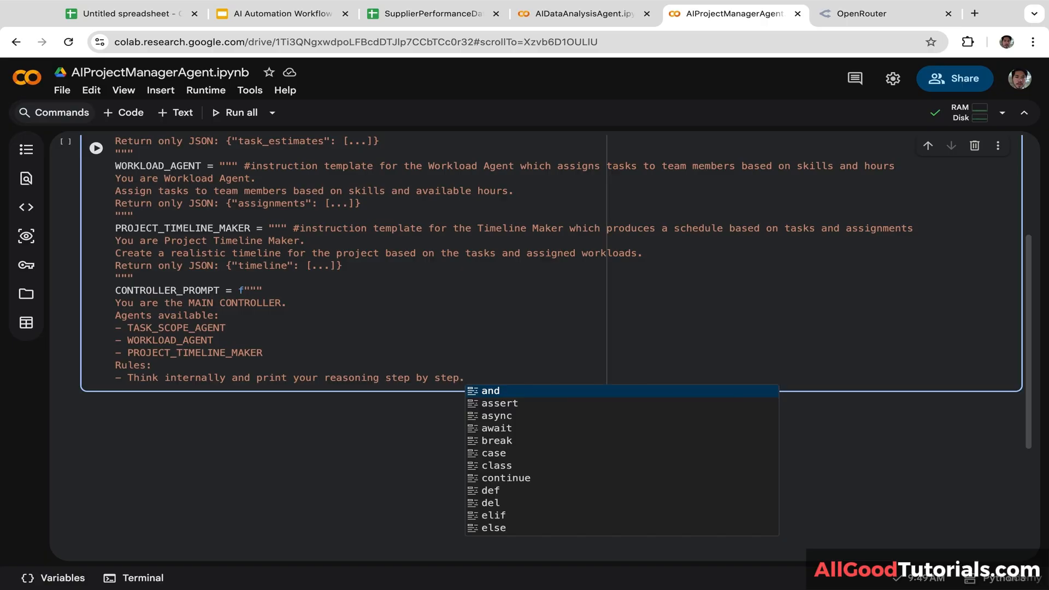
Step: Add rules to decide when to call each agent and output the summary as bullet points
key(Escape)
key(Return)
text(-)
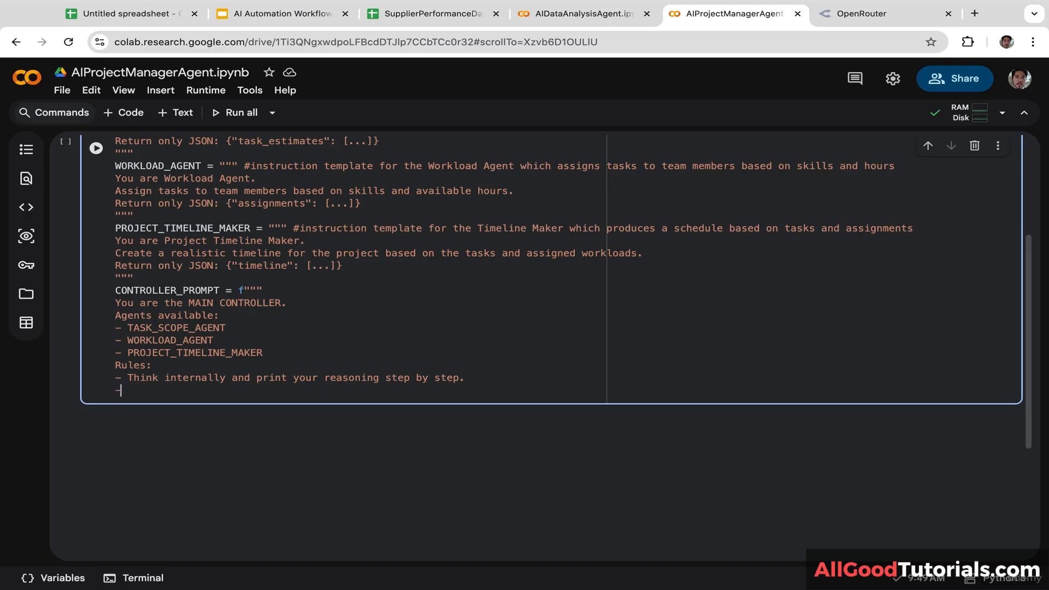
text( Decide yourself when to call each agent)
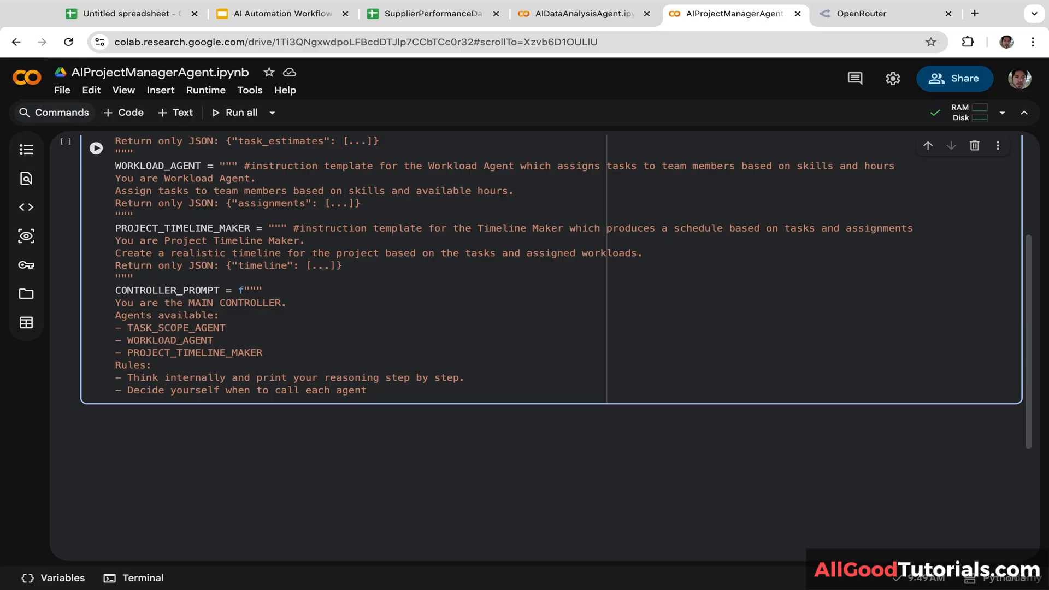
text(.and)
key(BackSpace)
key(BackSpace)
key(BackSpace)
key(Return)
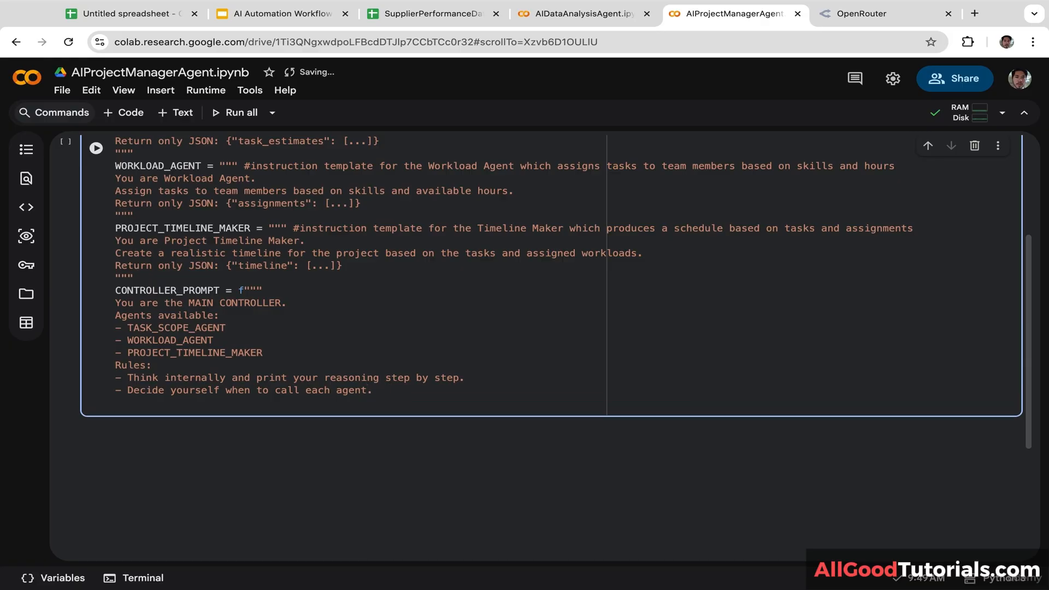
text(-)
text(After reaso)
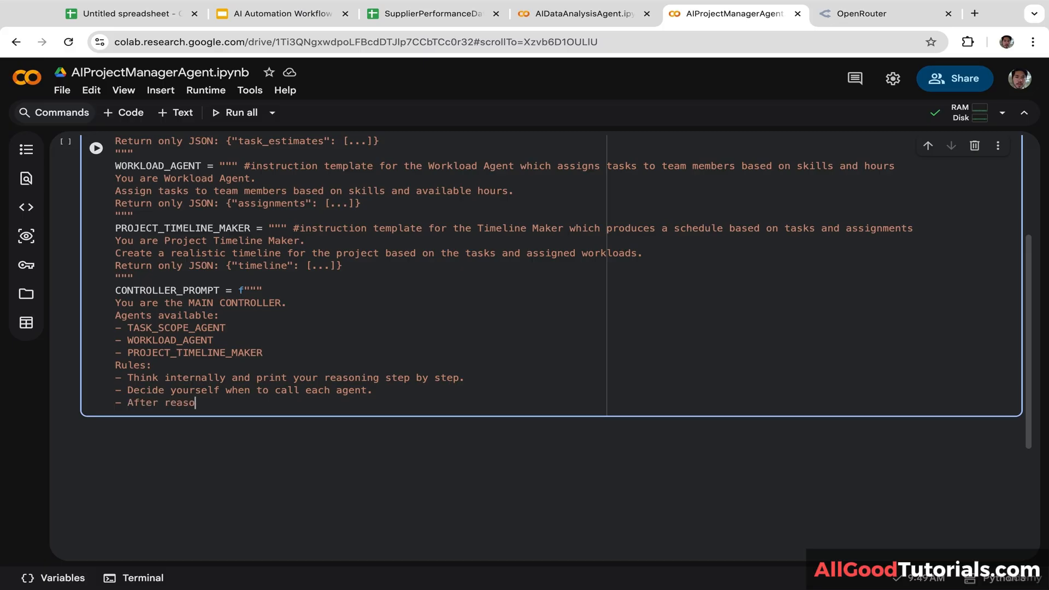
text(ning, output final summary)
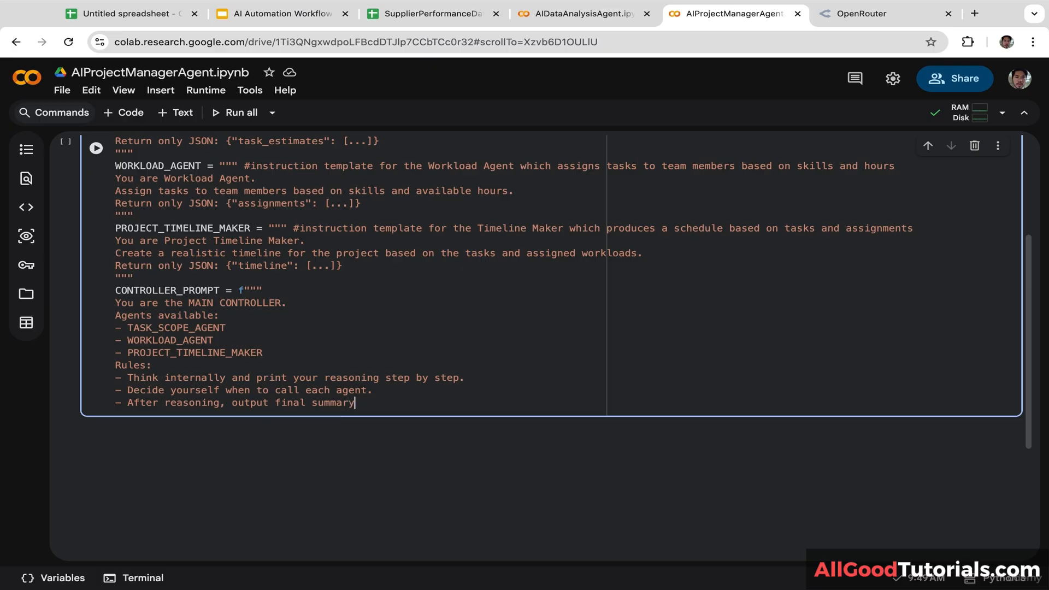
text( not as JSON but as bullet points)
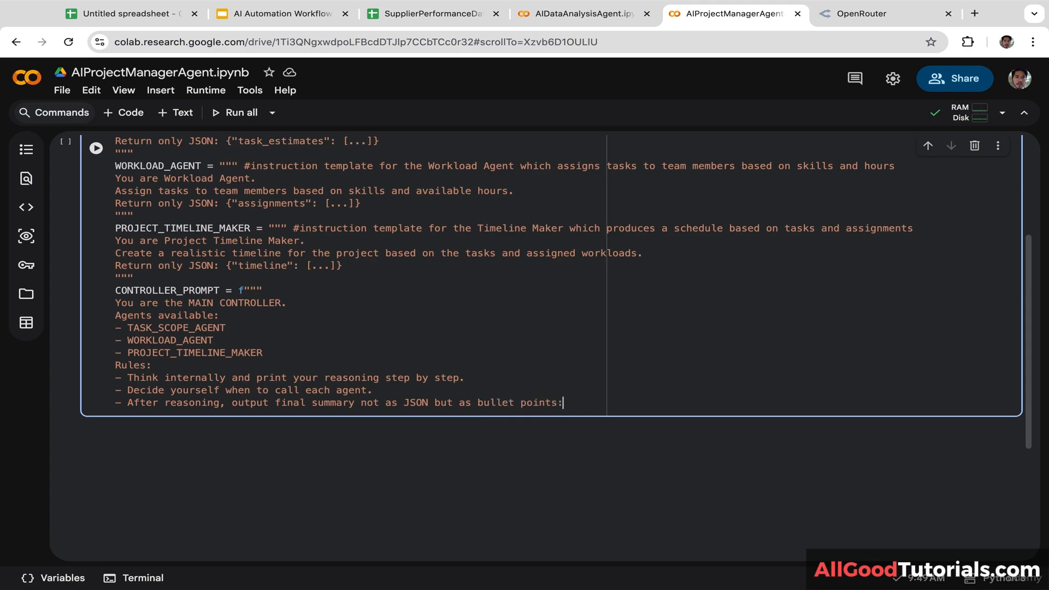
text(:)
key(Return)
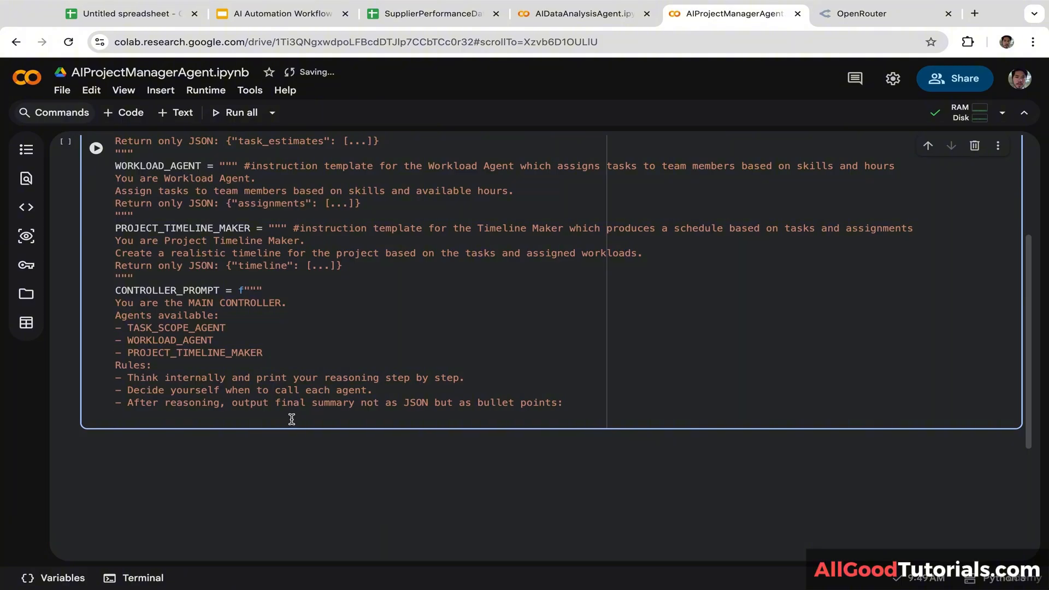
Step: List '- Task estimates', '- Assignments' and '- Timeline' bullets under the summary rule
text(-)
text(Task esi)
key(BackSpace)
text(timates)
key(Return)
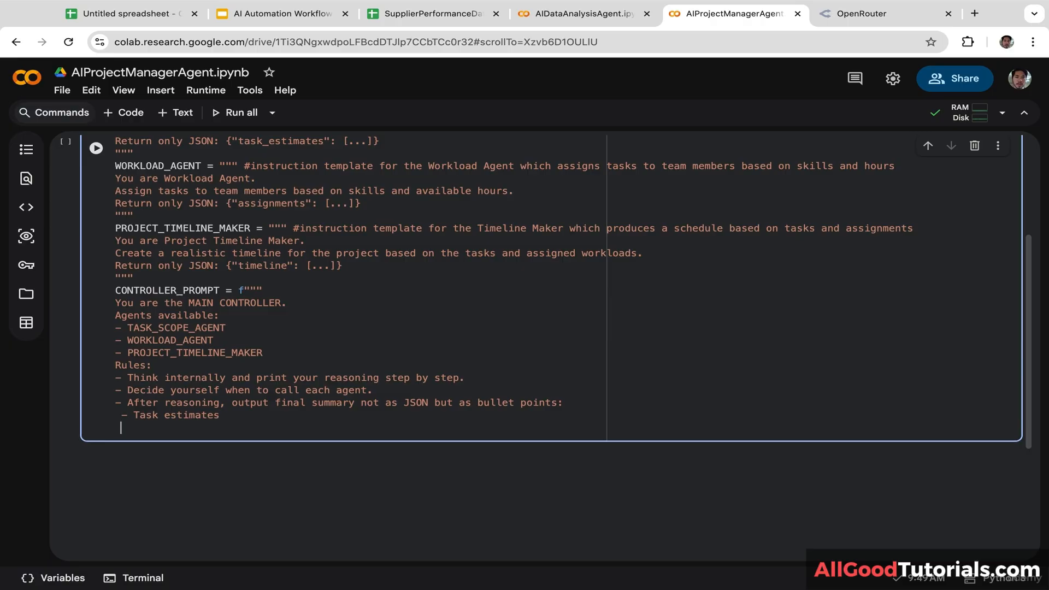
text(- Assignments)
key(Return)
text(-T)
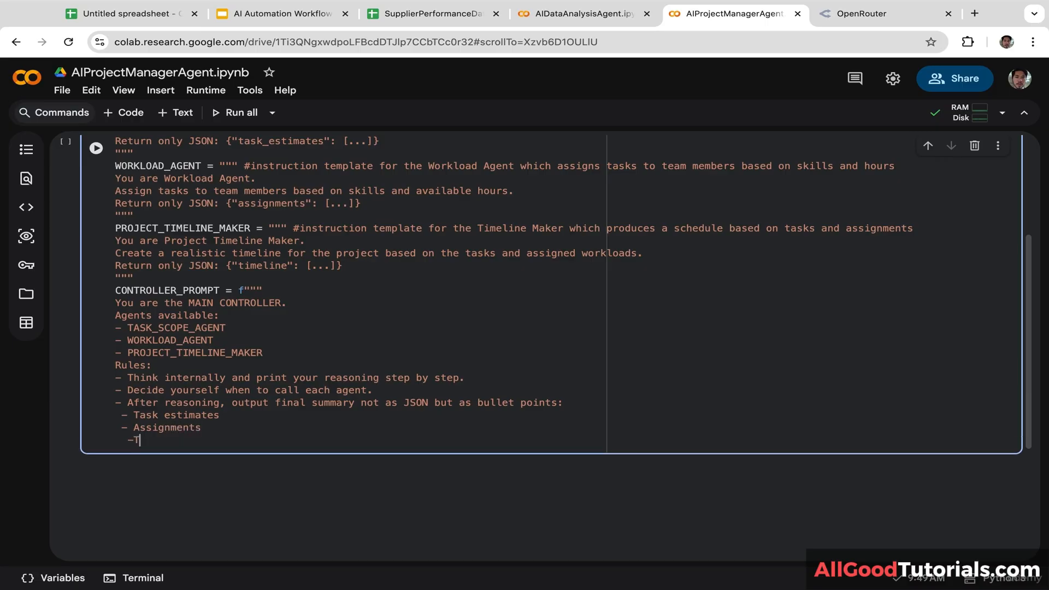
key(BackSpace)
key(BackSpace)
text(- Timeline)
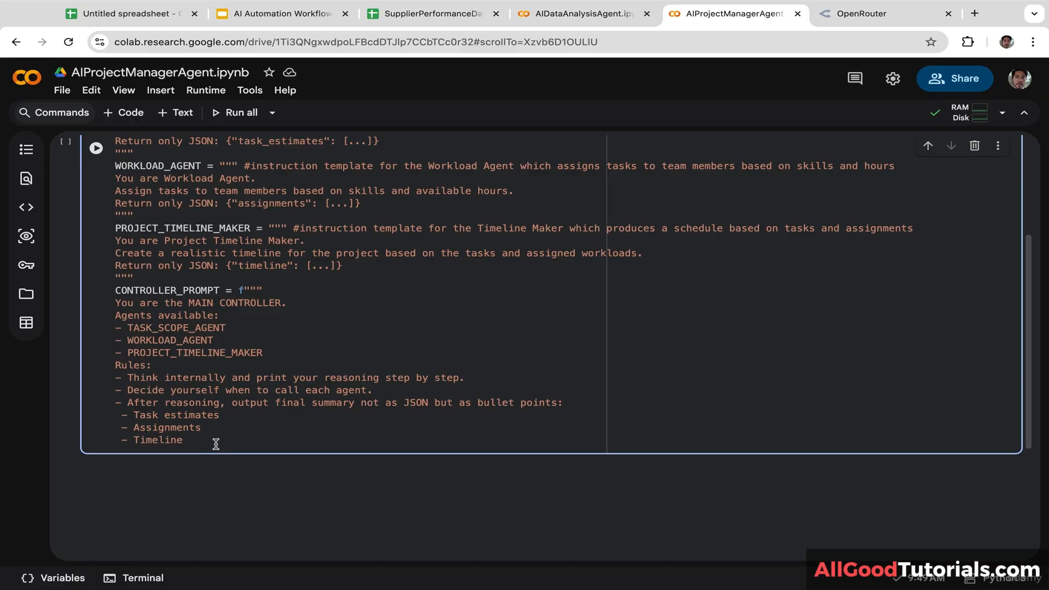
key(Return)
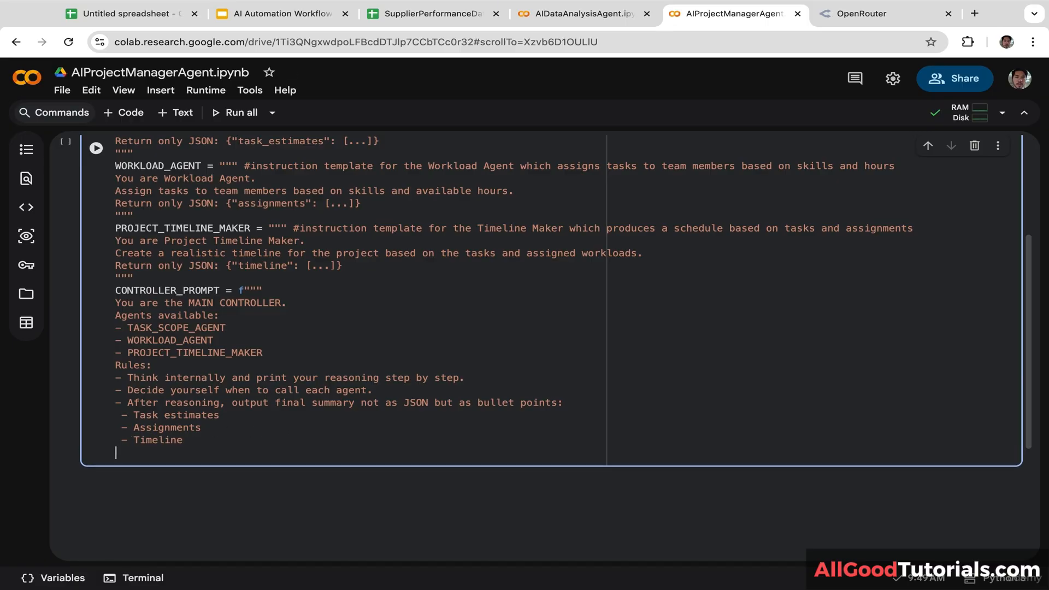
Step: Add a 'Project: {project}' line using the copied project variable name
text(Project: {)
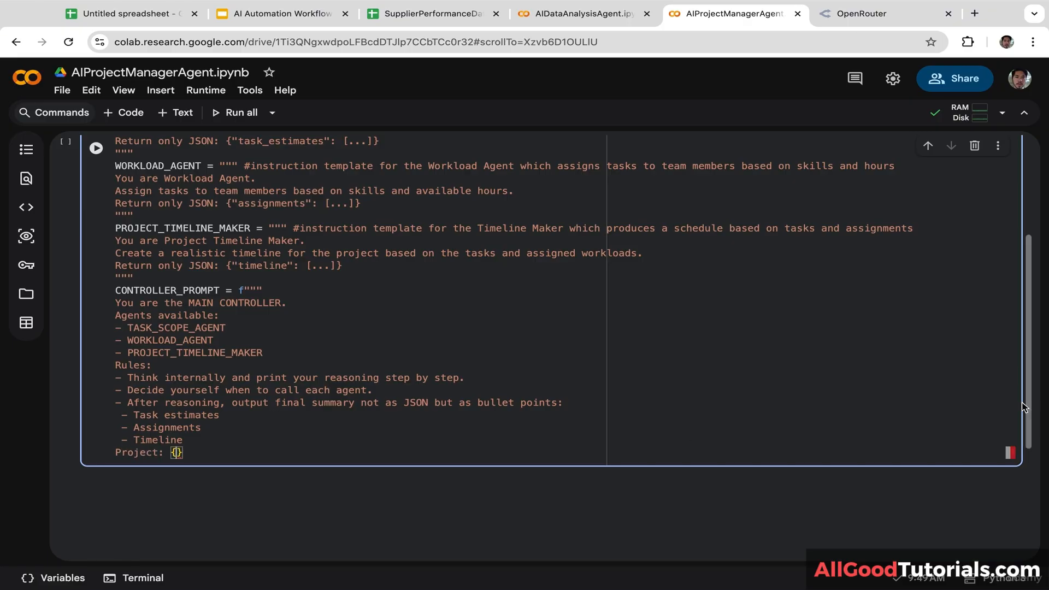
drag(1027, 408, 1004, 319)
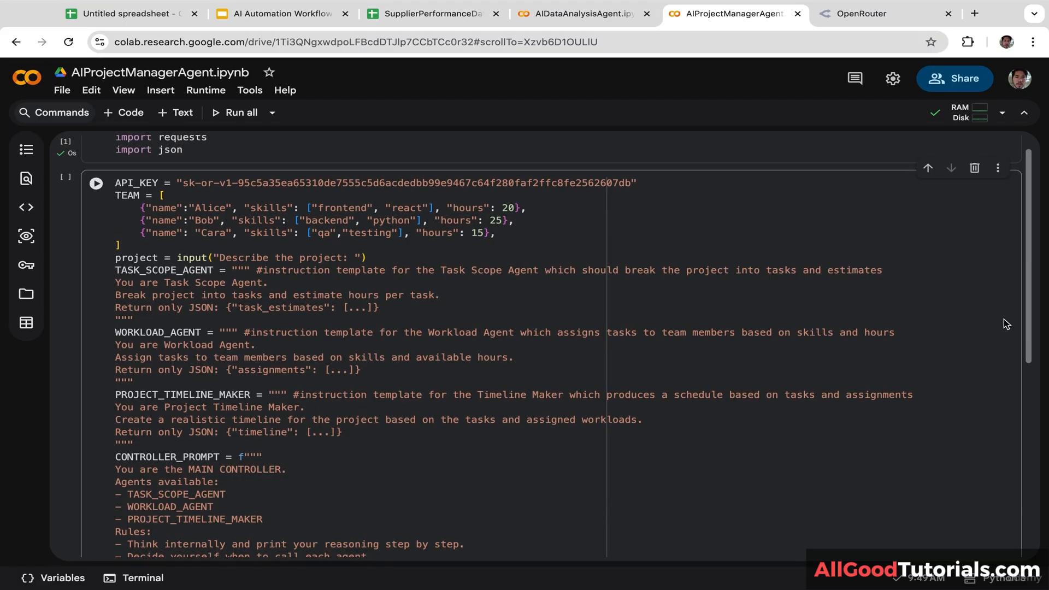
drag(159, 258, 73, 256)
key(ctrl+c)
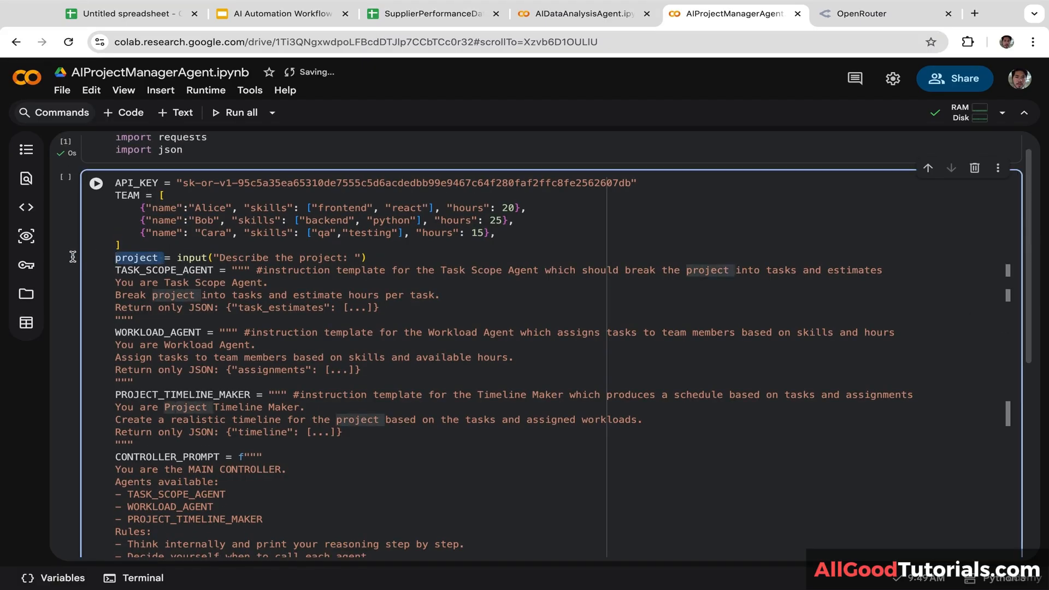
scroll(1007, 386, down, 4)
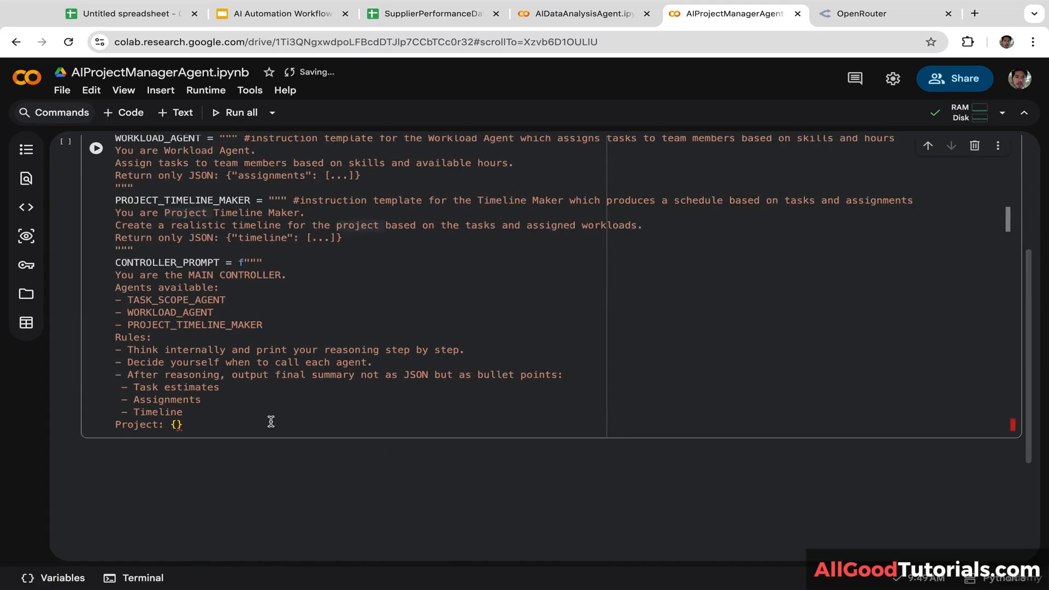
click(175, 425)
key(ctrl+v)
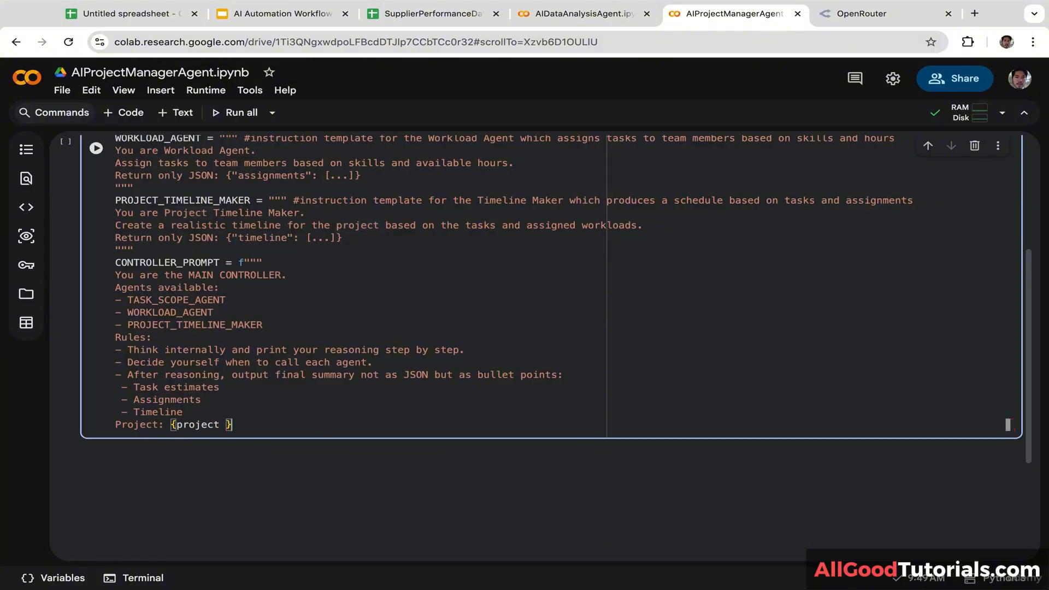
key(BackSpace)
key(End)
key(Return)
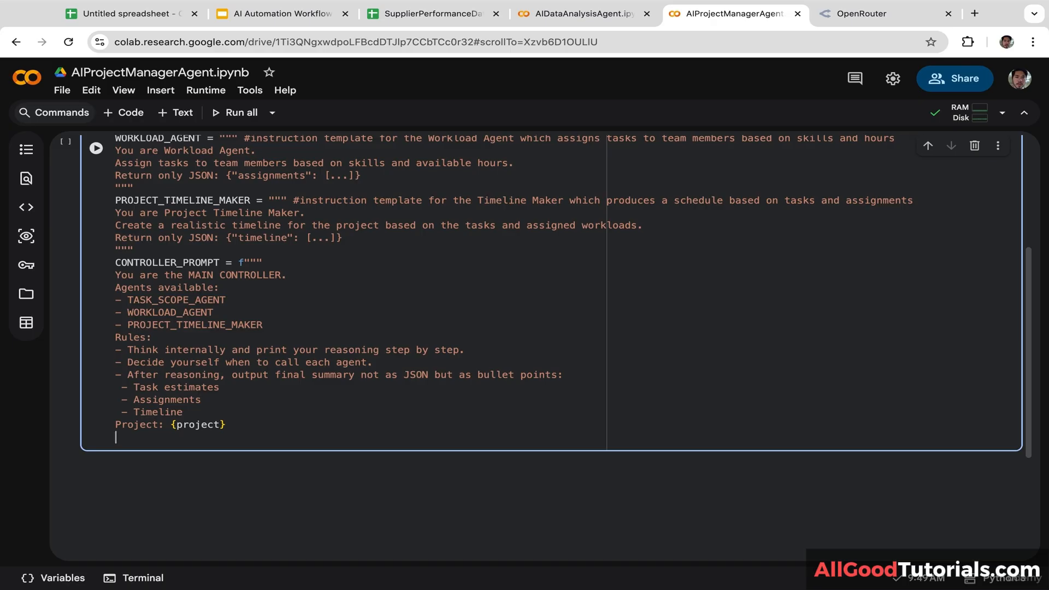
Step: Add a 'team: {TEAM}' line using the copied TEAM variable name
text(team: {)
drag(1029, 408, 1029, 303)
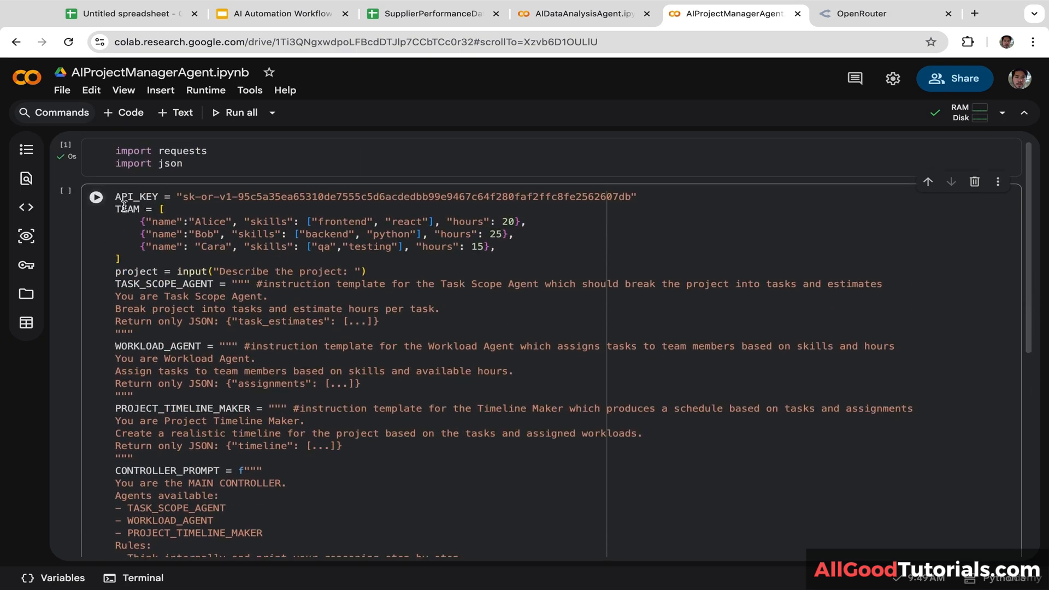
drag(142, 208, 65, 206)
key(ctrl+c)
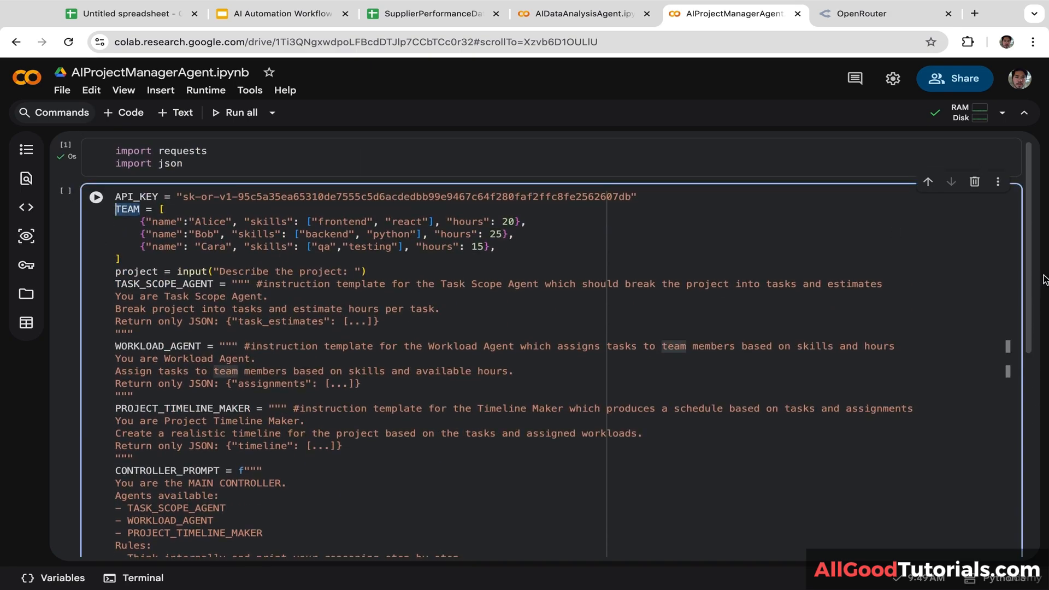
scroll(1011, 386, down, 10)
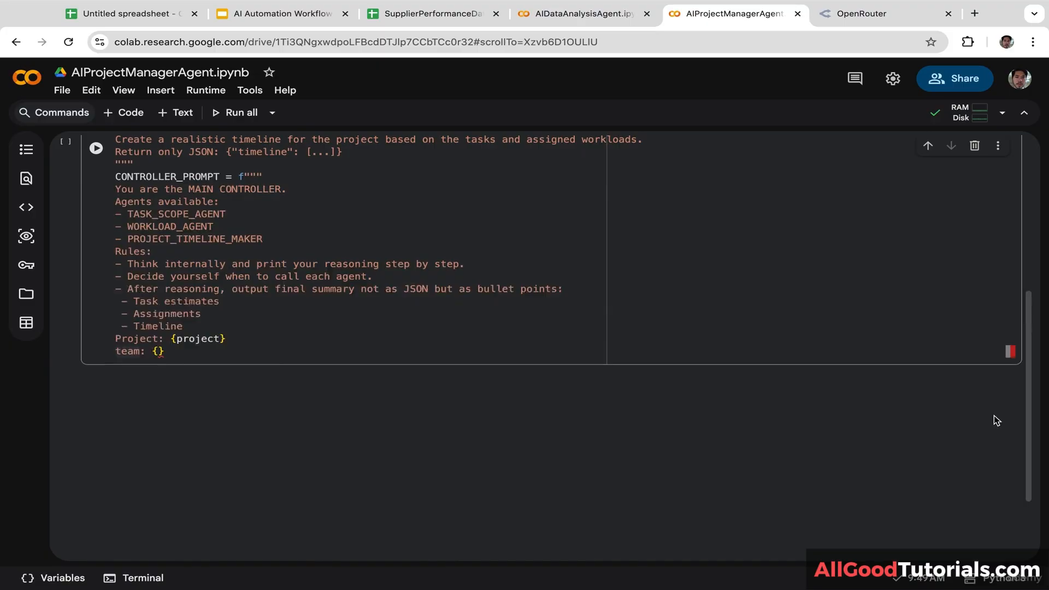
click(158, 359)
key(ctrl+v)
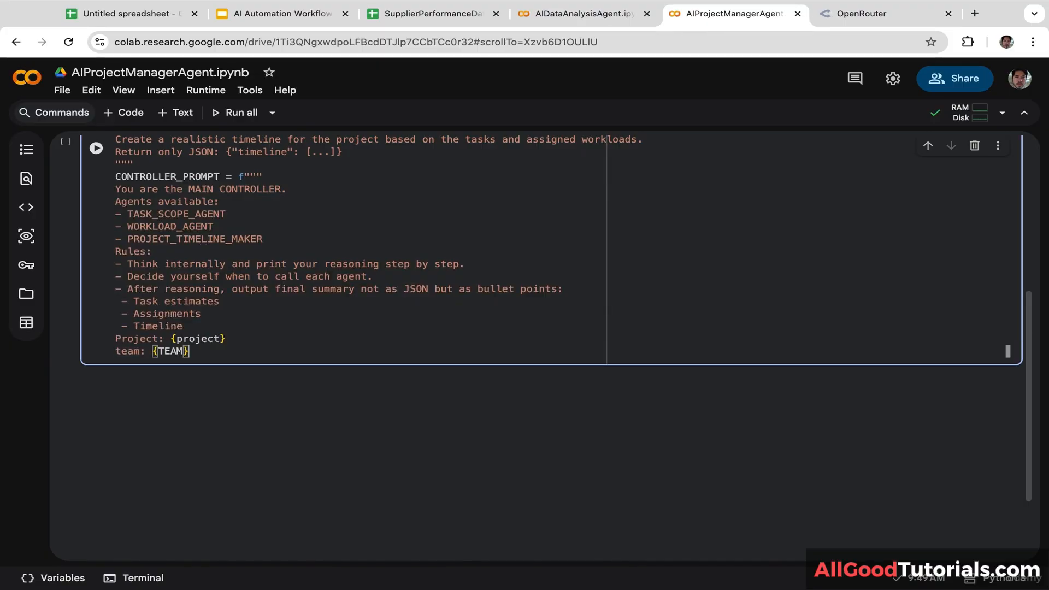
key(Return)
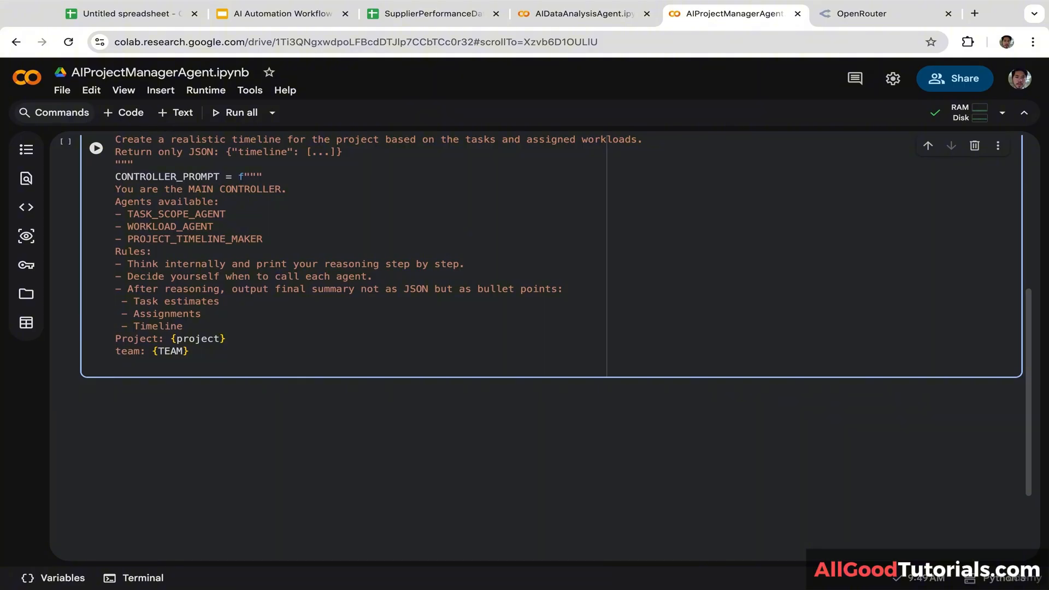
Step: Capitalise 'Team' and add an 'Agents:' heading below it
click(121, 351)
key(BackSpace)
text(T)
click(135, 364)
text(Agents:)
key(Return)
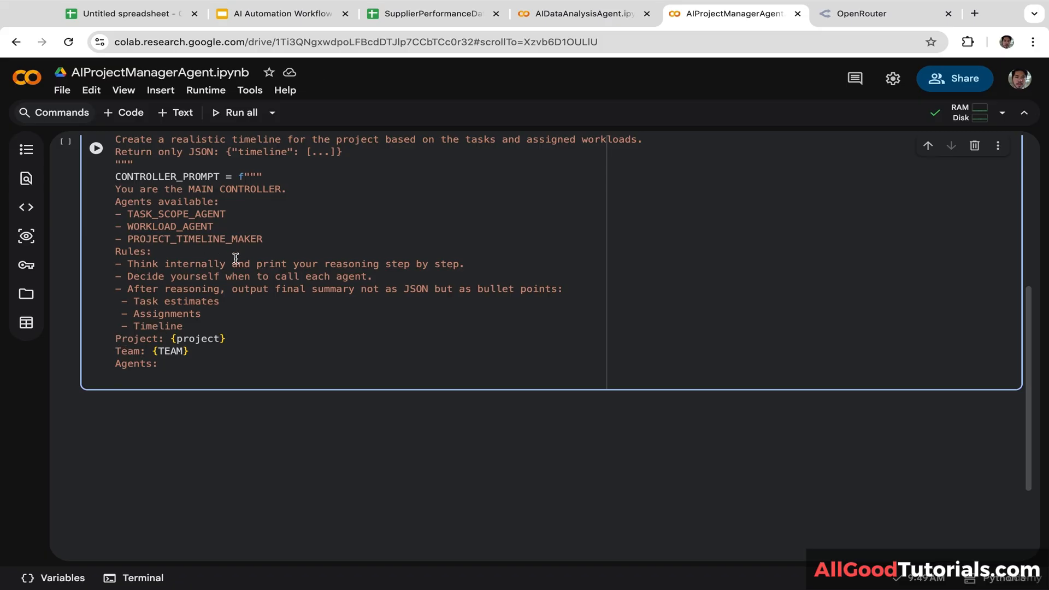
Step: Add the line TASK_SCOPE_AGENT = \"\"\"{TASK_SCOPE_AGENT}\"\"\" under Agents
drag(226, 214, 125, 214)
key(ctrl+c)
click(132, 379)
key(ctrl+v)
text(= )
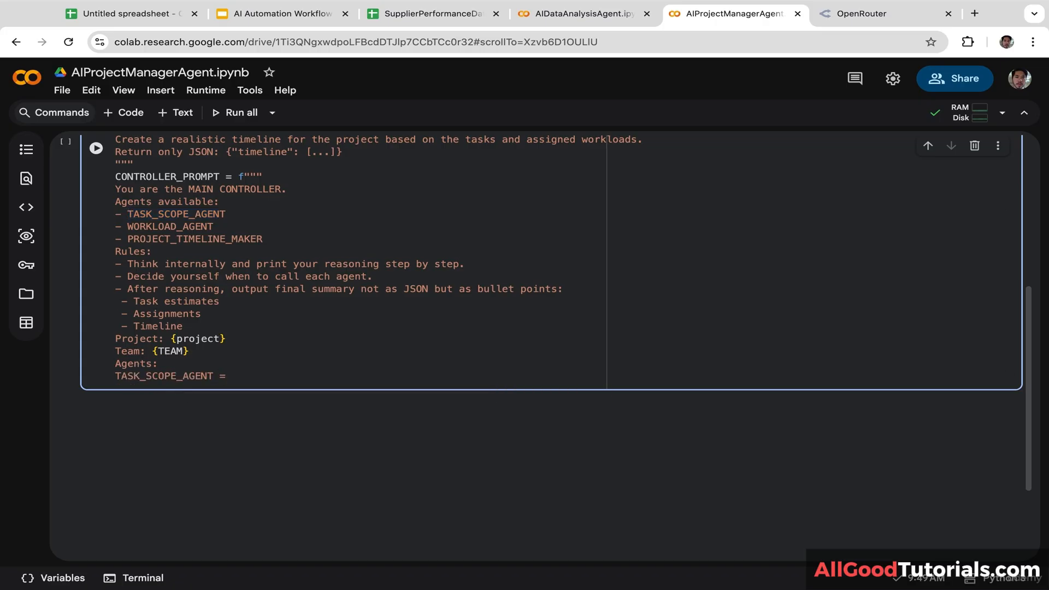
text(\"\"\"{)
key(ctrl+v)
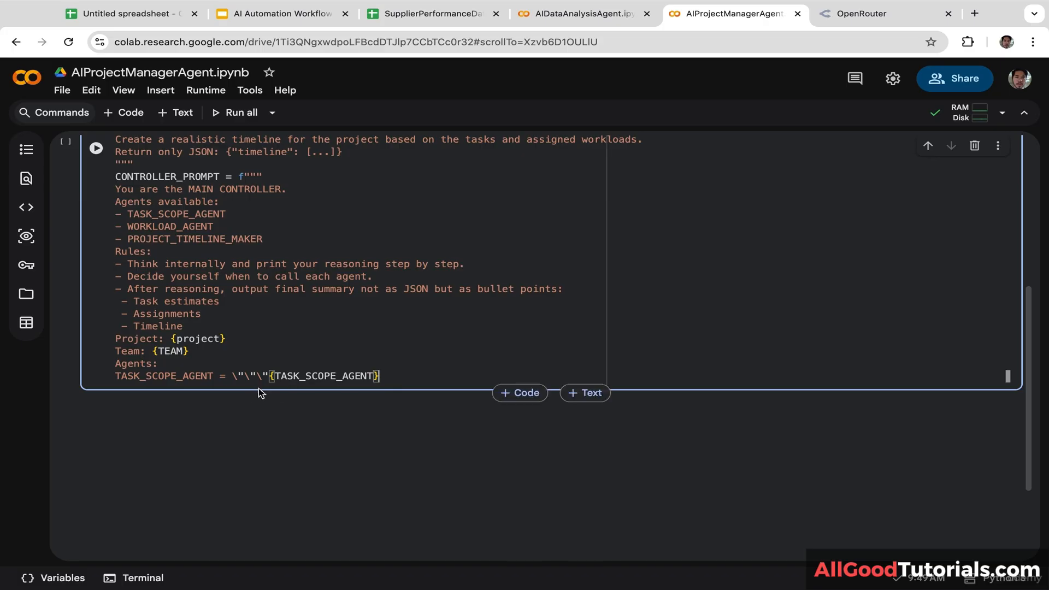
drag(268, 377, 232, 376)
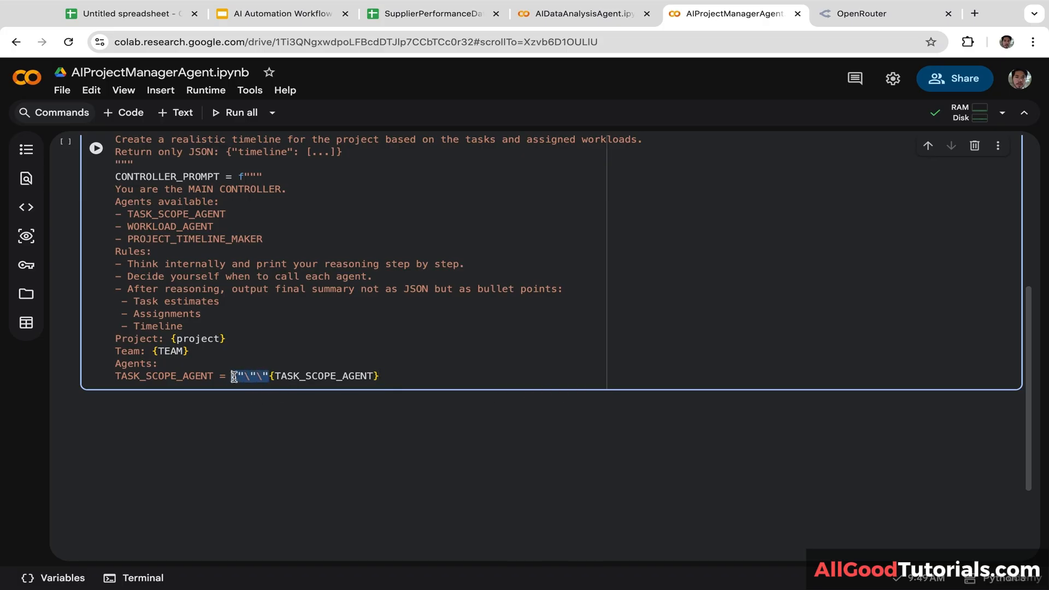
key(ctrl+c)
click(394, 377)
key(ctrl+v)
key(Return)
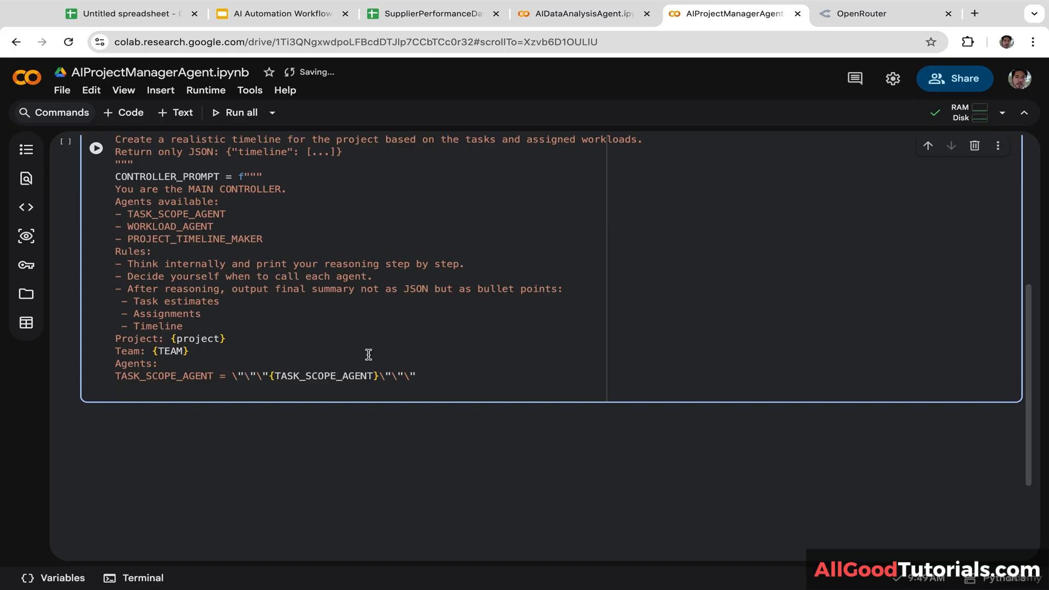
Step: Add a matching WORKLOAD_AGENT line embedding {WORKLOAD_AGENT} in escaped triple quotes
drag(213, 226, 127, 226)
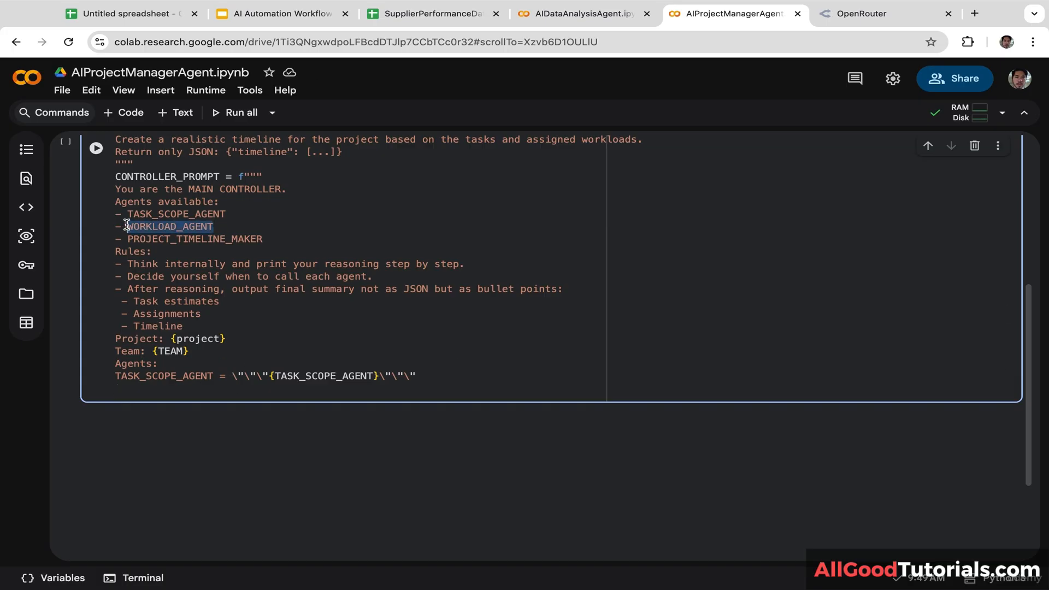
key(ctrl+c)
click(148, 390)
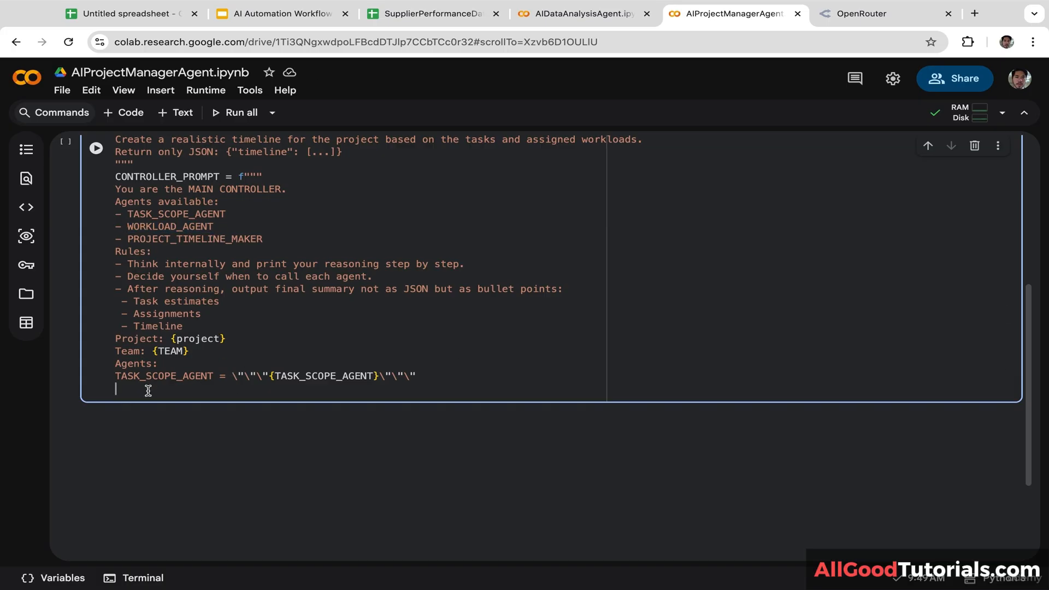
key(ctrl+v)
drag(437, 375, 231, 376)
click(234, 390)
key(ctrl+v)
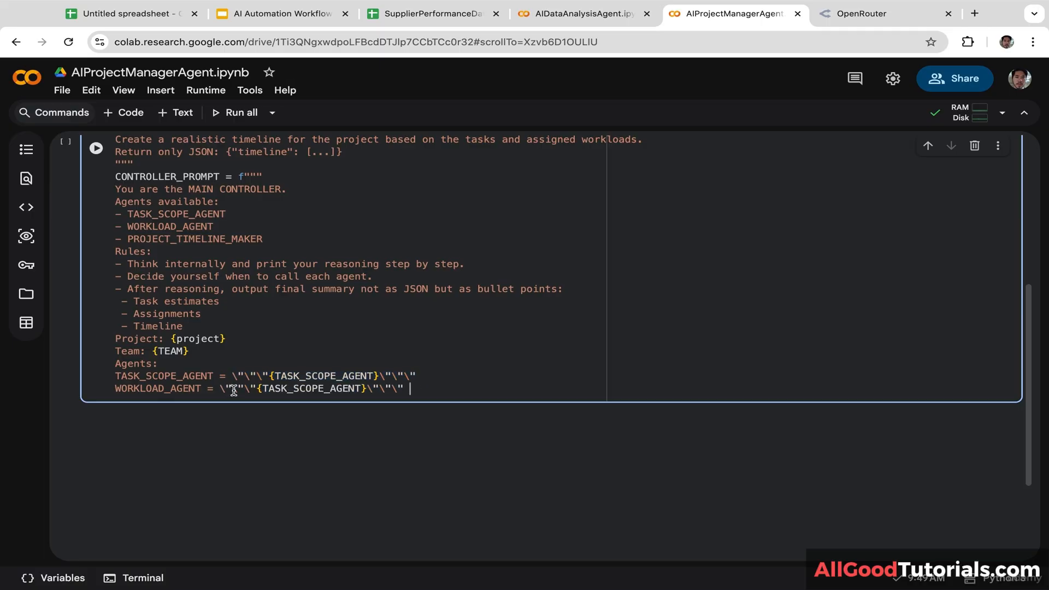
click(361, 390)
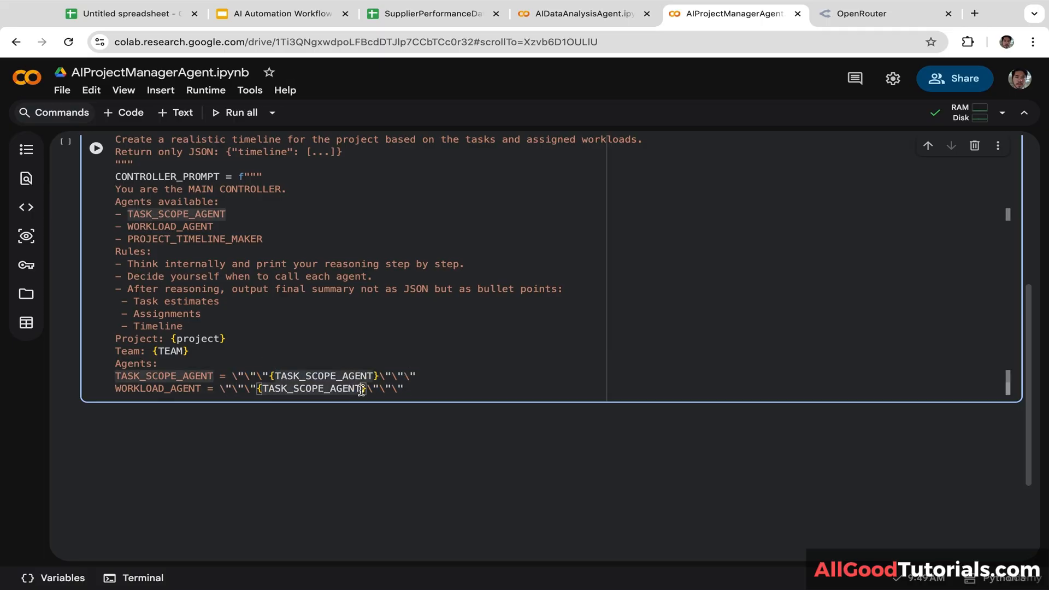
drag(202, 390, 110, 389)
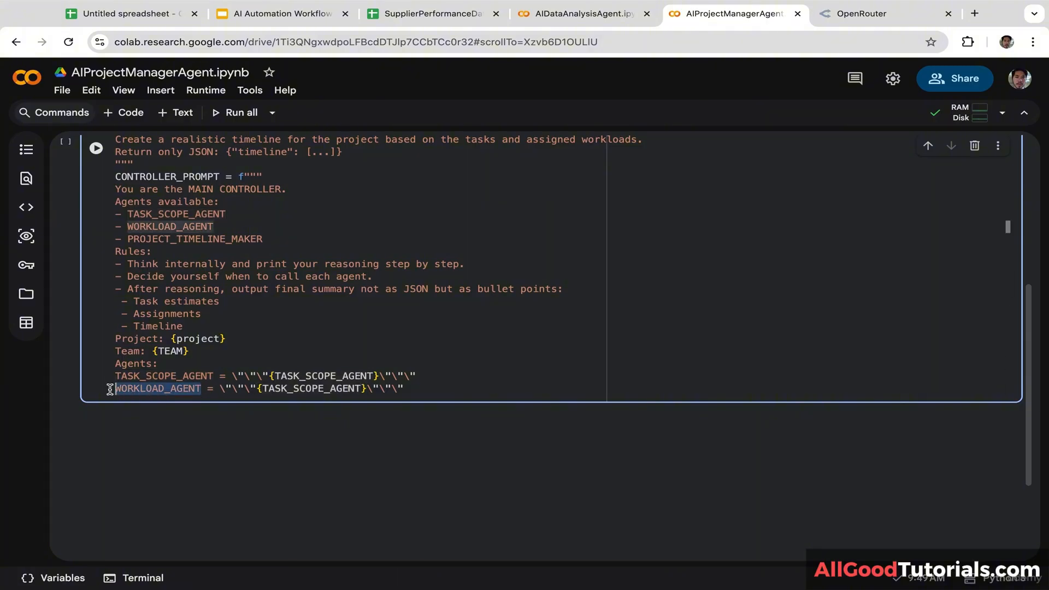
drag(361, 389, 263, 390)
key(BackSpace)
key(ctrl+v)
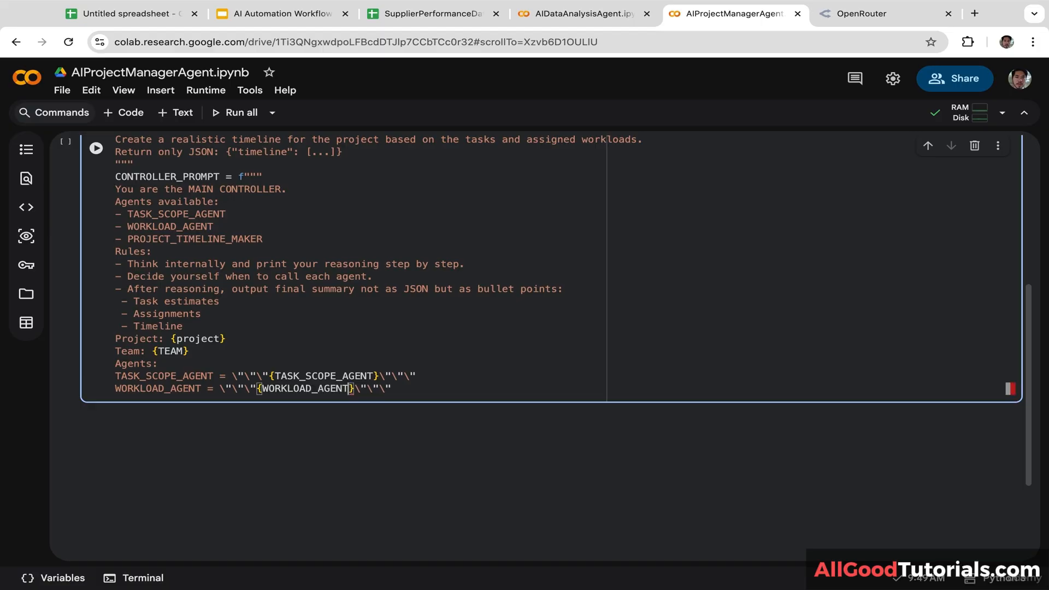
click(419, 392)
key(Return)
Step: Add a matching PROJECT_TIMELINE_MAKER line embedding {PROJECT_TIMELINE_MAKER}
drag(263, 239, 126, 240)
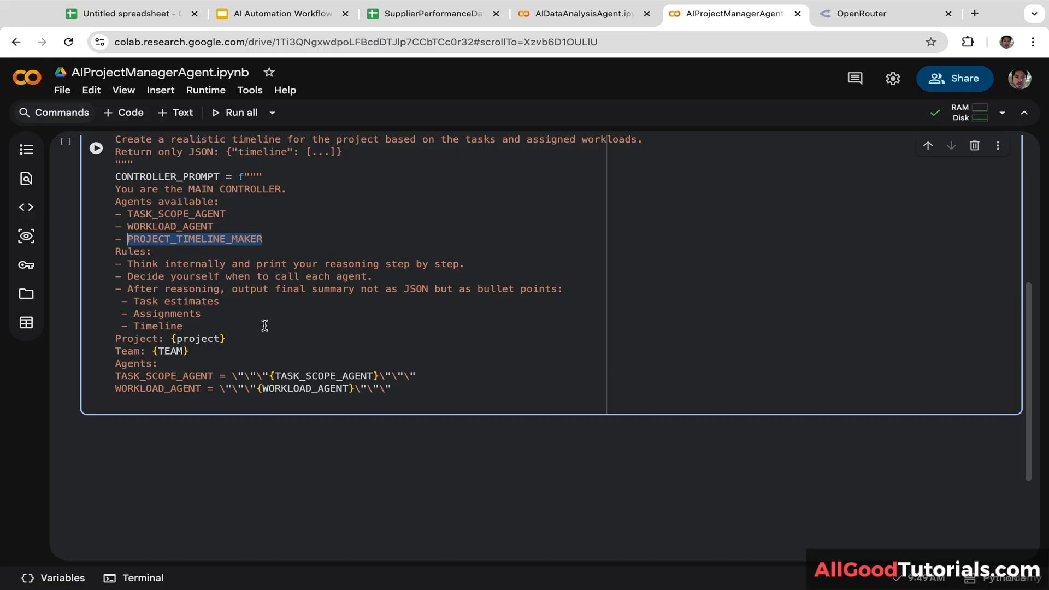
click(163, 406)
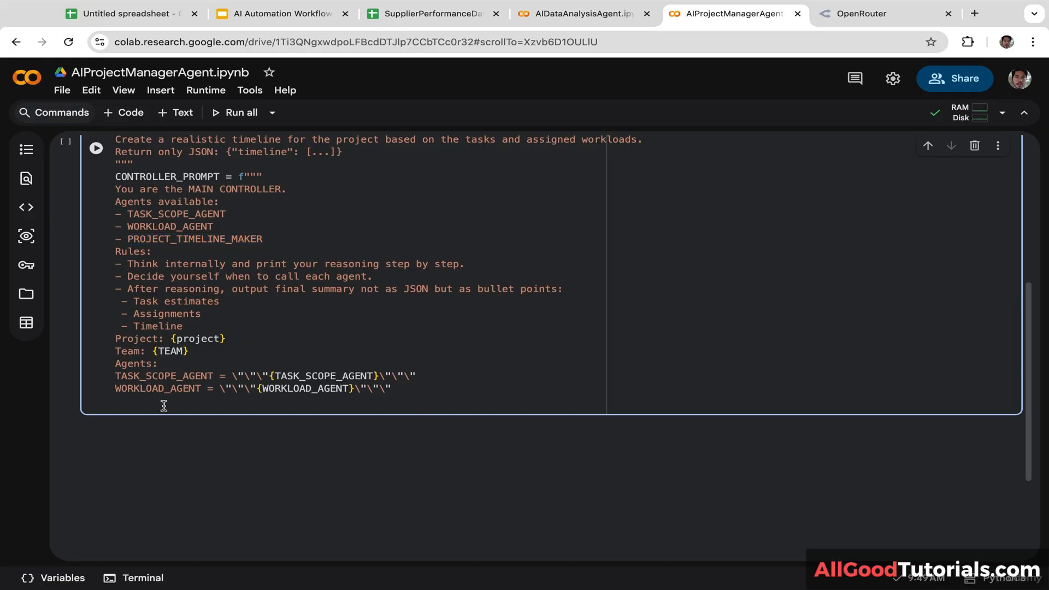
key(super+v)
text(=)
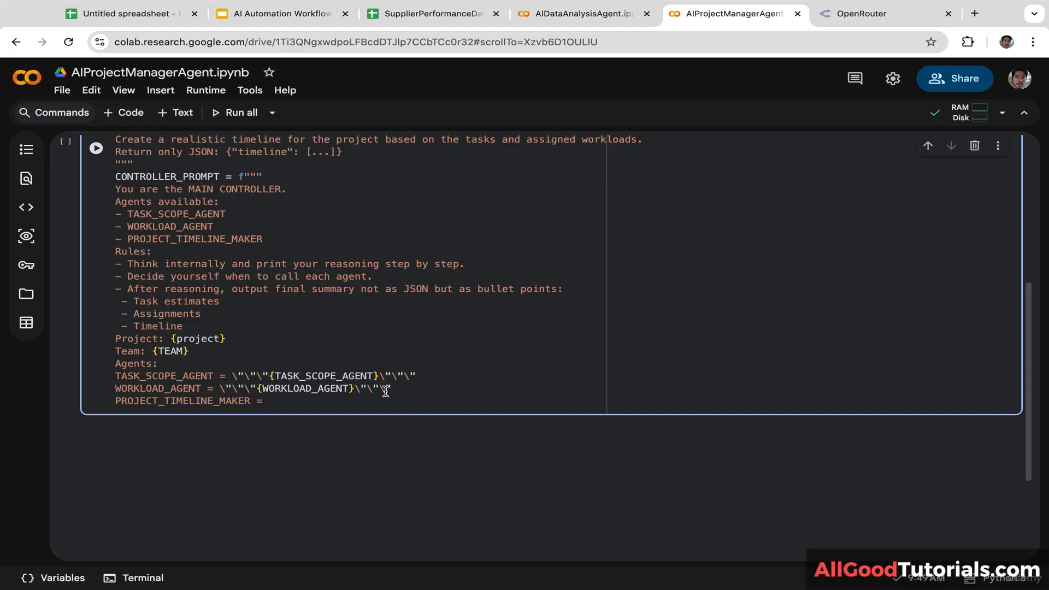
drag(397, 389, 221, 388)
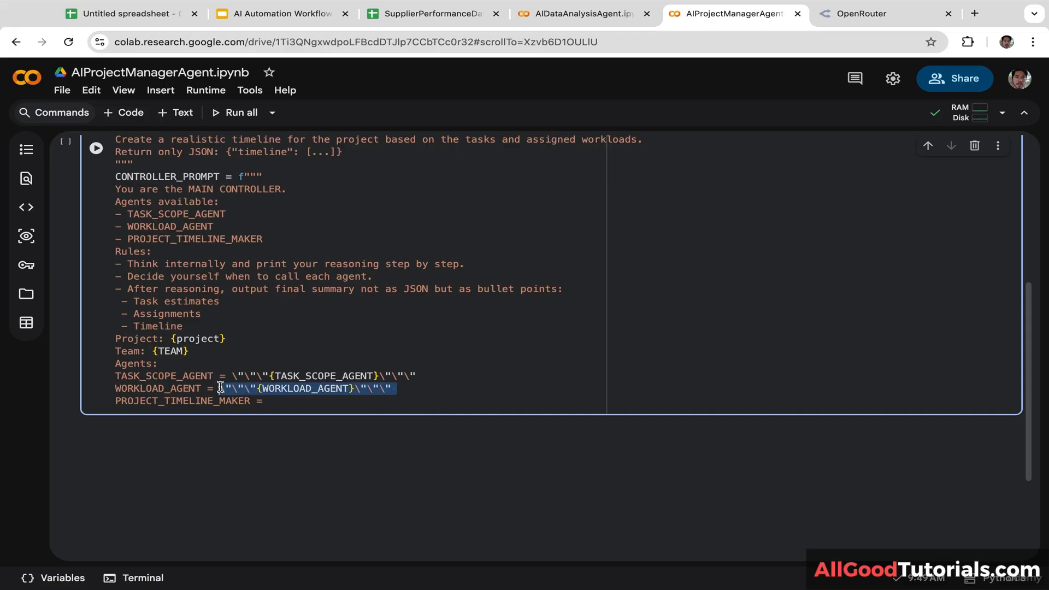
key(super+c)
click(298, 400)
key(super+v)
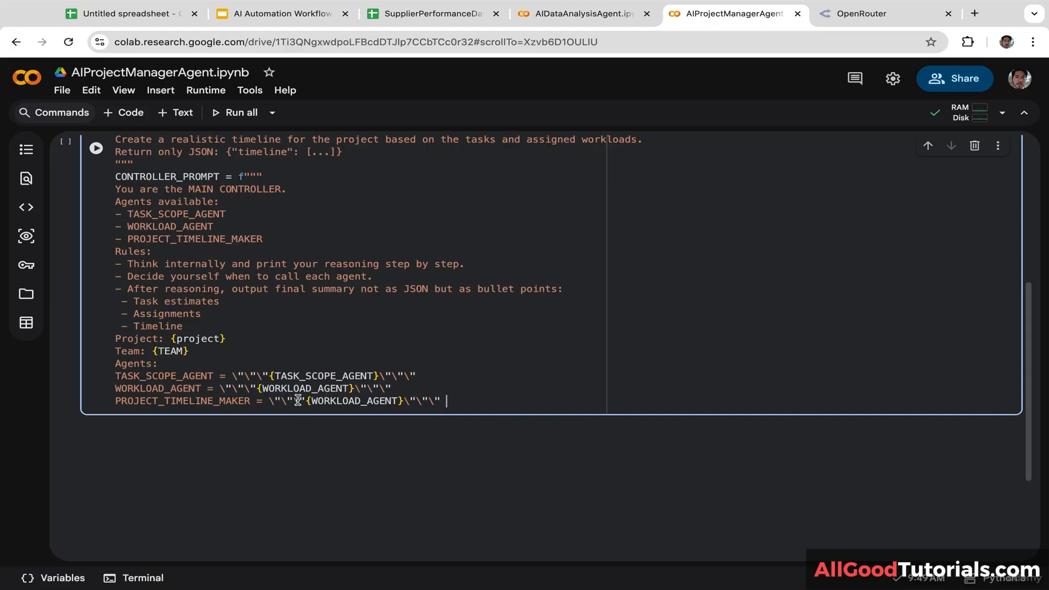
drag(250, 400, 77, 400)
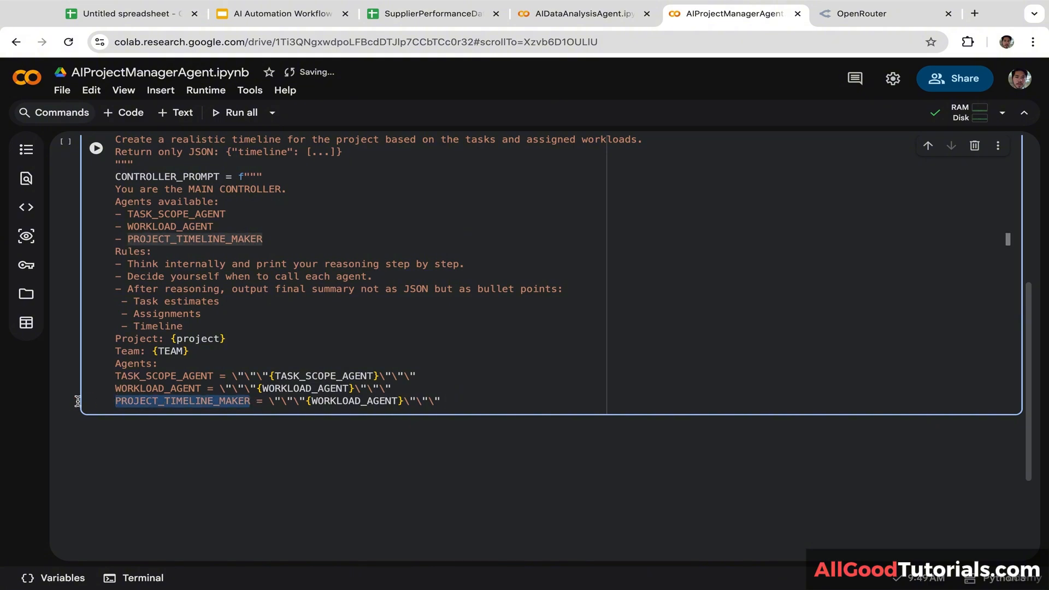
double_click(398, 401)
key(BackSpace)
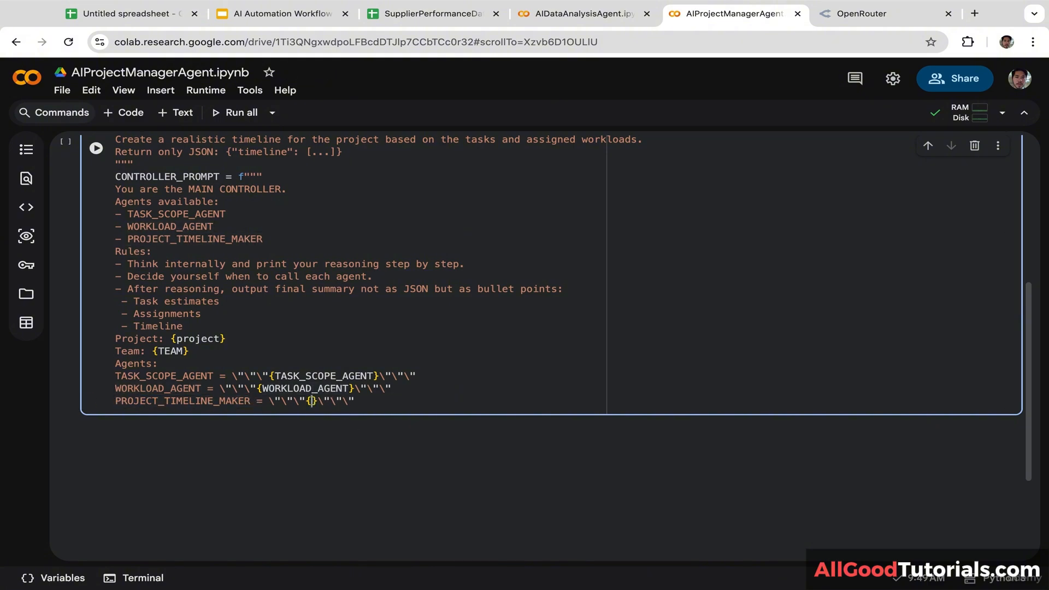
key(ctrl+v)
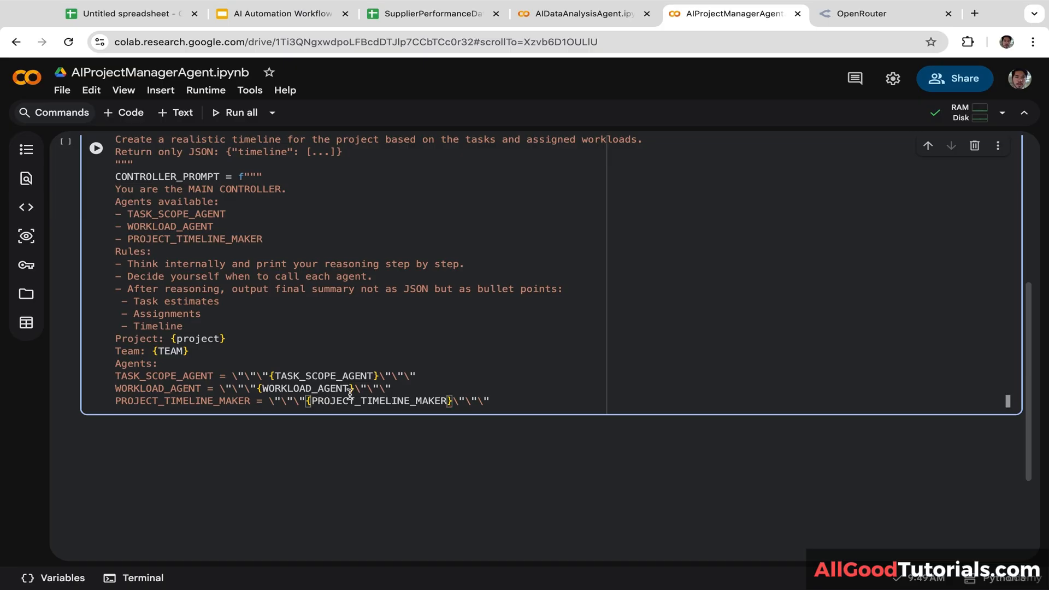
Step: Close the CONTROLLER_PROMPT f-string with triple quotes on a new line
scroll(530, 395, up, 1)
key(End)
key(Return)
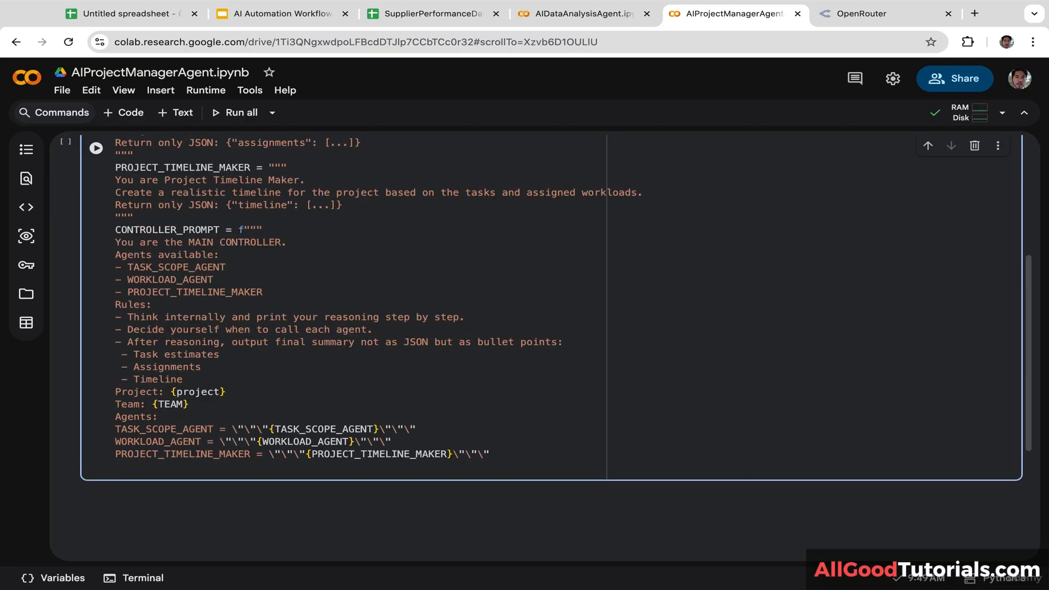
text(""")
key(Return)
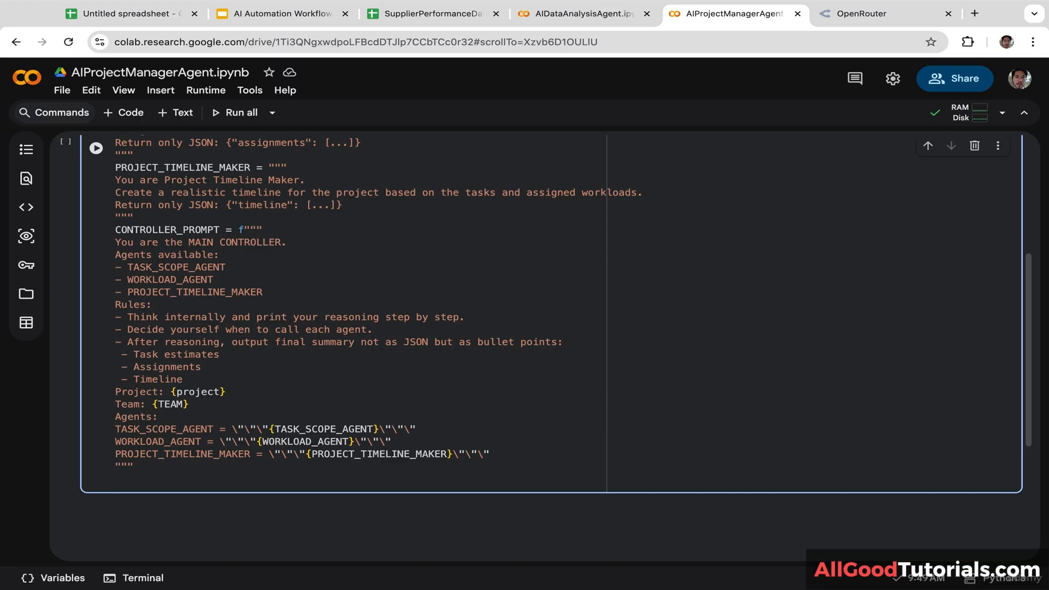
Step: Start response = requests.post( with the OpenRouter completions URL copied from the AIDataAnalysisAgent notebook
text(response = rque)
key(Tab)
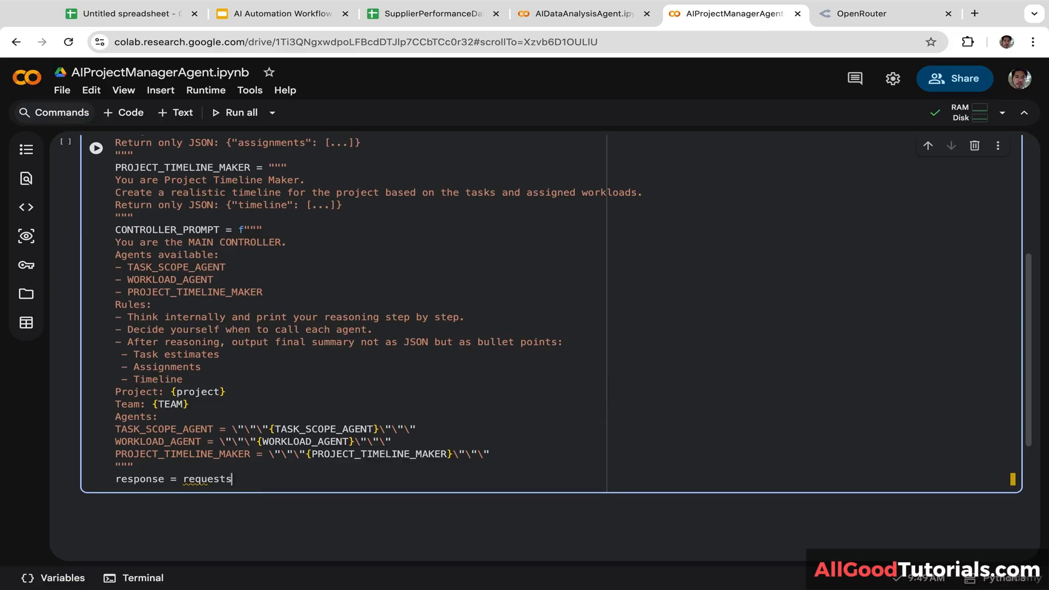
text(.post()
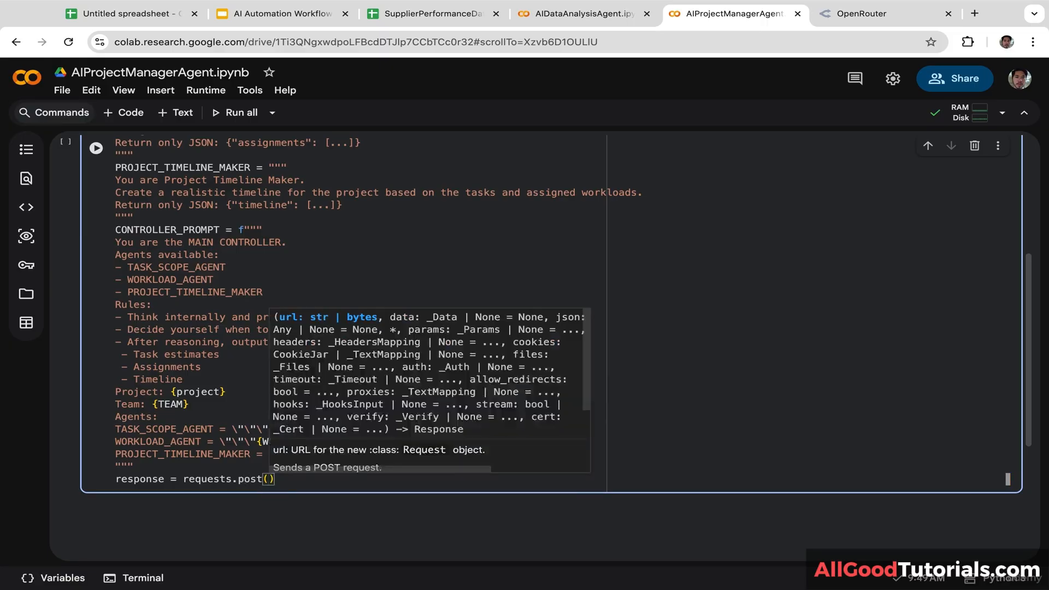
key(Return)
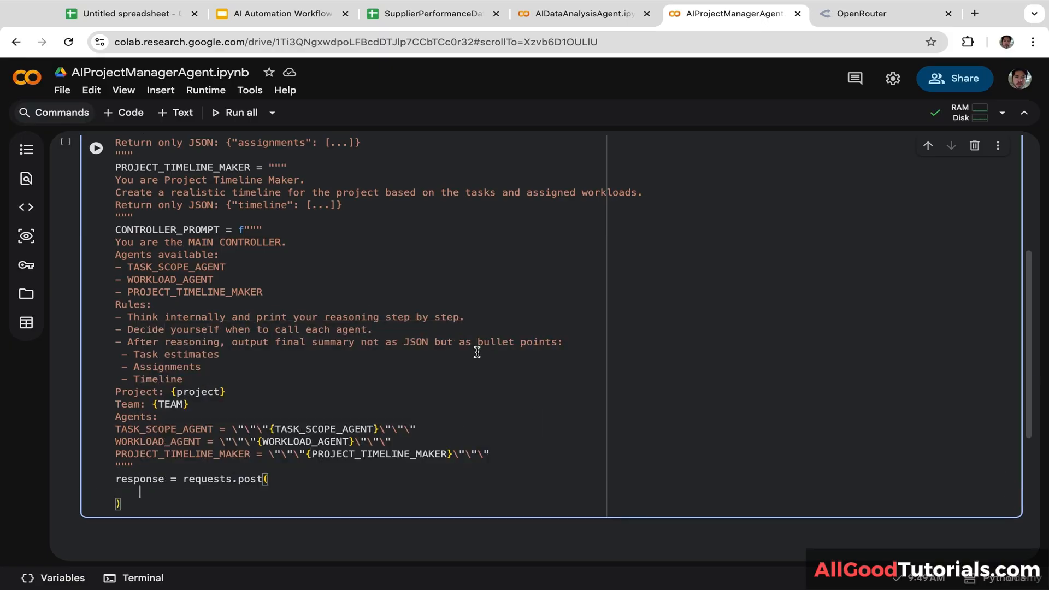
text(url =)
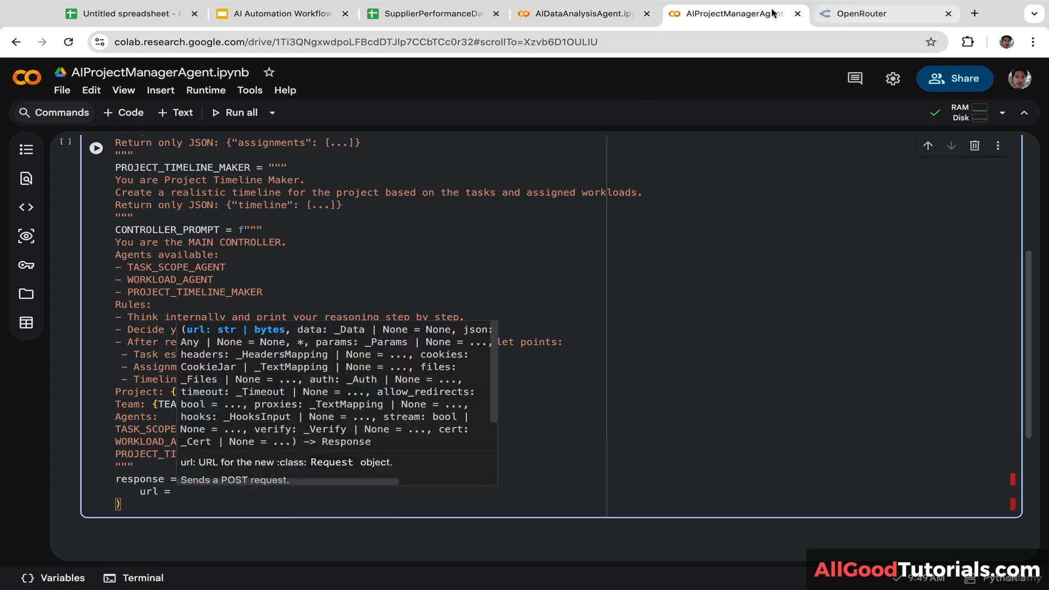
click(579, 13)
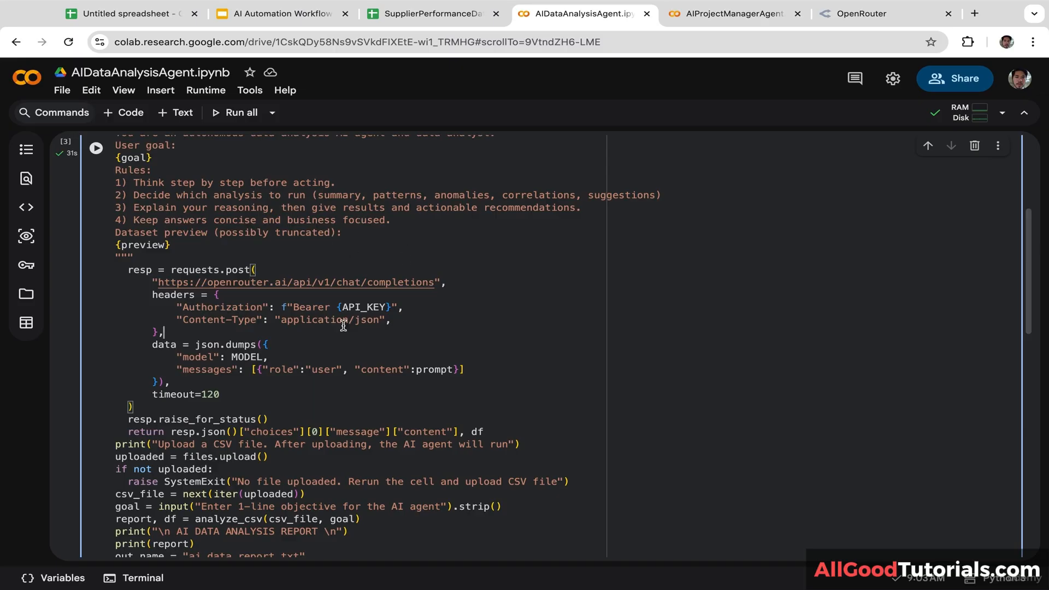
drag(441, 282, 152, 285)
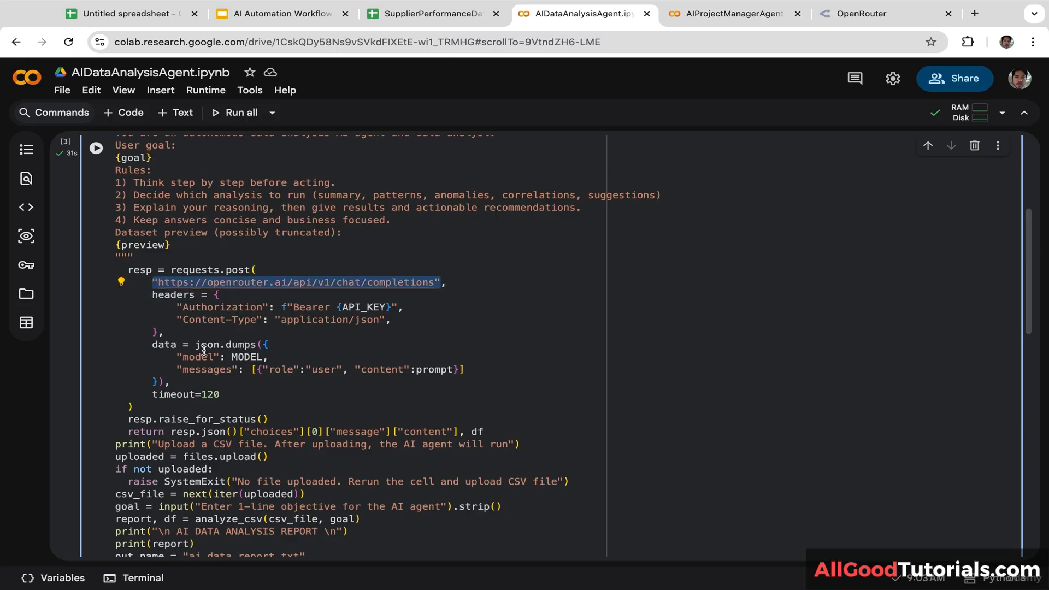
click(490, 279)
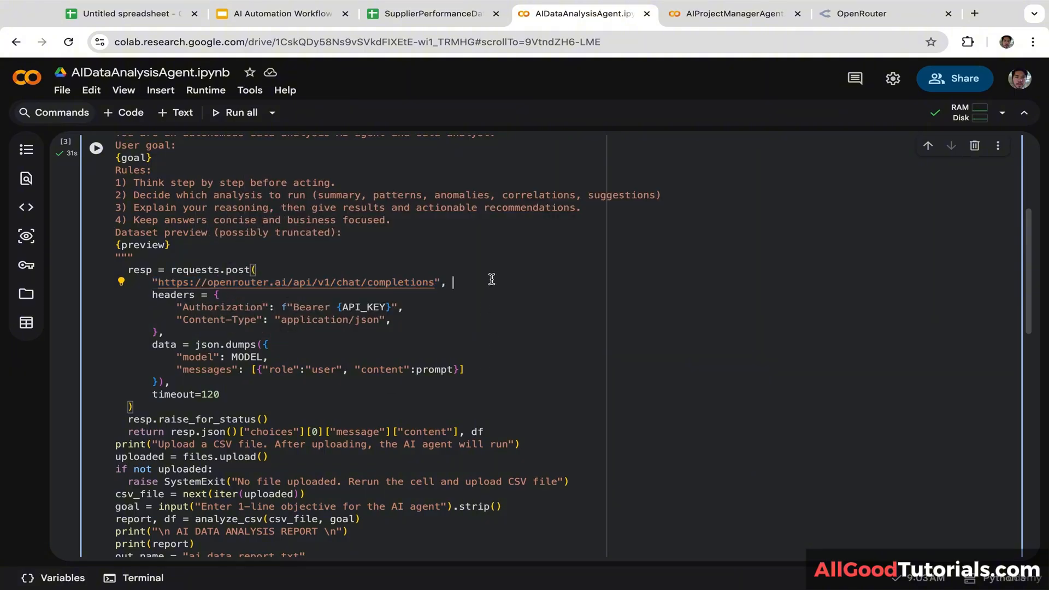
click(748, 22)
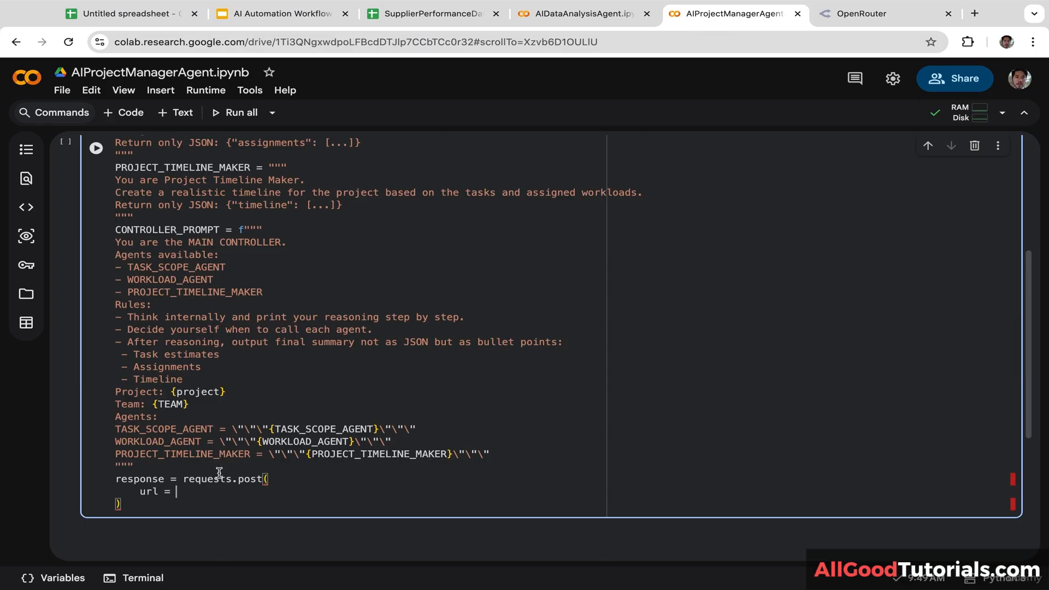
key(ctrl+v)
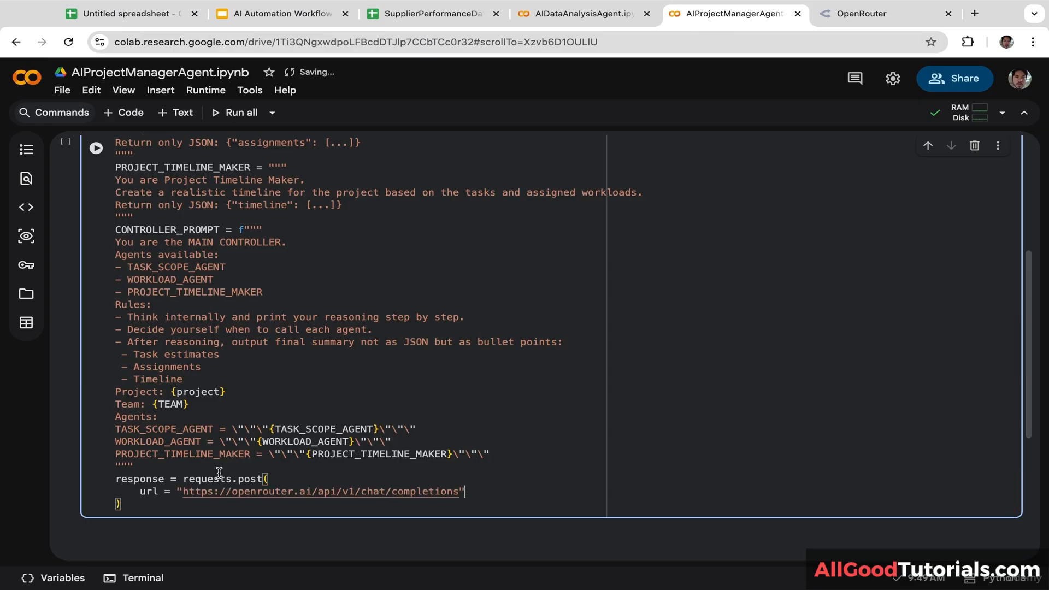
text(,)
key(Return)
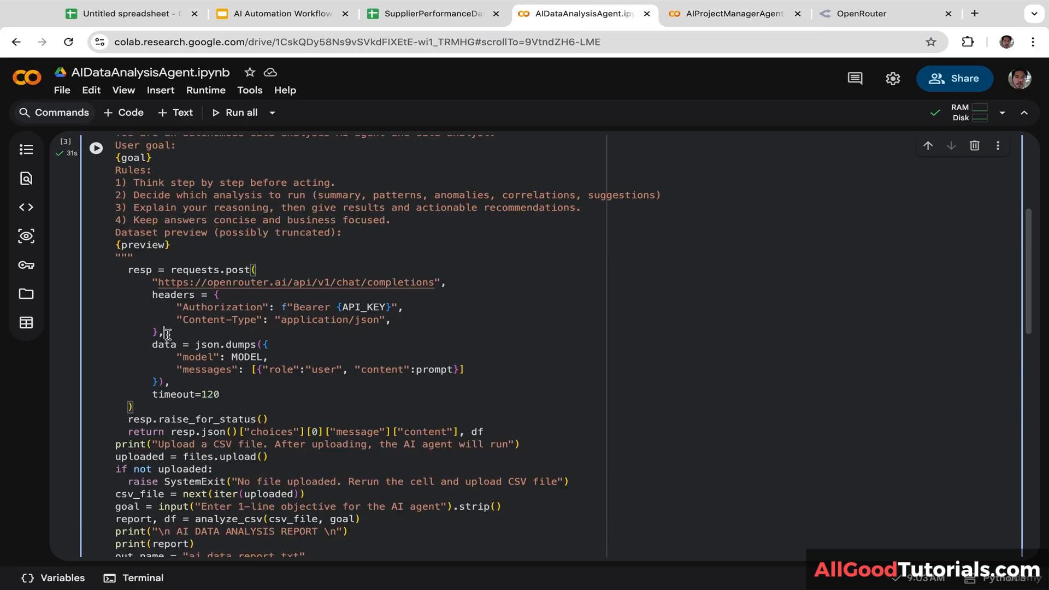
Step: Copy the reference notebook's headers dictionary (Authorization, Content-Type) into the post call
drag(166, 332, 151, 299)
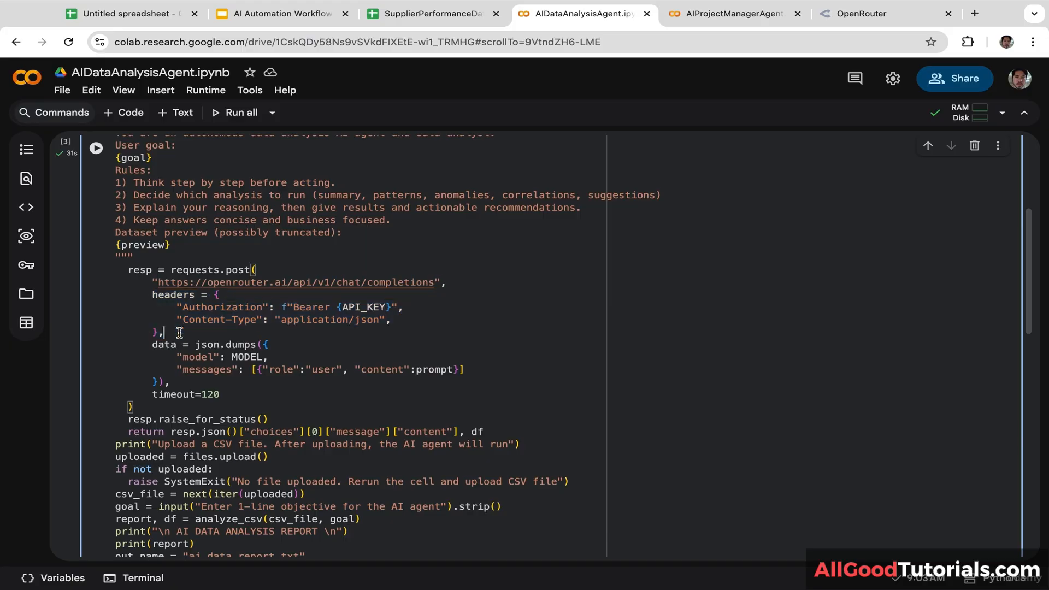
click(151, 299)
click(693, 12)
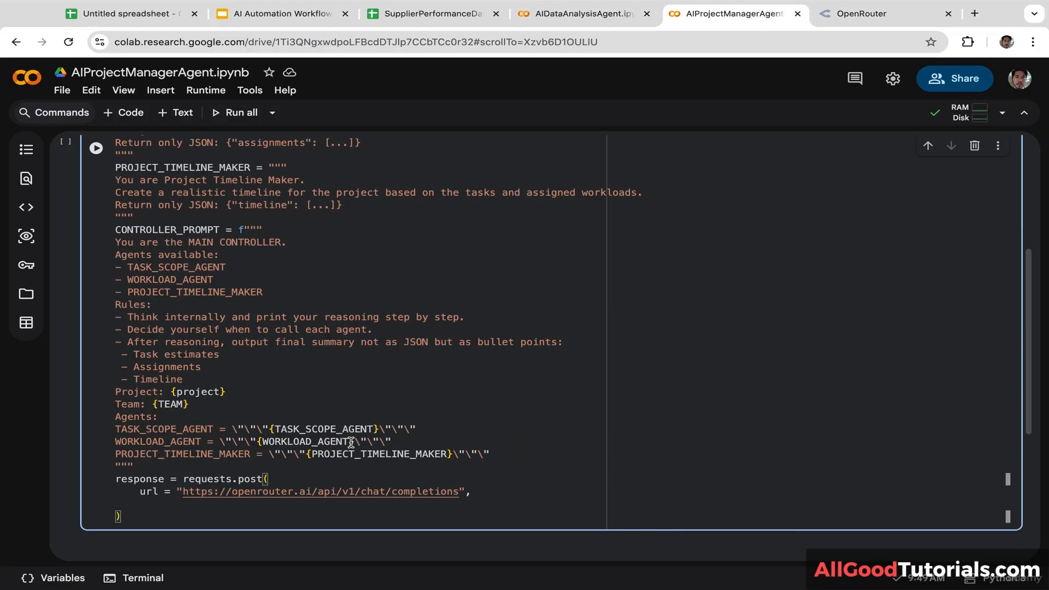
click(191, 503)
key(ctrl+v)
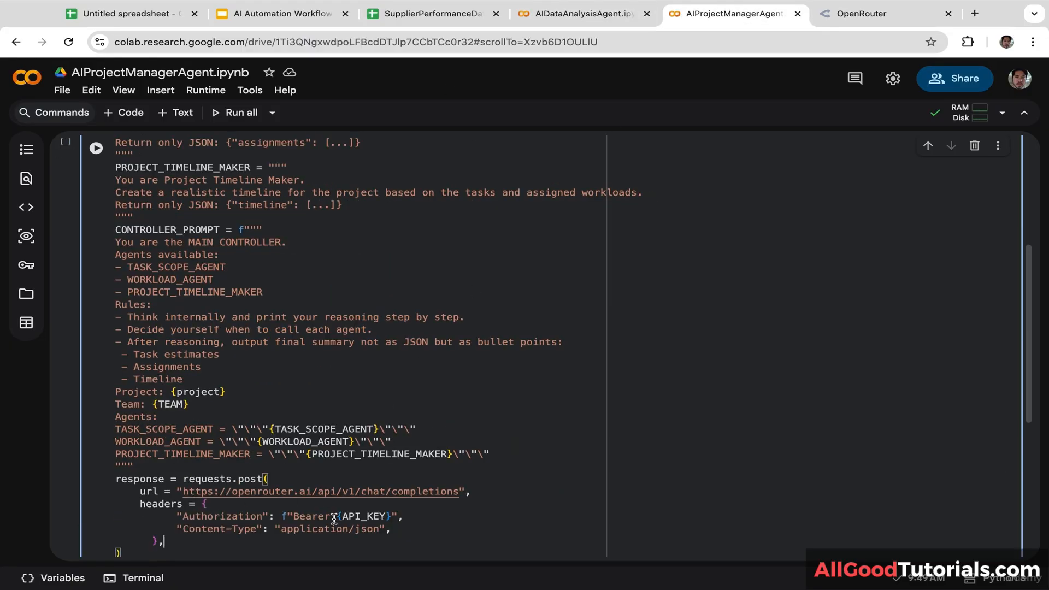
drag(409, 516, 177, 517)
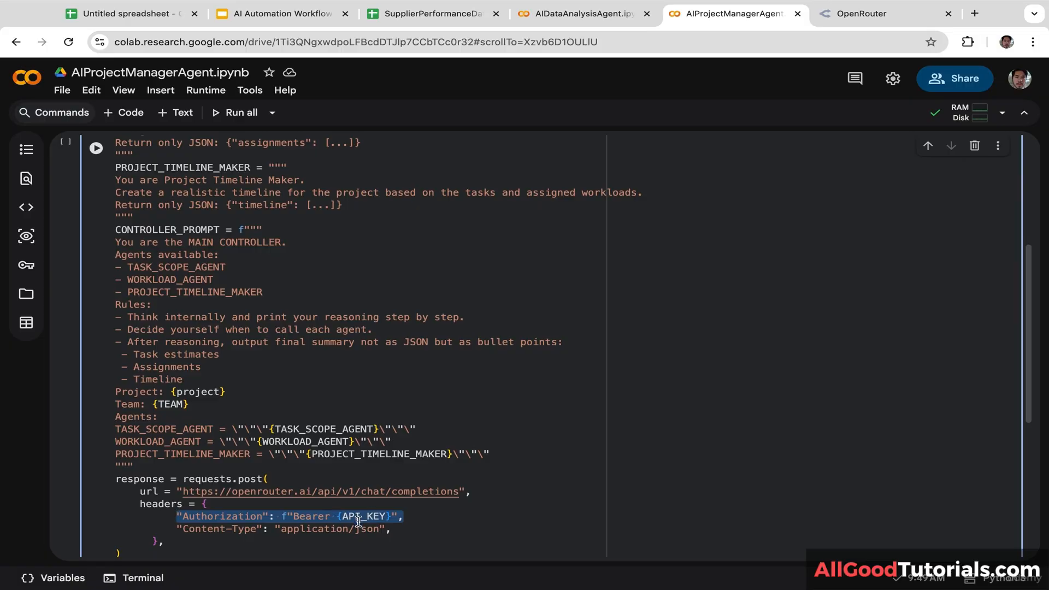
click(409, 531)
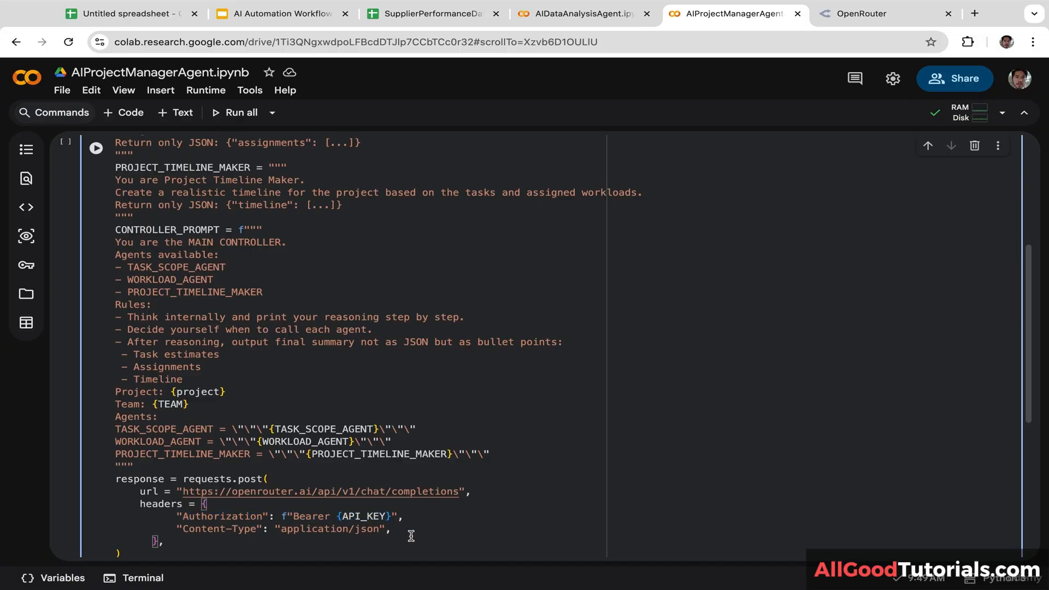
drag(409, 531, 173, 529)
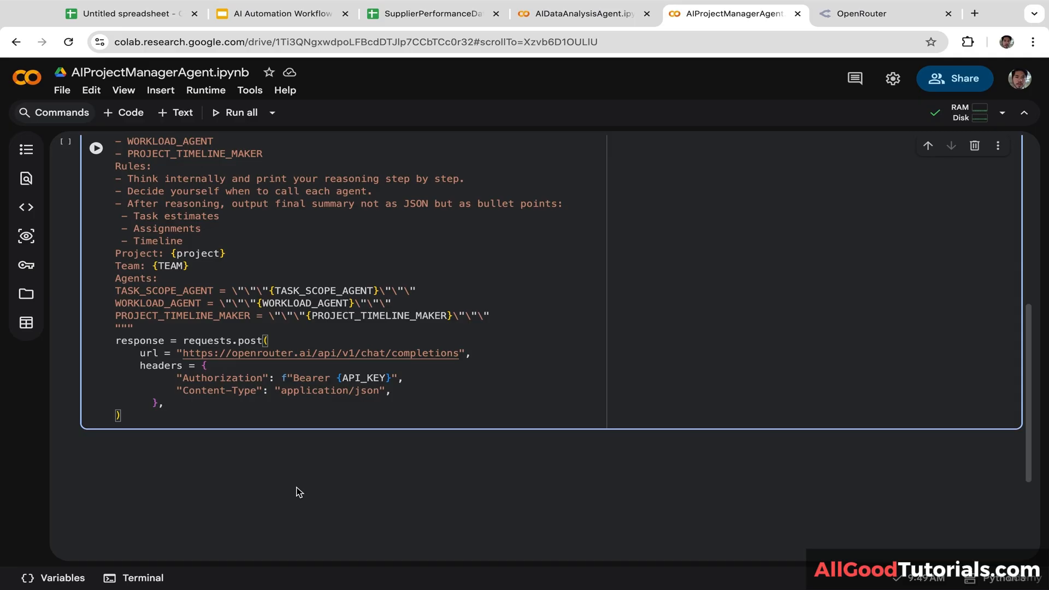
key(Return)
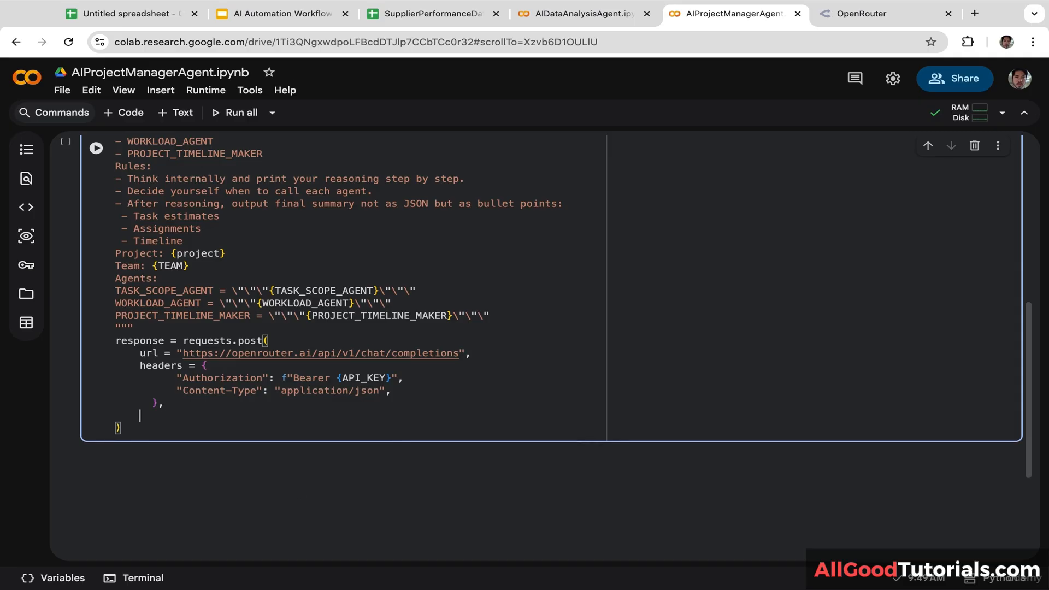
Step: Add data = json.dumps({ with a "model": key on the next indented line
text(data)
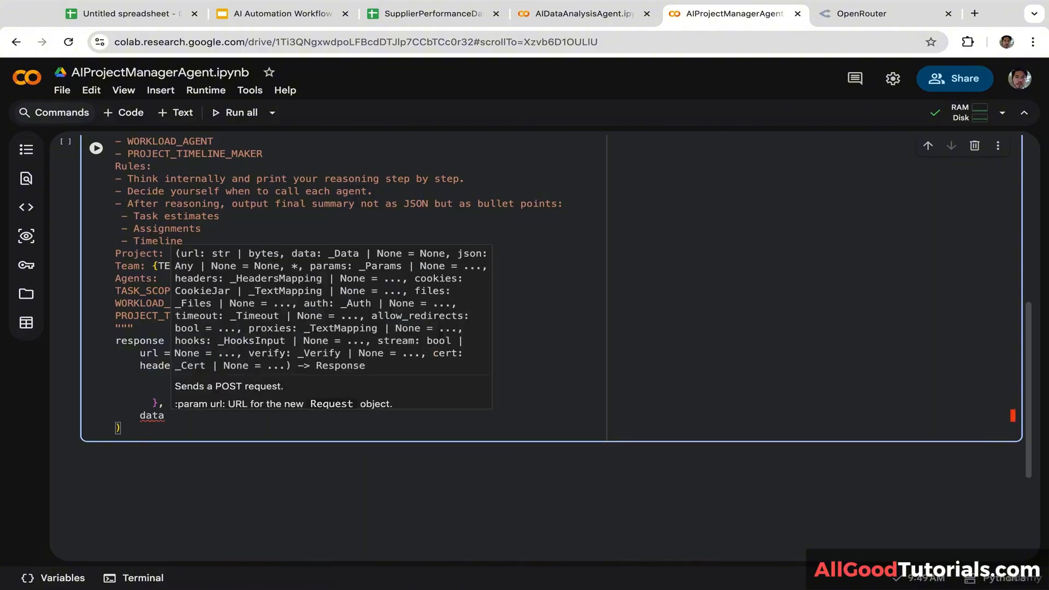
text( = js)
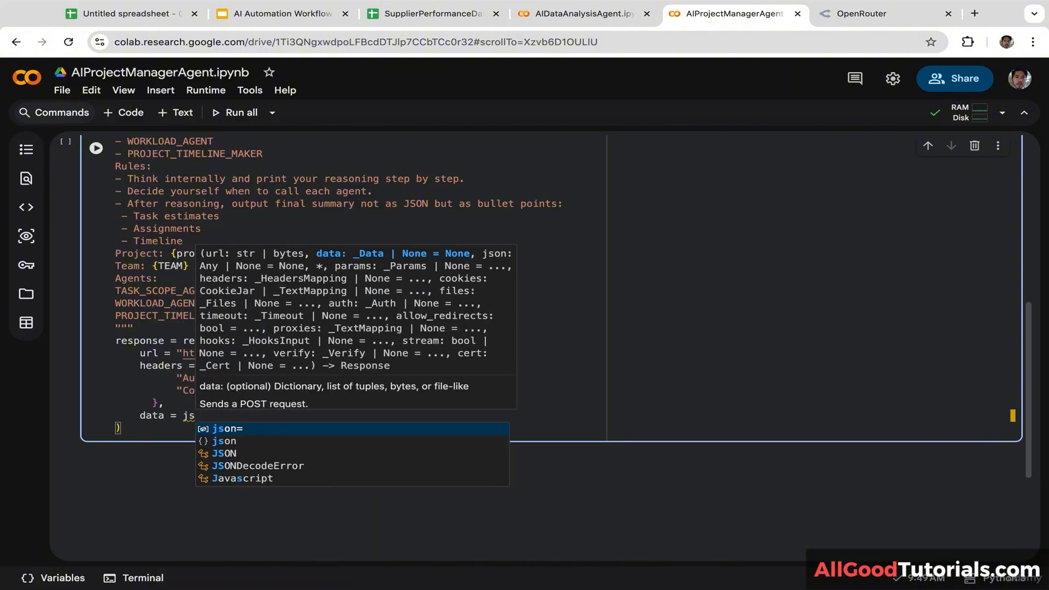
text(on)
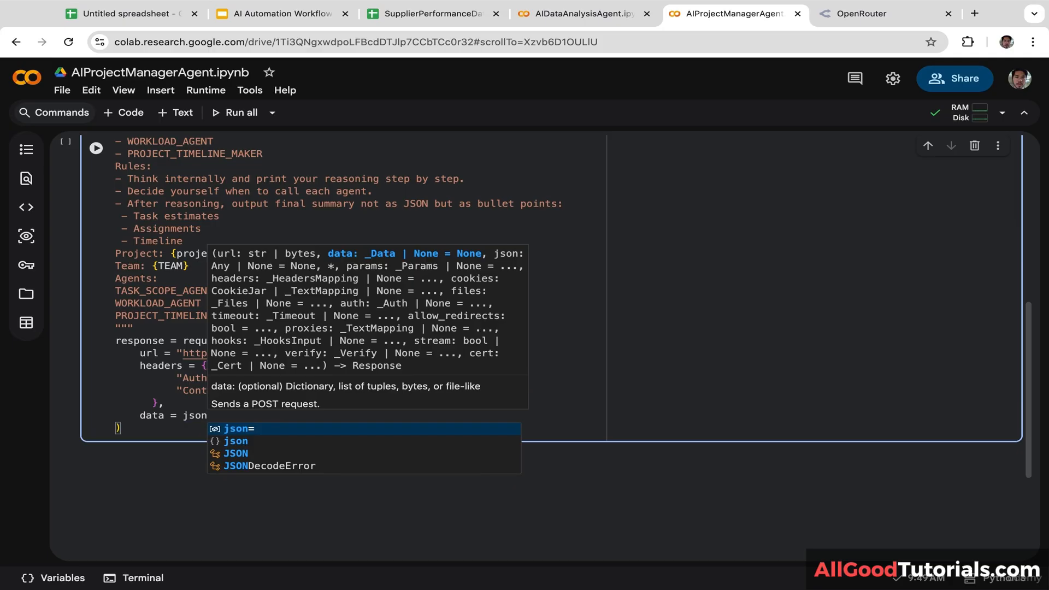
text(.dumps)
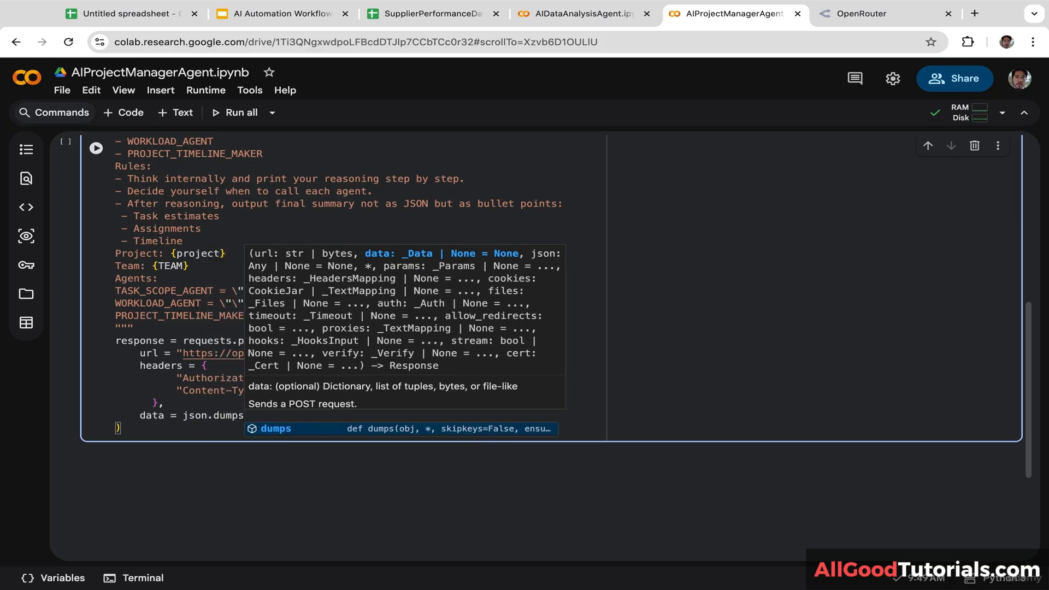
text(({)
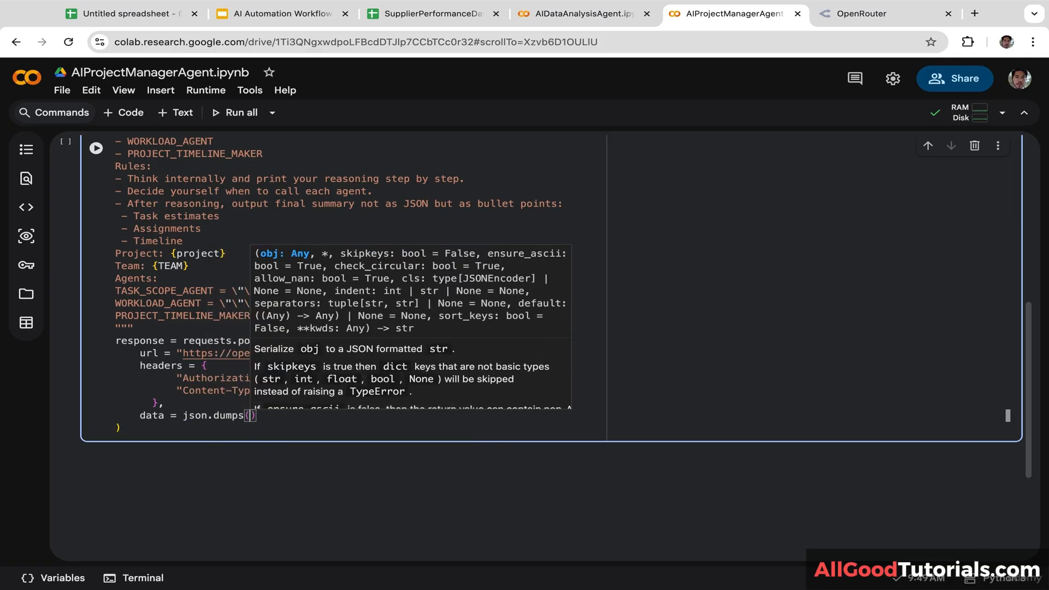
key(Return)
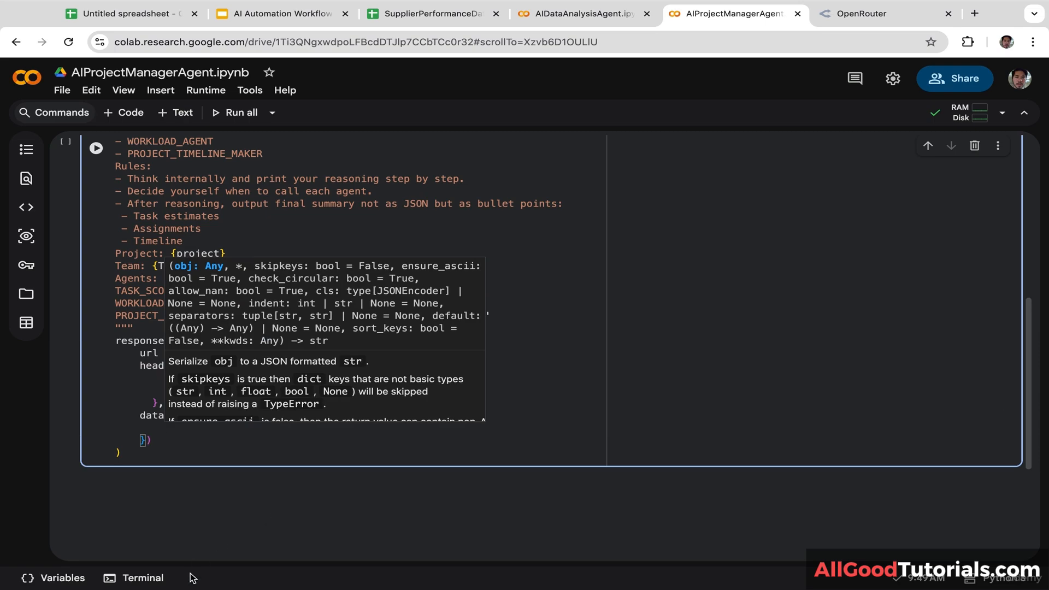
click(241, 457)
click(181, 430)
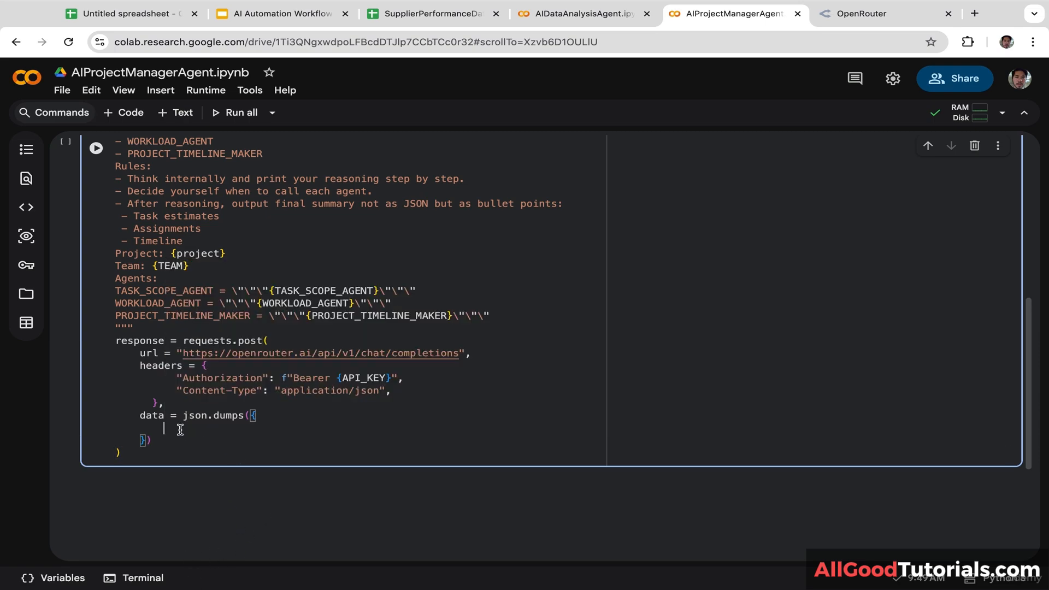
text("model":)
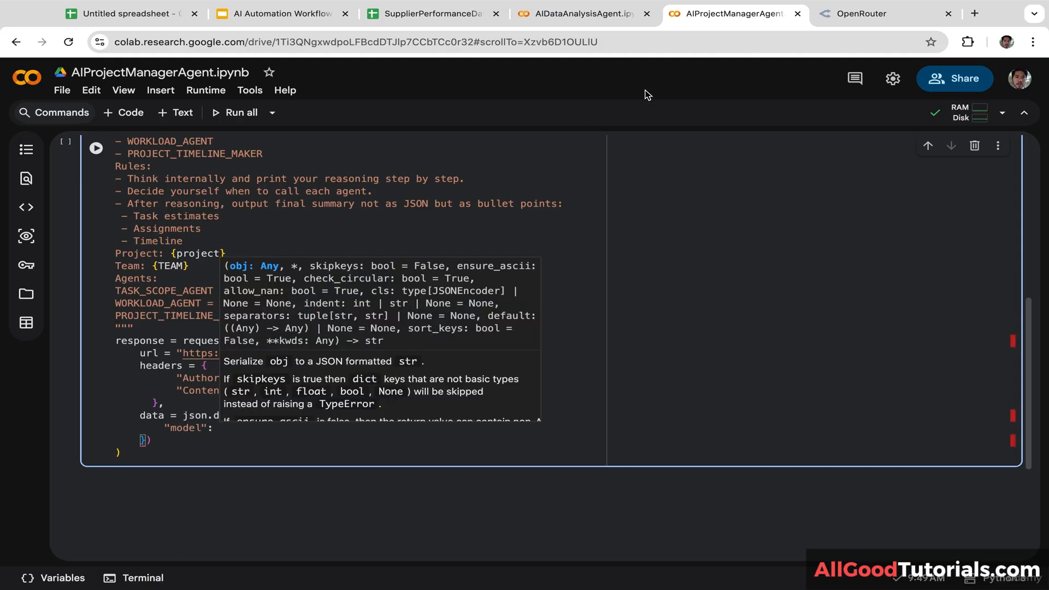
Step: Find Gemma 3n 4B (free) on OpenRouter and copy its model id google/gemma-3n-e4b-it:free
click(846, 16)
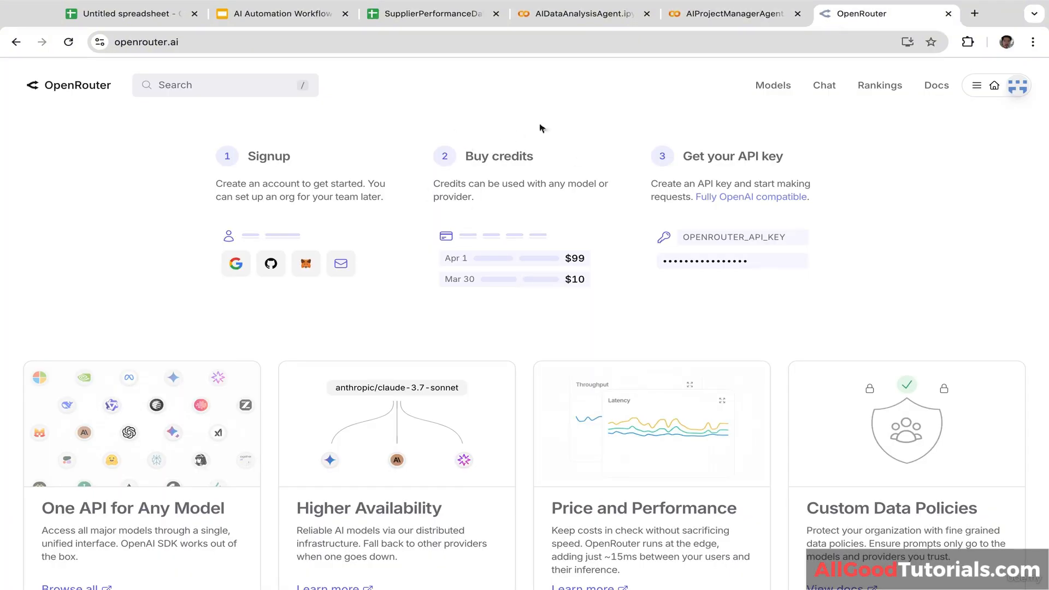
click(233, 88)
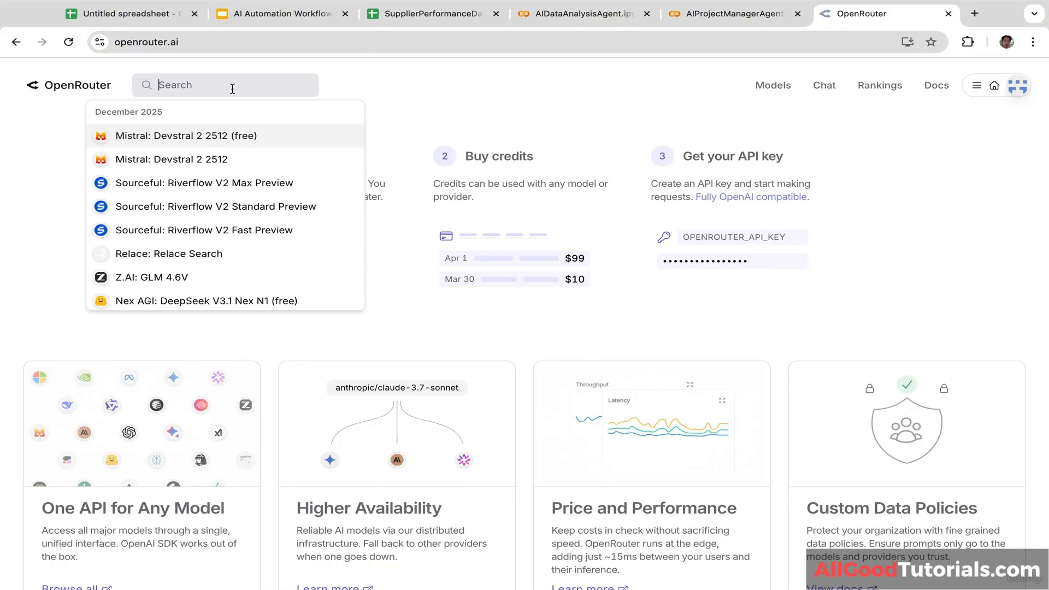
text(gemma)
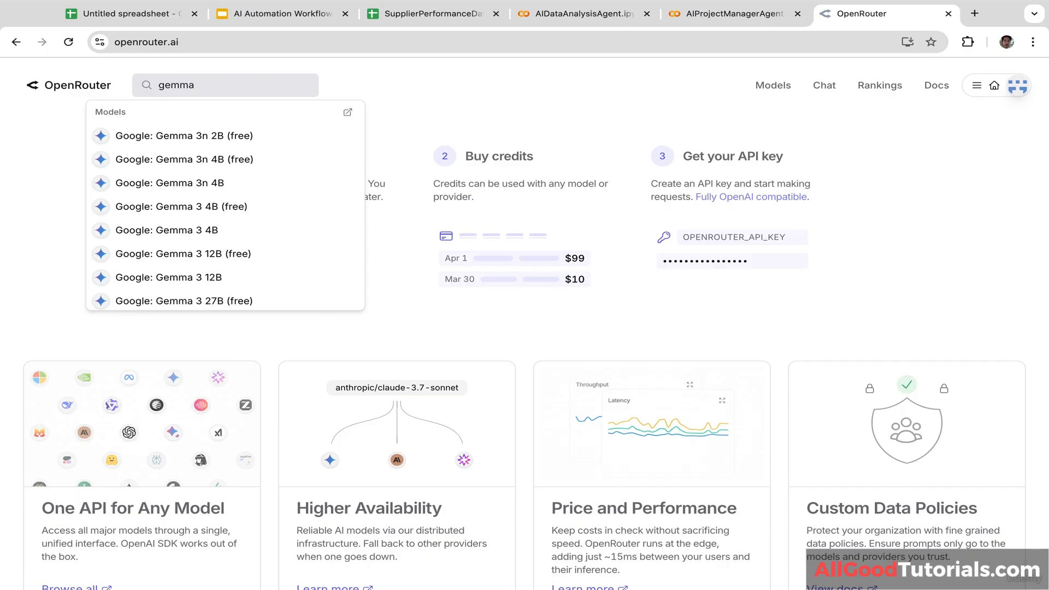
text(-3n)
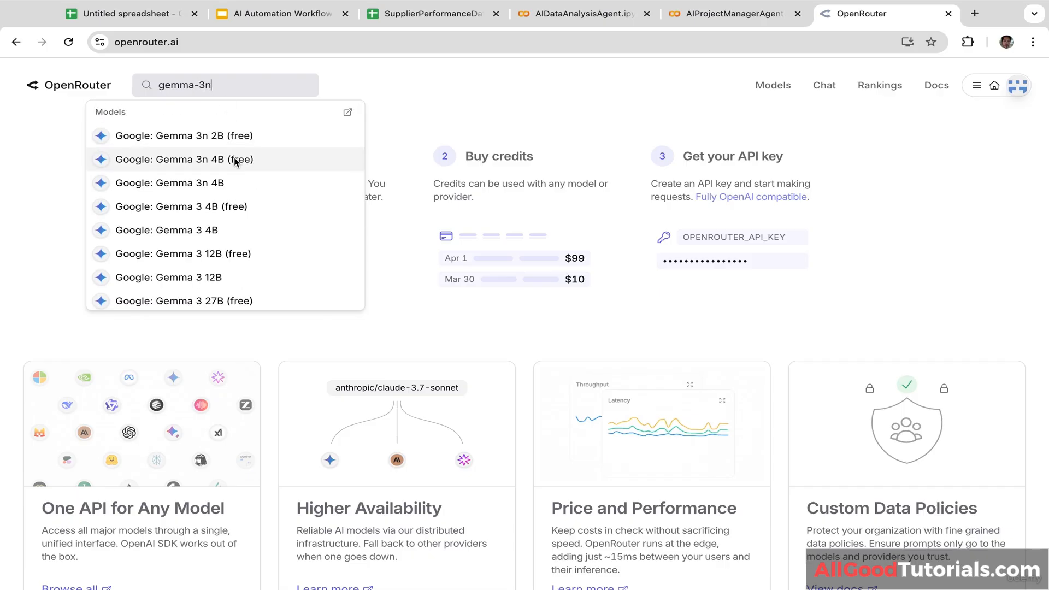
key(Escape)
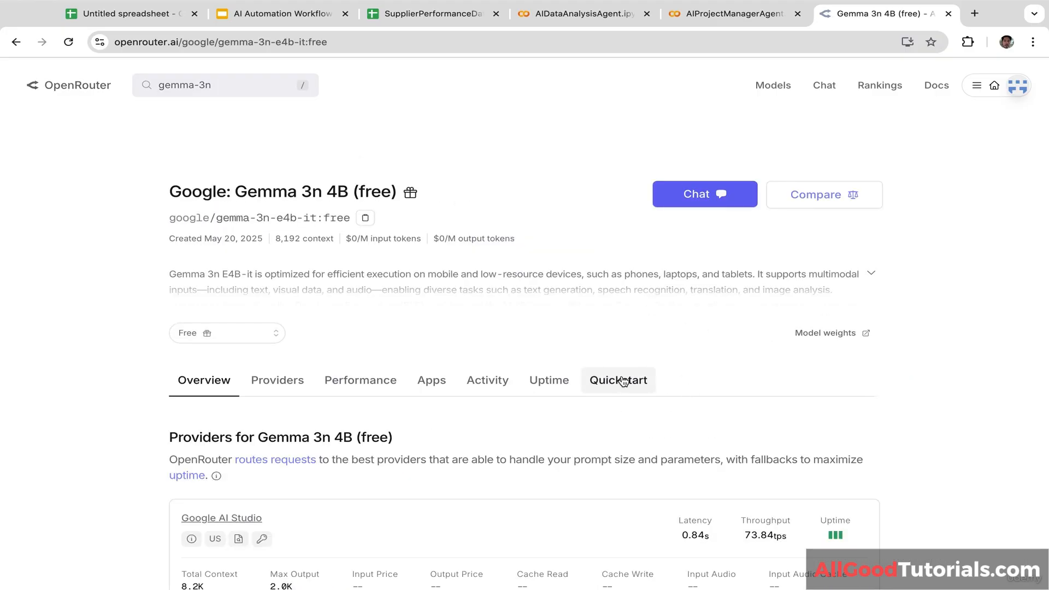
click(623, 381)
scroll(956, 295, down, 1)
scroll(956, 298, down, 8)
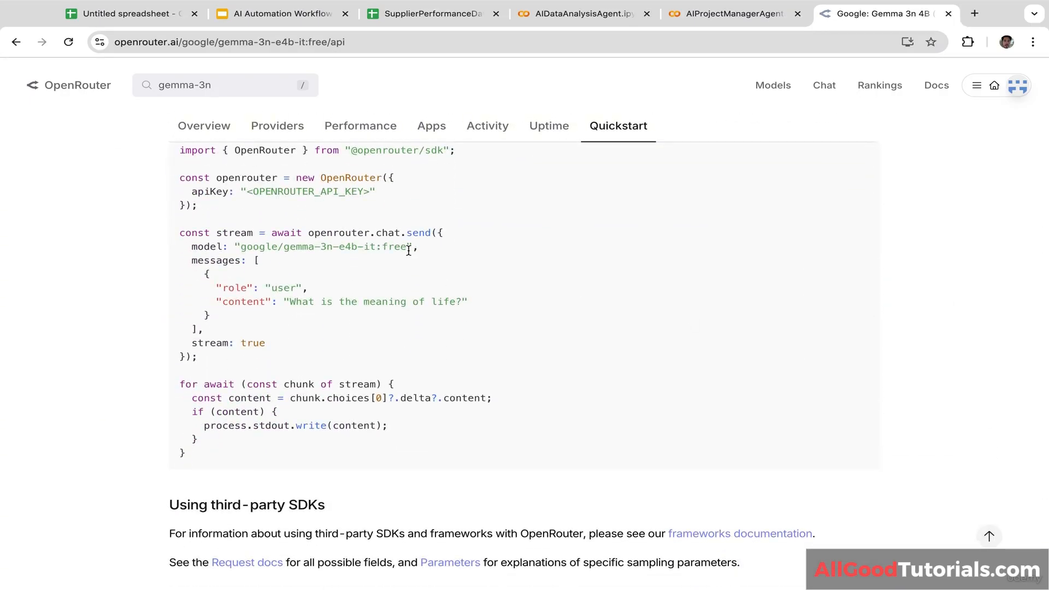
drag(407, 249, 240, 256)
key(ctrl+c)
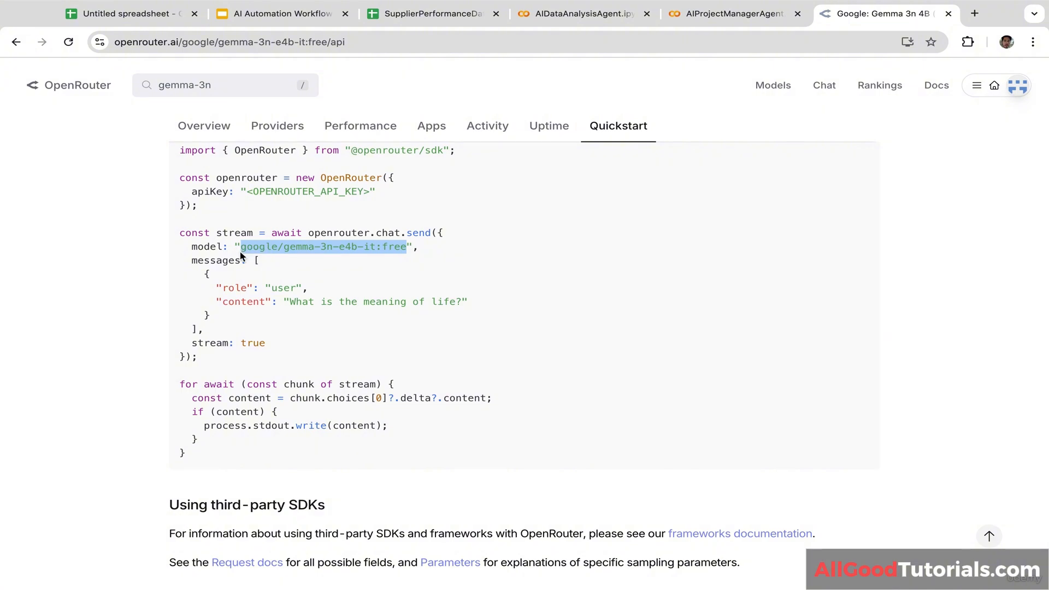
click(322, 264)
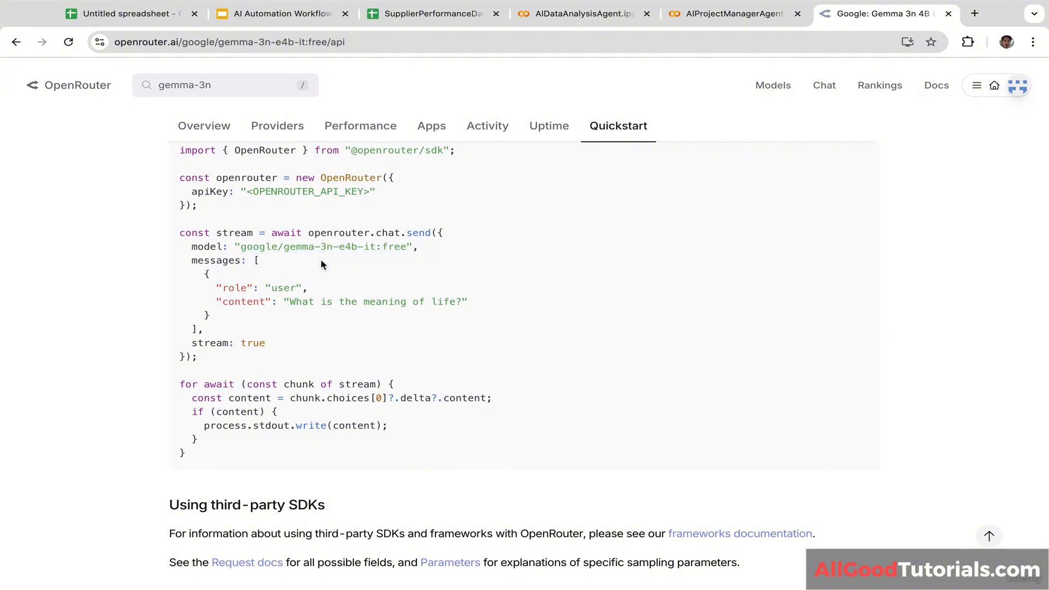
click(719, 16)
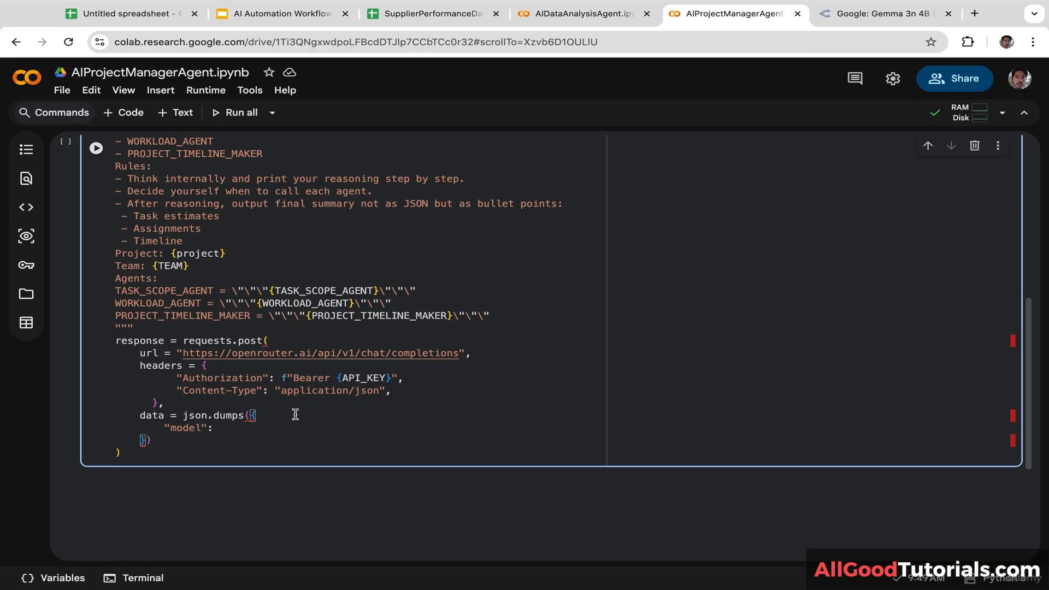
Step: Set "model" to "google/gemma-3n-e4b-it:free" and begin a messages list with a "role":"user" entry
text(")
key(ctrl+v)
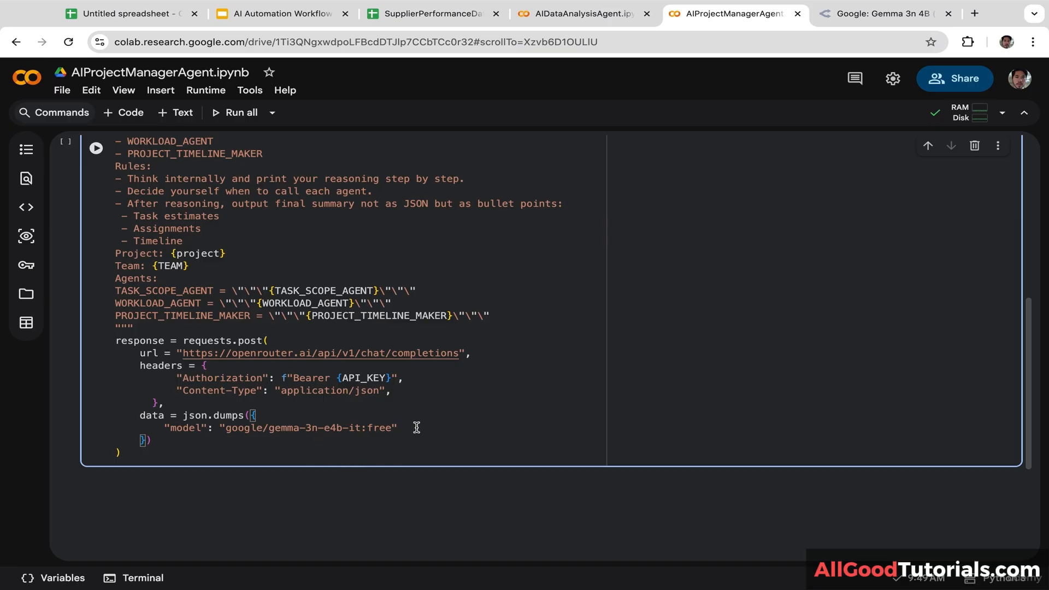
text(,)
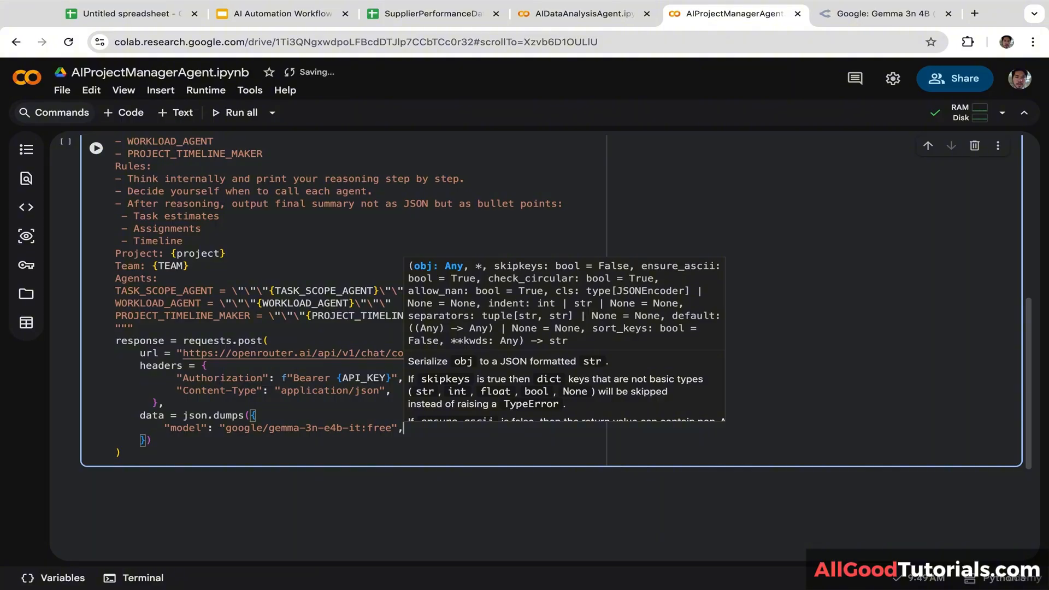
key(Return)
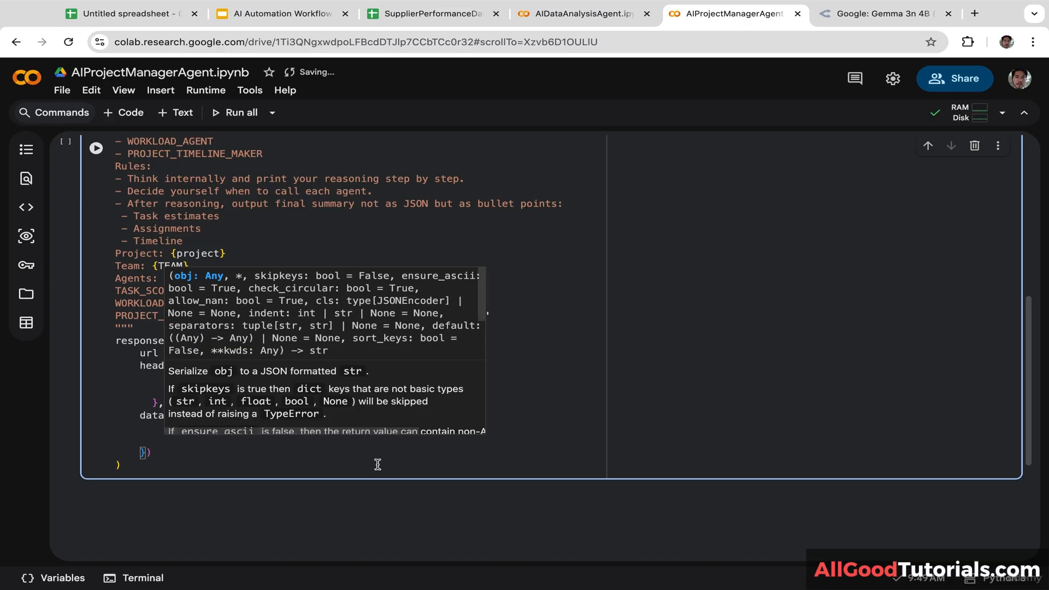
text(")
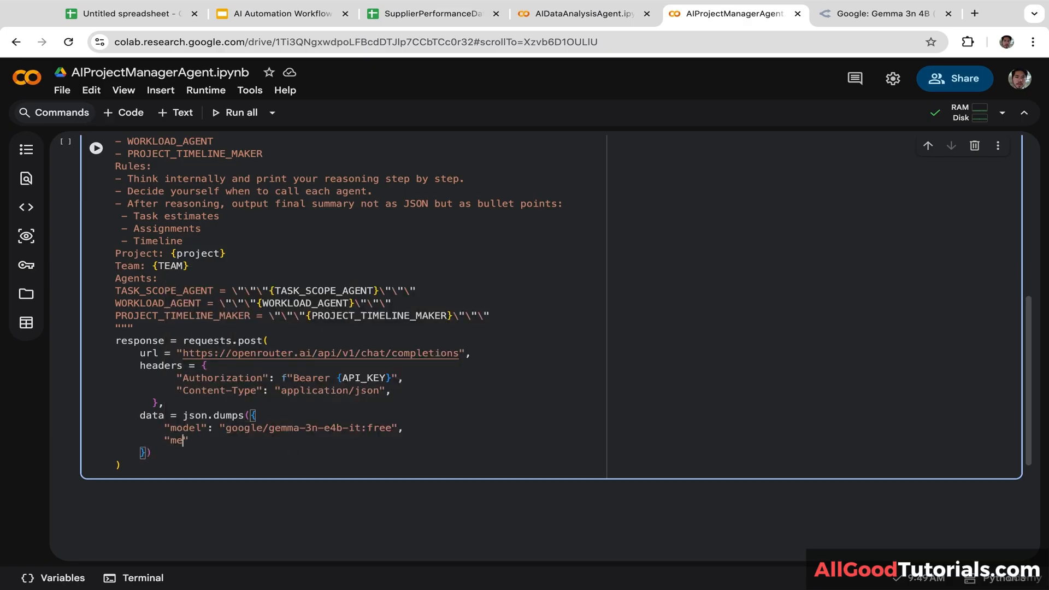
text(messages: )
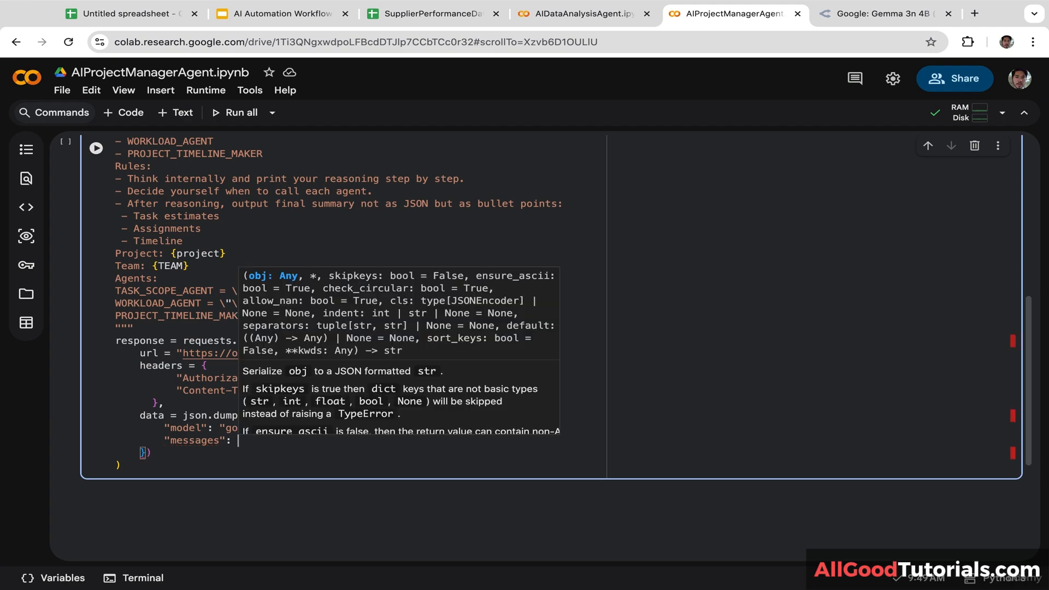
text([)
key(Return)
text({)
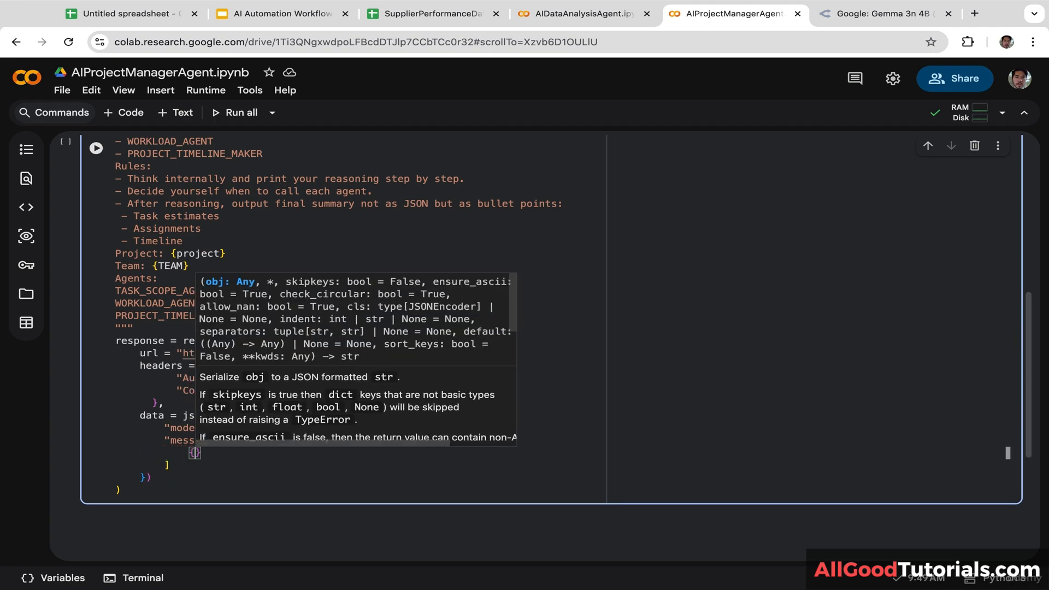
click(214, 477)
click(195, 453)
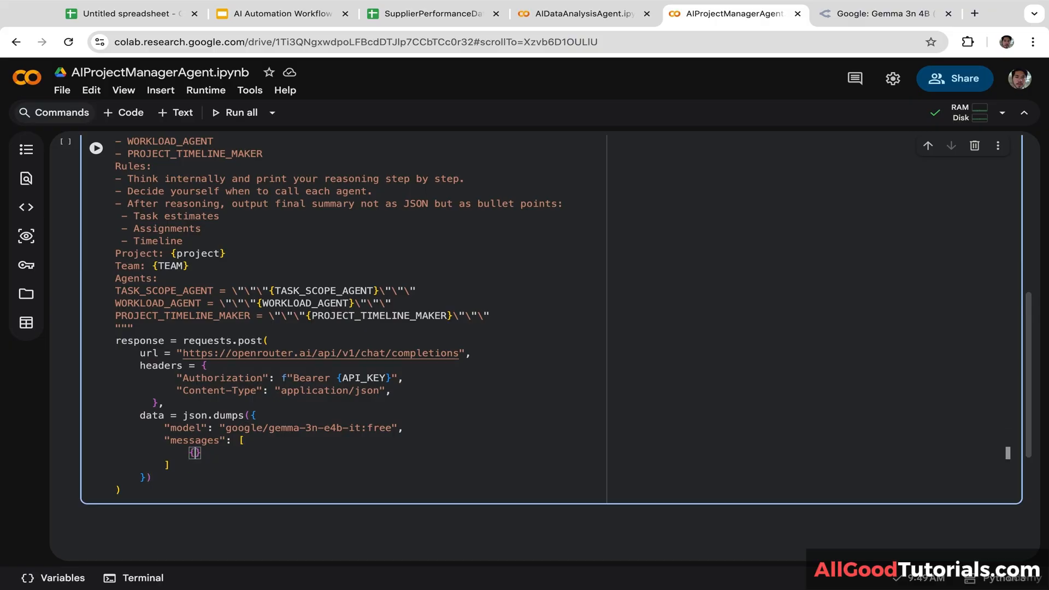
text("role": )
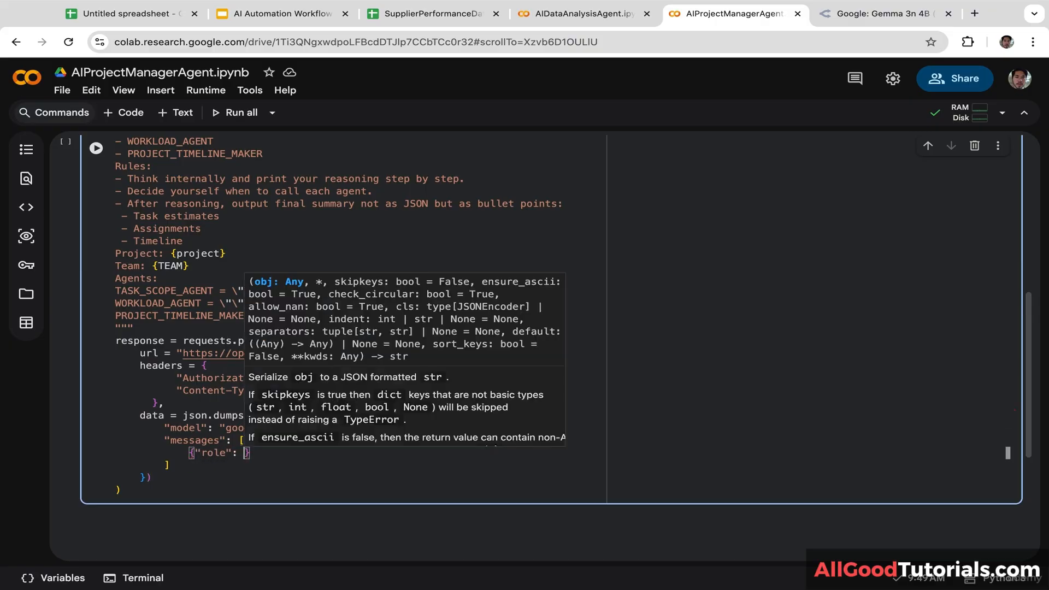
text("user")
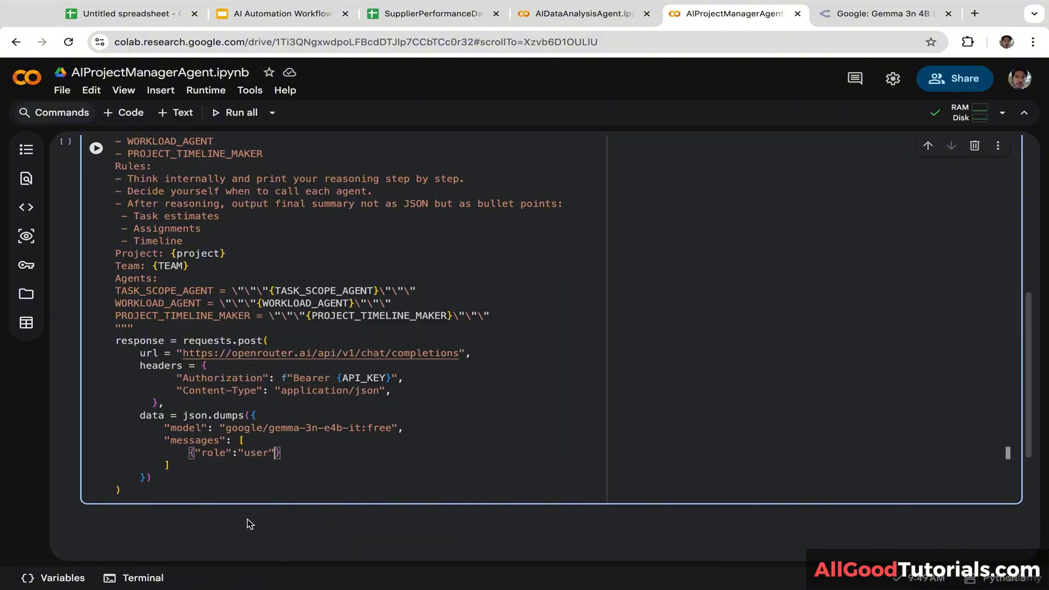
text(, "content":)
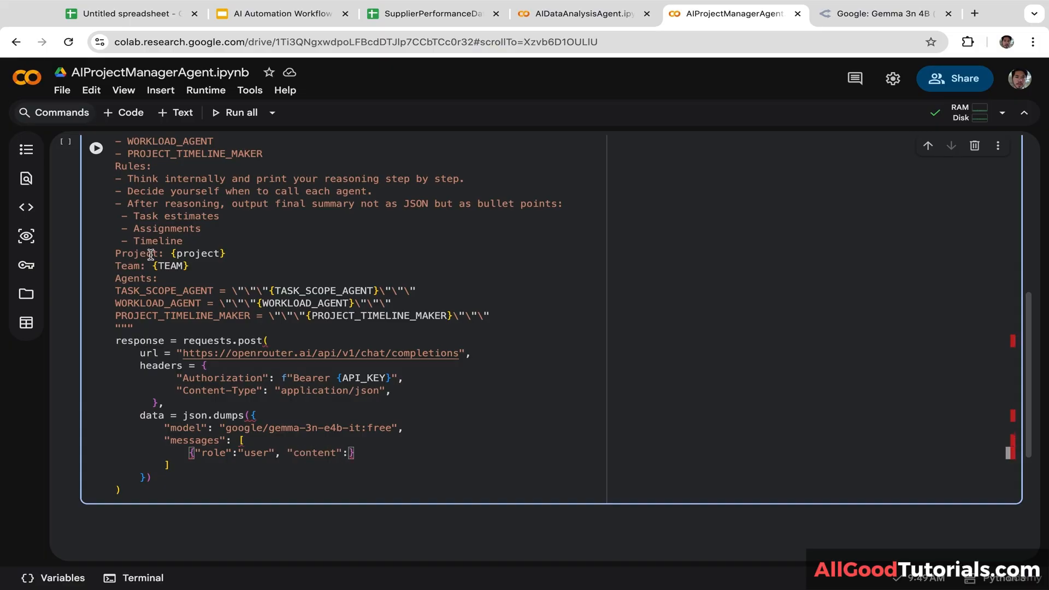
Step: Use CONTROLLER_PROMPT as the user message content and add a new line after the messages list
scroll(1019, 416, up, 3)
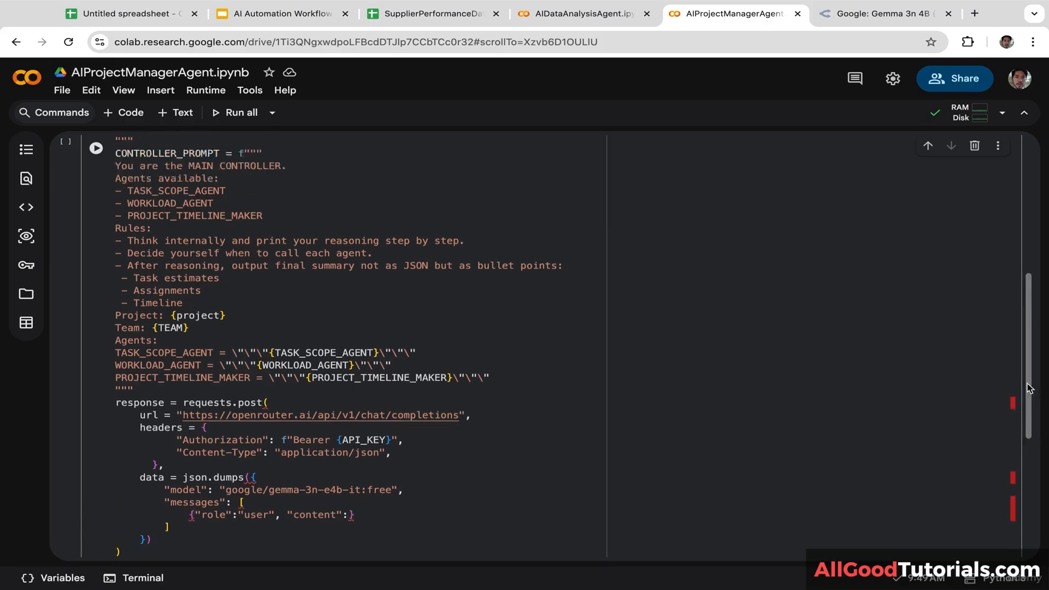
drag(221, 217, 88, 218)
key(ctrl+c)
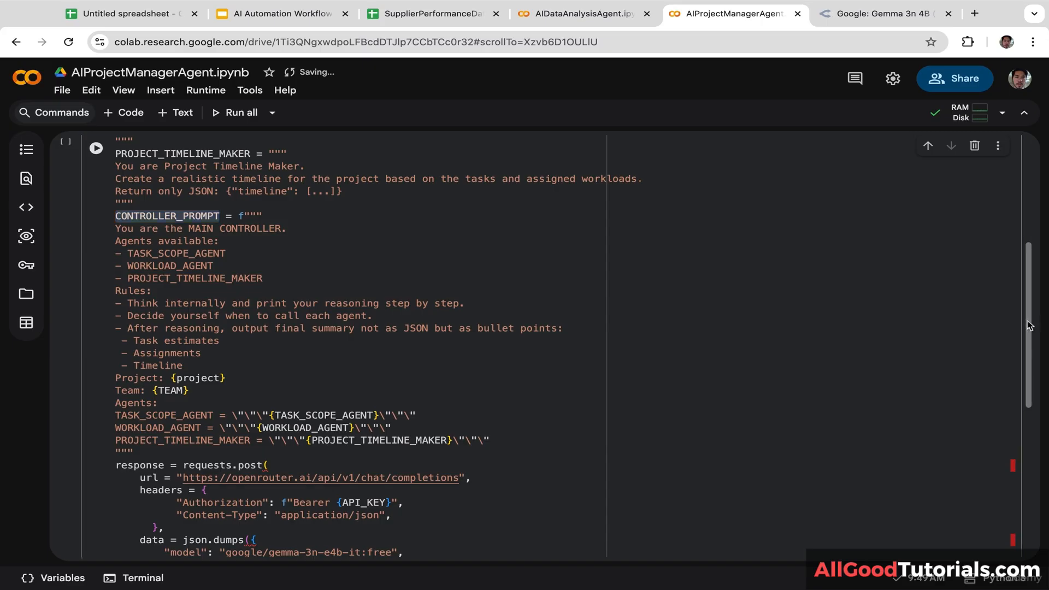
scroll(1017, 432, down, 6)
click(352, 309)
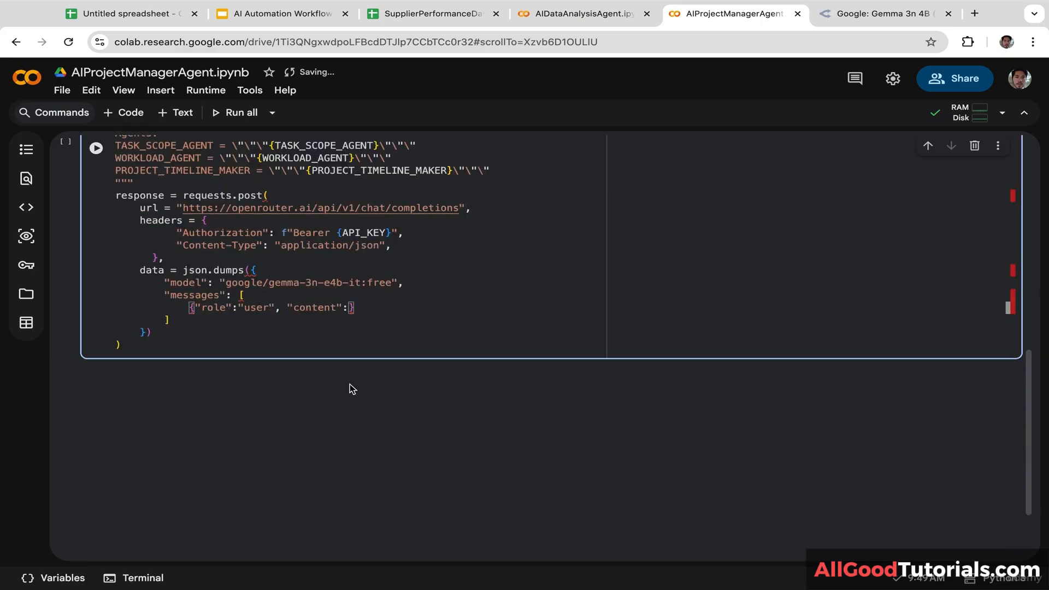
key(ctrl+v)
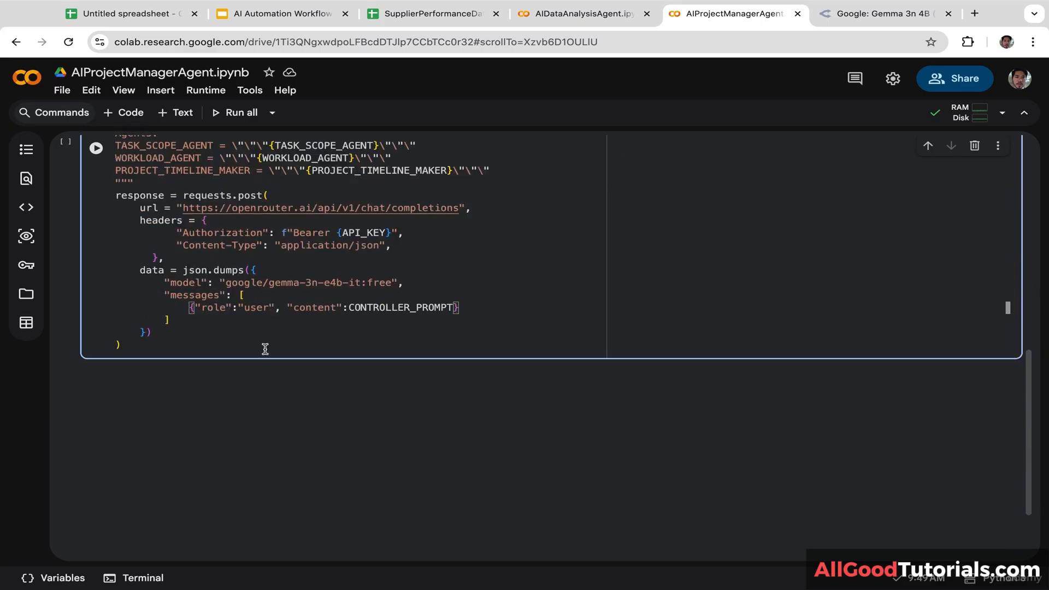
click(186, 321)
key(Return)
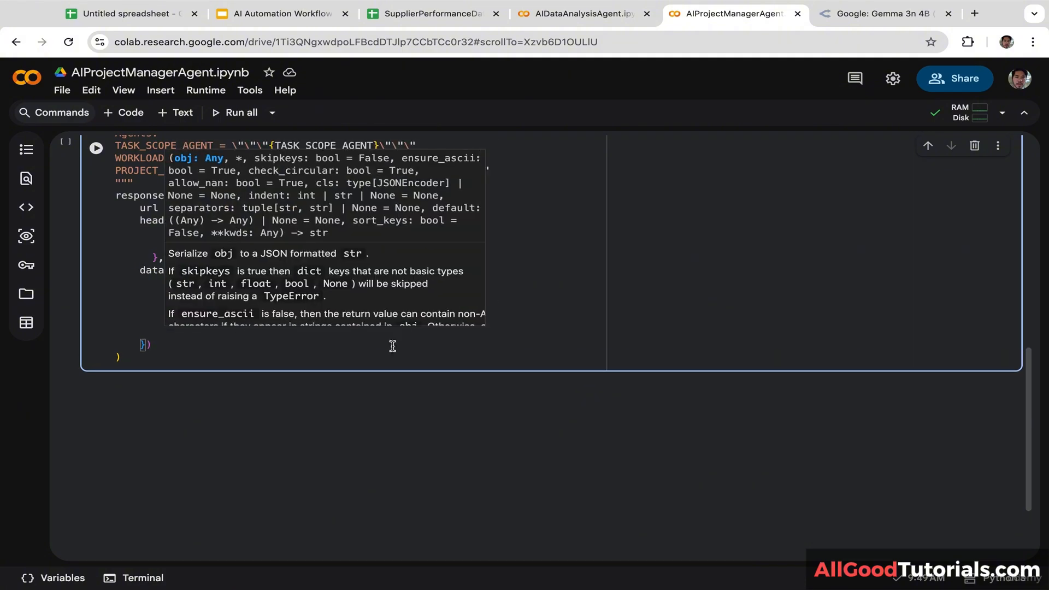
click(392, 346)
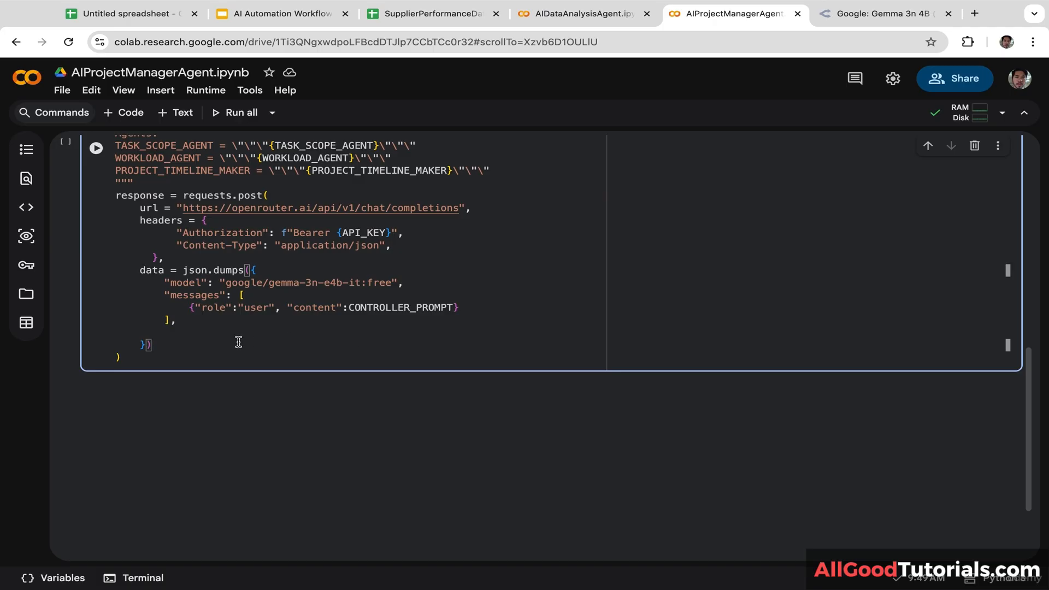
Step: Add "reasoning": {"enabled": True} after the messages list, closing the requests.post call
key(Left)
text("reas)
text(oning")
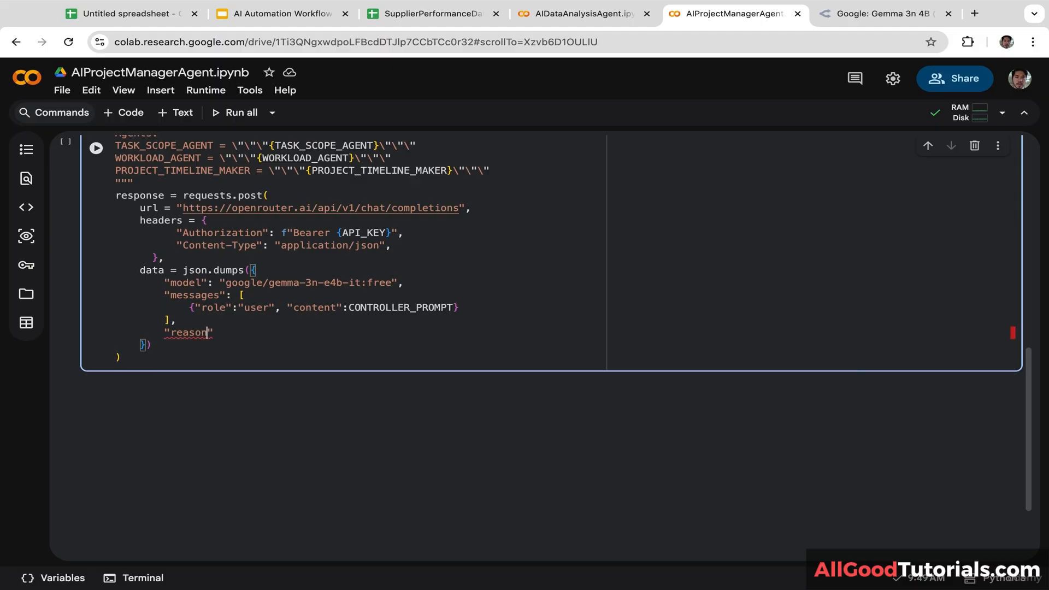
text(: {)
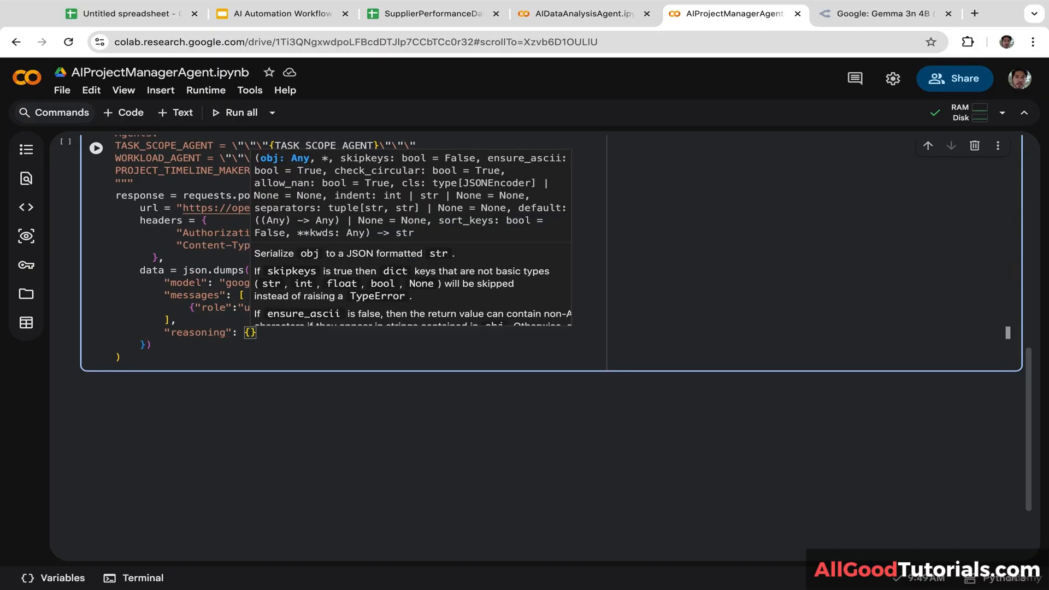
text(")
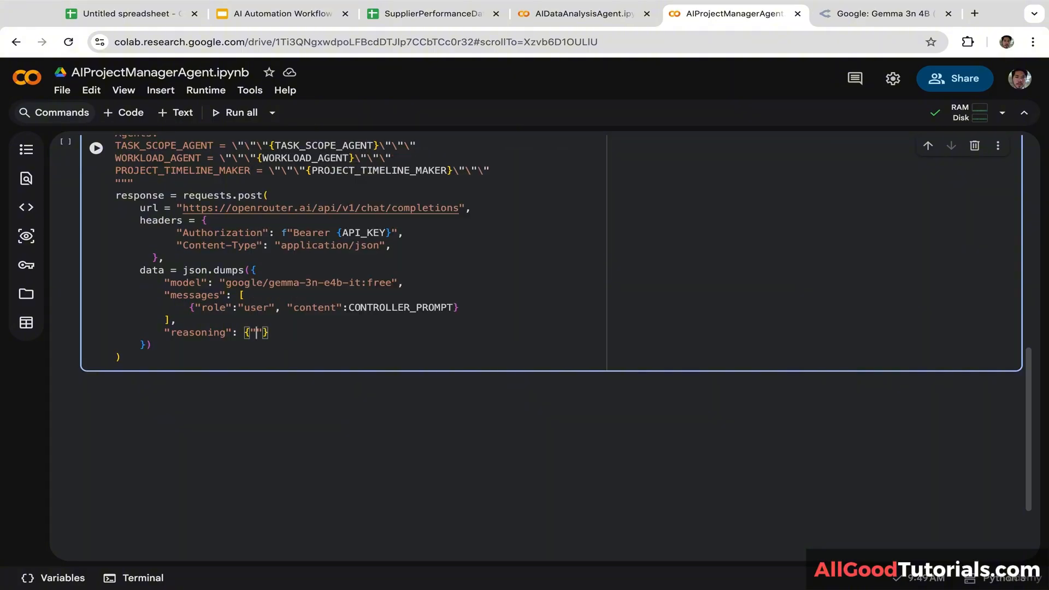
text(enabled": Tr)
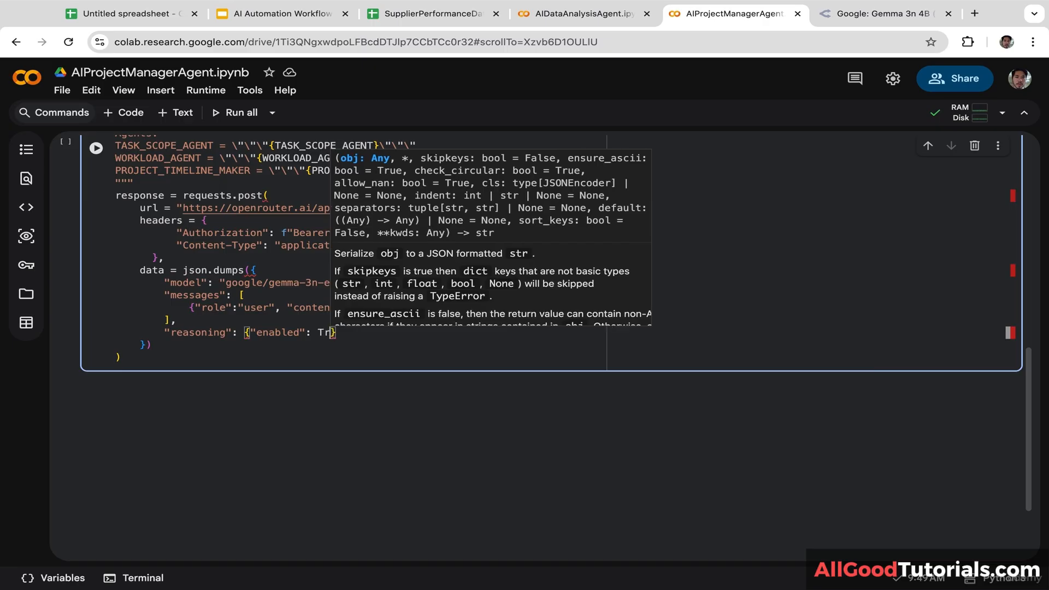
text(ue)
click(169, 347)
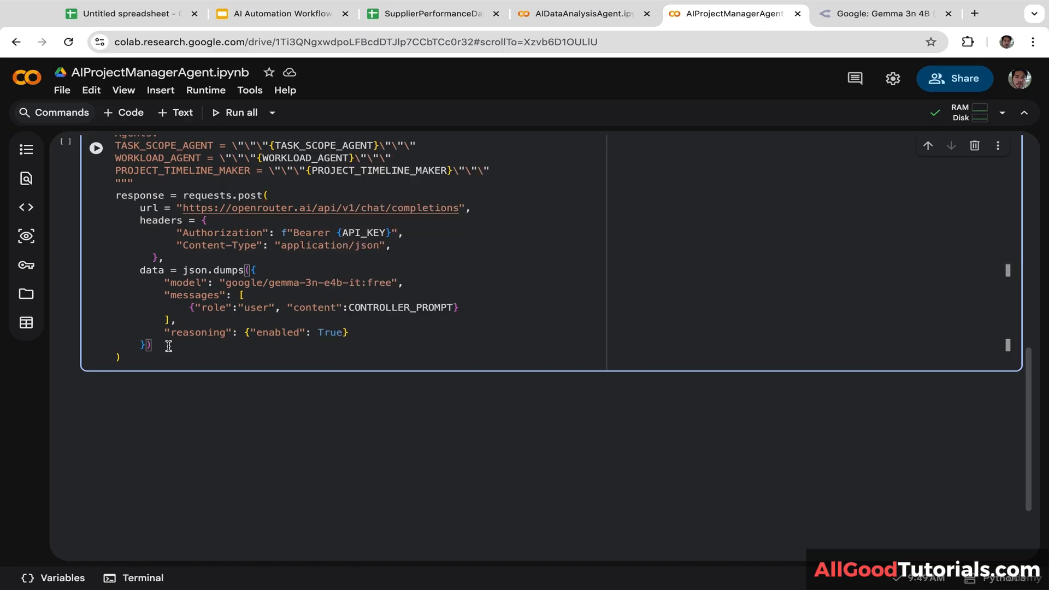
click(150, 360)
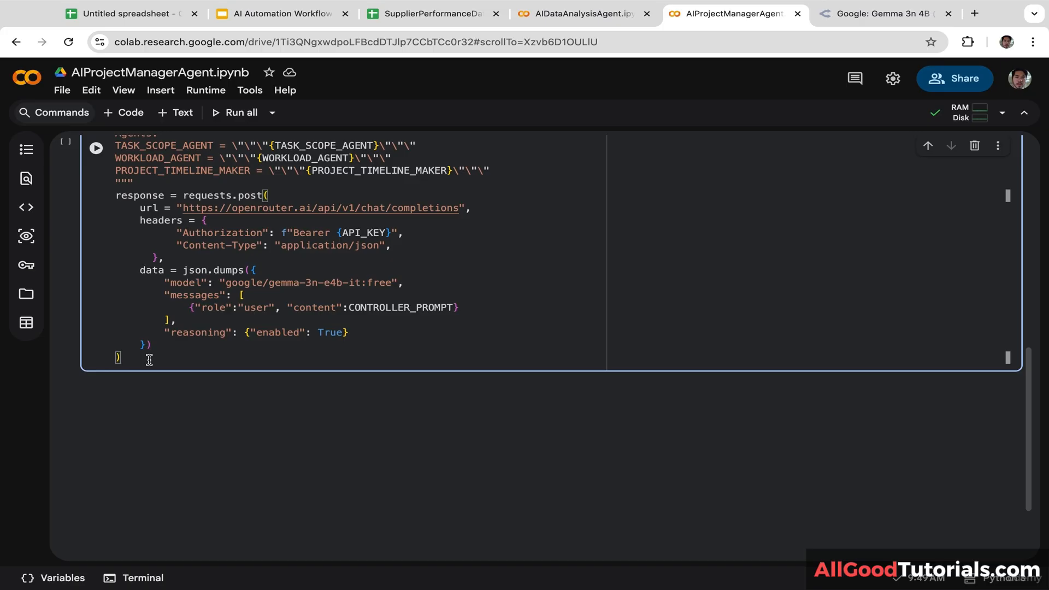
Step: Parse the response with .json() and print a "PROJECT MANAGEMENT OUTPUT" heading
text(.jso)
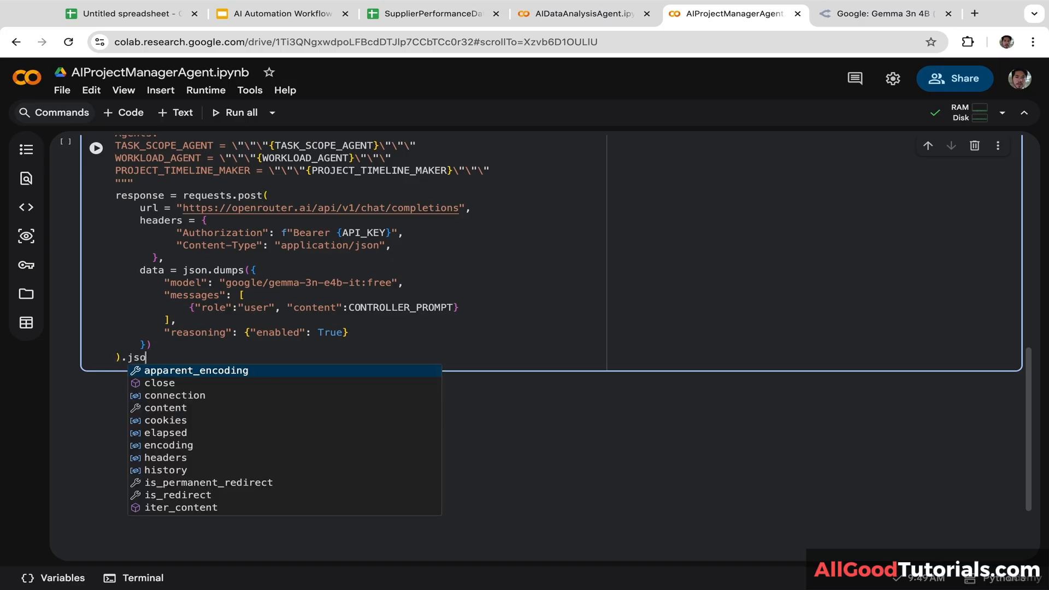
text(n())
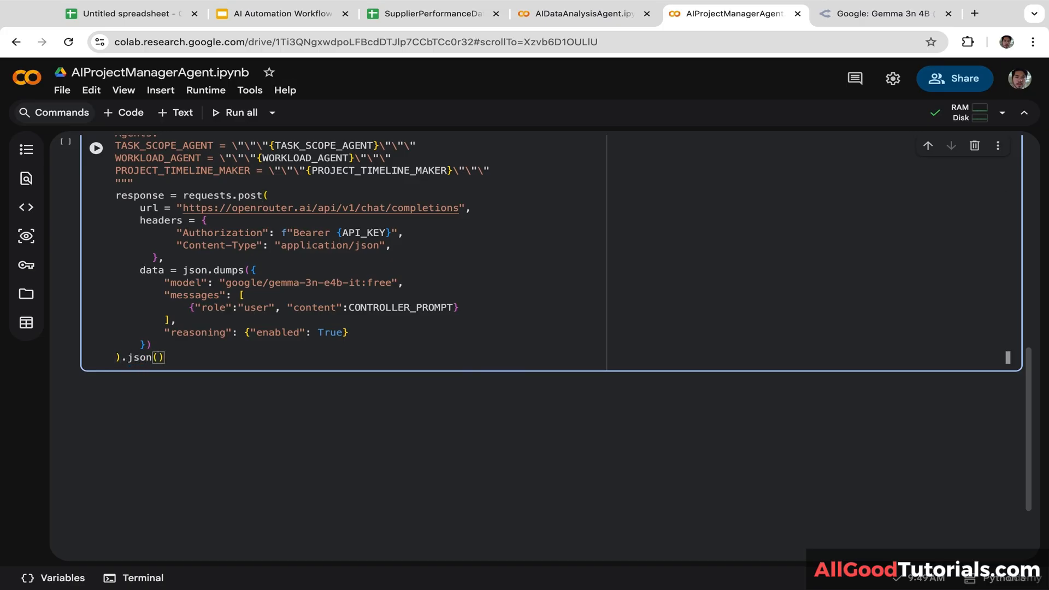
key(Return)
text(print)
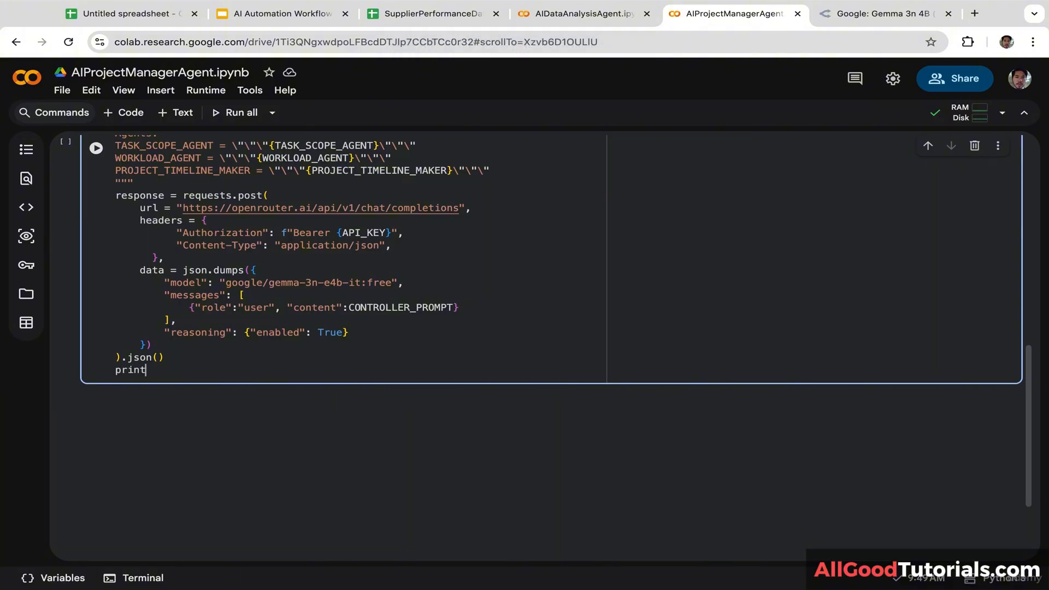
text(()
text("\n)
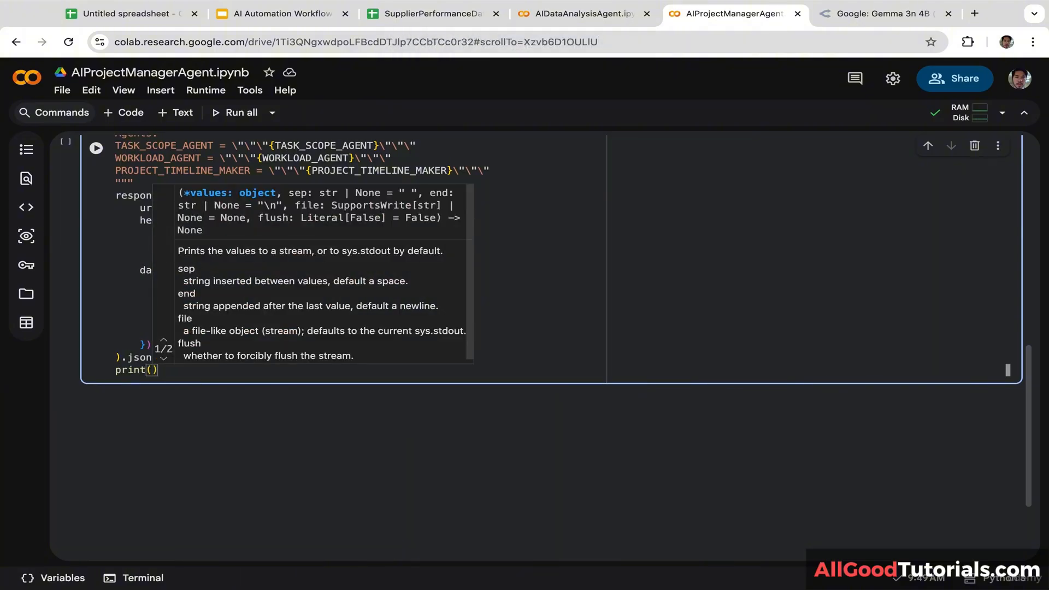
text( PROJEC)
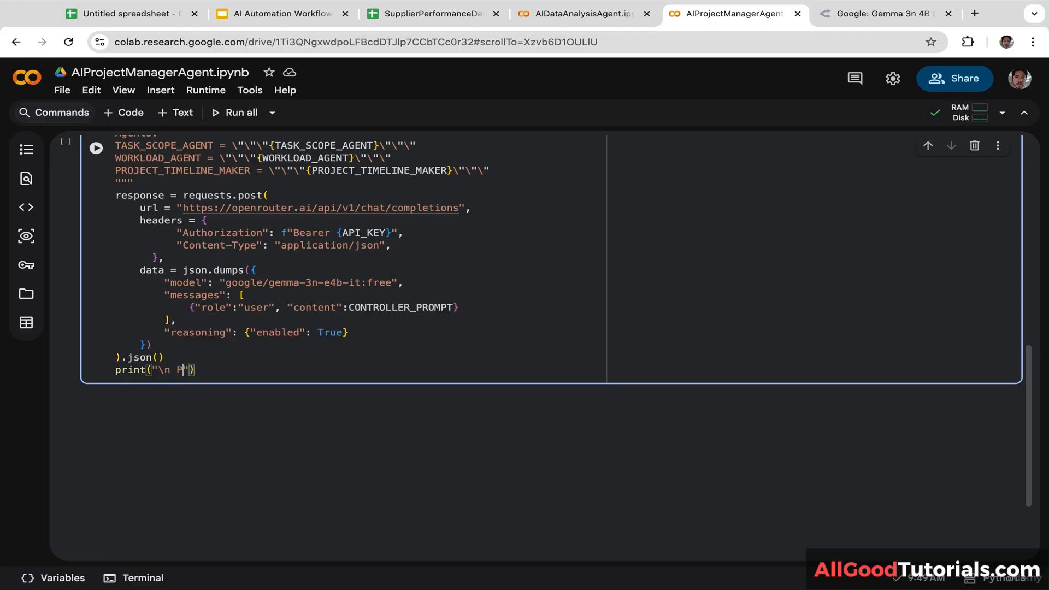
text(T MANAGEMENT OUTPUT)
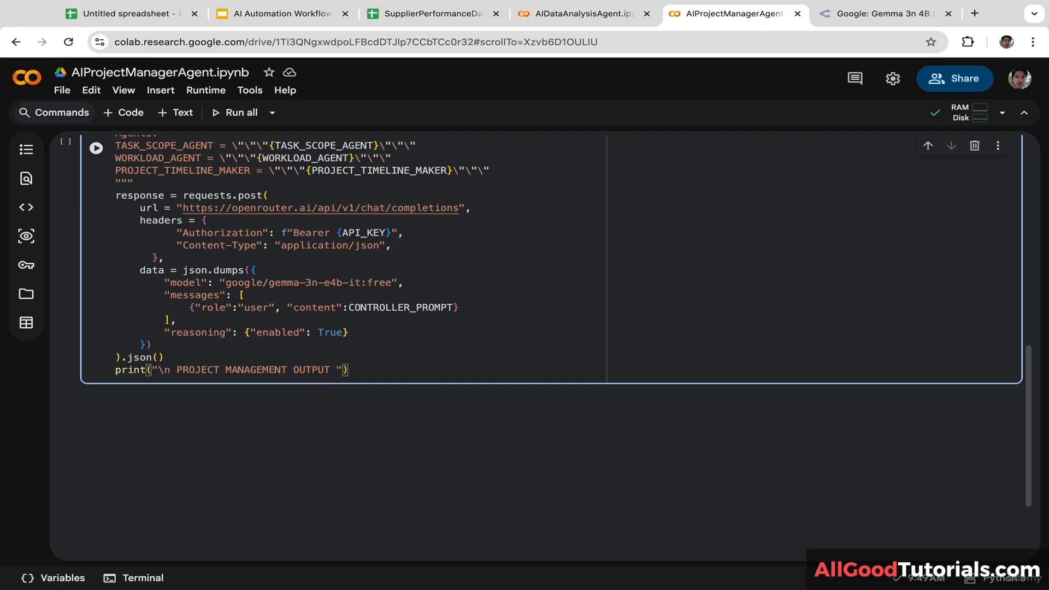
text( \n)
key(Return)
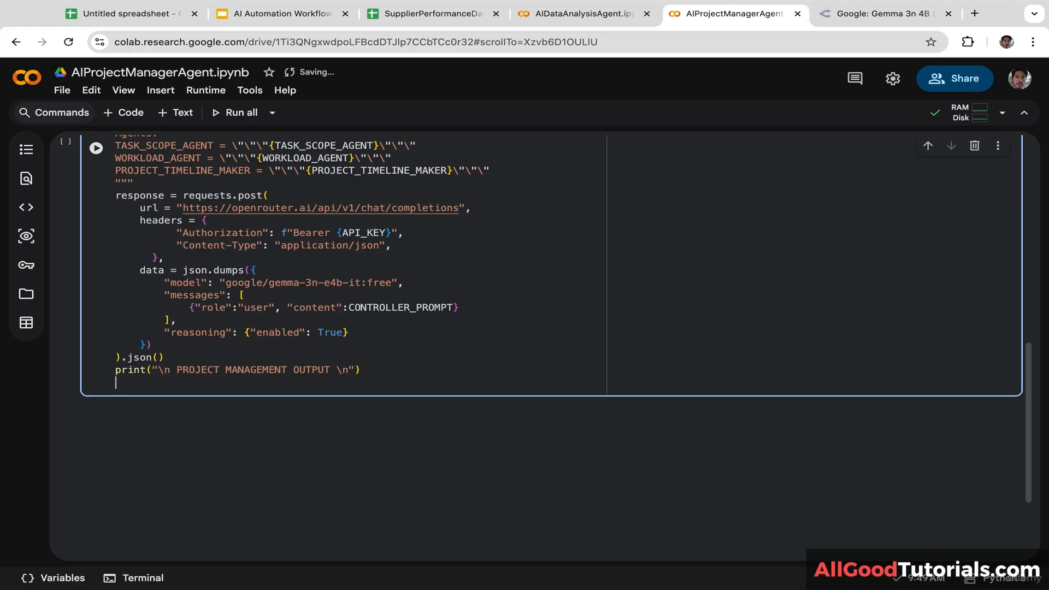
Step: Print response["choices"][0]["message"]["content"] when "choices" is in the response, and begin an else: branch
text(if "choices")
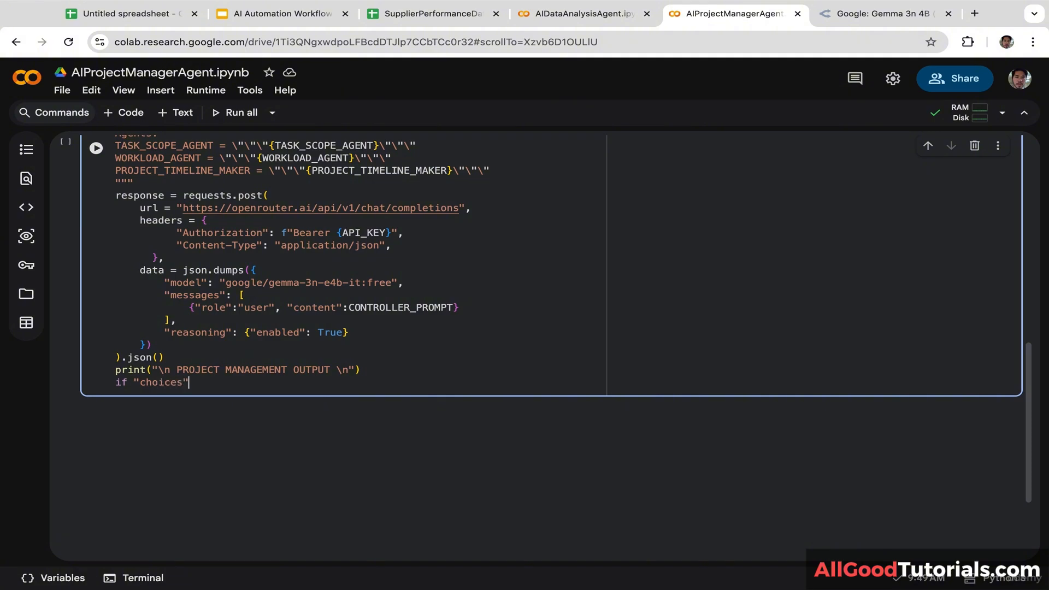
text( in respo)
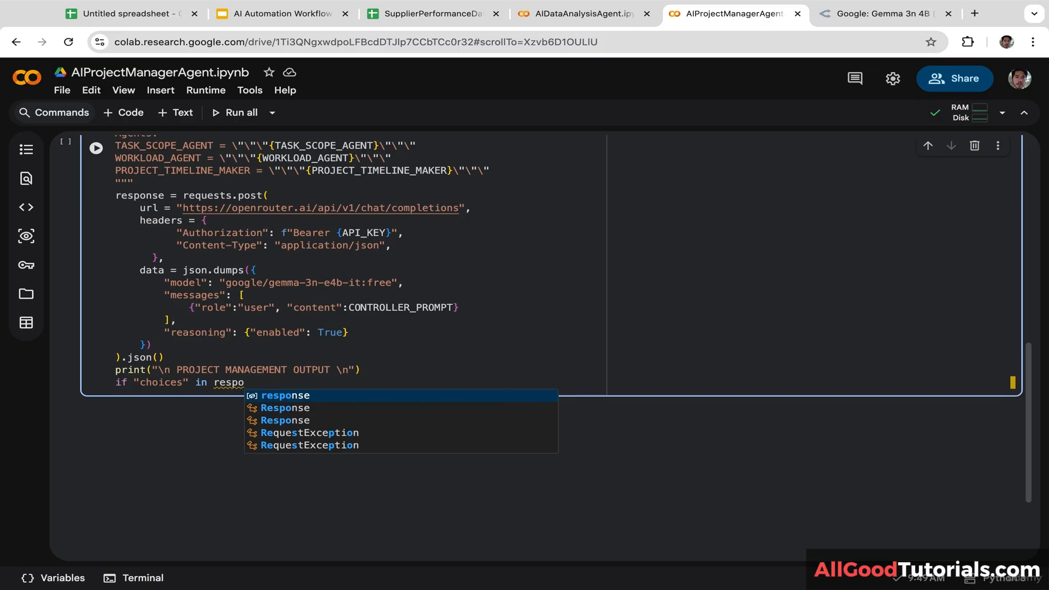
key(Tab)
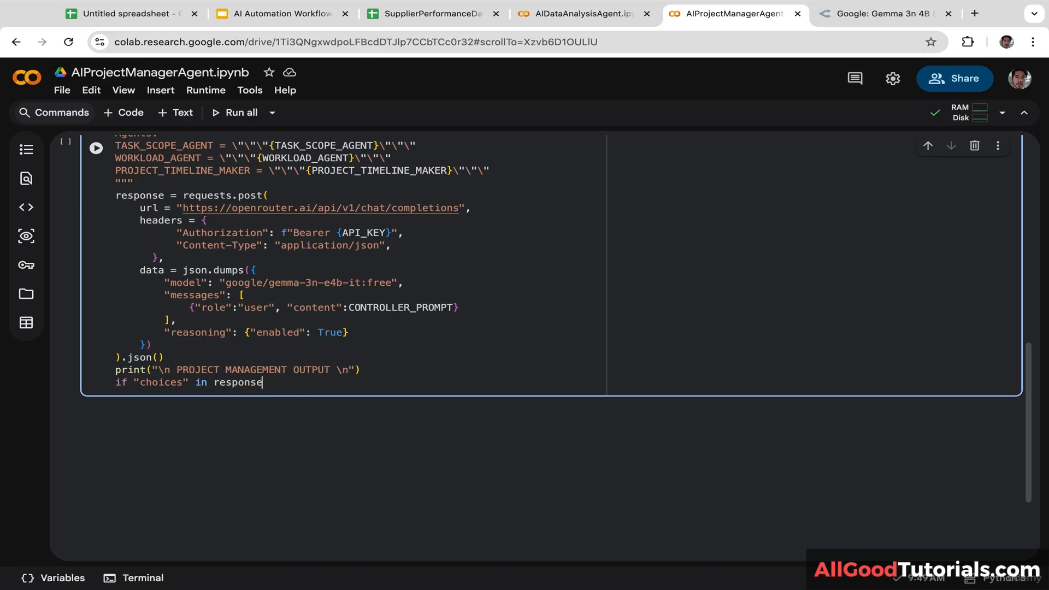
text(:)
key(Return)
text(pri)
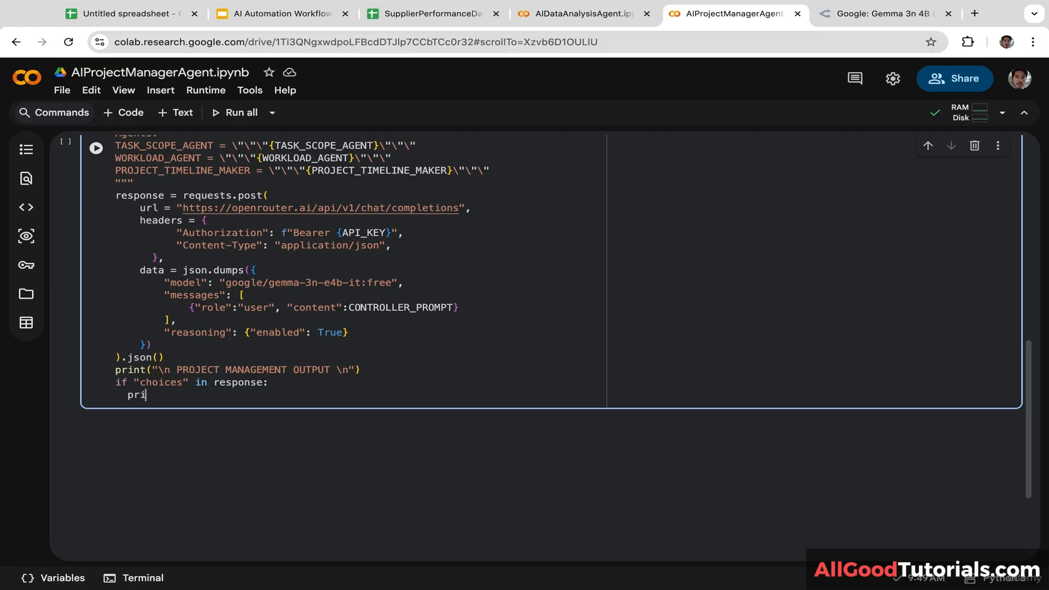
text(nt(response)
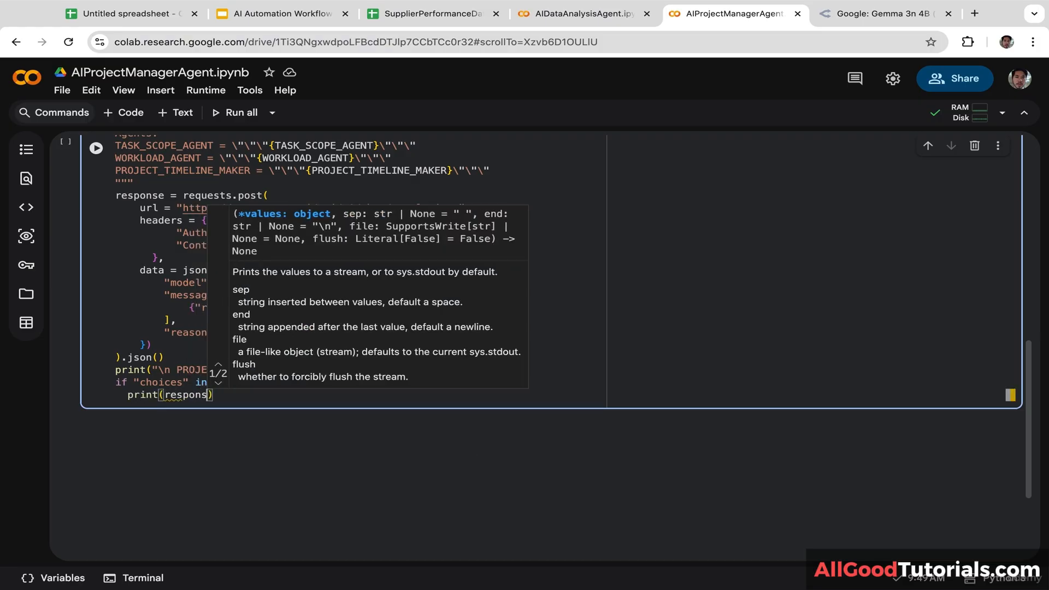
text(["c)
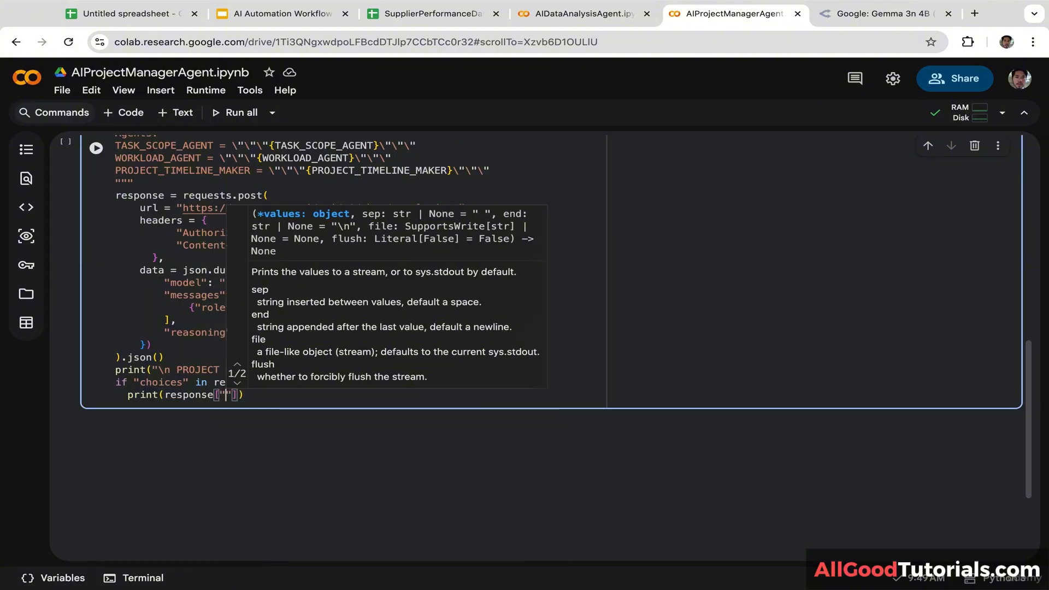
text(hoices")
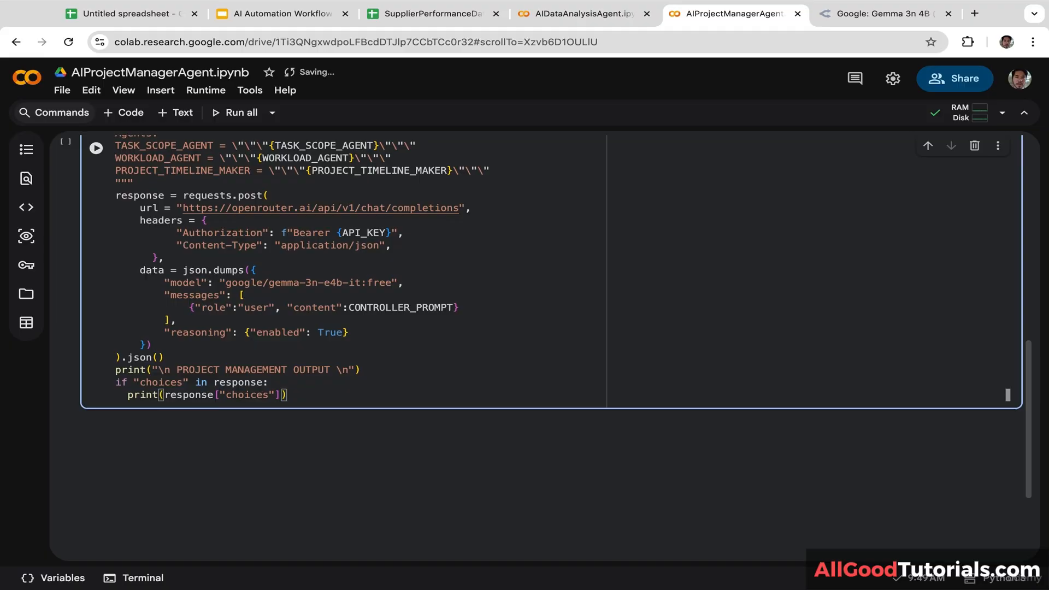
text([0])
text(["messa)
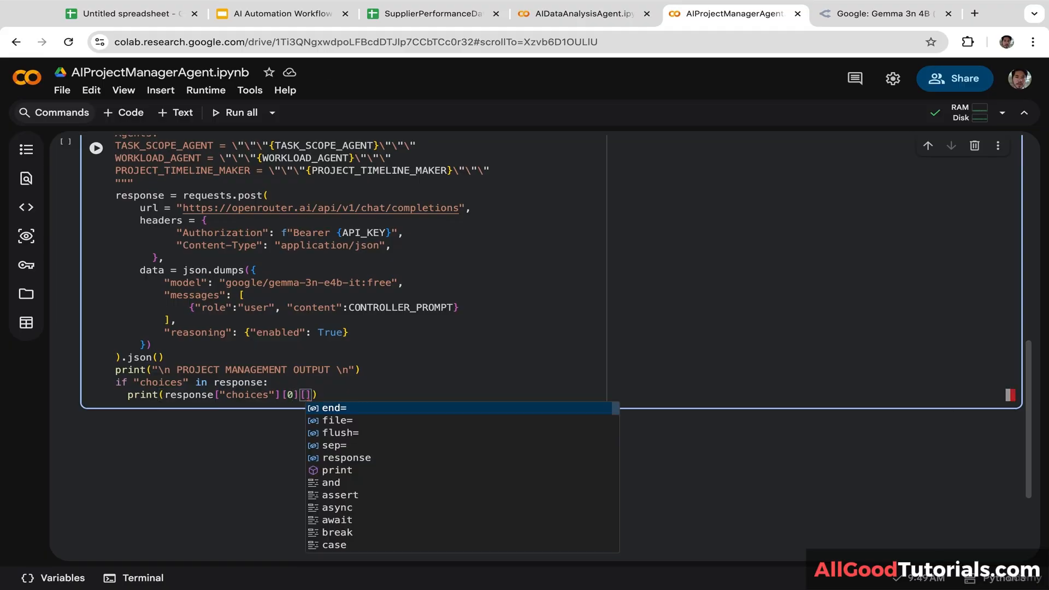
text(ge"][)
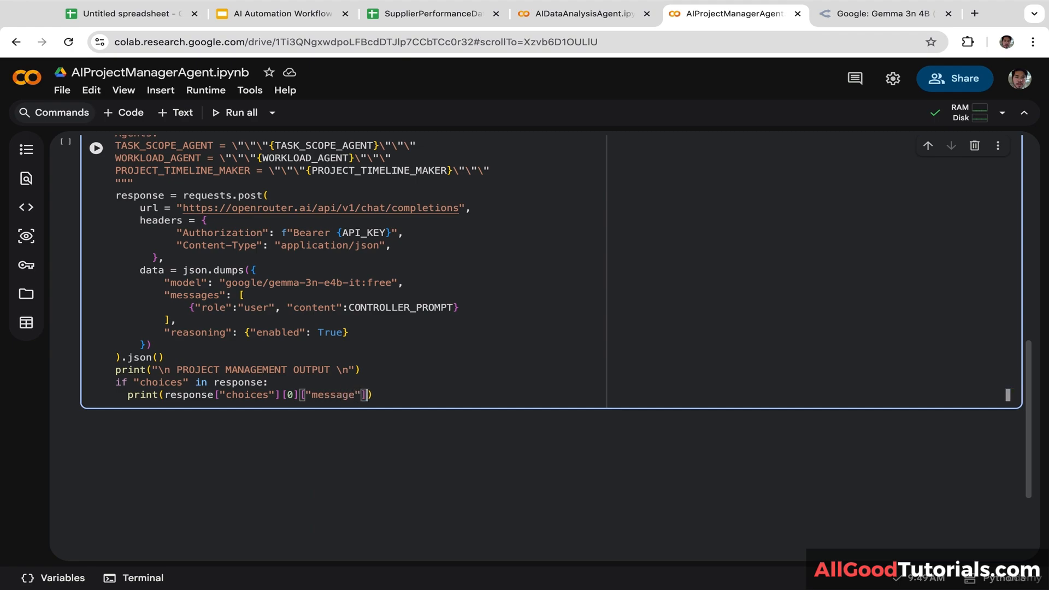
text("cont)
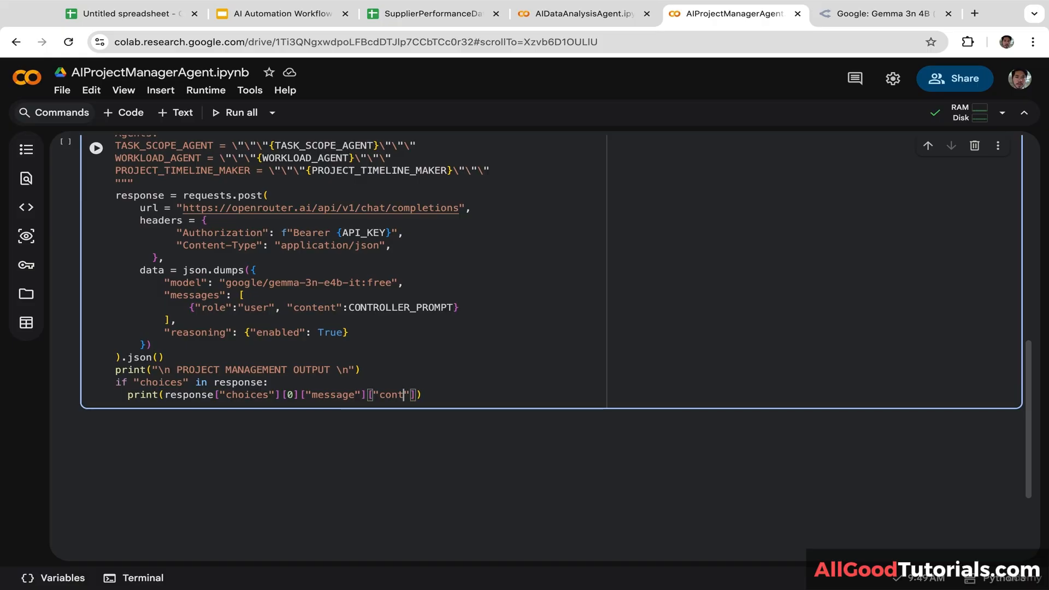
text(ent"])
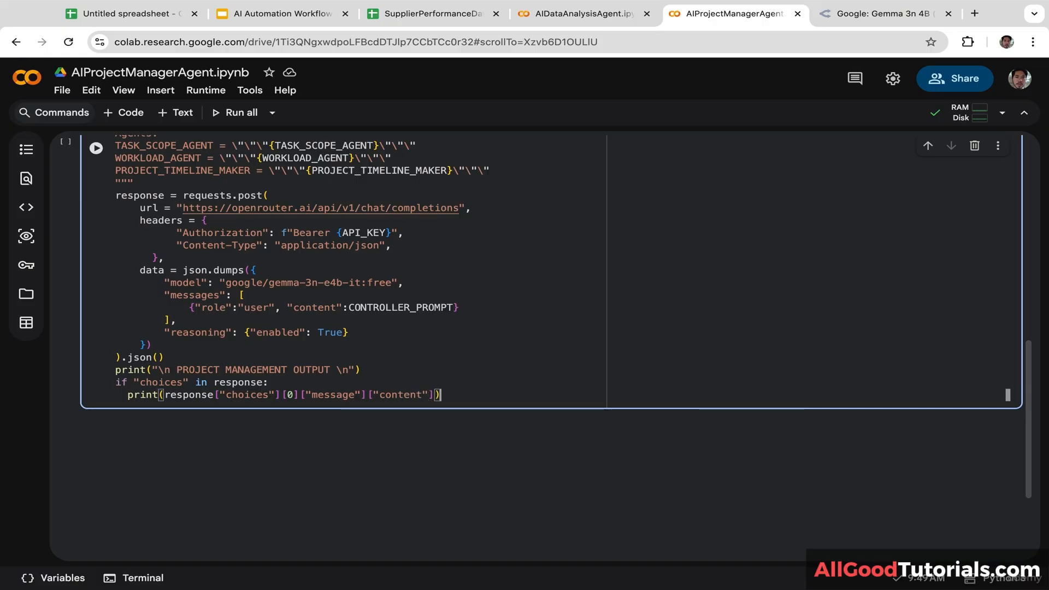
key(Return)
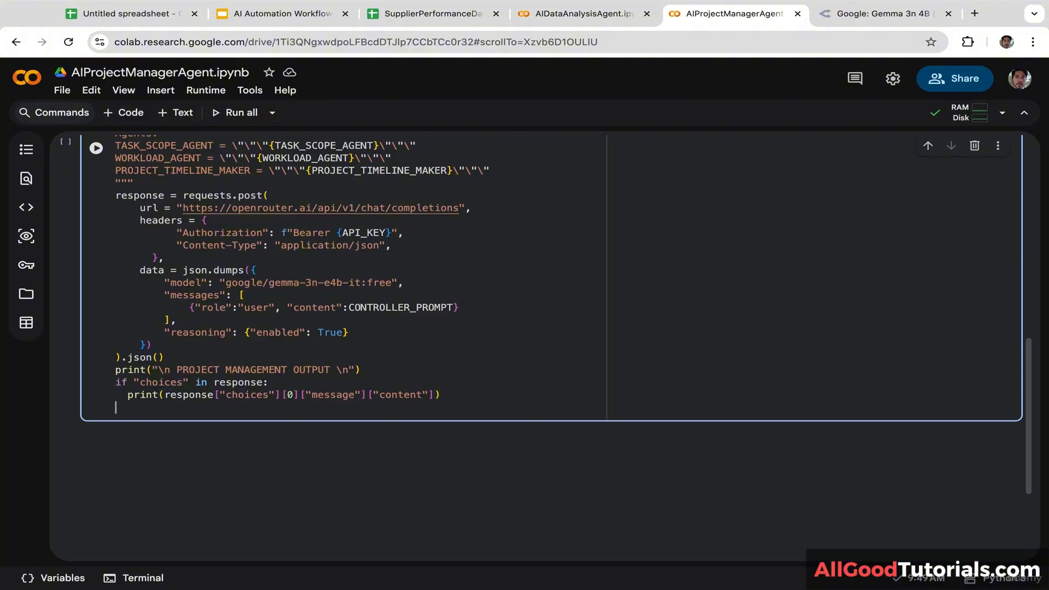
text(else:)
Step: Under else, print "Full response:" and then print(json.dumps(response, indent=2))
key(Return)
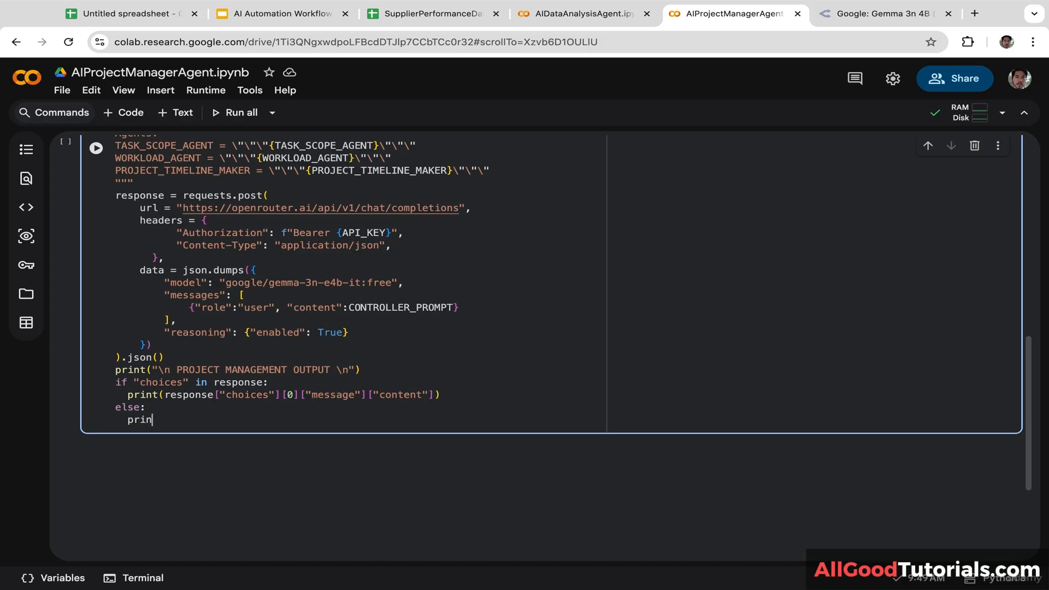
text(()
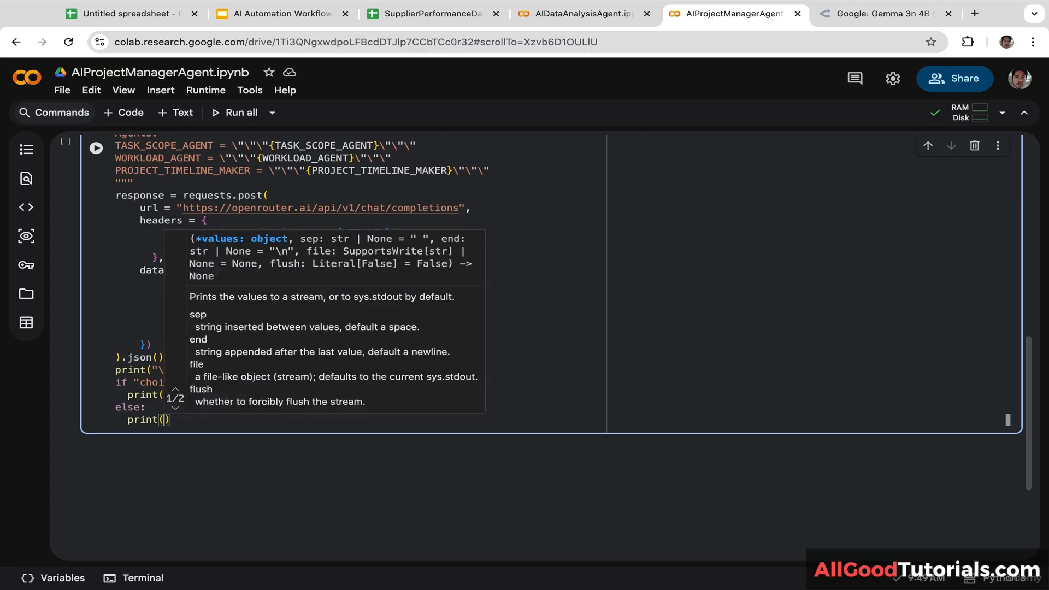
text(")
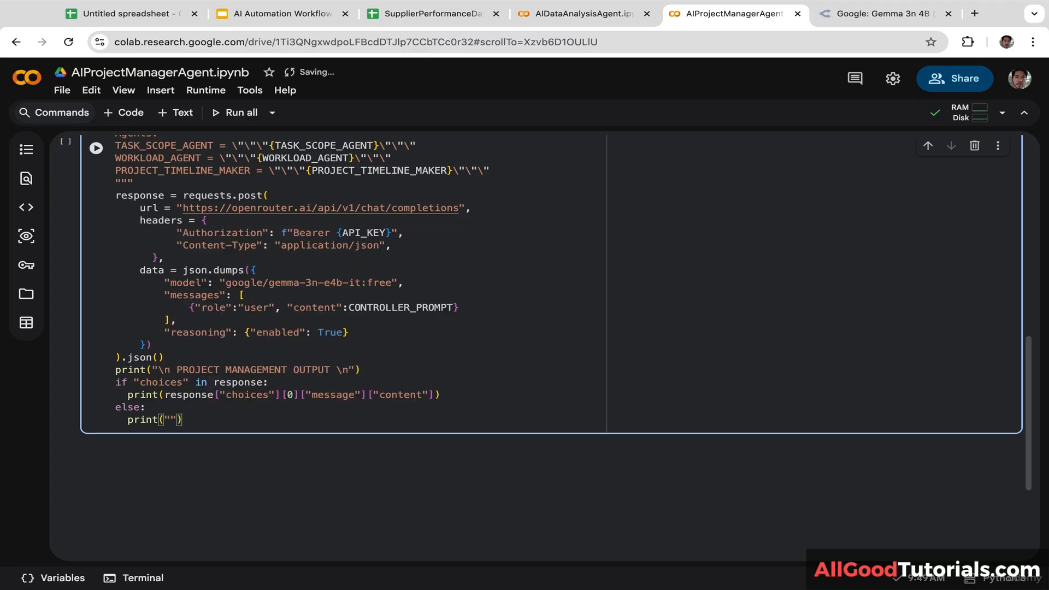
text(Full response)
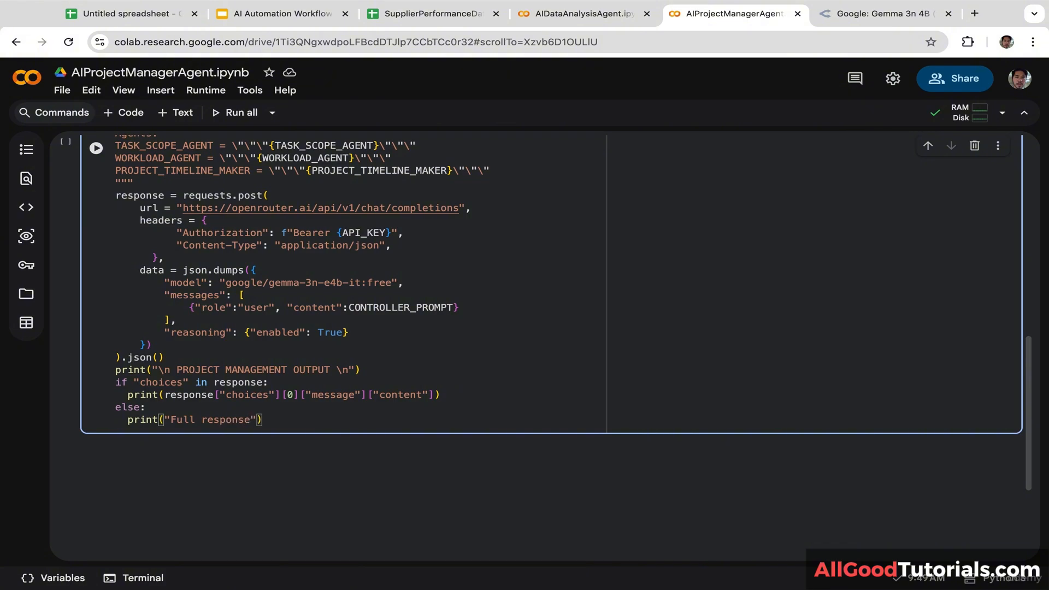
text(: \n)
key(End)
key(Return)
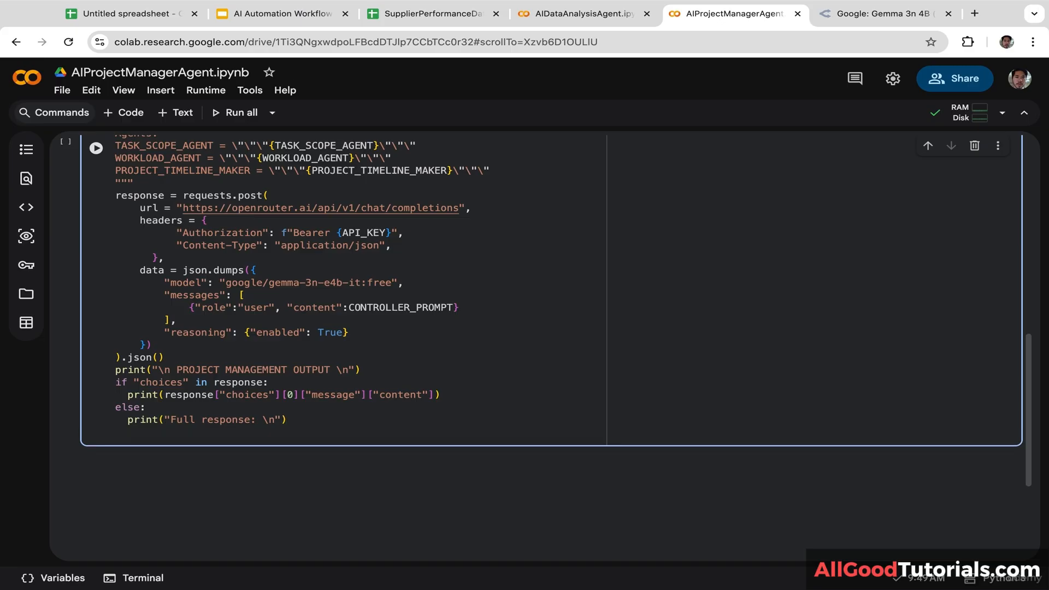
text(print(json.dumps)
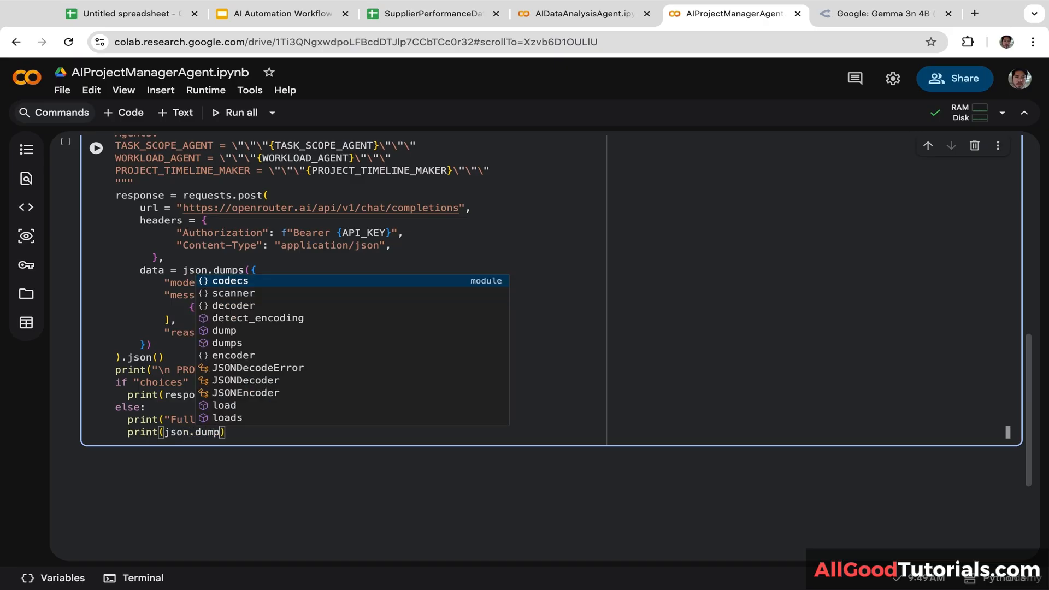
text((resp)
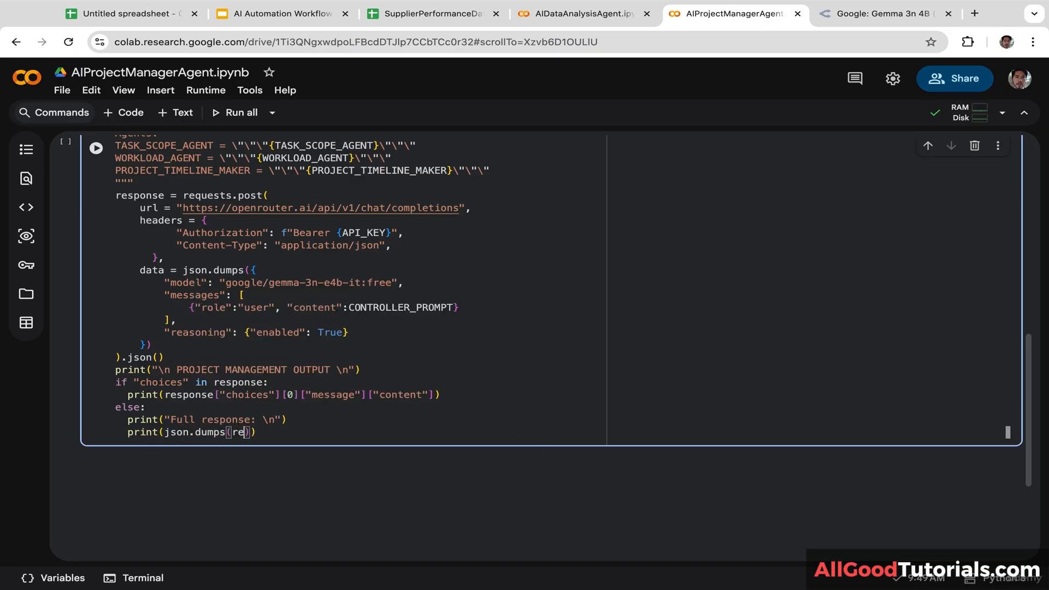
text(o)
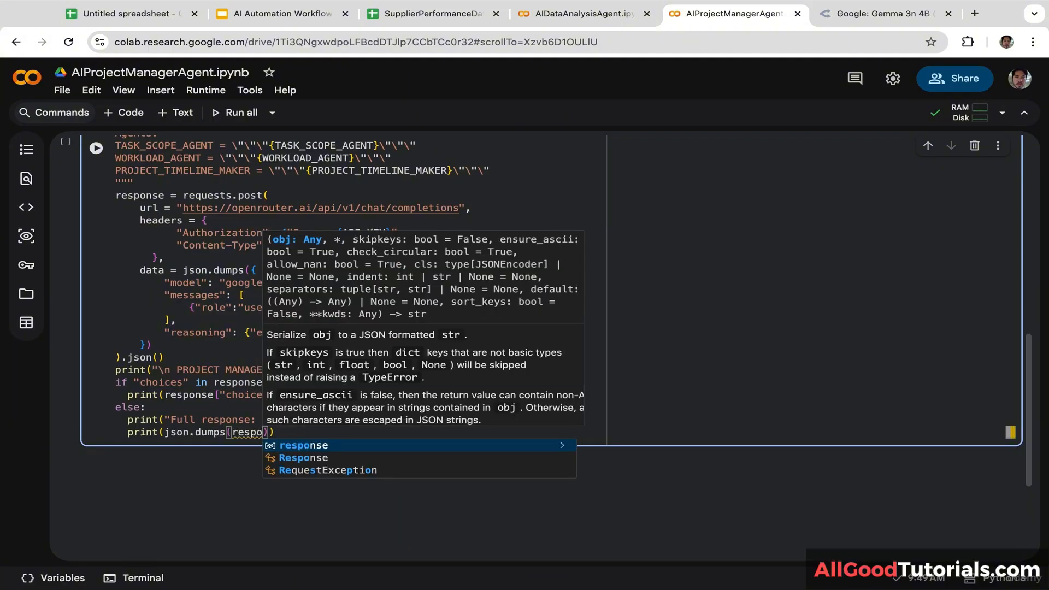
key(Tab)
text(, in)
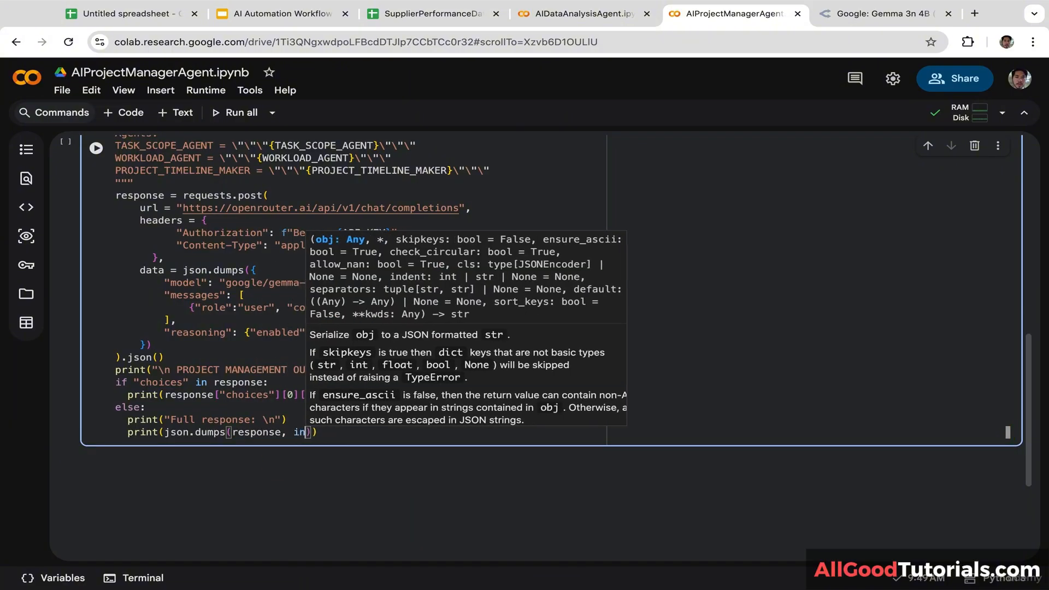
text(de)
key(Tab)
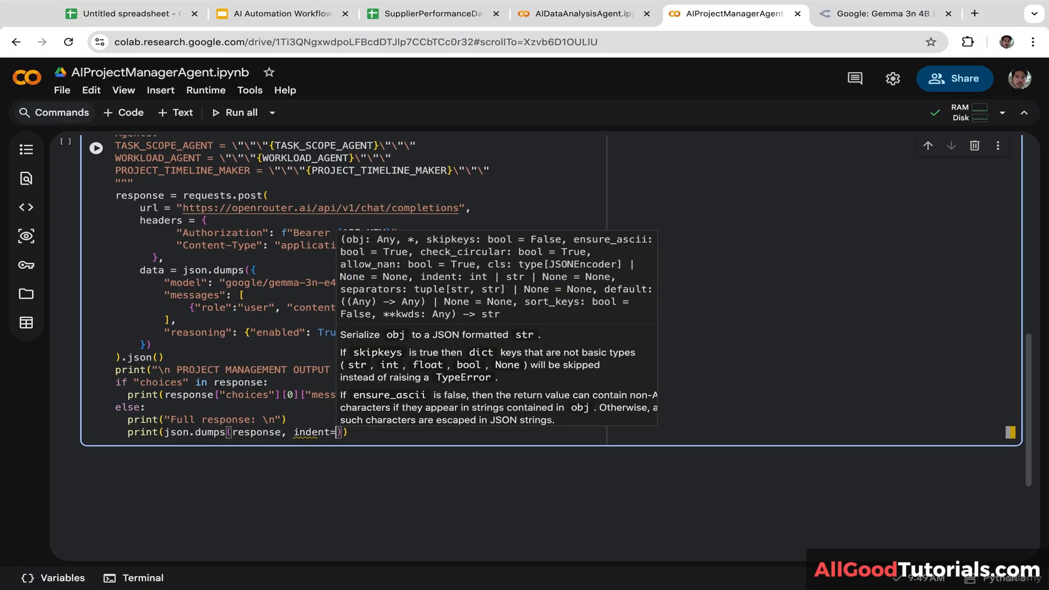
text(2)
click(376, 433)
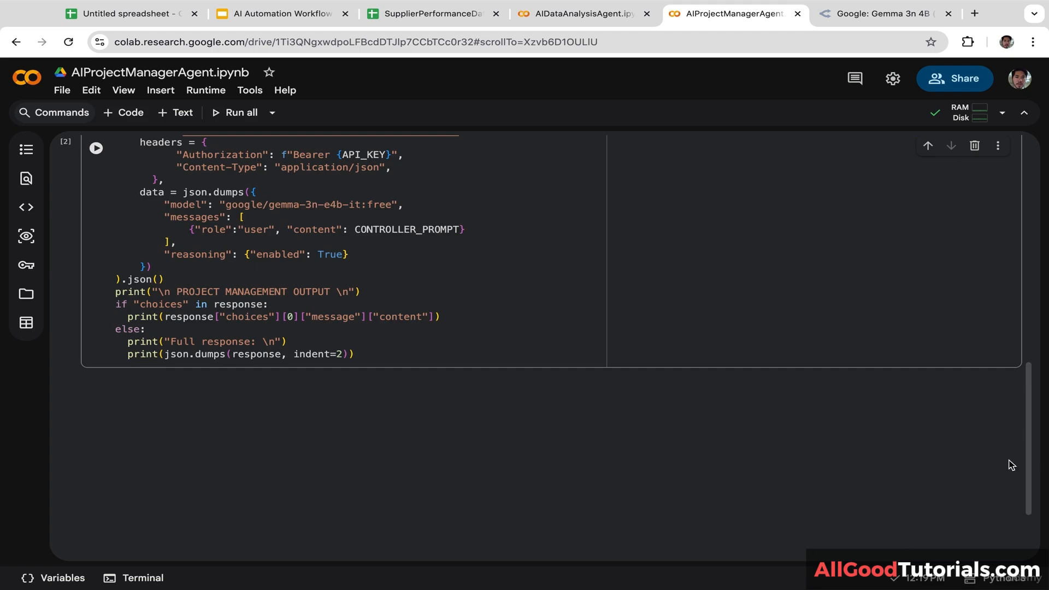
Step: Insert blank lines after 'Team: {TEAM}' and 'Agents:' in the prompt, then run the cell
drag(1029, 455, 1029, 353)
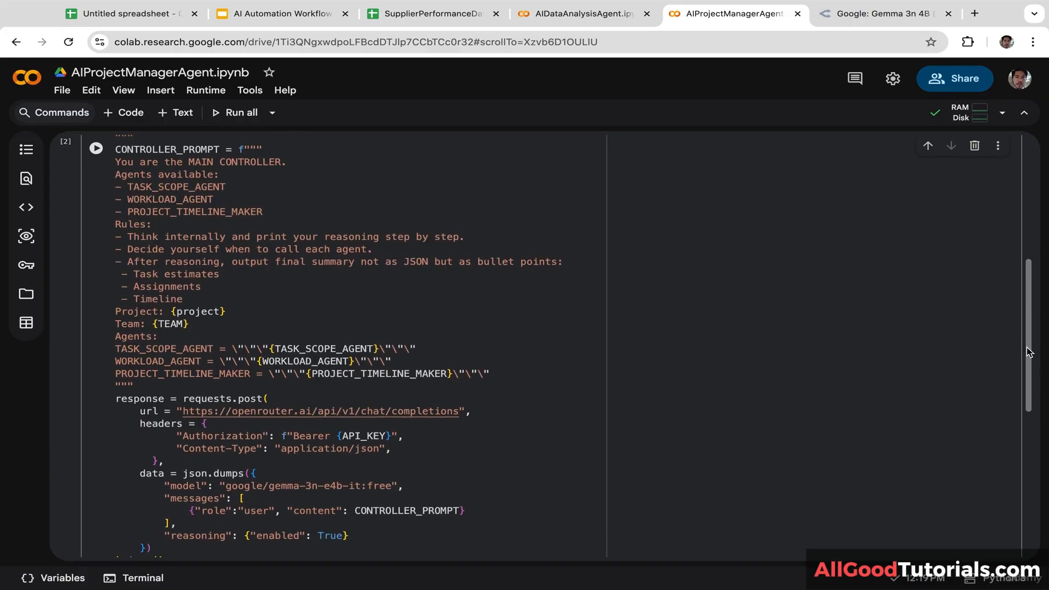
click(210, 327)
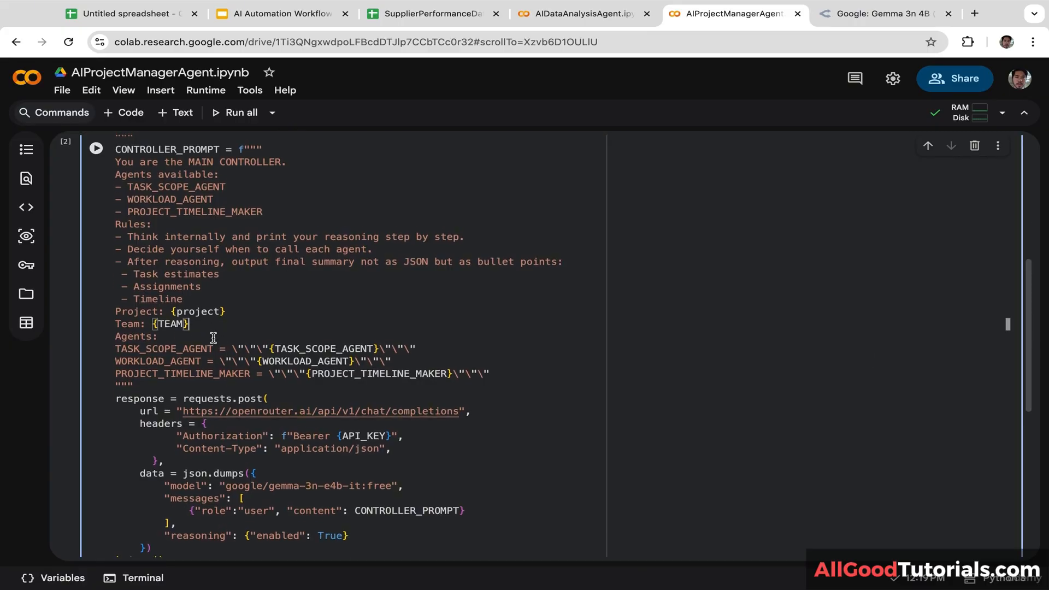
key(Return)
click(186, 348)
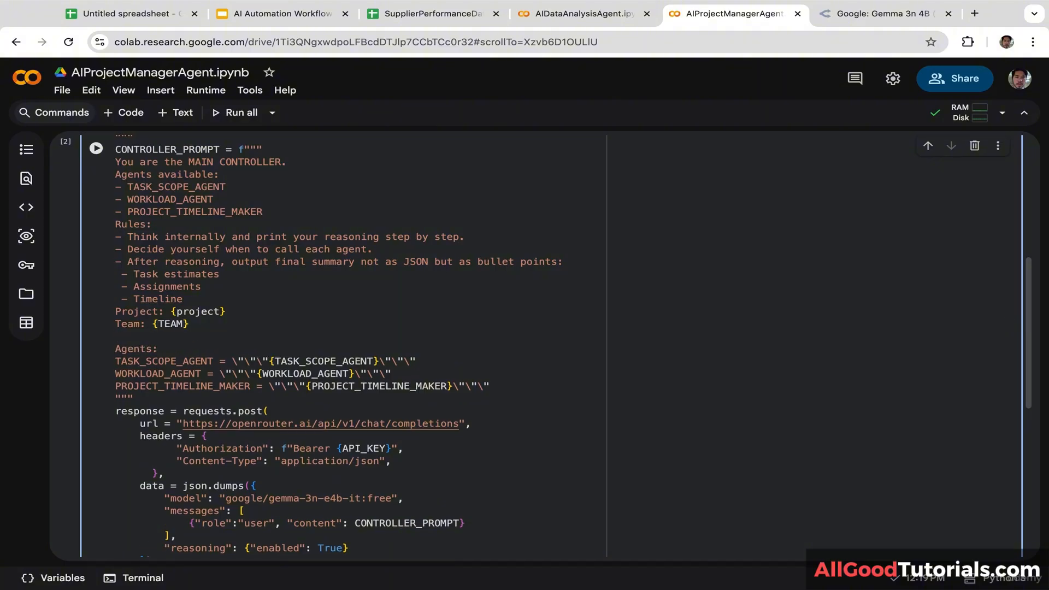
key(Return)
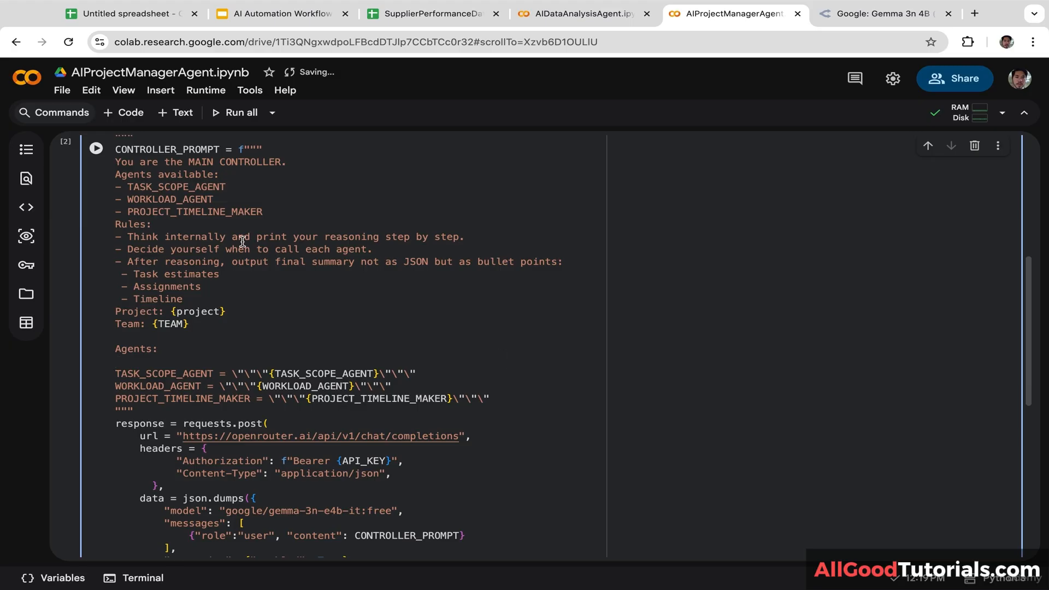
key(shift+Return)
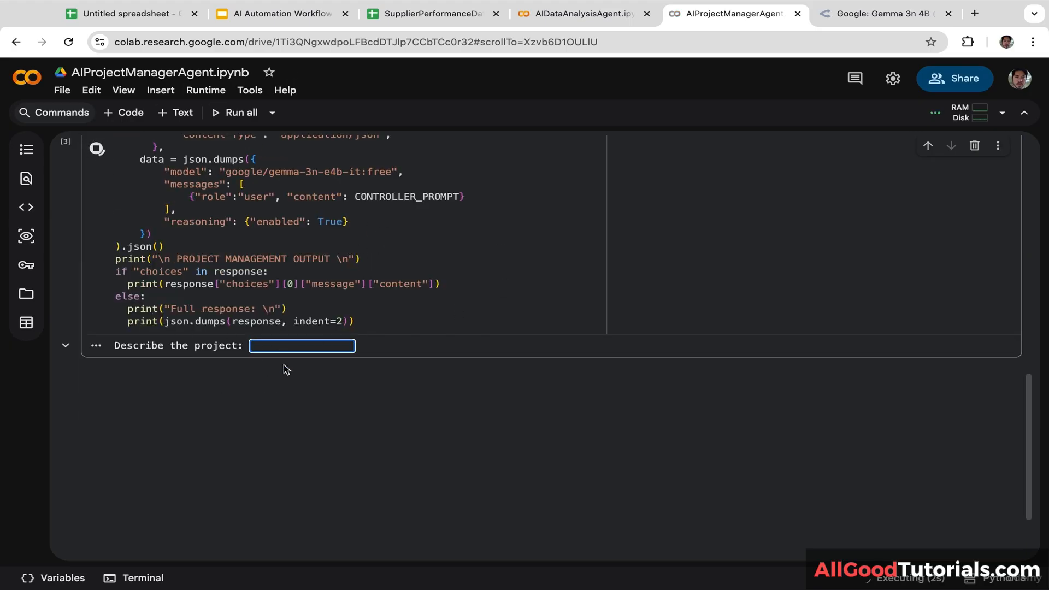
Step: Enter 'Property Management System' as the project description
text(Property Management S)
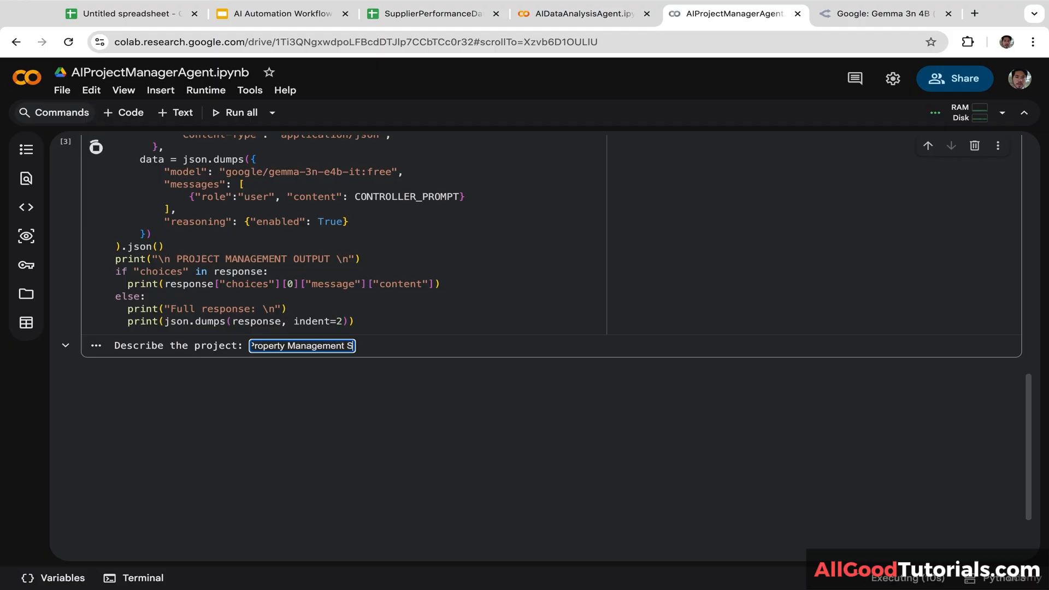
text(ystem)
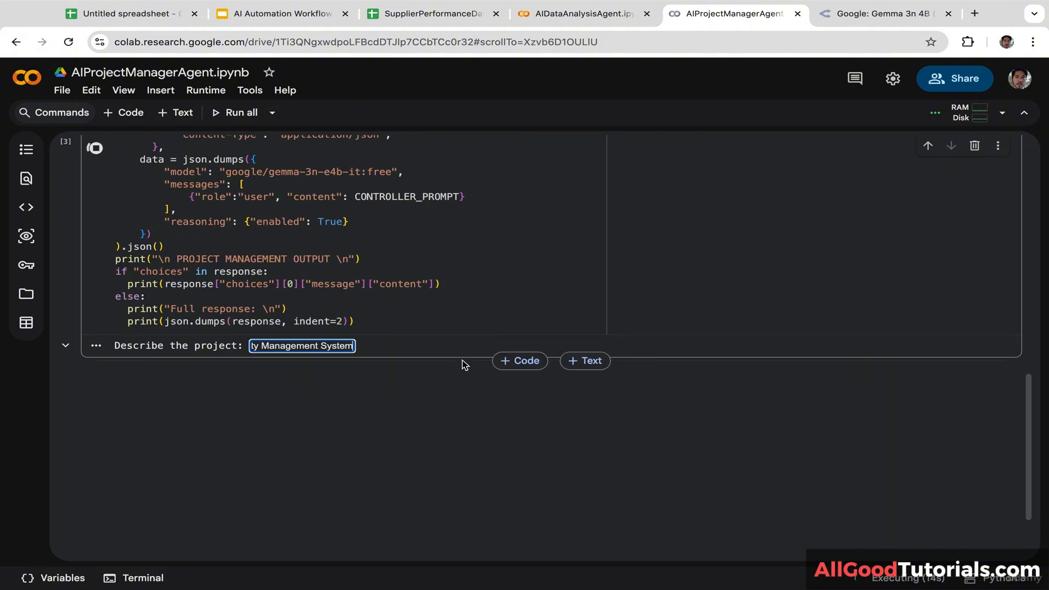
key(Return)
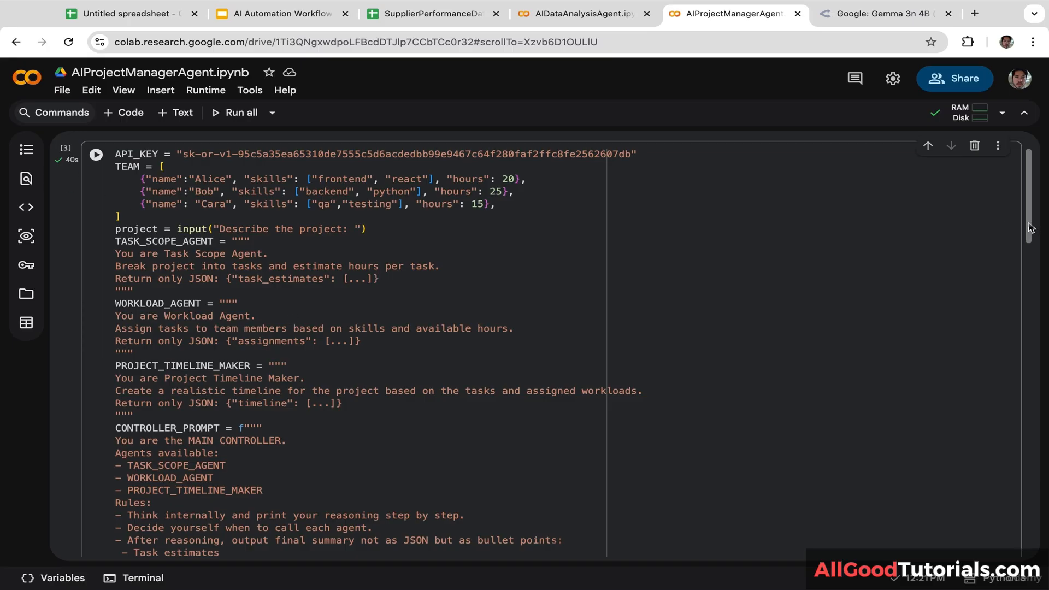
drag(1031, 228, 999, 381)
drag(384, 407, 372, 216)
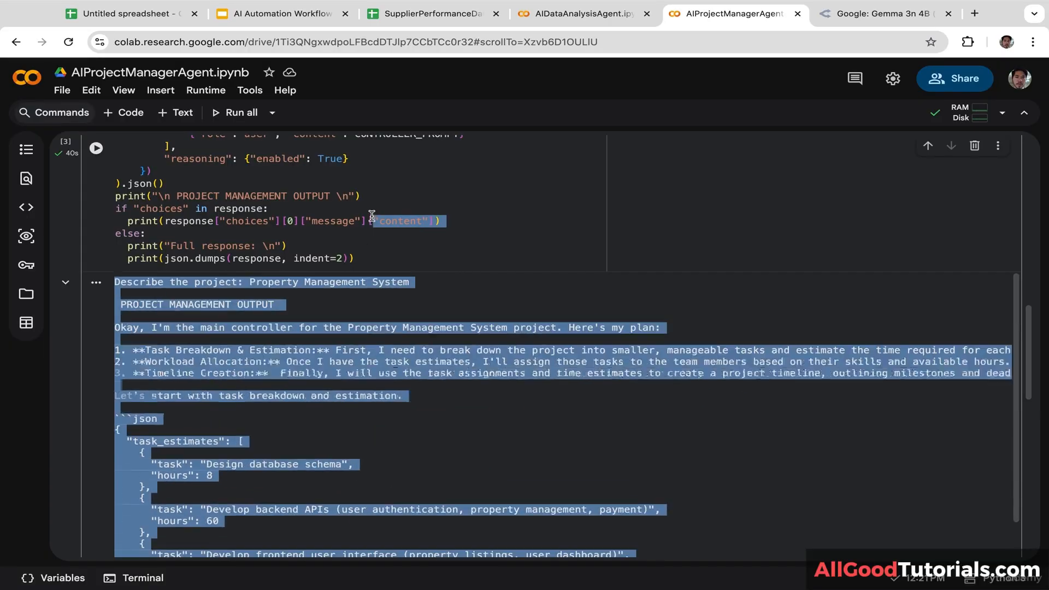
click(307, 416)
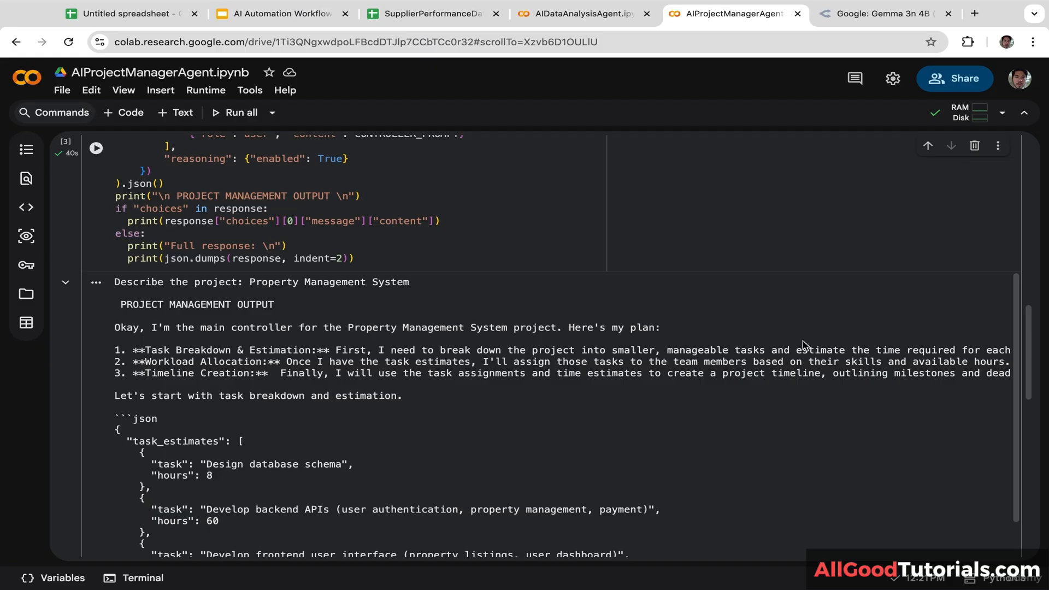
drag(907, 353, 928, 355)
click(915, 369)
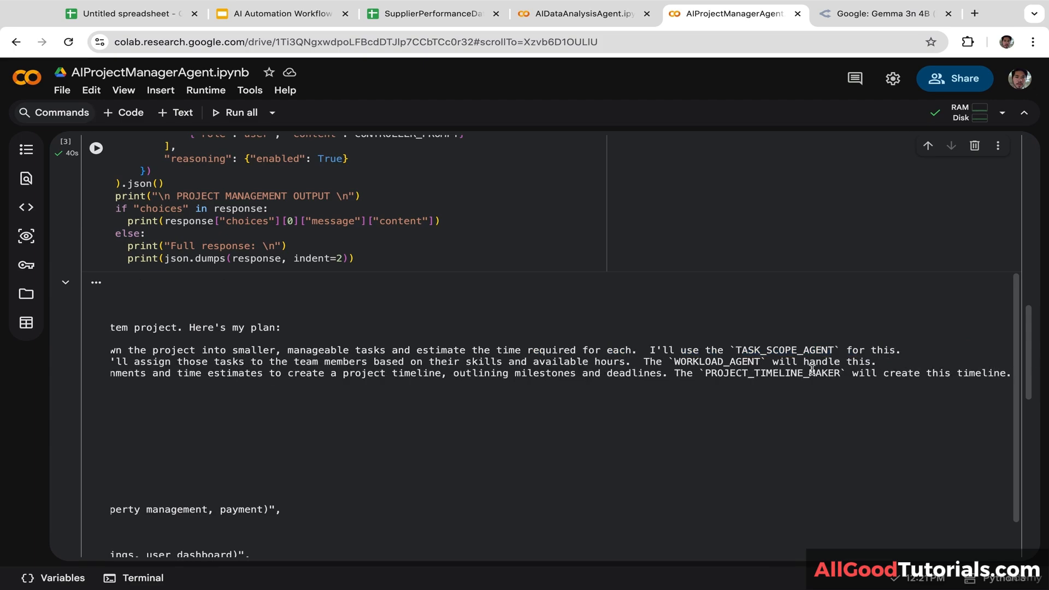
drag(811, 372, 80, 360)
click(340, 403)
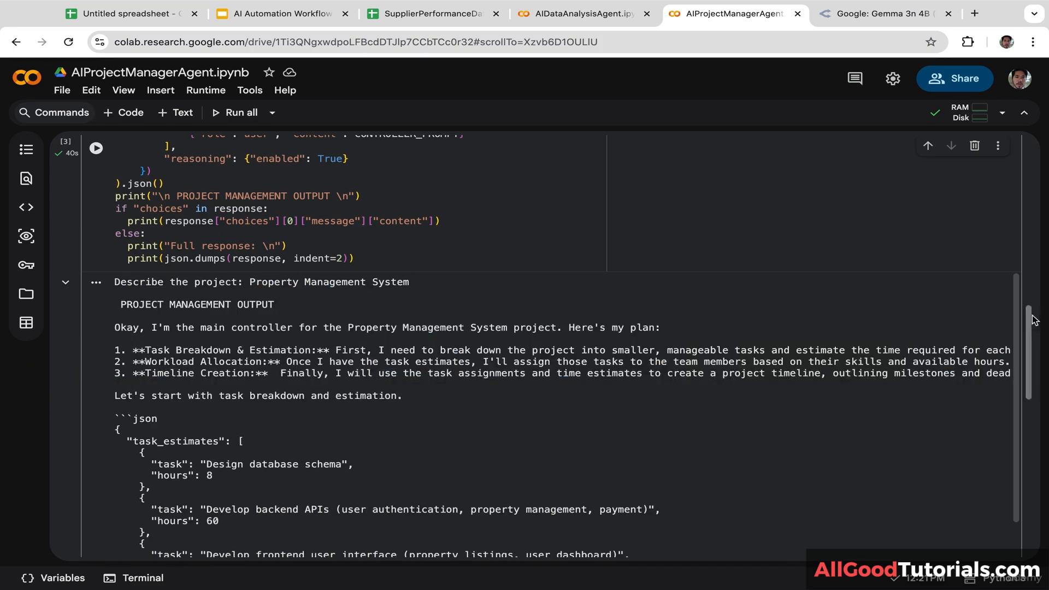
drag(1032, 331, 1024, 381)
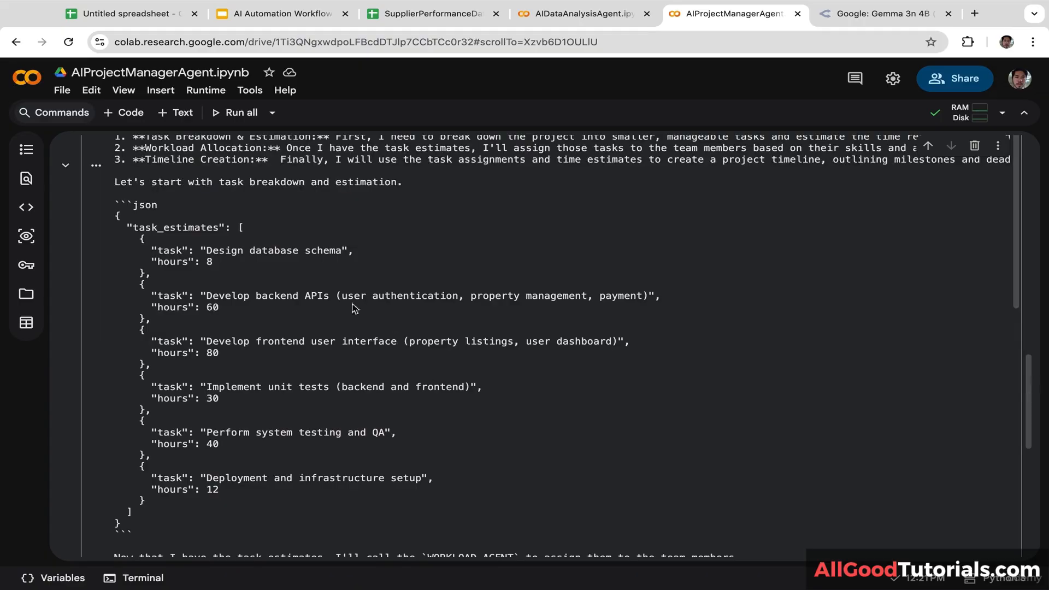
double_click(209, 262)
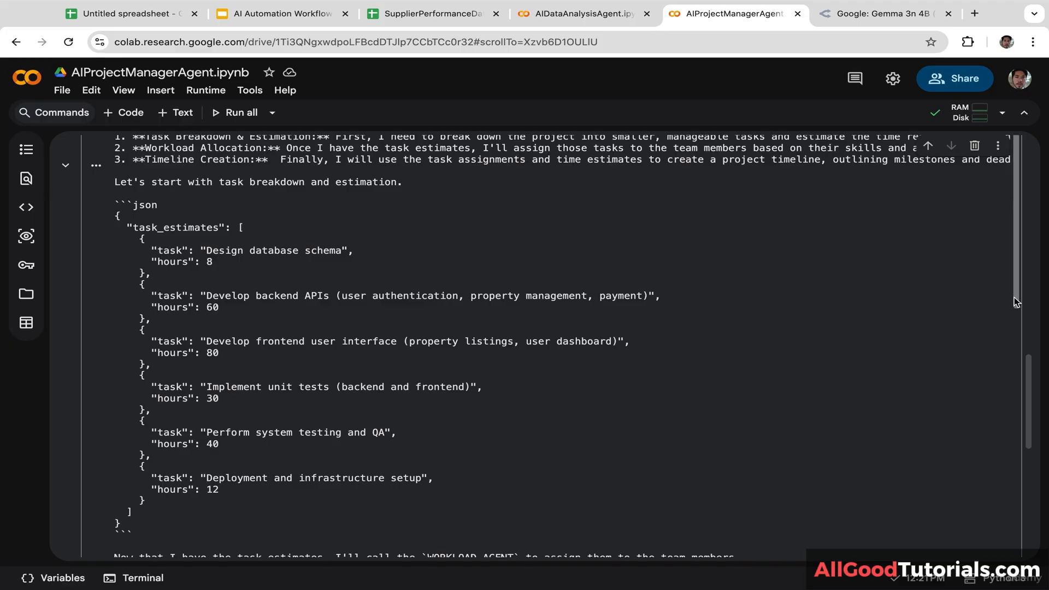
drag(1013, 301, 976, 467)
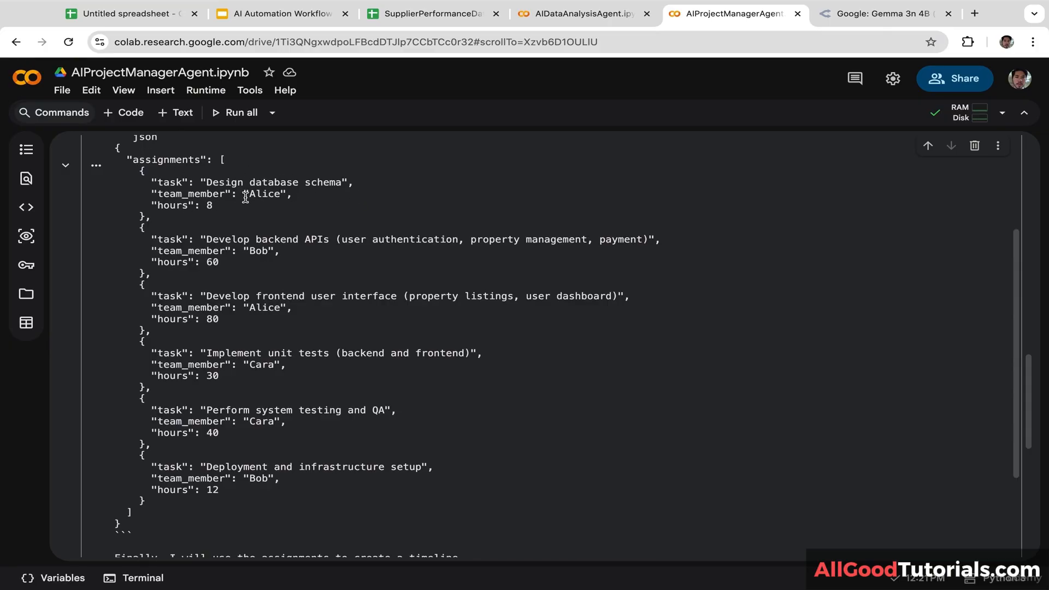
drag(246, 196, 281, 198)
click(236, 272)
double_click(252, 251)
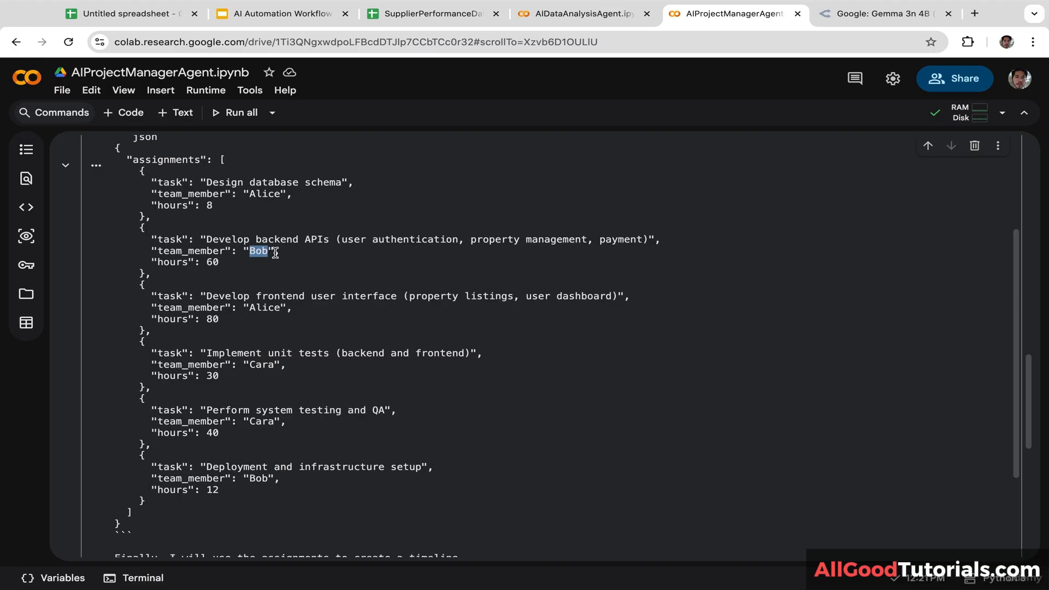
click(290, 295)
drag(1019, 371, 988, 510)
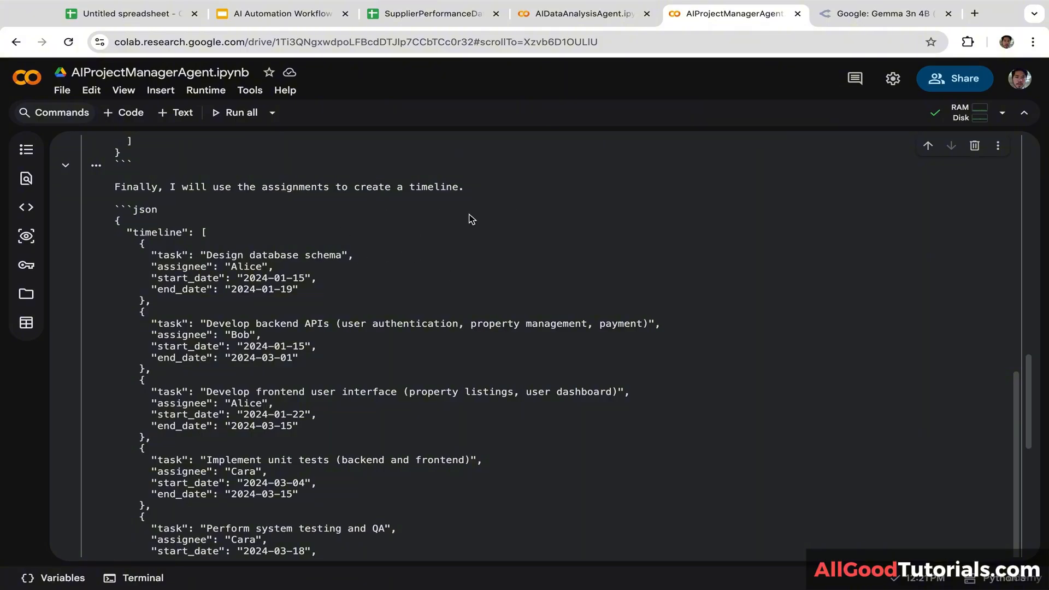
drag(200, 255, 310, 326)
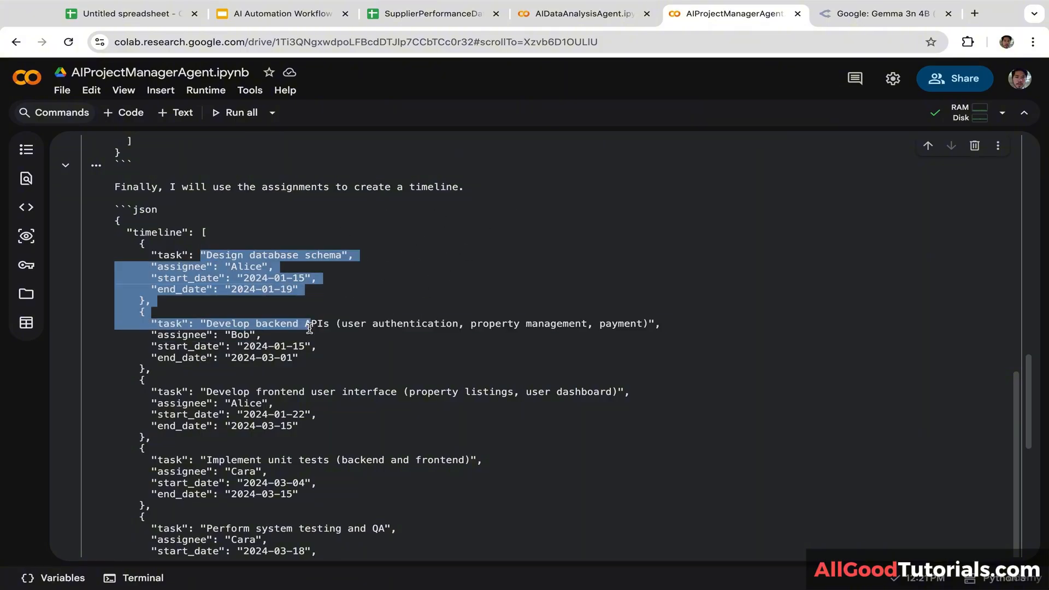
drag(1017, 401, 991, 526)
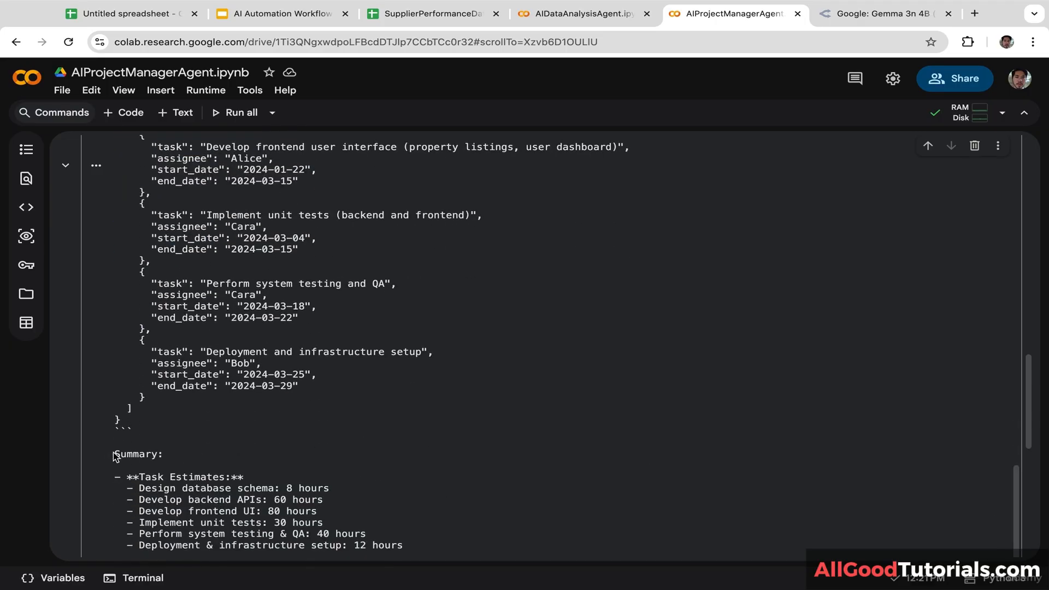
drag(114, 457, 379, 552)
click(491, 520)
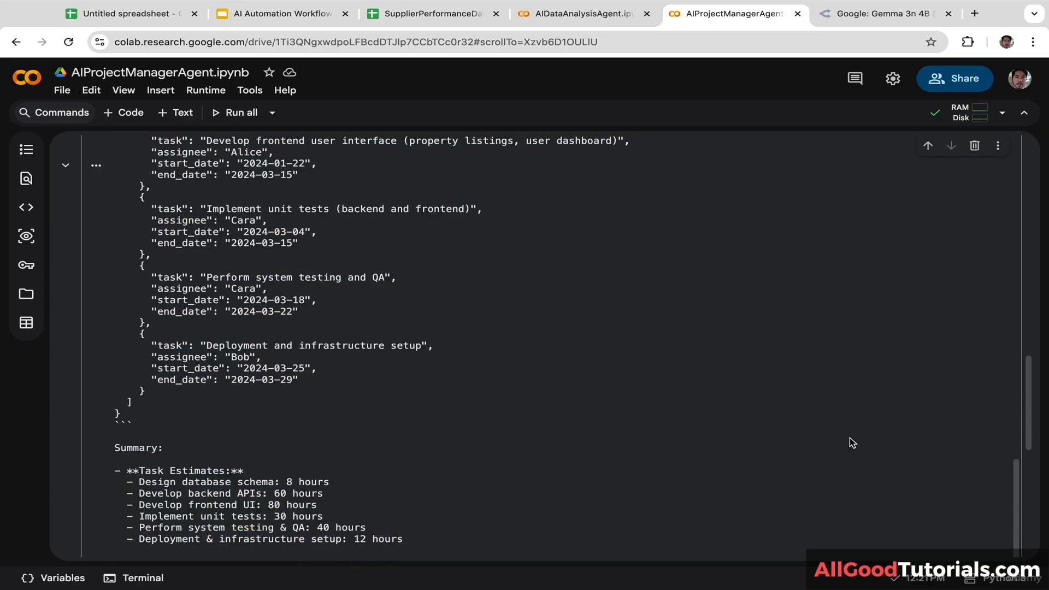
drag(1029, 424, 1026, 483)
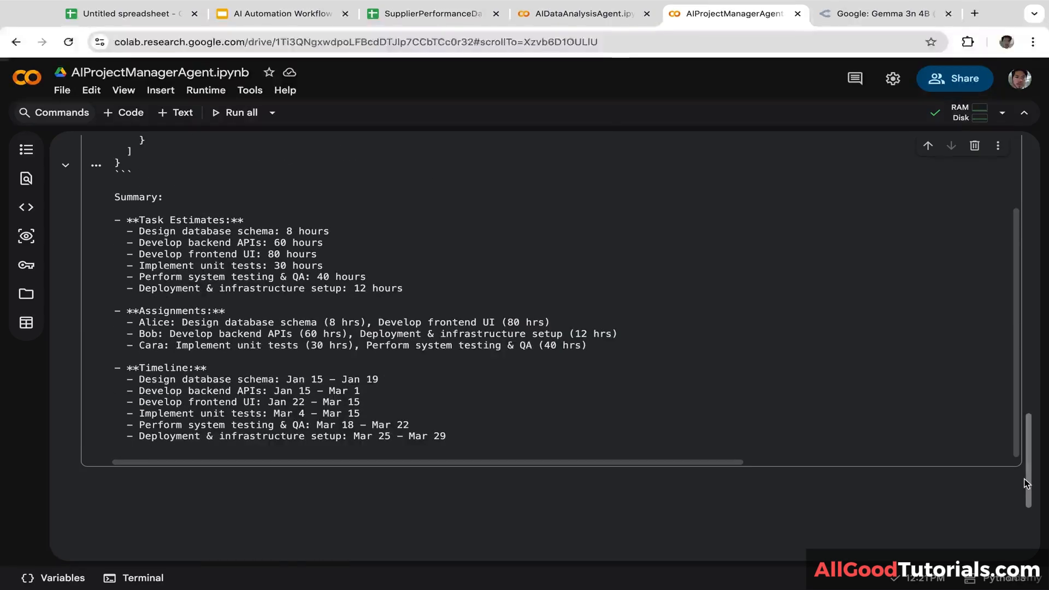
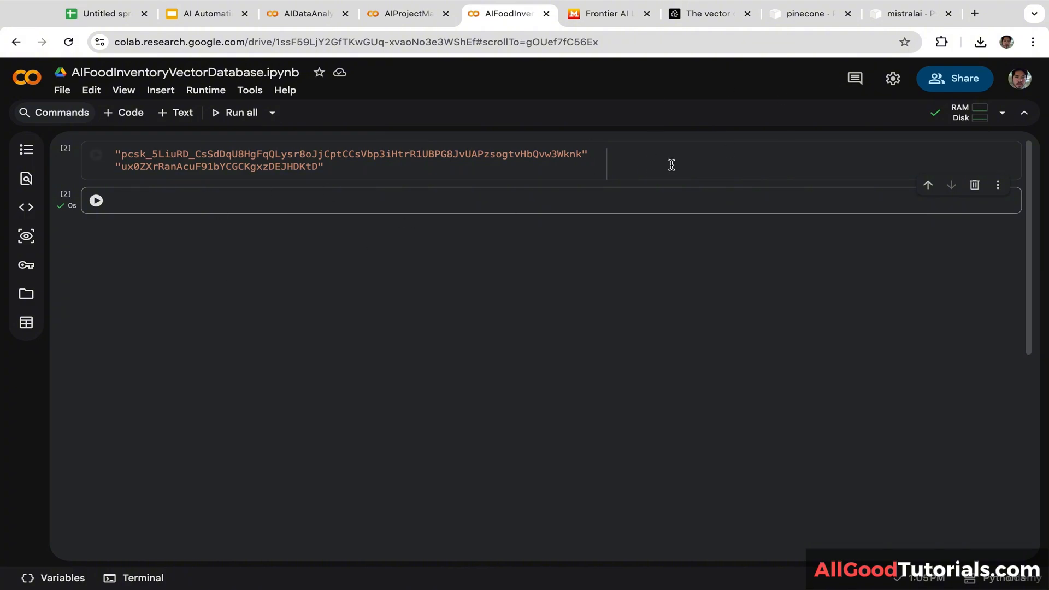
Step: Install pinecone and mistralai by running their pip install commands copied from PyPI
click(808, 16)
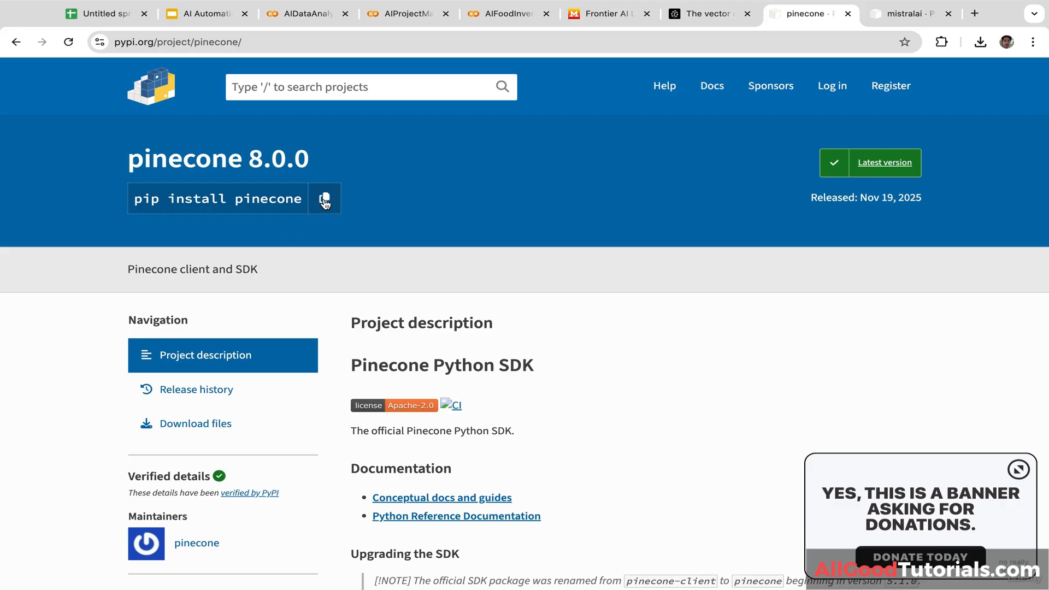
click(328, 199)
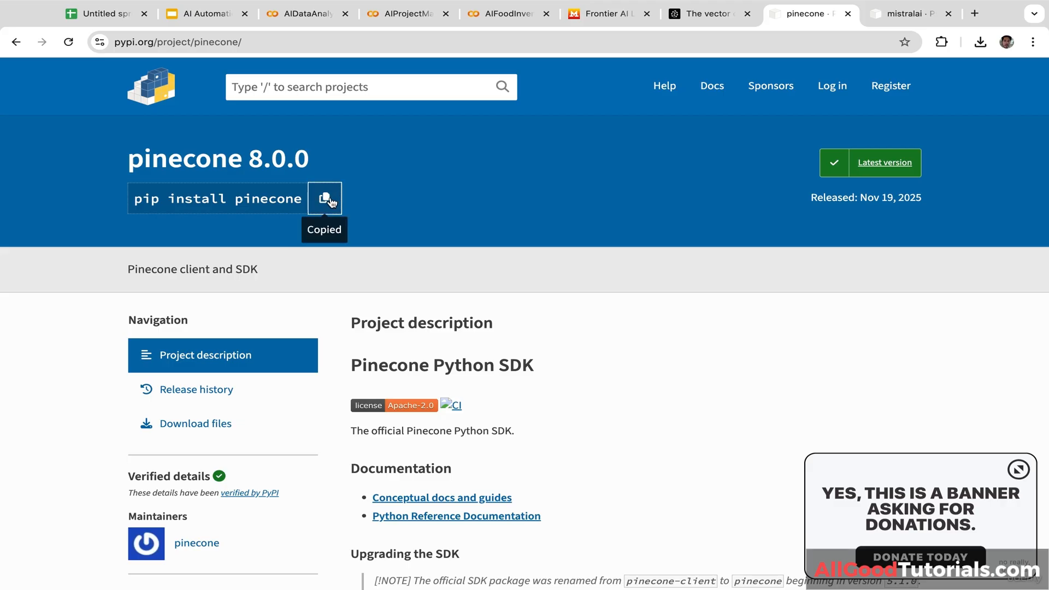
click(508, 14)
click(258, 198)
key(ctrl+v)
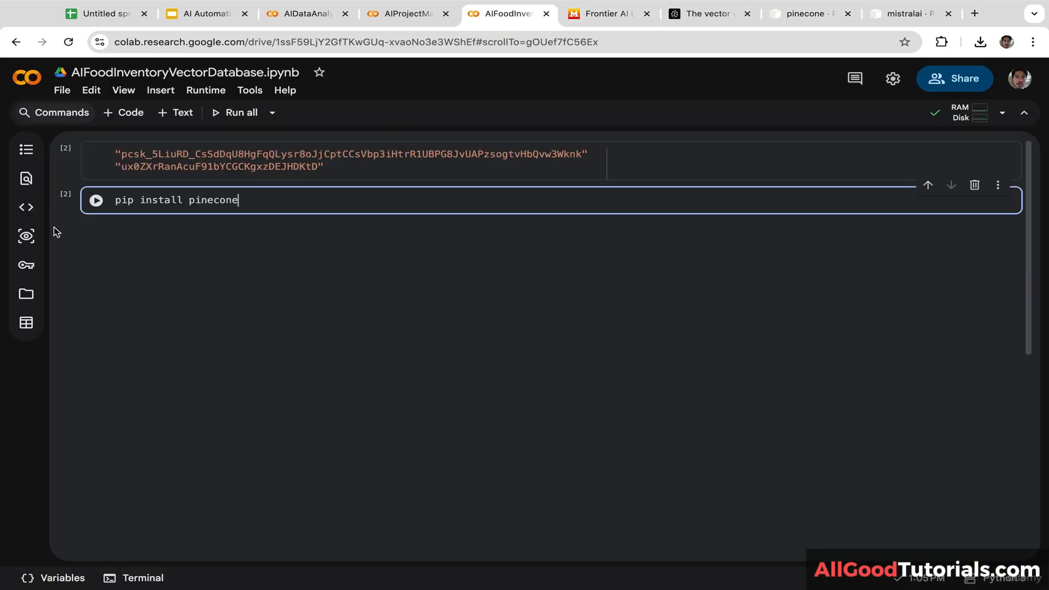
click(96, 200)
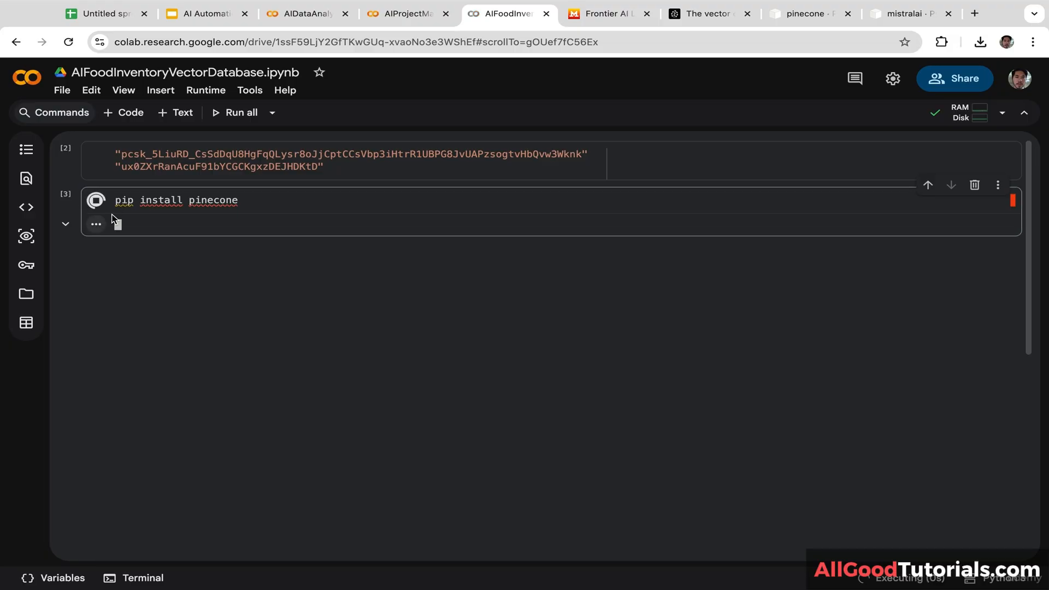
click(894, 18)
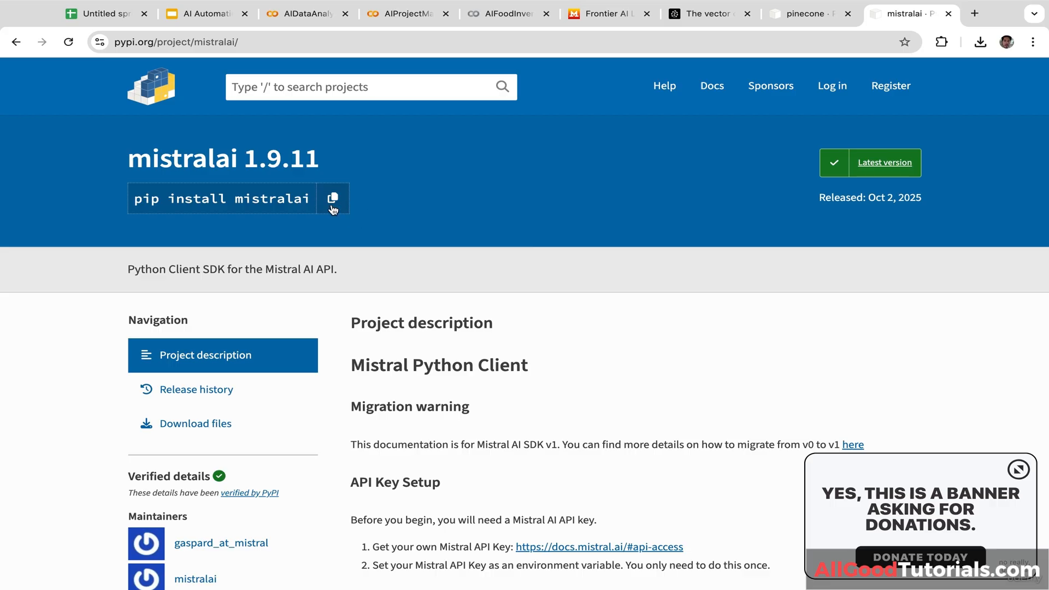
click(496, 18)
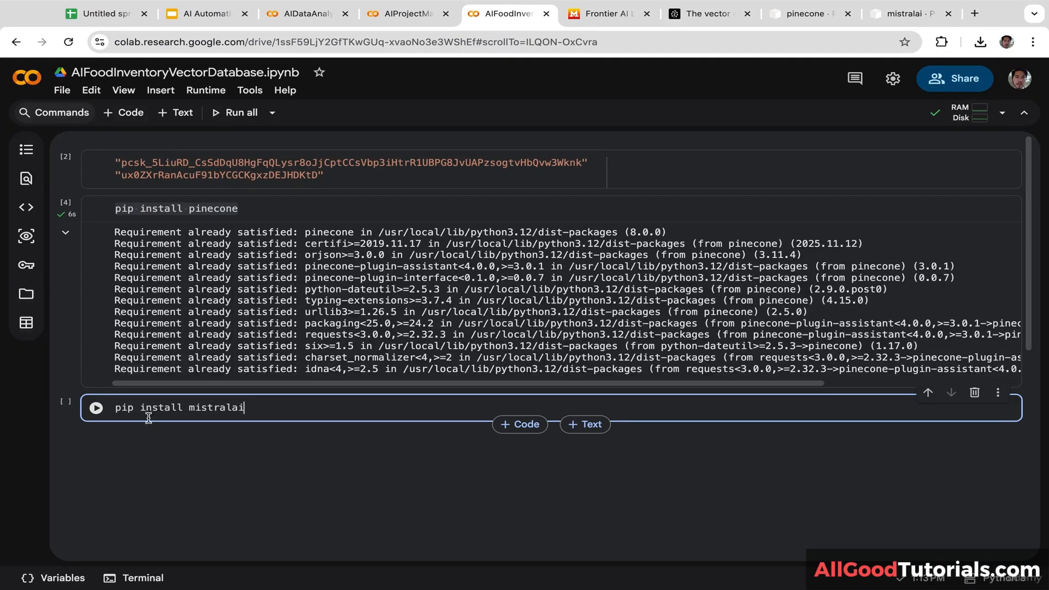
click(96, 408)
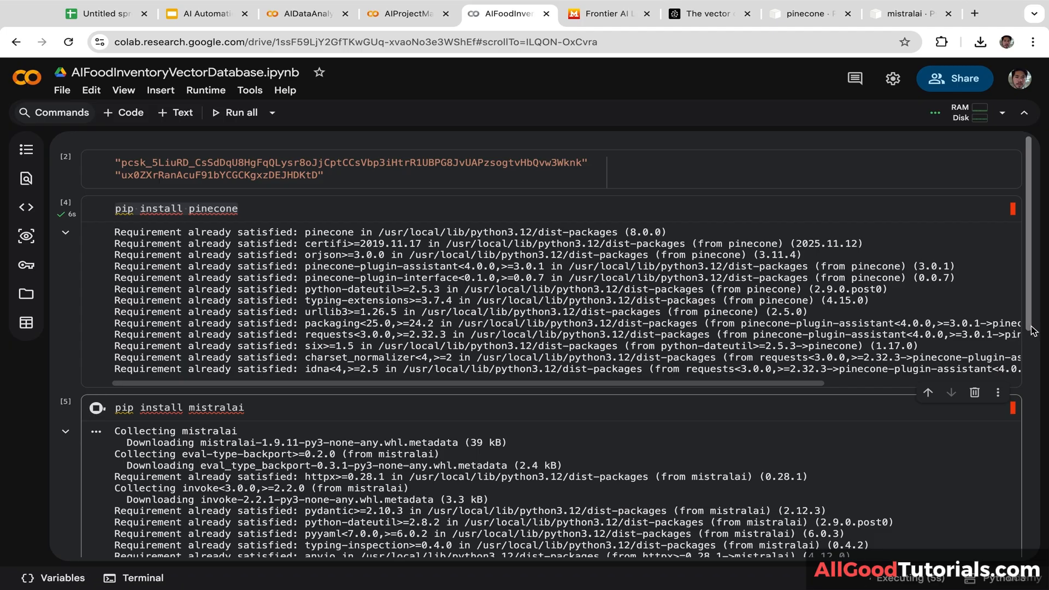
Step: Delete both install cells and add an empty code cell below the key cell
drag(1028, 334, 1027, 310)
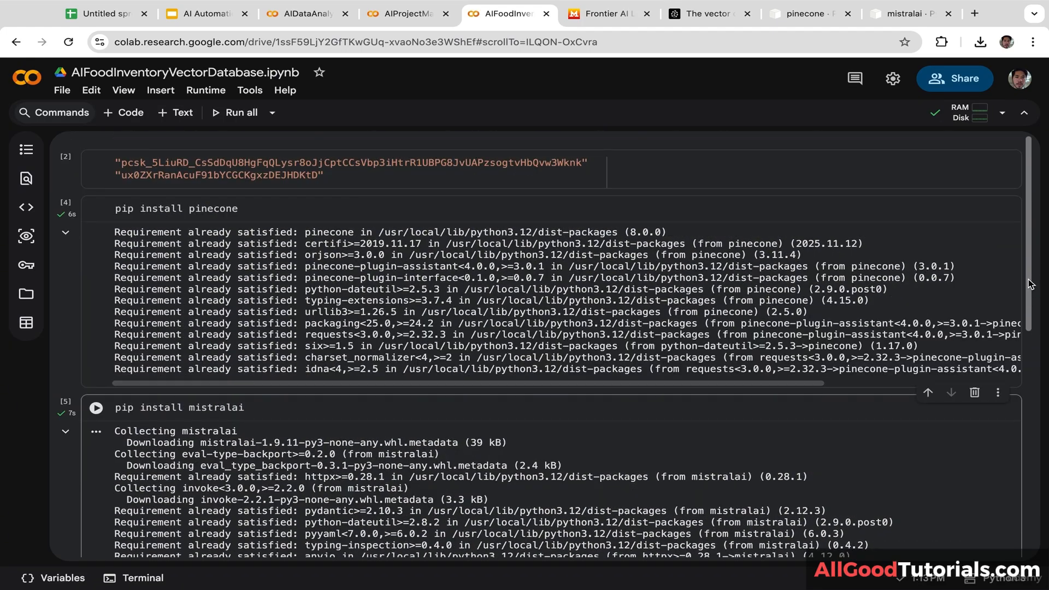
click(892, 203)
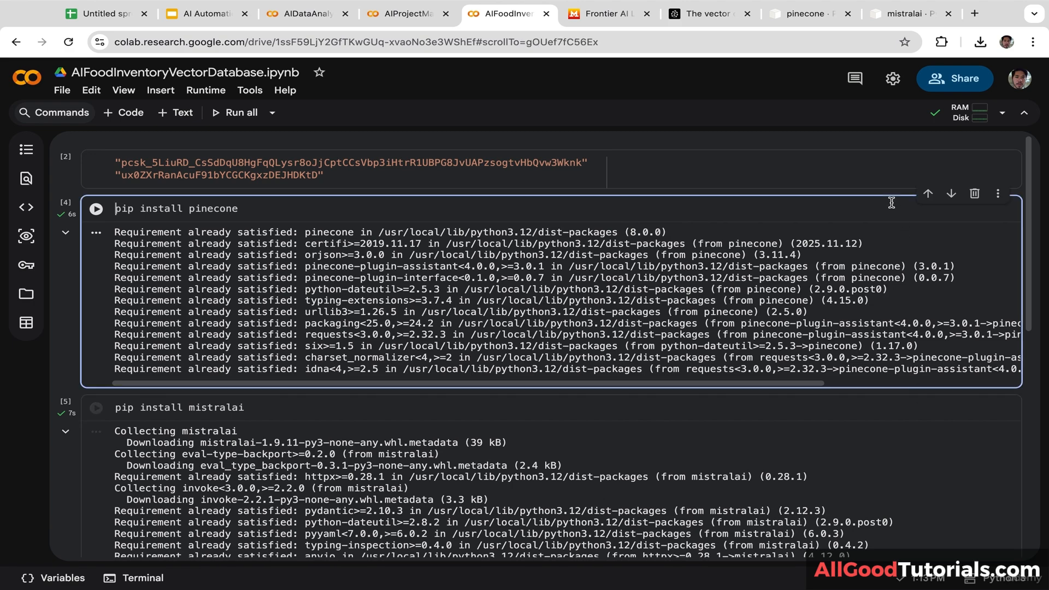
click(975, 194)
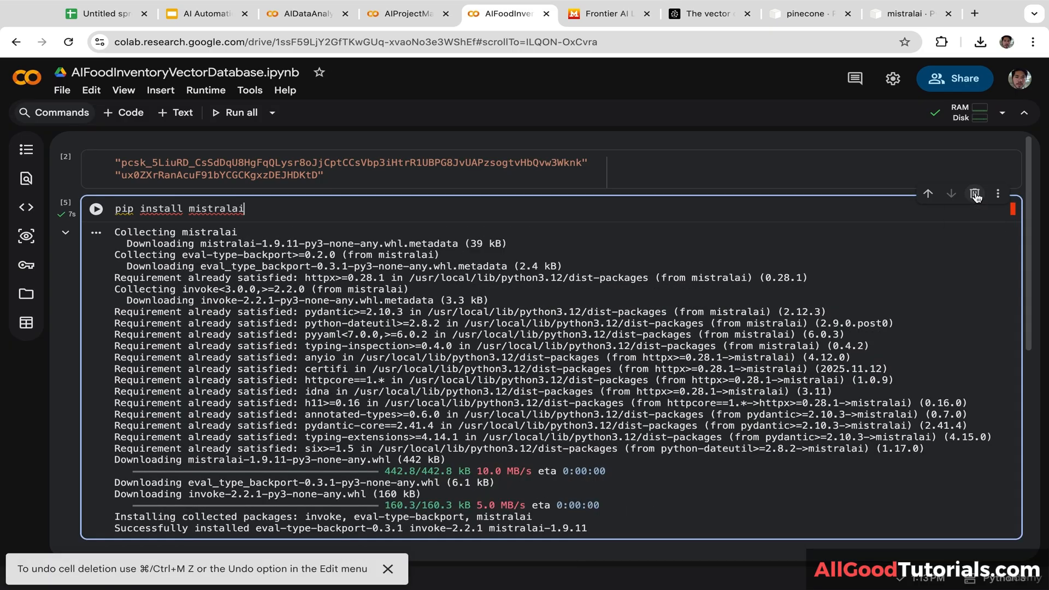
click(975, 195)
click(128, 114)
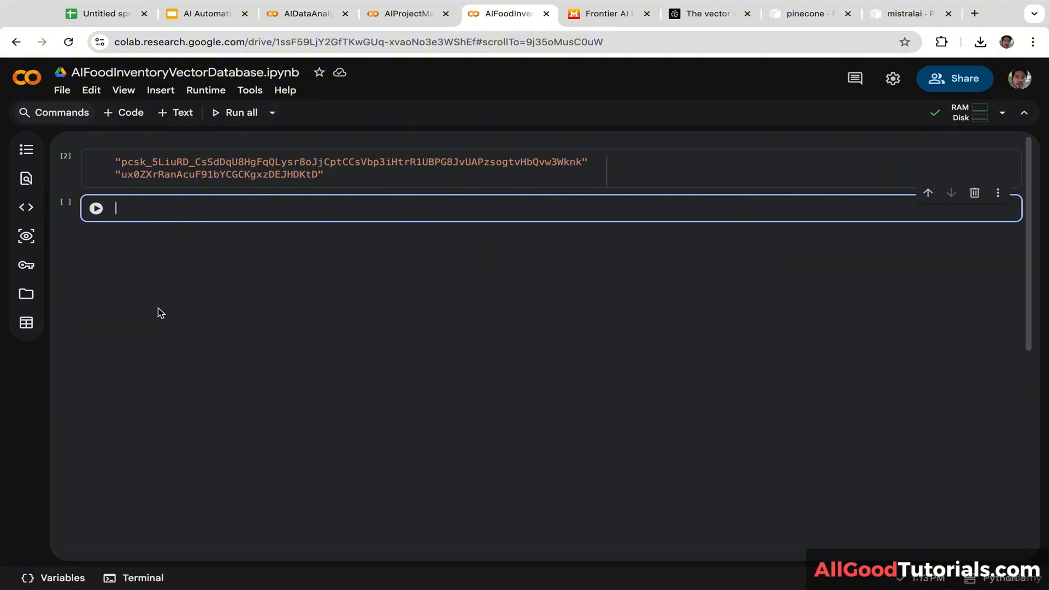
Step: Write imports for Pinecone, ServerlessSpec, Mistral, and numpy as np
text(from)
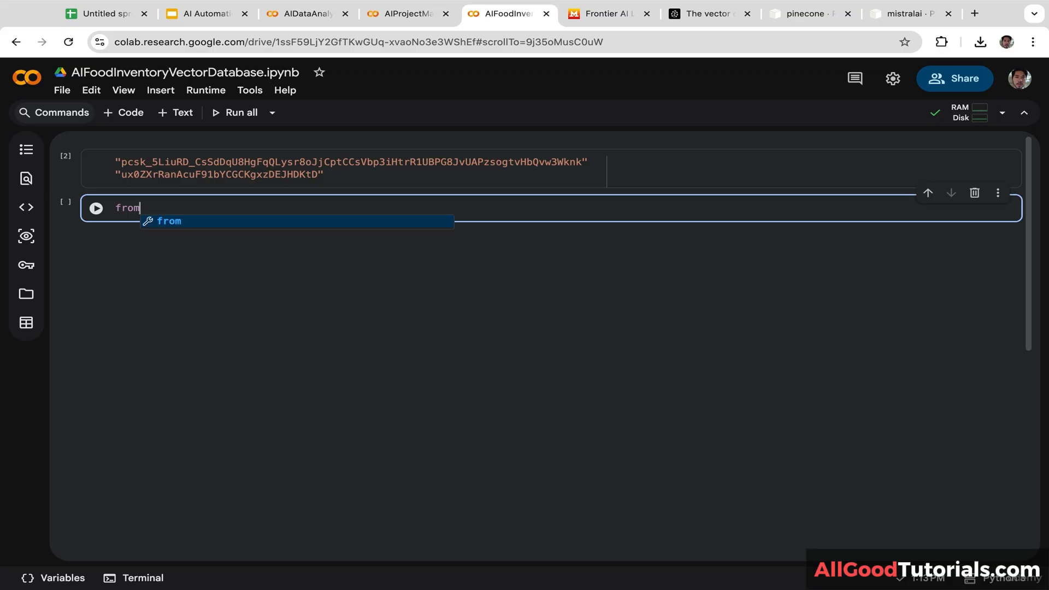
text( pi)
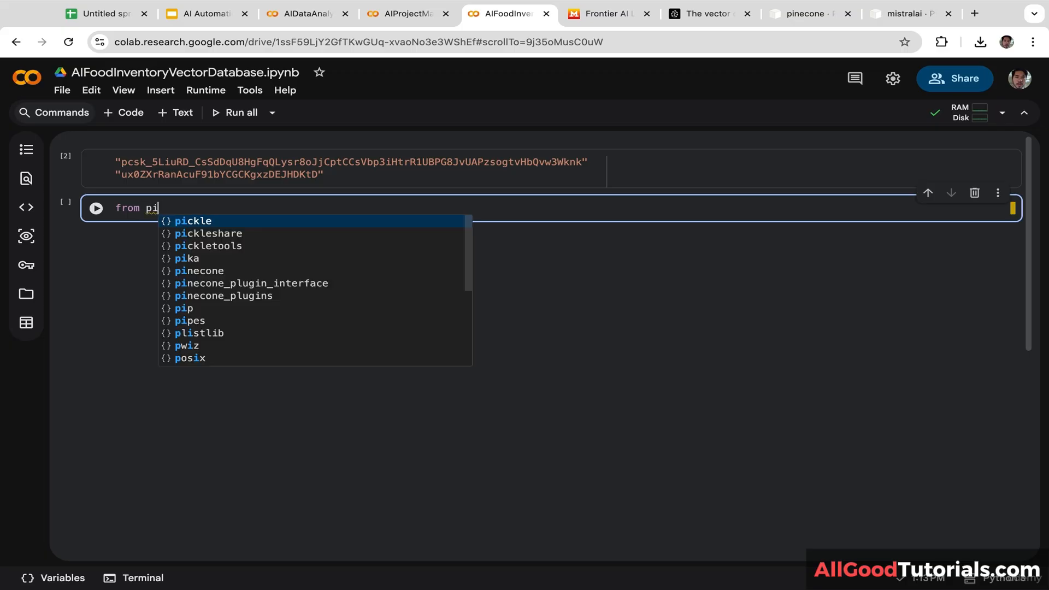
text(necone i)
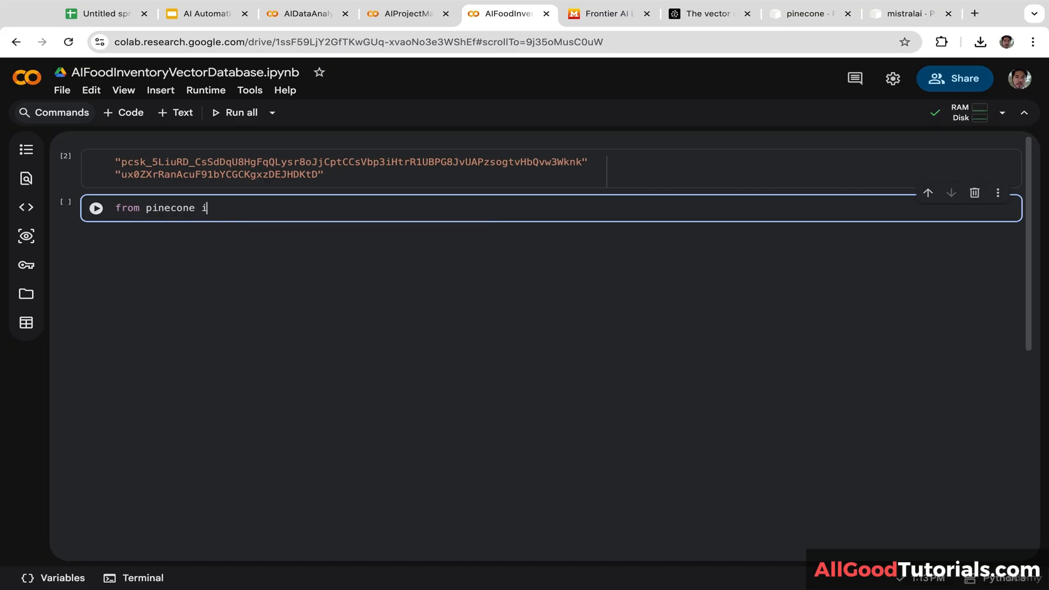
text(mport Pin)
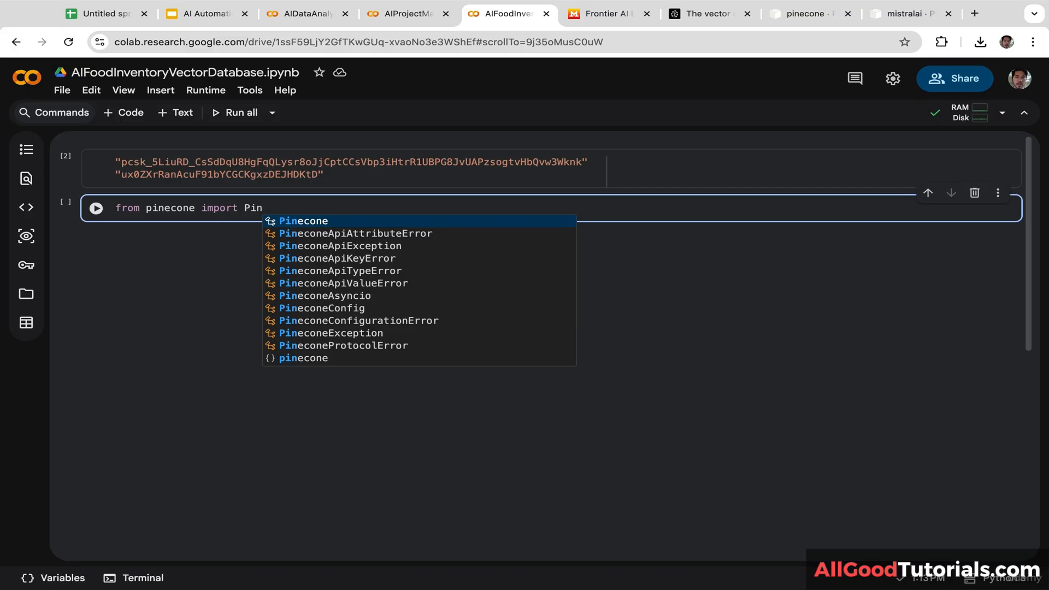
key(Tab)
text(, Server)
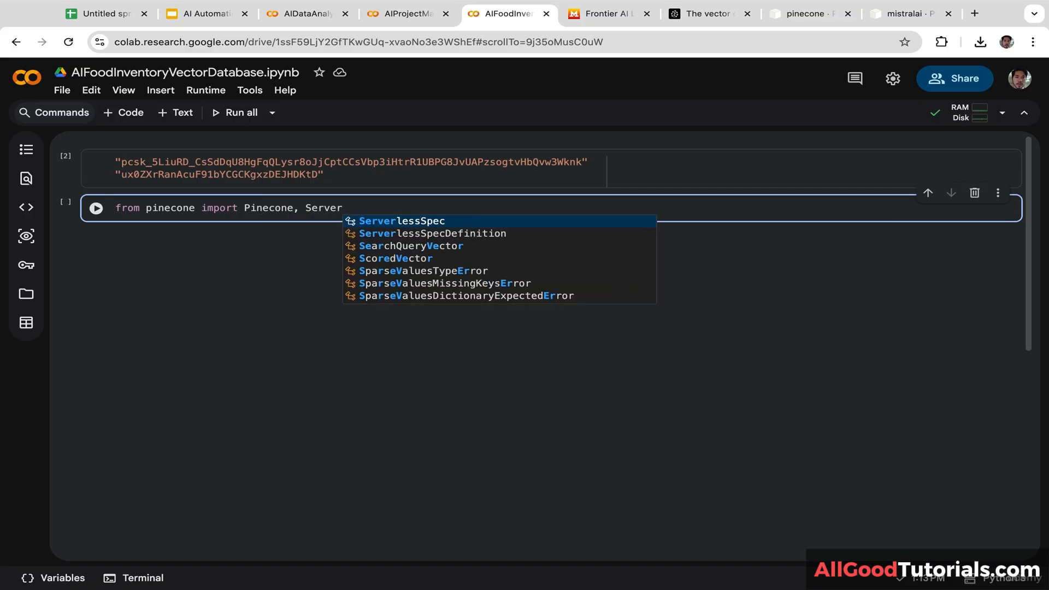
key(Tab)
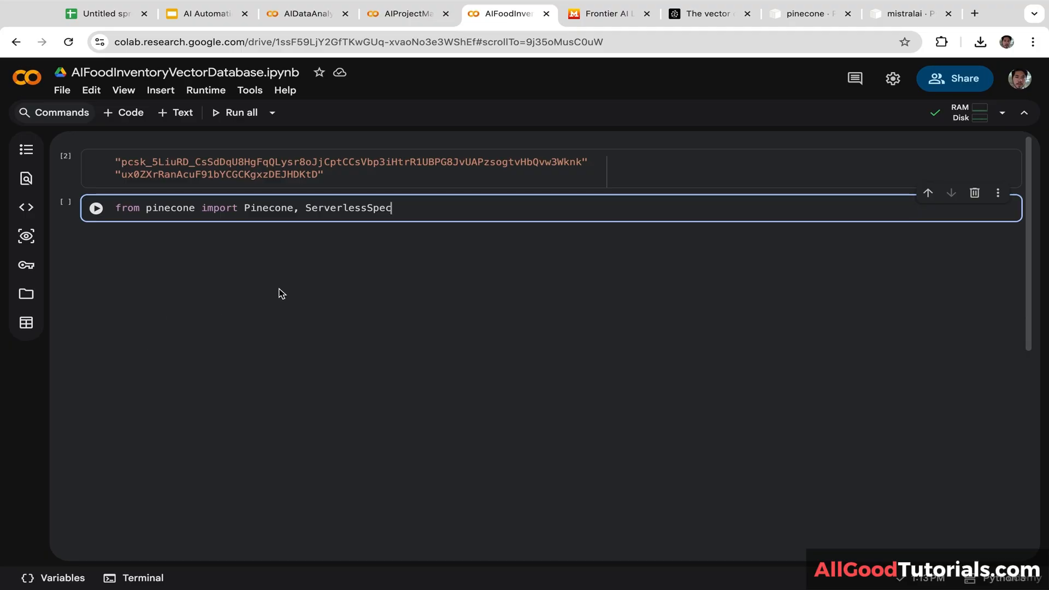
key(Return)
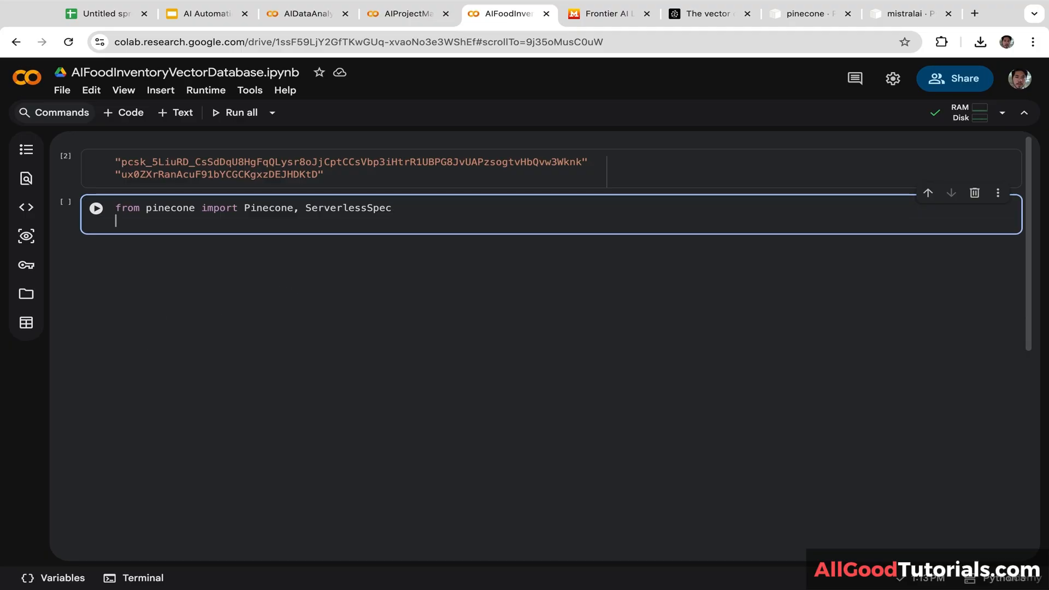
text(from mistral)
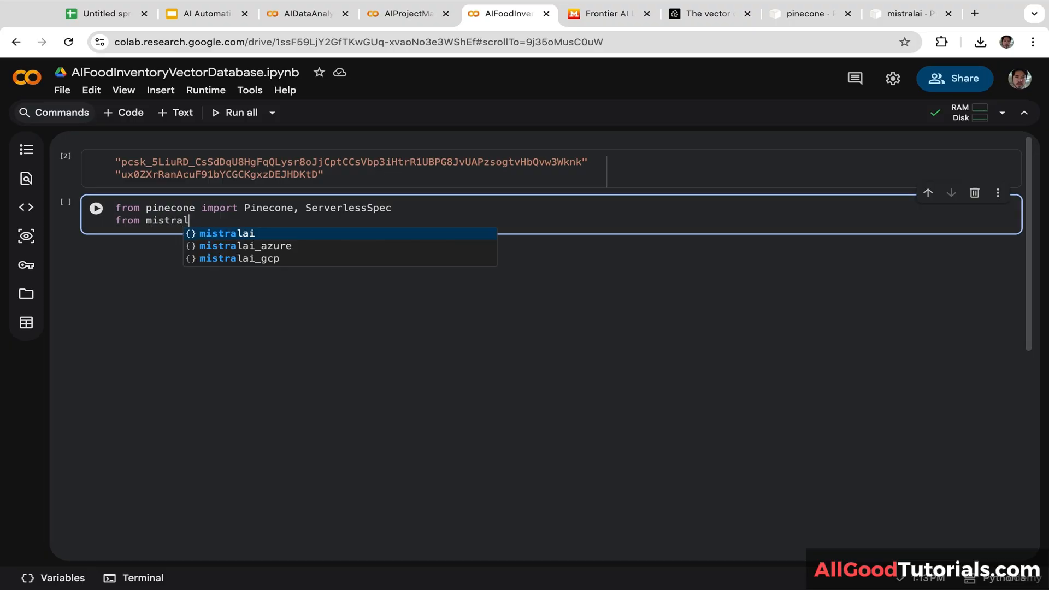
text(ai )
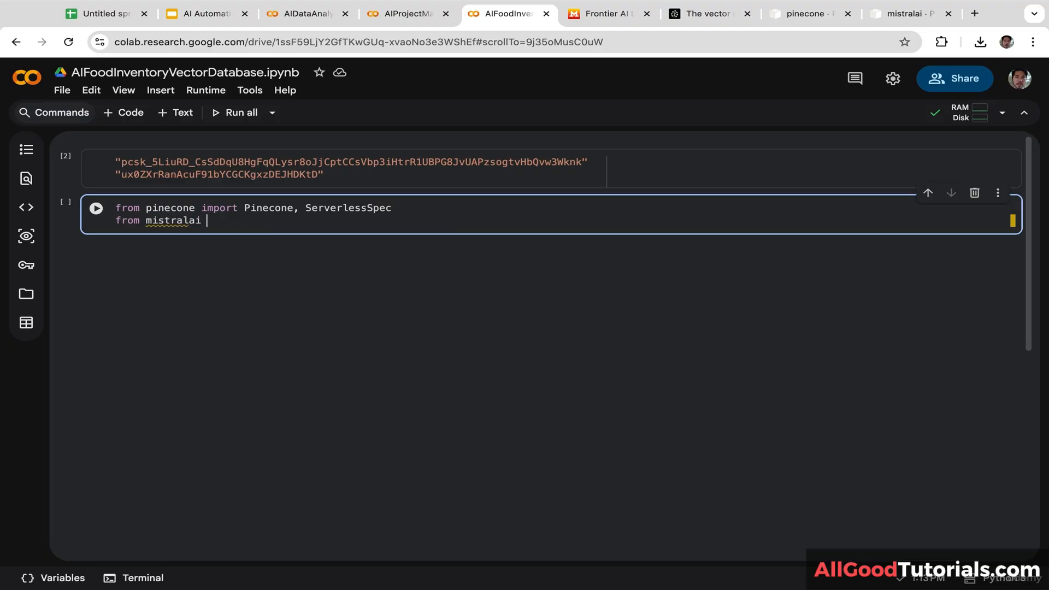
text(import M)
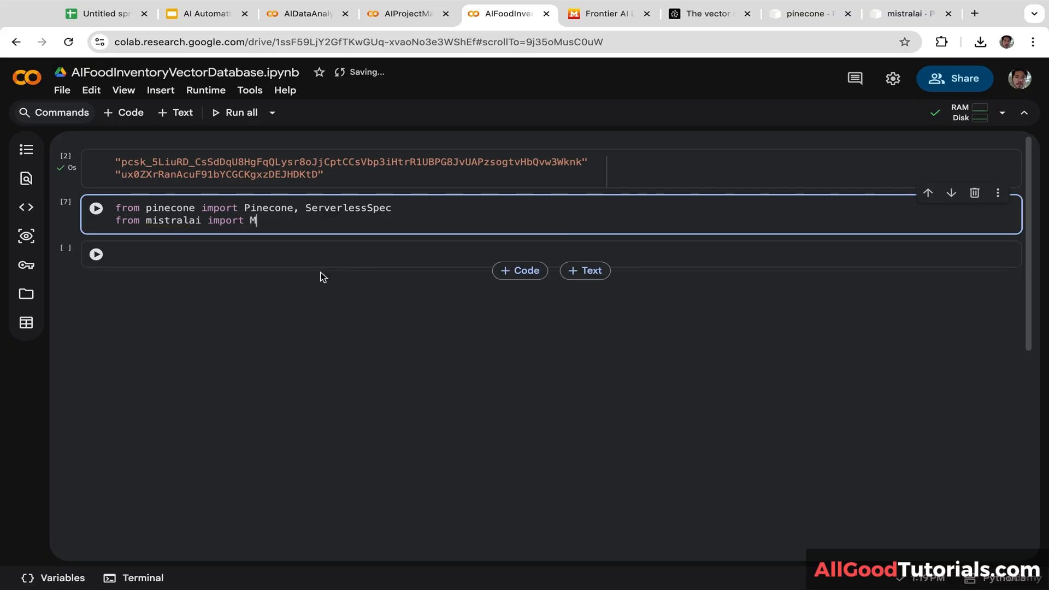
text(istral)
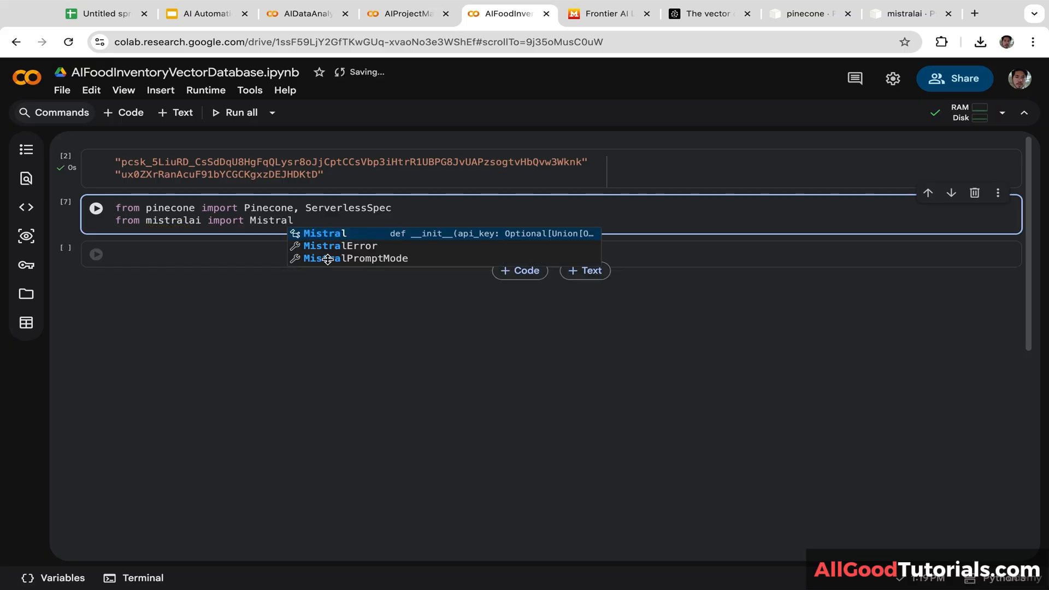
mouse_move(289, 222)
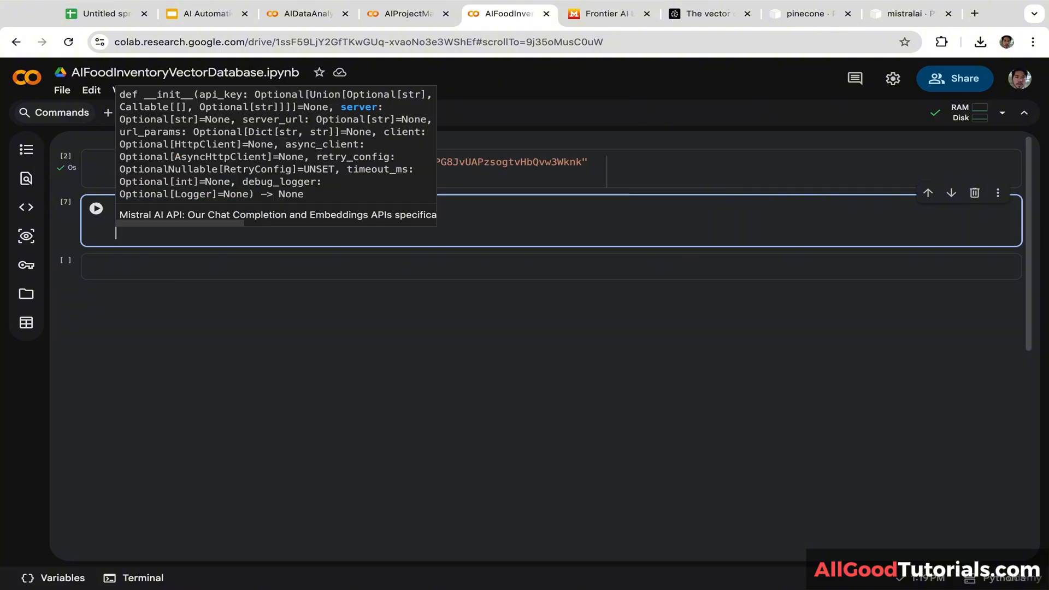
click(159, 228)
click(145, 235)
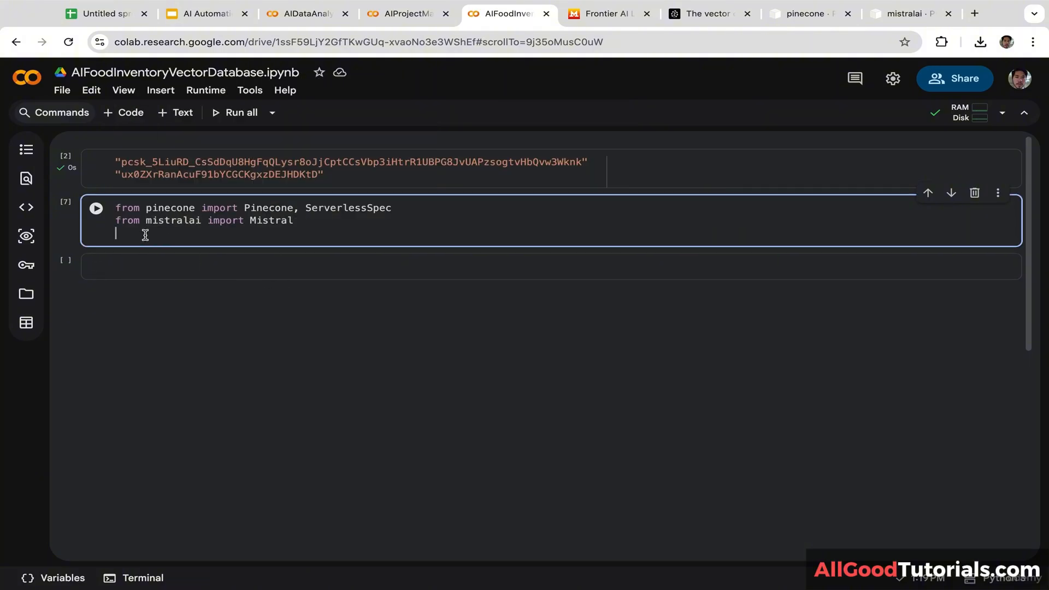
text(import num)
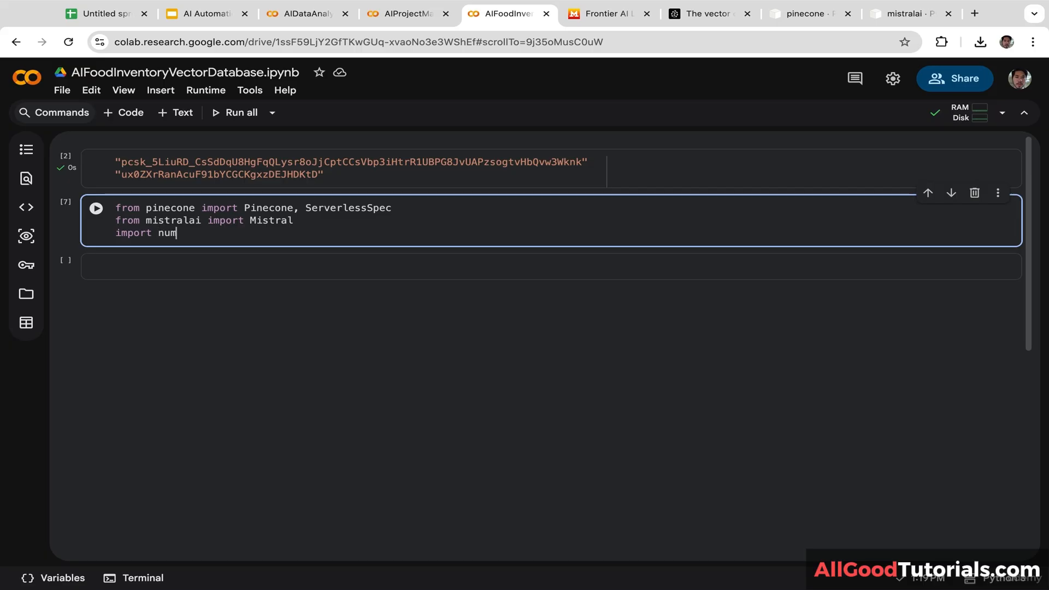
text(py as np)
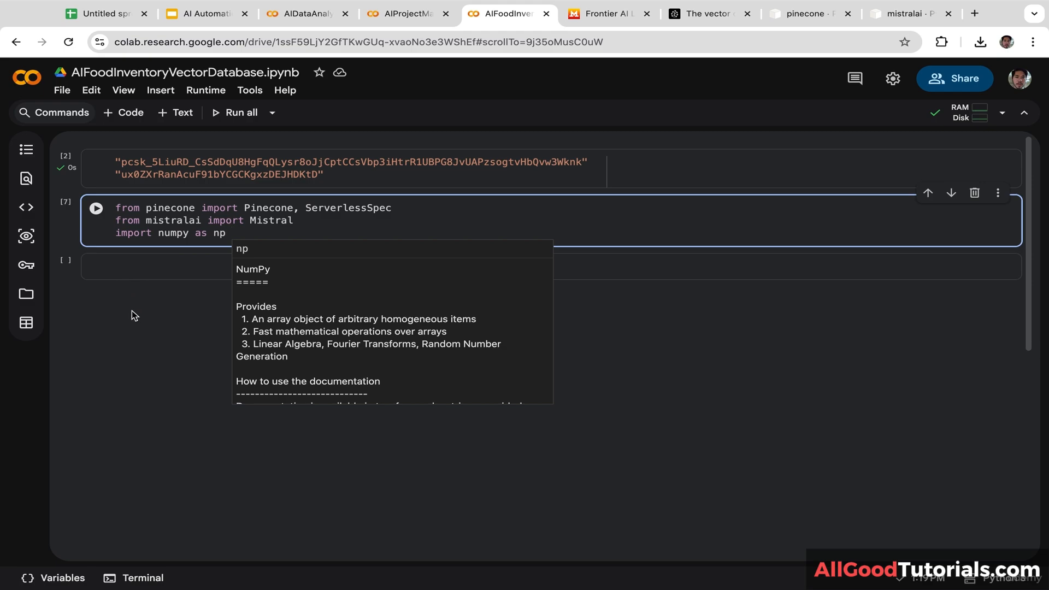
Step: Begin a PINECONE_API = assignment in the cell below
click(153, 270)
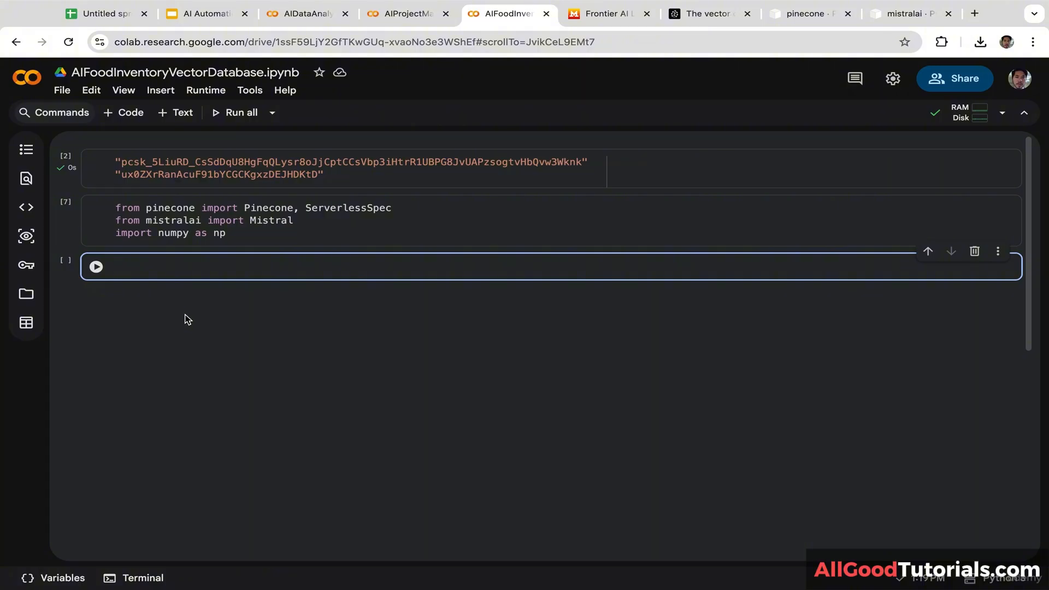
text(PI)
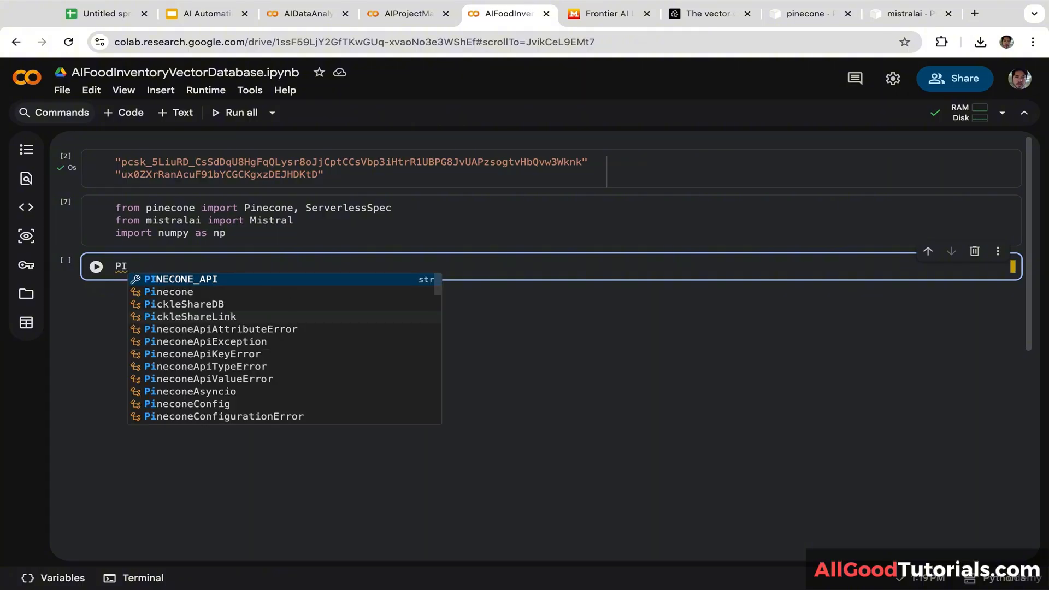
key(Tab)
text(=)
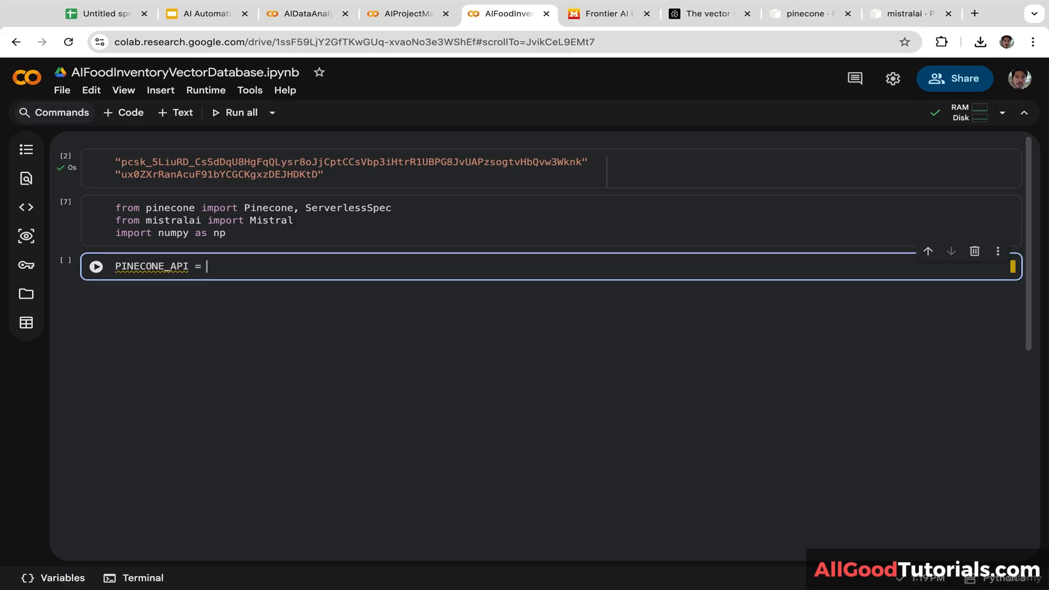
Step: Log in to Pinecone with a Google account
click(690, 16)
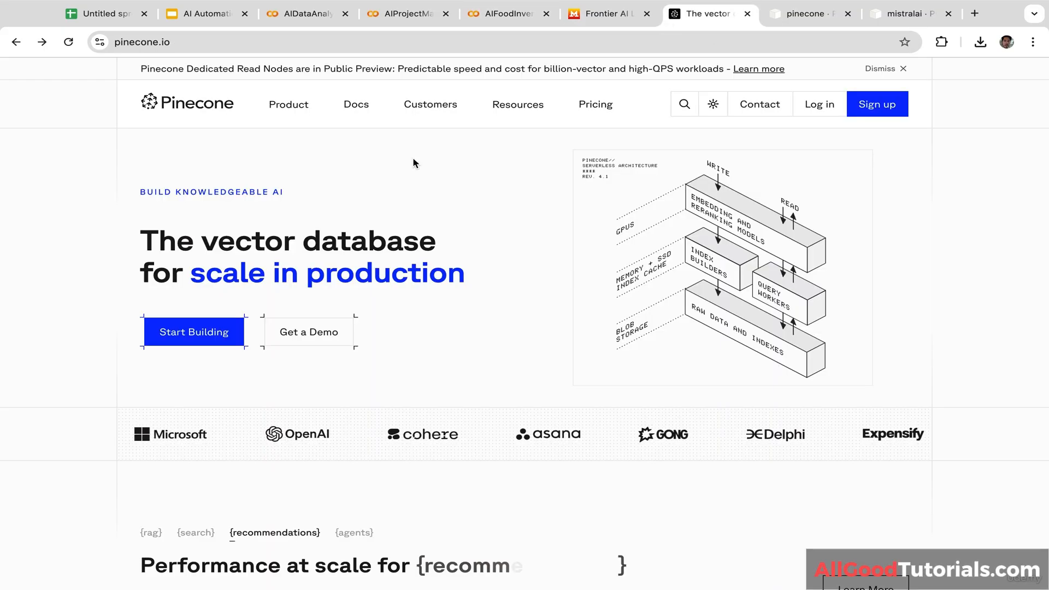
click(825, 107)
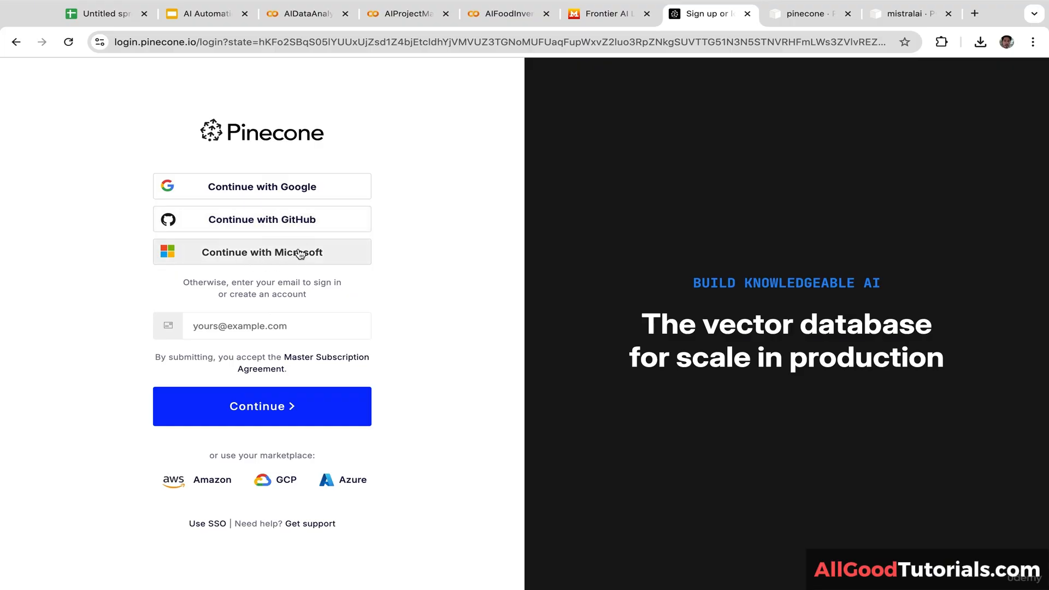
click(297, 186)
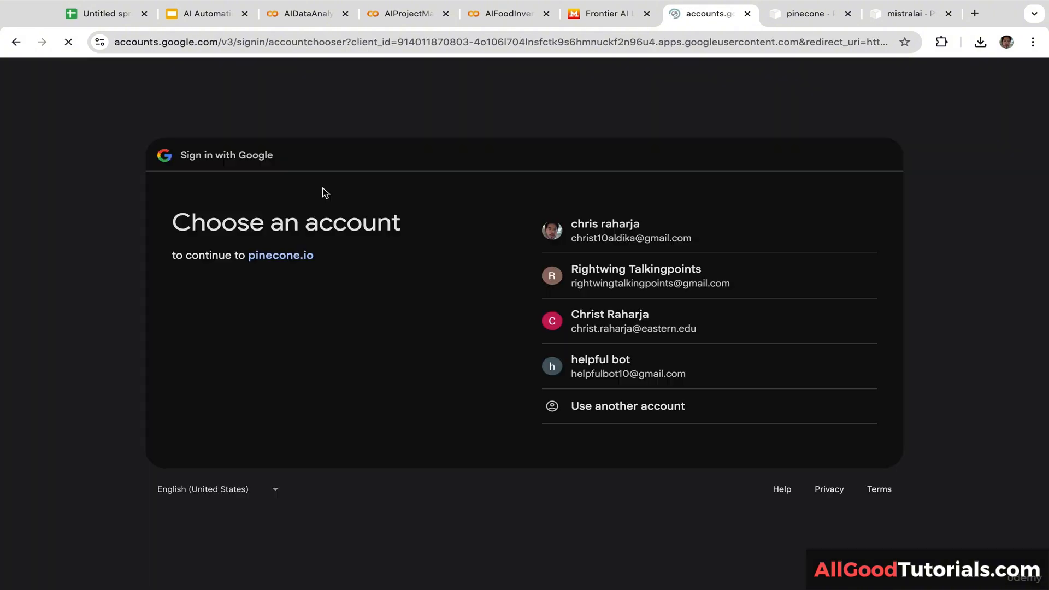
click(567, 231)
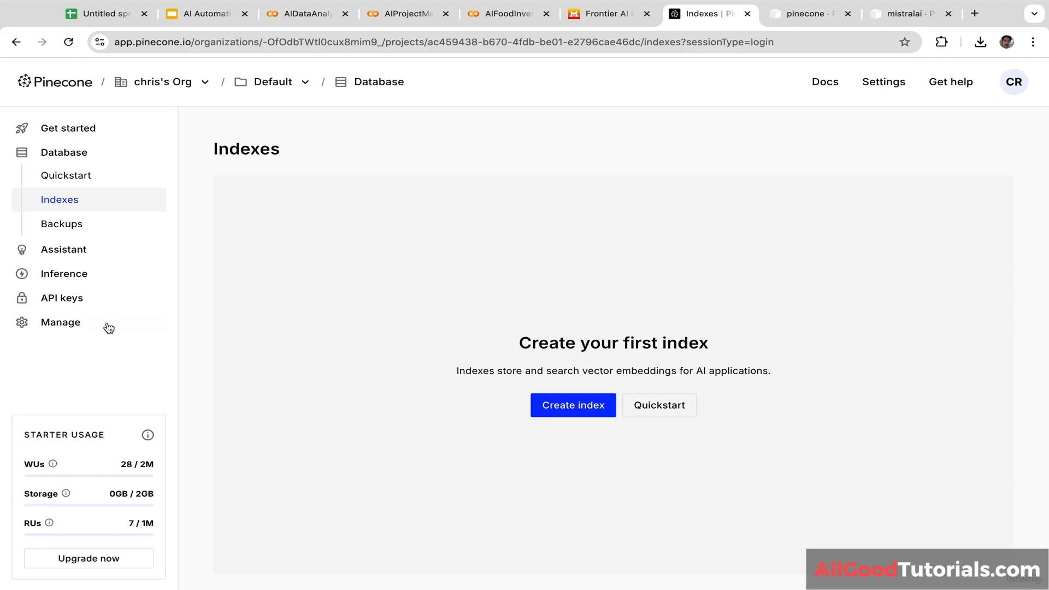
Step: View Pinecone's API keys, cancelling a new key named 'vector' without creating it
click(71, 300)
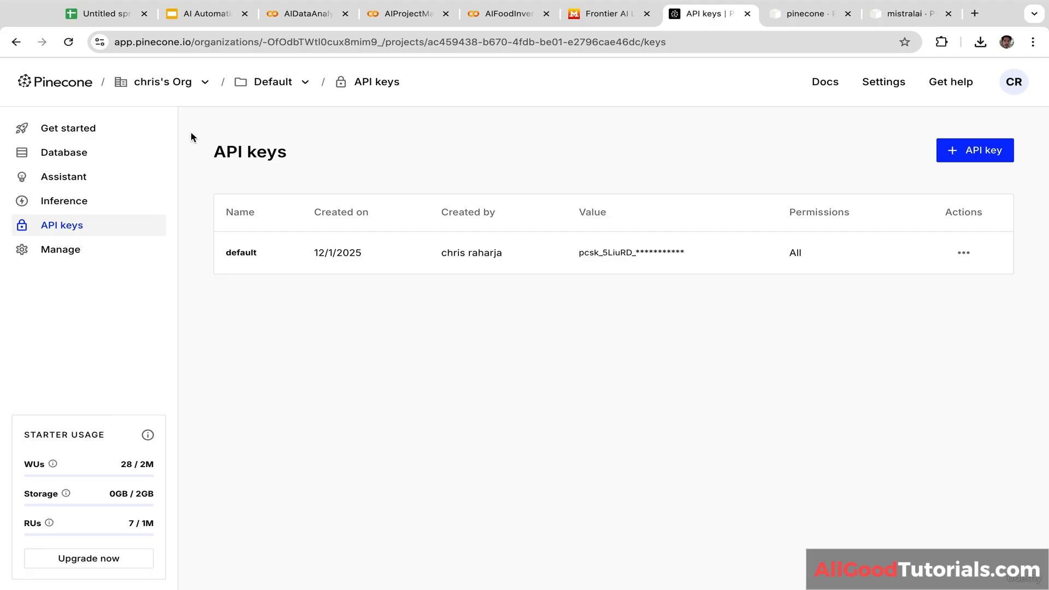
click(971, 152)
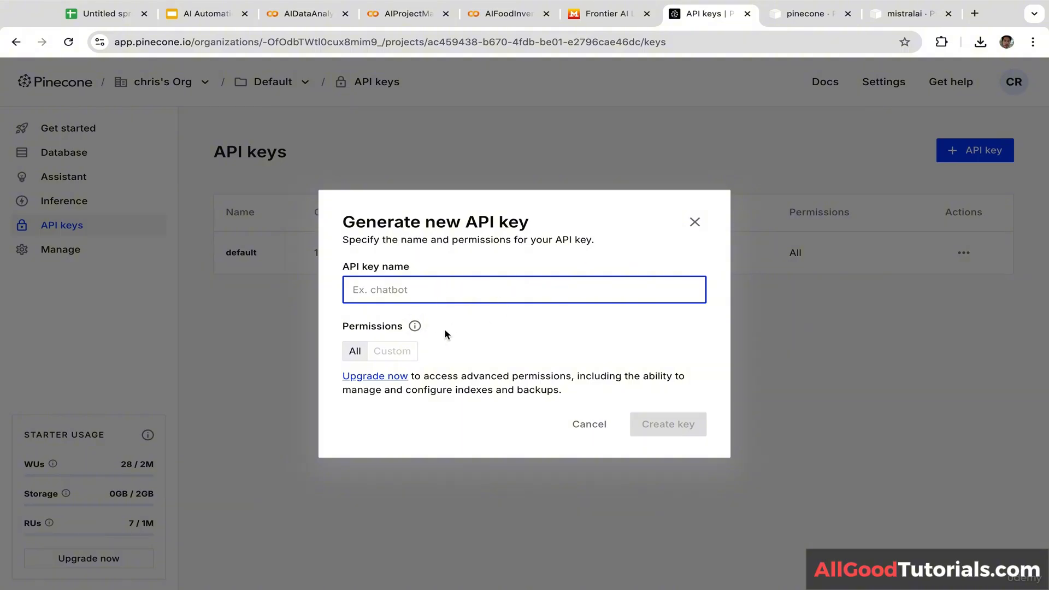
text(vectordb)
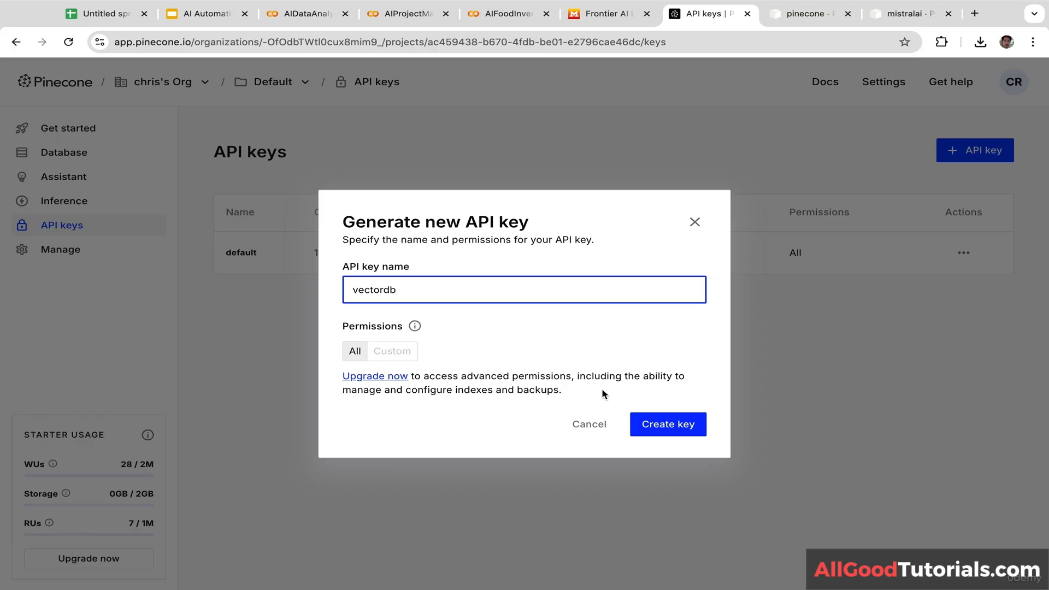
click(695, 221)
click(508, 13)
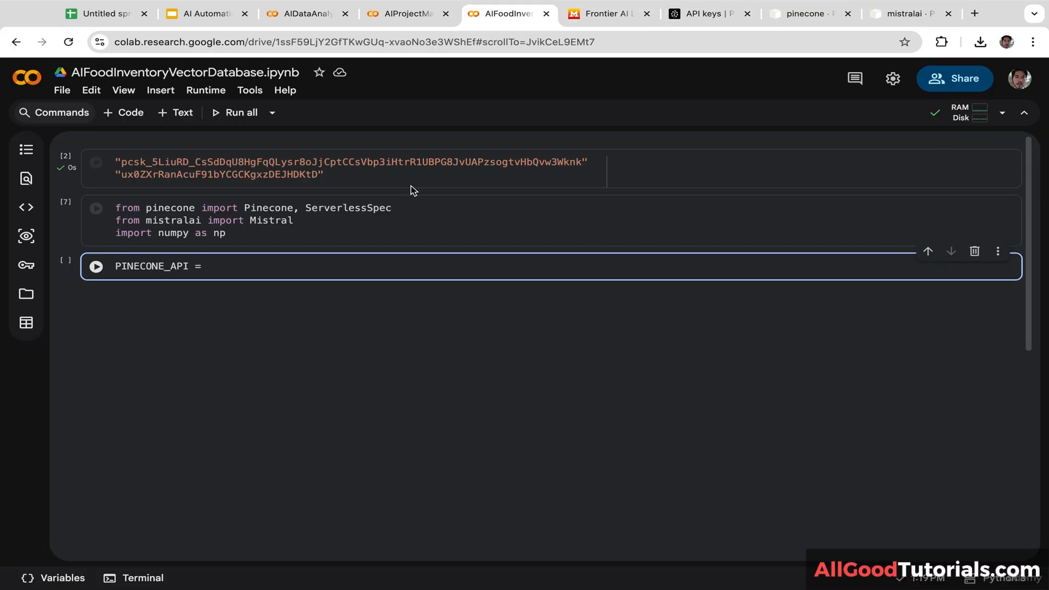
Step: Assign the Pinecone key string from cell [2] to PINECONE_API and start a MISTRAL_KEY = line
click(588, 163)
drag(587, 162, 112, 161)
key(ctrl+c)
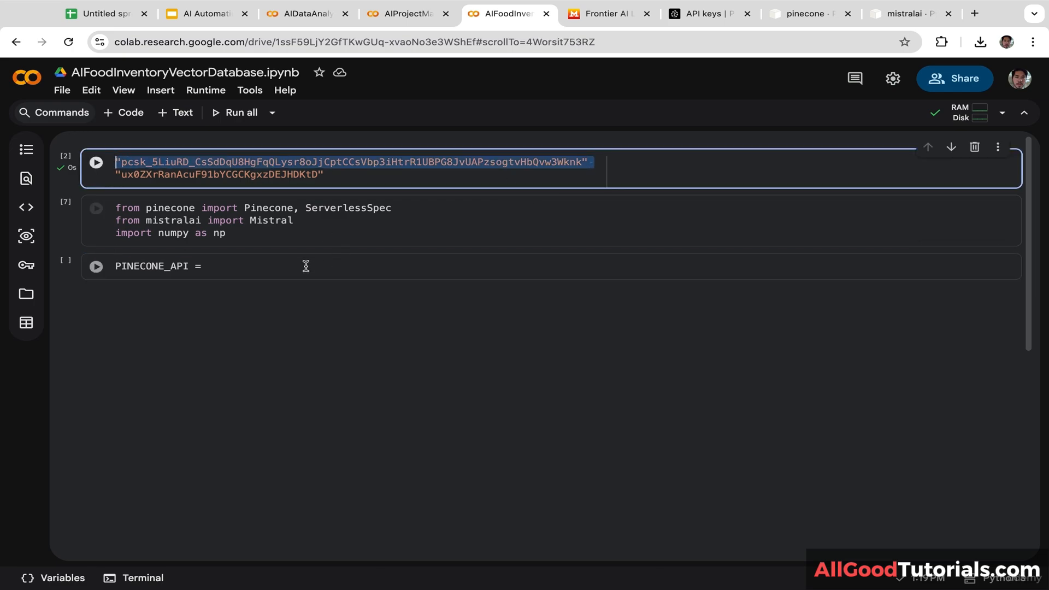
click(262, 268)
key(ctrl+v)
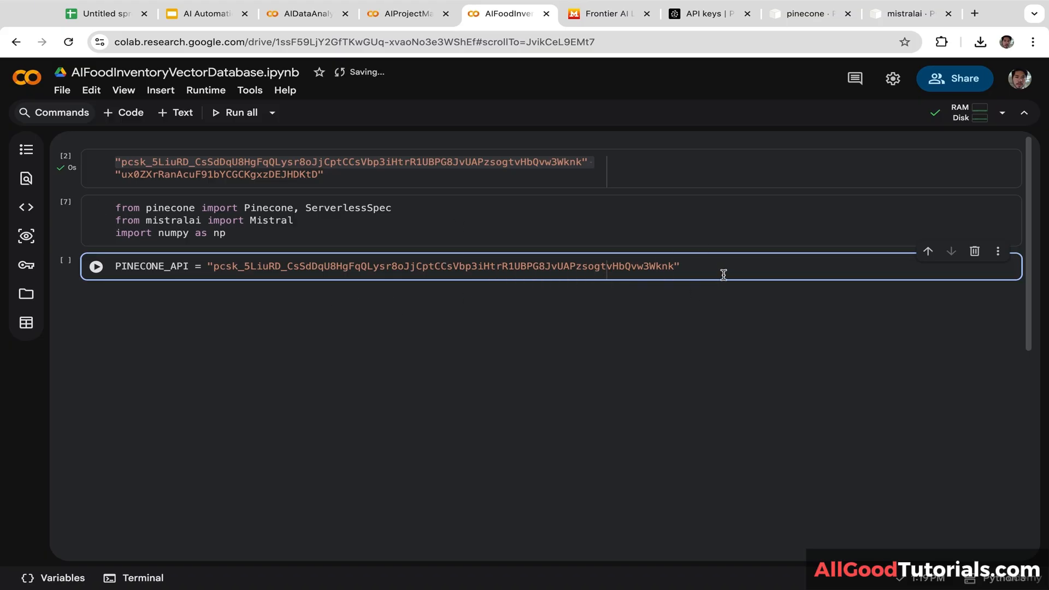
key(Return)
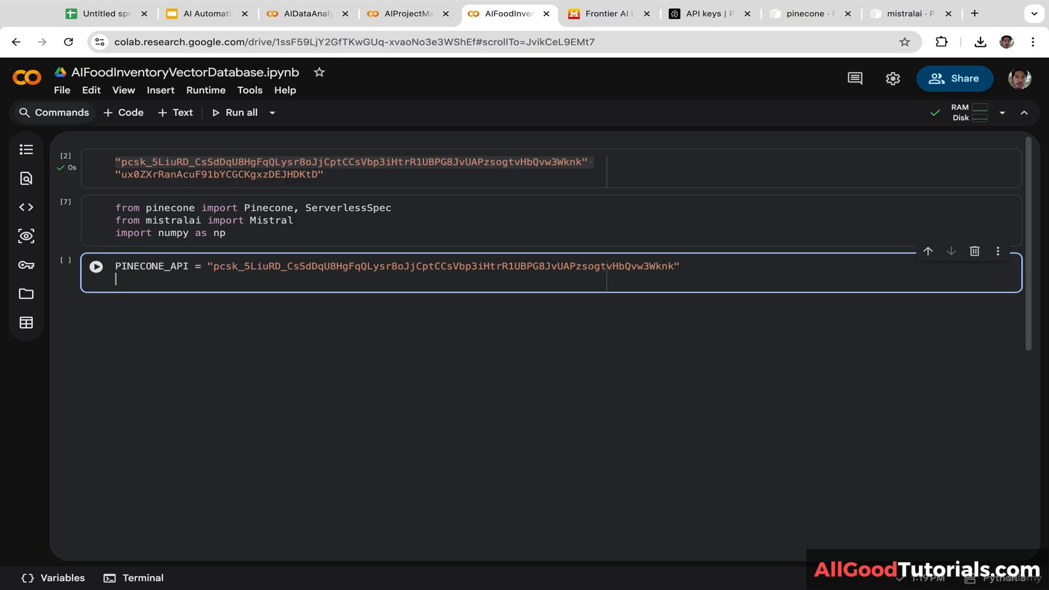
text(MISTRAL_KEY)
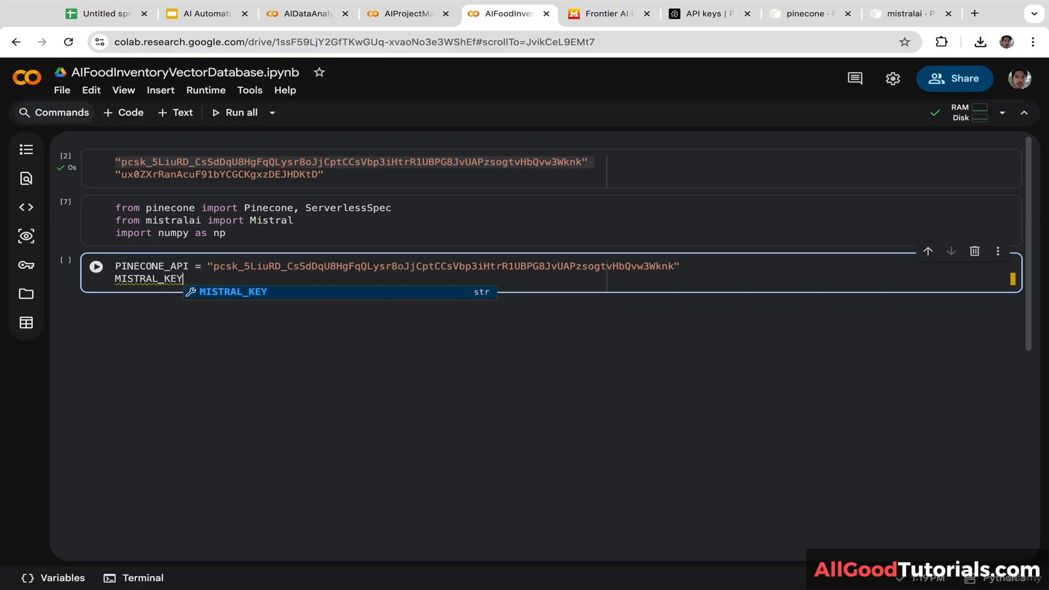
text( =)
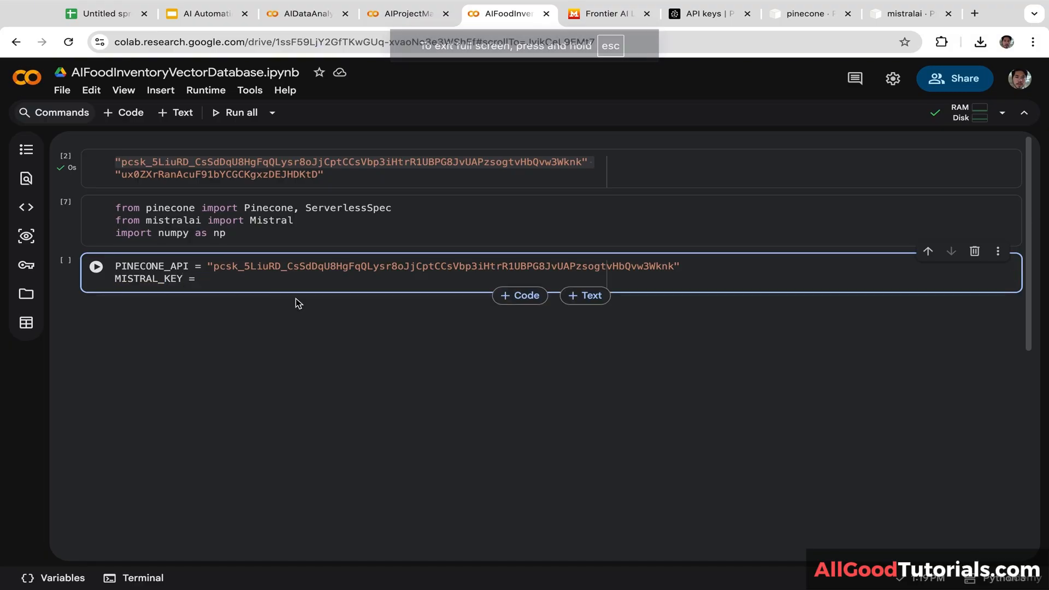
click(598, 14)
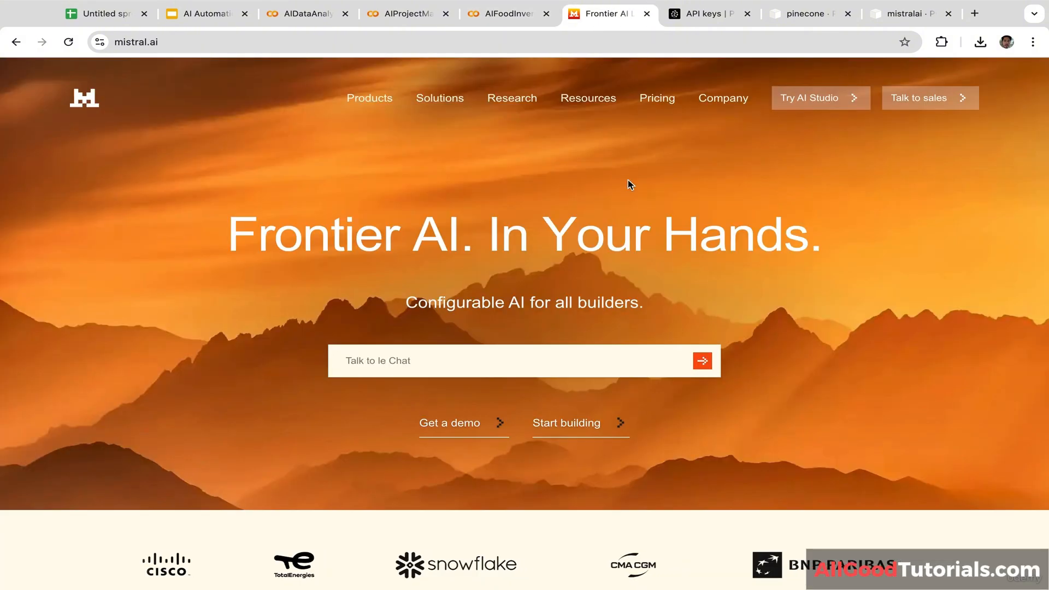
Step: Check the API Keys page in Mistral AI Studio without creating a key, then select the Mistral key in the first cell
click(821, 101)
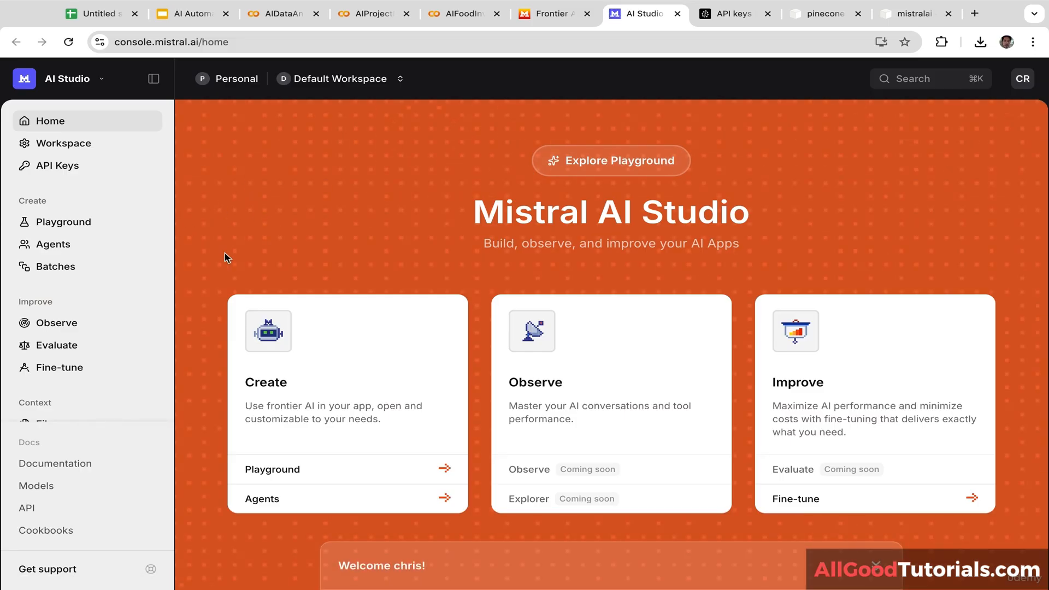
click(80, 165)
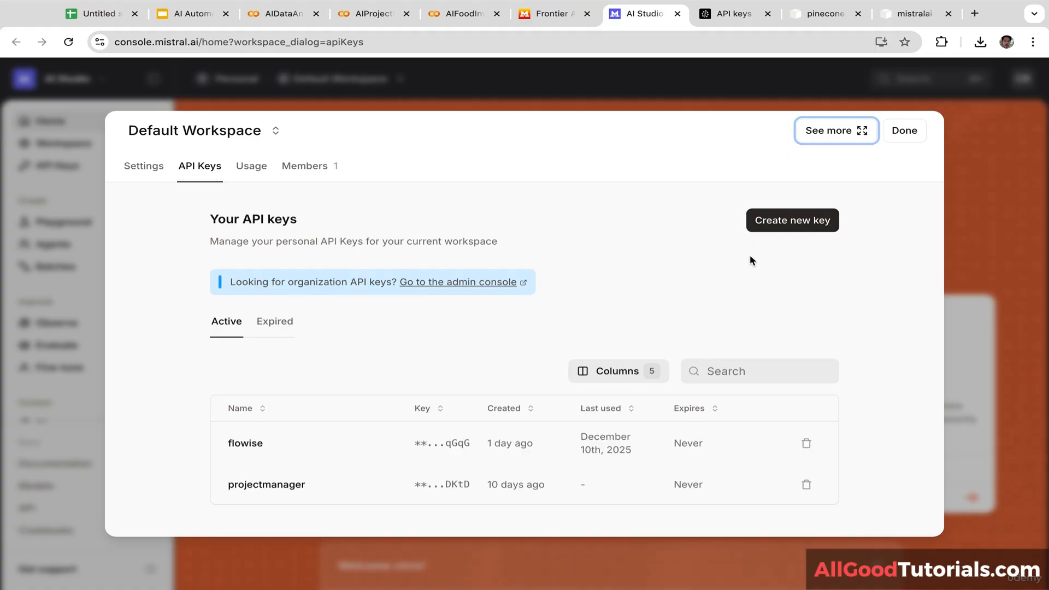
click(784, 225)
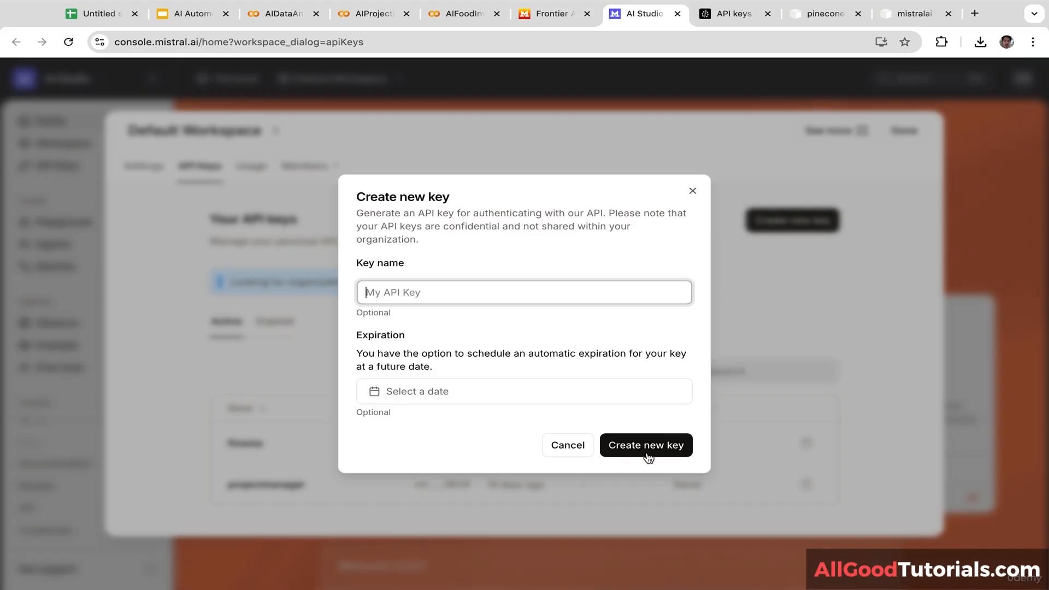
click(693, 191)
click(963, 167)
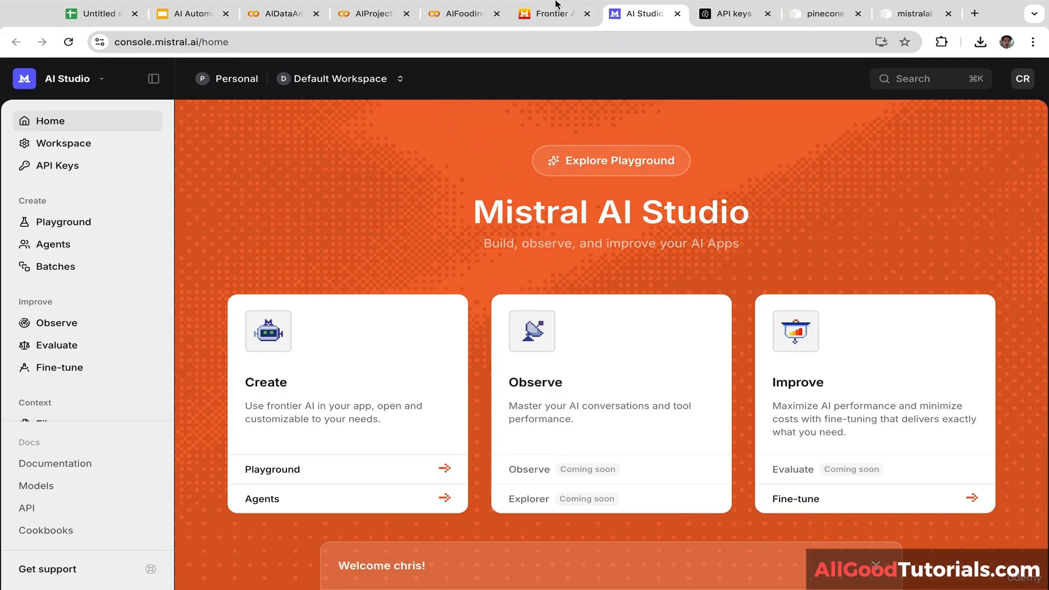
click(457, 15)
drag(344, 175, 99, 178)
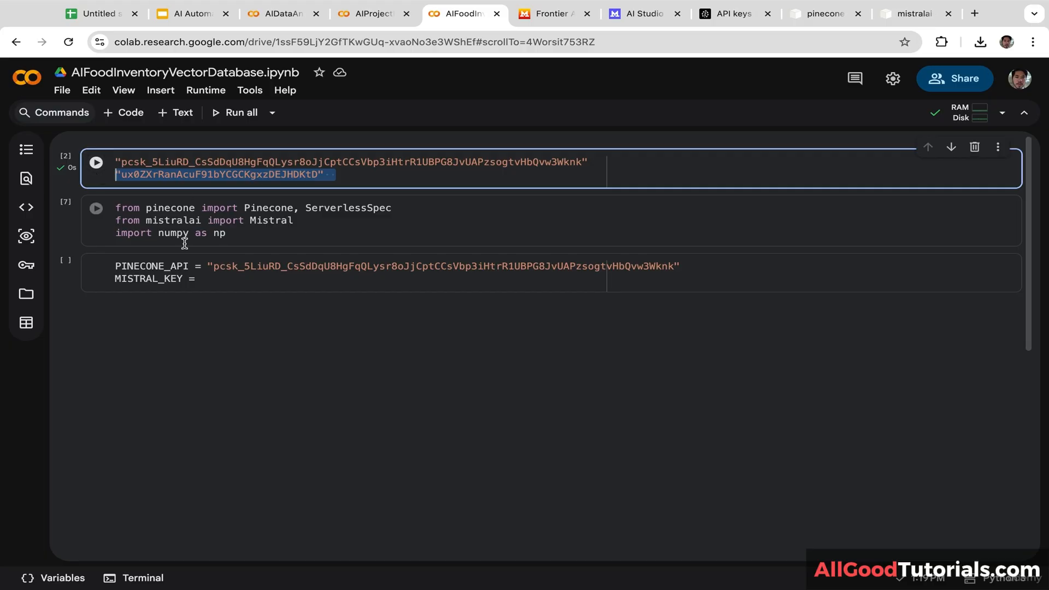
Step: Paste the Mistral key after MISTRAL_KEY =, trimming the trailing space
click(229, 285)
key(ctrl+v)
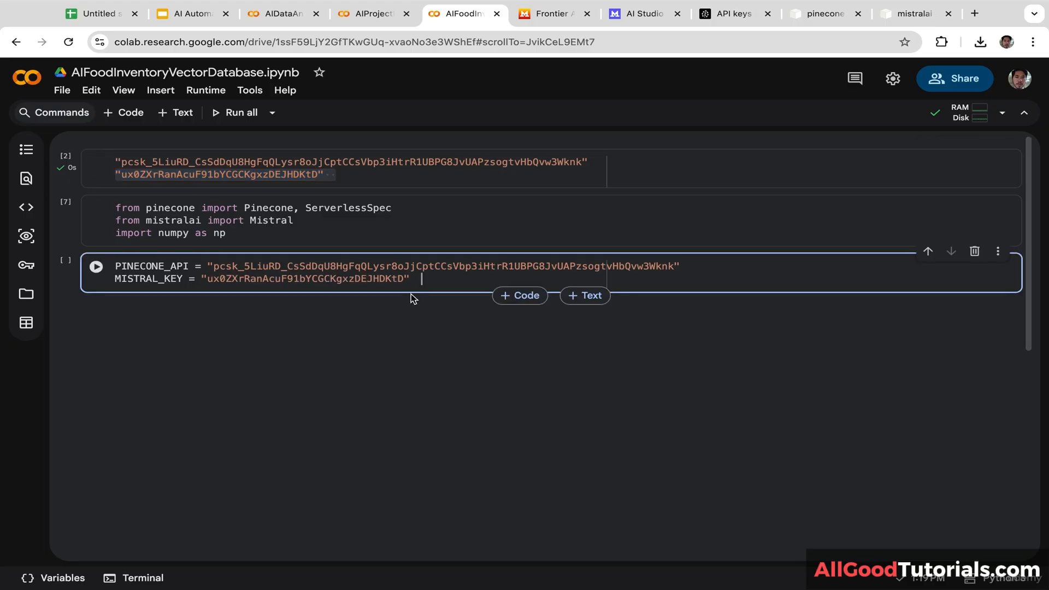
key(BackSpace)
key(BackSpace)
Step: Add pc = Pinecone(api_key=PINECONE_API) and index_name = "inventory" lines
key(Return)
text(pc)
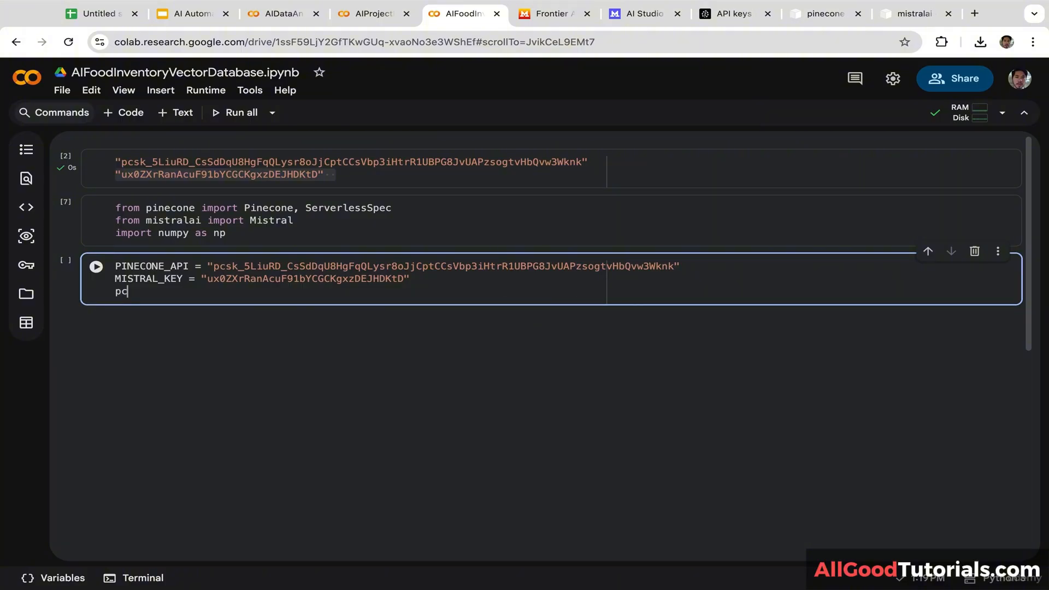
text( =)
drag(293, 210, 244, 211)
key(ctrl+c)
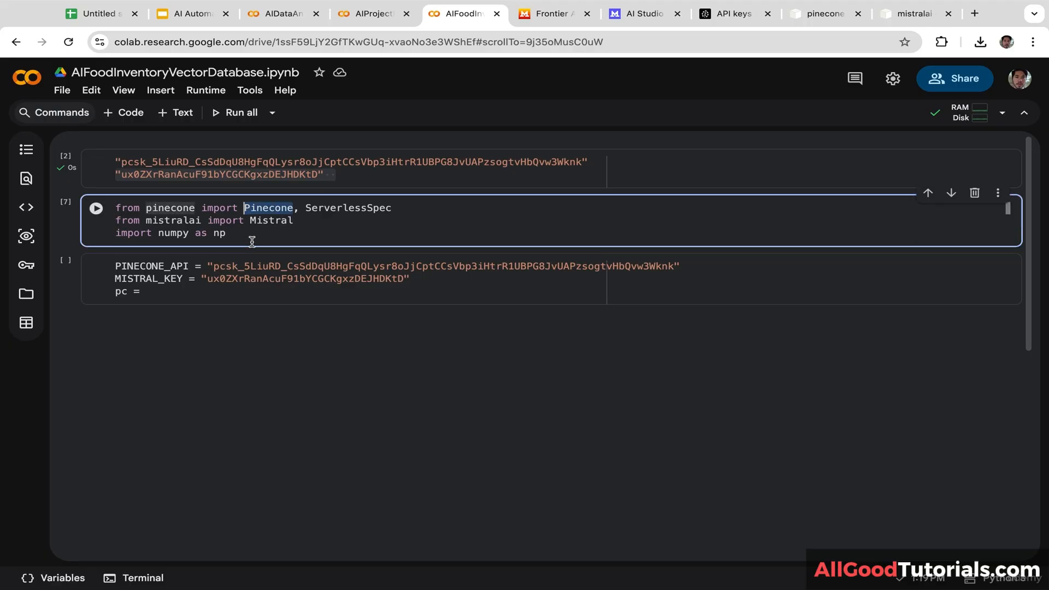
click(185, 300)
key(ctrl+v)
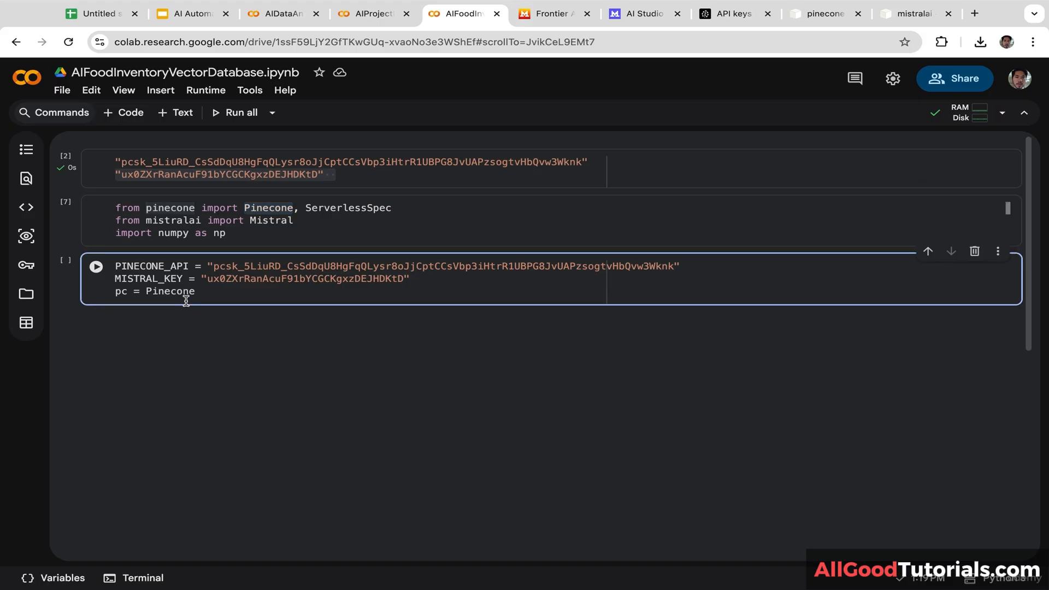
text((api)
text(_key)
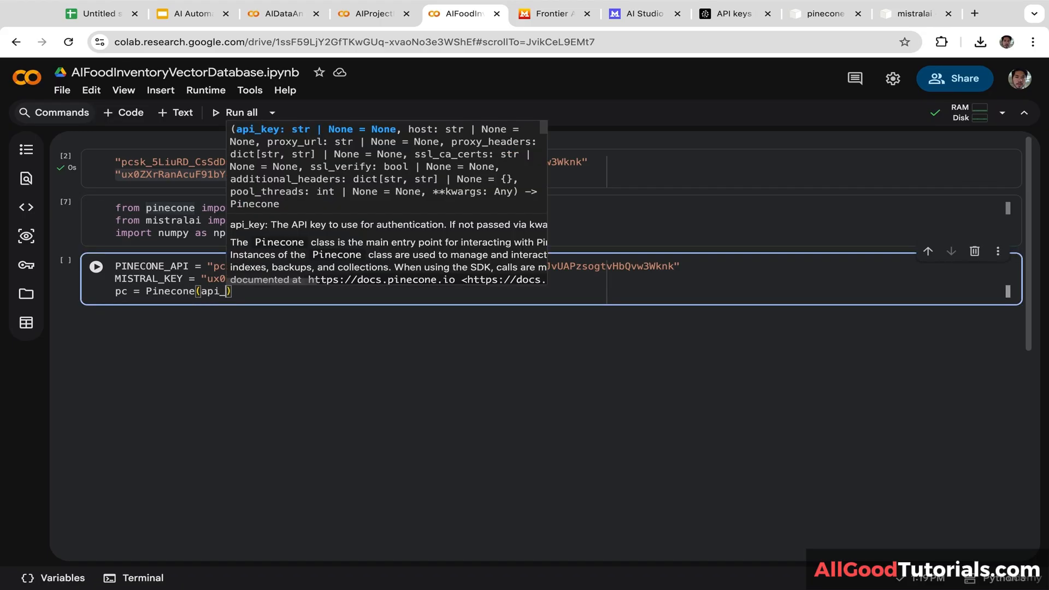
text(=)
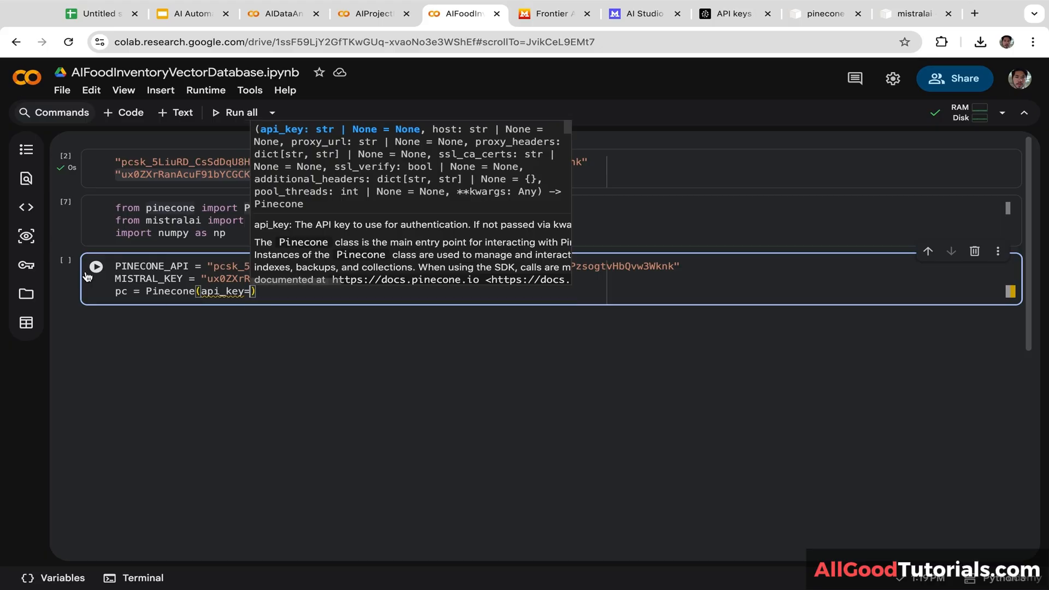
drag(188, 266, 52, 266)
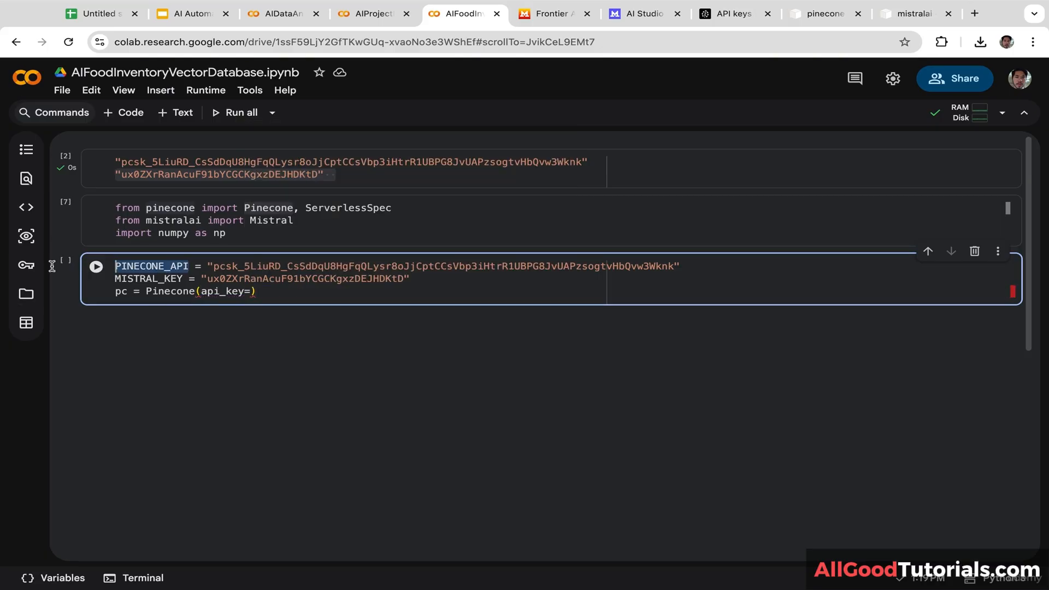
click(252, 292)
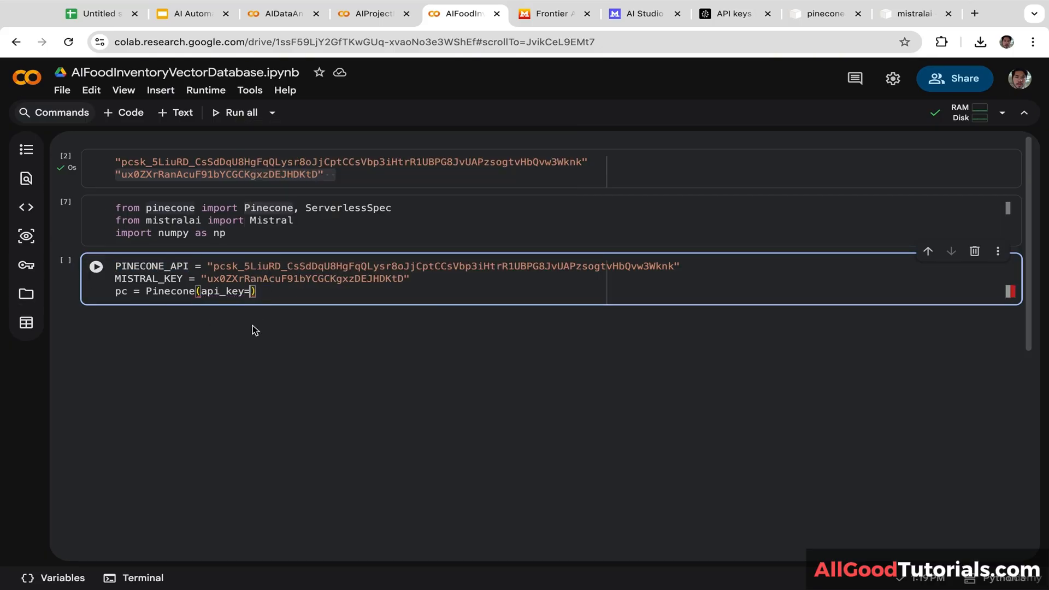
key(ctrl+v)
key(Return)
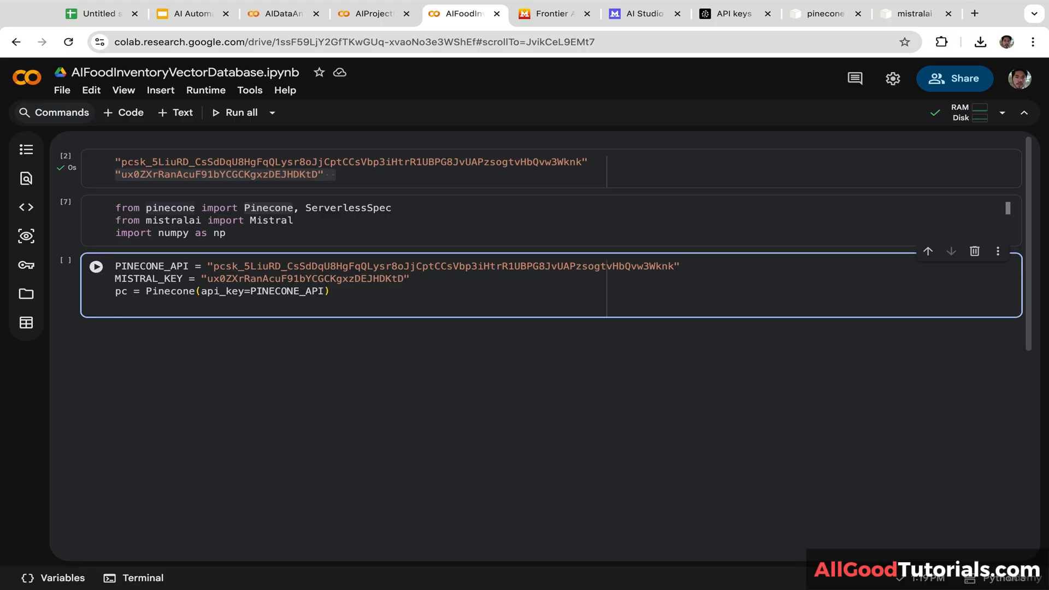
text(index_n)
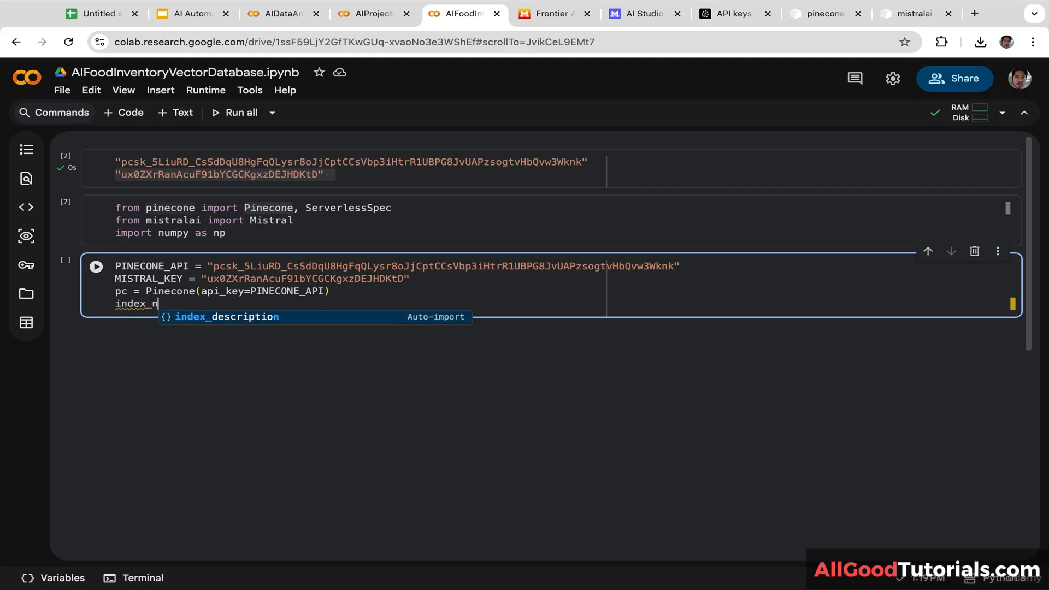
text(ame )
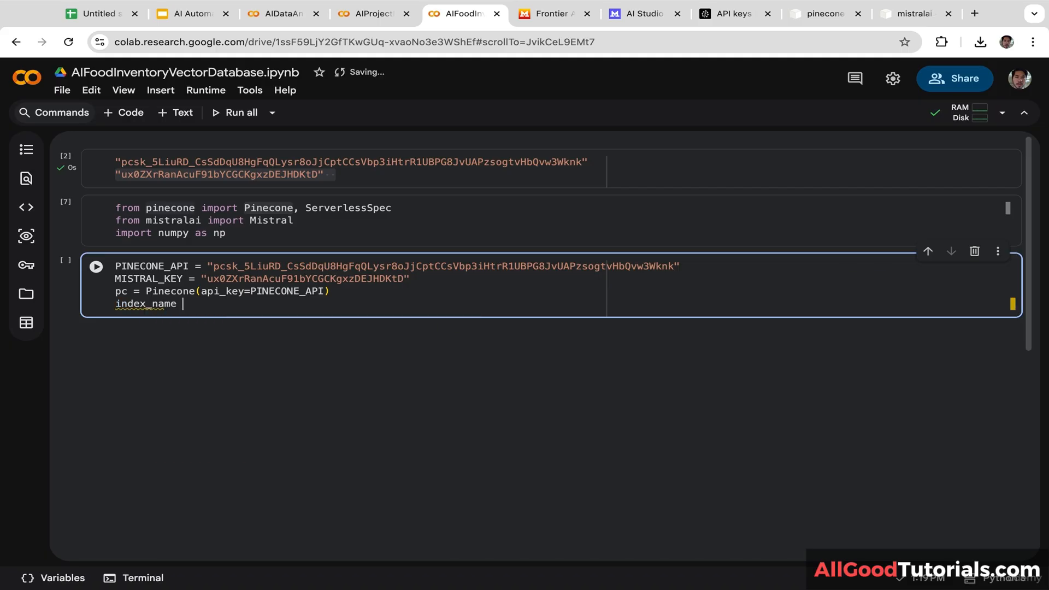
text(= "inventory")
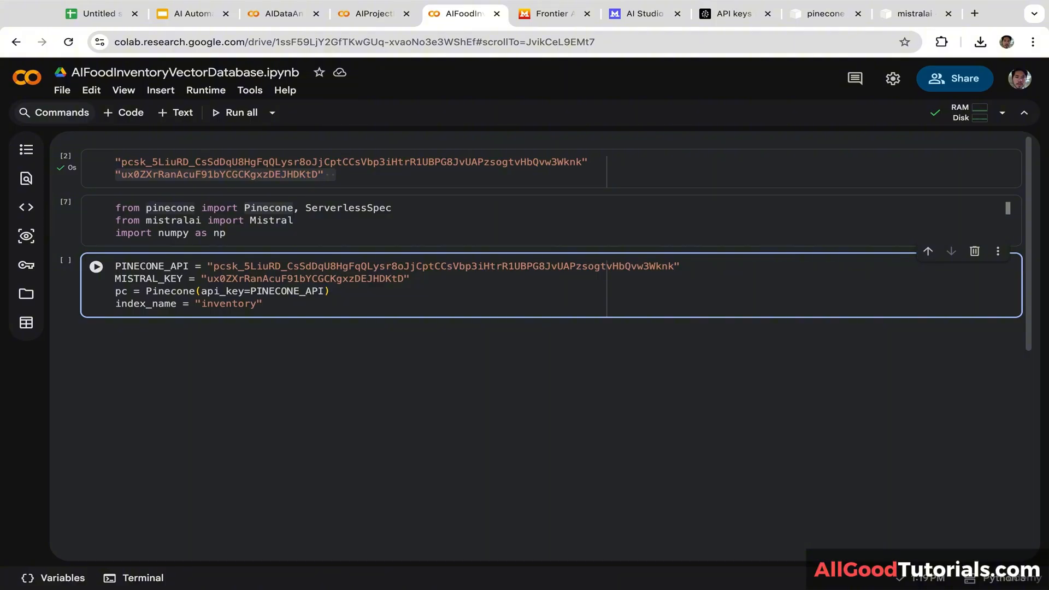
Step: Add if index_name not in pc.list_indexes().names(): and begin its indented body
key(Return)
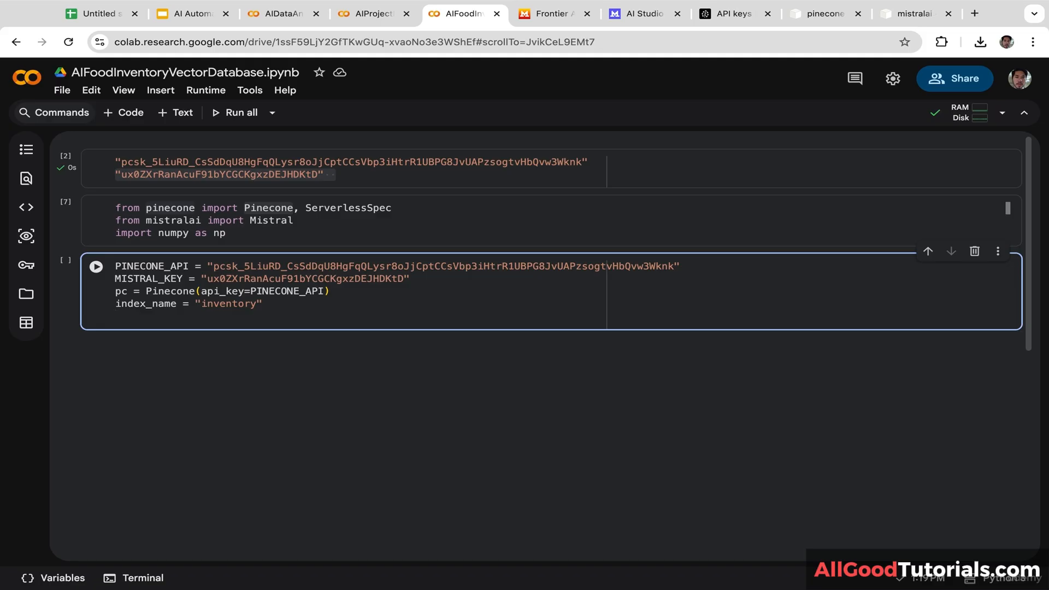
text(if i)
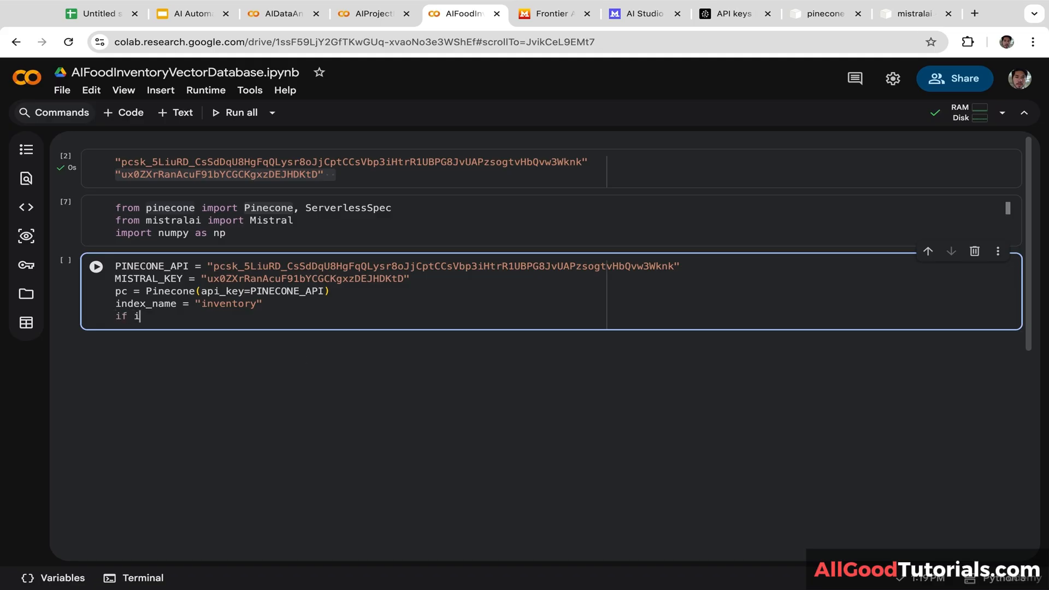
text(ndex_name not in pc.list)
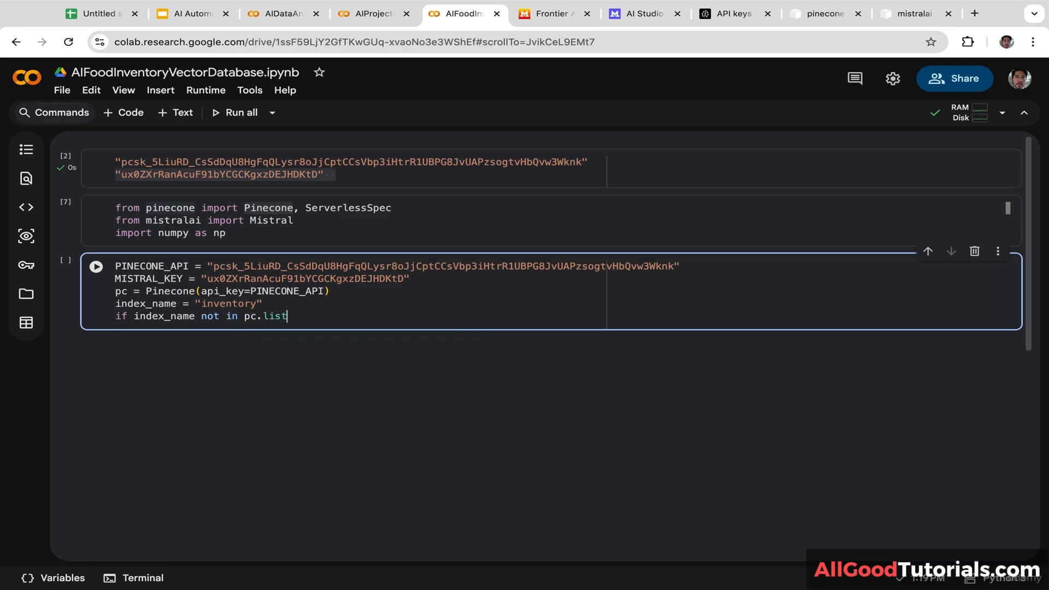
text(_)
key(Down)
key(Down)
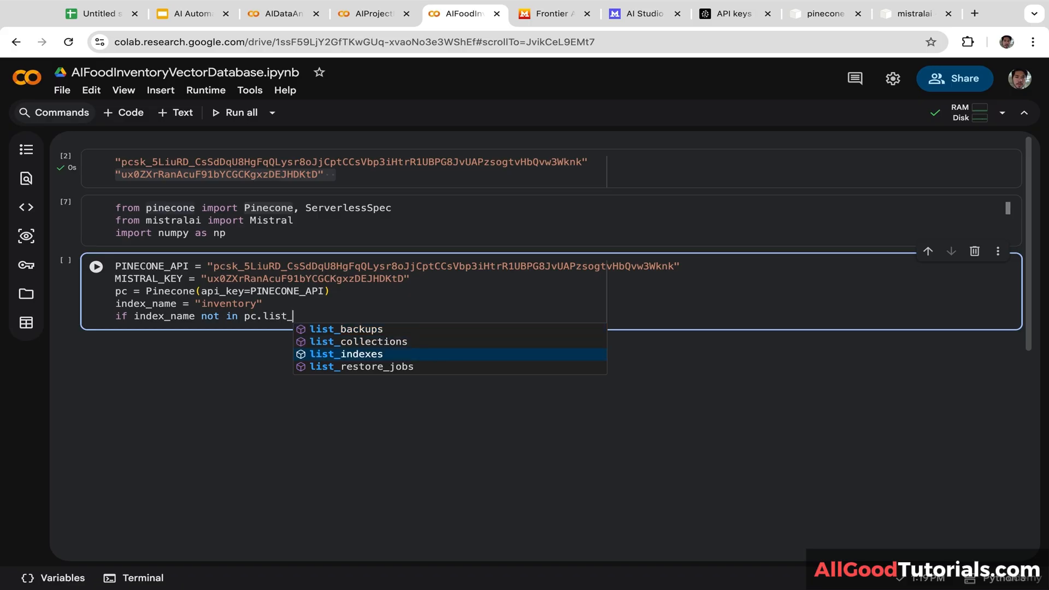
key(Return)
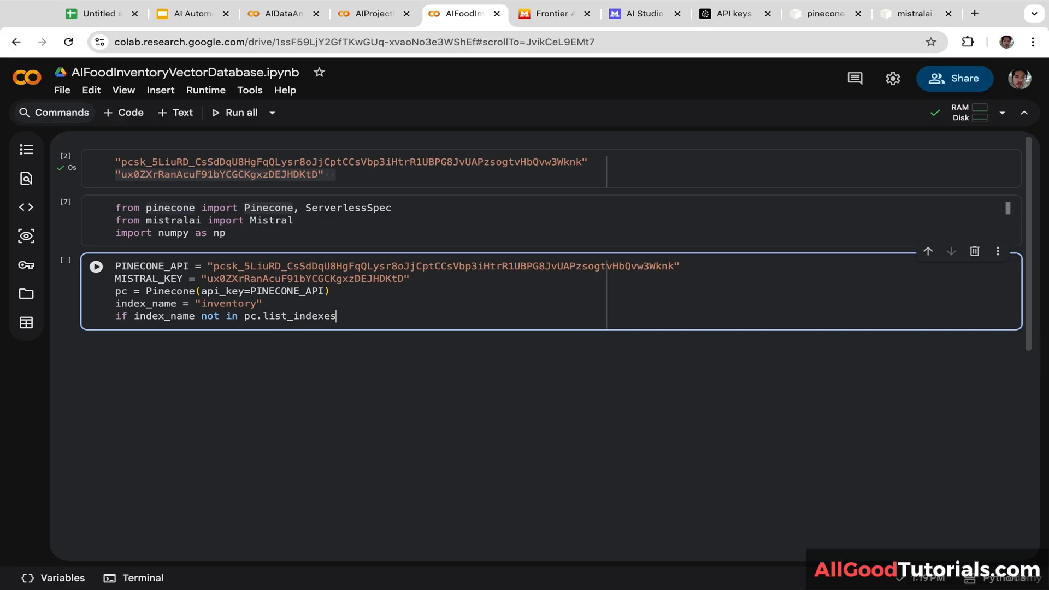
text(().)
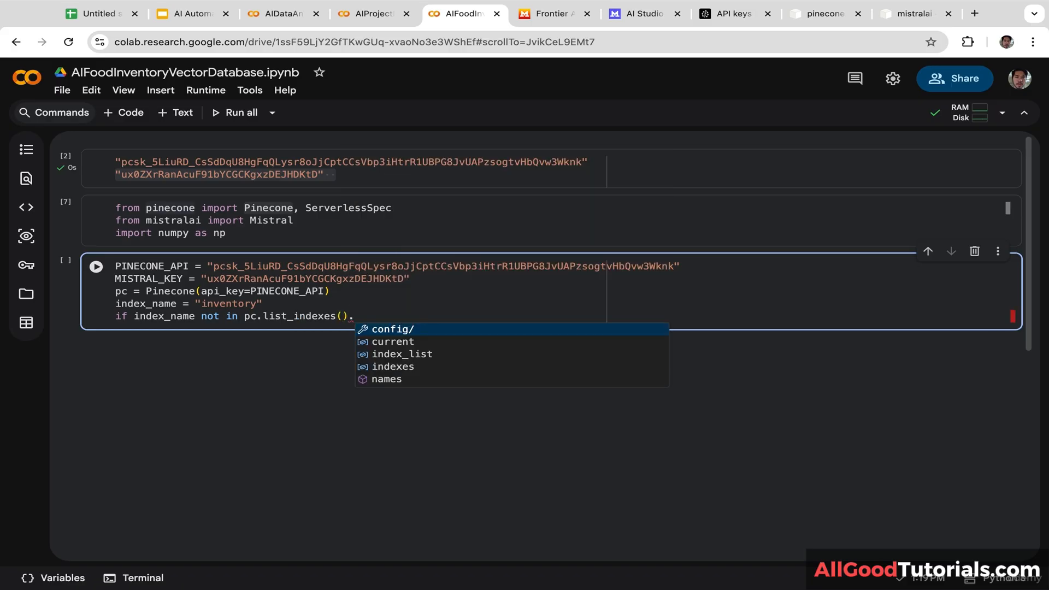
text(names():)
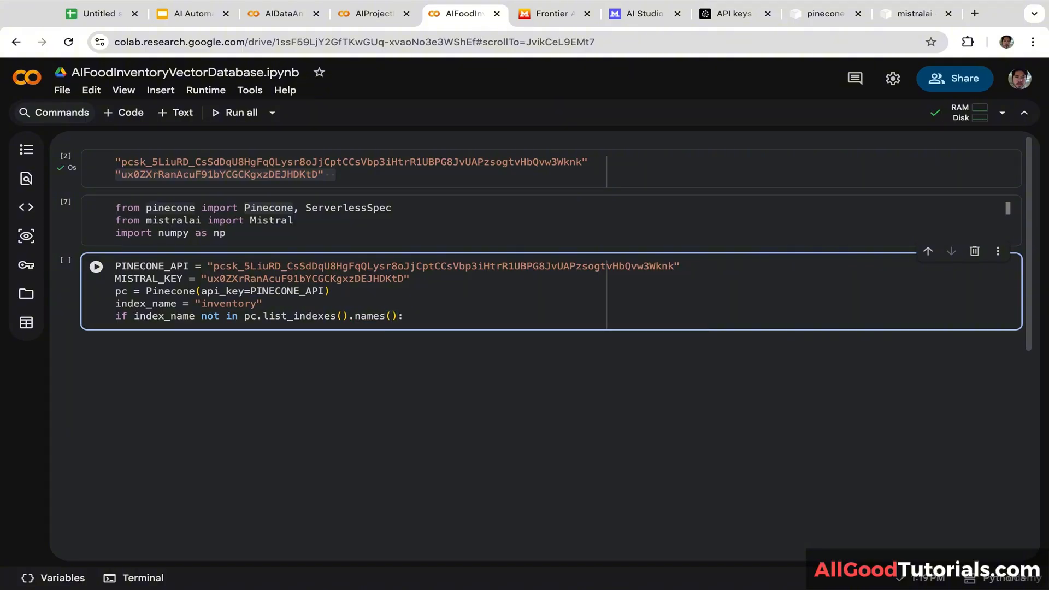
key(Return)
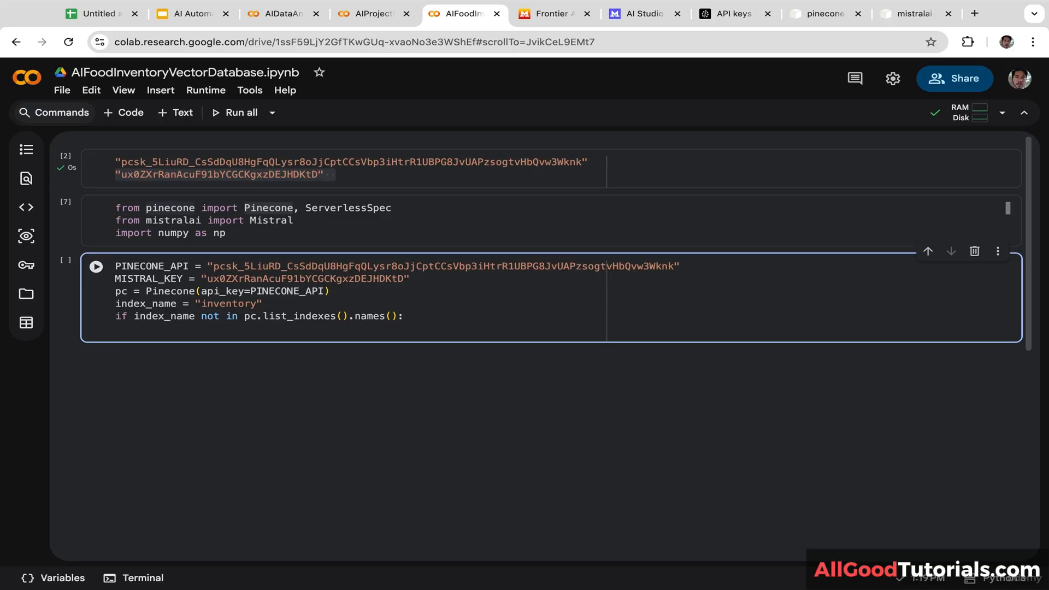
Step: Start a multi-line pc.create_index call with name=index_name
text(pc.cre)
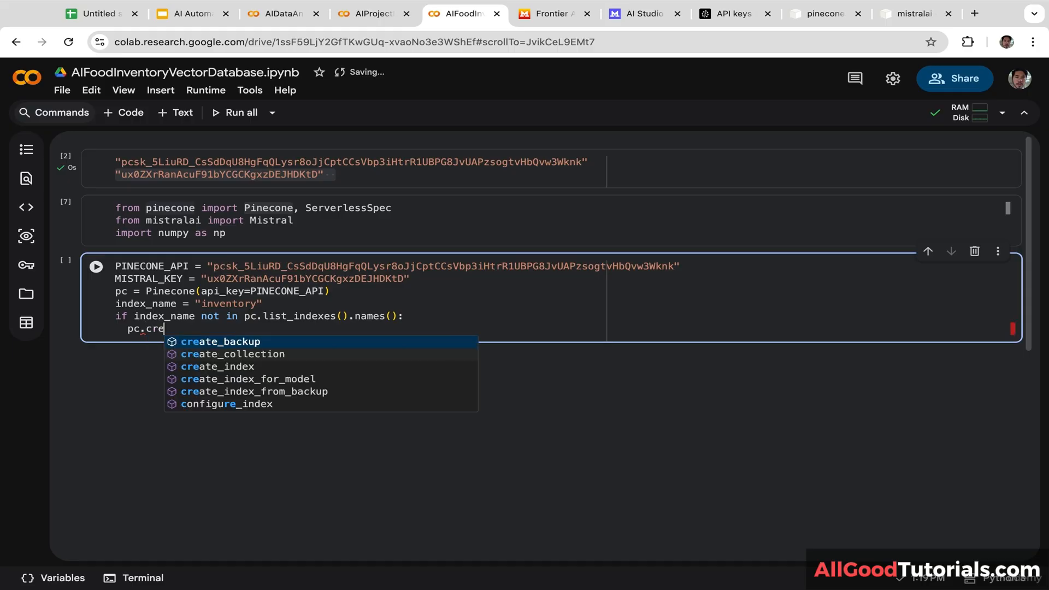
key(Down)
key(Down)
key(Return)
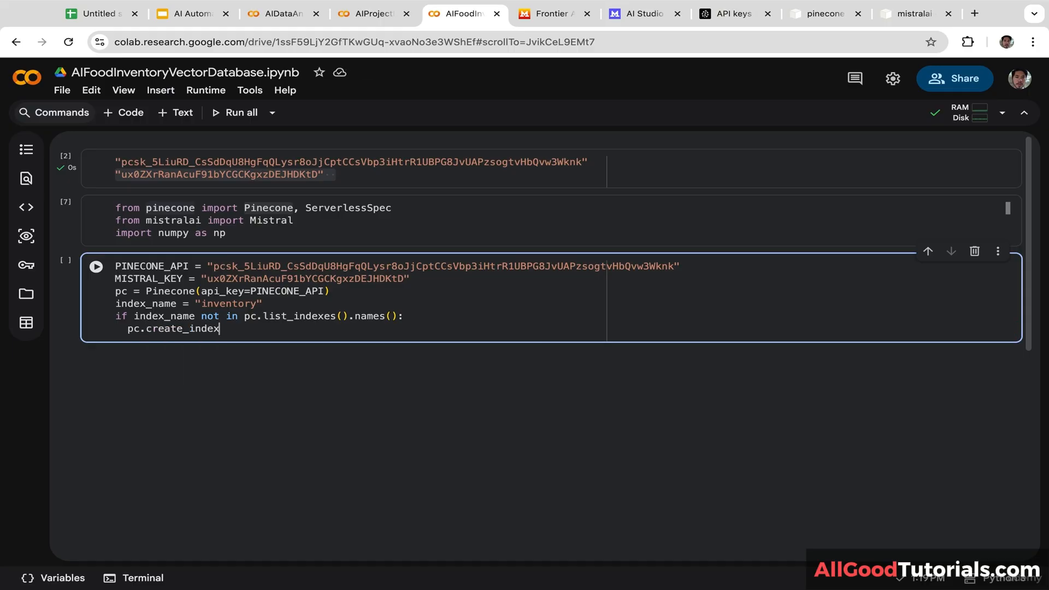
text(()
key(Return)
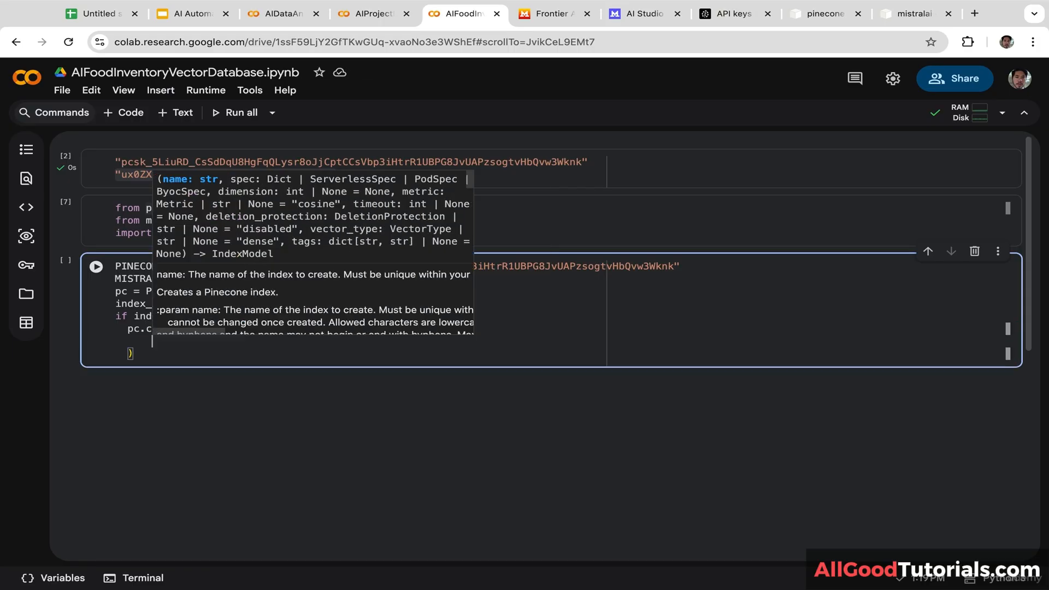
click(250, 425)
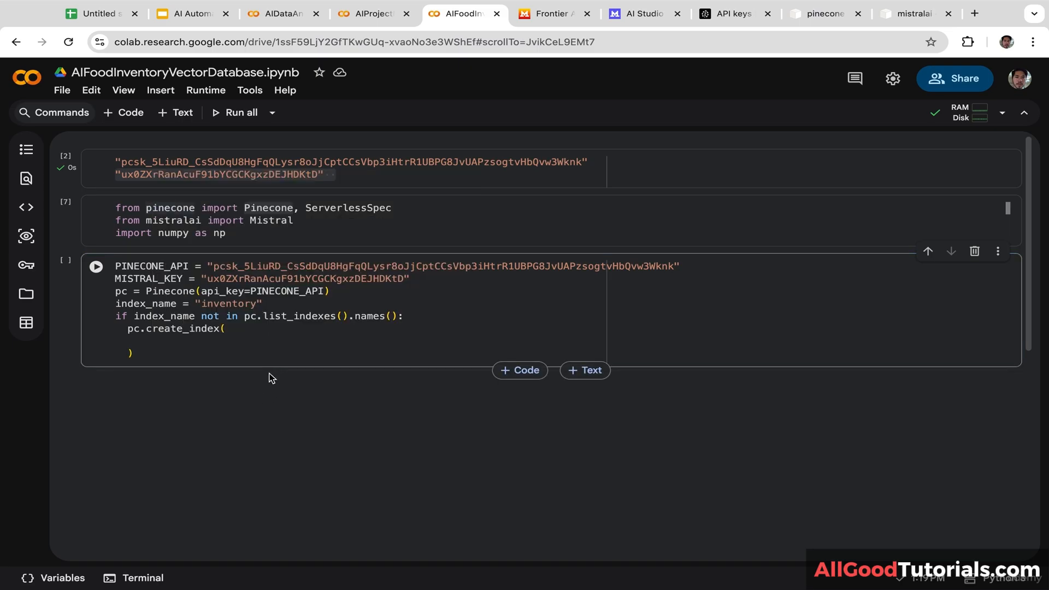
click(178, 341)
text(name )
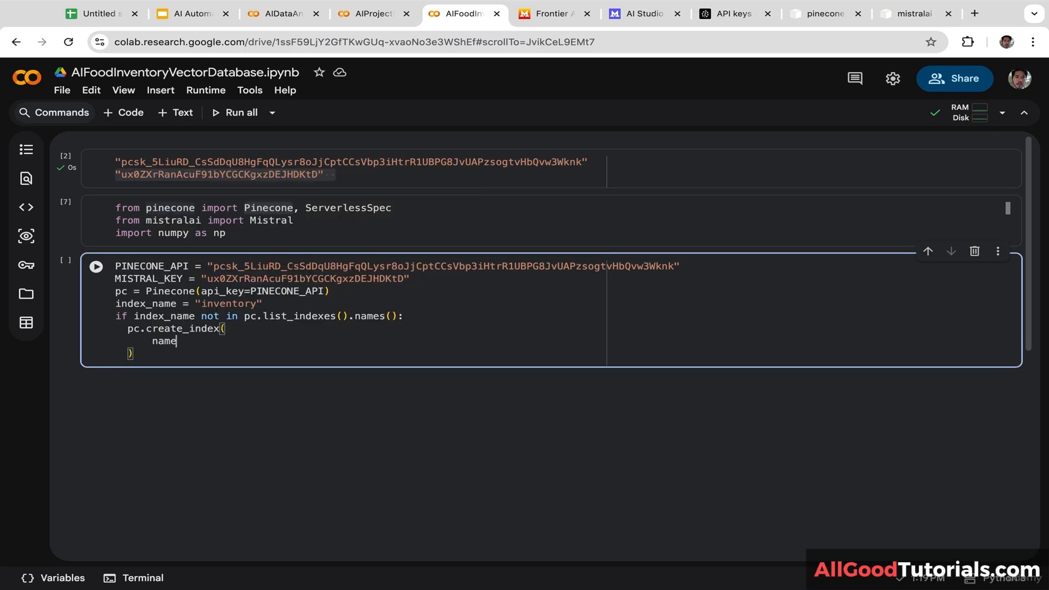
text(=)
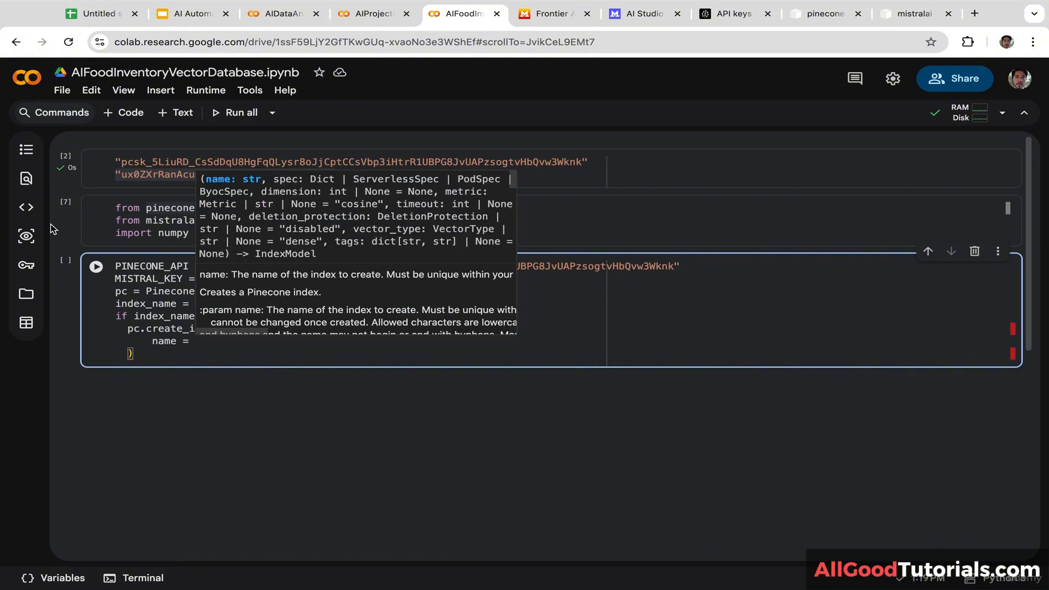
double_click(143, 306)
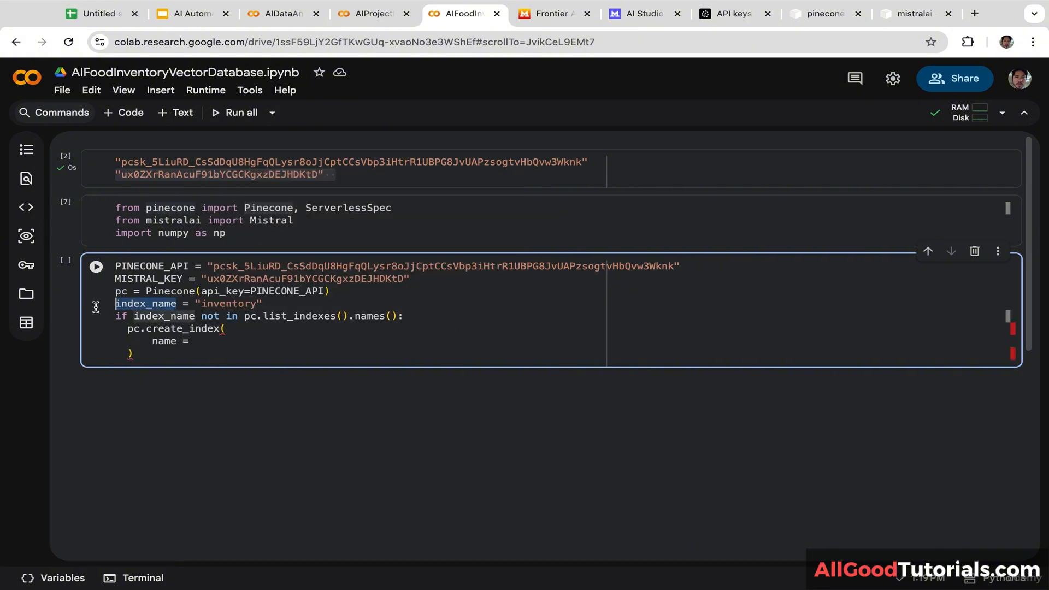
key(ctrl+c)
click(196, 341)
key(ctrl+v)
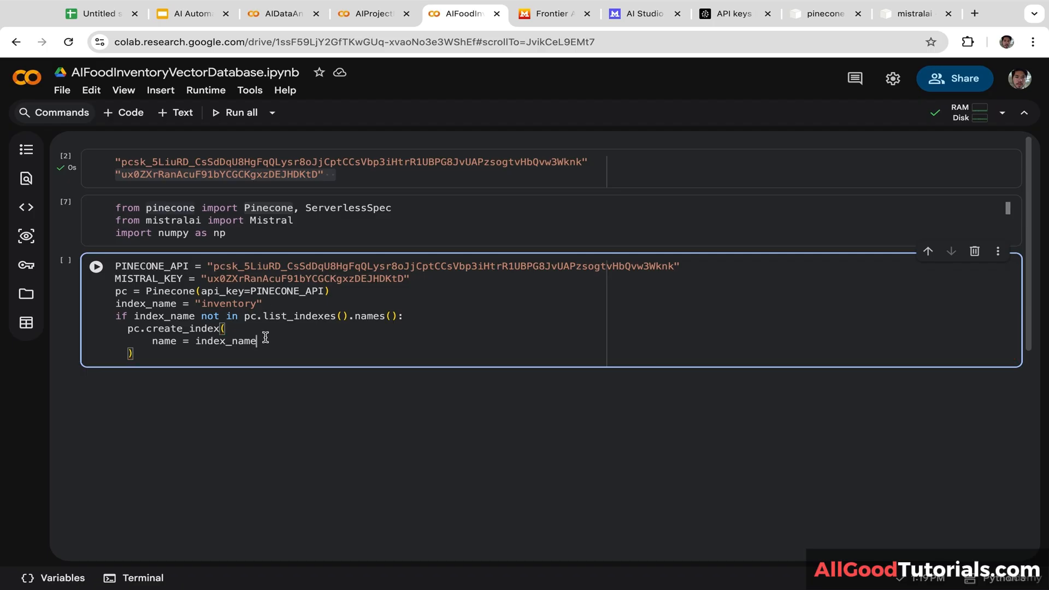
text(,)
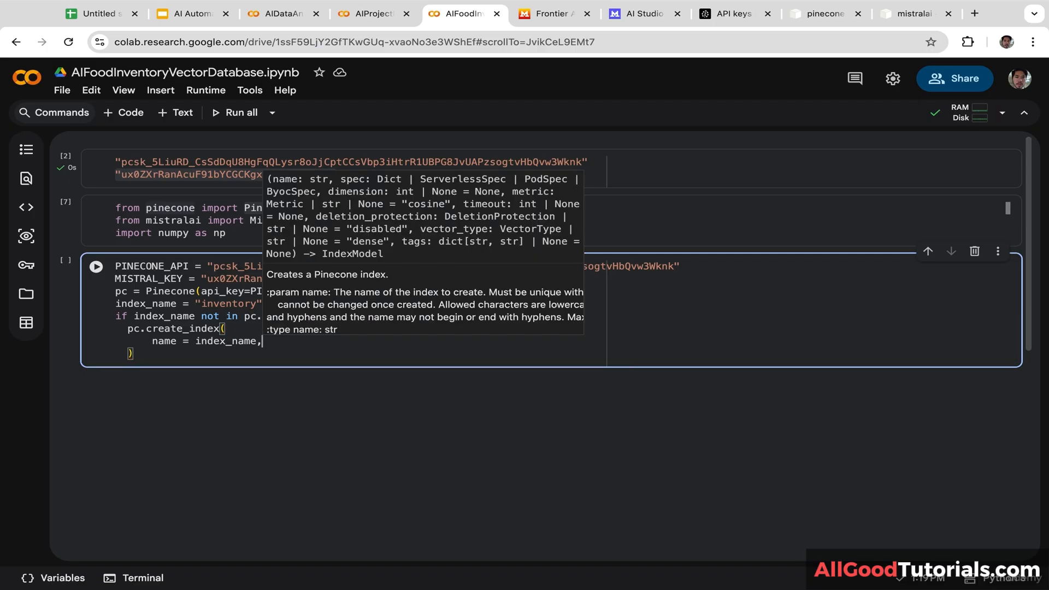
click(274, 428)
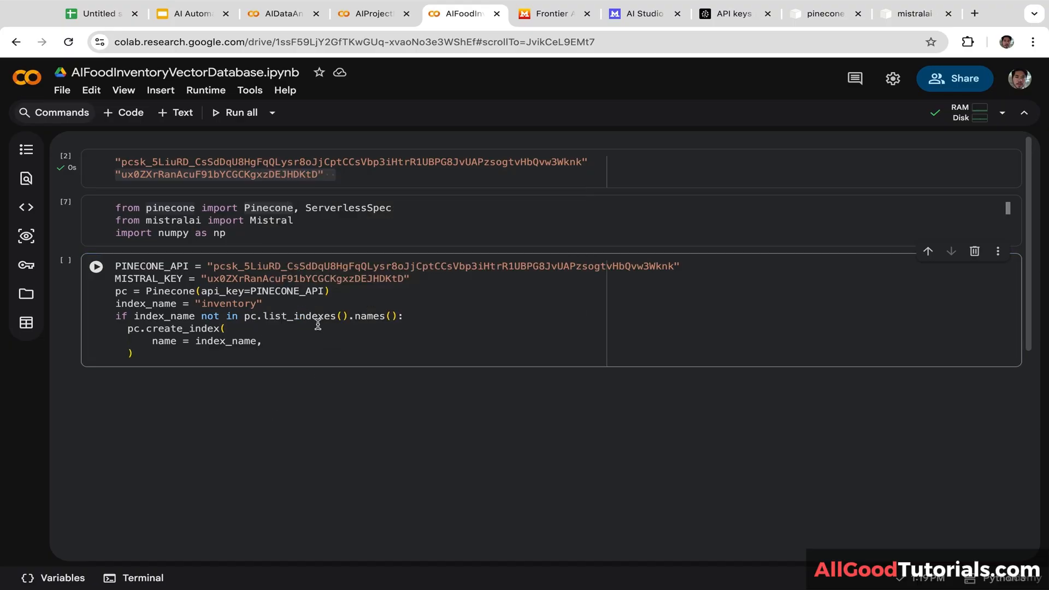
click(301, 341)
Step: Add dimension=384 and metric="cosine" arguments to create_index
key(Return)
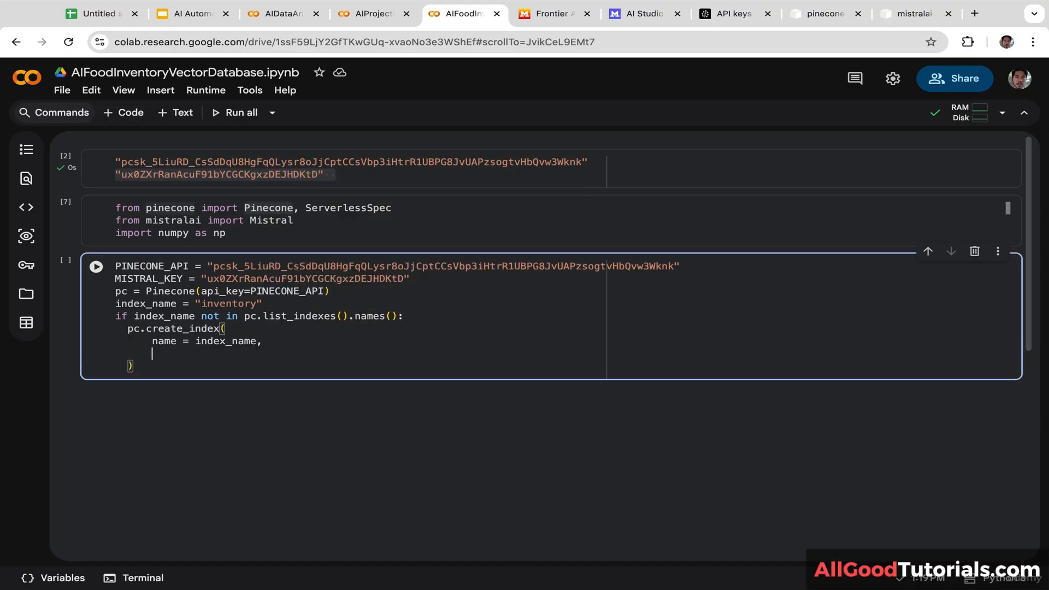
text(dimen)
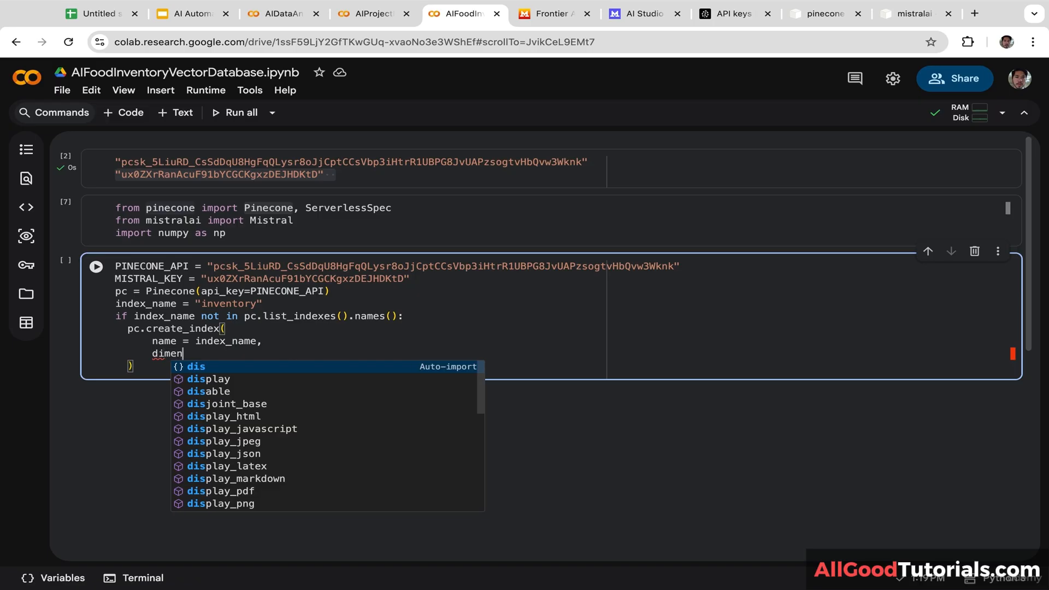
key(Tab)
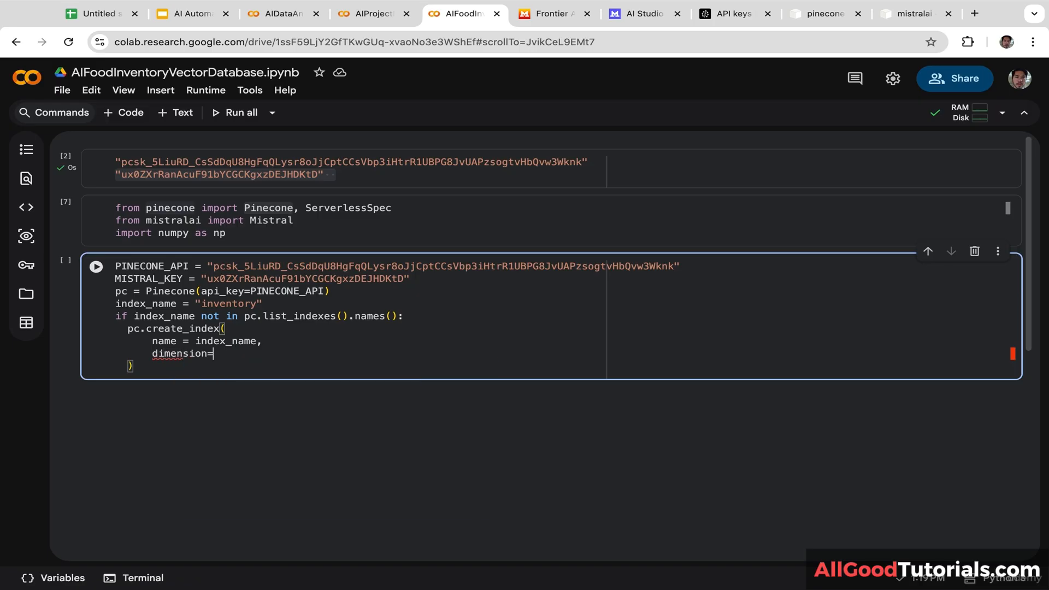
text(384)
text(,)
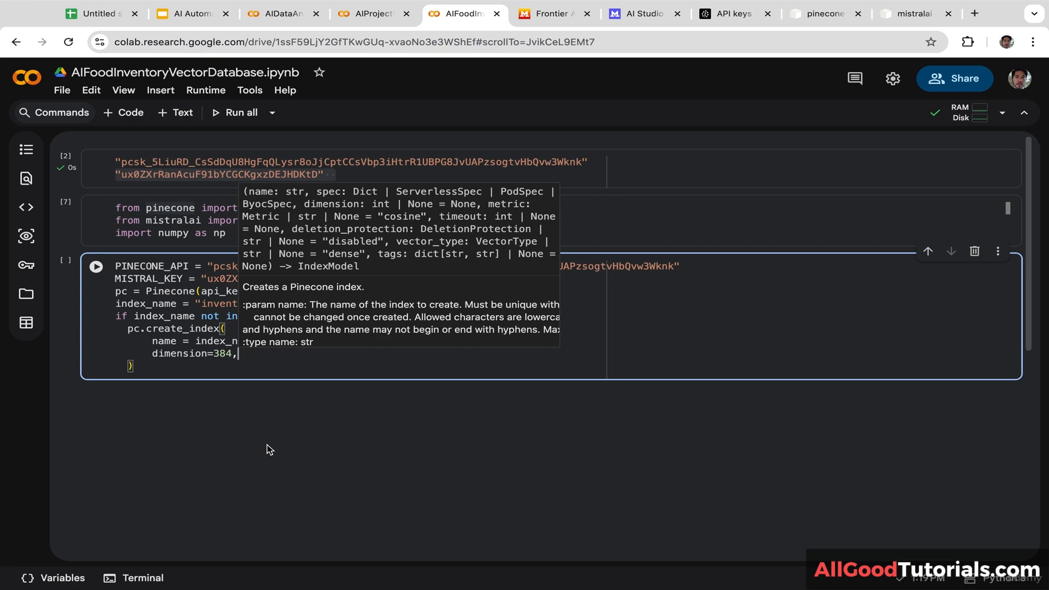
click(241, 471)
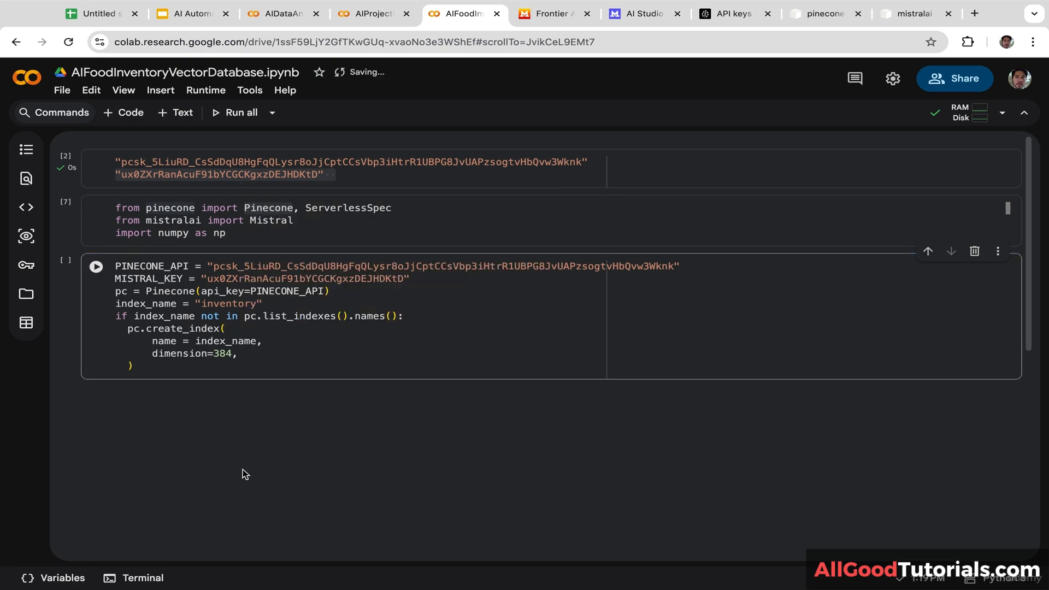
click(257, 349)
key(Return)
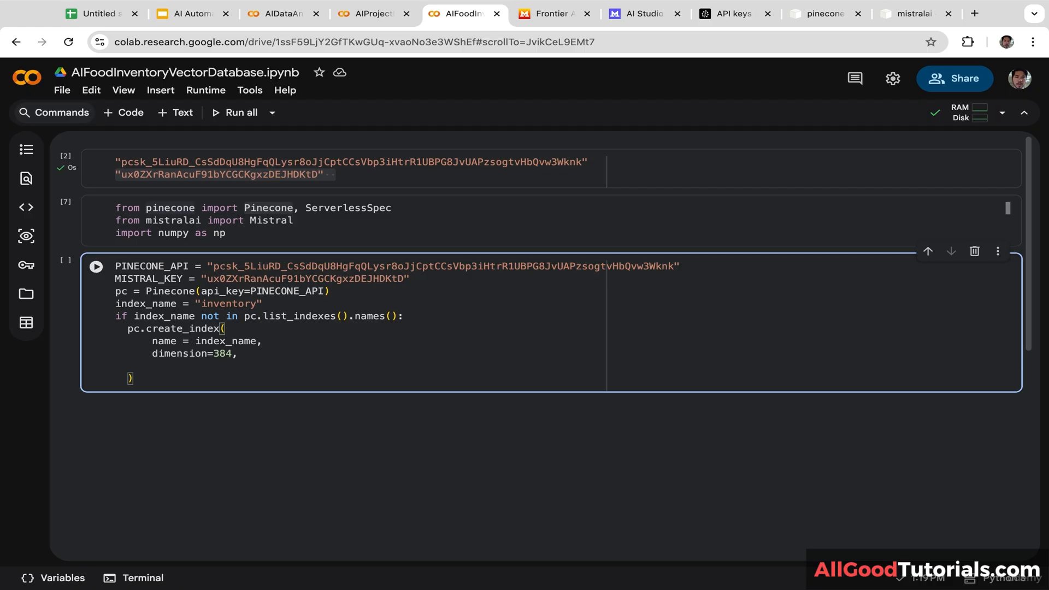
text(metric="cosine",)
click(228, 487)
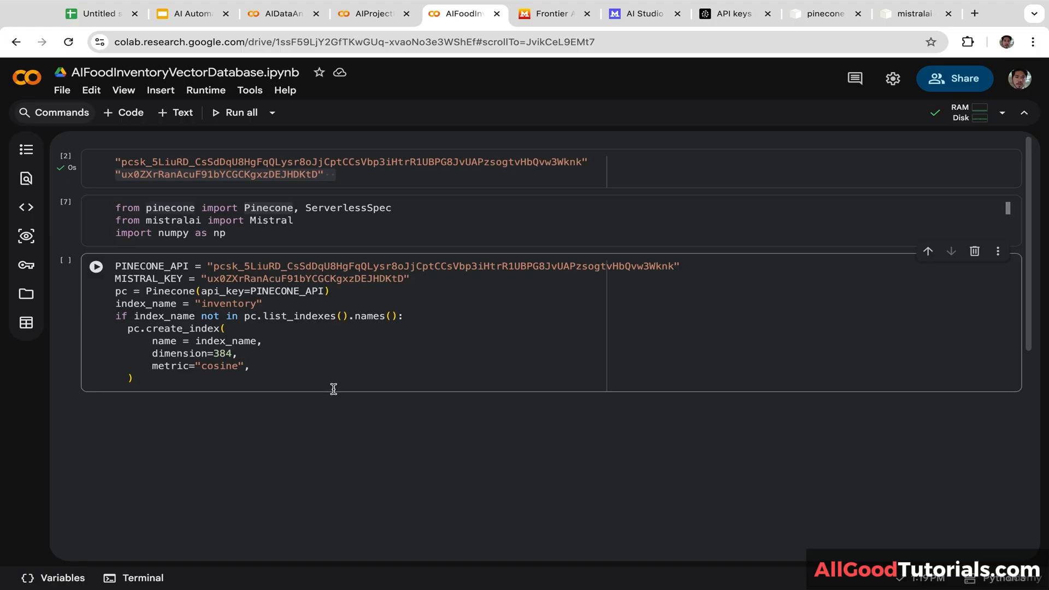
click(276, 366)
Step: Set spec=ServerlessSpec(cloud="aws", region="us-east-1") and close the create_index call
key(Return)
text(spec)
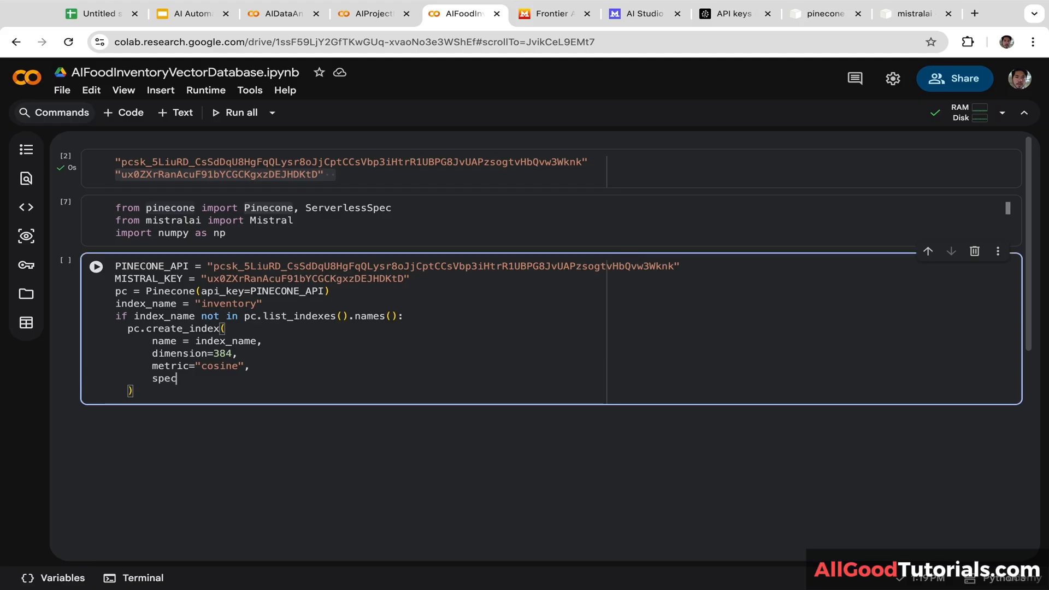
text(=)
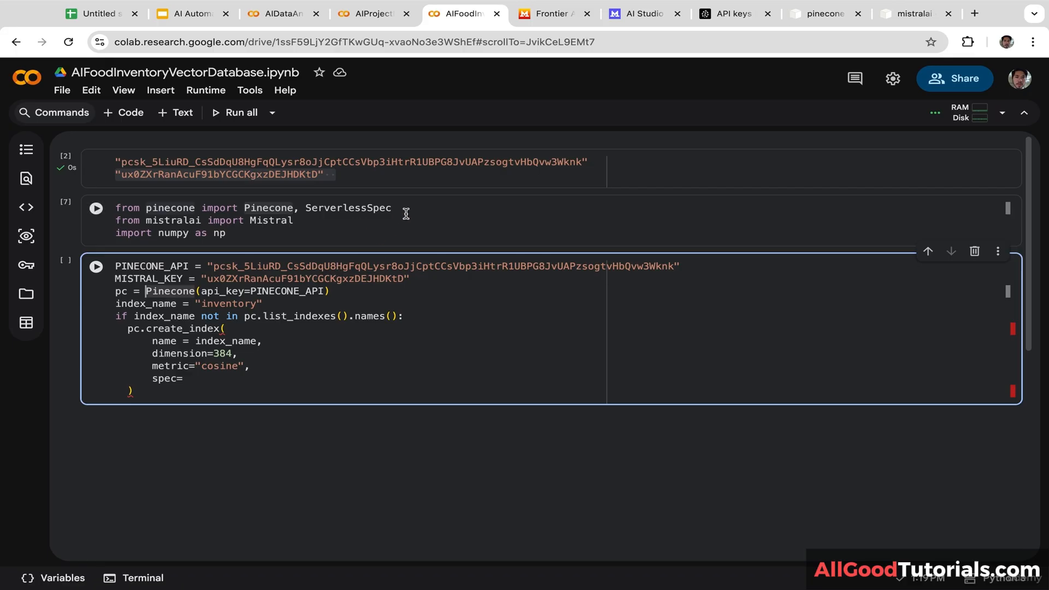
drag(403, 211, 305, 210)
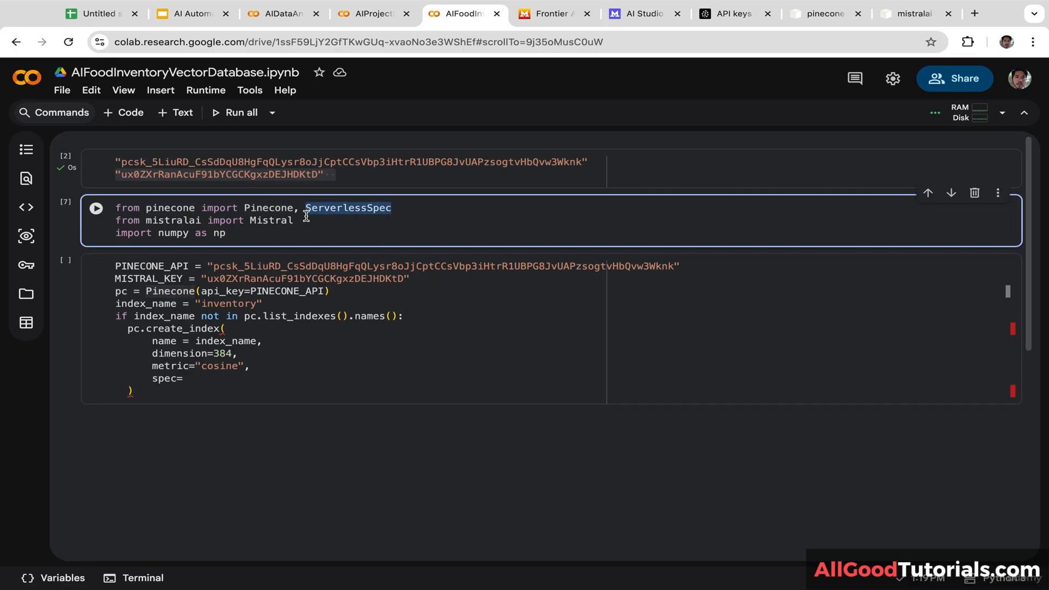
click(202, 376)
key(ctrl+v)
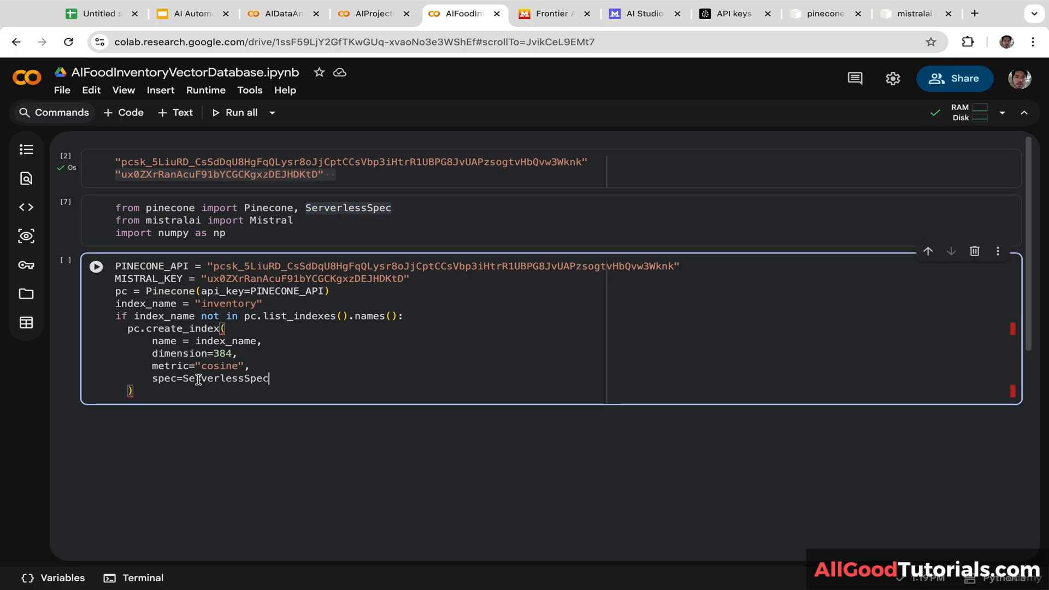
text(()
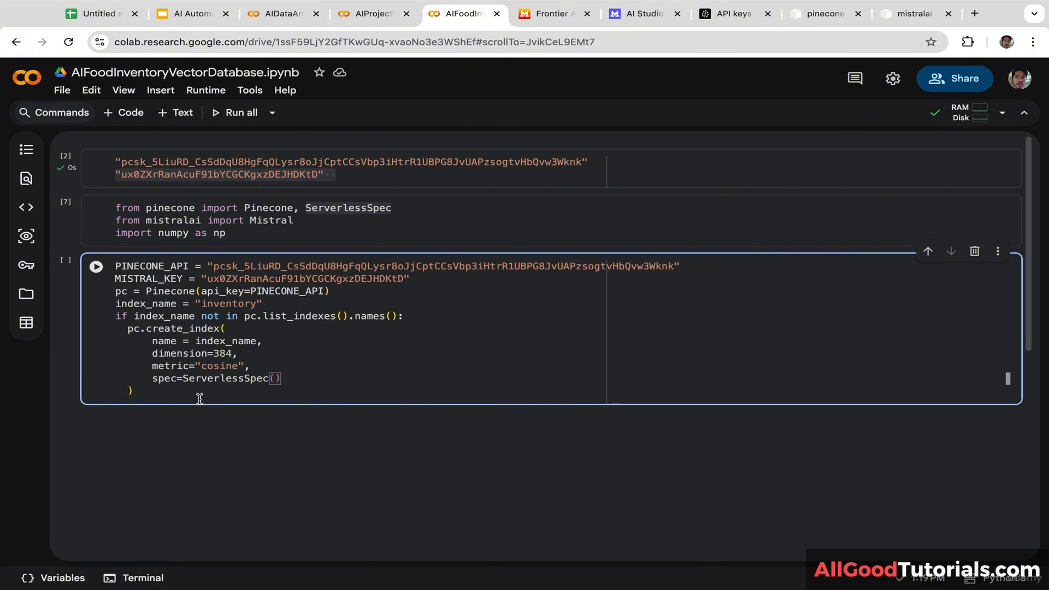
text(cloud)
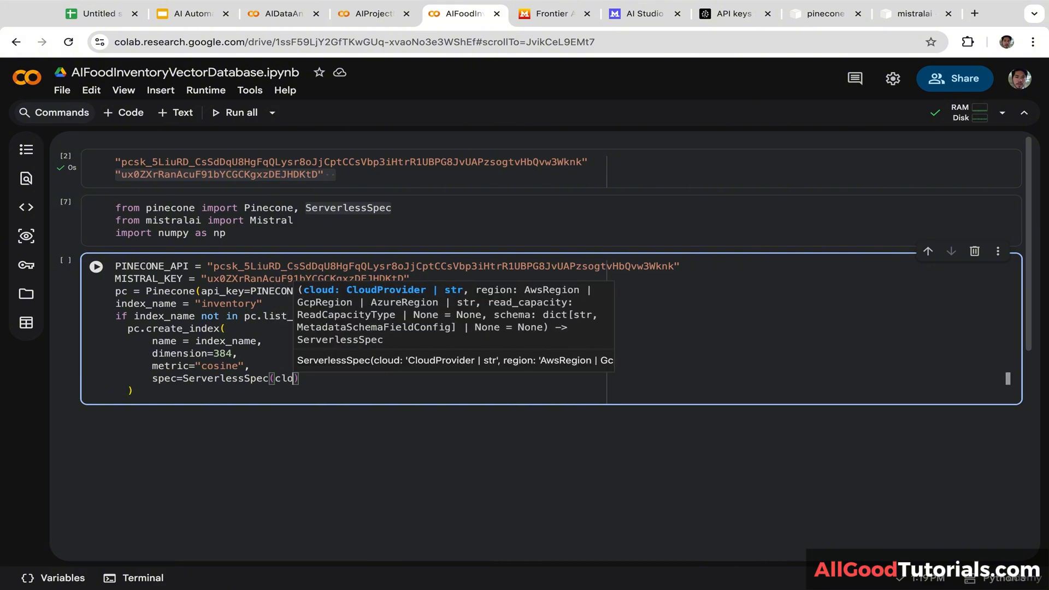
text(="aws")
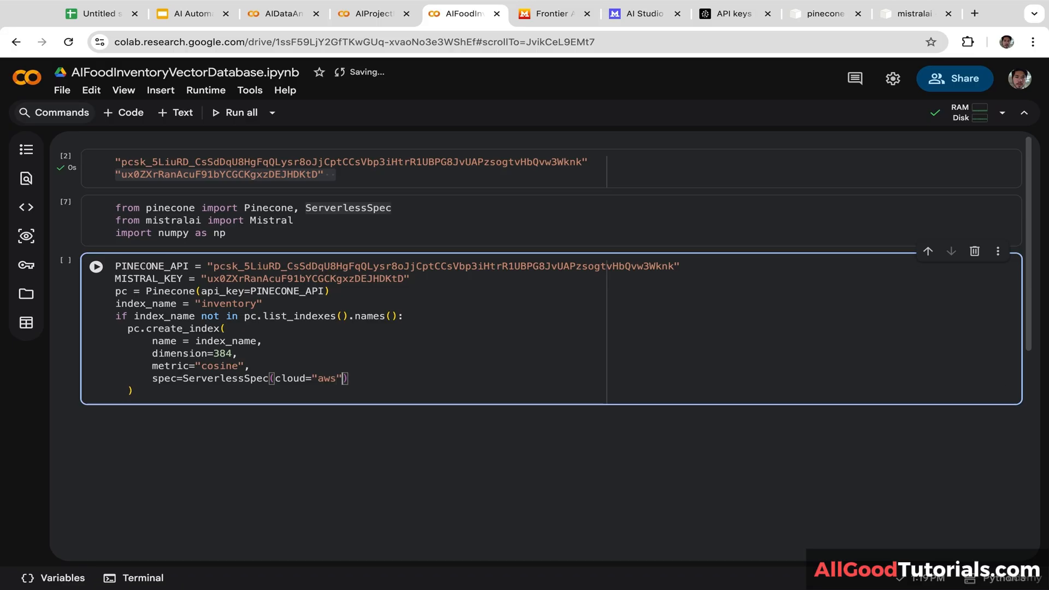
text(, region)
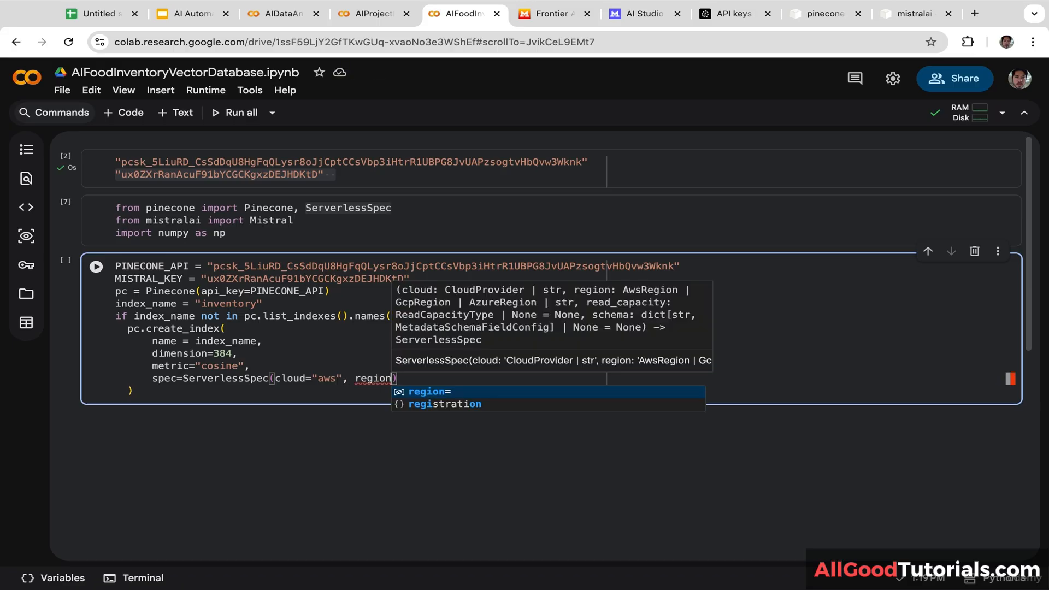
text(=u)
text(s-eas)
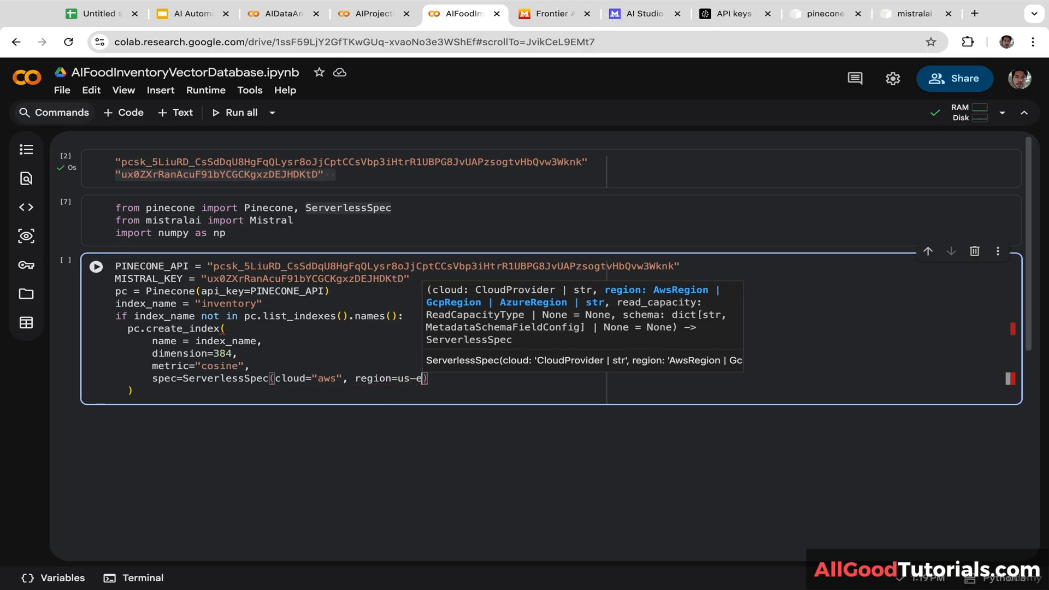
text(t)
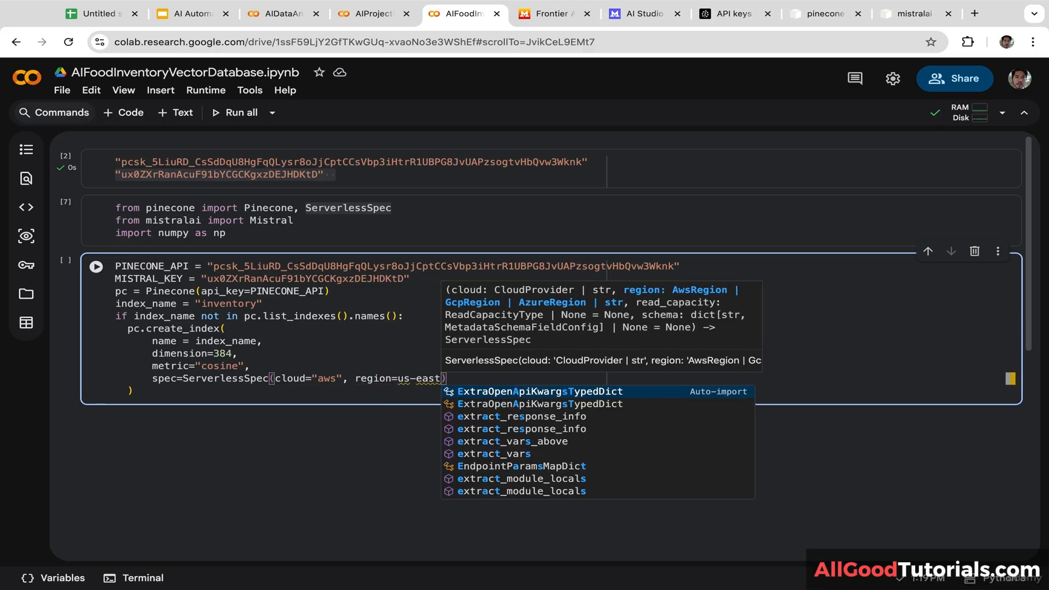
text(-1)
click(397, 379)
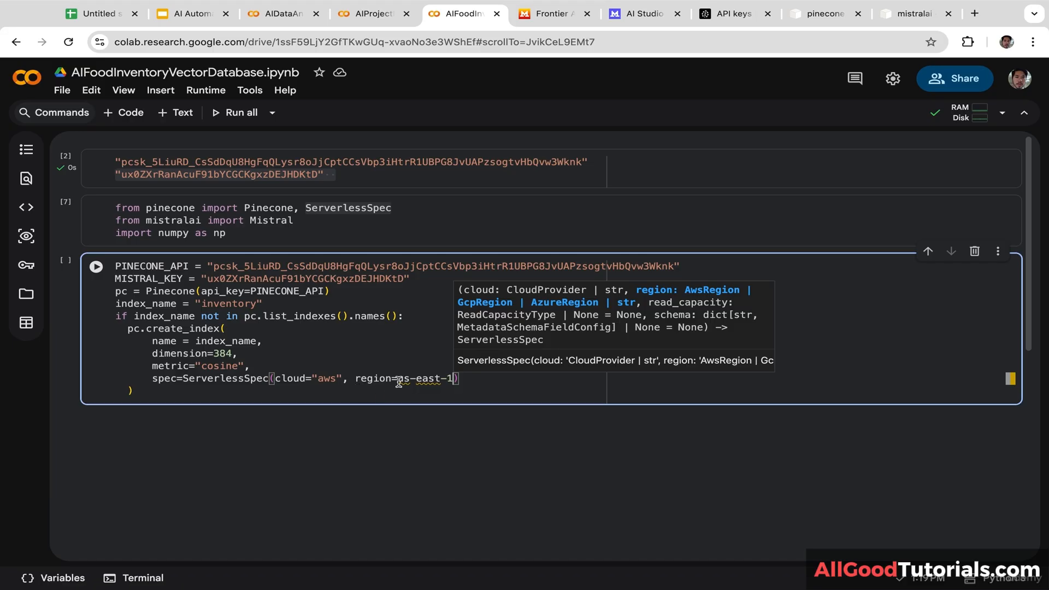
text(")
click(458, 378)
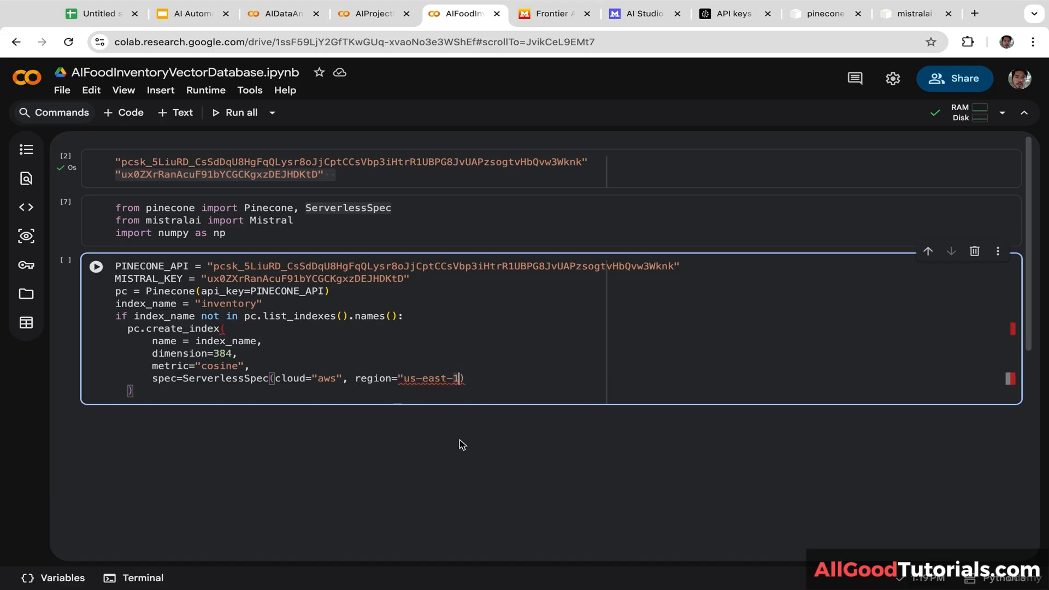
text(")
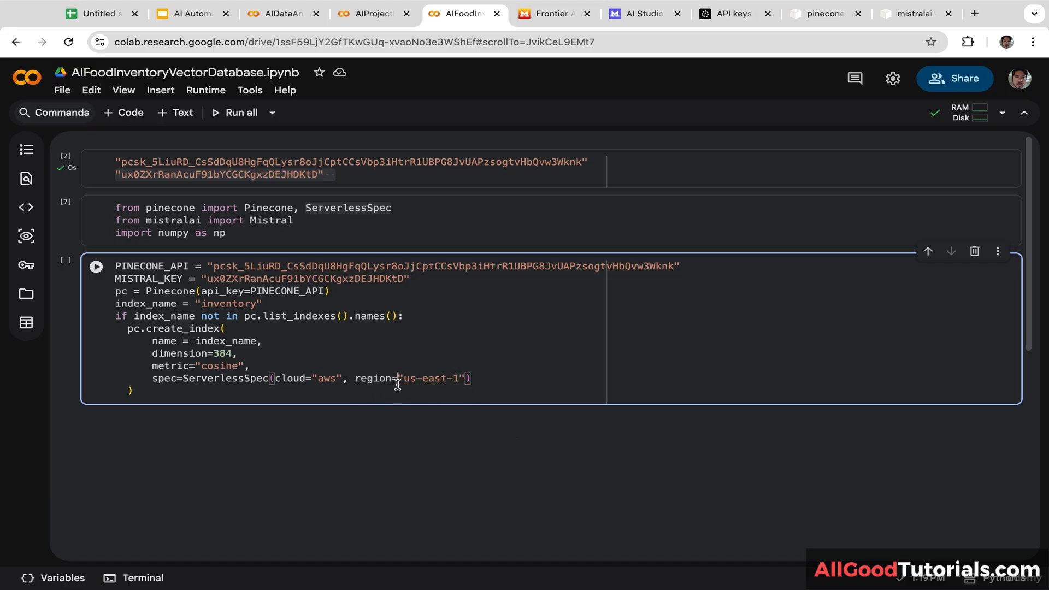
click(240, 393)
key(Return)
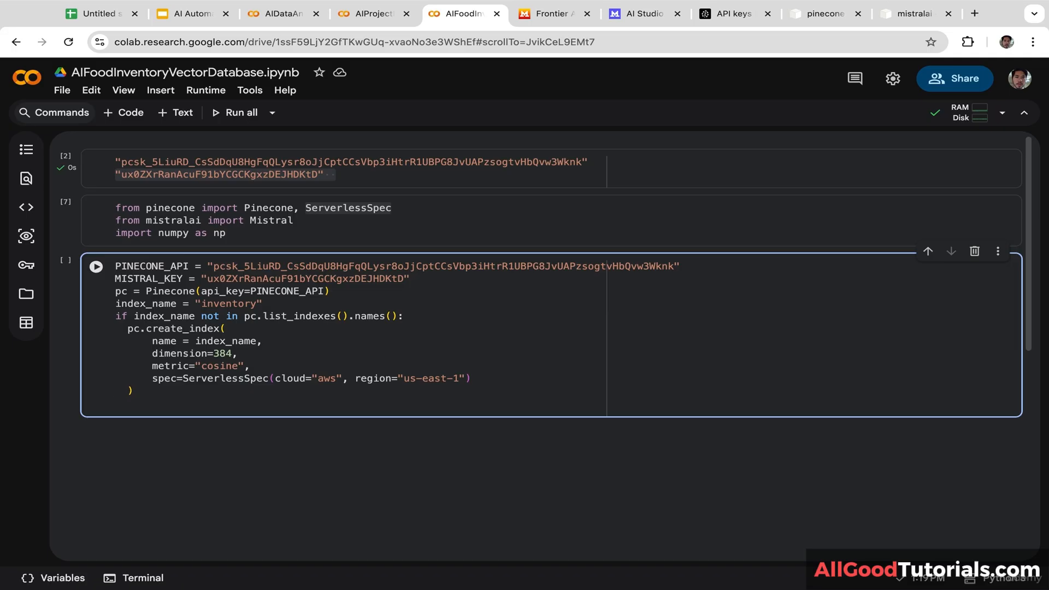
Step: Connect to the index with index = pc.Index(index_name)
text(index = pc.Index()
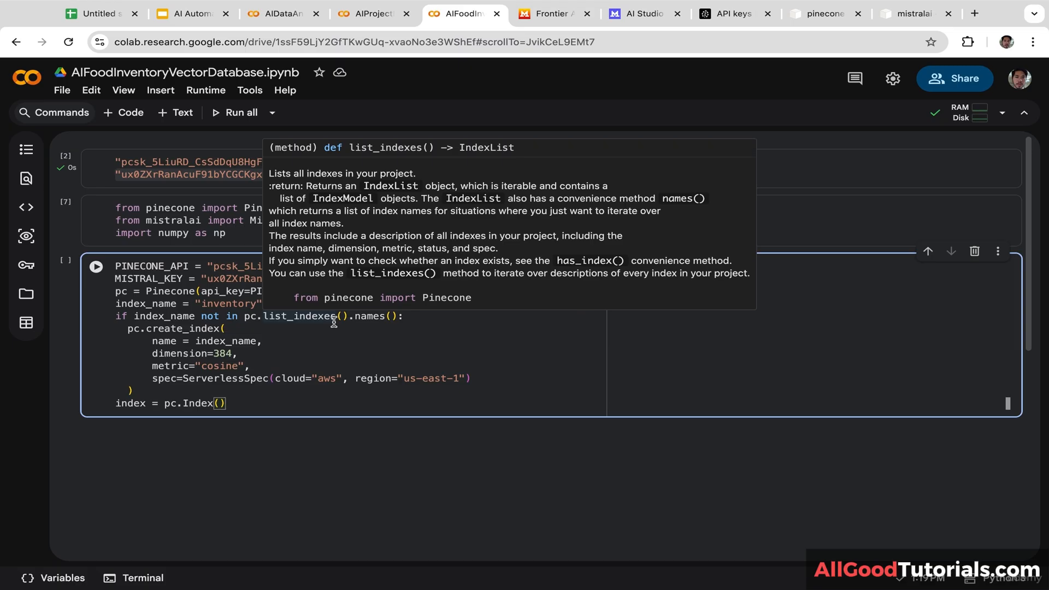
drag(177, 304, 113, 303)
key(ctrl+c)
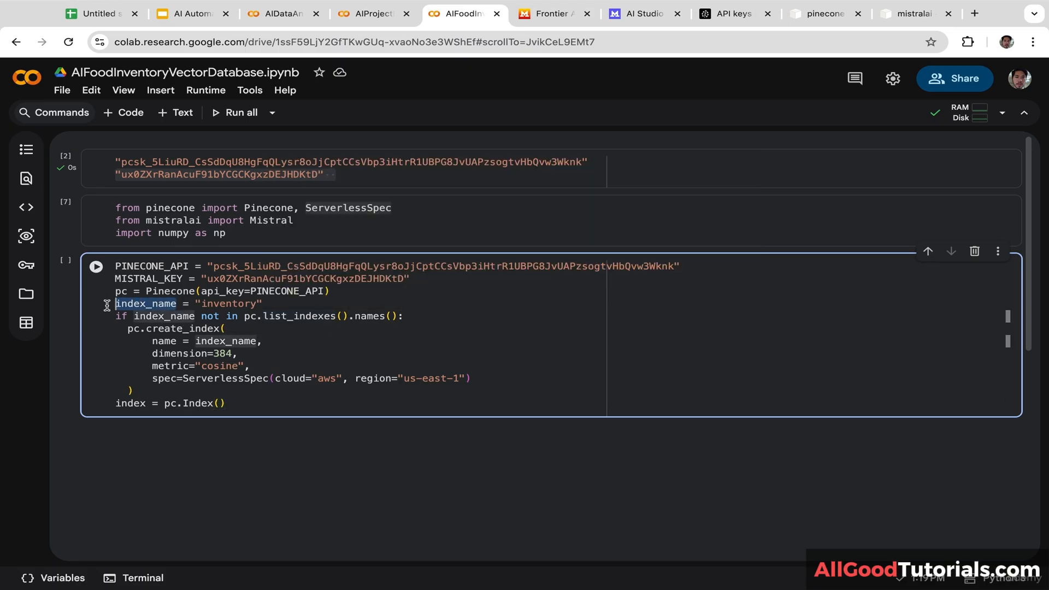
click(220, 403)
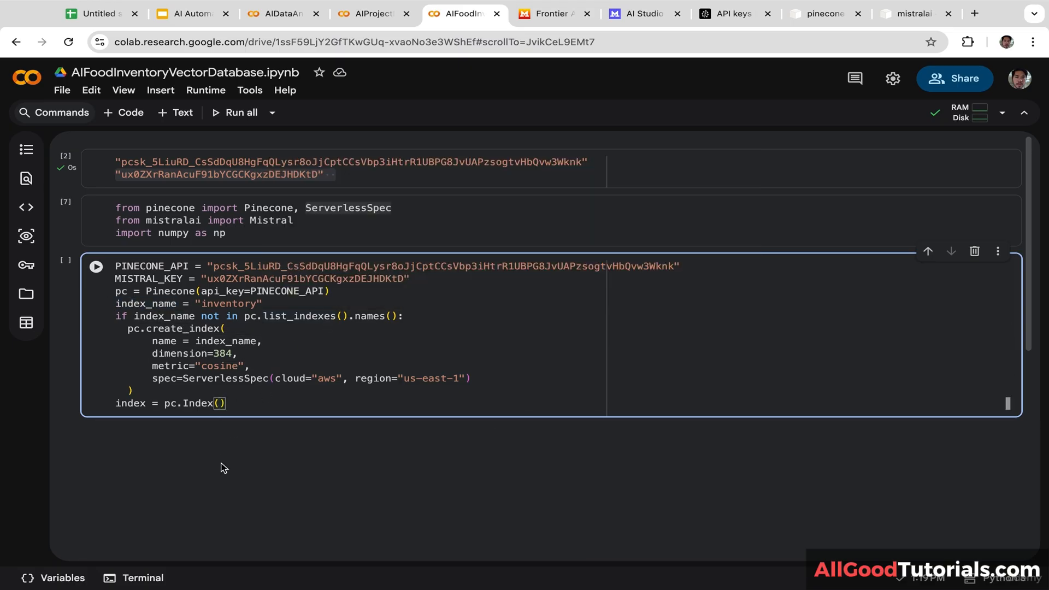
key(ctrl+v)
key(End)
key(Return)
Step: Create client = Mistral(api_key=MISTRAL_KEY) and begin an inventory = { dictionary
text(client )
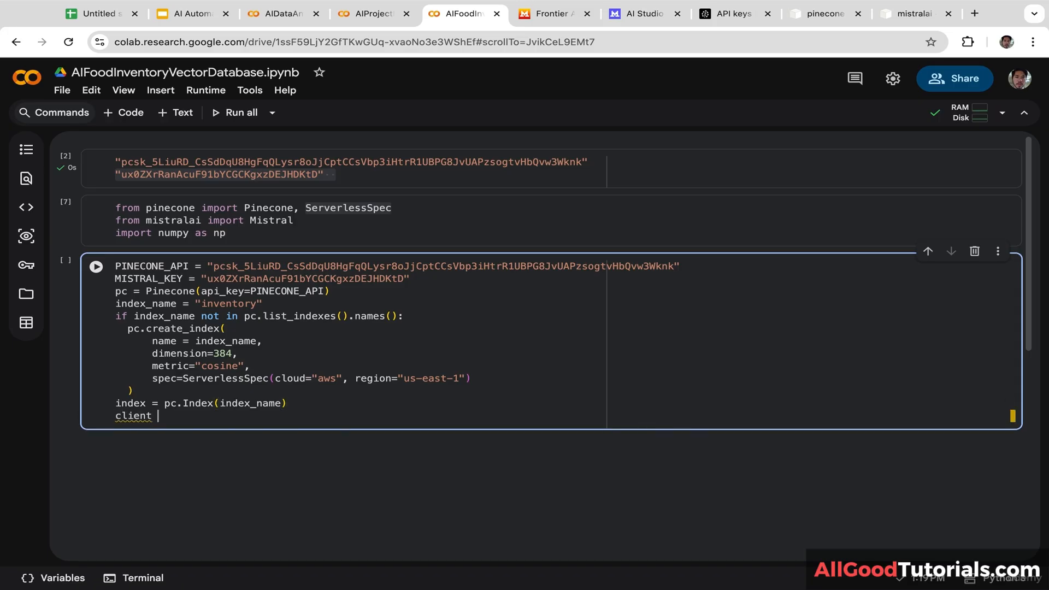
text(=)
click(270, 221)
double_click(270, 221)
key(ctrl+c)
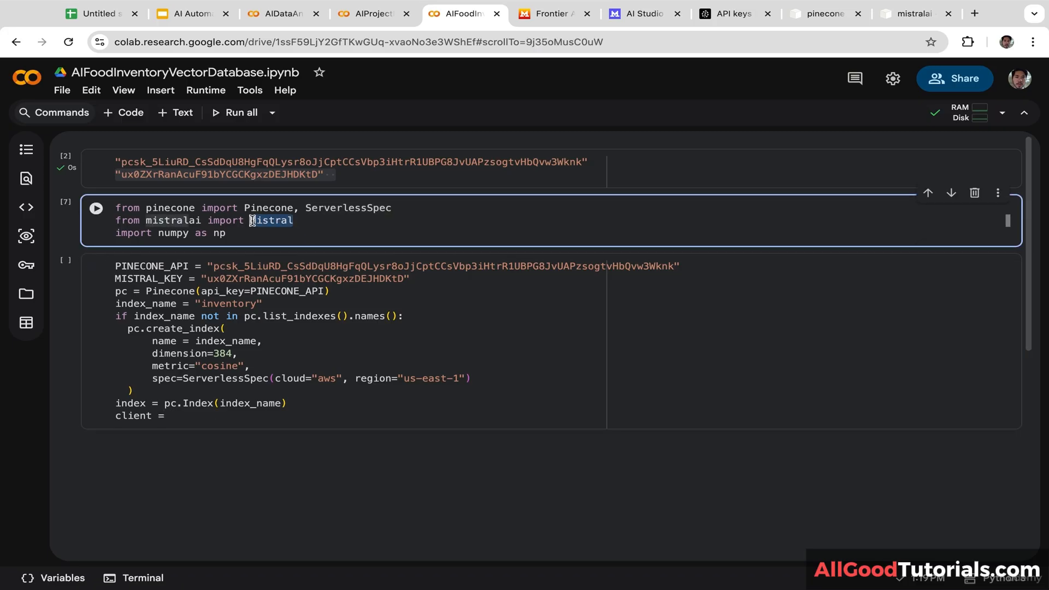
click(195, 422)
key(ctrl+v)
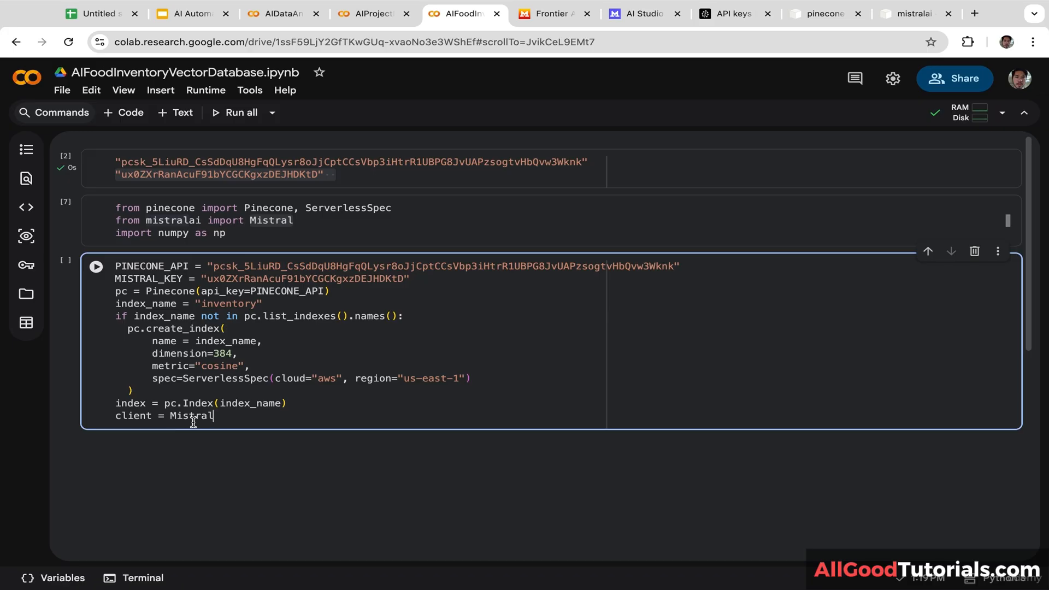
text((api)
key(Tab)
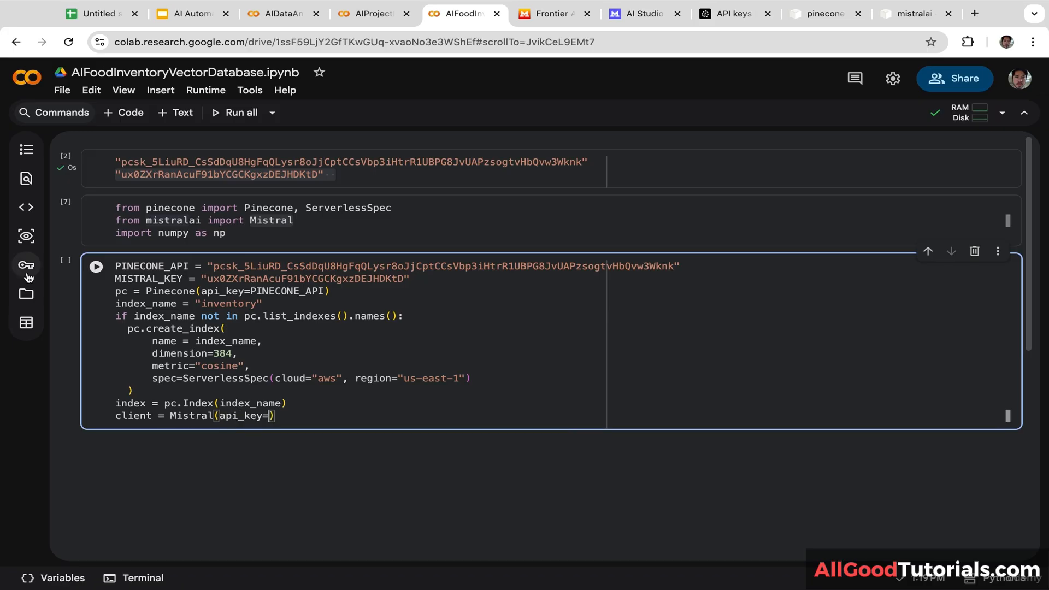
drag(187, 279, 91, 280)
key(ctrl+c)
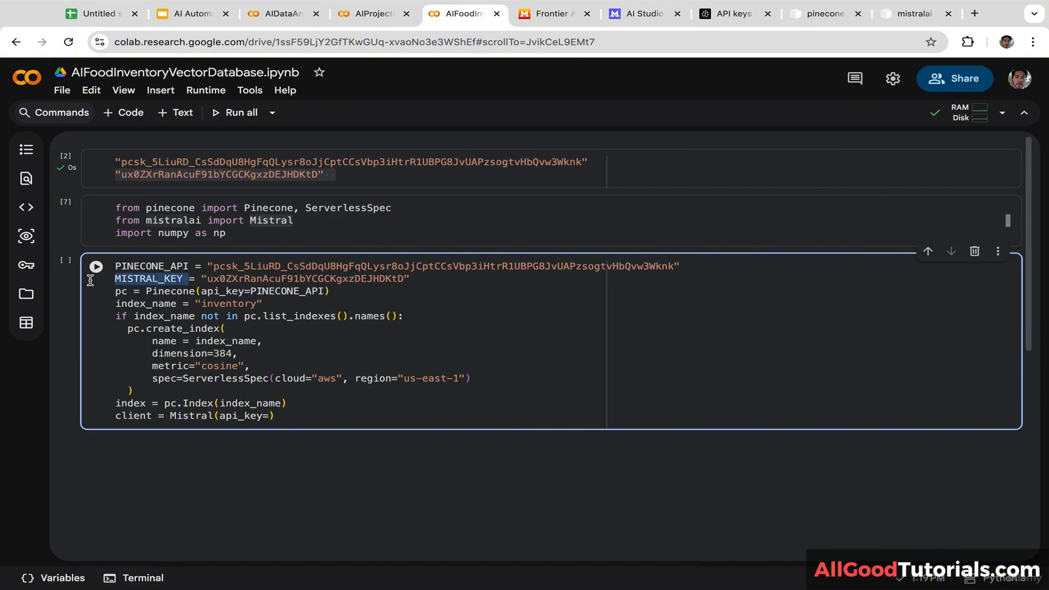
click(272, 417)
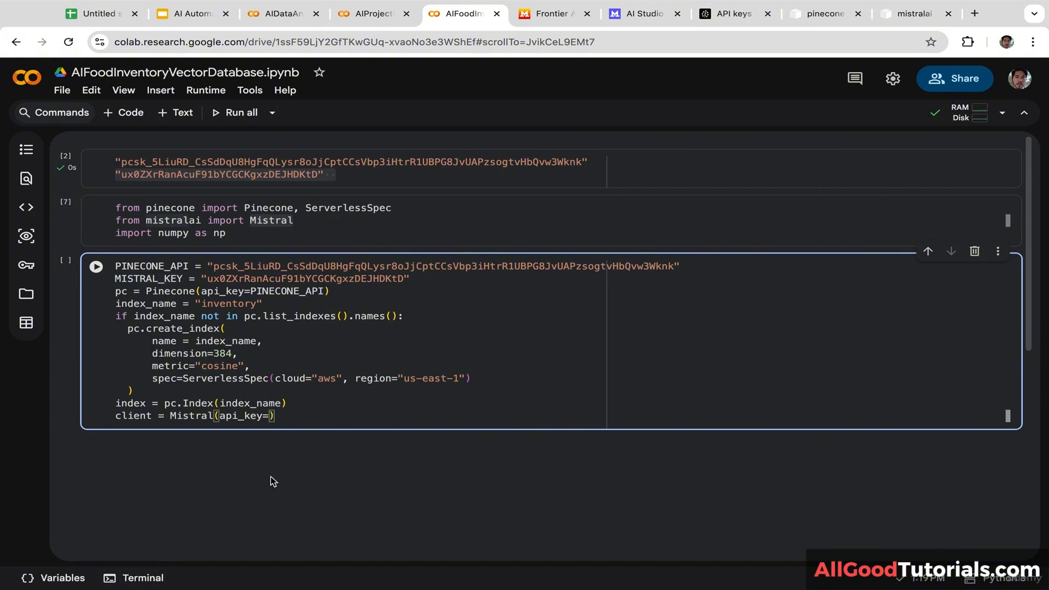
key(ctrl+v)
key(BackSpace)
key(Return)
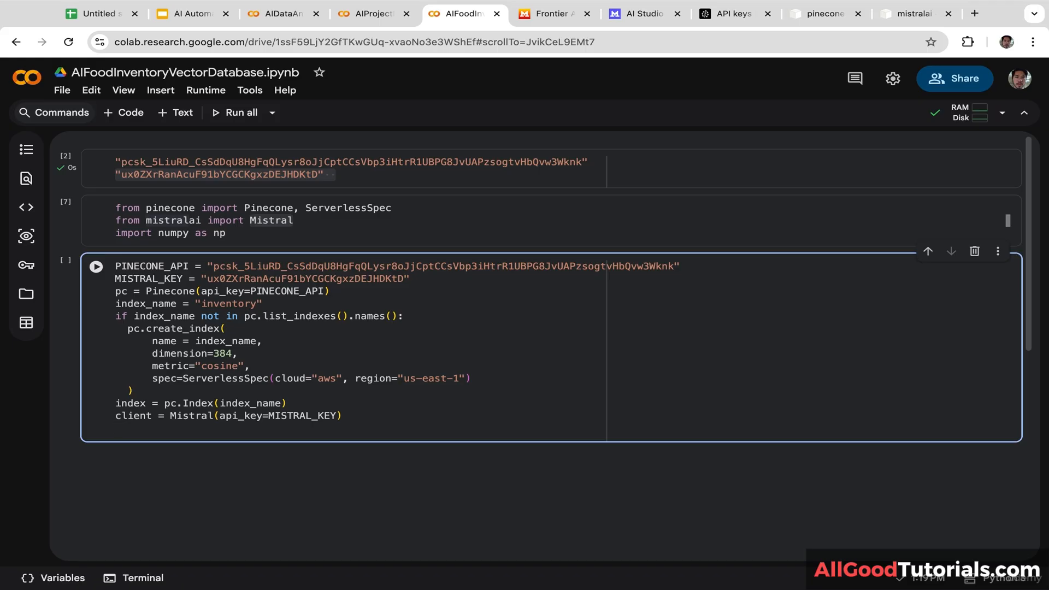
text(inventory = {)
Step: Fill the inventory dictionary with egg 12, chicken 2, spinach 1, garlic 5, rice 3, carrot 4
key(Return)
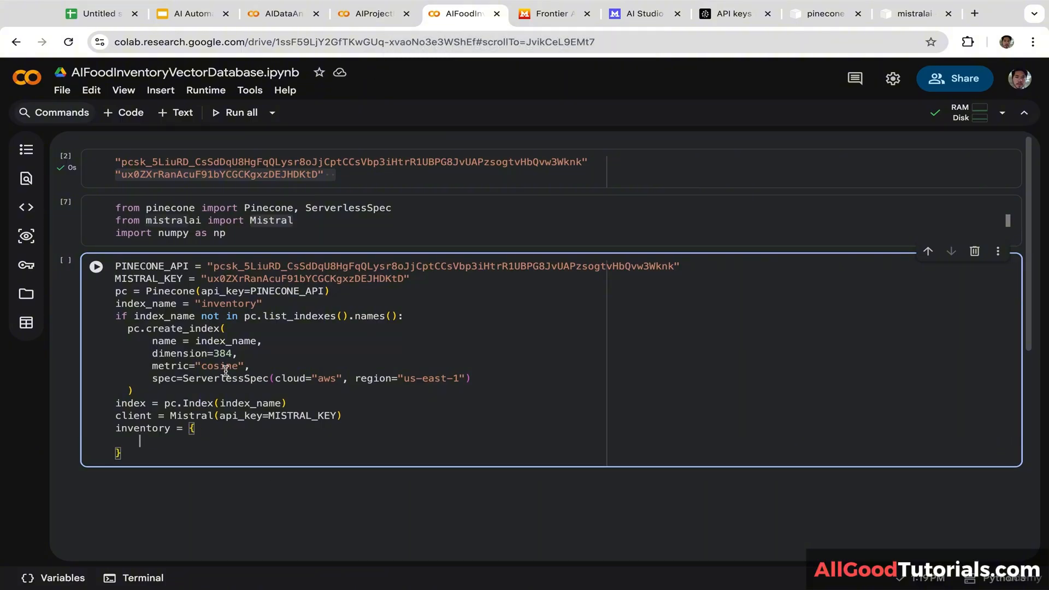
text("egg": 12,     "chicken": 2,     "spinach": 1,     "garlic": 5,     "rice": 3,     "carrot": 4)
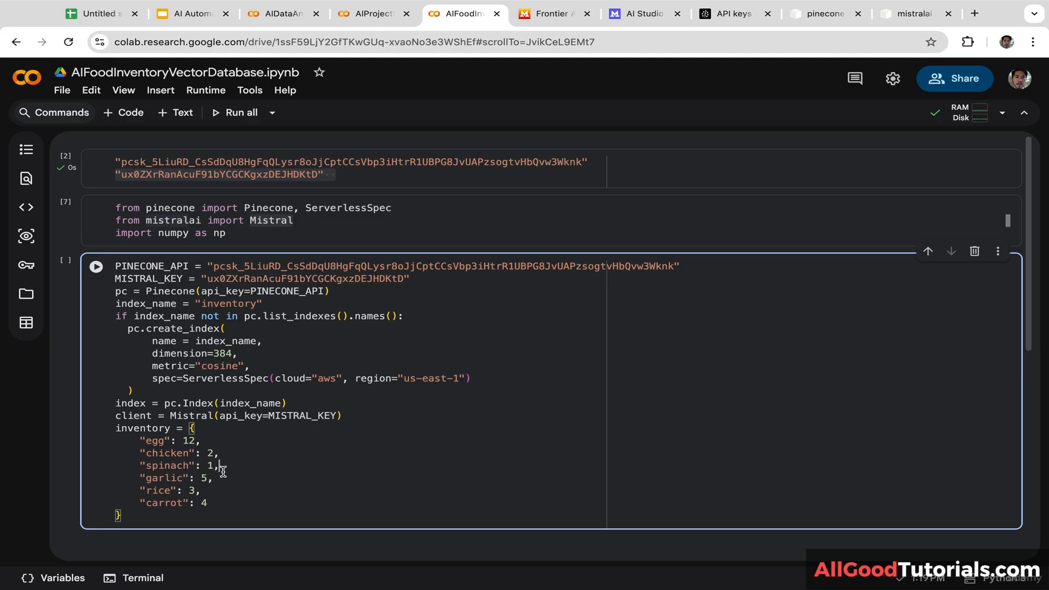
drag(214, 478, 164, 478)
click(211, 492)
drag(222, 503, 151, 500)
click(152, 518)
Step: Start a loop 'for ing, qty in inventory.items():' with a 'vec =' line in its body
key(Return)
text(for )
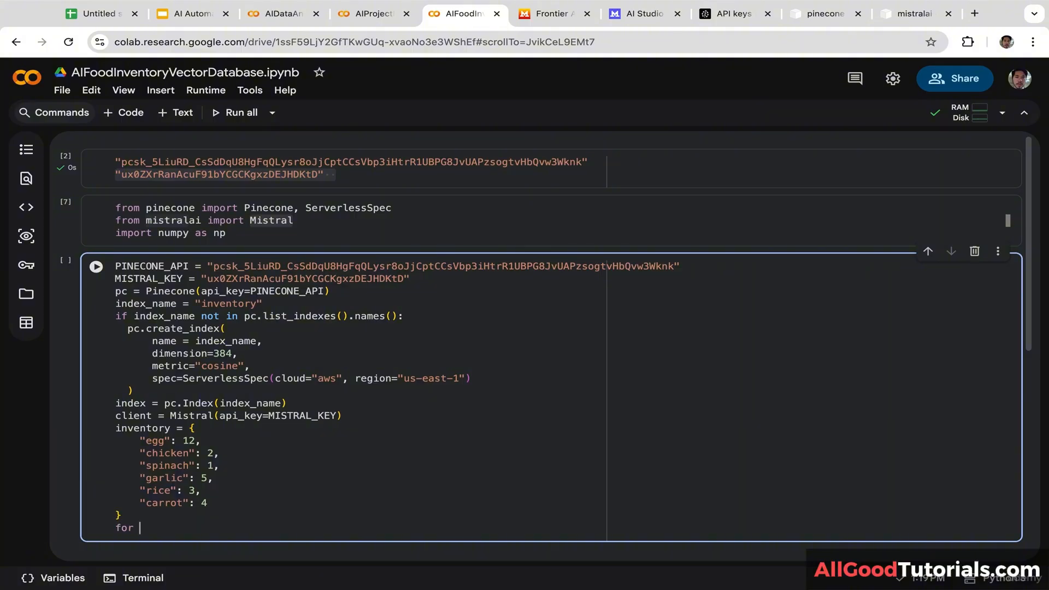
text(ing, qt)
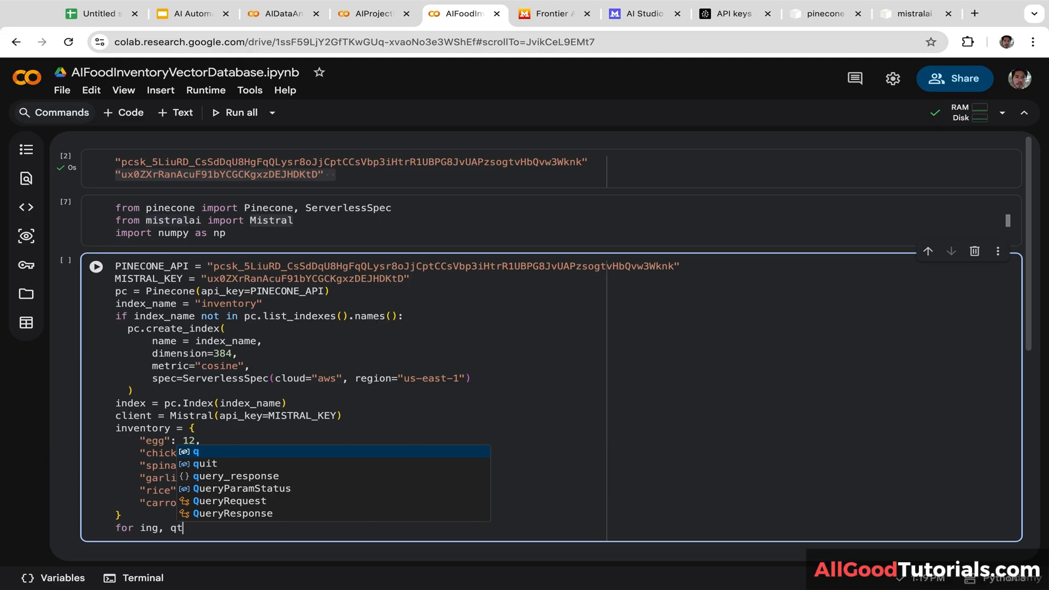
text(y in)
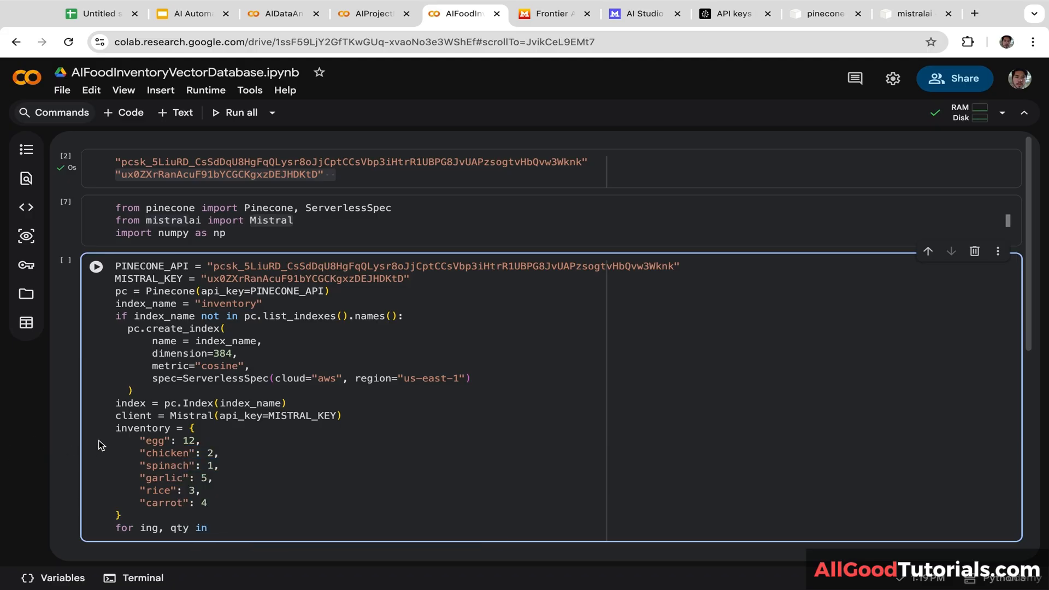
drag(171, 429, 87, 430)
key(ctrl+c)
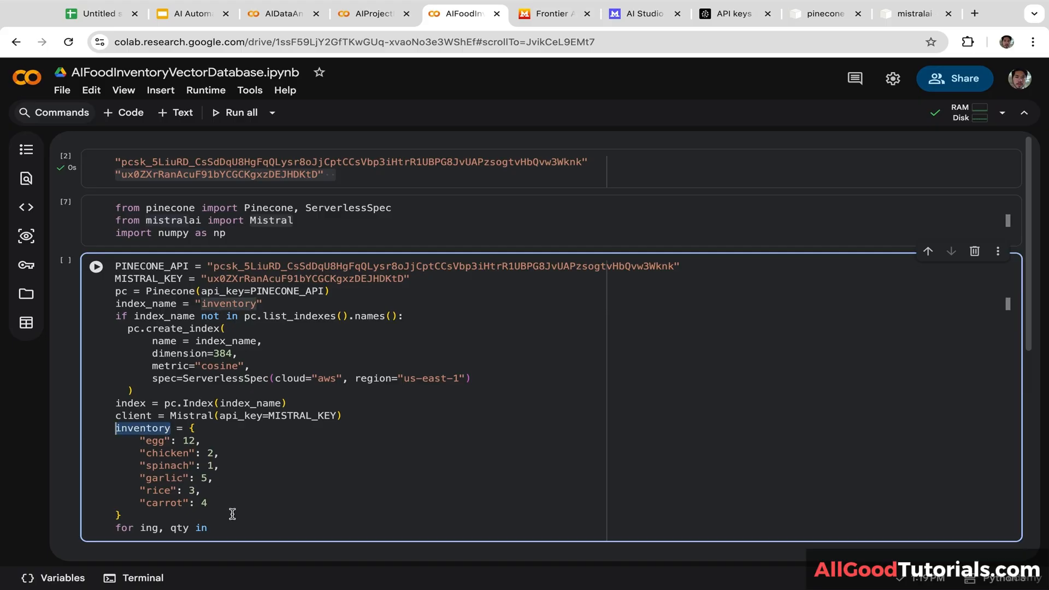
click(213, 527)
key(ctrl+v)
text(.)
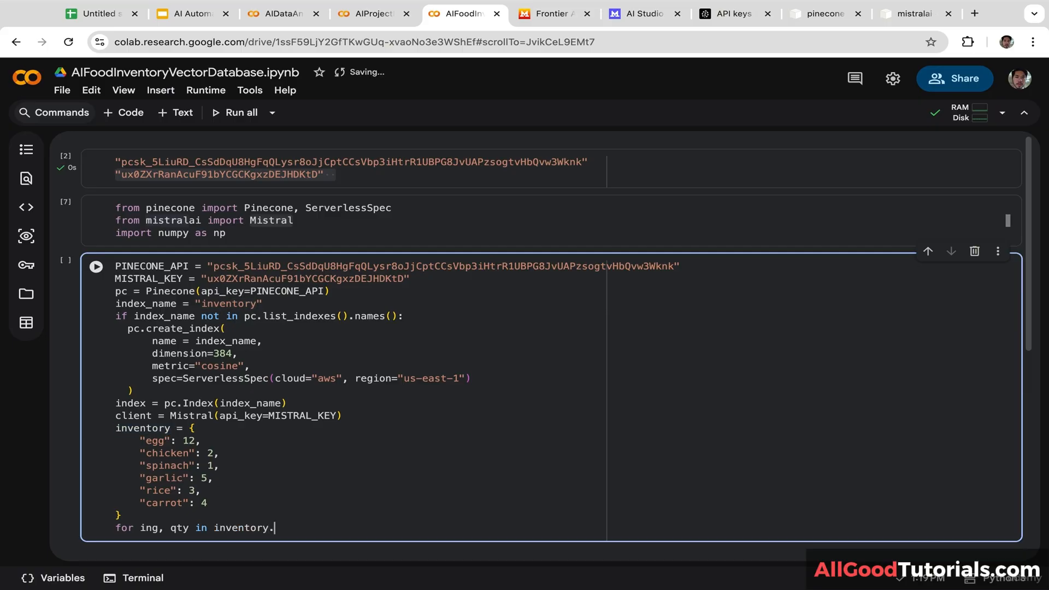
text(items())
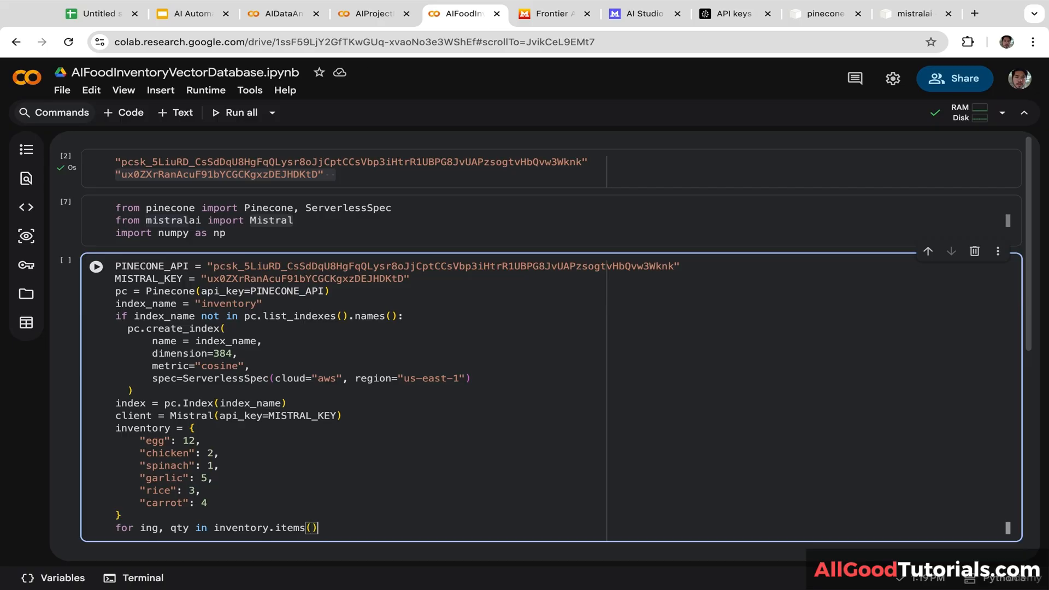
text(:)
key(Return)
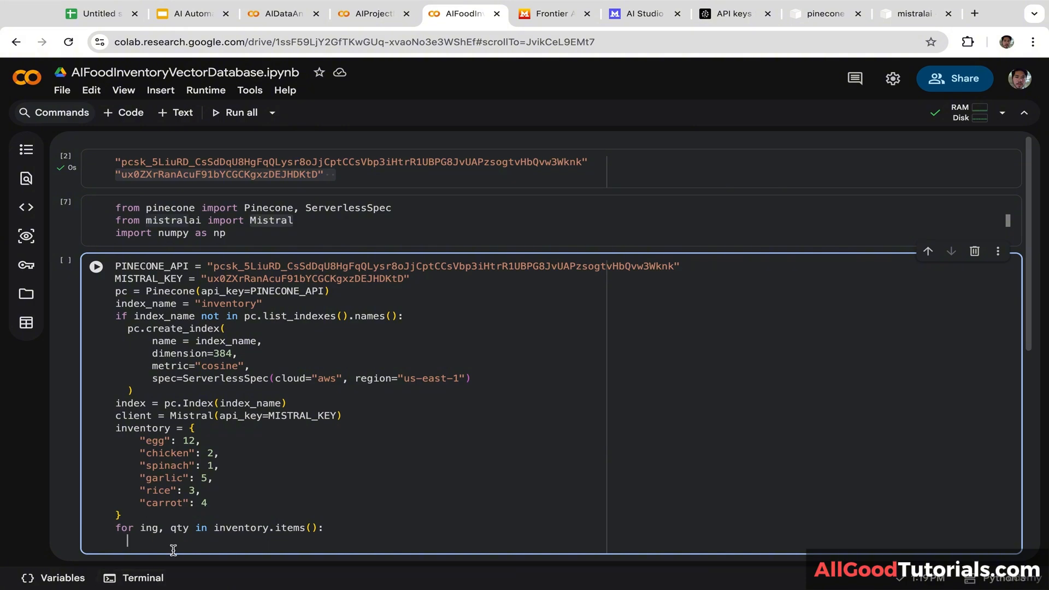
text(vec =)
Step: Set vec to np.random.rand(384).tolist() inside the loop
drag(1028, 339, 1028, 366)
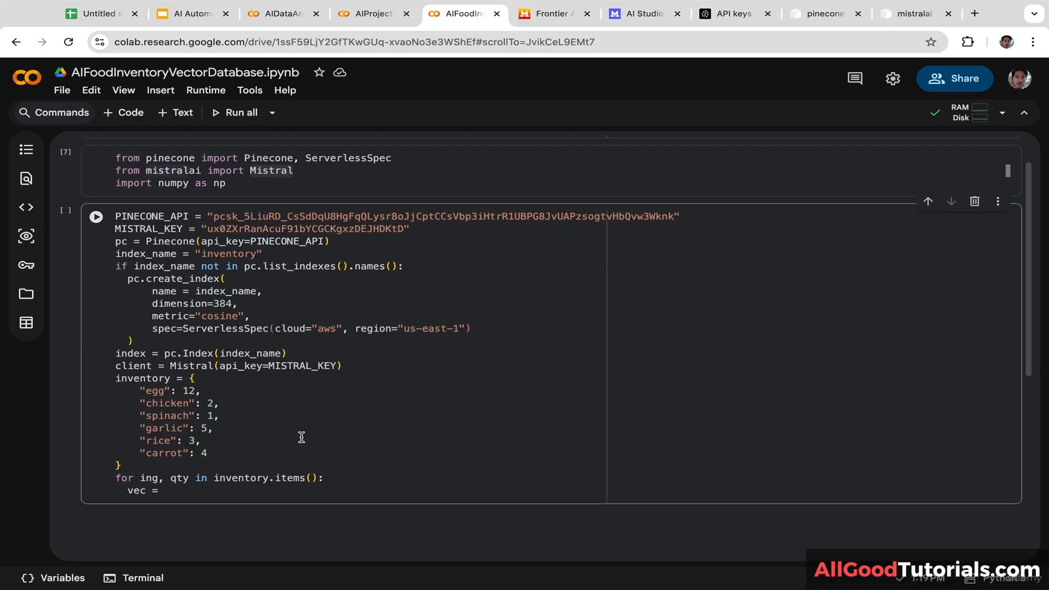
click(208, 491)
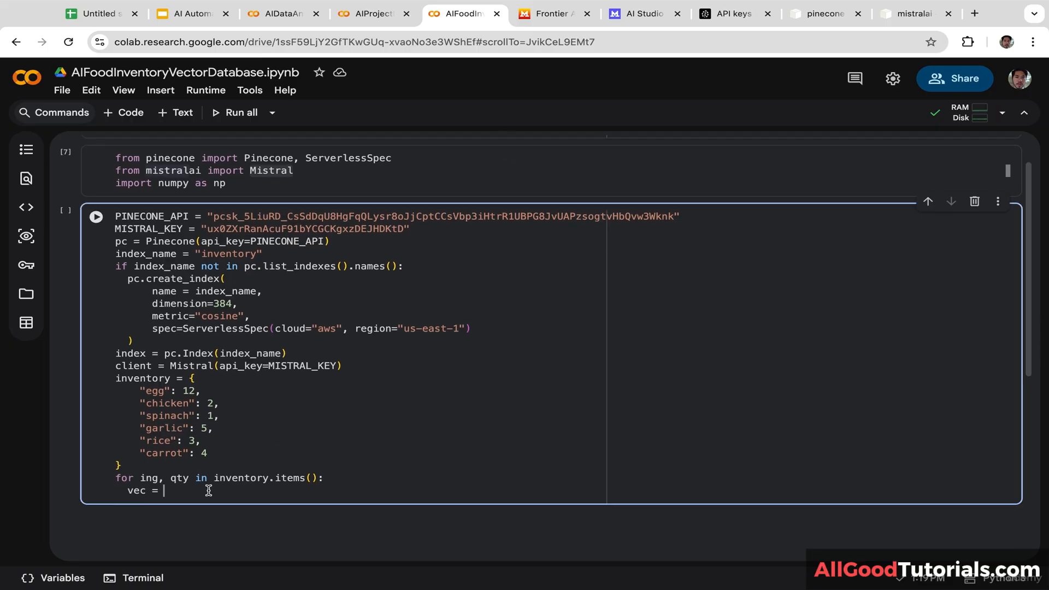
text(np.random.ran)
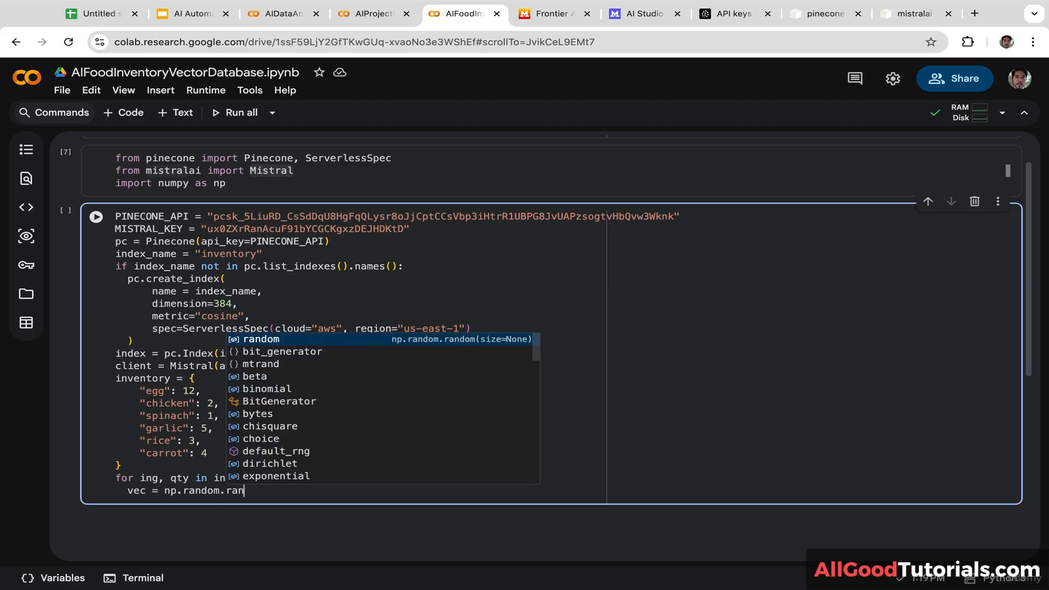
text(d(3)
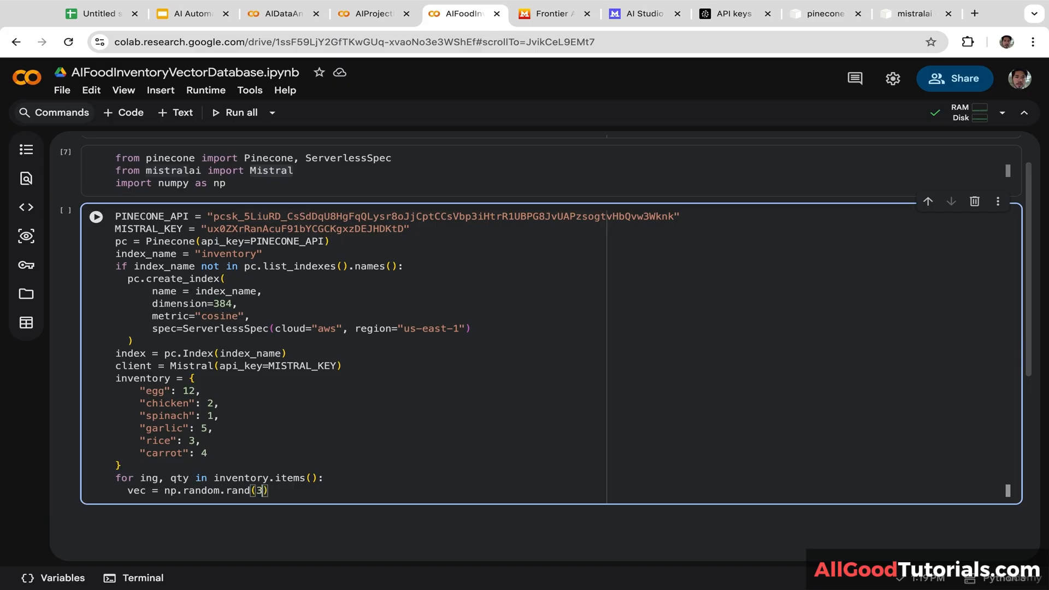
text(84).tolist())
key(Return)
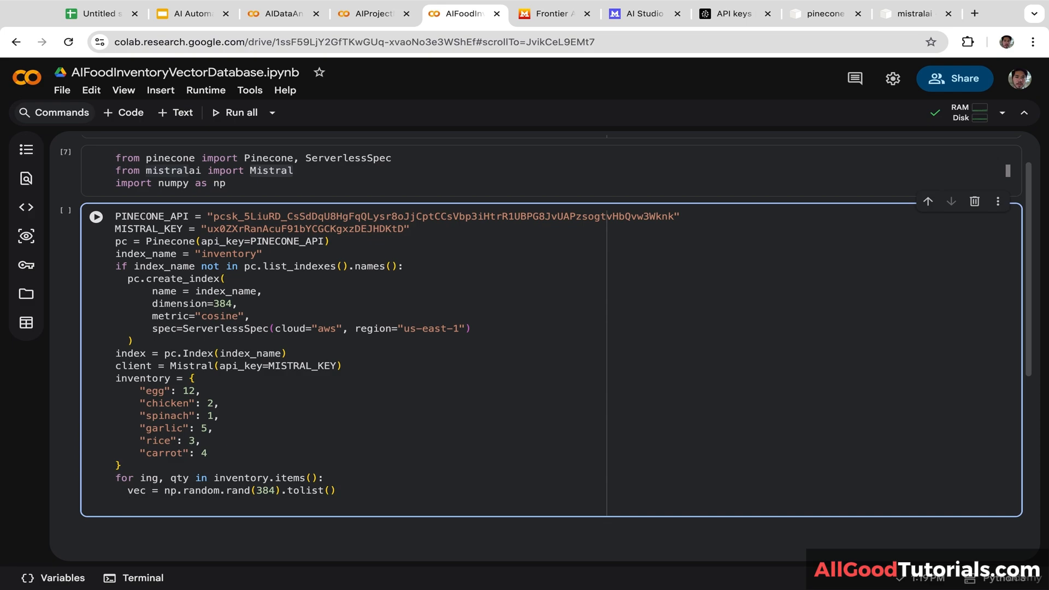
Step: Upsert each item with index.upsert([(ing, vec, {"ingridient": ing, "qty": qty})])
text(index.up)
key(Down)
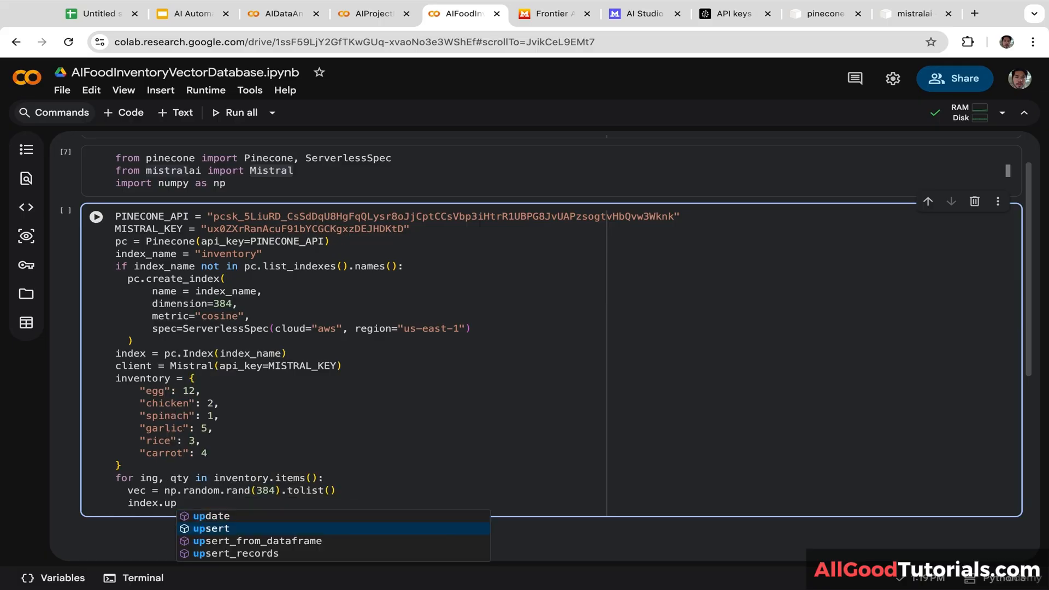
key(Return)
text(()
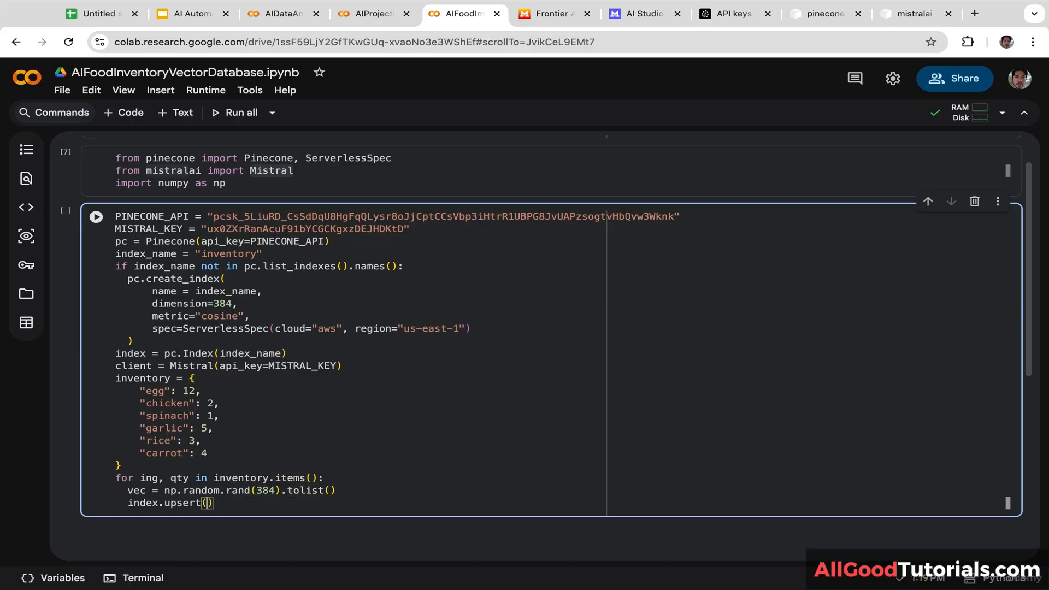
text([)
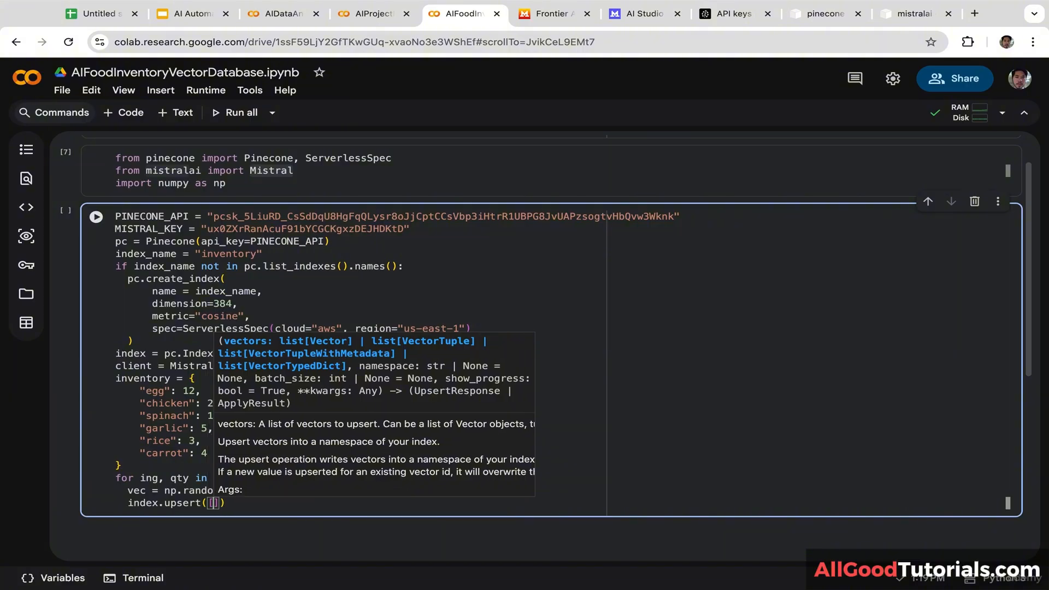
text(()
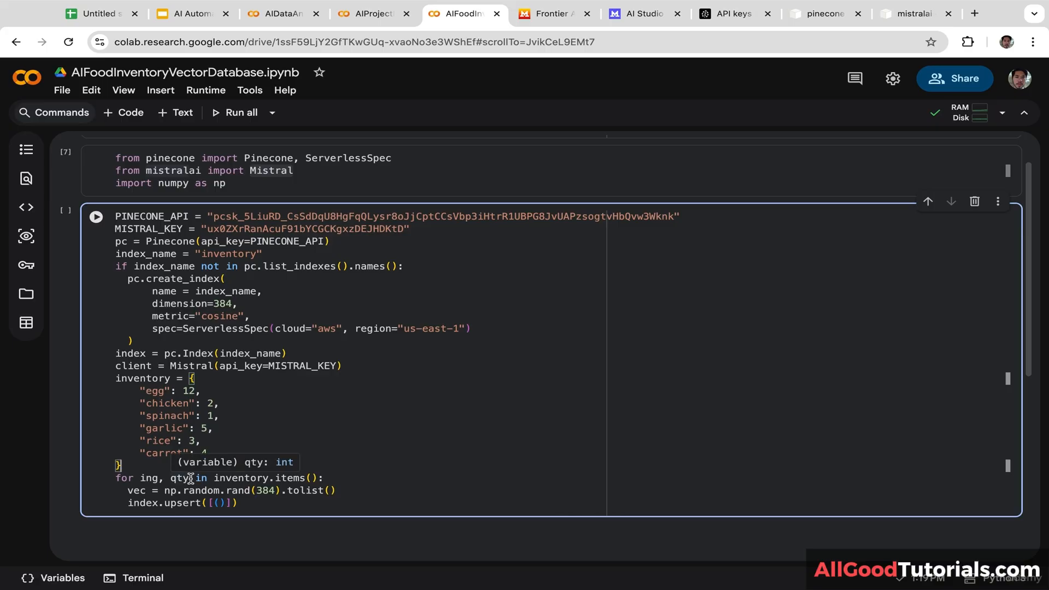
double_click(144, 479)
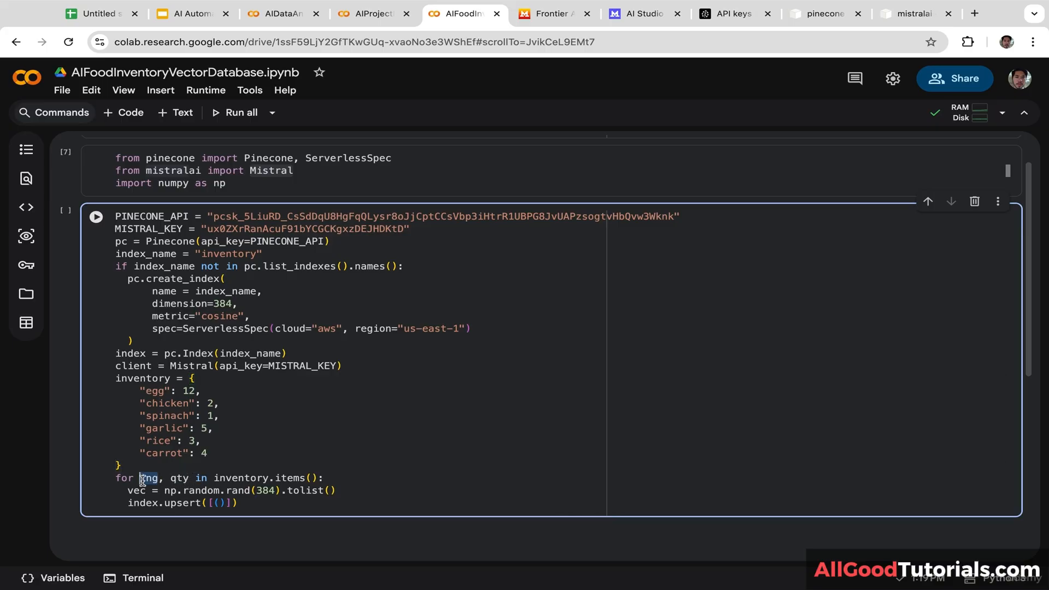
click(220, 503)
text(ing, vec)
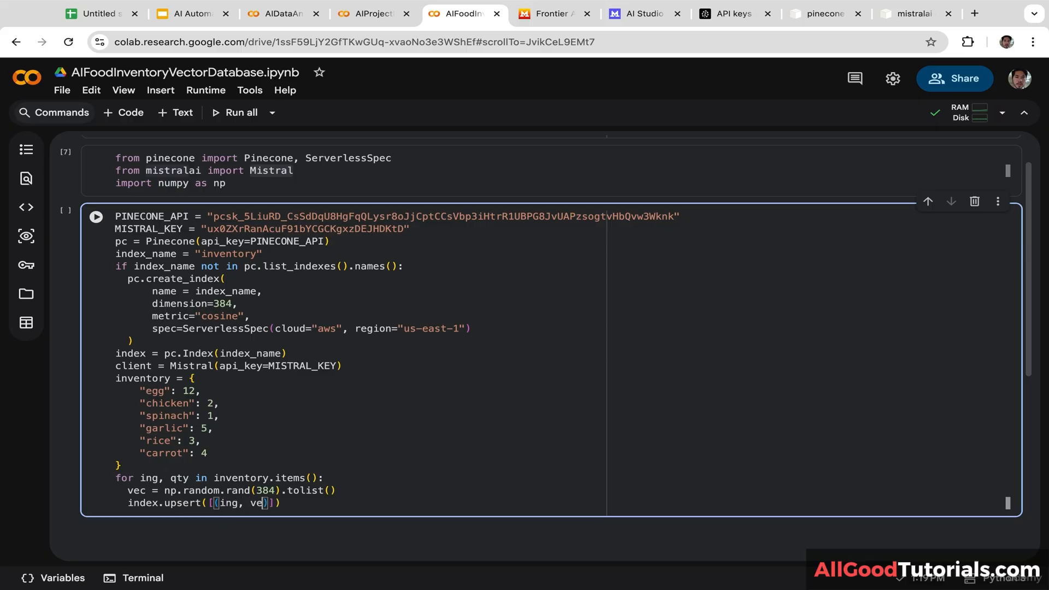
click(339, 533)
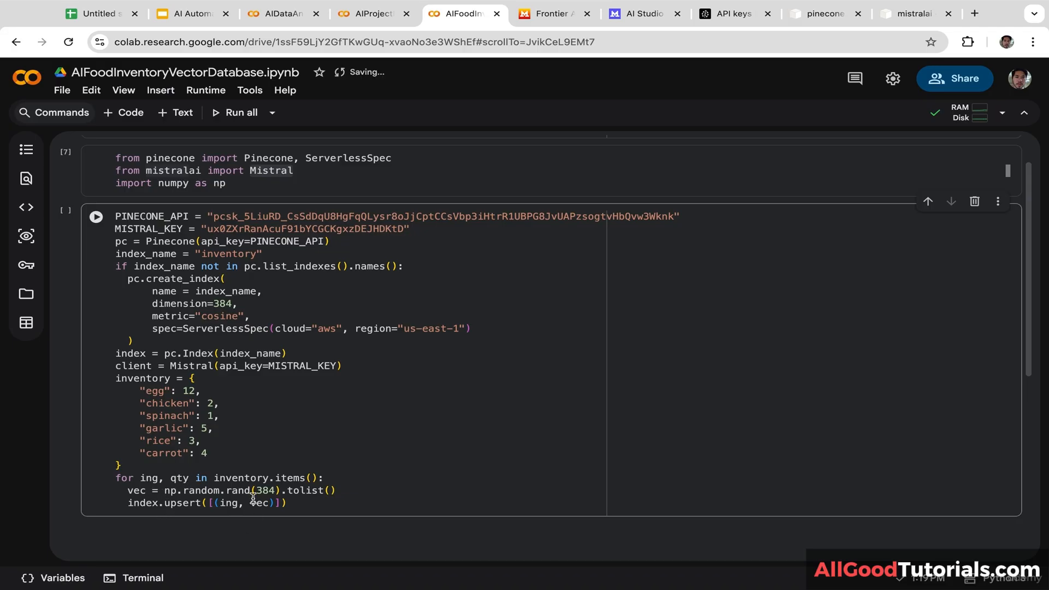
click(273, 503)
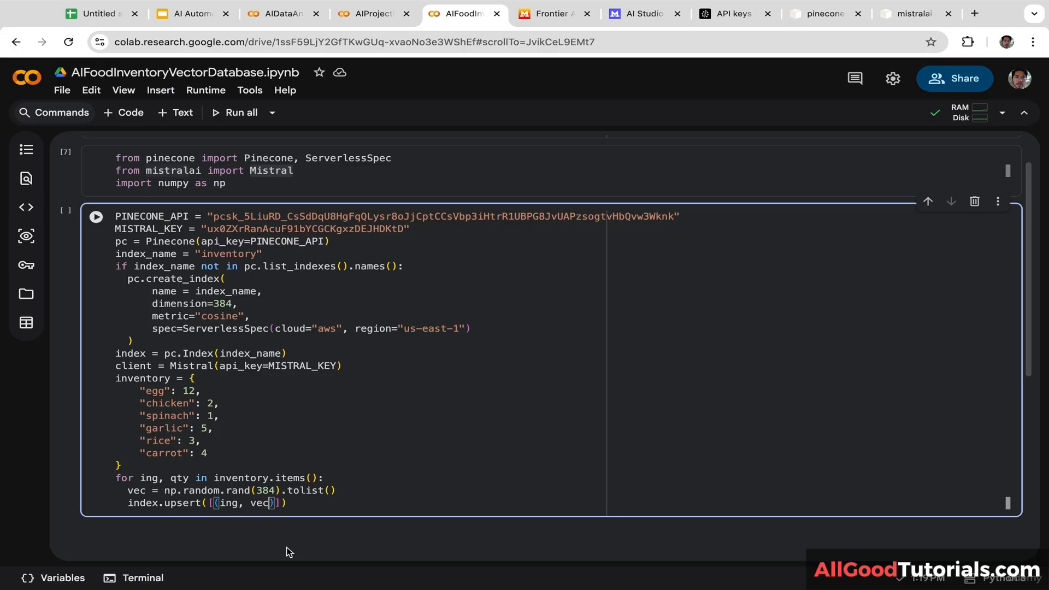
text(, {)
text("in)
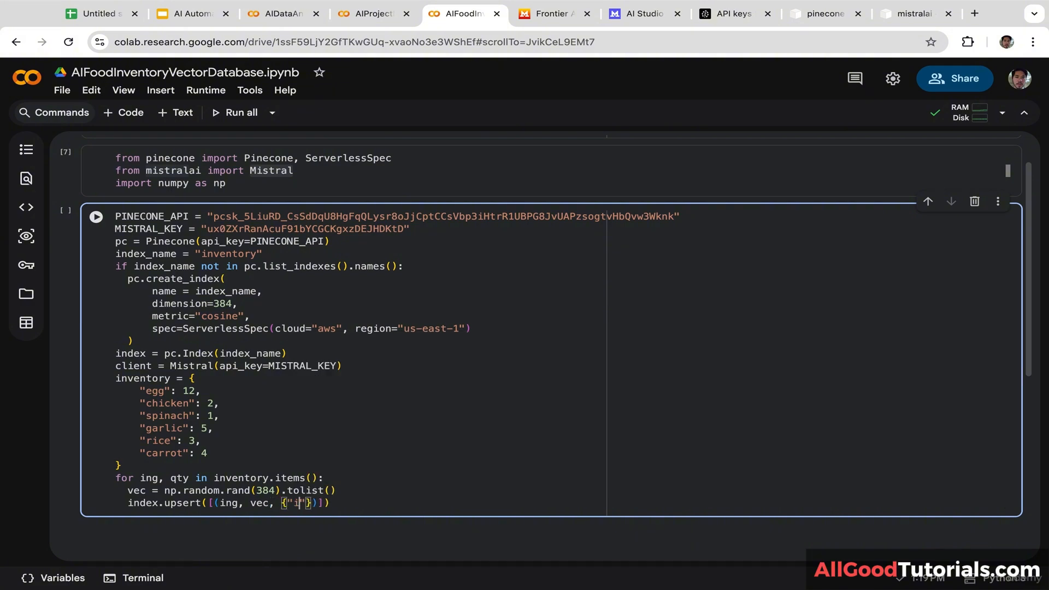
text(gridient": ing)
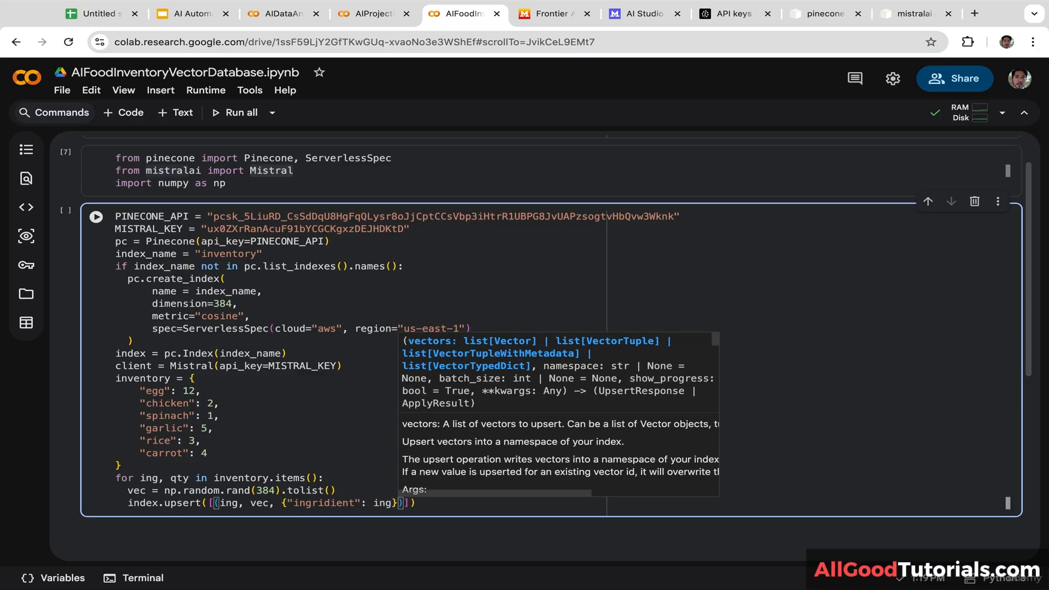
key(Left)
text(, )
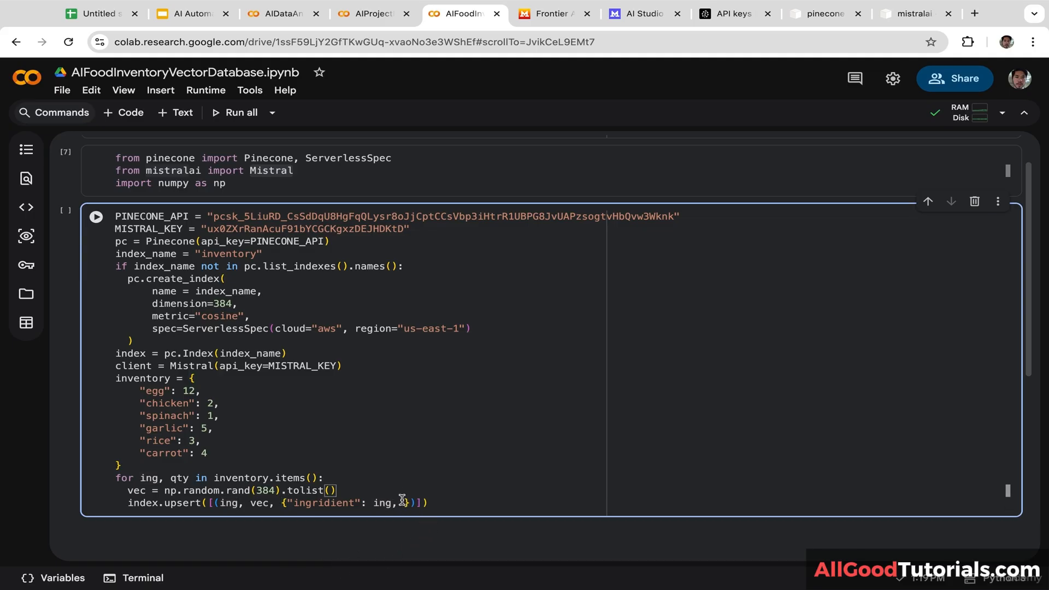
text("qty": )
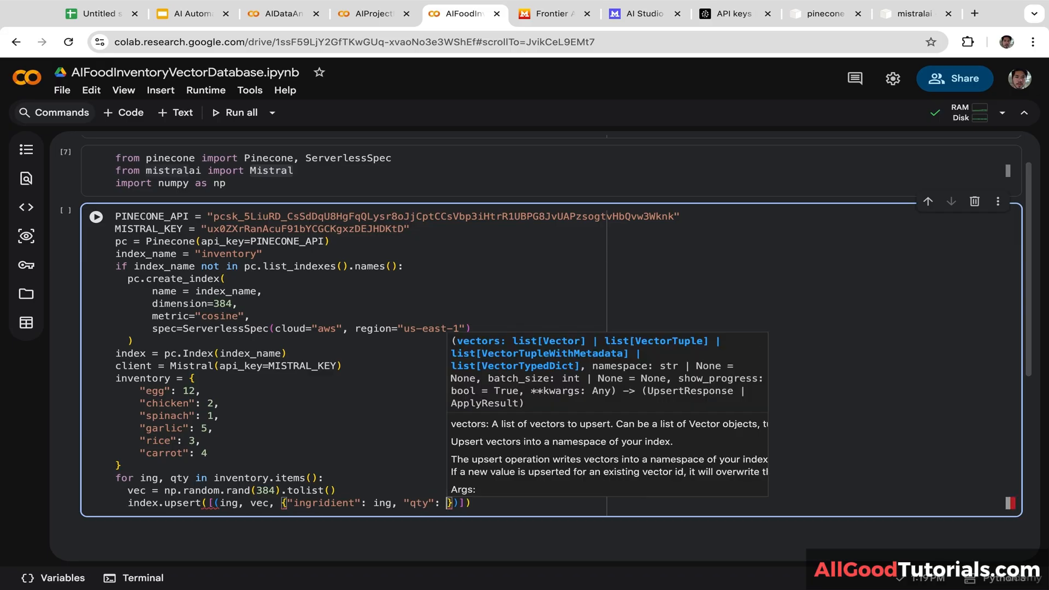
text(qty)
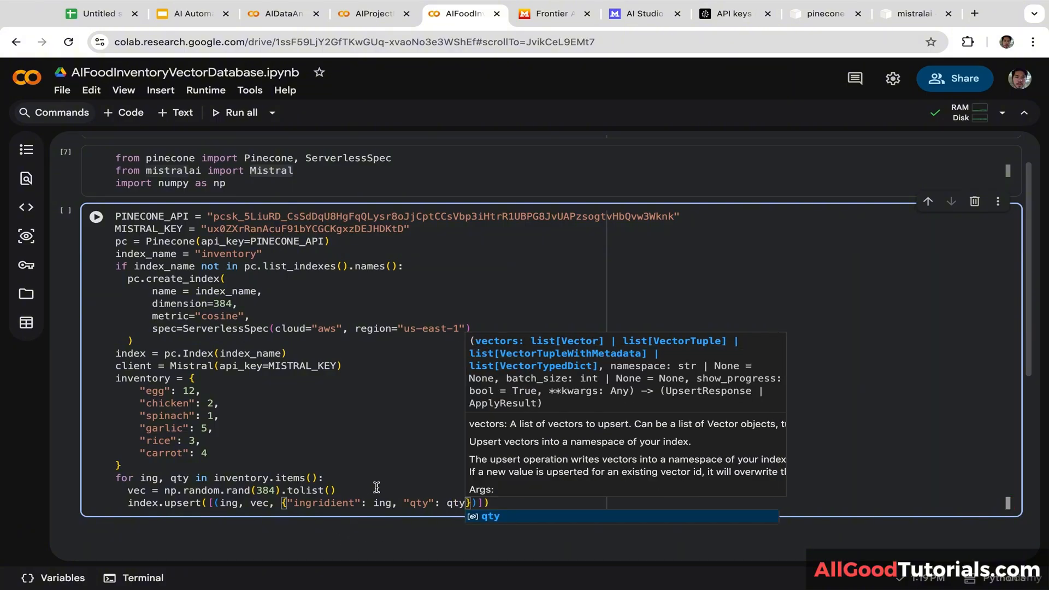
click(505, 505)
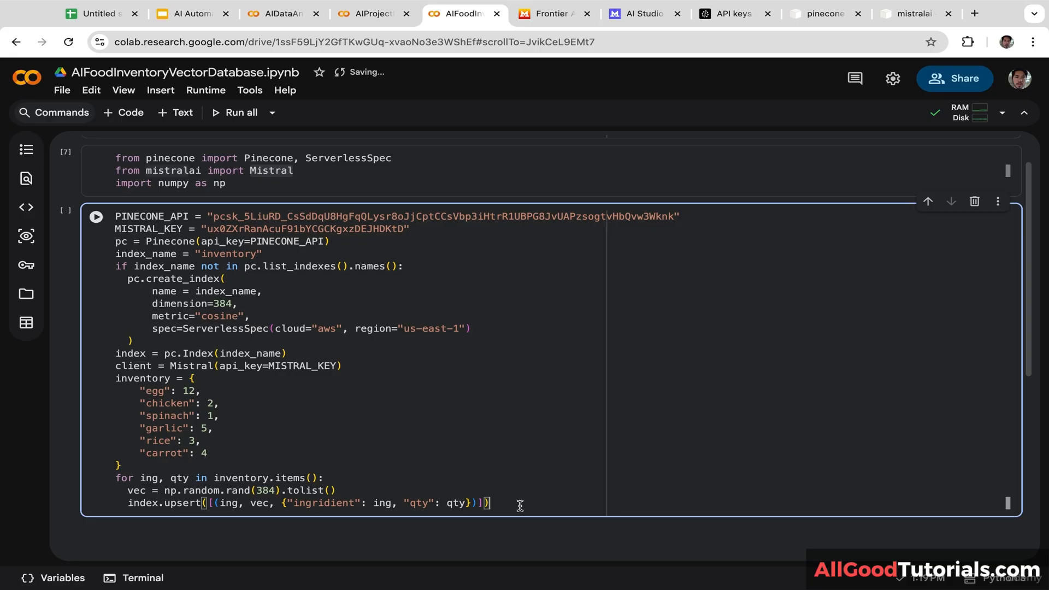
Step: Add print("Inventory uploaded to Pinecone") after the loop, outside its body
key(Return)
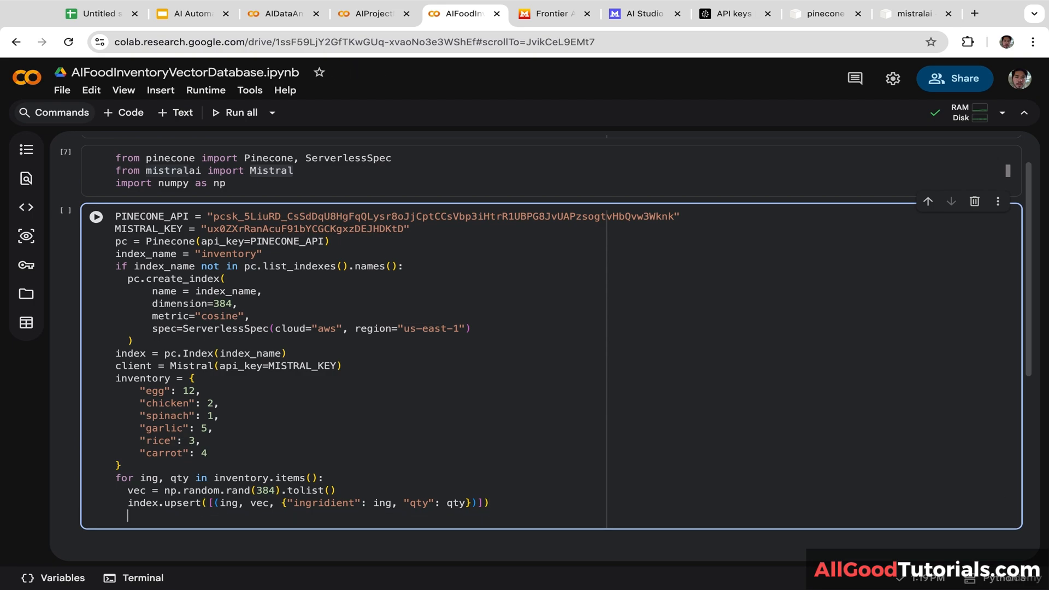
key(BackSpace)
text(print)
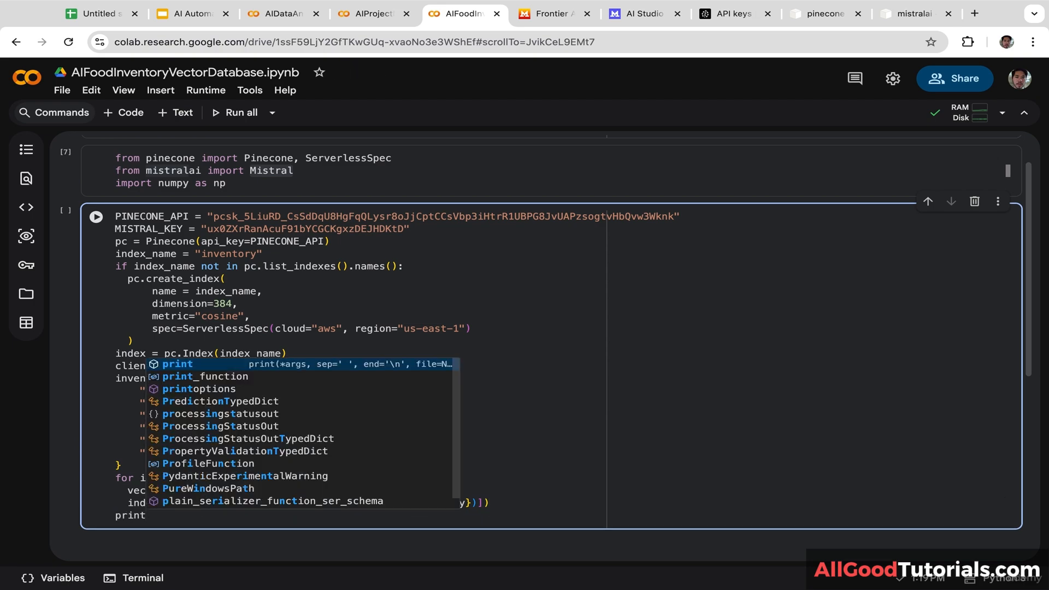
text(("In)
text(ventory up)
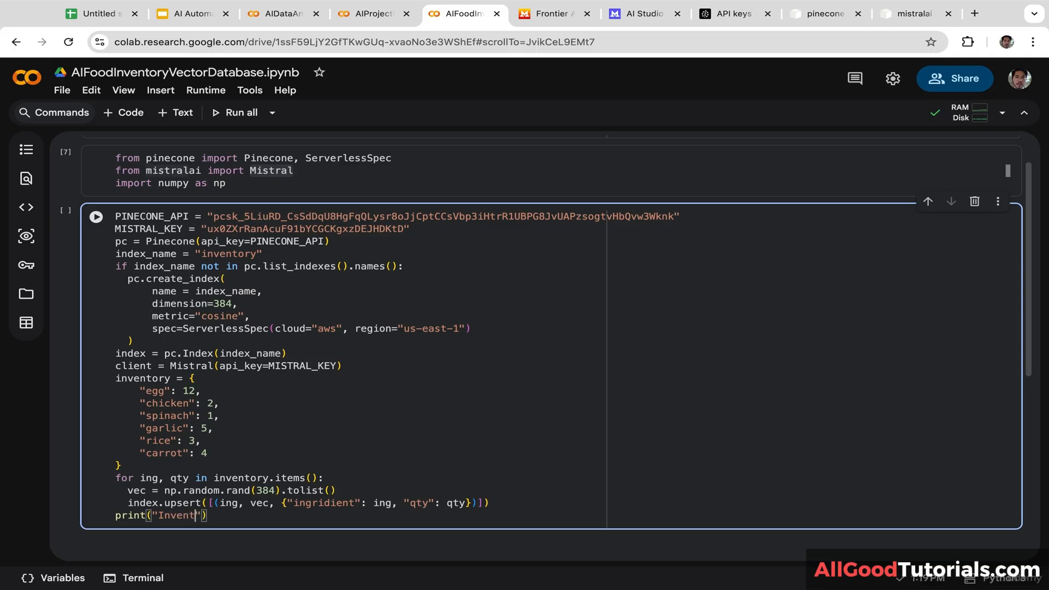
text(loaded to Pinecone)
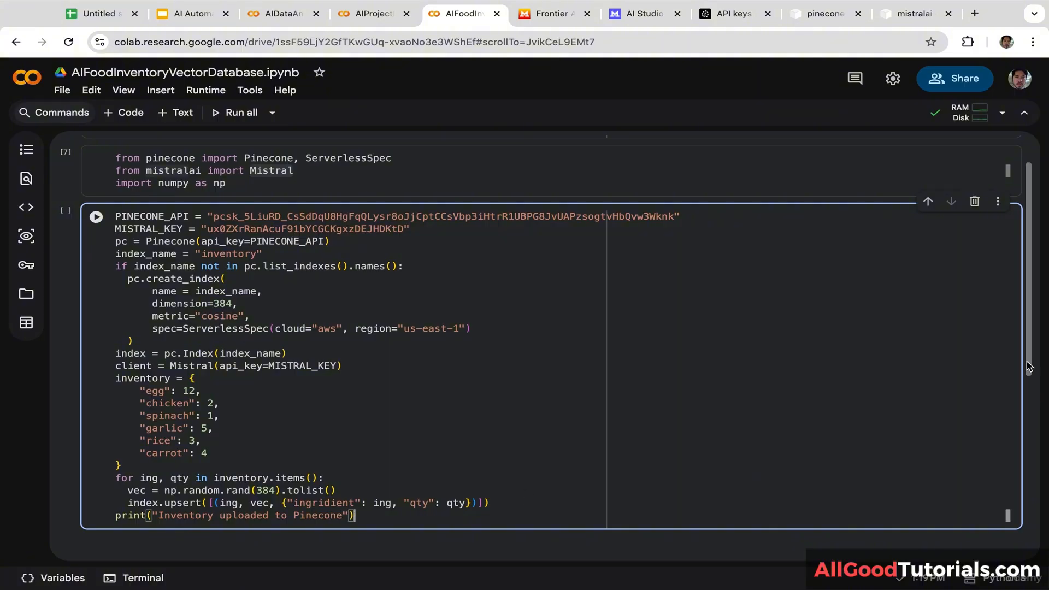
drag(1028, 368, 1021, 435)
click(389, 386)
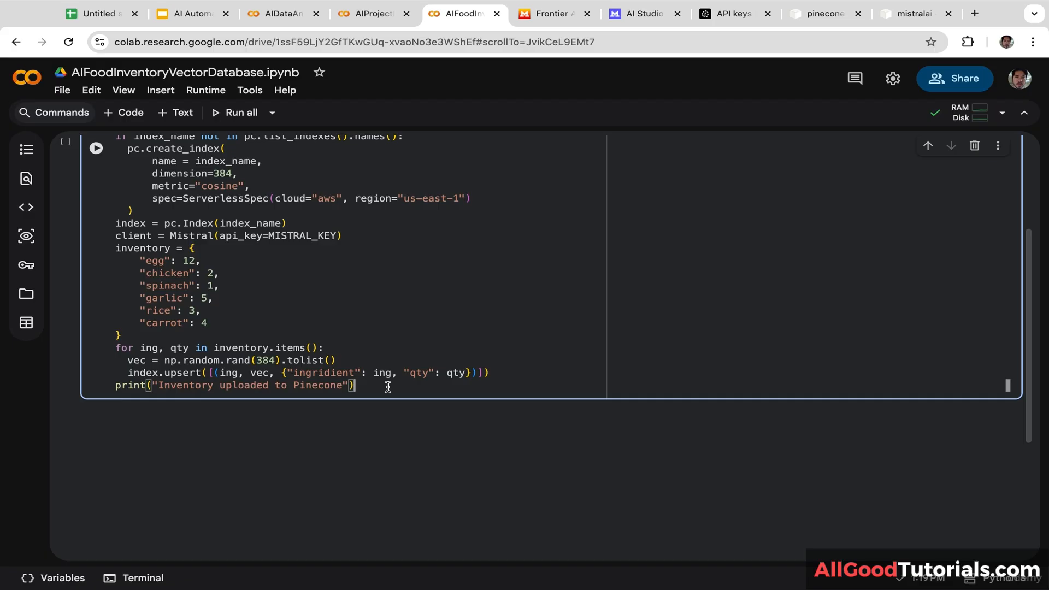
Step: Define generate_recipe(request): with query_vec = np.random.rand(384).tolist() as its first line
text(def)
key(BackSpace)
key(BackSpace)
key(BackSpace)
key(Return)
key(Return)
text(def )
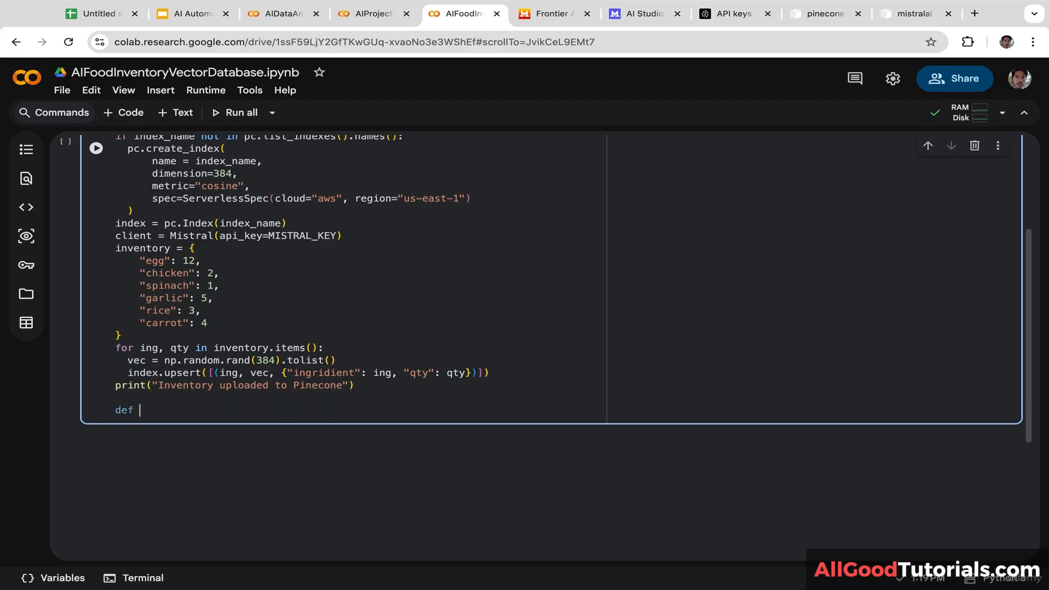
text(generate)
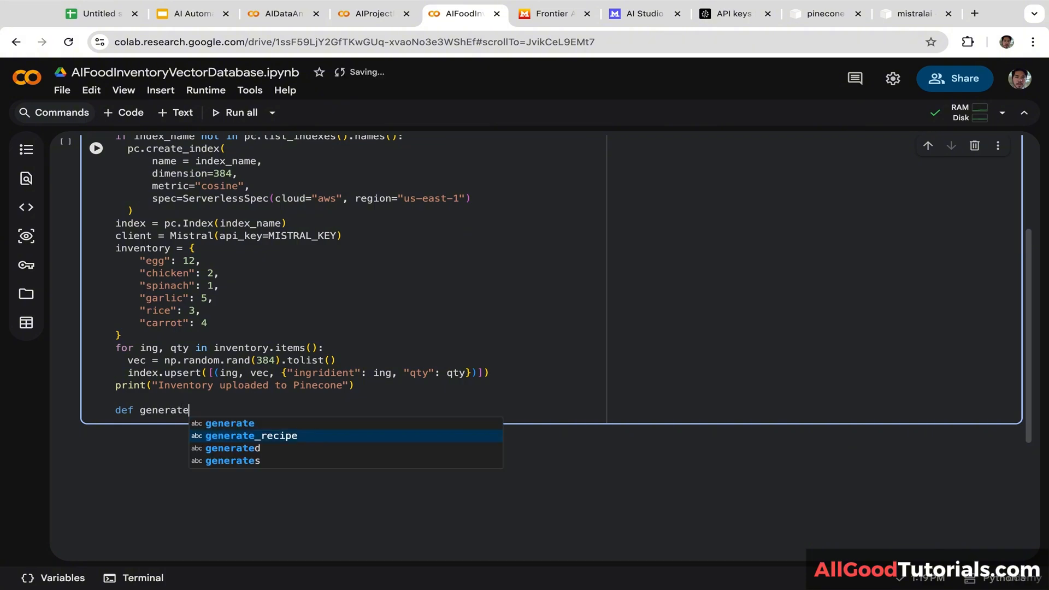
key(Tab)
text(()
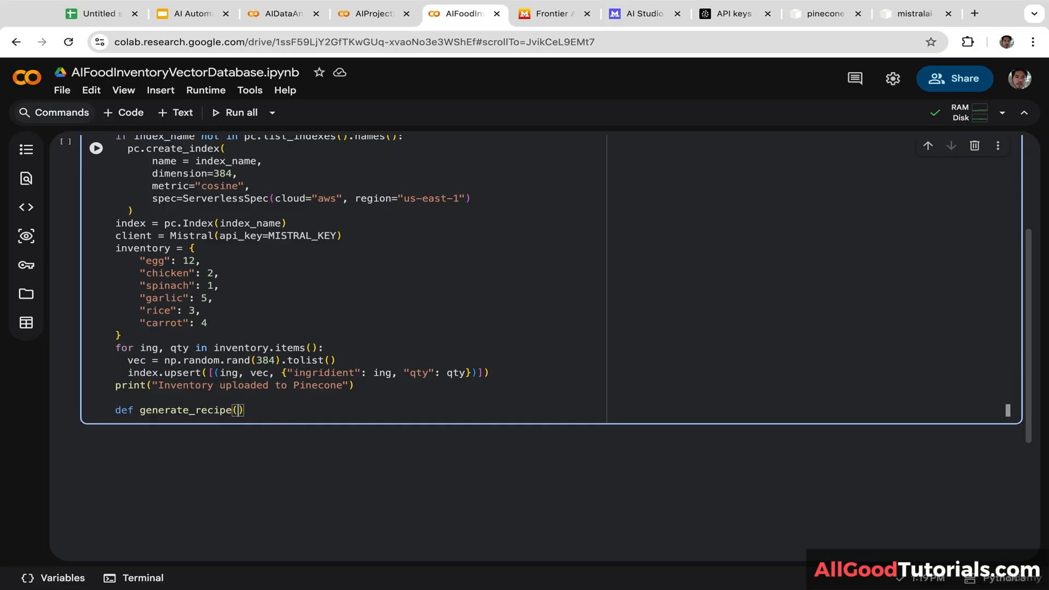
text(requ)
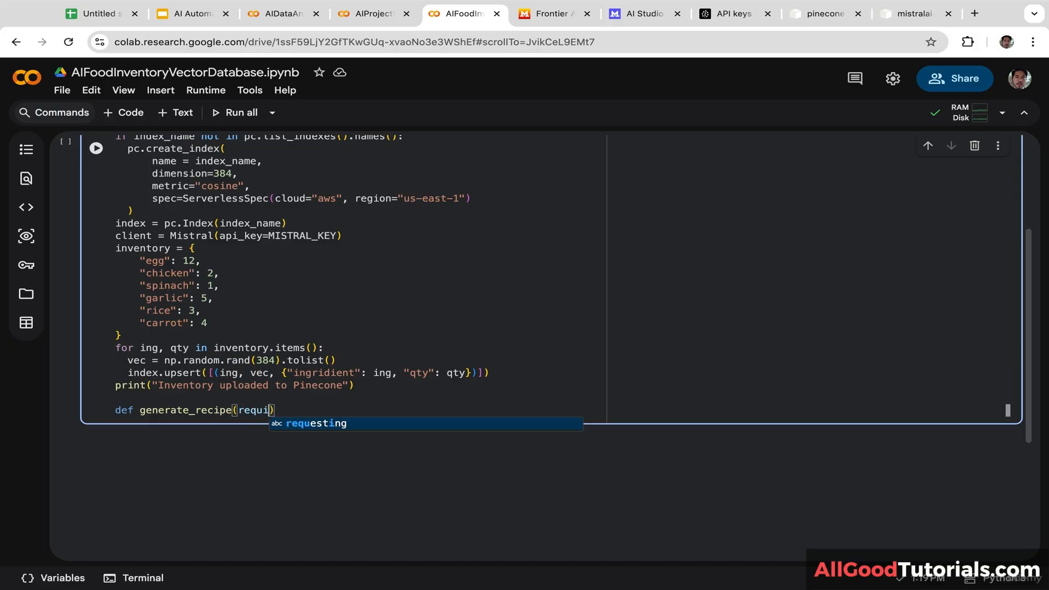
key(Tab)
text():)
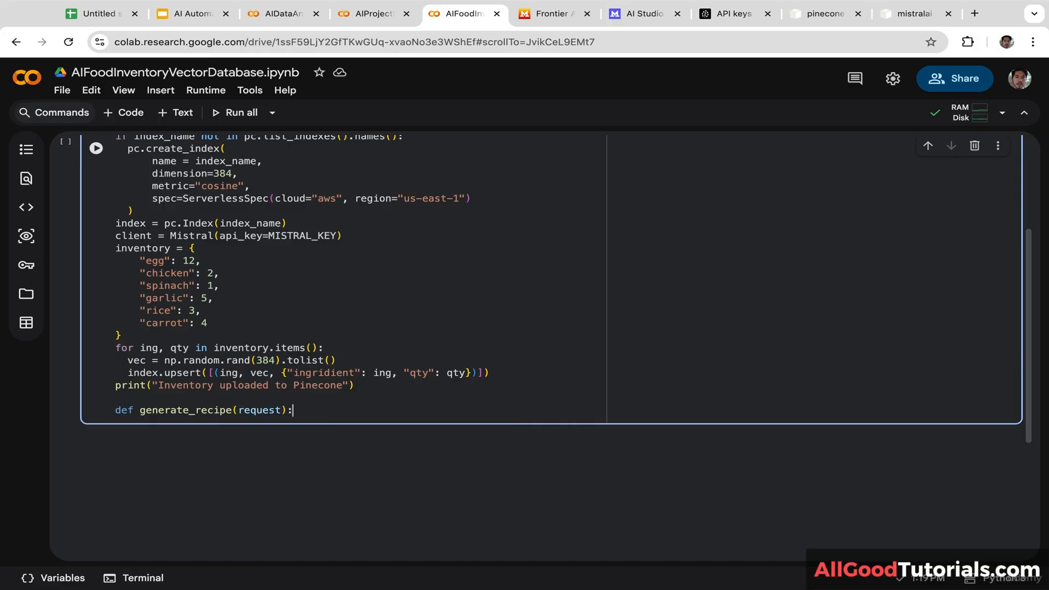
key(Return)
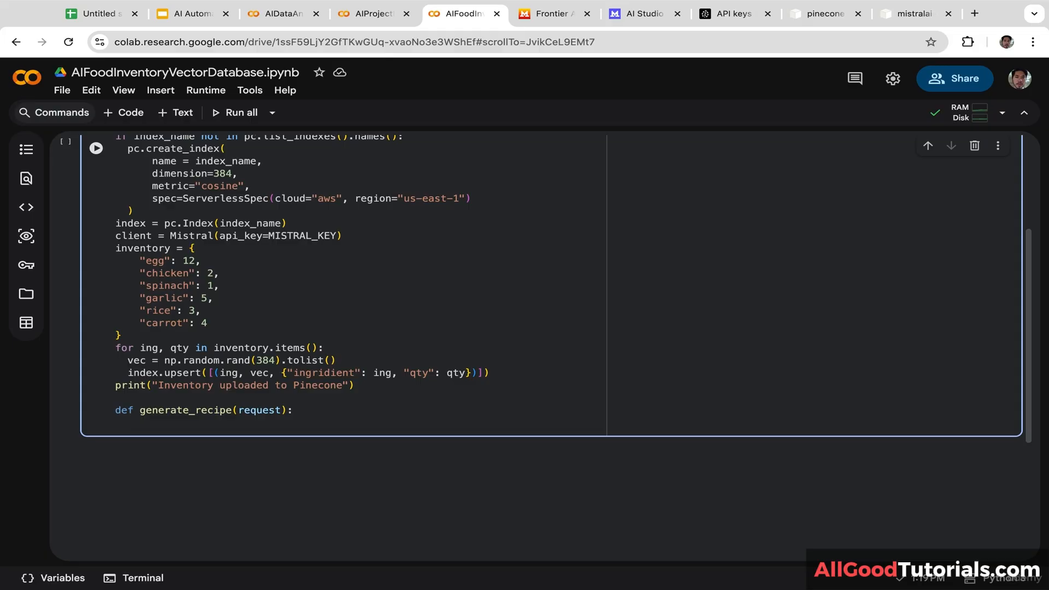
text(query_)
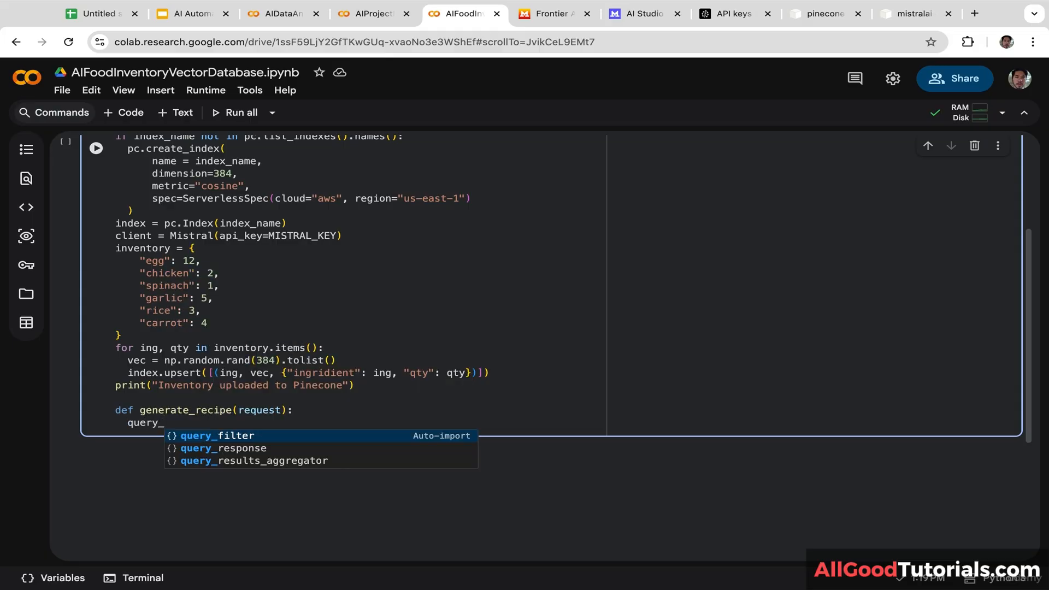
text(vec )
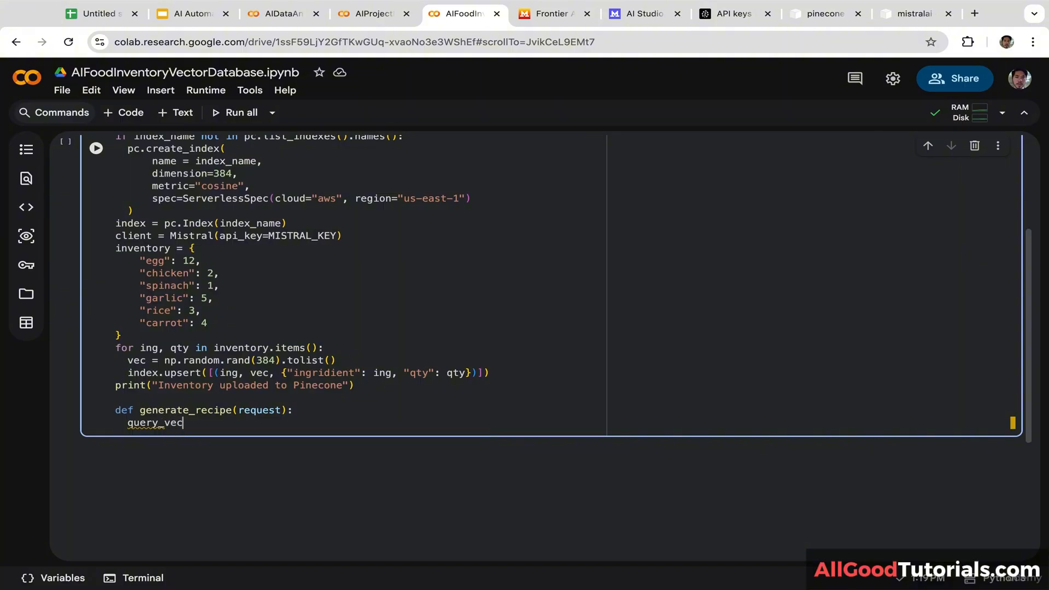
text(= np.rando)
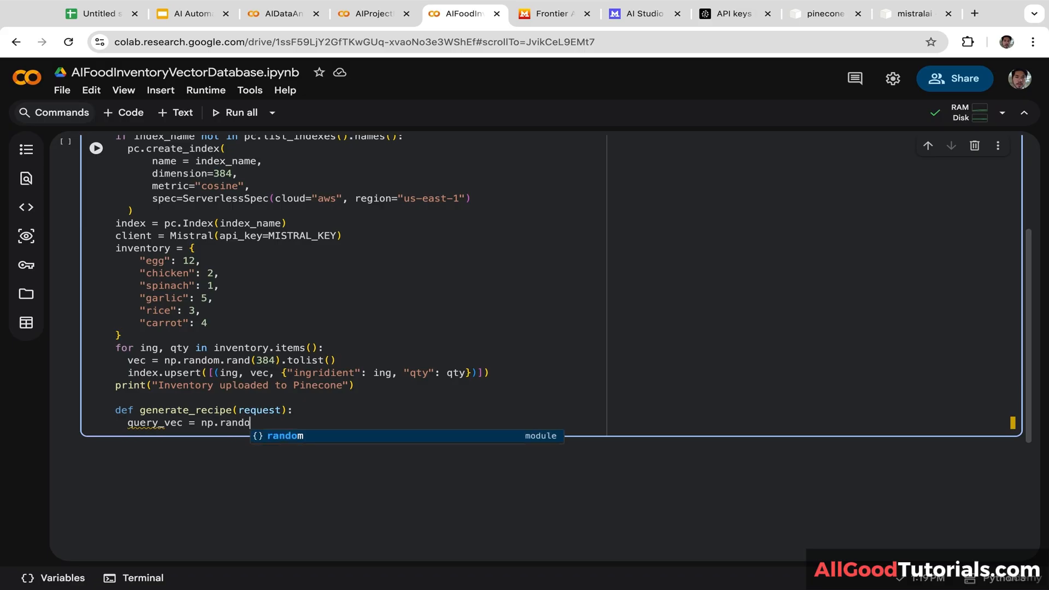
text(m.rand()
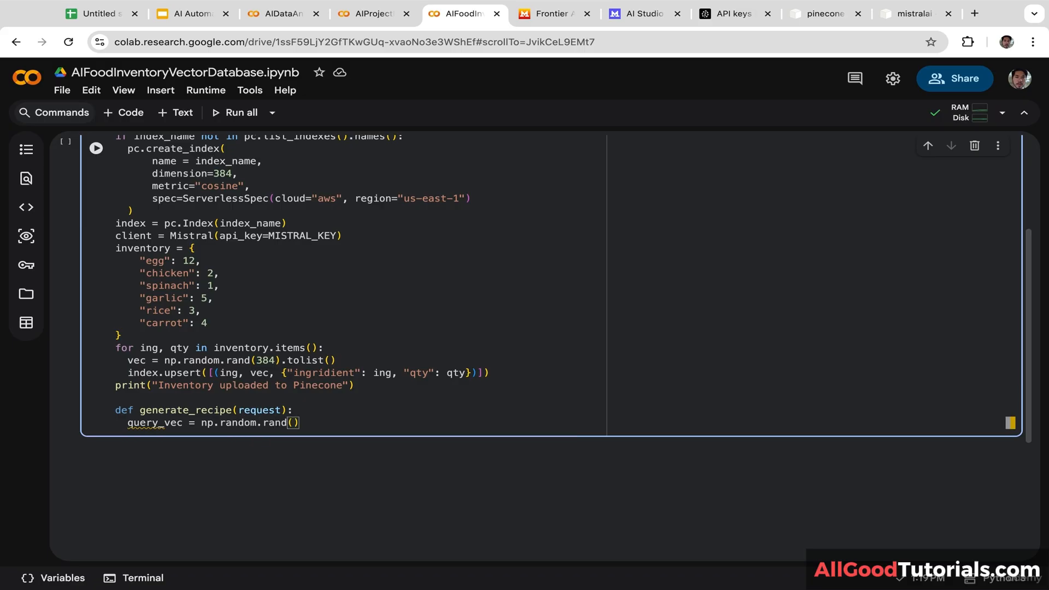
text(384).tolist()
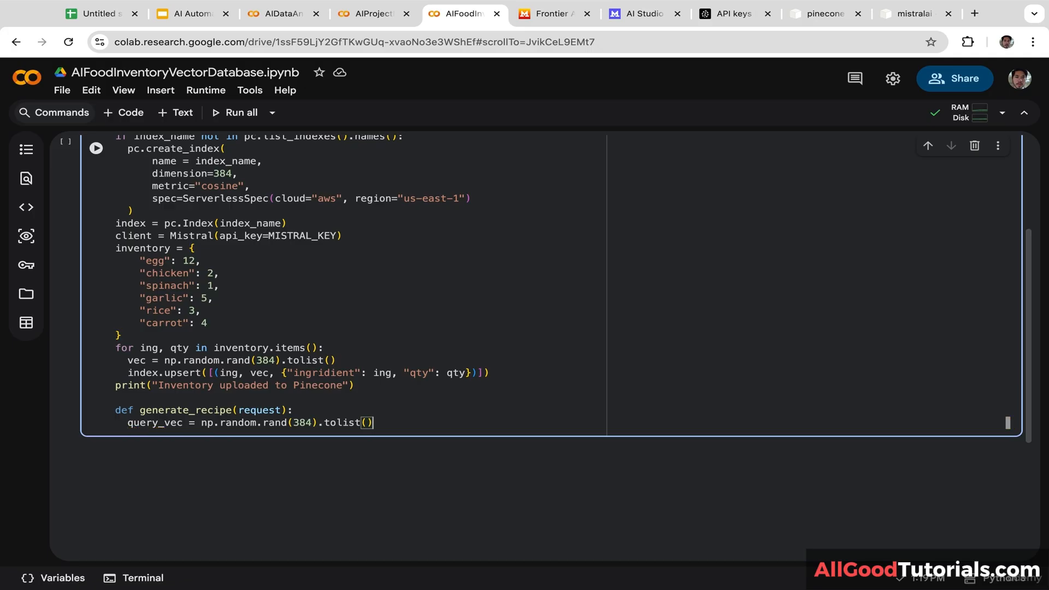
Step: Add res = index.query(vector=query_vec, top_k=10, include_metadata=True) to generate_recipe
key(Return)
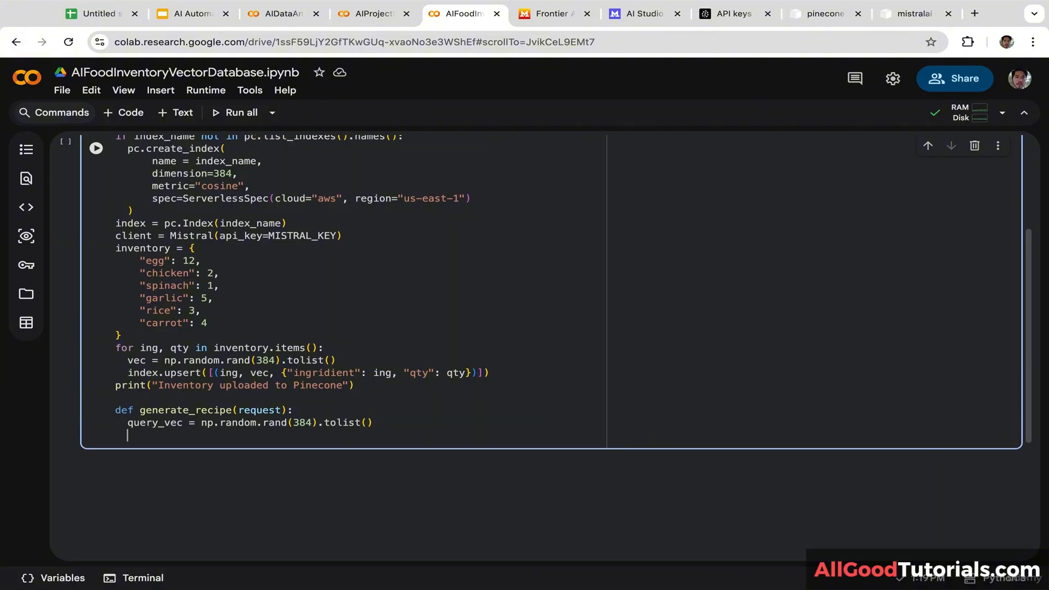
text(res = index)
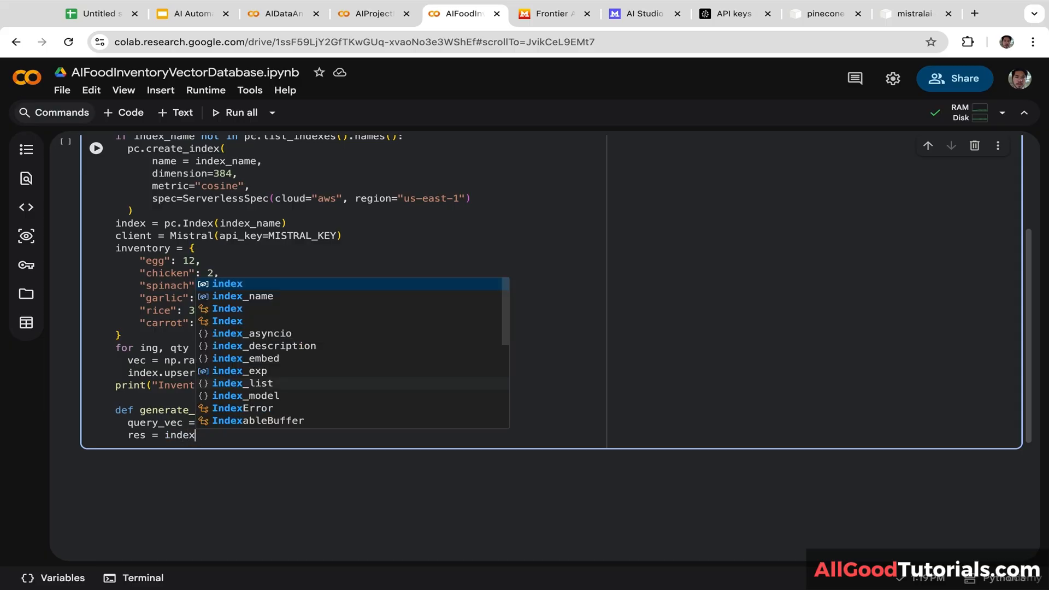
text(.query)
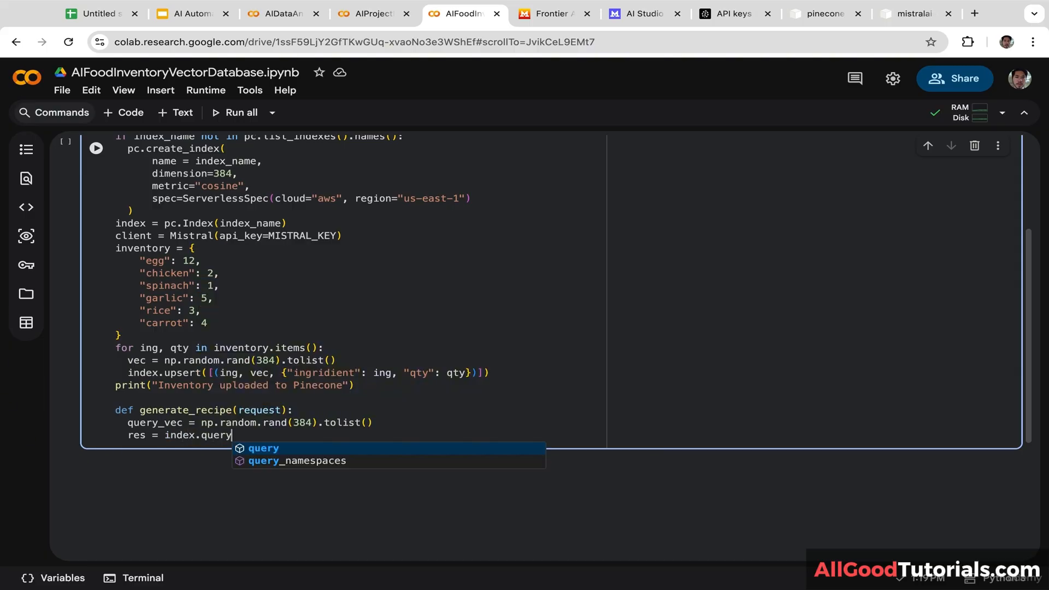
text((vector)
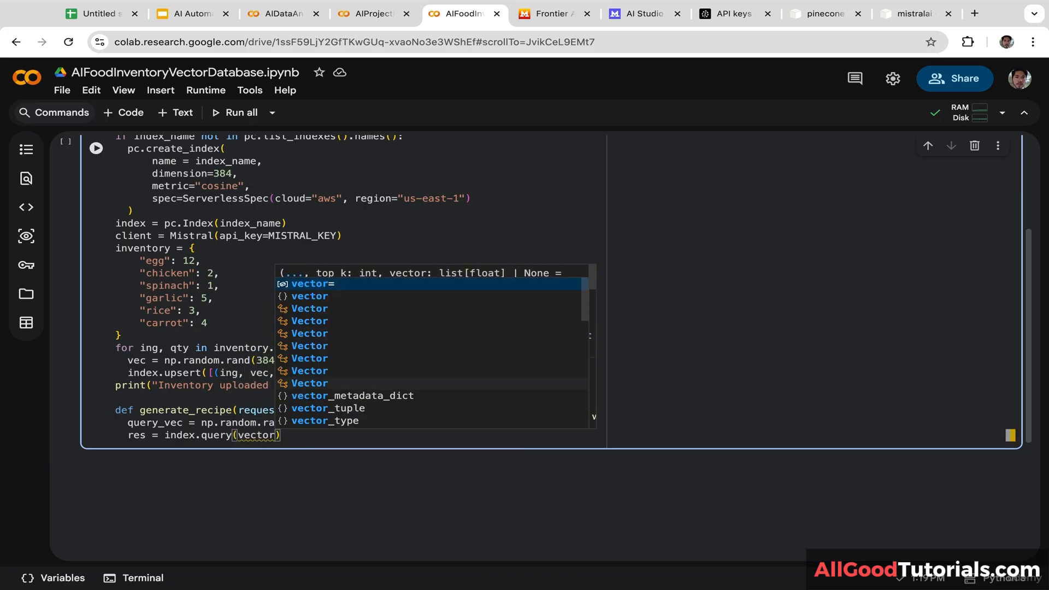
key(Return)
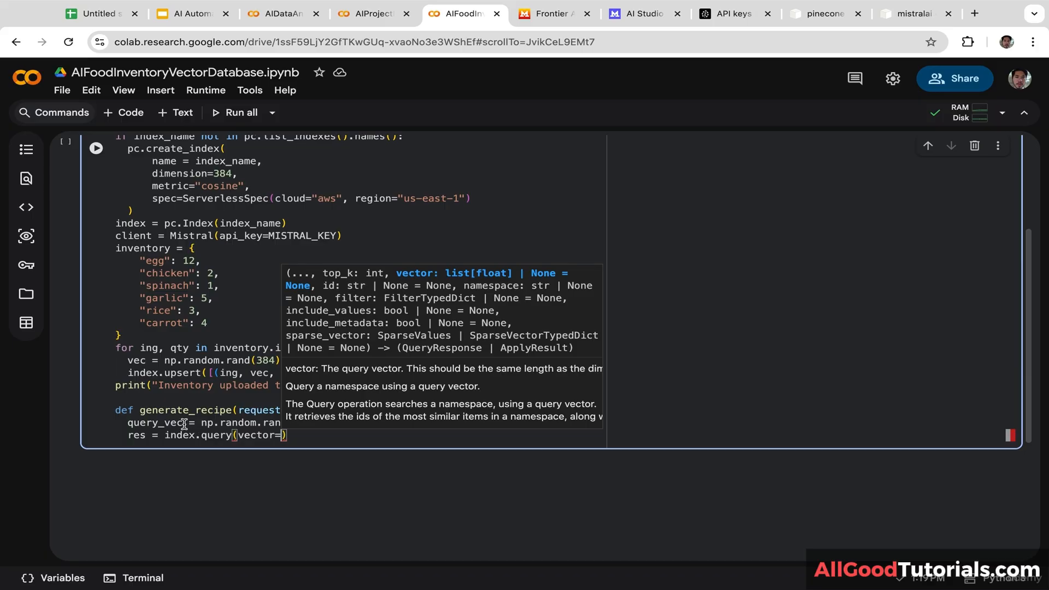
double_click(128, 423)
key(ctrl+c)
click(283, 436)
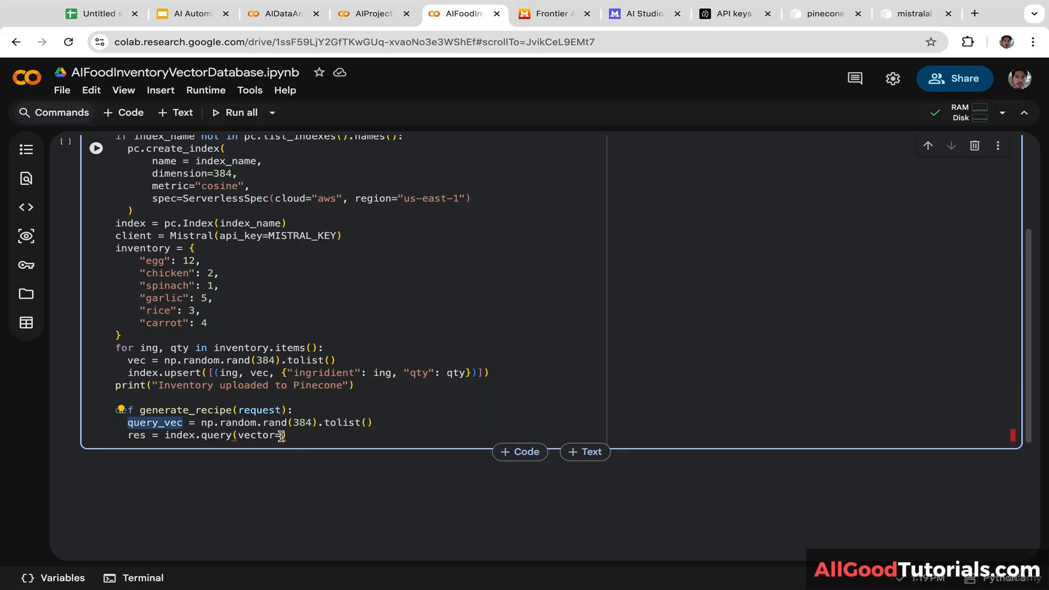
key(ctrl+v)
text(, to)
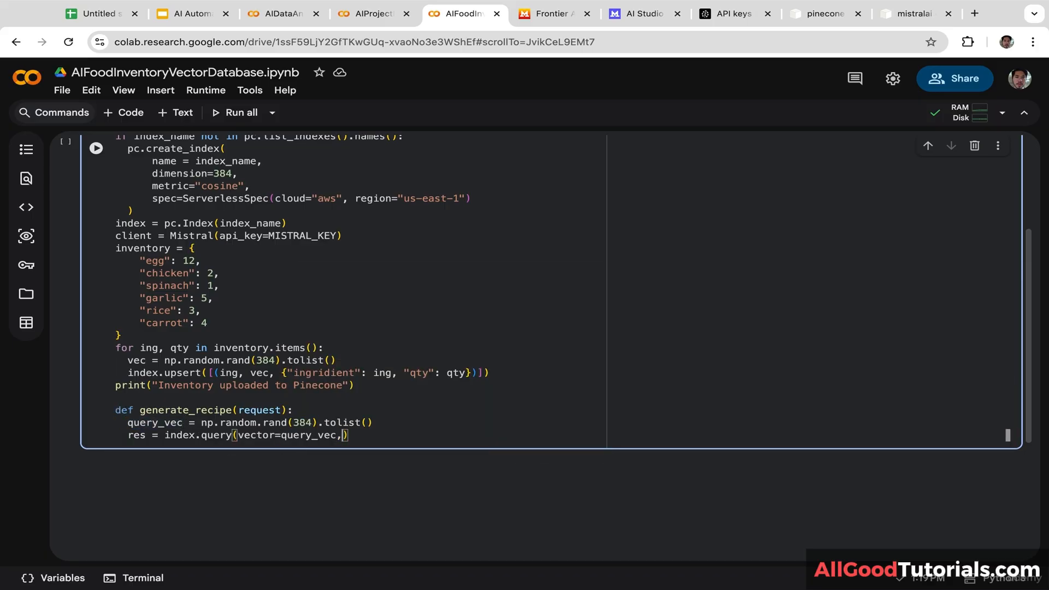
text(p_k=)
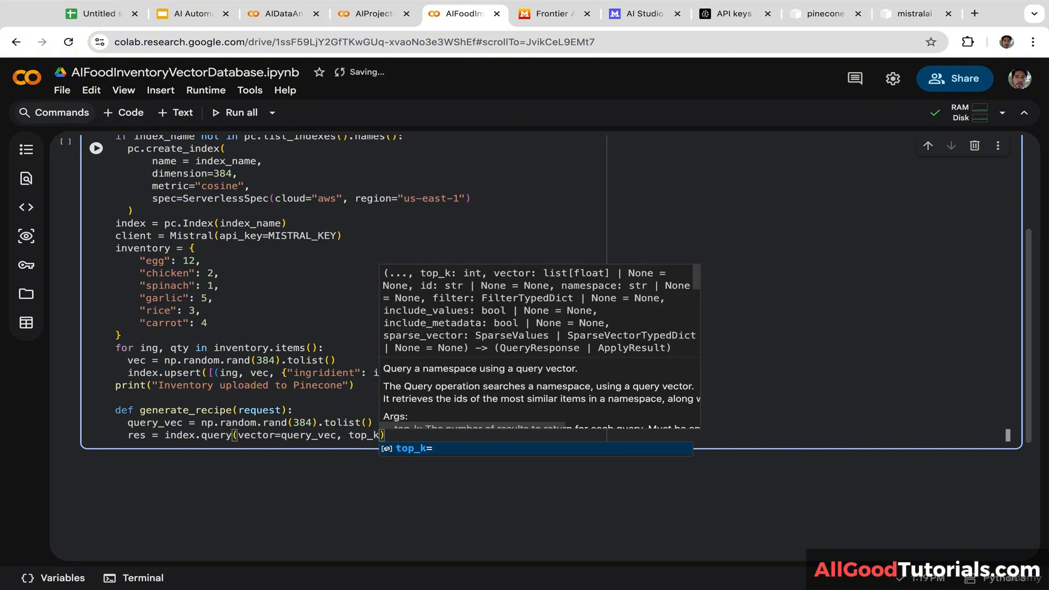
text(10)
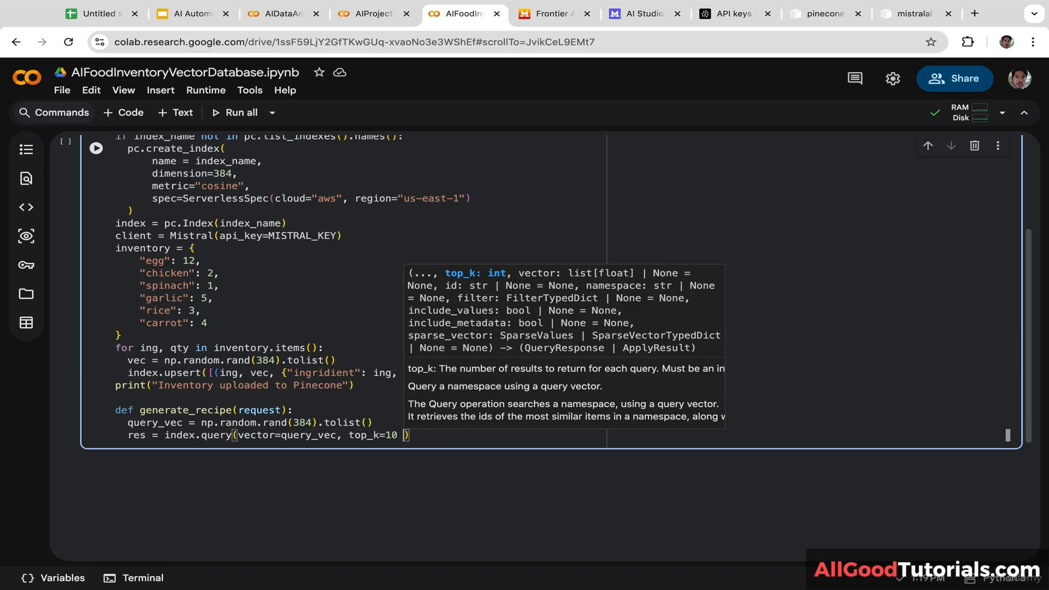
key(BackSpace)
text(, )
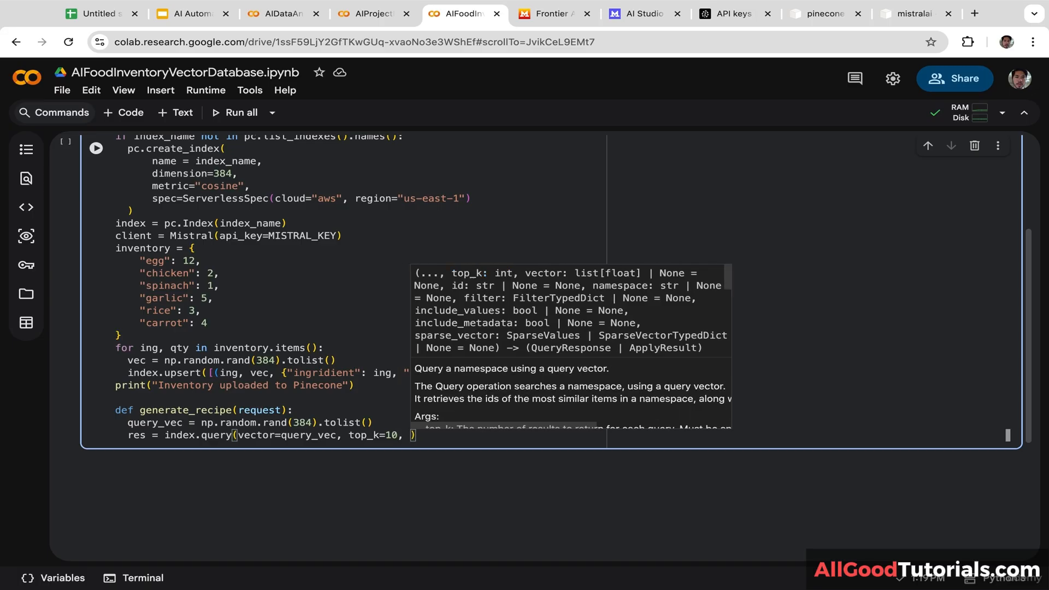
text(in)
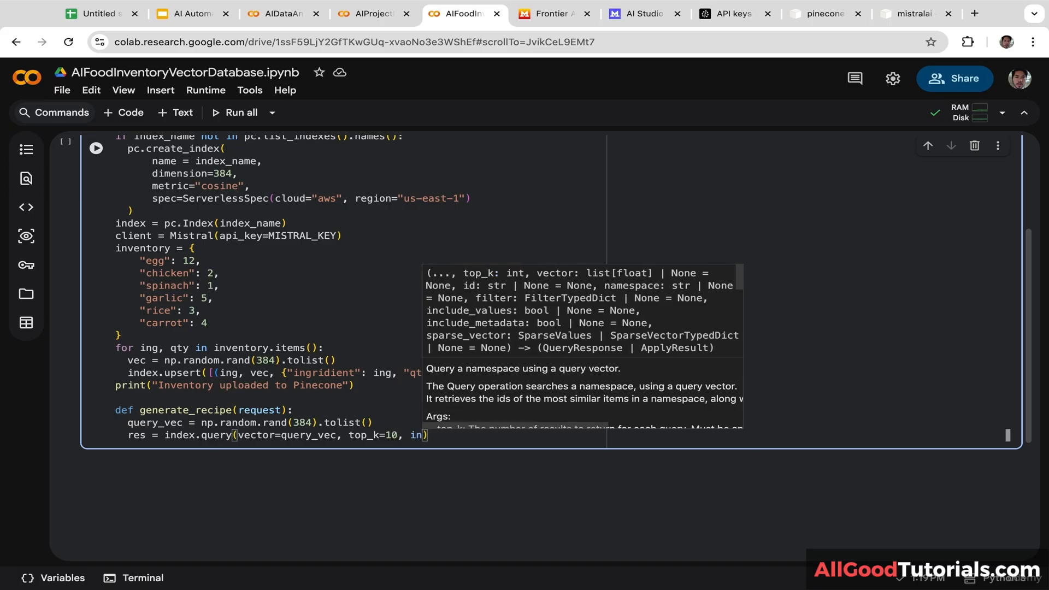
key(Tab)
text(True)
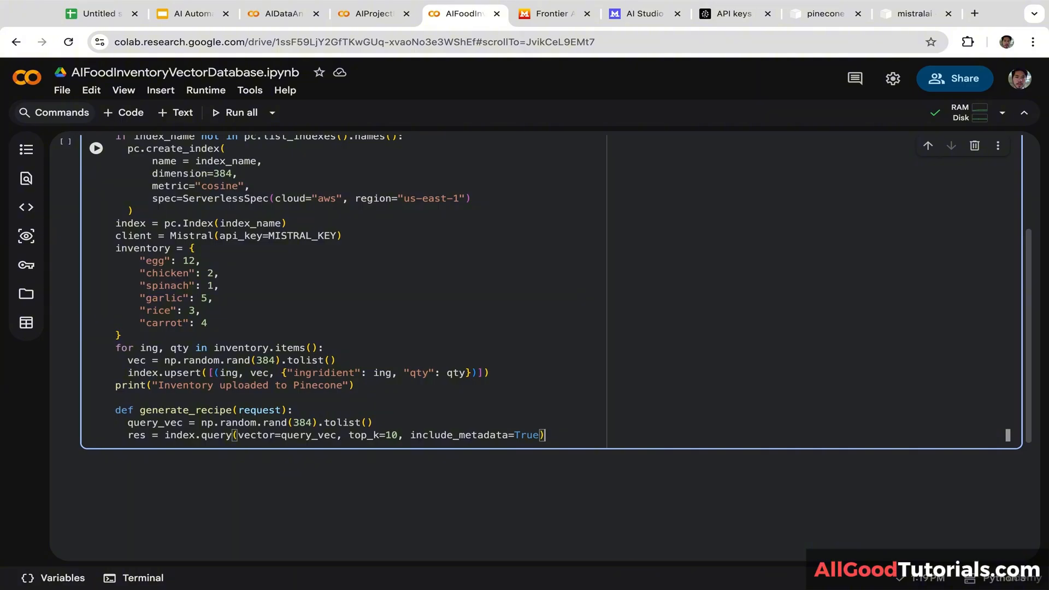
Step: Begin available = [f"{m['metadata']['ingridient']}, fixing the 'avaible' typo
key(Return)
text(avaible)
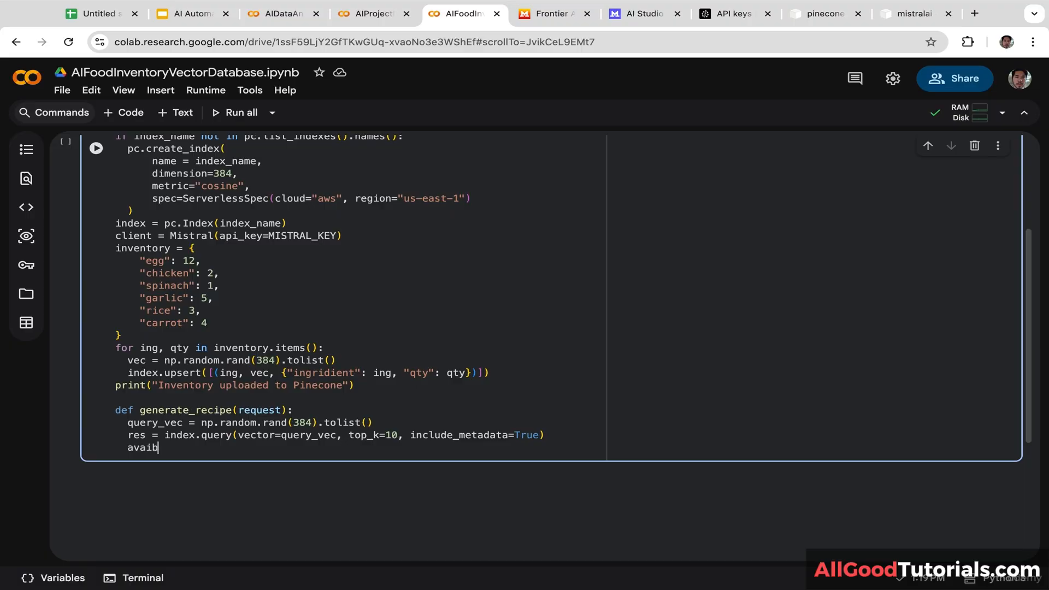
click(152, 460)
text(lable = [f")
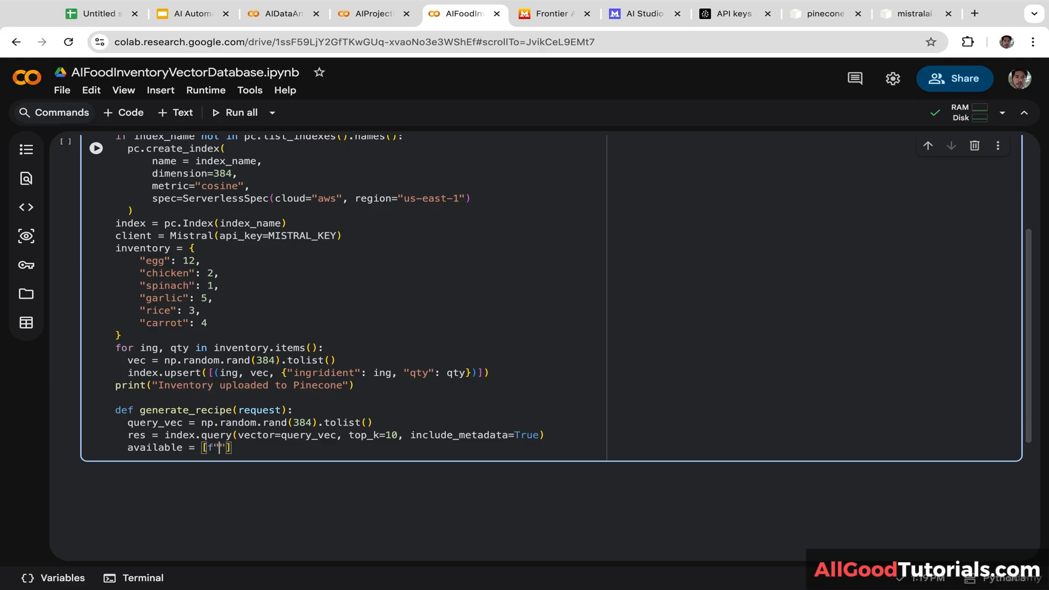
text({)
text(m['m)
text(etadata)
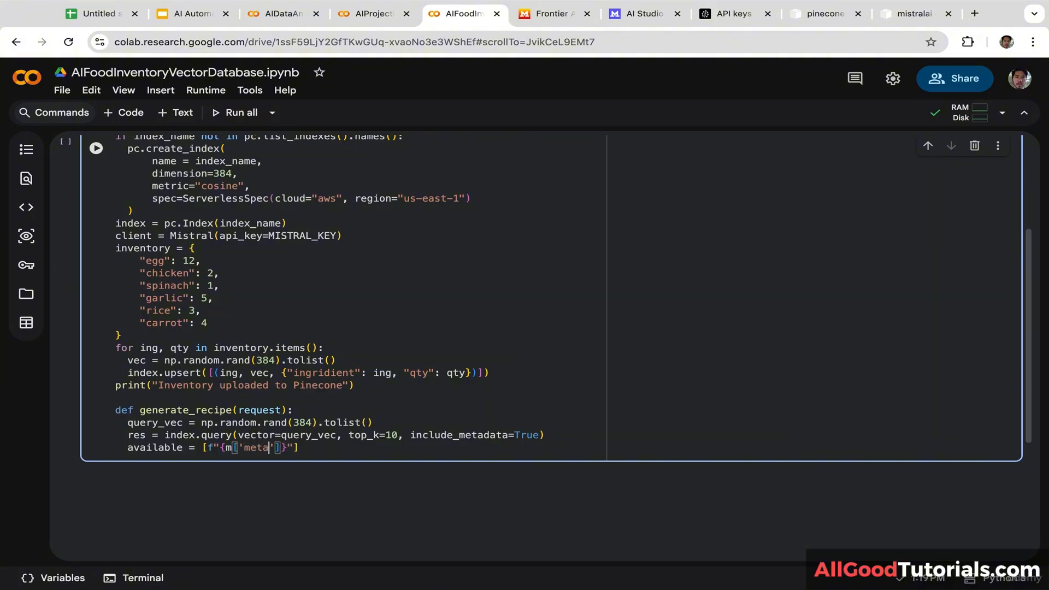
text('])
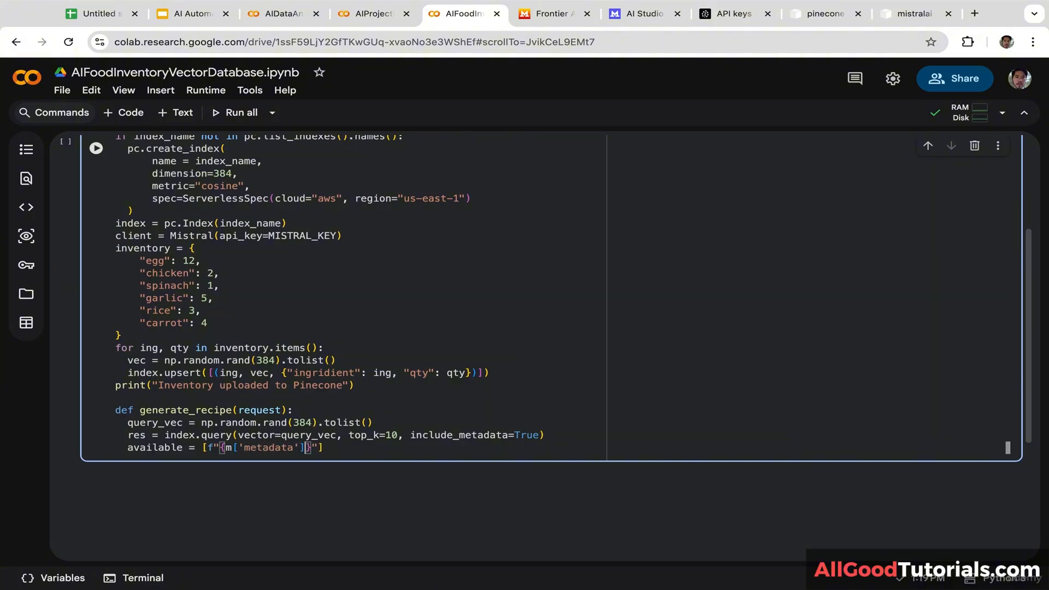
text([')
drag(356, 377, 295, 375)
key(ctrl+c)
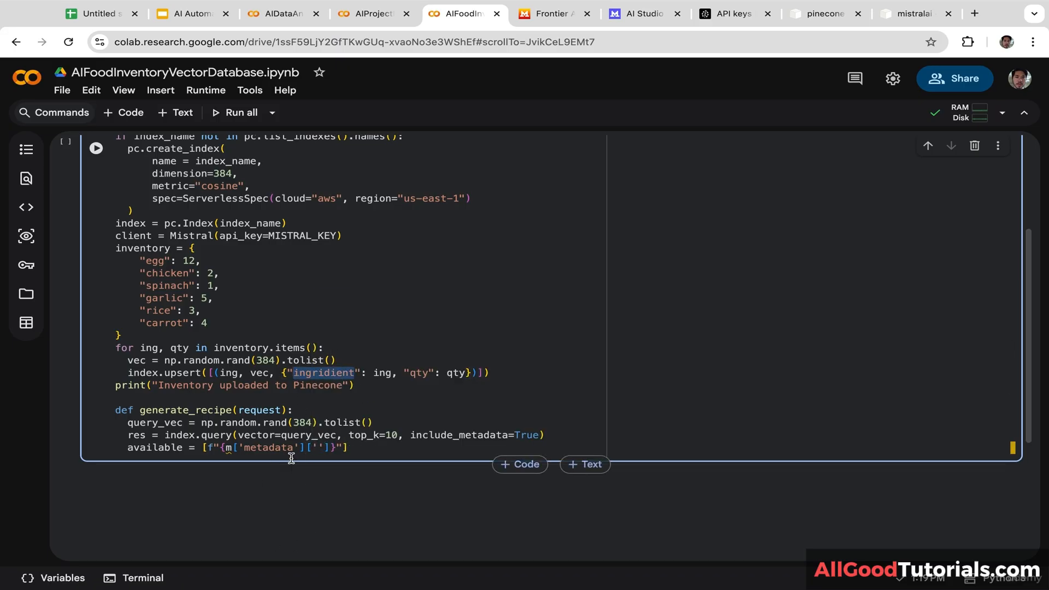
click(316, 447)
key(ctrl+v)
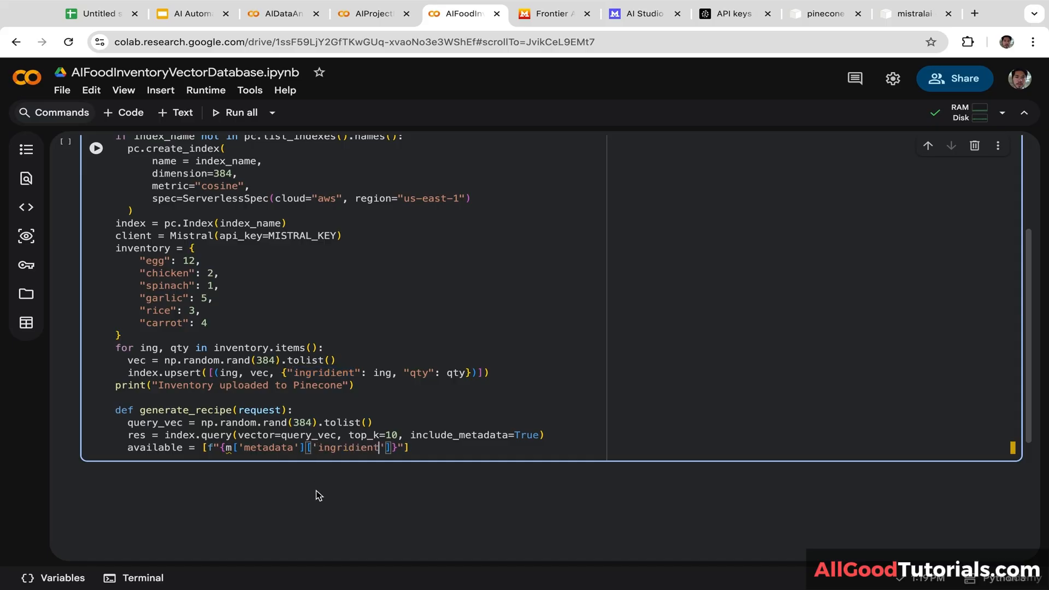
Step: Extend the f-string with ({m['metadata']['qty']}) to show each ingredient's quantity
key(Right)
key(Right)
key(Right)
text(({m)
key(Escape)
key(Right)
text([)
double_click(242, 448)
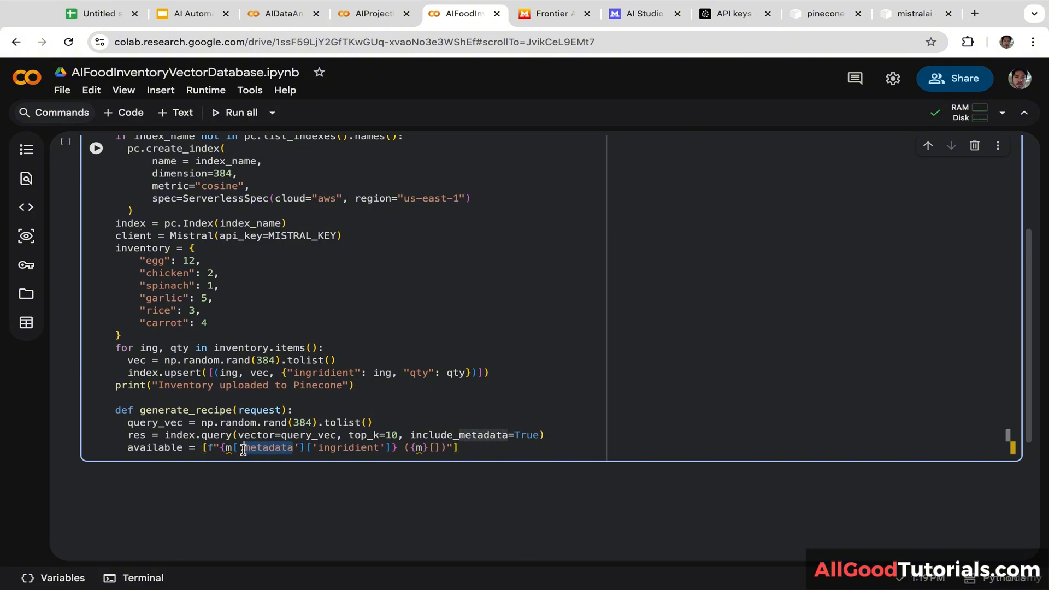
key(ctrl+c)
click(435, 448)
text(')
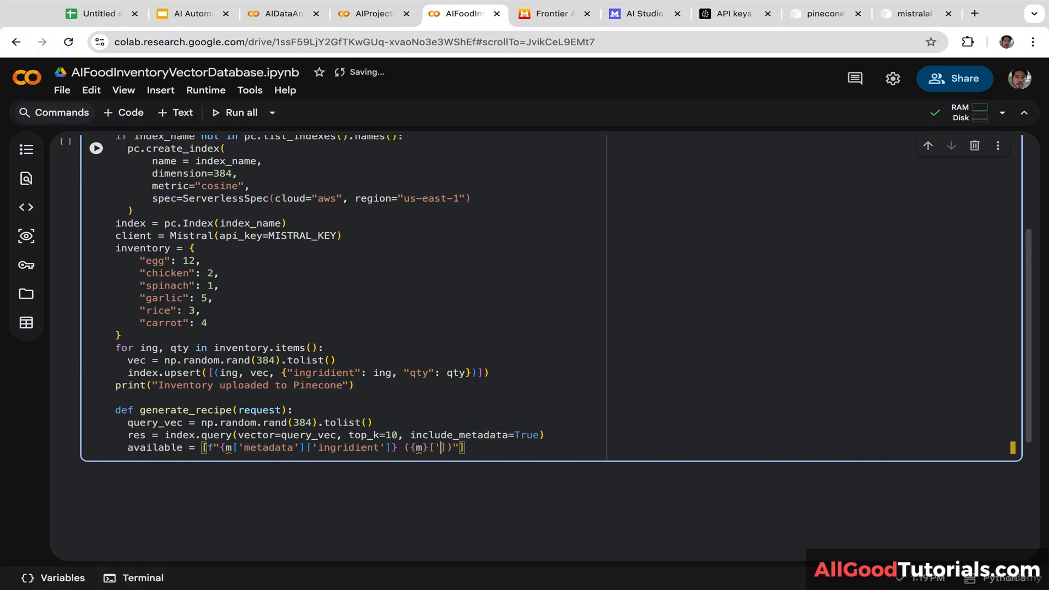
key(ctrl+v)
key(Right)
text([)
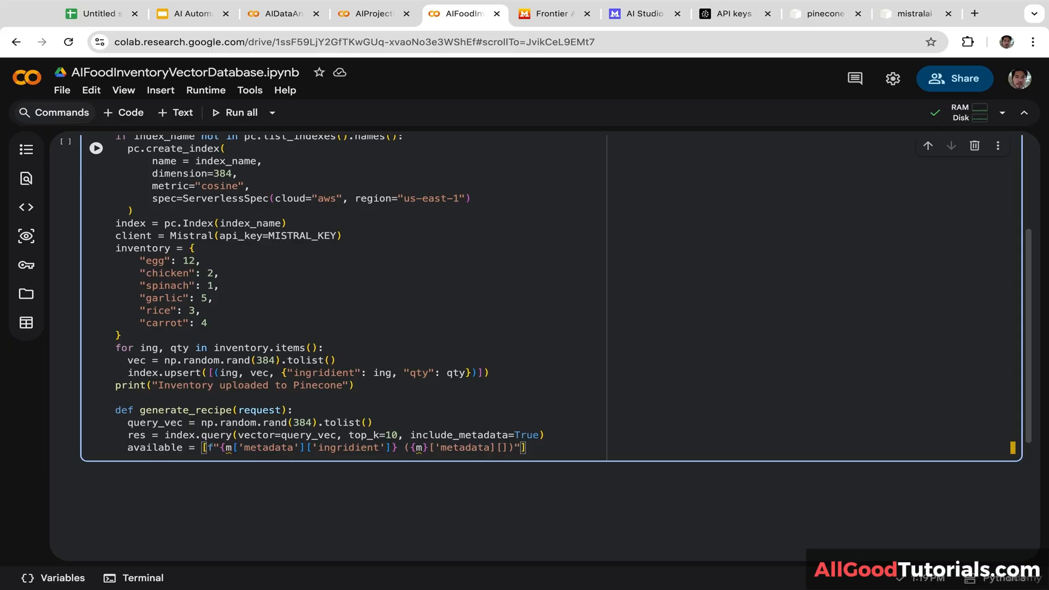
text('qty')
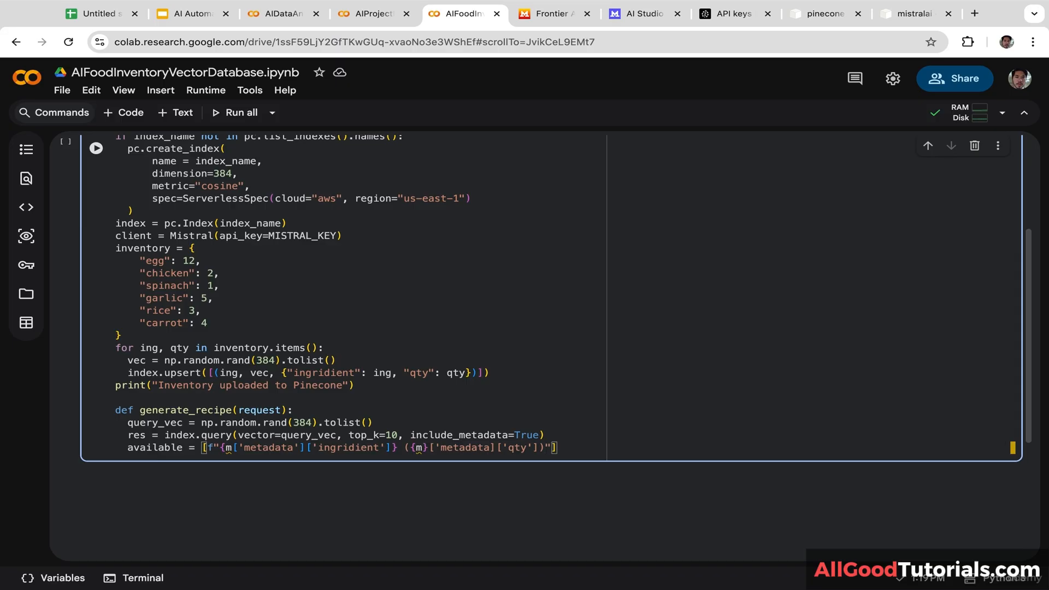
Step: Close the available list comprehension with for m in res["matches"] and start a new line
text(for m in res[)
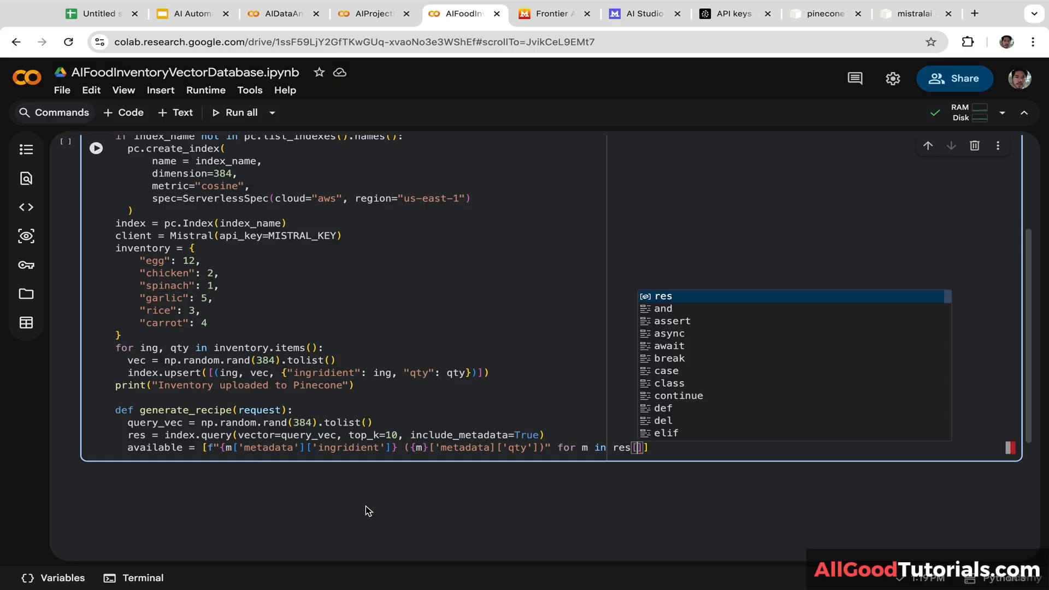
text("matches")
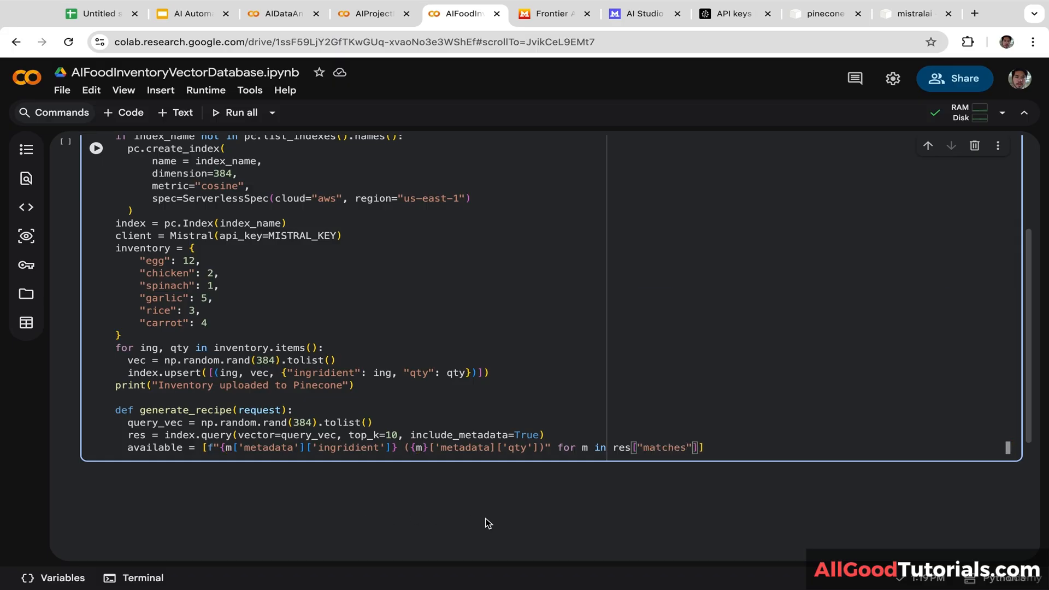
click(718, 448)
key(Return)
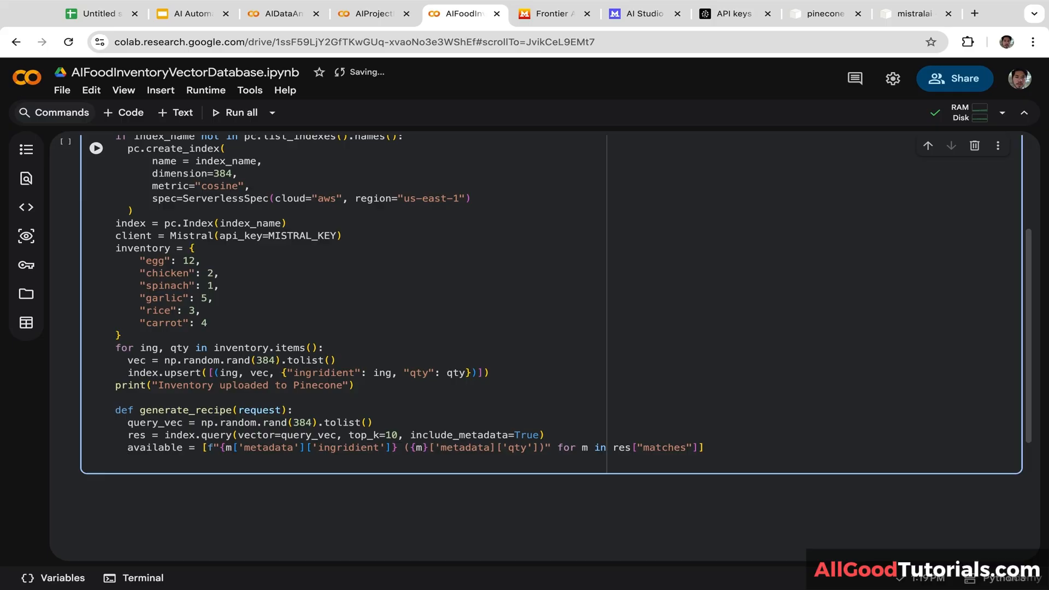
Step: Open prompt = f""" with 'Create a recipe based only on these available ingridients:' and {available}
text(prompt)
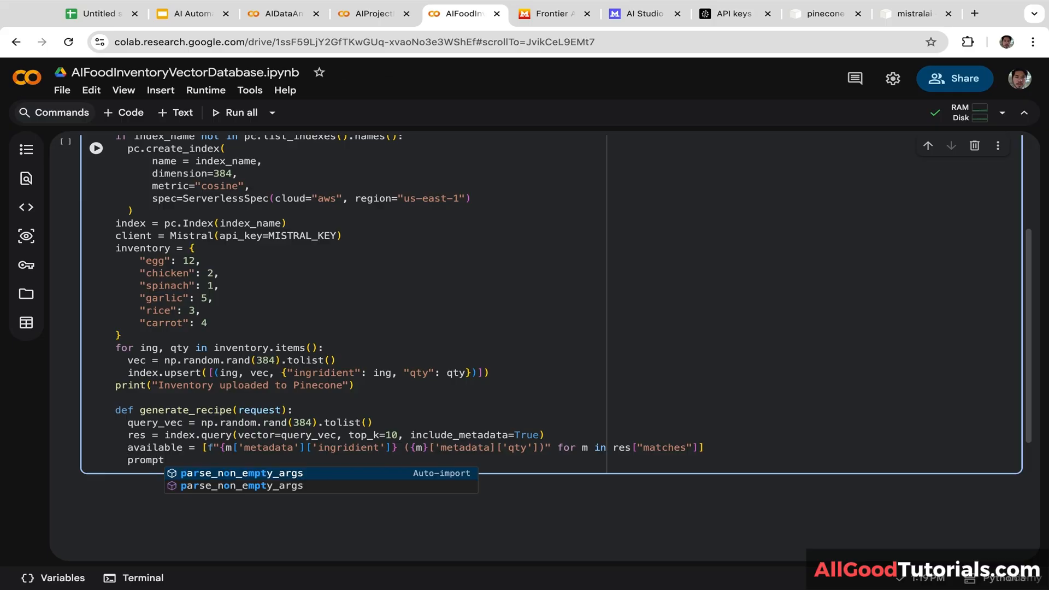
text( =)
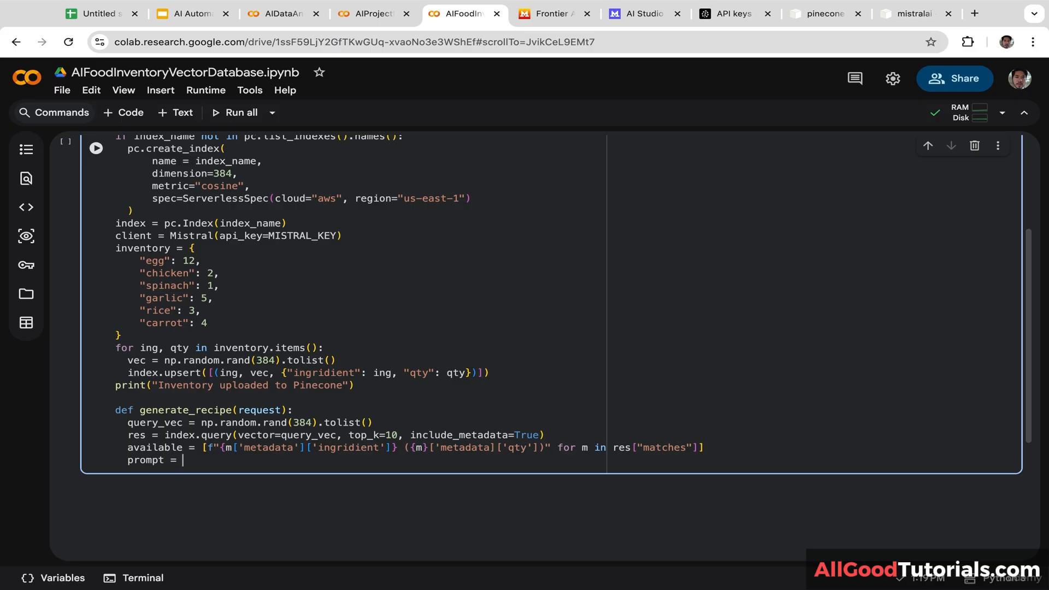
text(f""")
key(Return)
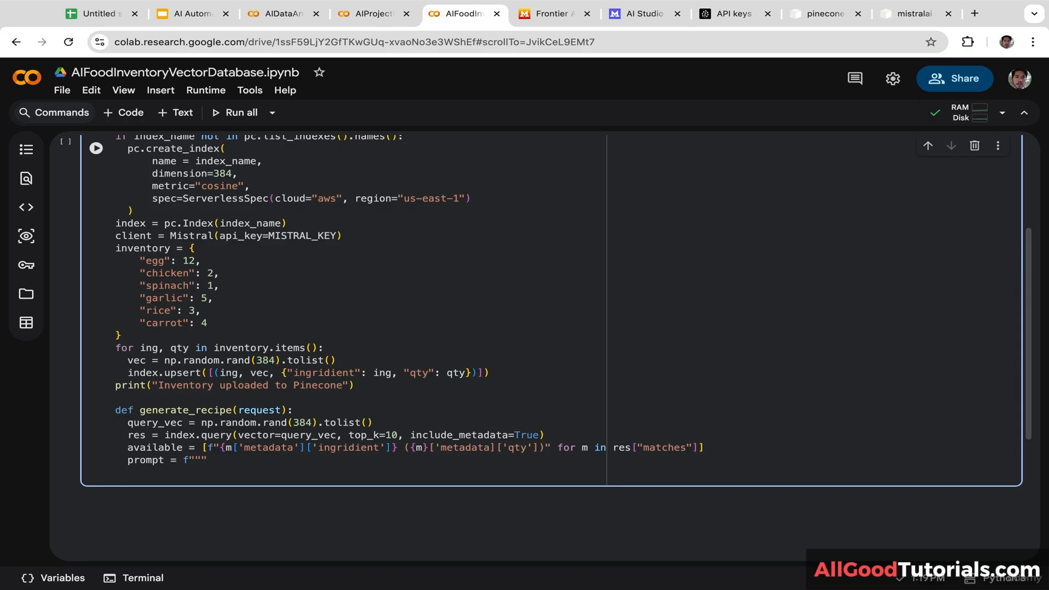
text(Create a recipe based only o)
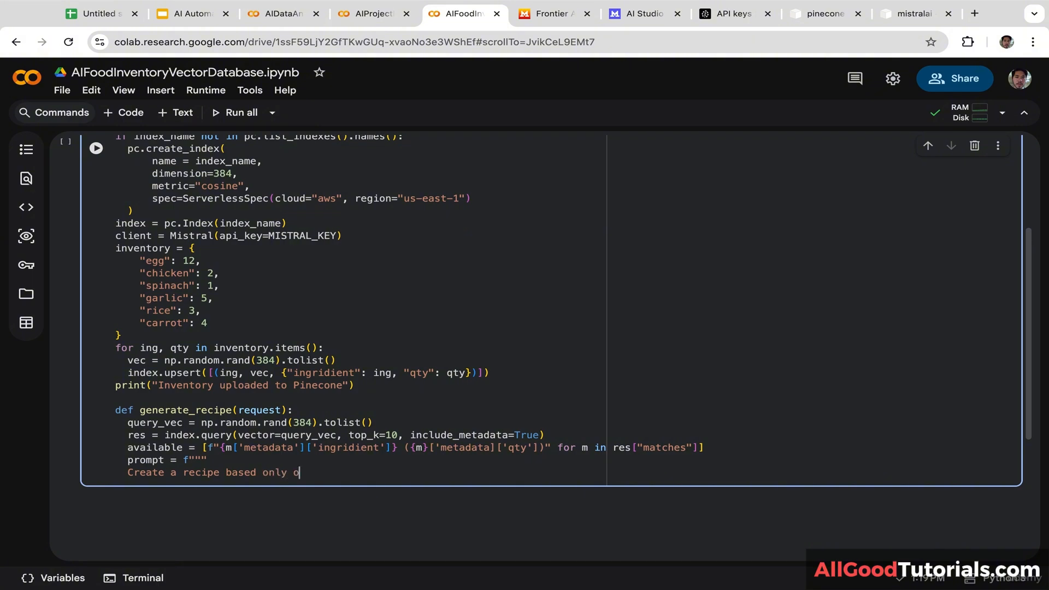
text(n these available ingri)
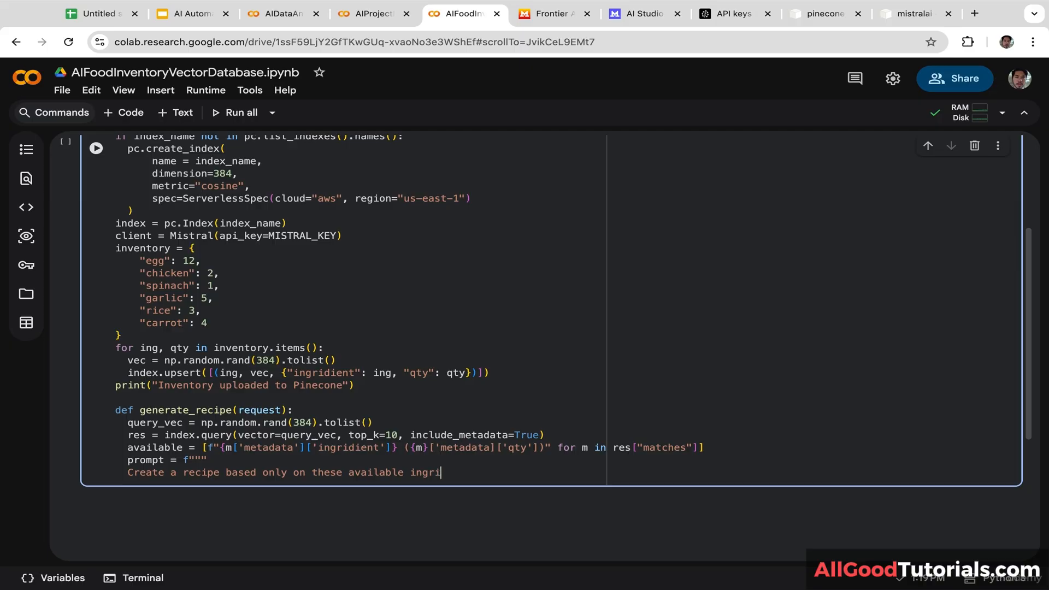
text(dients:)
key(Return)
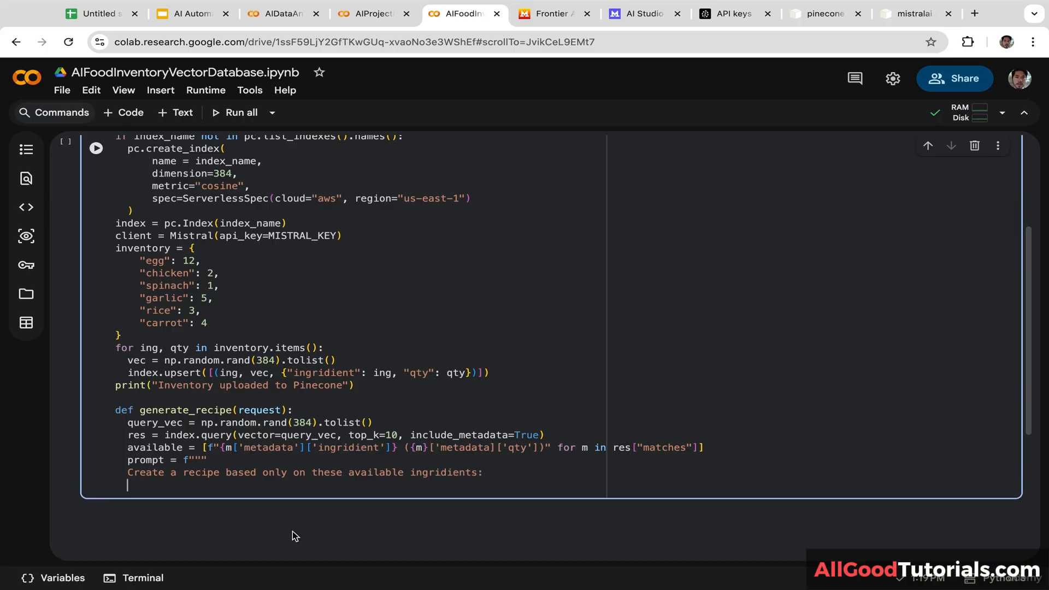
text({)
drag(182, 448, 129, 451)
key(ctrl+c)
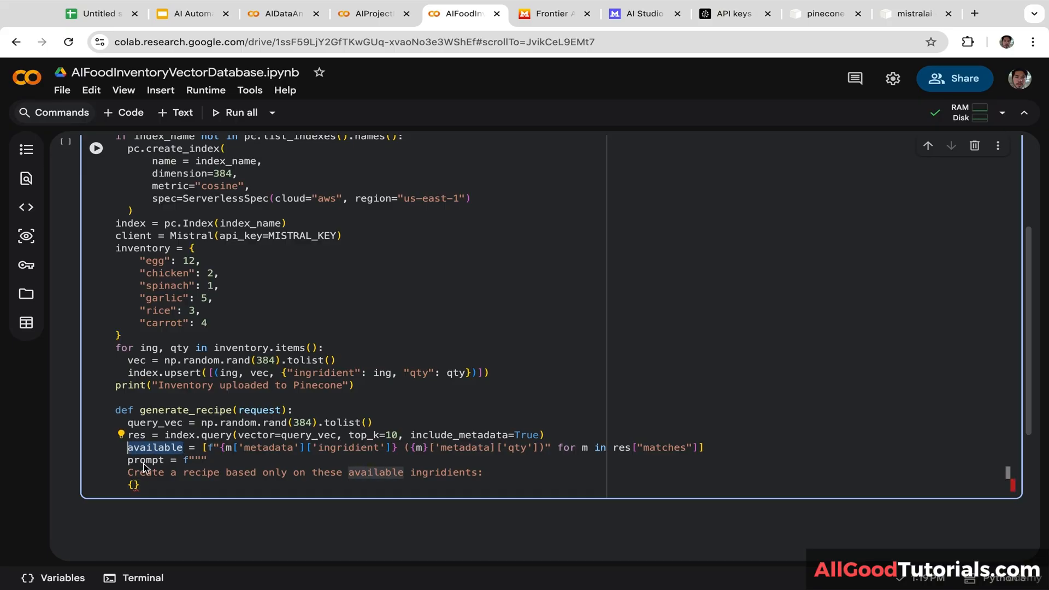
click(134, 485)
key(ctrl+v)
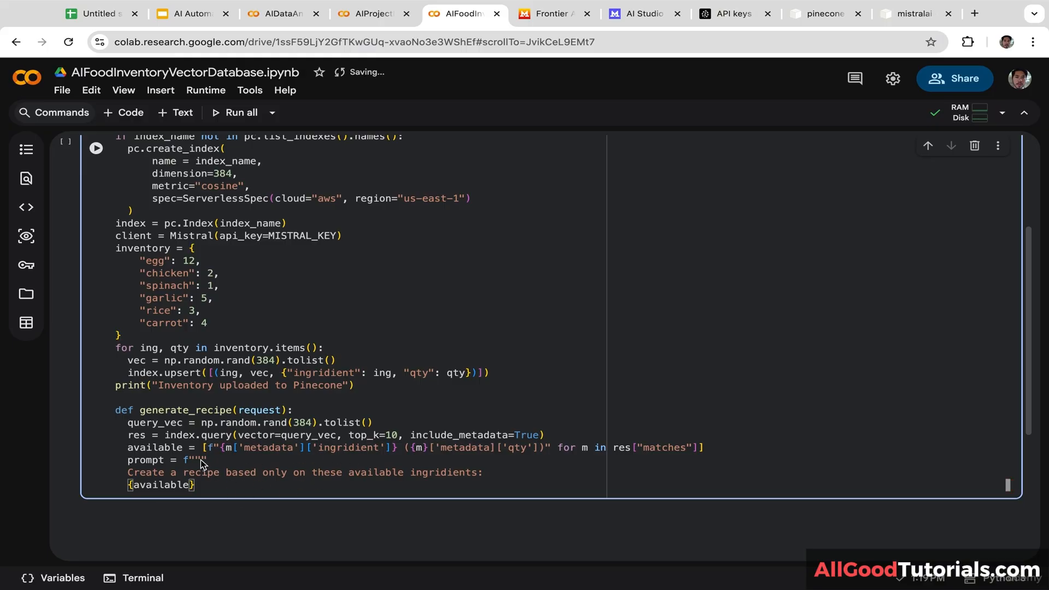
click(209, 486)
key(Return)
Step: Add 'User wants: {request}' and the no-unlisted-ingredients rule, then close the prompt with """
text(User)
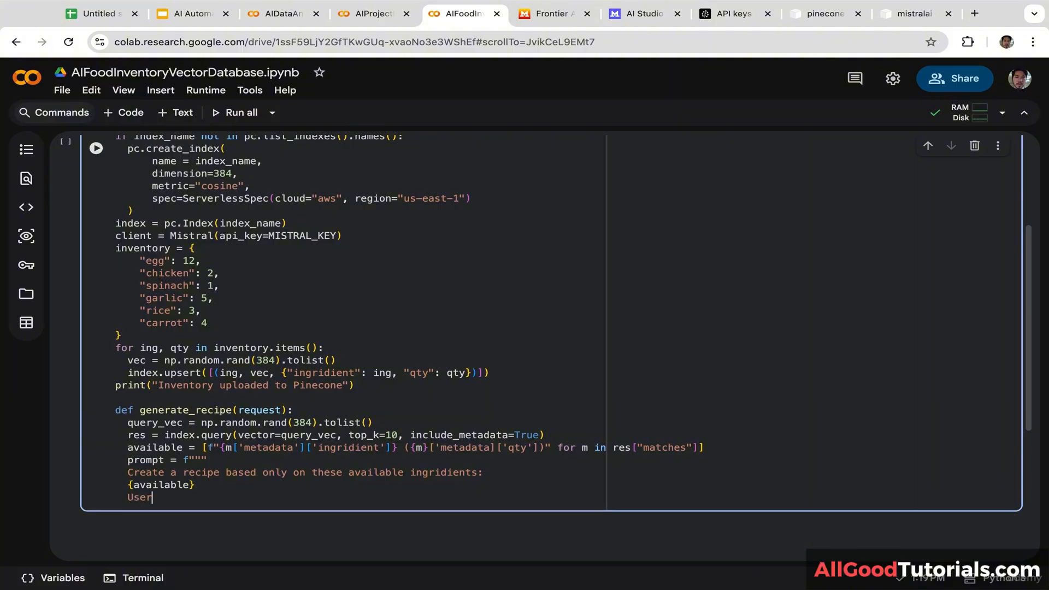
text( wants: {)
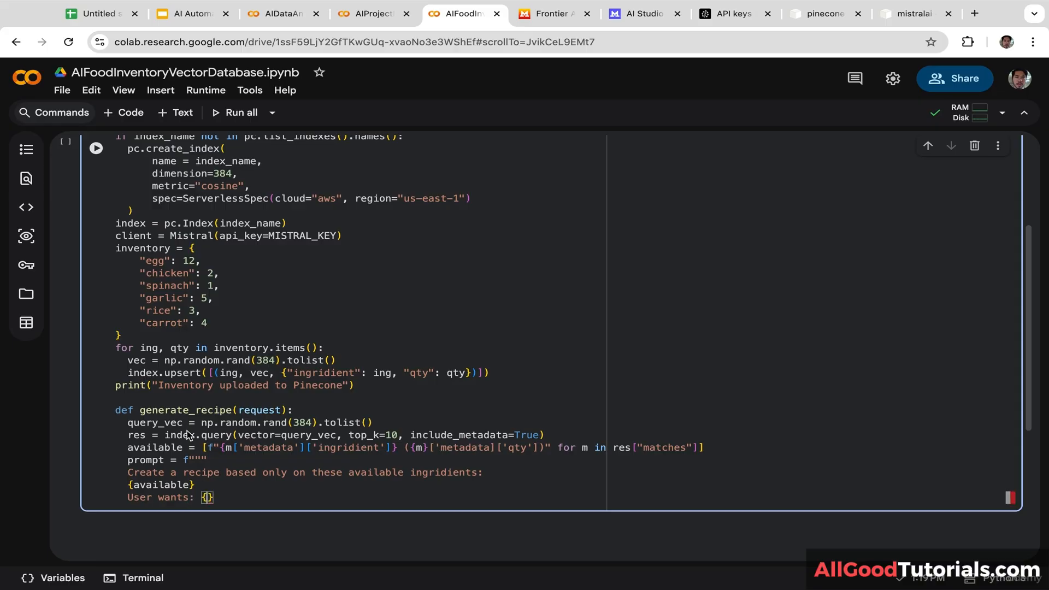
click(164, 447)
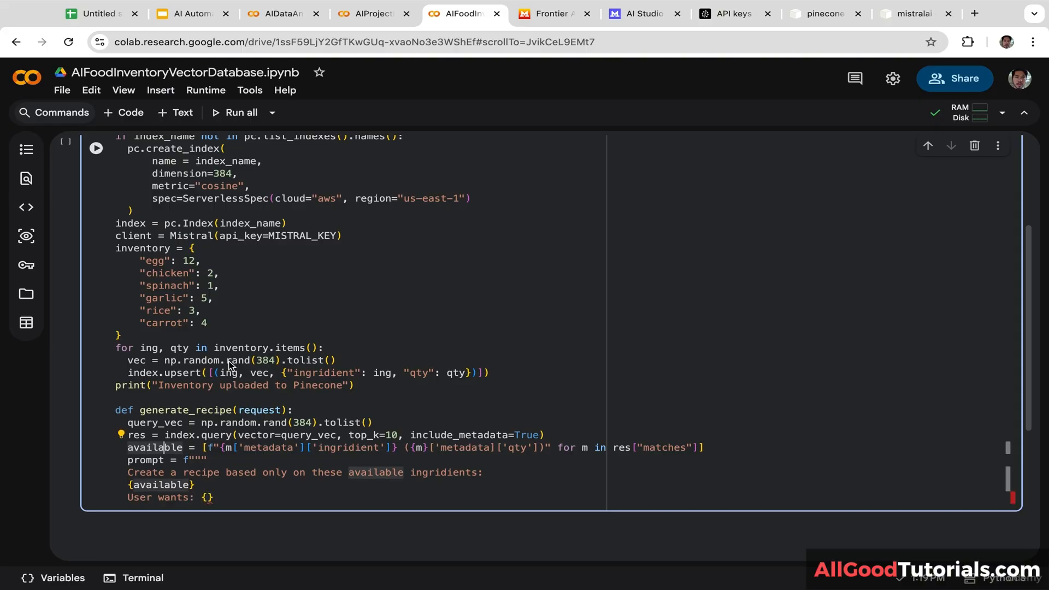
click(276, 210)
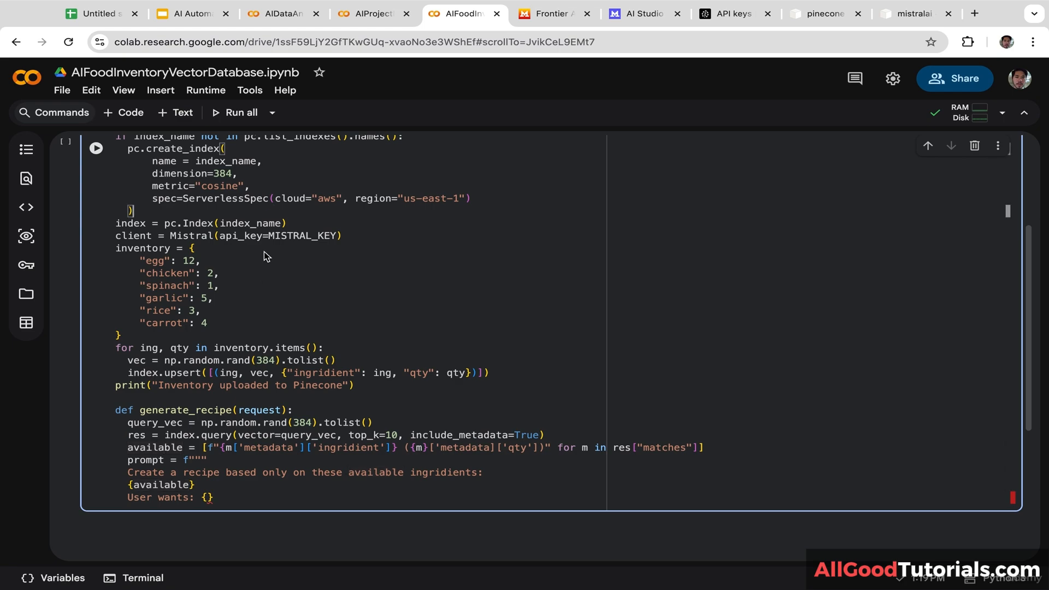
drag(281, 410, 238, 414)
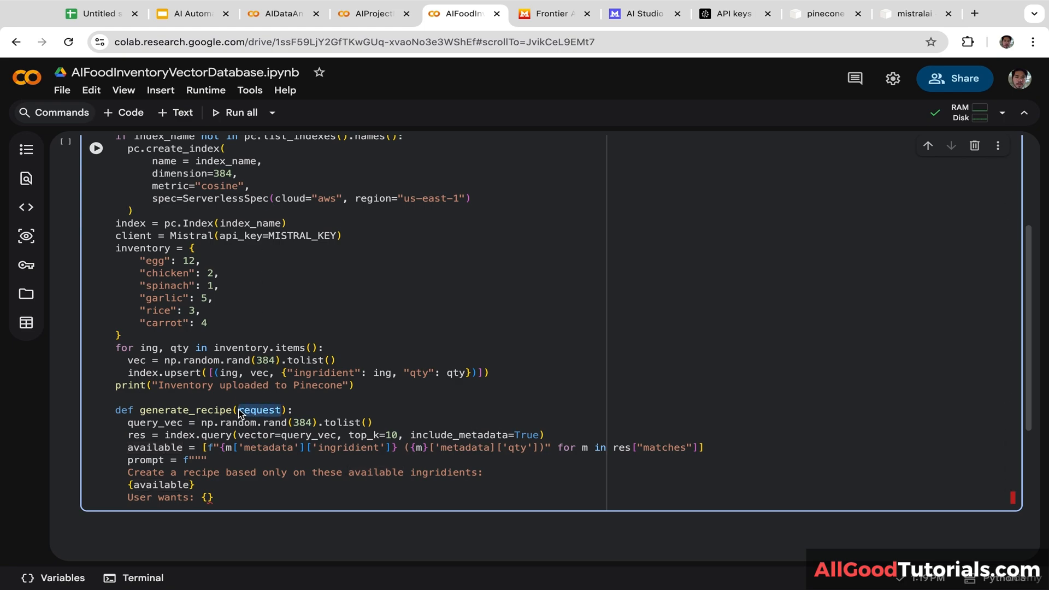
click(207, 497)
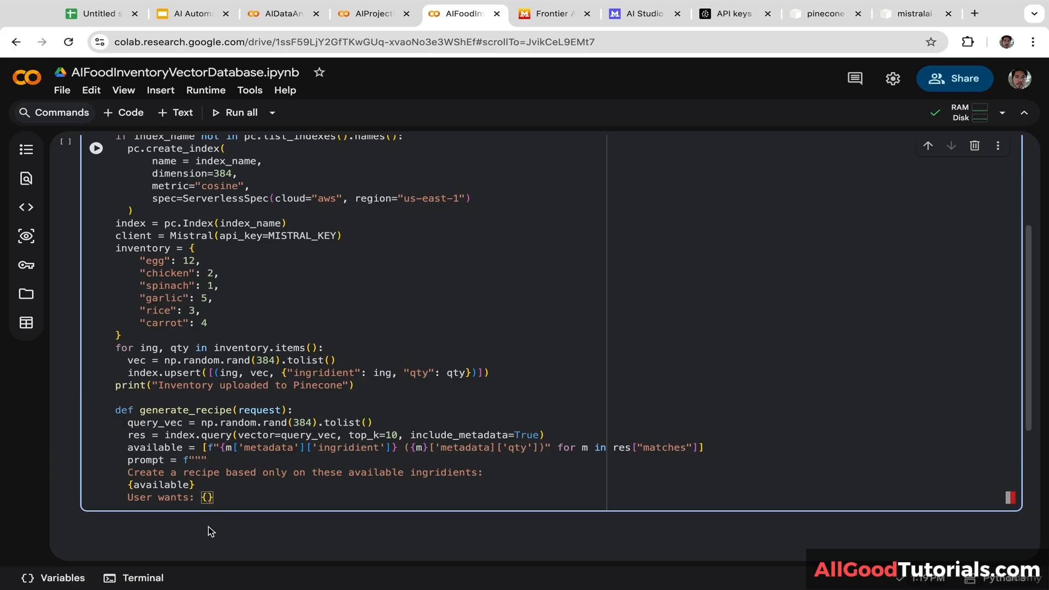
key(ctrl+v)
key(Right)
key(Return)
text(Do not)
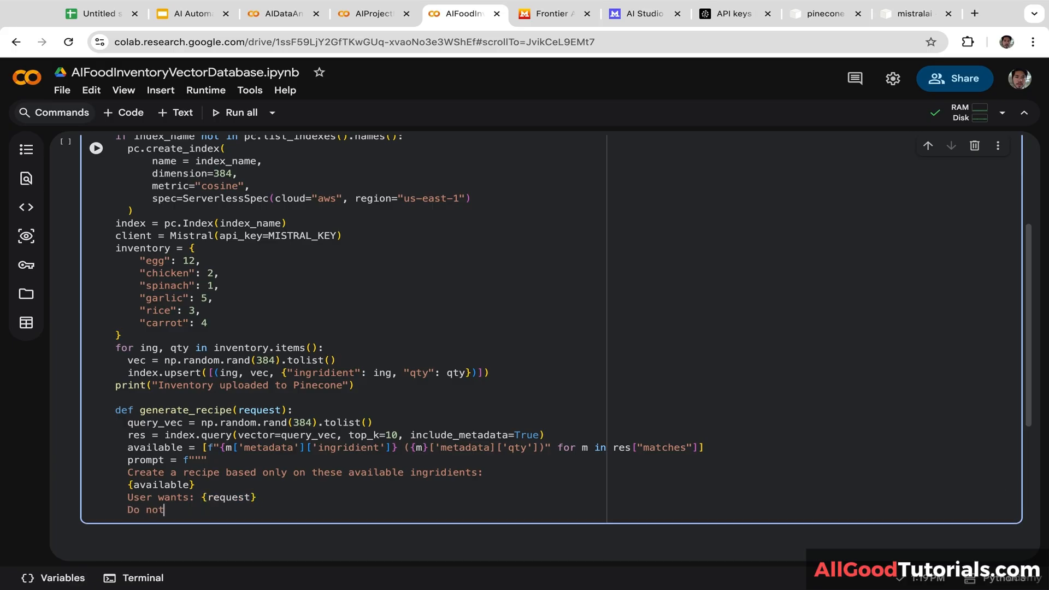
text( include ingridients that are n)
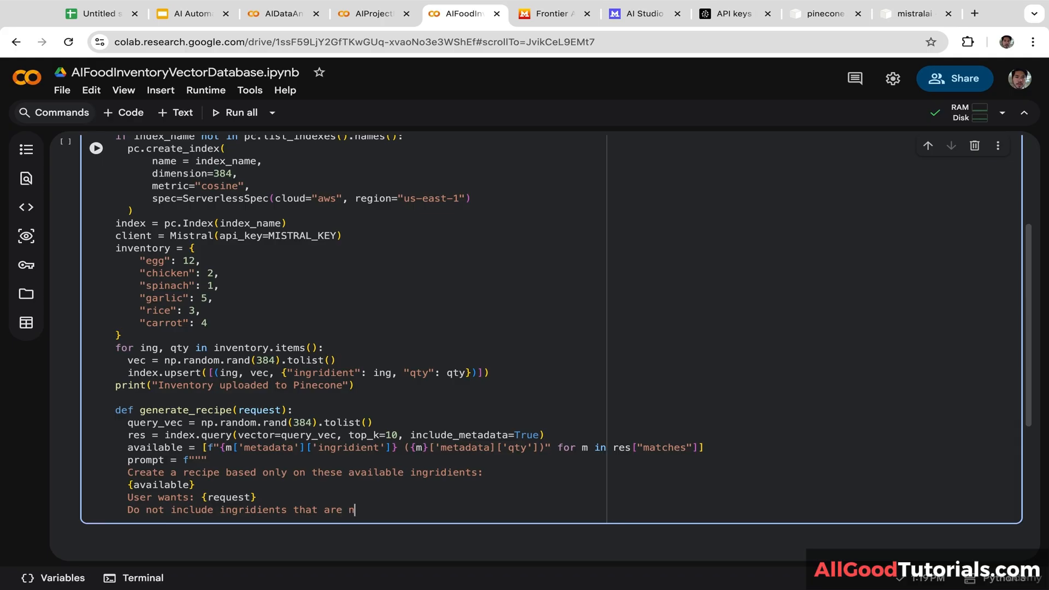
text(ot listed.)
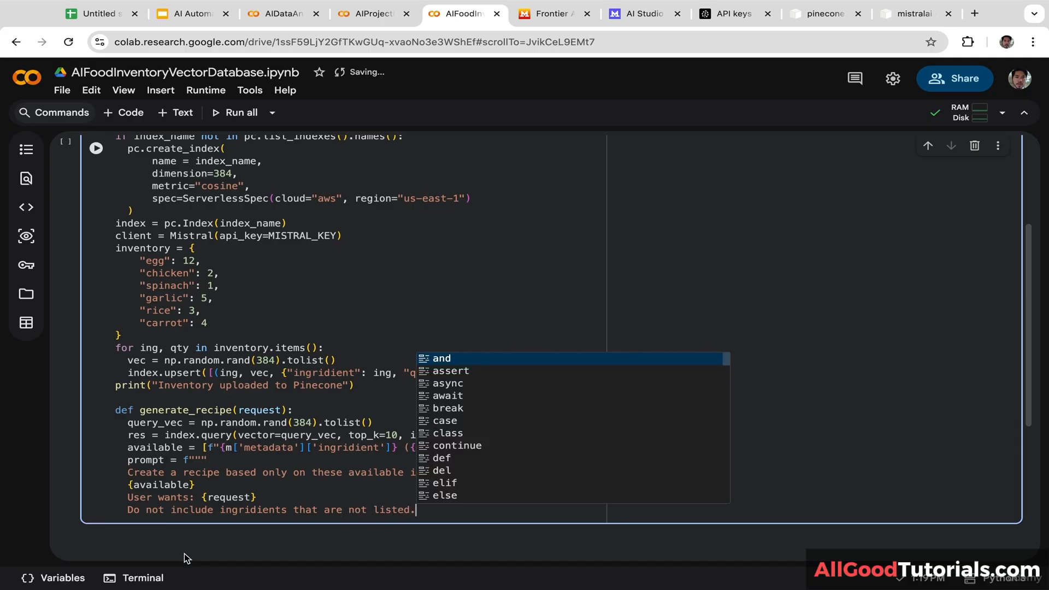
key(Return)
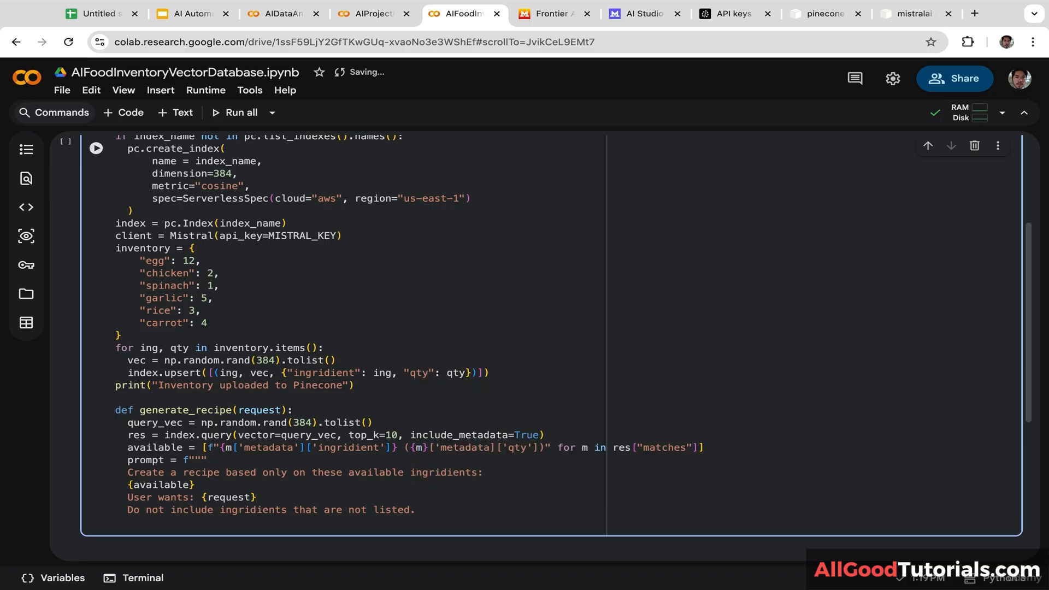
text(""")
key(Return)
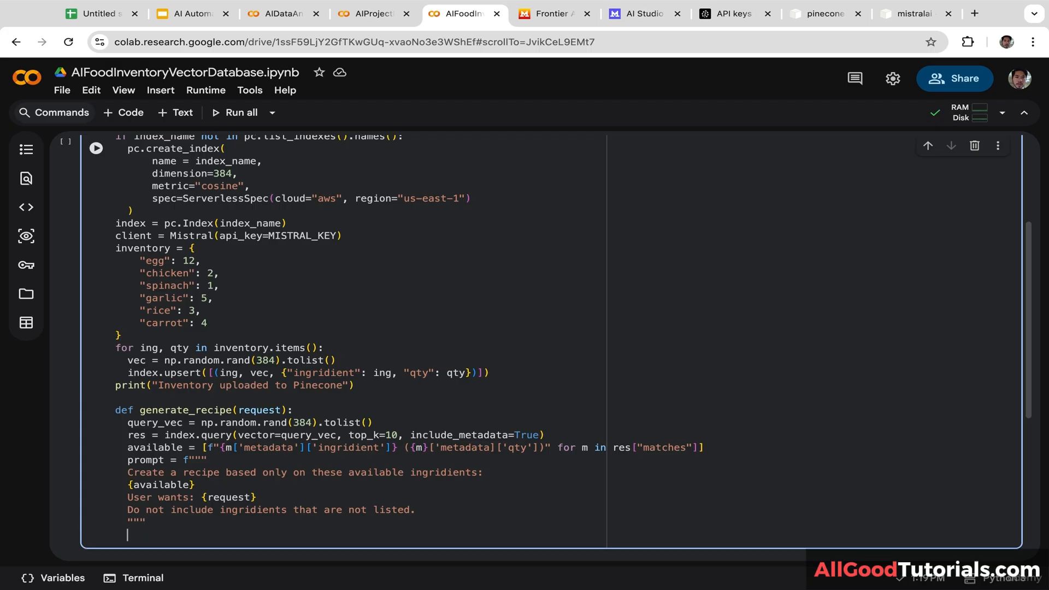
Step: Start response = client.chat.complete( with model="mistral-small-latest" as its first argument
text(response = client.chat.c)
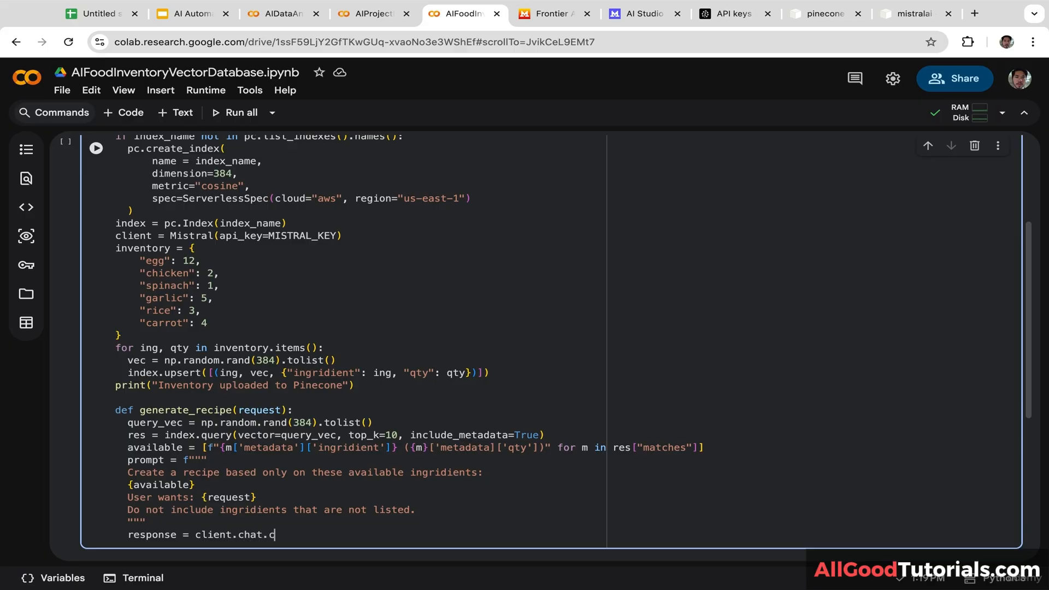
text(omplete()
key(Return)
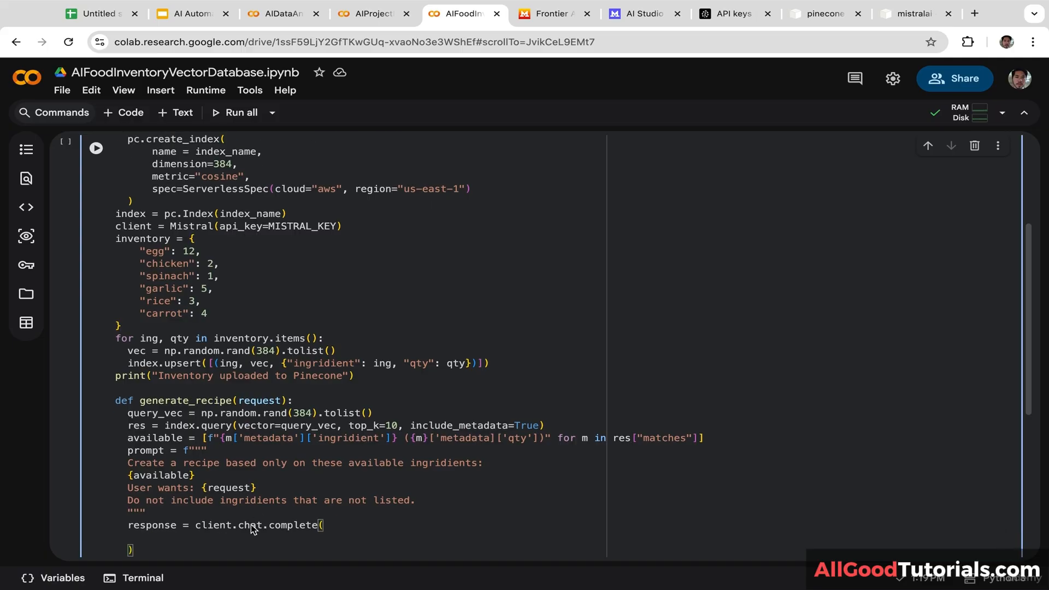
scroll(1043, 345, down, 2)
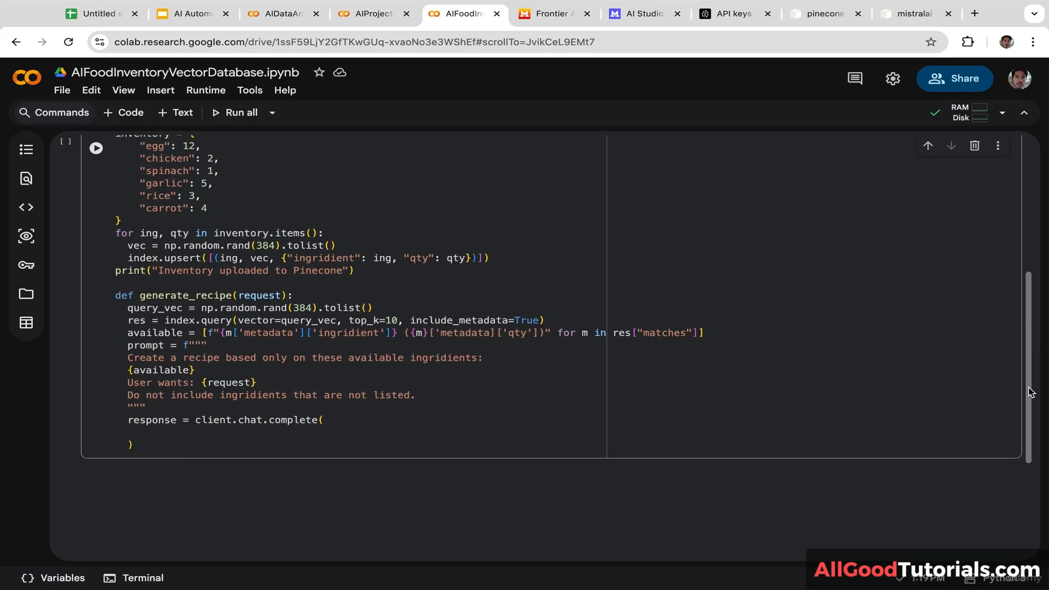
click(161, 432)
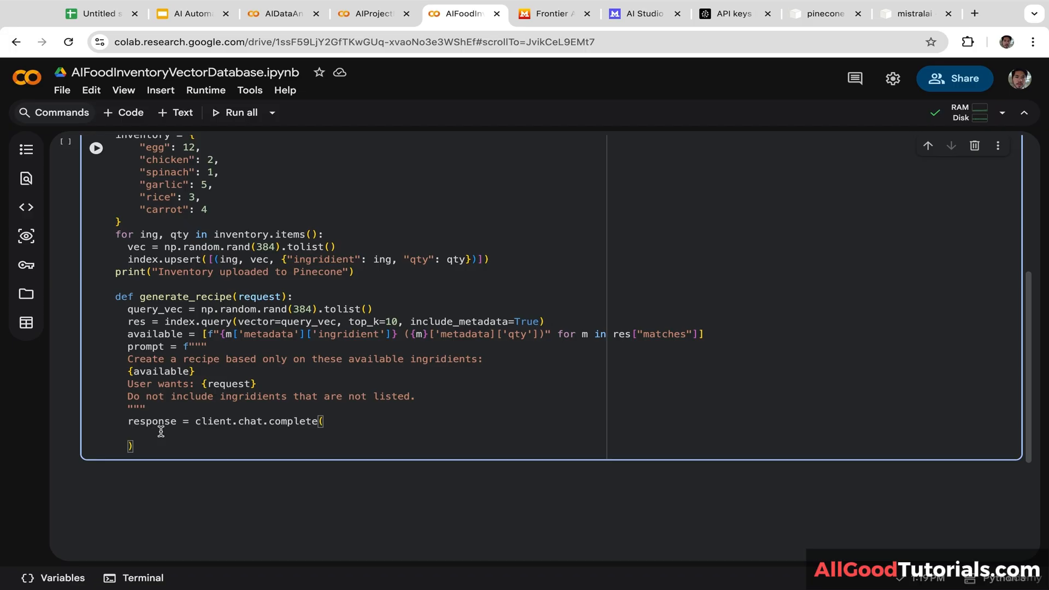
text(model = "mistral-small)
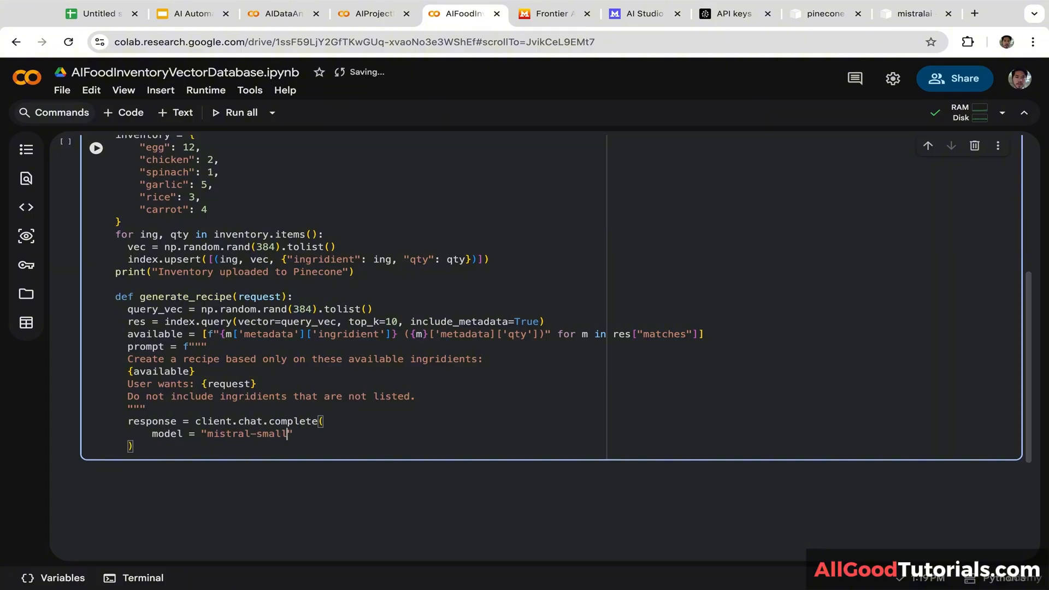
text(-latest",)
key(Return)
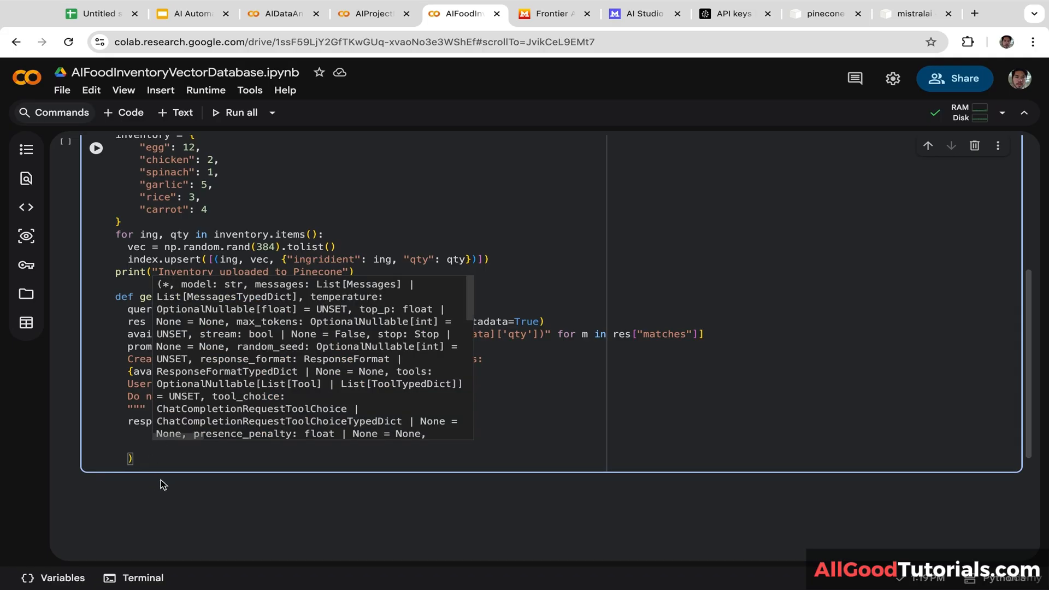
click(193, 496)
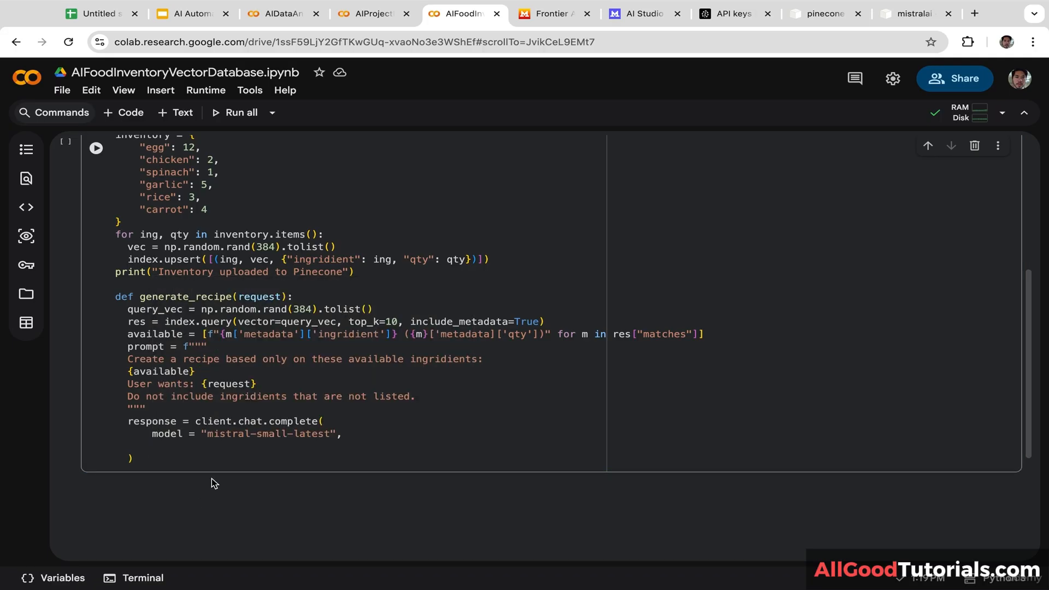
click(194, 444)
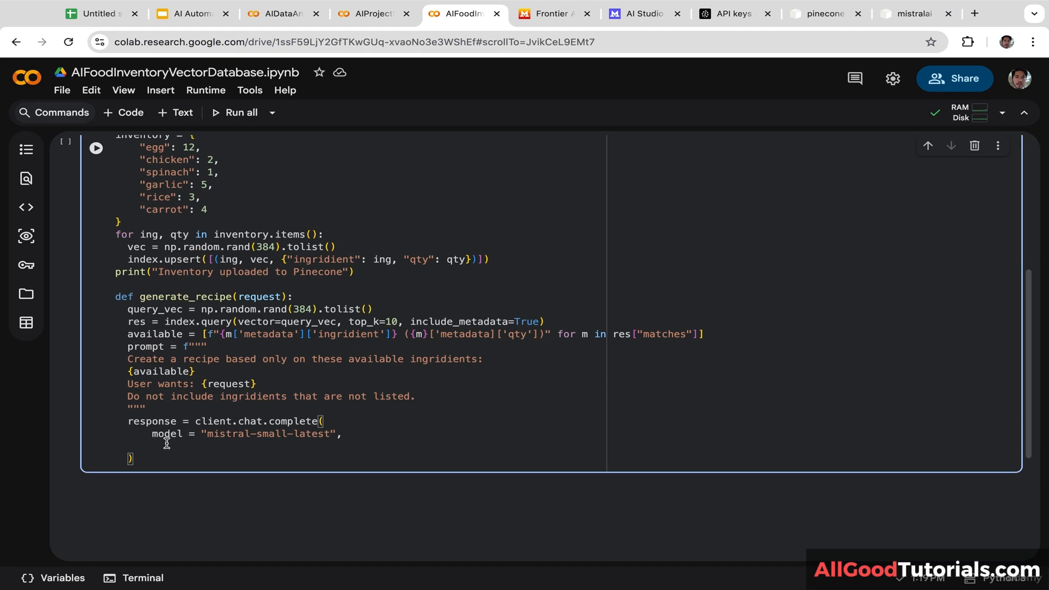
Step: Pass messages=[{"role":"user", "content":prompt}] to the completion call
text(messages = [{)
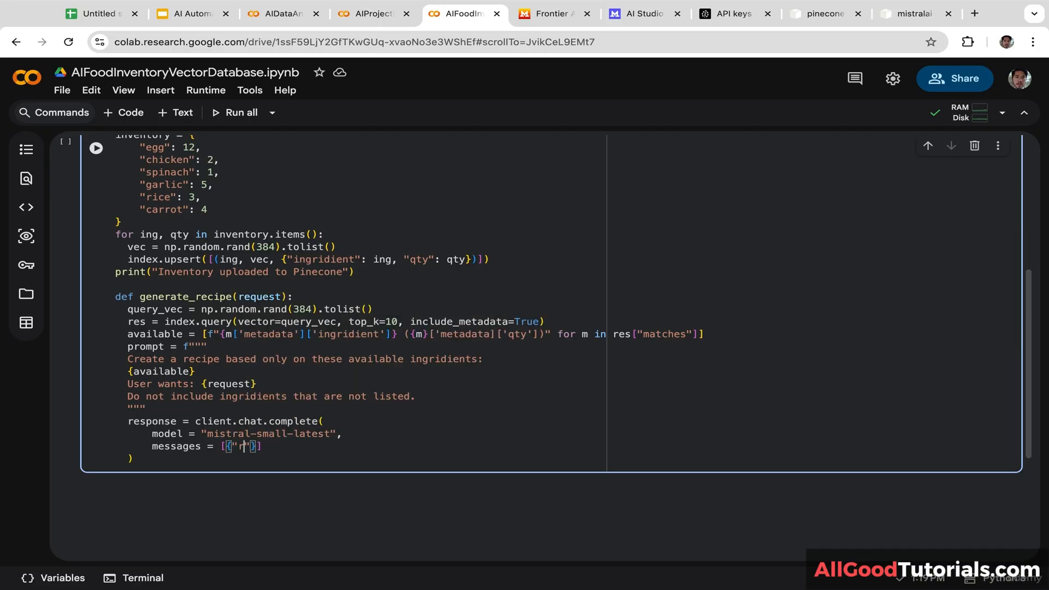
text("role":"user", "content":)
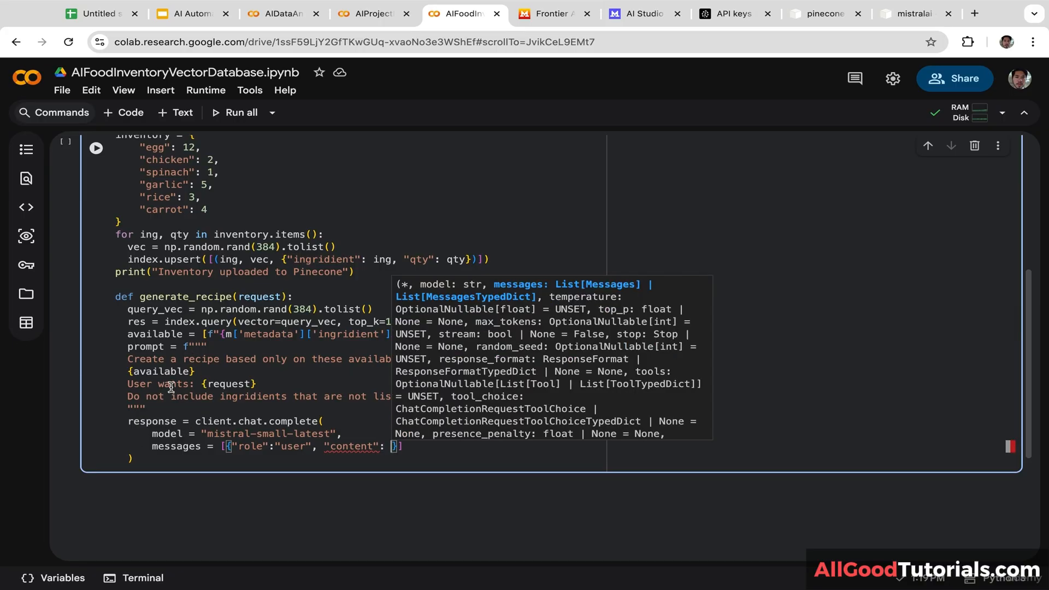
click(175, 407)
drag(164, 347, 129, 349)
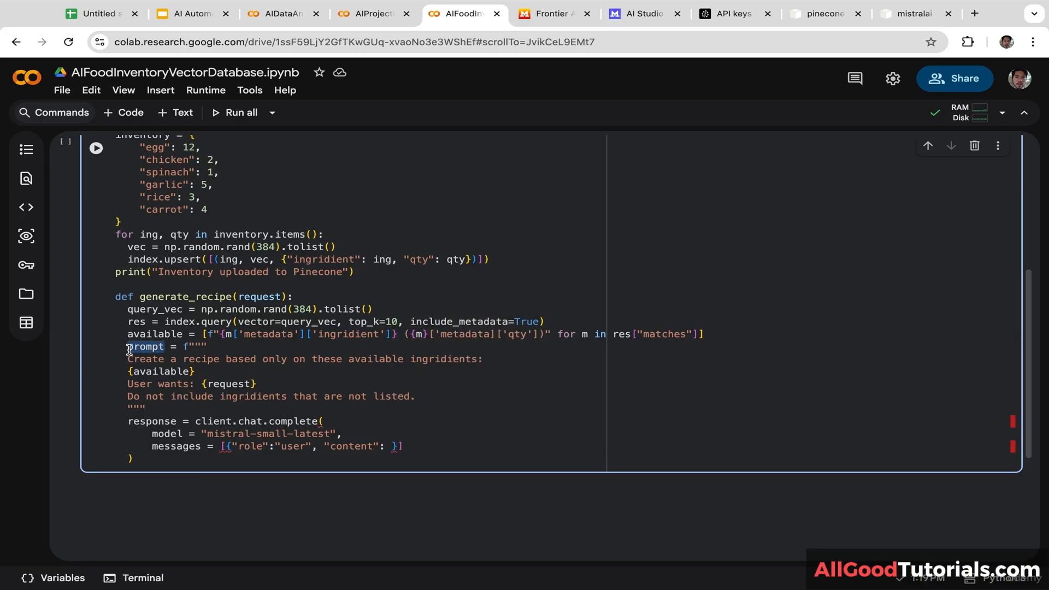
key(ctrl+c)
click(391, 446)
key(ctrl+v)
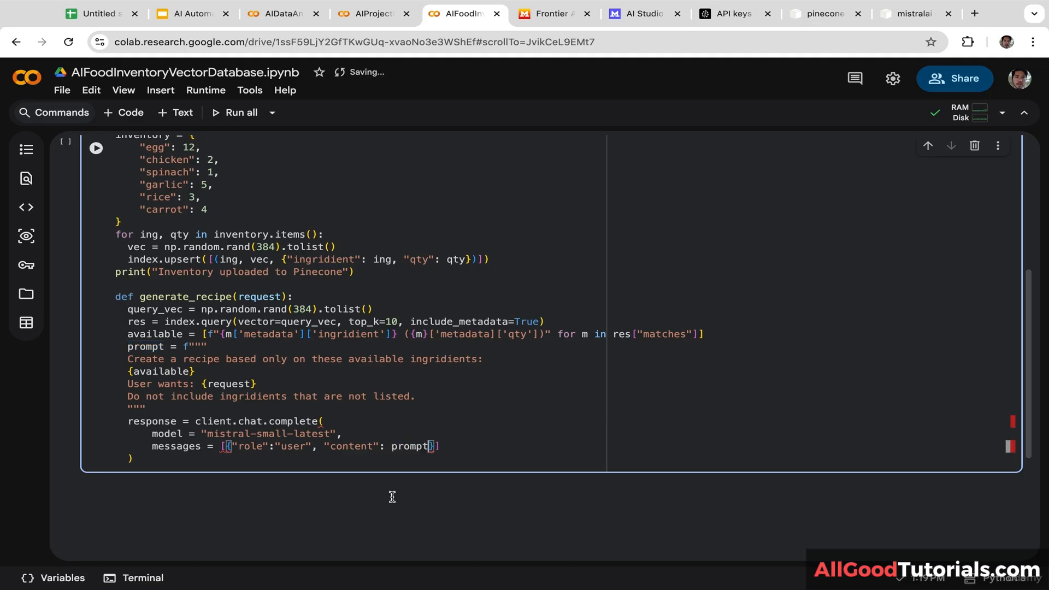
click(391, 446)
key(BackSpace)
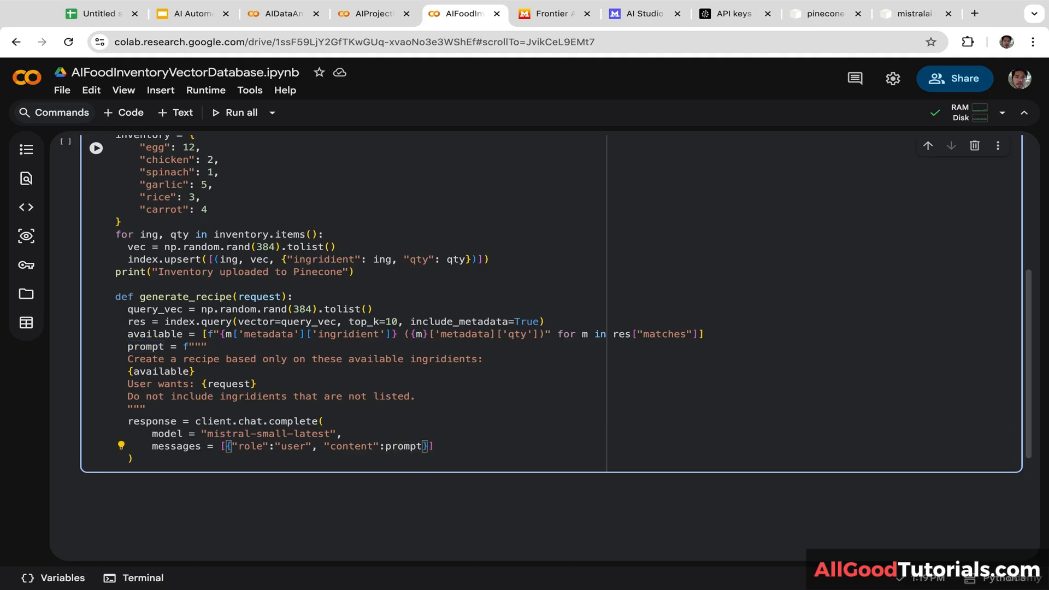
Step: Return response.choices[0].message.content from generate_recipe
click(260, 464)
key(Return)
text(retur)
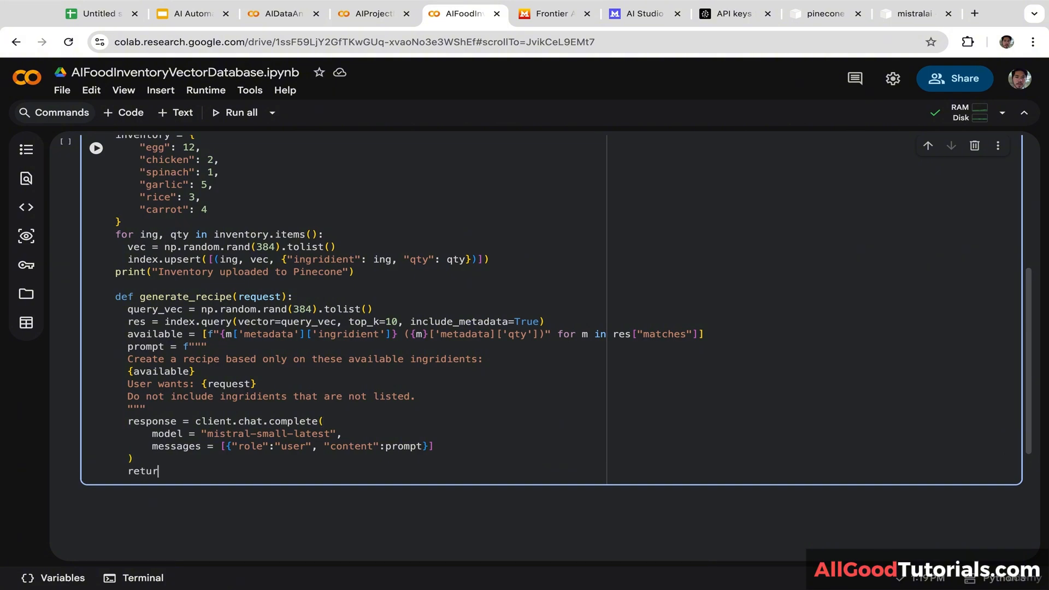
text(n response.choices[0])
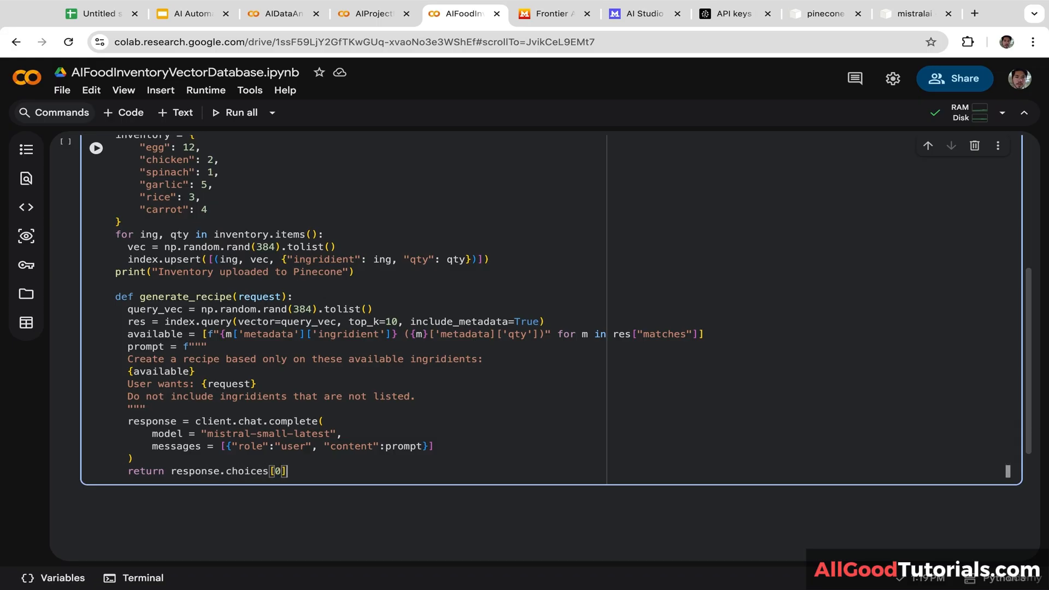
text(.message.content)
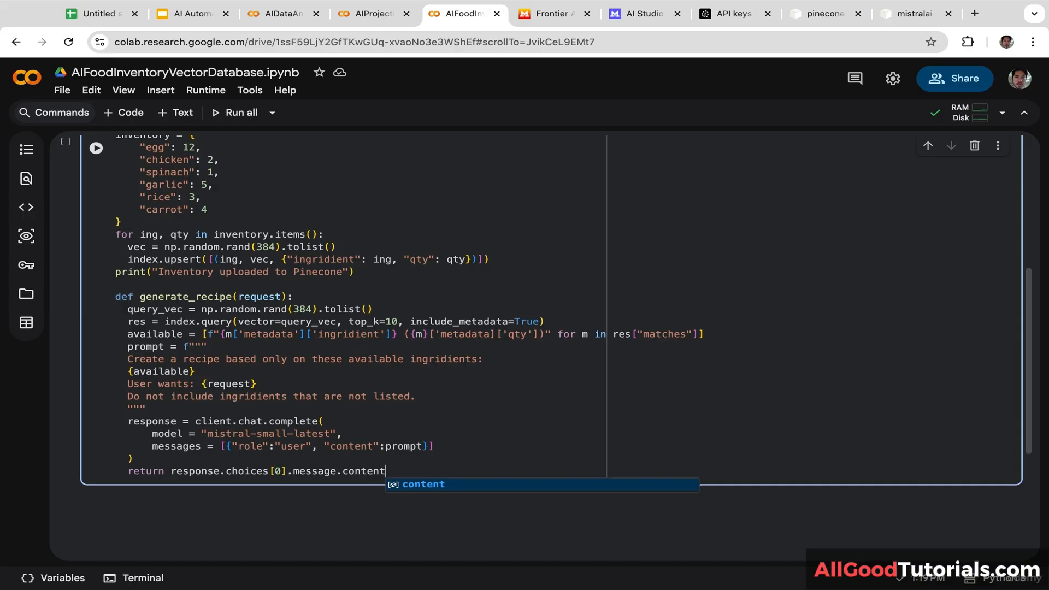
click(253, 523)
click(405, 470)
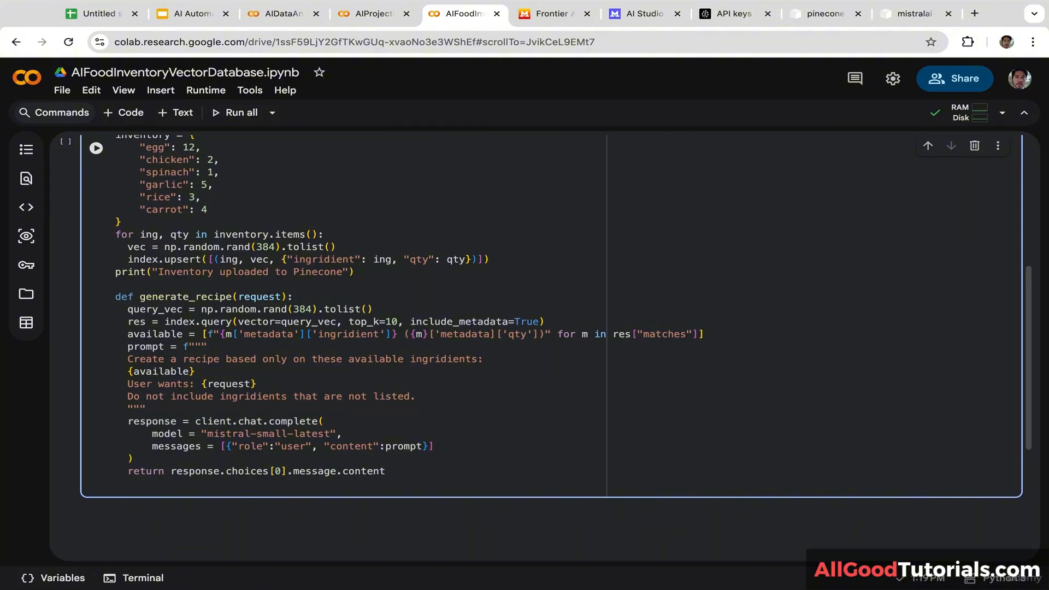
Step: Add recipe = generate_recipe("something healthy for dinner") below the function
key(Return)
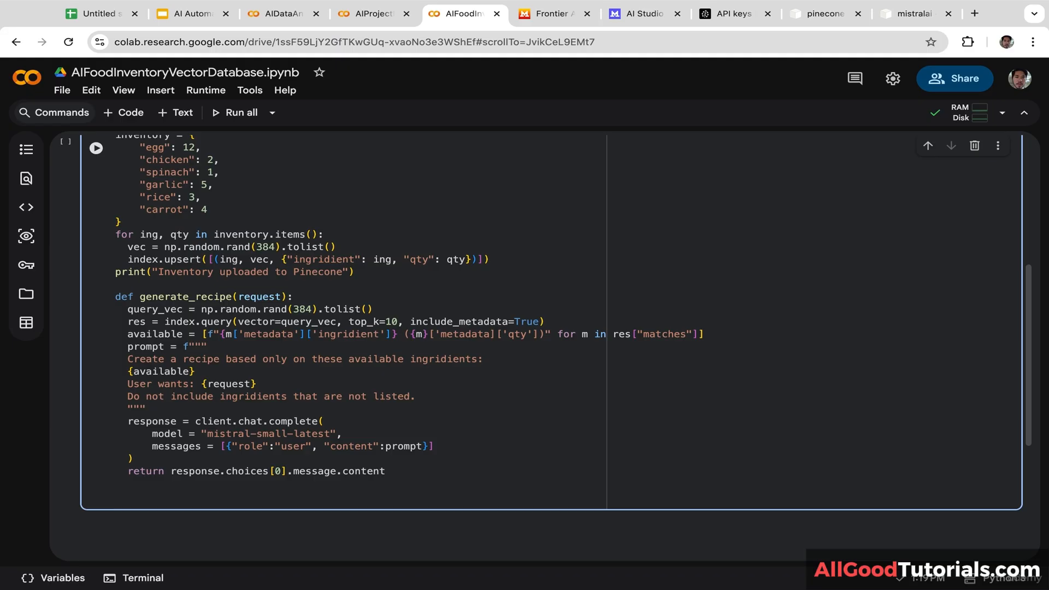
text(recipe =)
double_click(217, 297)
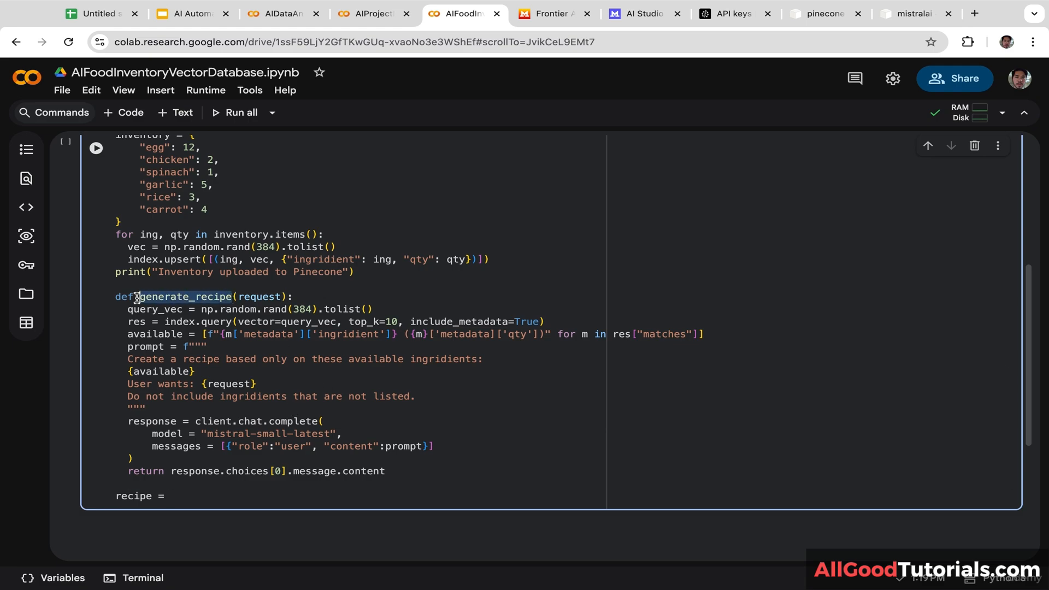
click(216, 497)
key(ctrl+v)
text((")
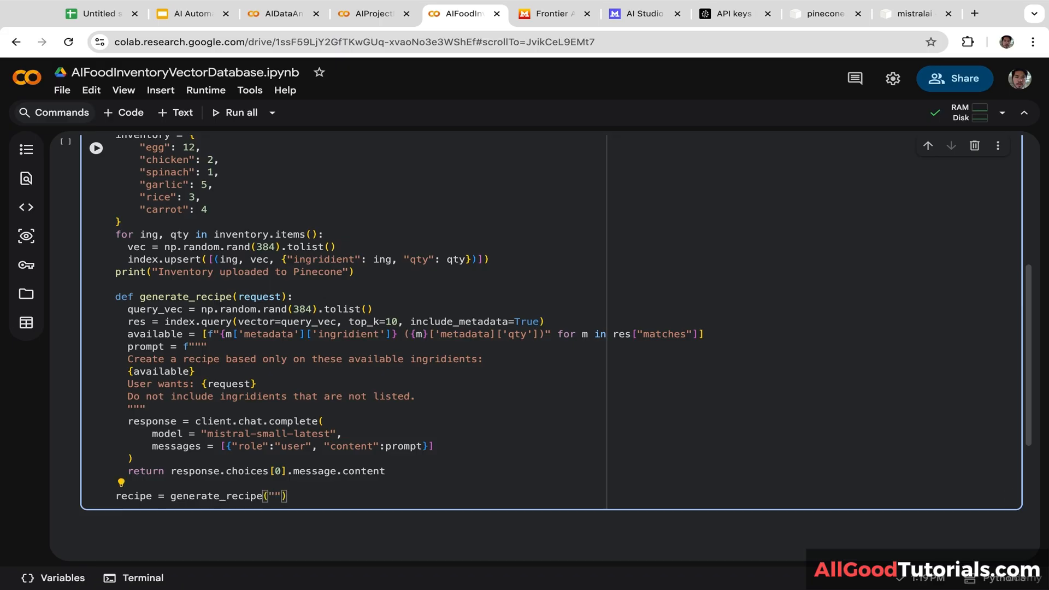
text(s)
text(omething )
text(healthy f)
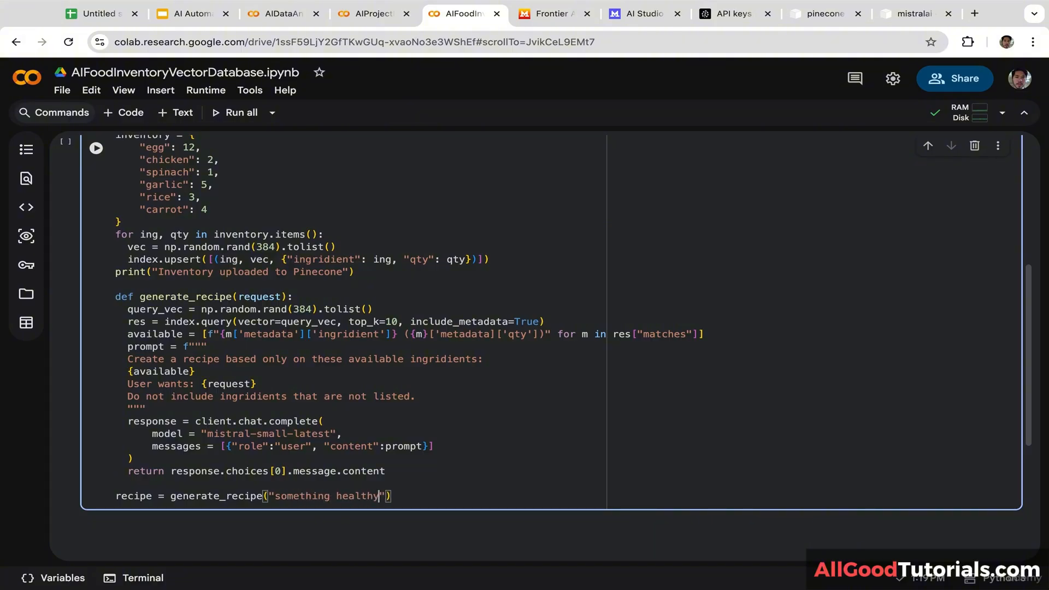
text(or dinner)
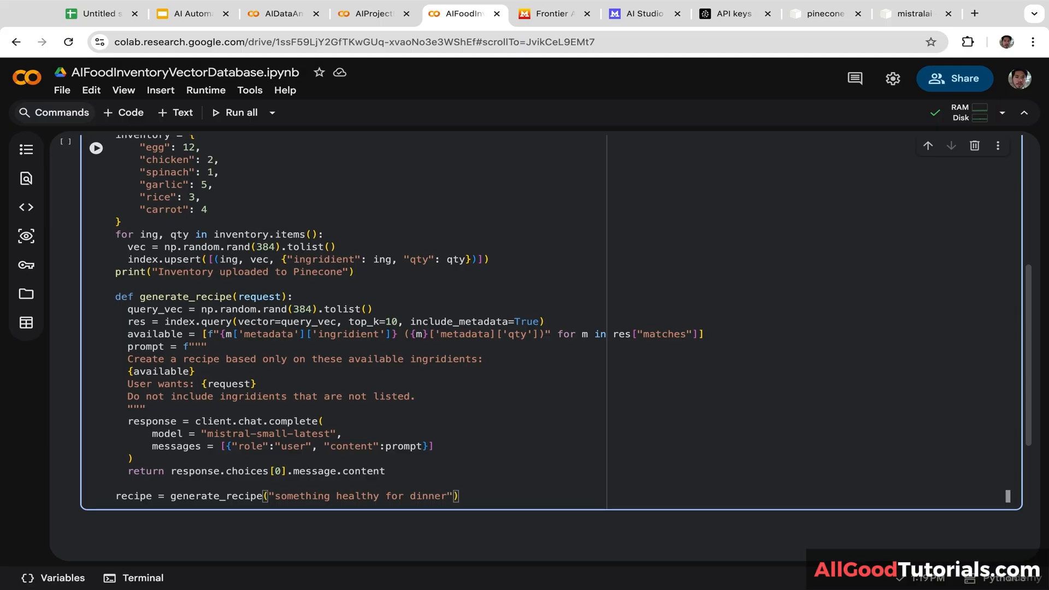
Step: Print an "\n AI Recipe \n" heading followed by print(recipe)
key(Return)
text(print(")
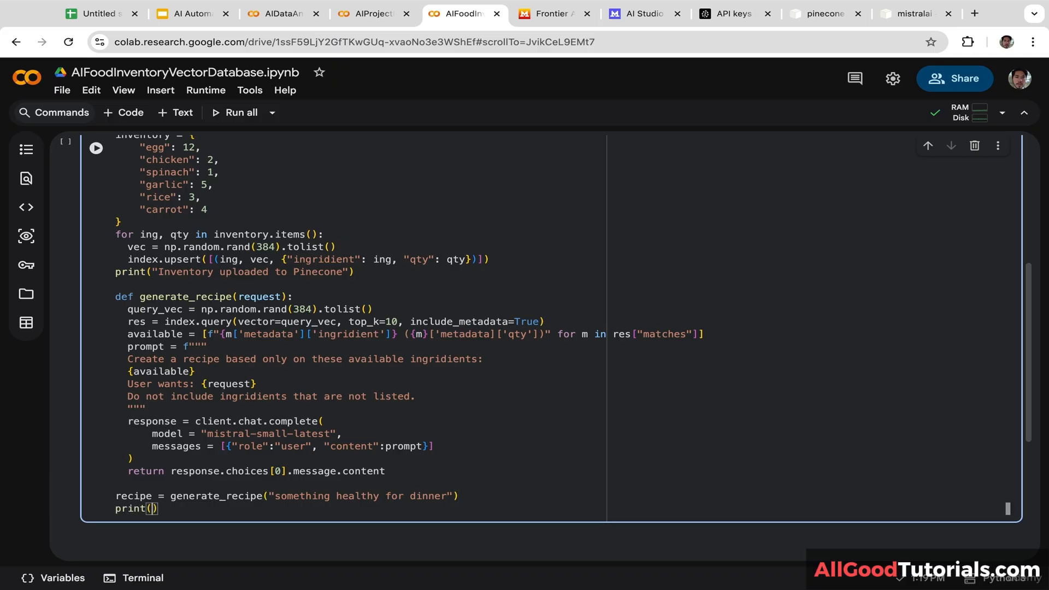
text(\n AI Recipe)
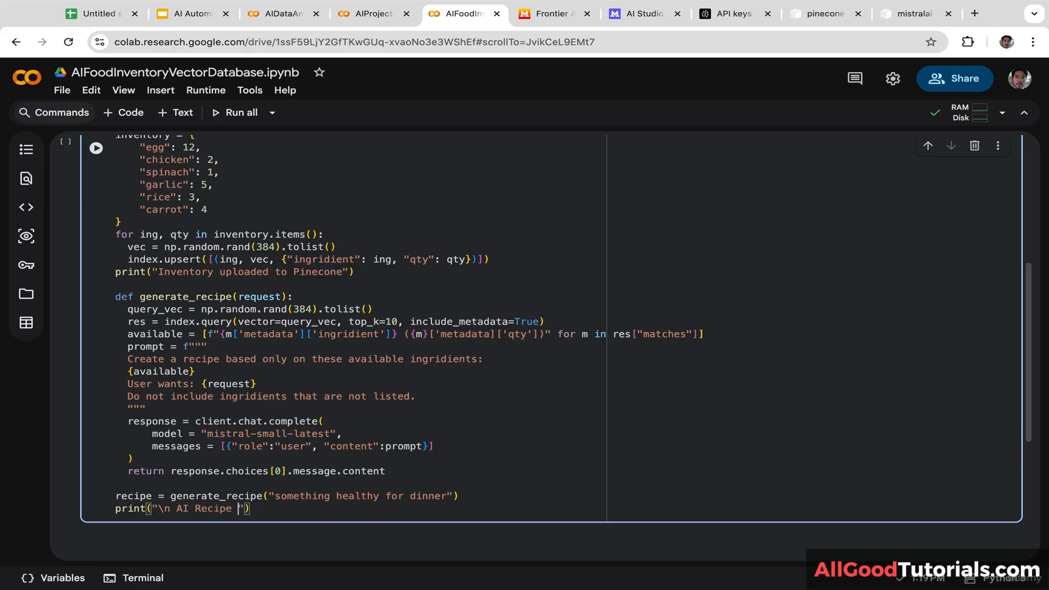
text( \n)
key(Return)
text(print()
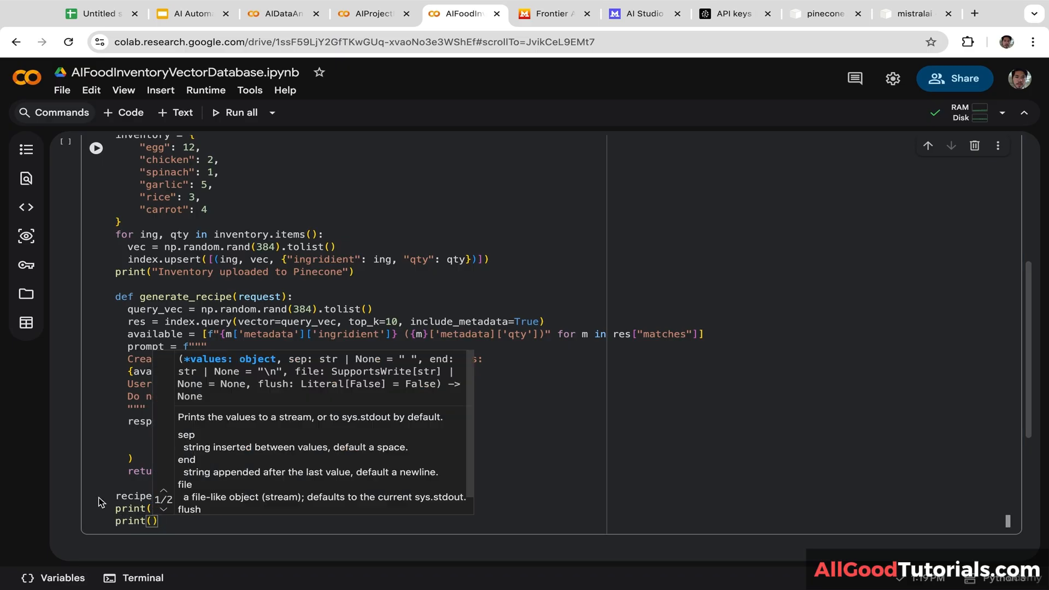
double_click(116, 494)
click(124, 485)
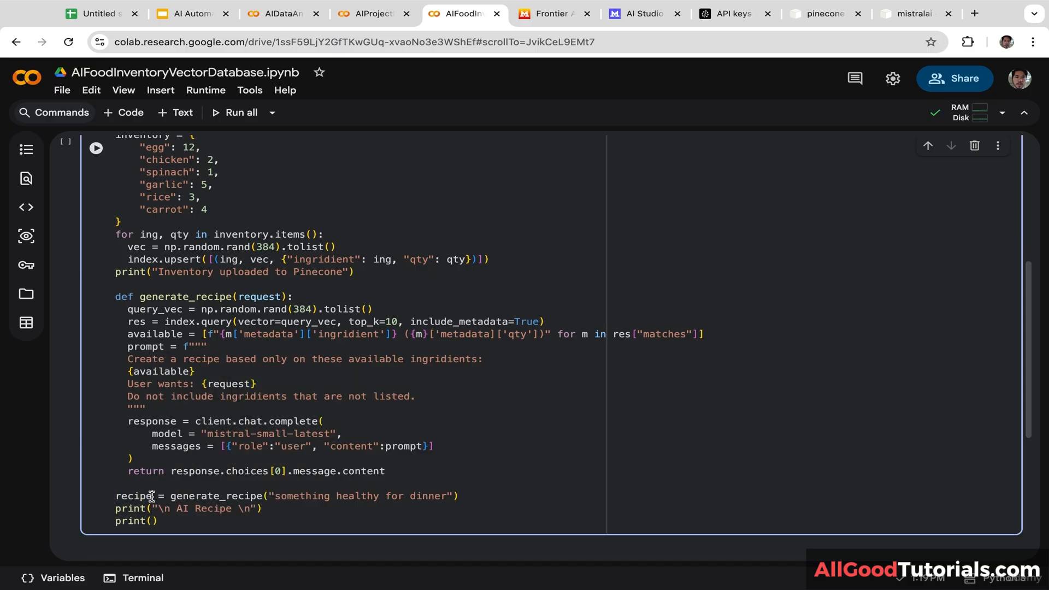
drag(152, 497, 102, 497)
click(155, 522)
key(ctrl+v)
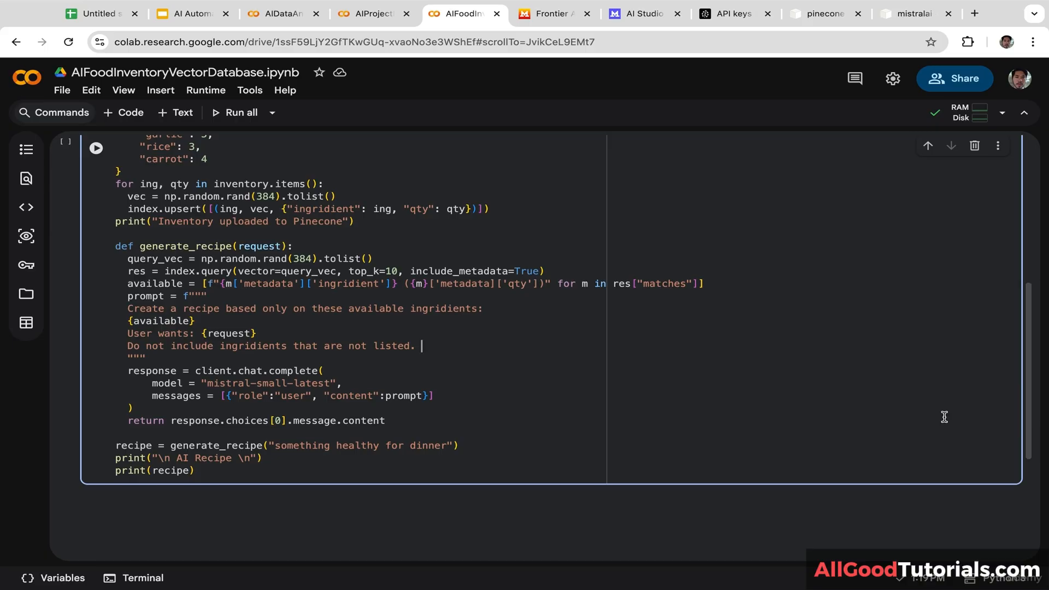
Step: Correct the ingridient/ingridients misspellings in the metadata key and both prompt lines
drag(1029, 415, 1018, 311)
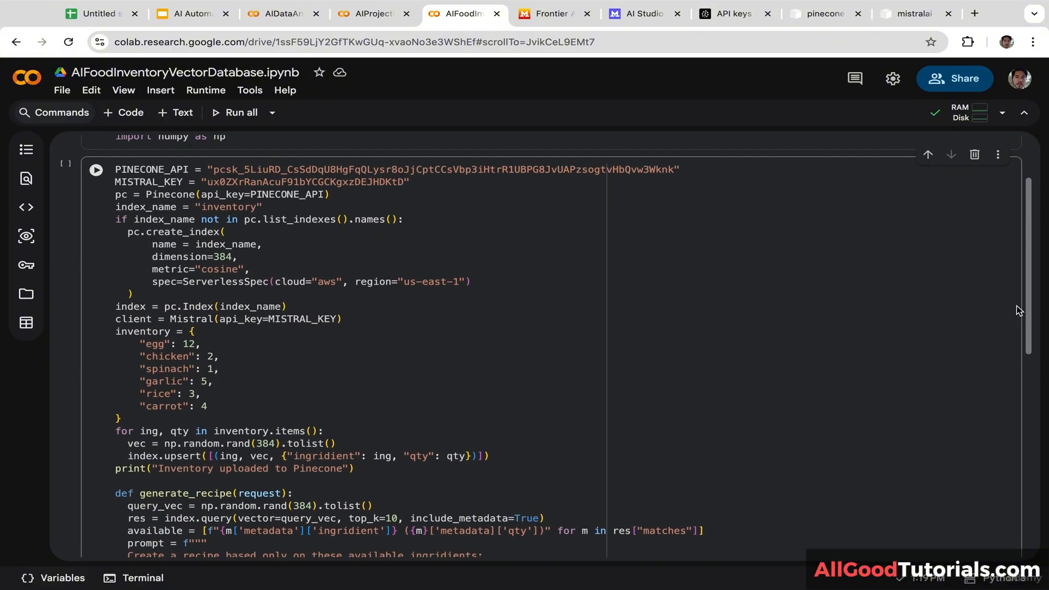
click(327, 457)
key(BackSpace)
text(e)
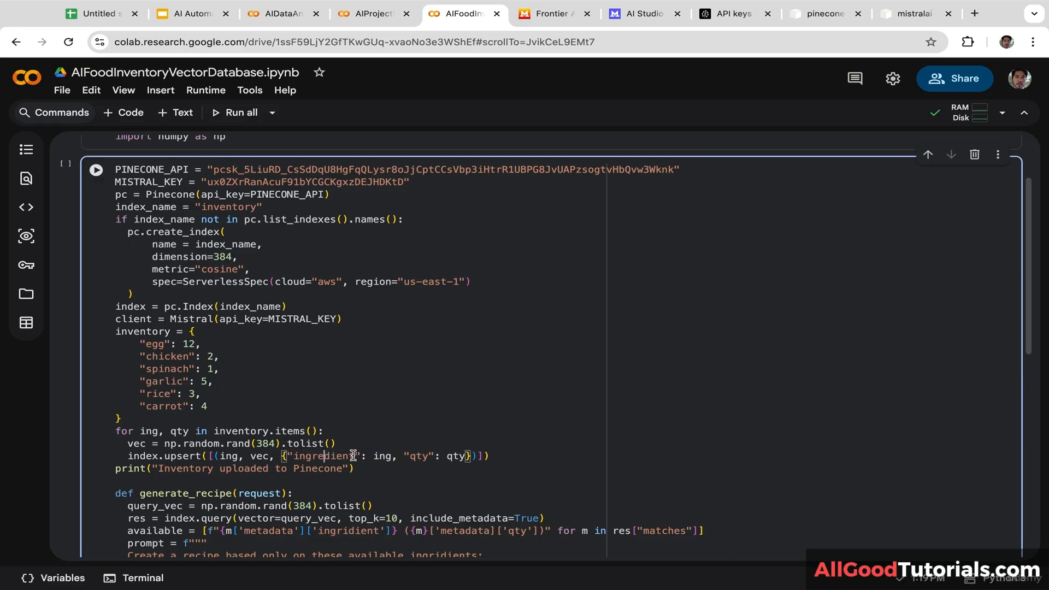
click(351, 534)
key(BackSpace)
mouse_move(349, 588)
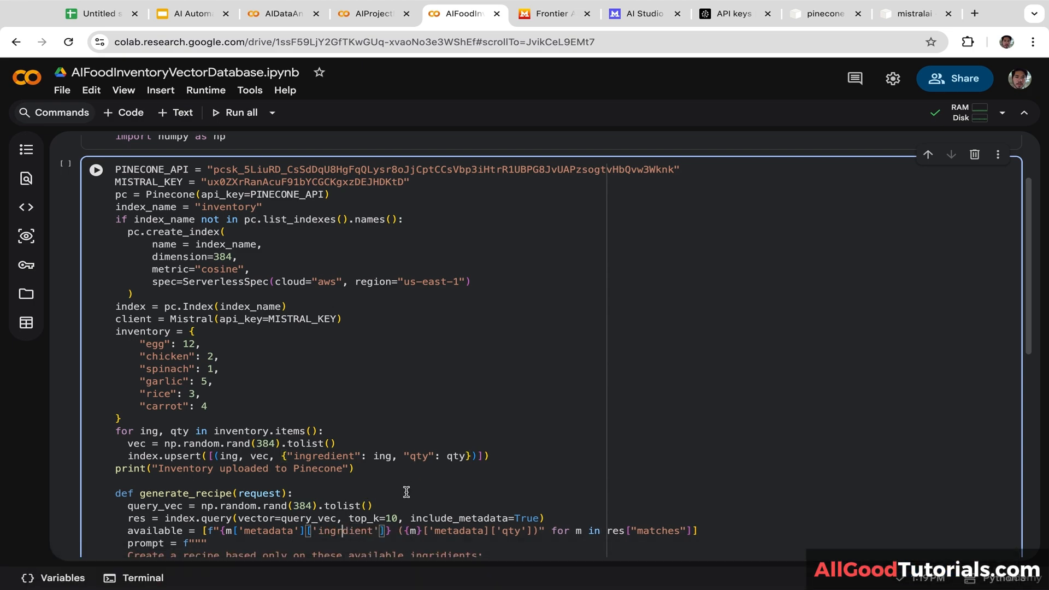
drag(1031, 327, 1005, 410)
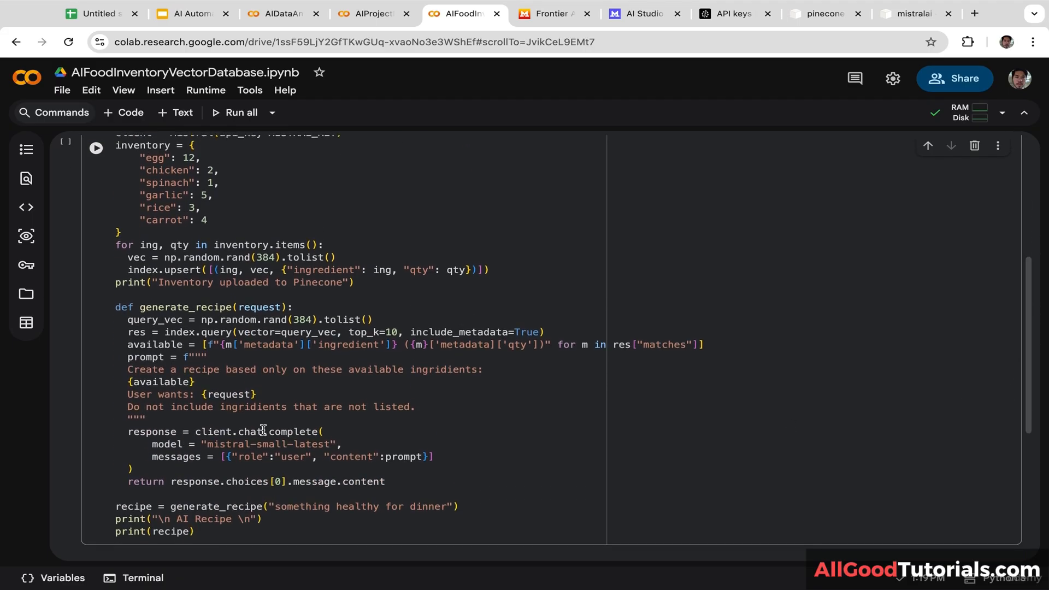
click(250, 408)
key(BackSpace)
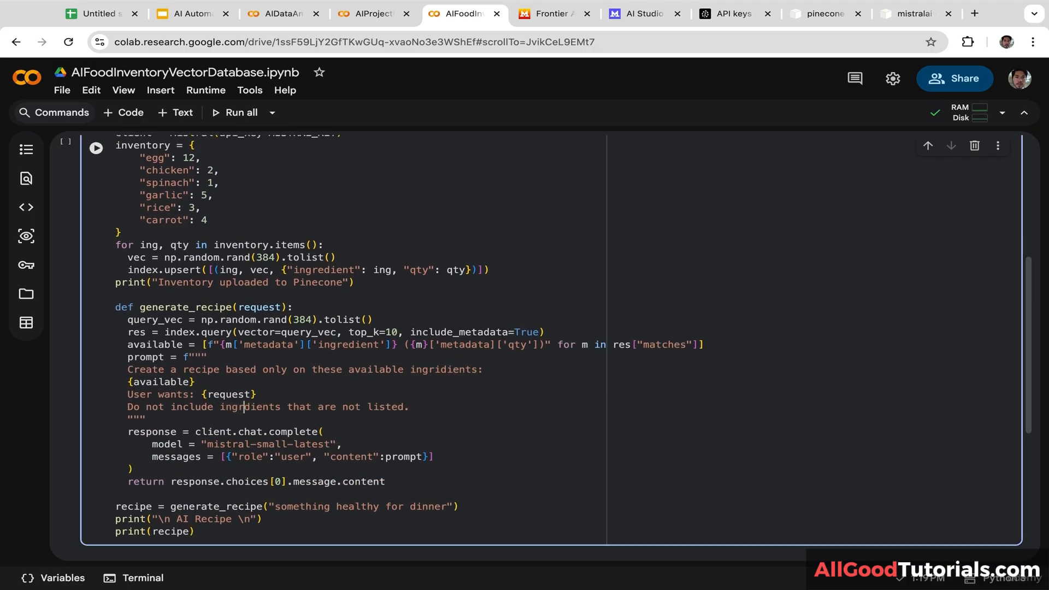
text(e)
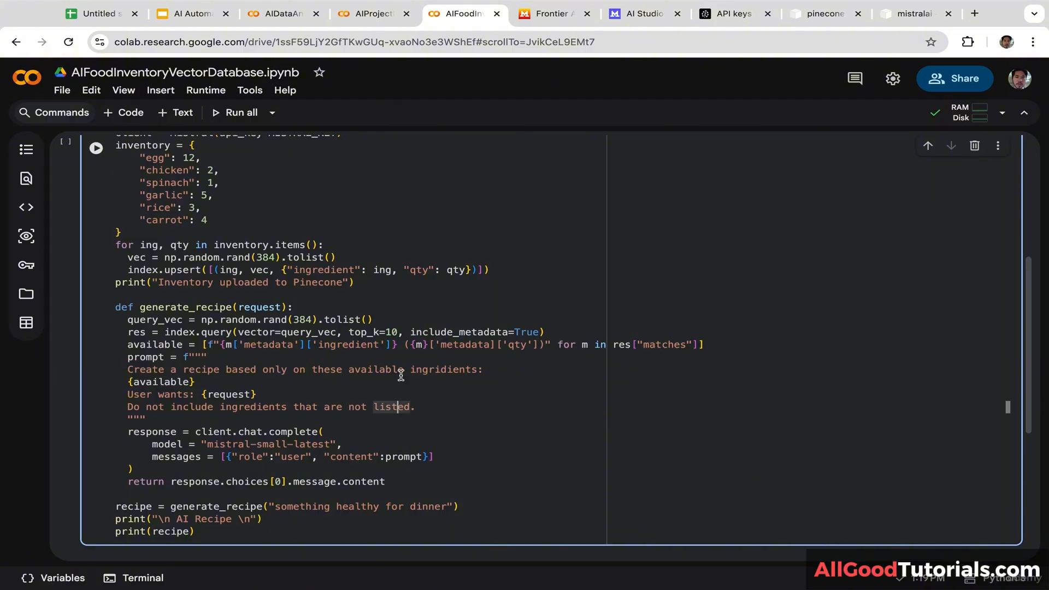
click(441, 370)
key(BackSpace)
text(e)
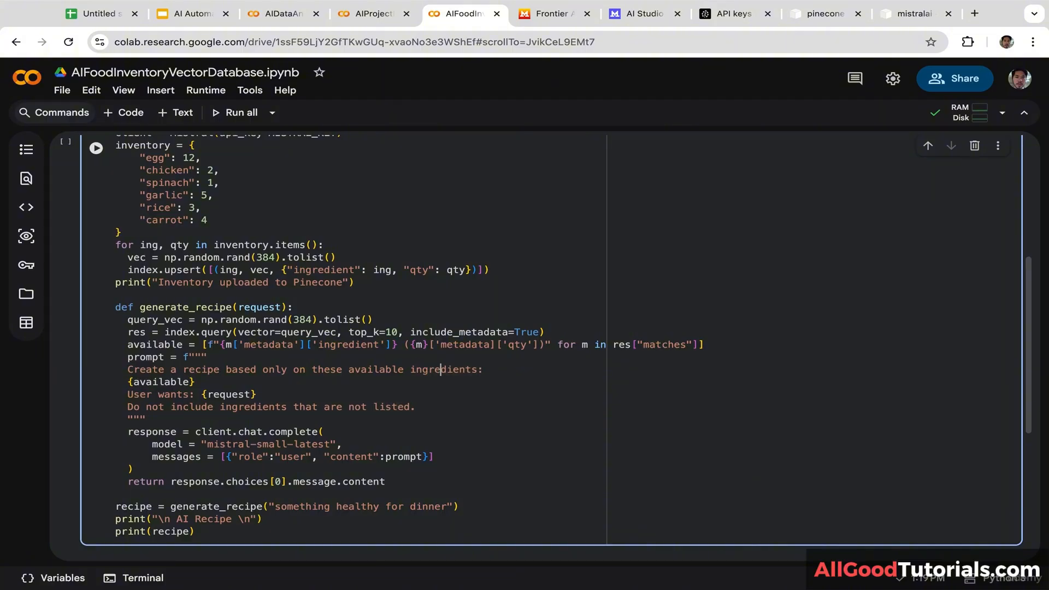
Step: Balance the available f-string: remove the extra brace after m, add the missing quote and closing parenthesis
click(554, 386)
click(425, 345)
key(Delete)
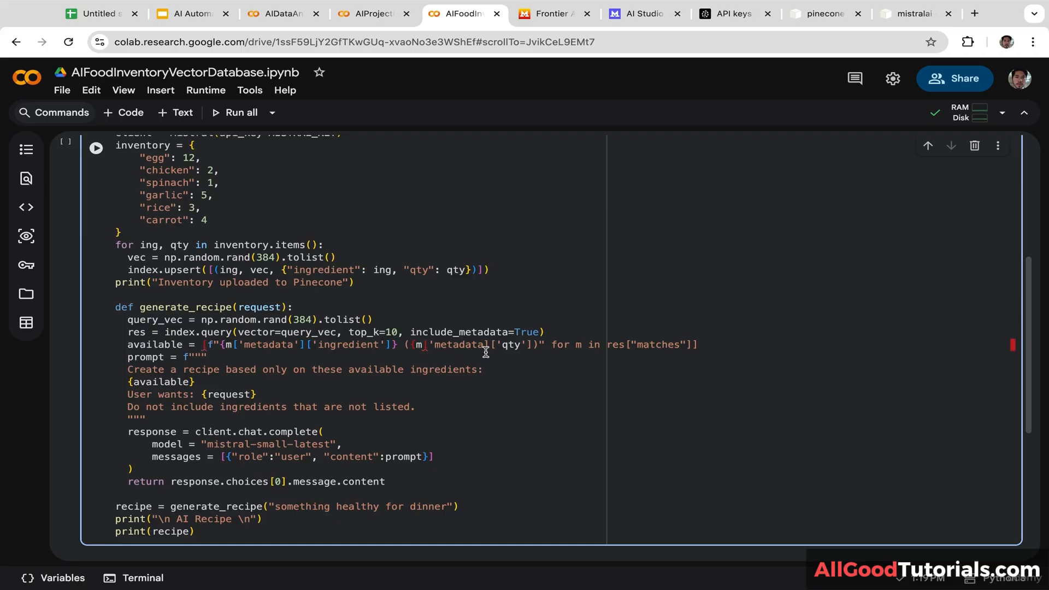
click(483, 345)
text(')
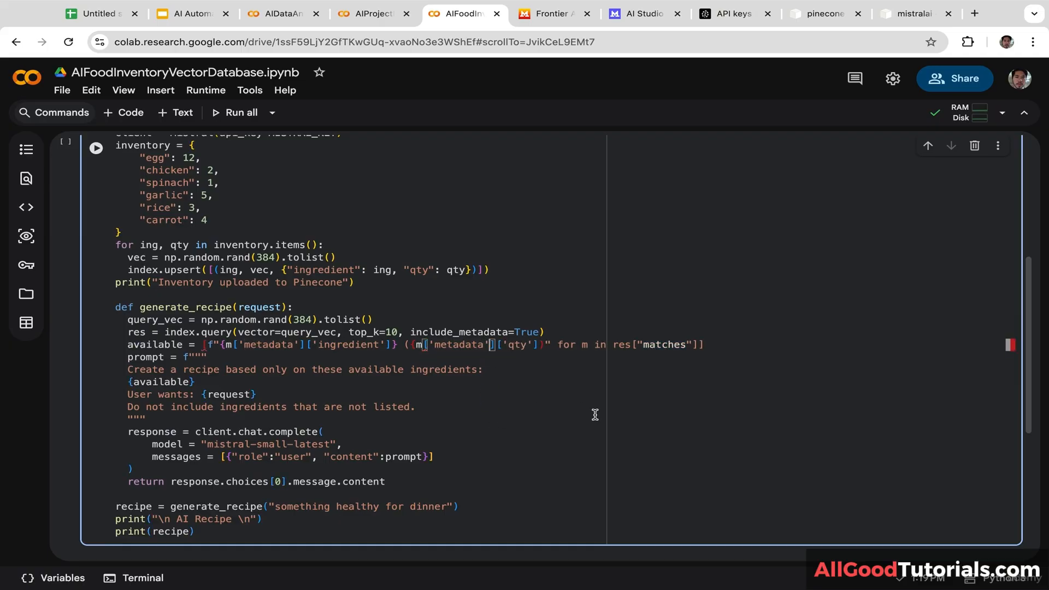
click(544, 346)
text())
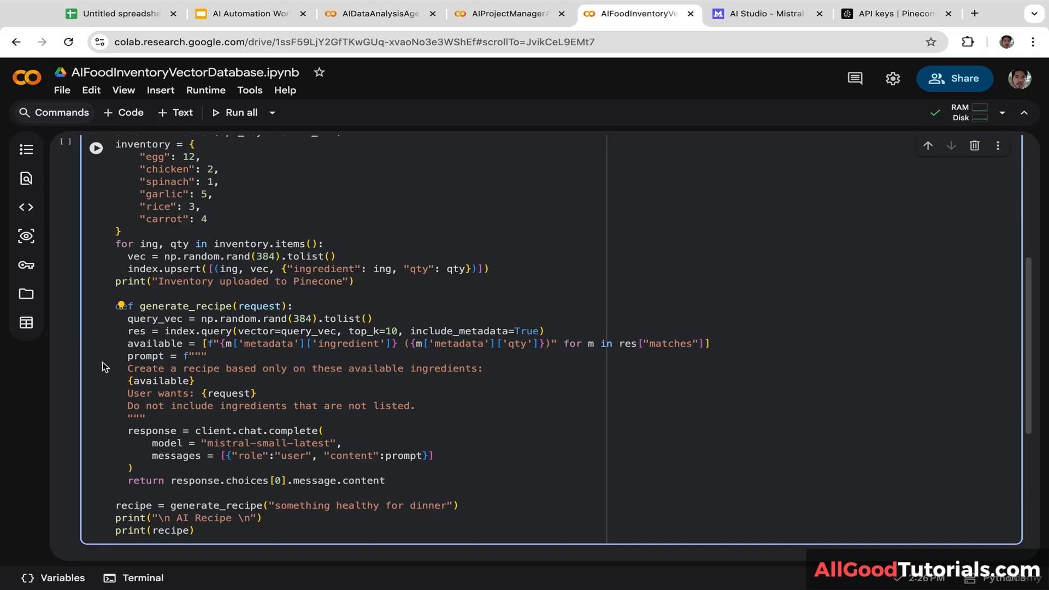
Step: Comment out the query_vec and res Pinecone query lines
key(ctrl+slash)
key(Down)
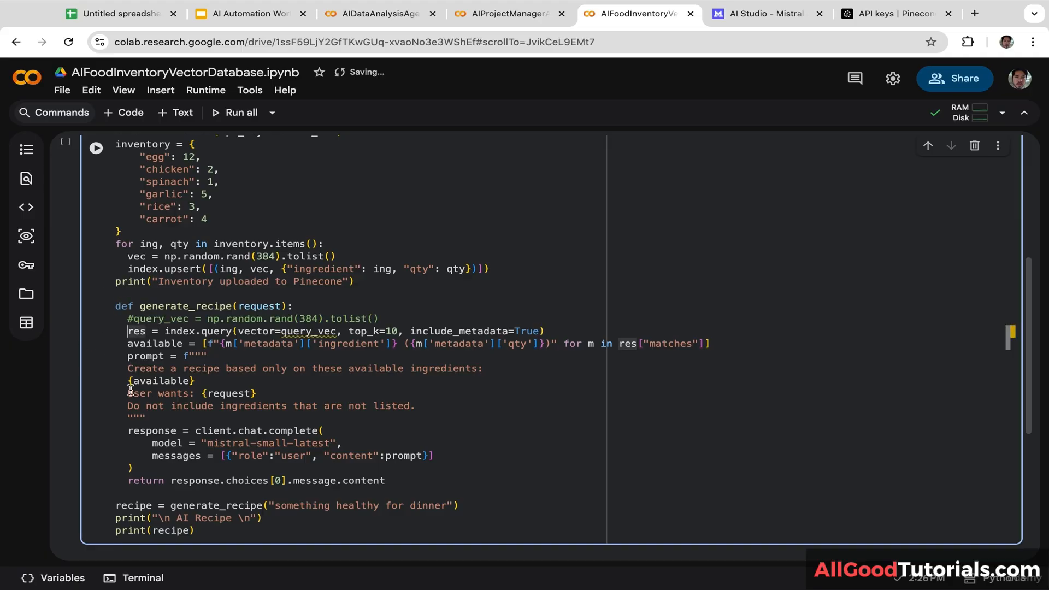
key(ctrl+slash)
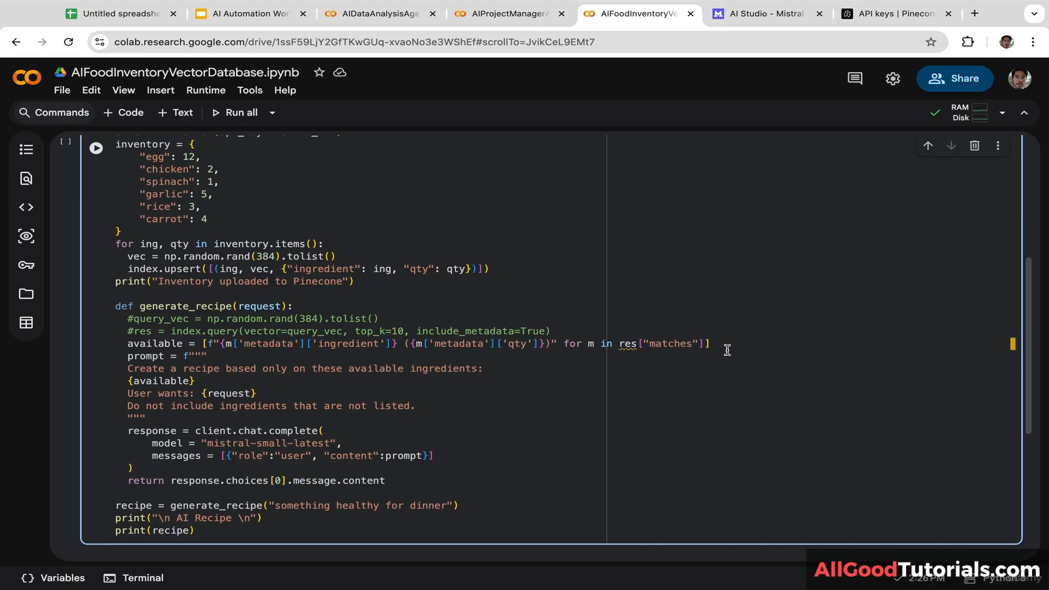
Step: Replace the available line with an inventory.items() version building '{ing} ({qty})' entries
drag(726, 346, 129, 347)
text(available = [f"{ing} ({qty})" for ing, qty in inventory.items()])
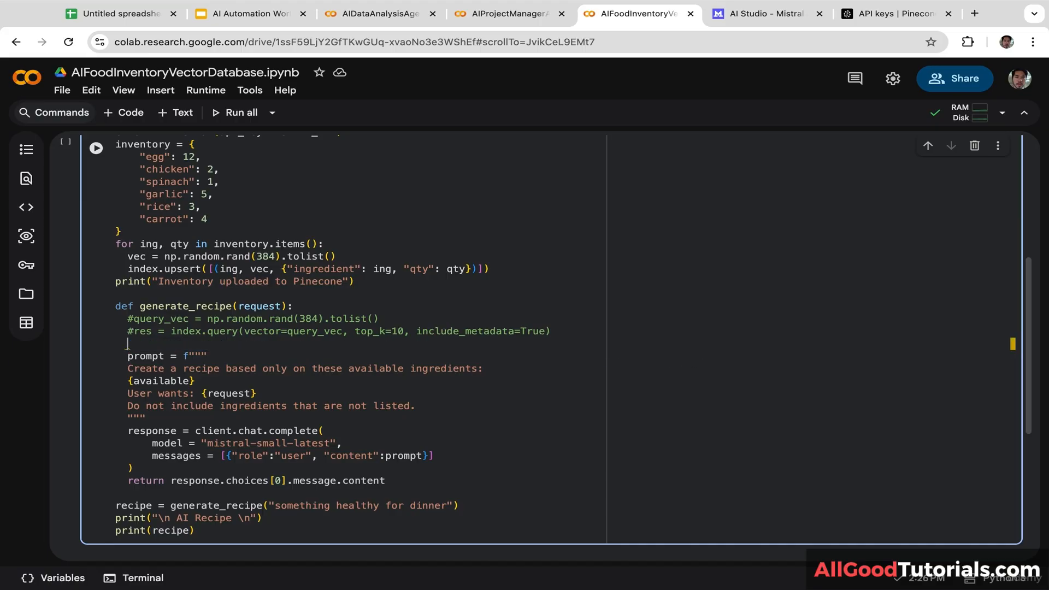
click(133, 346)
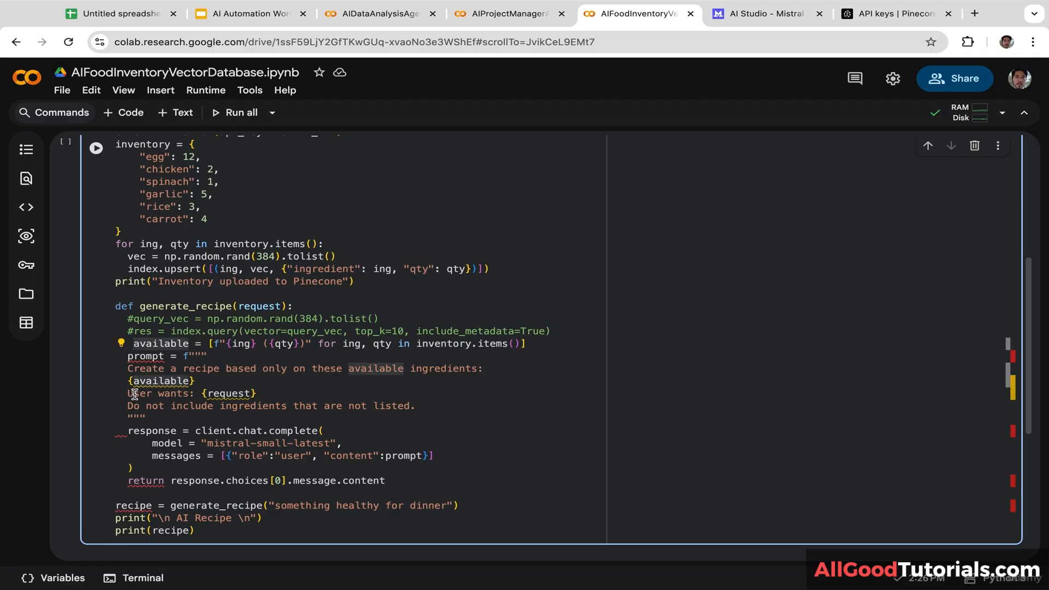
key(BackSpace)
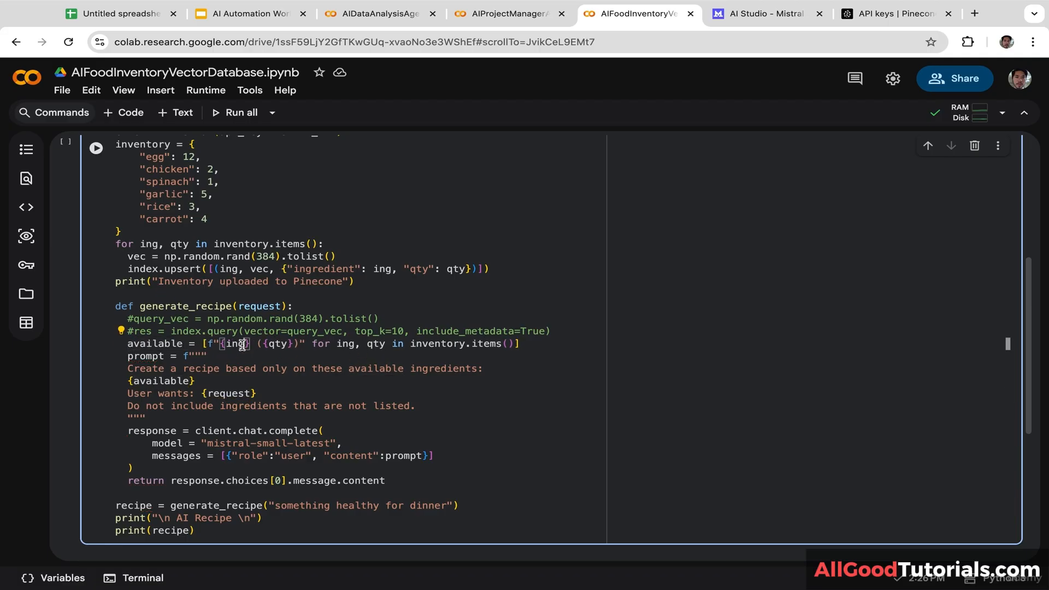
double_click(234, 344)
double_click(276, 344)
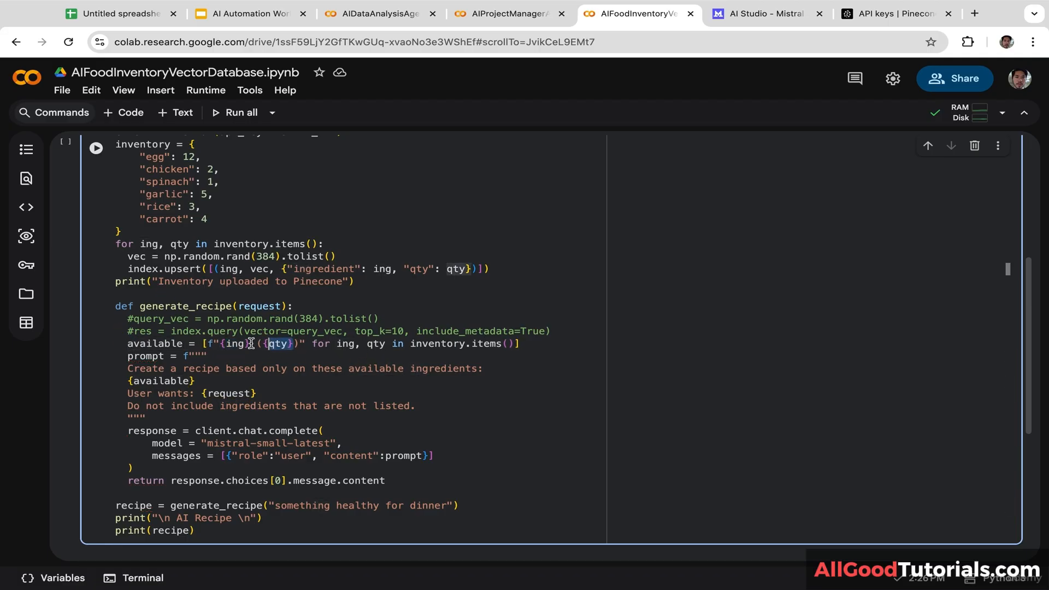
click(287, 360)
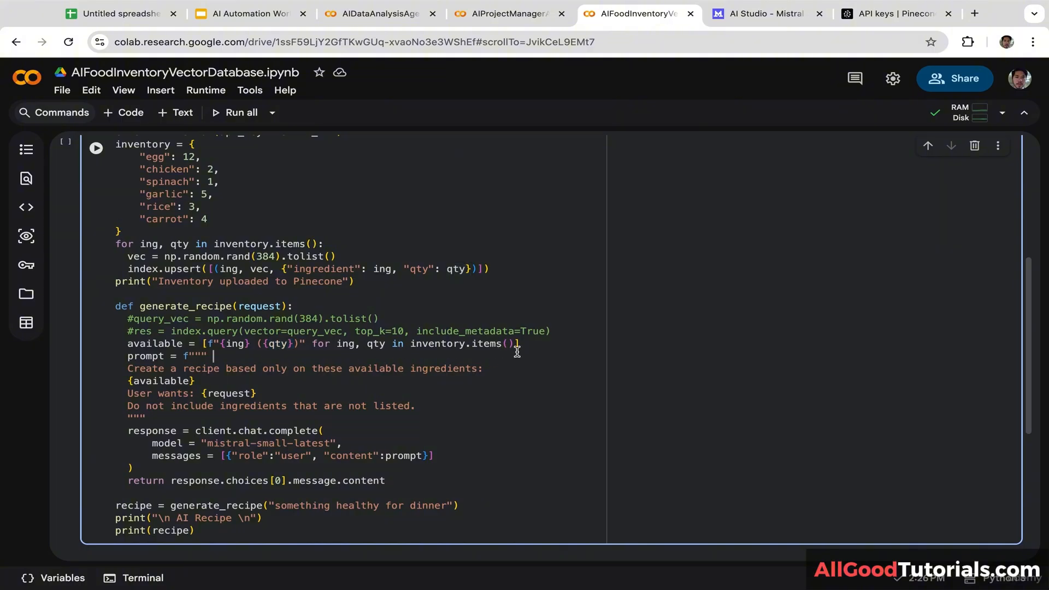
mouse_move(1028, 298)
mouse_down()
mouse_move(1027, 335)
mouse_move(1027, 293)
mouse_up()
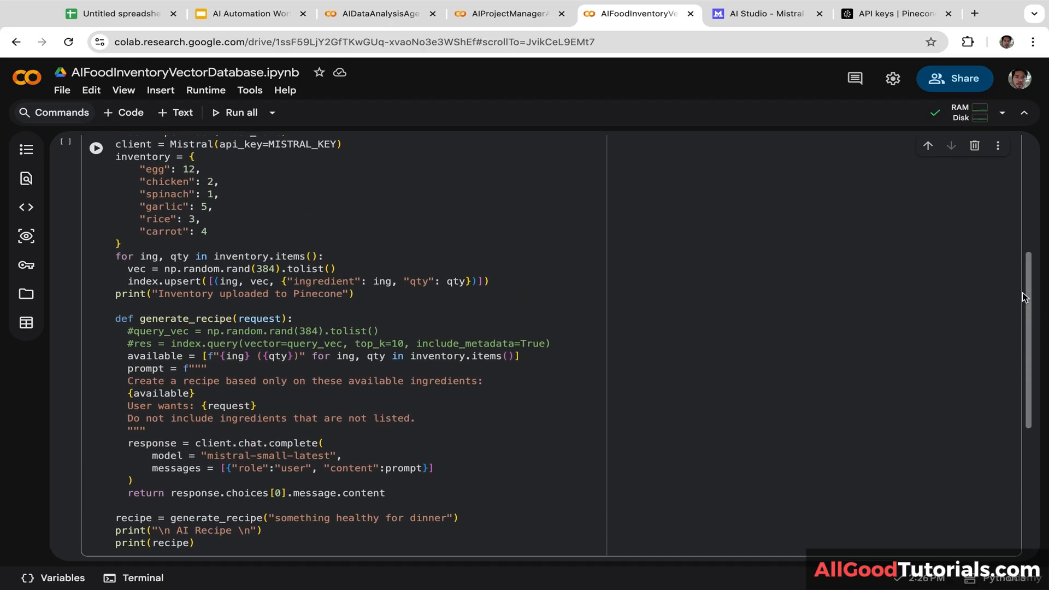
Step: Run the cell and scroll through the Garlic Chicken with Spinach and Rice recipe output
click(97, 148)
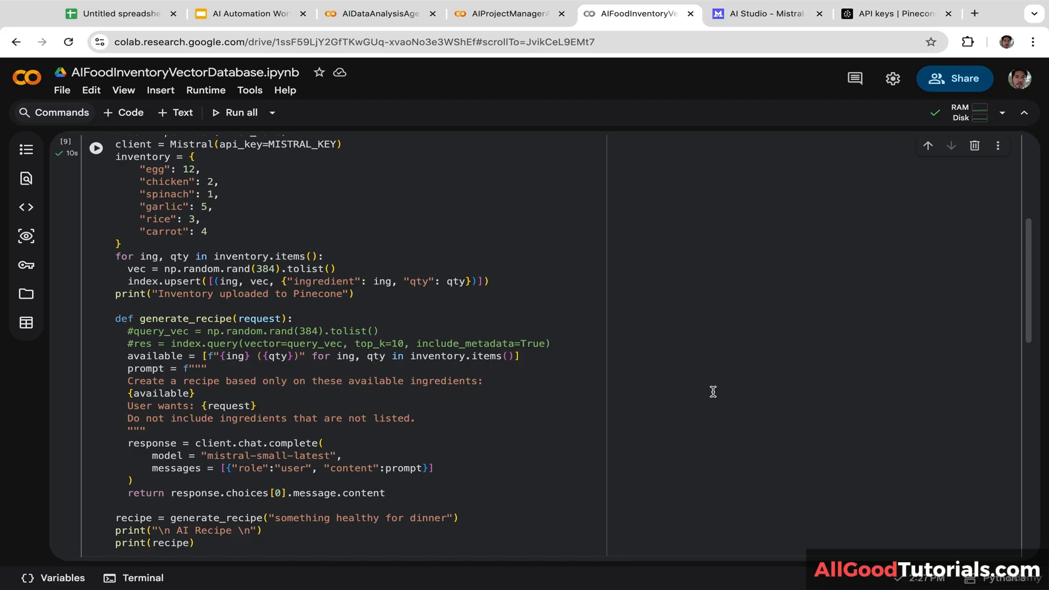
scroll(713, 392, down, 5)
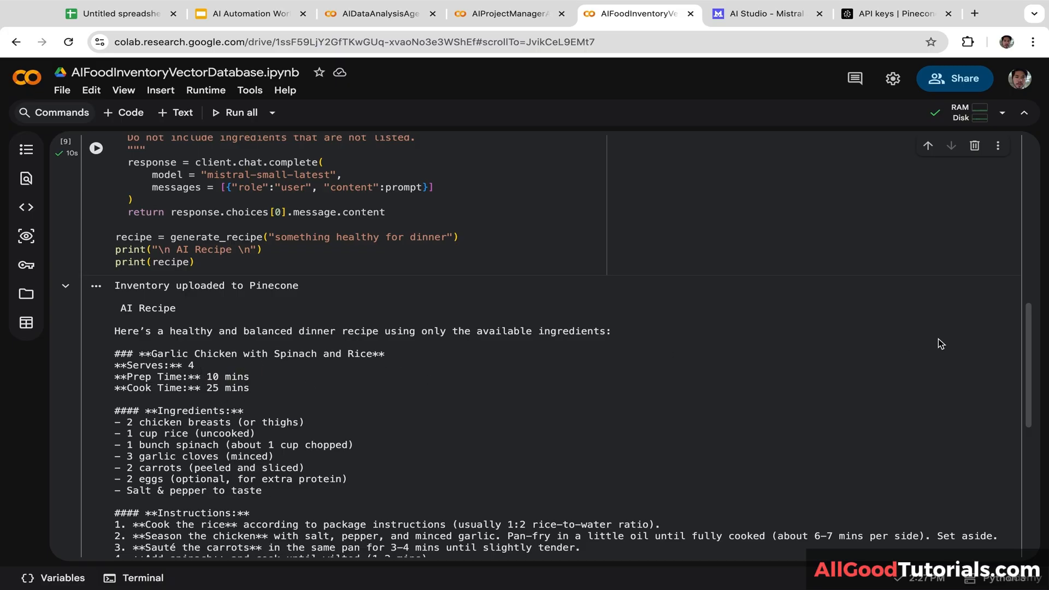
drag(1027, 339, 1020, 397)
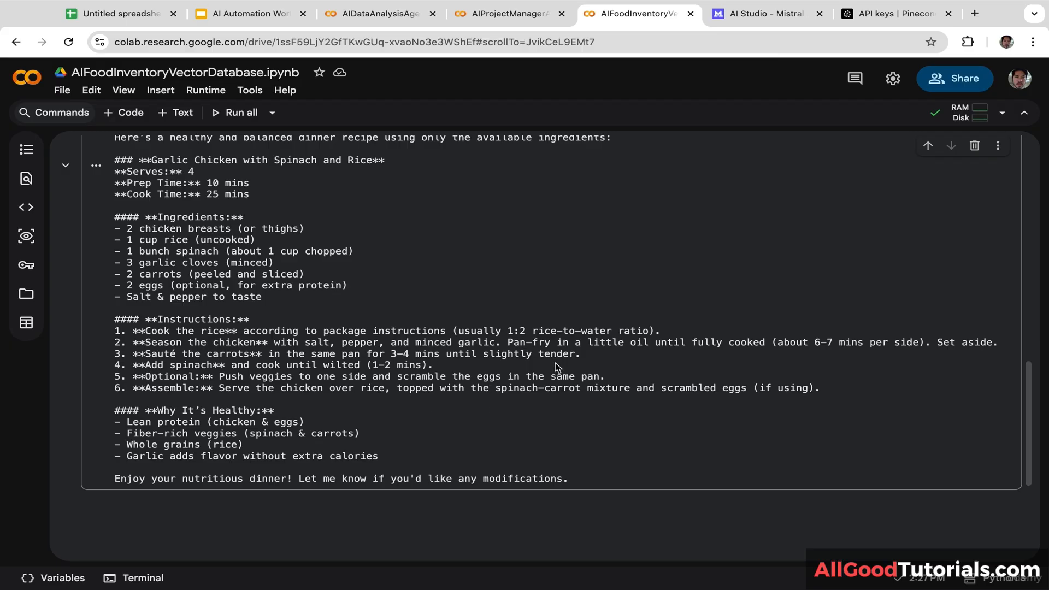
Step: Open the Pinecone inventory index and browse its six records, carrot through spinach
click(883, 12)
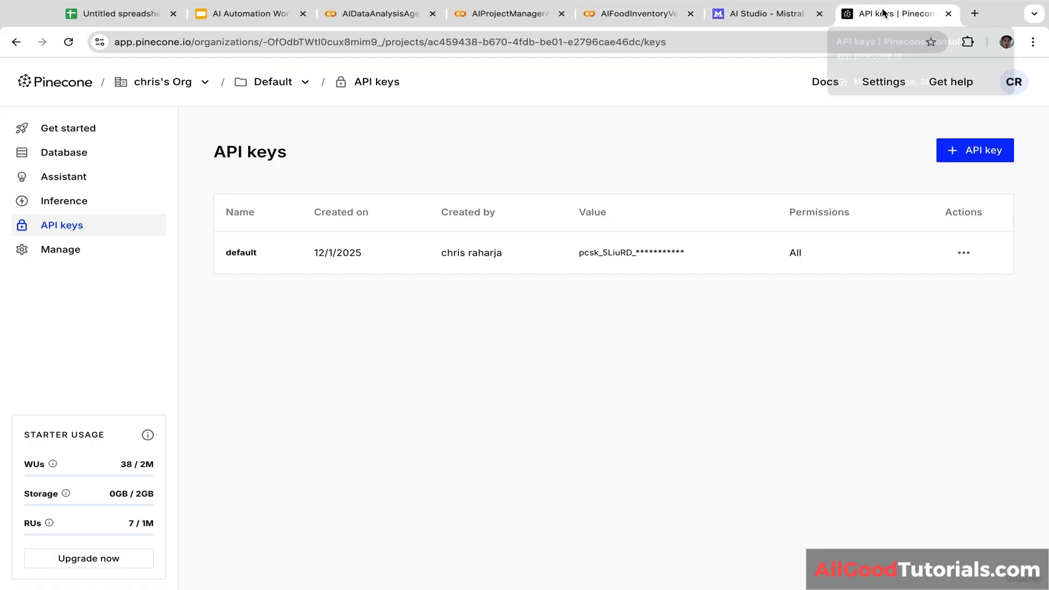
click(79, 154)
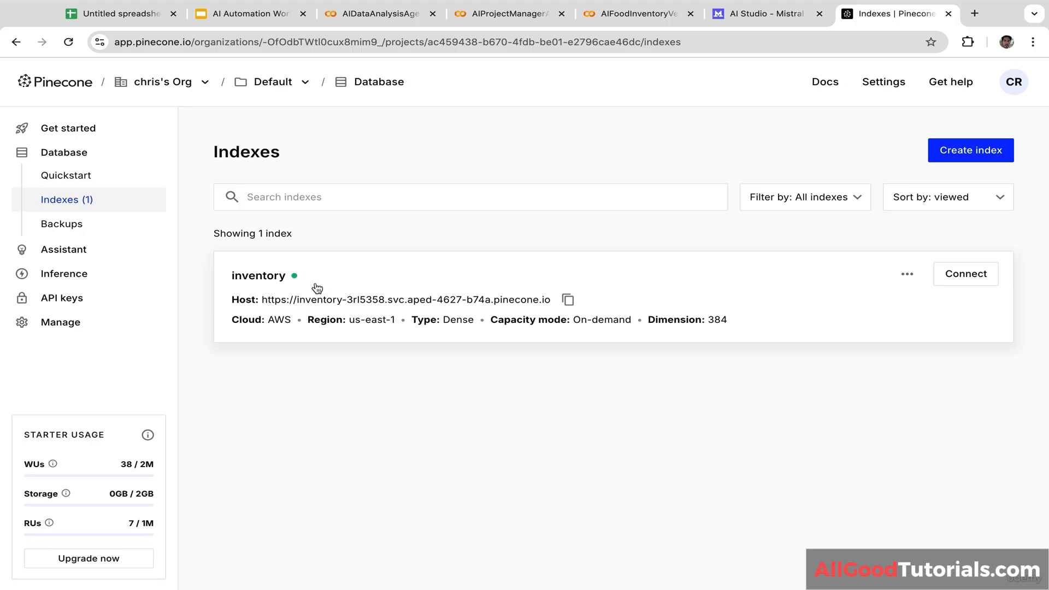
click(329, 297)
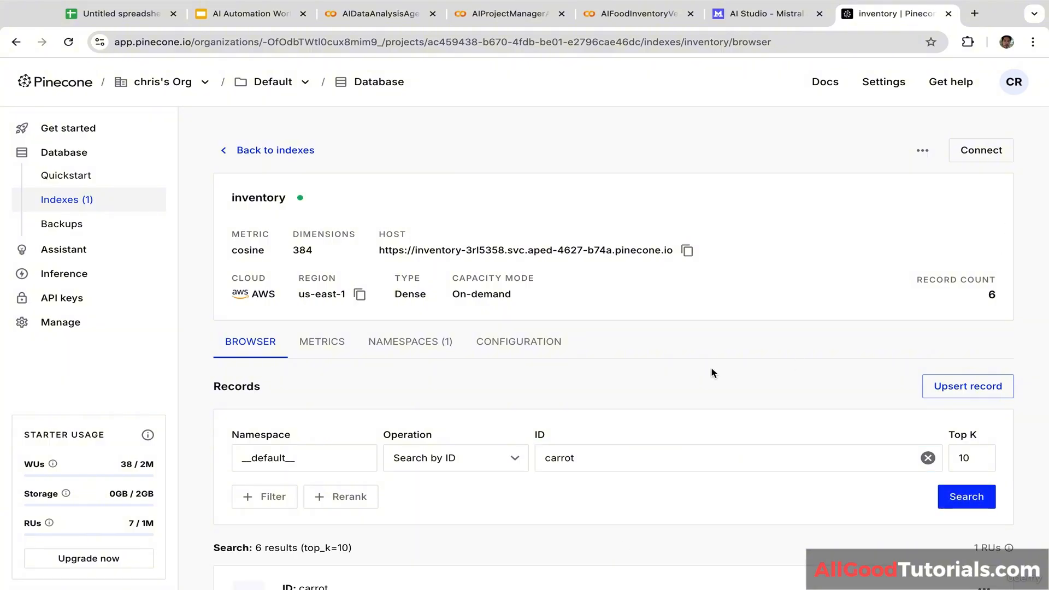
scroll(710, 366, down, 4)
scroll(712, 371, down, 4)
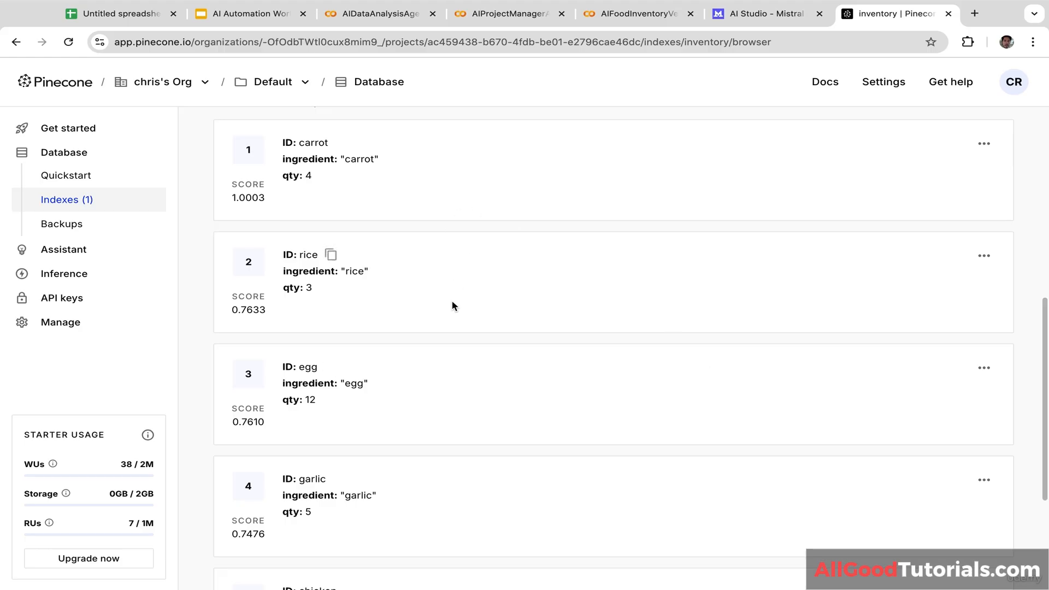
scroll(452, 304, down, 3)
scroll(451, 304, down, 1)
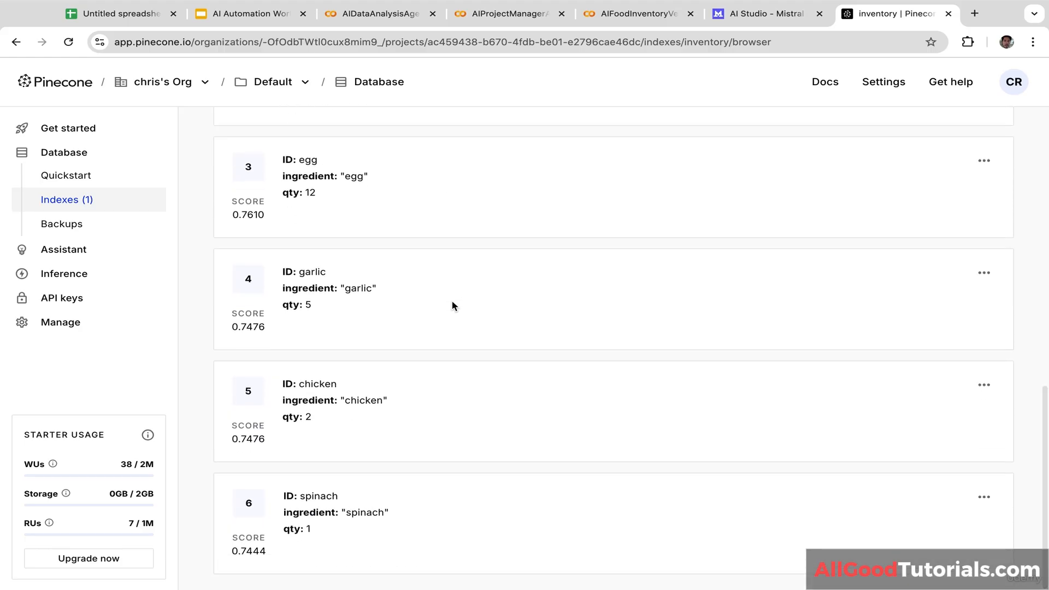
Step: Return to the Colab notebook and scroll back over the recipe output
click(653, 14)
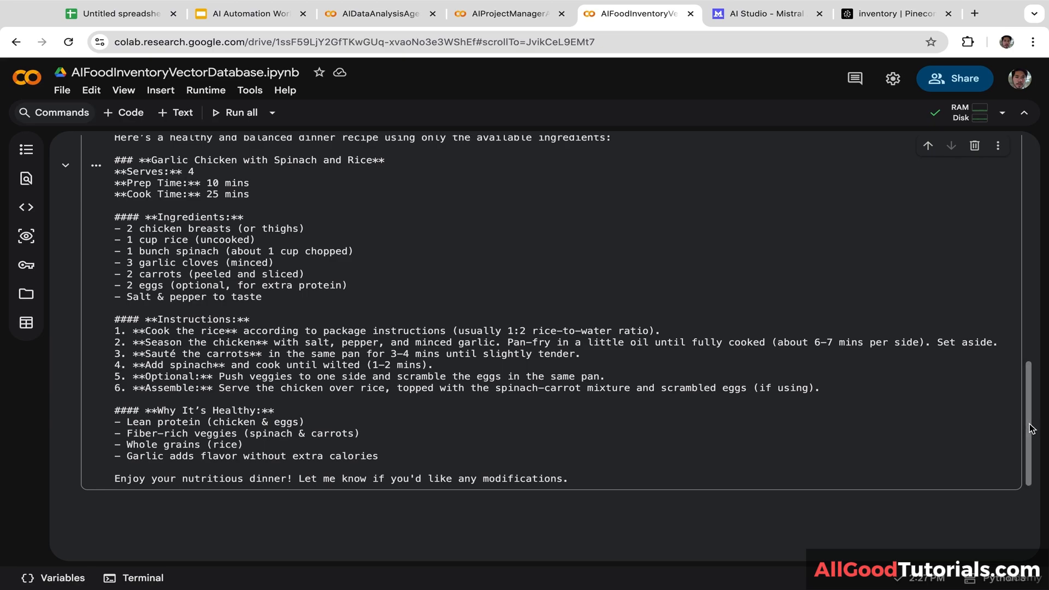
drag(1031, 429, 1024, 323)
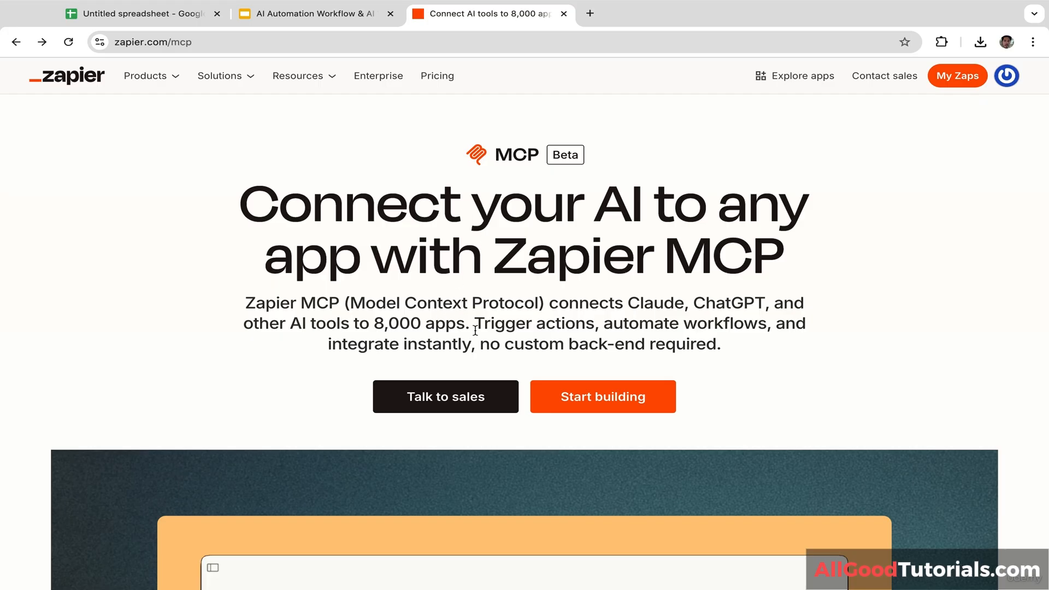
Step: Create a new Zapier MCP server with Mistral AI as the client, keeping the default name
click(596, 402)
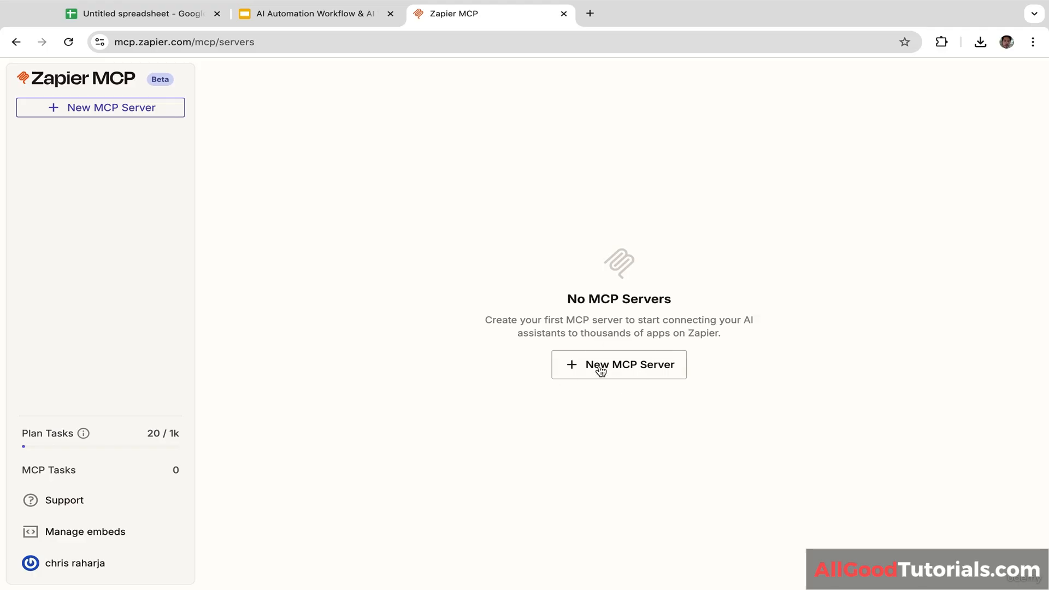
click(630, 372)
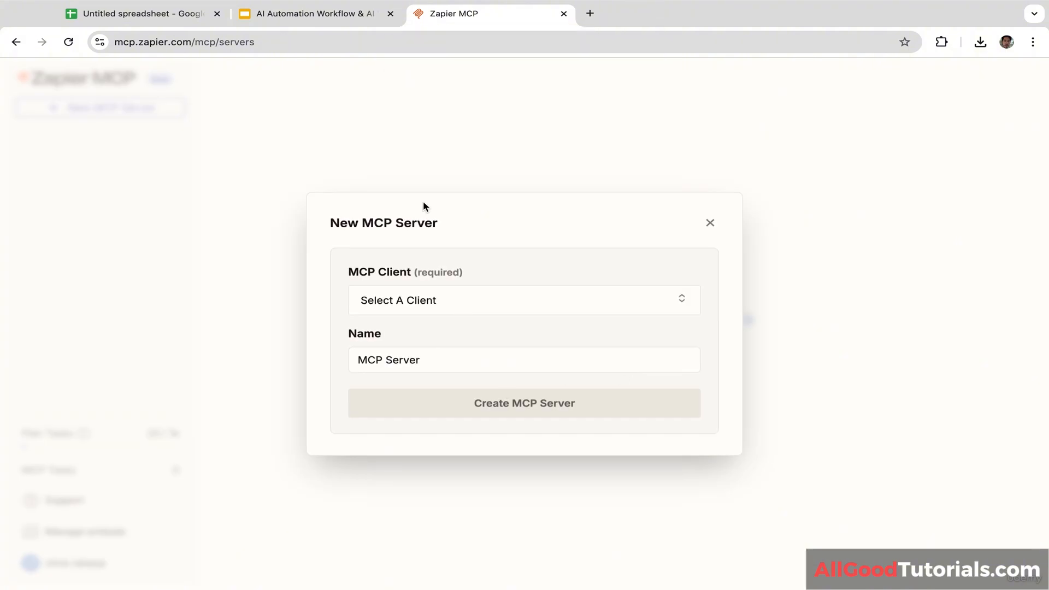
click(438, 306)
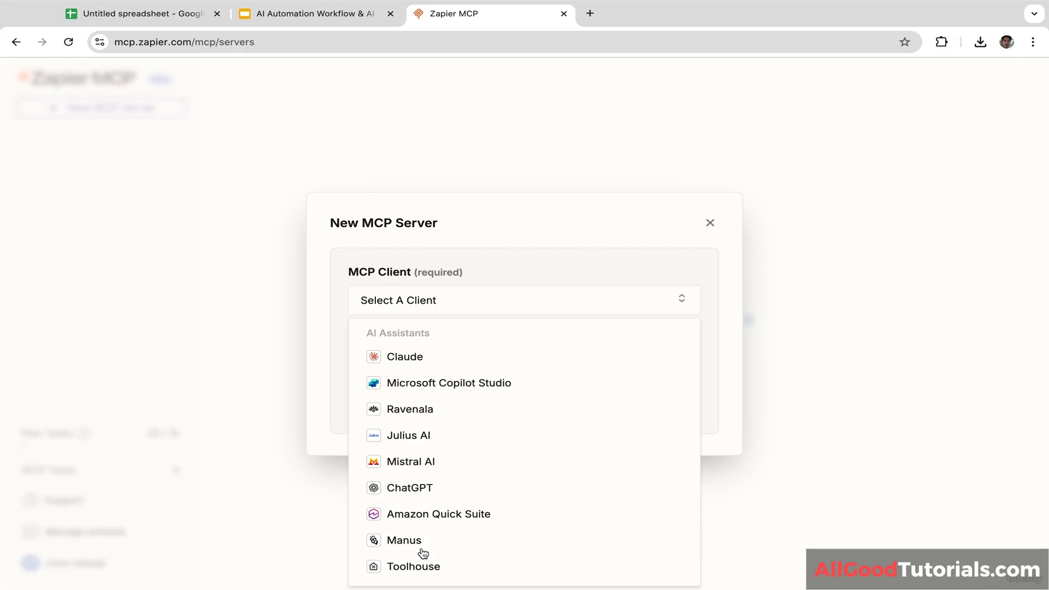
click(426, 464)
click(454, 300)
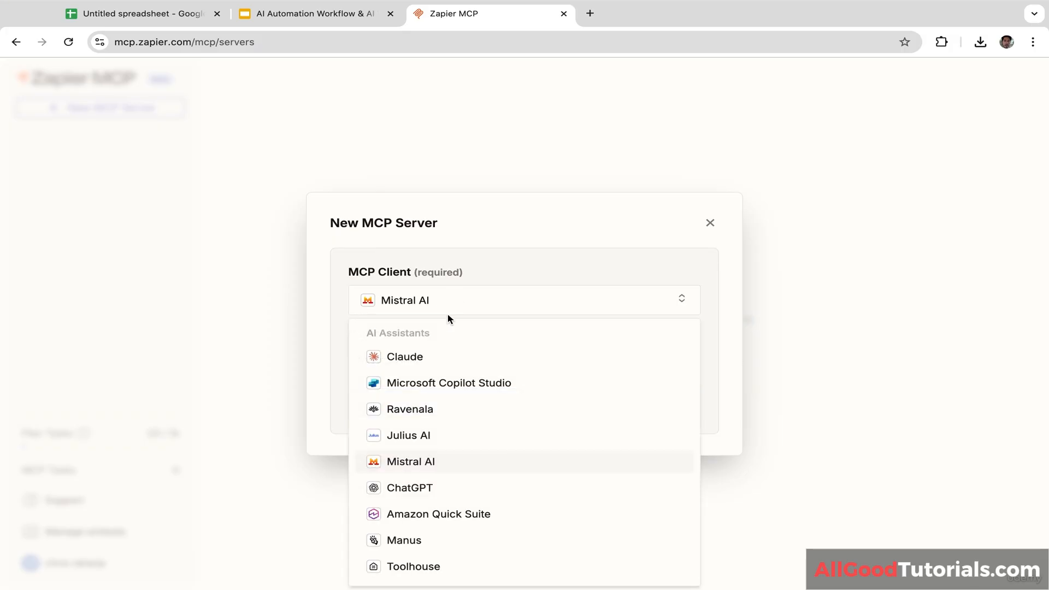
click(743, 400)
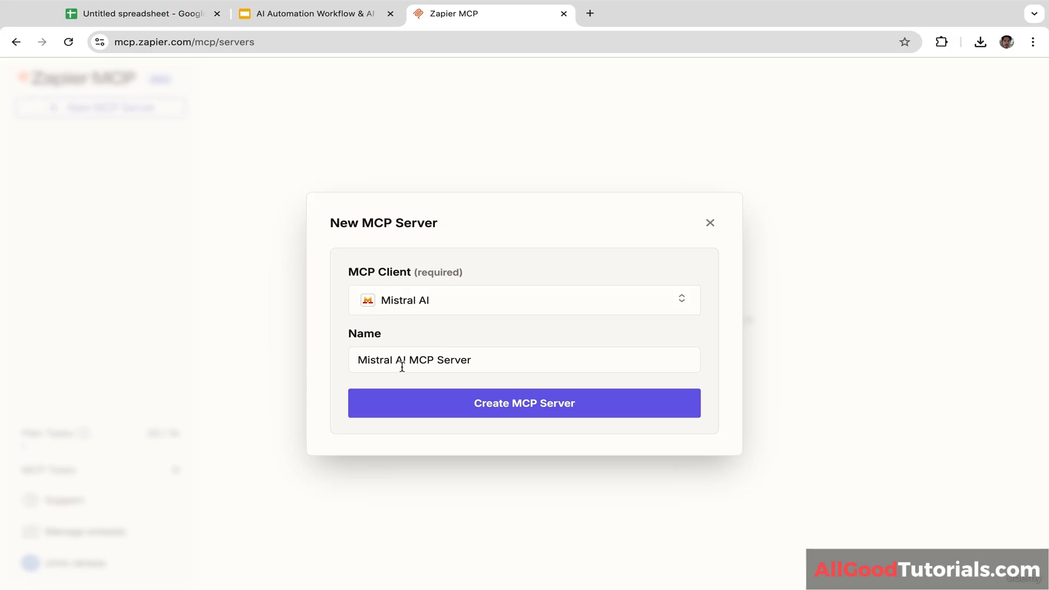
click(511, 410)
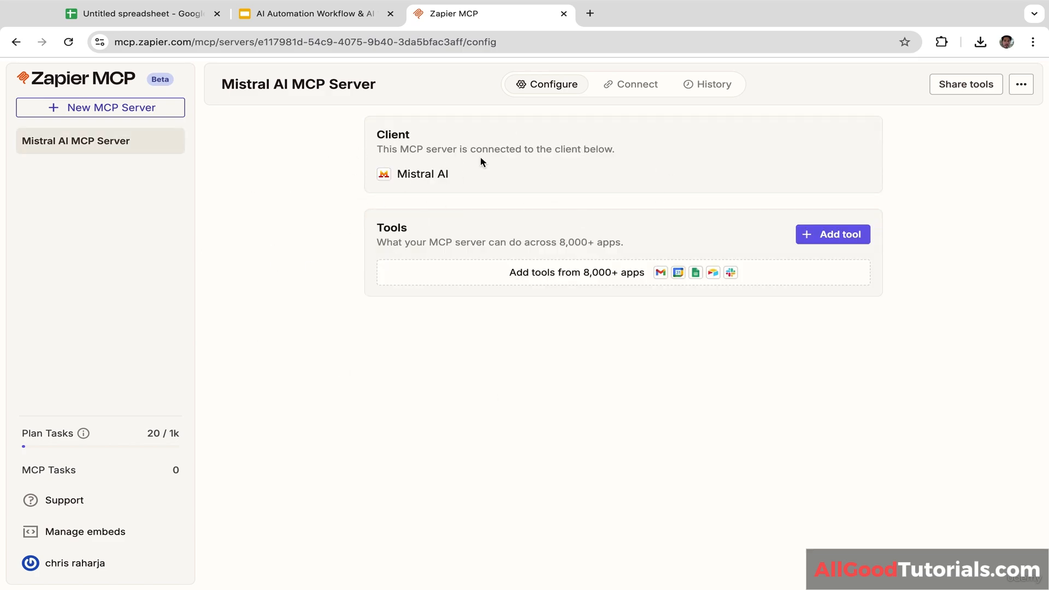
Step: Add the Google Sheets Create Spreadsheet tool to the Mistral AI MCP Server
click(842, 236)
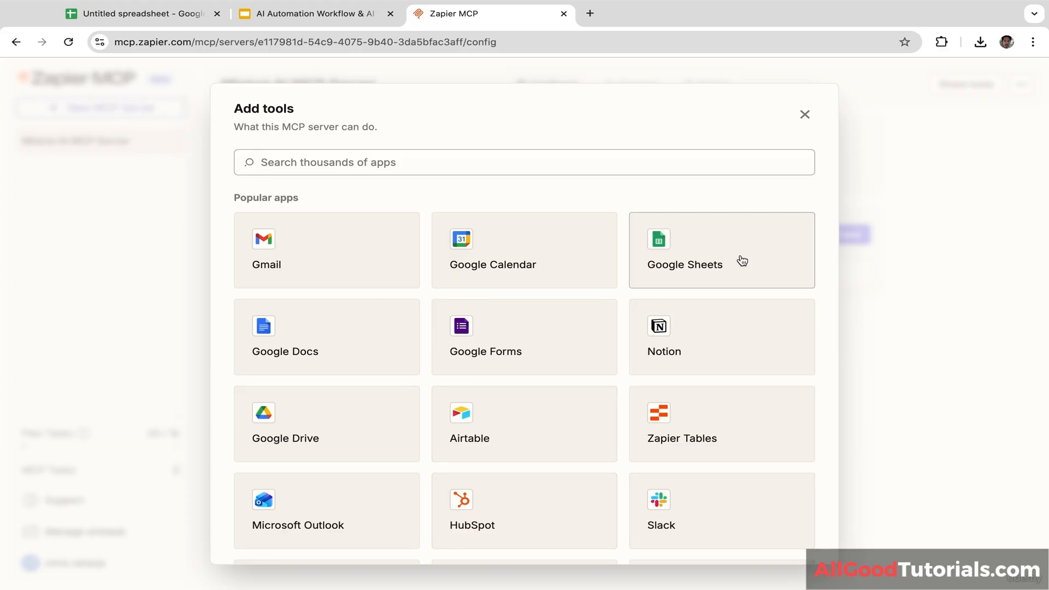
click(709, 268)
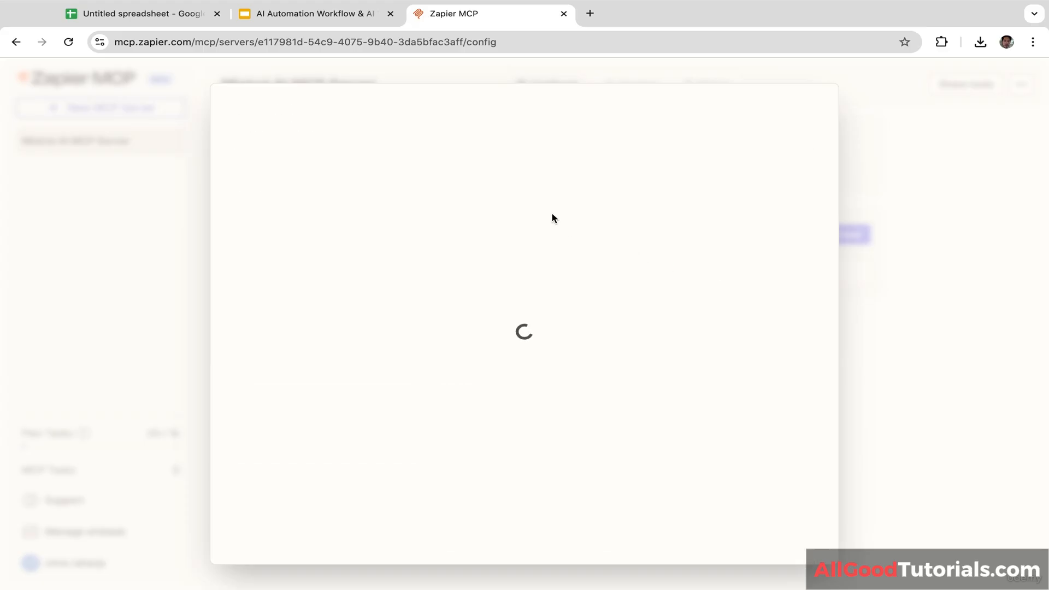
text(c)
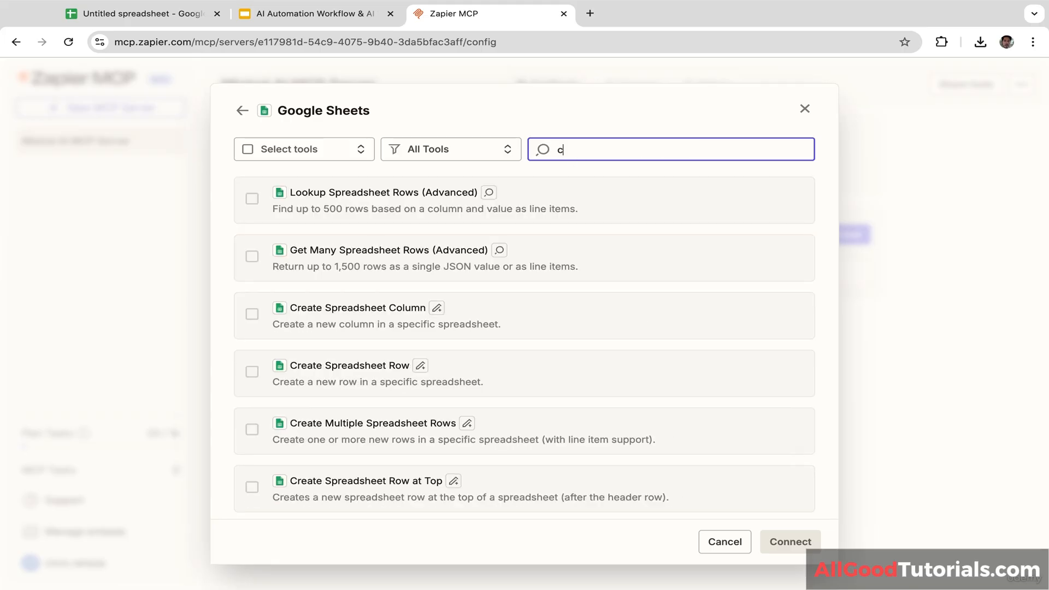
text(reate)
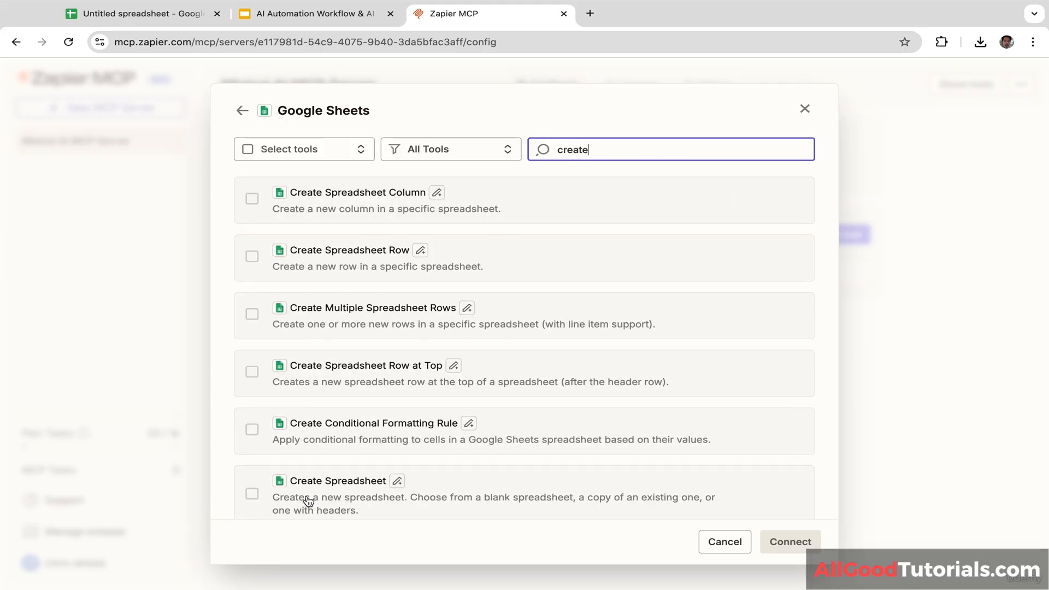
click(251, 495)
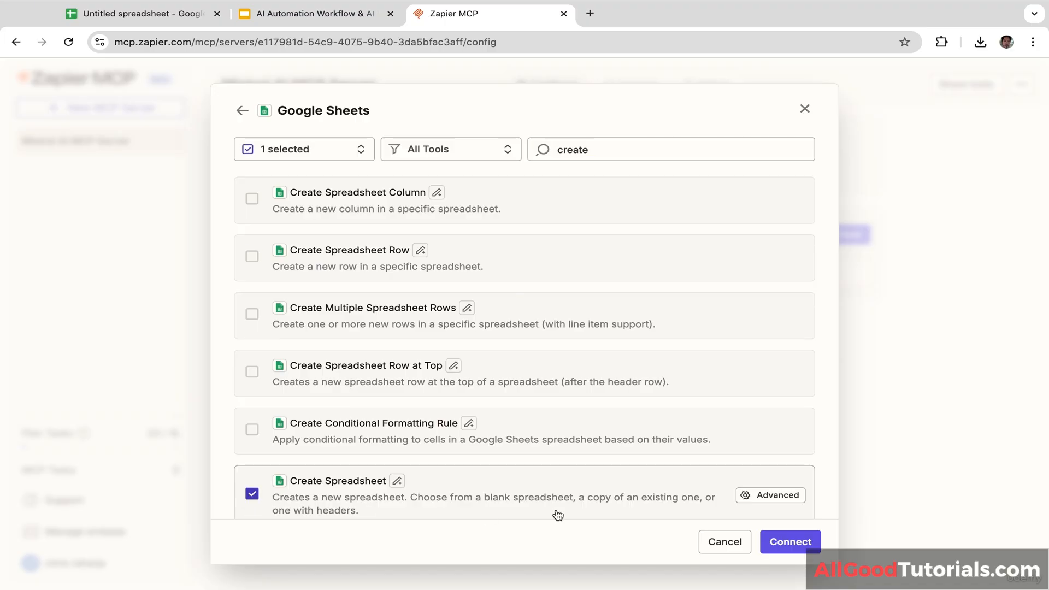
click(790, 541)
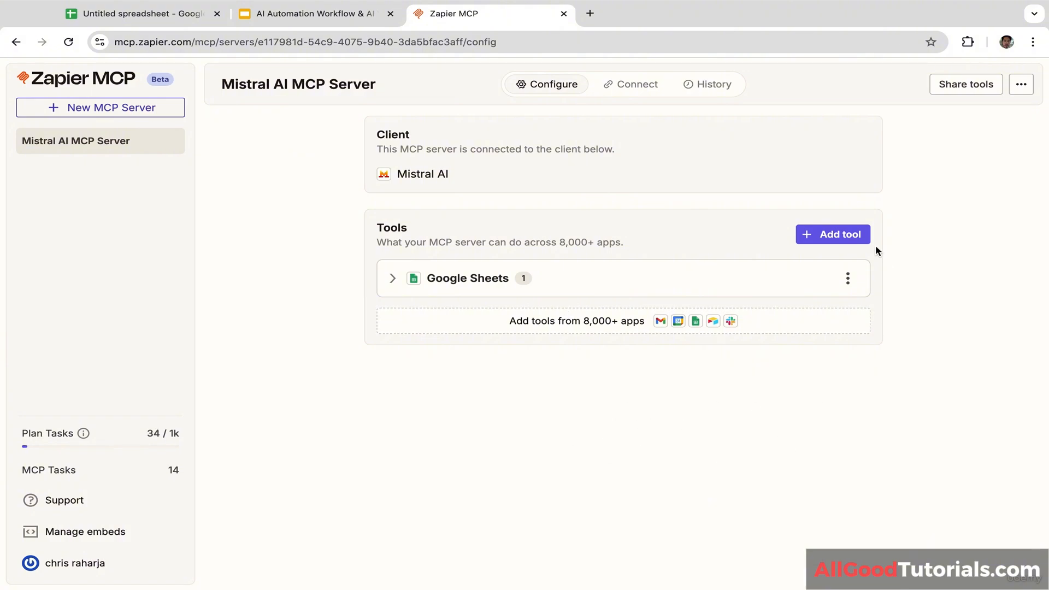
Step: Add the Google Sheets Update Spreadsheet Row and Update Spreadsheet Row(s) tools to the server
click(852, 235)
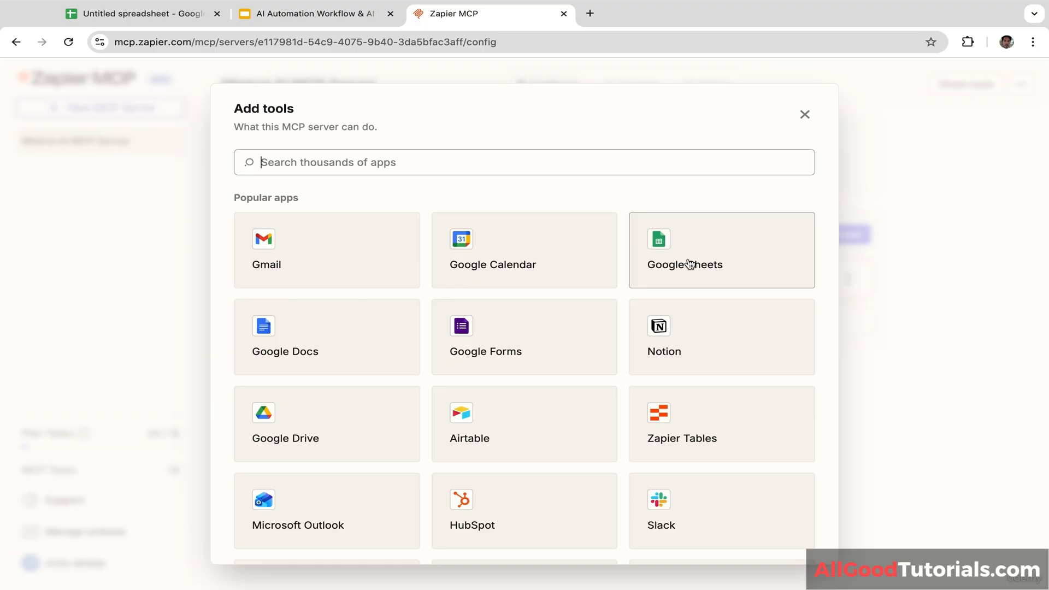
click(691, 264)
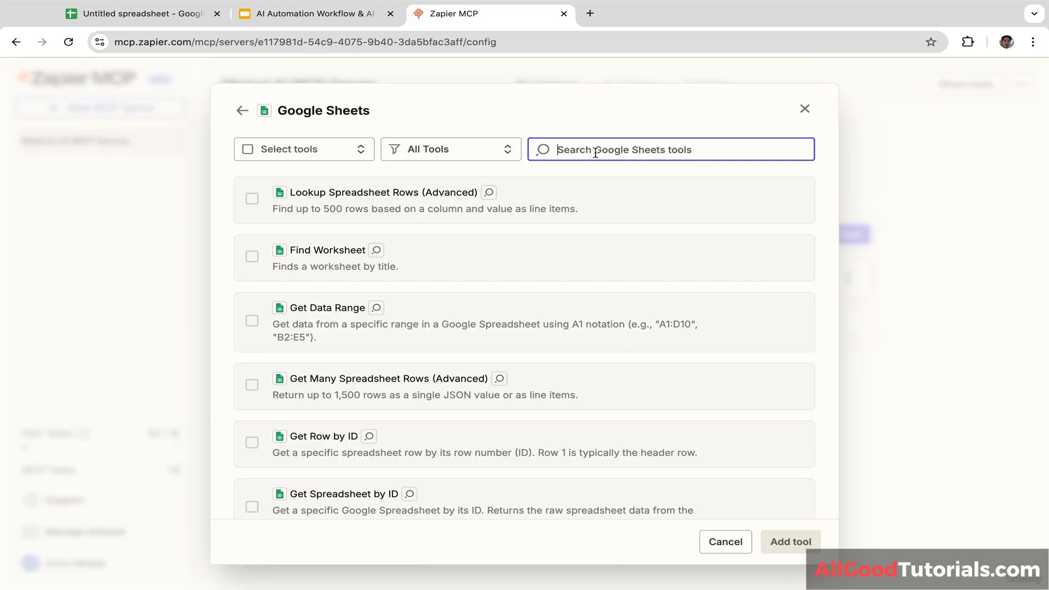
text(update)
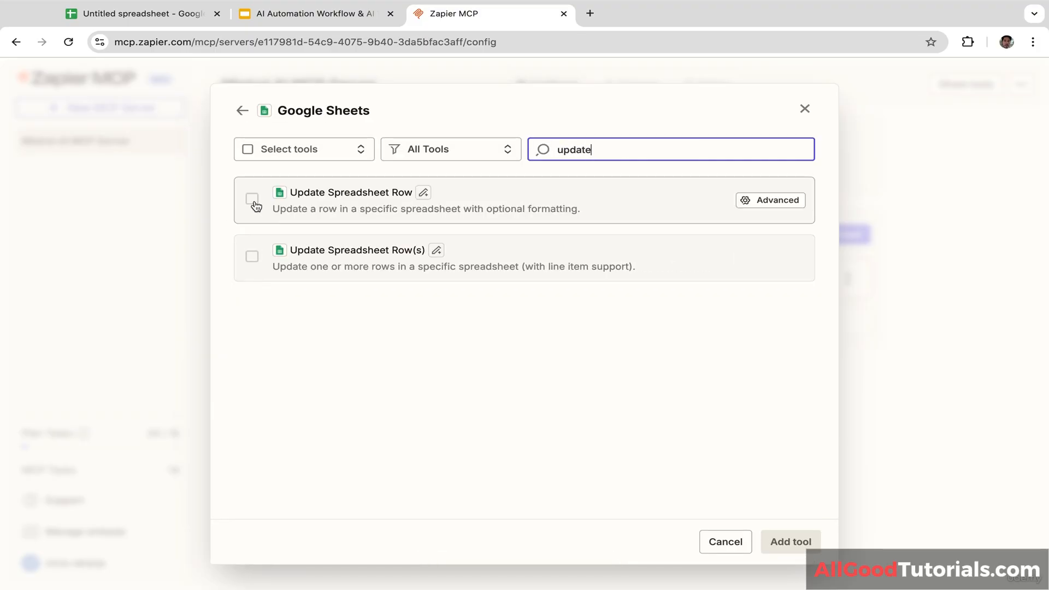
click(252, 199)
click(252, 256)
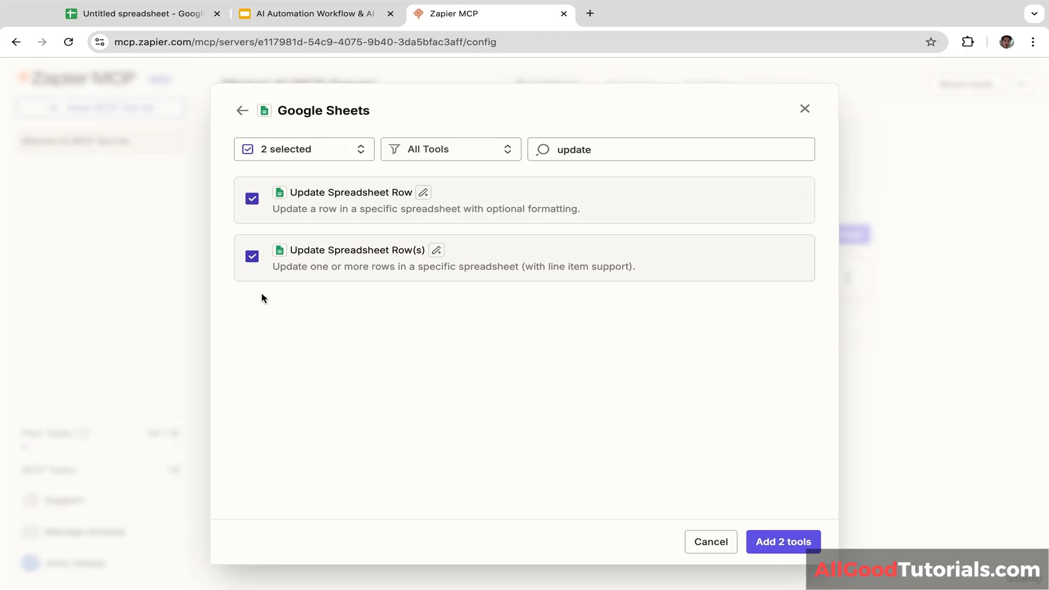
click(785, 542)
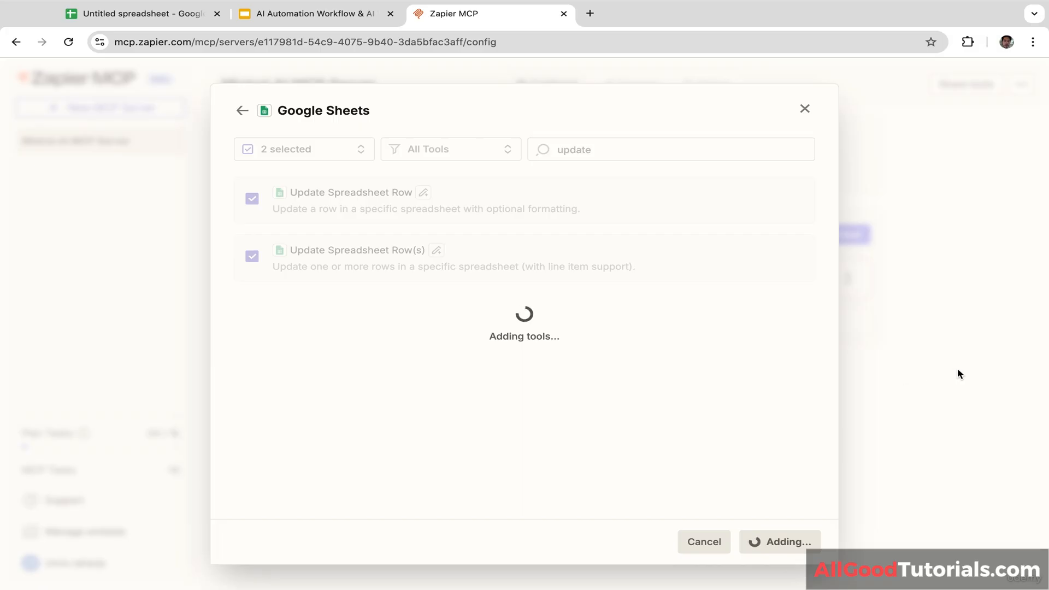
click(393, 279)
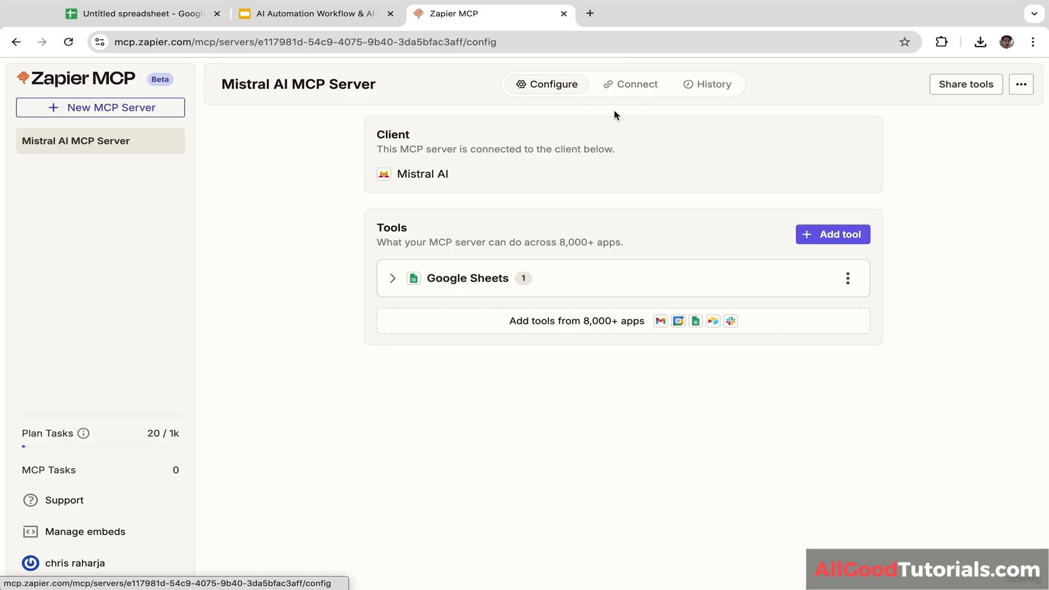
Step: Copy the Zapier MCP server URL from the Connect tab and open chat.mistral.ai/connections
click(635, 91)
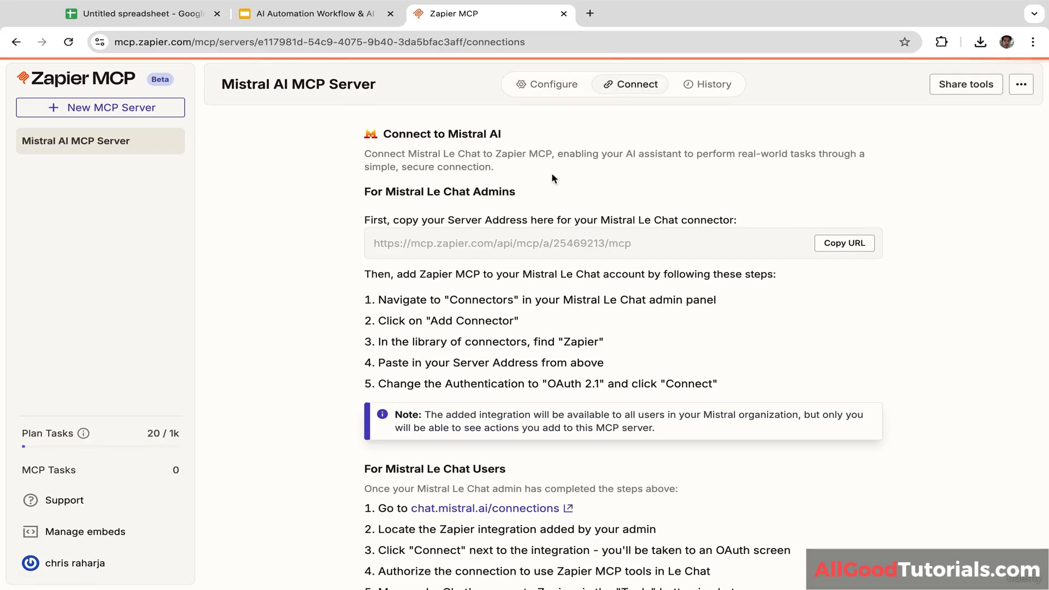
scroll(778, 286, down, 1)
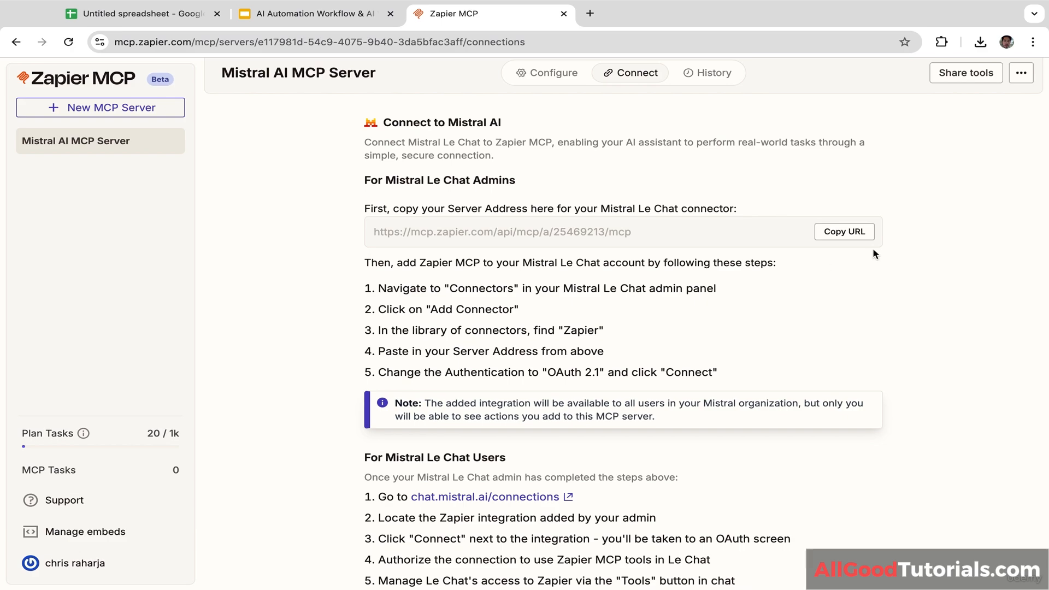
click(853, 232)
scroll(910, 251, down, 2)
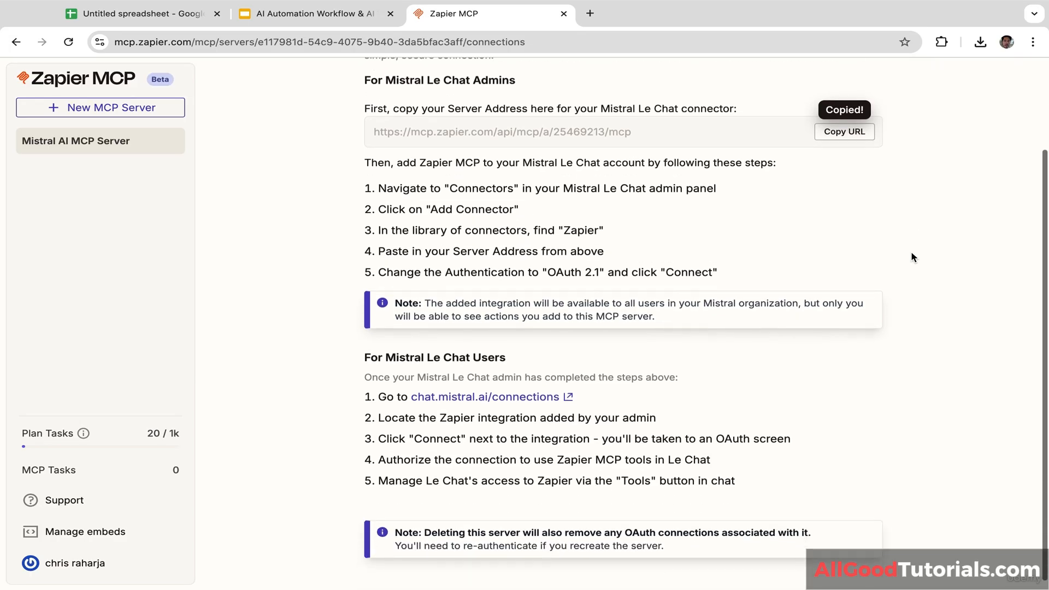
click(477, 395)
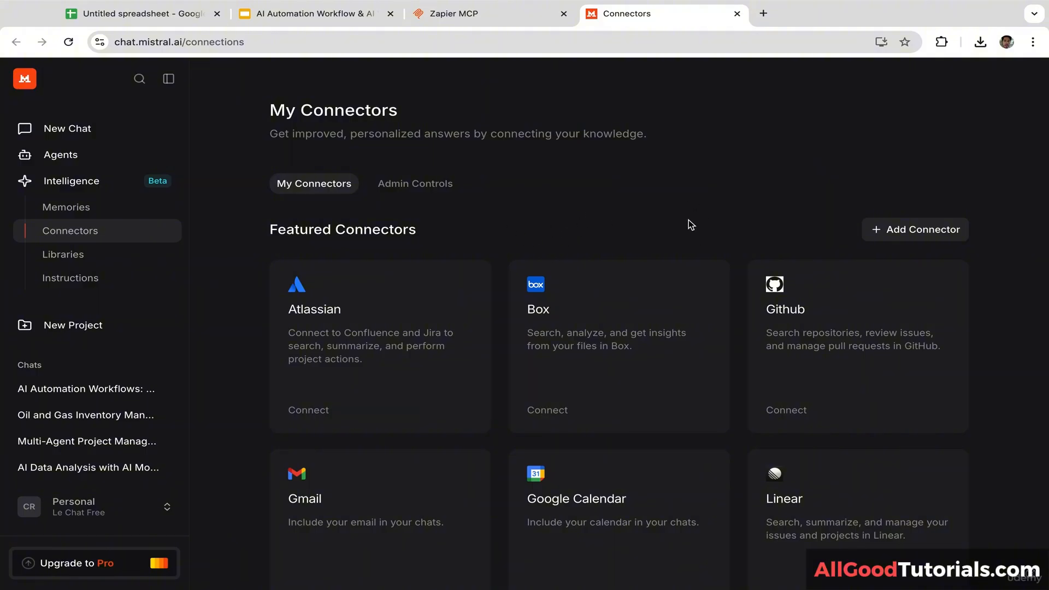
Step: Add a custom Zapier connector with the pasted server URL and OAuth2.1 authentication
click(907, 233)
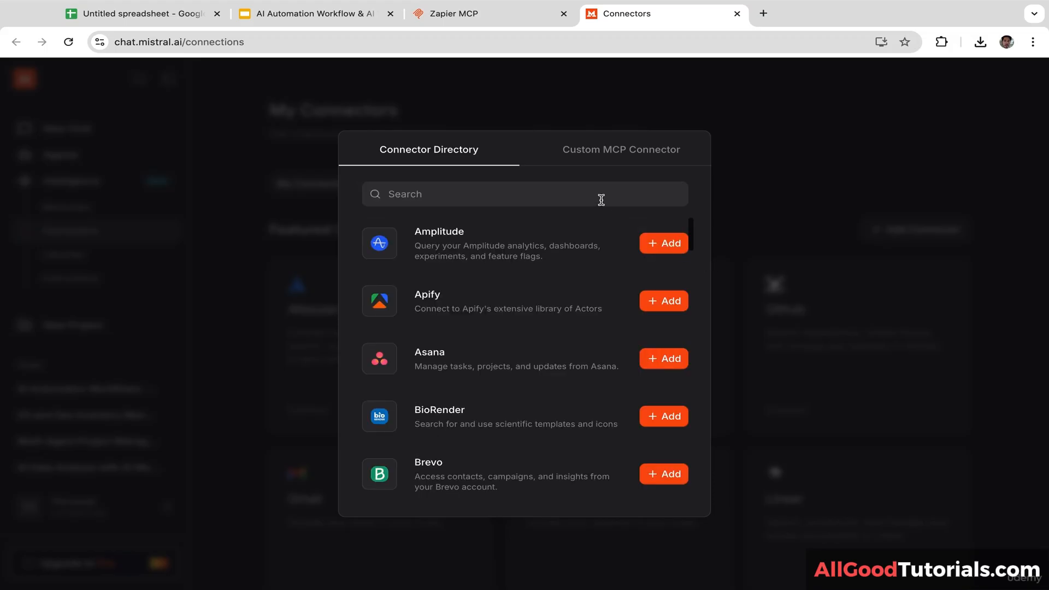
click(532, 195)
text(za)
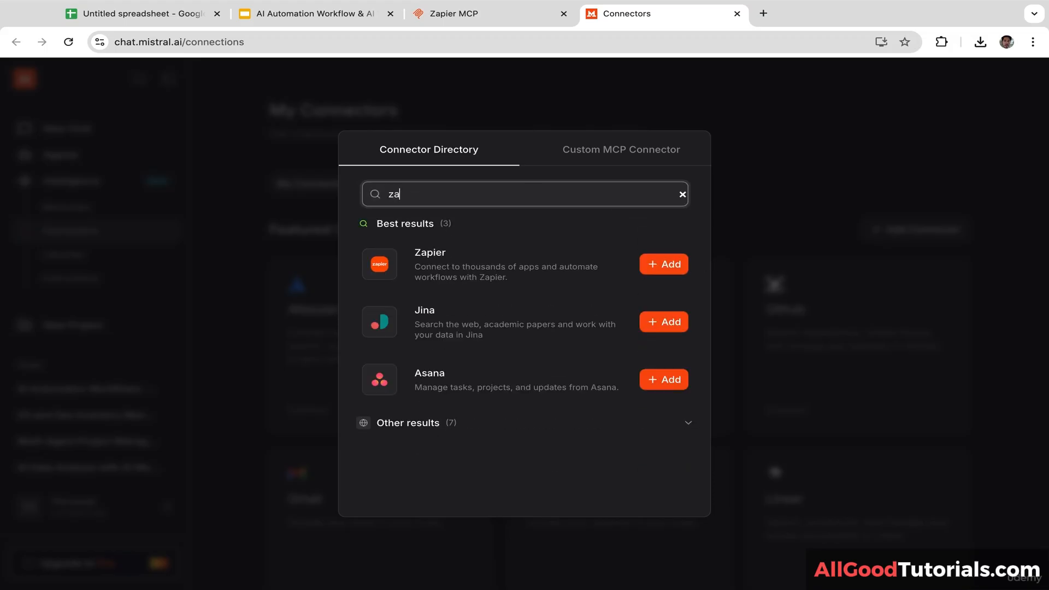
click(665, 264)
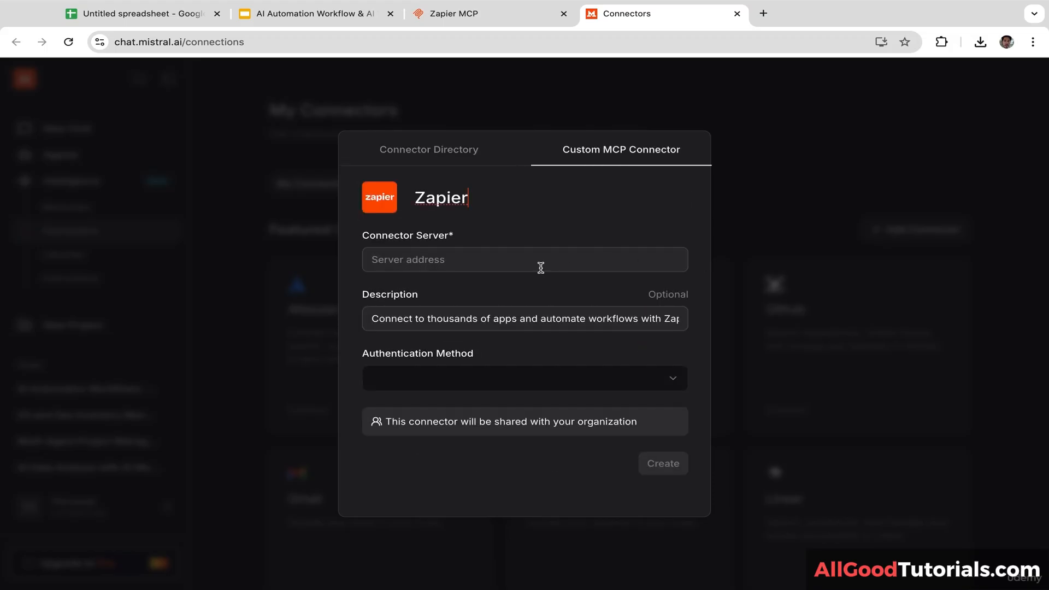
click(535, 260)
key(ctrl+v)
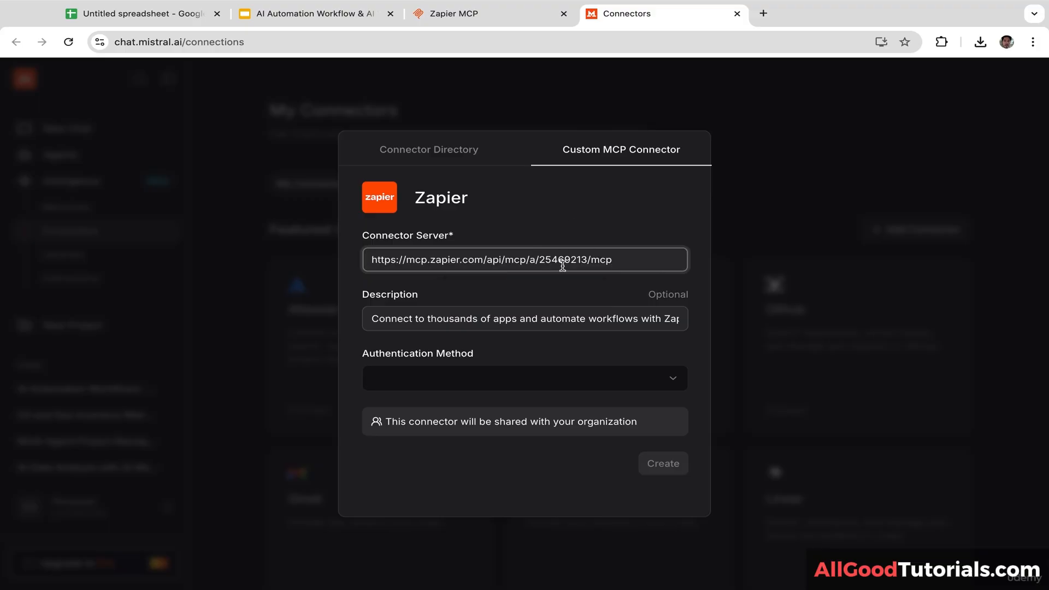
click(508, 375)
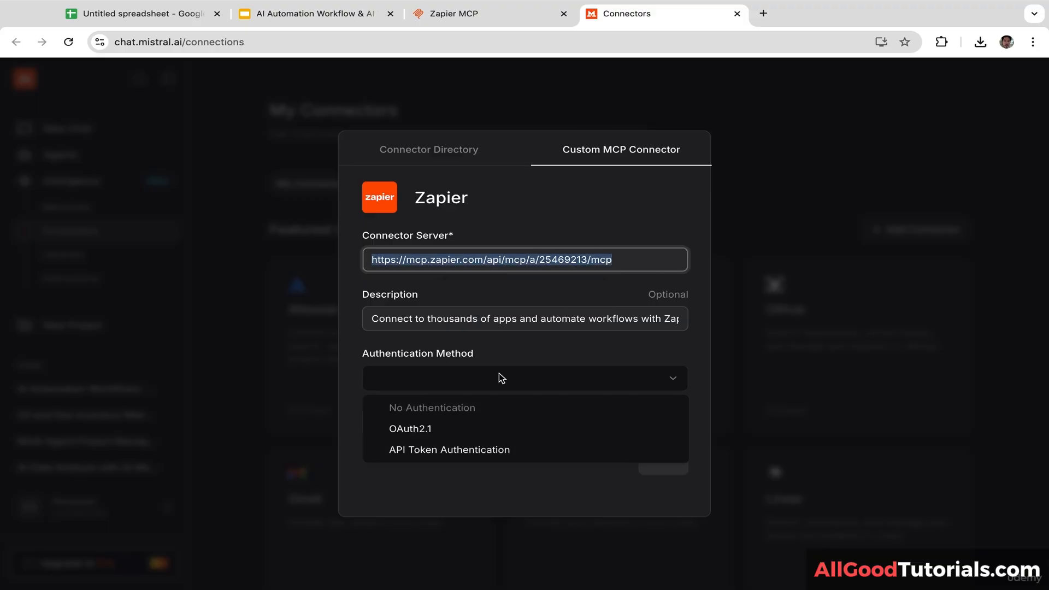
click(427, 432)
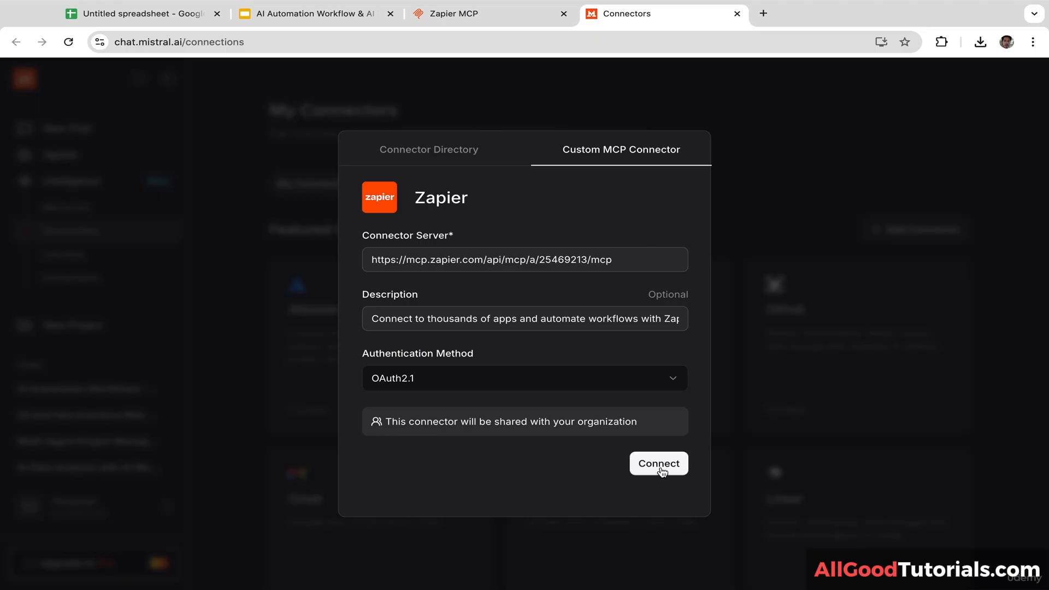
click(658, 464)
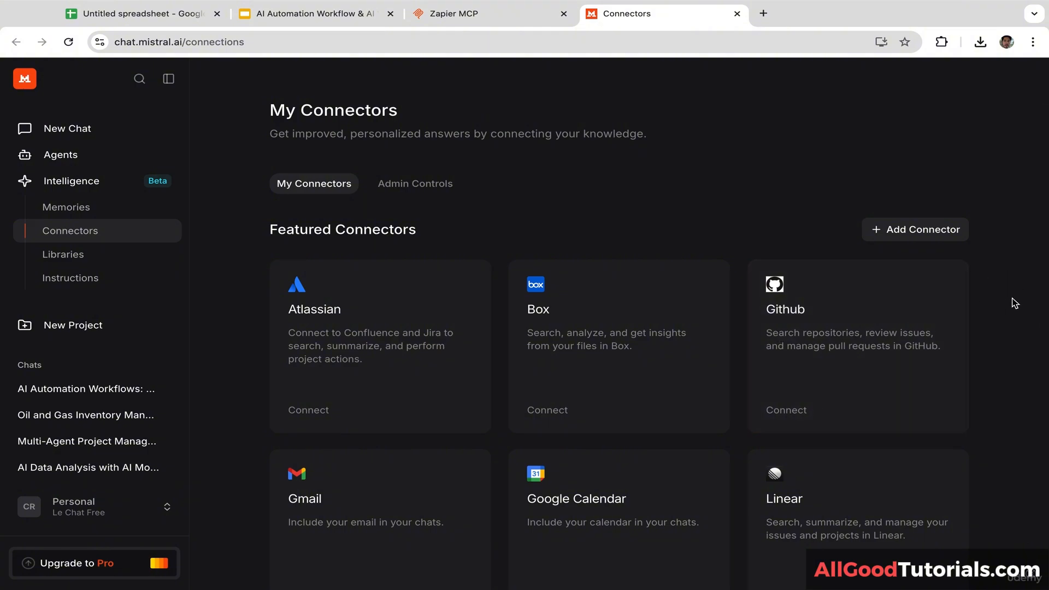
Step: Connect the Zapier connector and allow Le Chat access on Zapier's authorization page
scroll(1017, 305, down, 1)
scroll(1013, 382, down, 7)
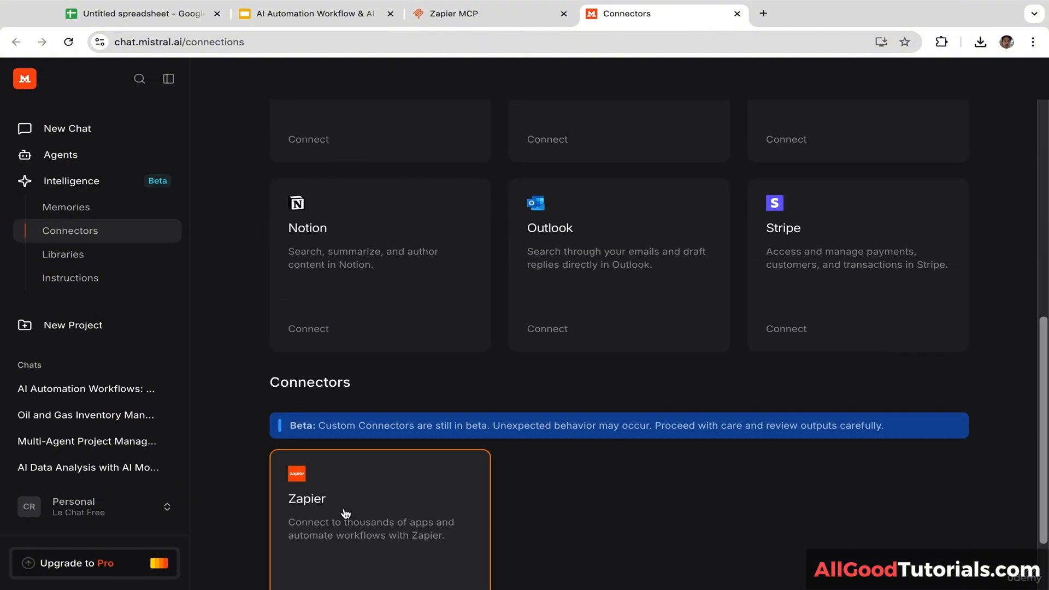
click(443, 493)
click(543, 380)
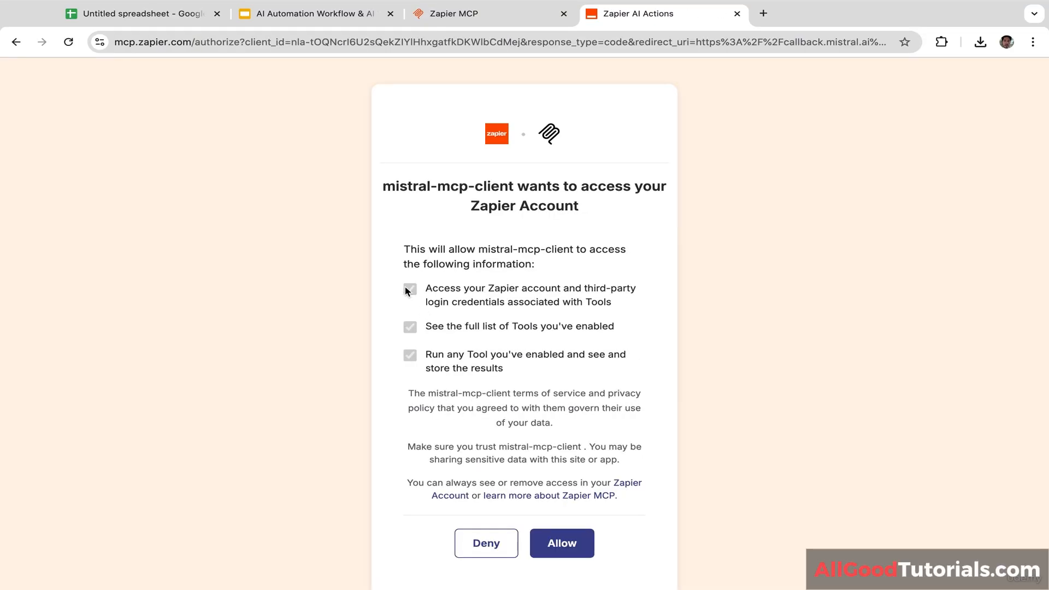
click(569, 549)
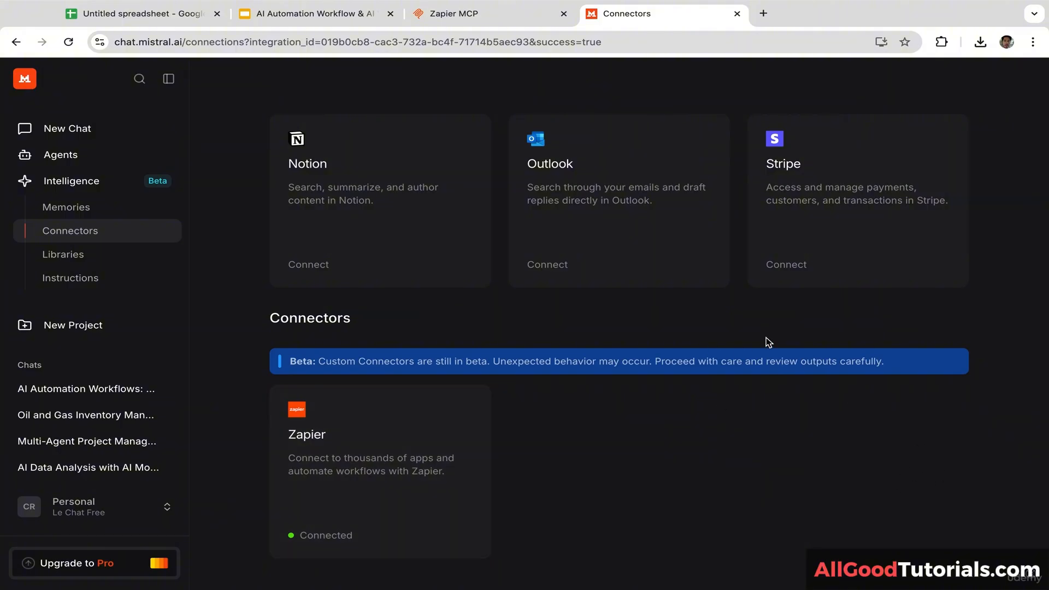
click(511, 22)
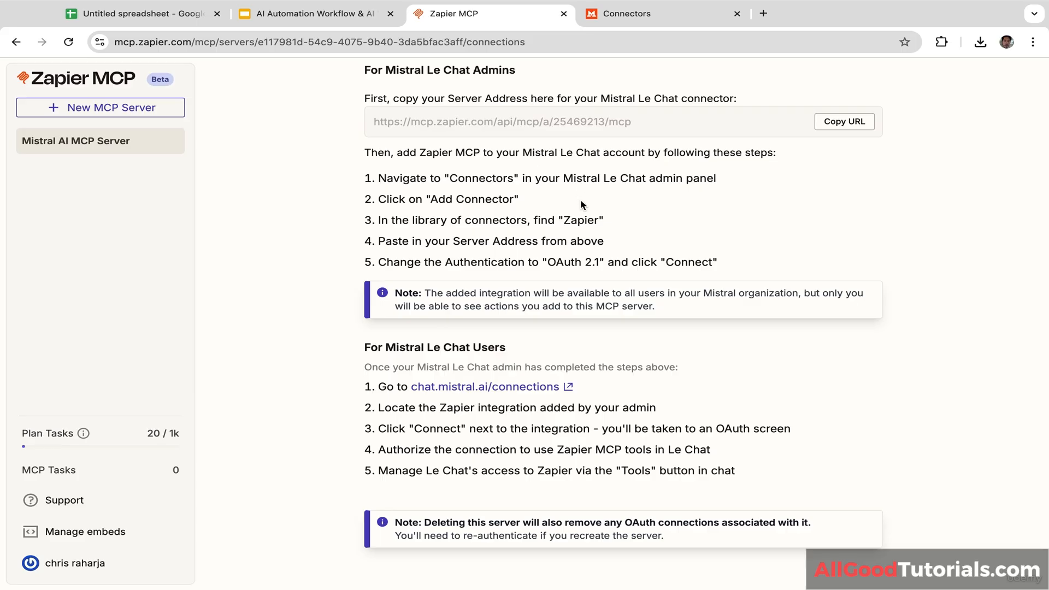
click(628, 13)
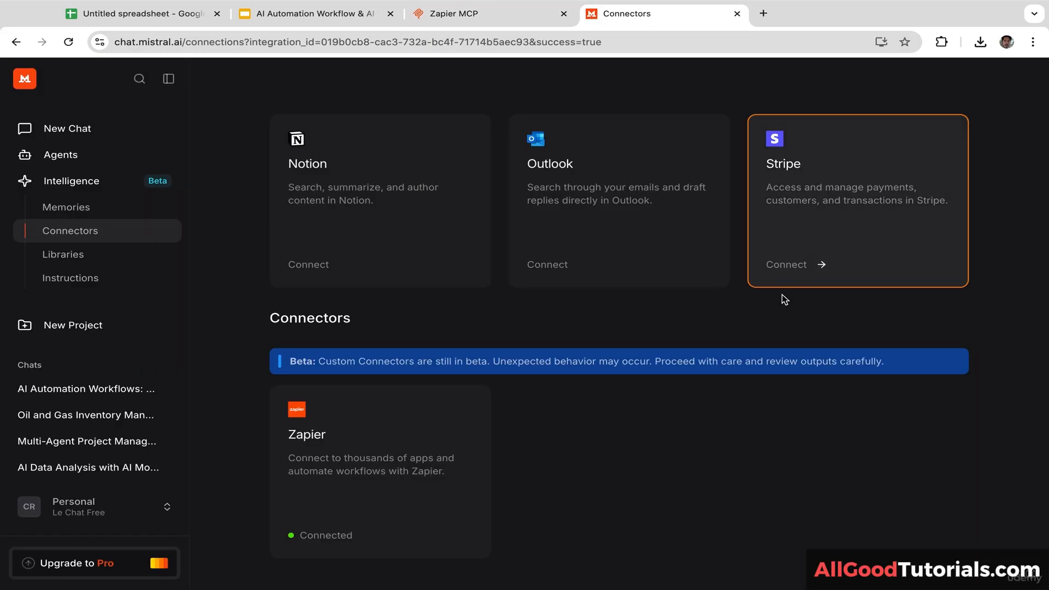
scroll(1010, 300, up, 5)
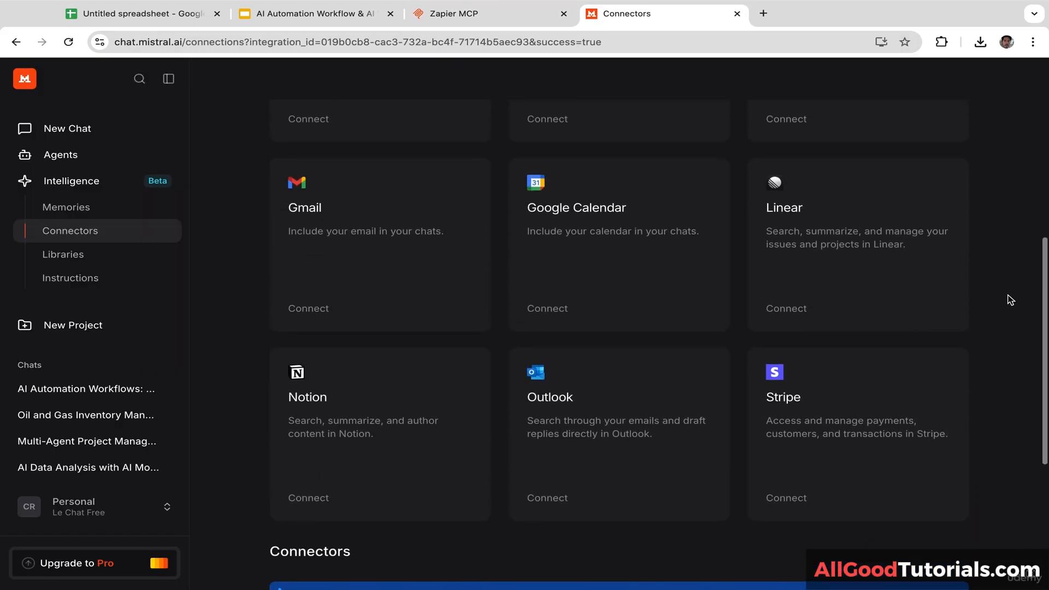
drag(1043, 284, 1043, 166)
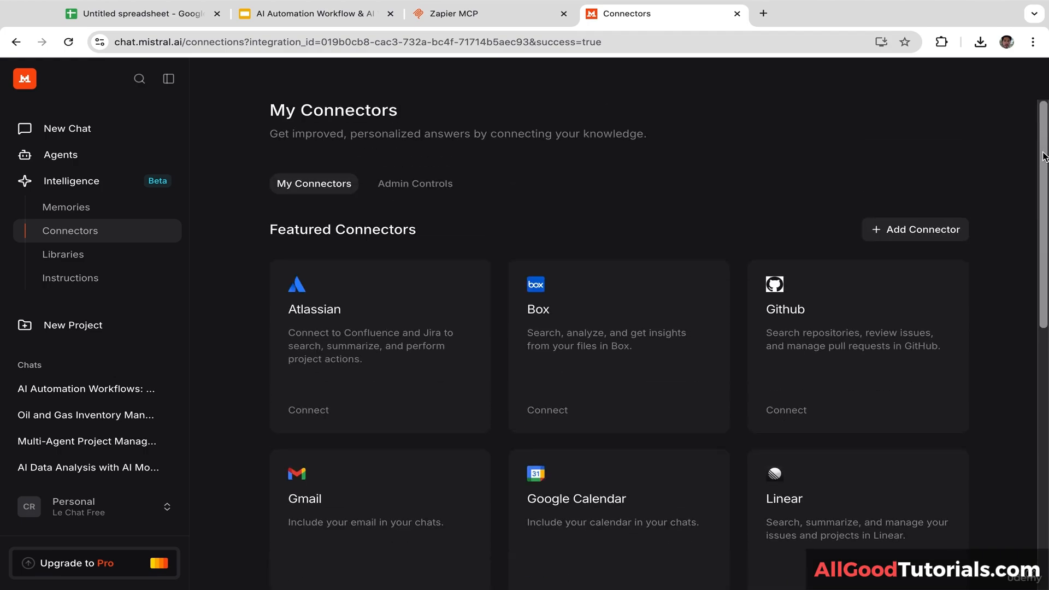
Step: Start a new chat with the Zapier connector enabled in Tools
click(102, 131)
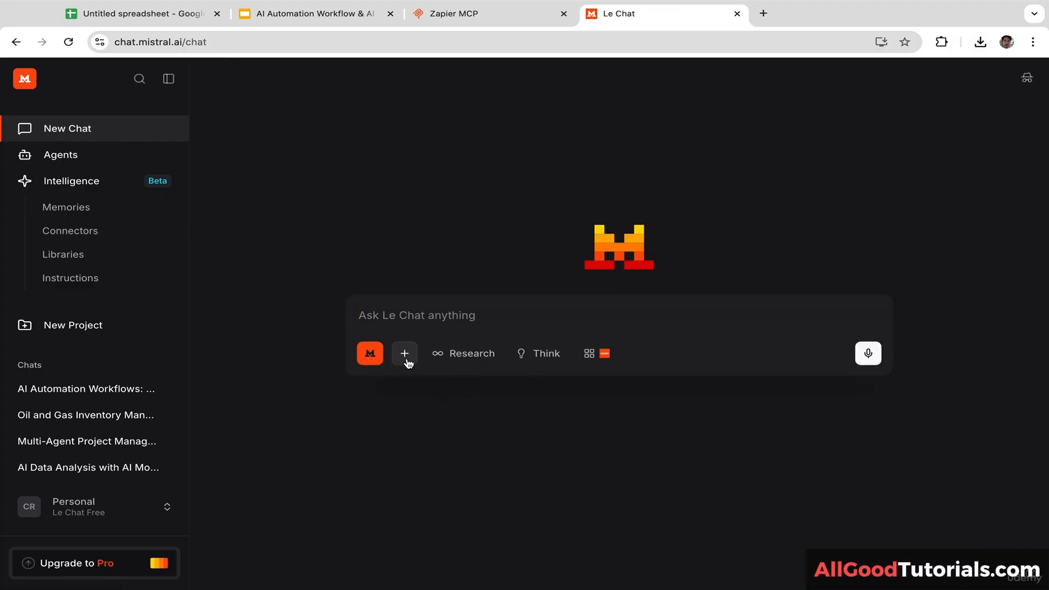
click(405, 360)
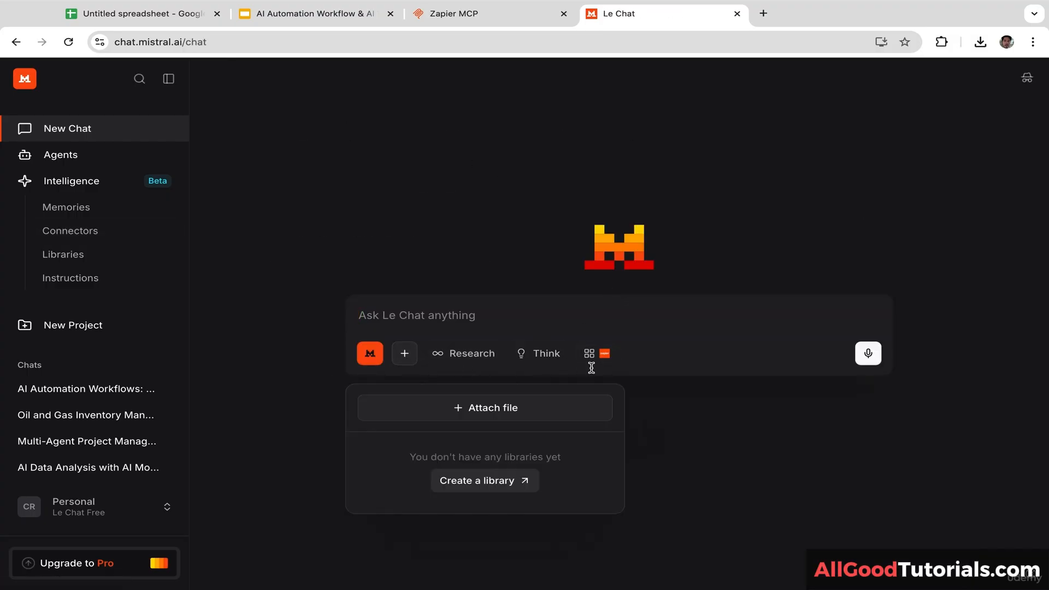
click(605, 356)
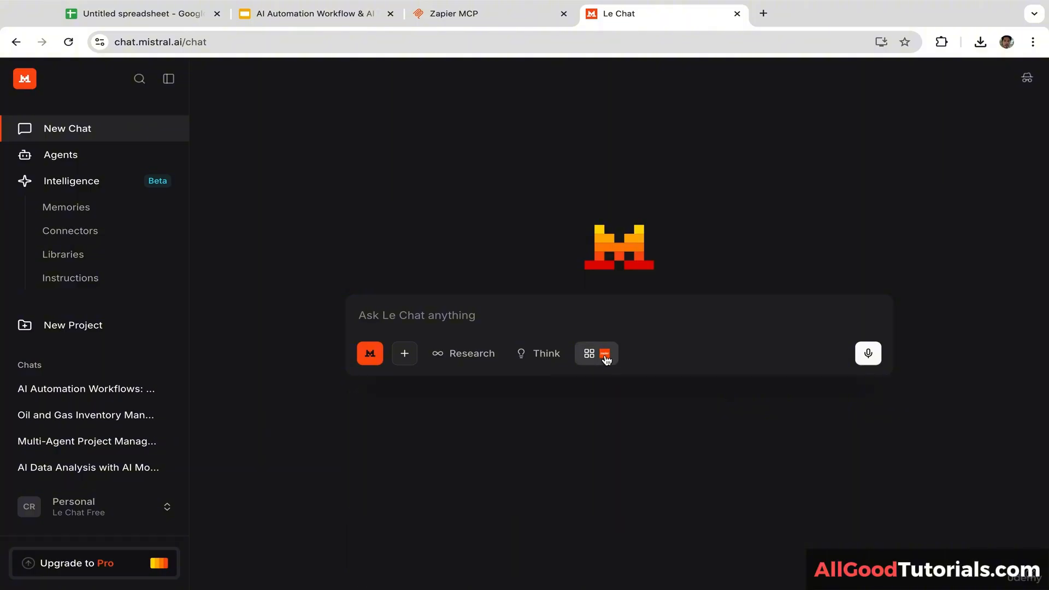
click(605, 356)
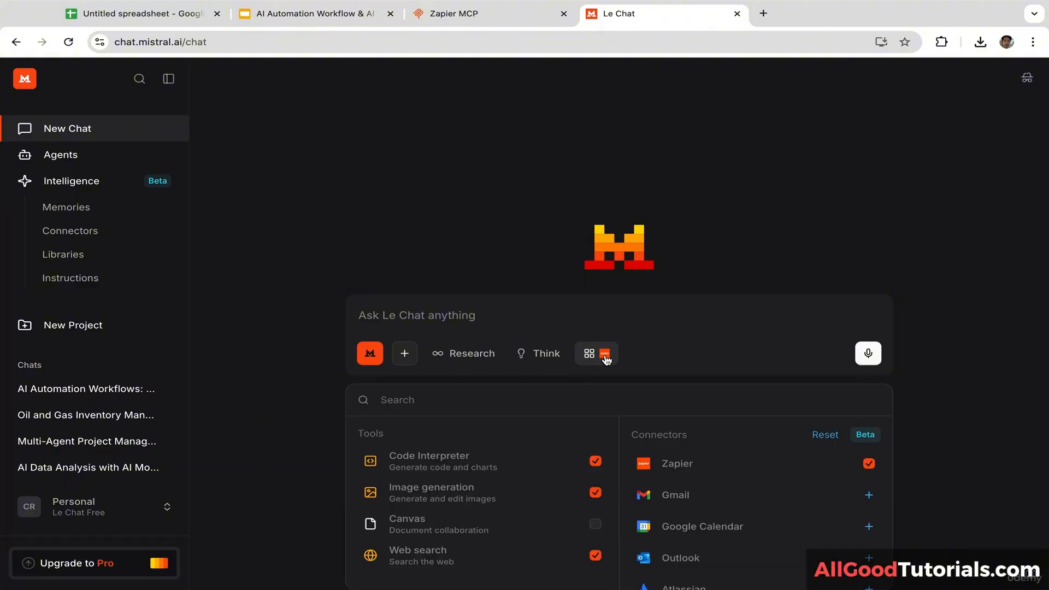
click(708, 469)
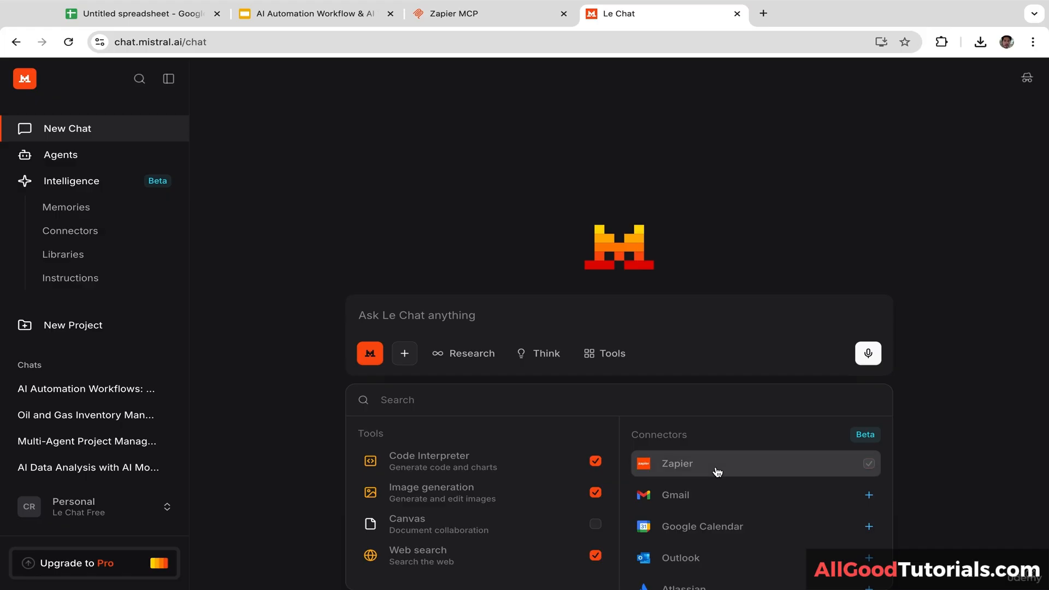
click(713, 473)
click(645, 327)
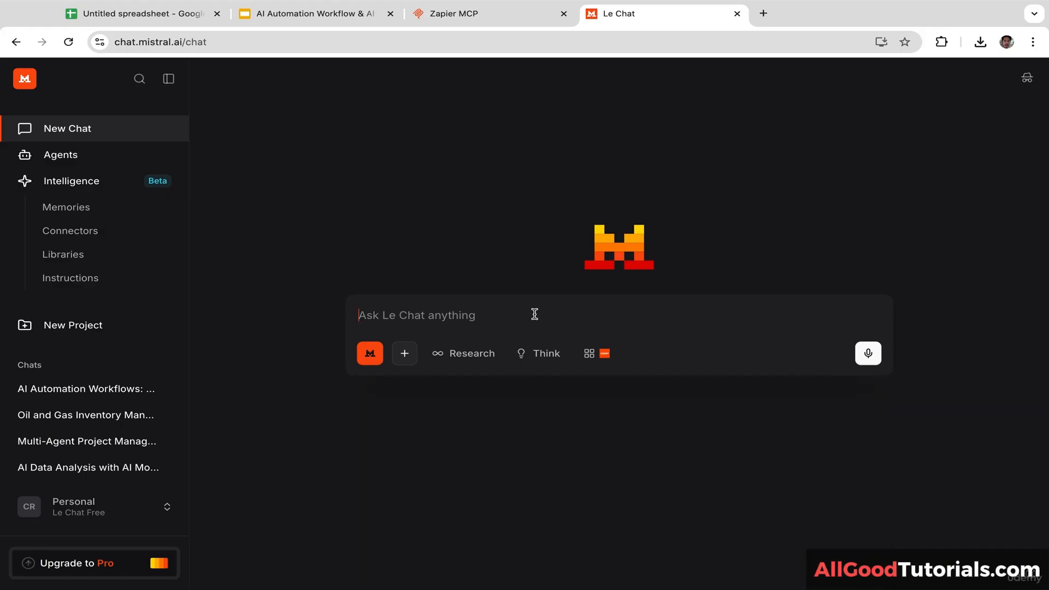
Step: Ask for a 5-column, 15-row logistics dataset stored in Google Sheets
text(Create a sample dataset for logistics 5)
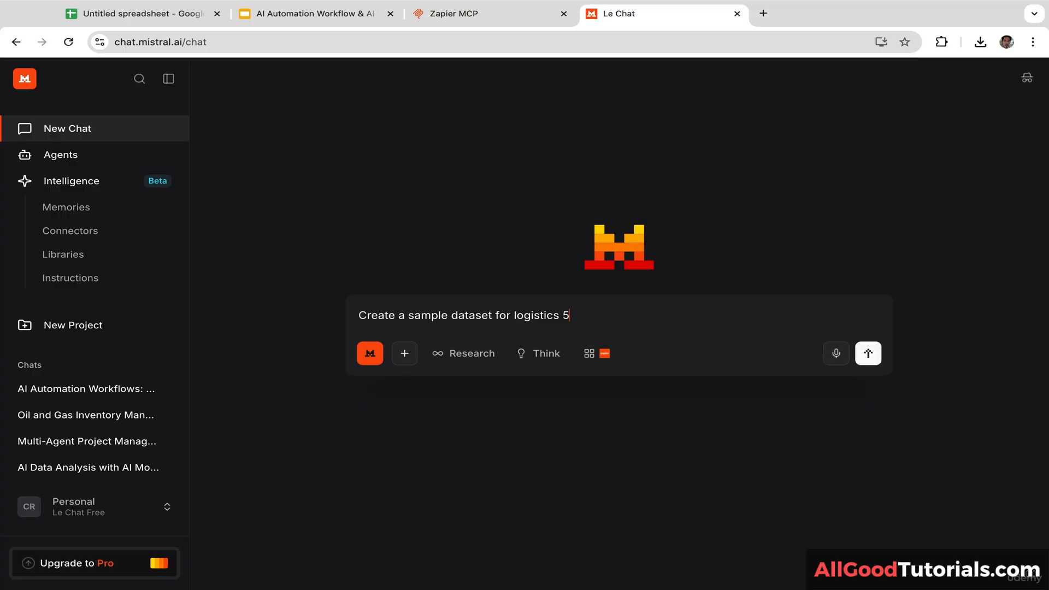
text(umns and 15 rows and stor)
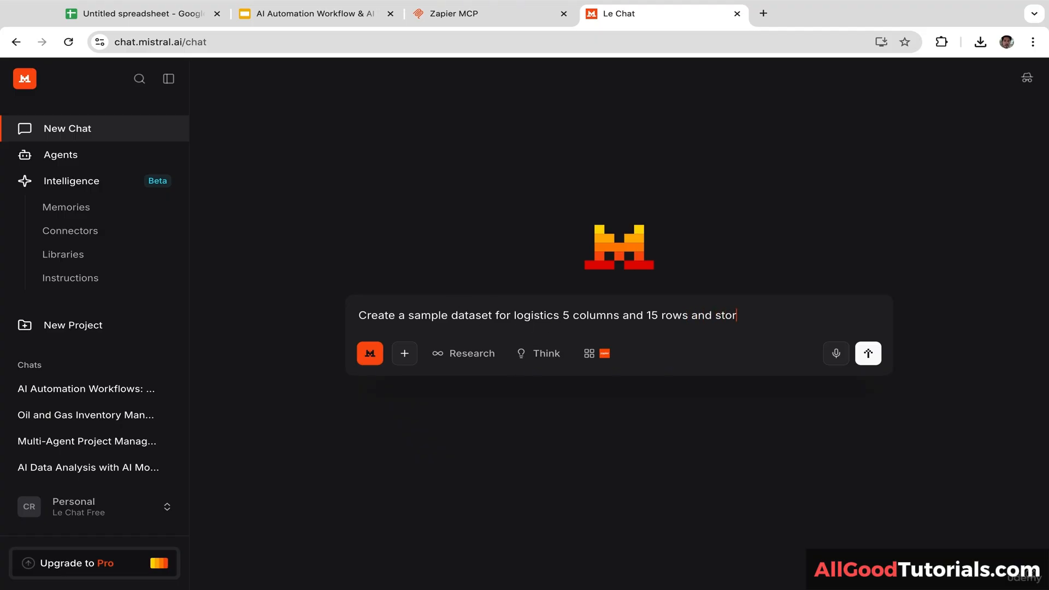
text(e the data in my Google)
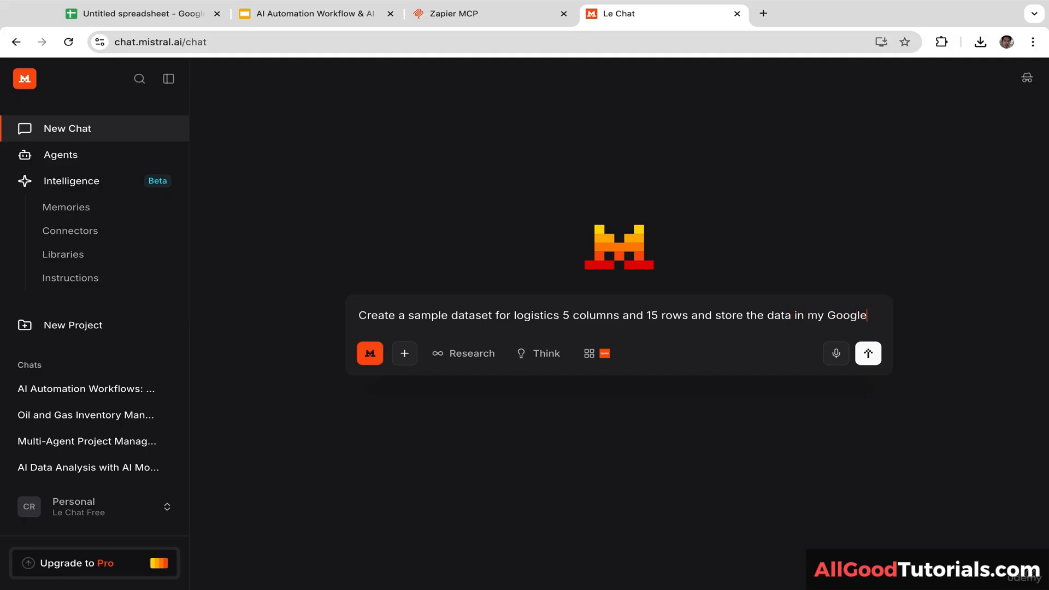
text( Sheets)
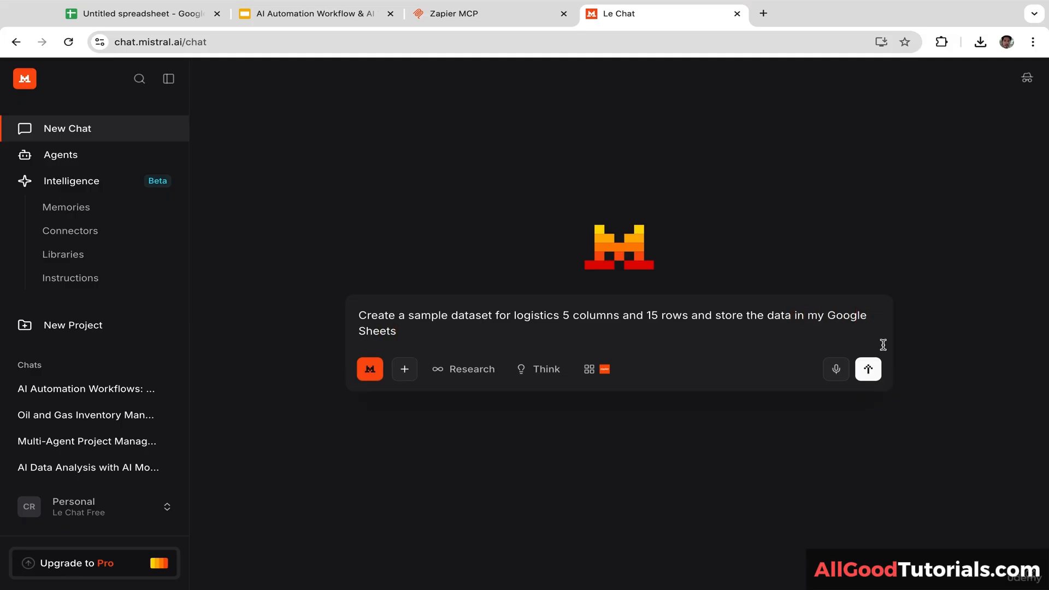
key(Return)
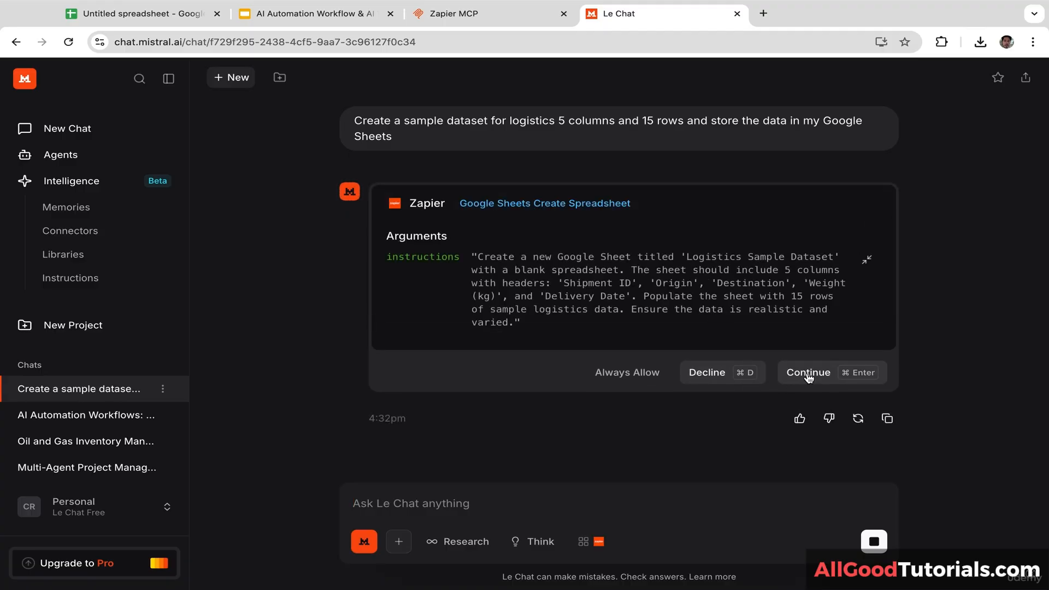
Step: Approve Zapier's Create Spreadsheet action and view the new logisticsdata Google Sheet
click(808, 373)
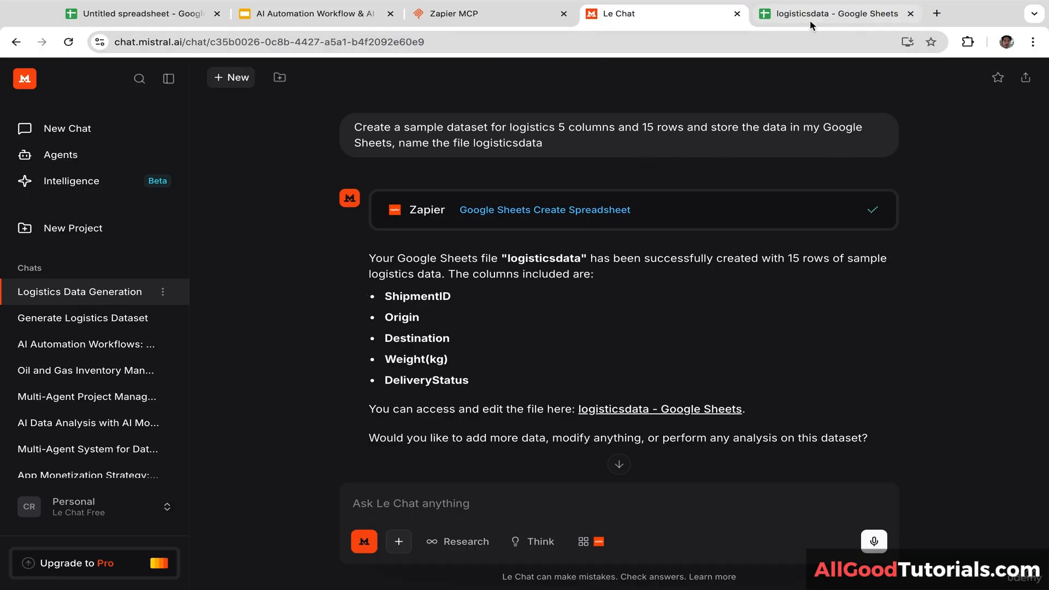
click(819, 19)
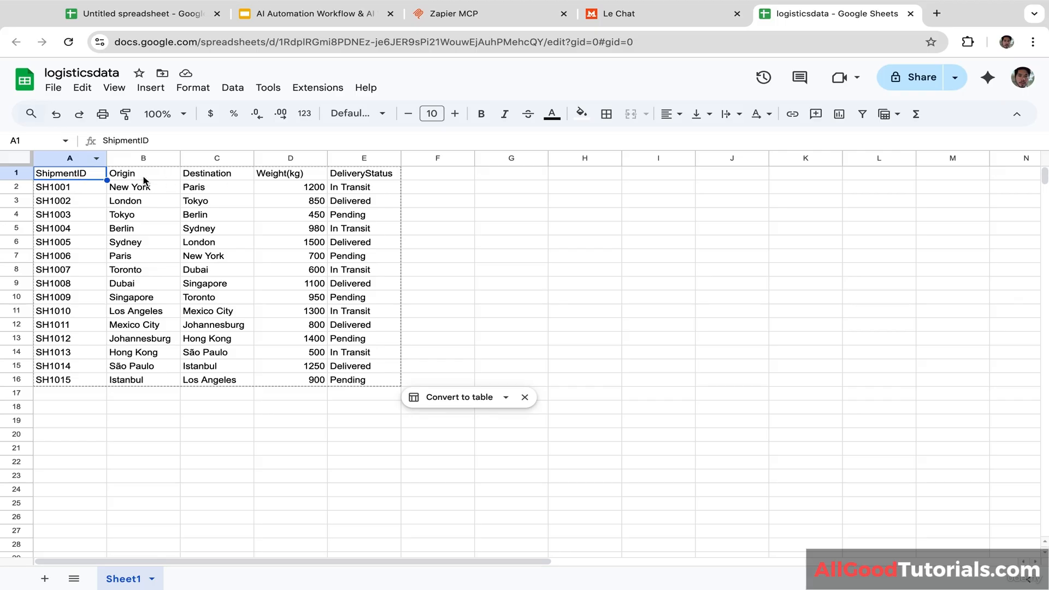
Step: Check the Weight(kg) and DeliveryStatus headers in D1 and E1, then return to Le Chat
click(291, 177)
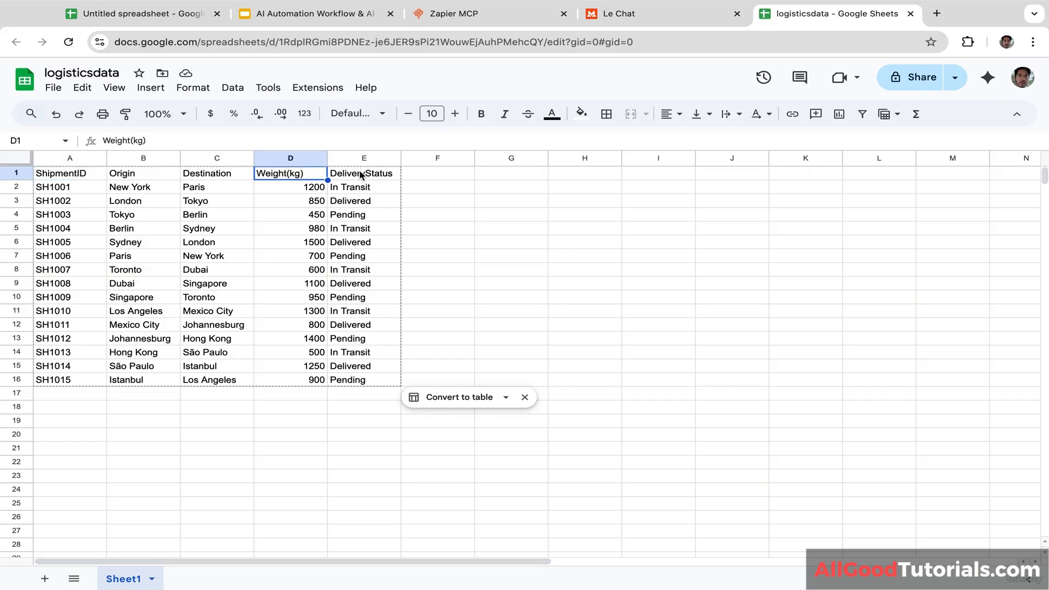
click(368, 179)
click(501, 221)
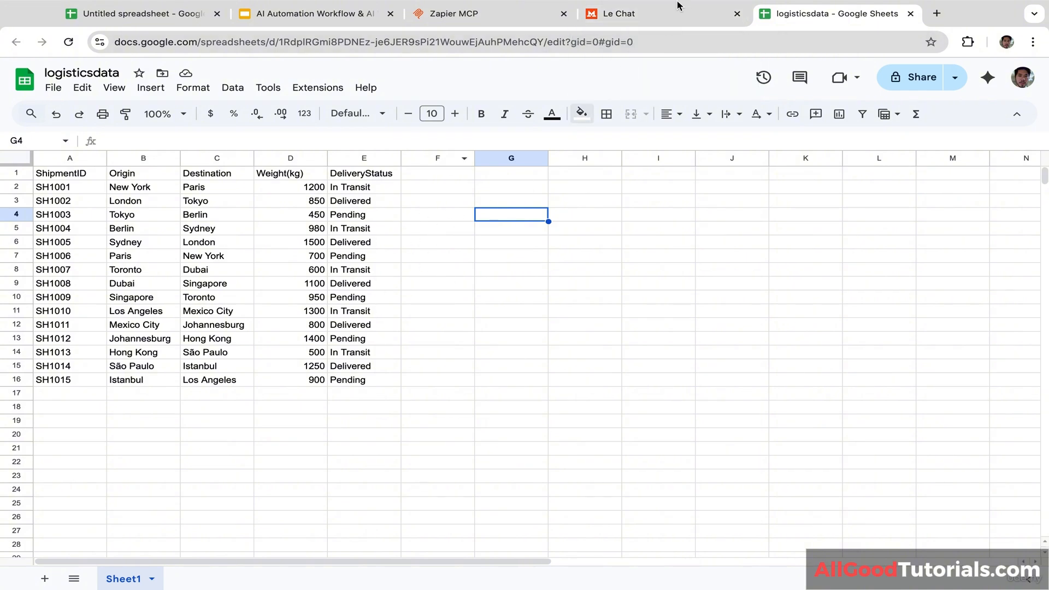
click(660, 10)
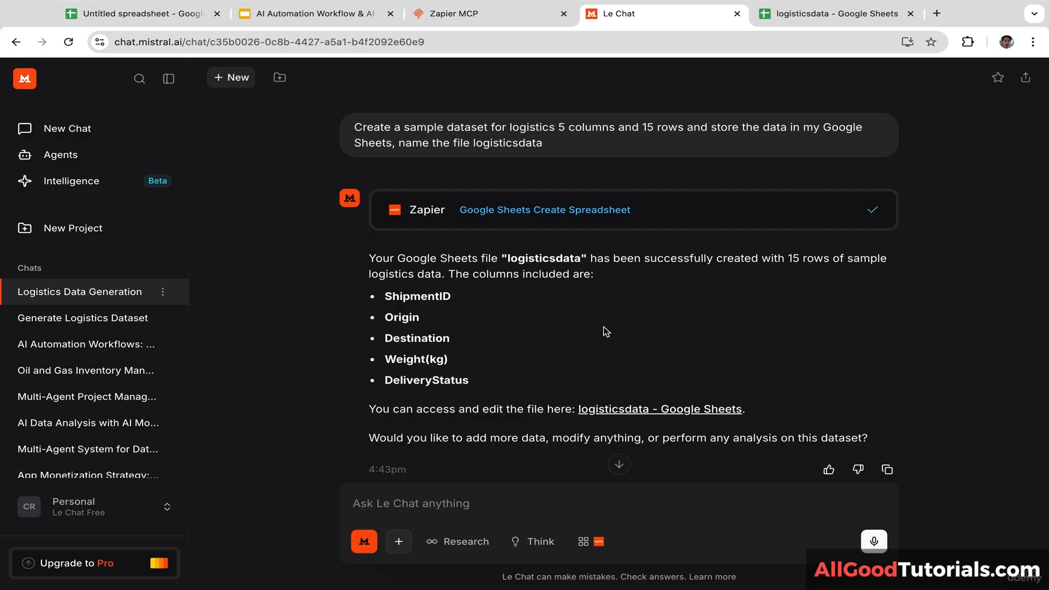